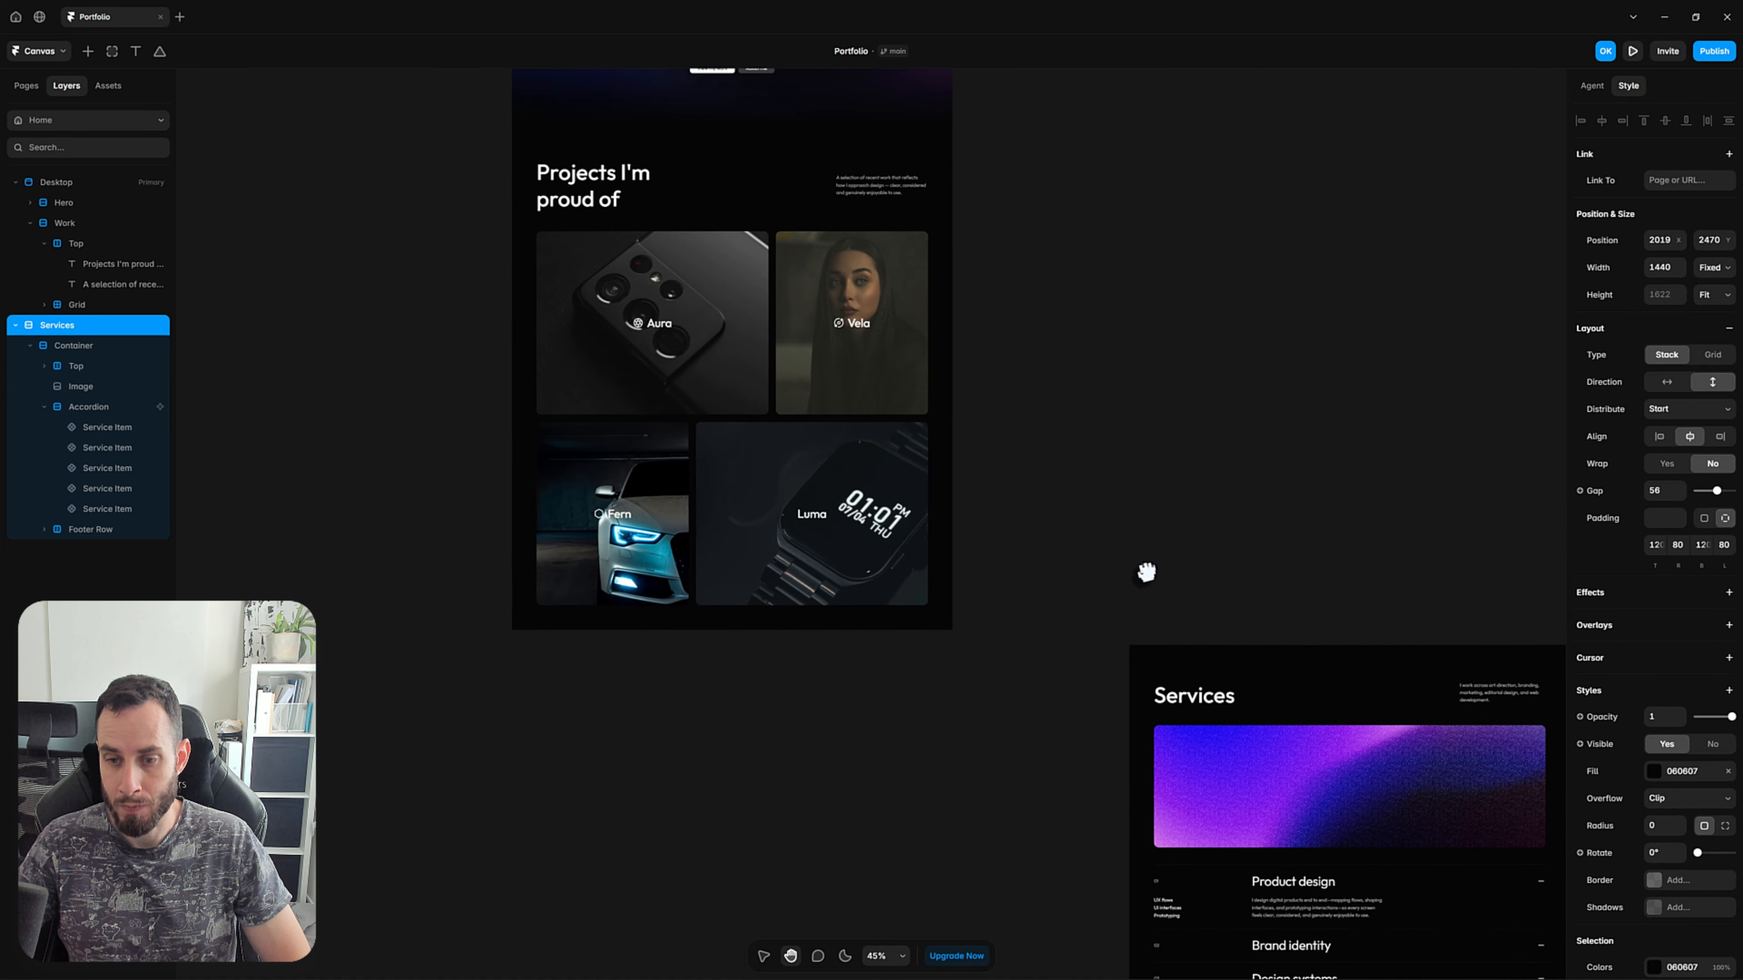
Examine the Desktop page and the layer structure of its Work section, including the heading row and the projects grid.
scroll(1228, 481, "down", 5)
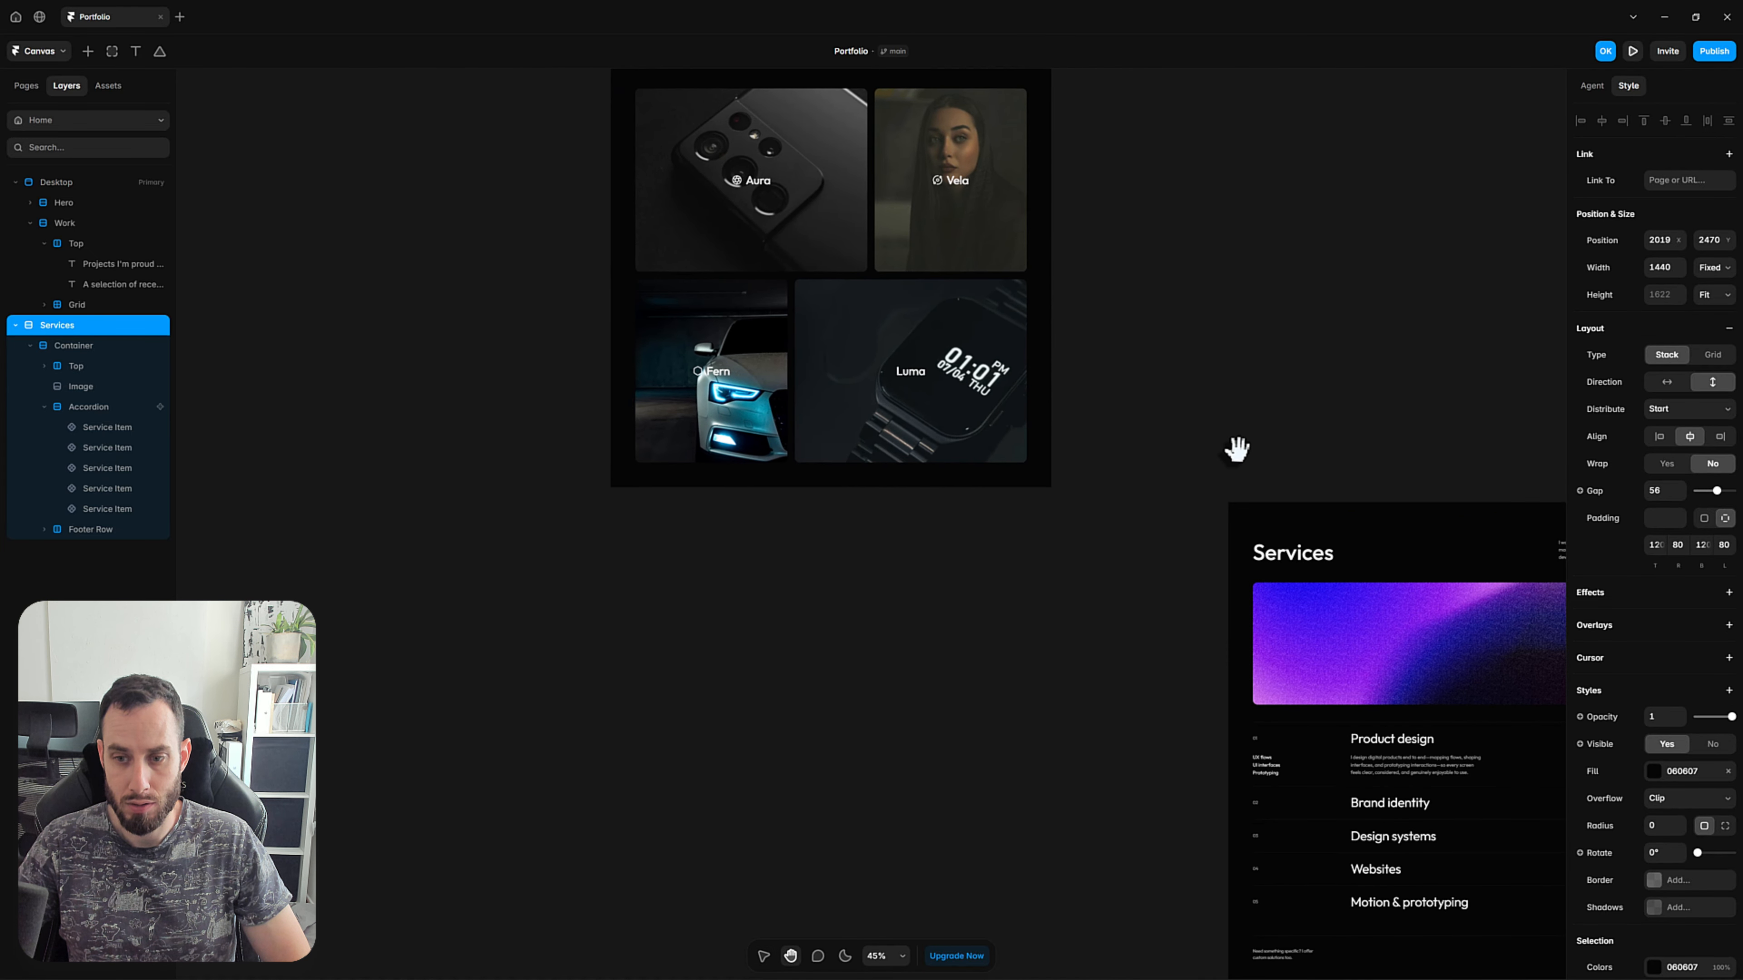
key("space")
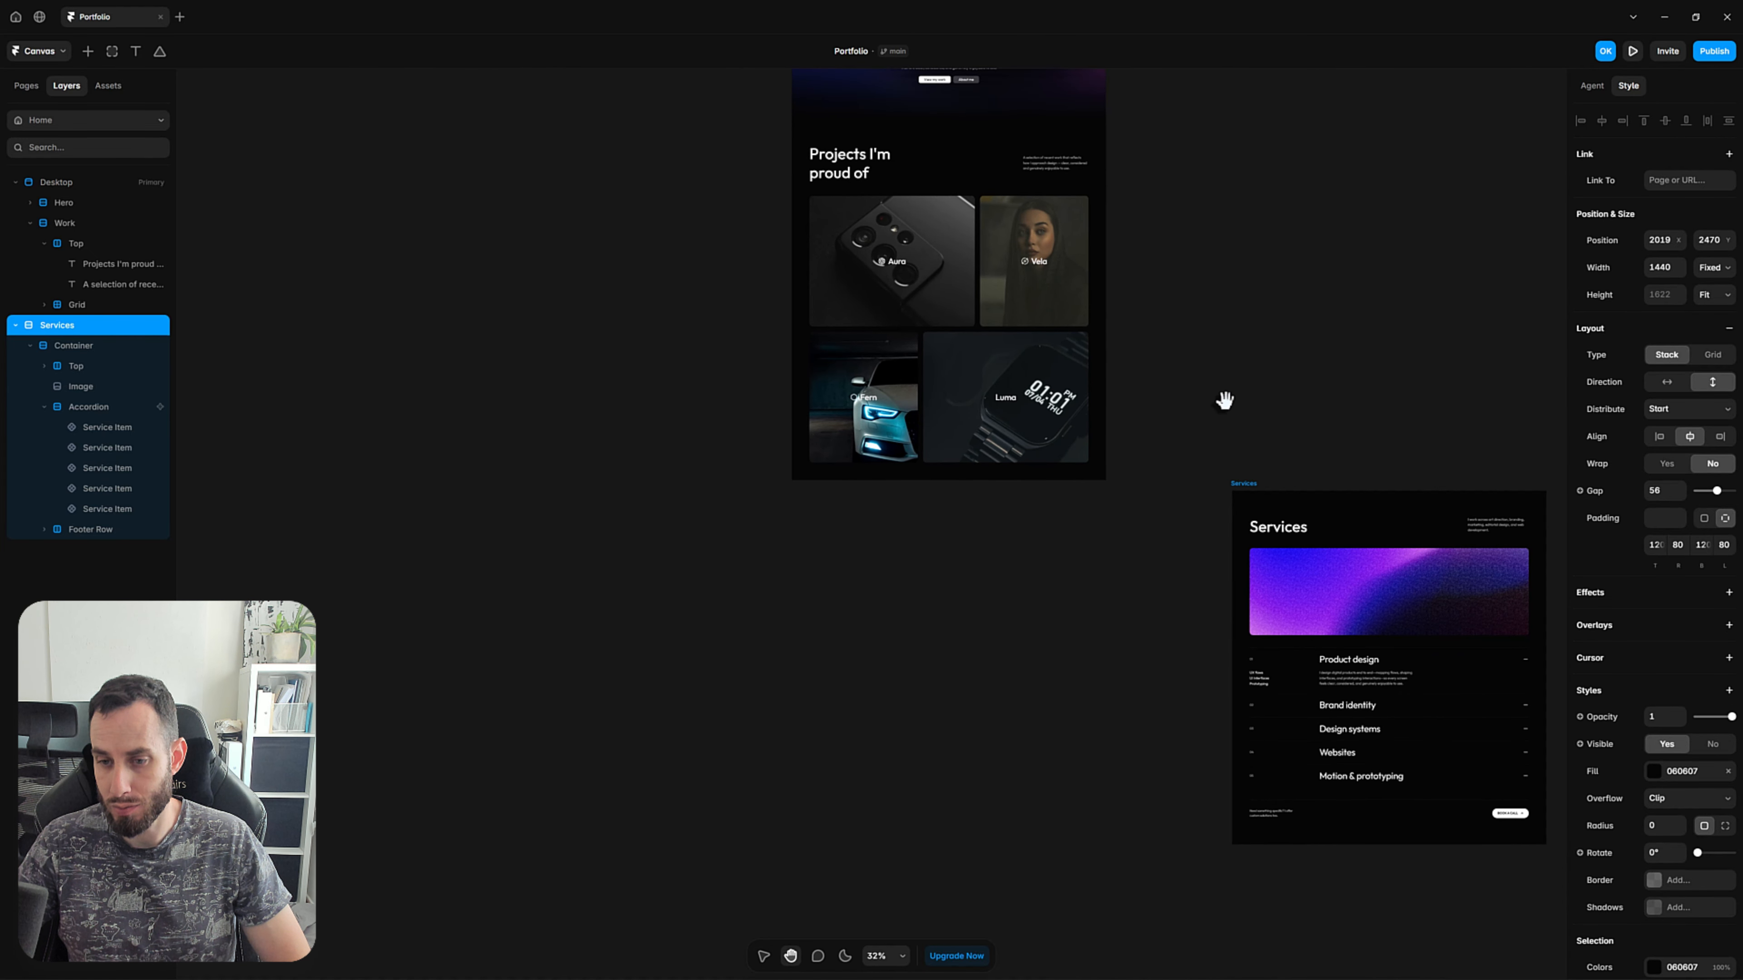
left_click_drag(1221, 397, 1199, 590)
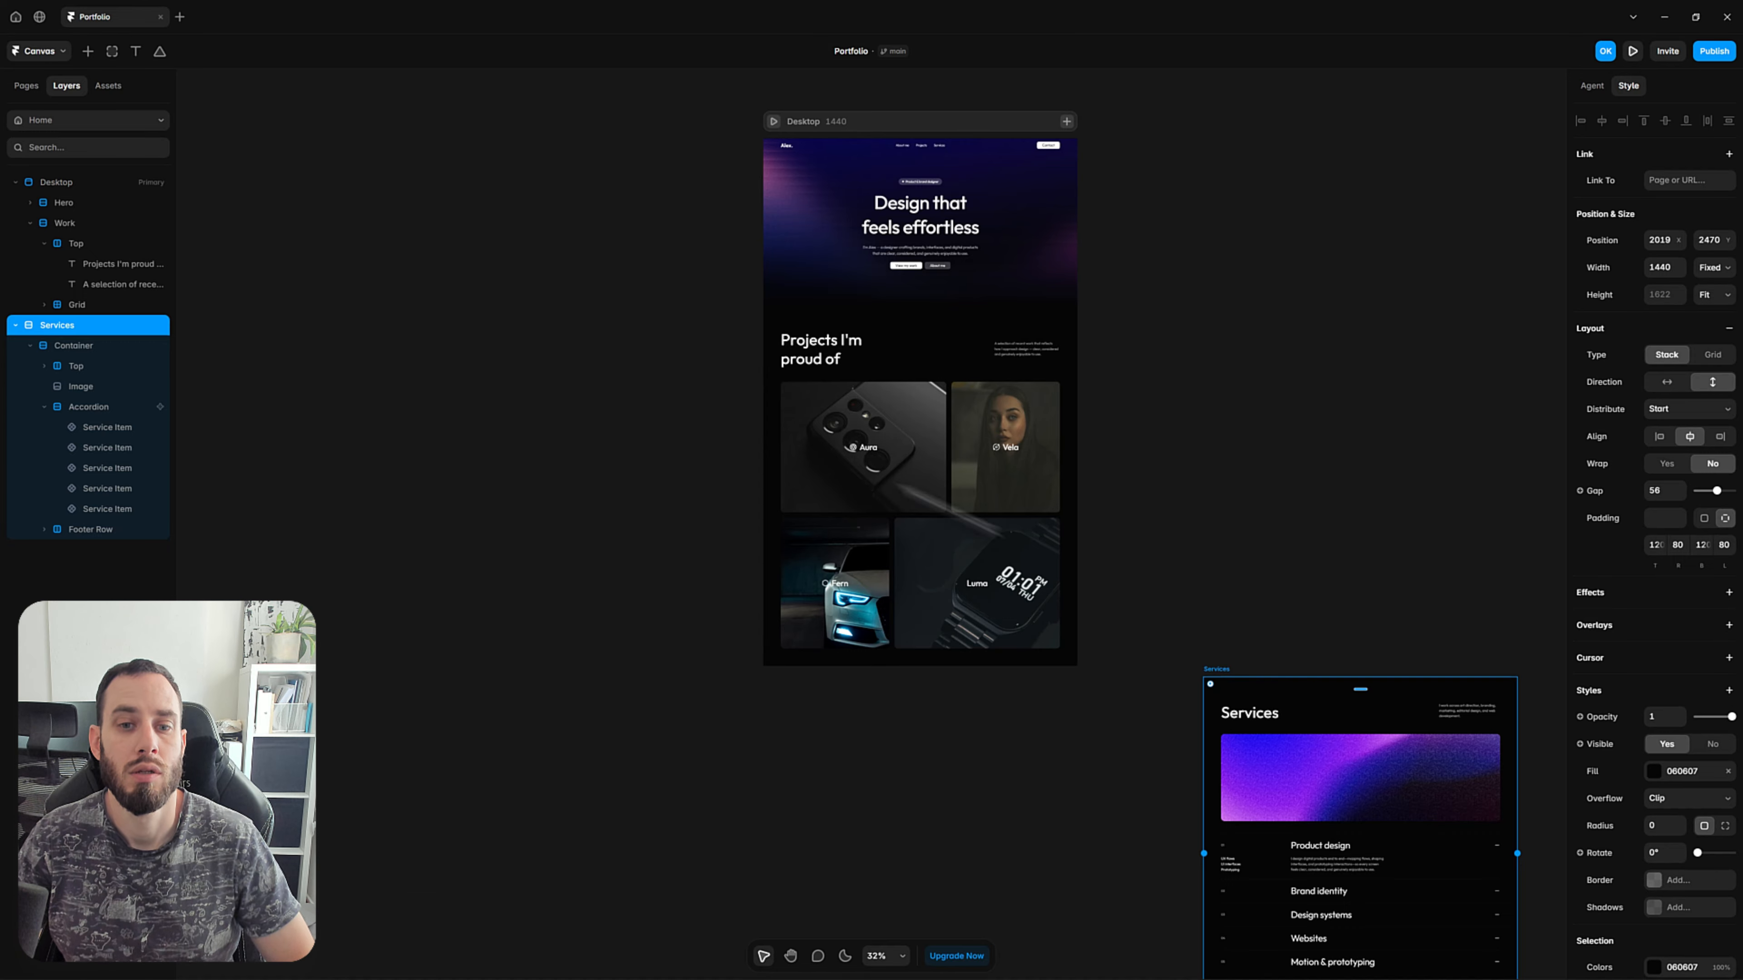
left_click(828, 369)
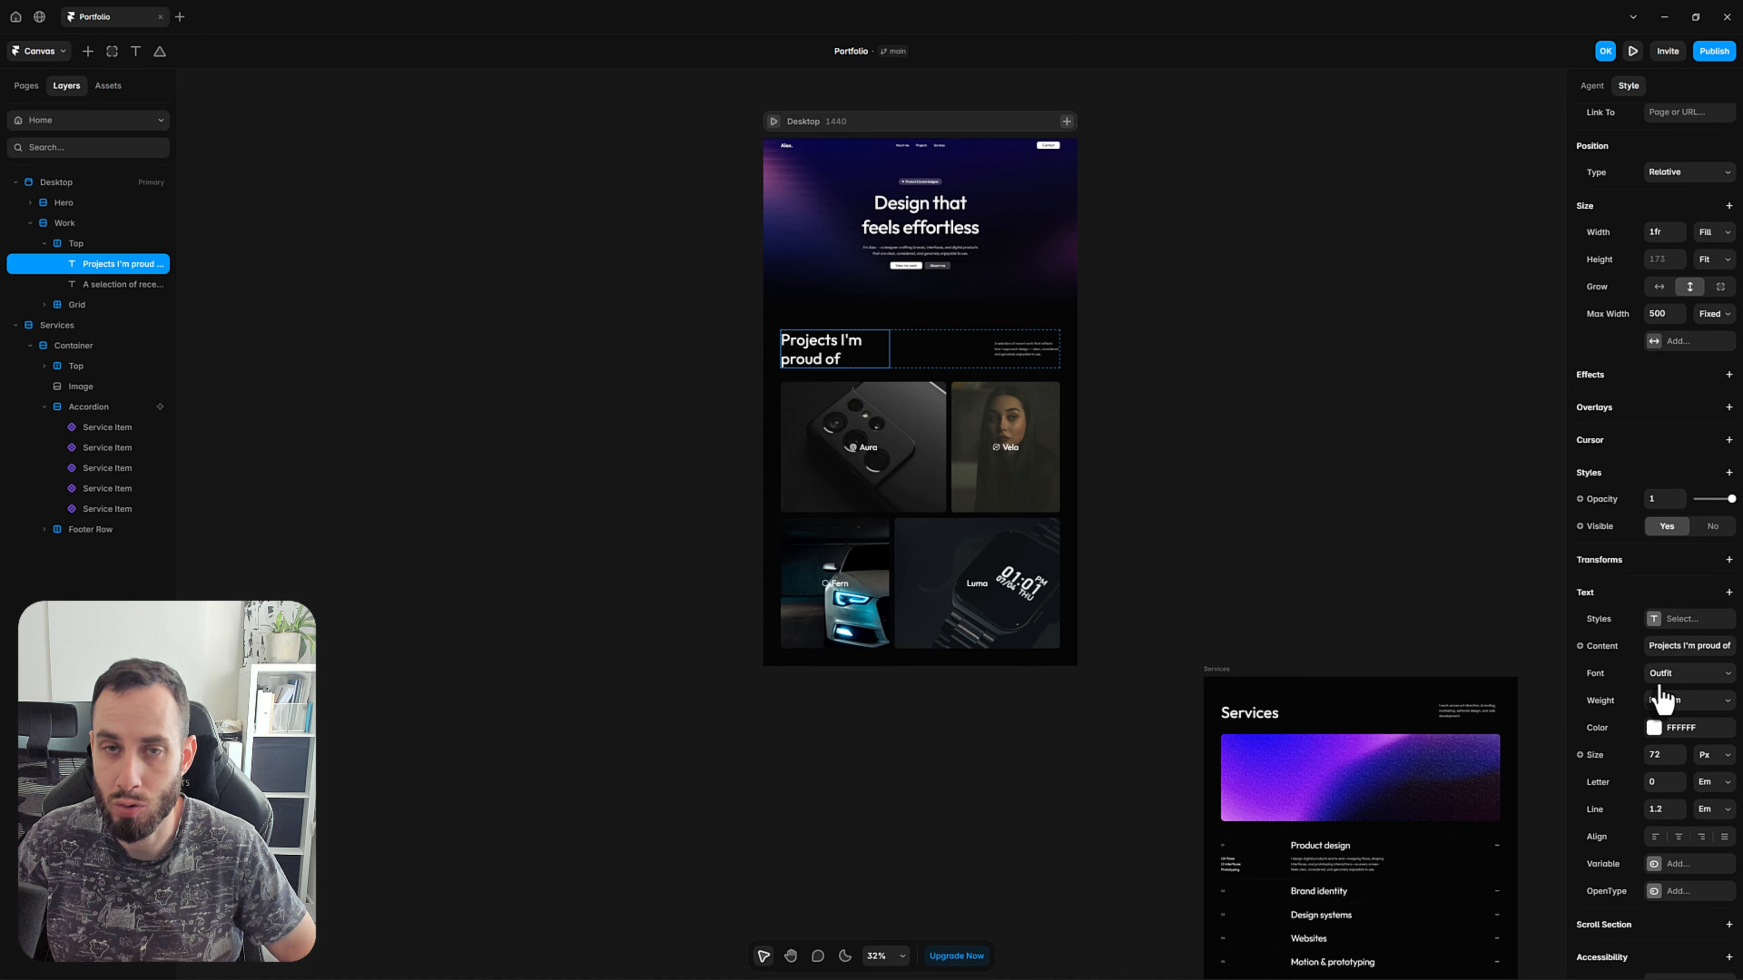
left_click(1245, 499)
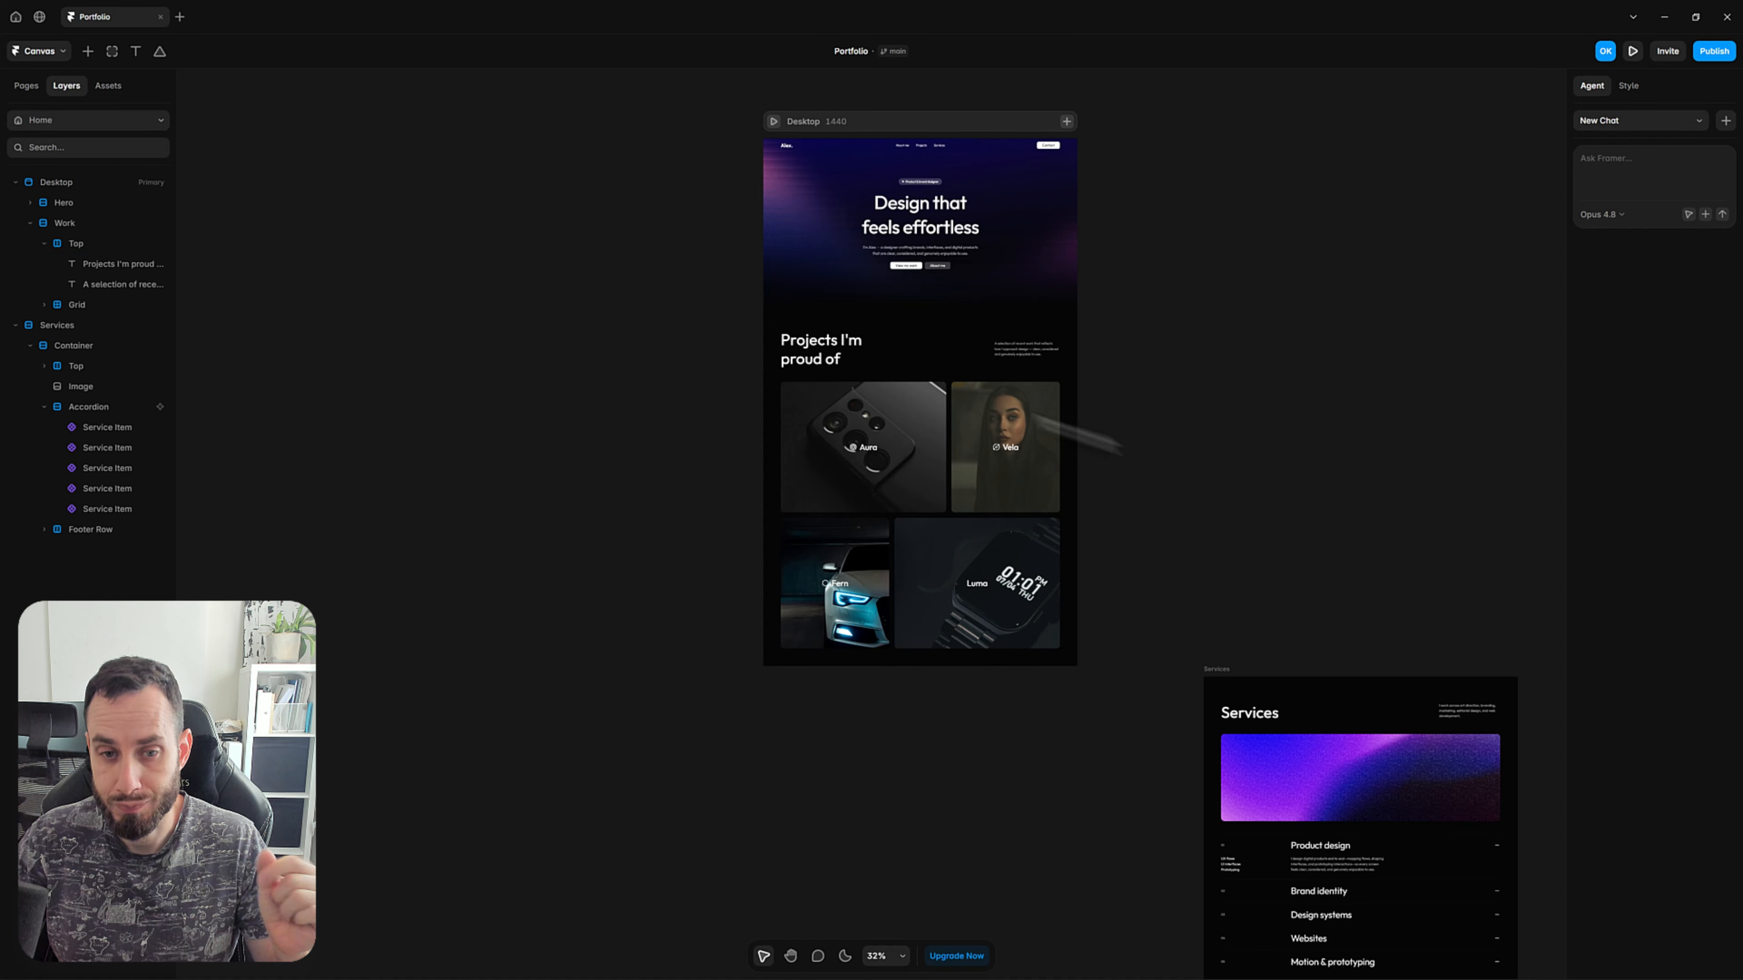
left_click(867, 373)
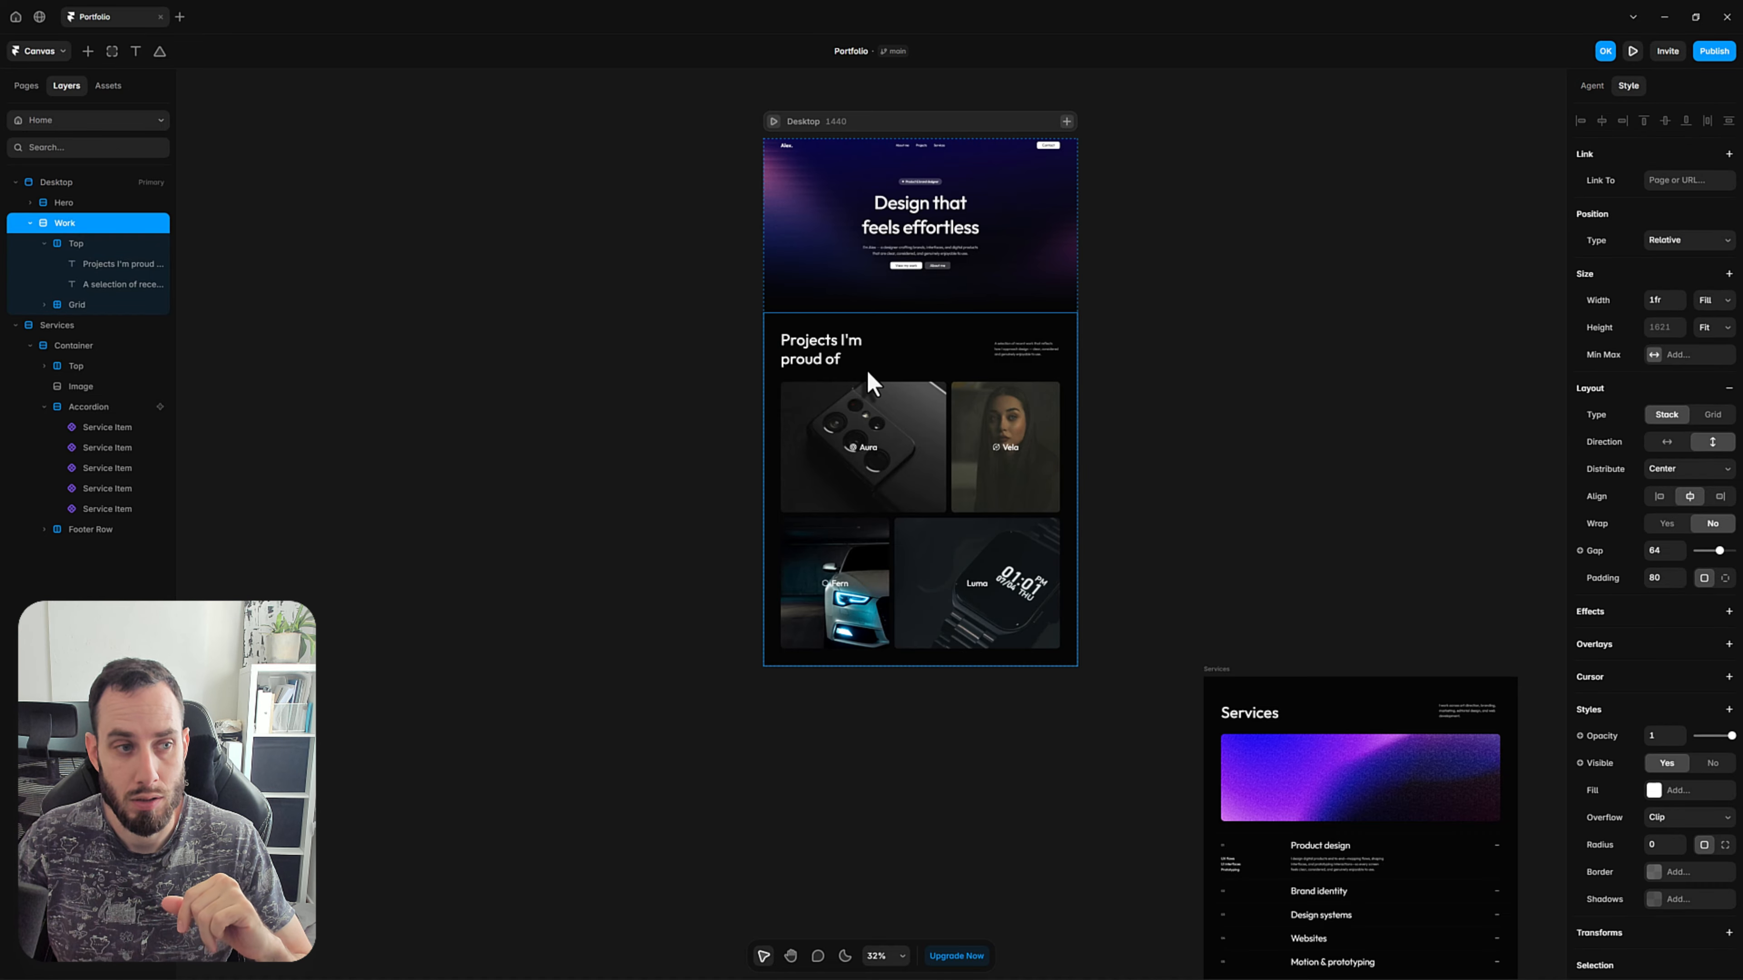
left_click(51, 245)
left_click(44, 304)
left_click(44, 242)
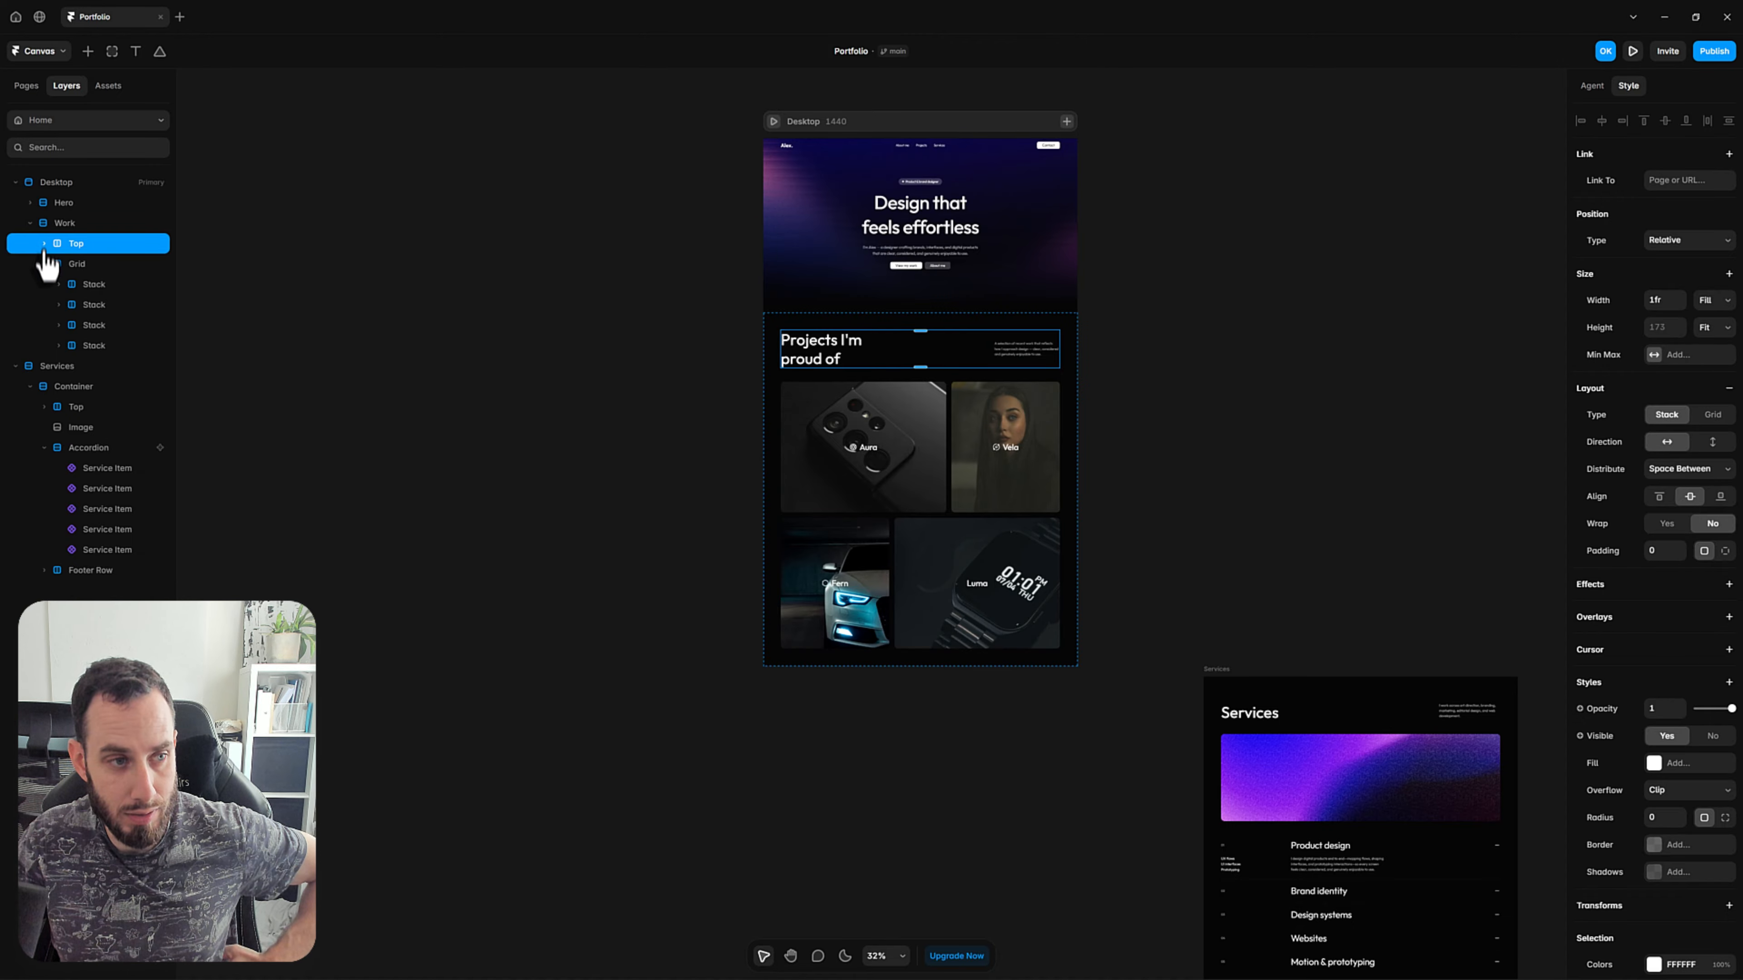
left_click(44, 263)
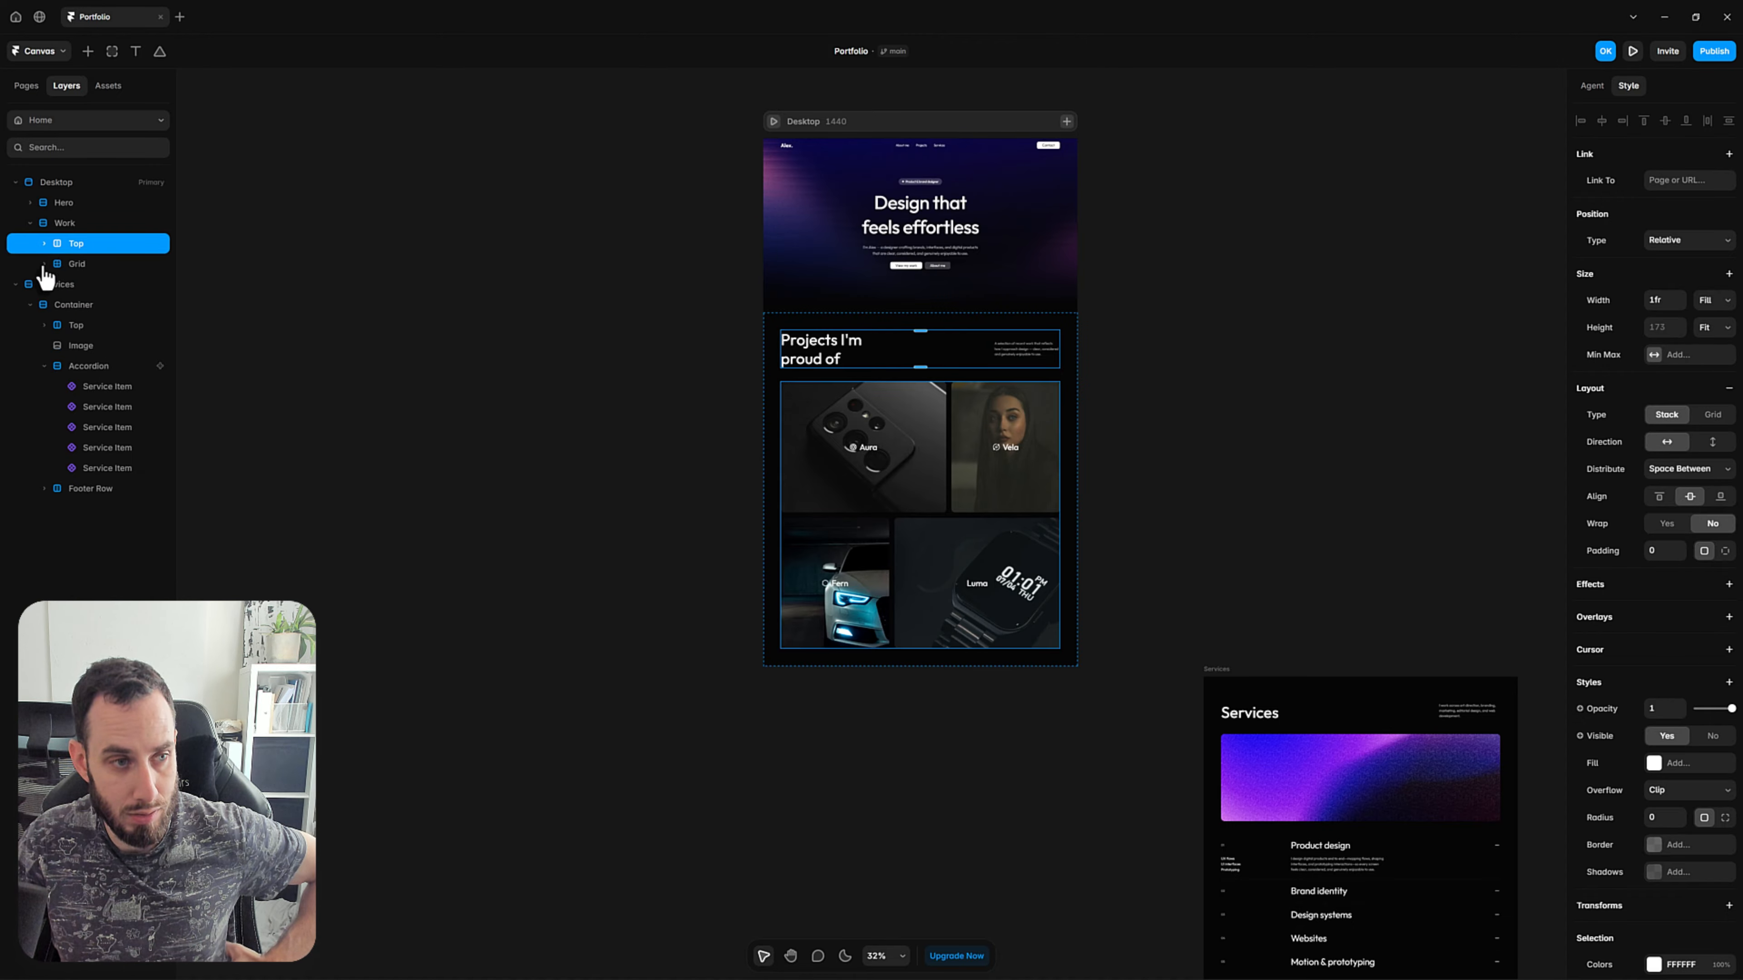
left_click(70, 230)
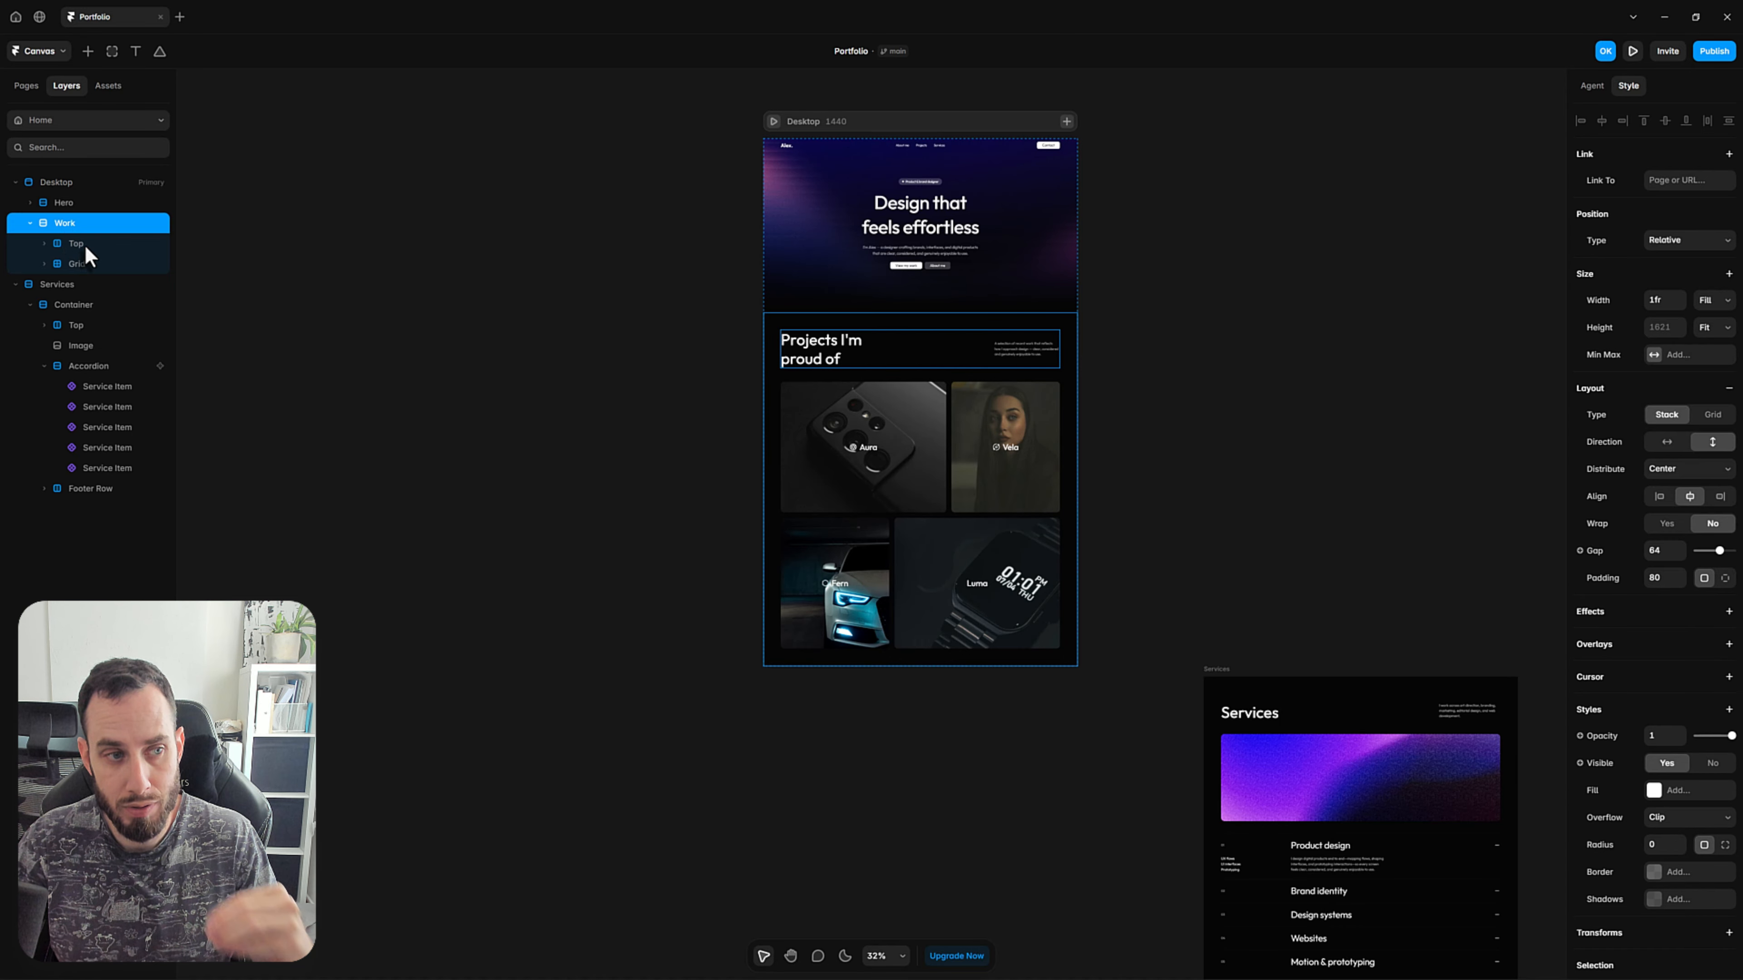
Wrap the Work section's Top and Grid layers together in a new stack and name it Container.
left_click(84, 258)
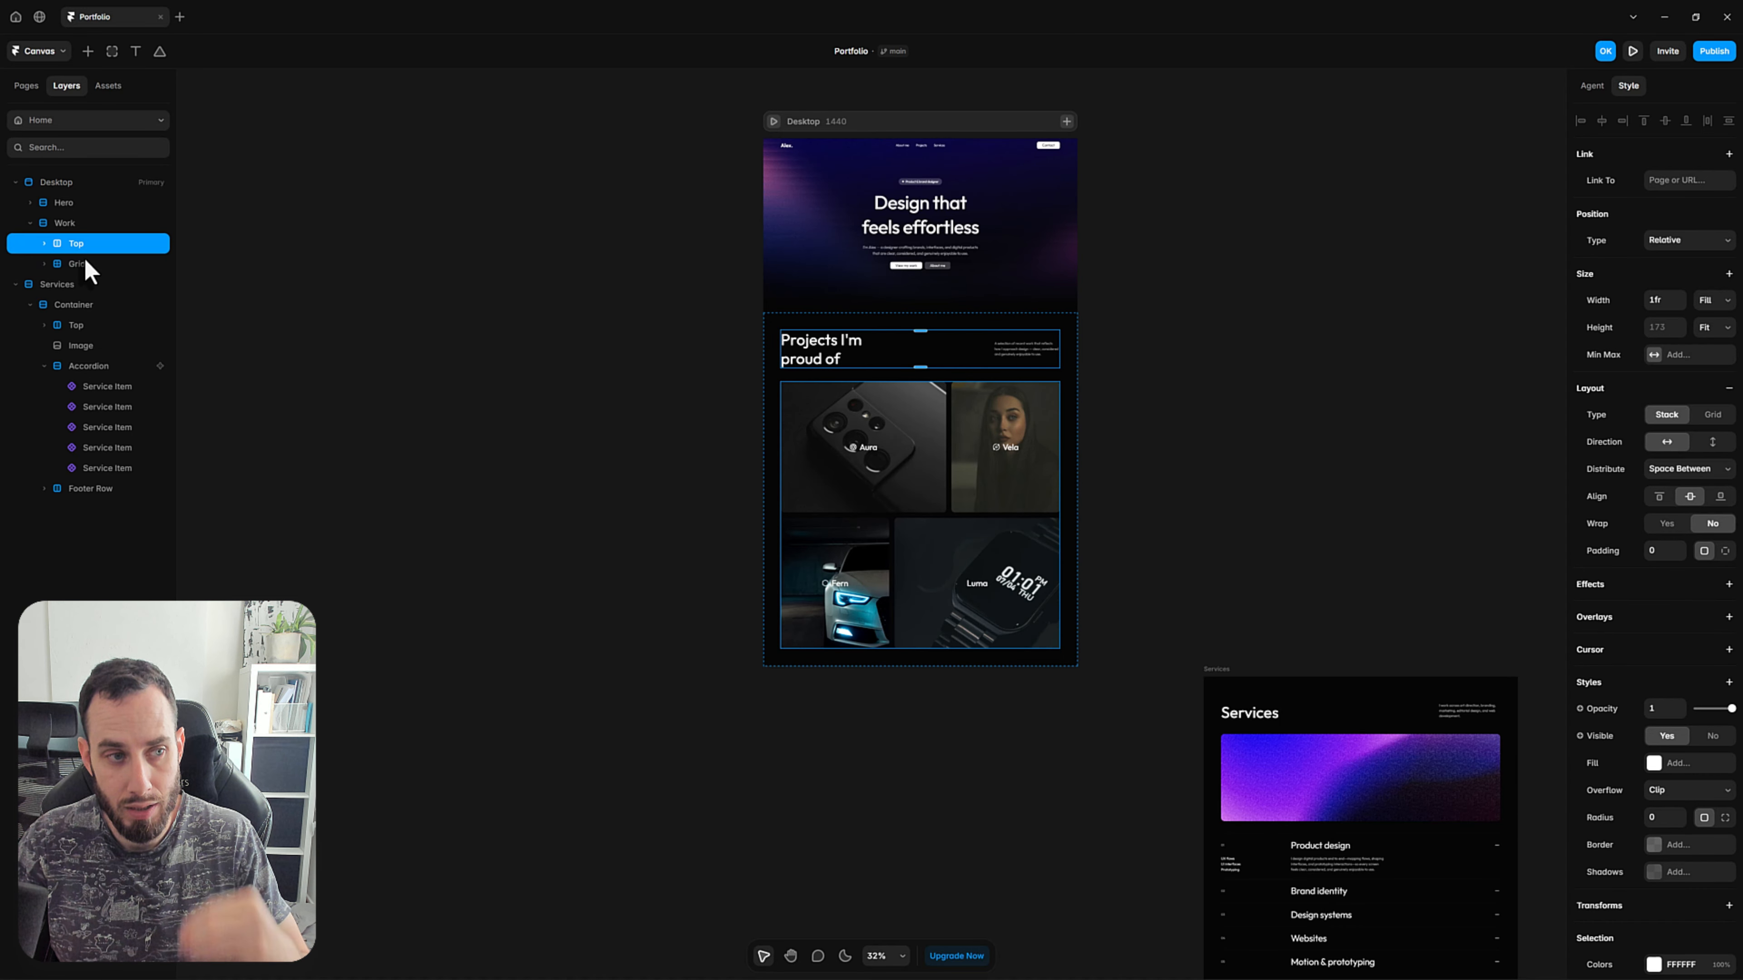
left_click(44, 264)
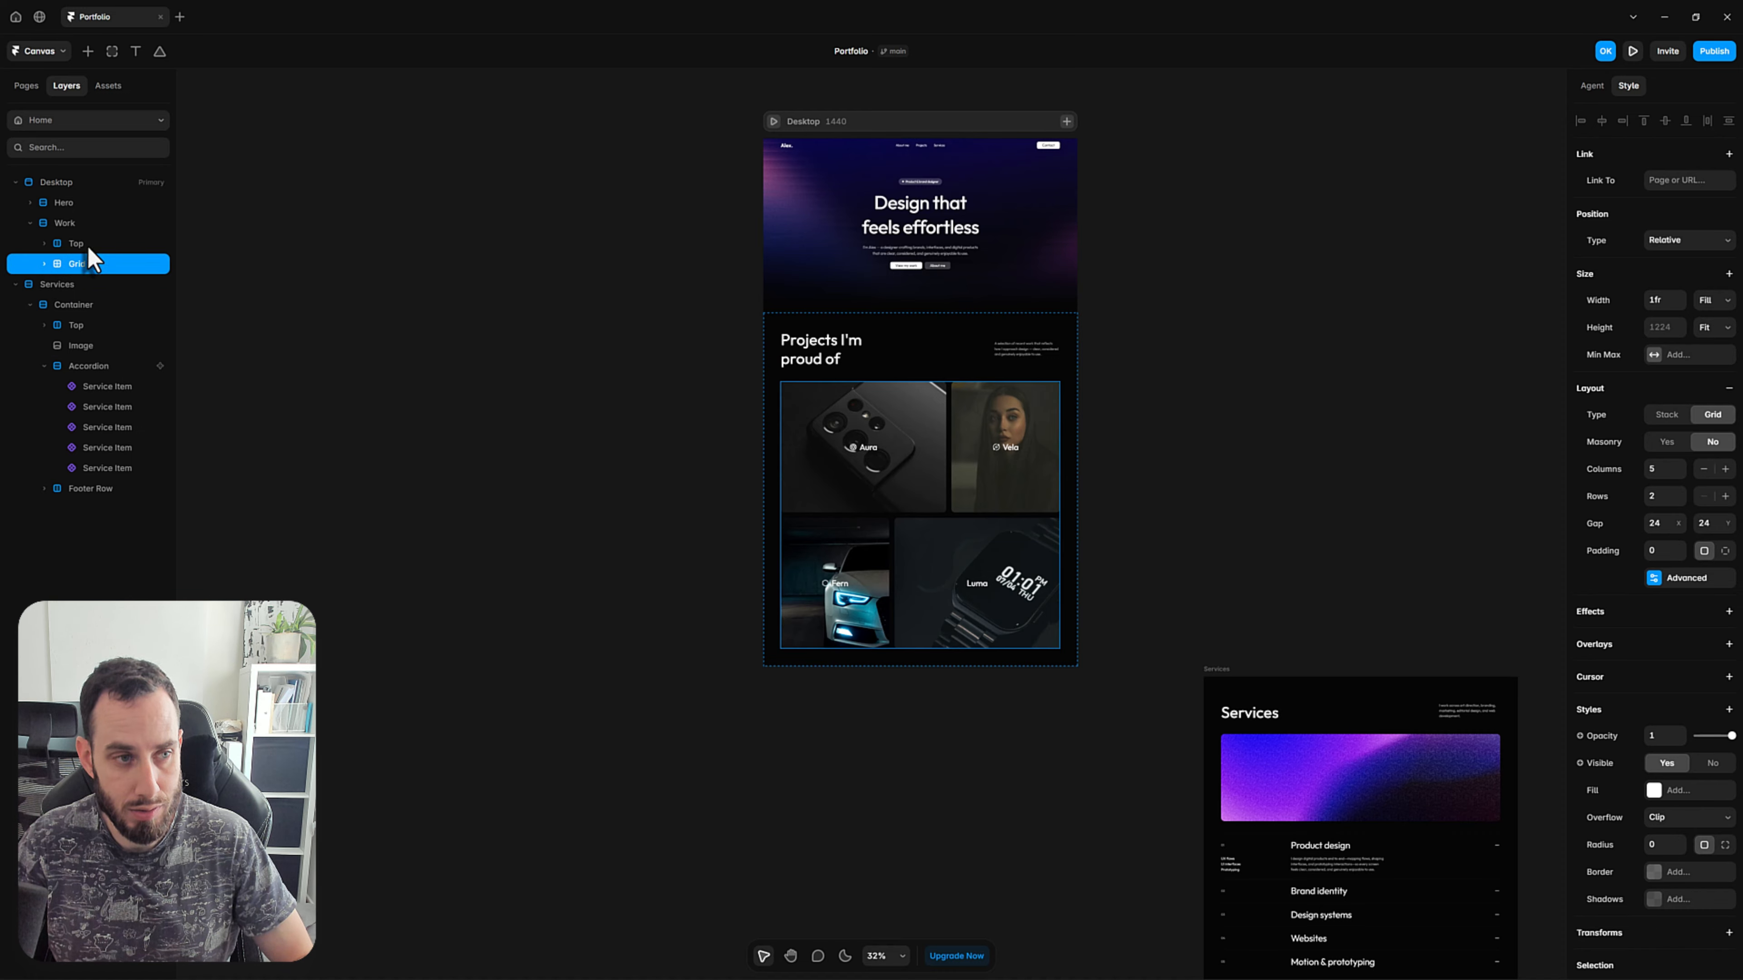
left_click(90, 247, "shift")
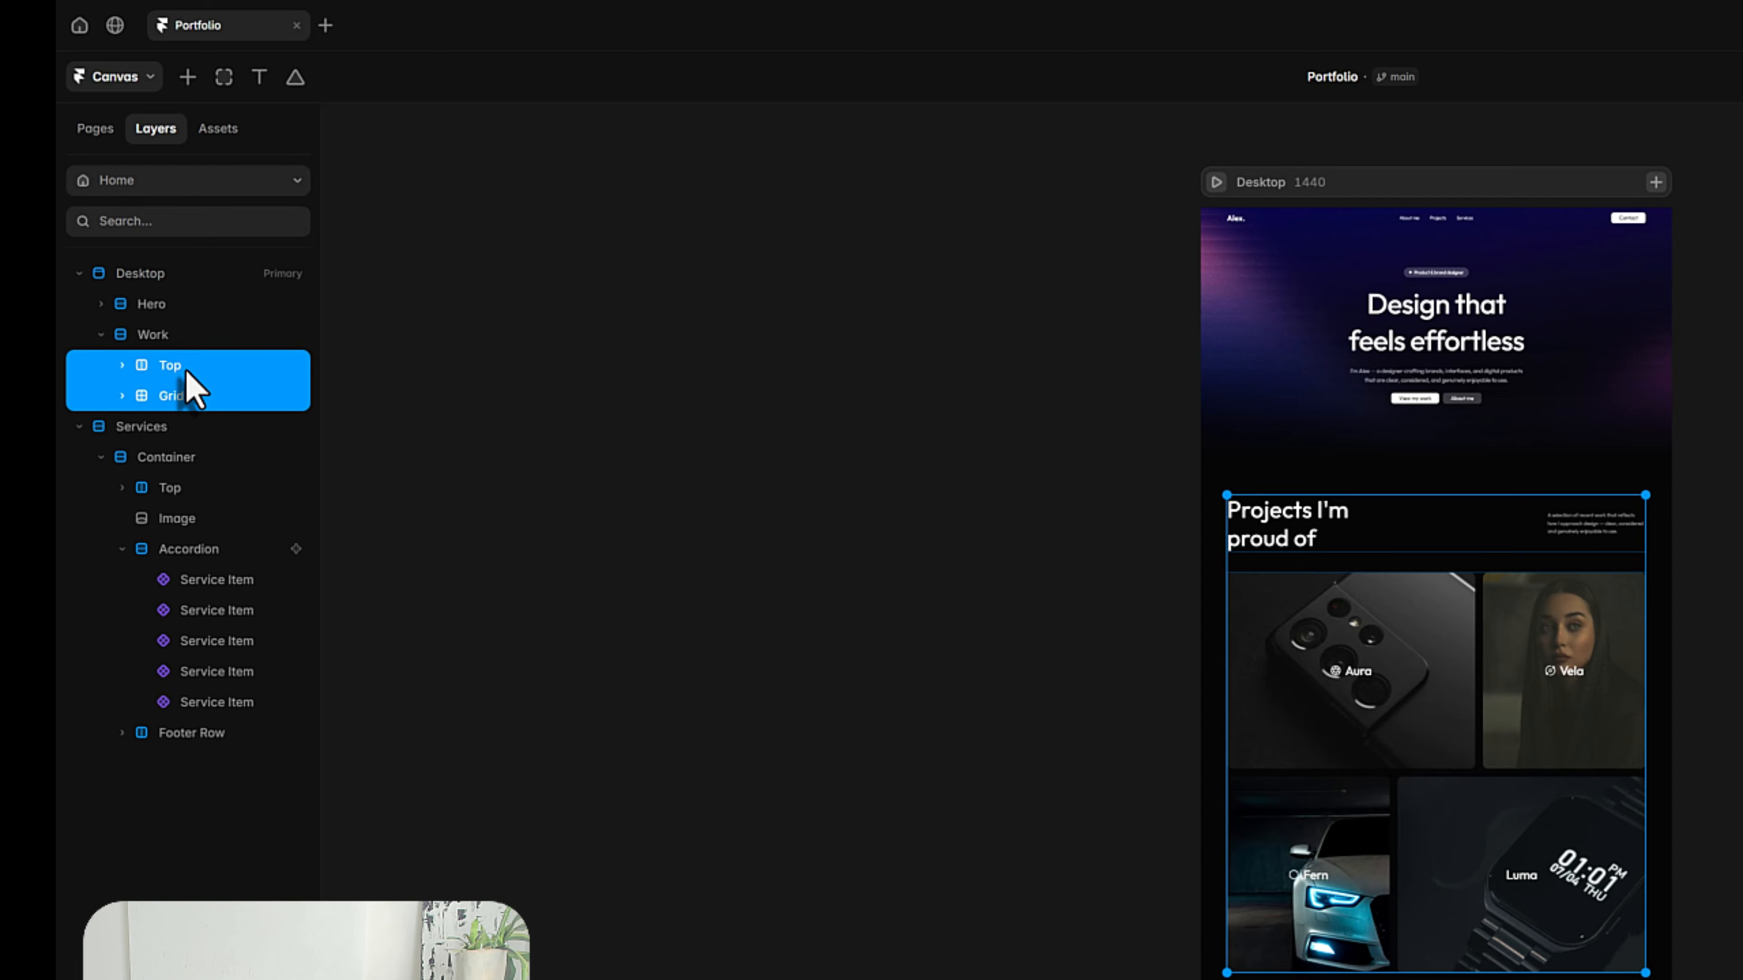
key("ctrl+Return")
double_click(175, 365)
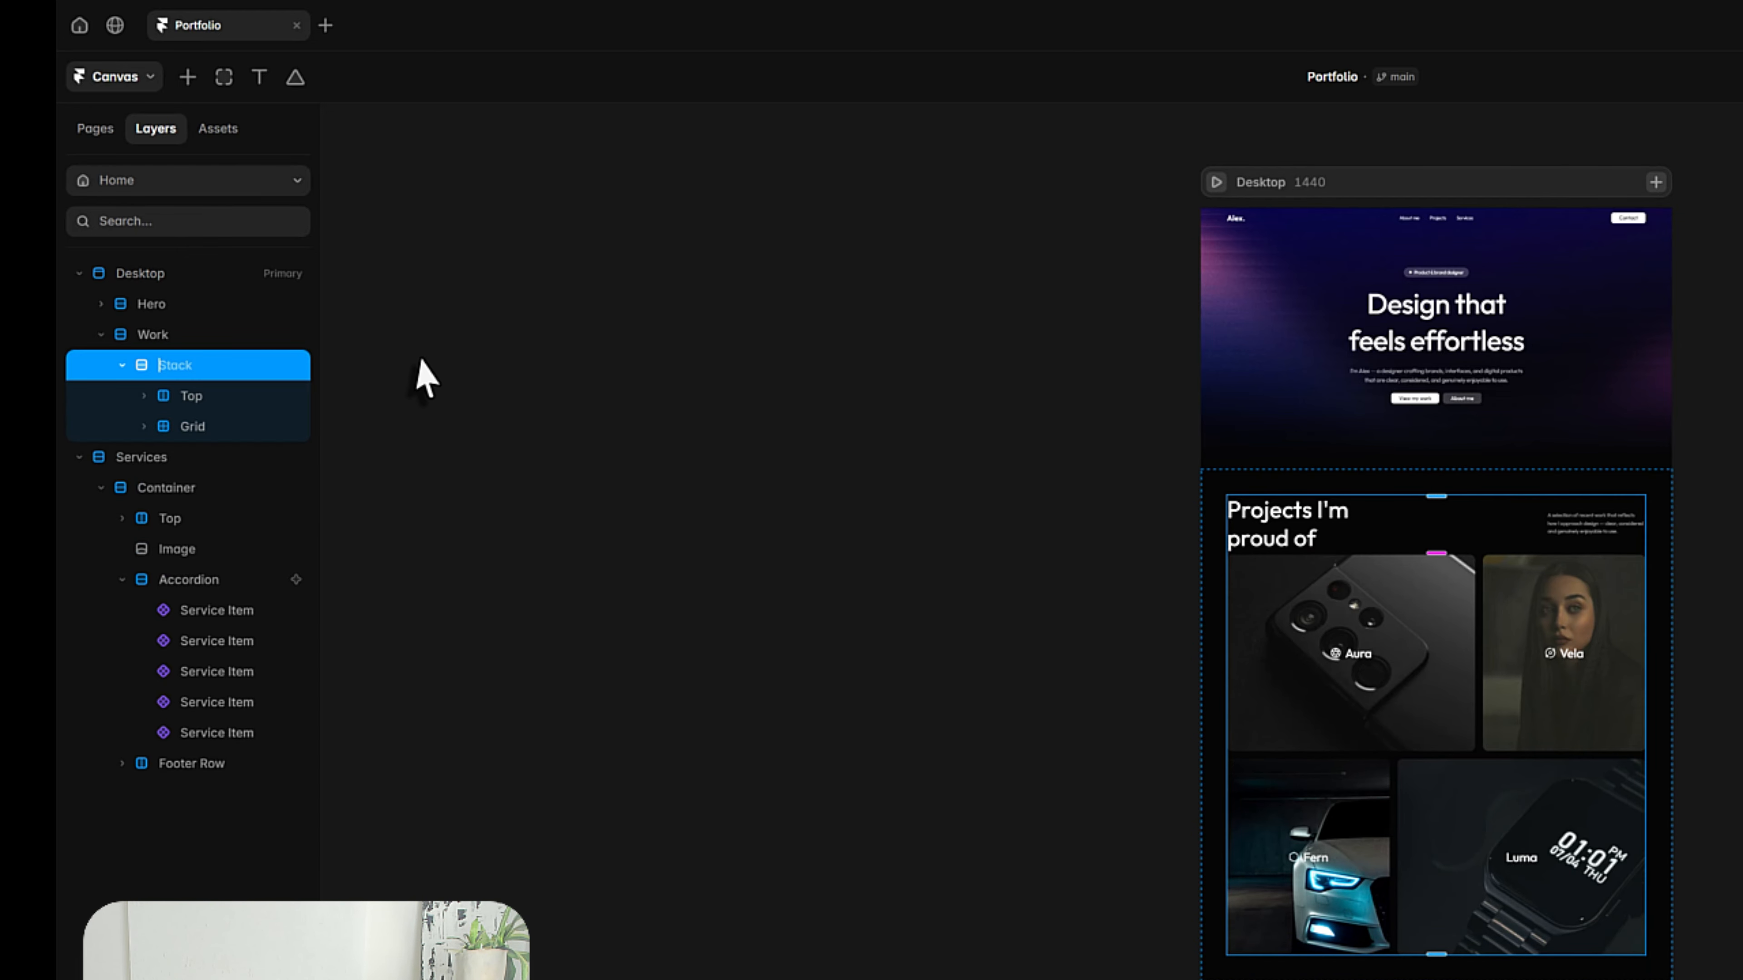
type("Container")
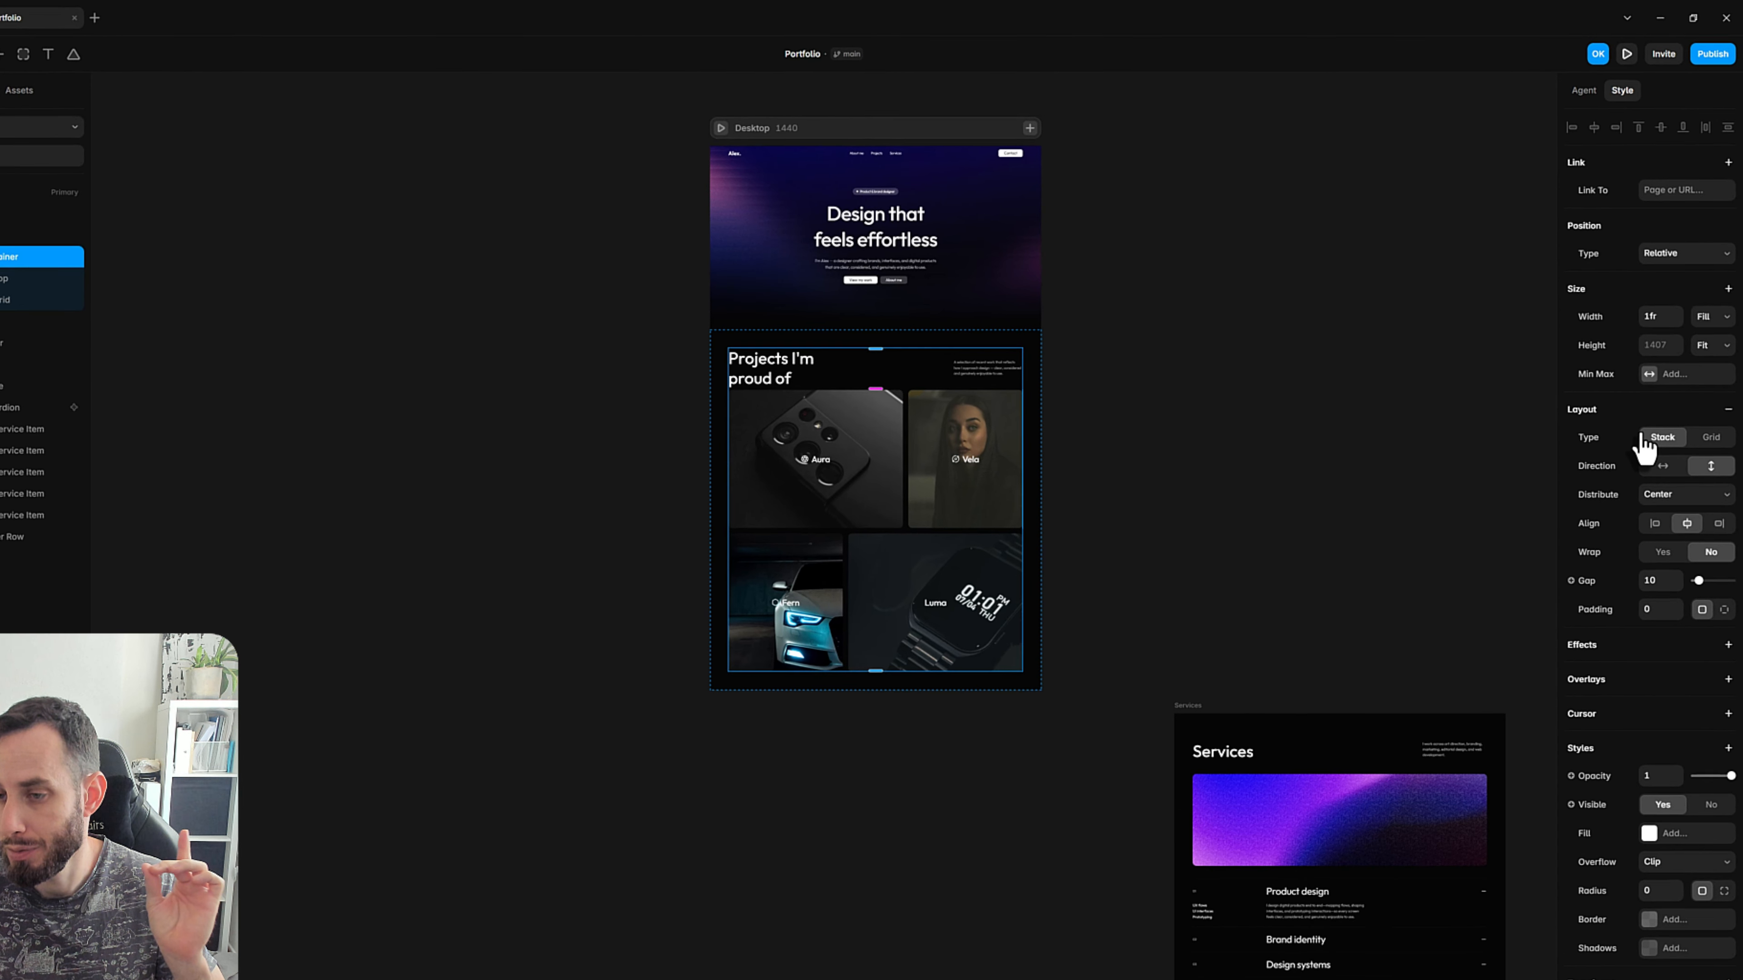
Try switching the Work Container's width to Fixed and undo the change.
left_click(1649, 375)
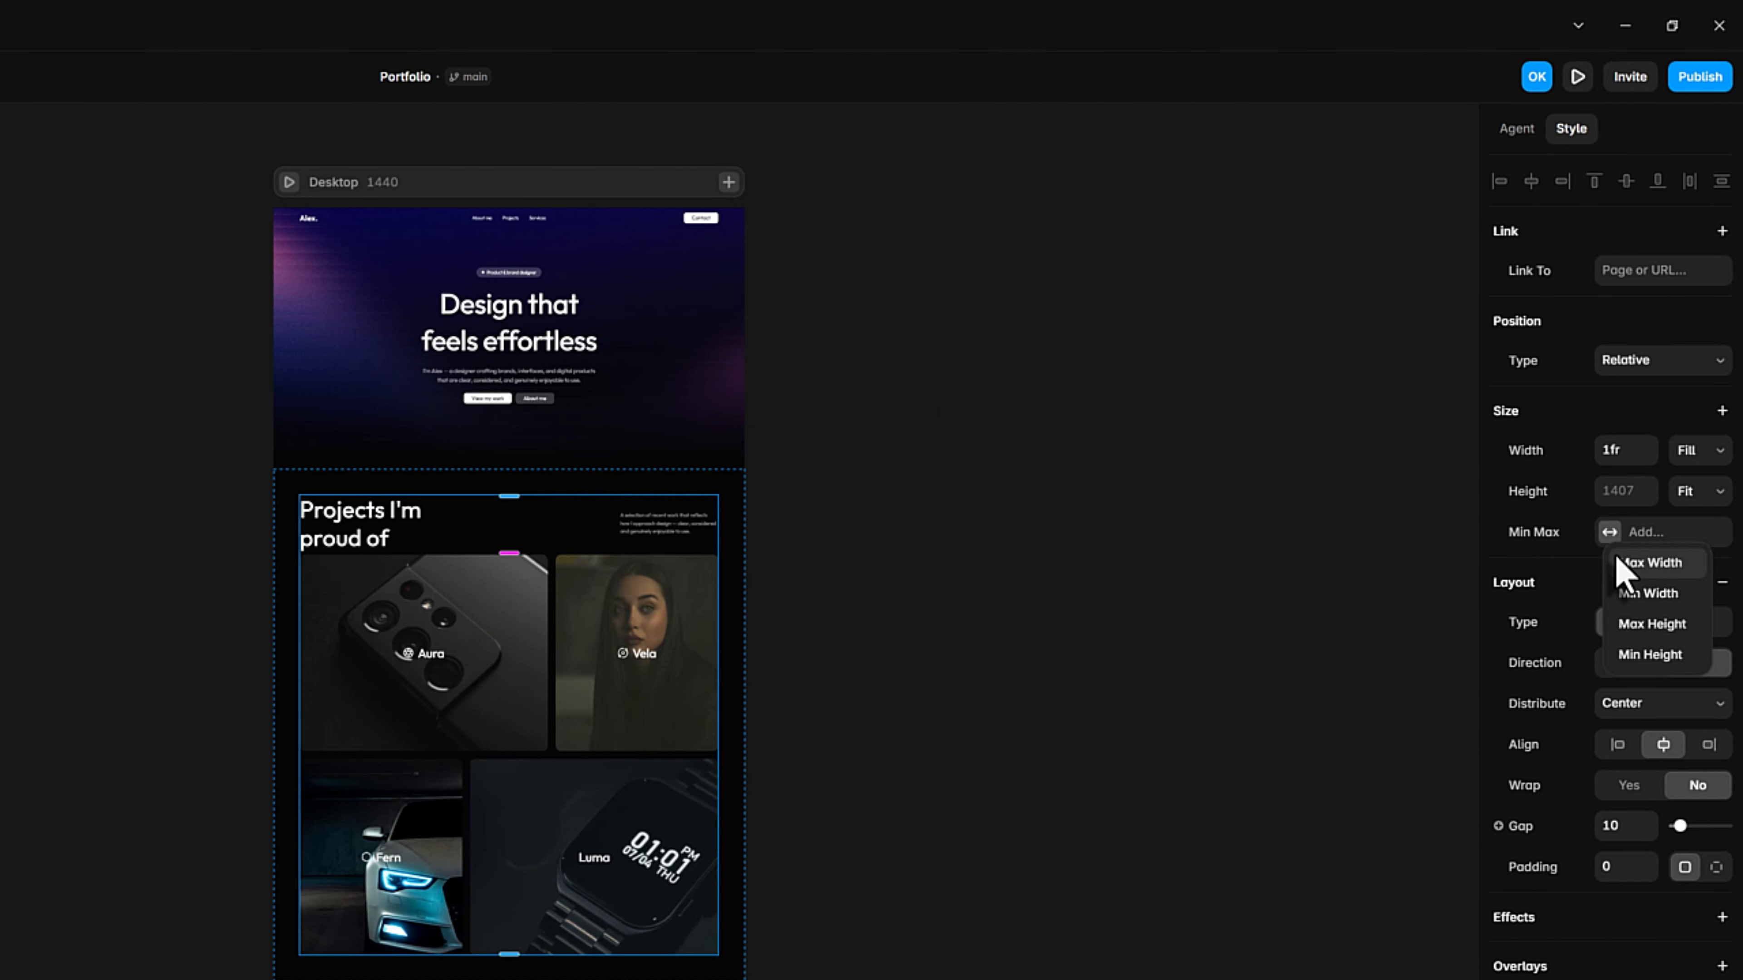
left_click(856, 683)
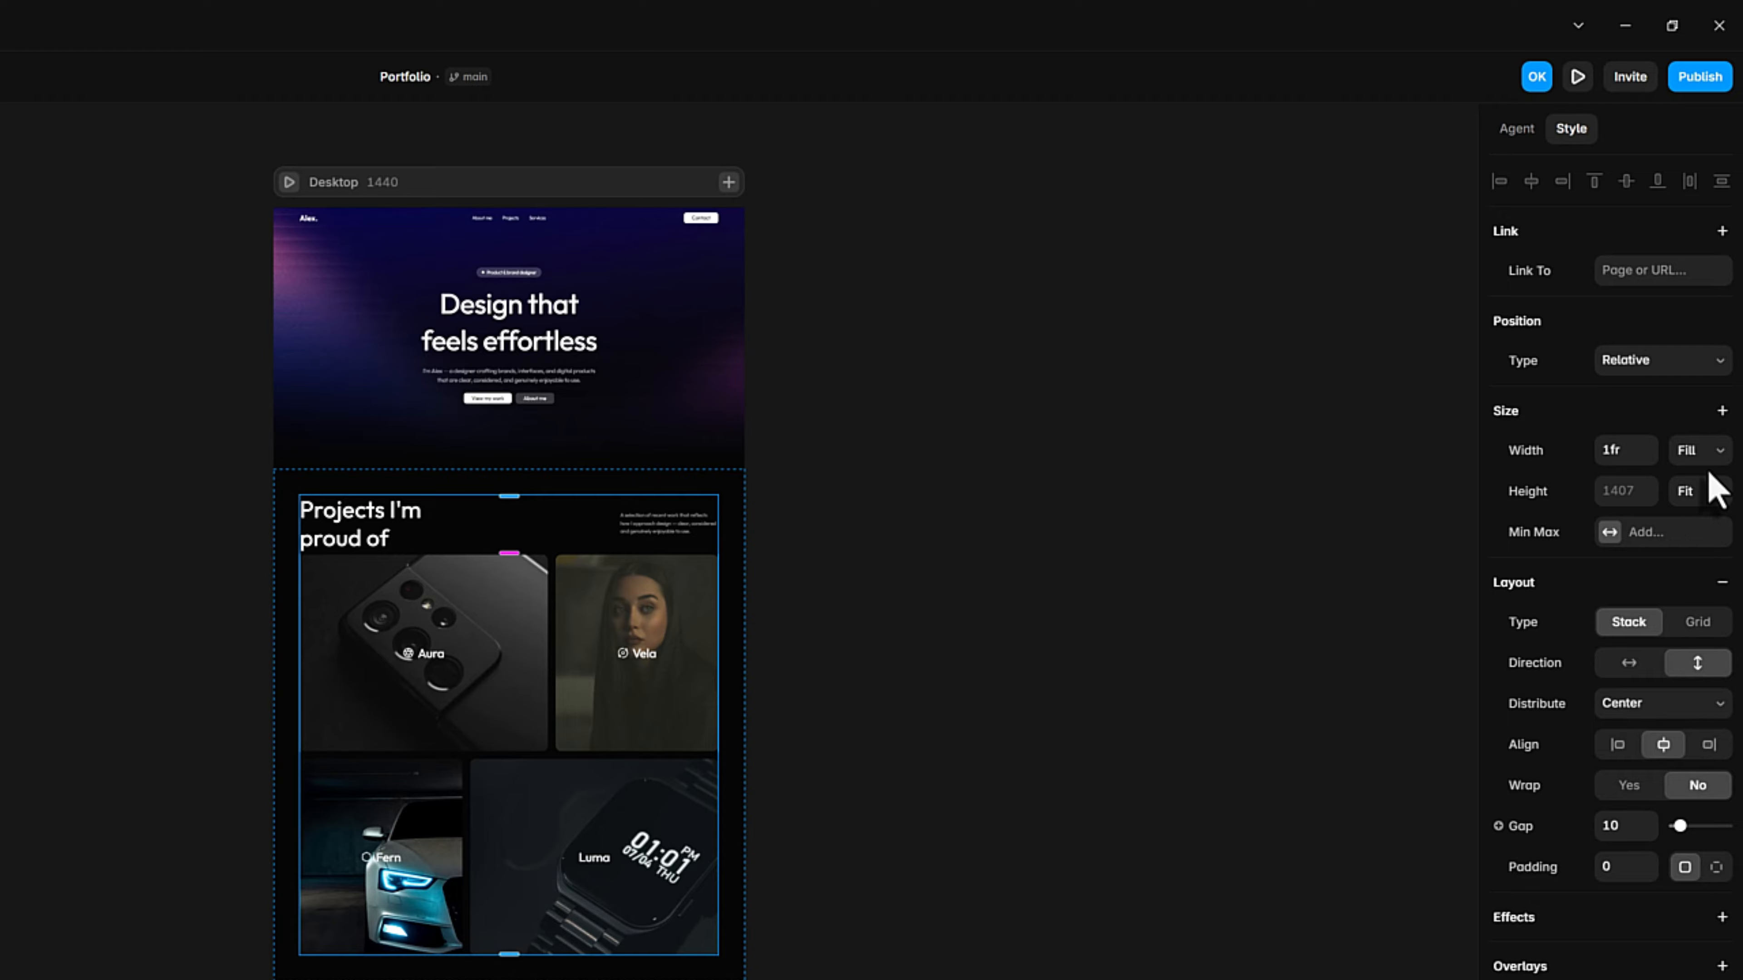
left_click(1688, 454)
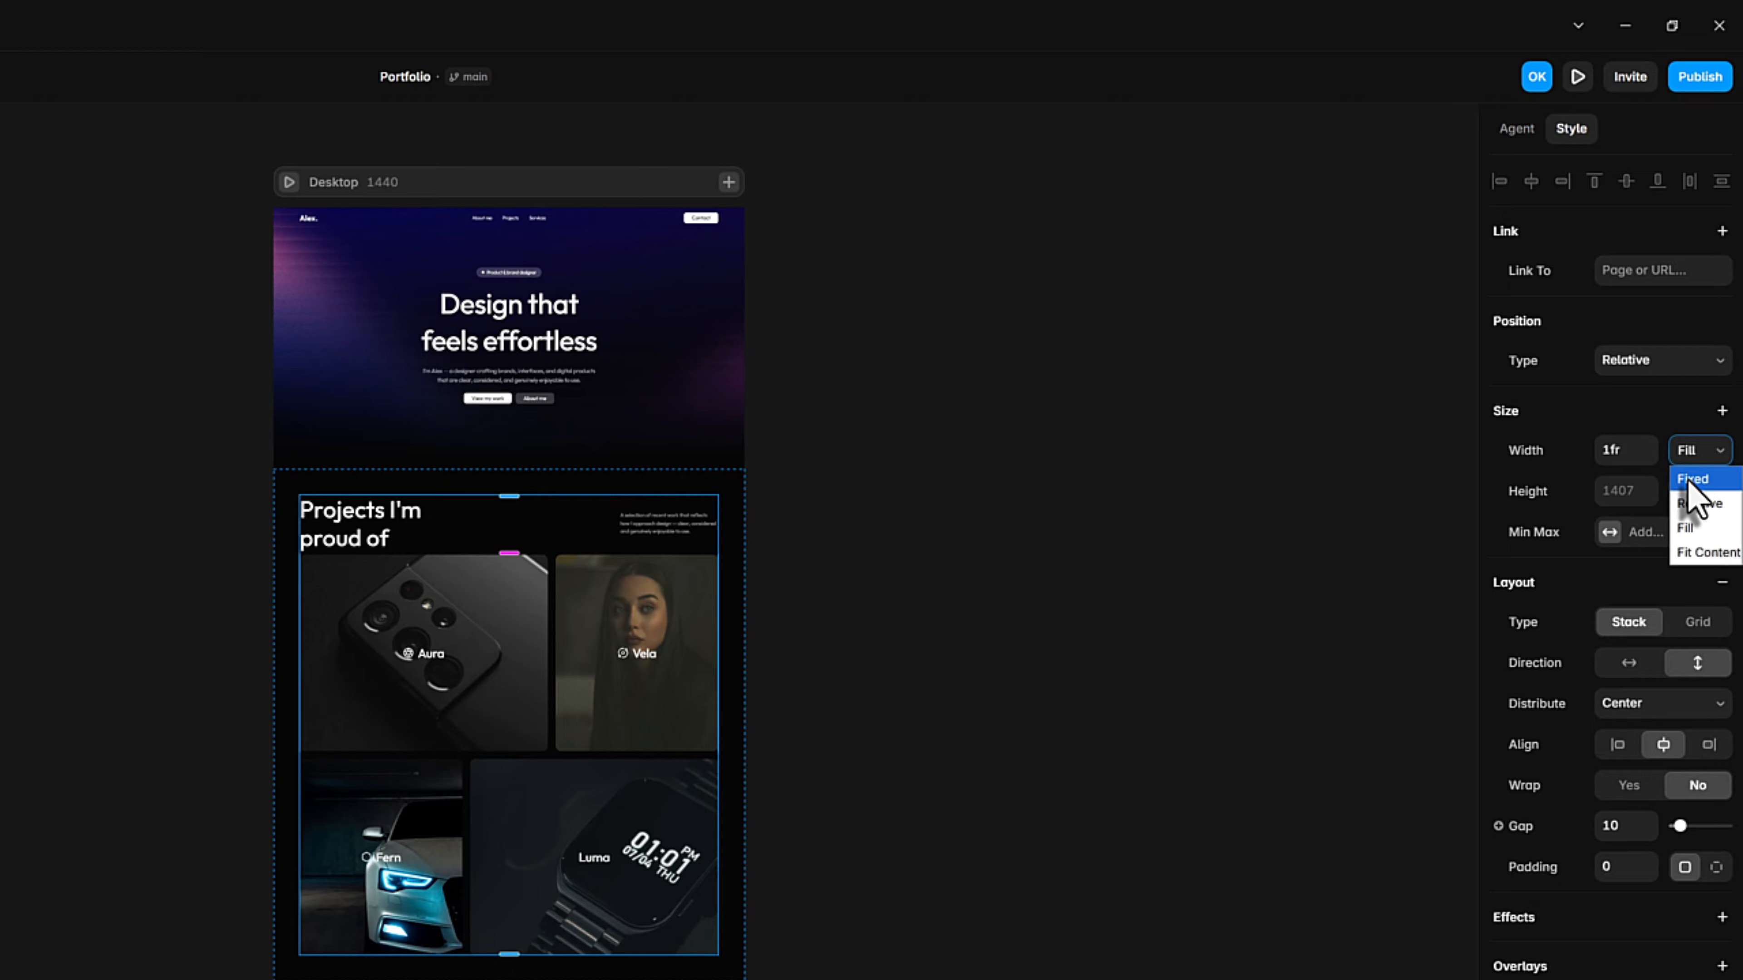
left_click(1690, 481)
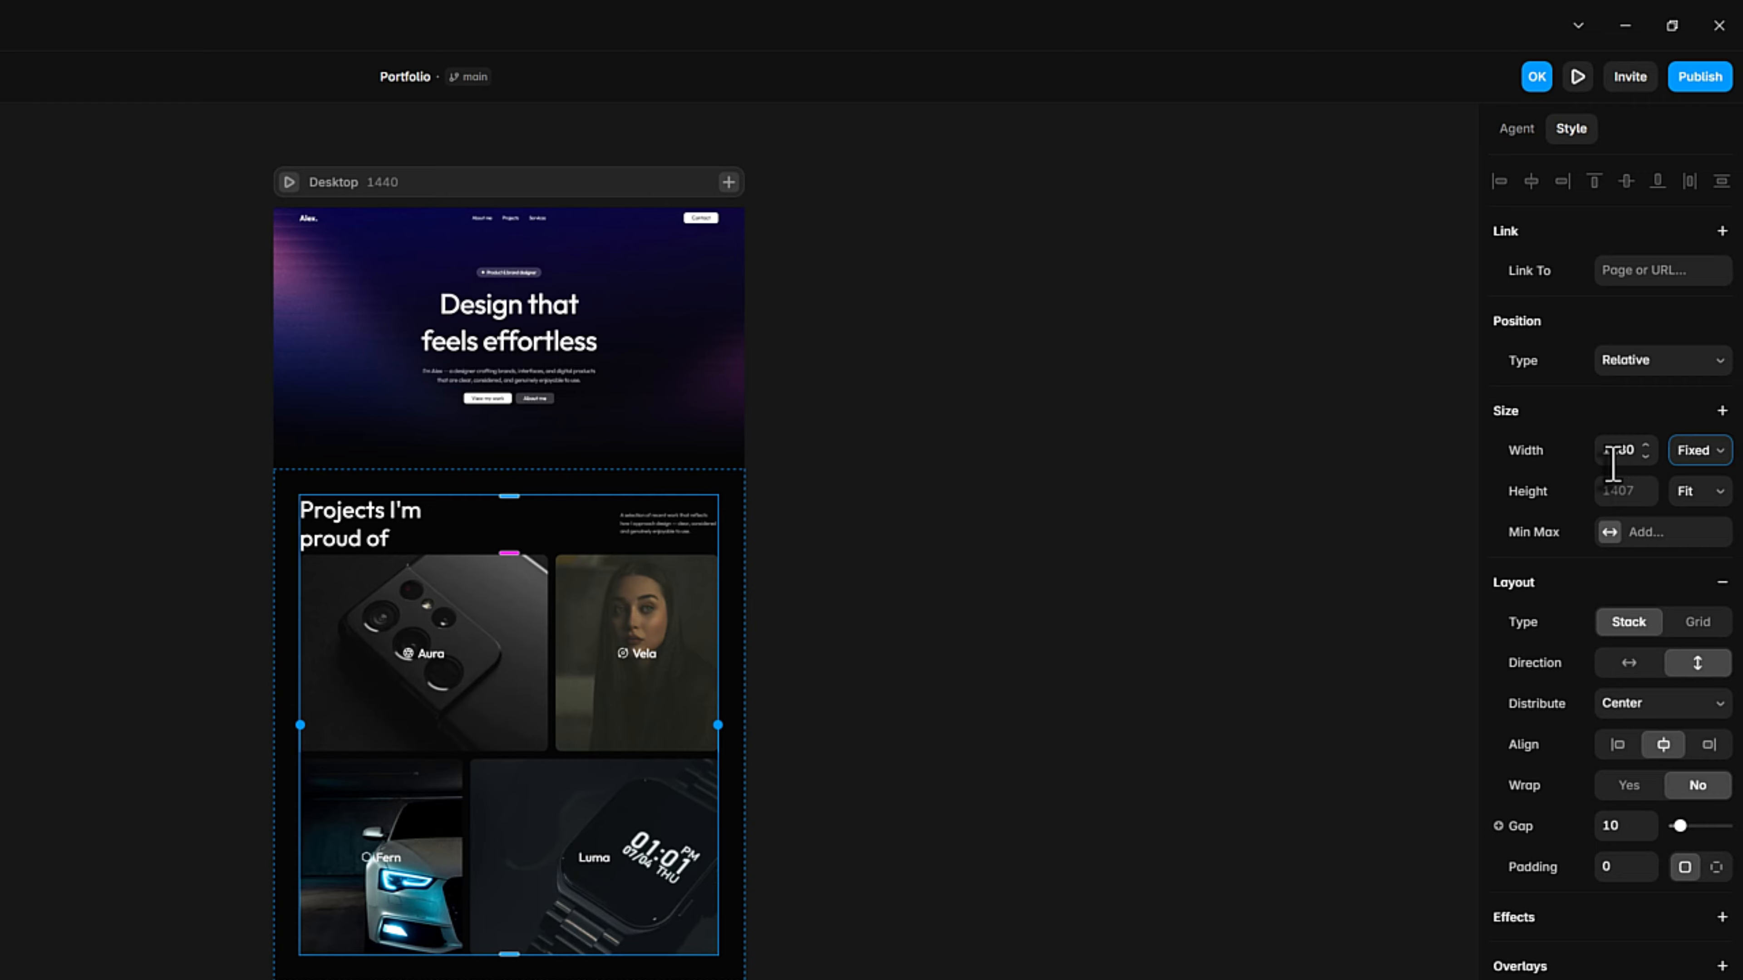
key("ctrl+z")
Give the Work section's Container a fixed maximum width of 1280.
left_click(1609, 534)
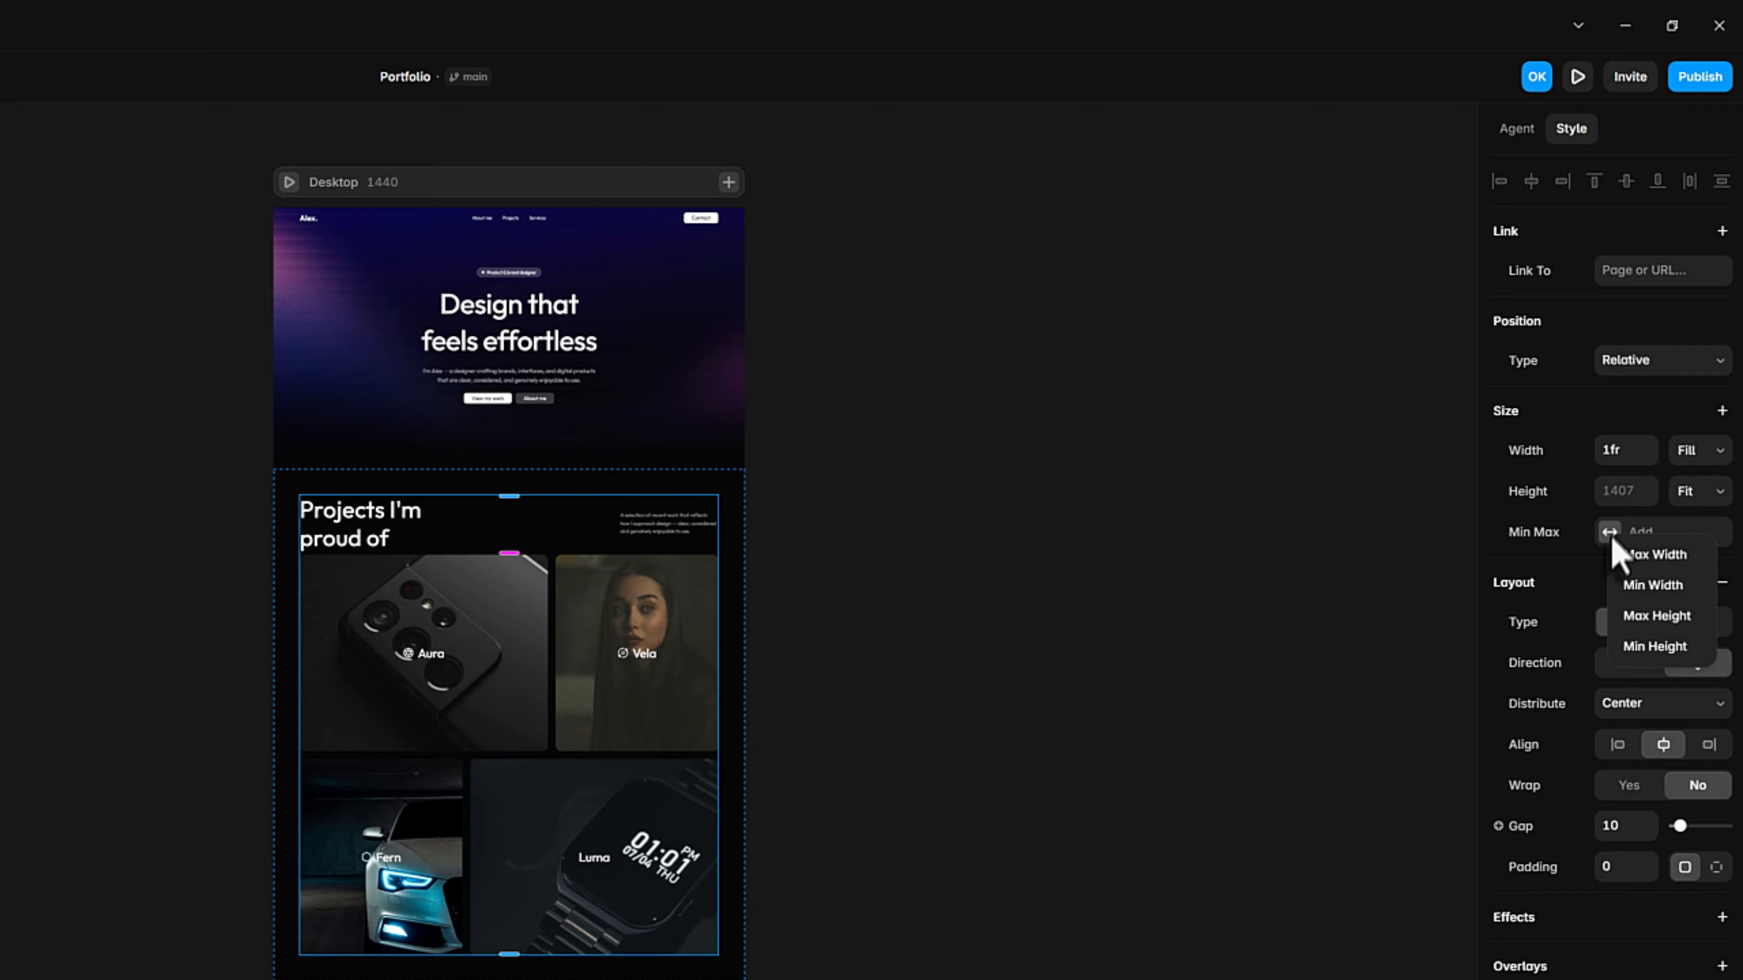
left_click(1640, 557)
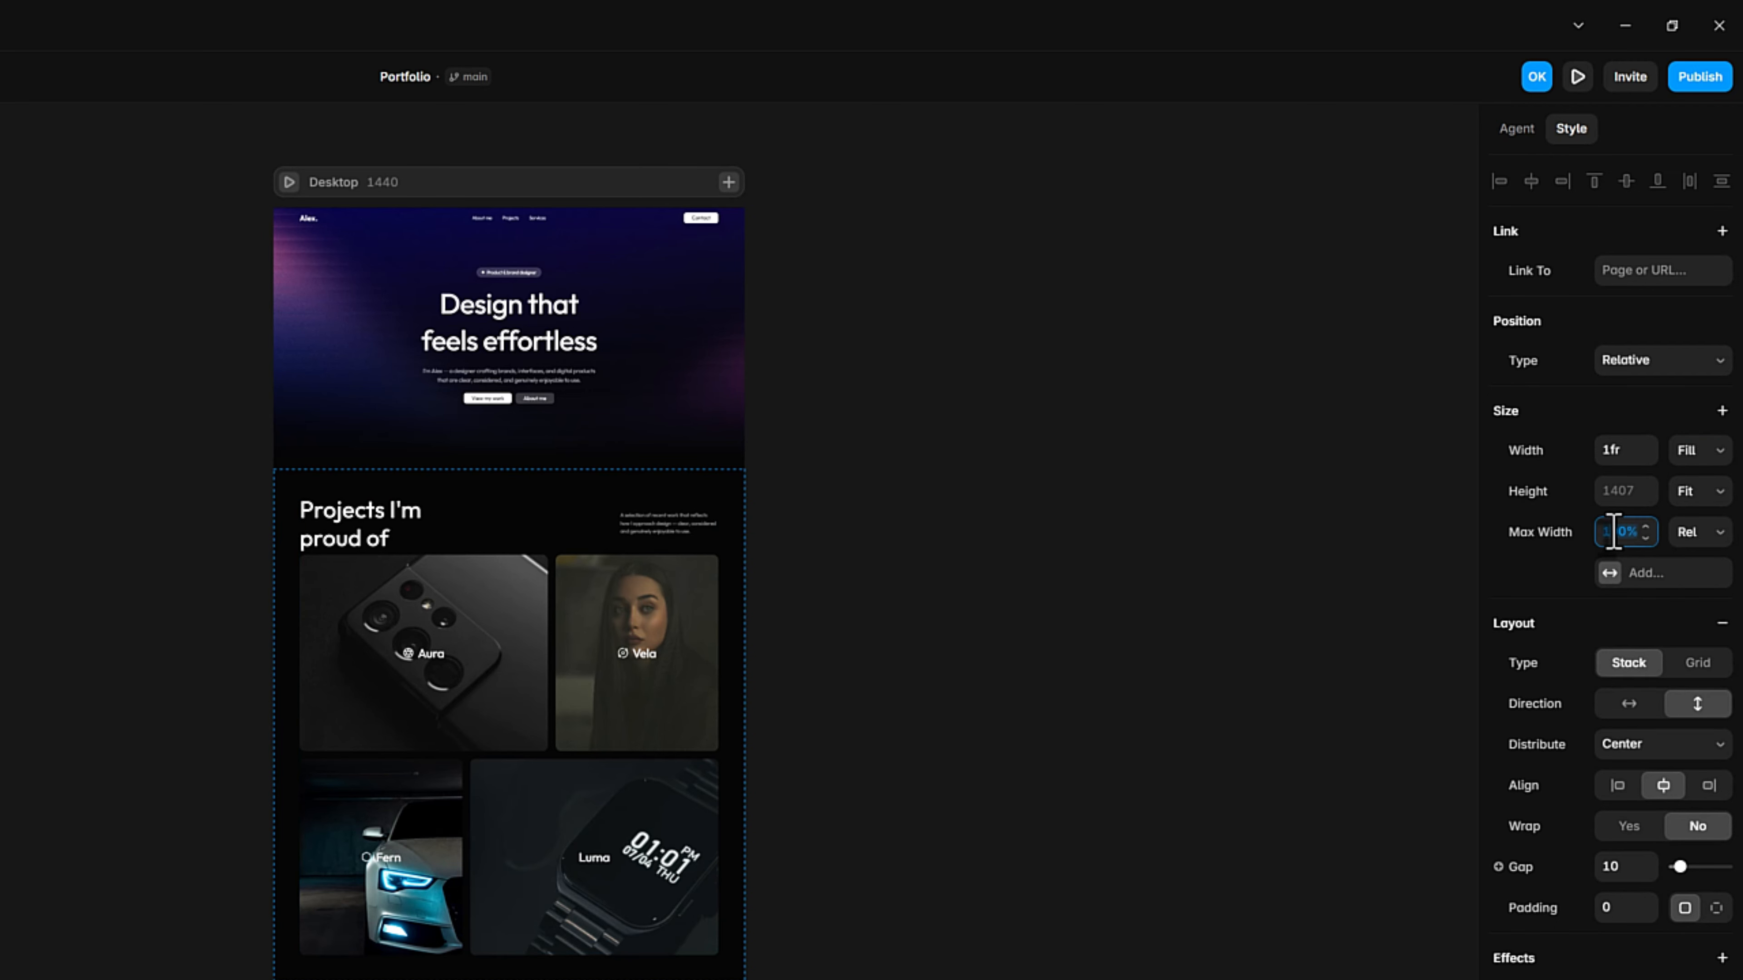
type("1280")
left_click(1683, 538)
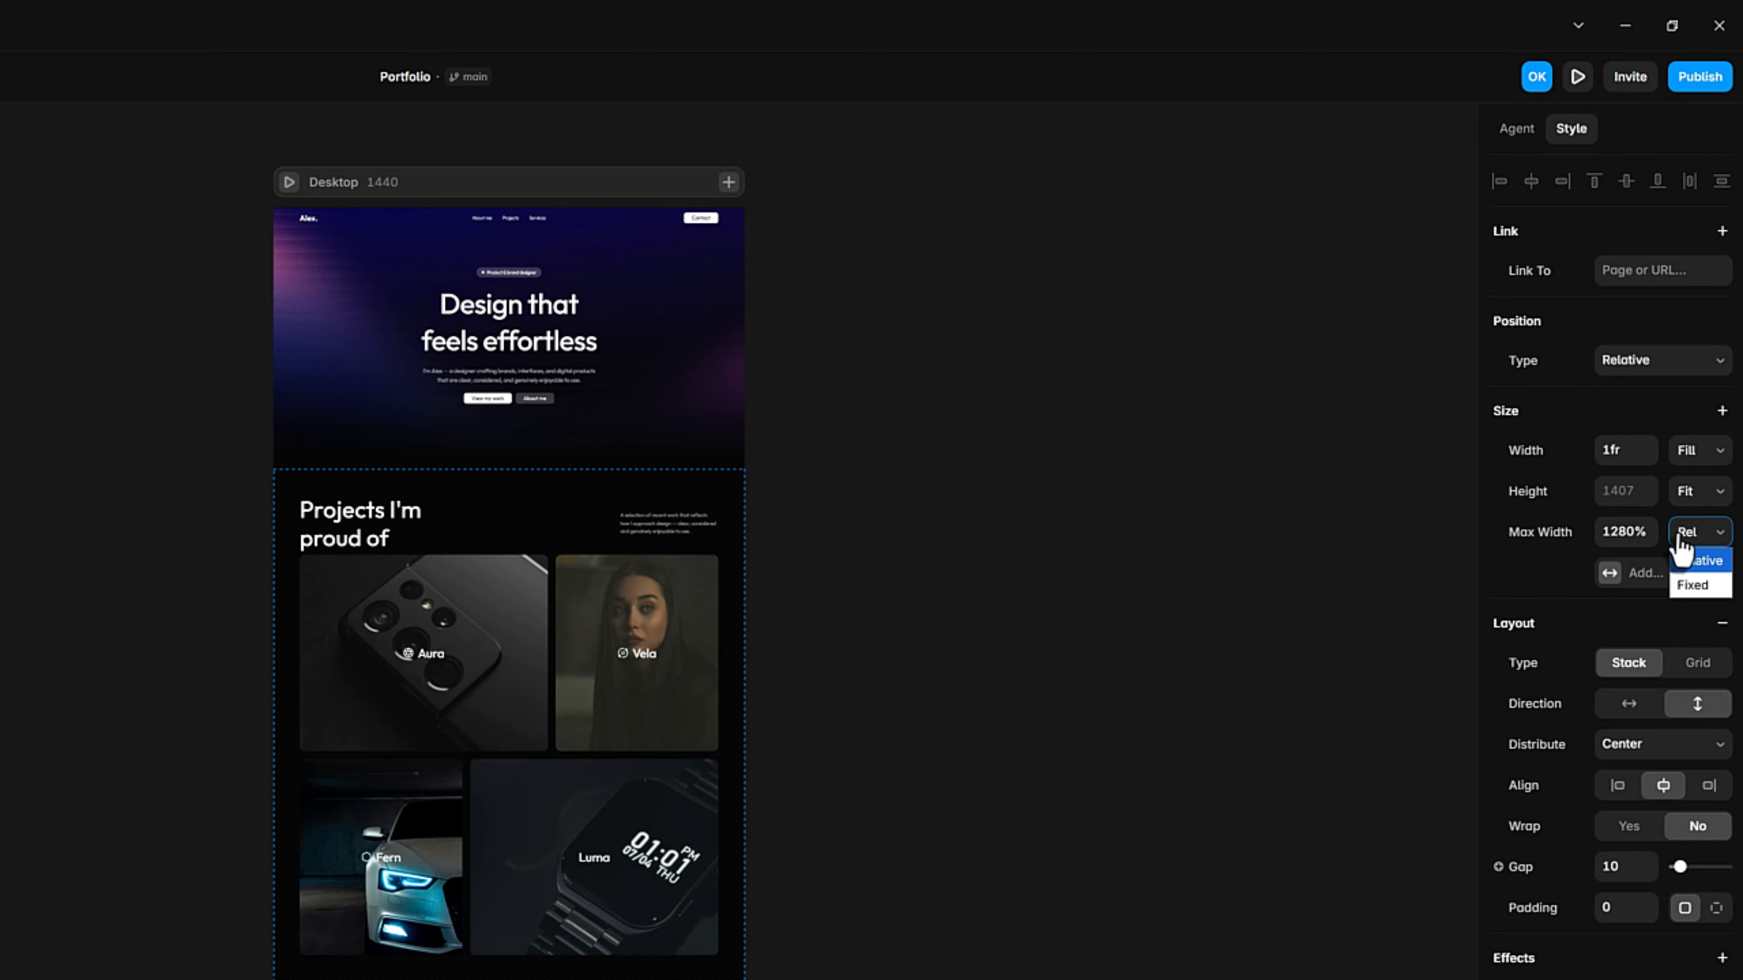
left_click(1700, 585)
left_click(1609, 532)
type("12")
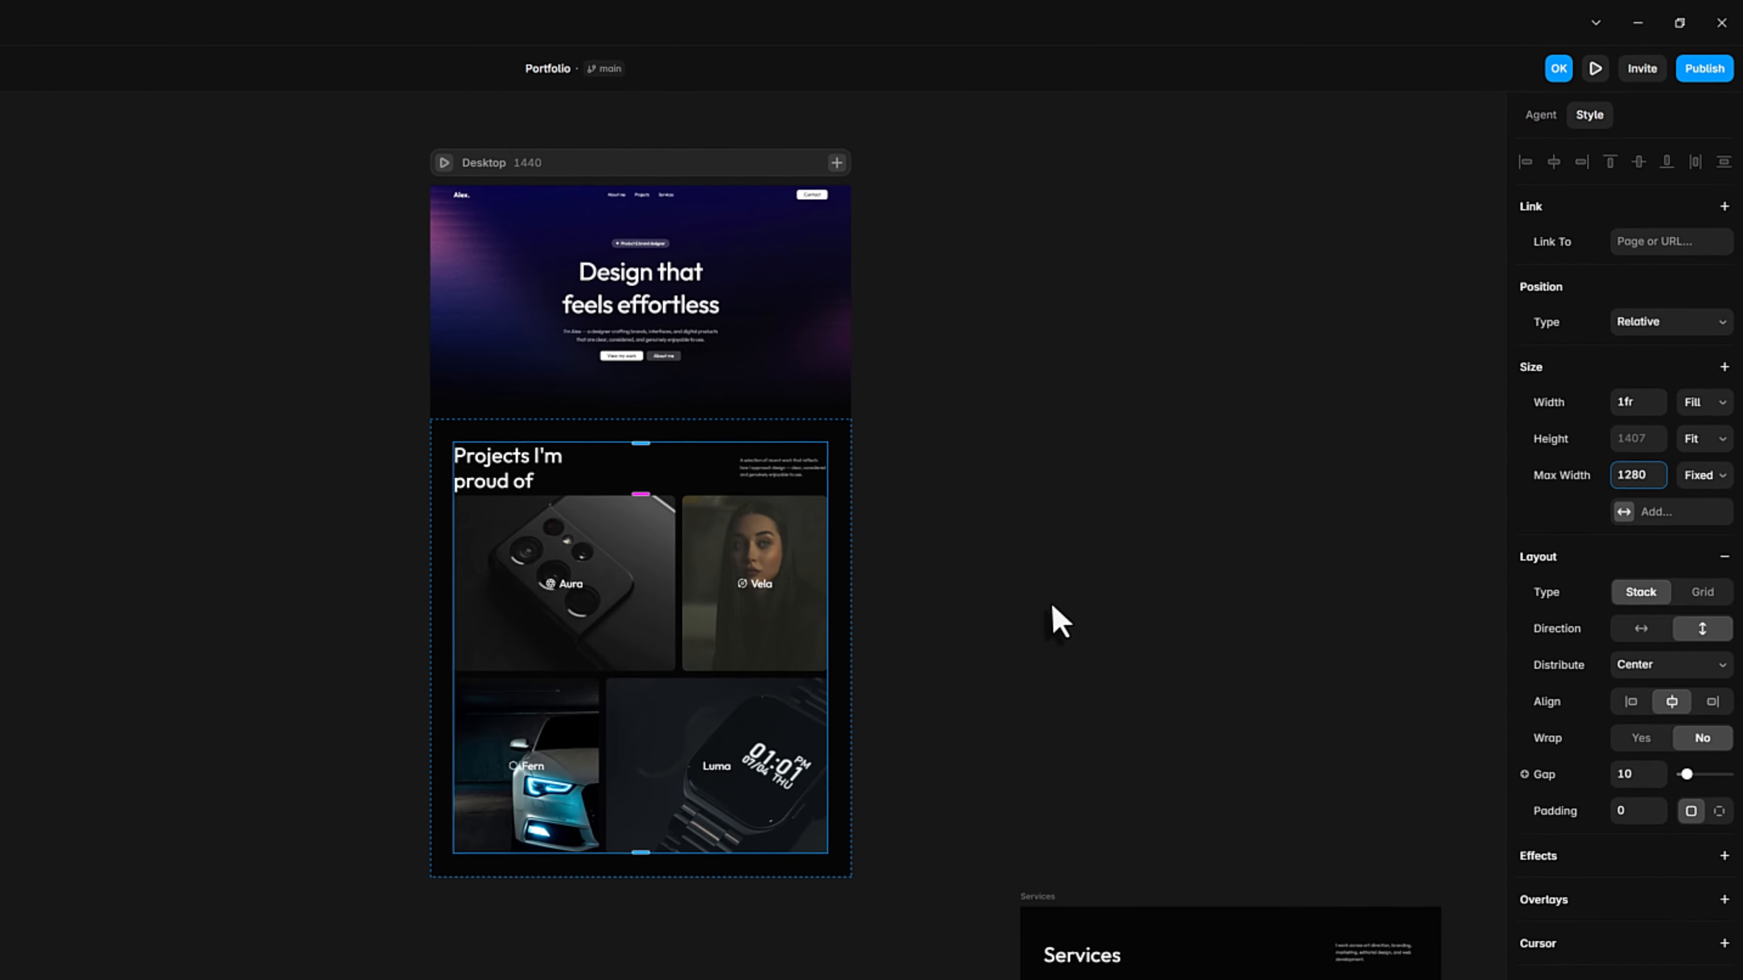
left_click(1005, 636)
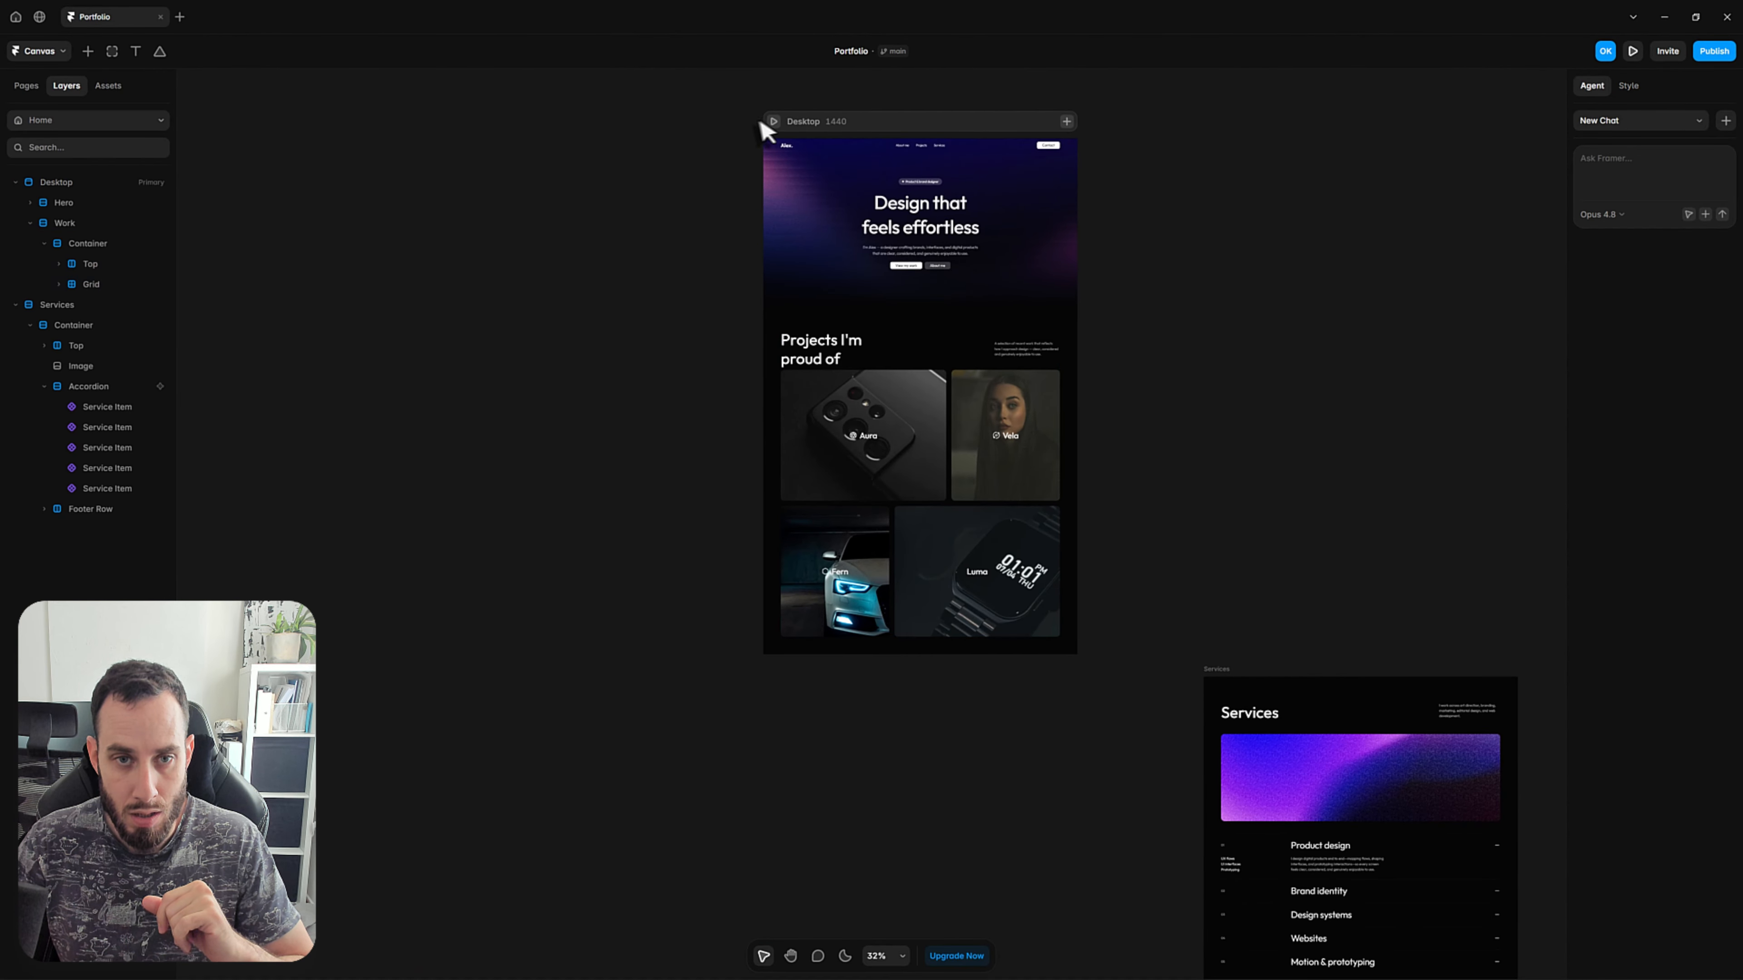
Preview the Desktop page and widen the viewport to 1758 and 2096 to check how the projects section responds.
left_click(442, 163)
left_click(773, 122)
scroll(1198, 412, "down", 8)
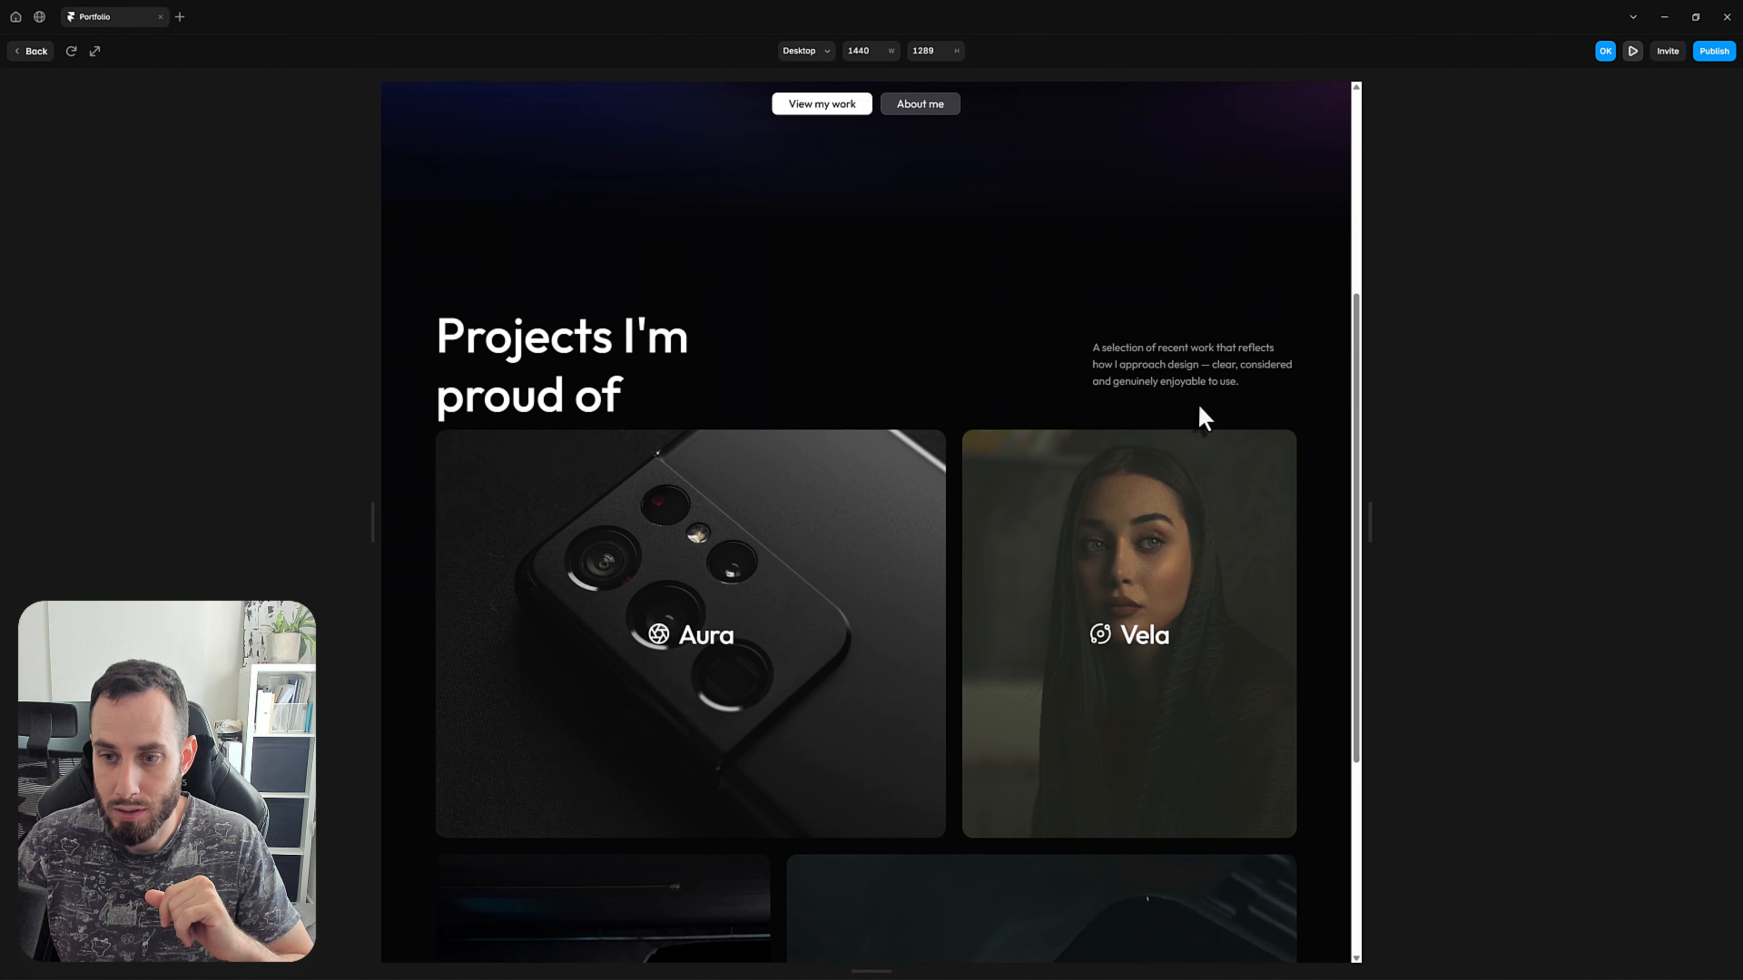
left_click_drag(1369, 515, 1470, 537)
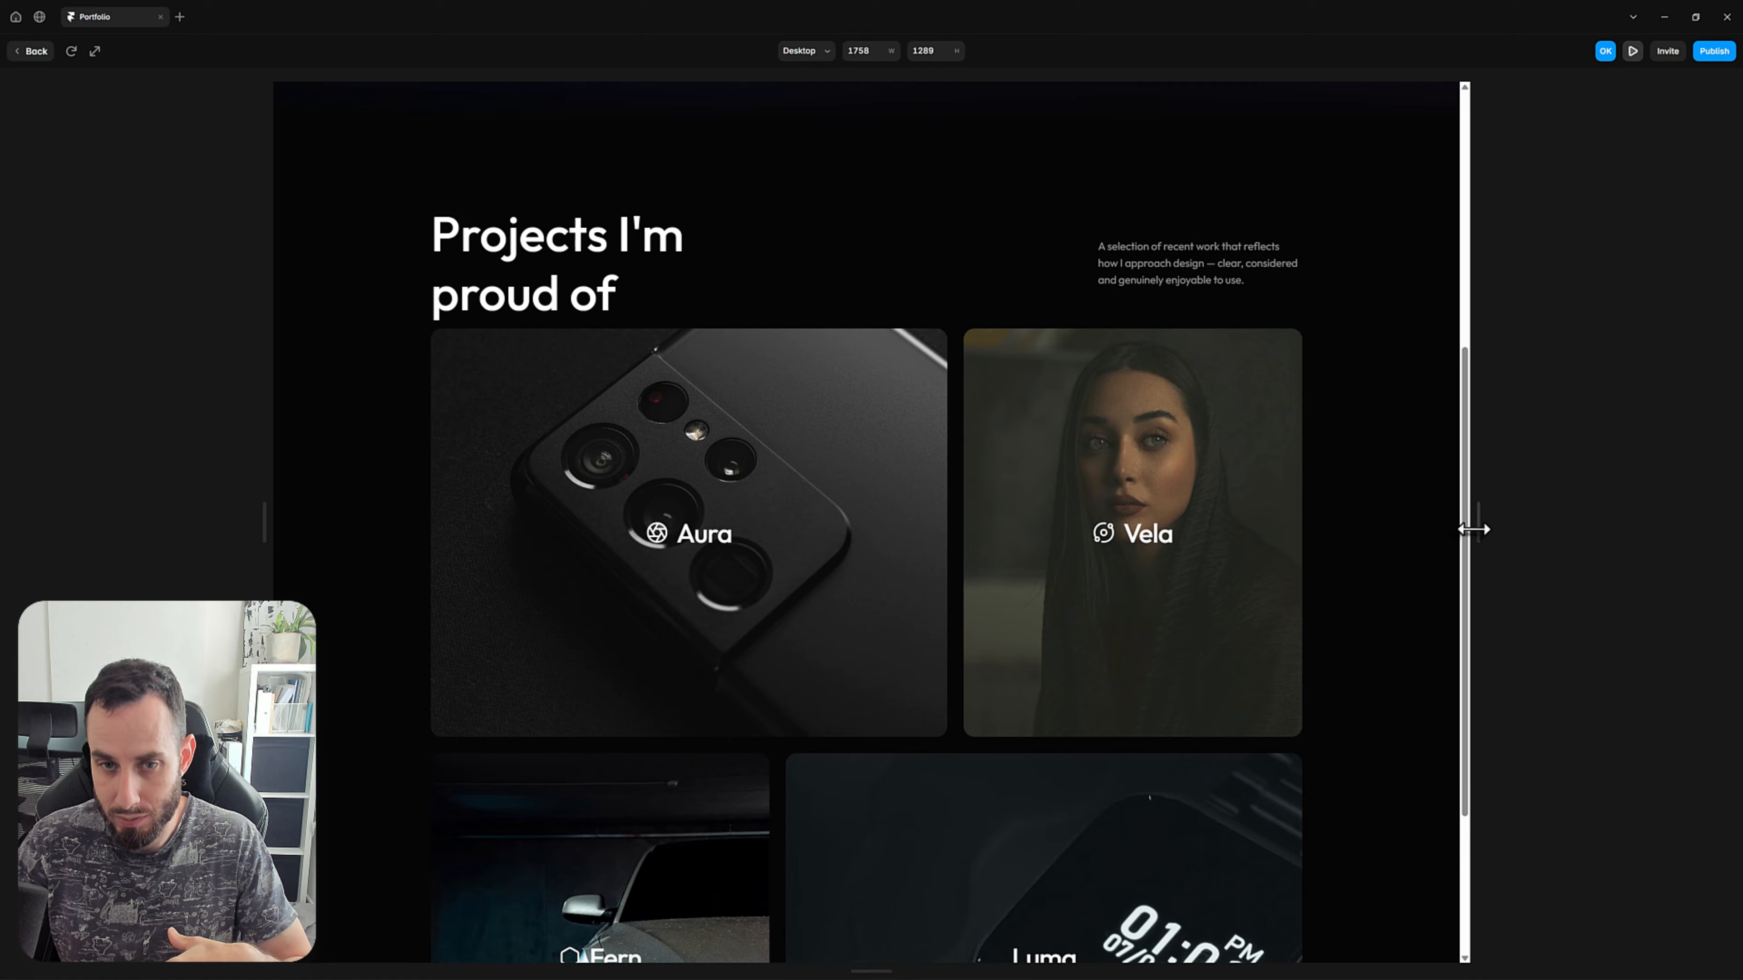
left_click_drag(1478, 530, 1578, 542)
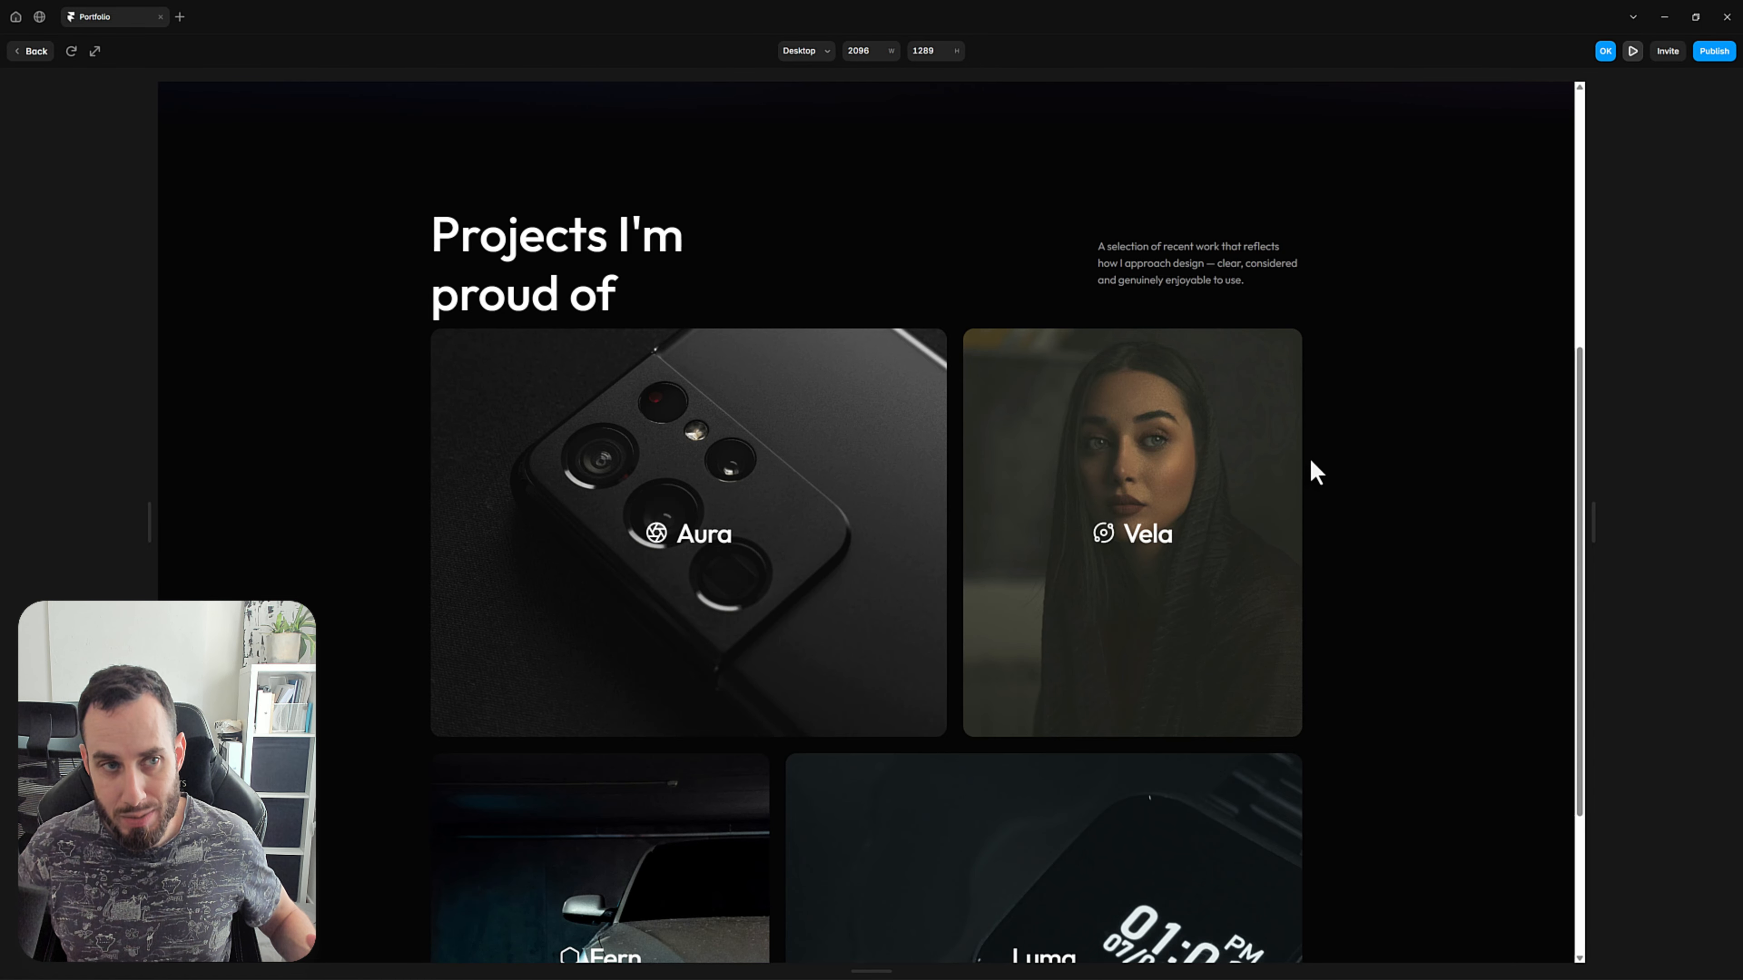
left_click(32, 52)
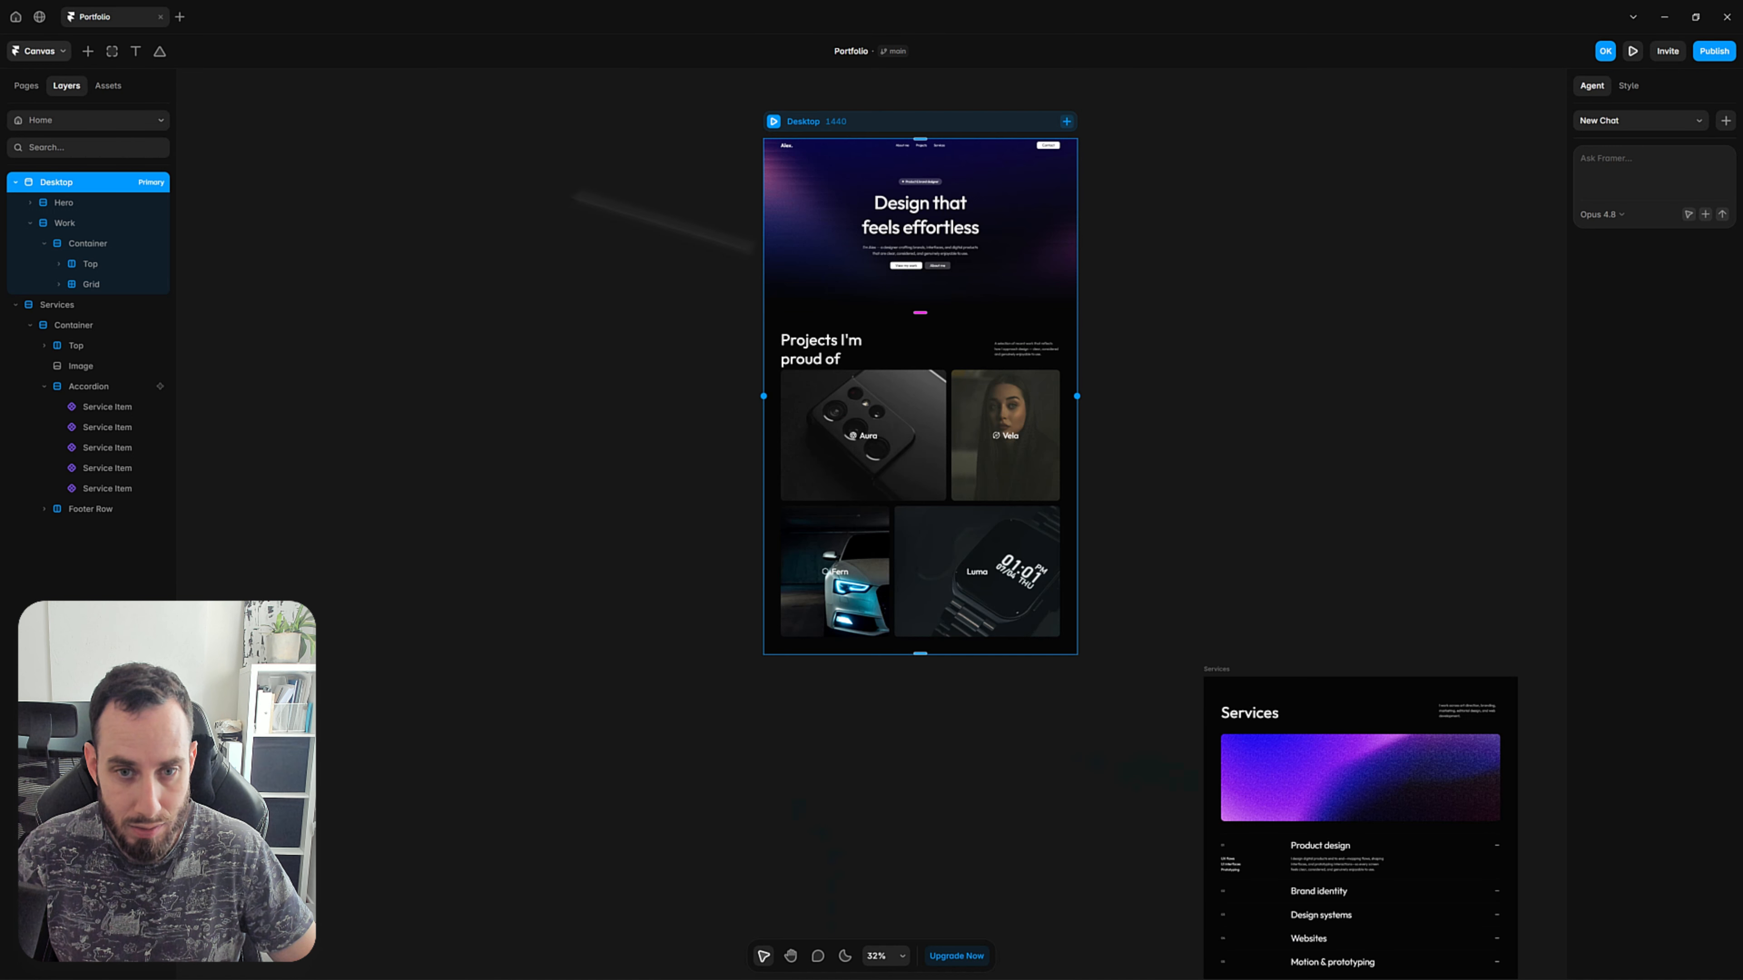
Remove the maximum width from the Work section's Container.
left_click(907, 370)
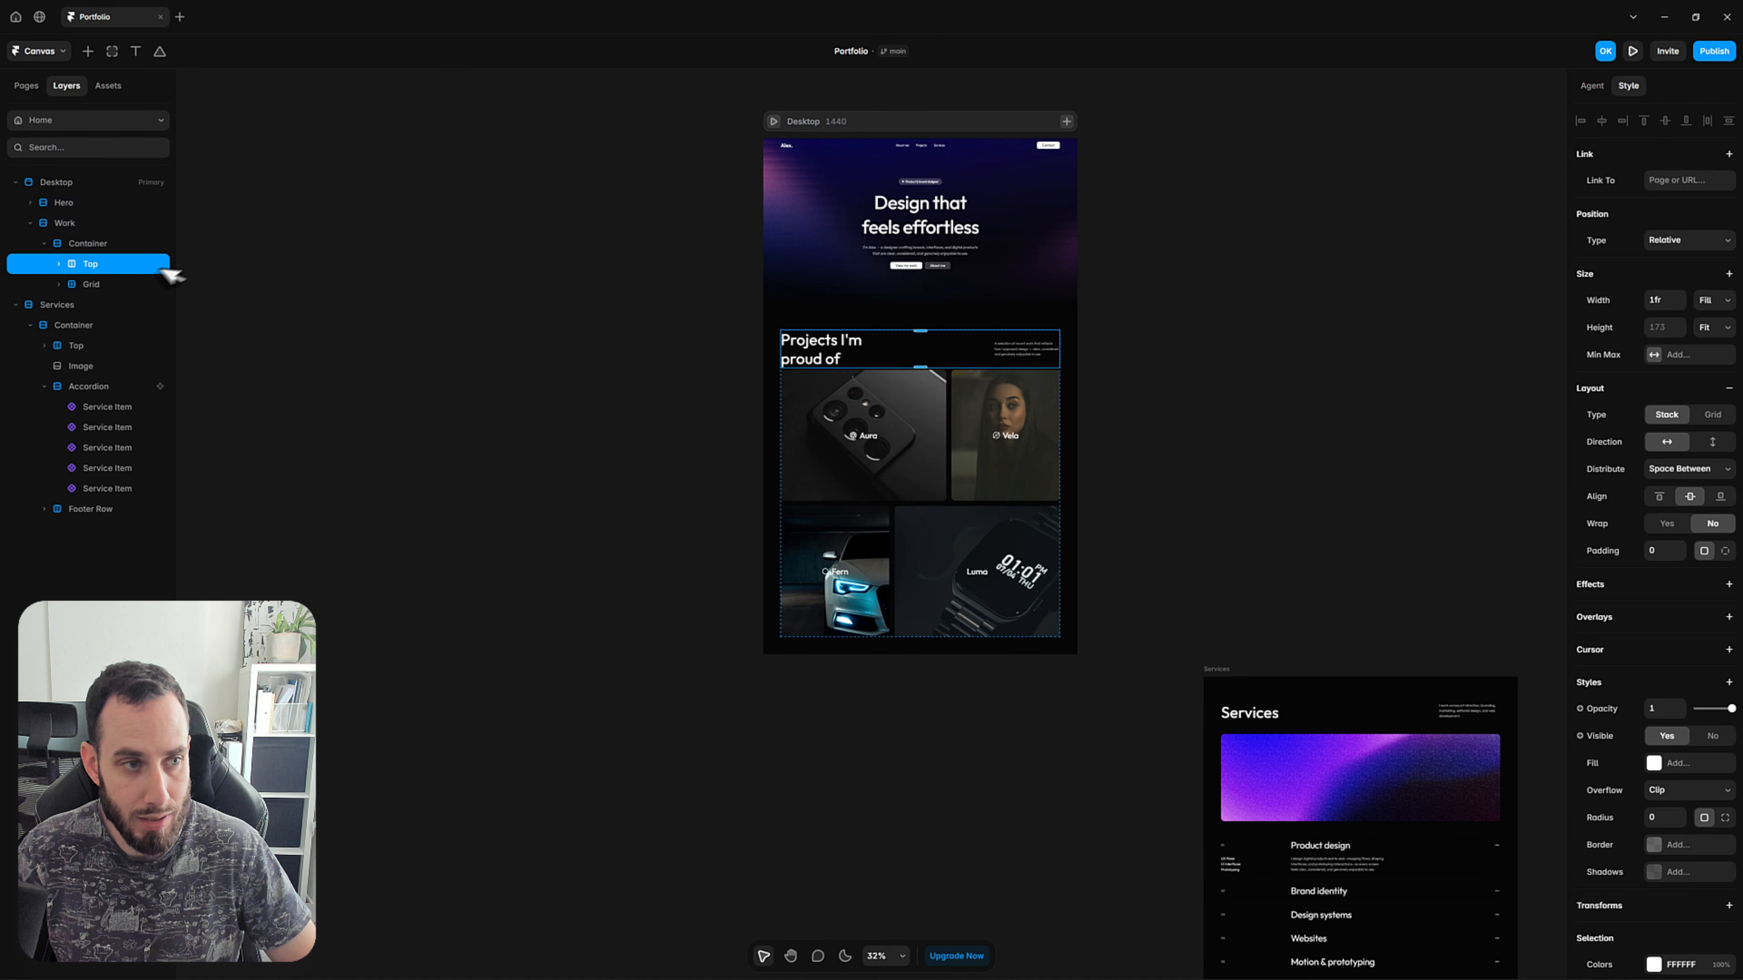
left_click(73, 229)
left_click(76, 243)
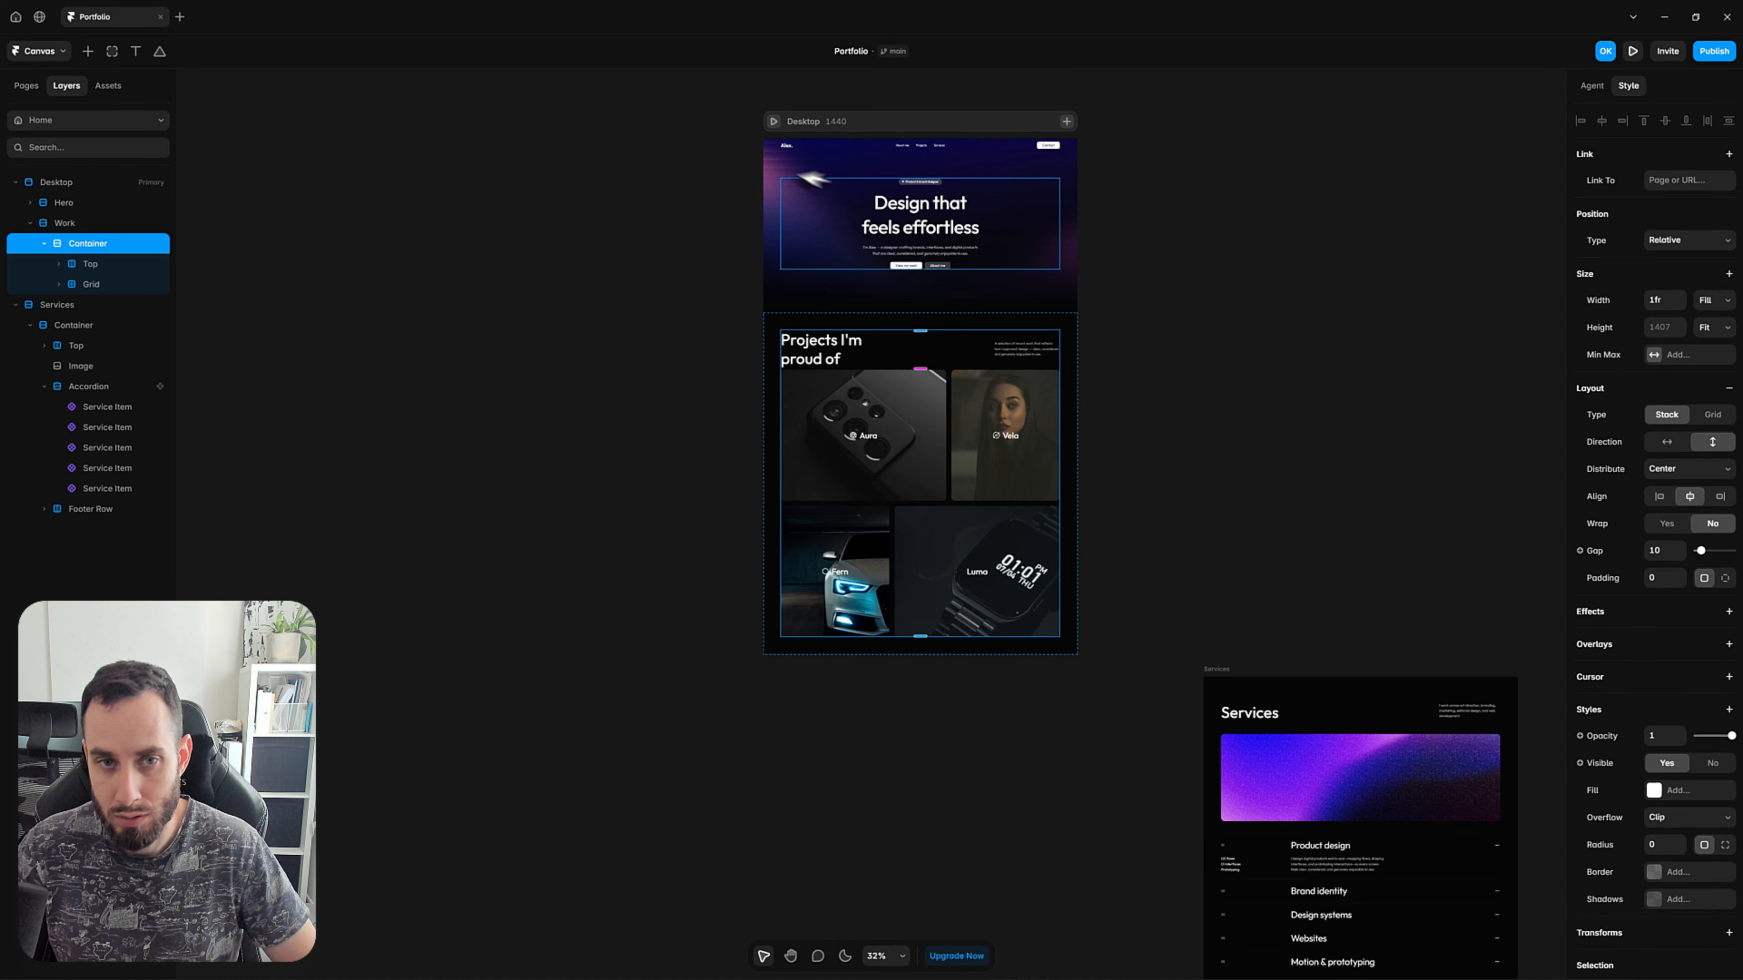
Preview the Desktop page without the Container's maximum width and resize the viewport to compare the projects section.
left_click(773, 120)
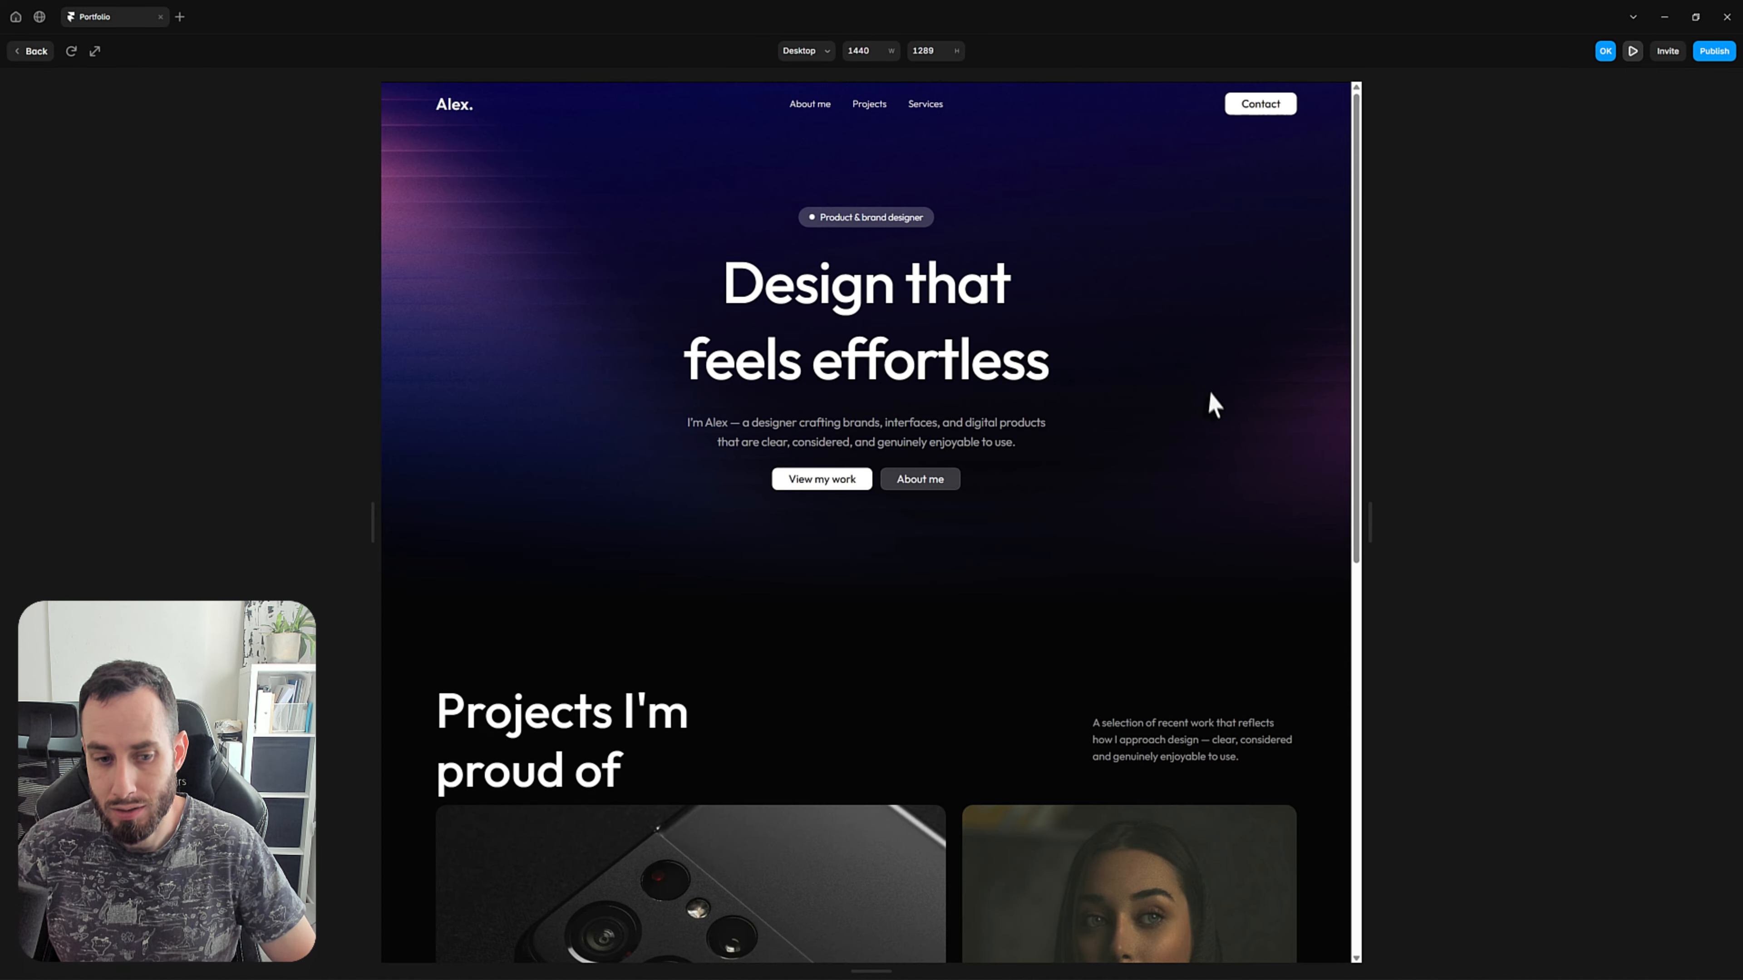
scroll(1209, 398, "down", 5)
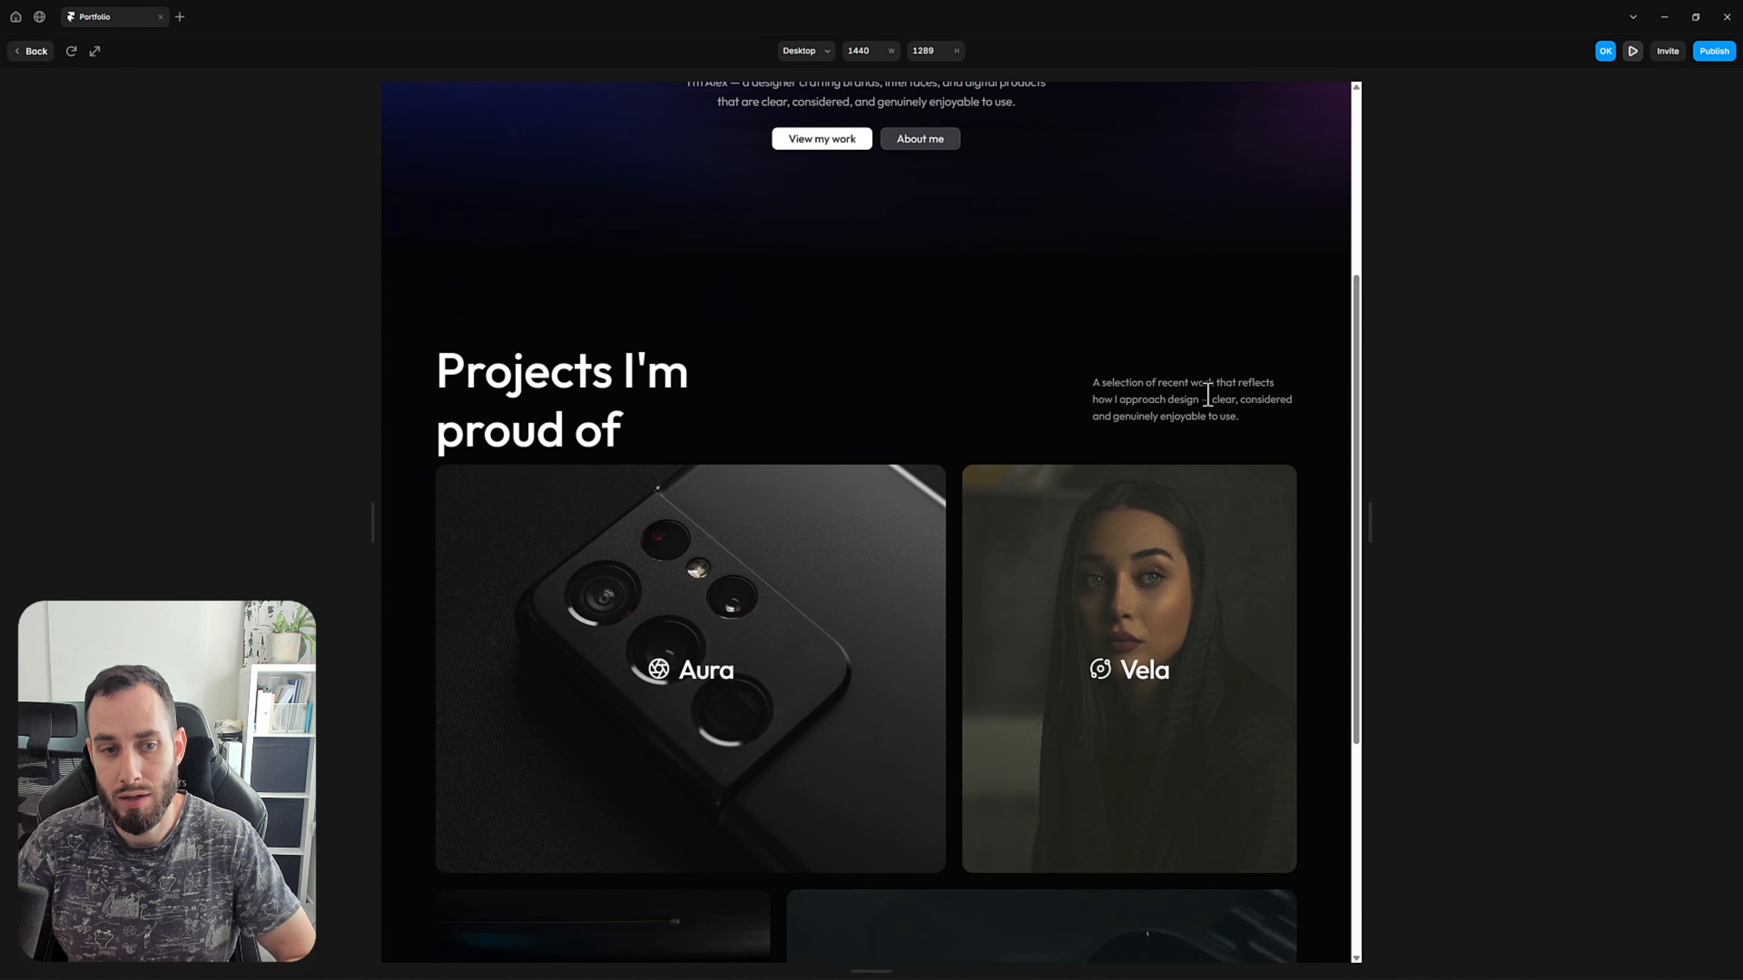
scroll(1208, 398, "down", 1)
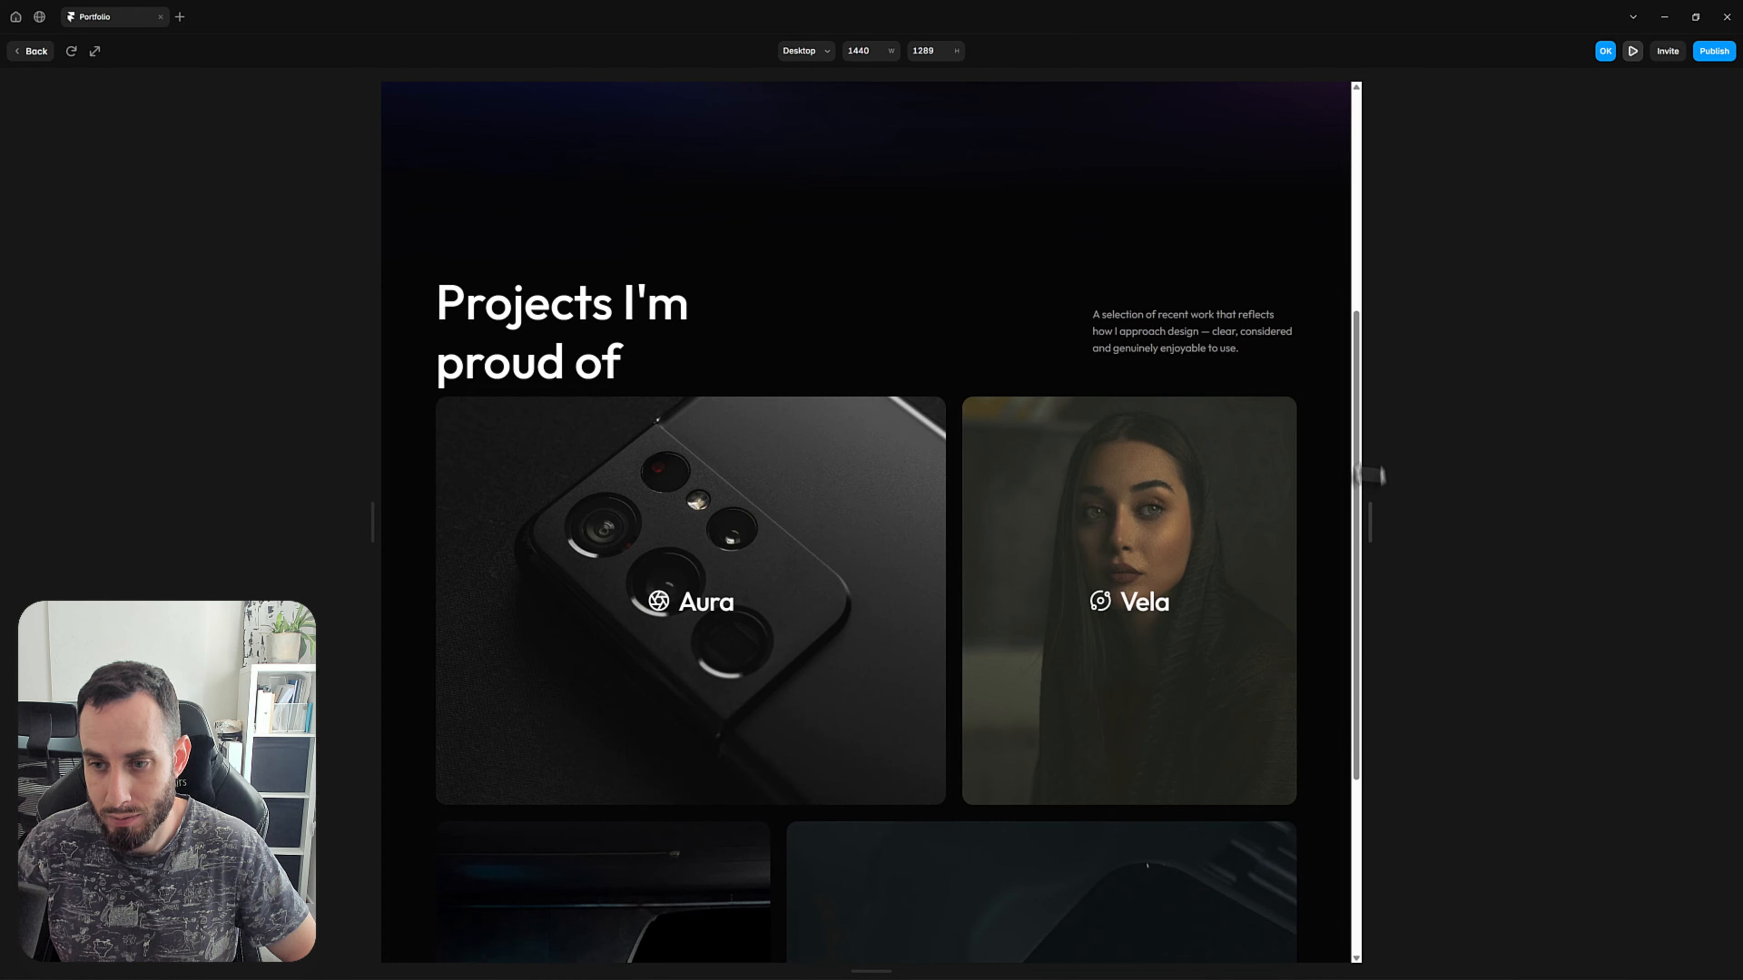
left_click_drag(1371, 519, 1326, 571)
left_click(31, 52)
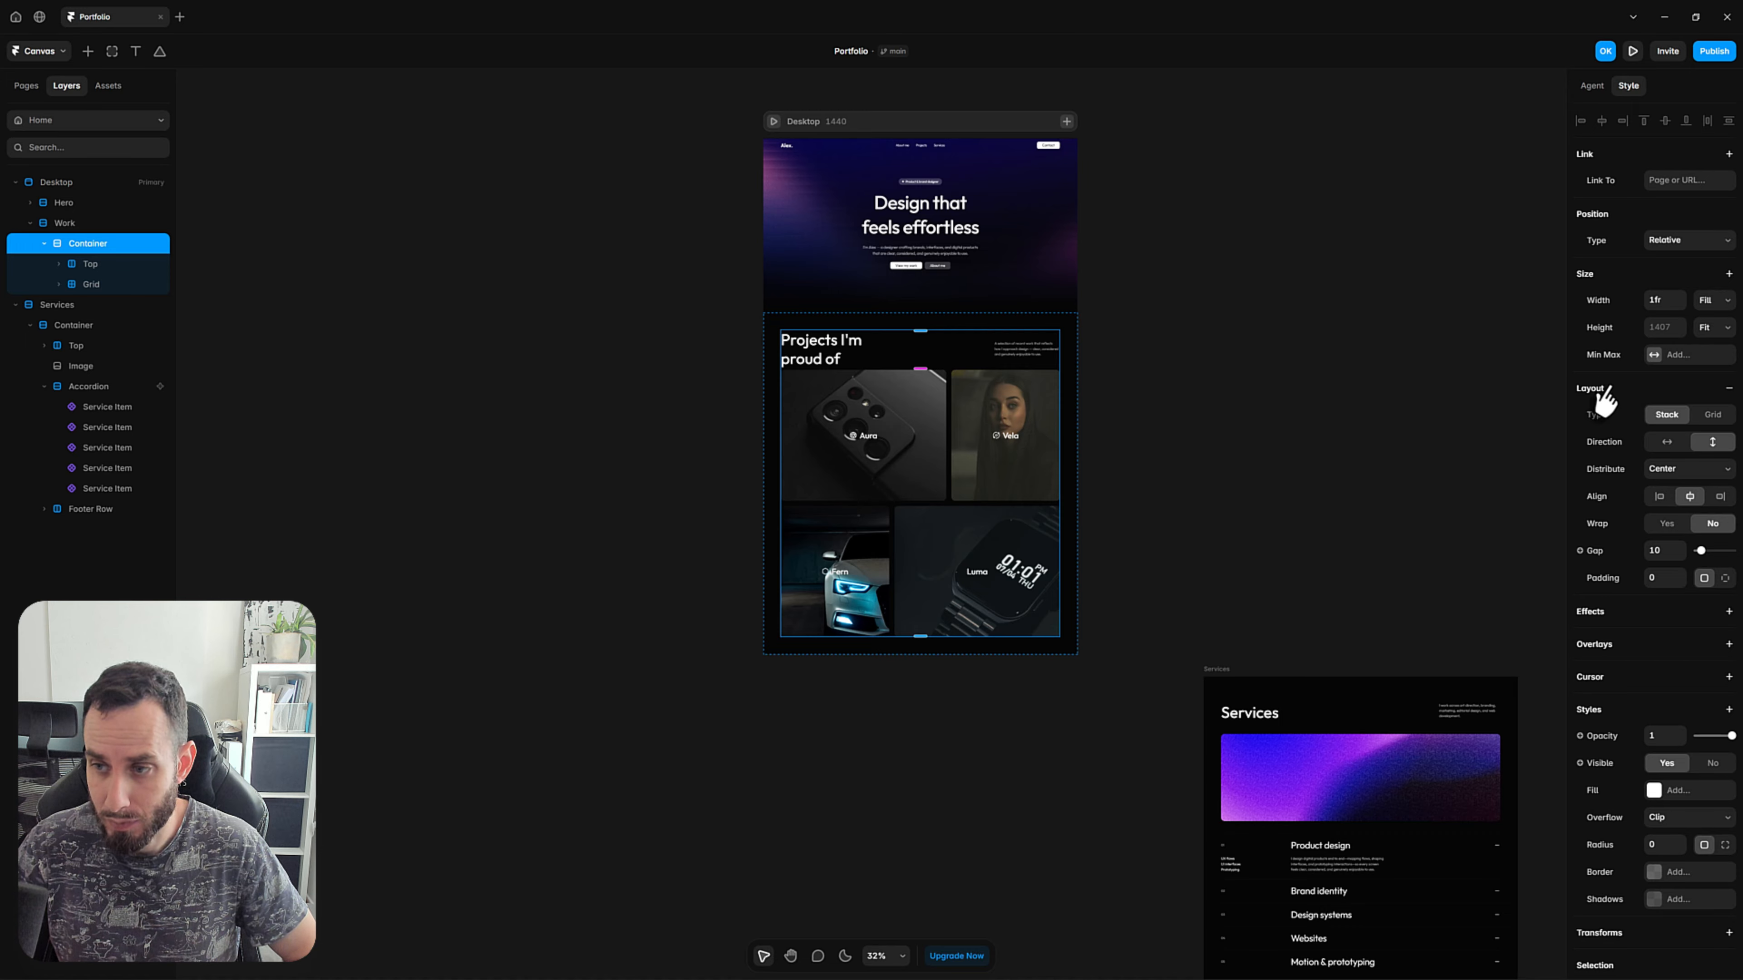
Limit the Work section's Container to a fixed maximum width of 1280.
left_click(1662, 356)
left_click(1674, 367)
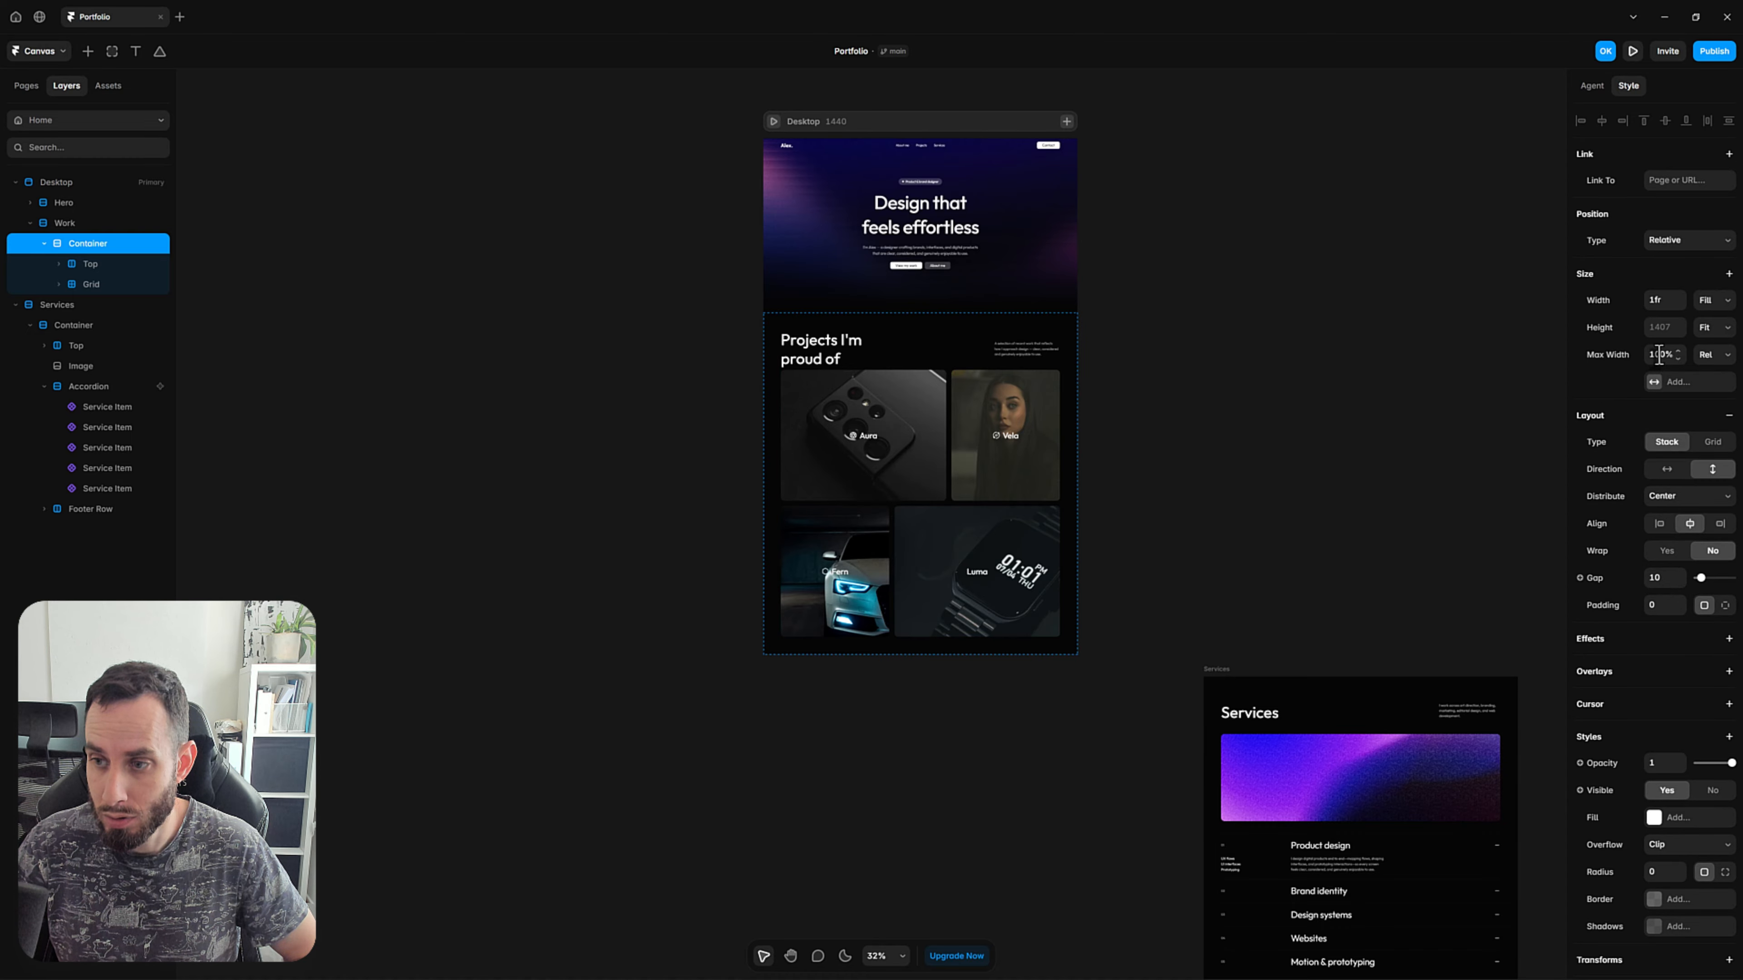
type("1280p")
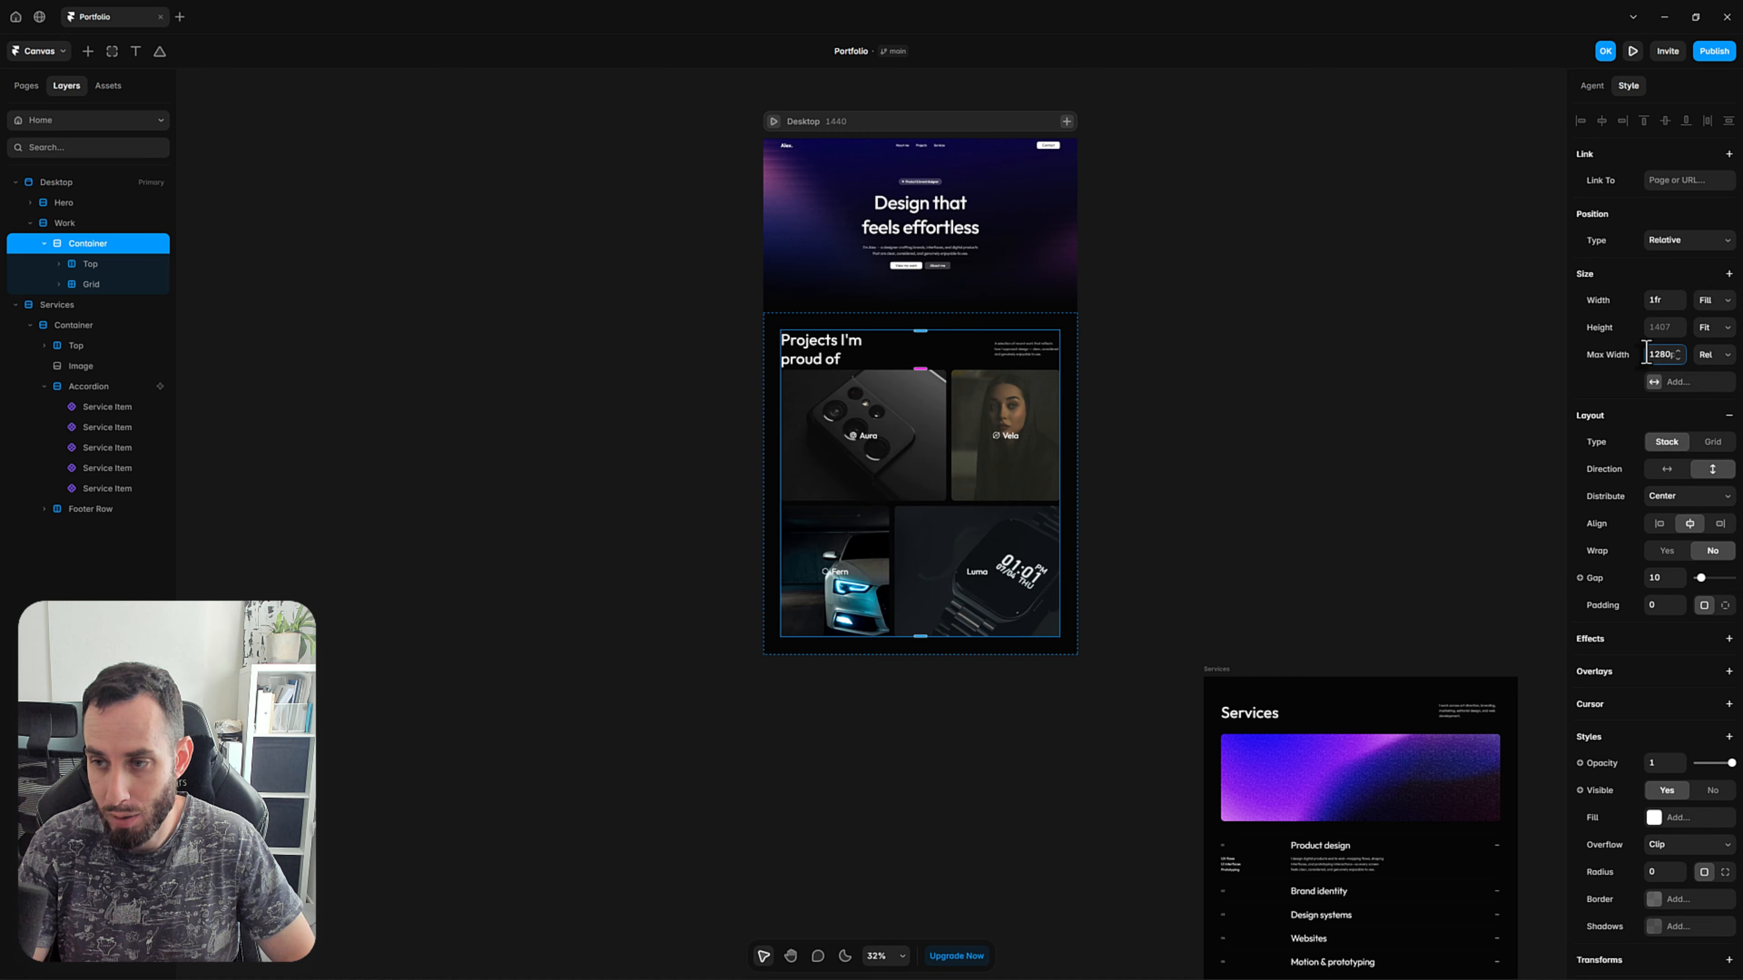
key("Return")
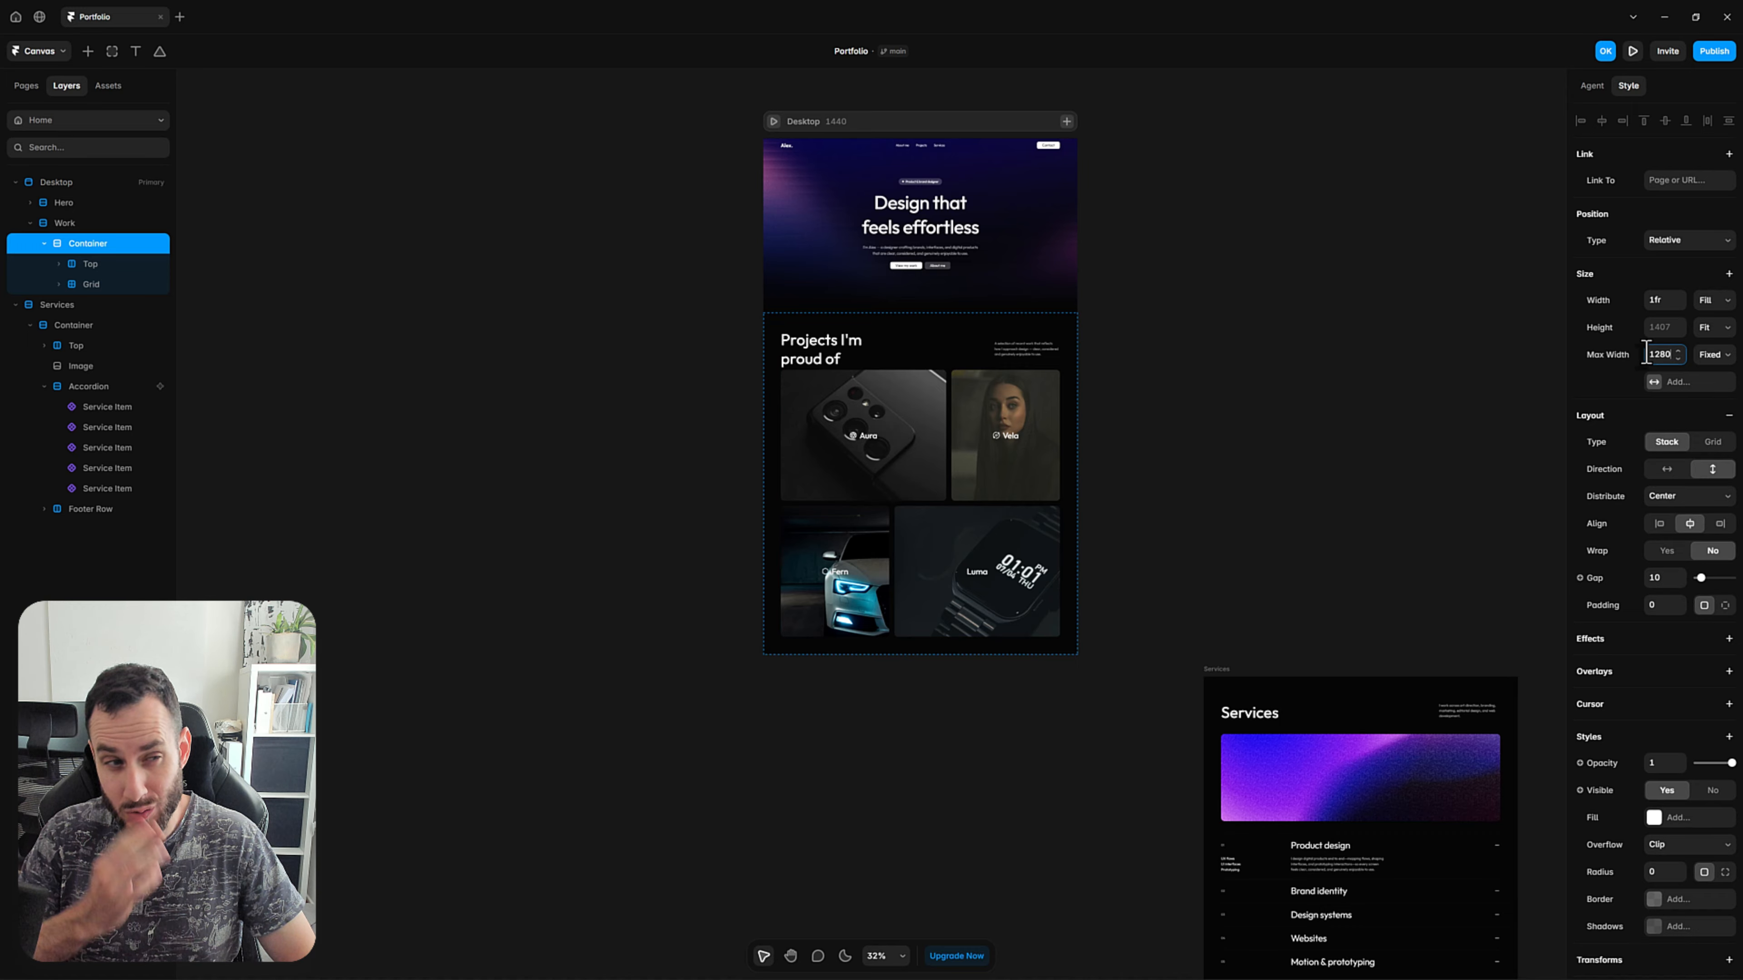
left_click(1271, 303)
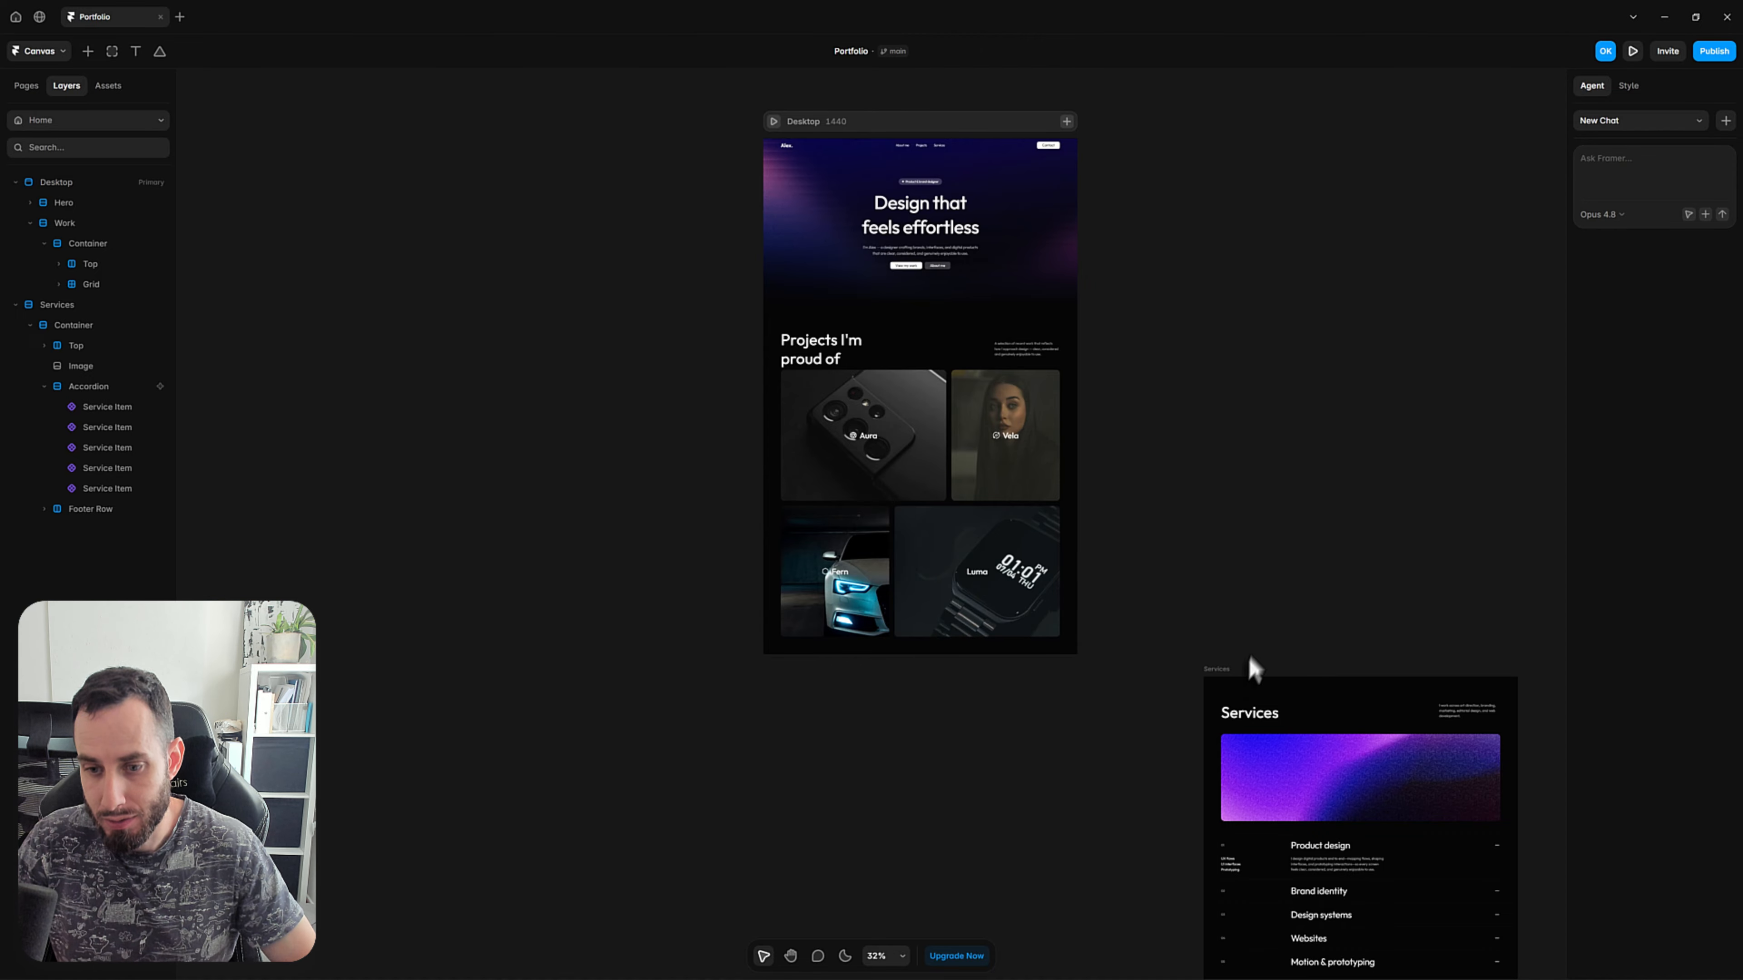
Move the separate Services frame up beside the Desktop page's projects section, at about X 1610, Y 809.
left_click_drag(1228, 686, 1139, 322)
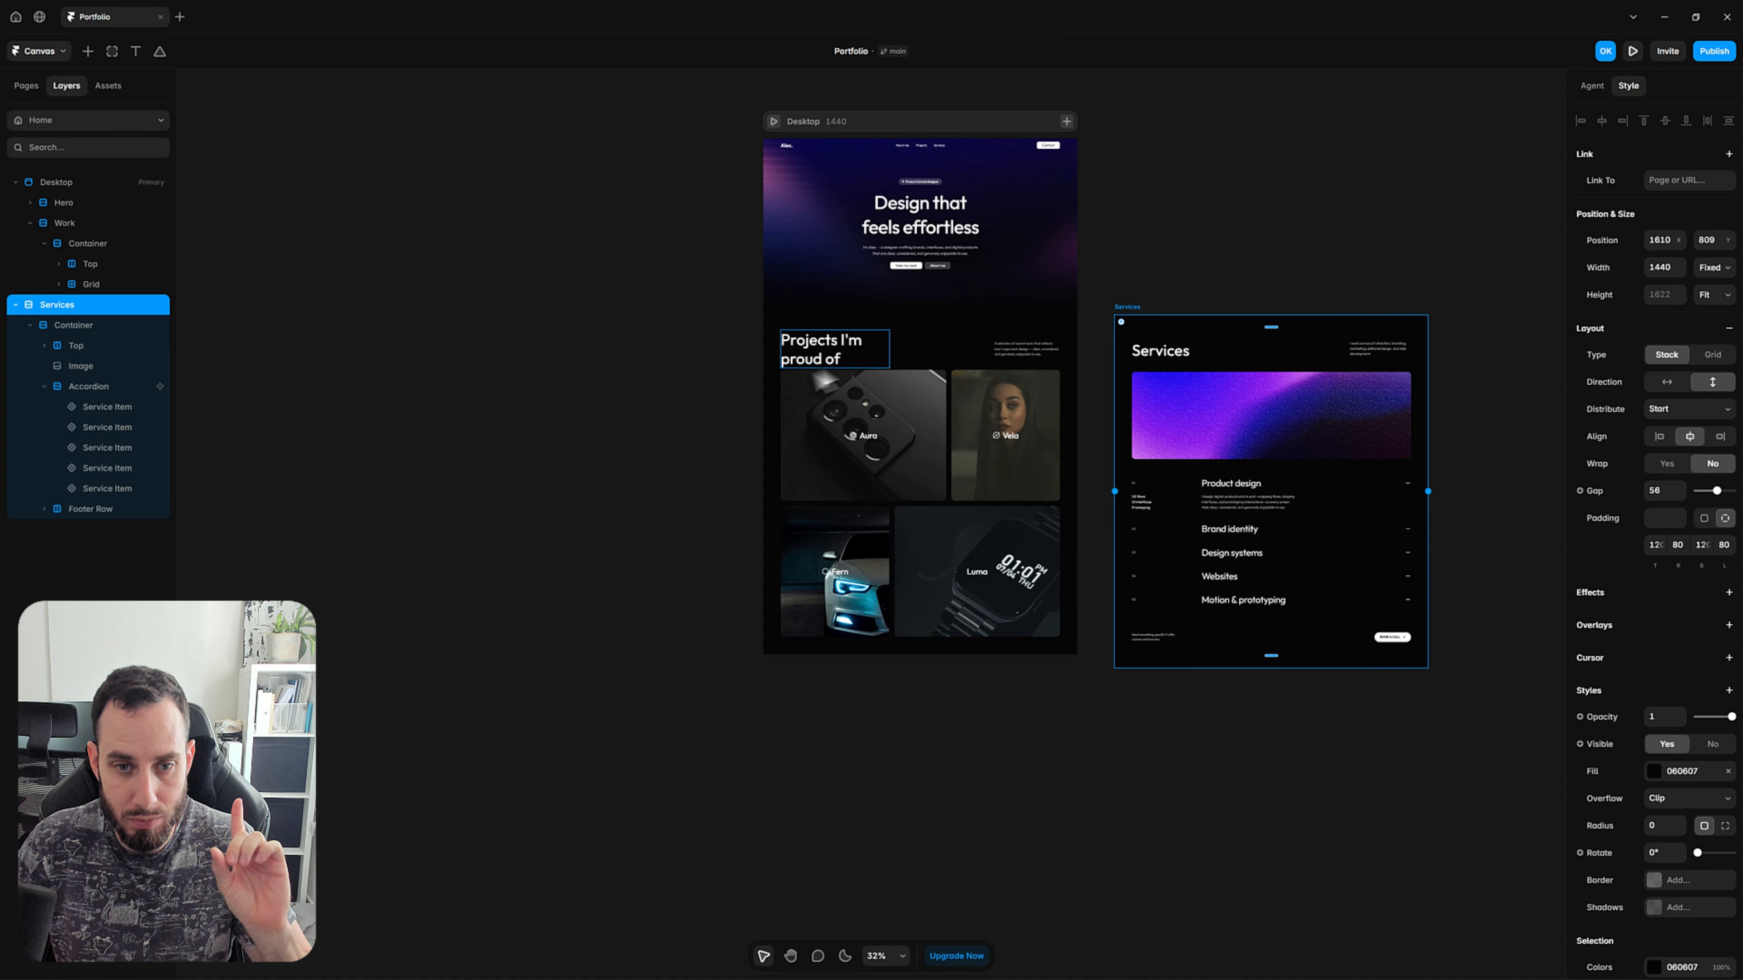
left_click(918, 374)
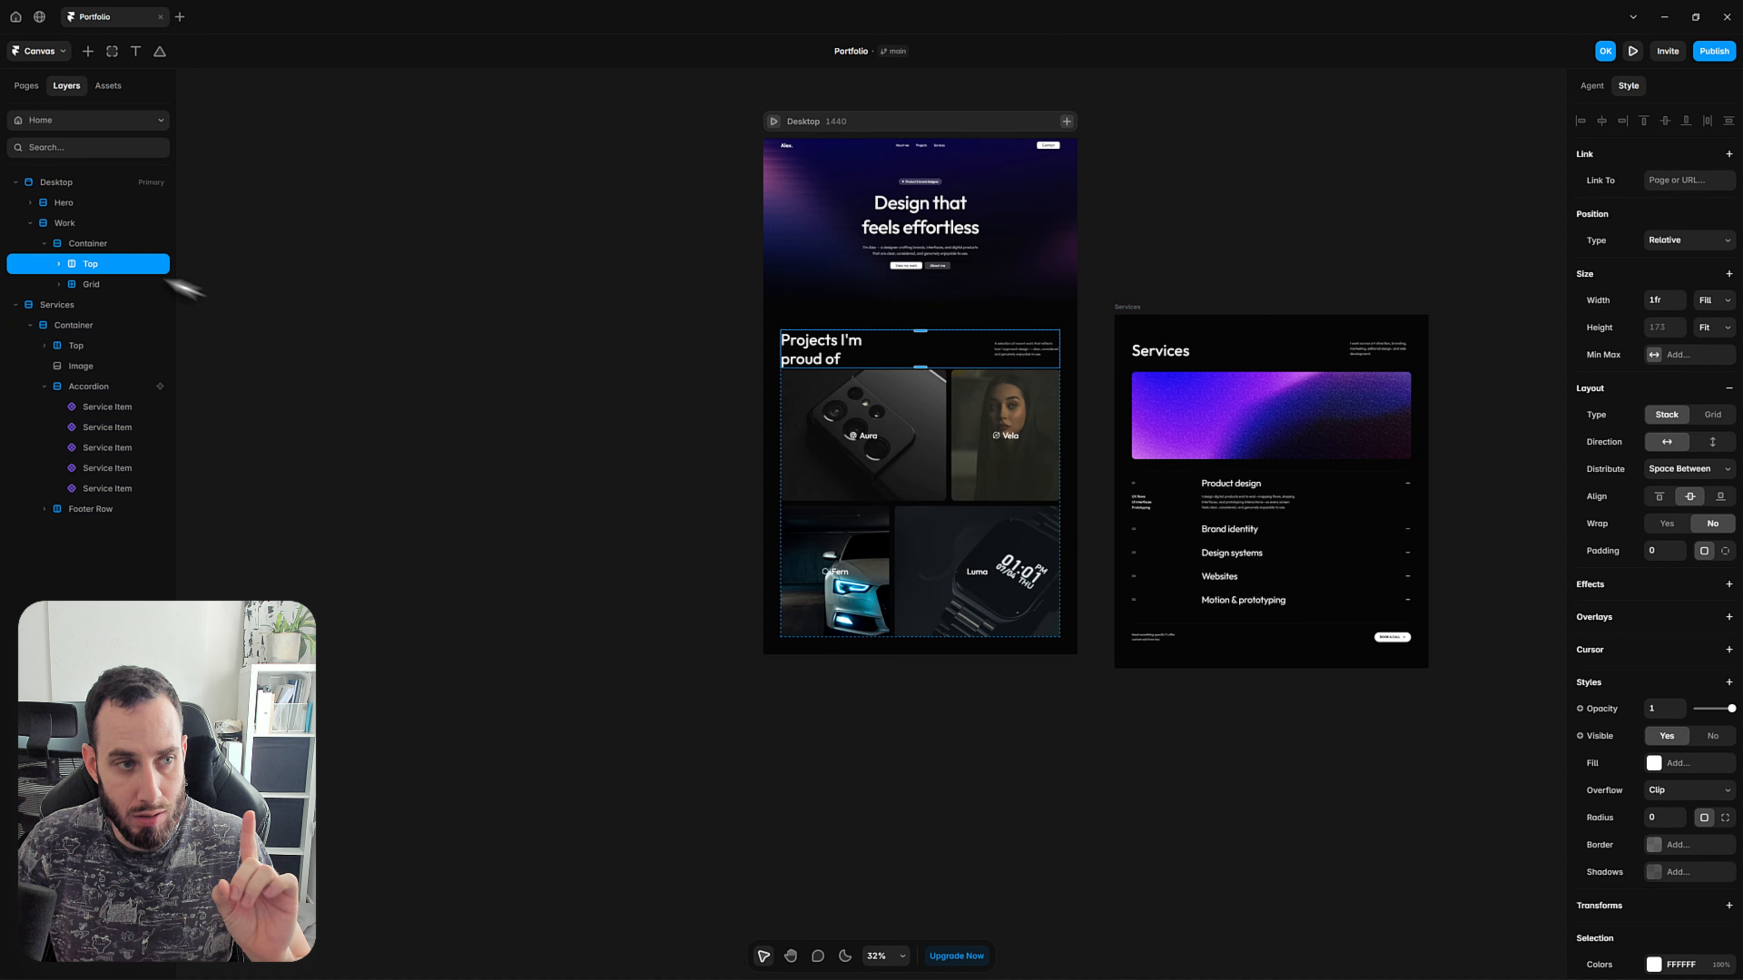
left_click(105, 249)
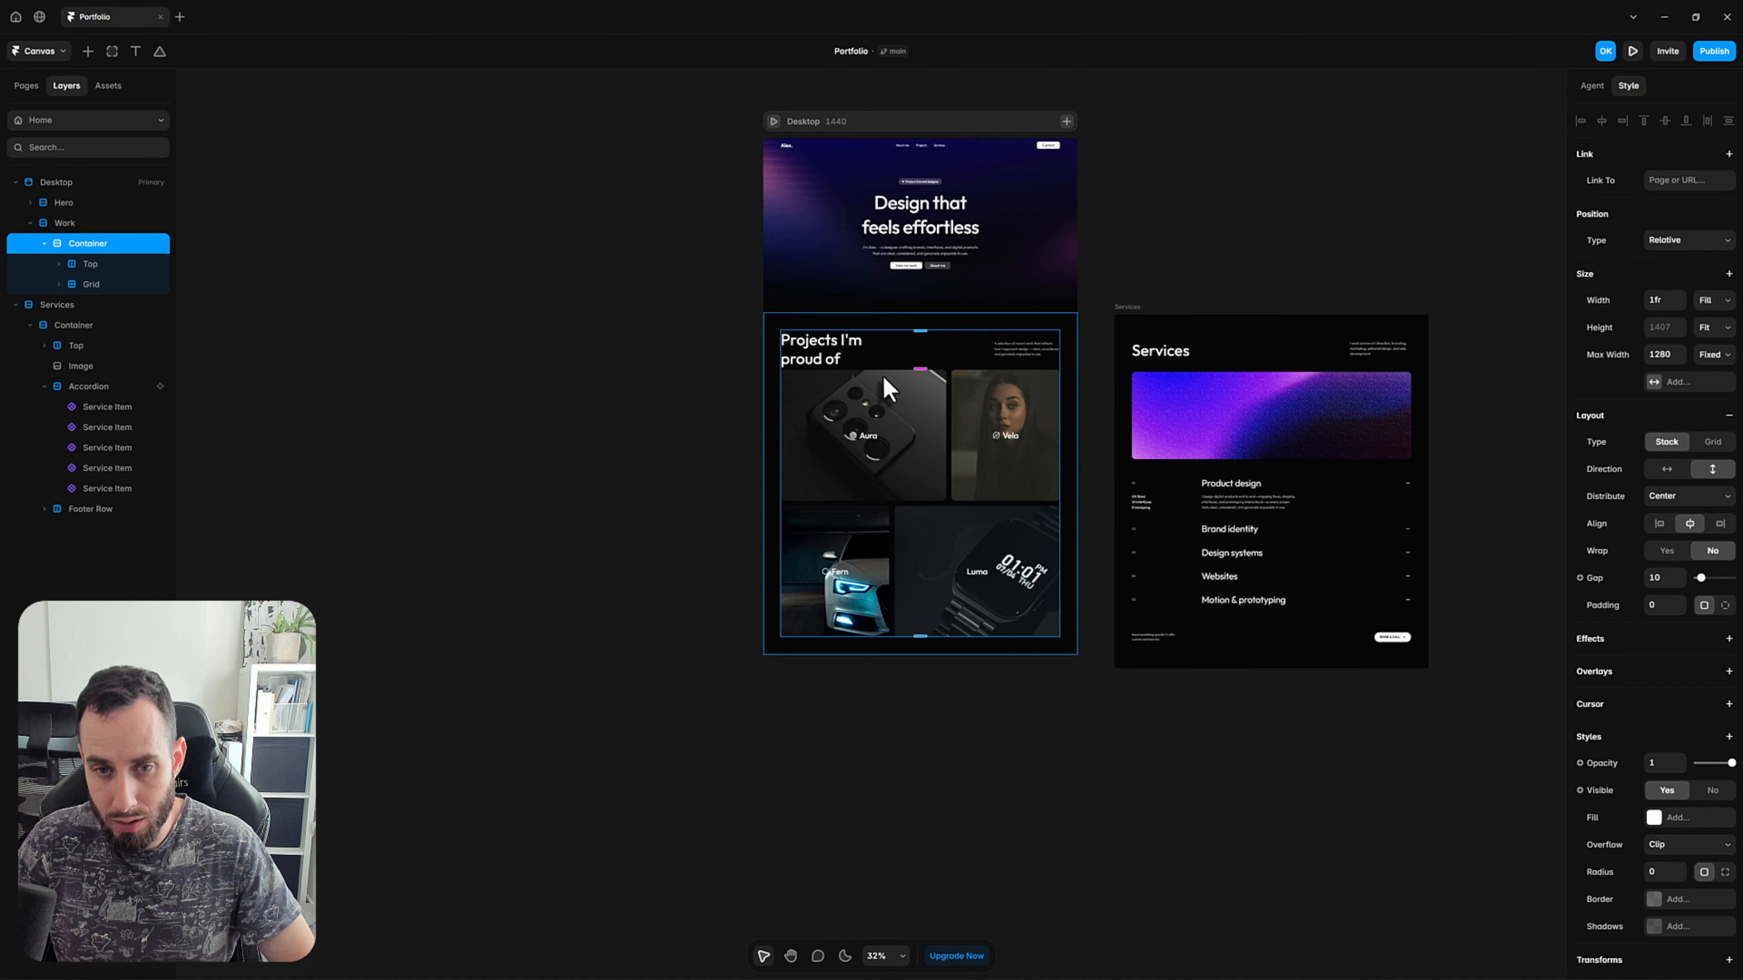
Set the gap of the Work section's outer stack to 0.
scroll(882, 374, "up", 5)
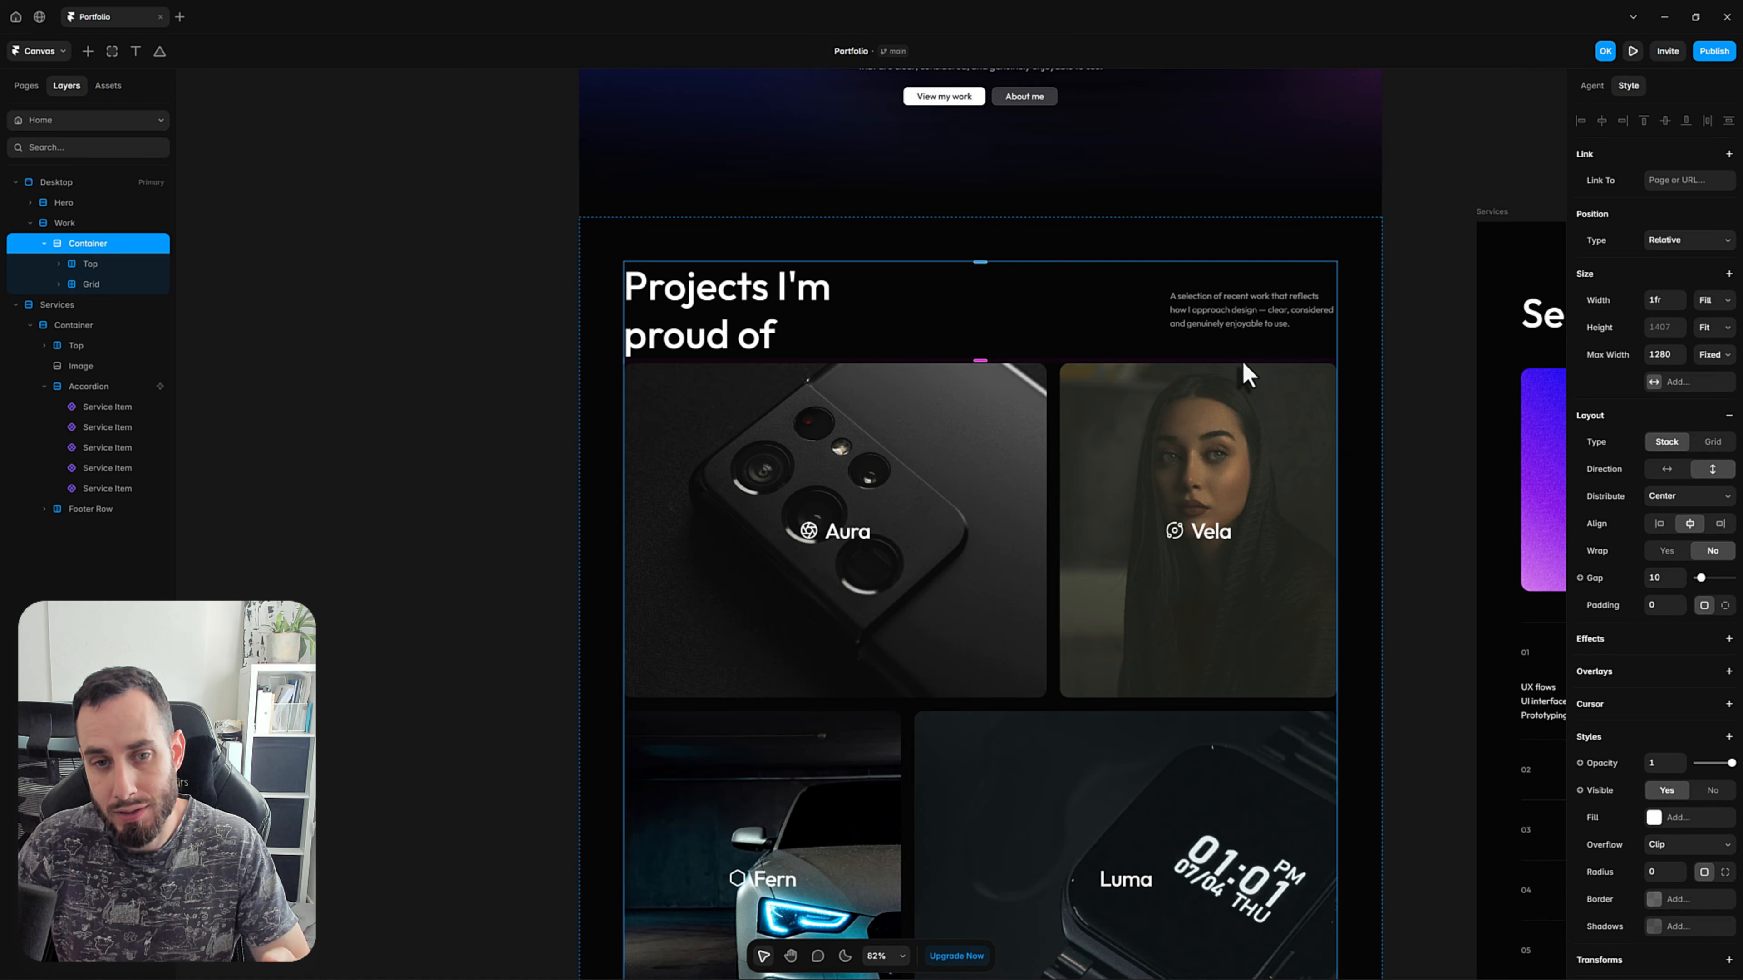
left_click(543, 377)
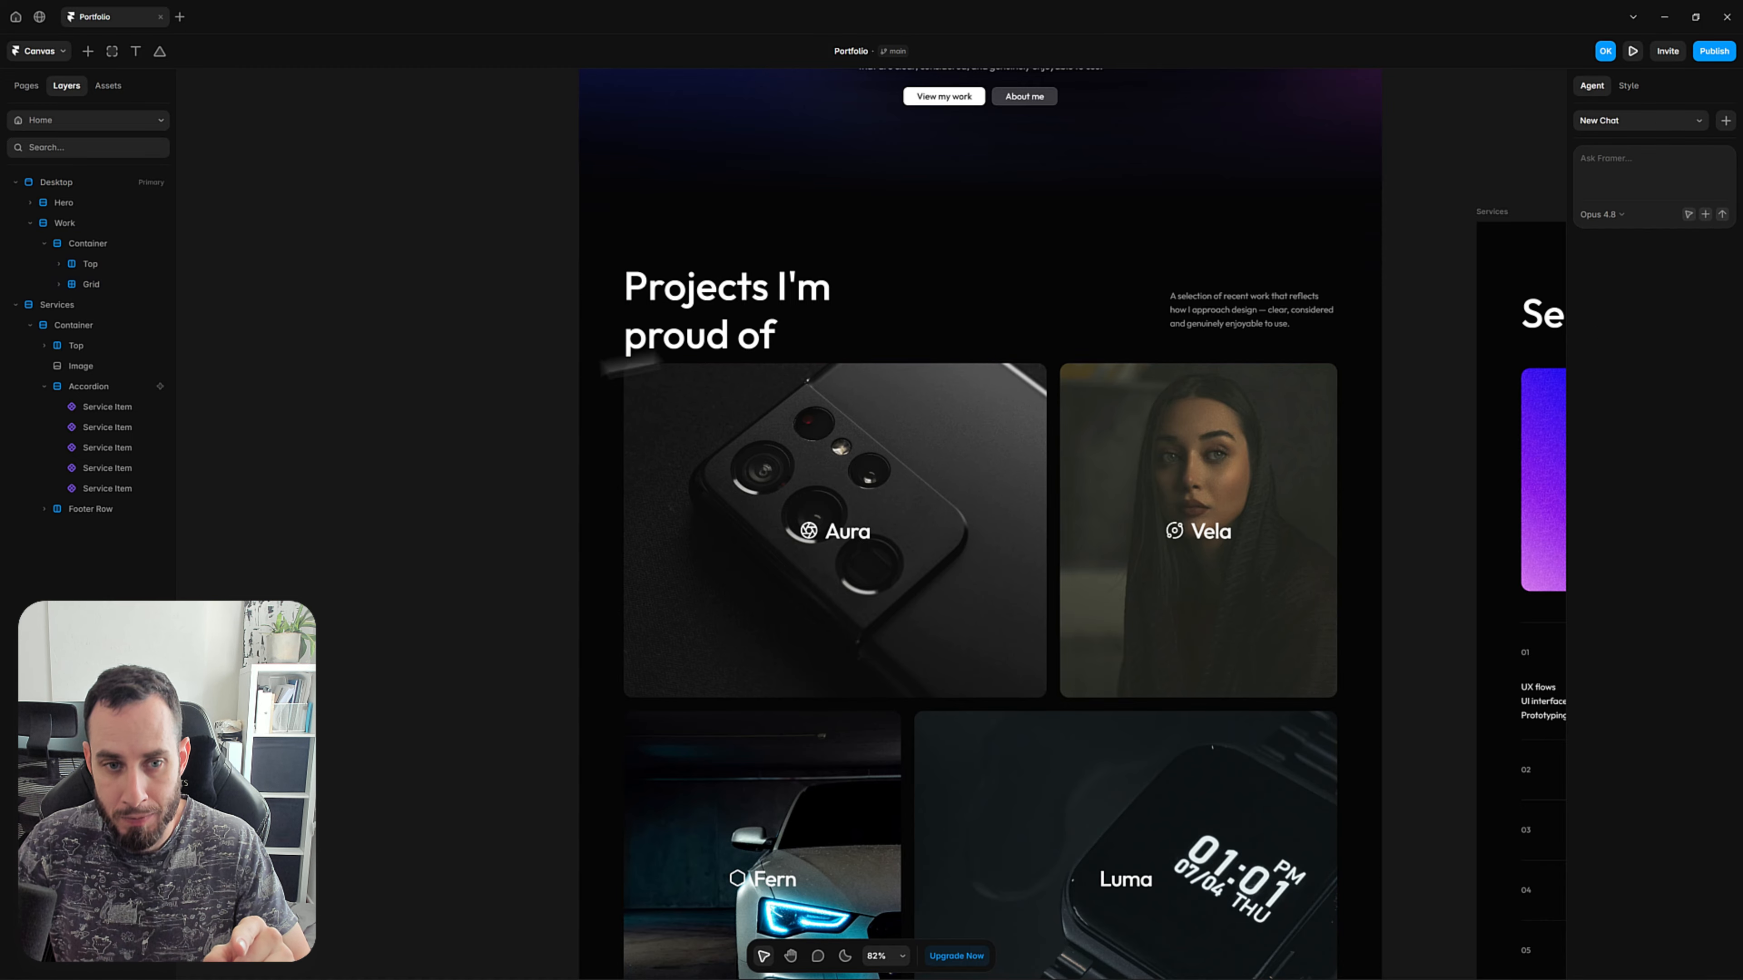
left_click(727, 340)
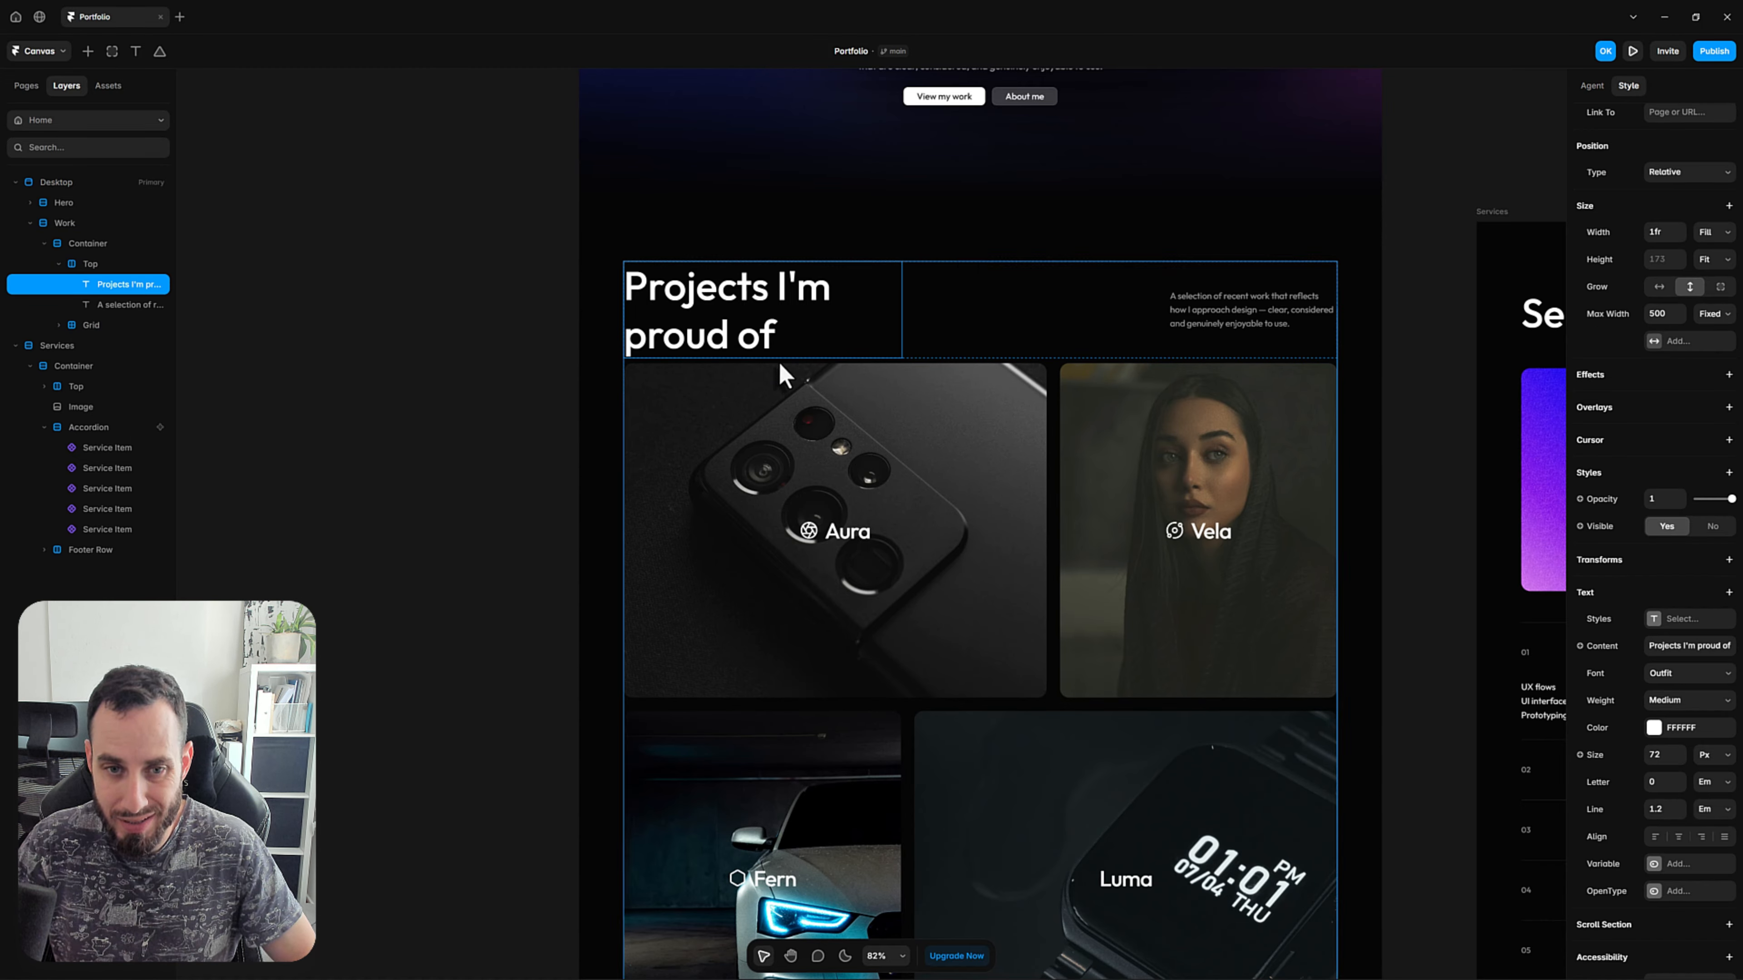
left_click(86, 247)
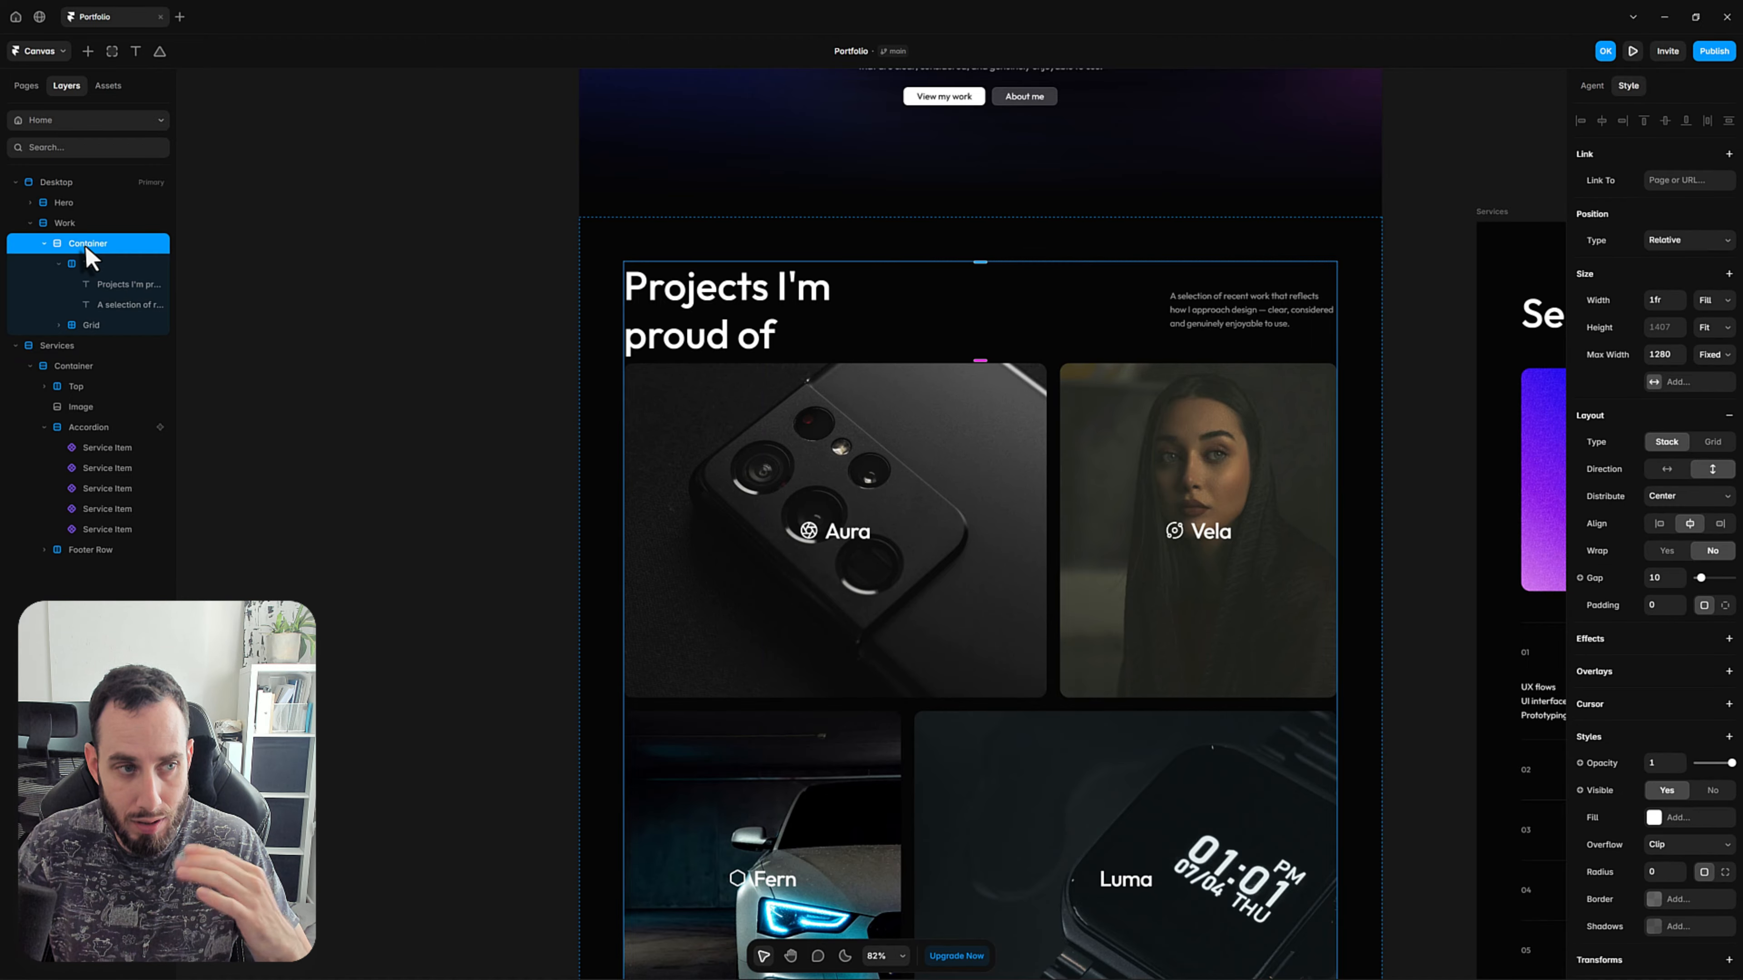
left_click(84, 222)
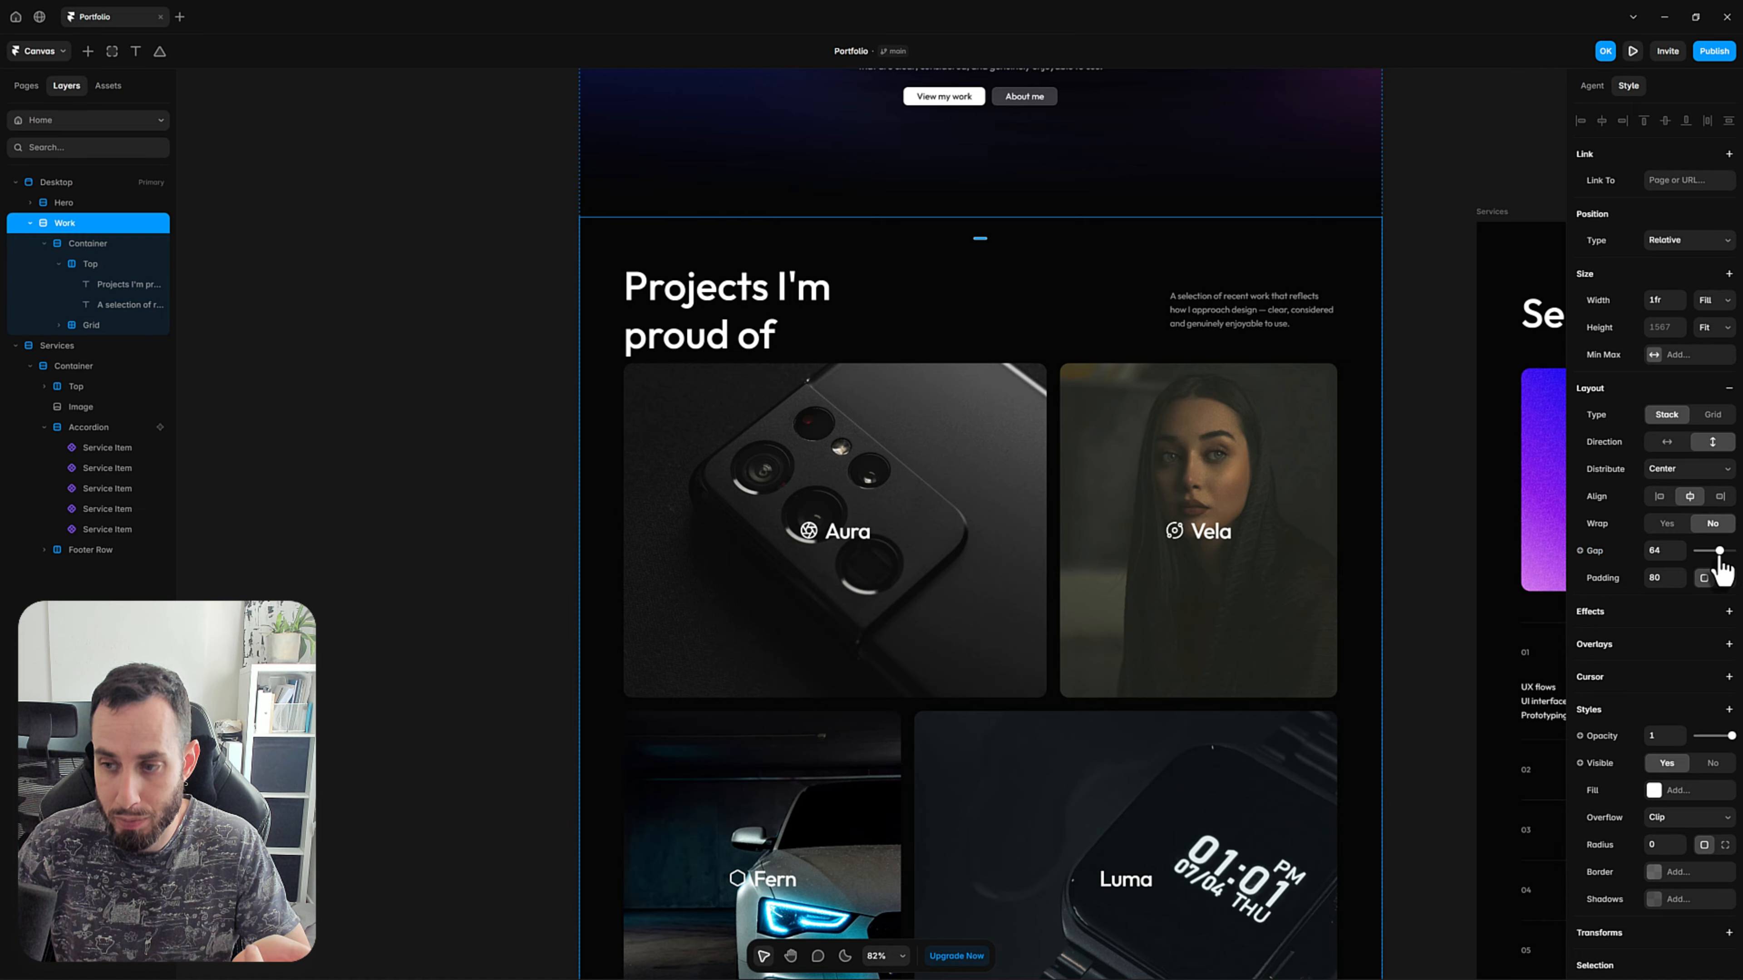
left_click_drag(1719, 553, 1696, 553)
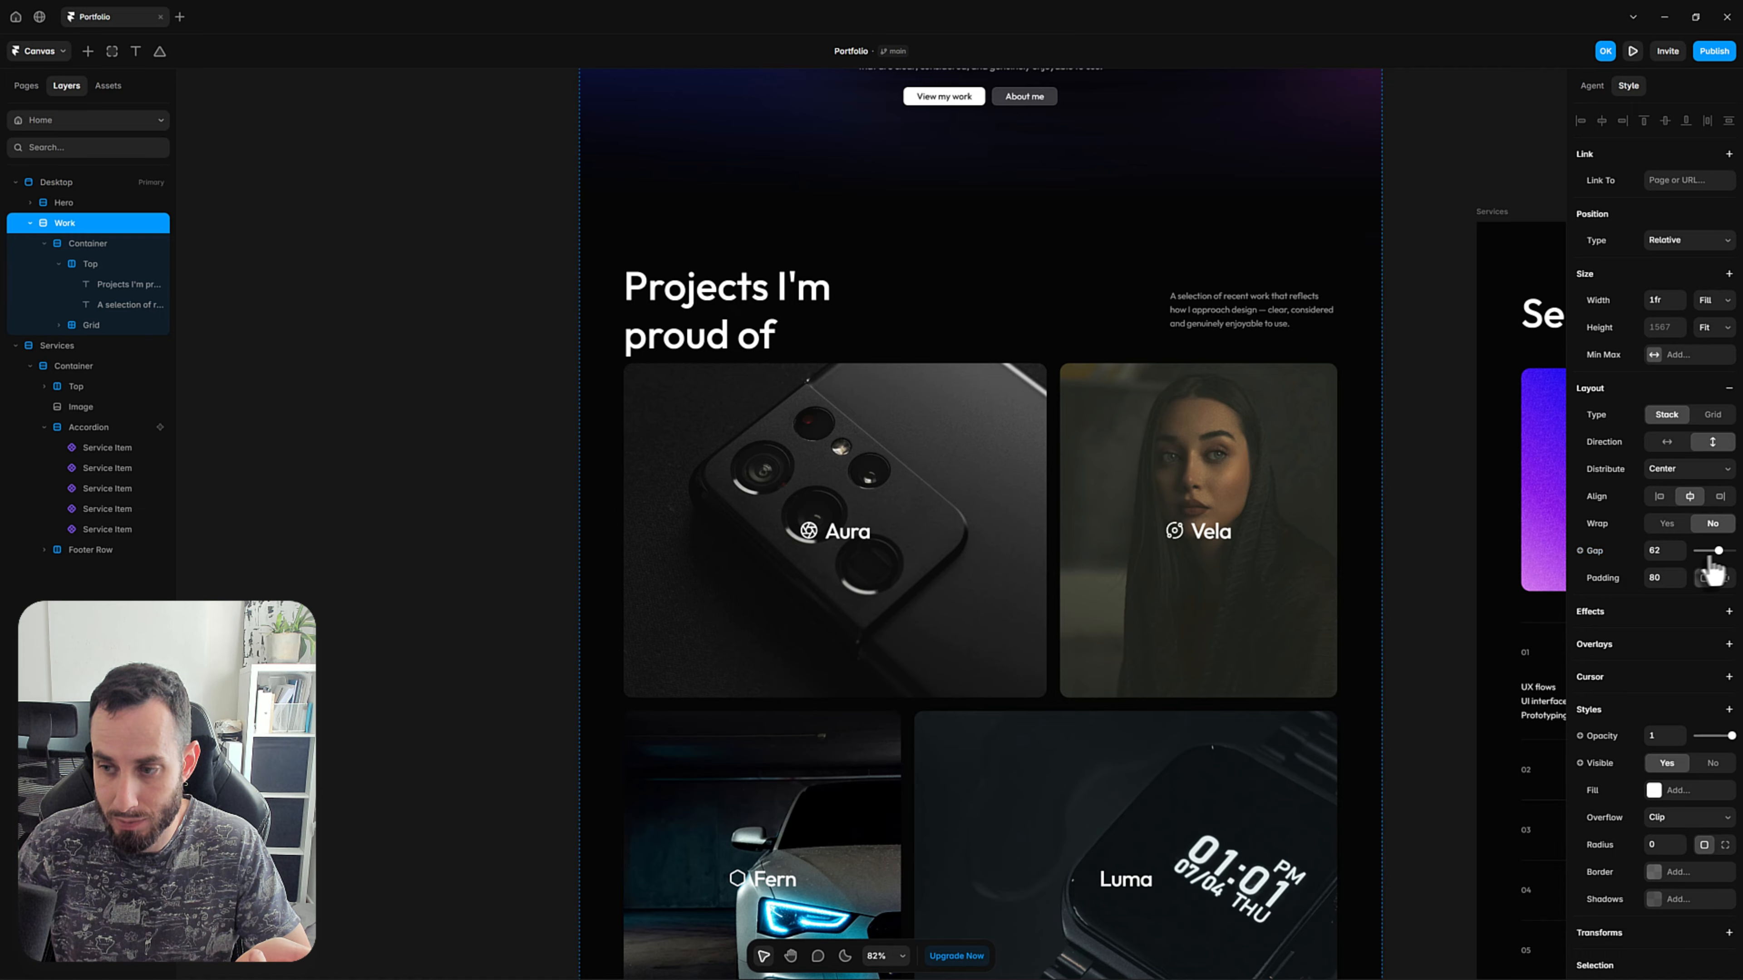
Set the gap between the heading row and the project grid in the Work section's Container to 64.
left_click(97, 246)
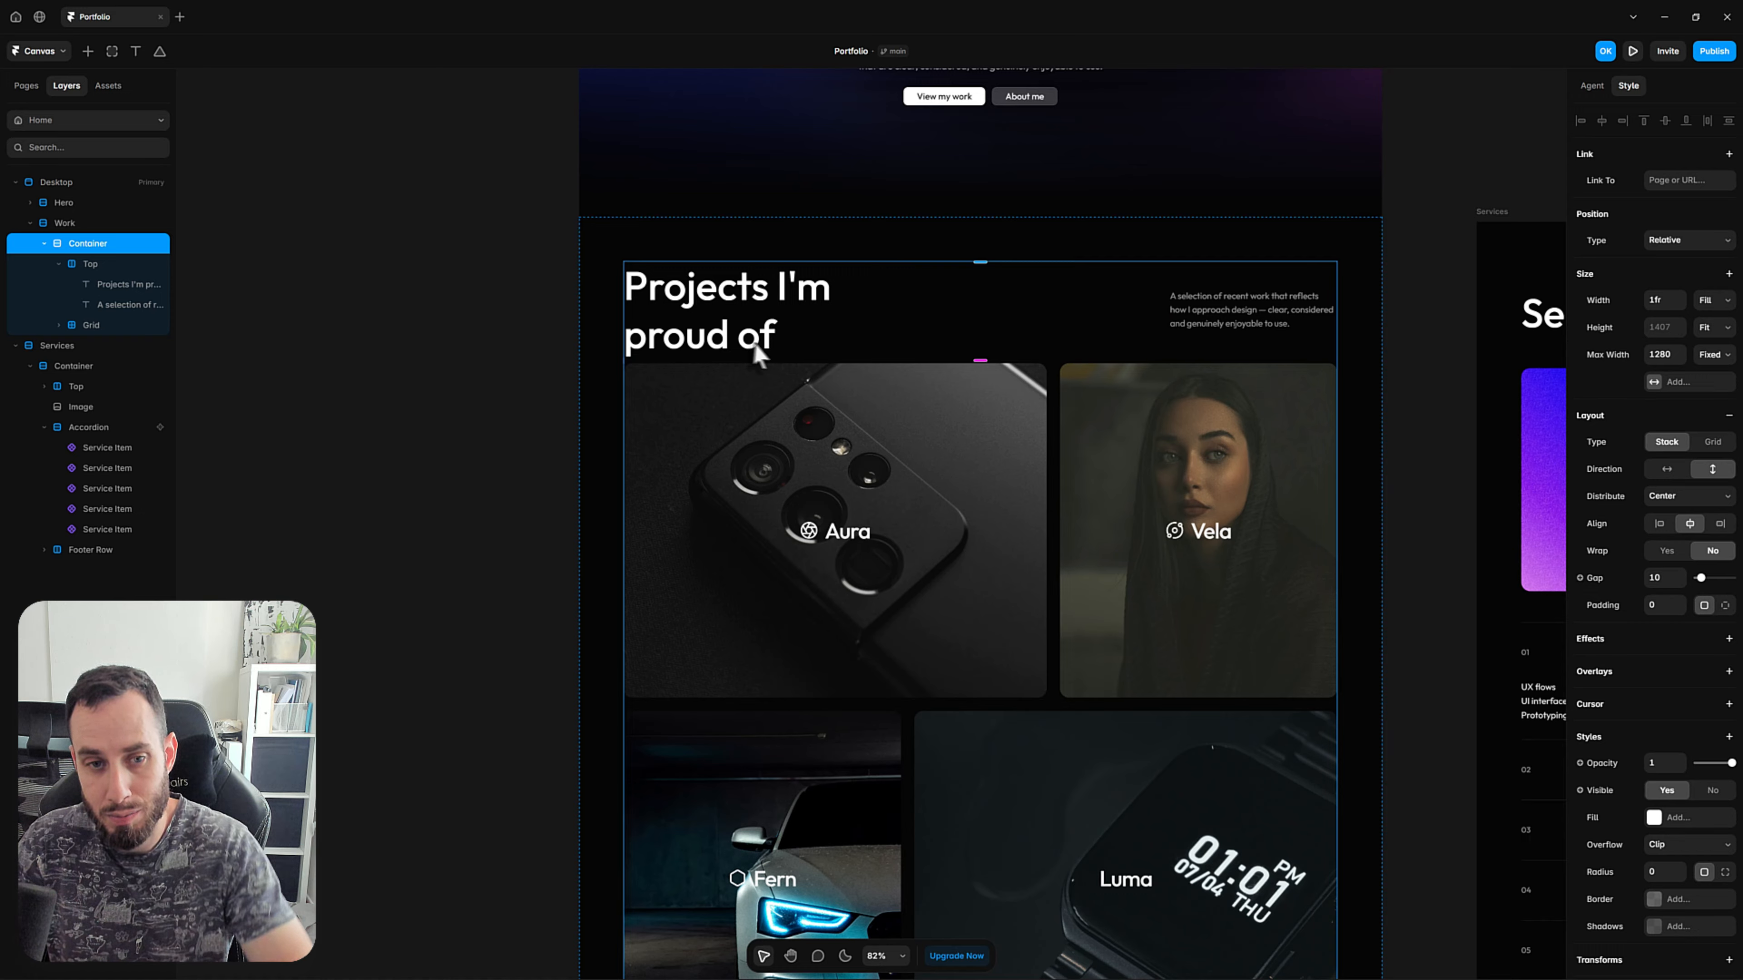
left_click(88, 265)
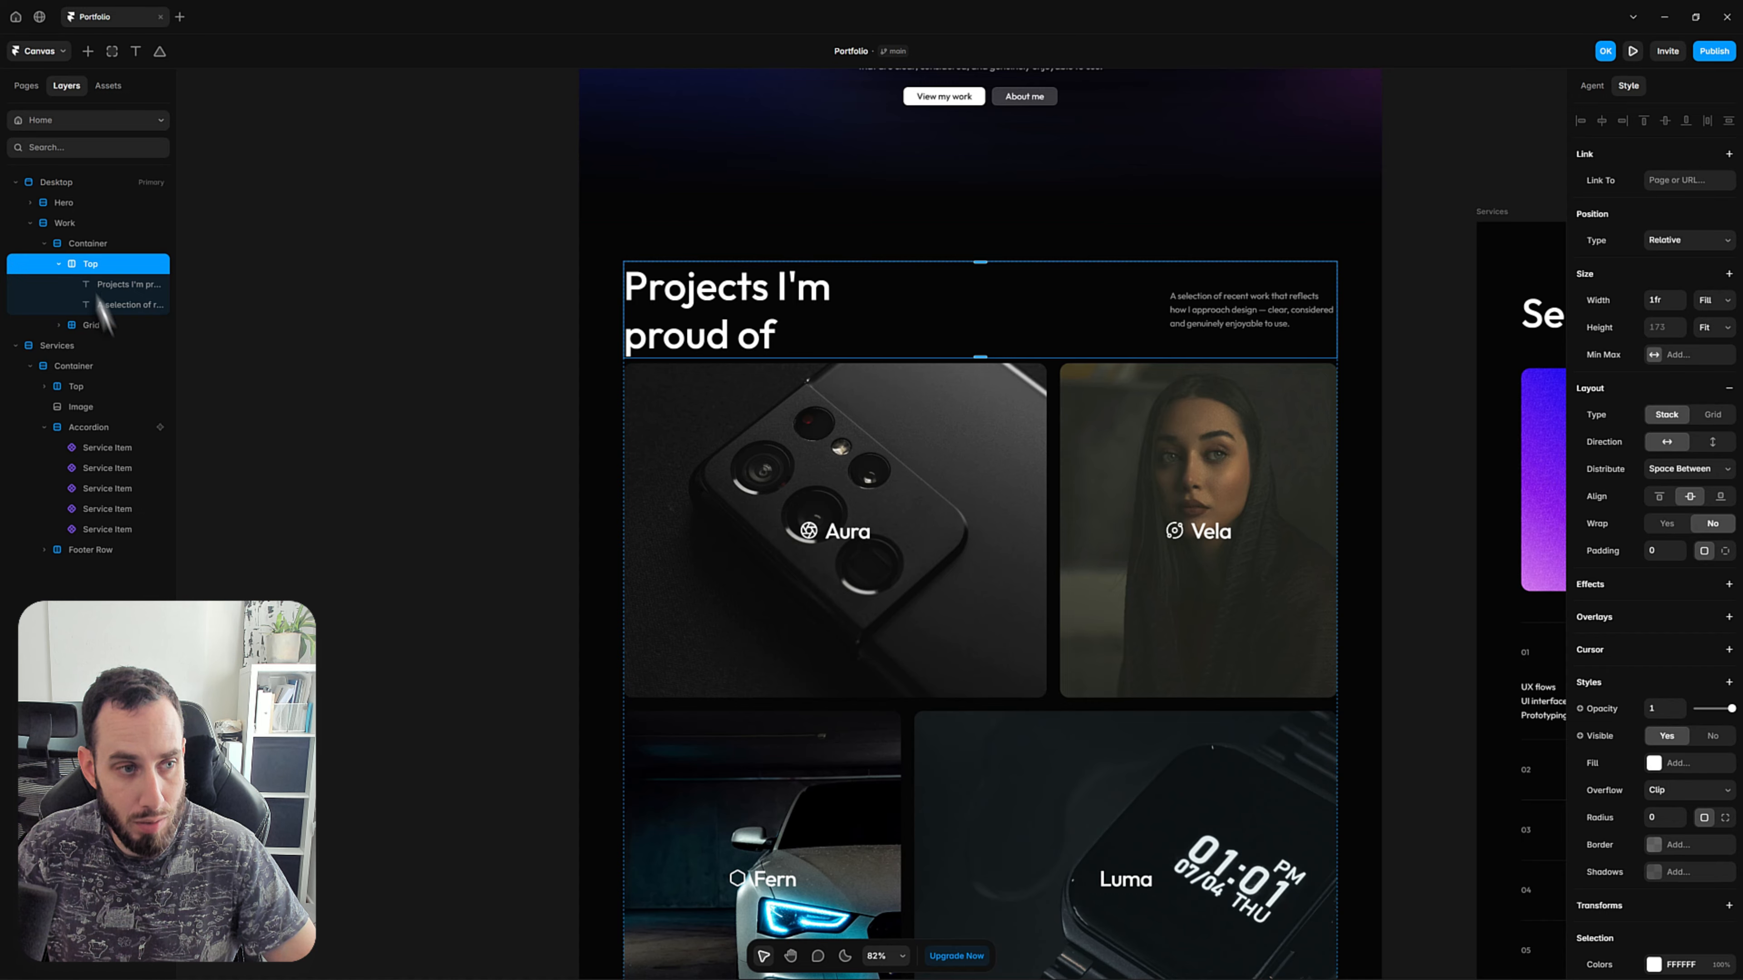
left_click(99, 326)
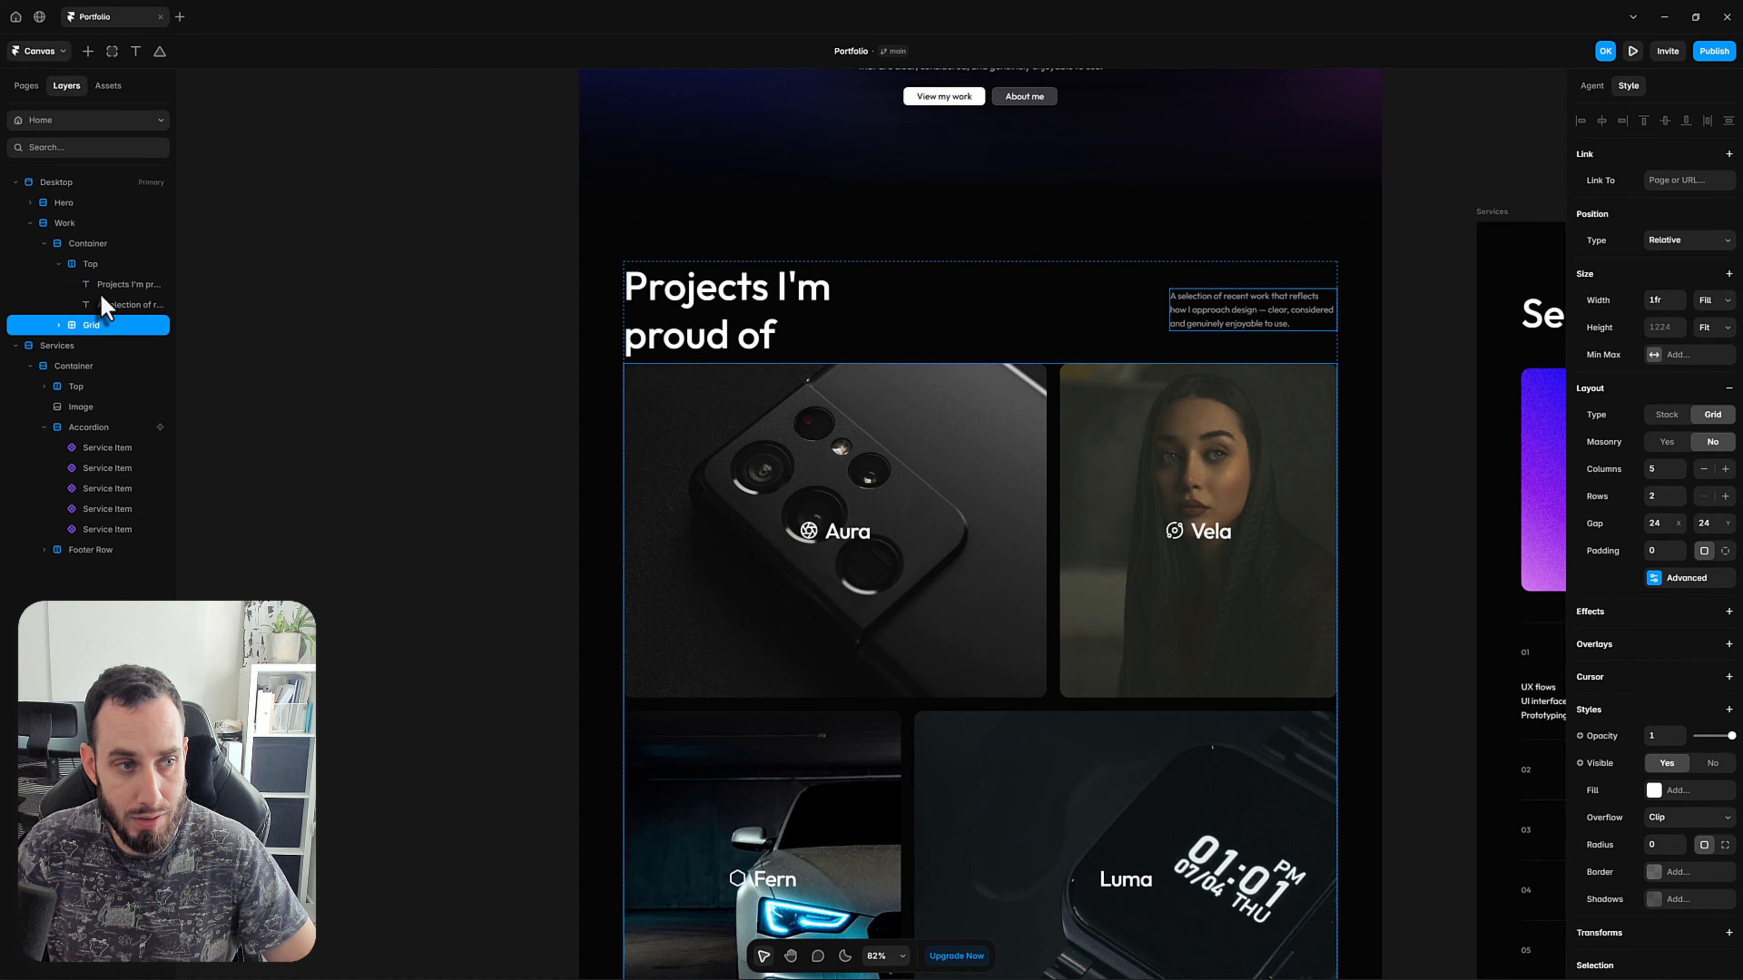
left_click(93, 265)
left_click(88, 244)
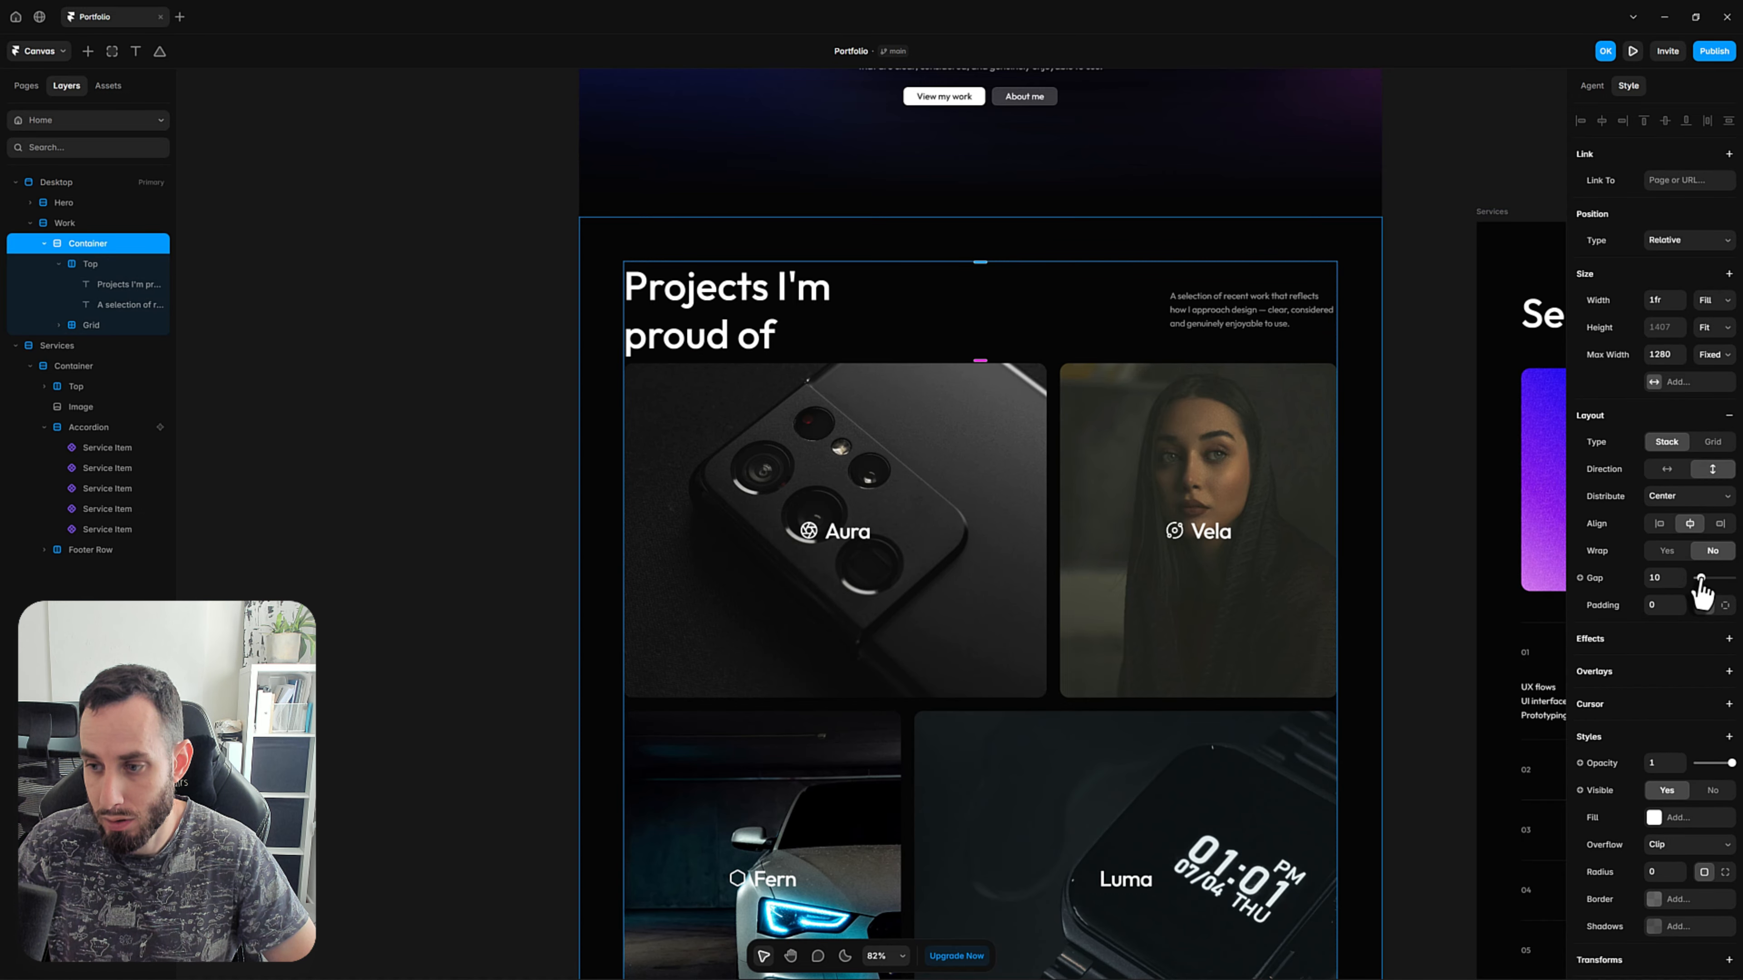
left_click_drag(1701, 578, 1720, 581)
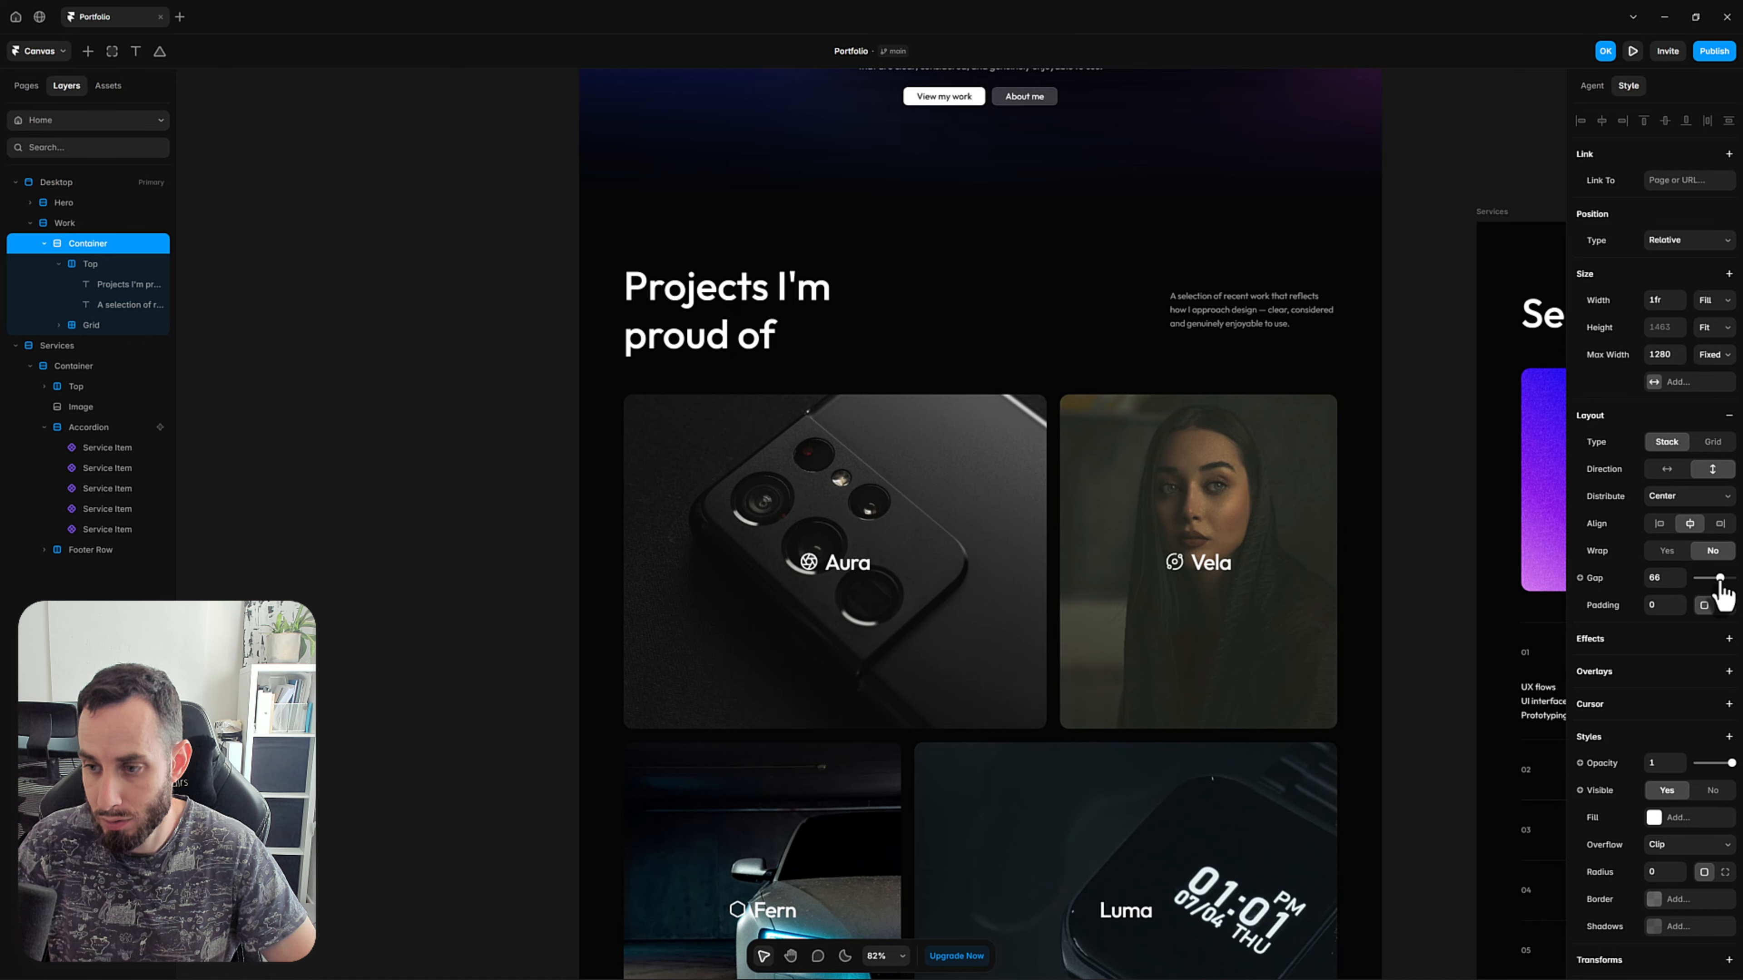
left_click(1661, 578)
type("64")
left_click(426, 560)
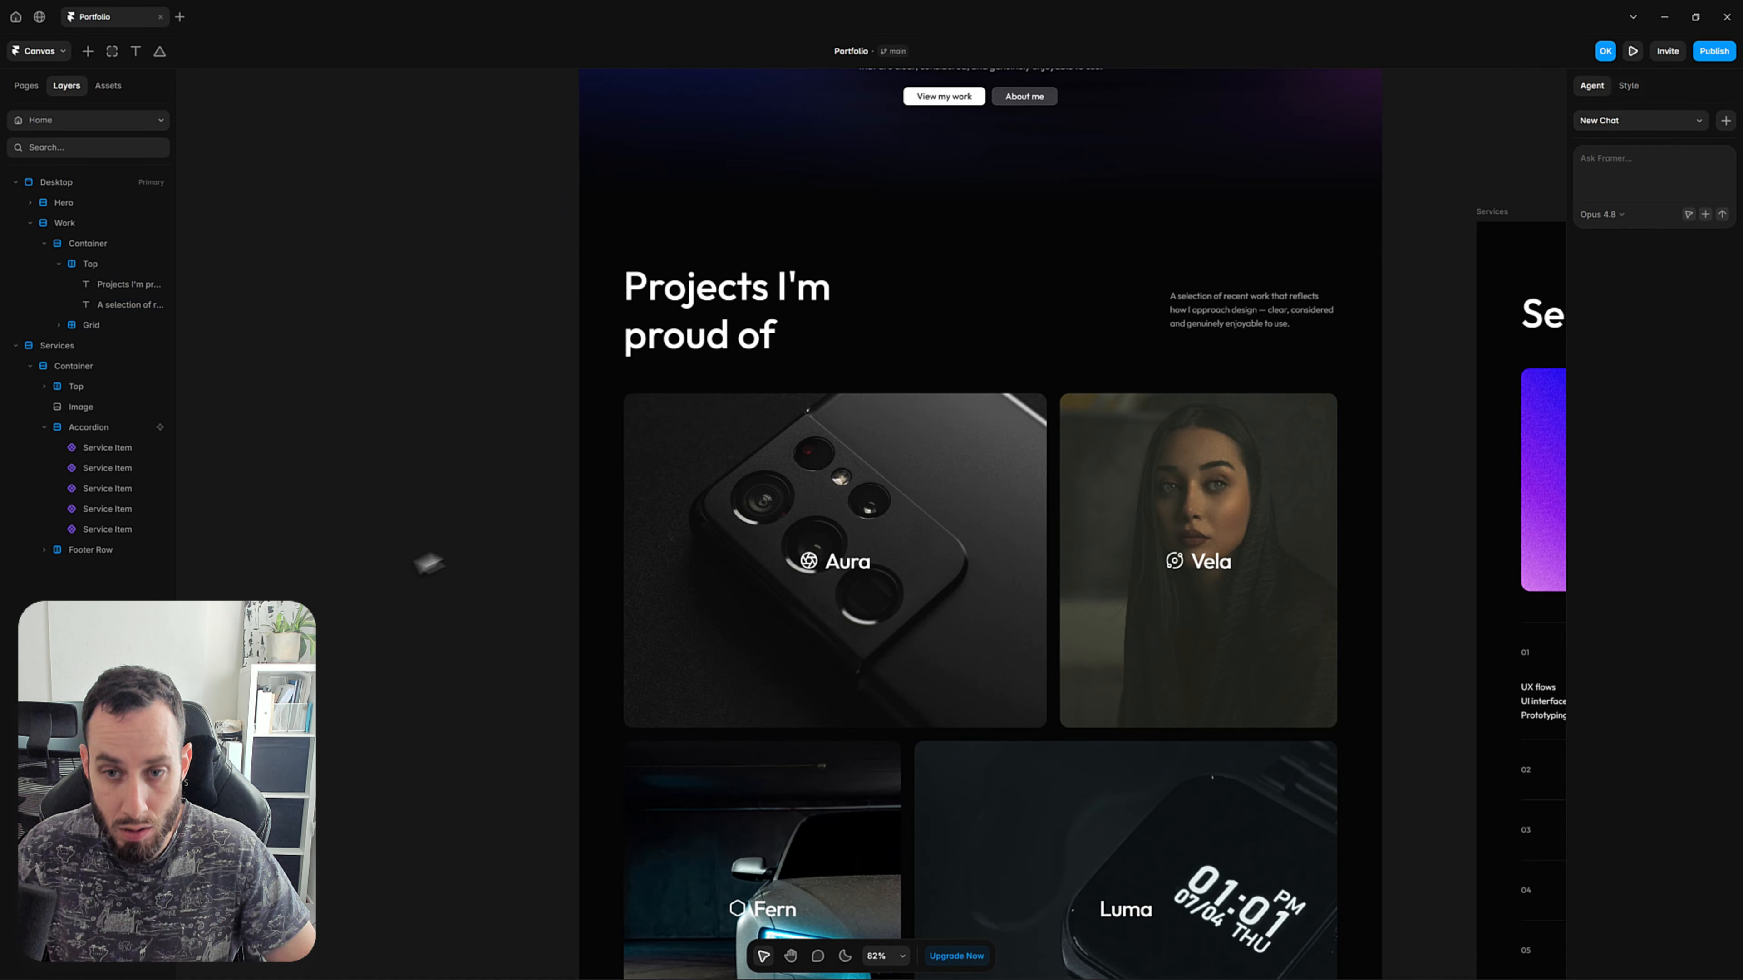
Copy the Work section's Top heading row and paste it into the Desktop page below the Work section.
scroll(446, 546, "down", 4)
key("space")
left_click_drag(796, 679, 750, 544)
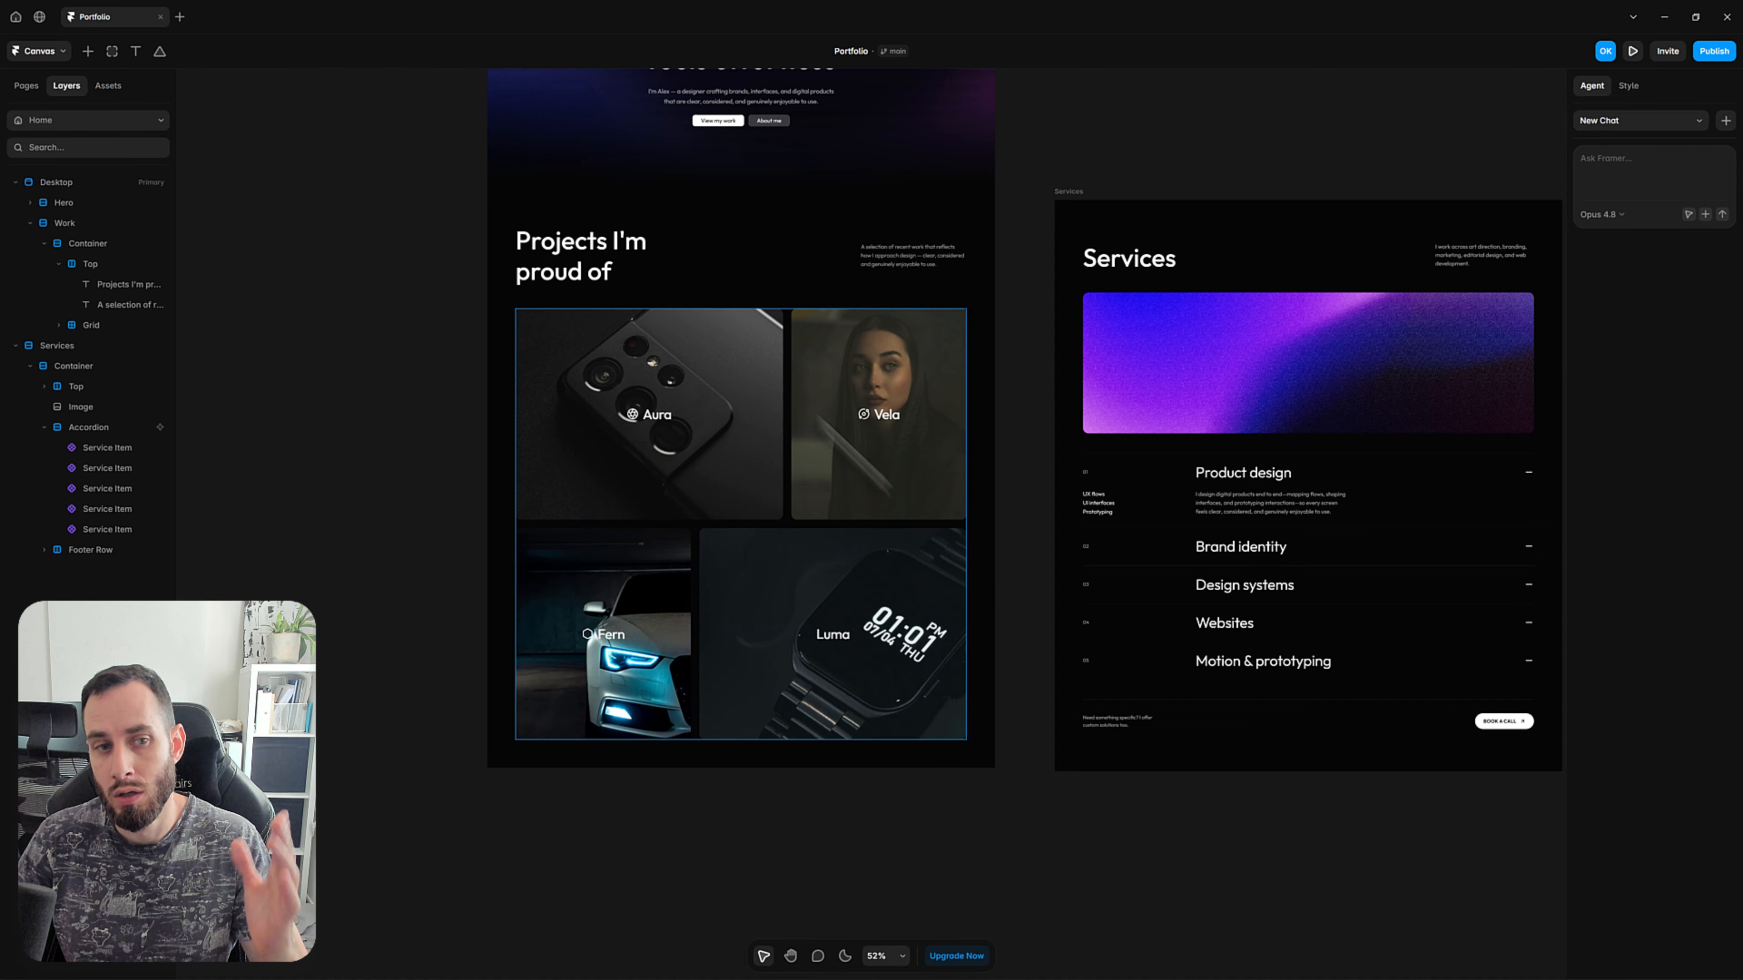
scroll(583, 264, "up", 1)
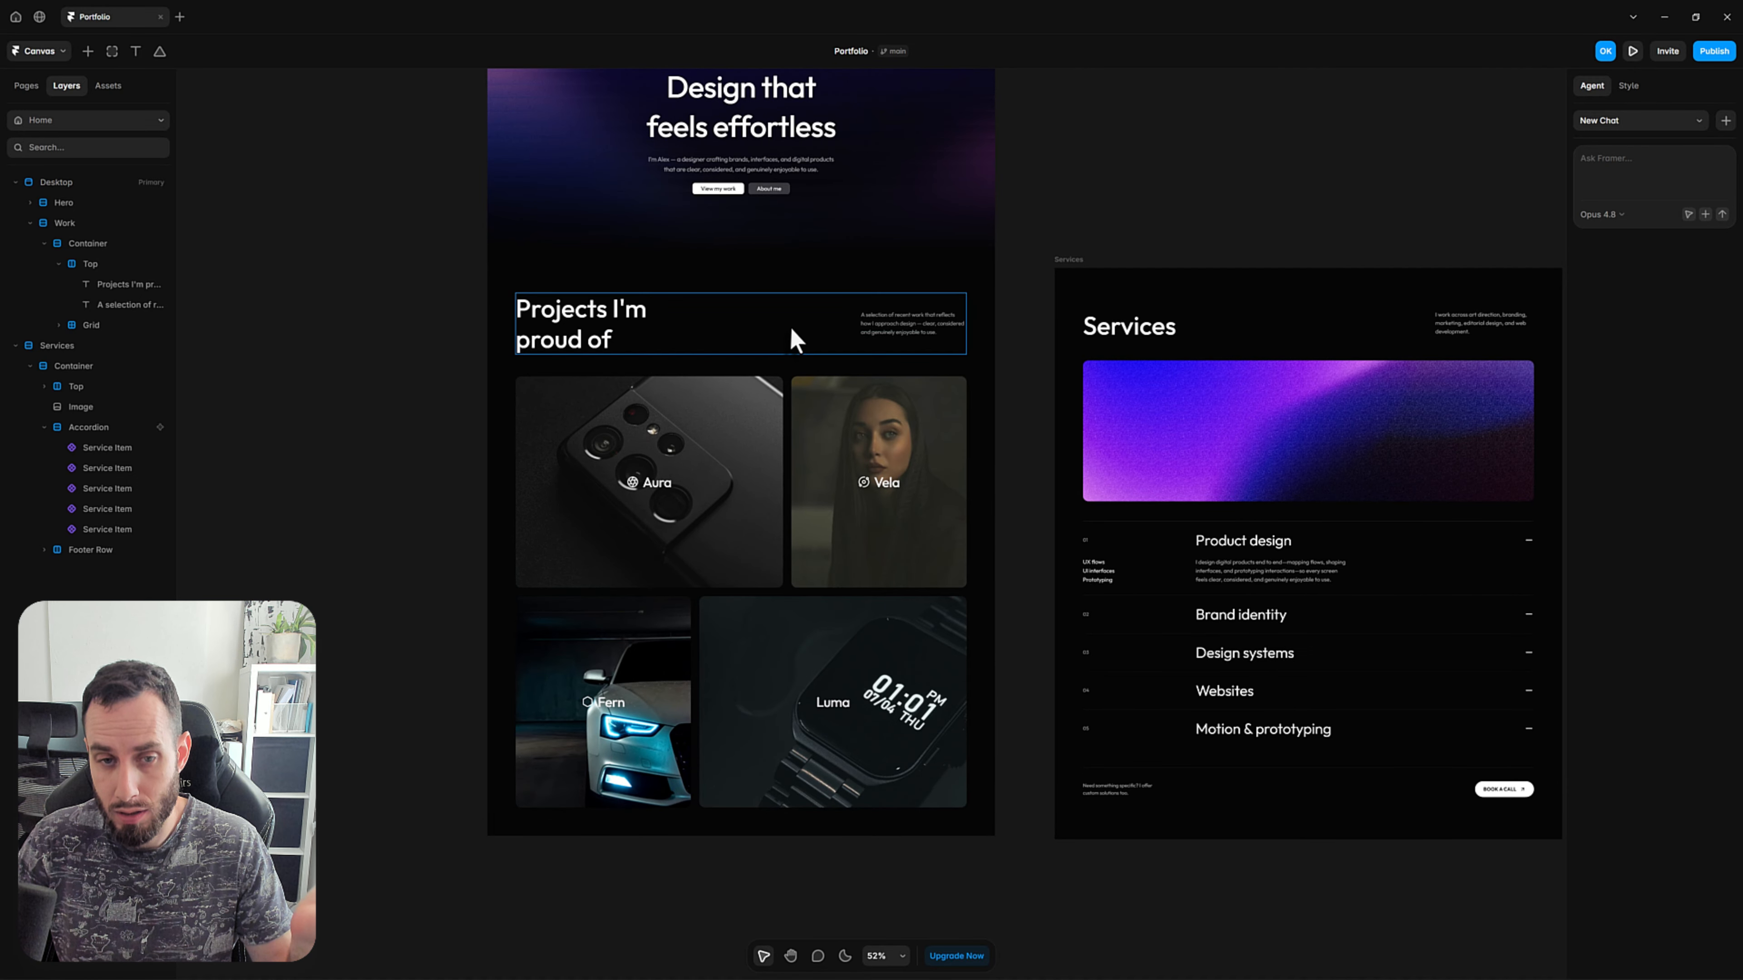
scroll(960, 360, "right", 2)
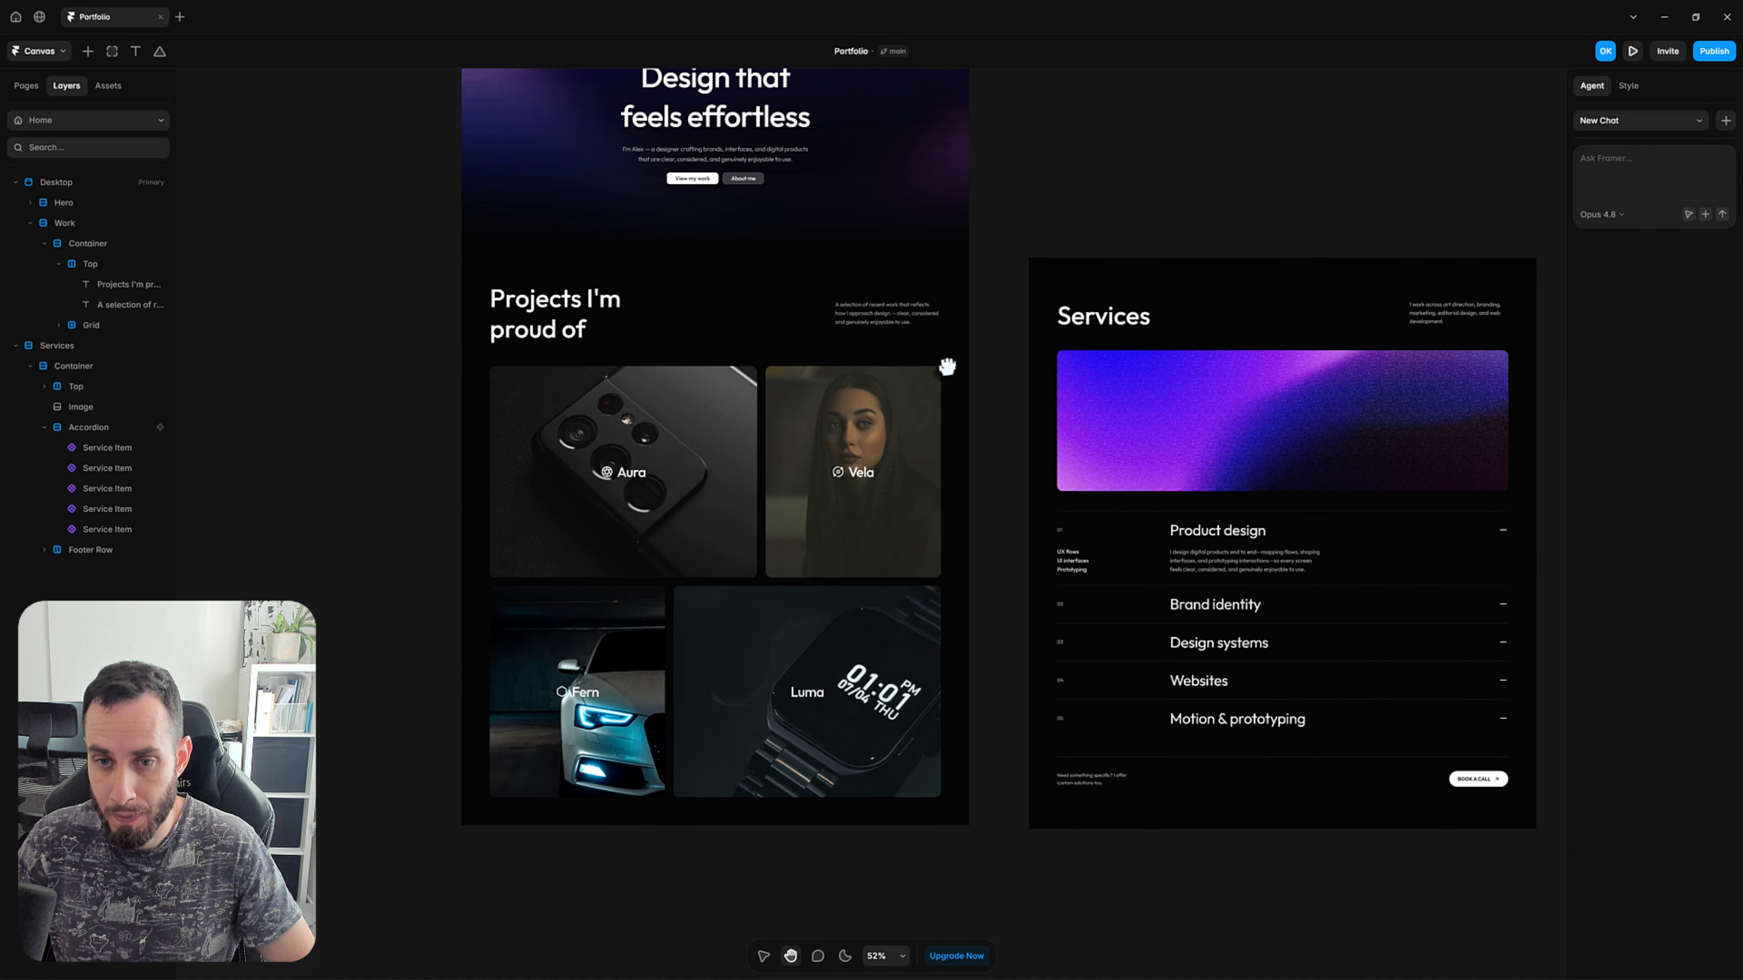
left_click(665, 321)
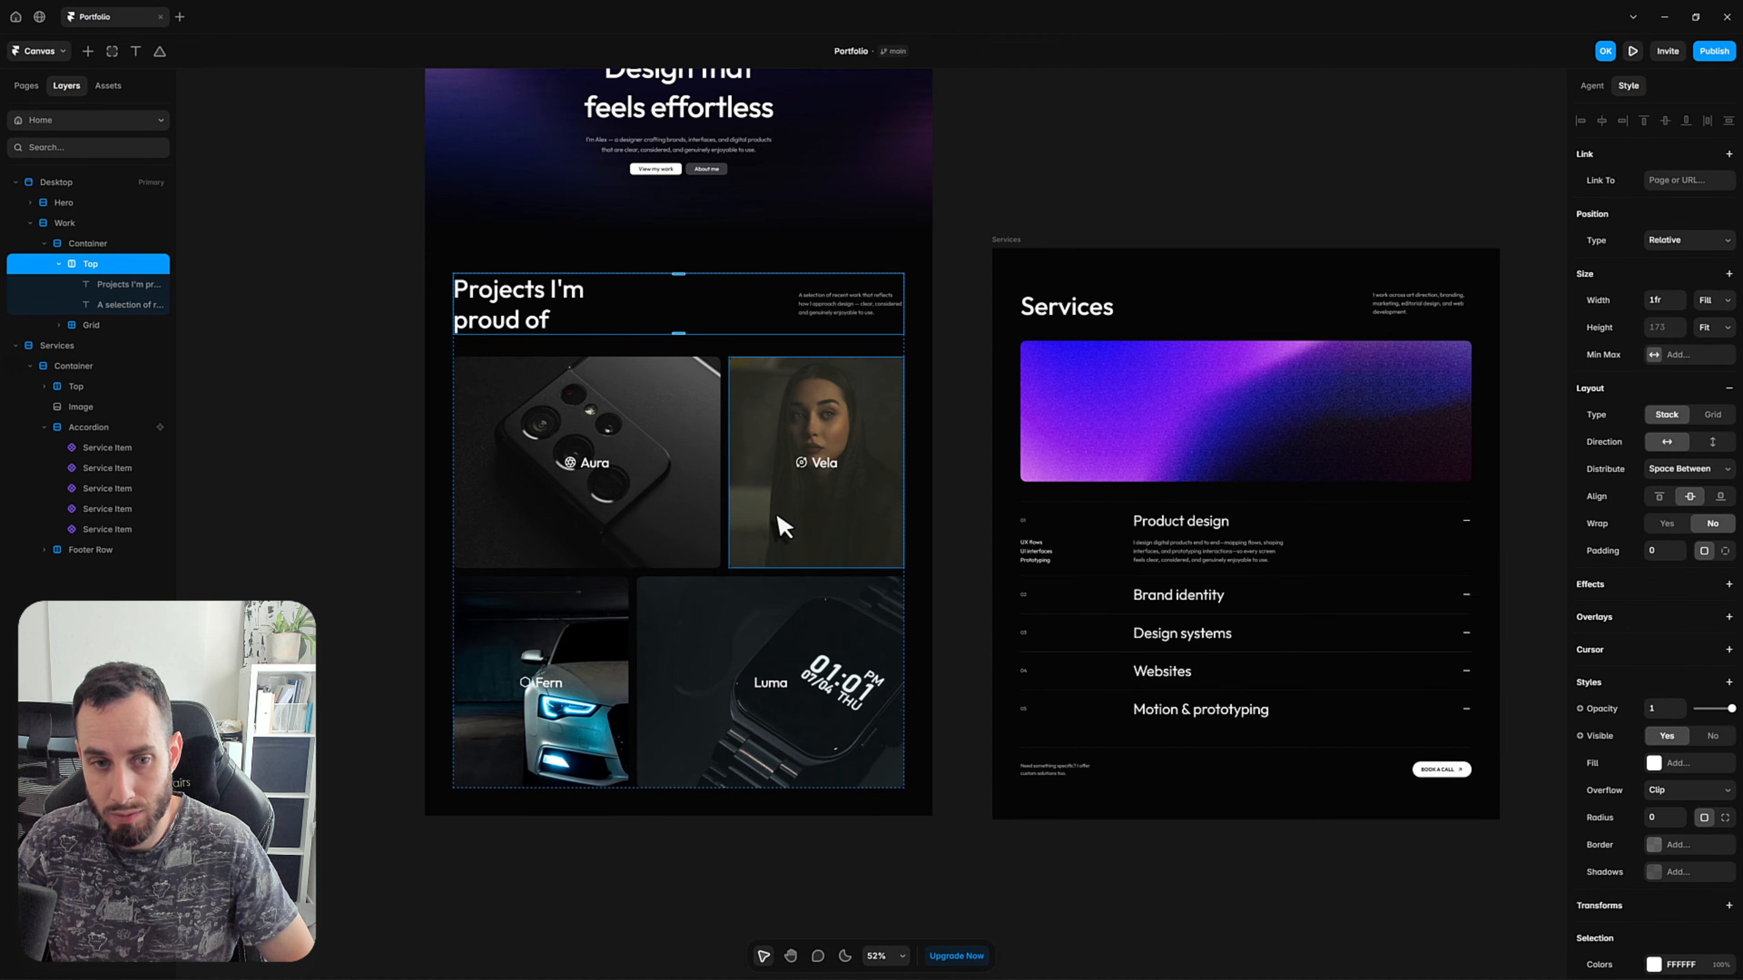
scroll(775, 516, "down", 4)
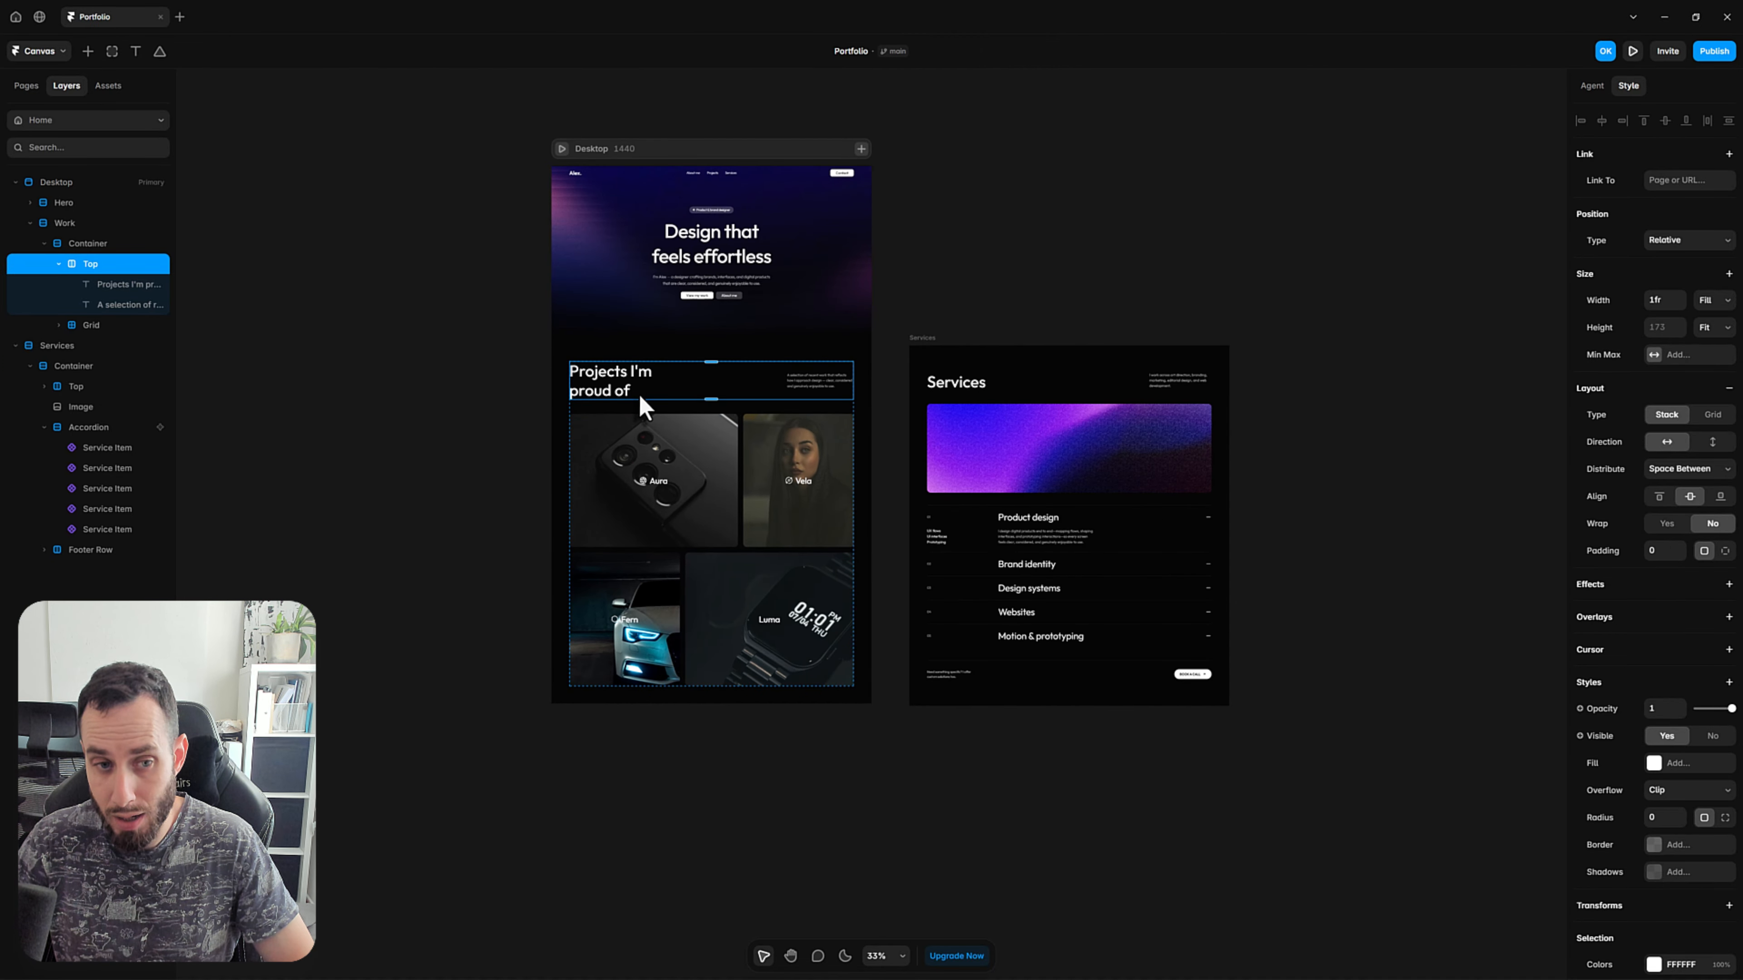
key("space")
left_click_drag(661, 183, 682, 158)
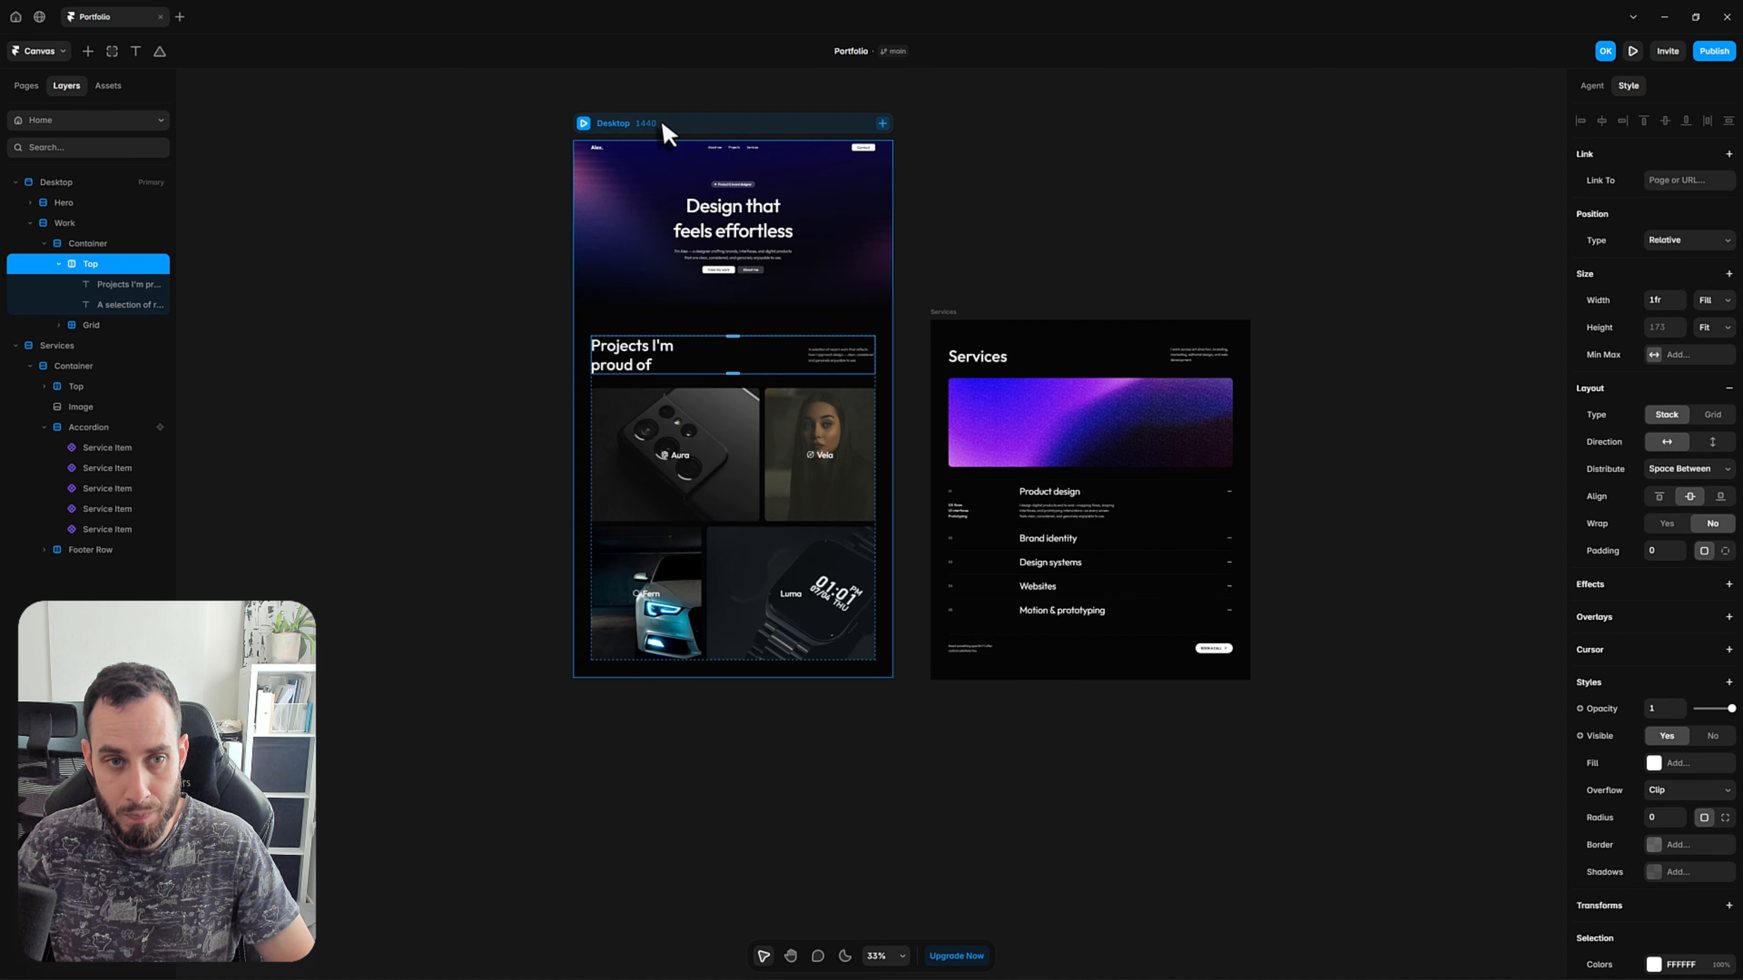
left_click(664, 126)
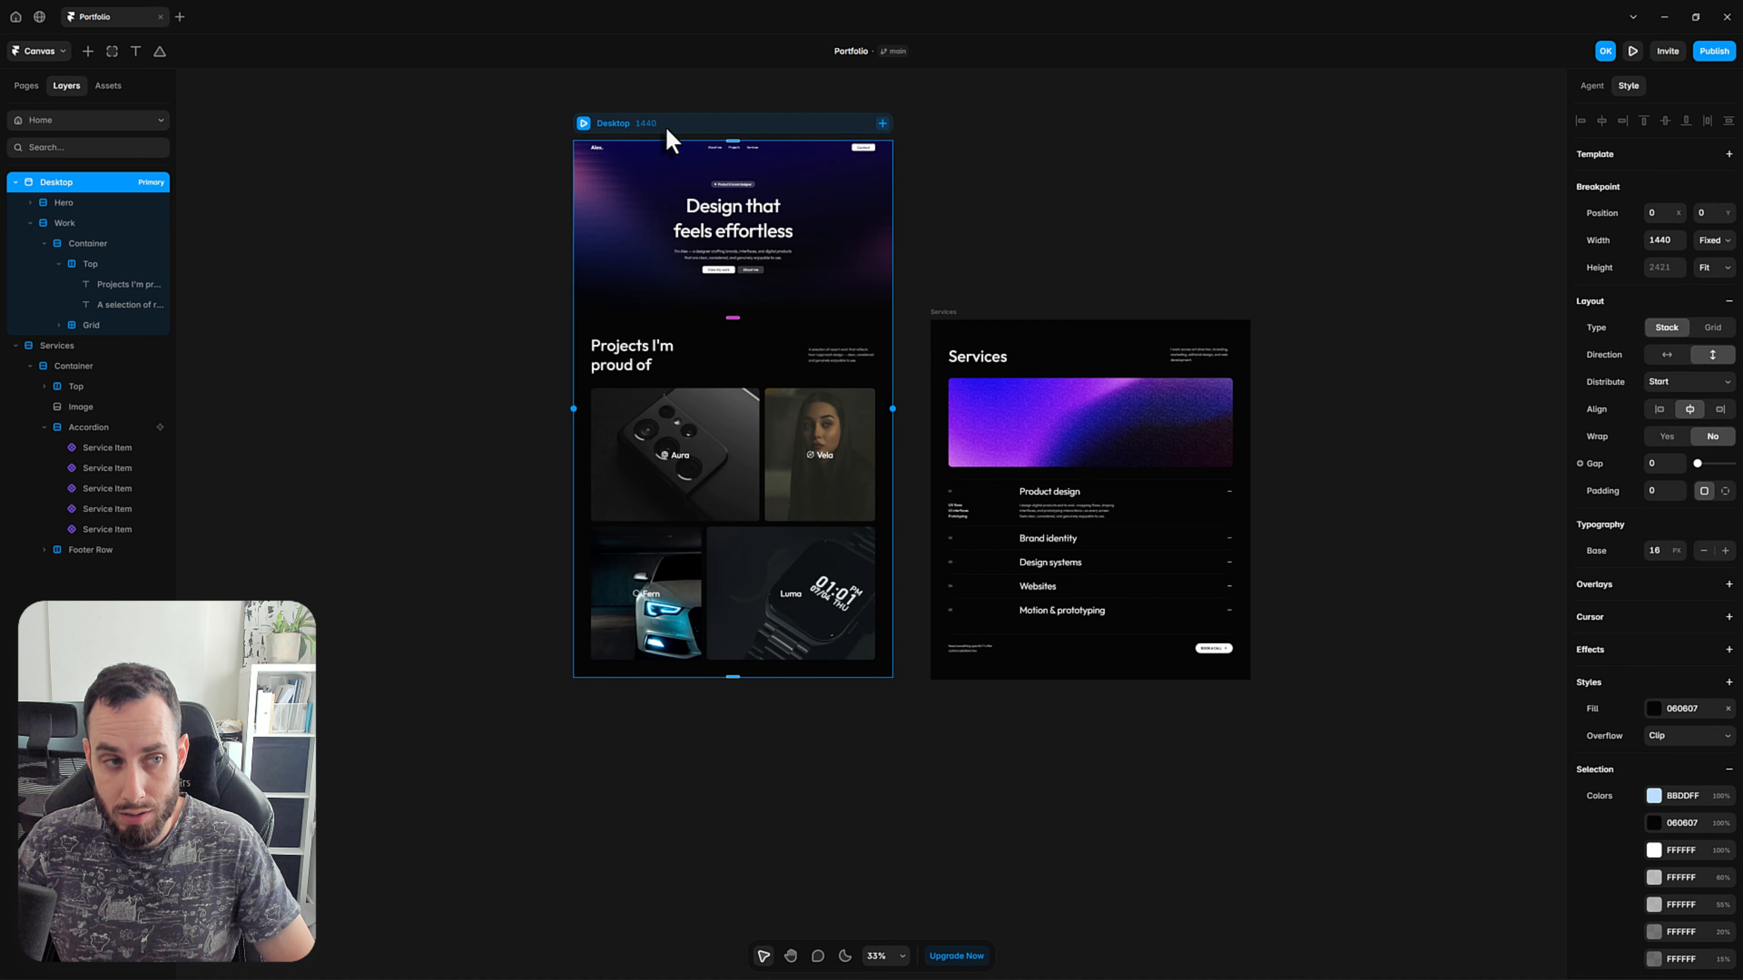
key("ctrl+v")
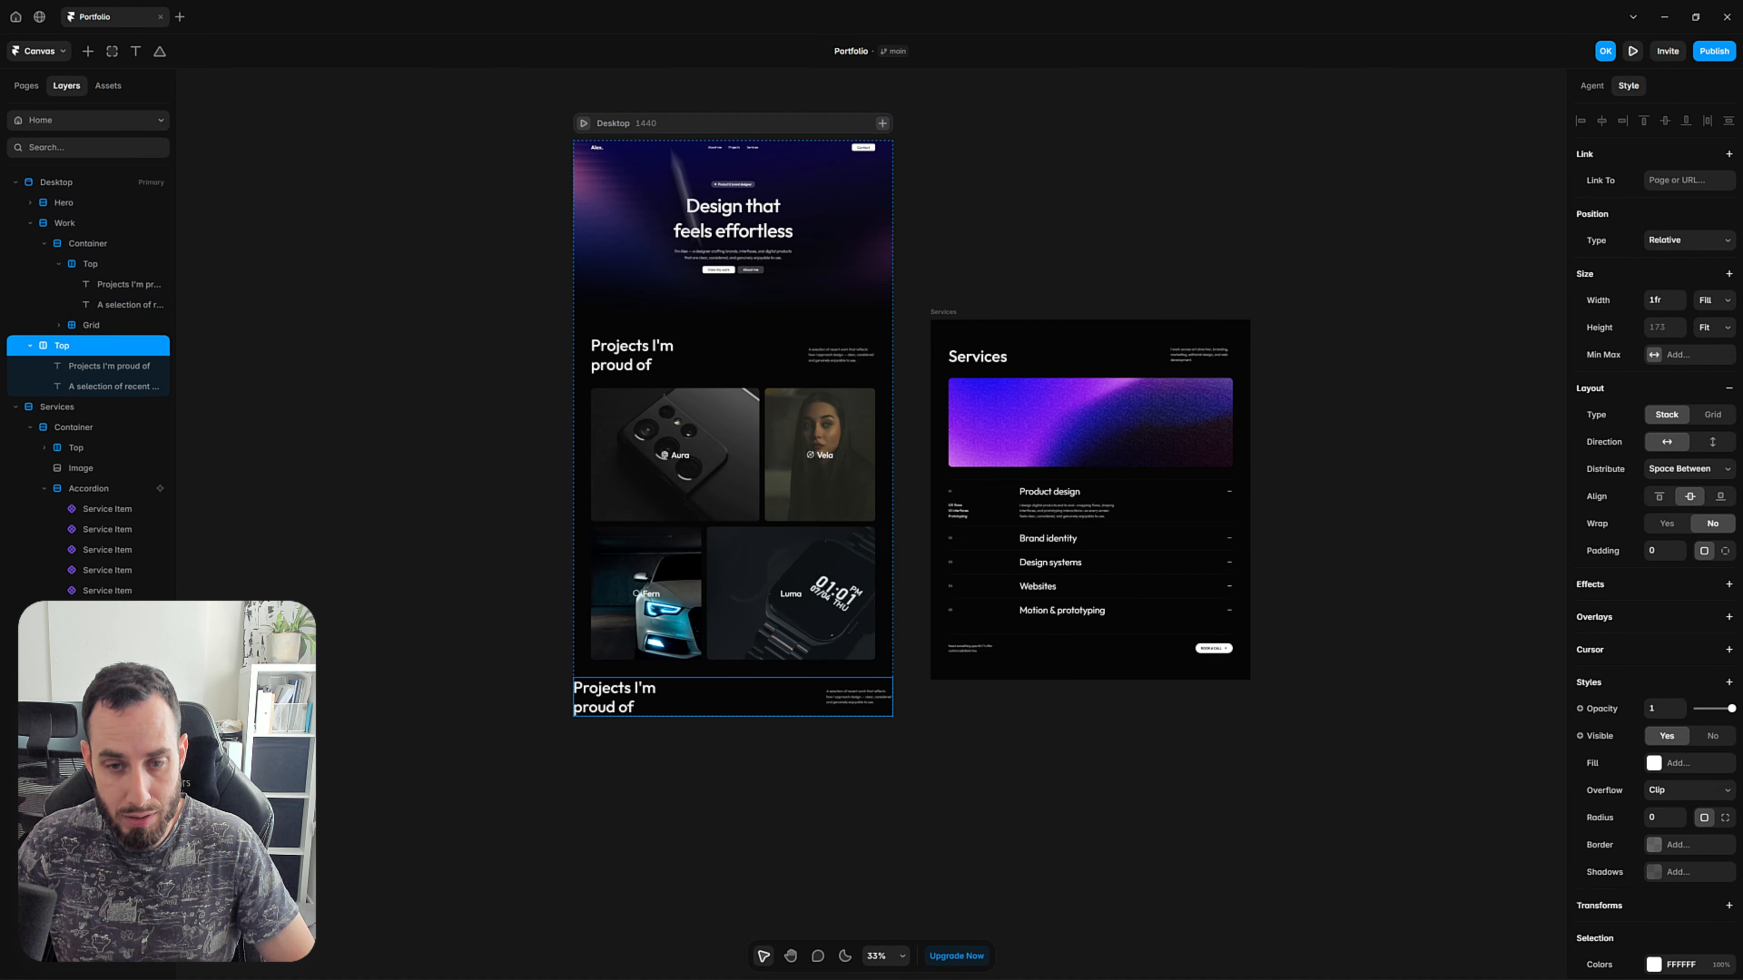
left_click(707, 866)
Change the heading text in the duplicated Top row to "Services".
scroll(692, 693, "up", 3)
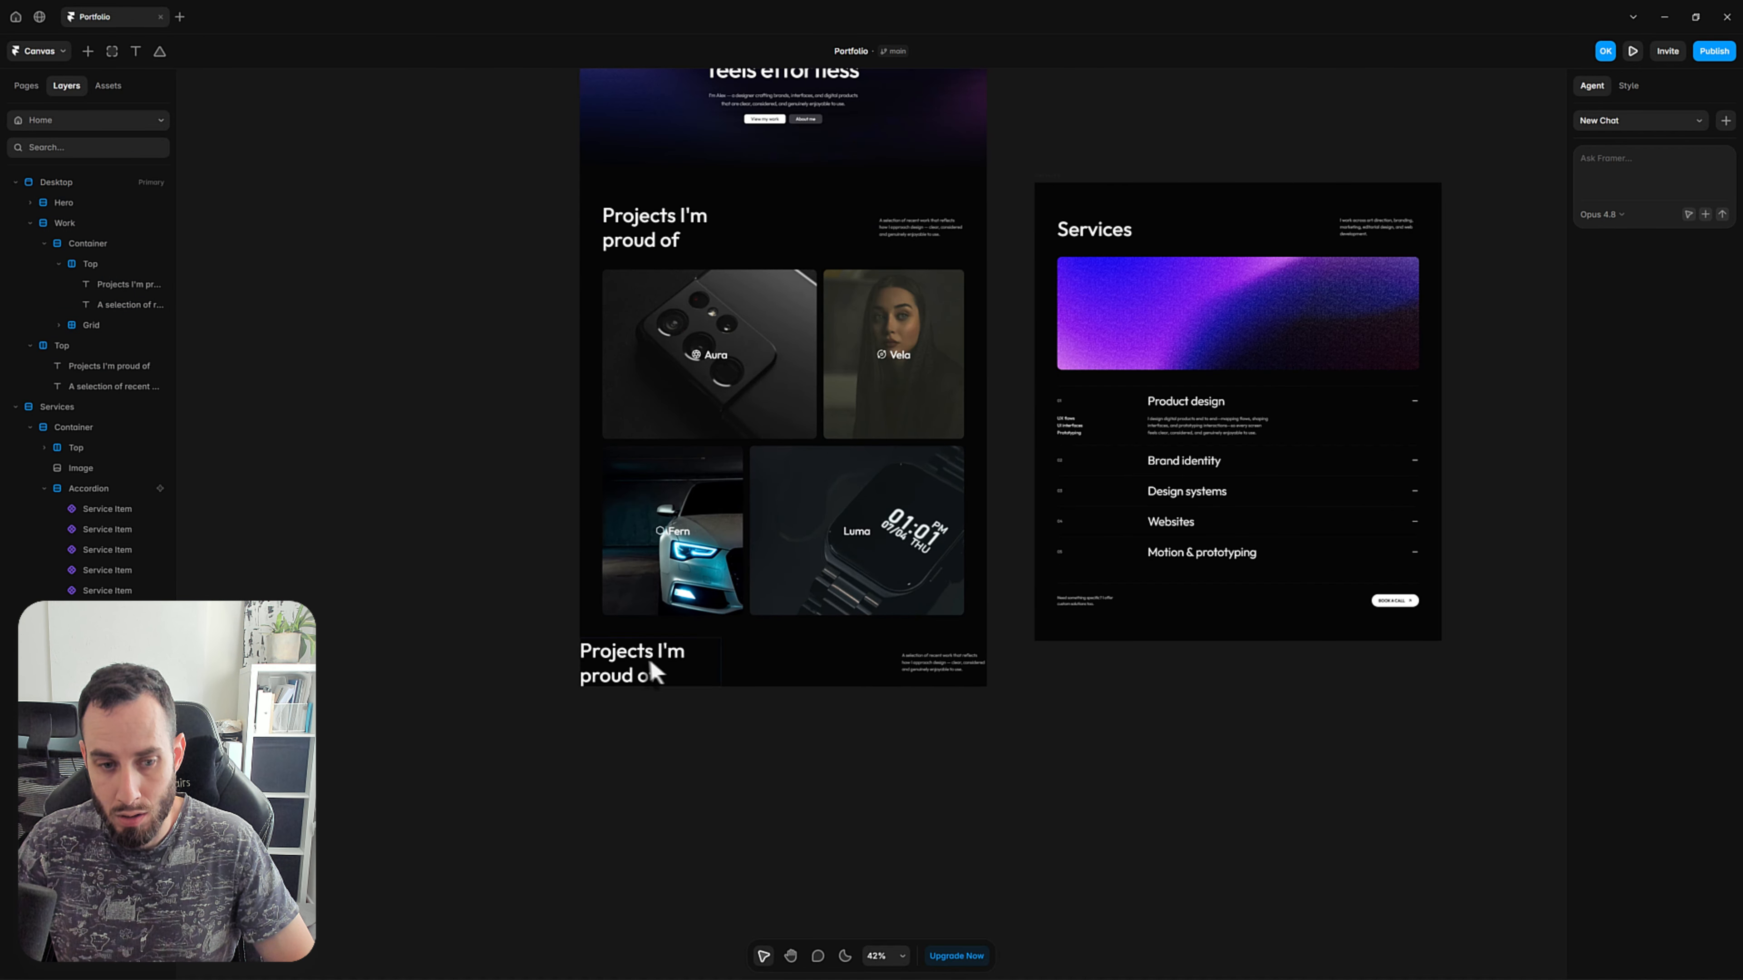
left_click(638, 665)
double_click(635, 665)
key("ctrl+a")
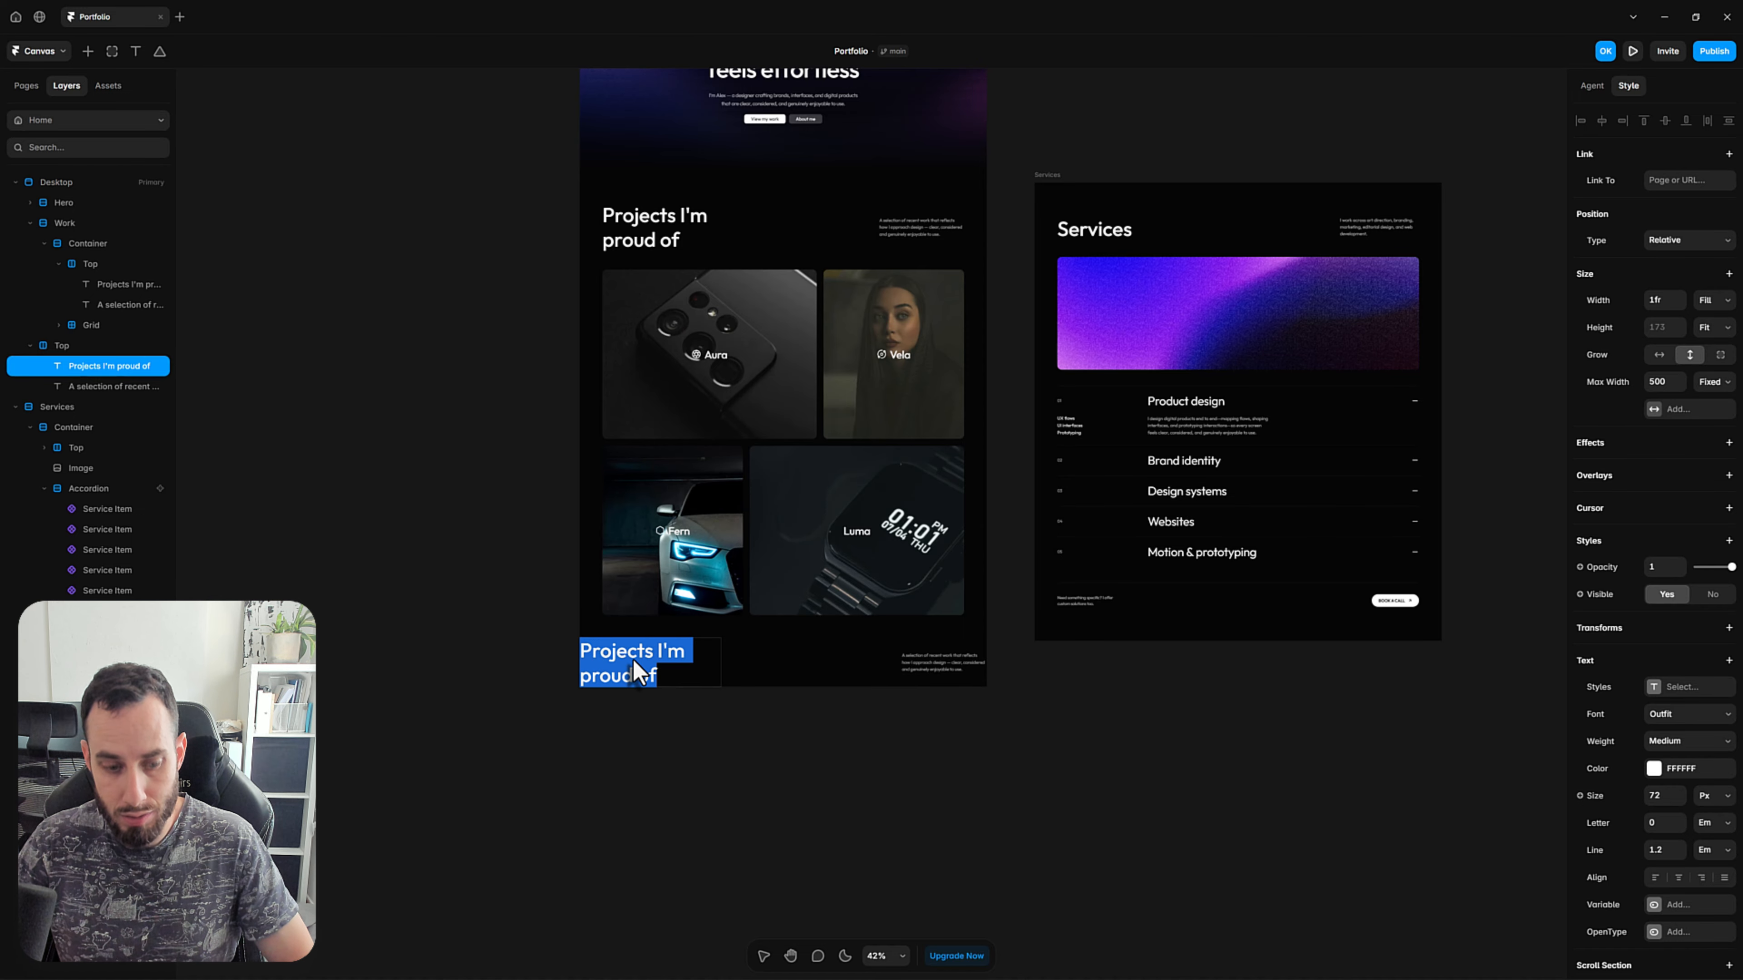
type("Services")
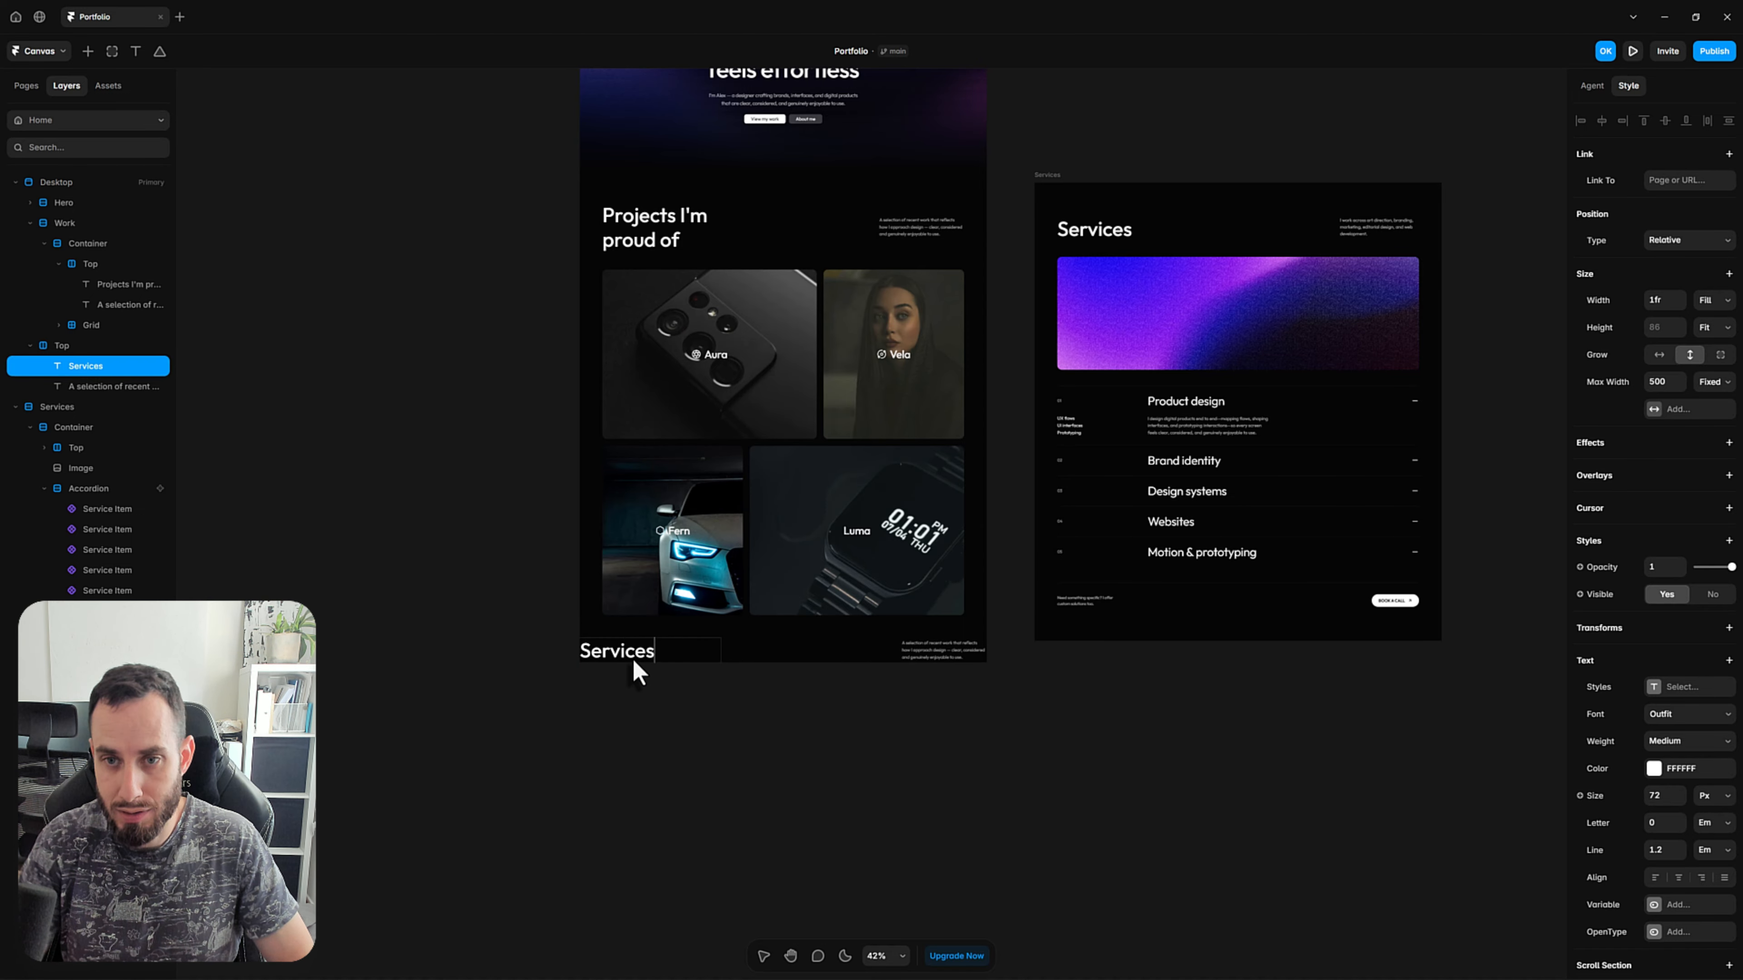
left_click(1057, 741)
Copy the description text beside the heading in the separate Services frame.
left_click_drag(1171, 650, 870, 731)
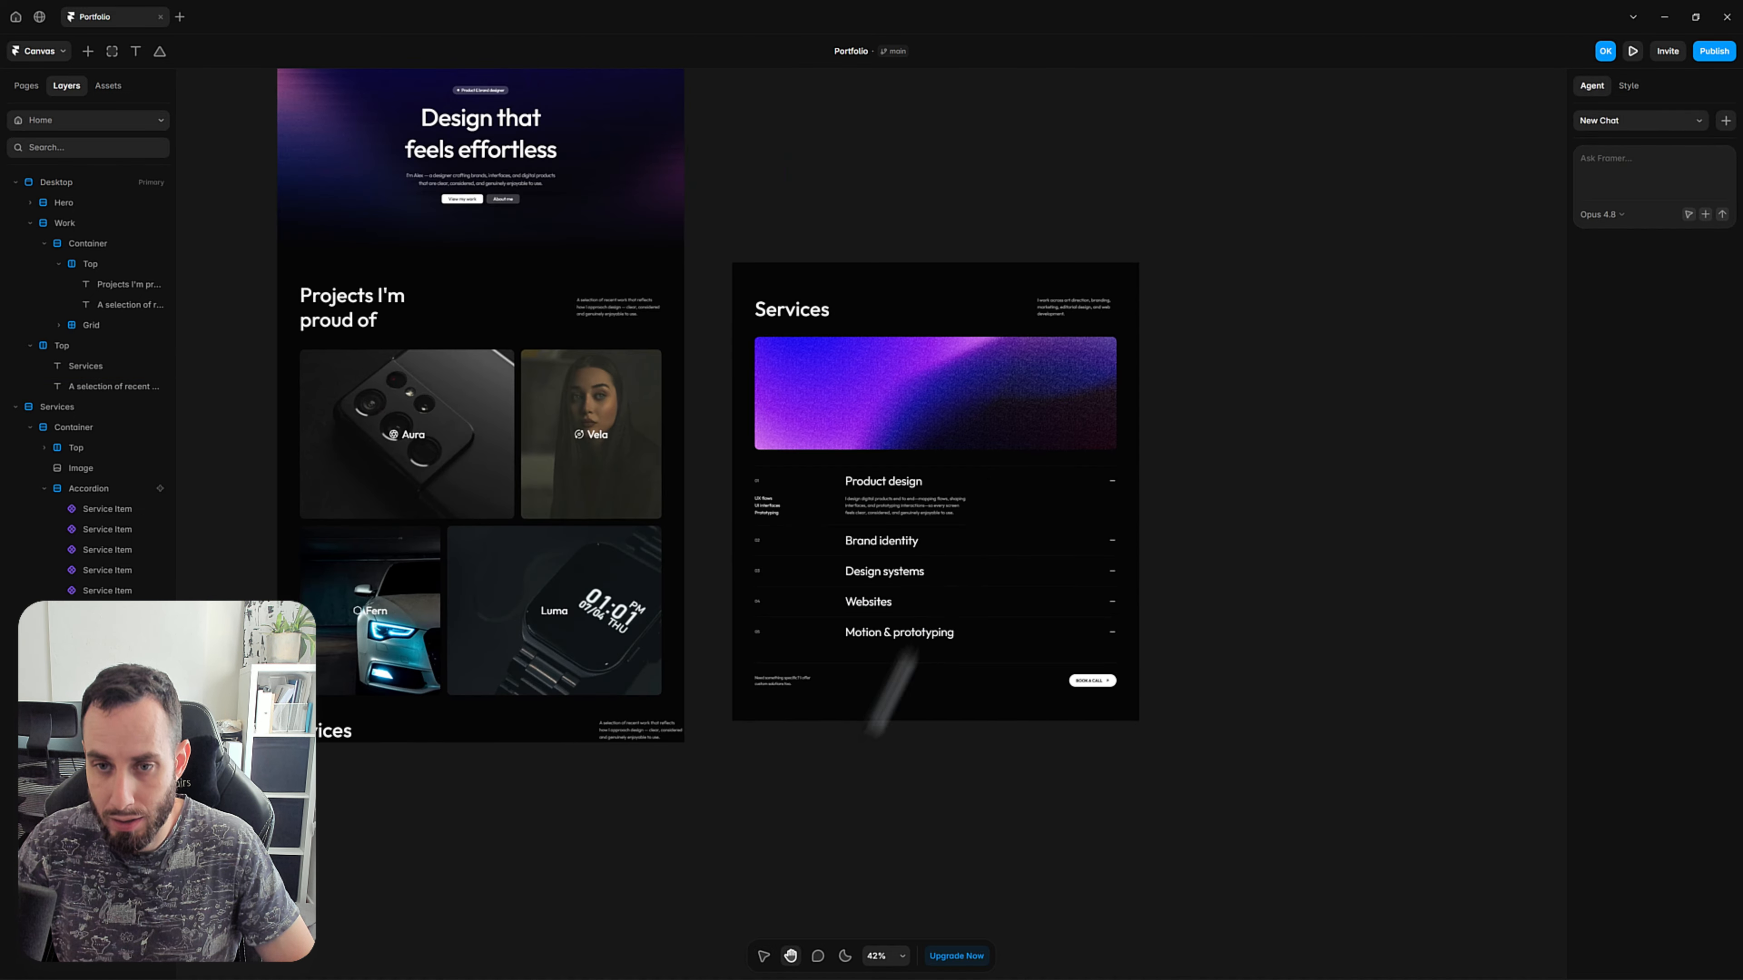
scroll(1076, 306, "up", 3)
scroll(1079, 317, "up", 5)
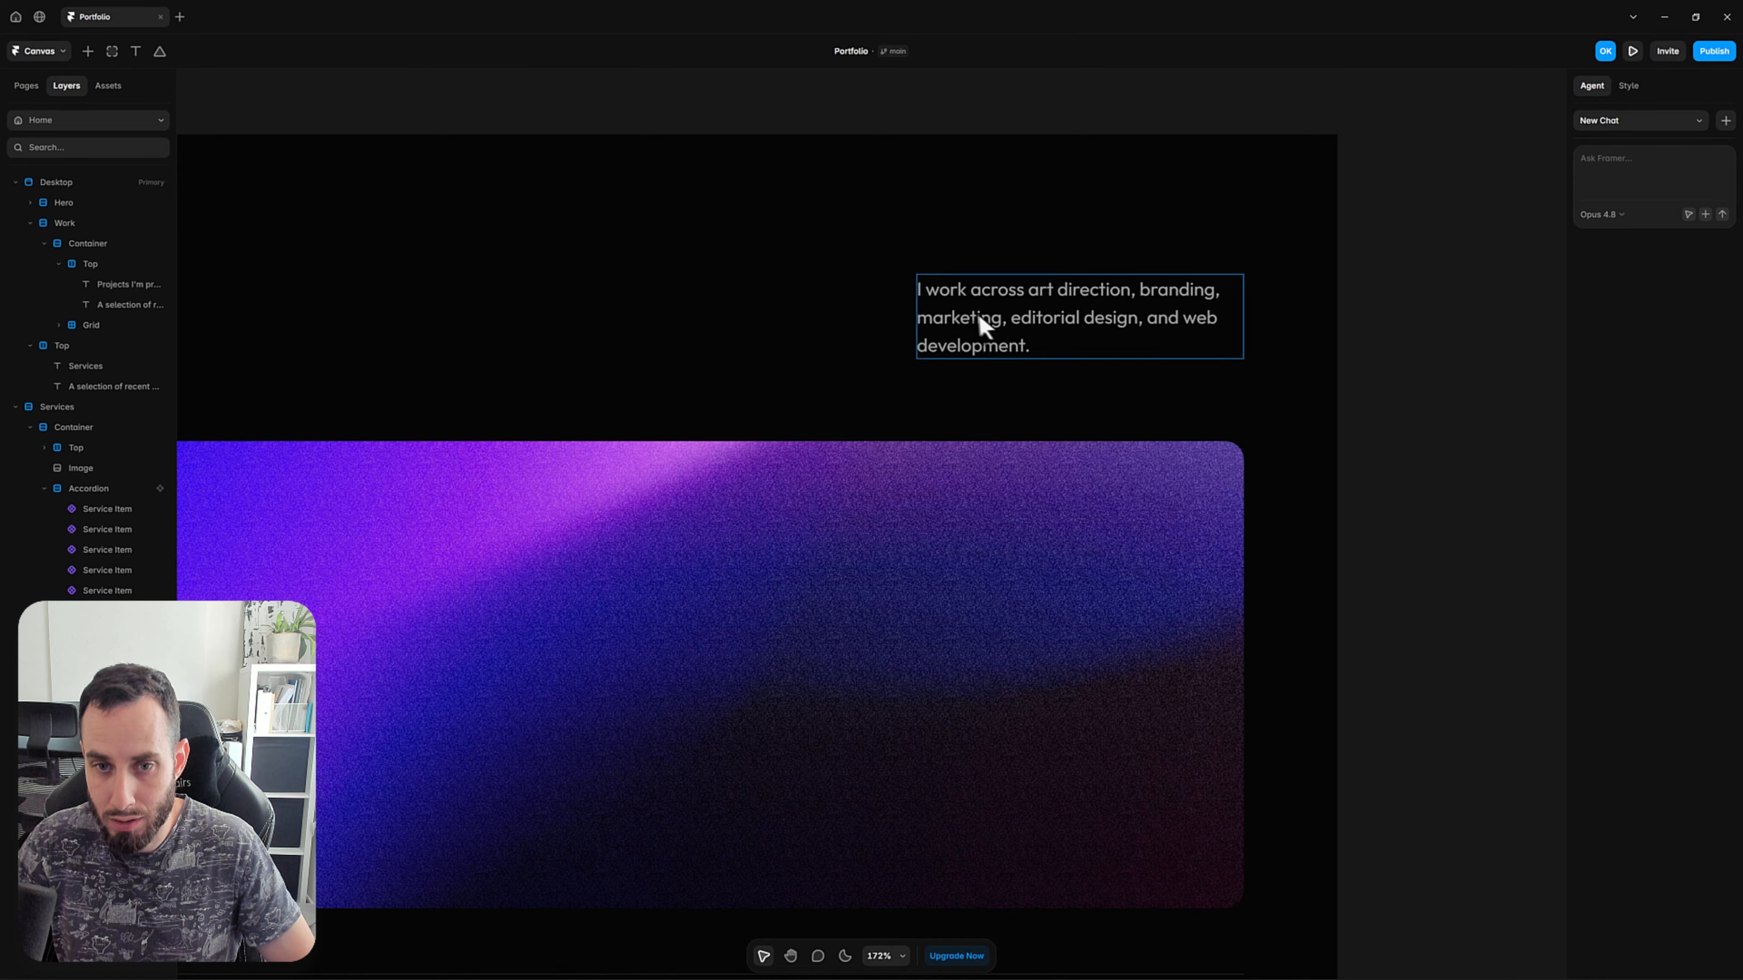
left_click(970, 318)
double_click(969, 318)
key("ctrl+c")
key("Escape")
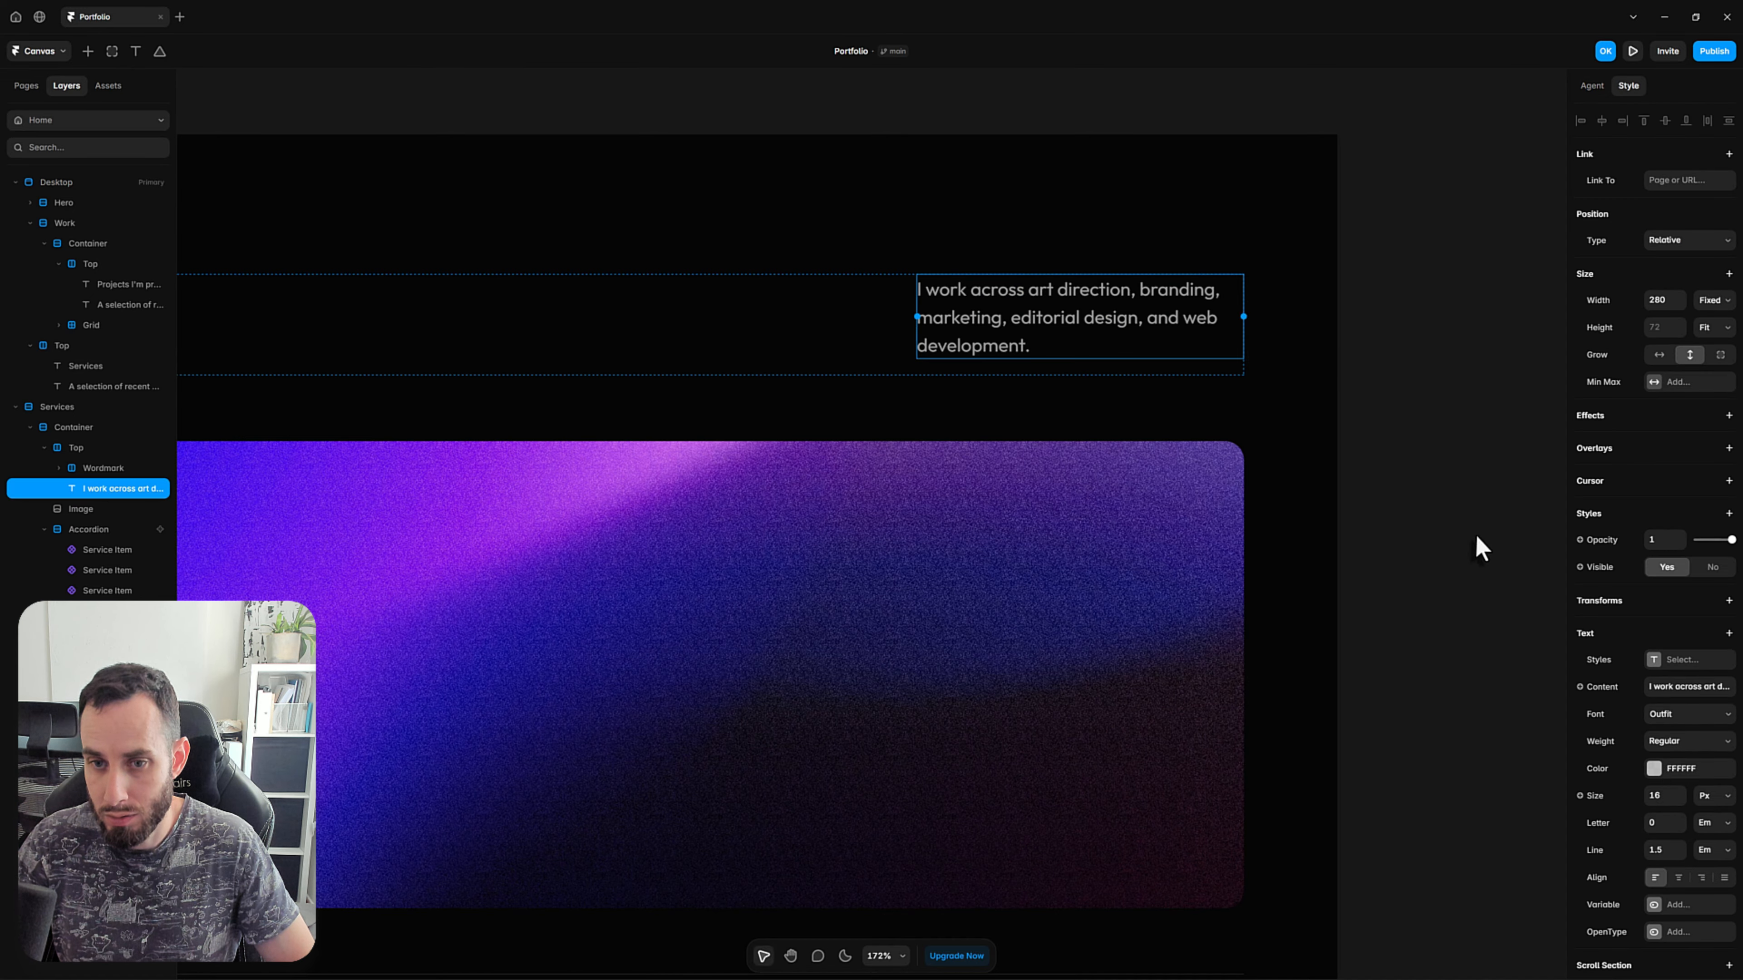
Replace the description beside the Desktop page's Services heading with the copied "I work across art direction, branding, marketing, editorial design, and web development." text.
scroll(1472, 535, "down", 2)
scroll(1458, 536, "down", 3)
left_click_drag(681, 806, 1268, 429)
left_click_drag(1084, 762, 1045, 603)
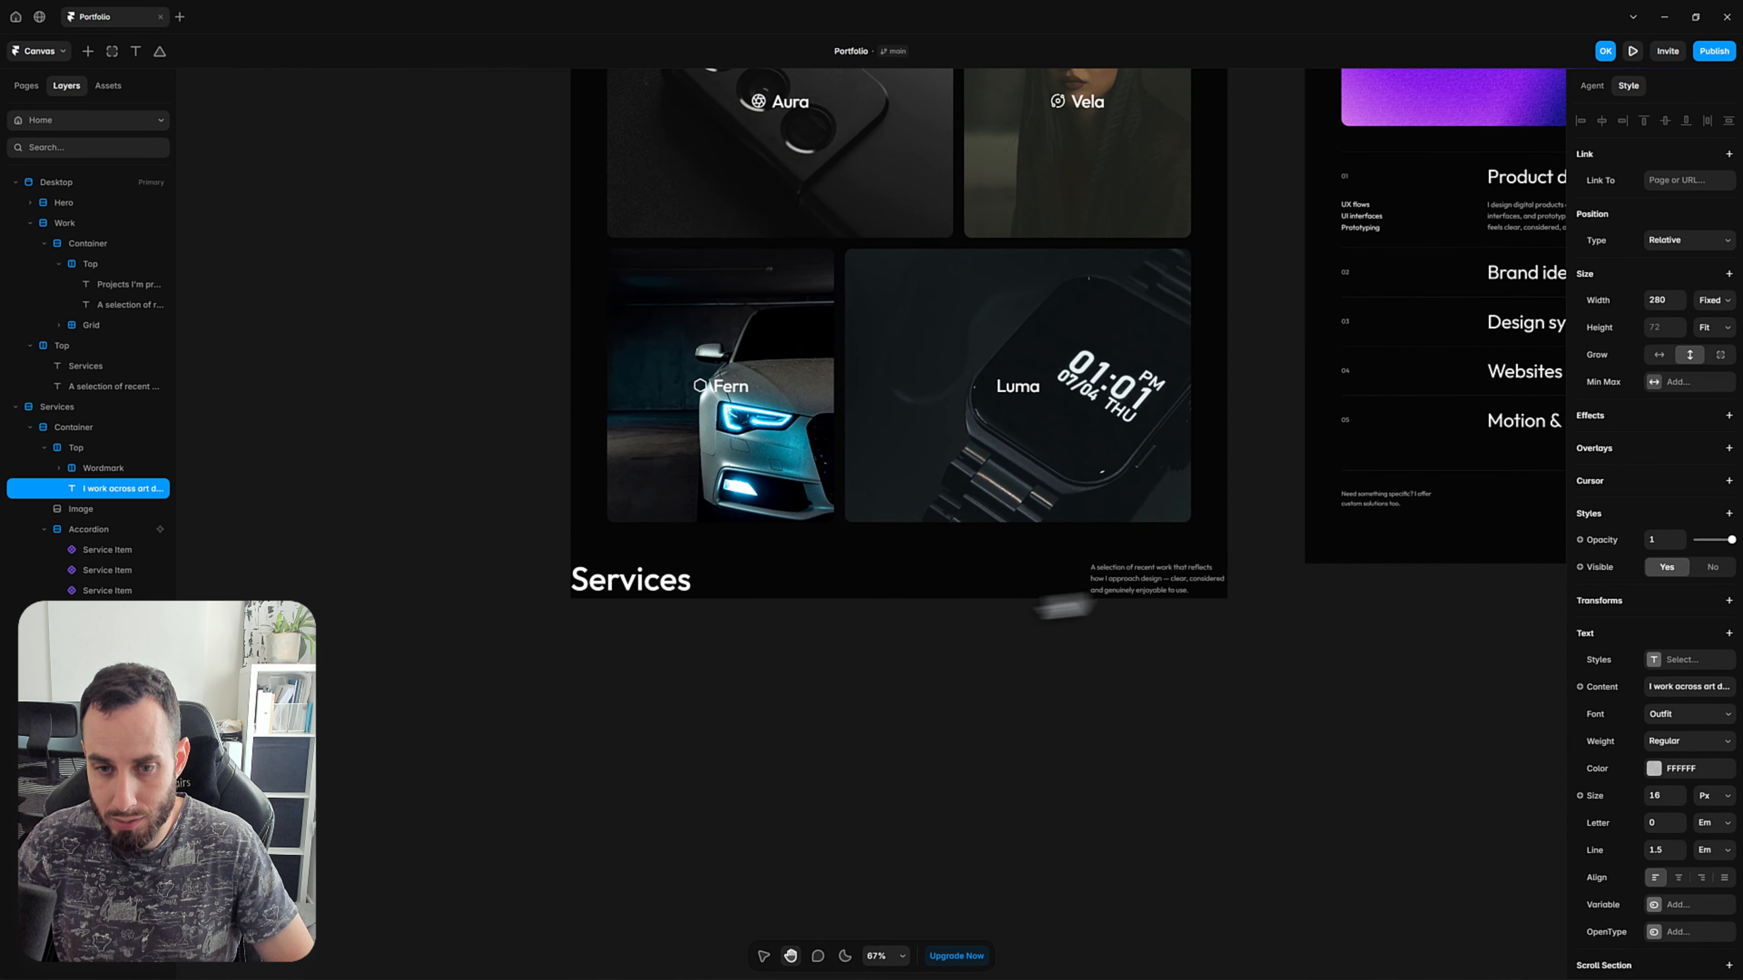
left_click_drag(1181, 632, 1074, 669)
scroll(1018, 617, "up", 2)
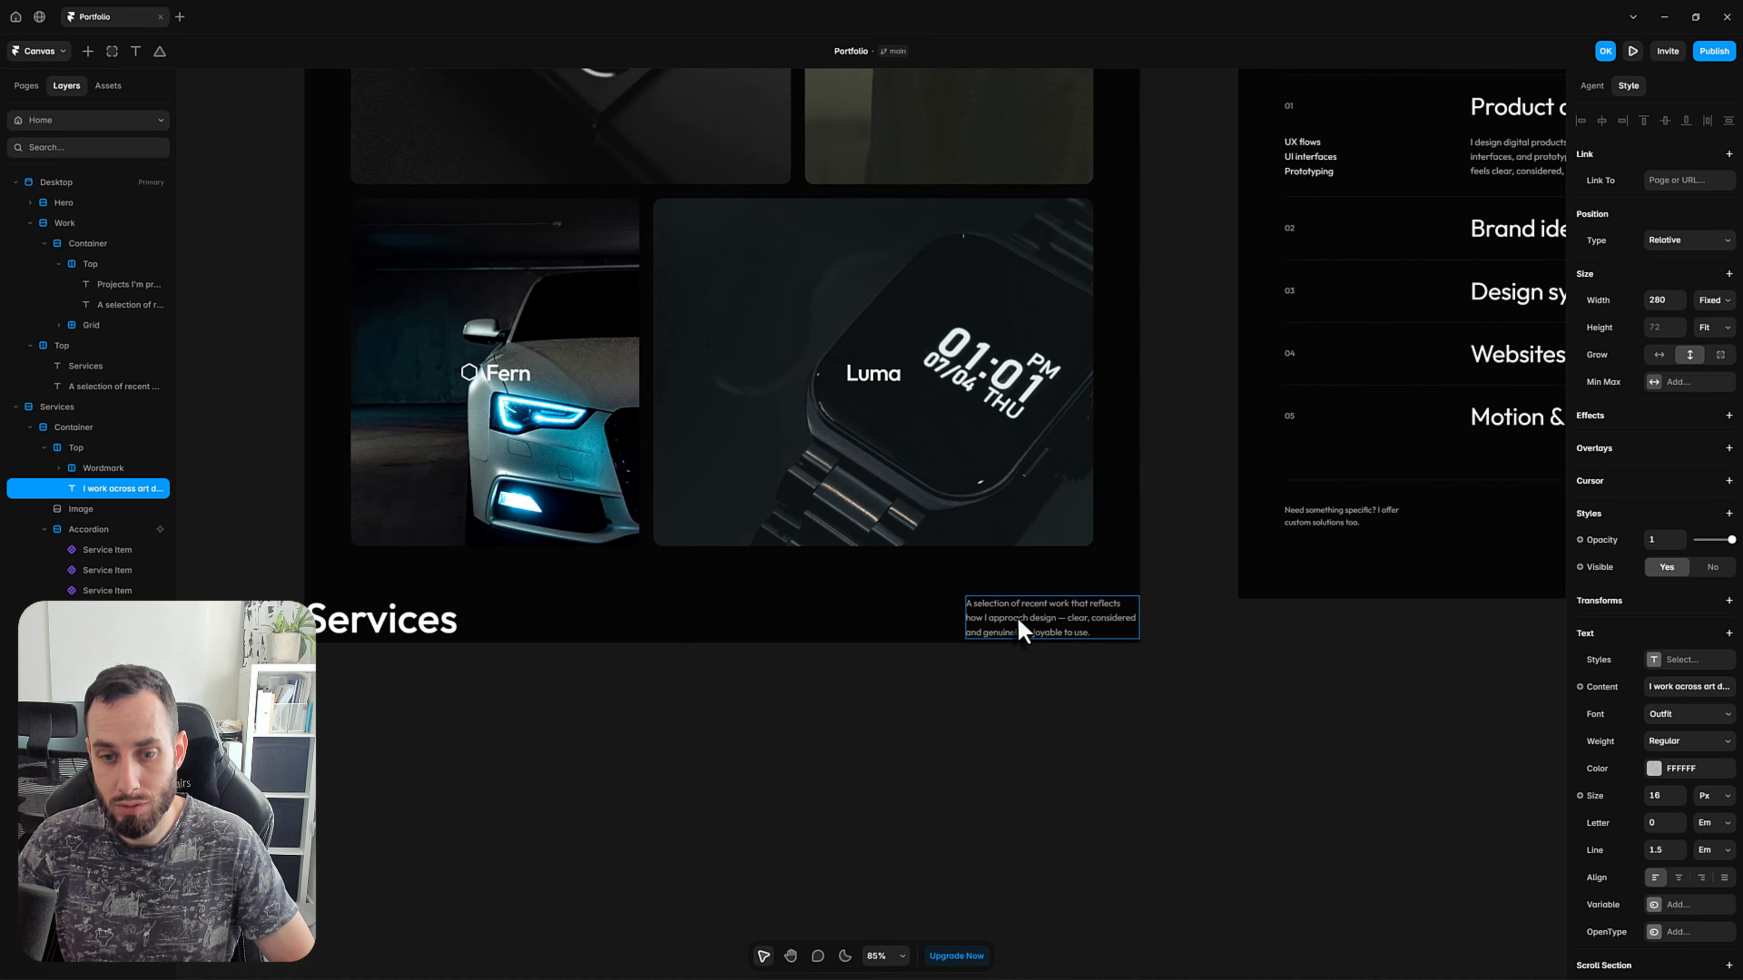
double_click(1017, 617)
key("ctrl+a")
key("ctrl+v")
left_click(985, 733)
left_click(982, 731)
Draw a frame about 1386 by 722 inside the Desktop page, directly below the Services heading row.
scroll(969, 720, "down", 4)
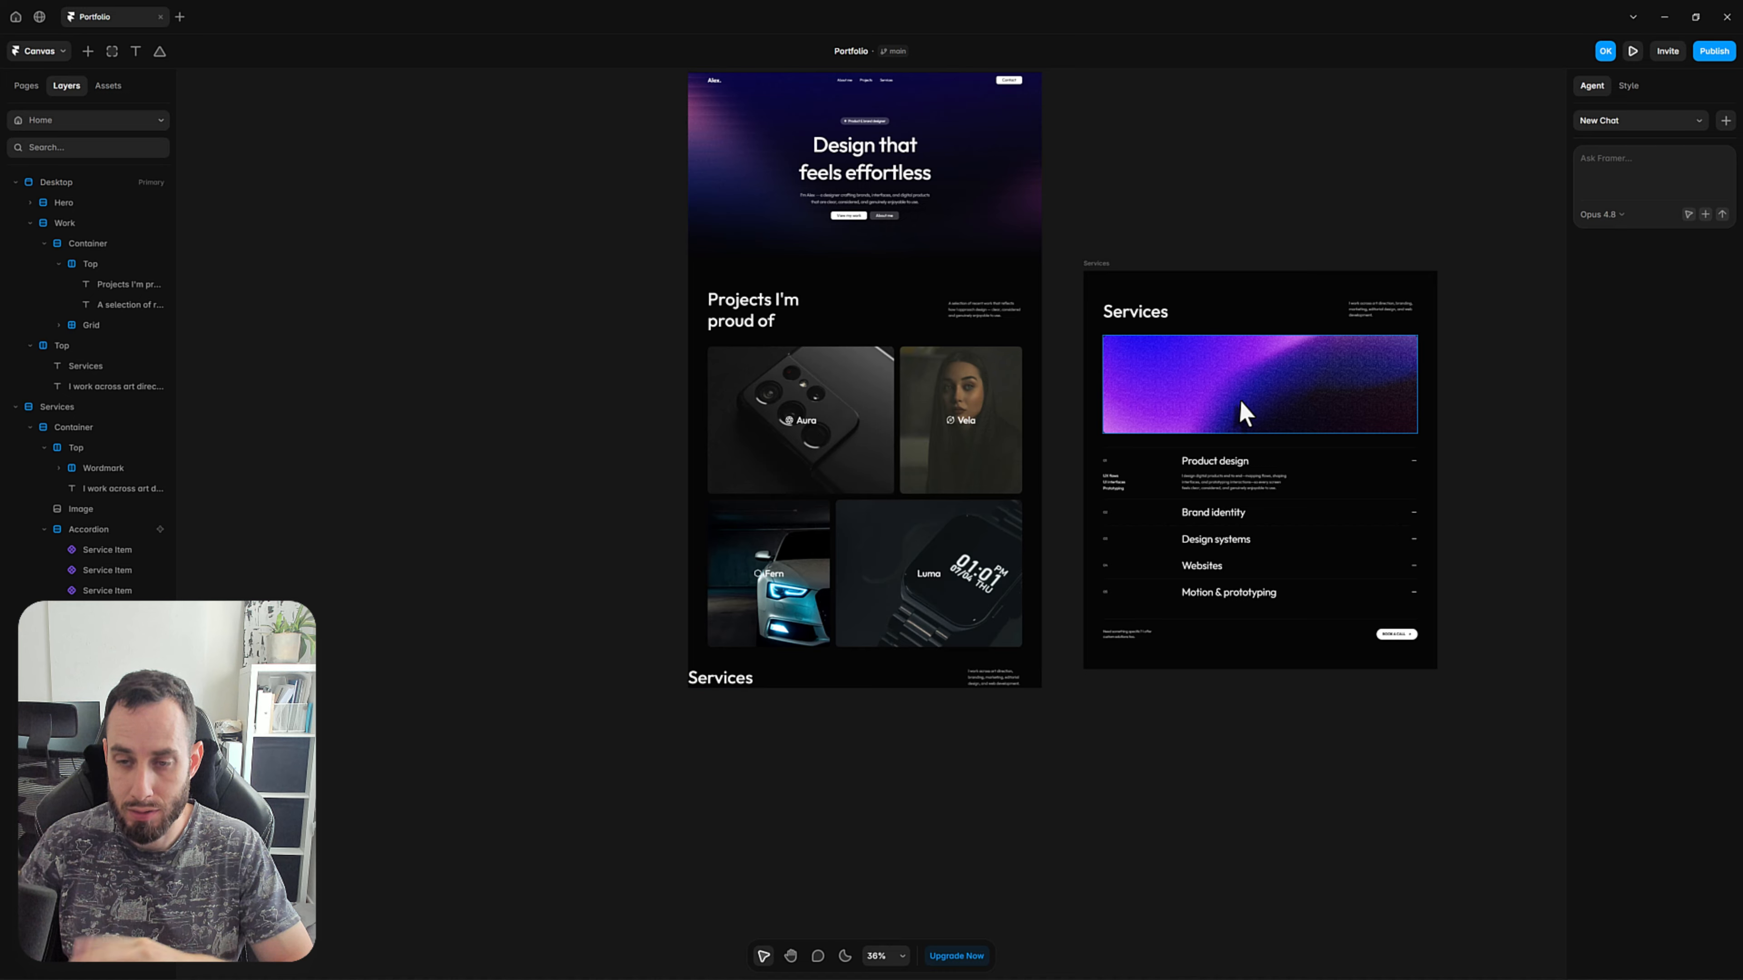
left_click(1246, 414)
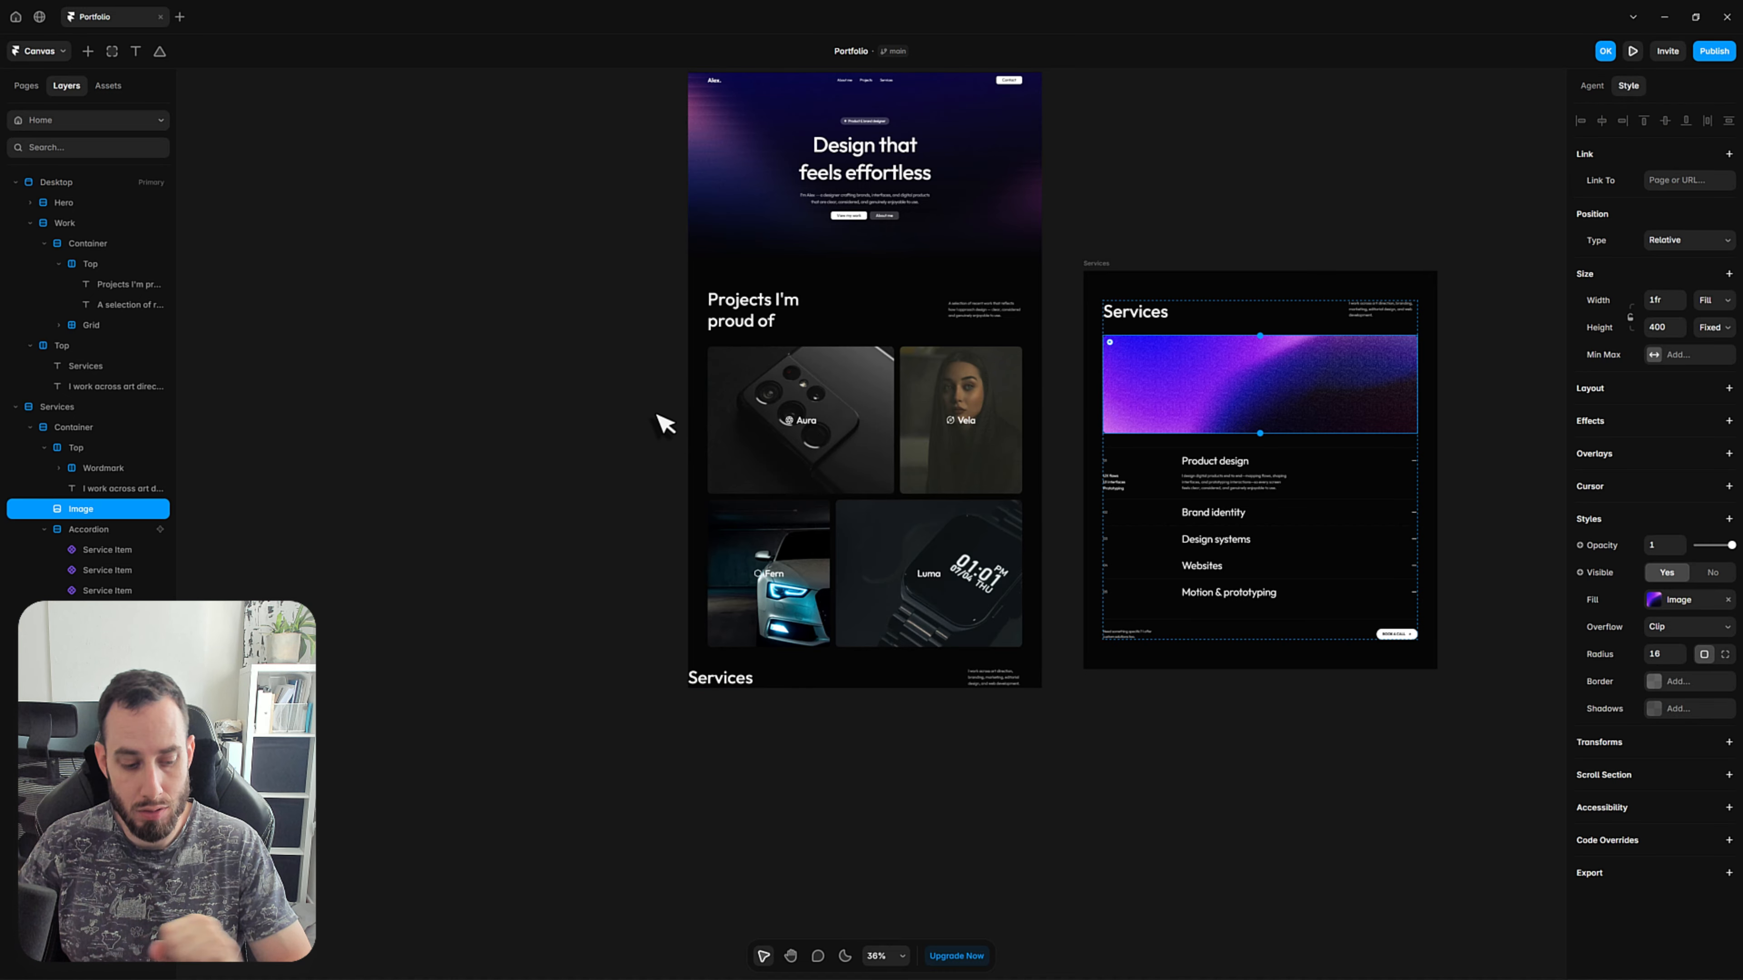
key("f")
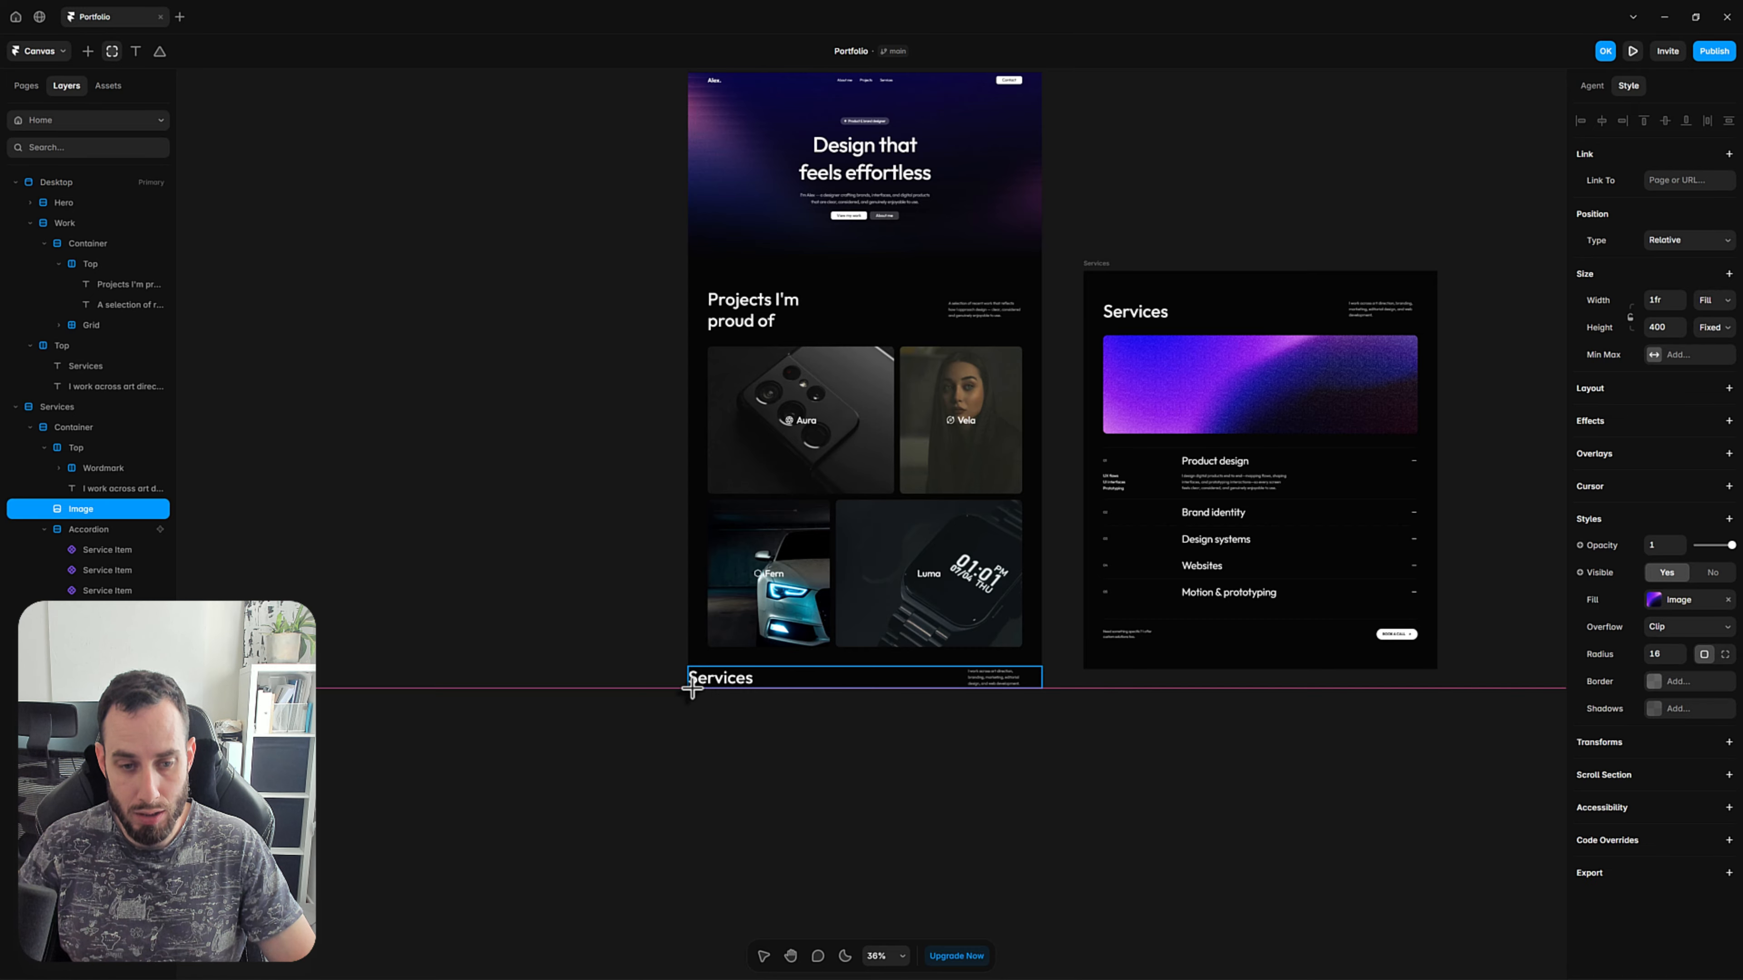
mouse_move(692, 688)
left_mouse_down()
mouse_move(940, 852)
mouse_move(1032, 865)
left_mouse_up()
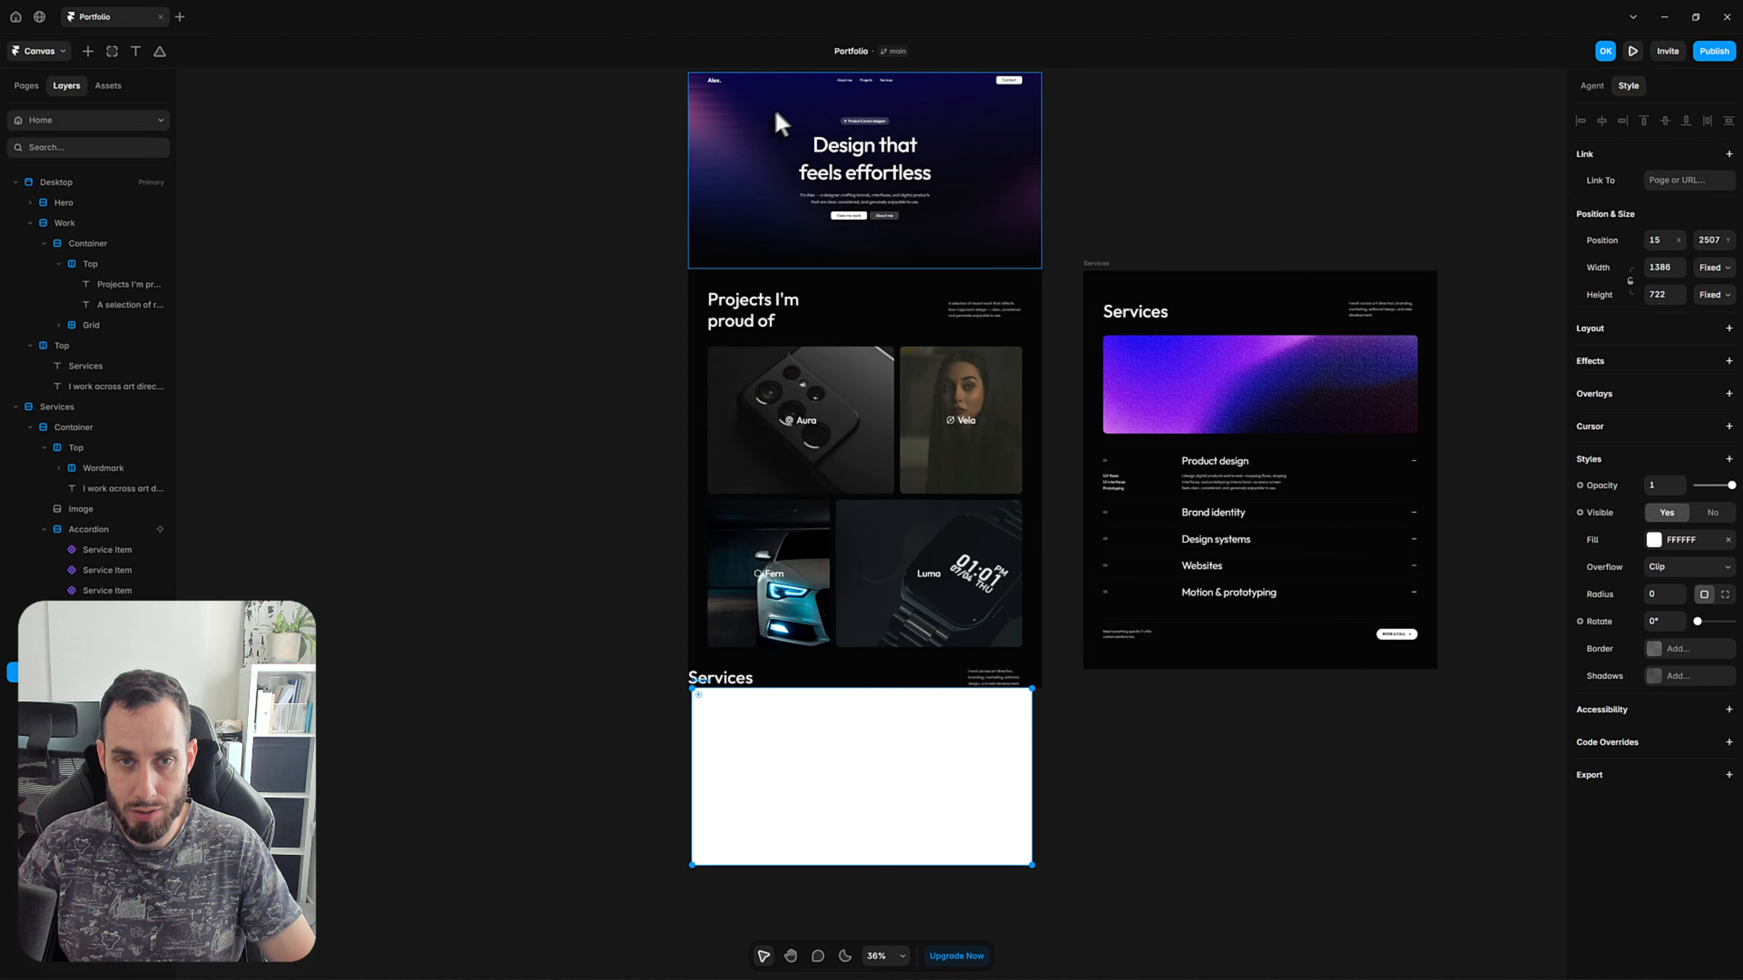
key("ctrl+z")
scroll(782, 126, "up", 2)
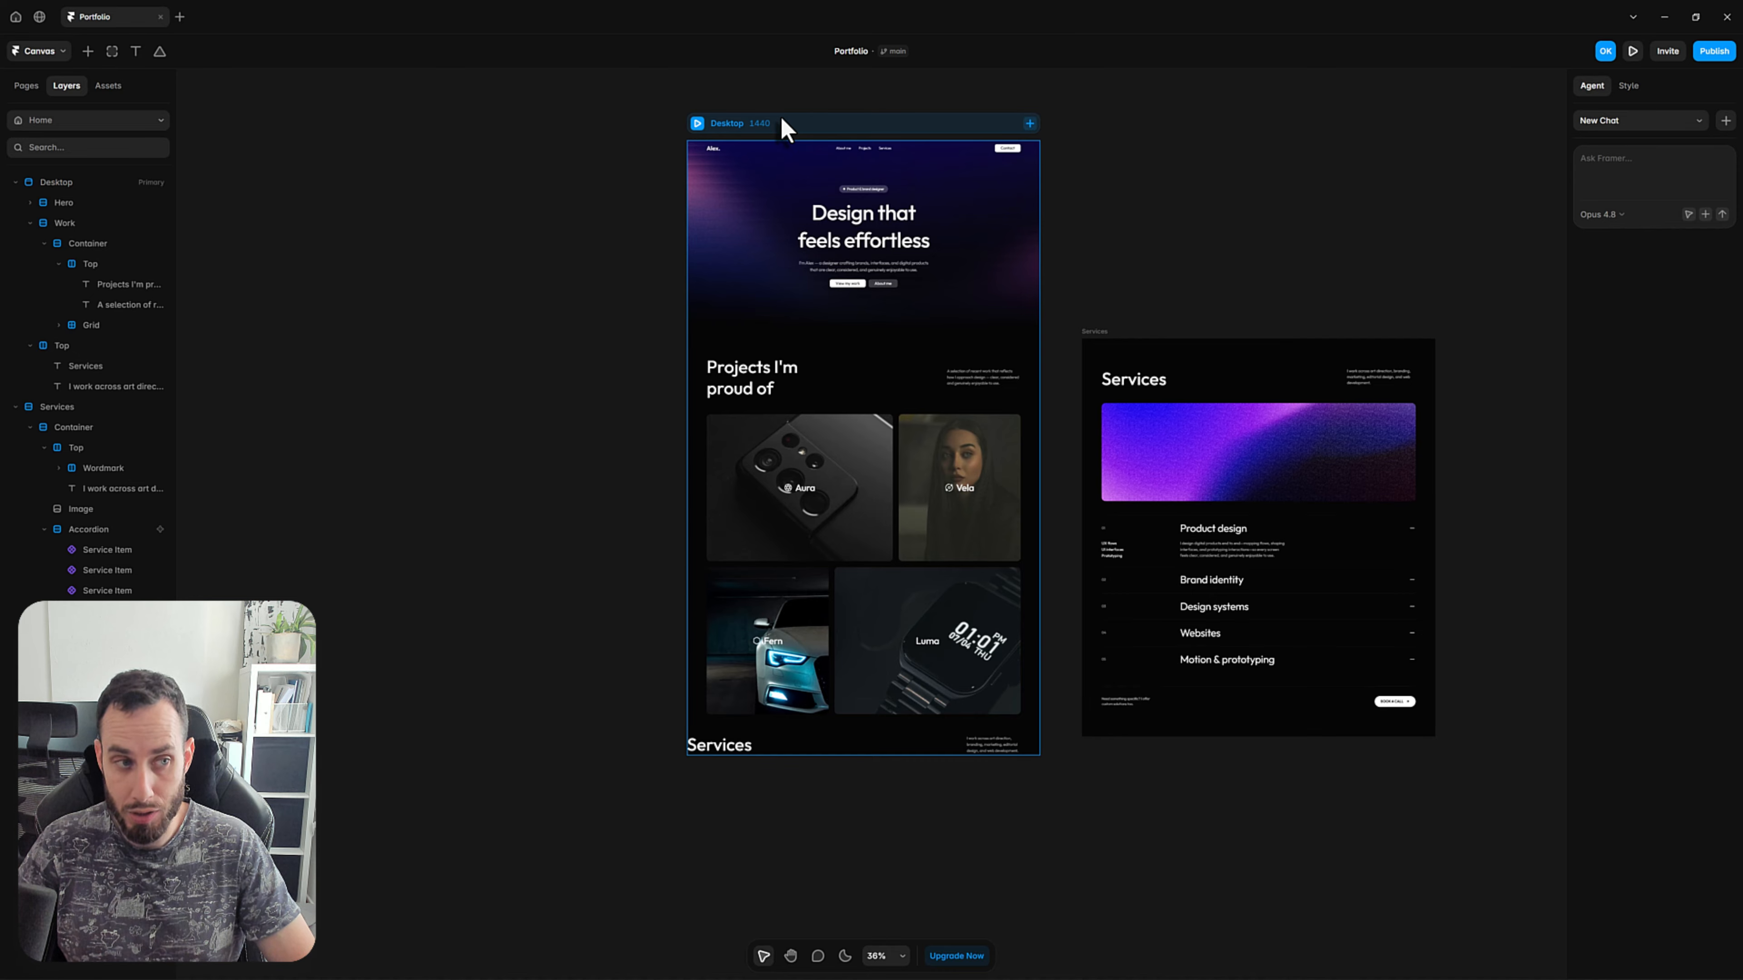
left_click(30, 224)
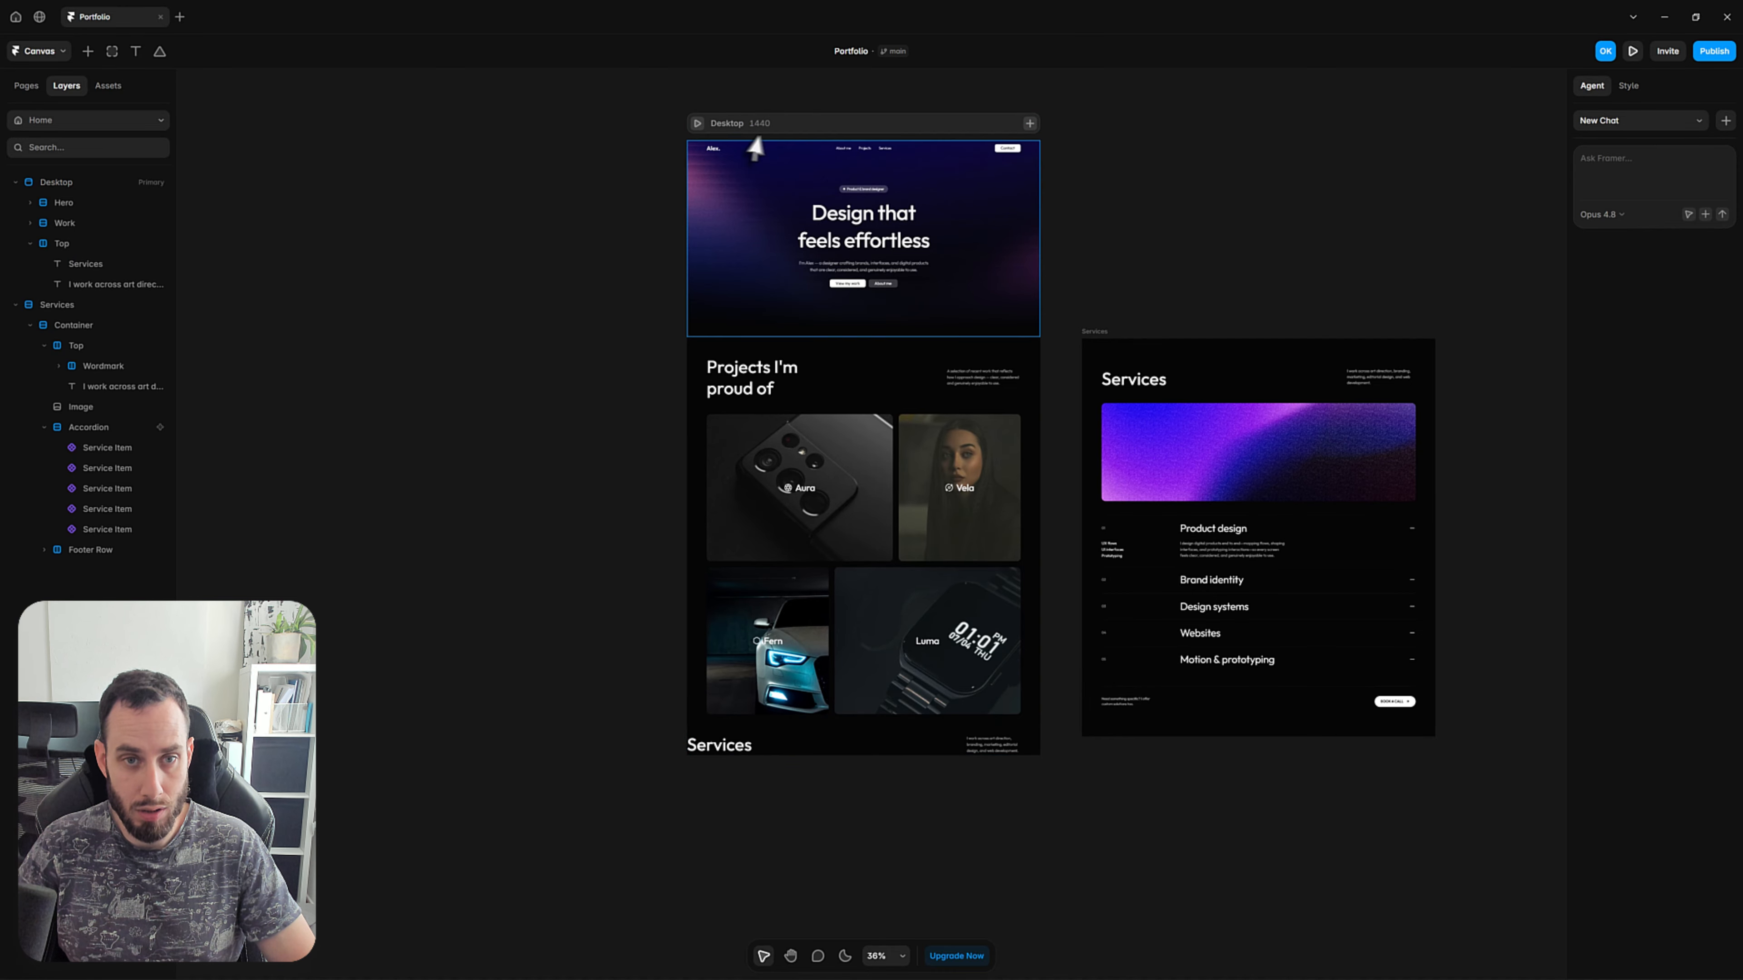
left_click(807, 129)
key("ctrl+shift+z")
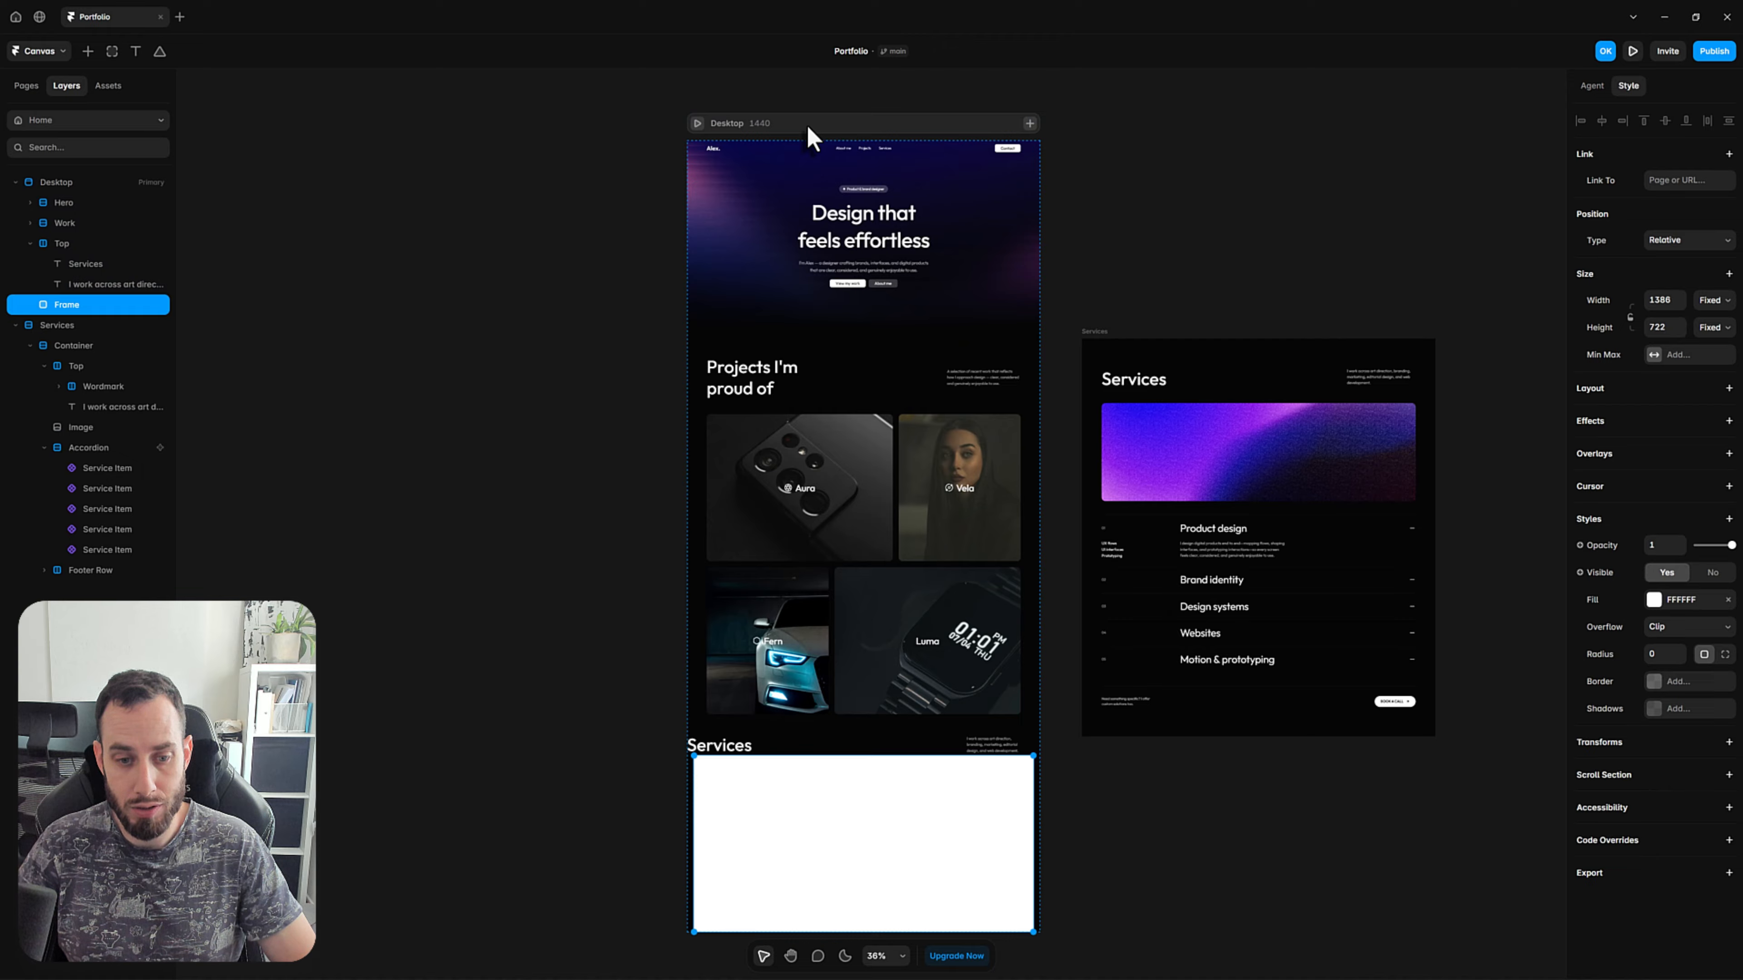
Collapse the duplicated Top row's layers and rename the new frame below it as Image.
left_click(30, 244)
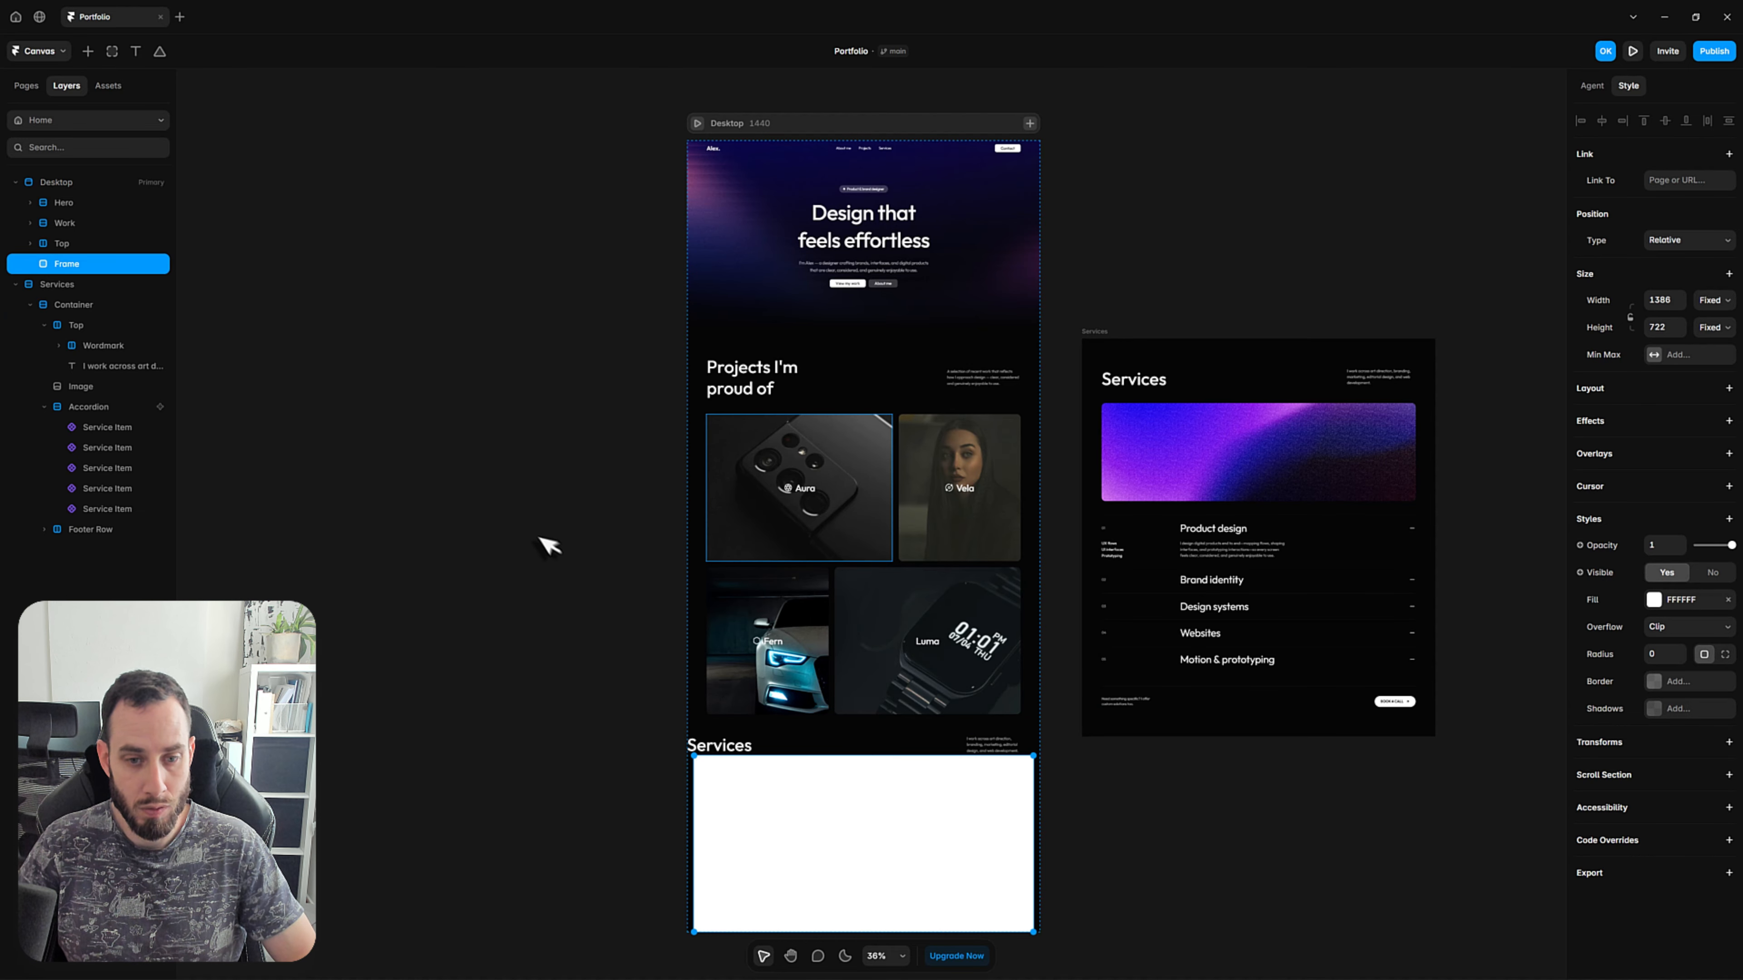
scroll(545, 545, "down", 2)
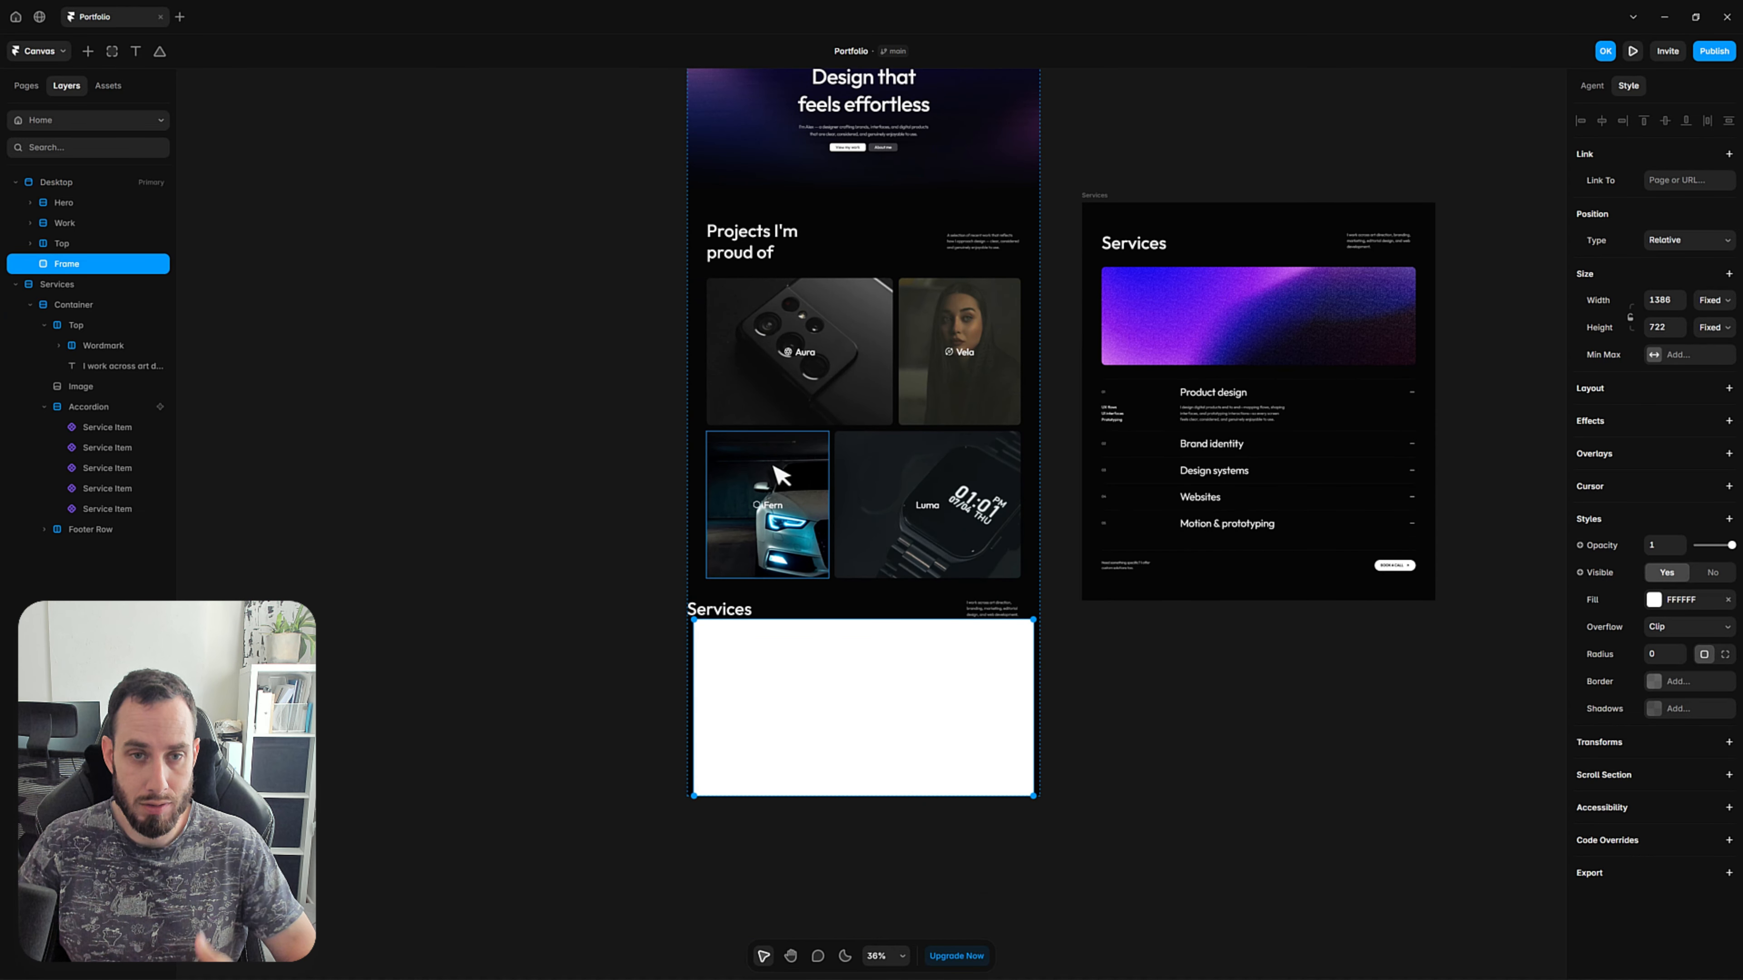
scroll(768, 454, "up", 1)
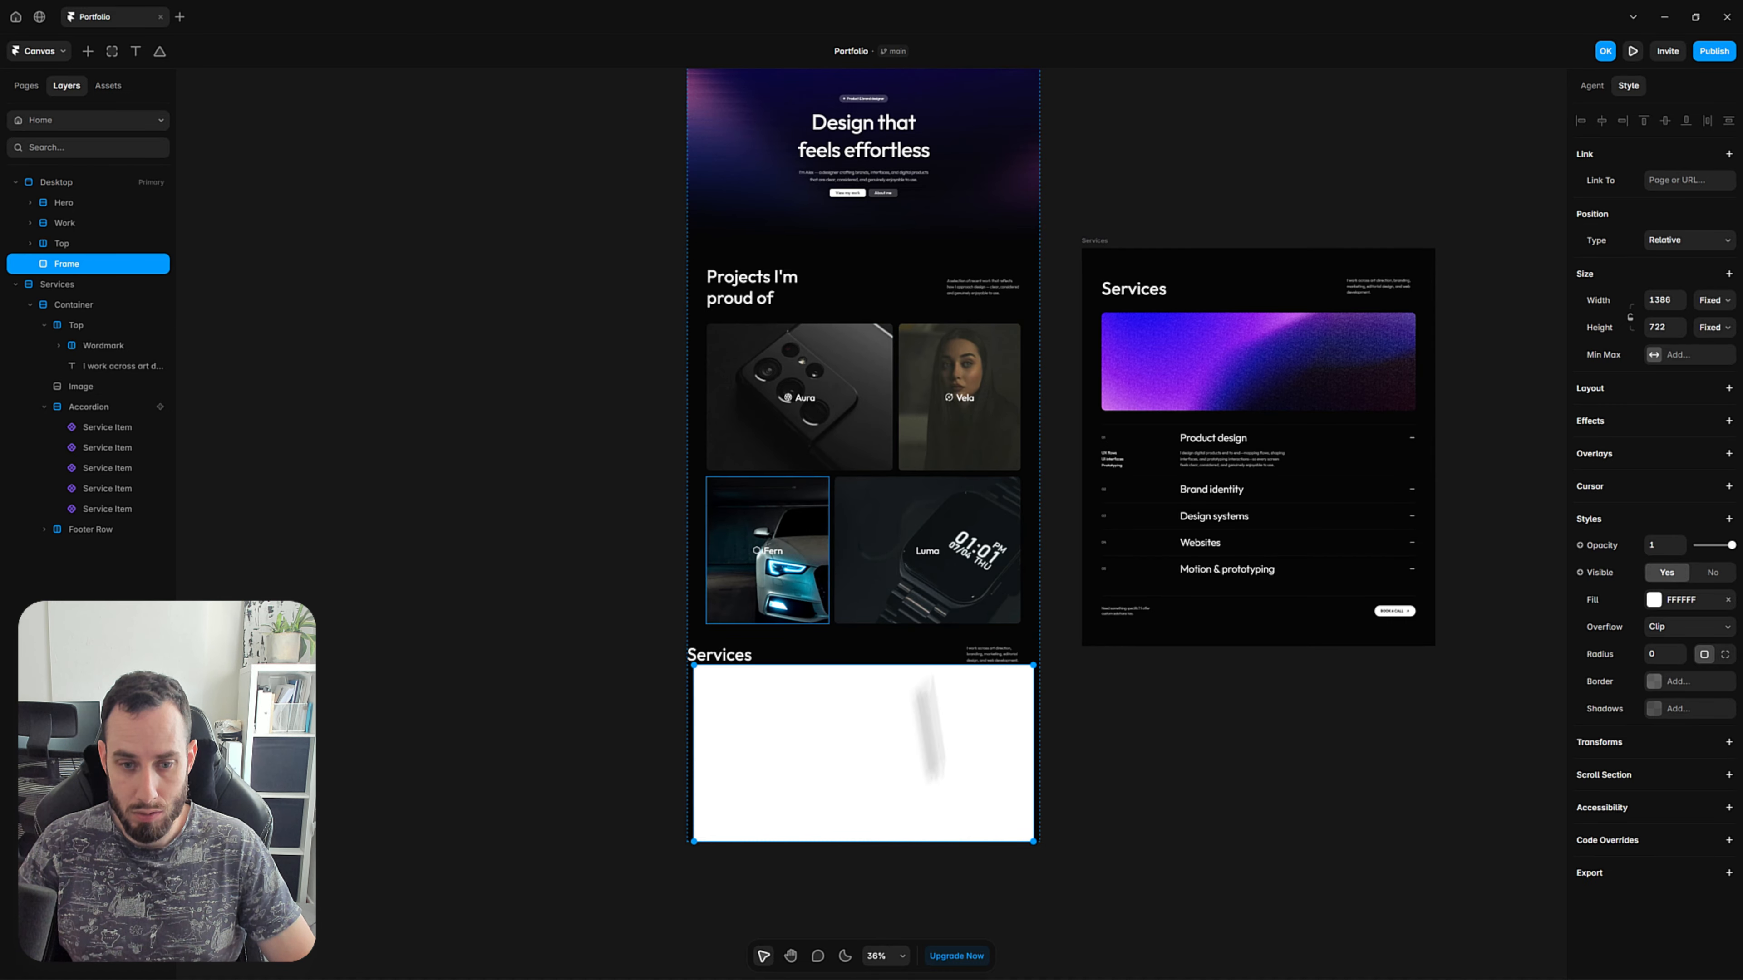
double_click(85, 266)
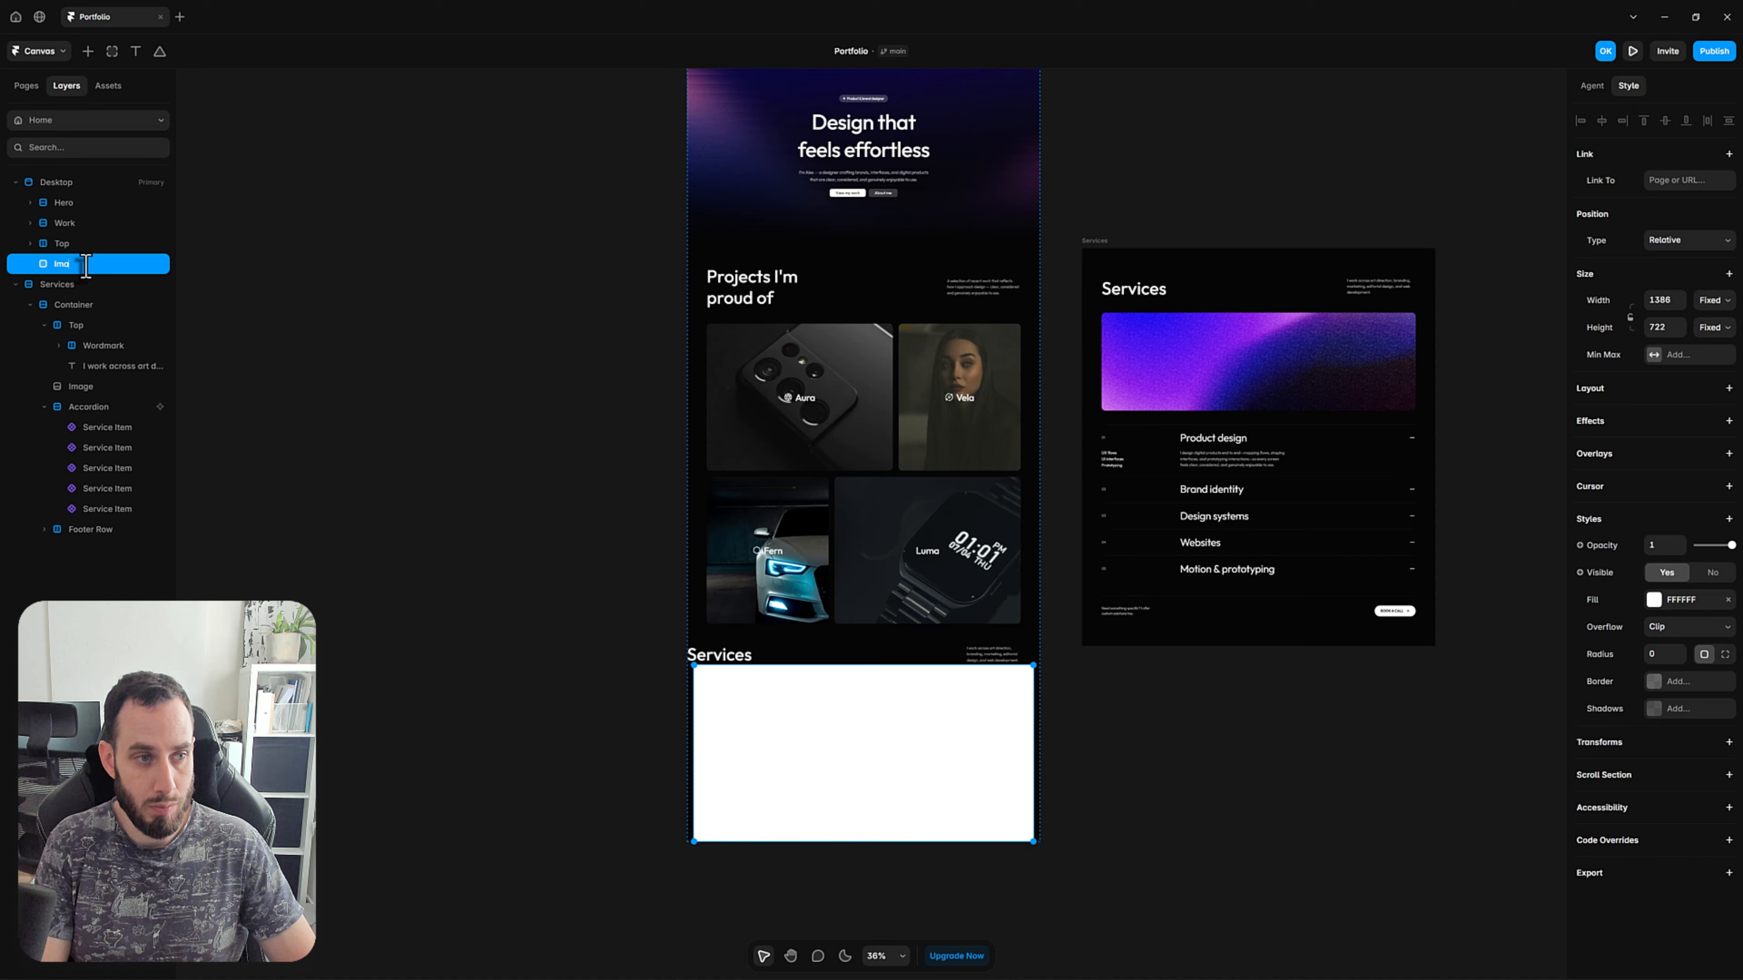
key("Return")
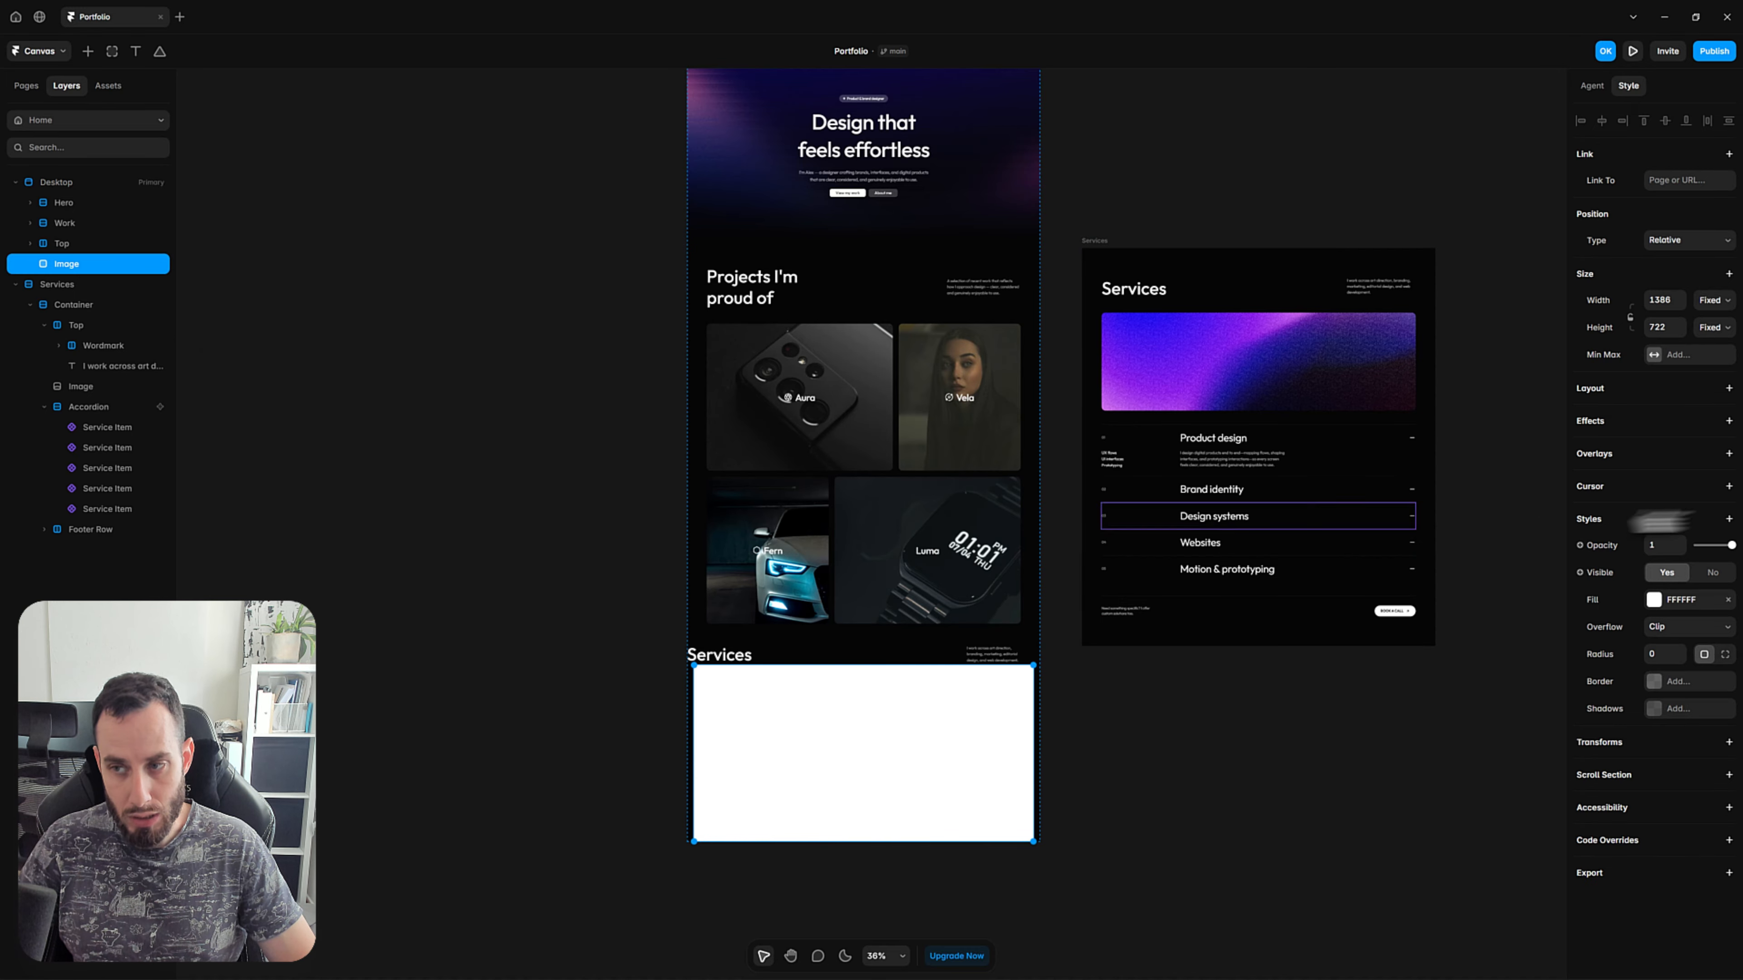
Set the Image frame's width to Fill and its height to 400.
left_click(1710, 308)
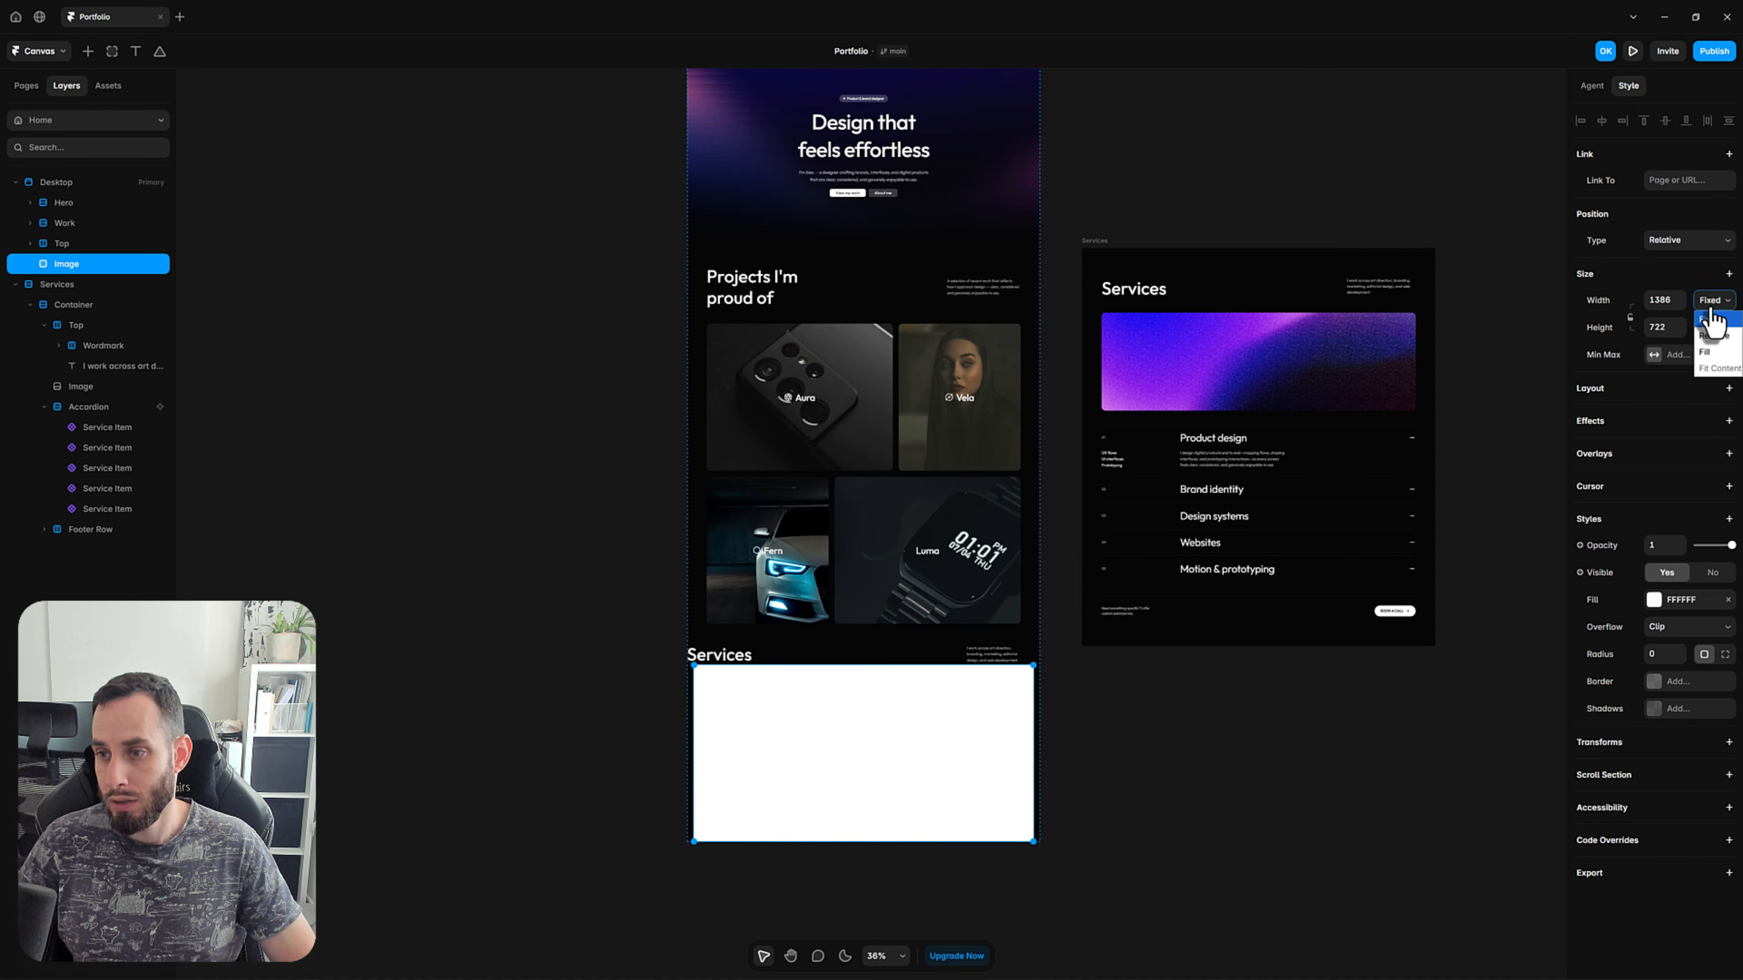
left_click(1713, 354)
left_click(1673, 331)
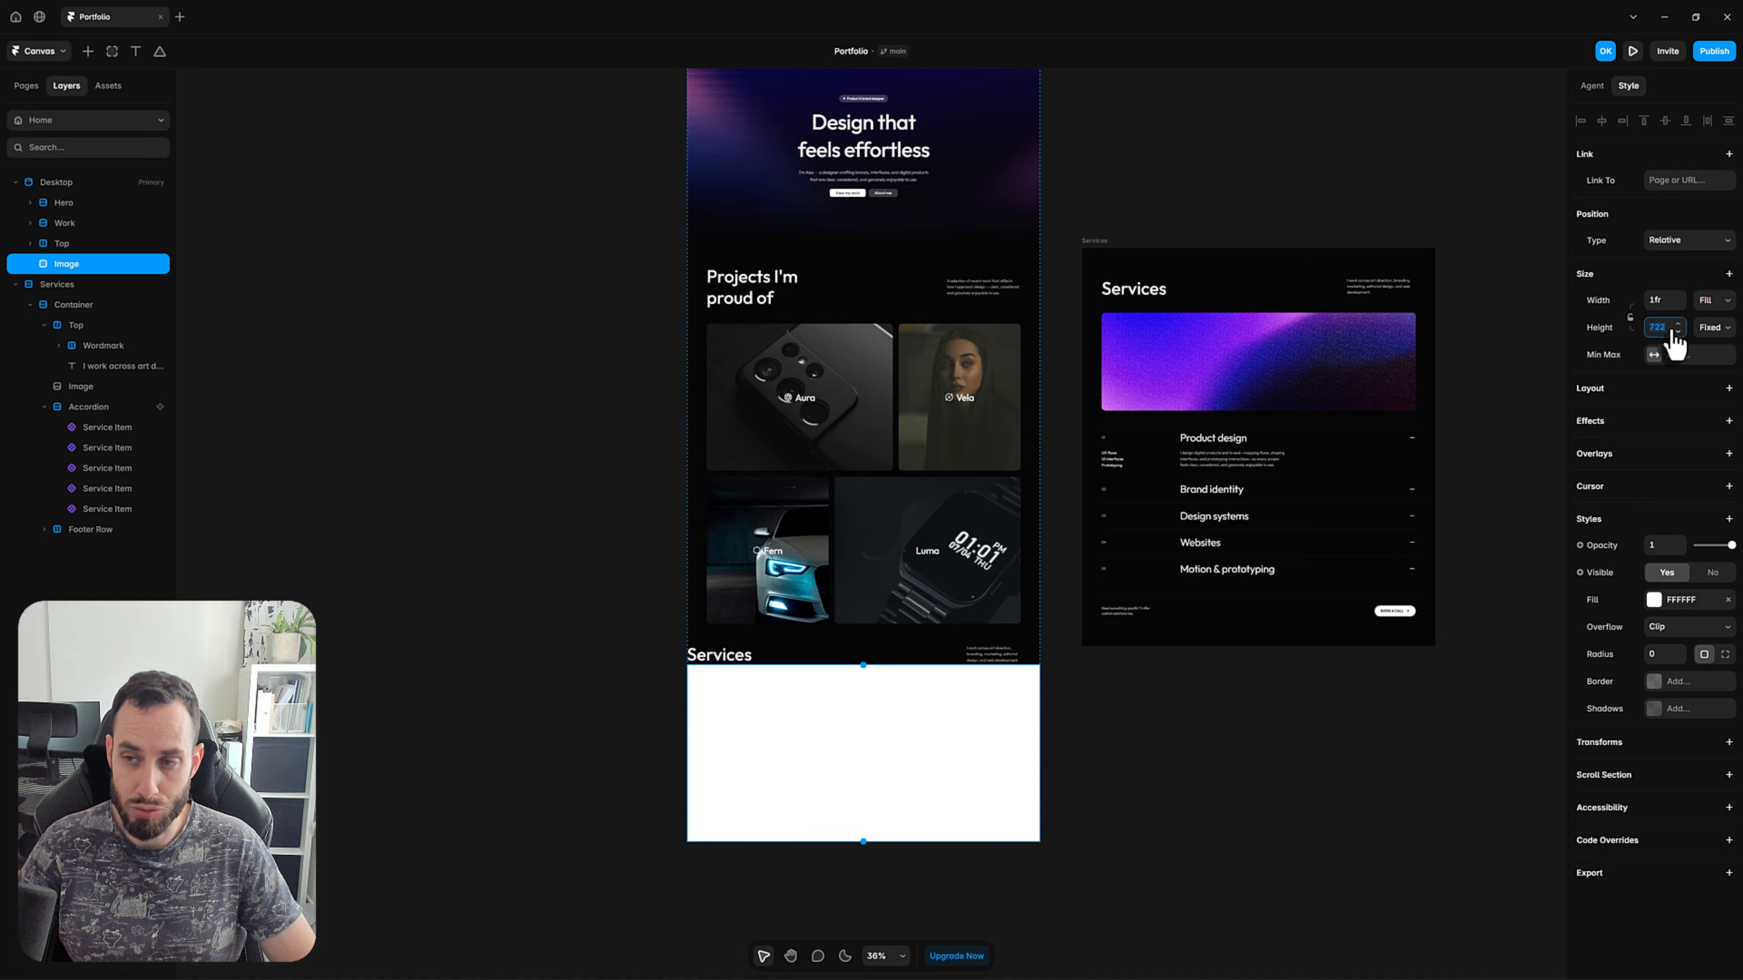
type("400")
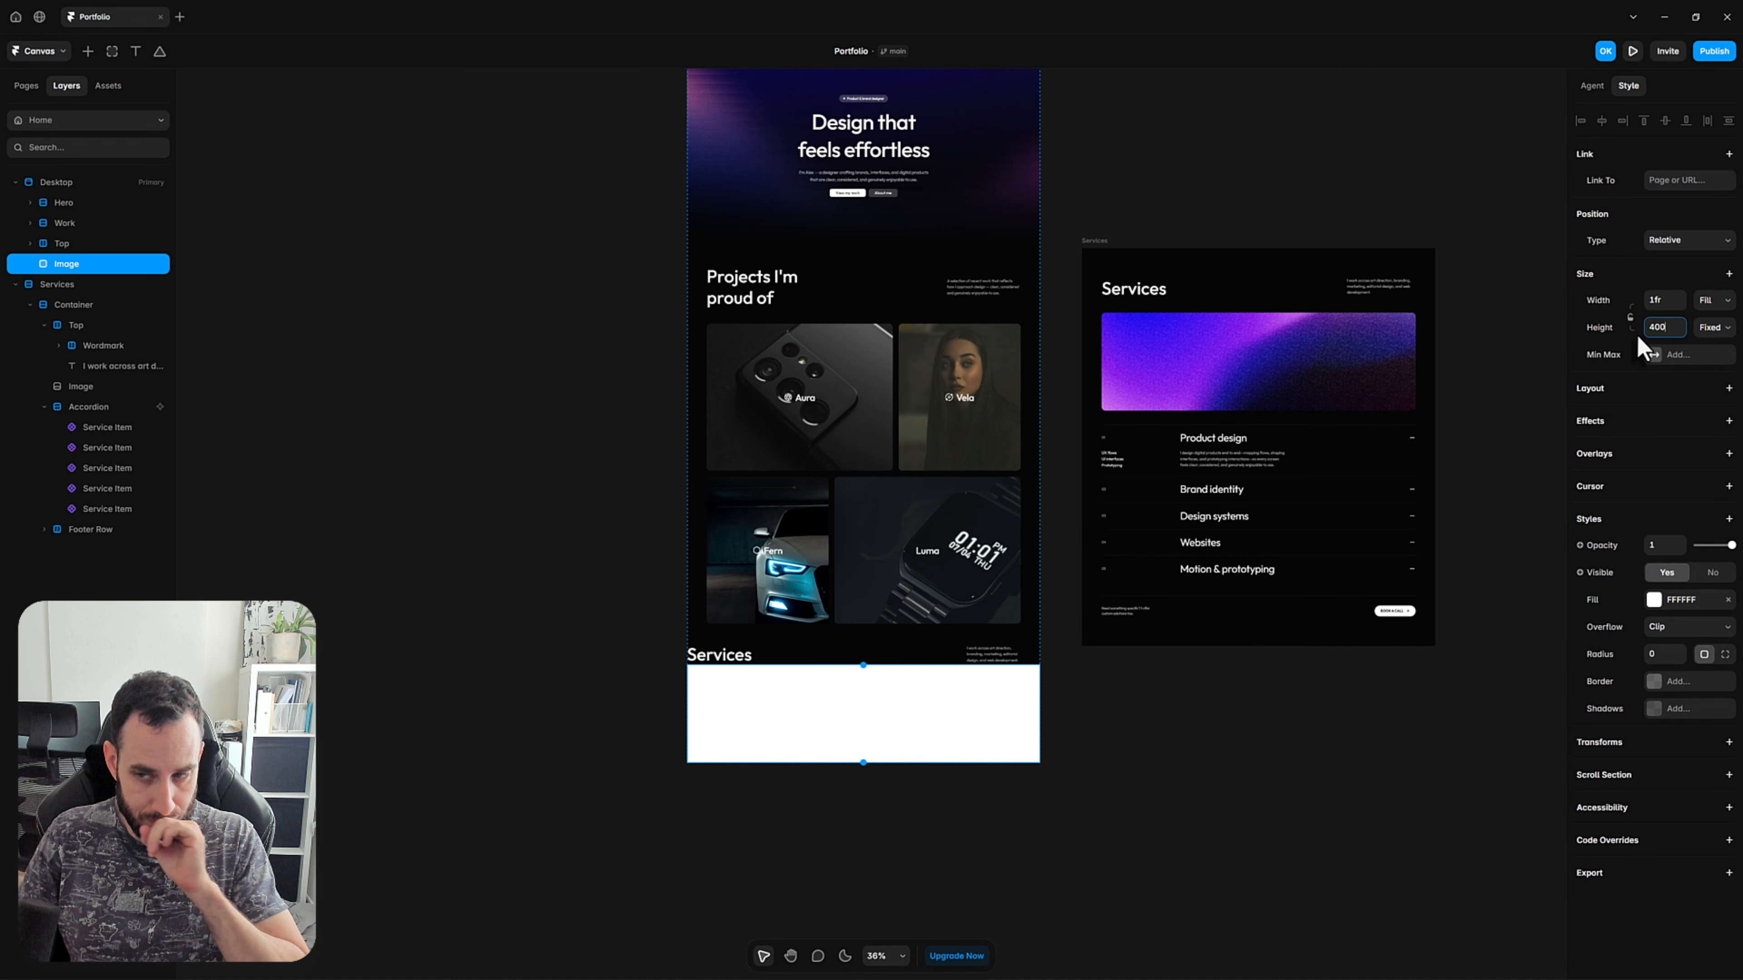
Fill the Image frame with a purple and blue gradient picture from the Unsplash plugin, searching for "liquid".
left_click(1653, 601)
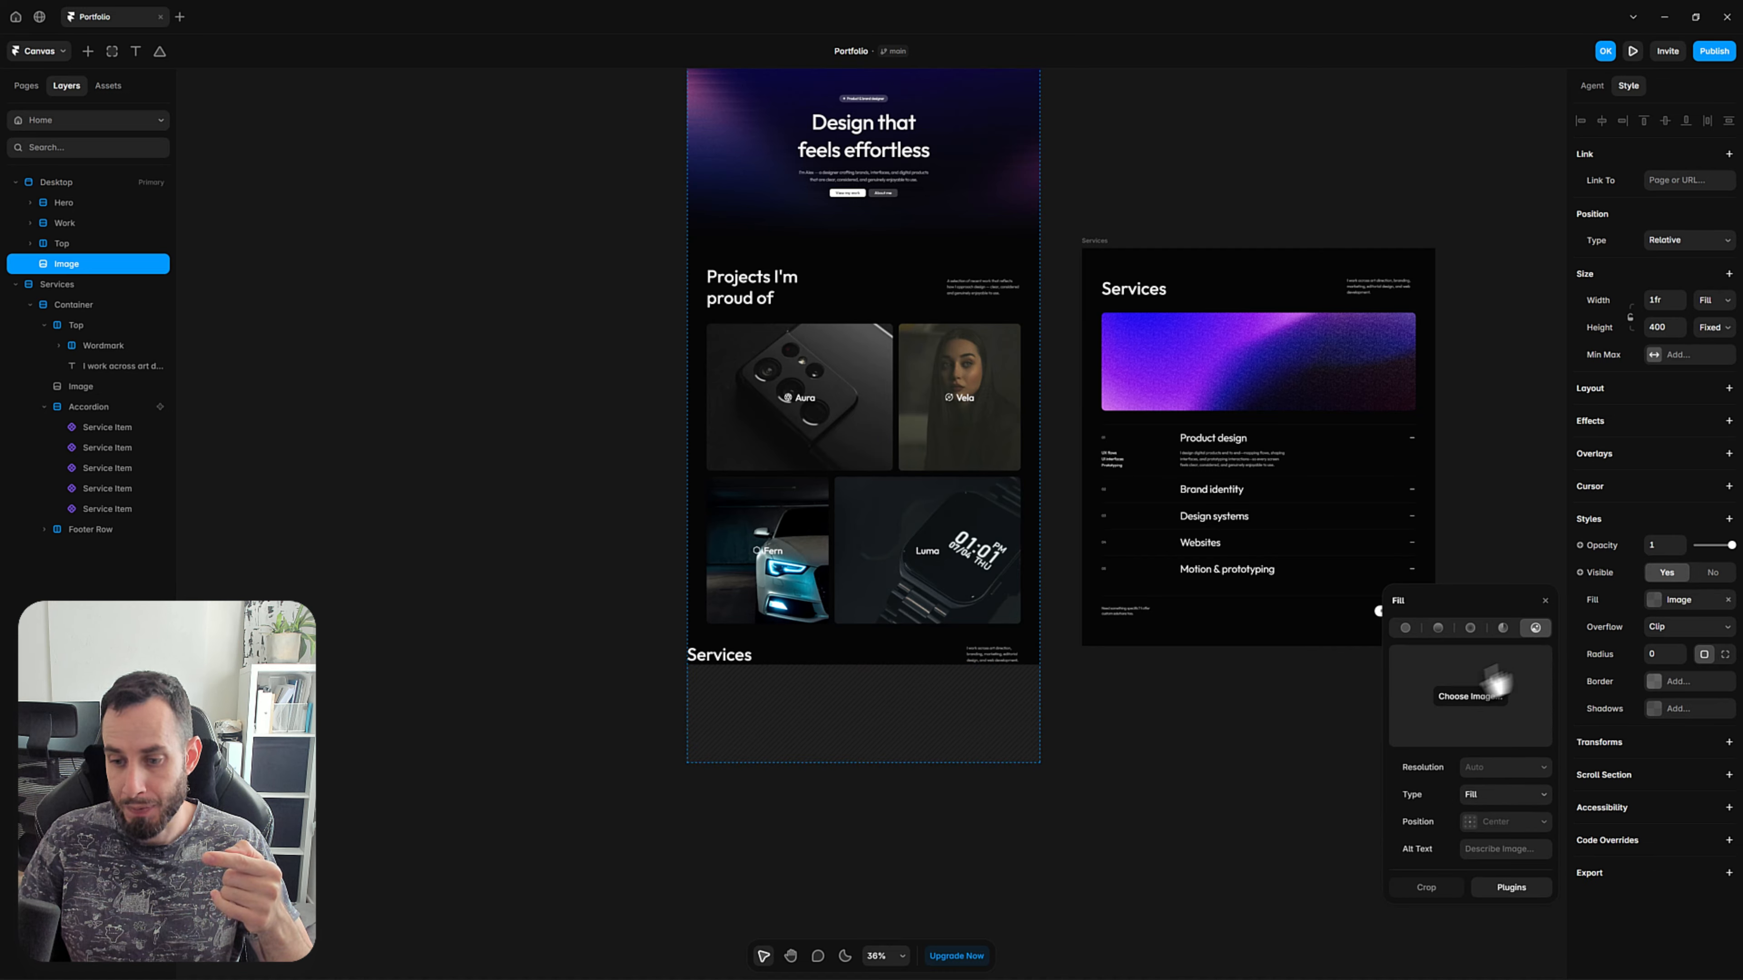
left_click(1513, 888)
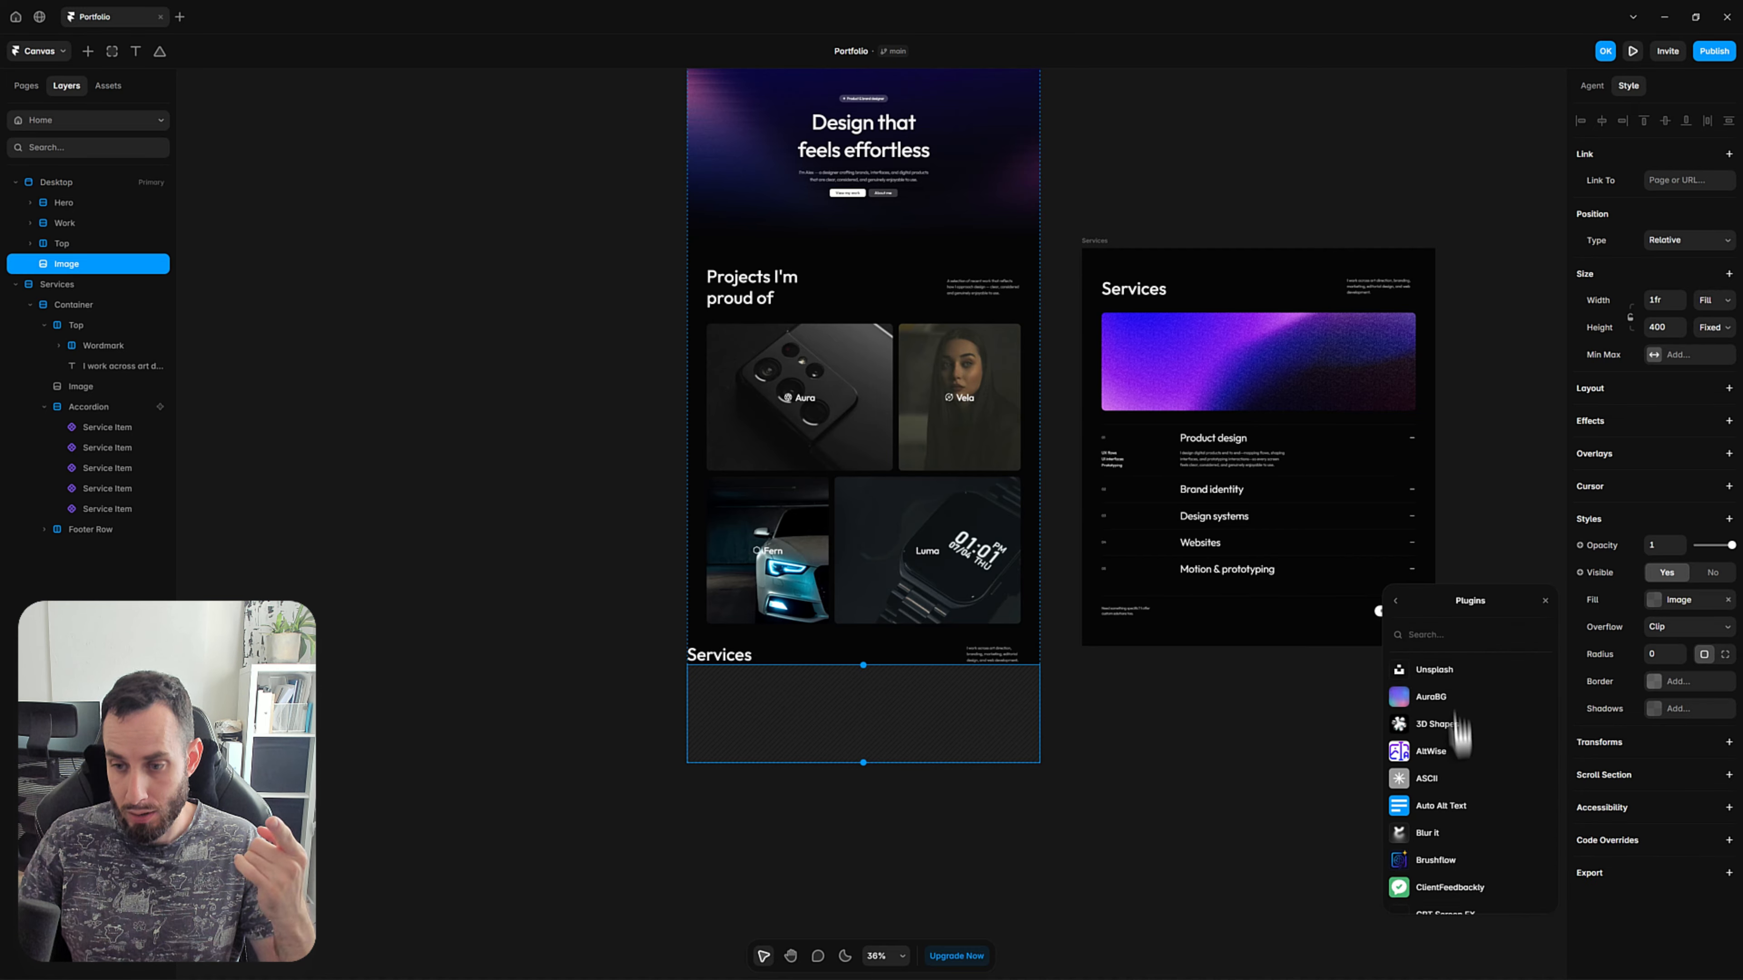
left_click(1440, 670)
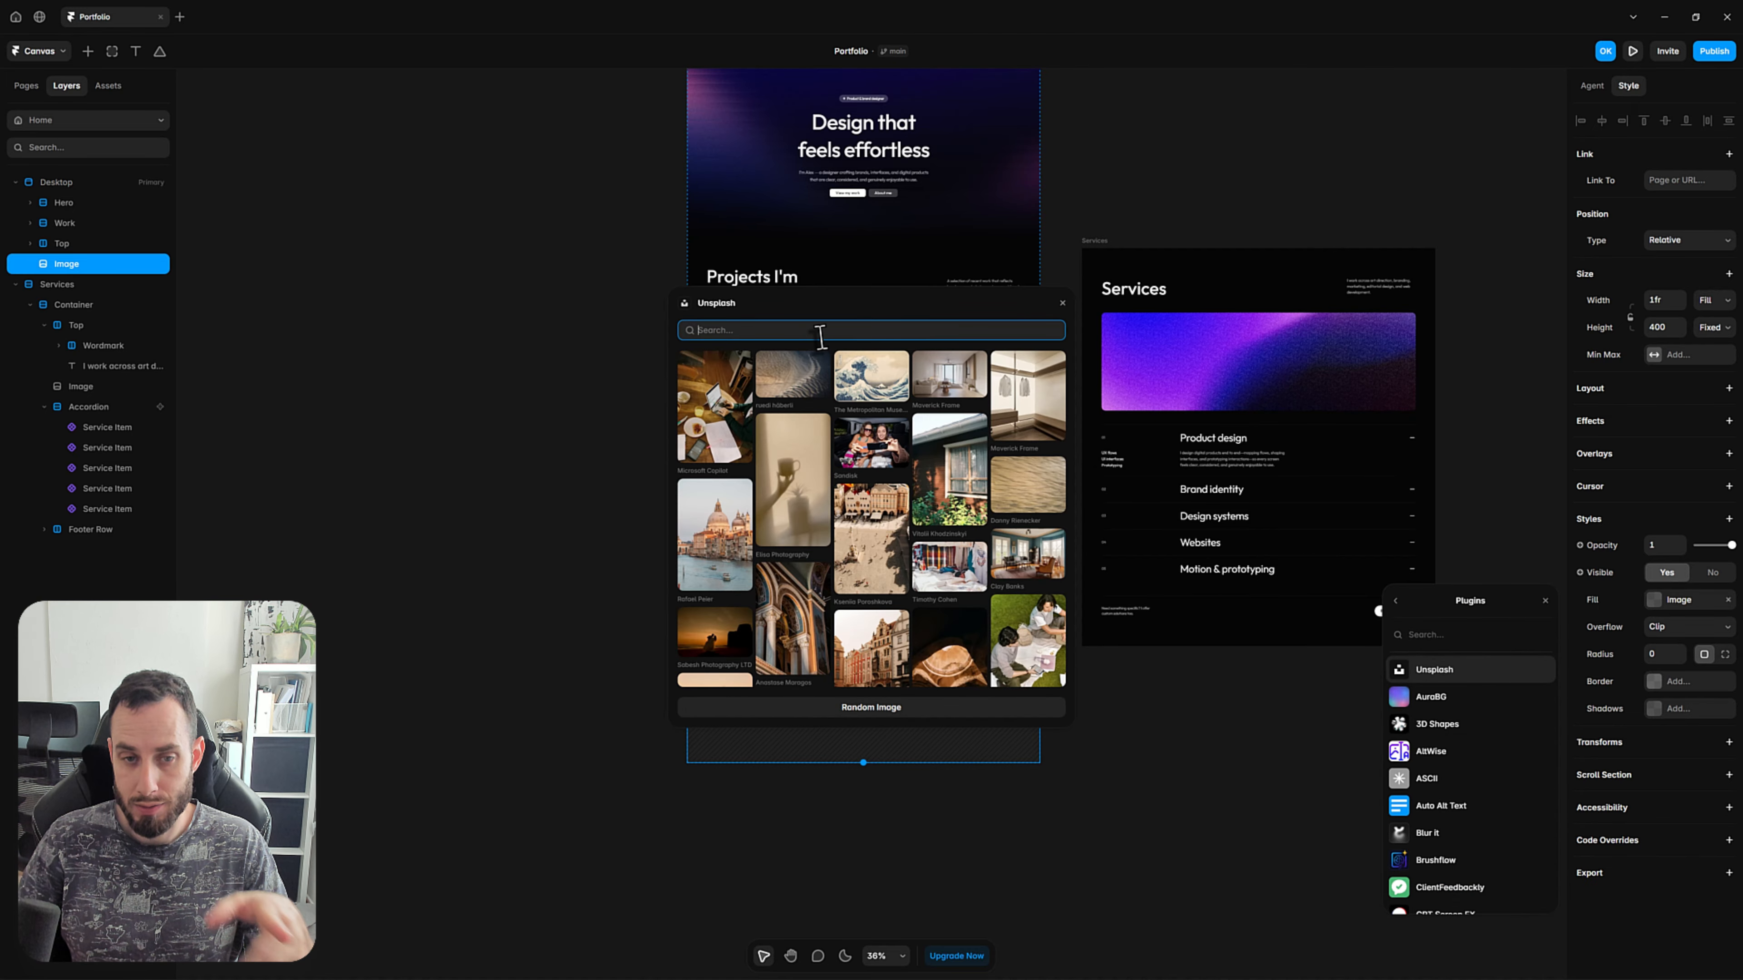
type("liquid")
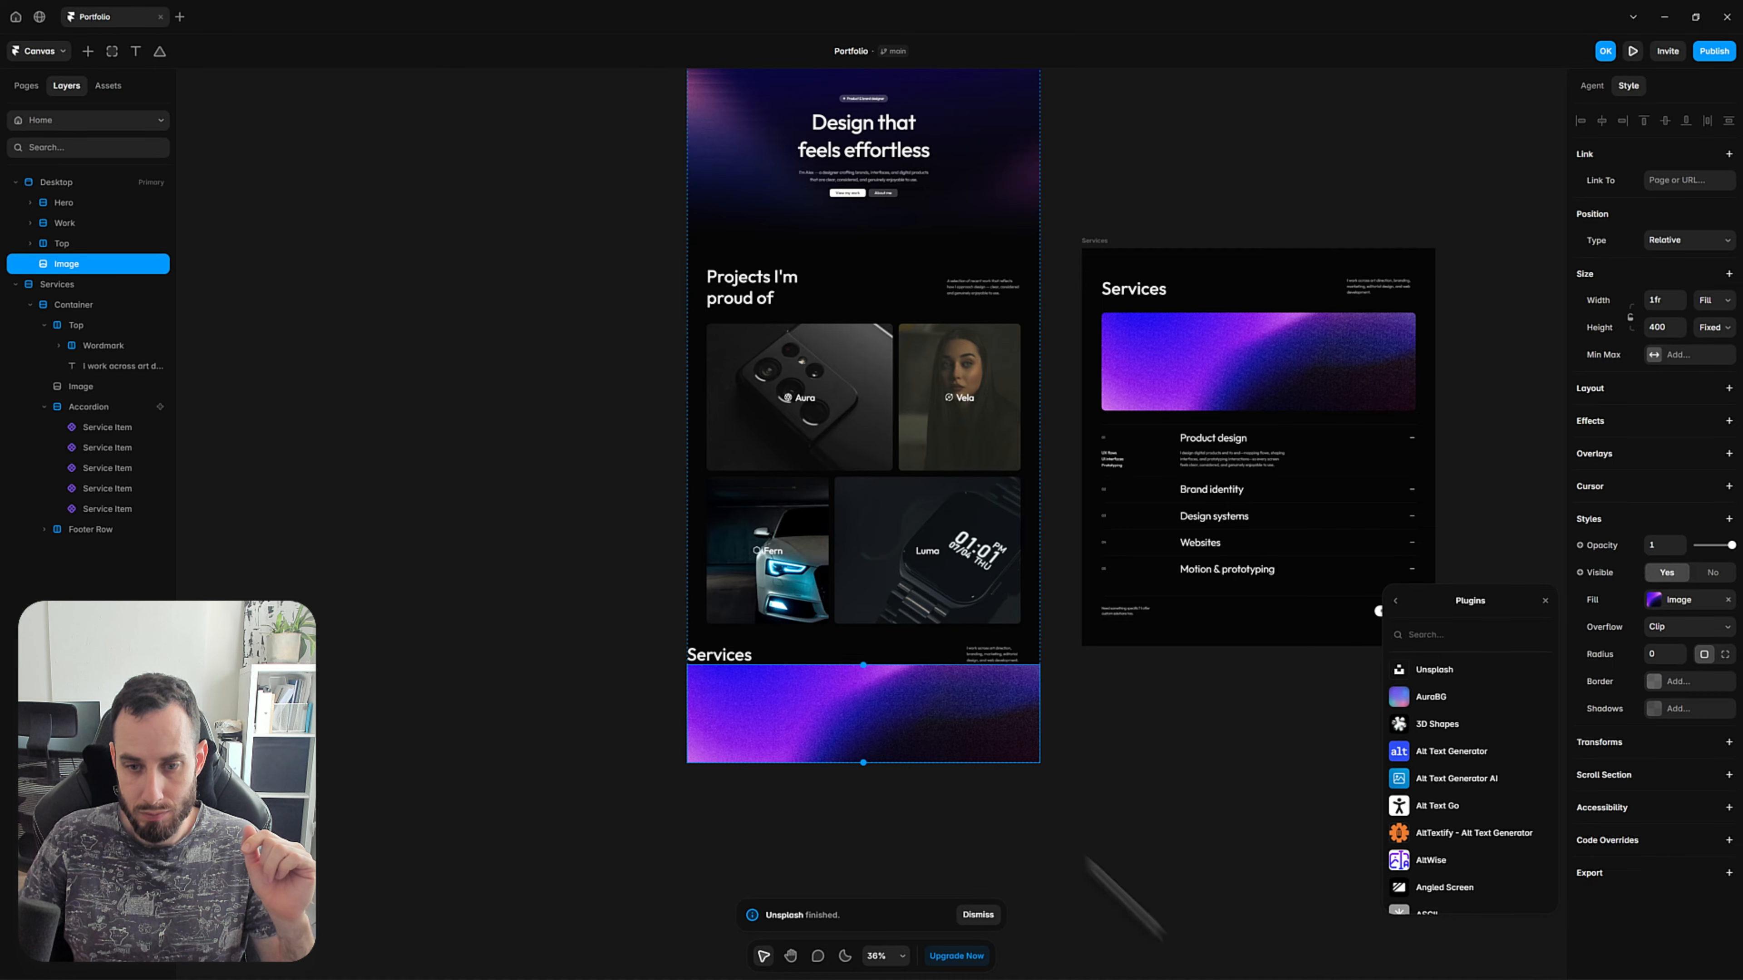
left_click(1060, 796)
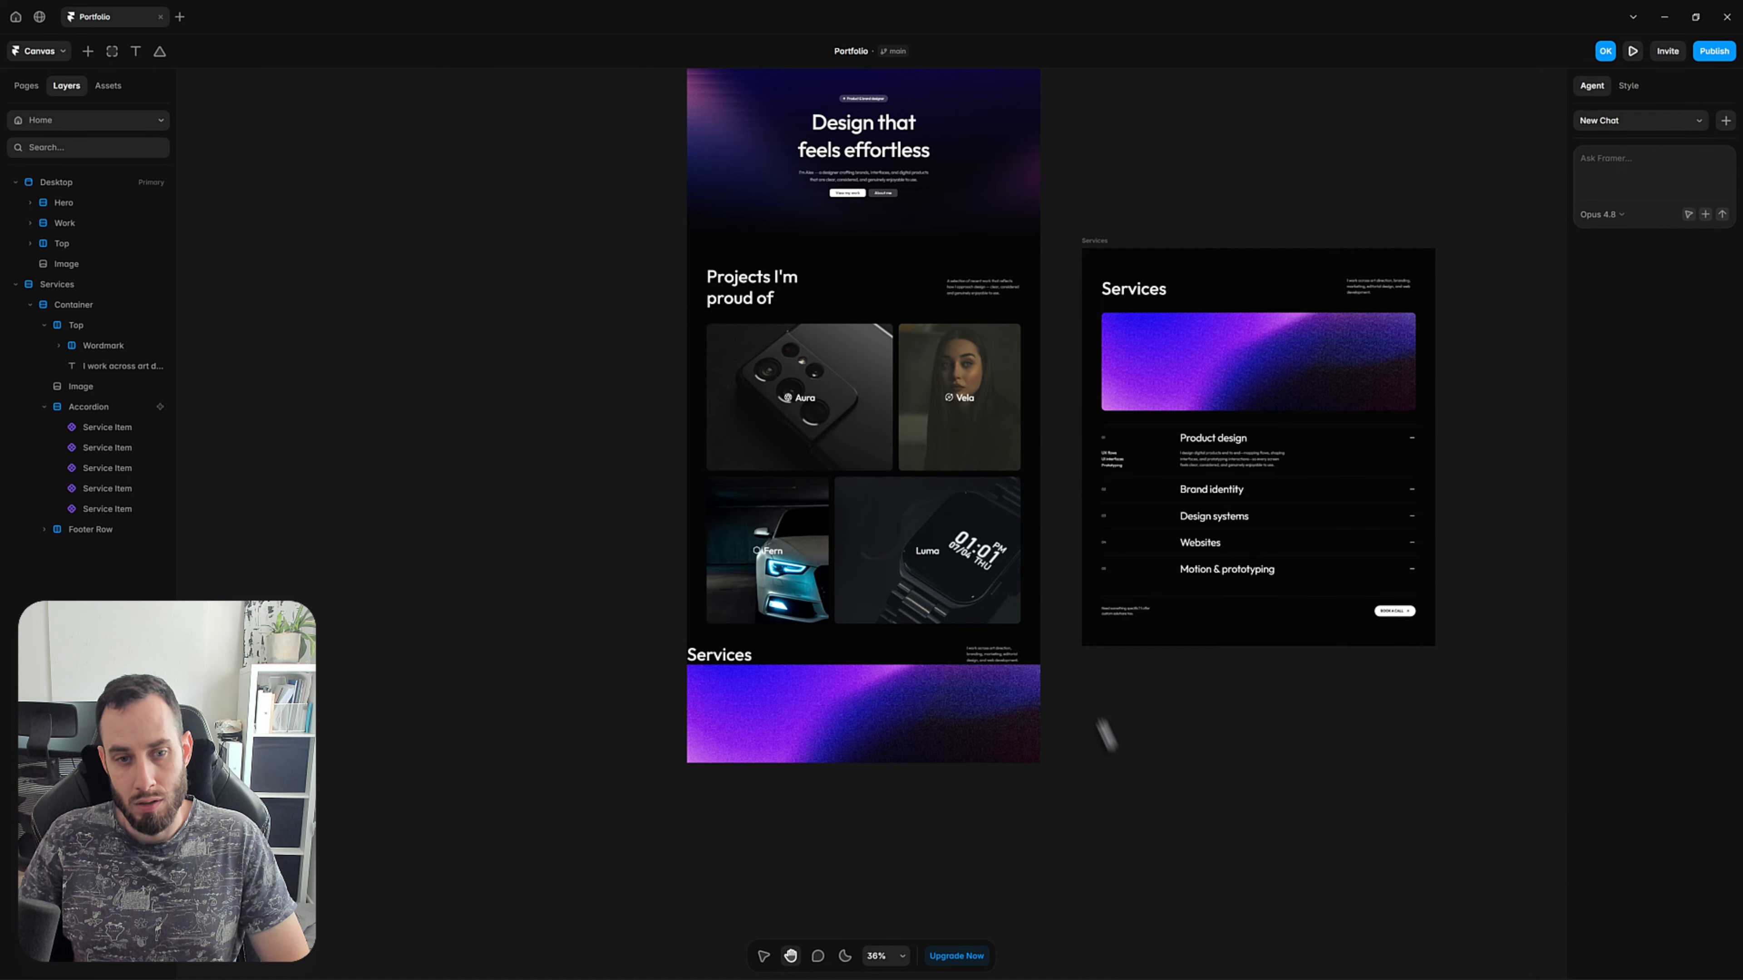
Wrap the Desktop page's loose Top row and Image together in a stack named Services.
scroll(1101, 721, "down", 2)
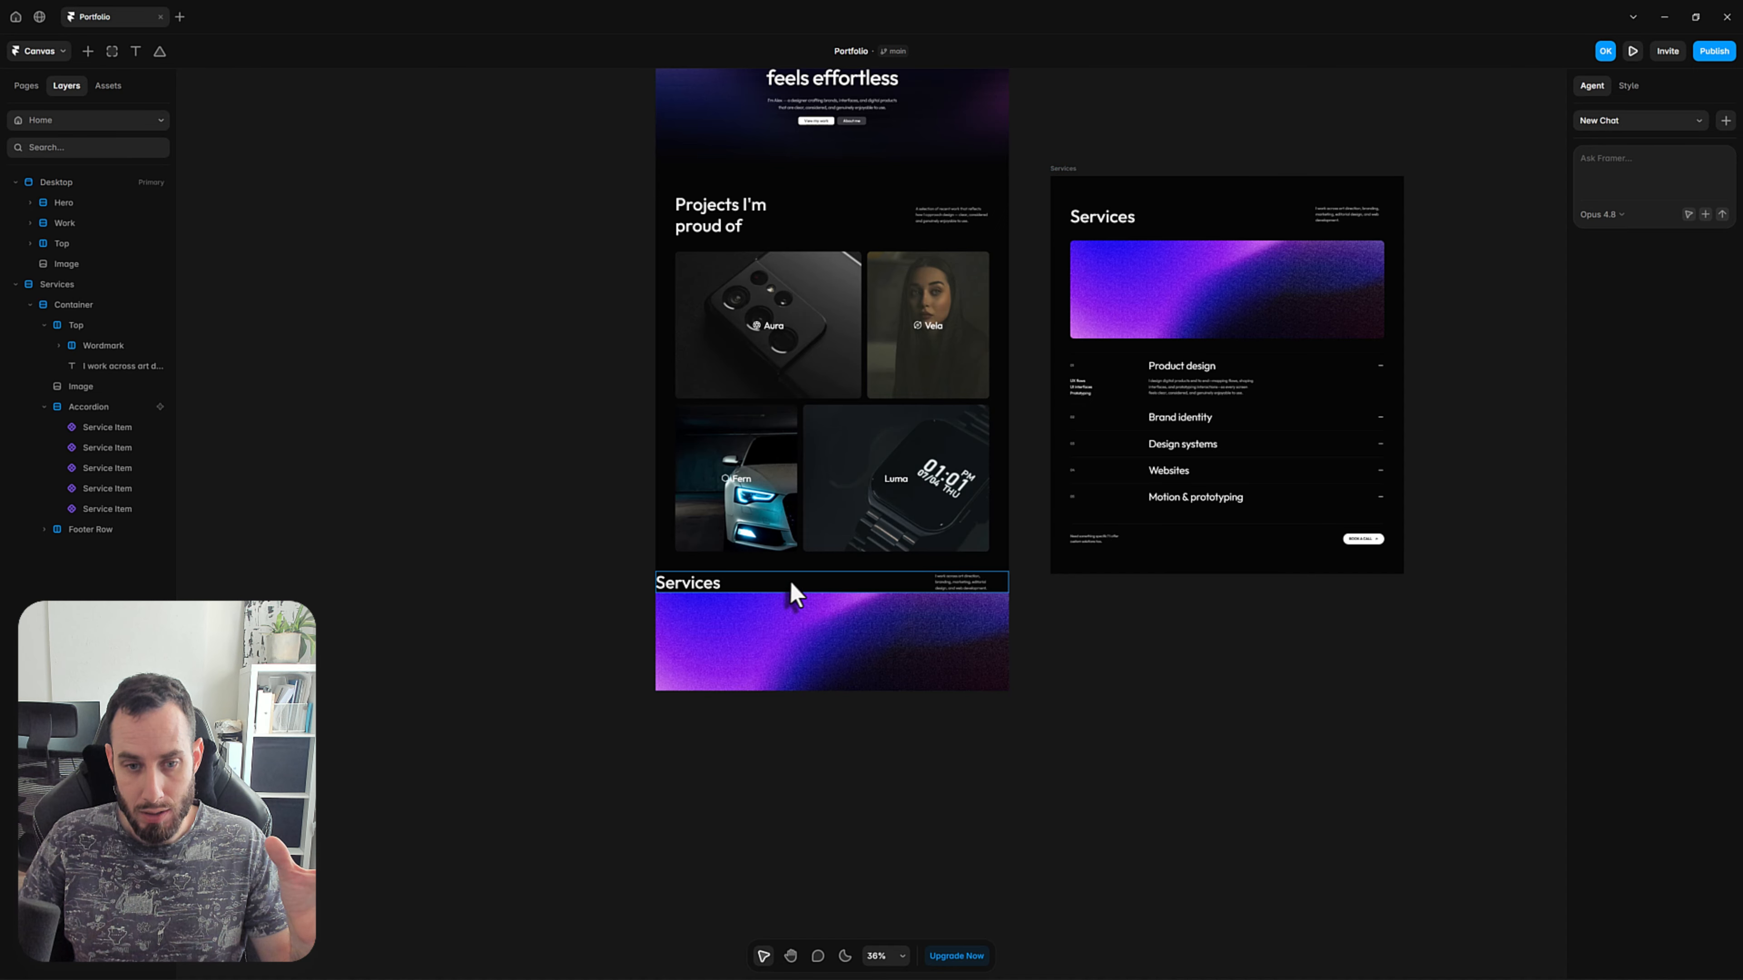
left_click(66, 243)
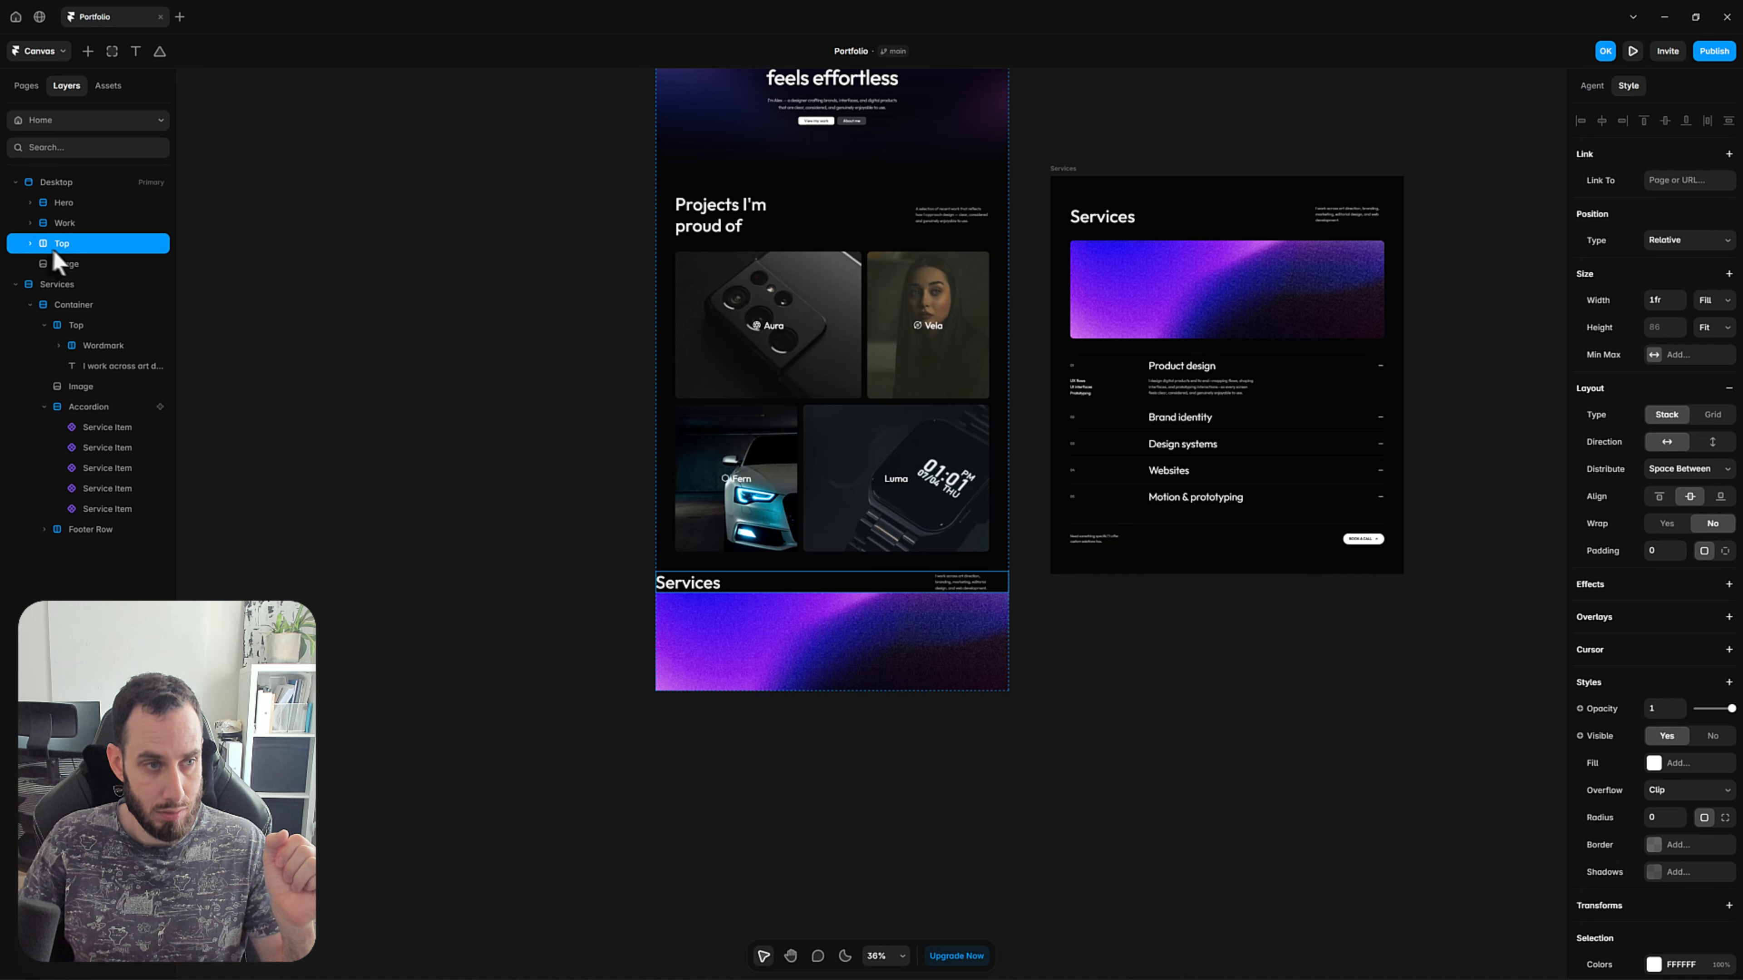
left_click(89, 264, "shift")
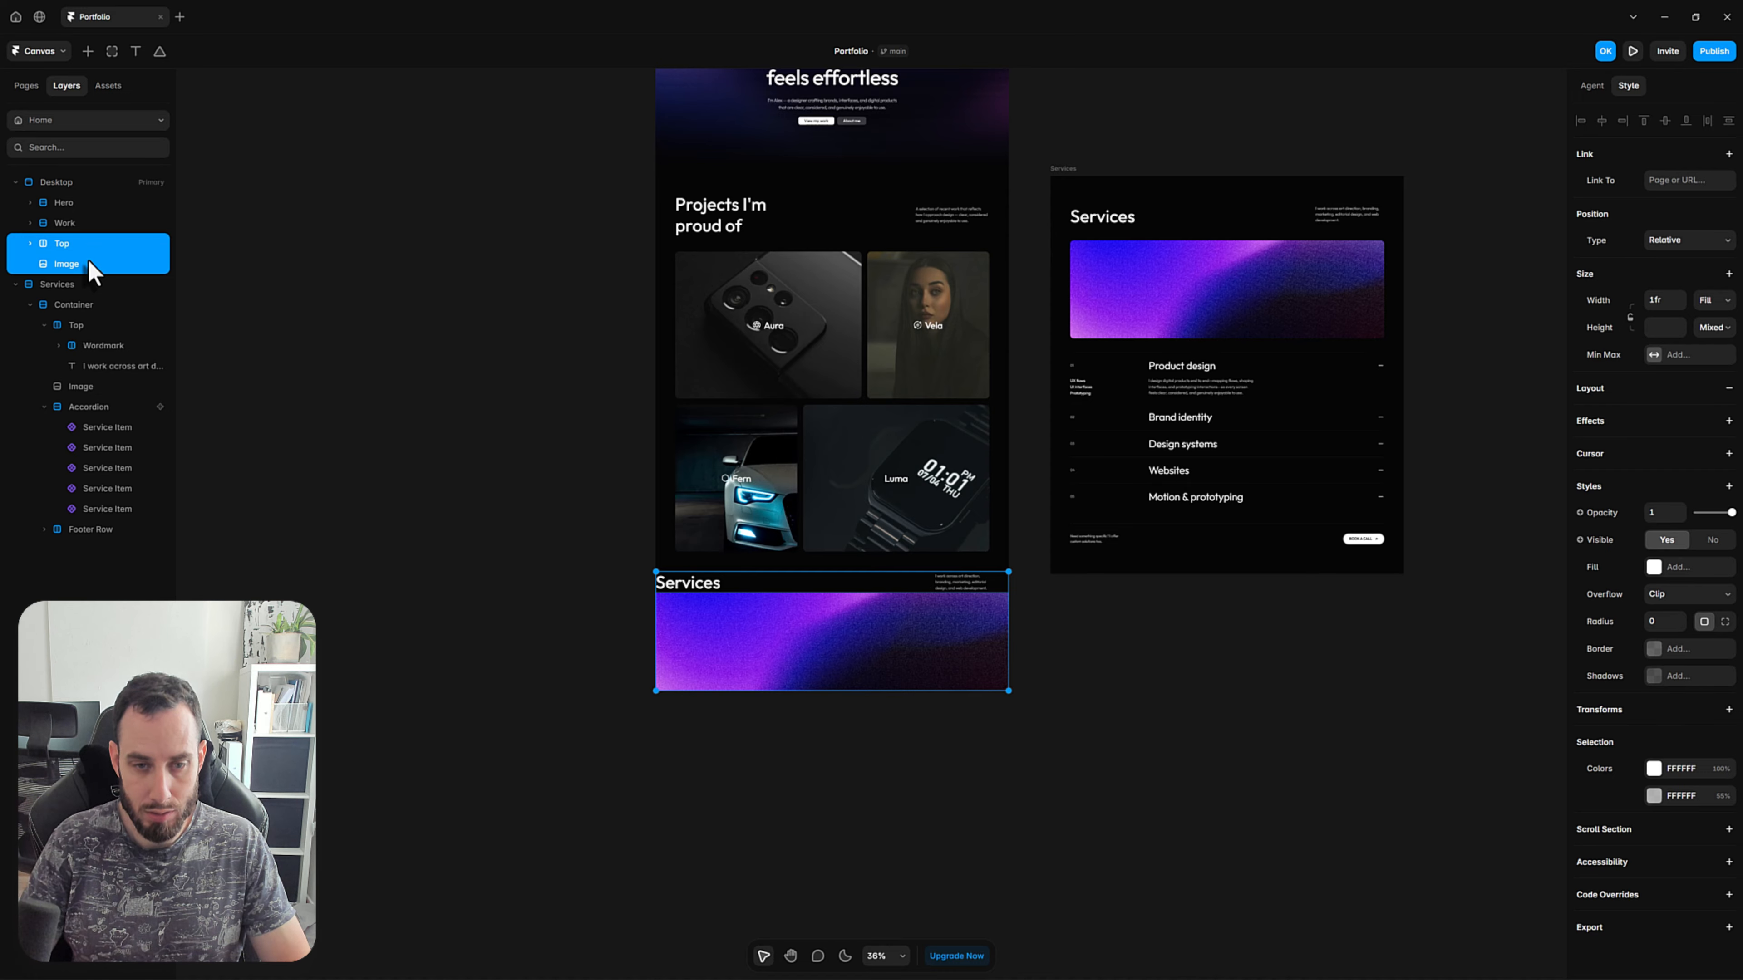
key("ctrl+Return")
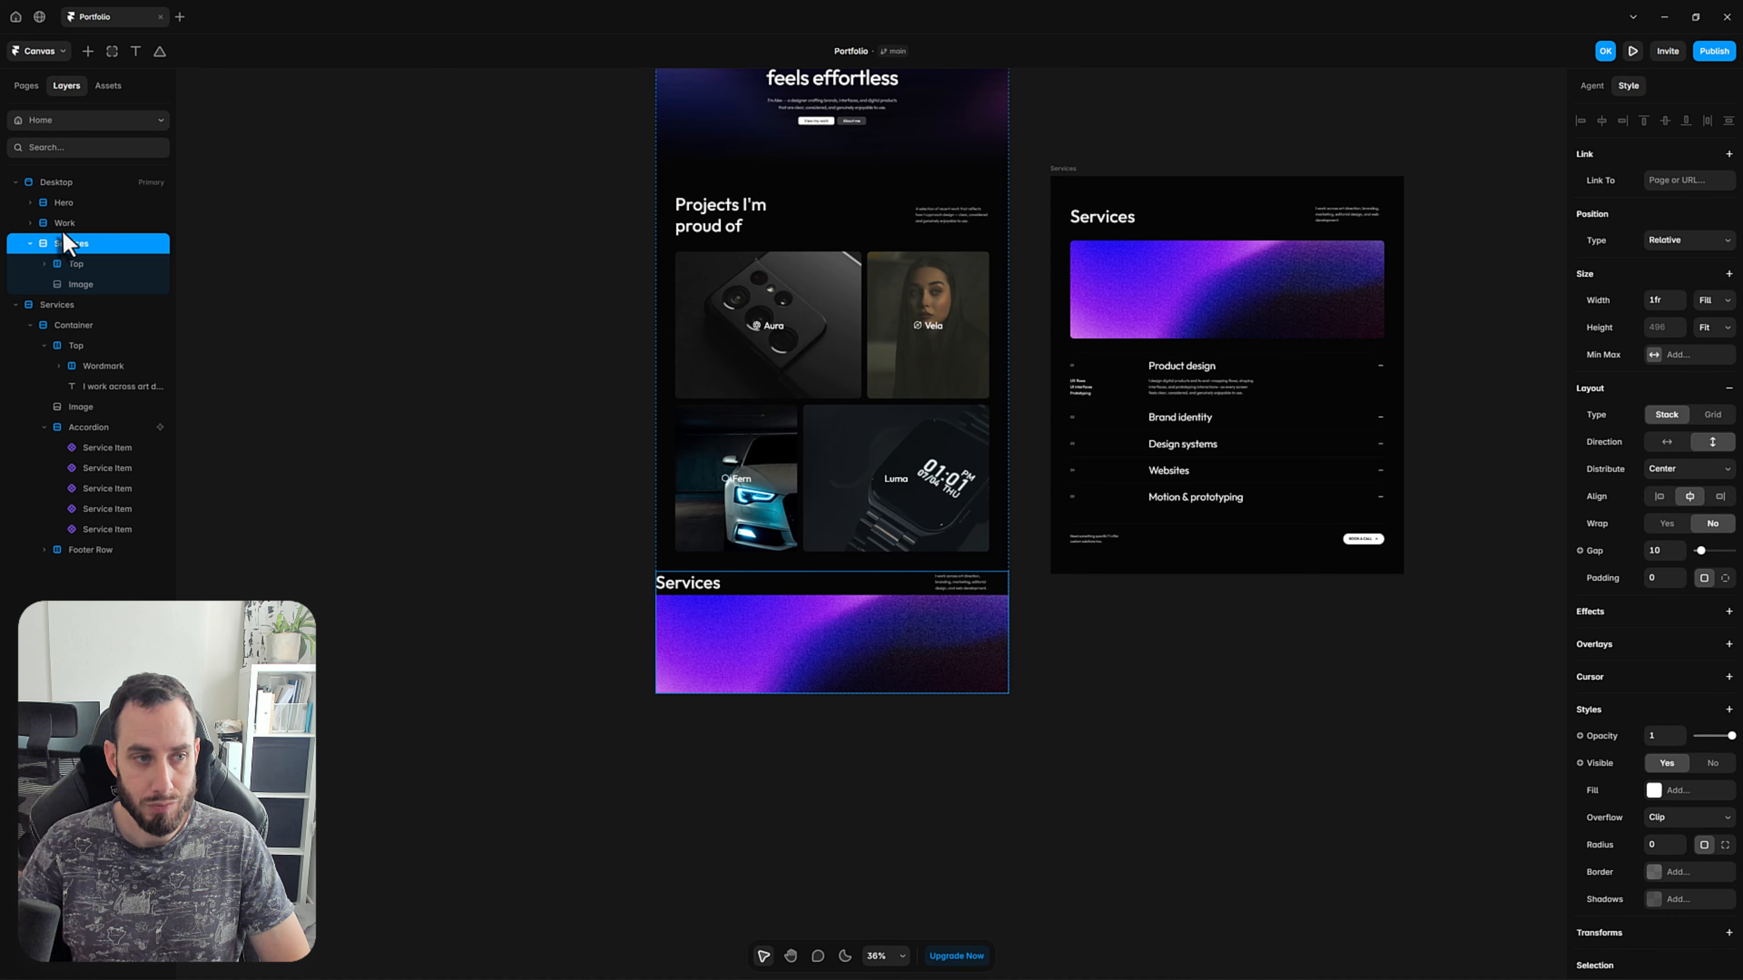
Wrap the Top row and Image inside the new Services stack in a nested stack named Container.
left_click(90, 264)
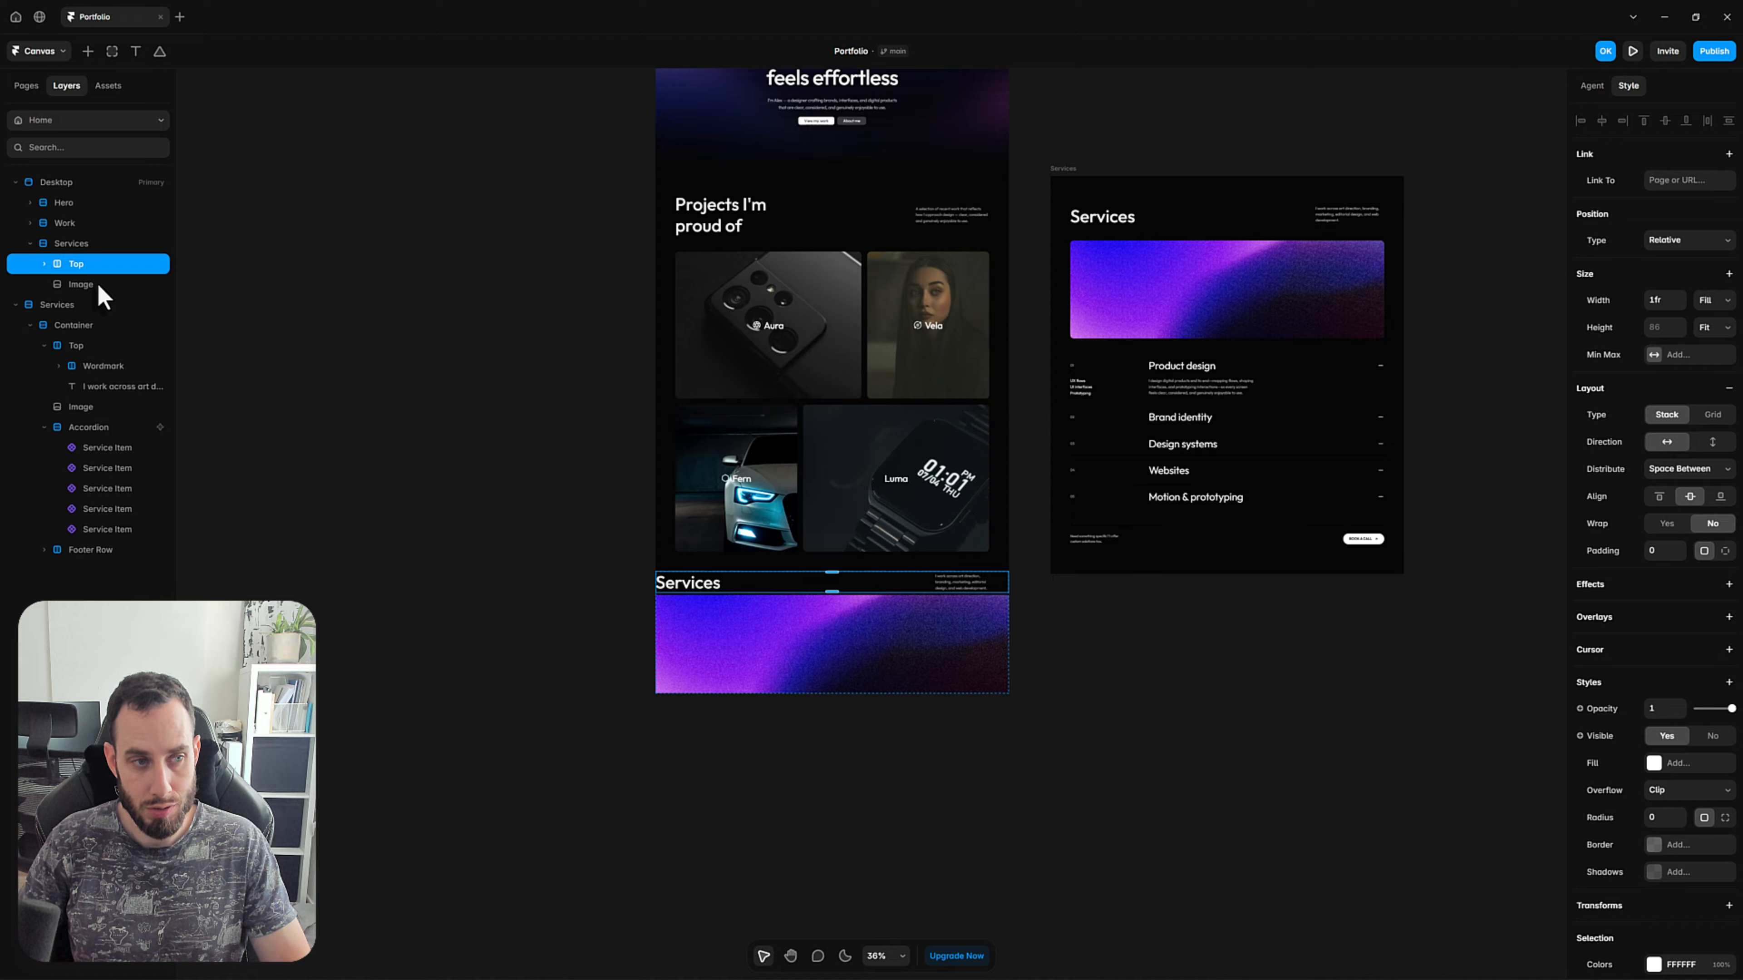
left_click(97, 283, "shift")
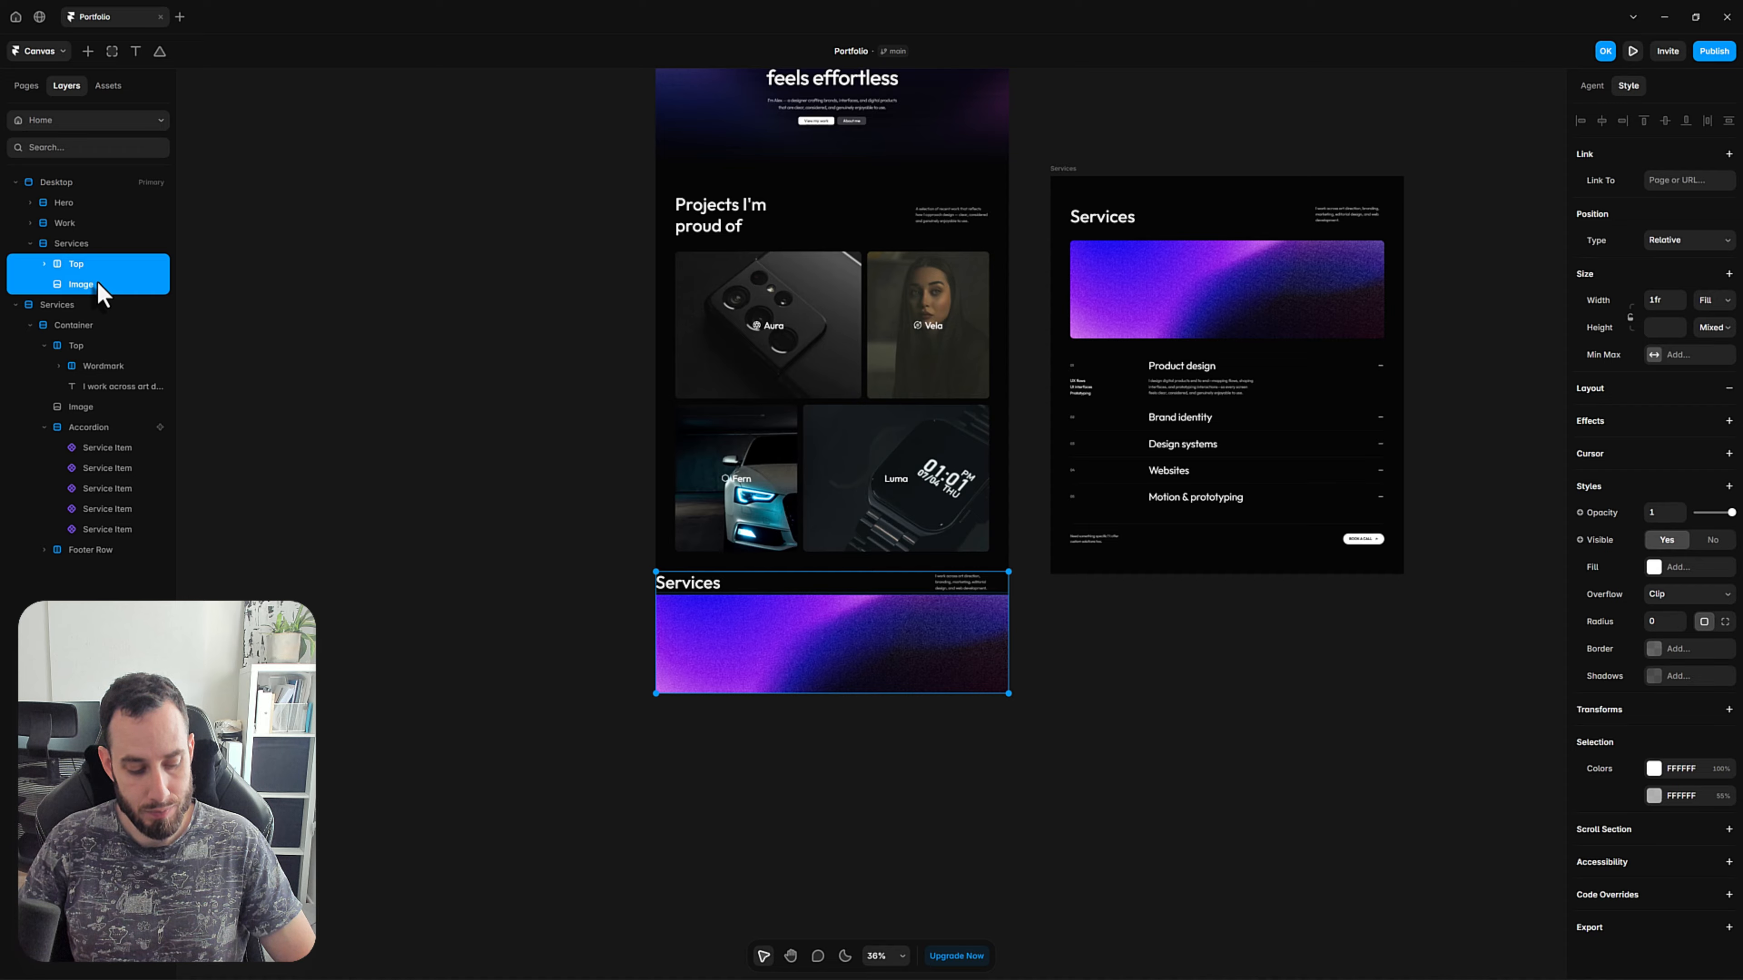
key("ctrl+Return")
double_click(84, 266)
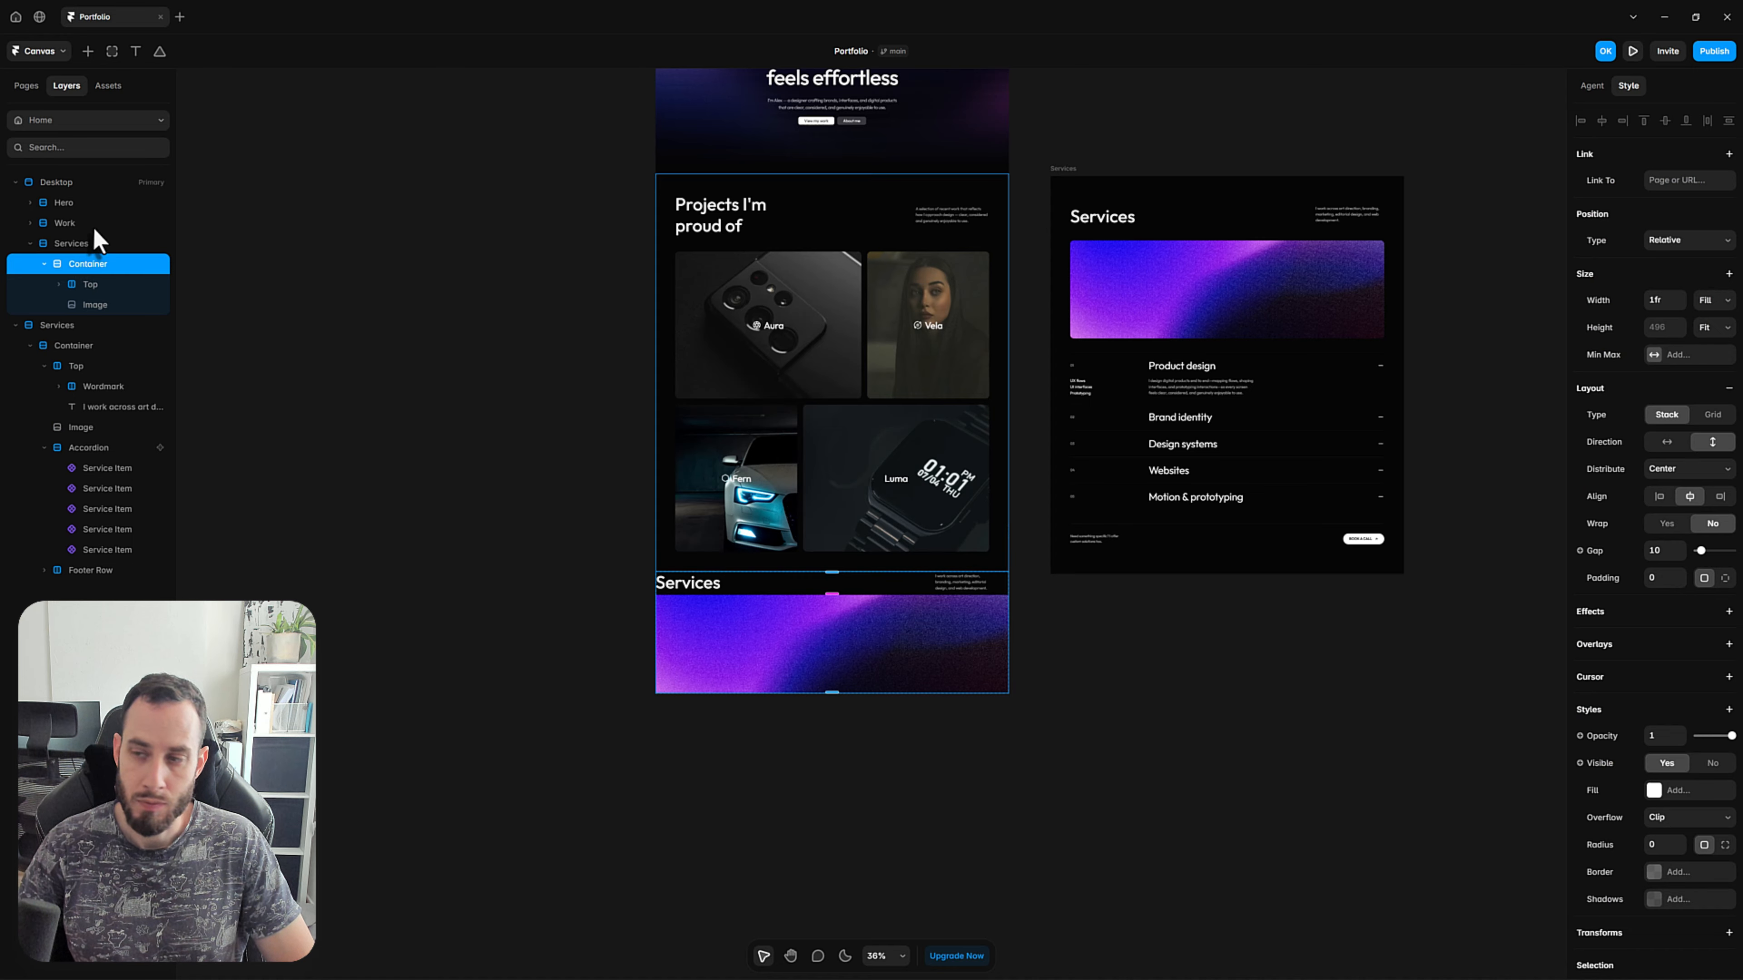
Set the padding of the Desktop page's Services stack to 80.
left_click(71, 244)
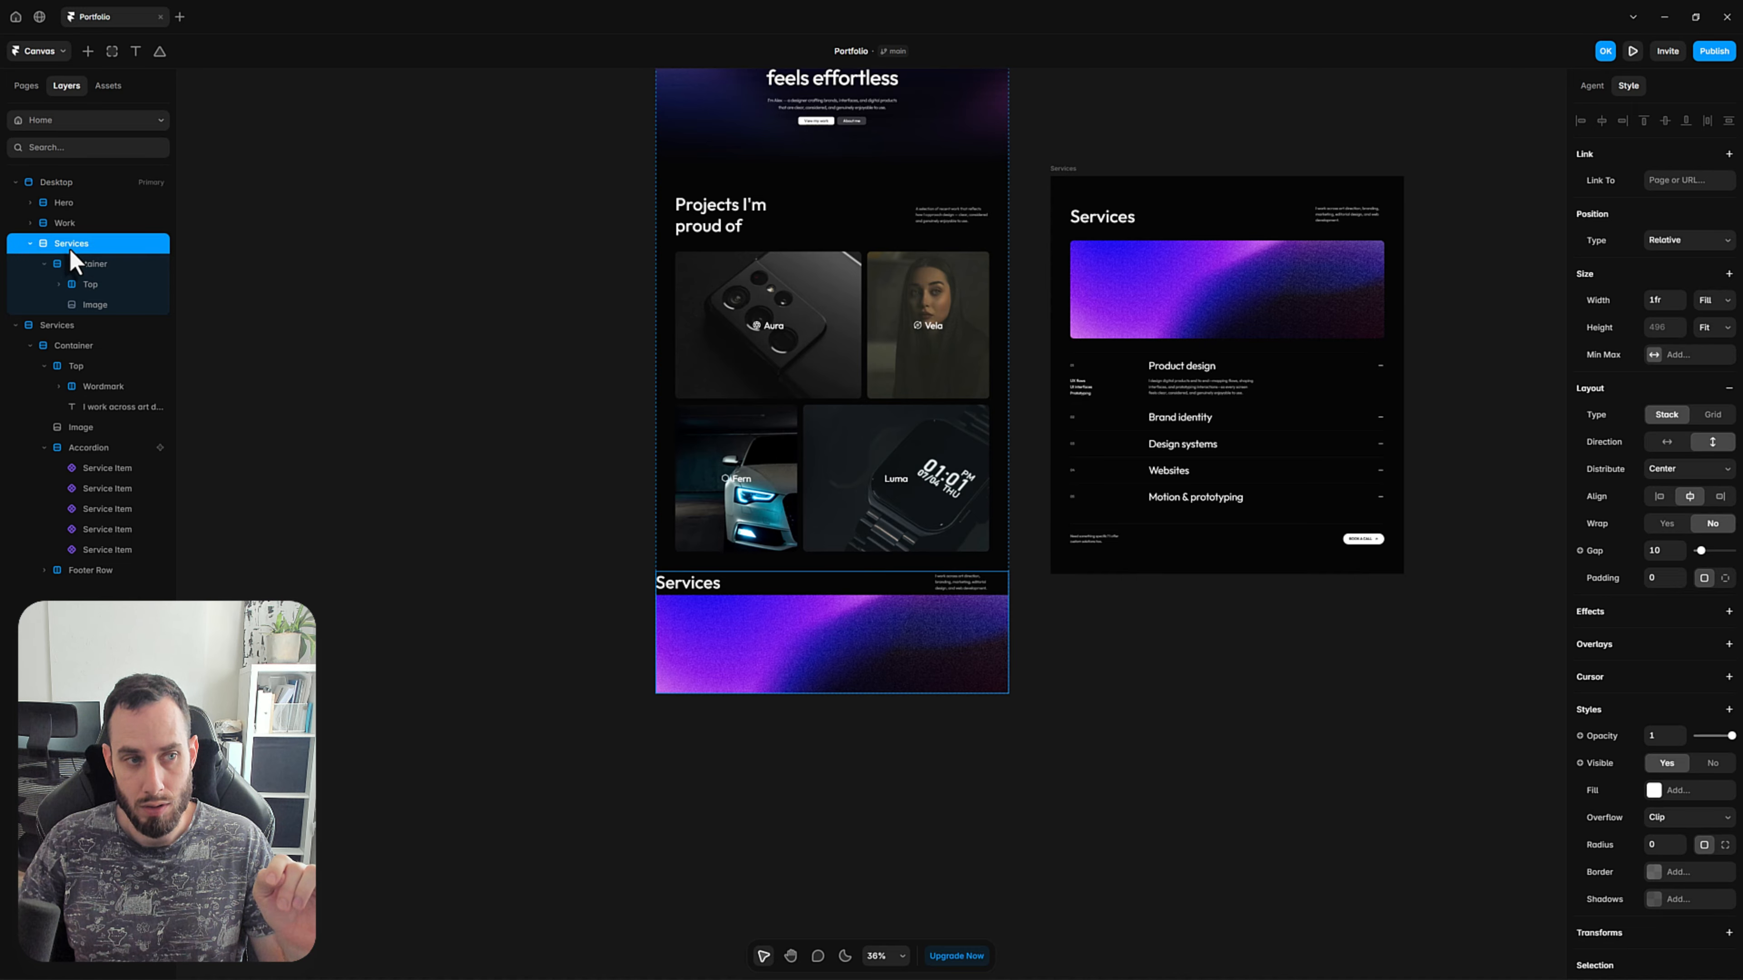
left_click(1661, 582)
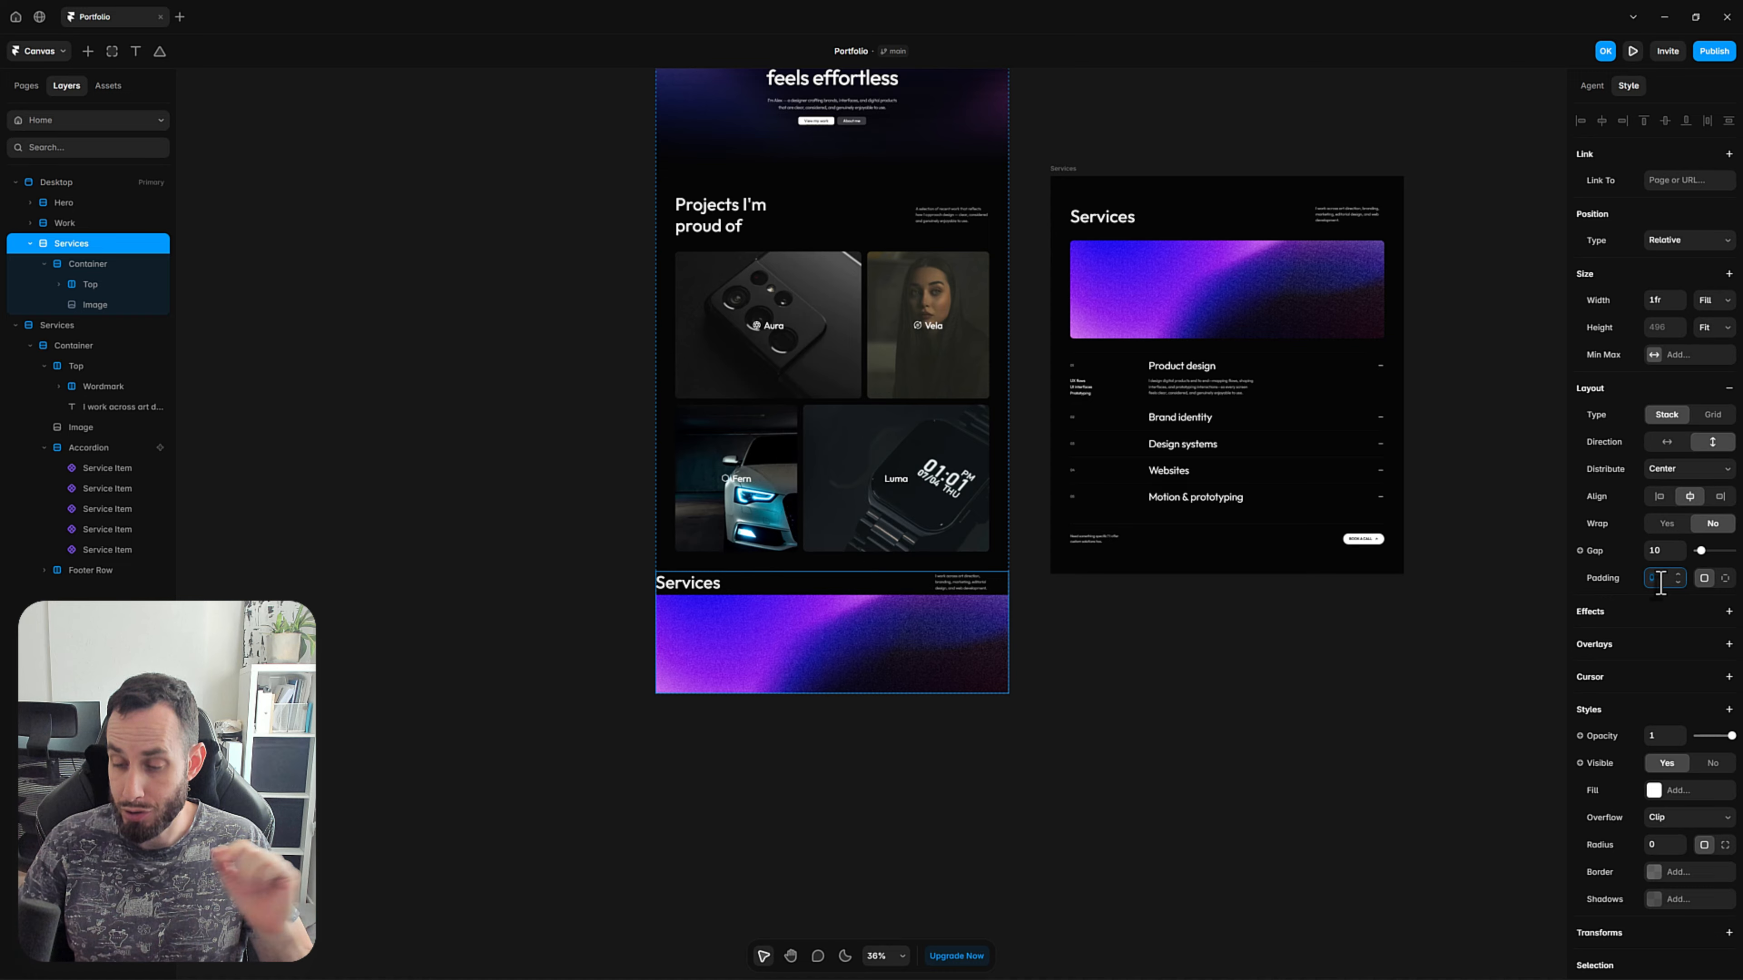
type("80")
key("Return")
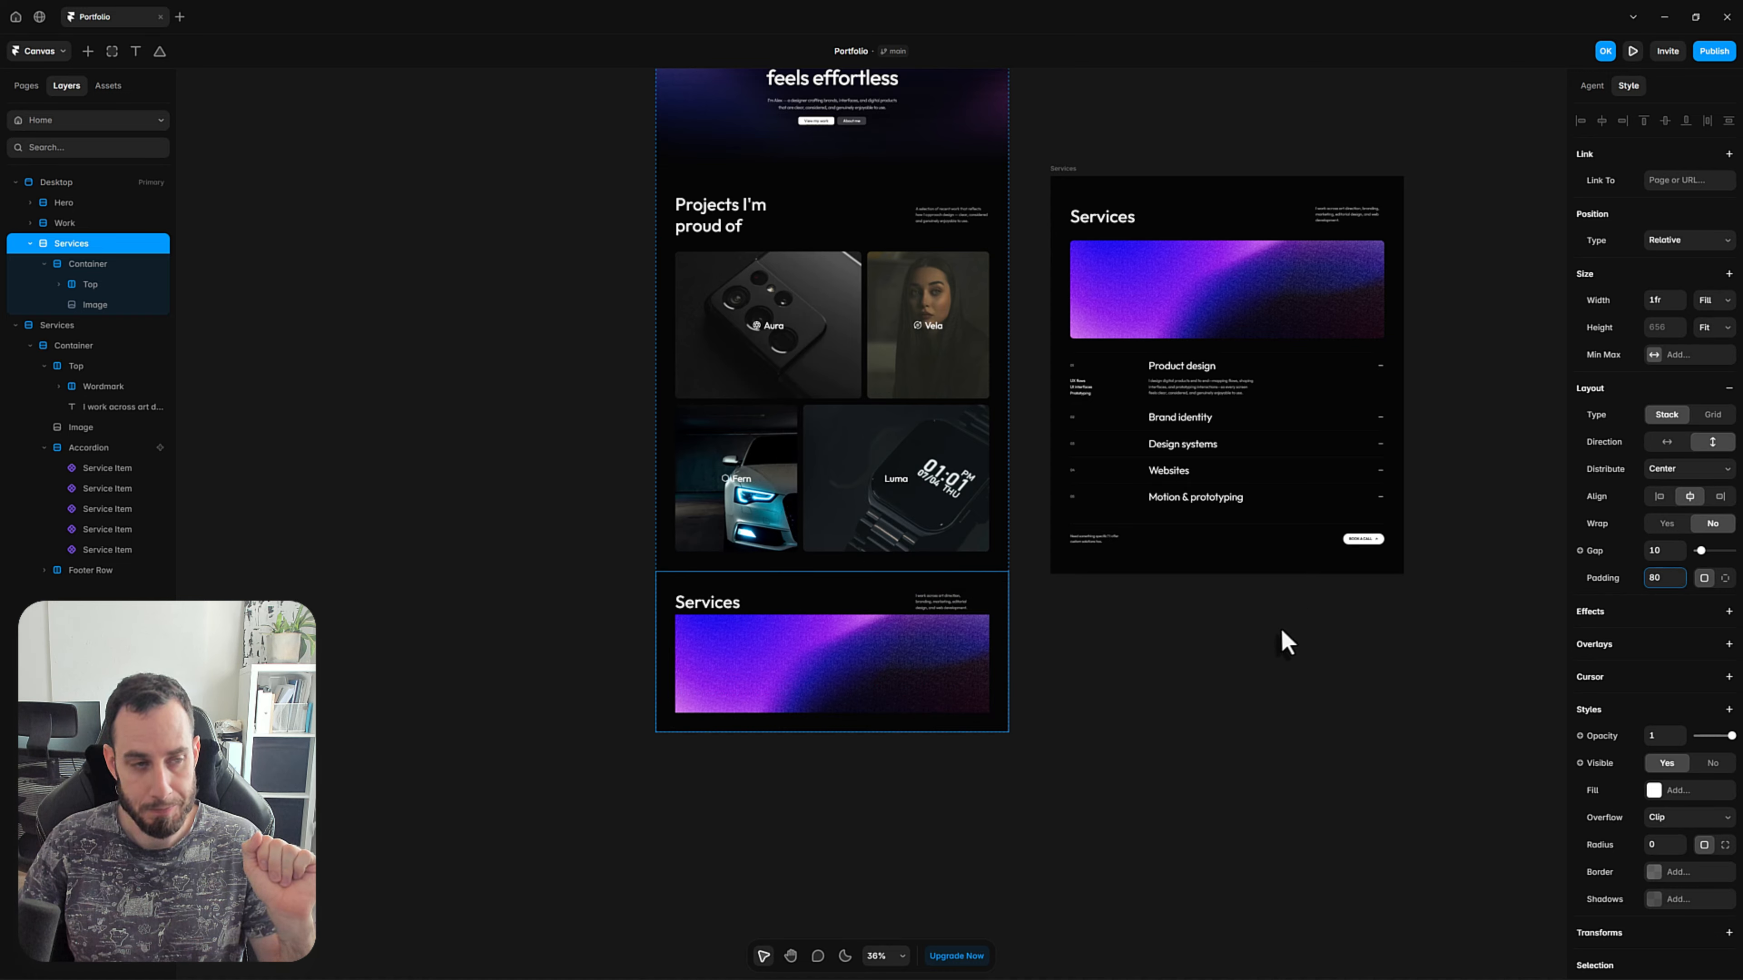
Set the gap in the Services section's Container to 64.
left_click(116, 266)
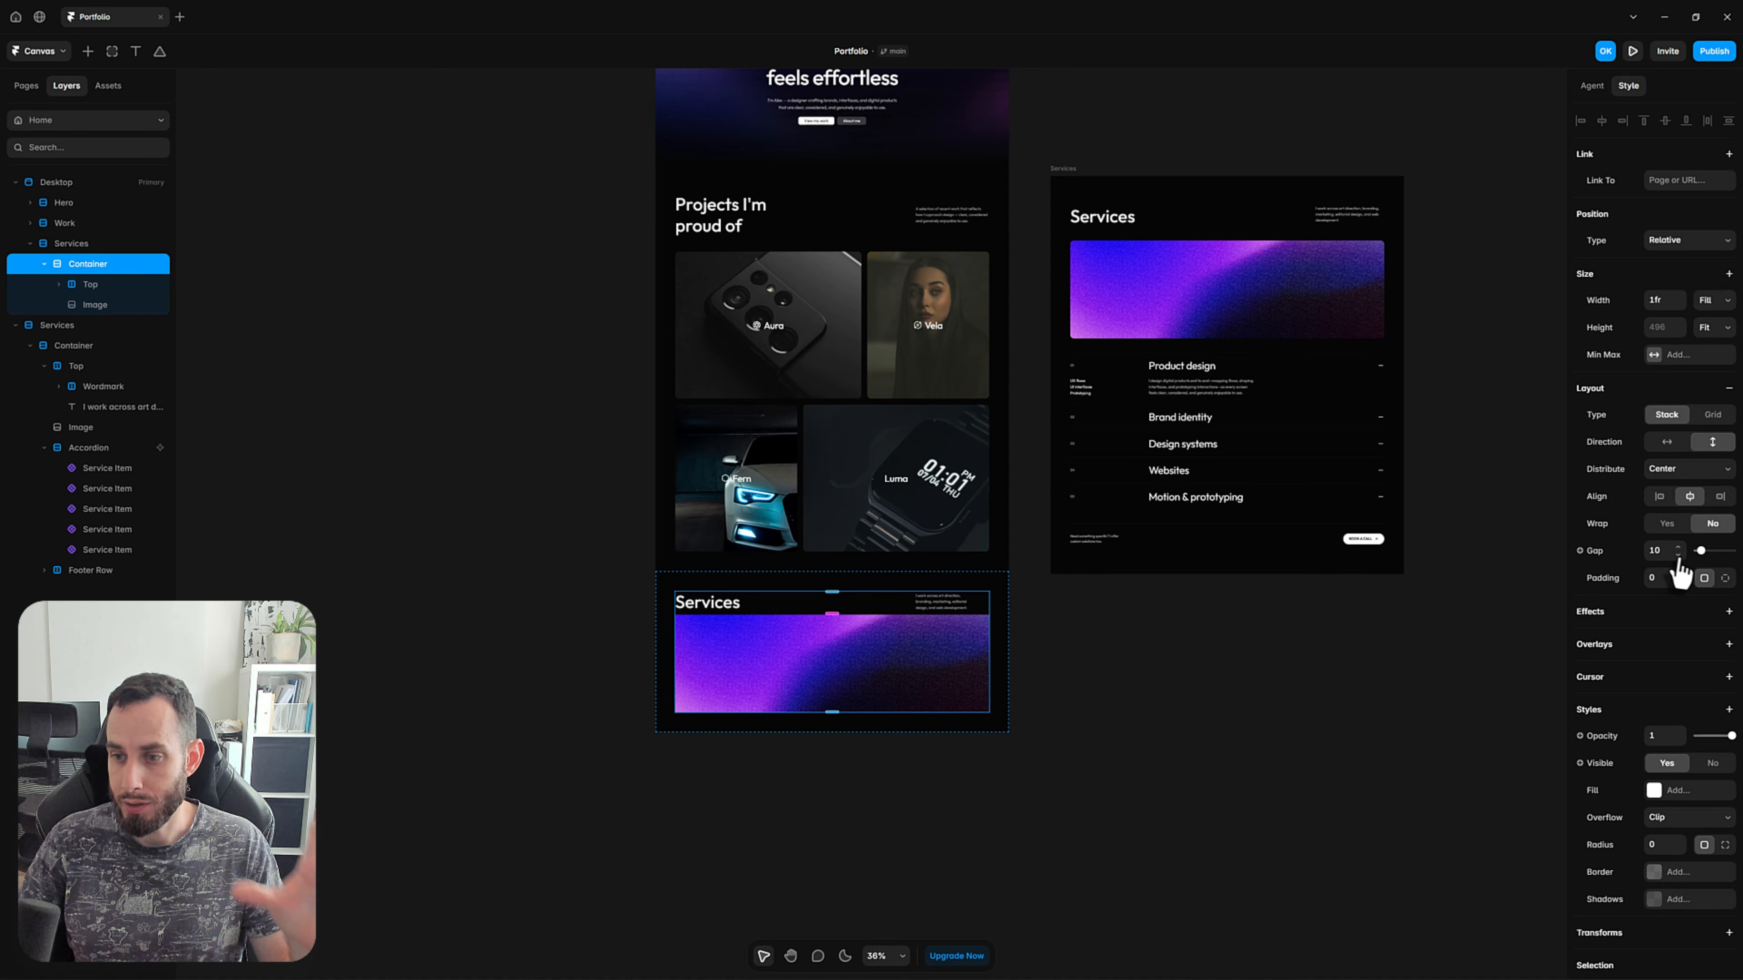
left_click(1661, 551)
type("64")
key("Return")
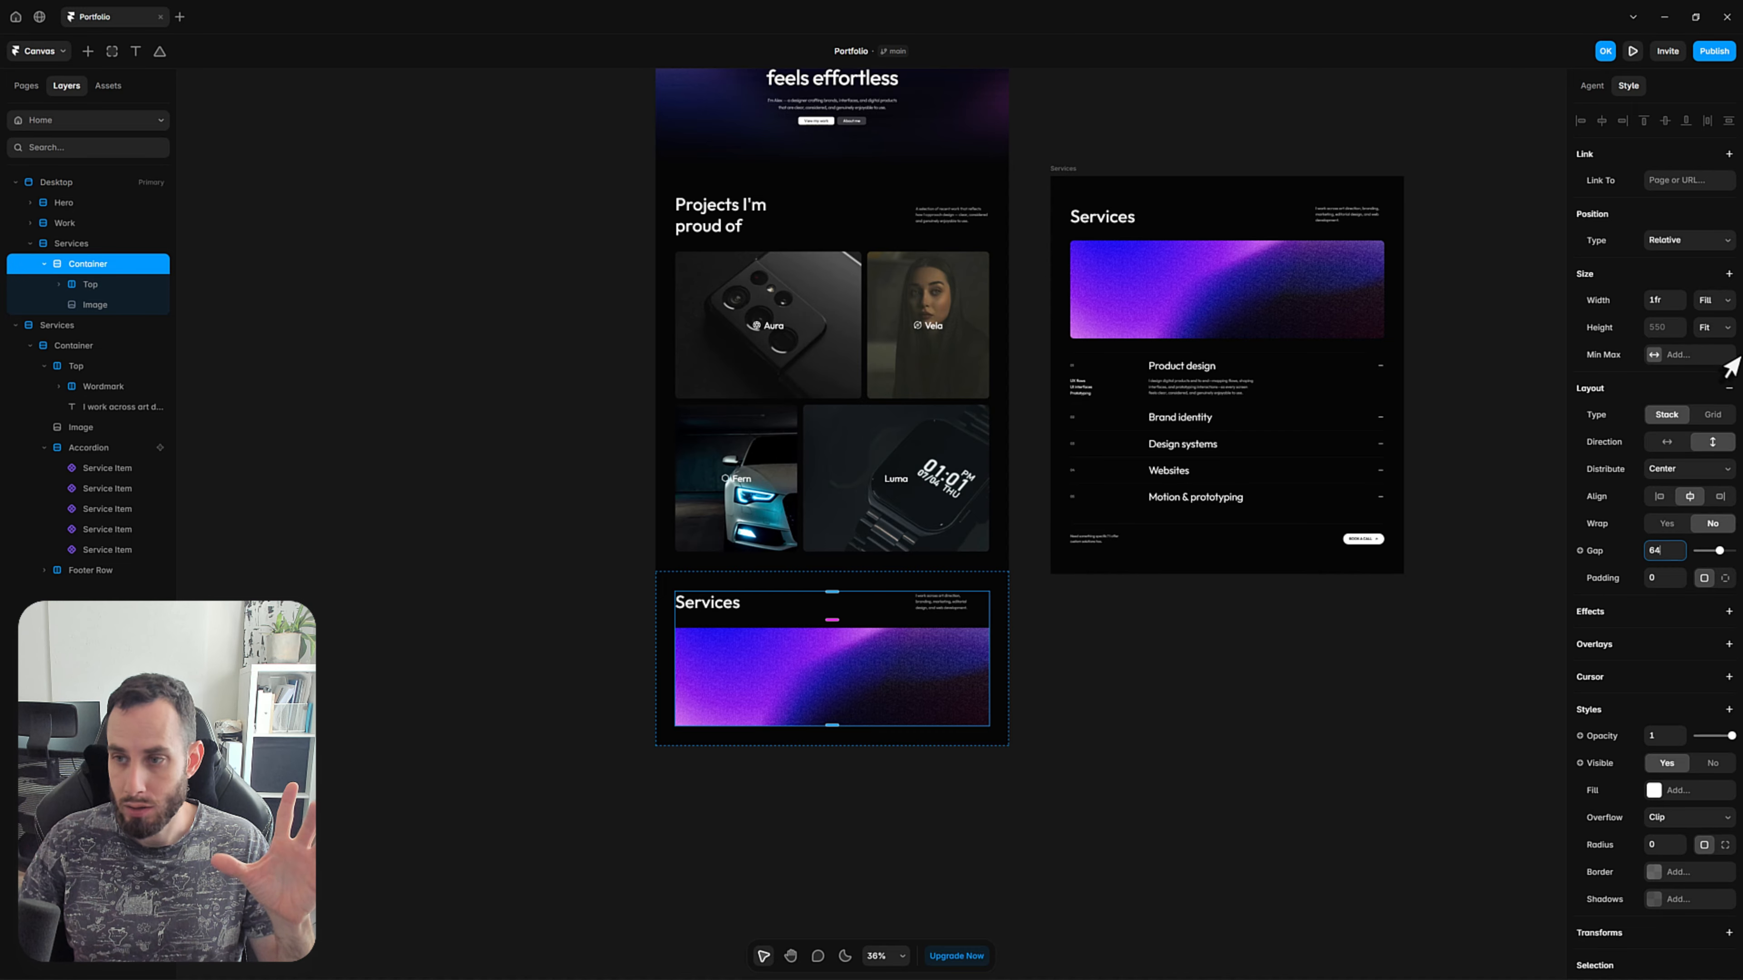
Limit the Container in the Desktop page's Services section to a fixed maximum width of 1280 px.
left_click(1655, 355)
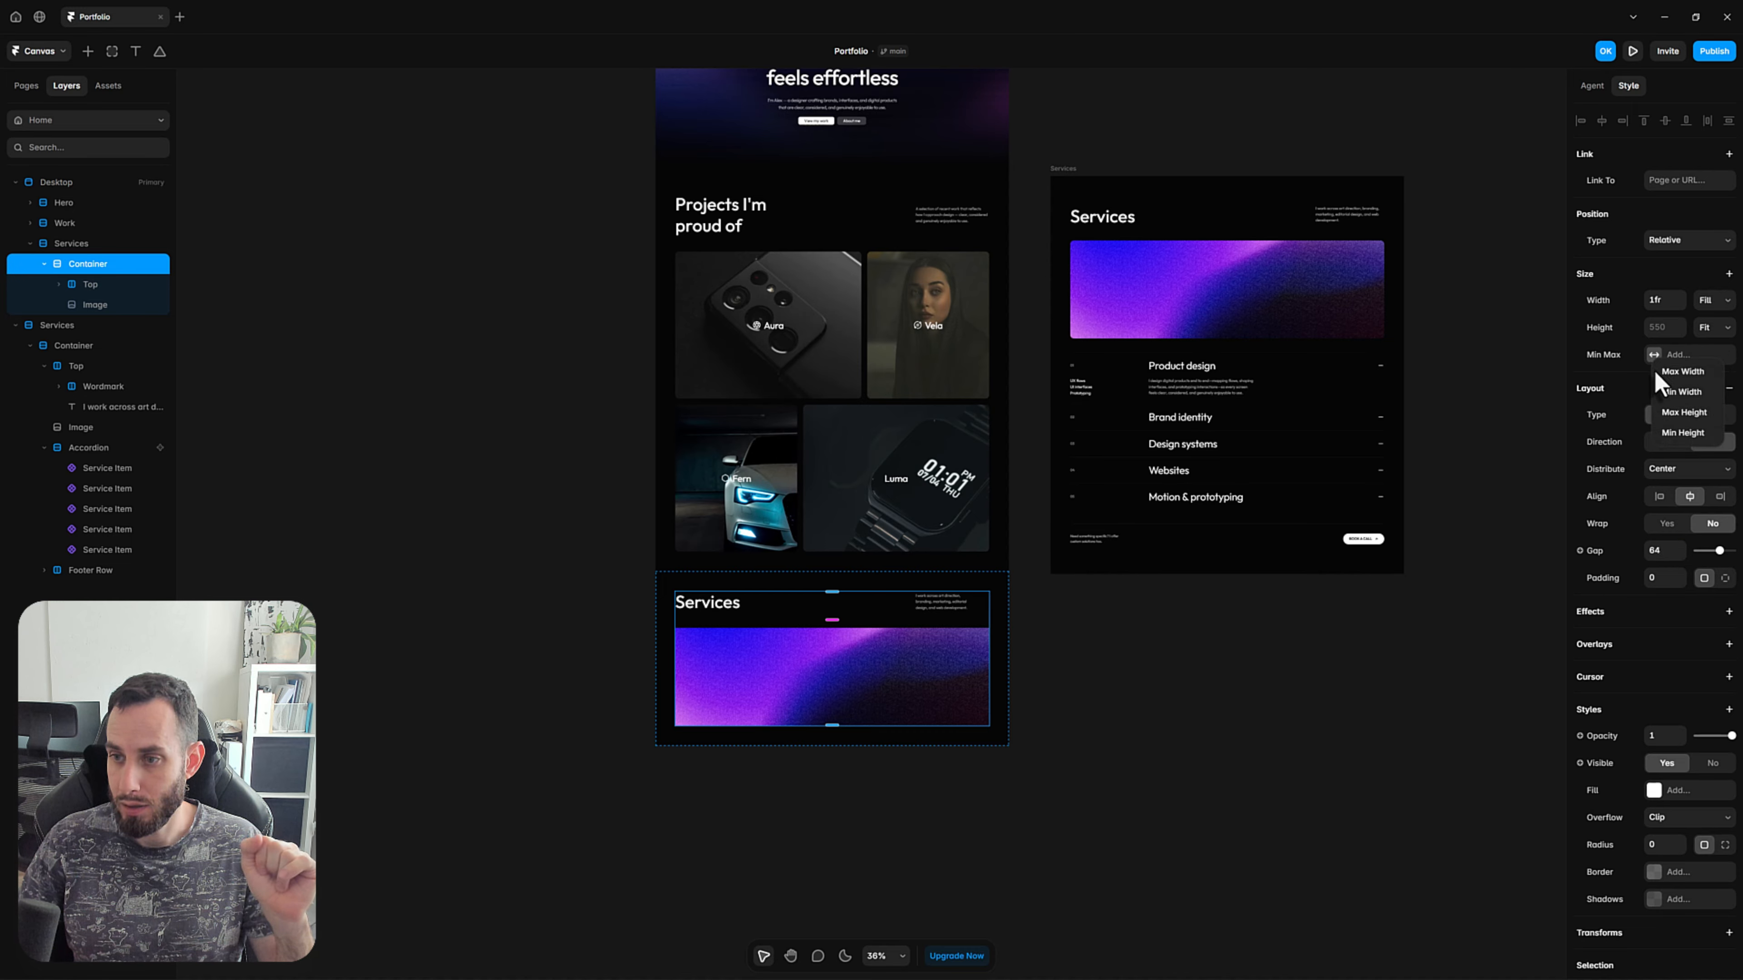
left_click(1664, 372)
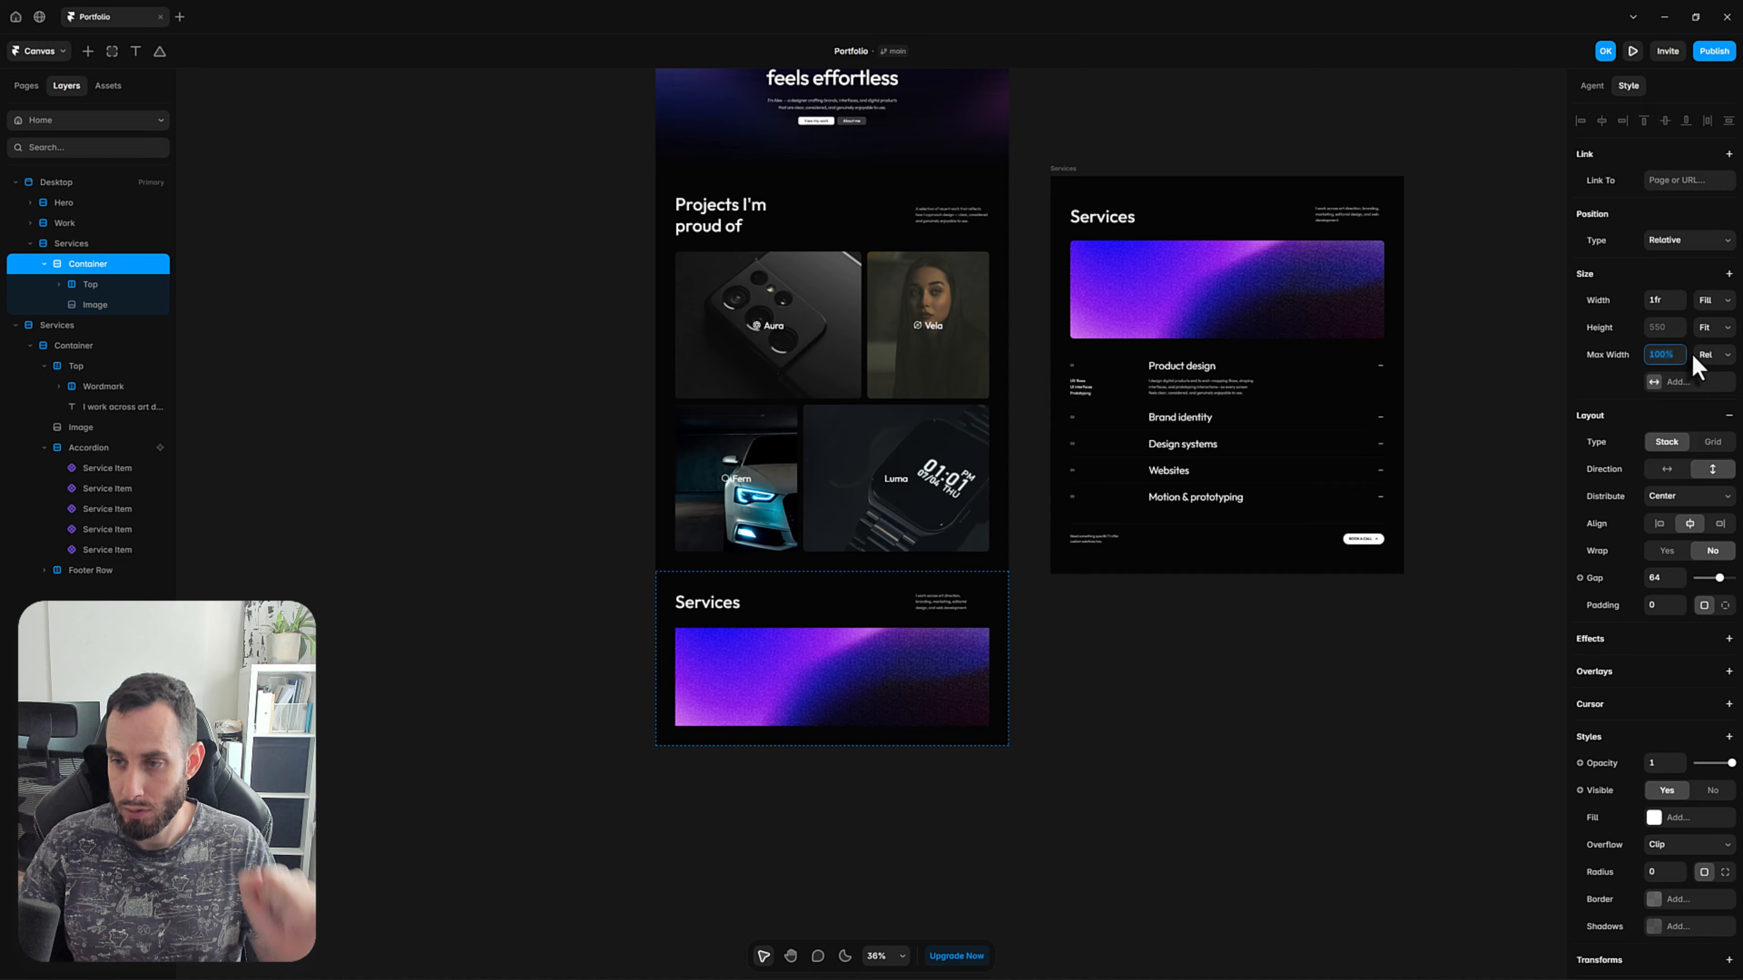
type("1280")
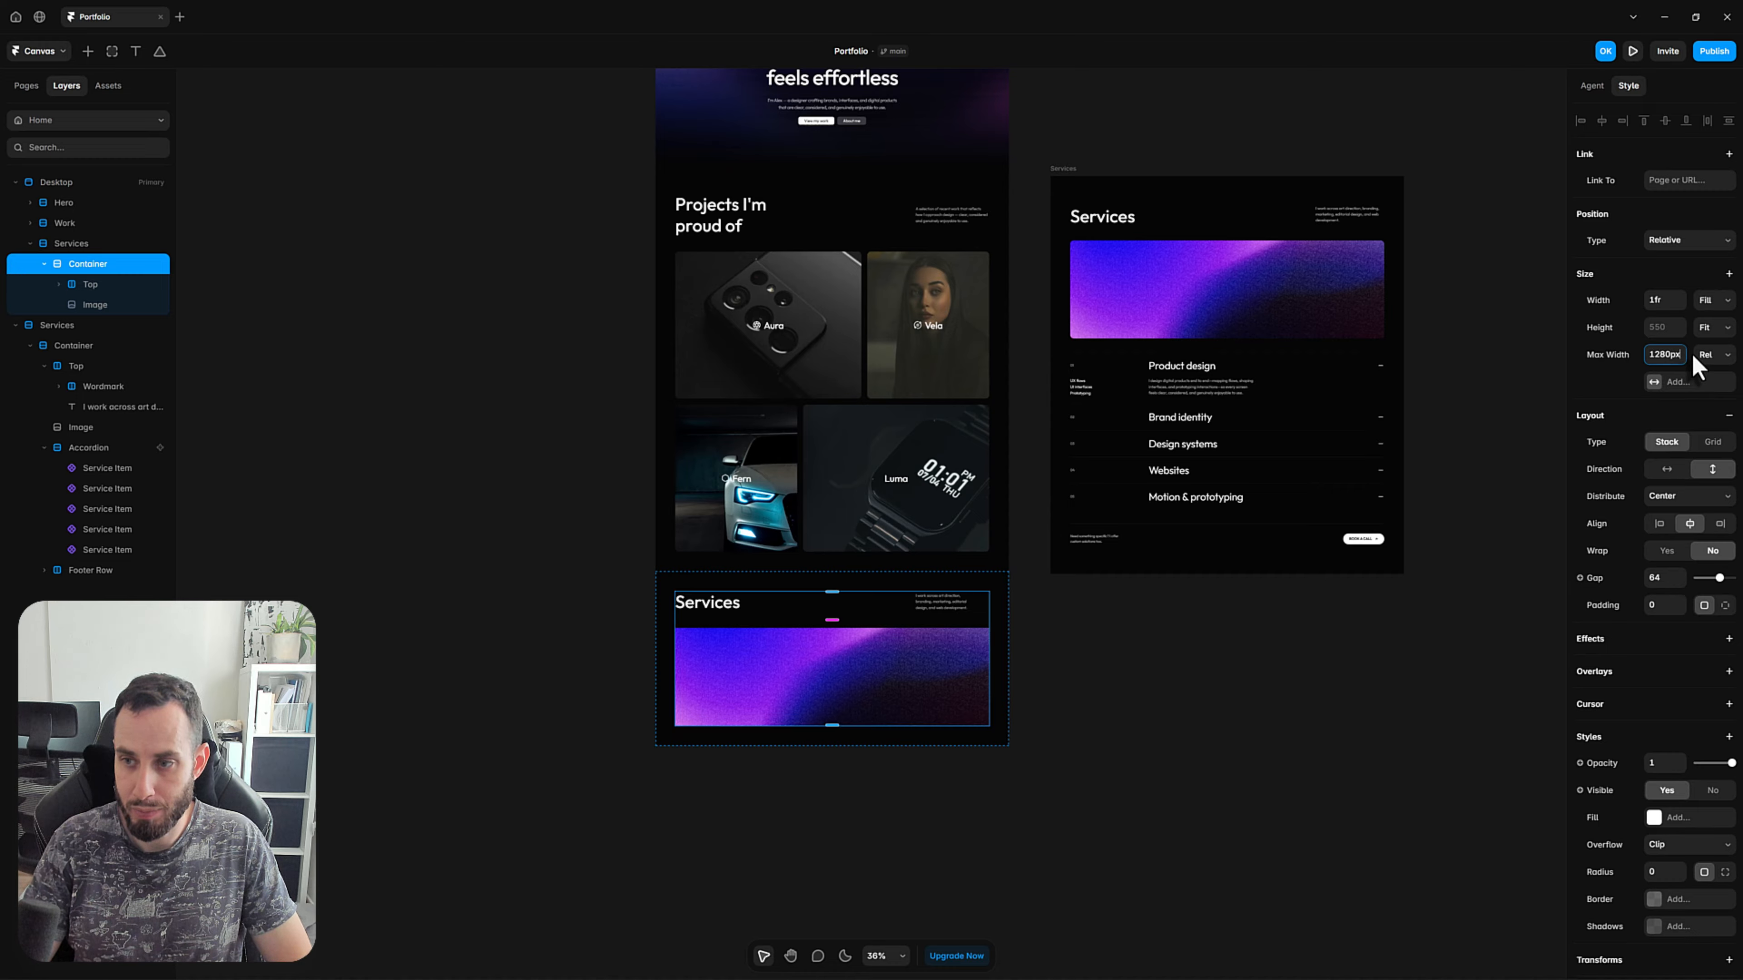
type("px")
key("Return")
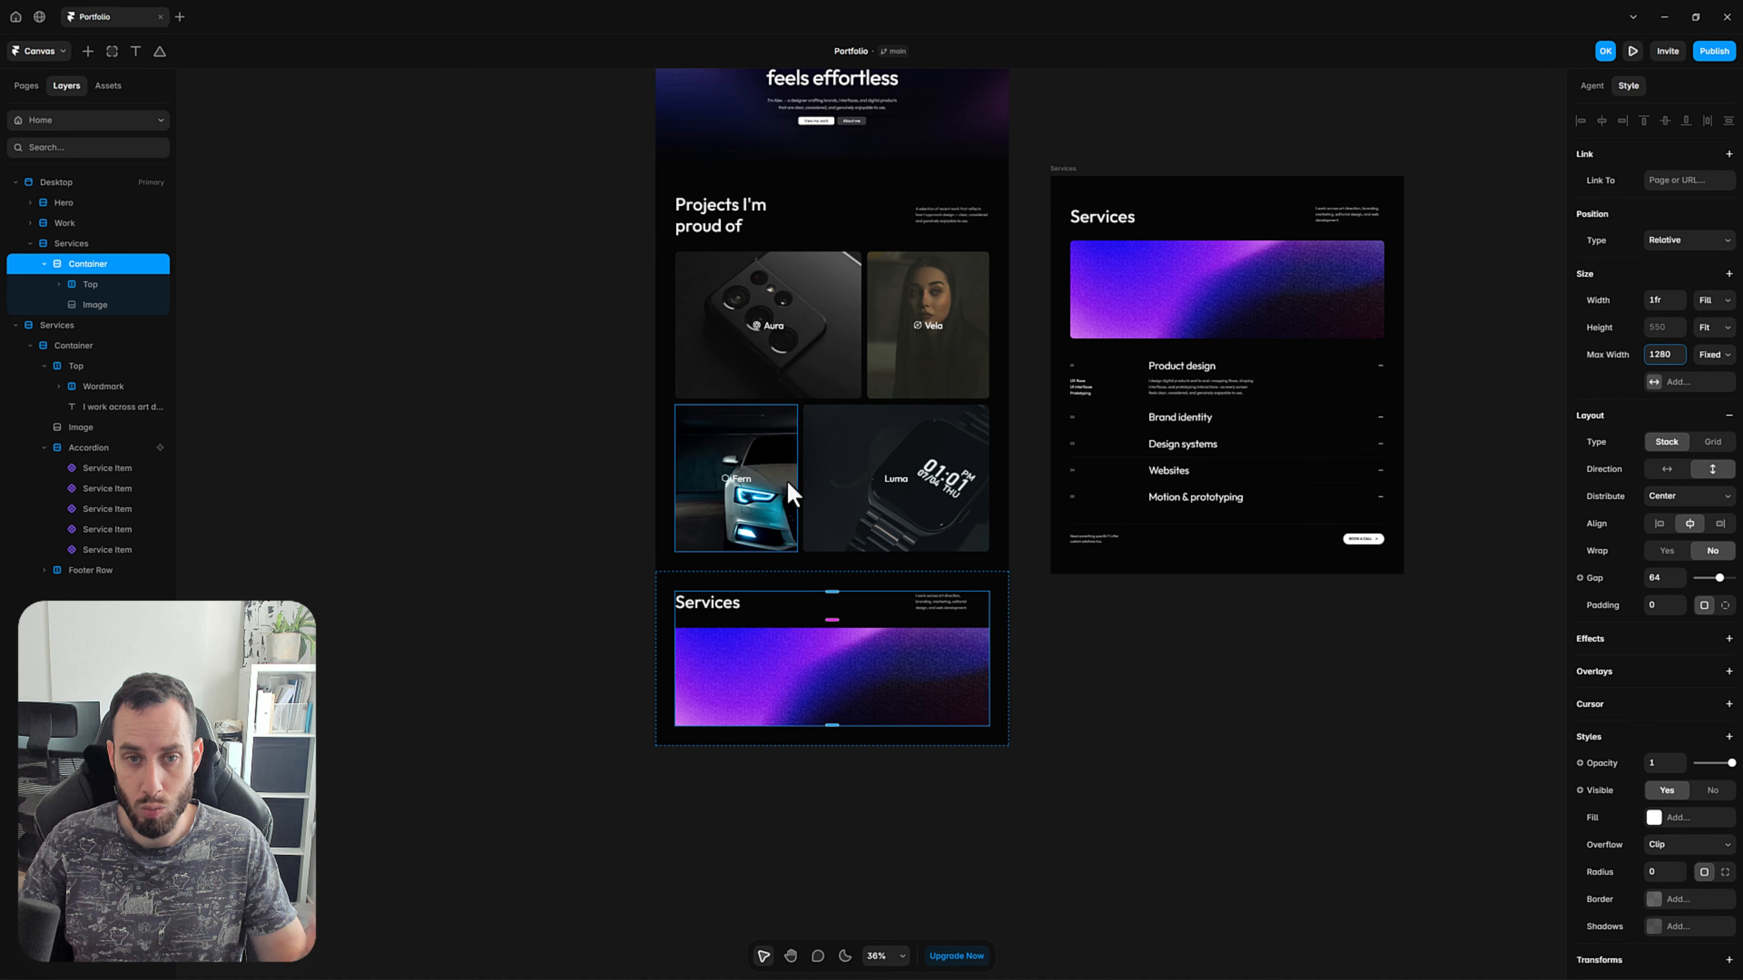
left_click(1151, 721)
Set the corner radius of the Image in the Desktop page's Services section to 16.
scroll(1152, 720, "down", 2)
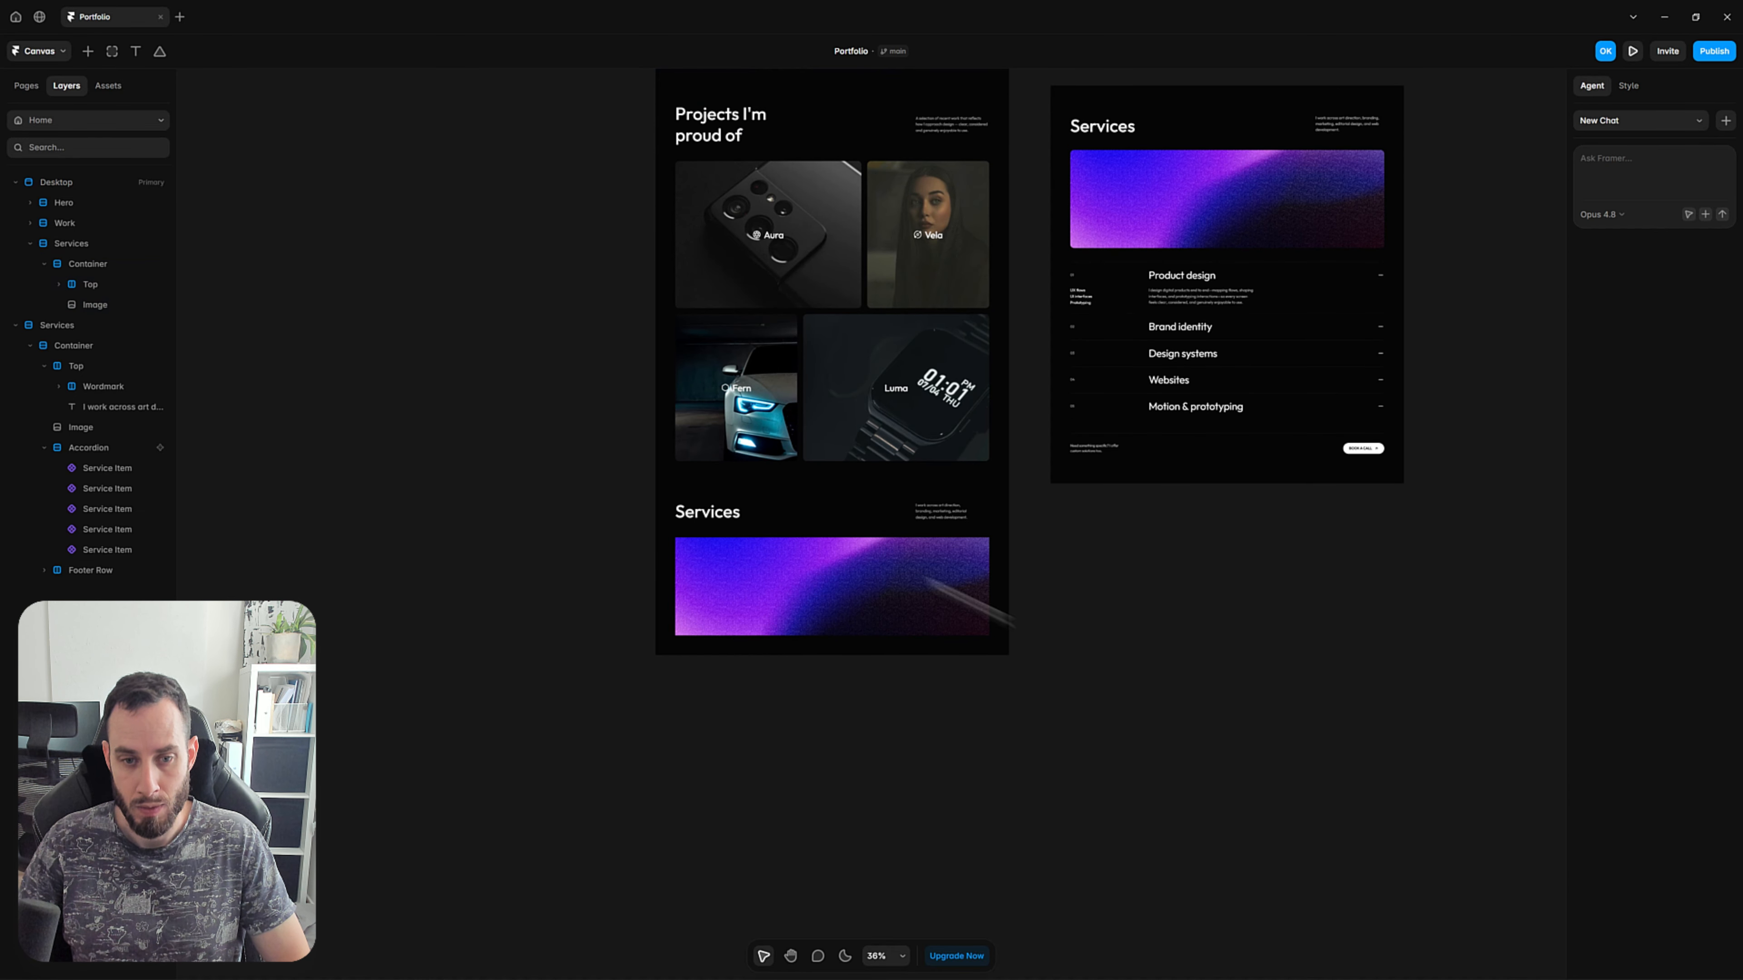
left_click(746, 560)
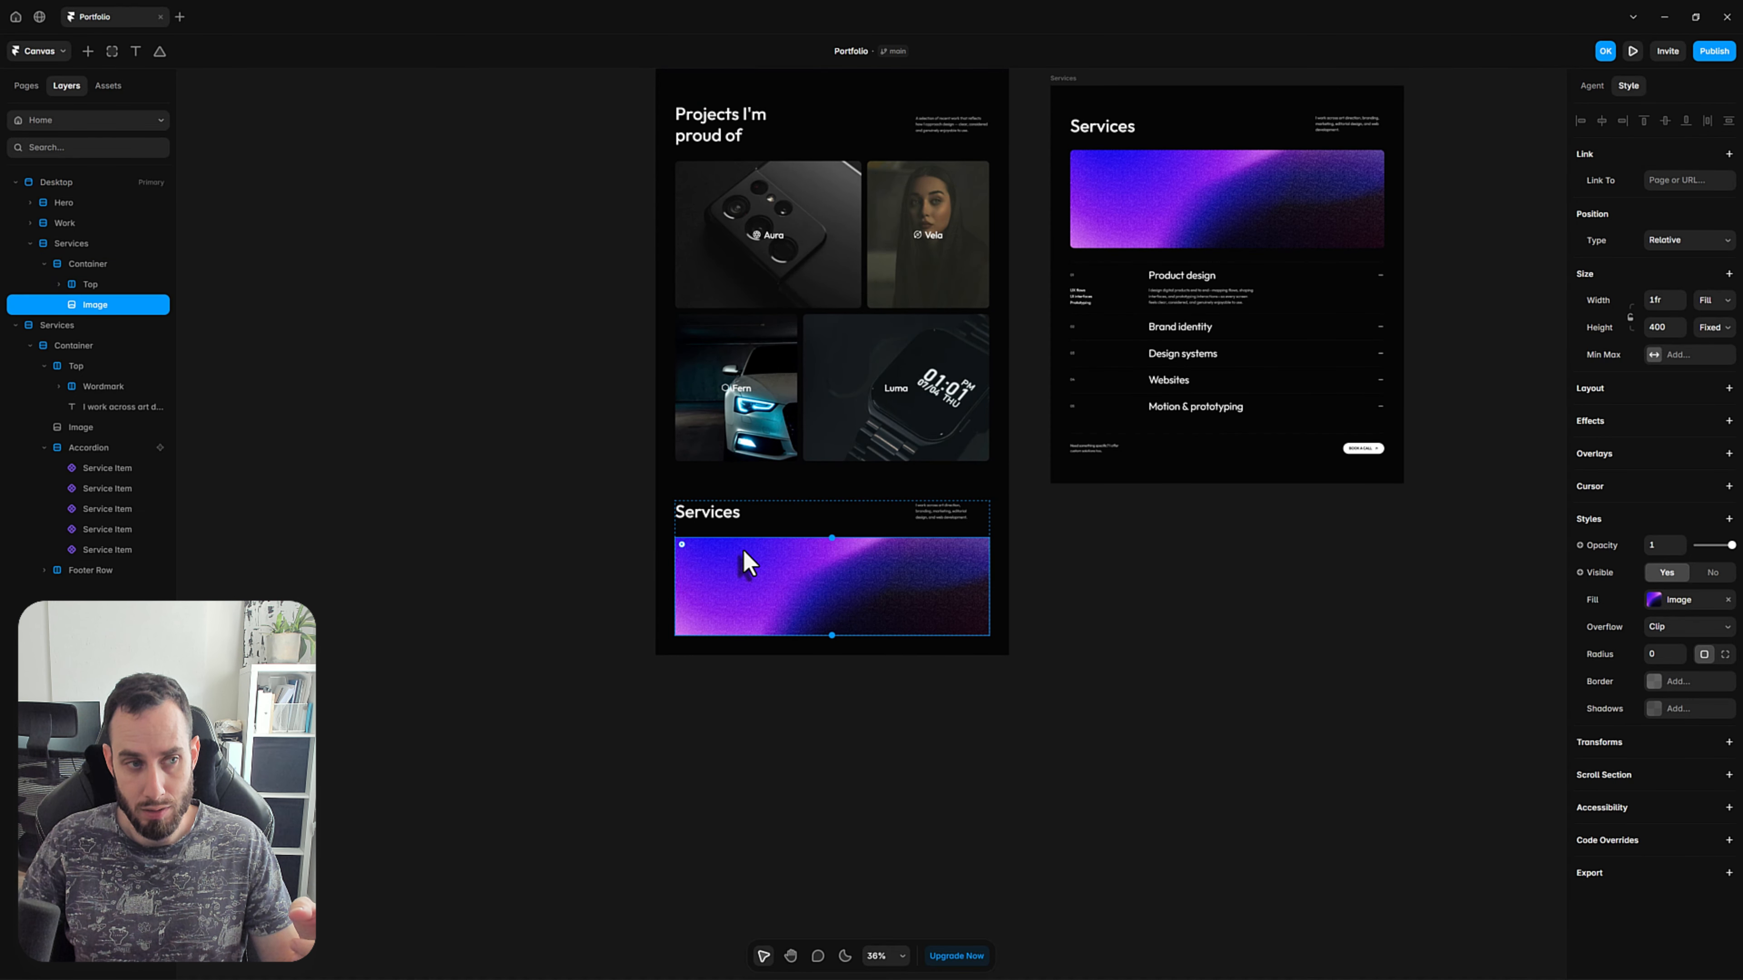
left_click(1661, 656)
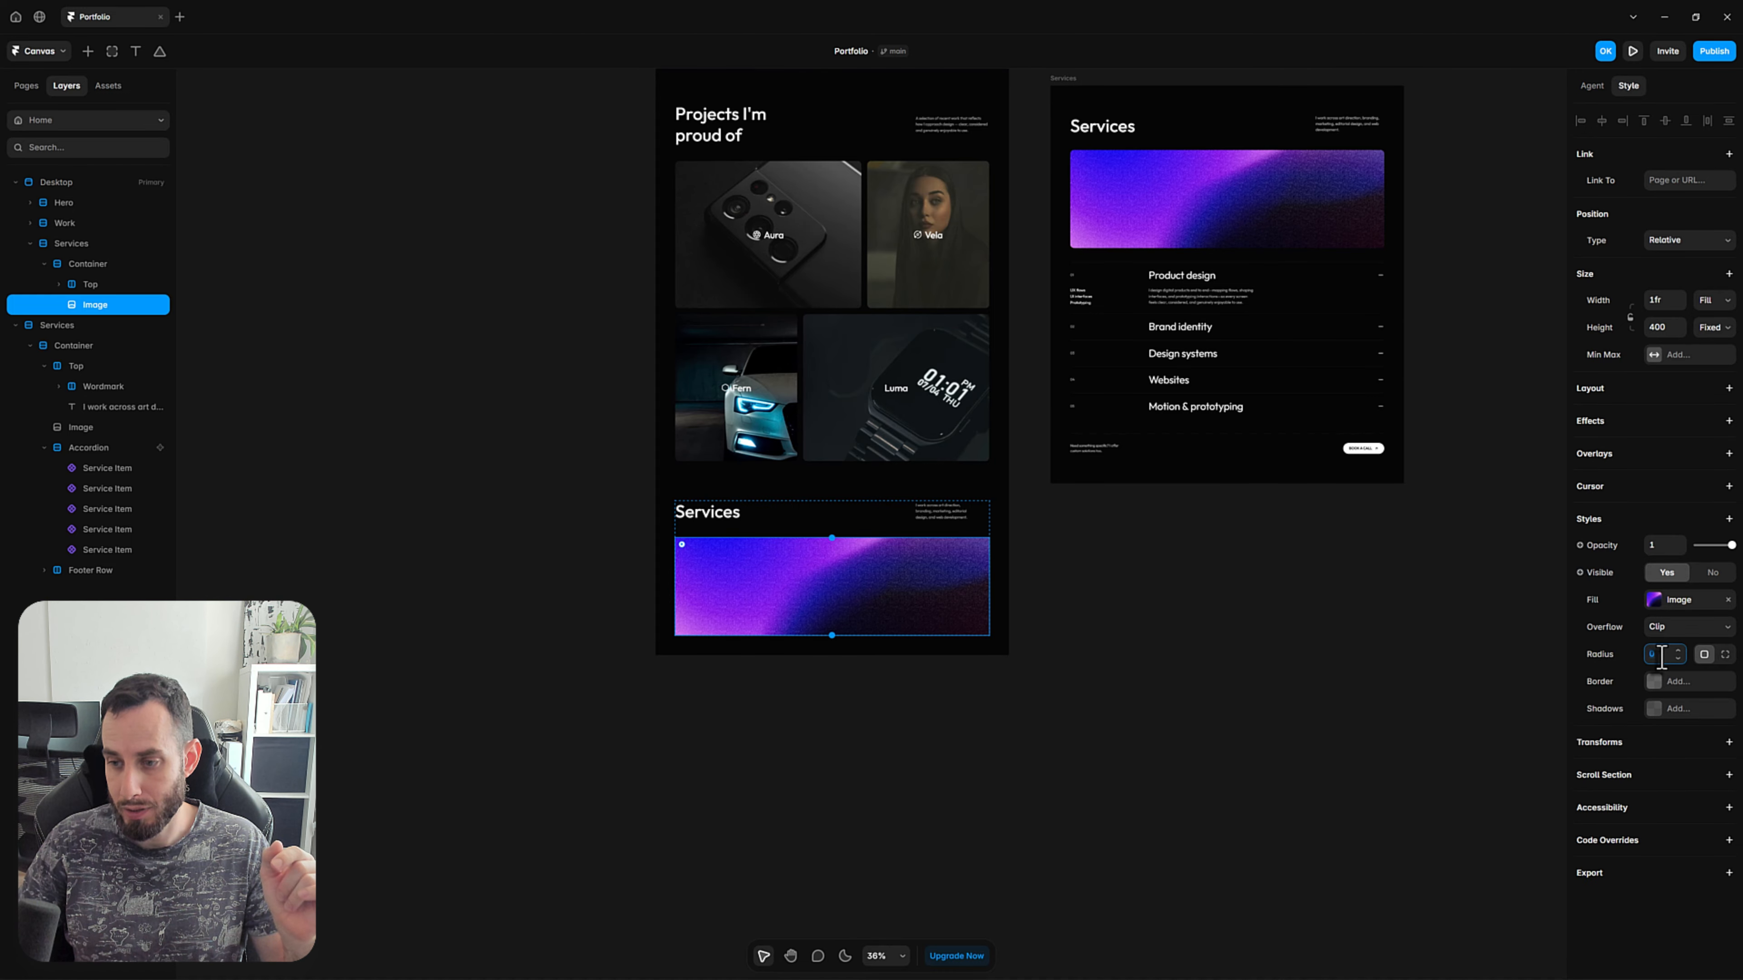
key("Return")
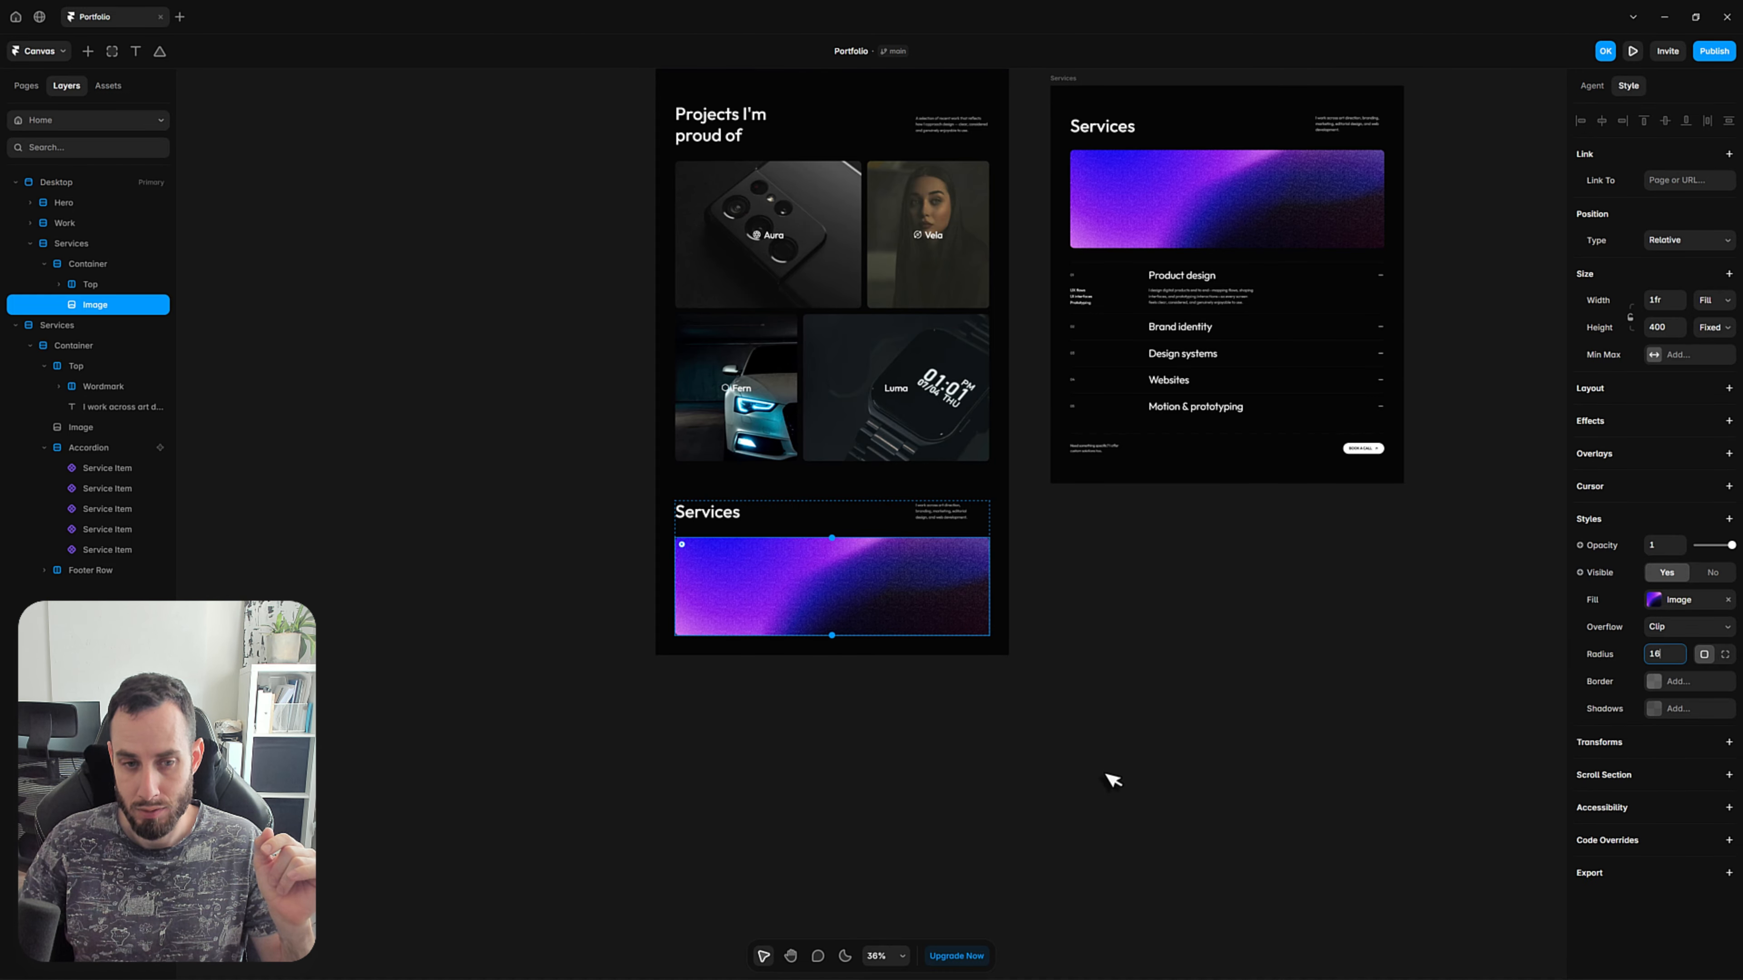
left_click(1109, 782)
Examine the reference Services frame's accordion and footer row against the Services section on the Desktop page.
scroll(1039, 707, "up", 2)
scroll(1039, 707, "up", 1)
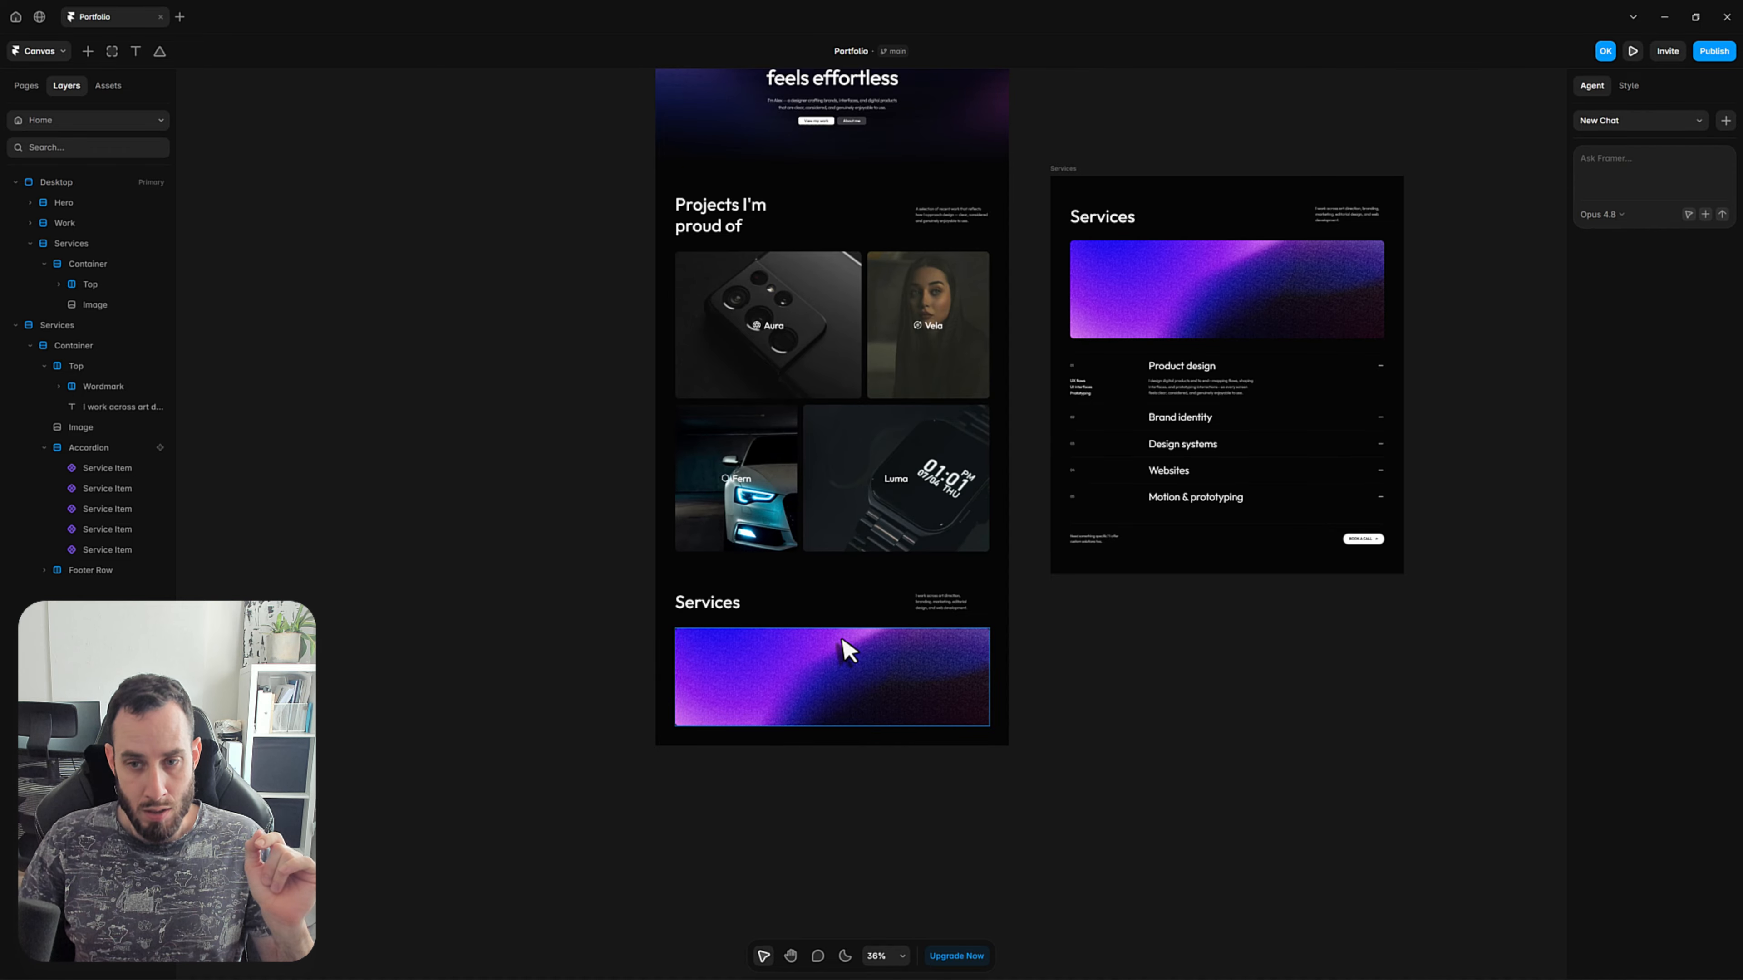
scroll(1295, 436, "up", 5)
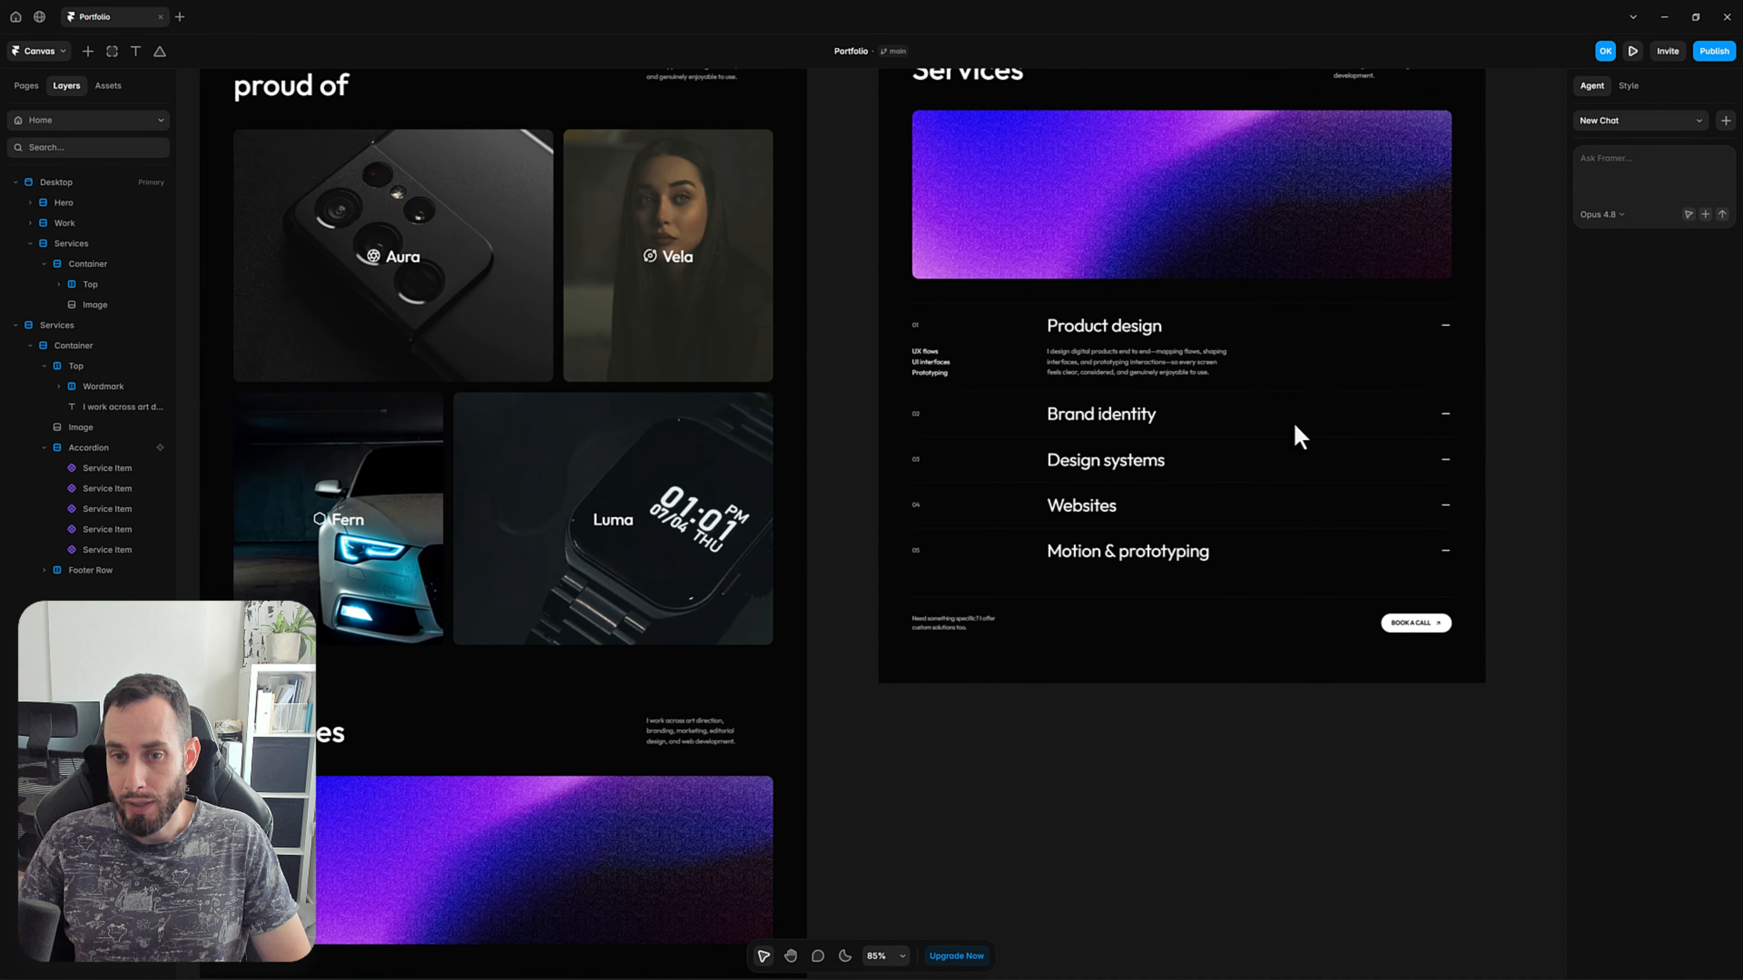
scroll(820, 321, "down", 3)
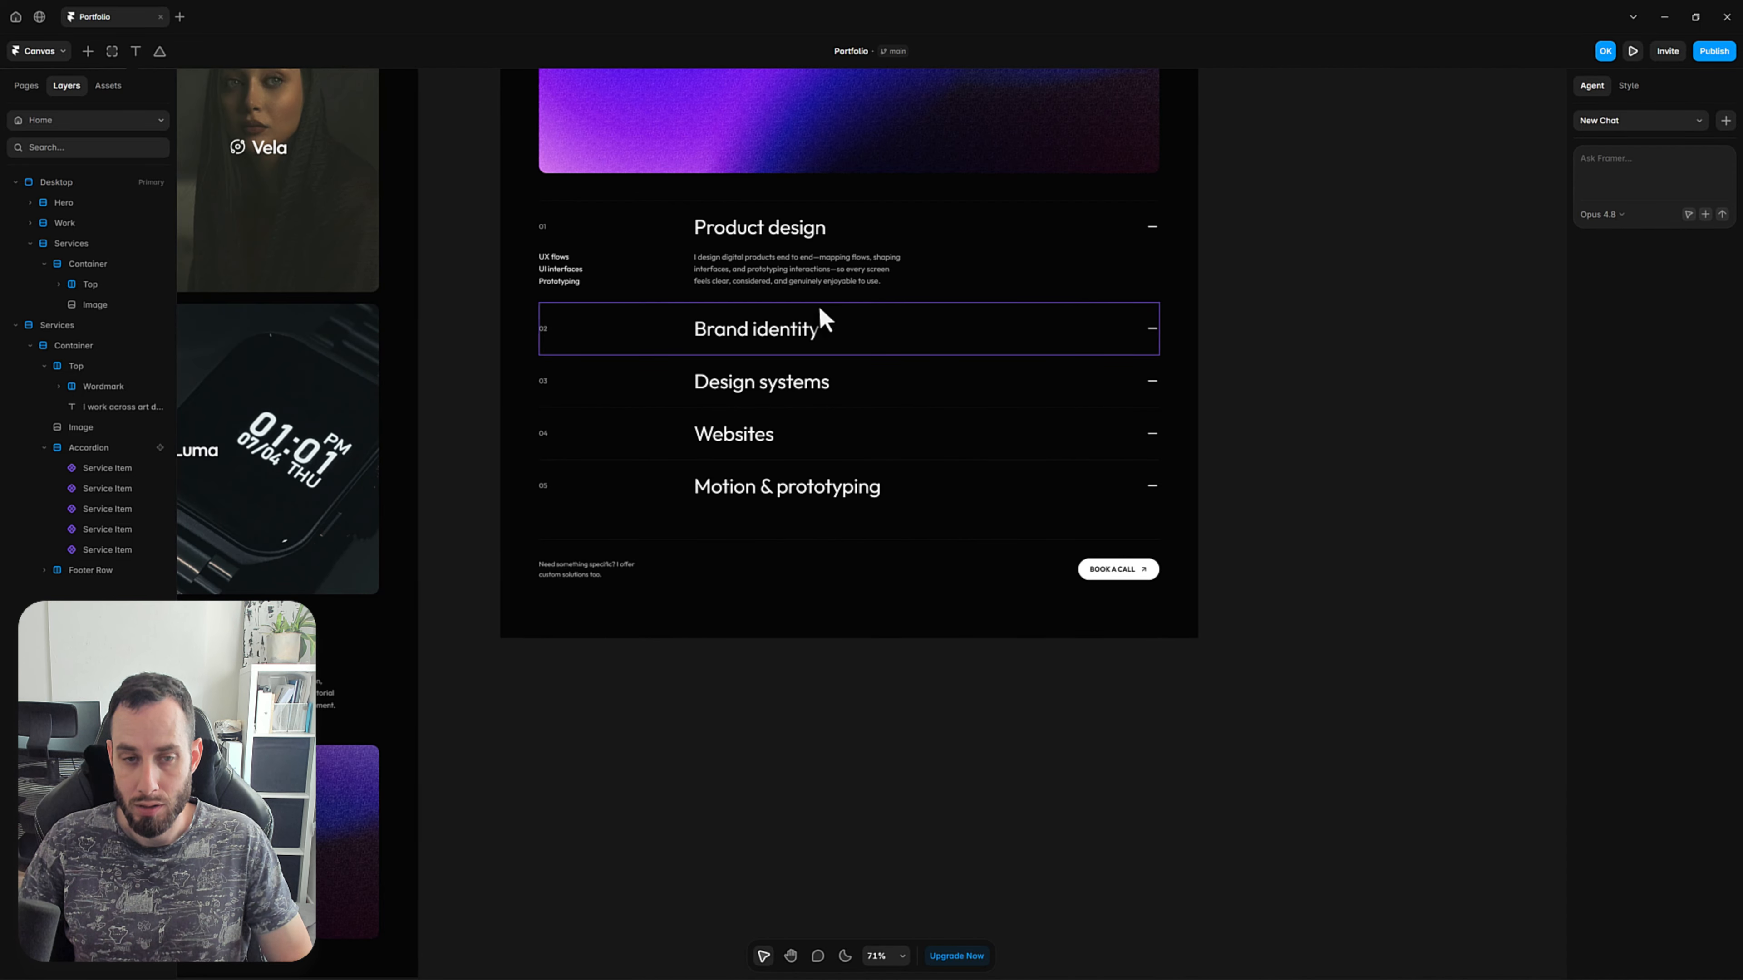
key("h")
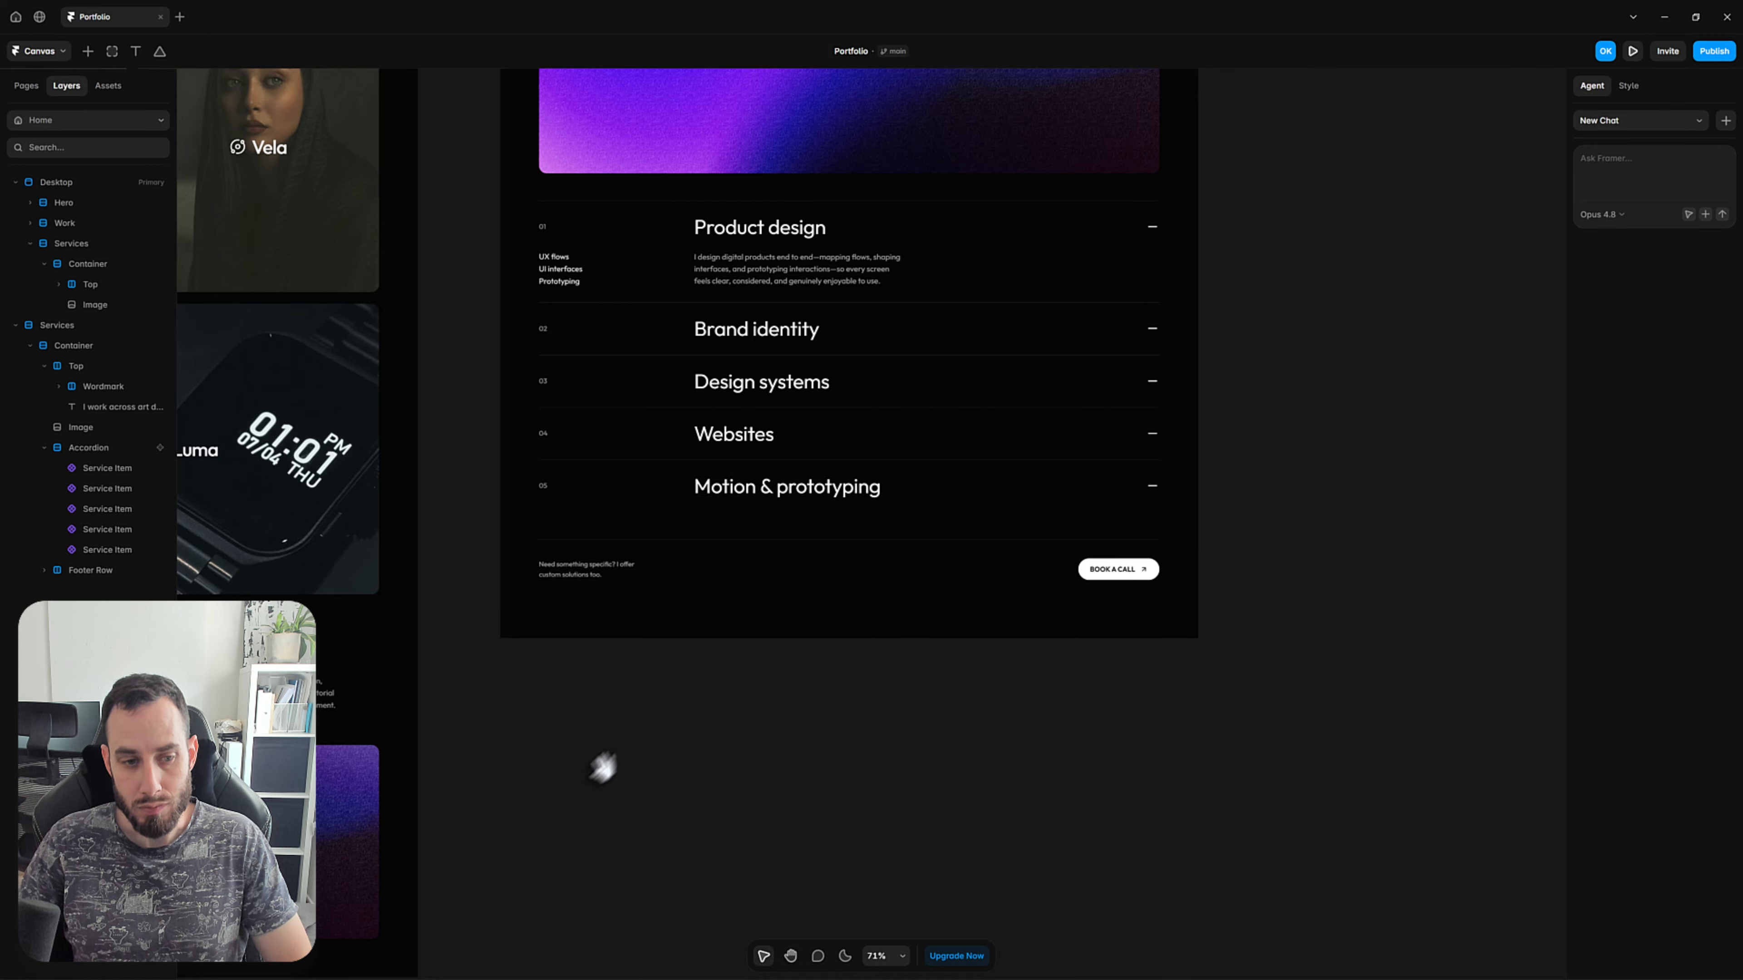
left_click_drag(604, 767, 1099, 652)
scroll(1090, 649, "down", 5)
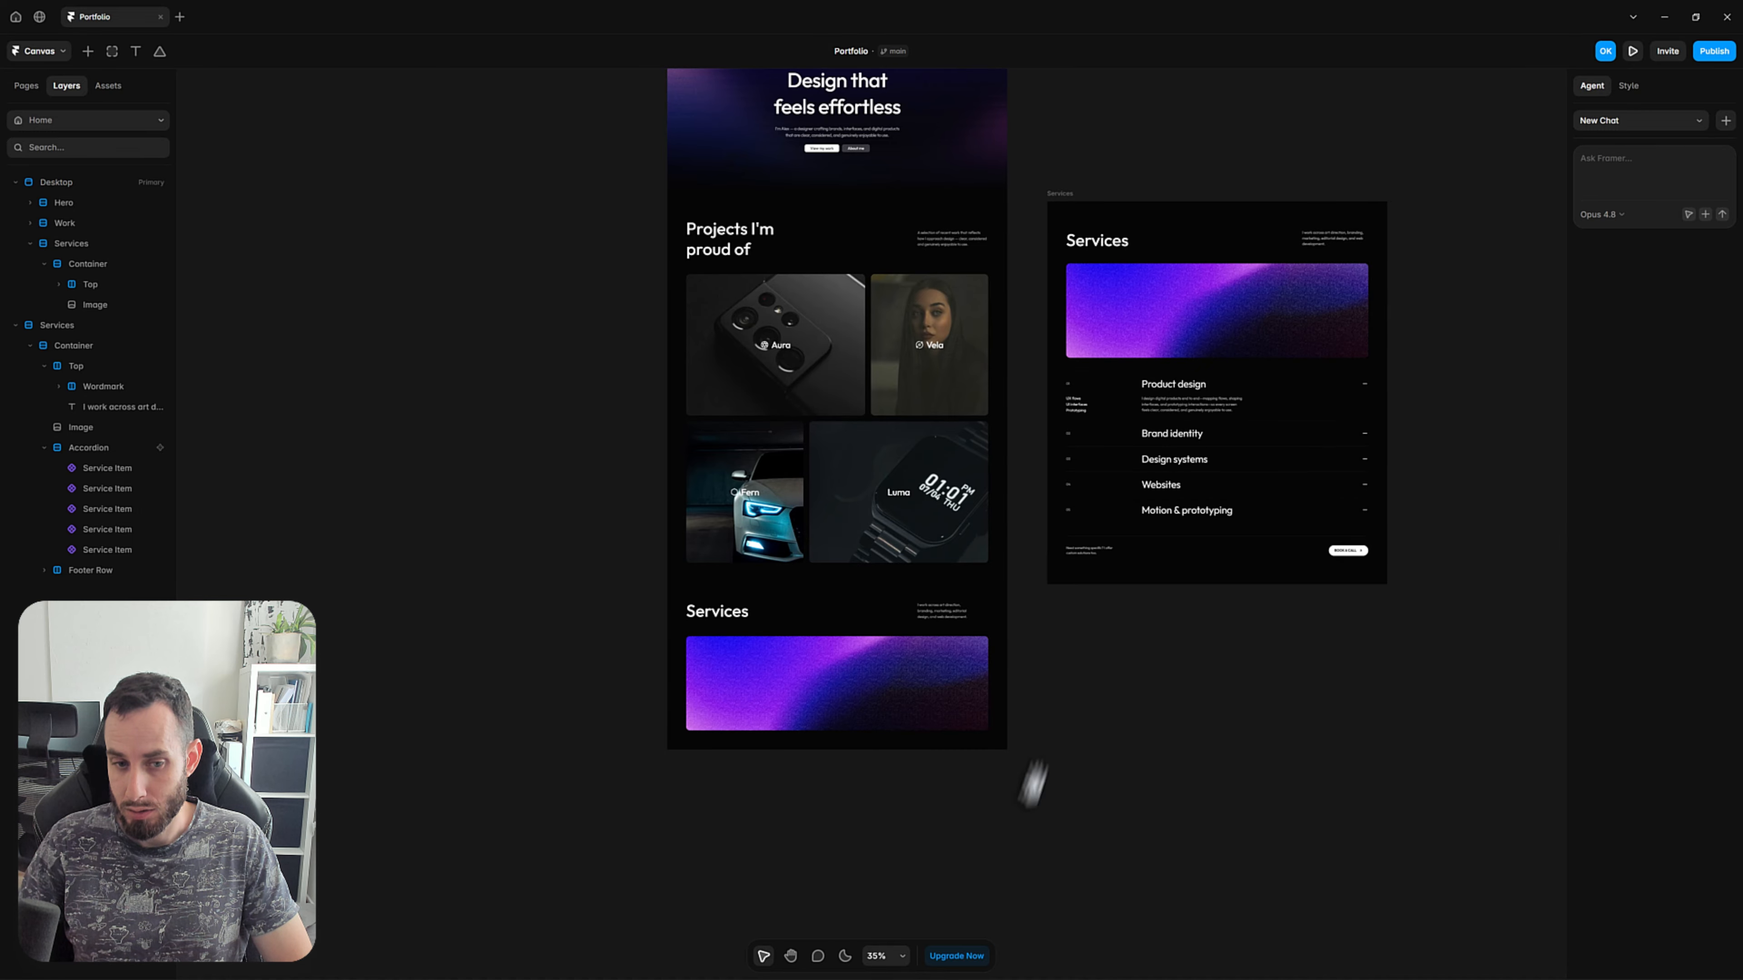
left_click_drag(1035, 782, 1105, 729)
key("v")
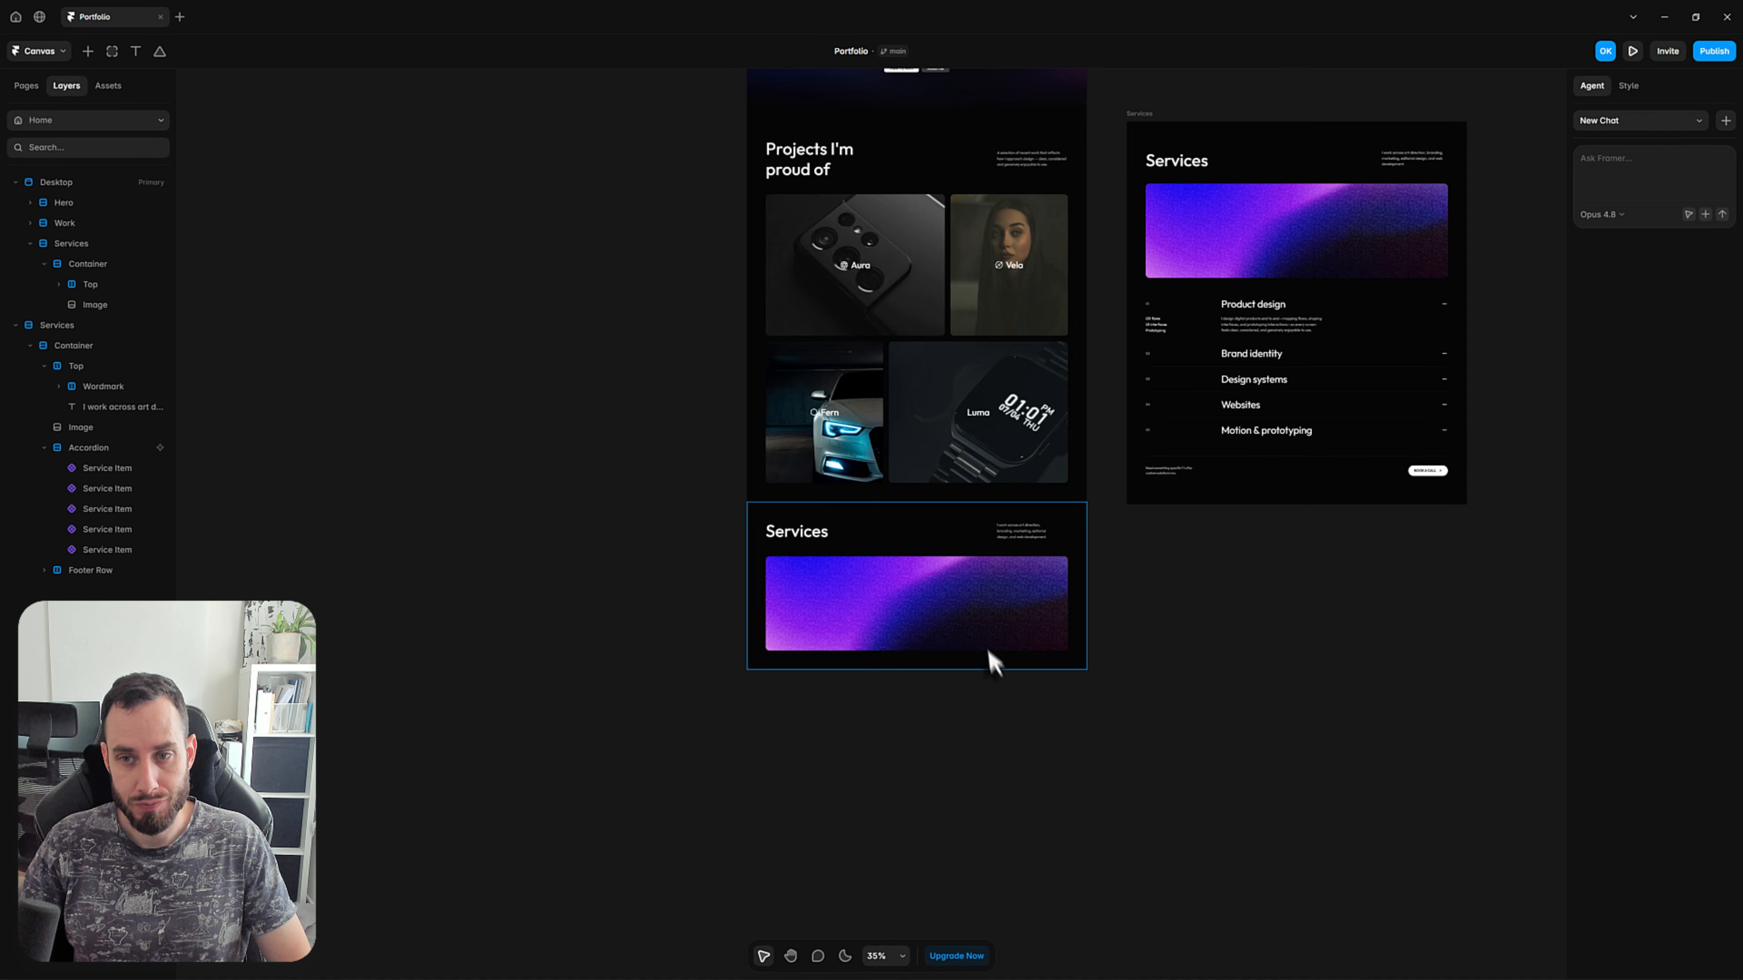
scroll(999, 472, "up", 3)
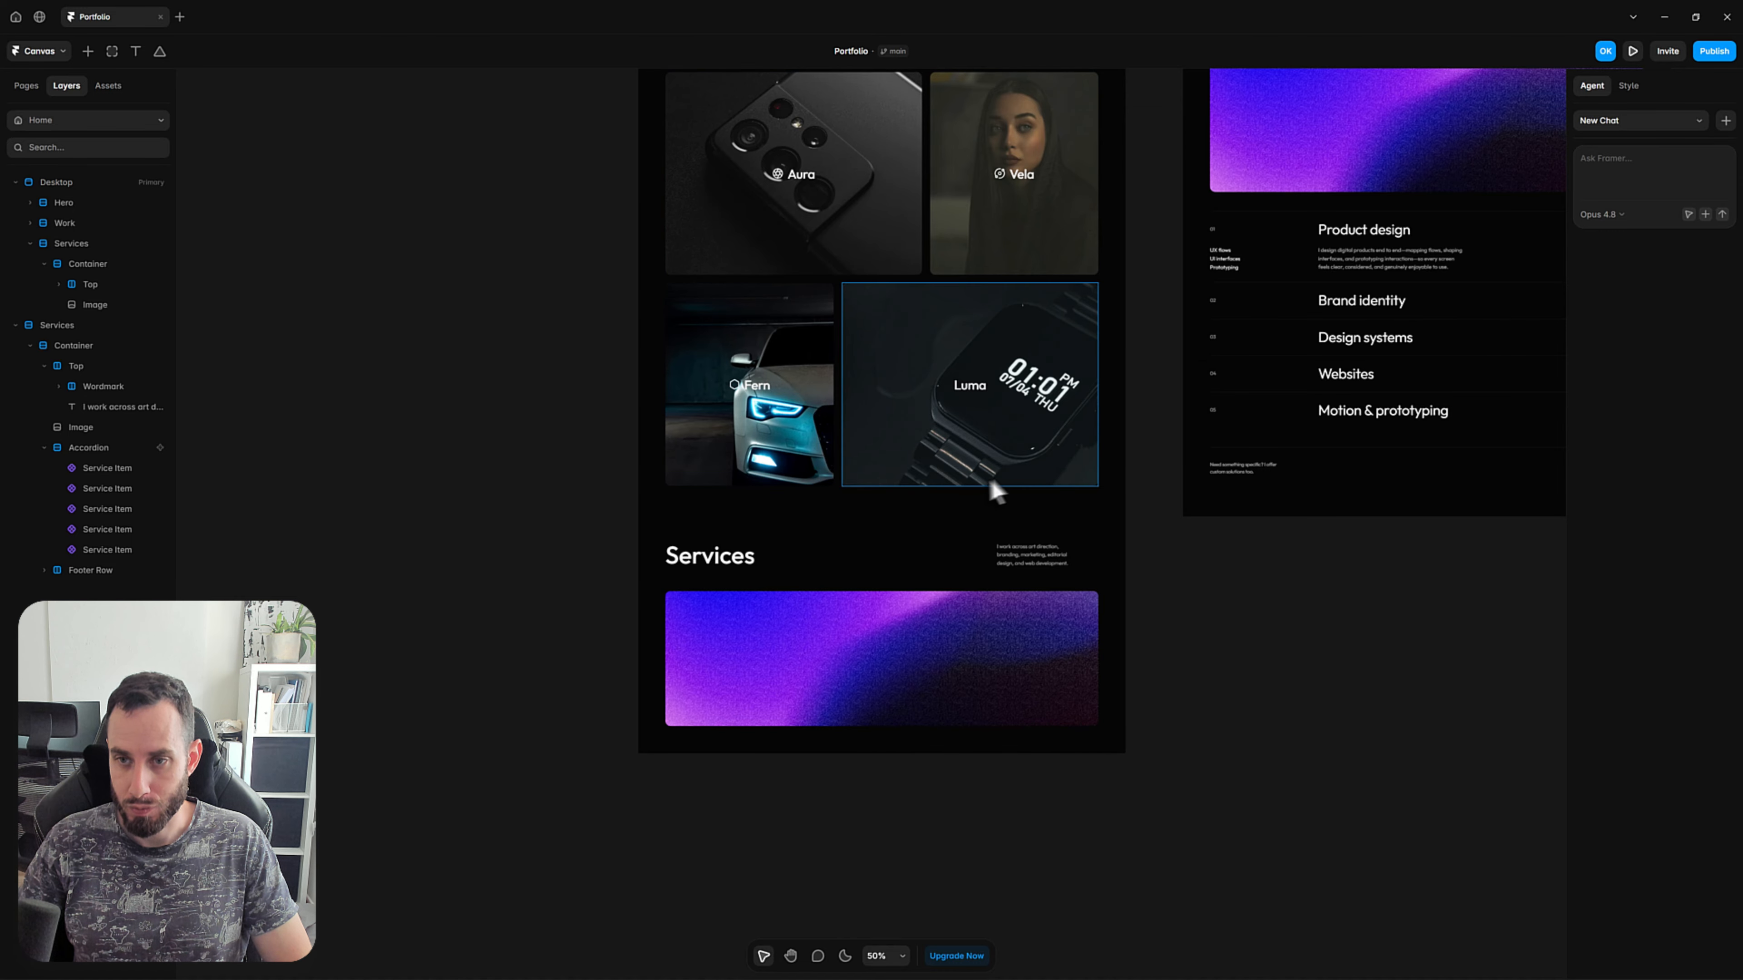
left_click_drag(984, 484, 925, 472)
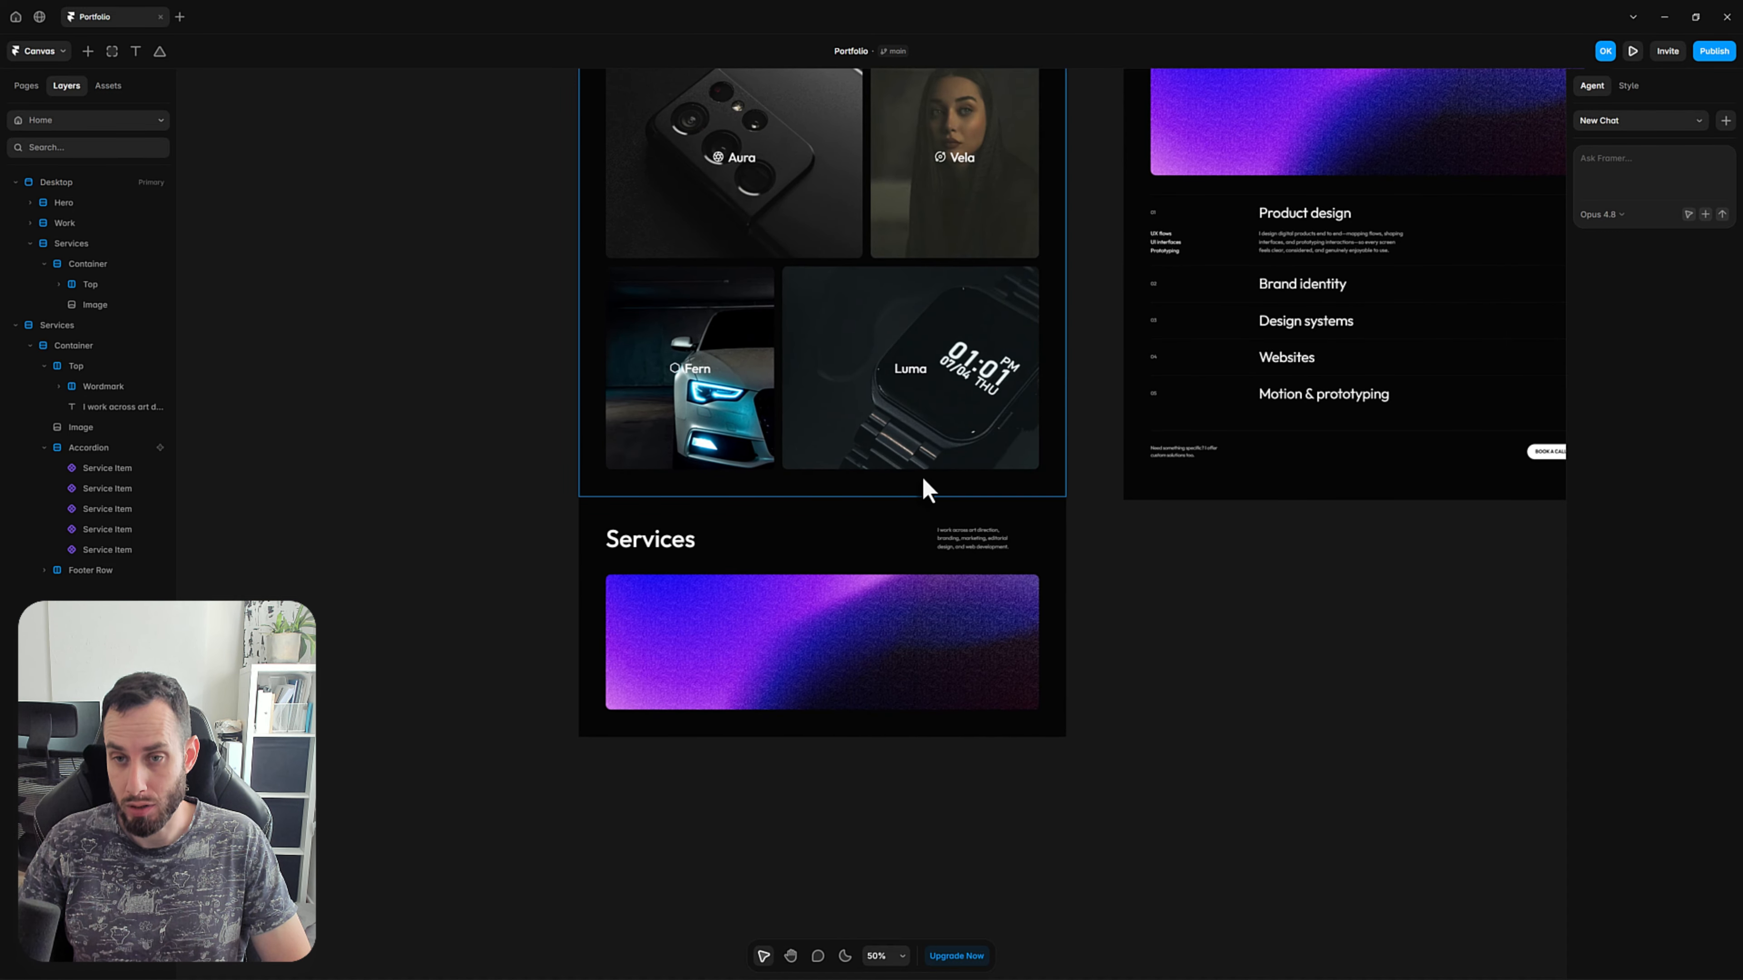
Add the text "Product design" to the Desktop page's Services section and color it white (FFFFFF).
key("t")
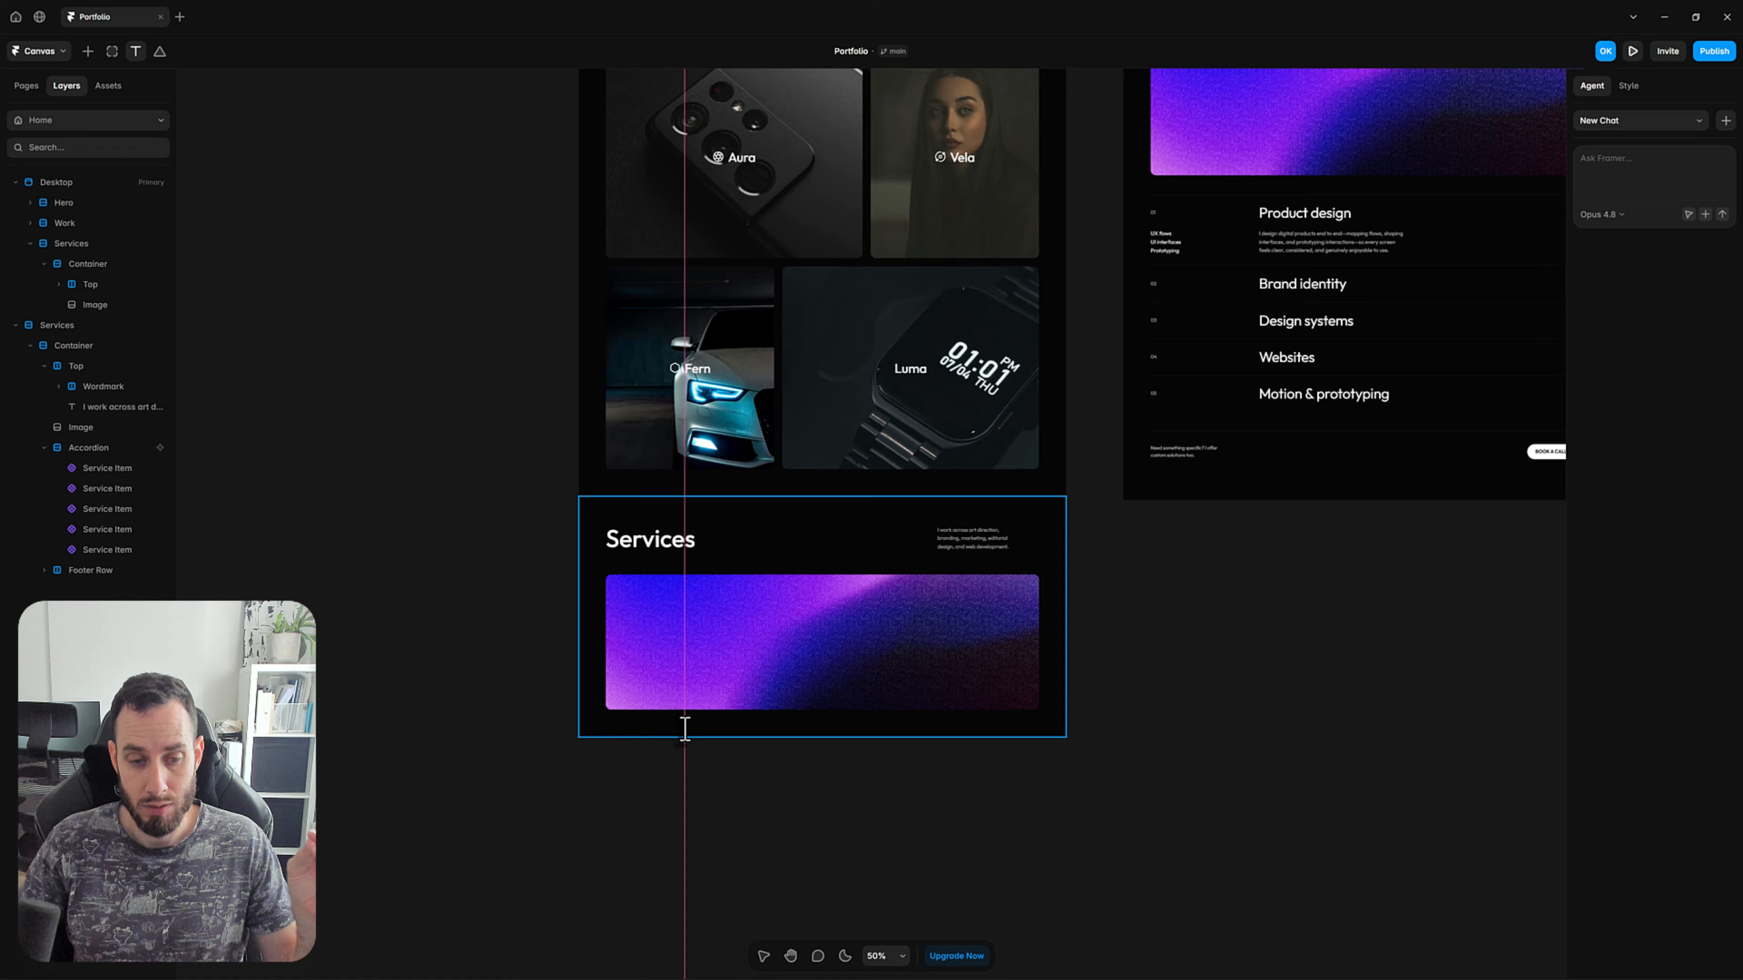
left_click(687, 726)
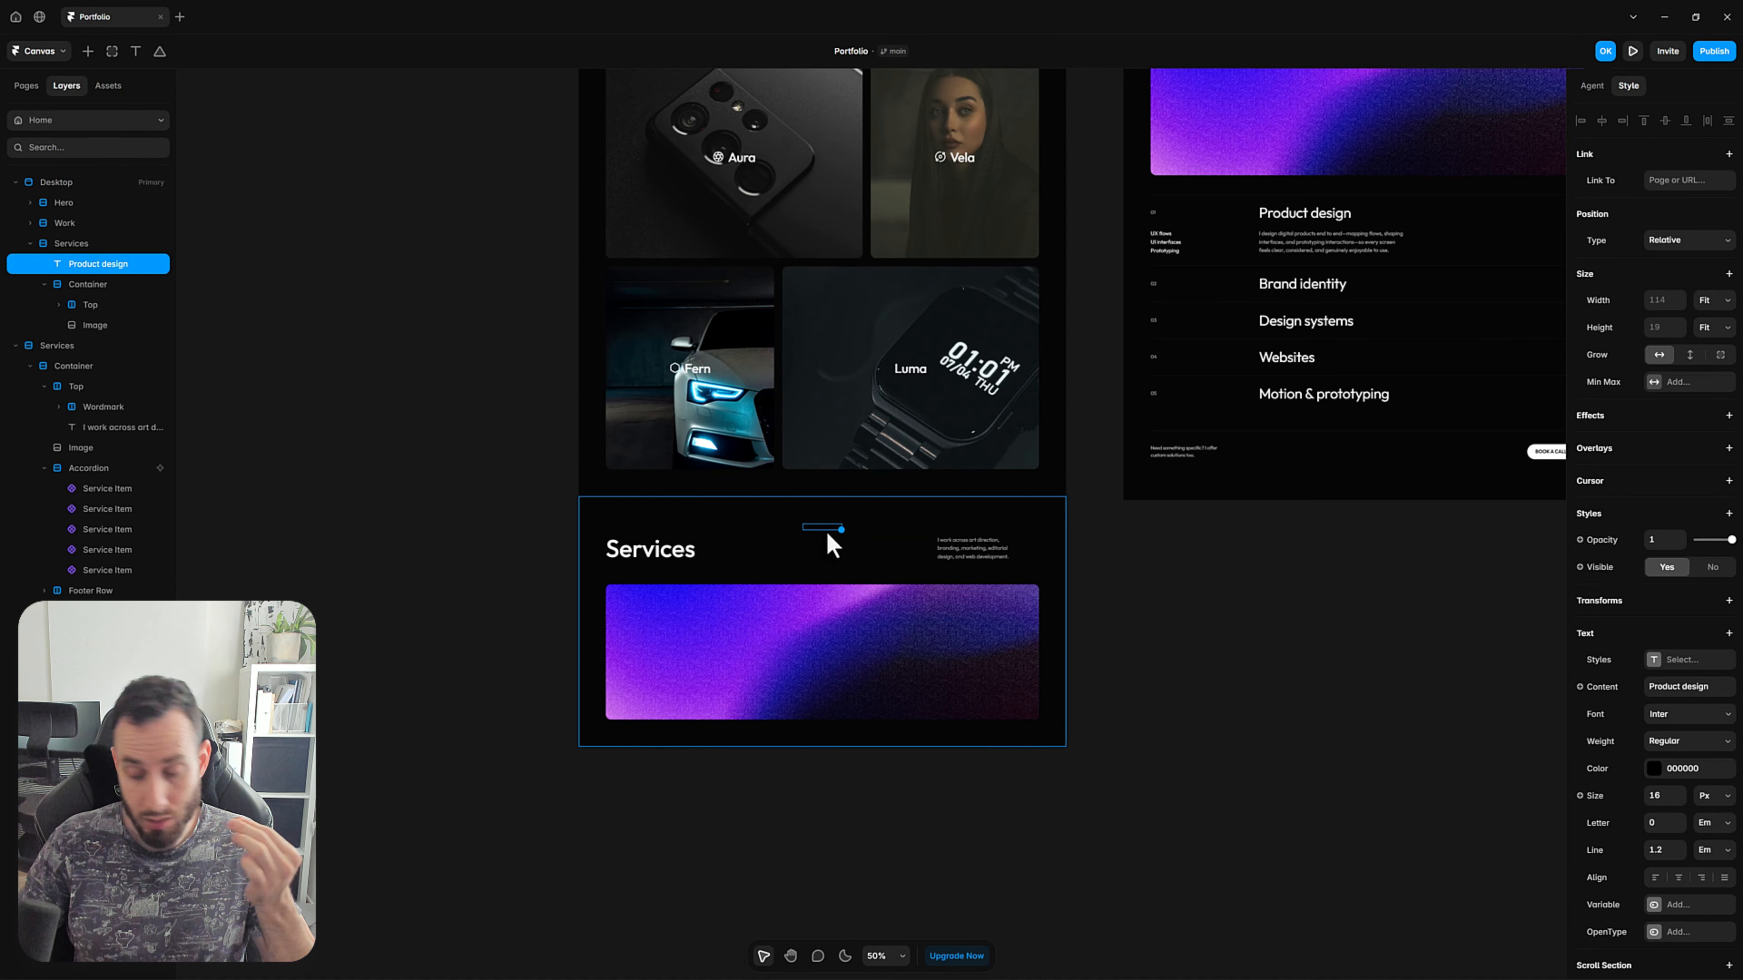
left_click(1662, 786)
left_click_drag(1445, 816, 1288, 740)
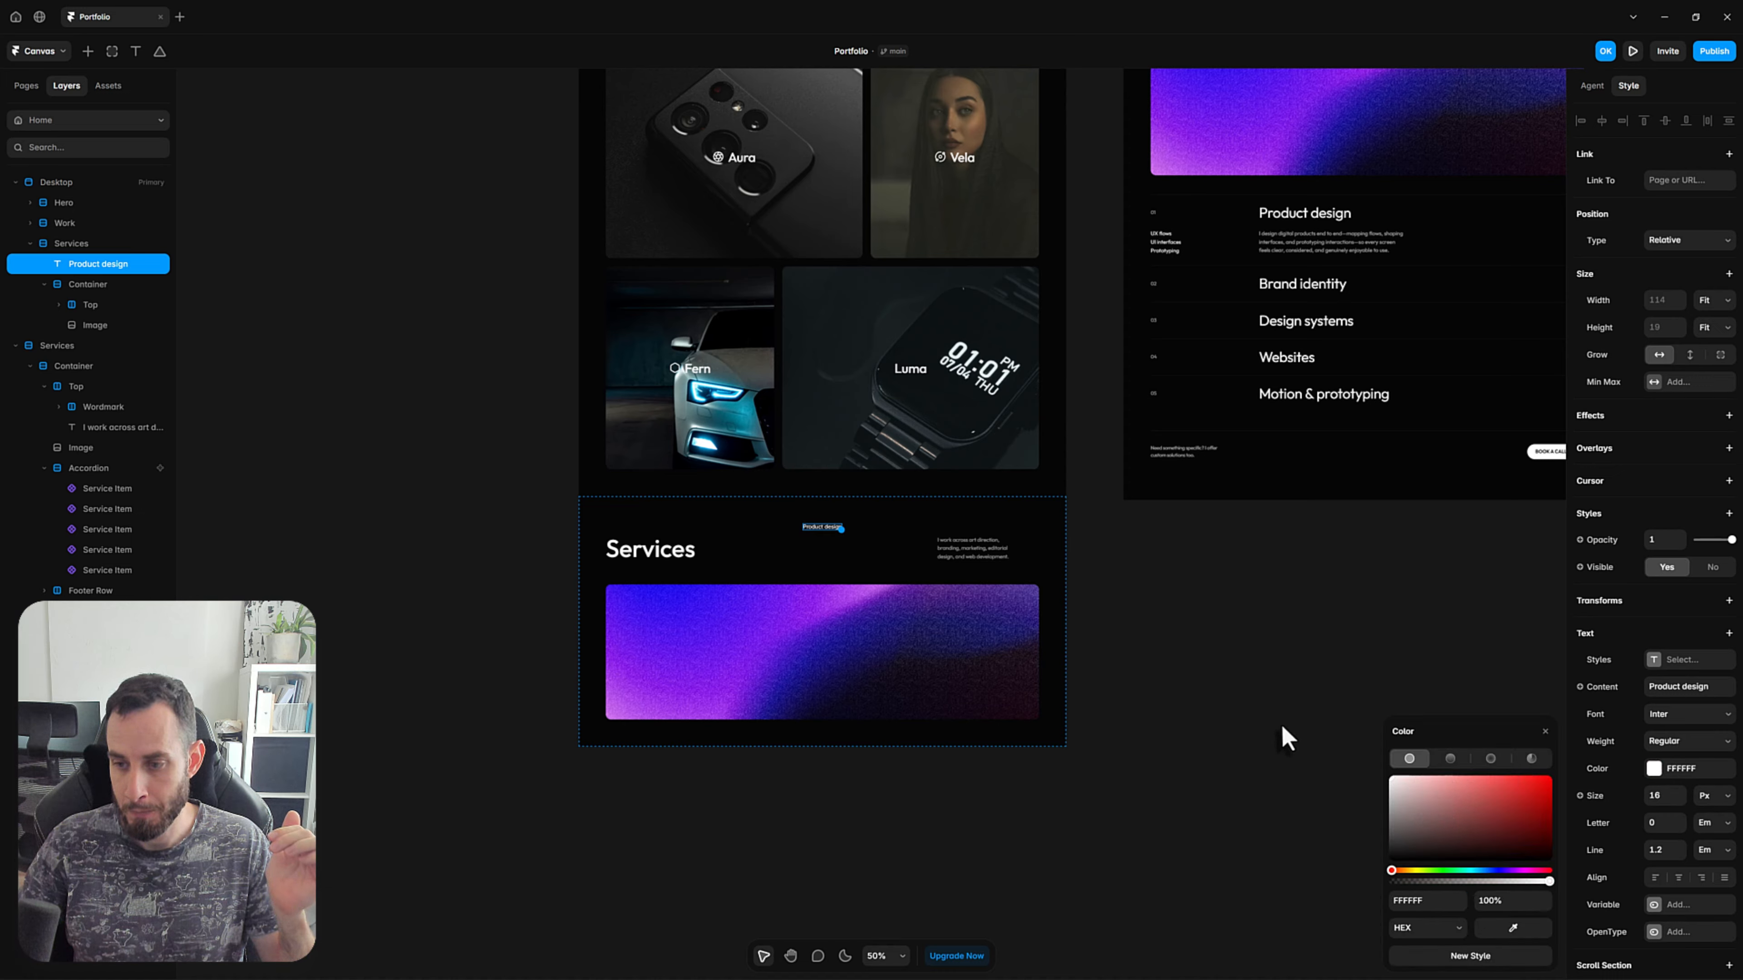
Set the font of the new Product design text to Outfit.
left_click(1689, 718)
type("outfit")
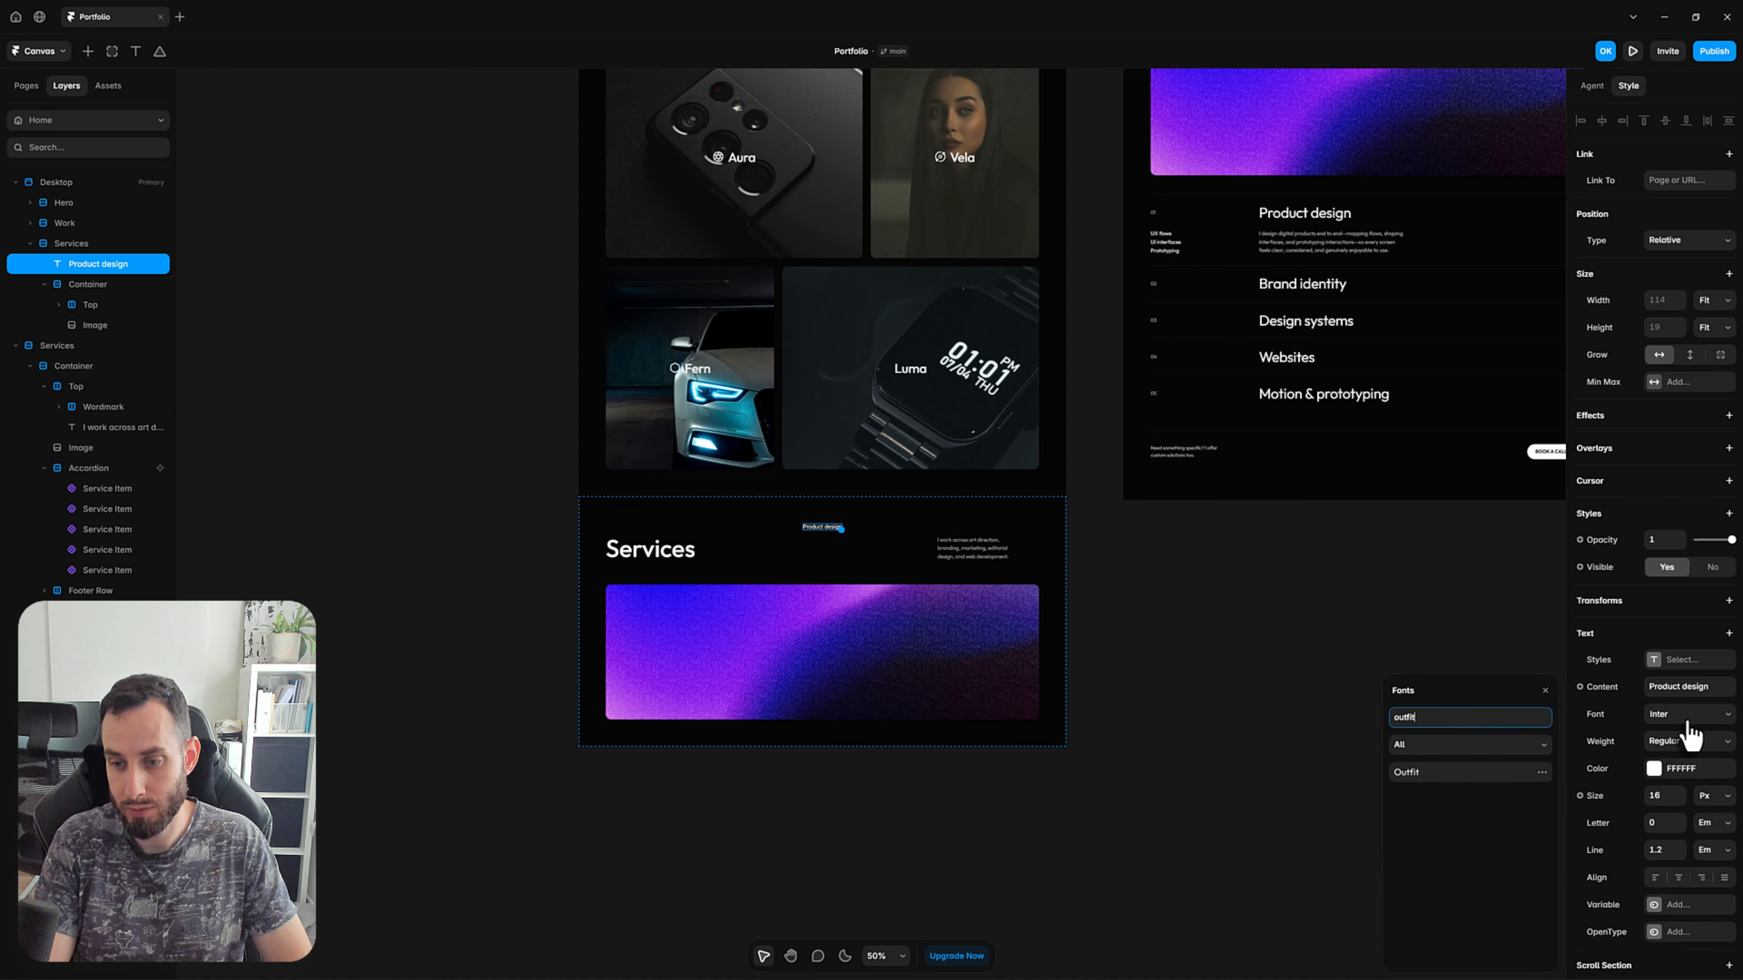
left_click(1420, 774)
left_click(1310, 686)
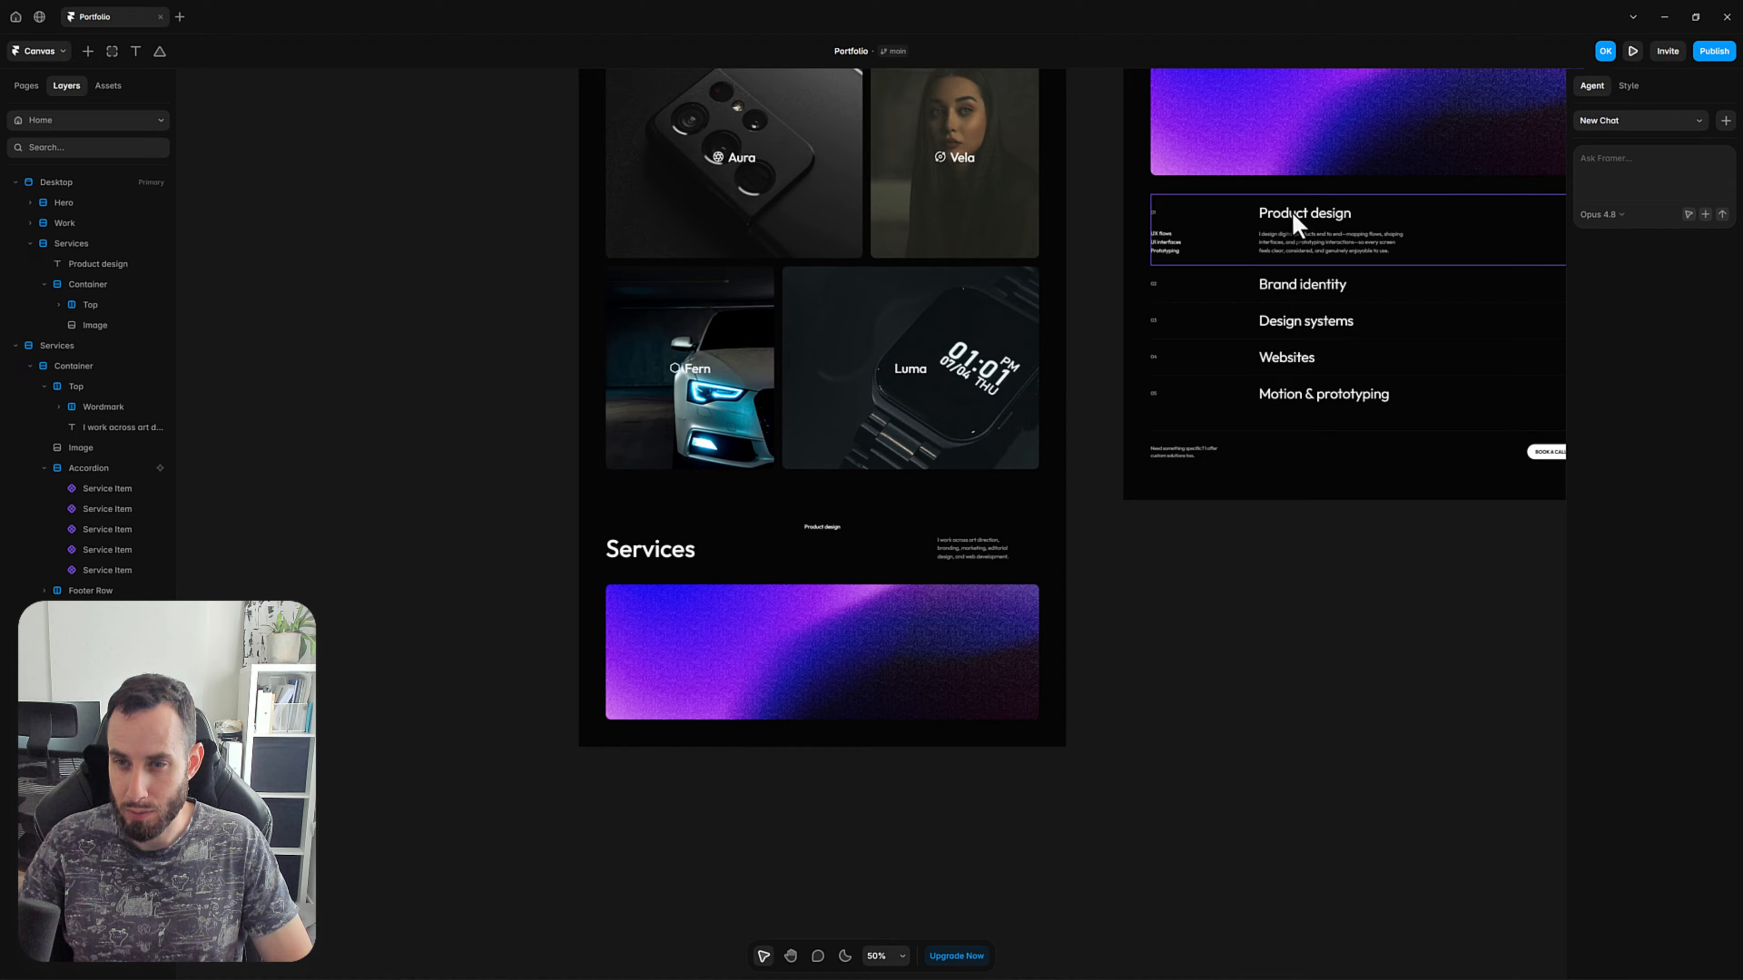
Match the new Product design text to the Service Item component's title by setting its size to 42 and weight to Regular.
left_click(1327, 136)
double_click(1279, 235)
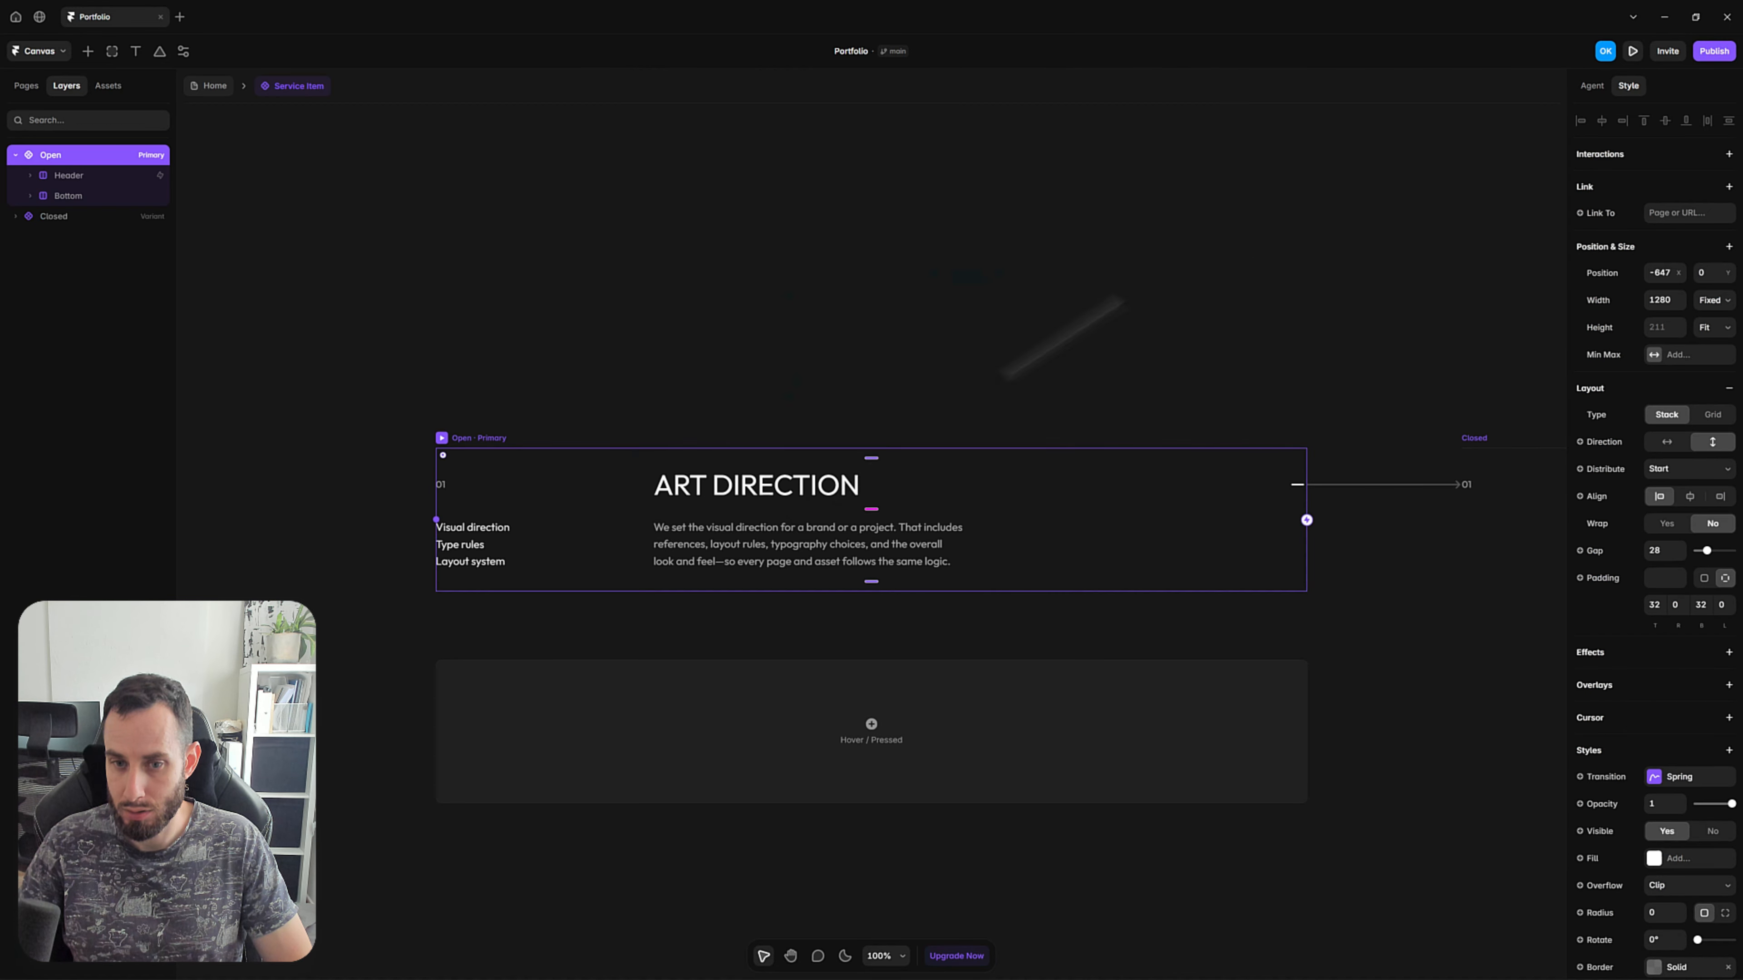
left_click(724, 495)
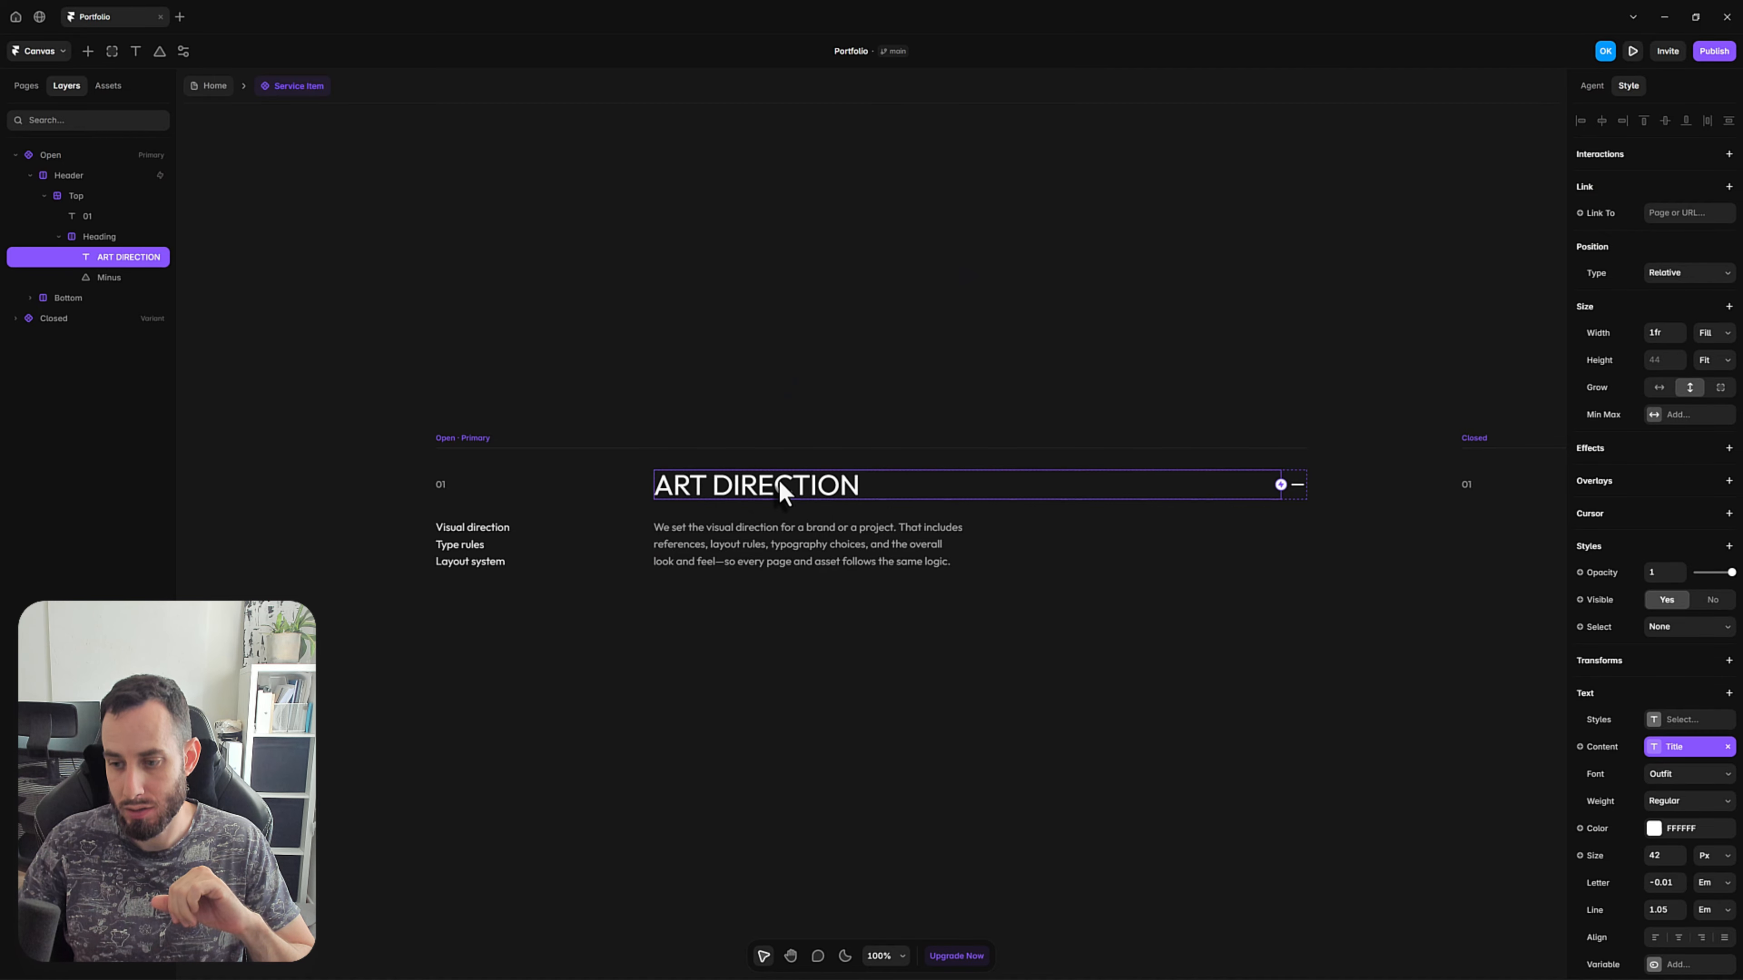
left_click(214, 84)
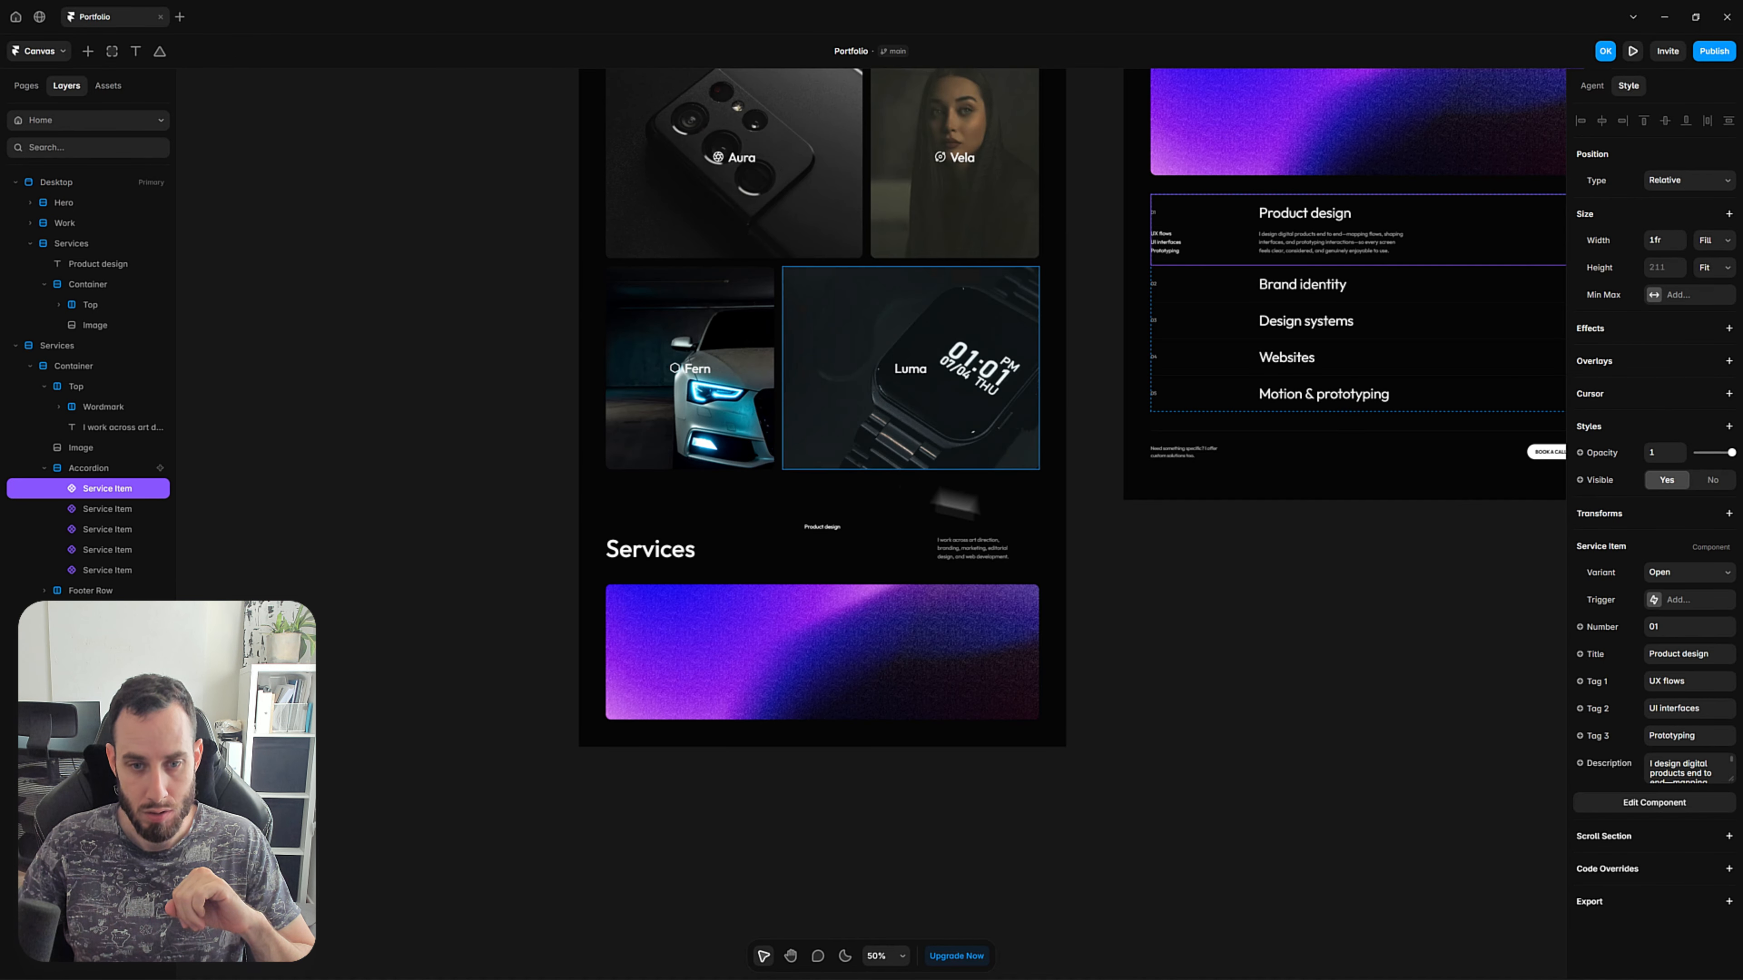
left_click(821, 527)
left_click(822, 528)
left_click(1663, 794)
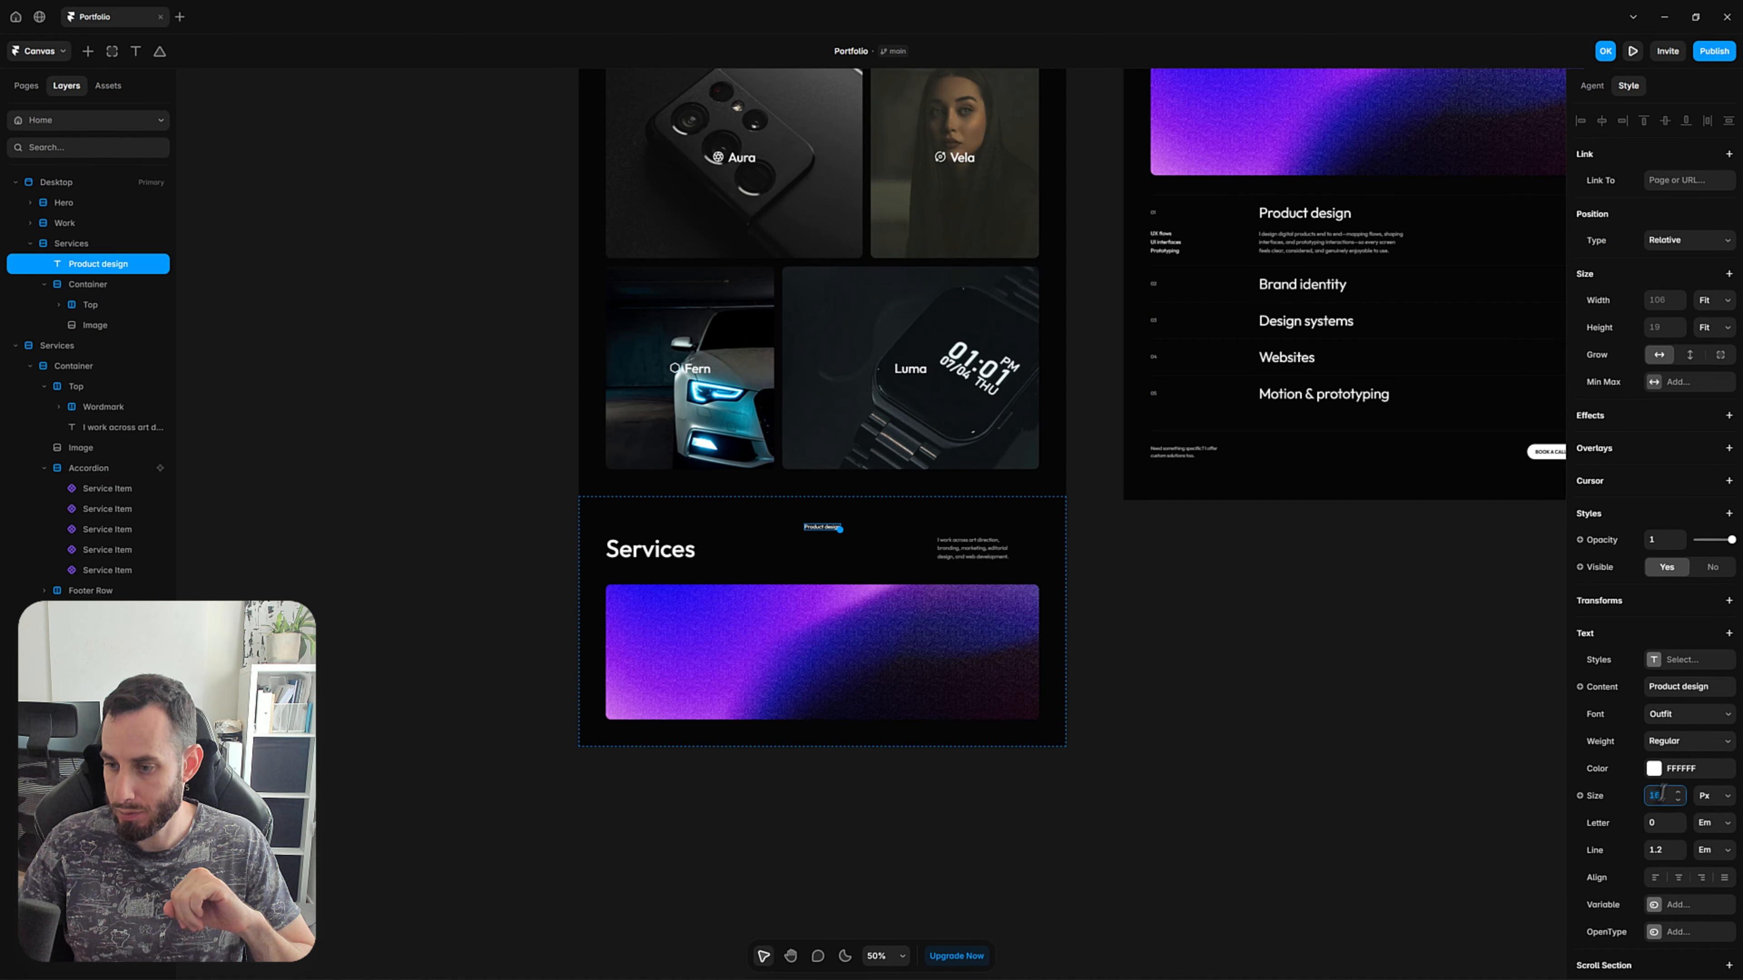
type("42")
key("Return")
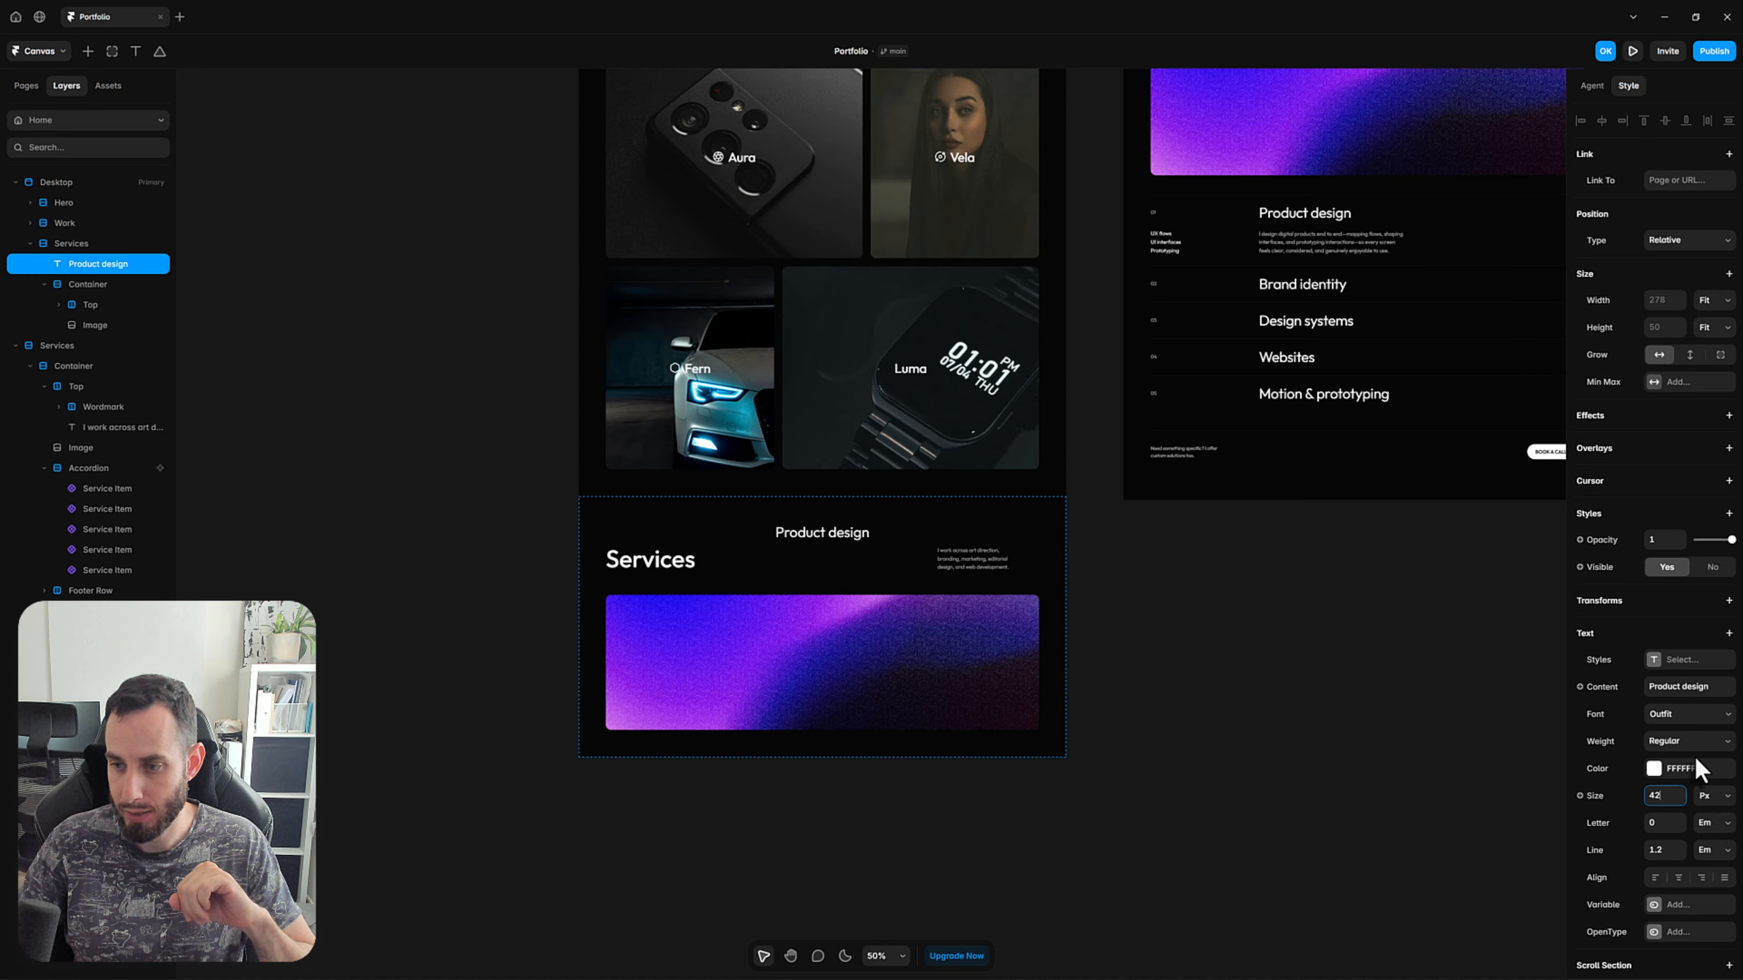
left_click(1674, 741)
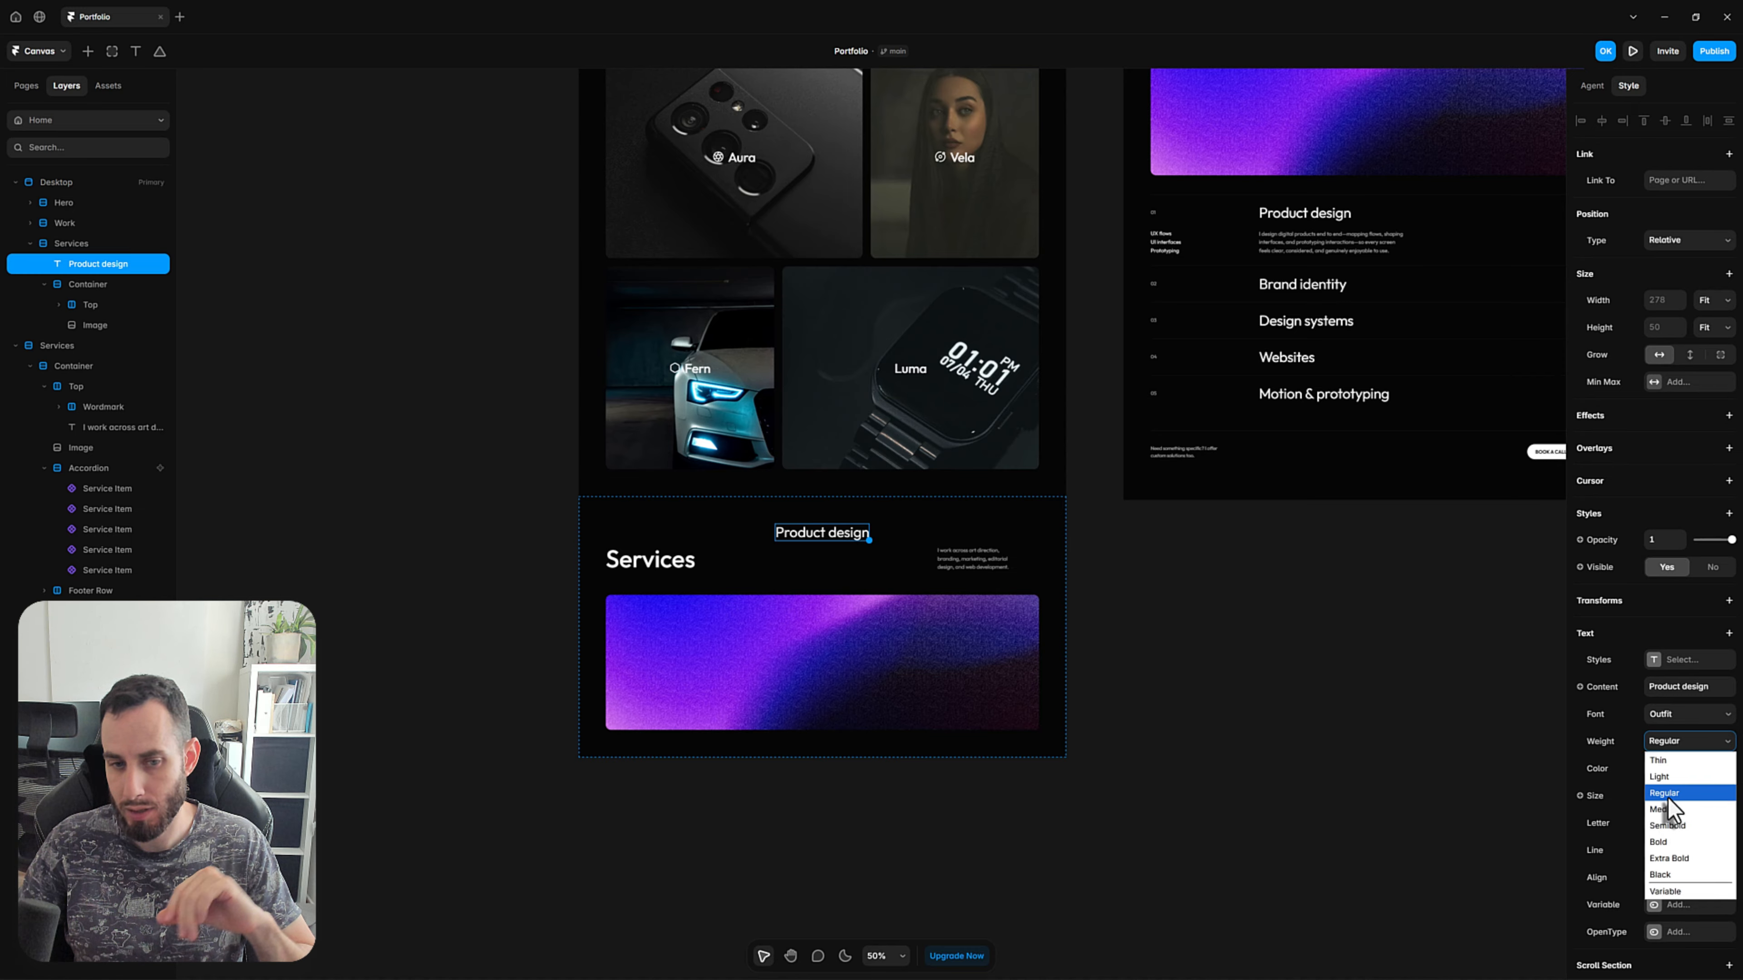
left_click(1668, 797)
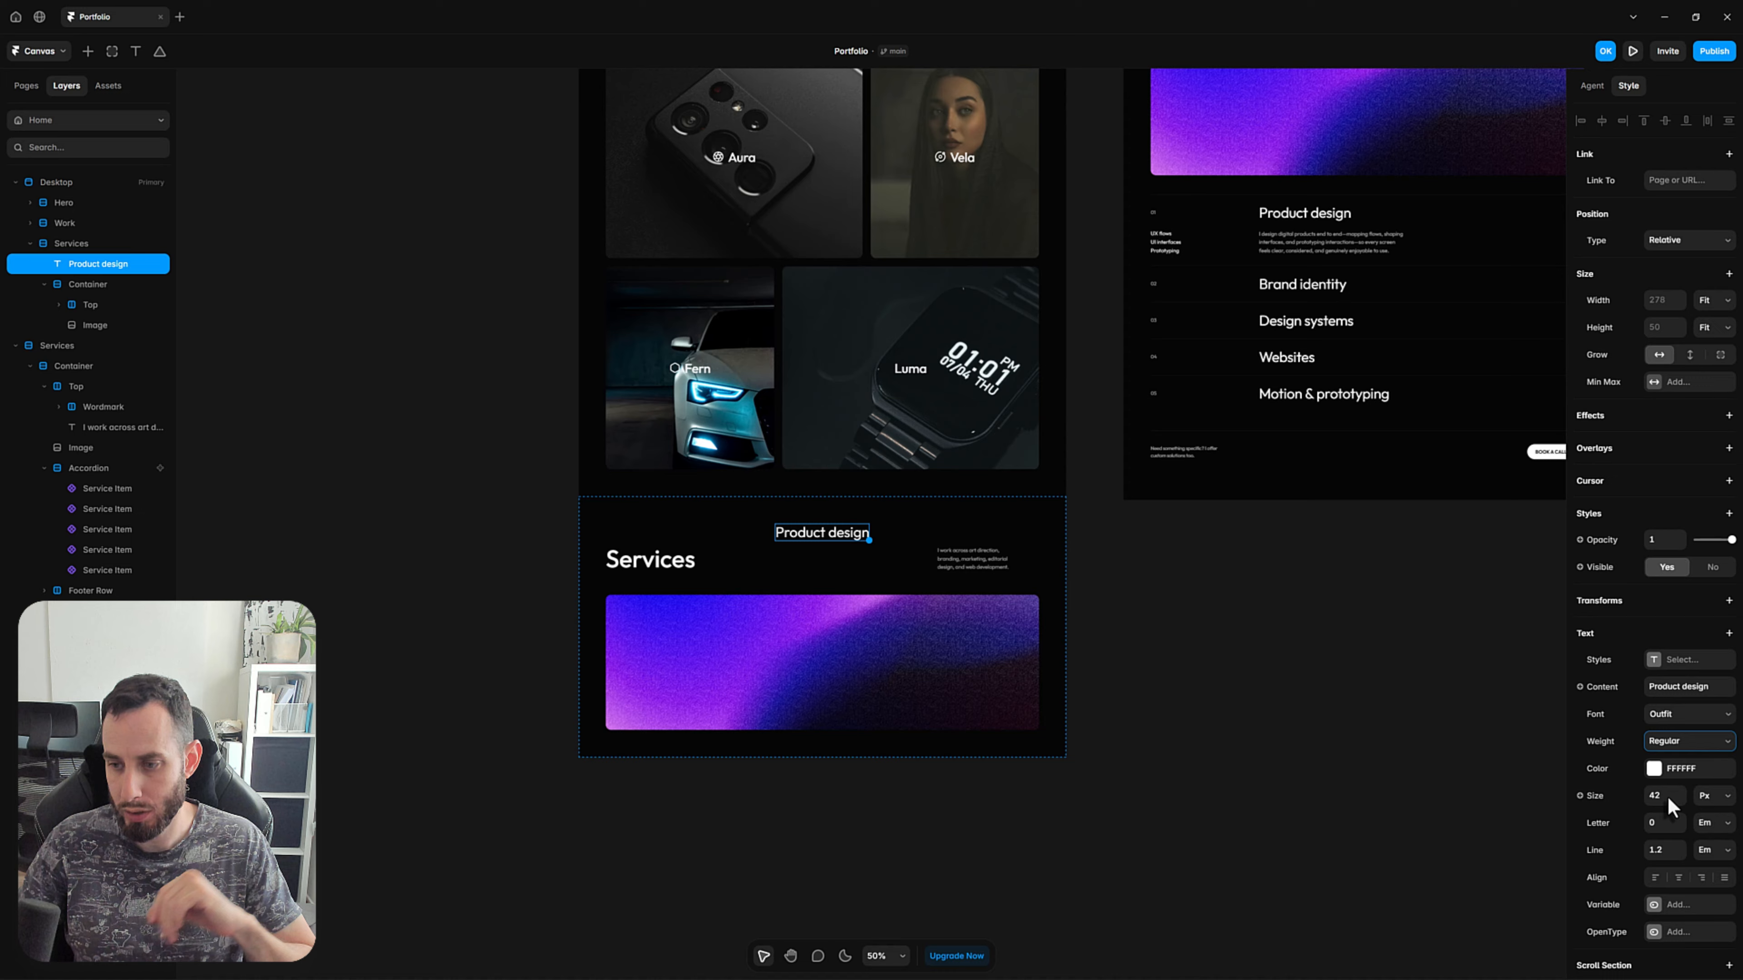
left_click(1264, 712)
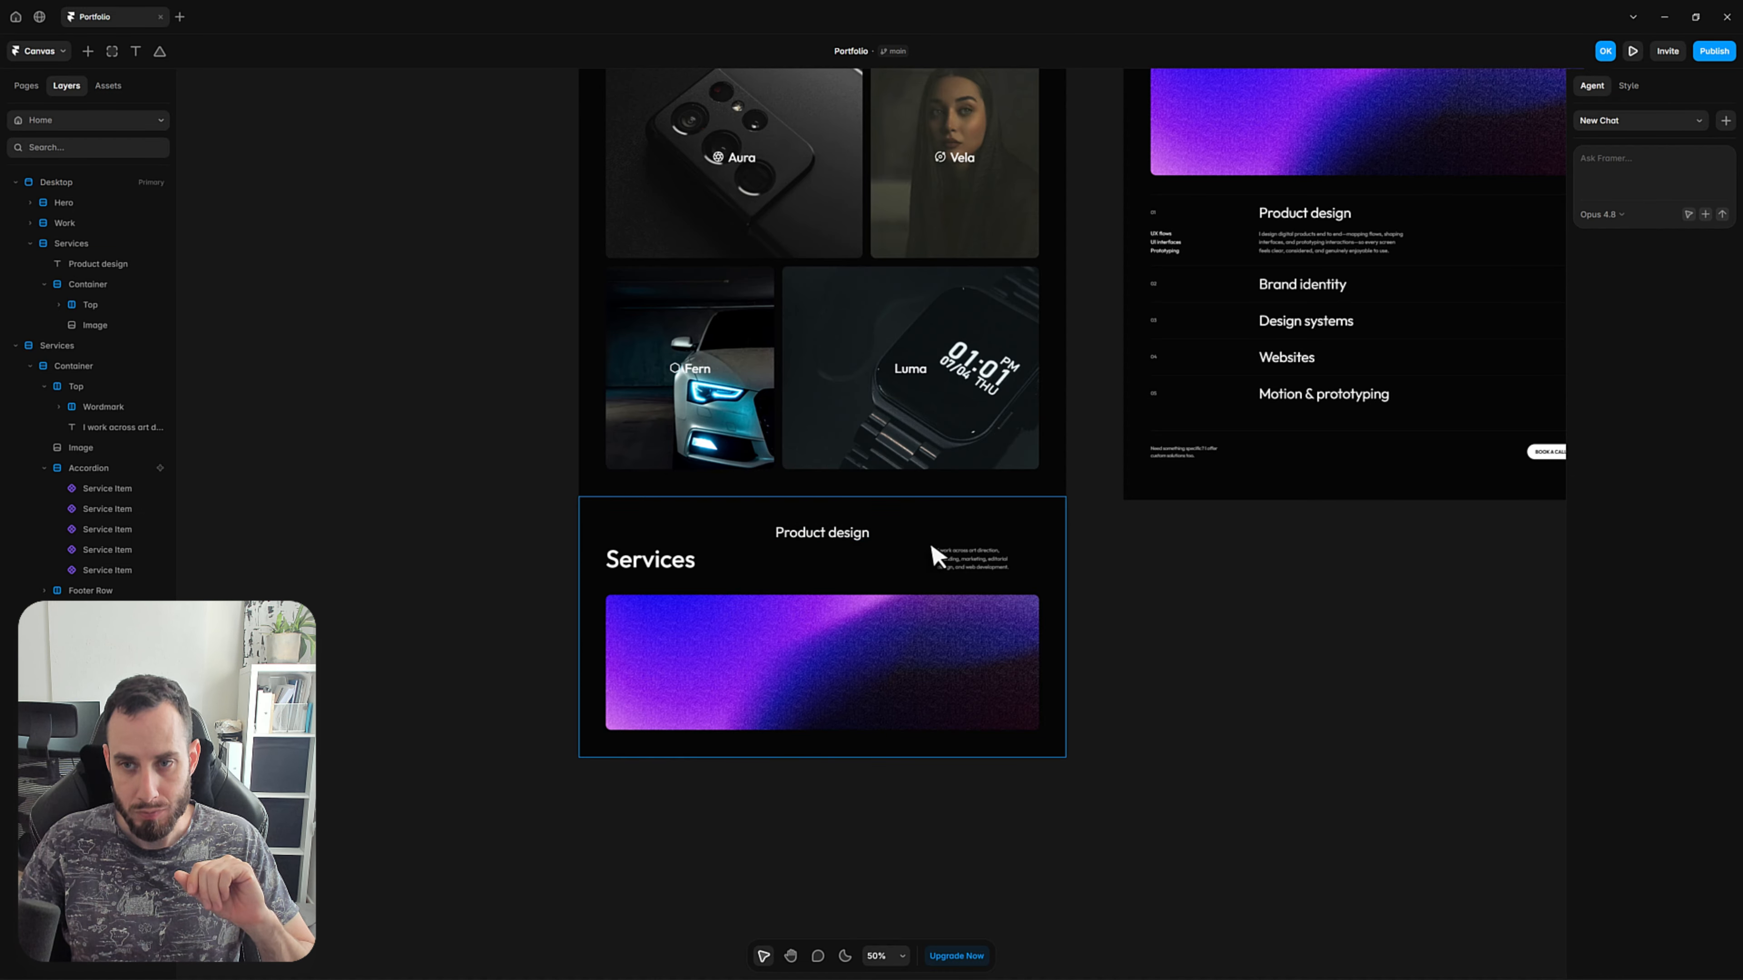
Move the Product design text into the Container of the Desktop page's Services section, below the Image.
left_click_drag(851, 546, 836, 549)
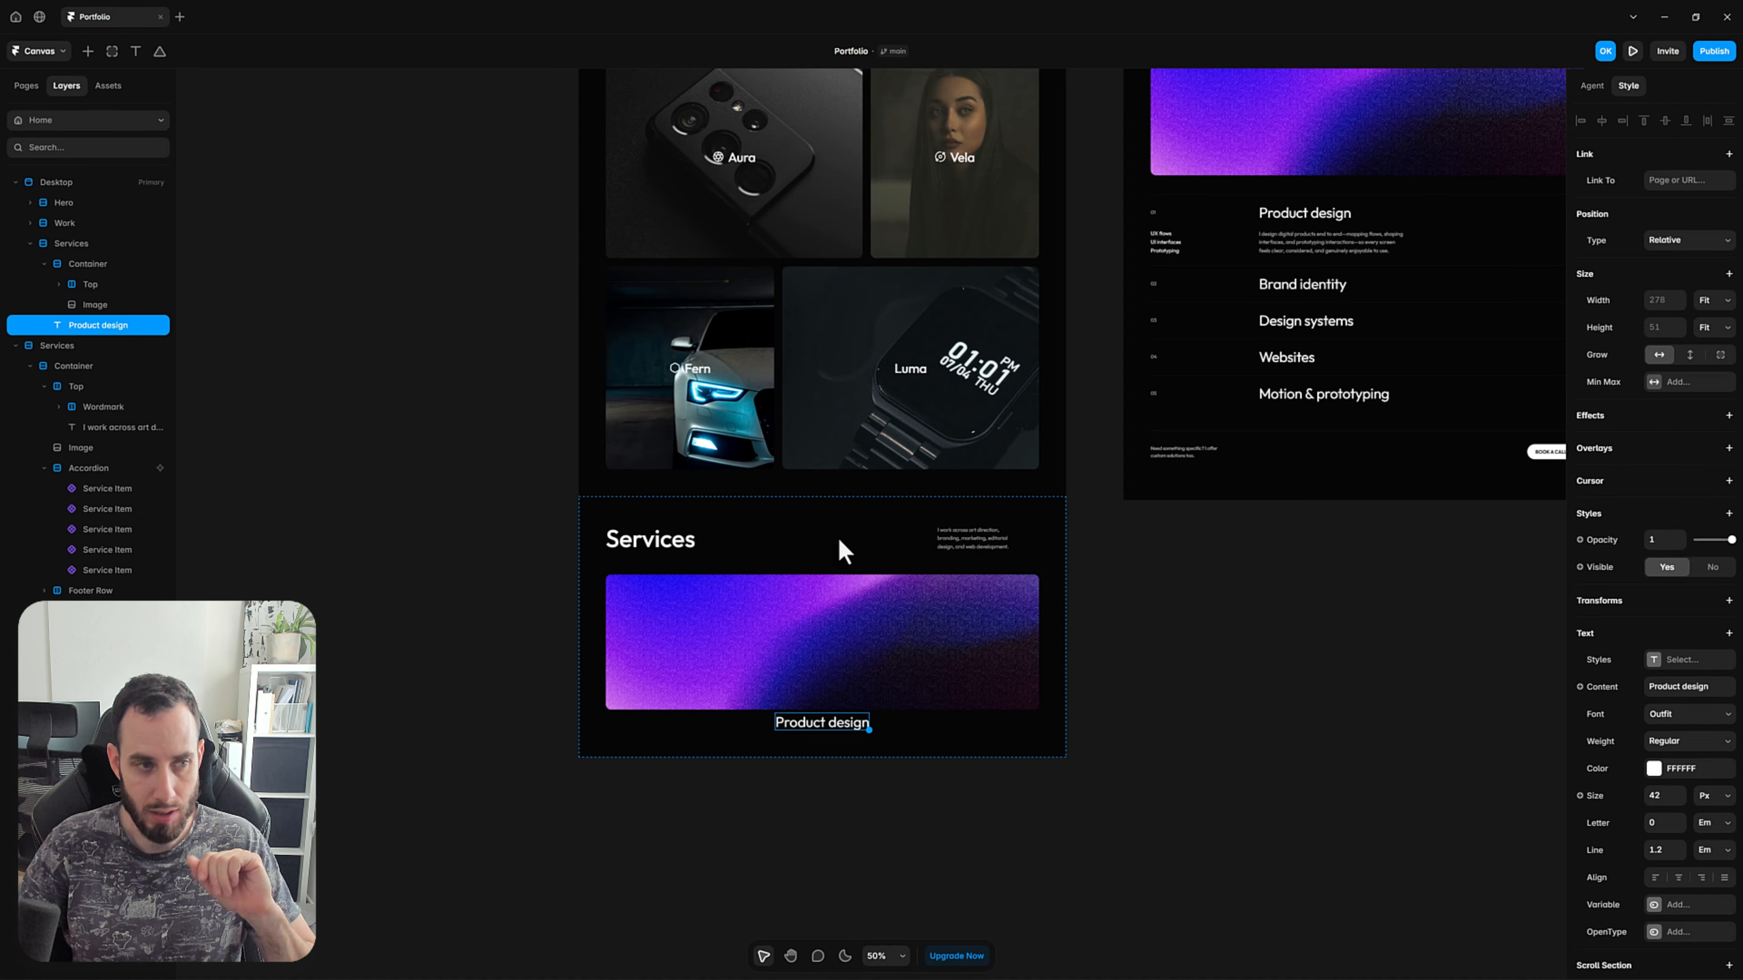
left_click(44, 264)
left_click_drag(77, 284, 83, 268)
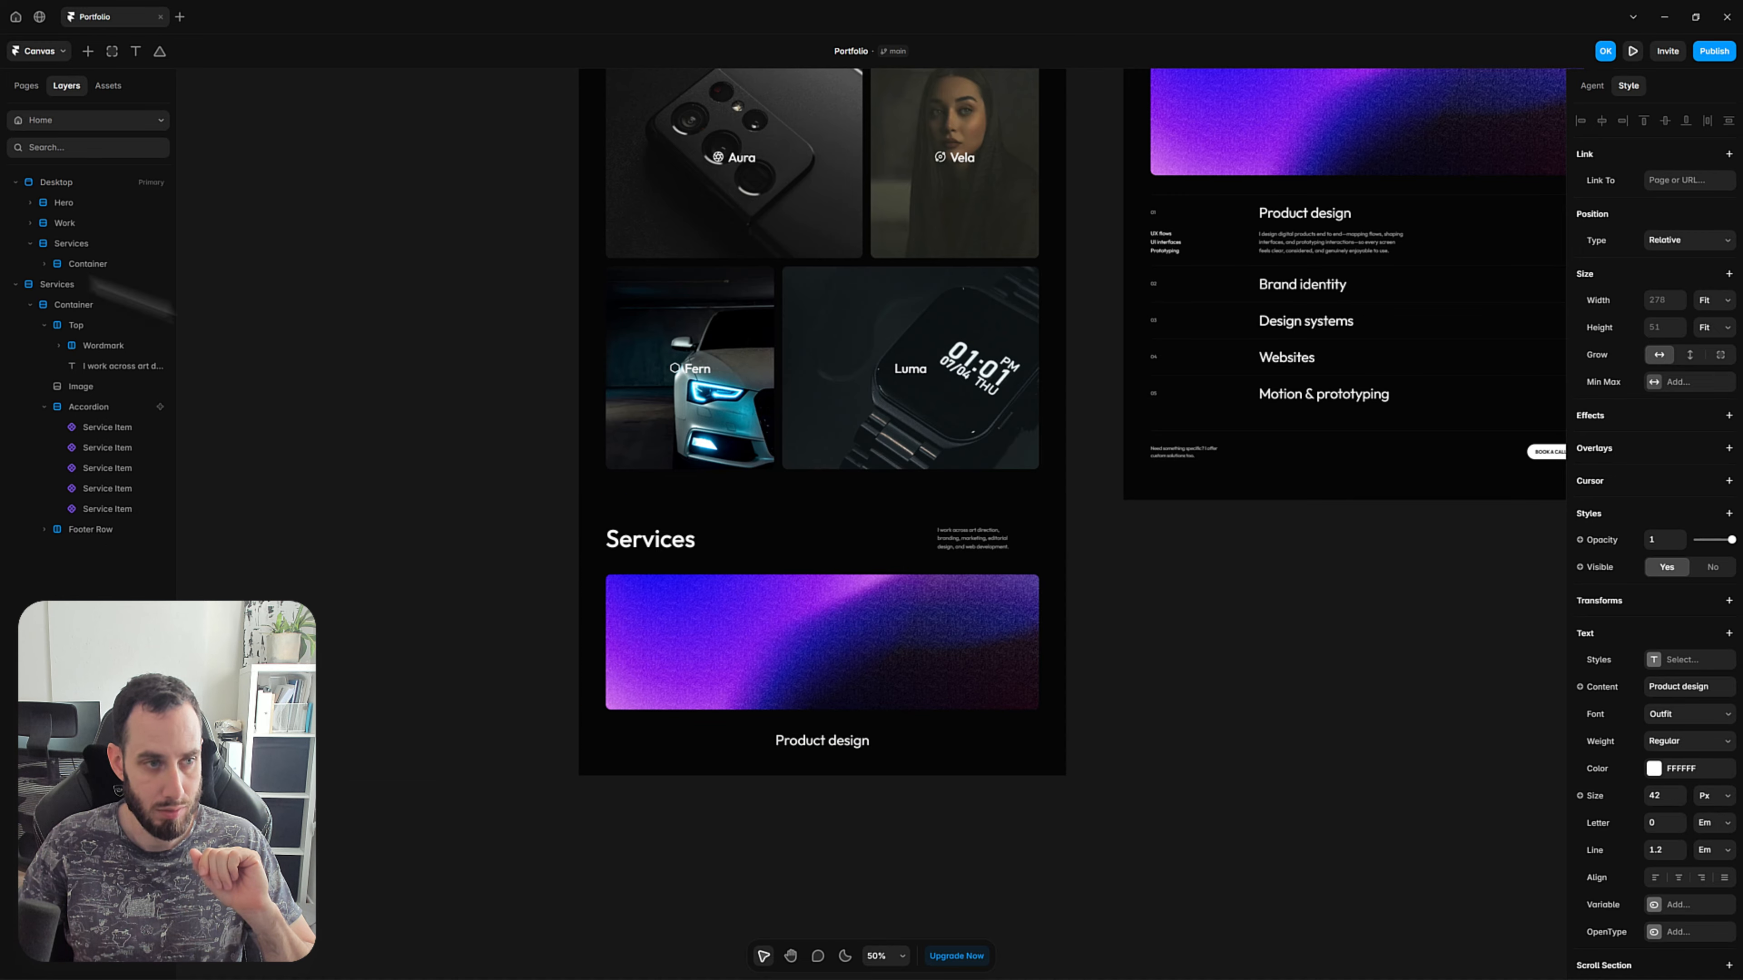
left_click(85, 270)
left_click(1174, 772)
left_click(857, 743)
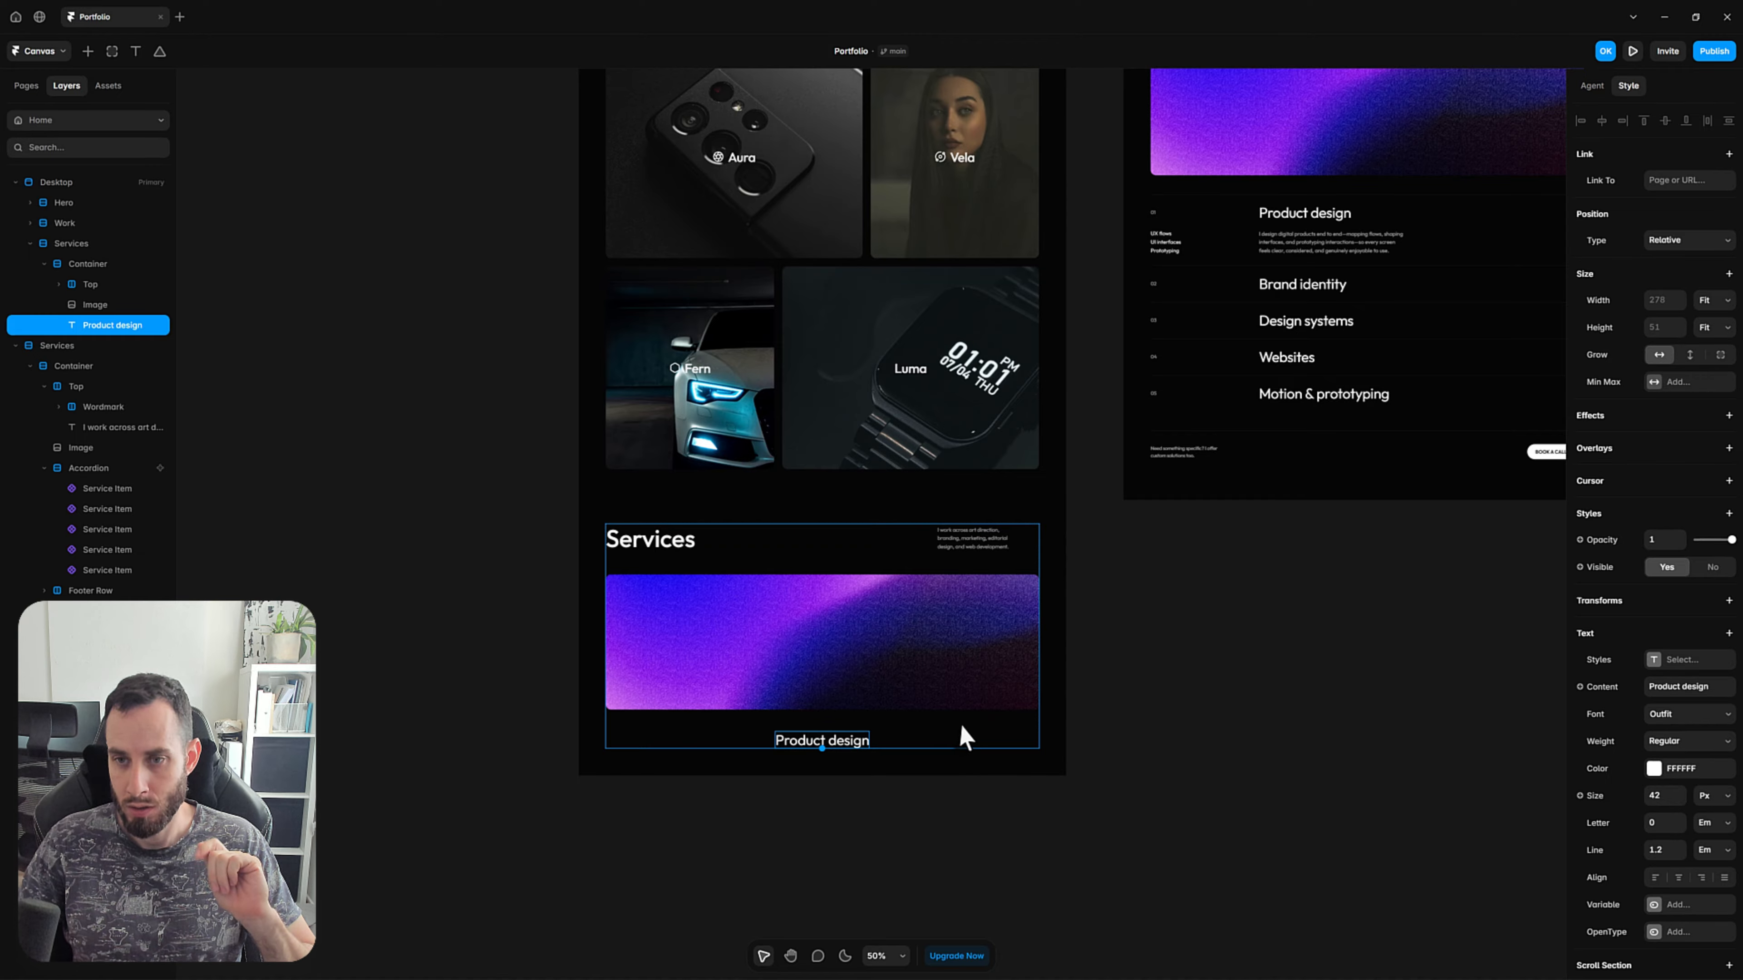
left_click(1074, 748)
Copy the default text of the Description variable from the Service Item component and return to the Home page.
left_click_drag(1193, 575, 1048, 570)
scroll(1186, 285, "up", 4)
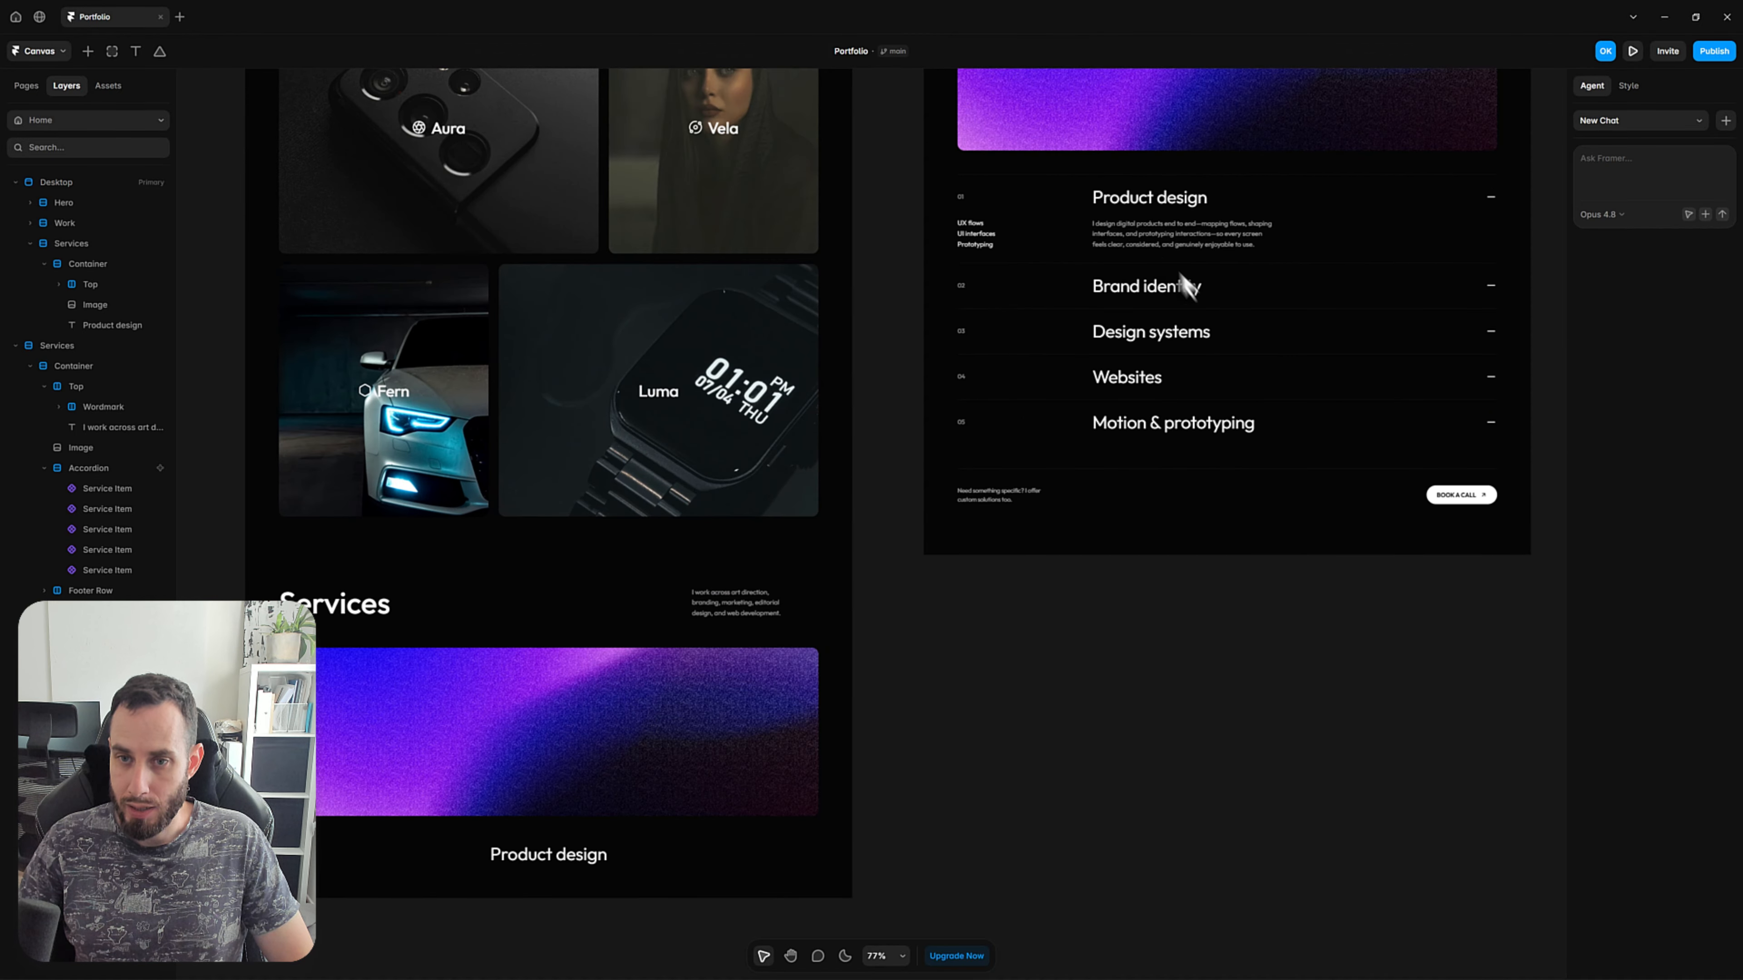
double_click(1113, 213)
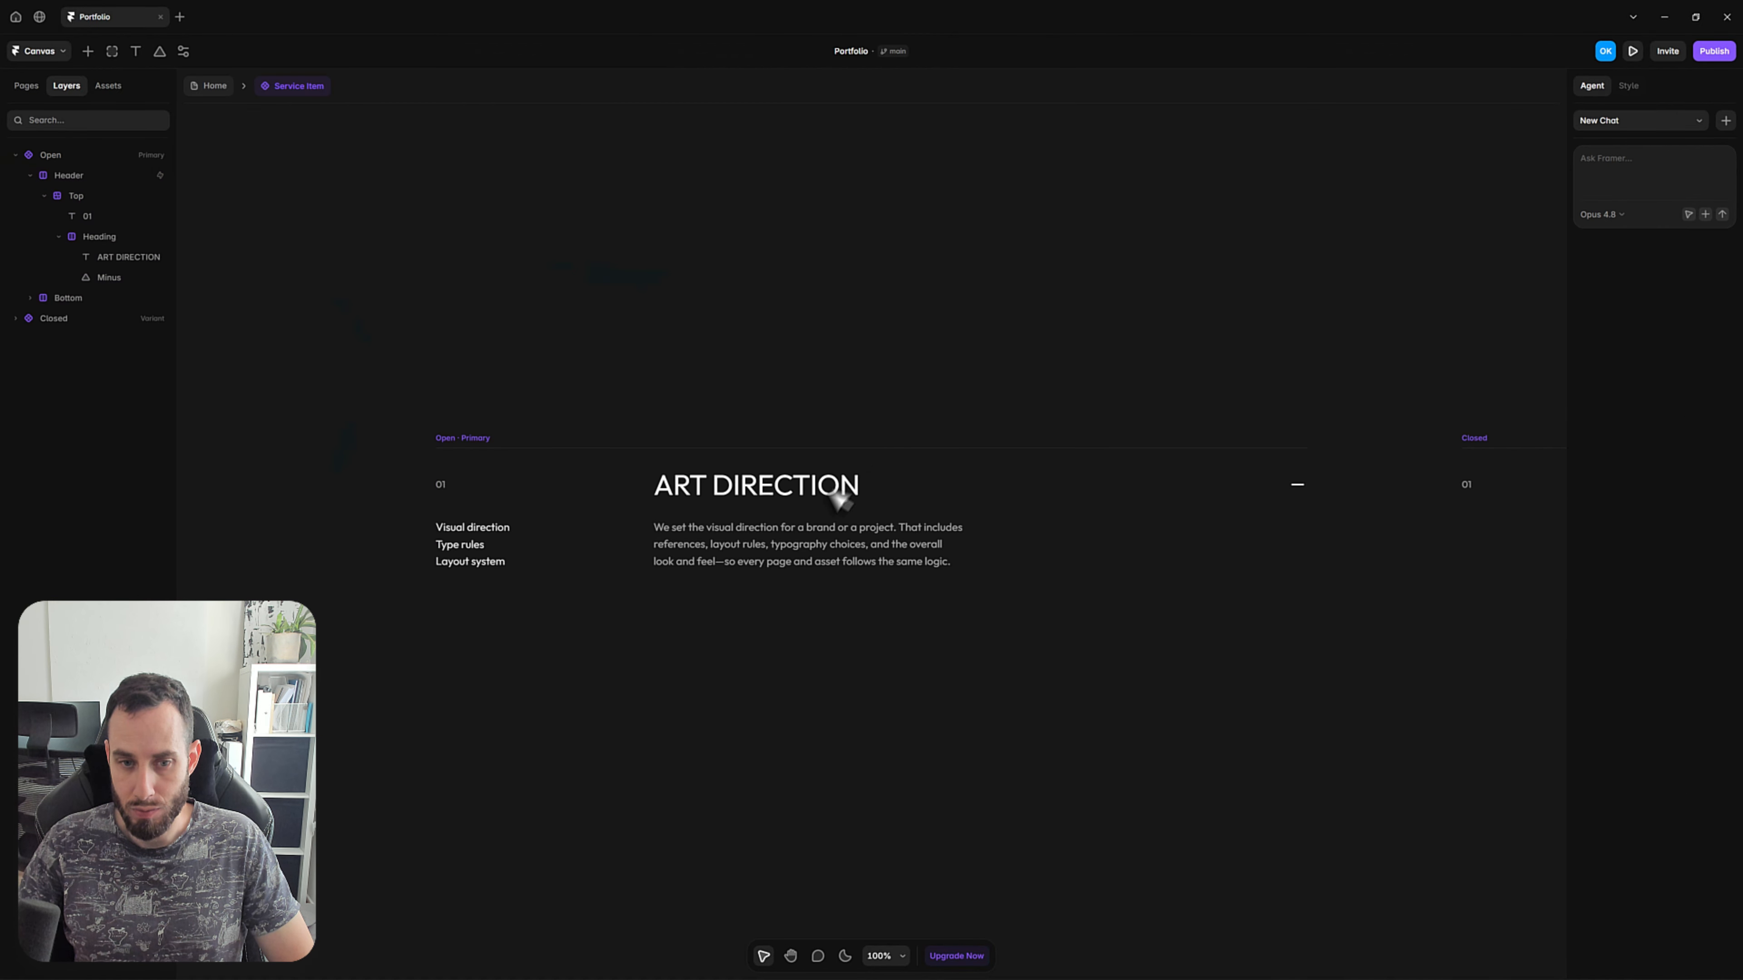
double_click(803, 529)
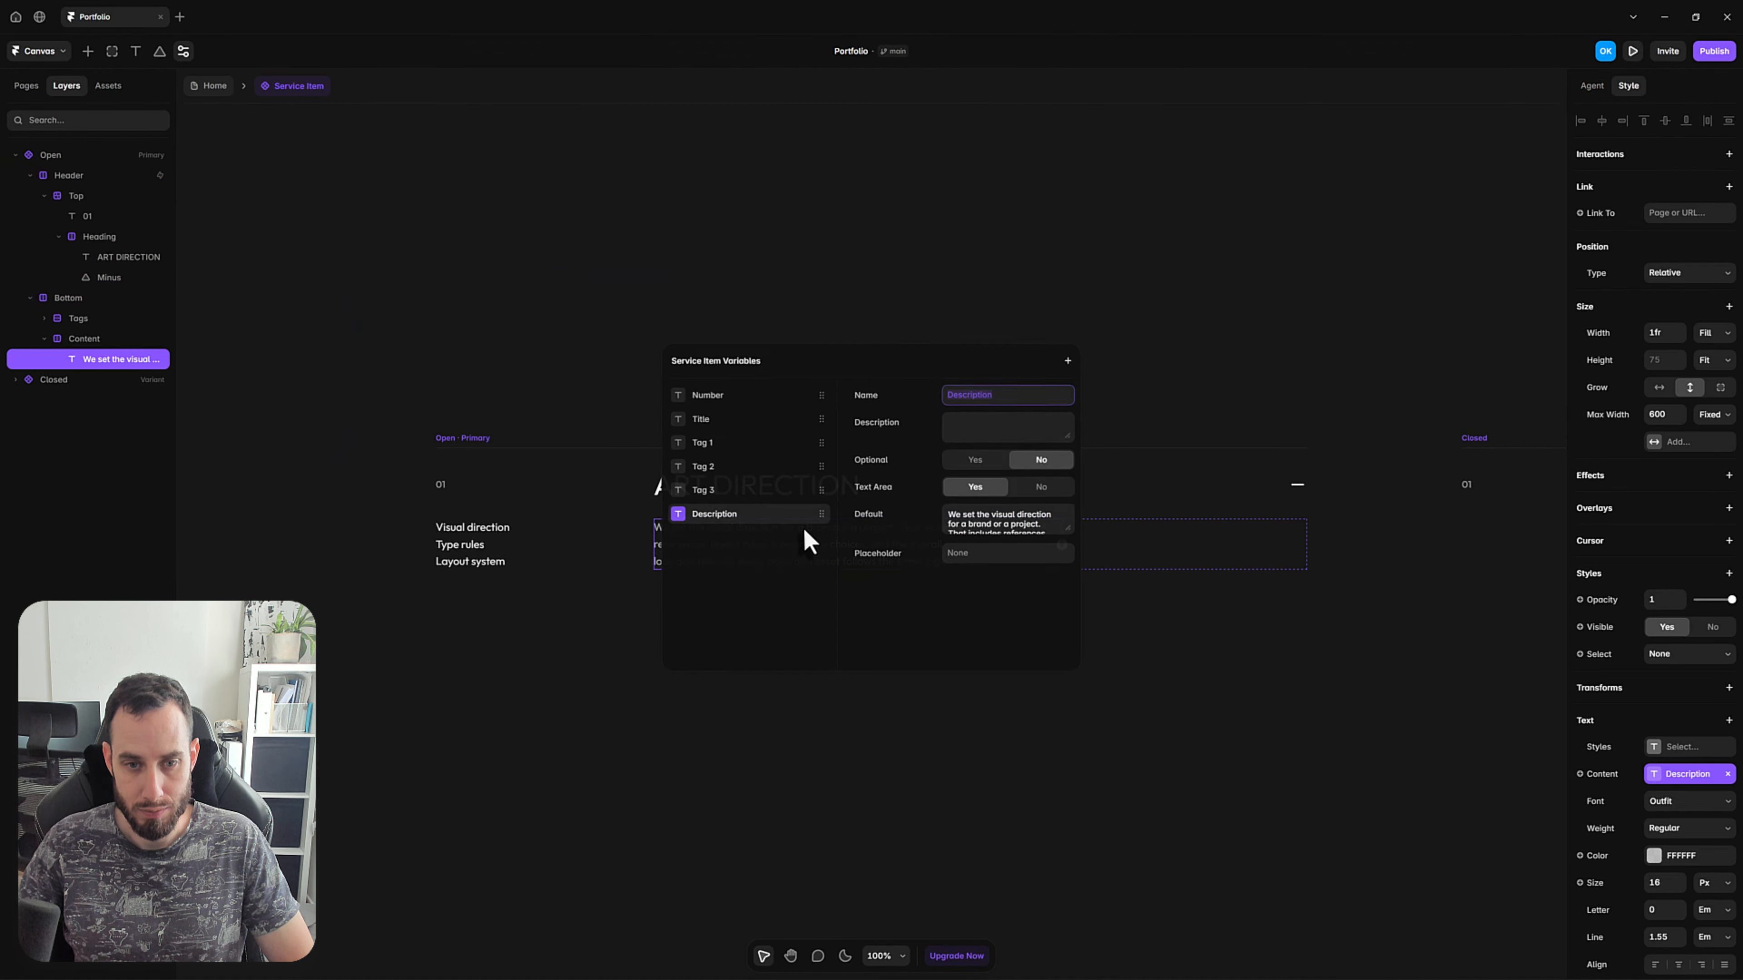
left_click(420, 183)
left_click(215, 86)
Duplicate the Product design text in the Desktop page's Services Container and replace the duplicate's content with the copied description.
scroll(820, 782, "down", 5)
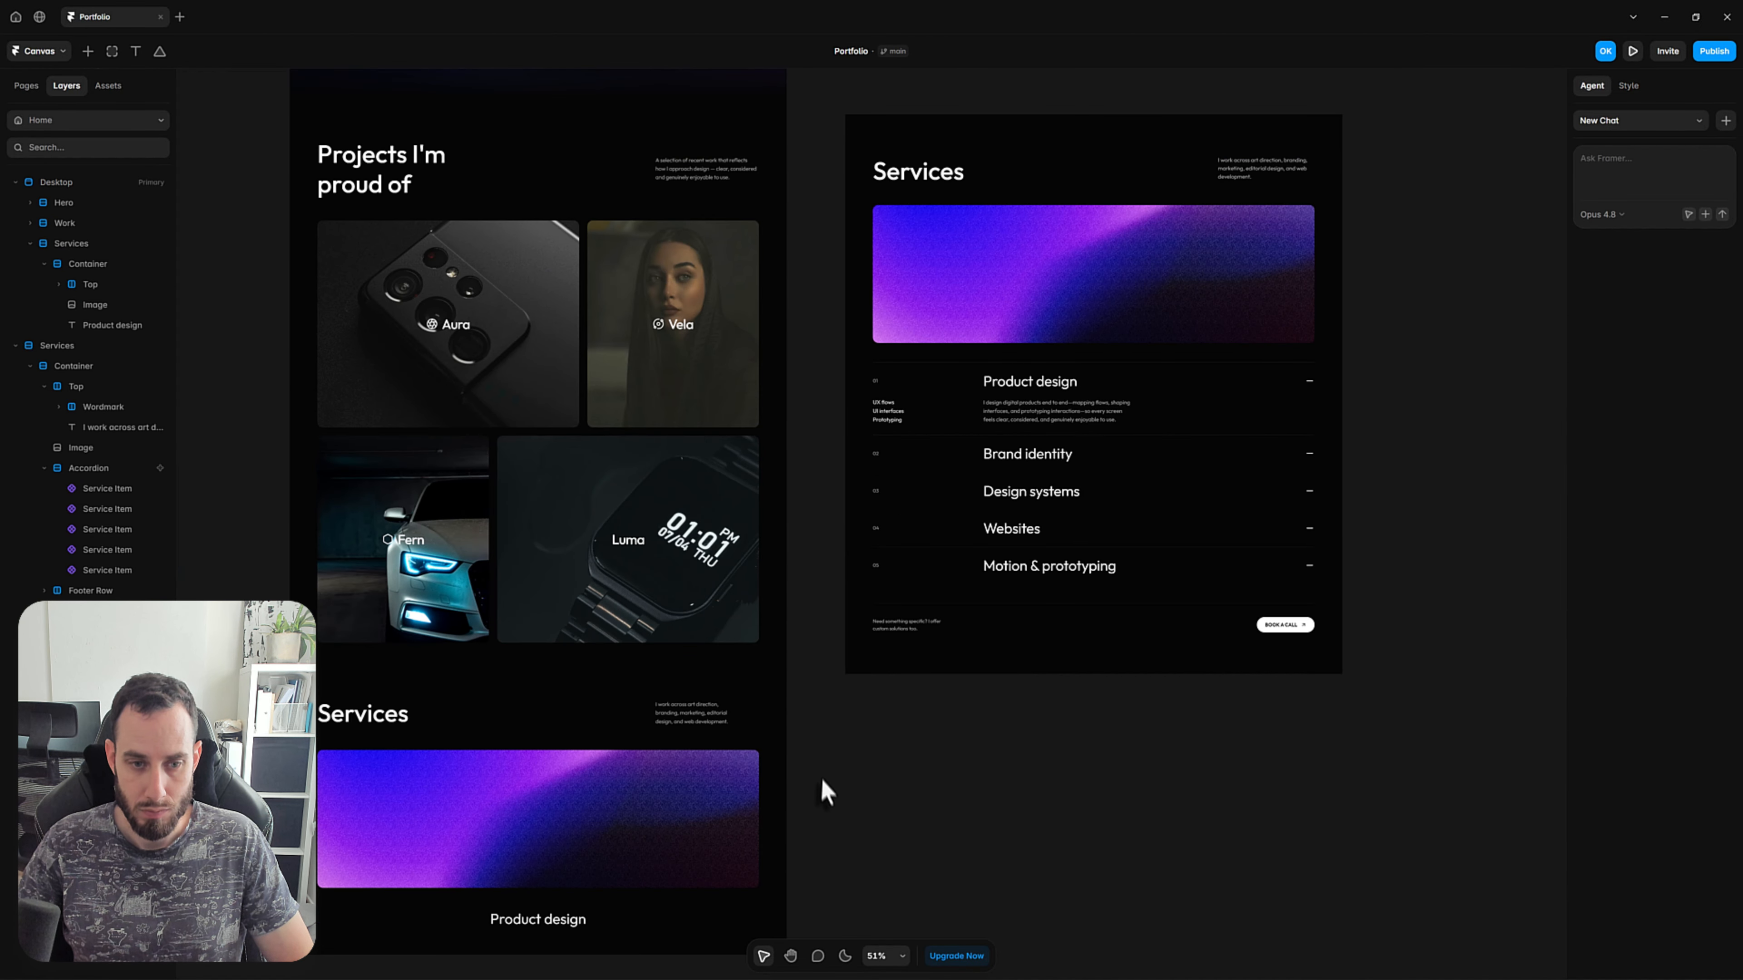
scroll(820, 782, "down", 4)
scroll(777, 623, "up", 4)
left_click(775, 626)
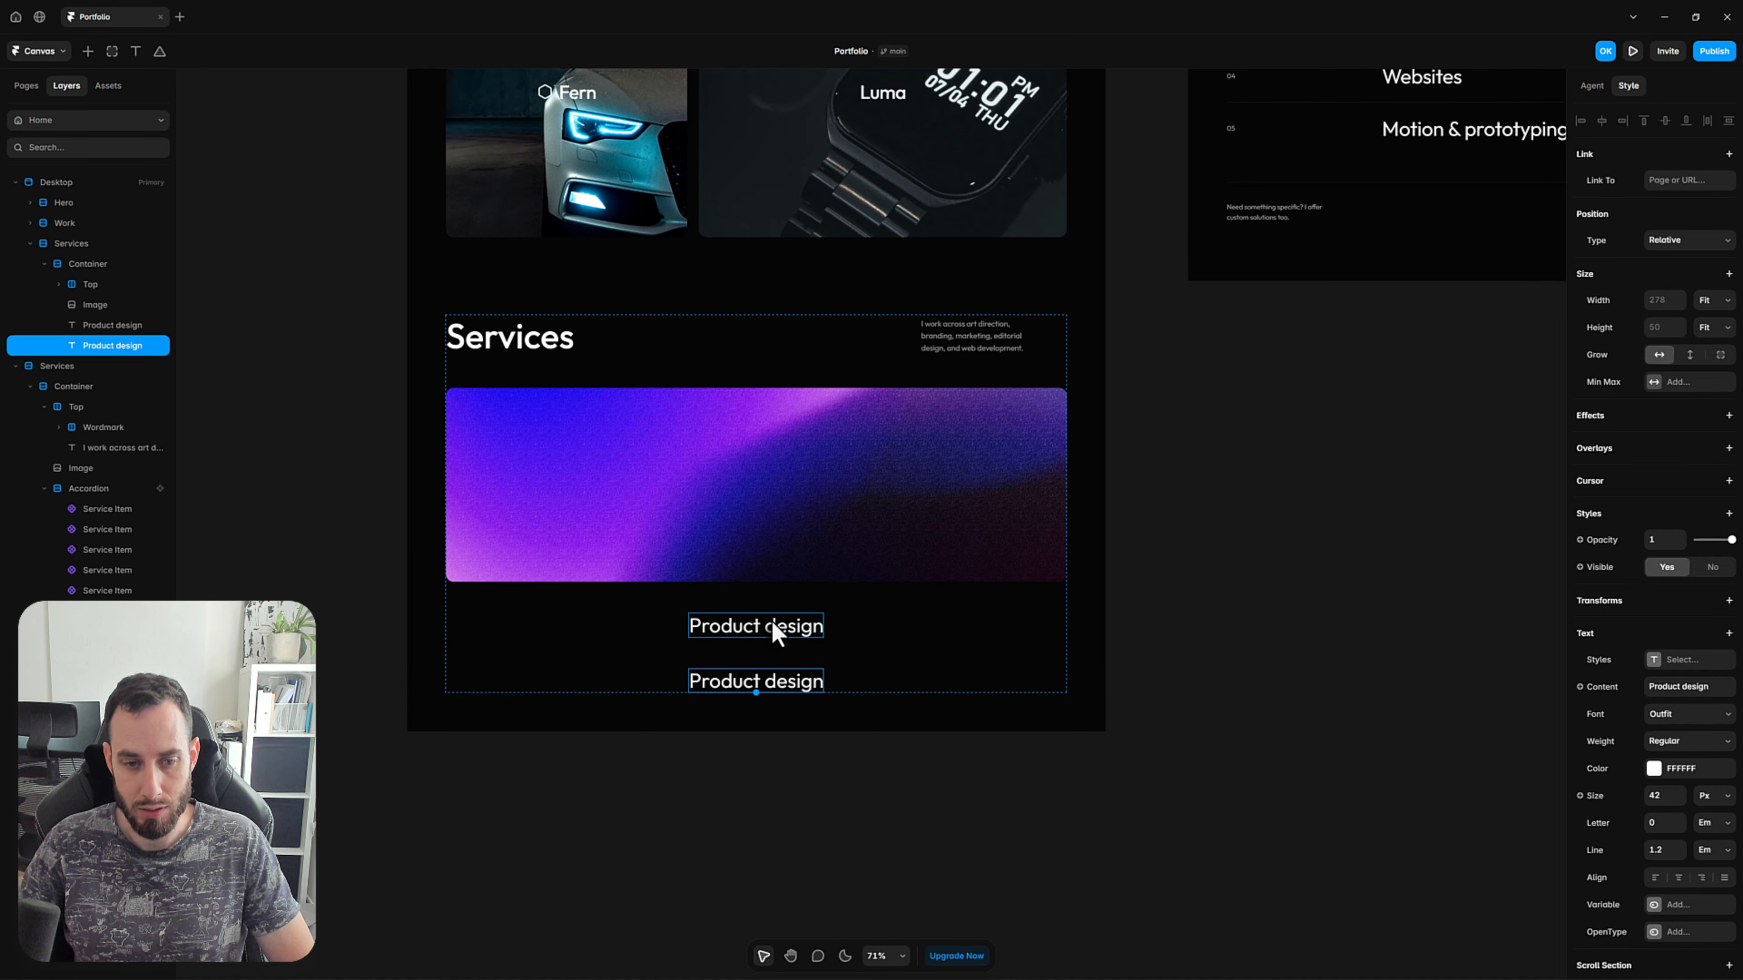
double_click(785, 682)
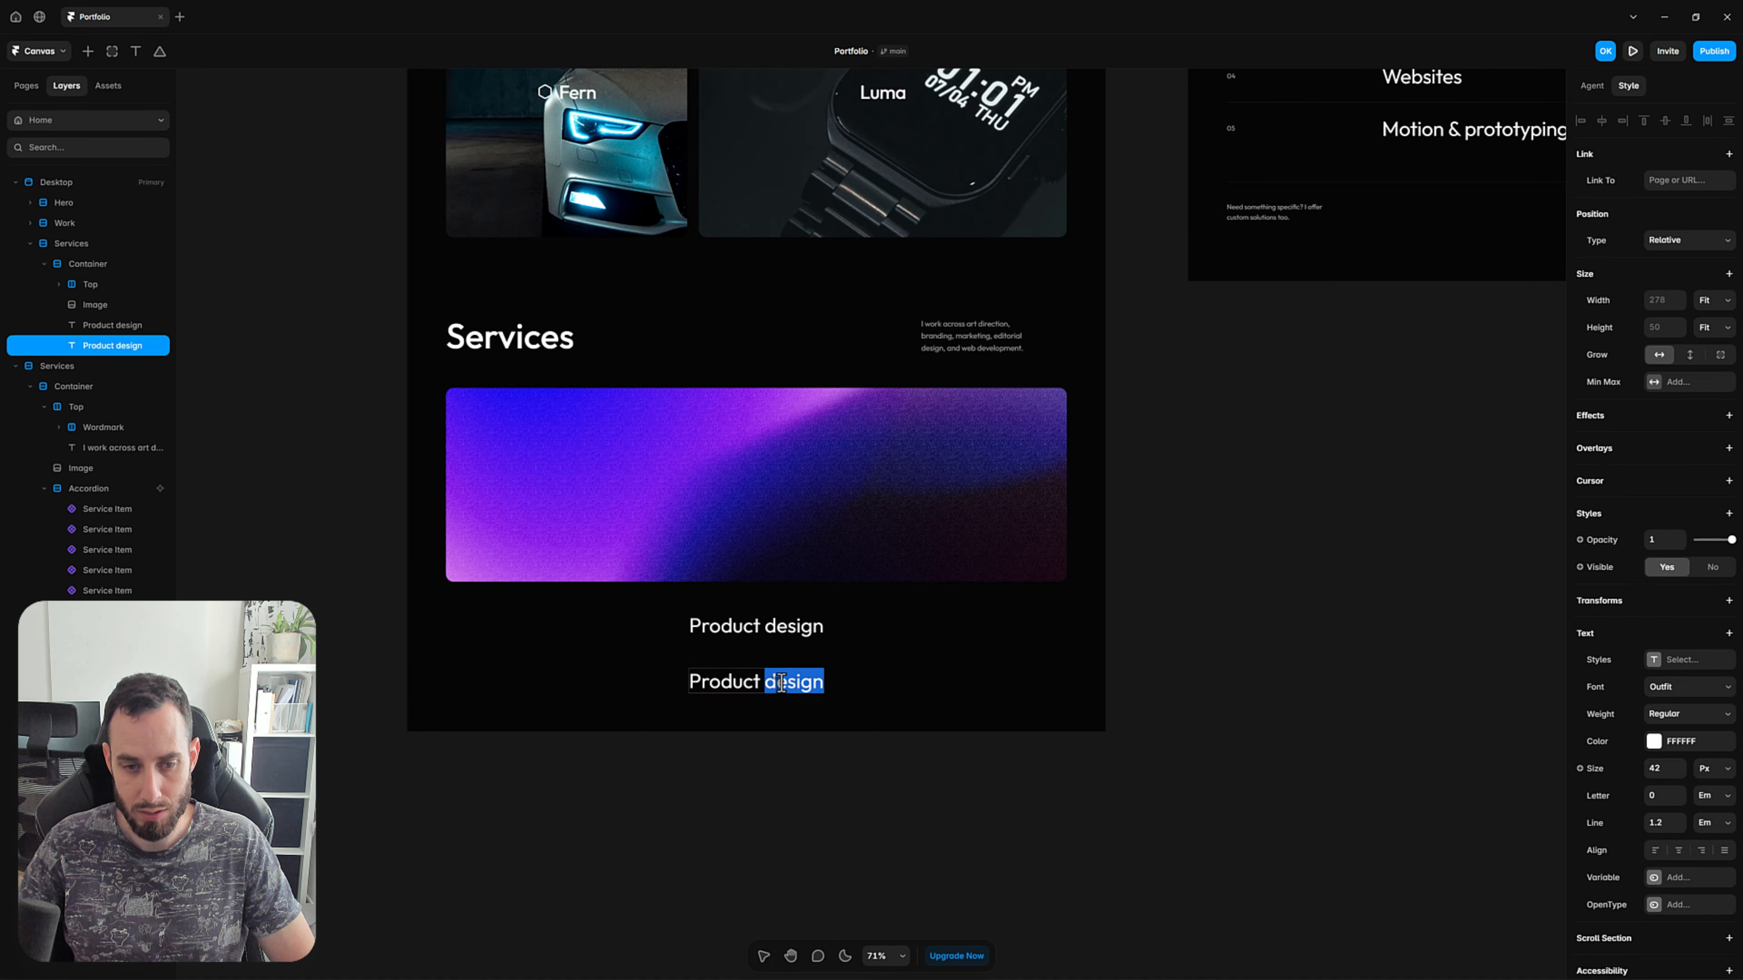
triple_click(781, 685)
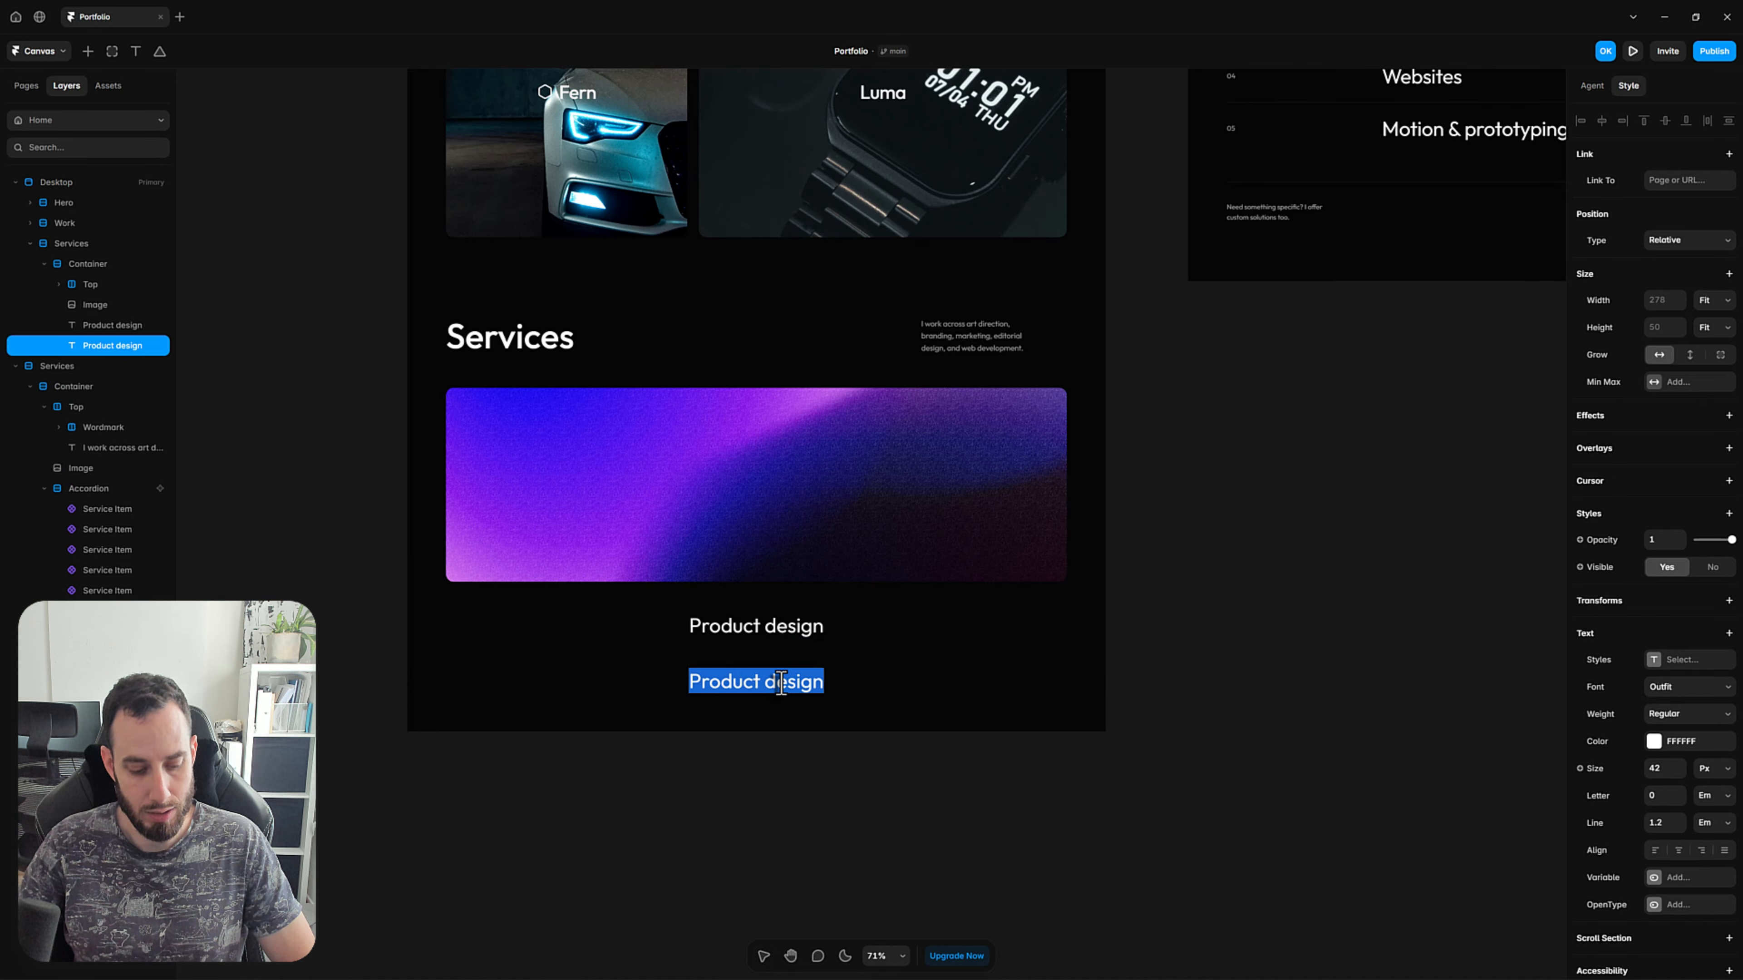
key("ctrl+v")
key("Escape")
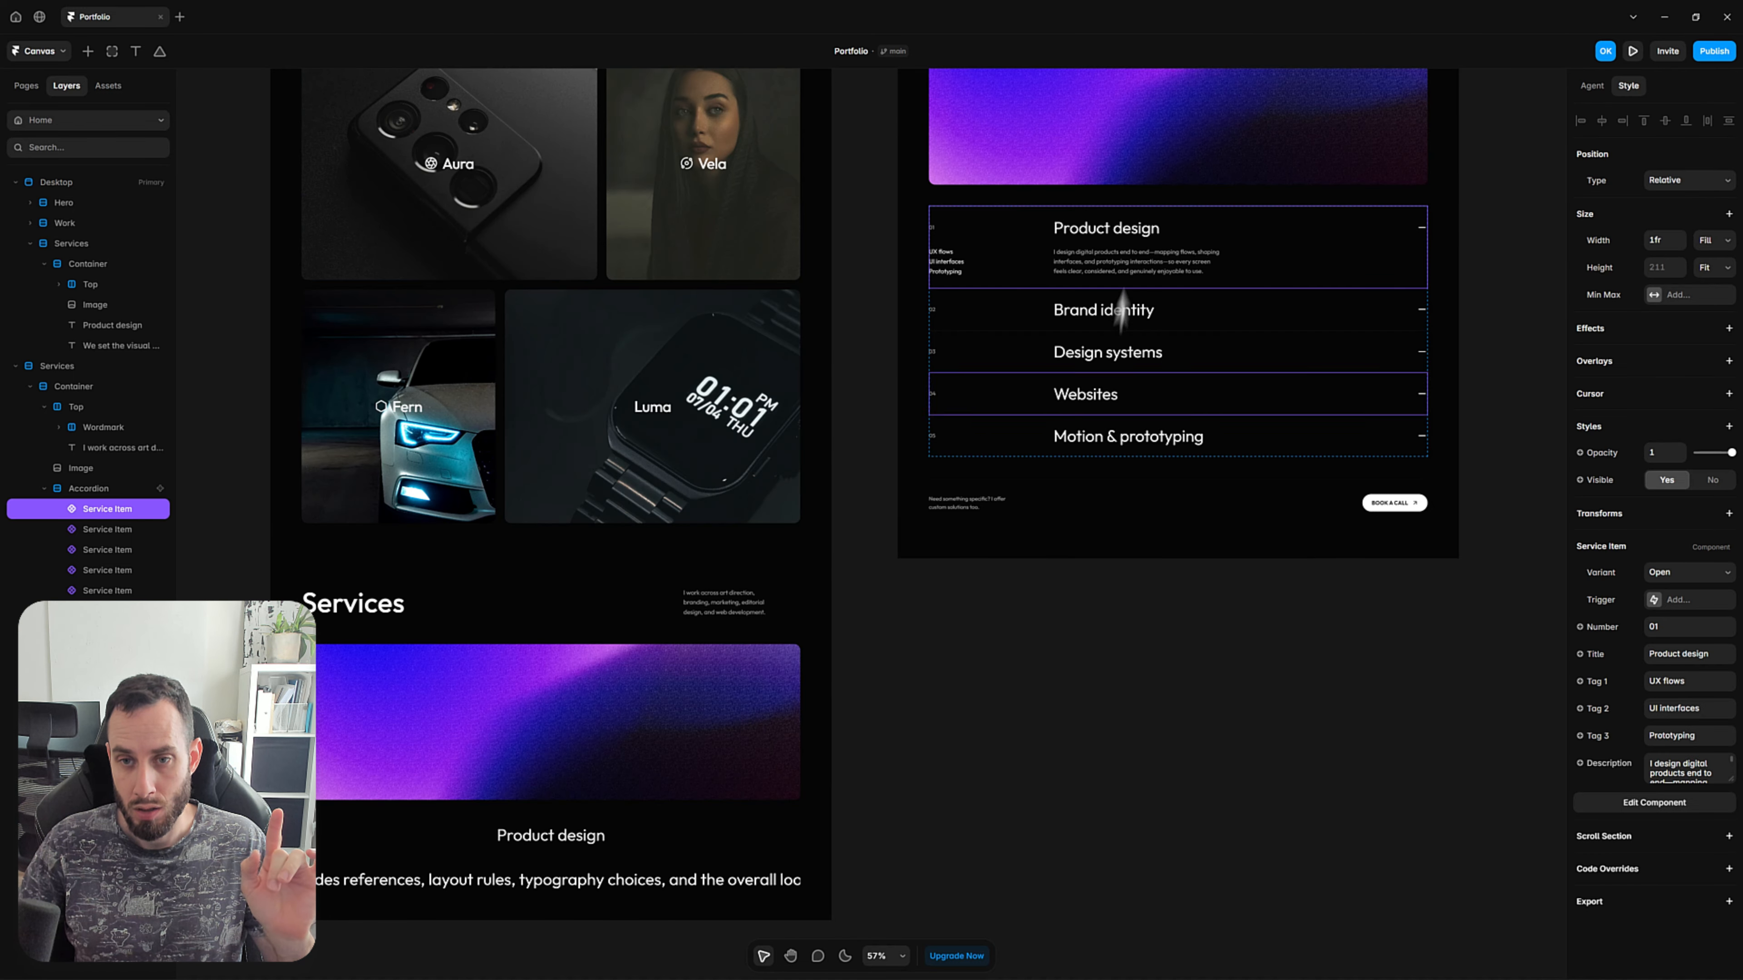
Copy the style of the description text in the Service Item component's Open variant and return to the Home page.
left_click(1036, 934)
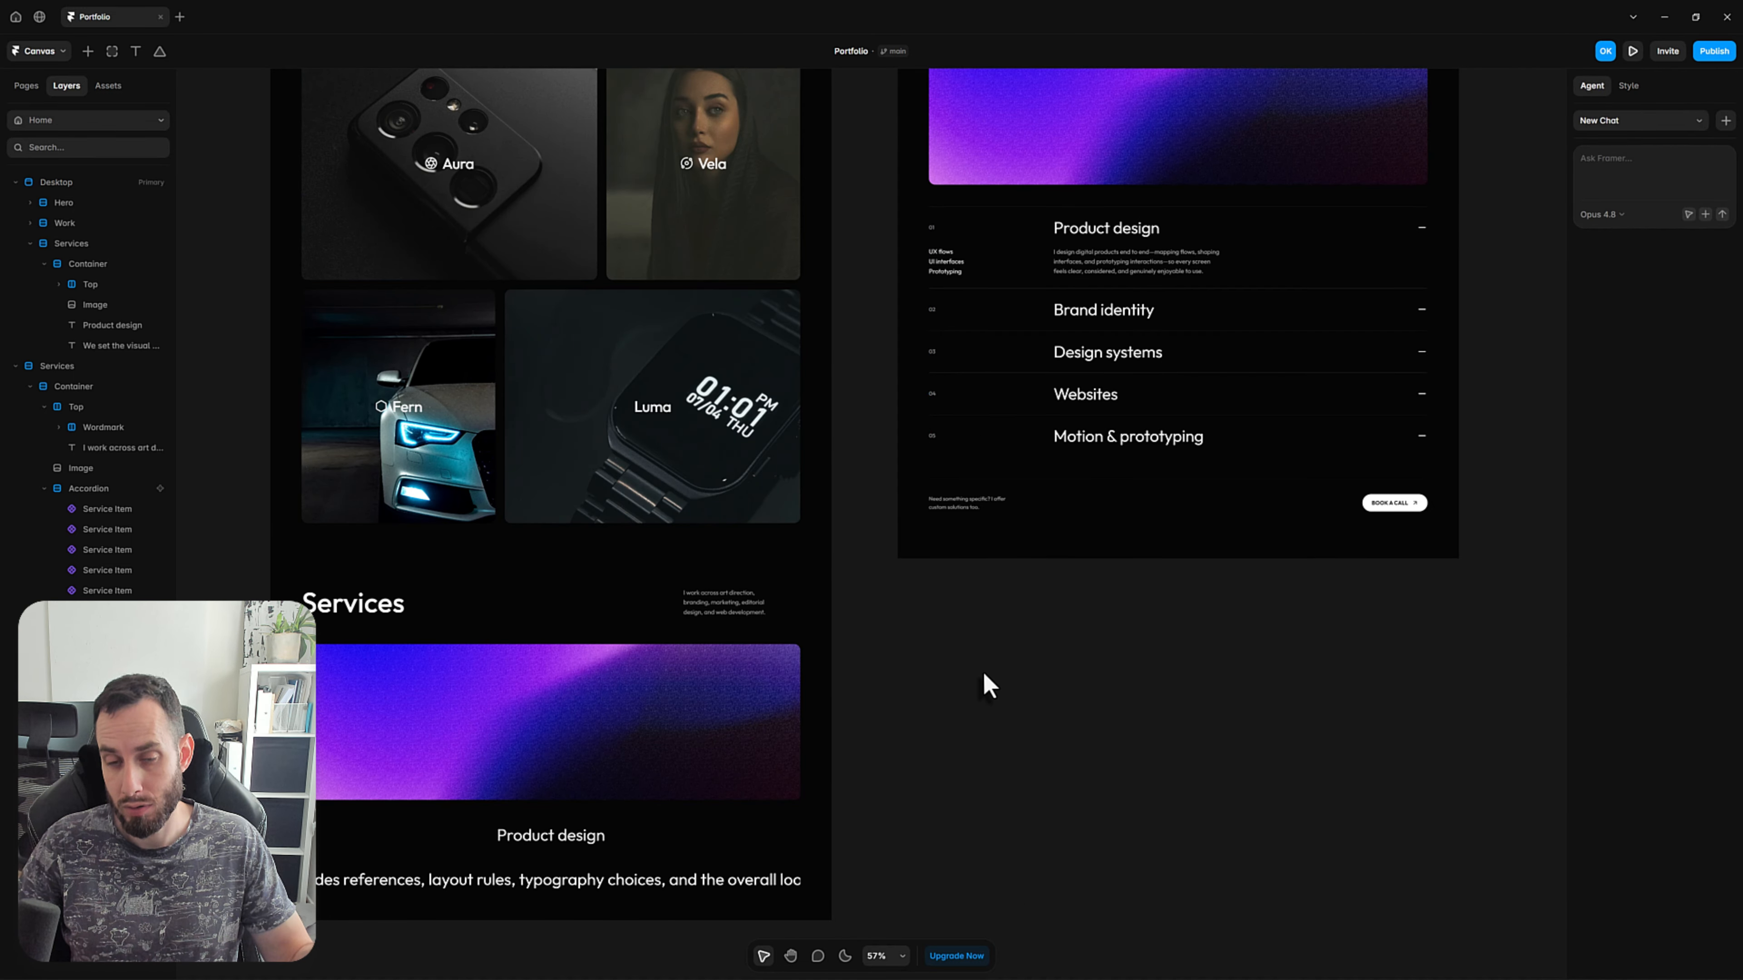
double_click(1091, 278)
left_click(834, 562)
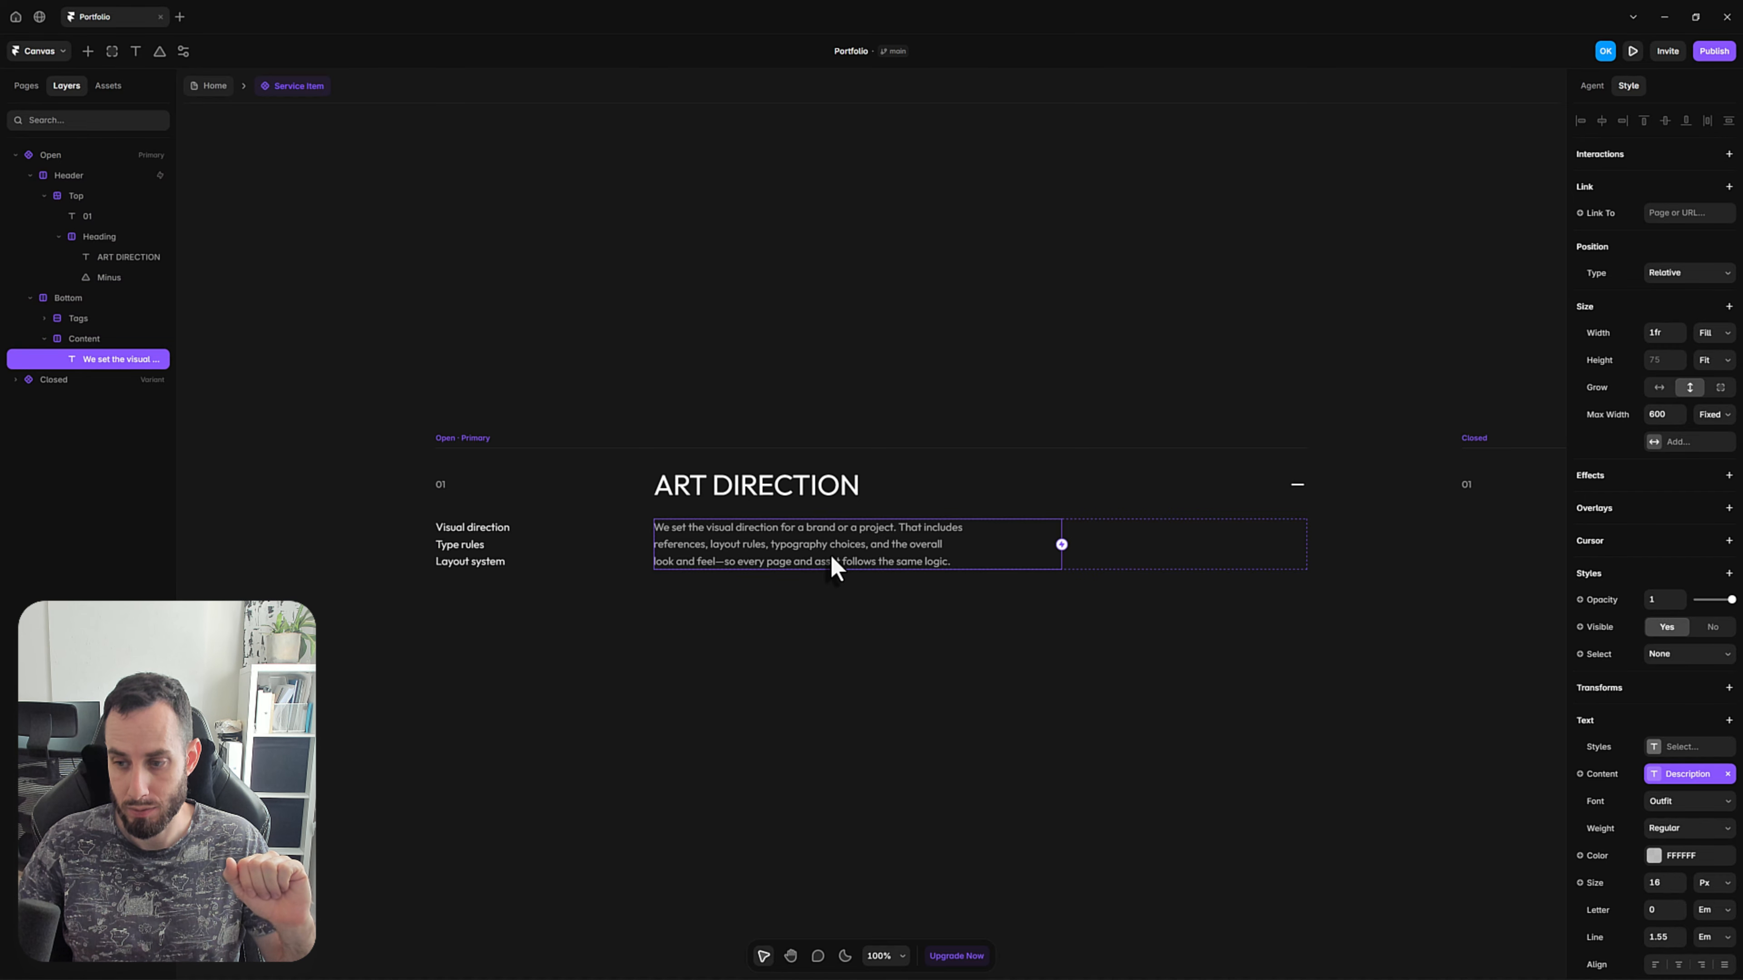
right_click(834, 561)
mouse_move(848, 281)
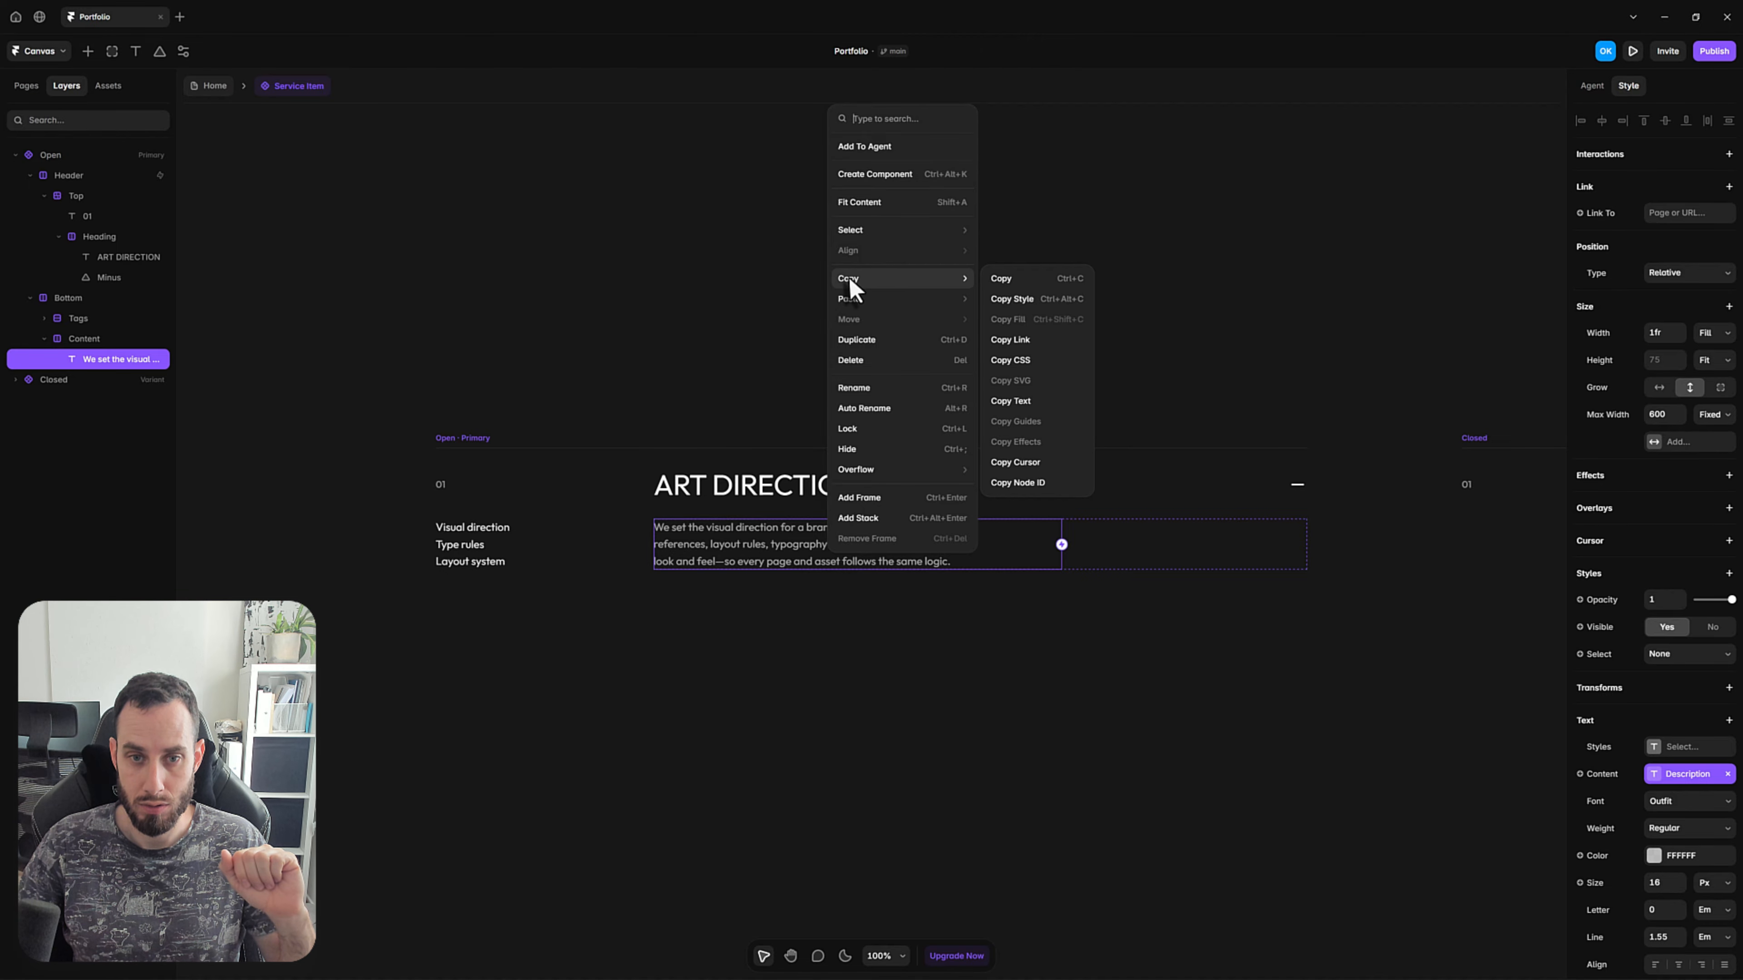
left_click(1039, 302)
left_click(220, 86)
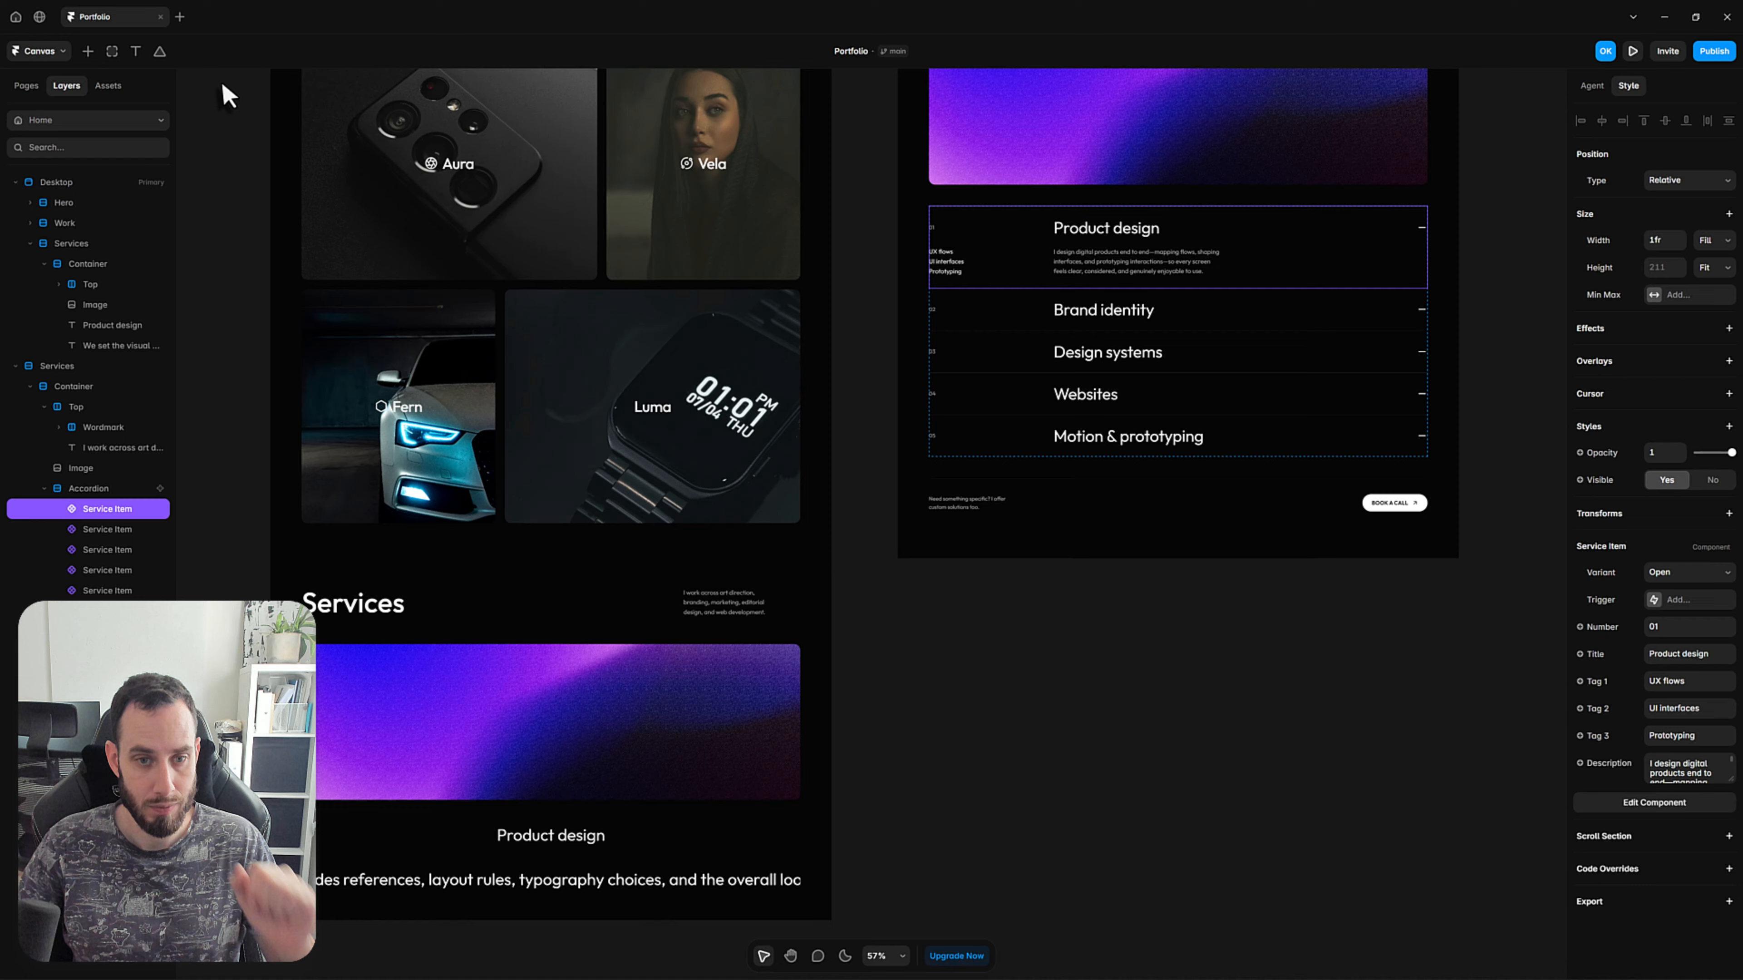
Paste the copied style onto the description text in the Desktop page's Services Container.
left_click(1000, 844)
key("space")
left_click_drag(606, 842, 876, 747)
left_click(837, 791, "ctrl")
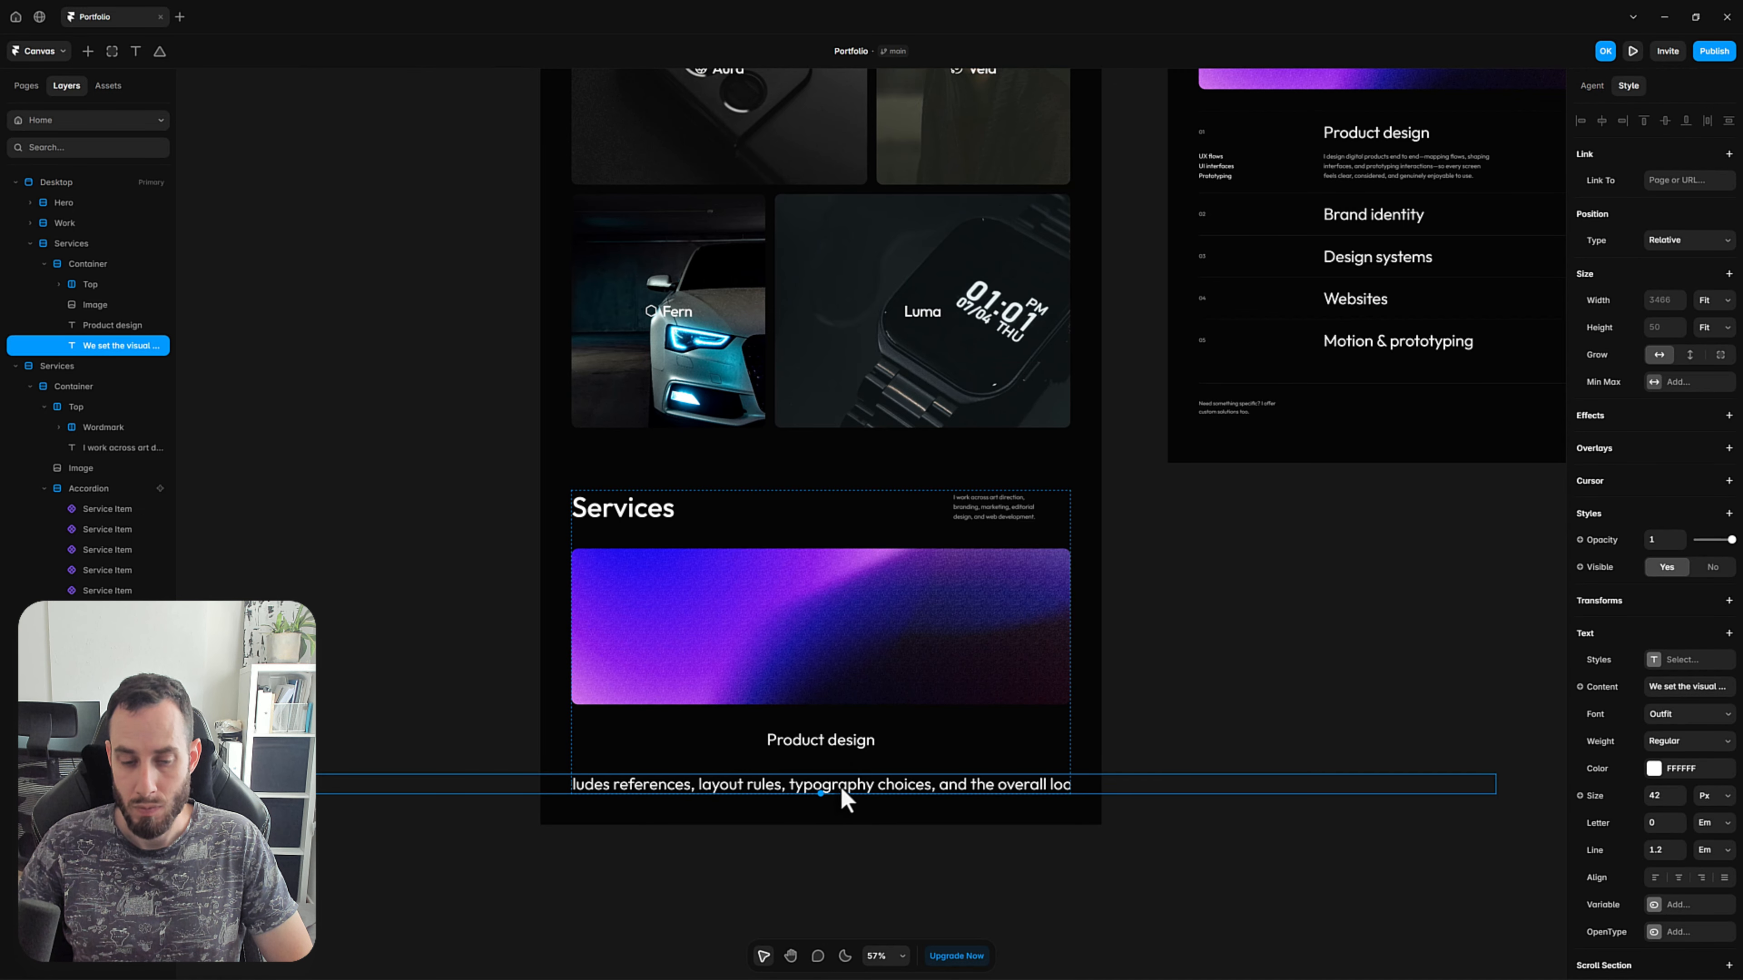
right_click(909, 796)
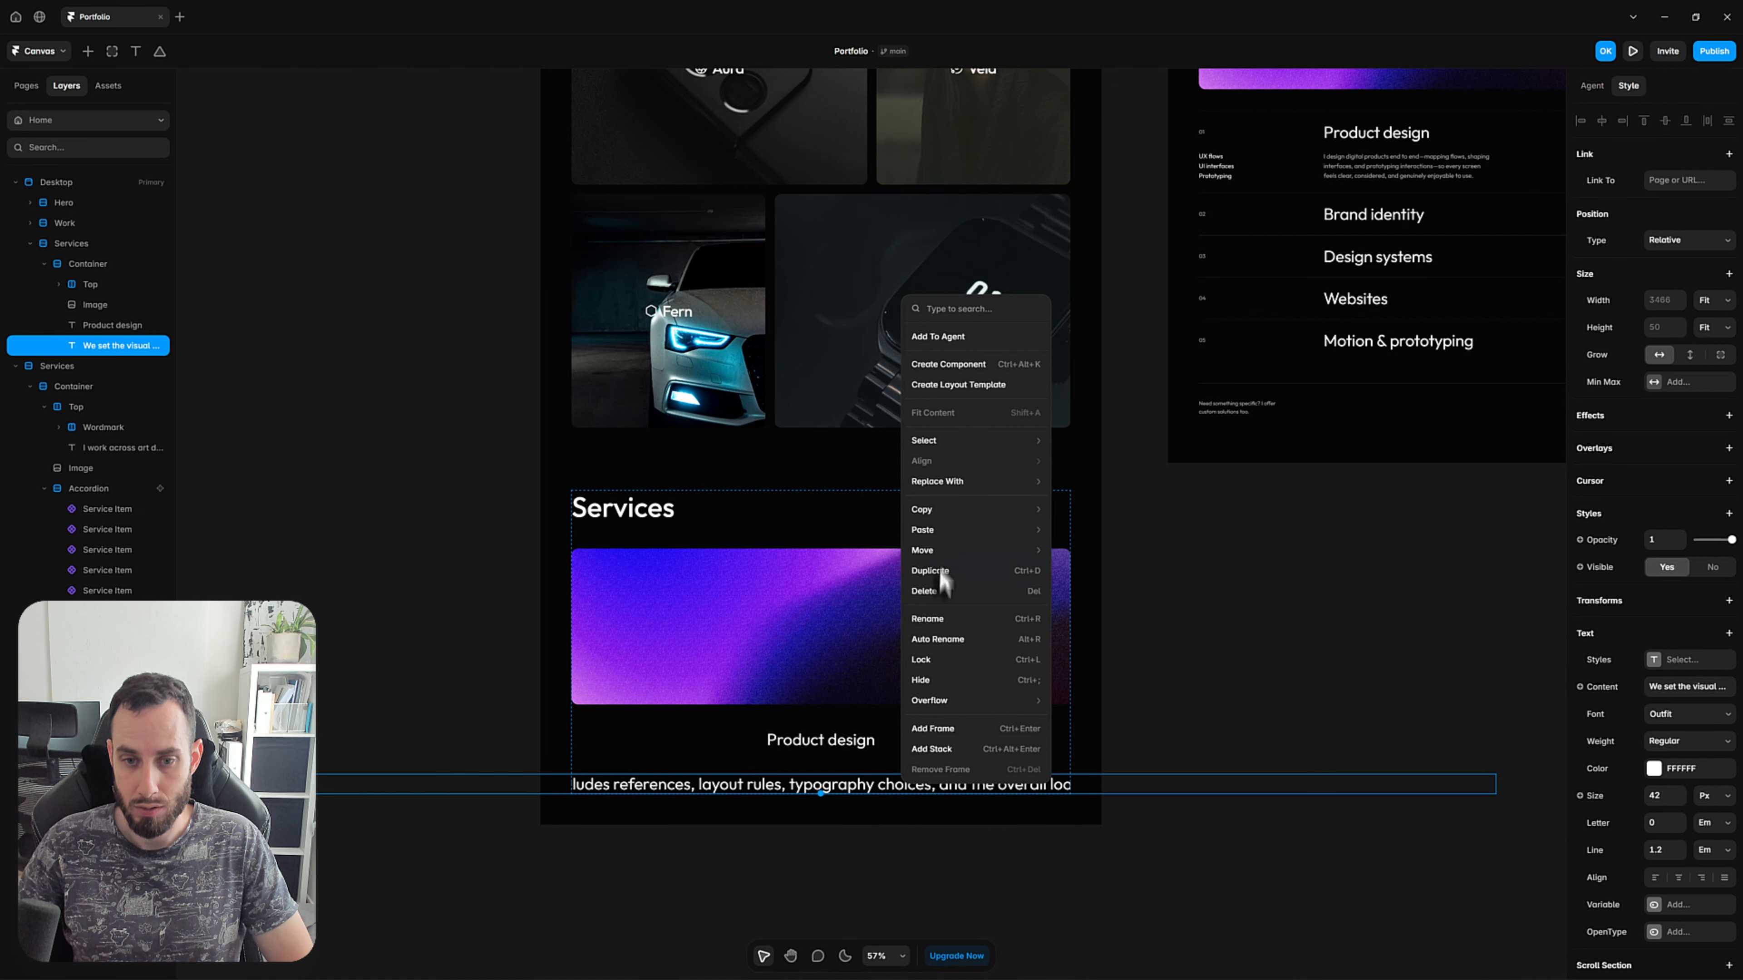
mouse_move(988, 530)
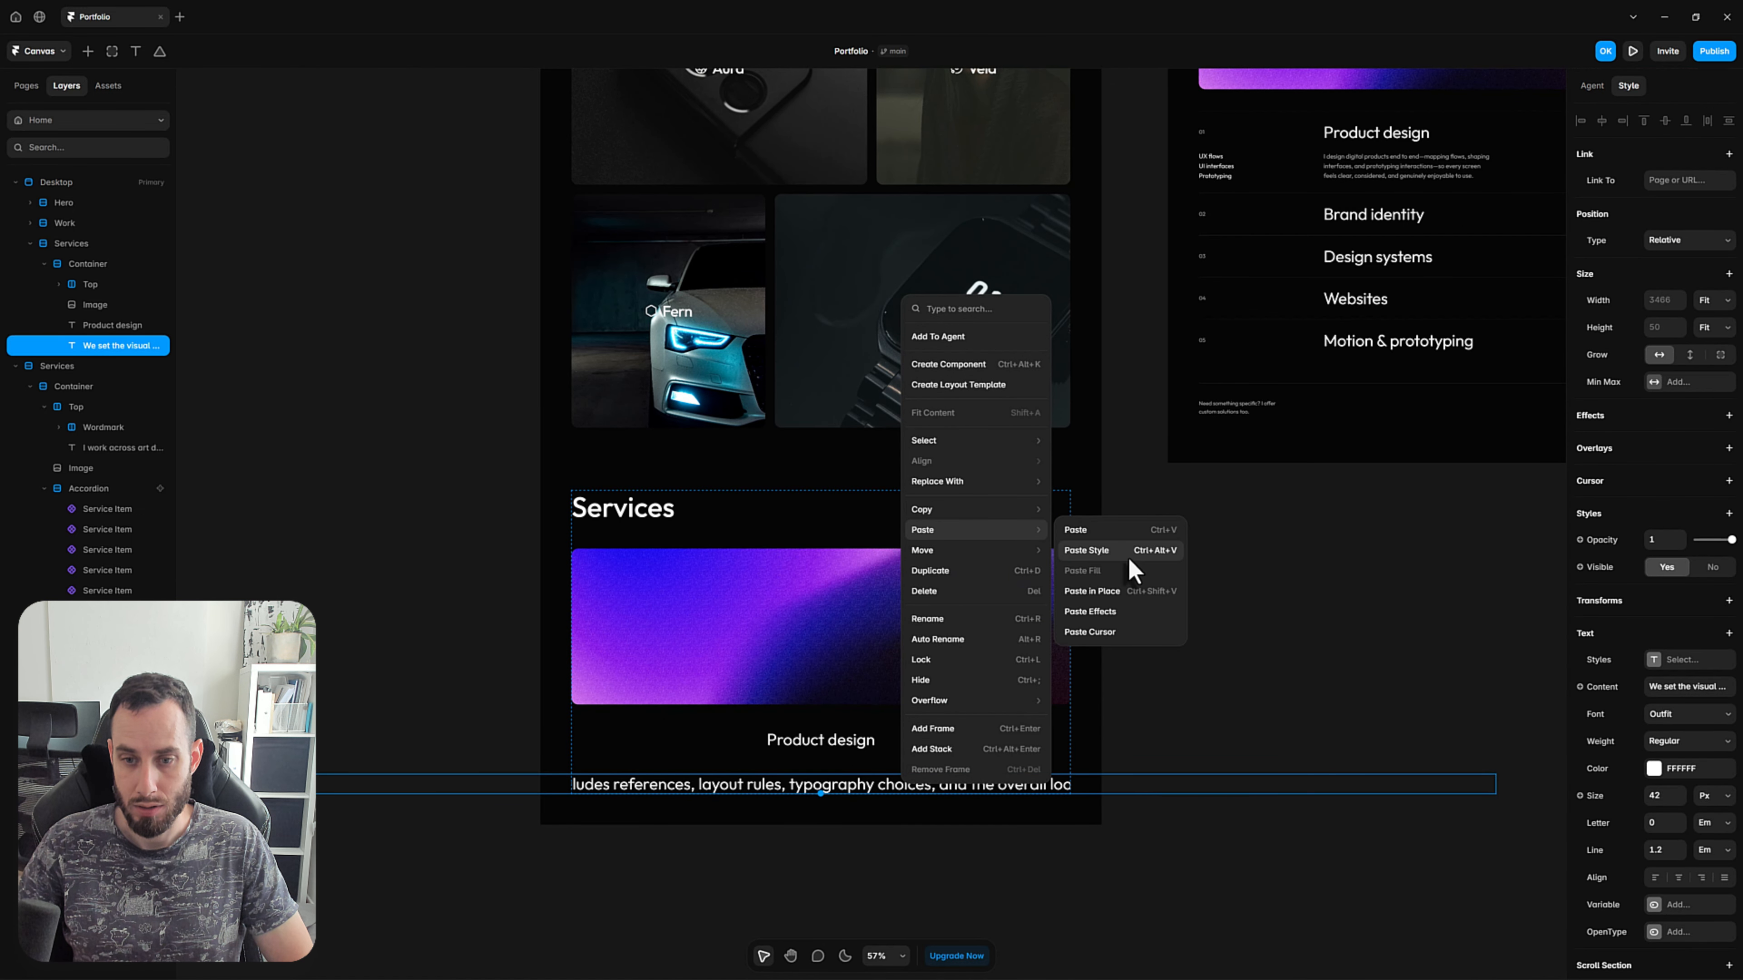
left_click(1128, 556)
left_click(1229, 821)
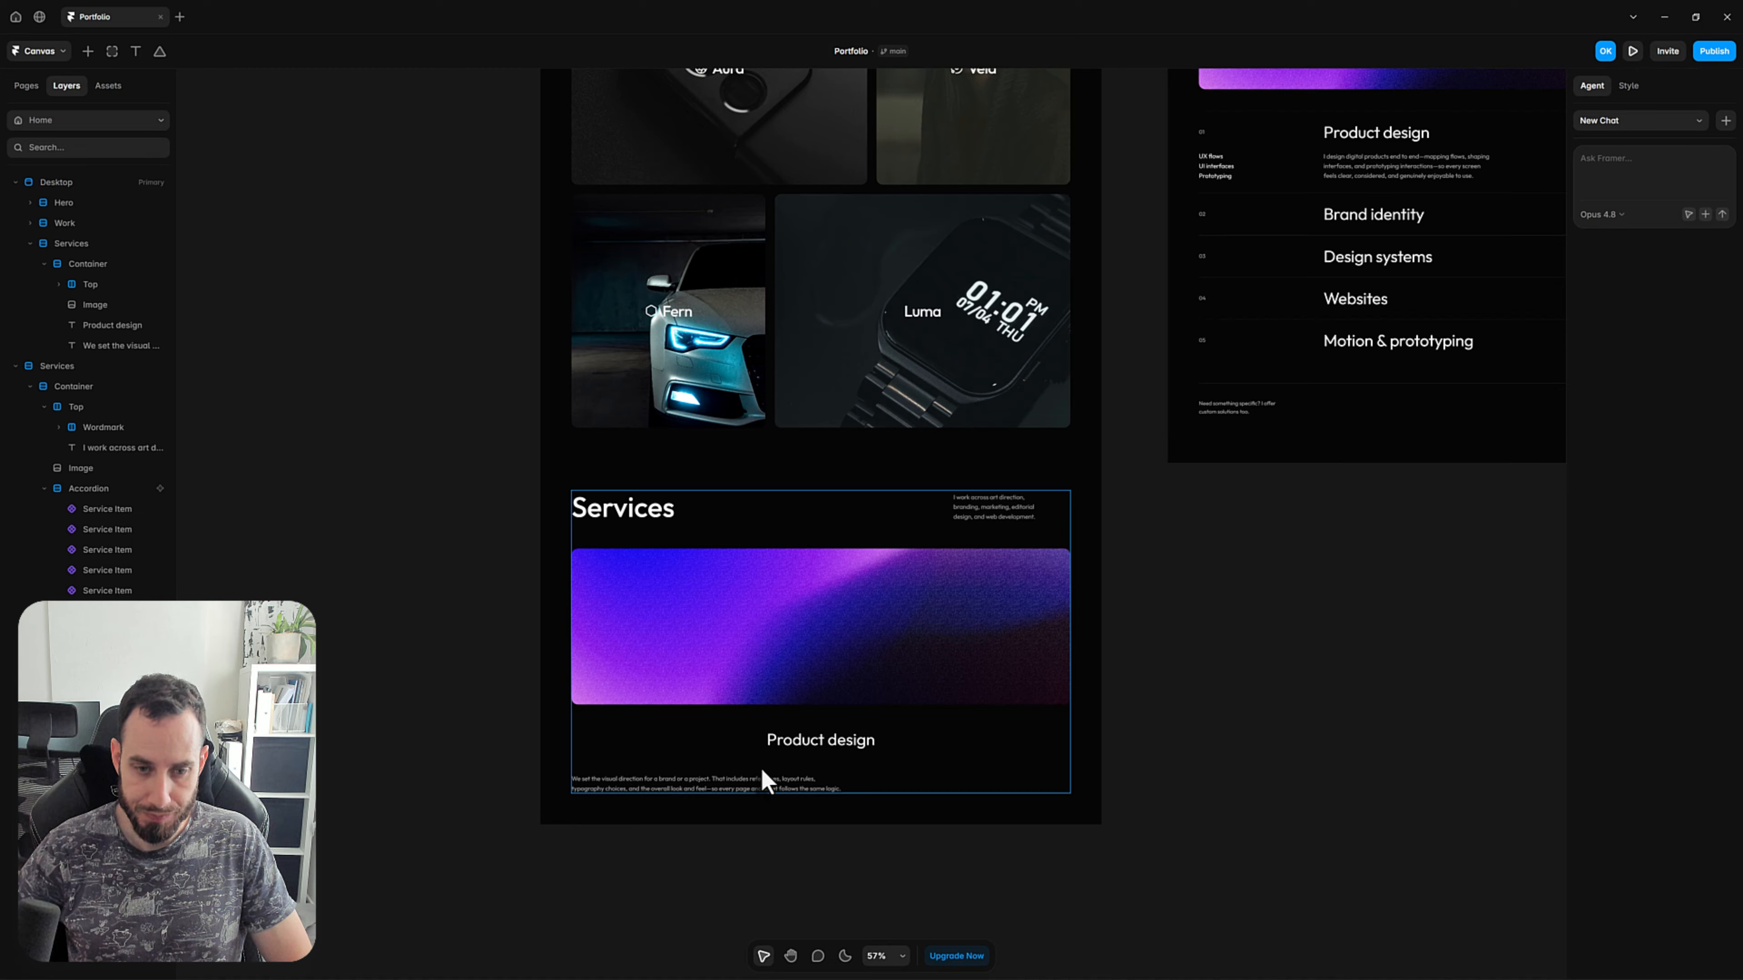
Duplicate the Product design text in the Services Container and change the duplicate's content to "01".
left_click(788, 745)
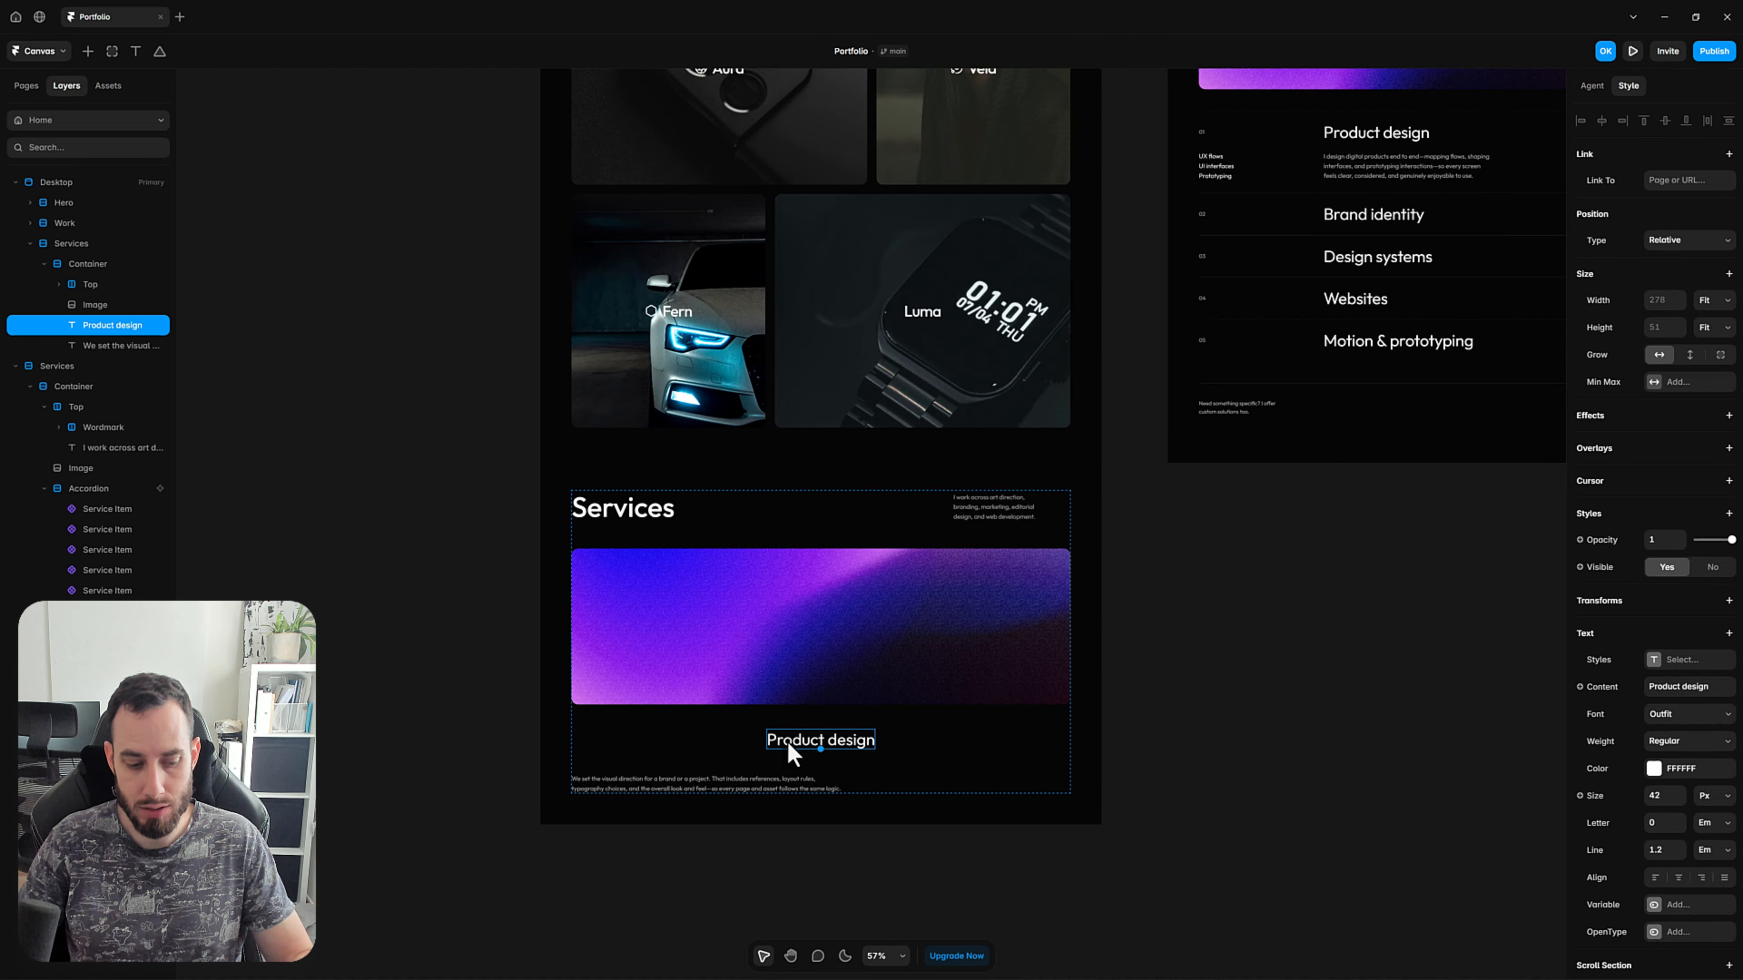
key("ctrl+d")
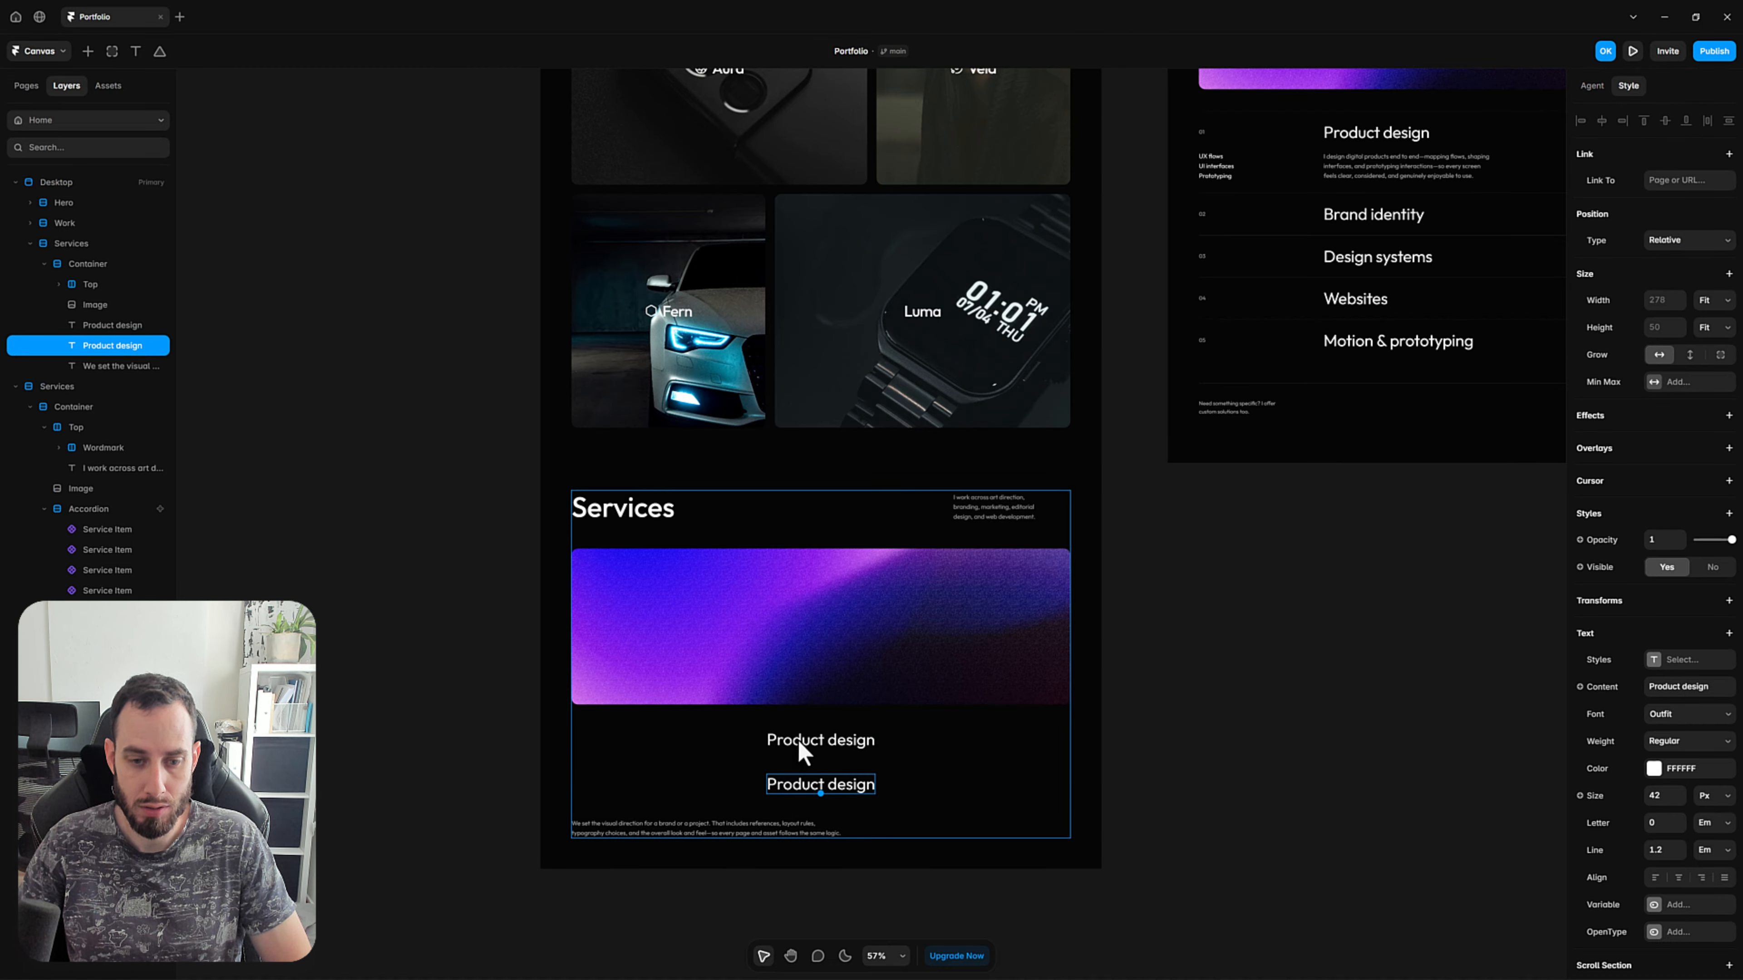
double_click(795, 787)
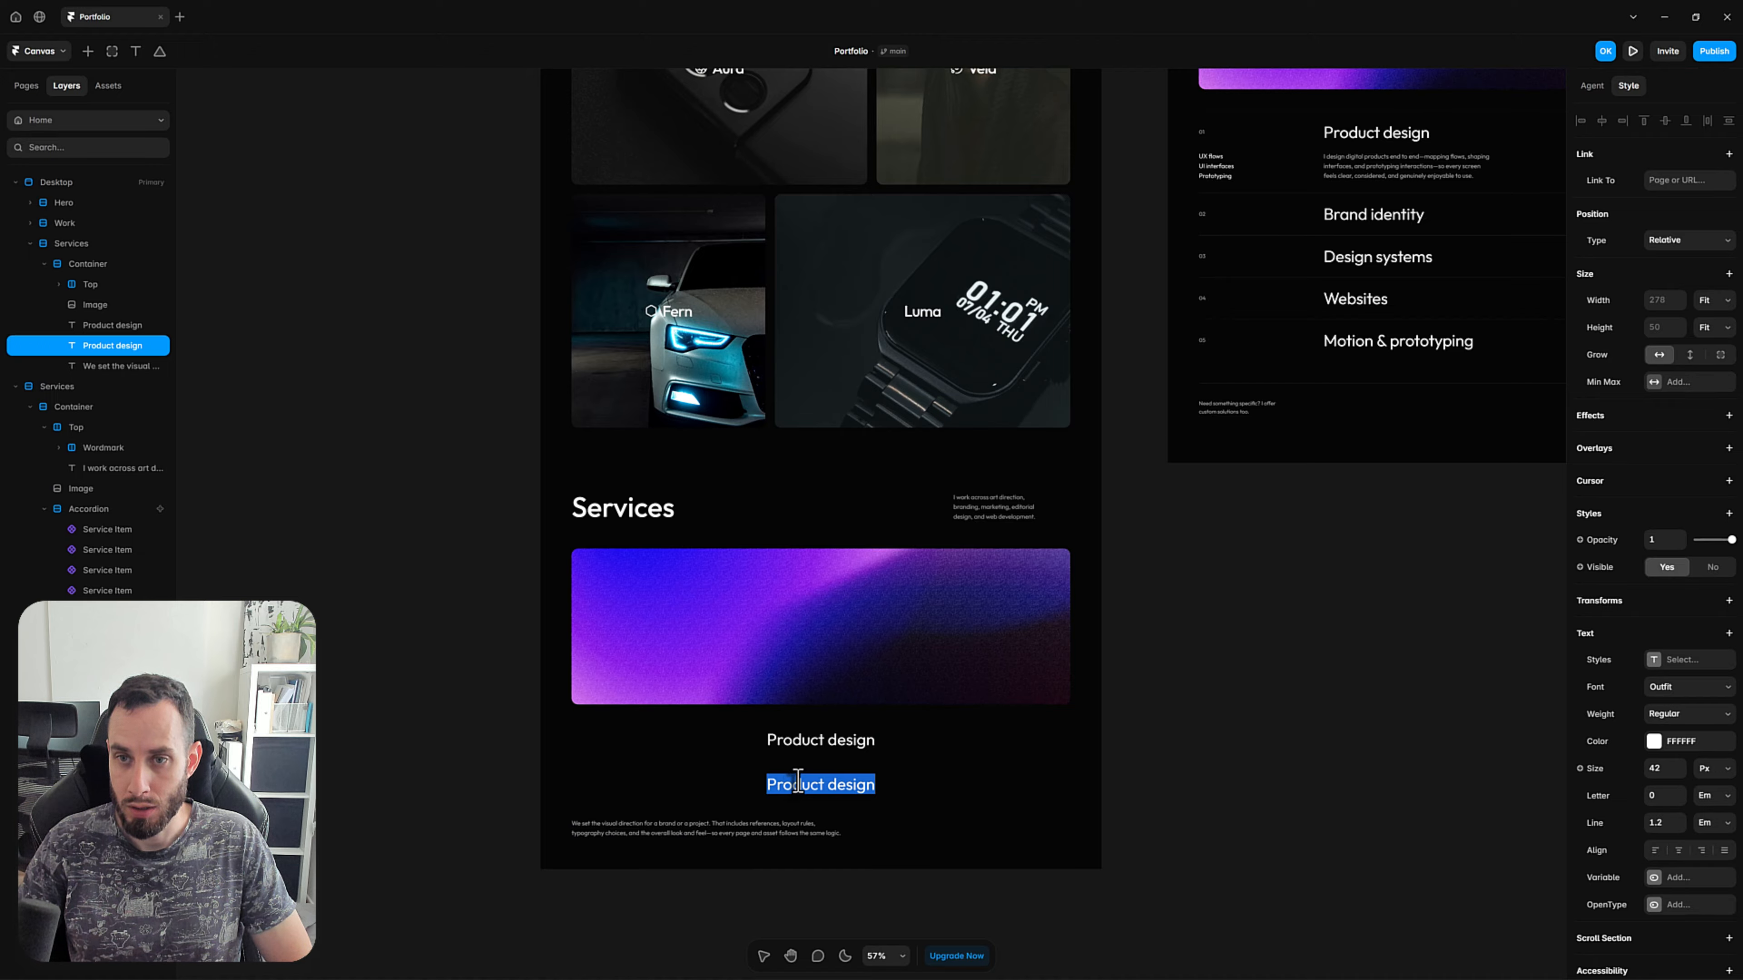
type("01")
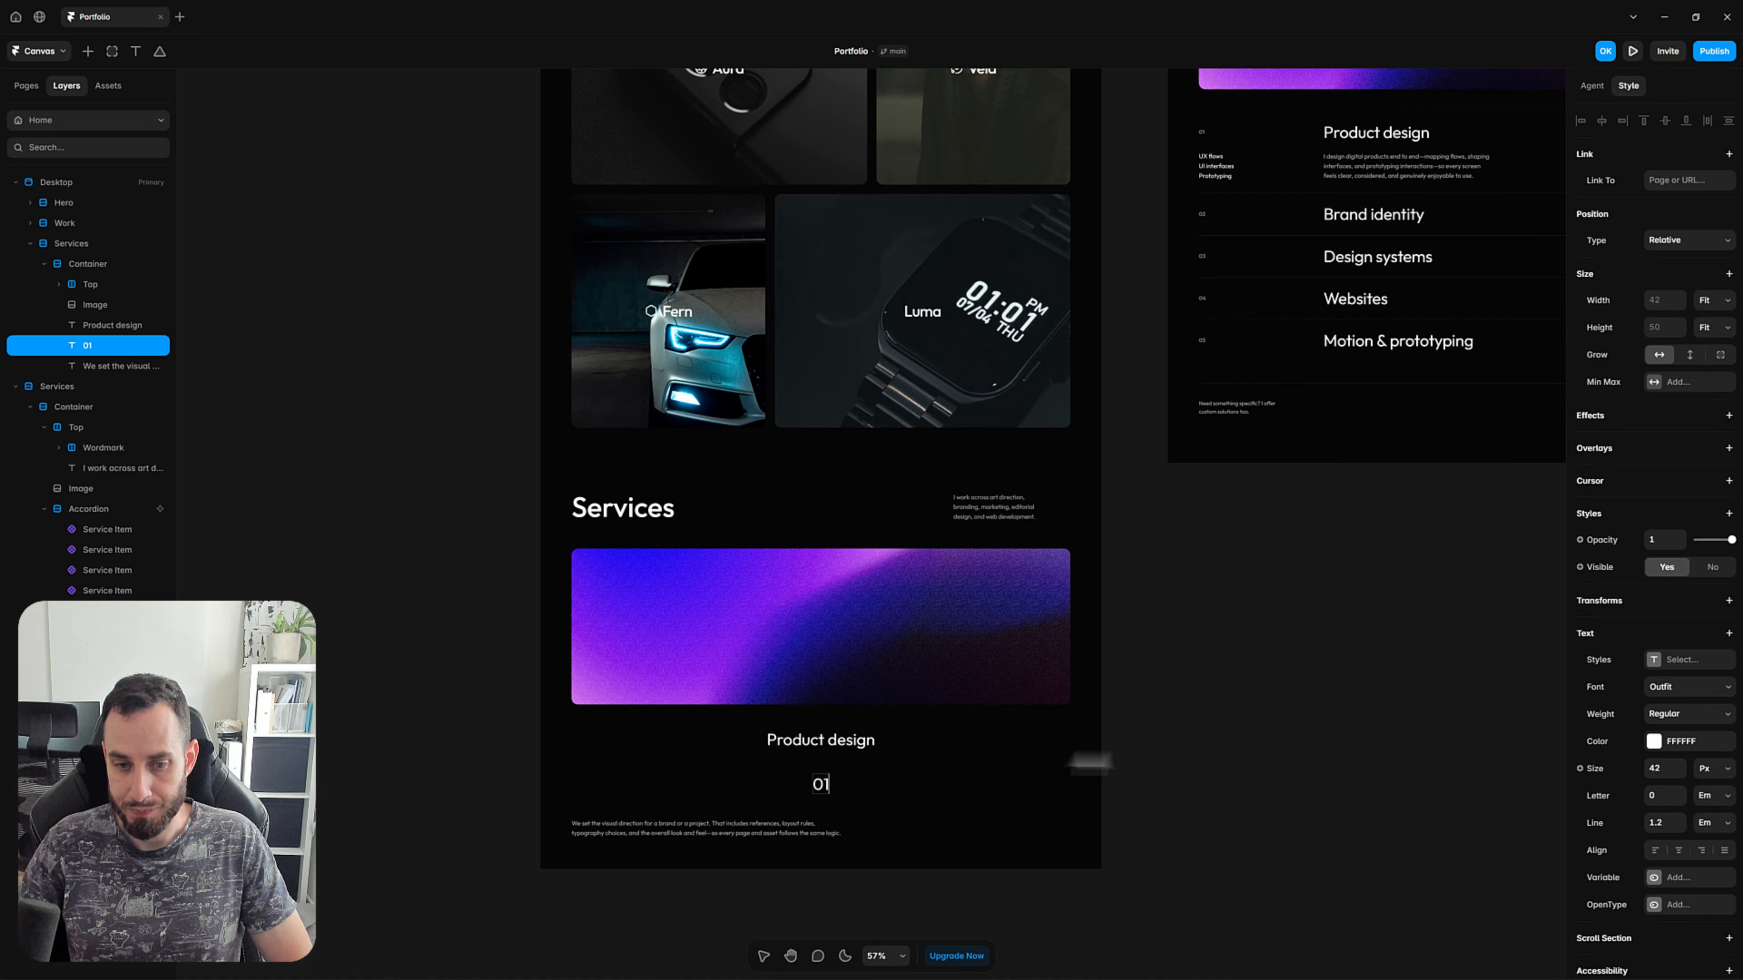
left_click(1261, 752)
Set the 01 text's size to 14 px and move it above the Product design text.
left_click(839, 791)
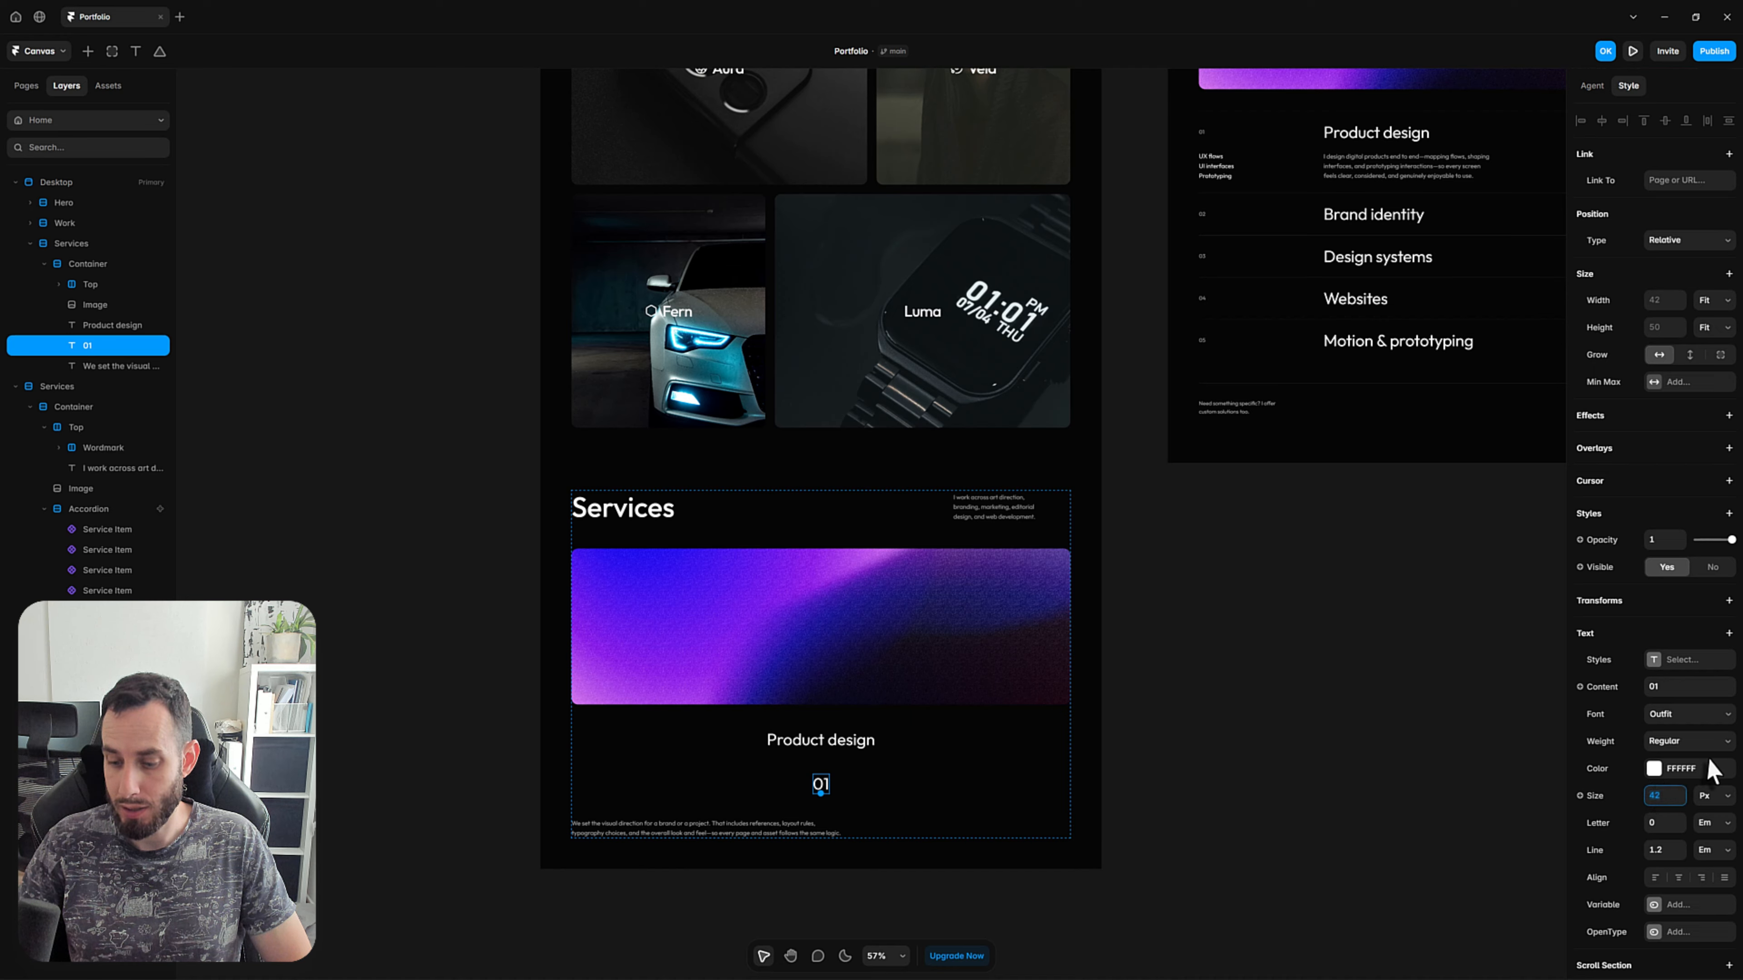
type("14")
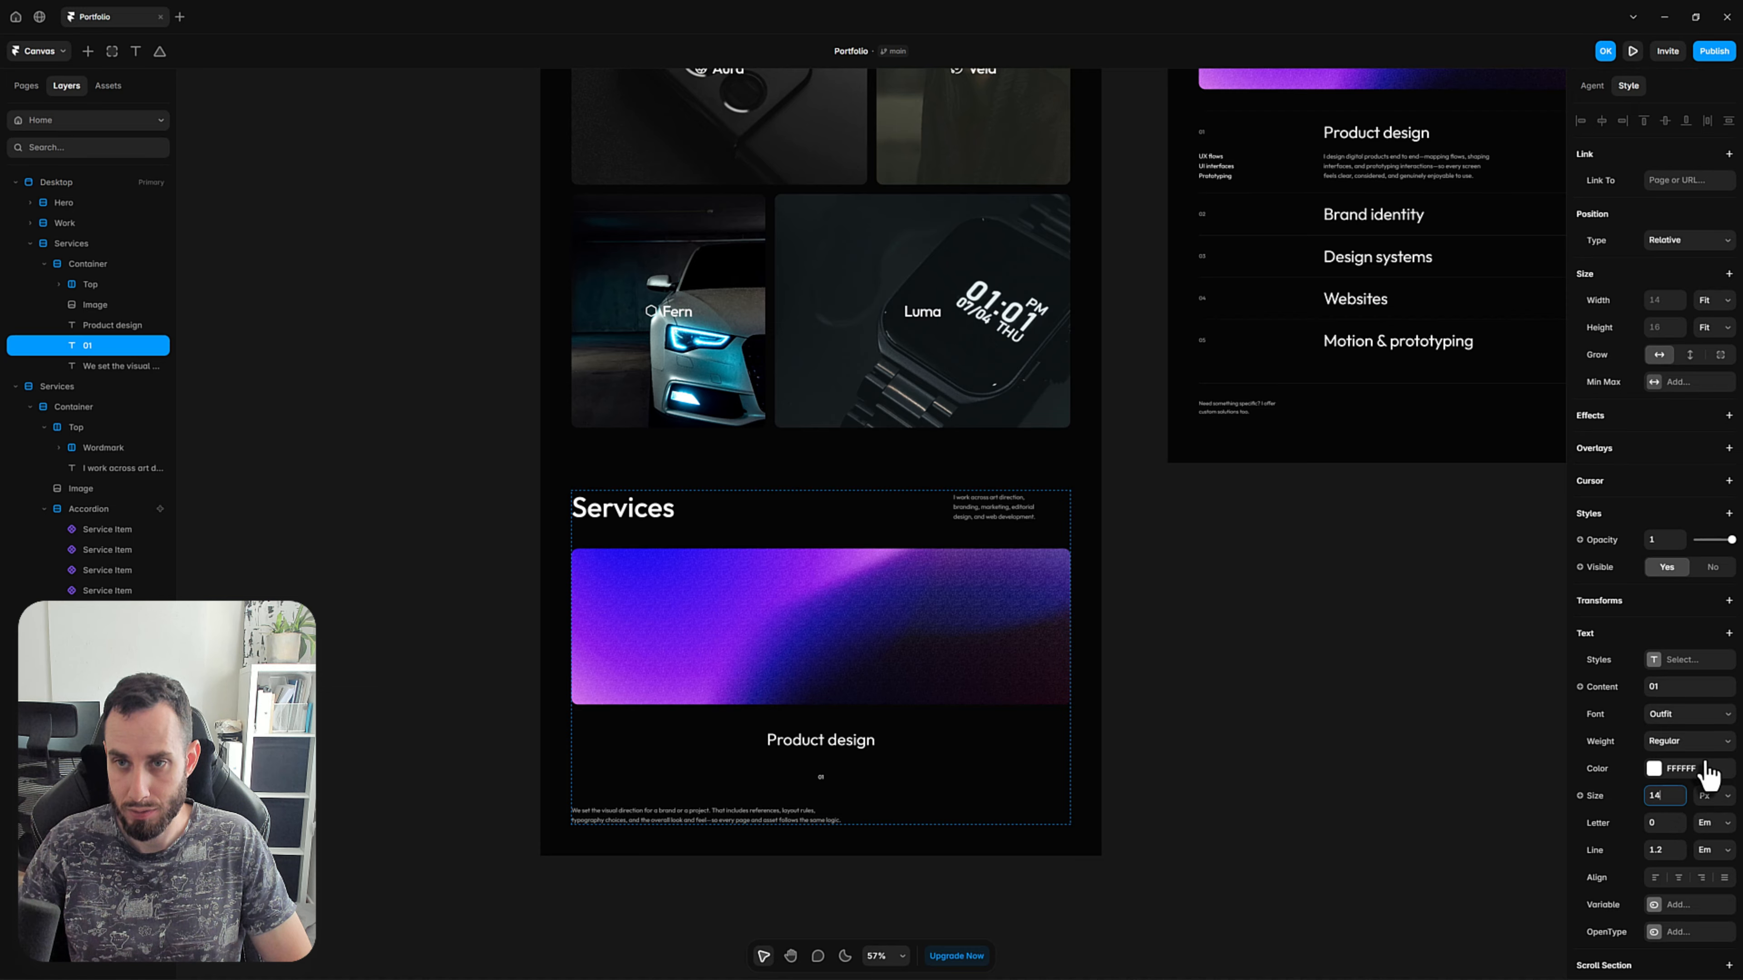
left_click(1147, 731)
left_click(820, 777)
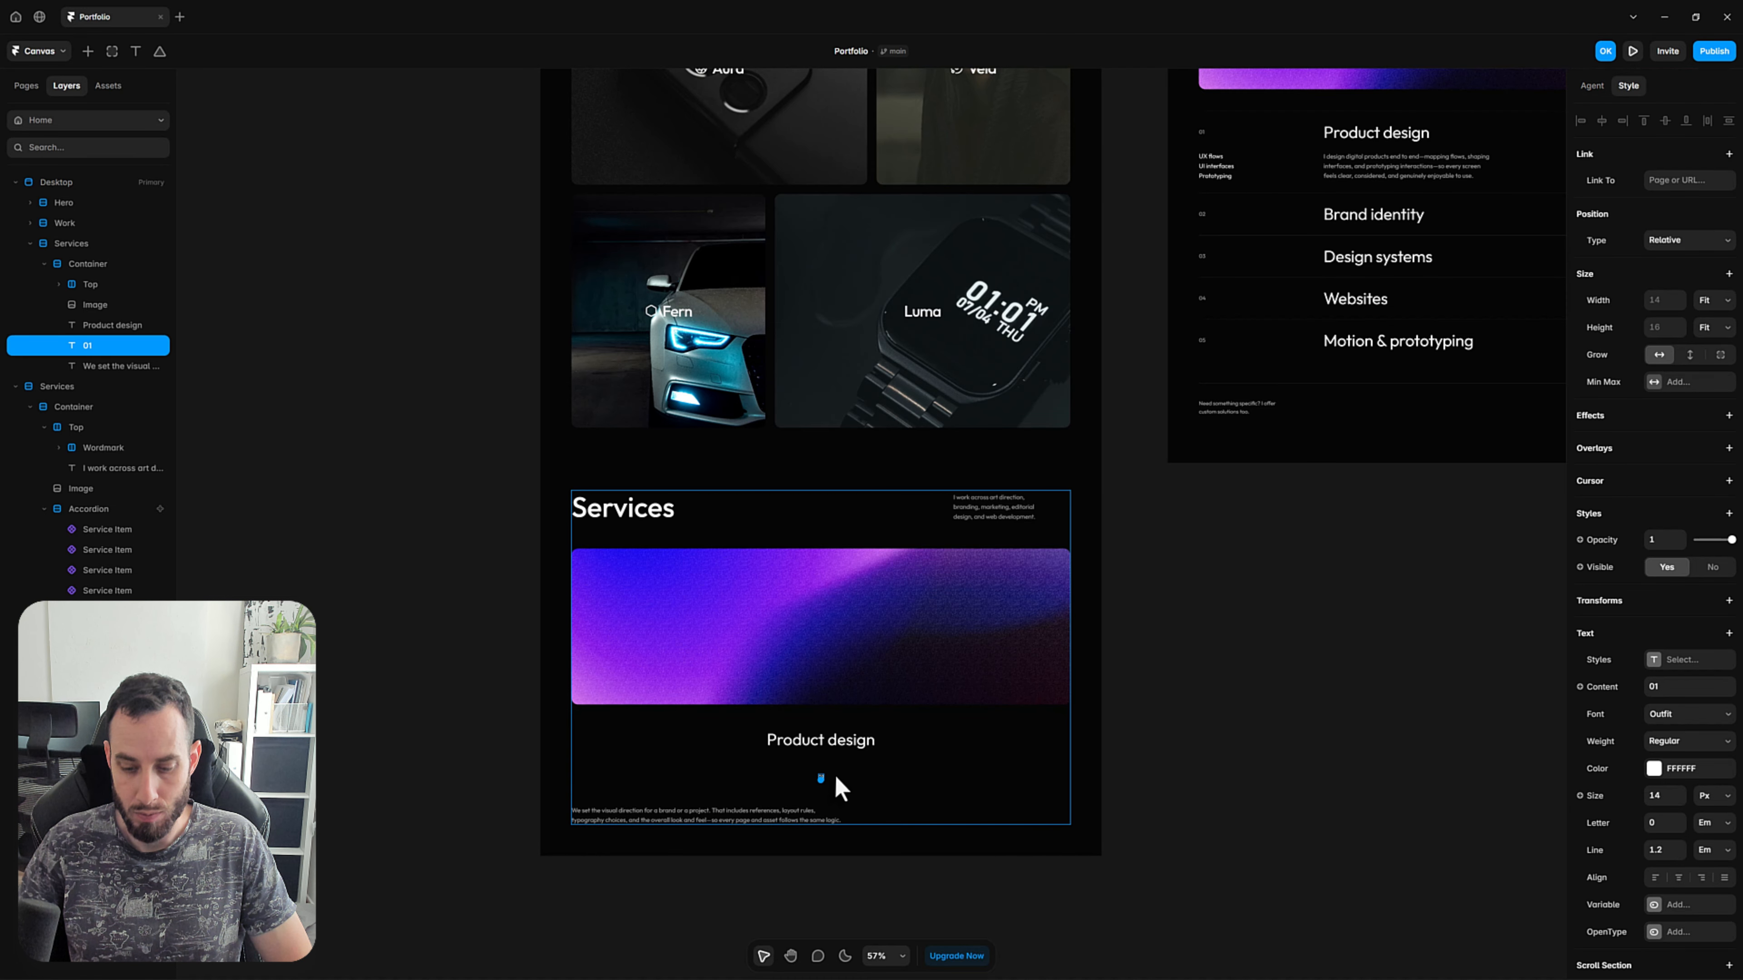
key("Up")
left_click(1216, 579)
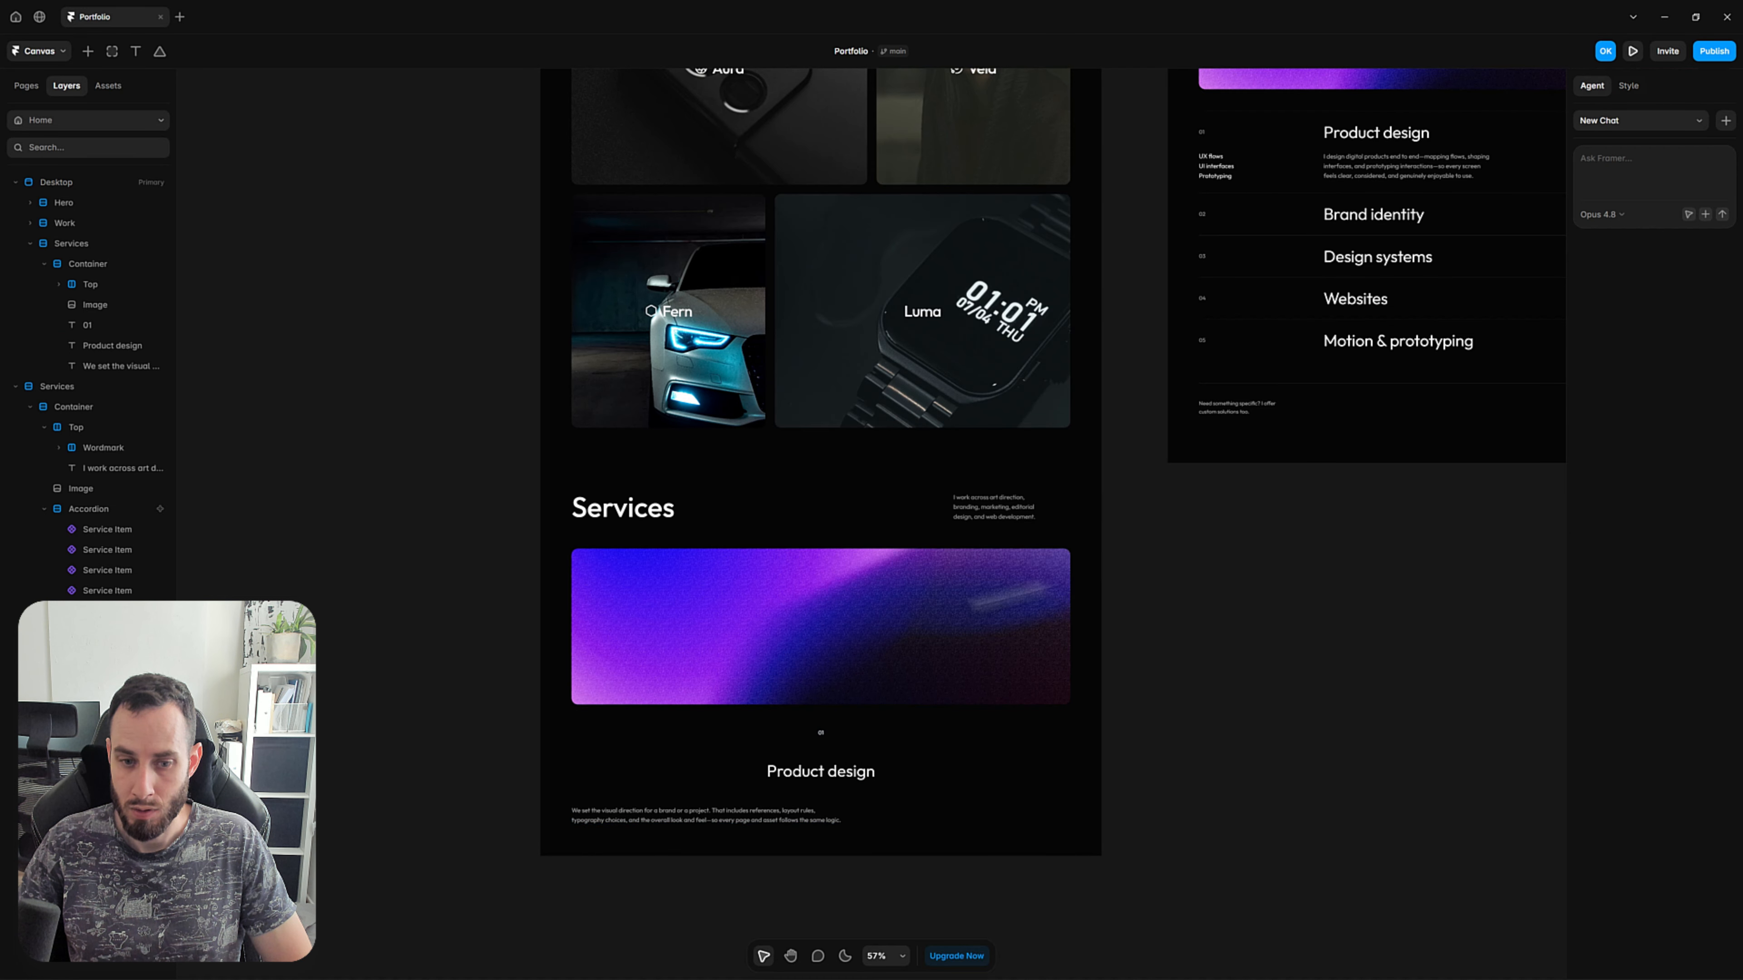
Duplicate the 01 text in the Services Container and change the duplicate's content to "UX flows".
left_click(821, 734)
key("ctrl+d")
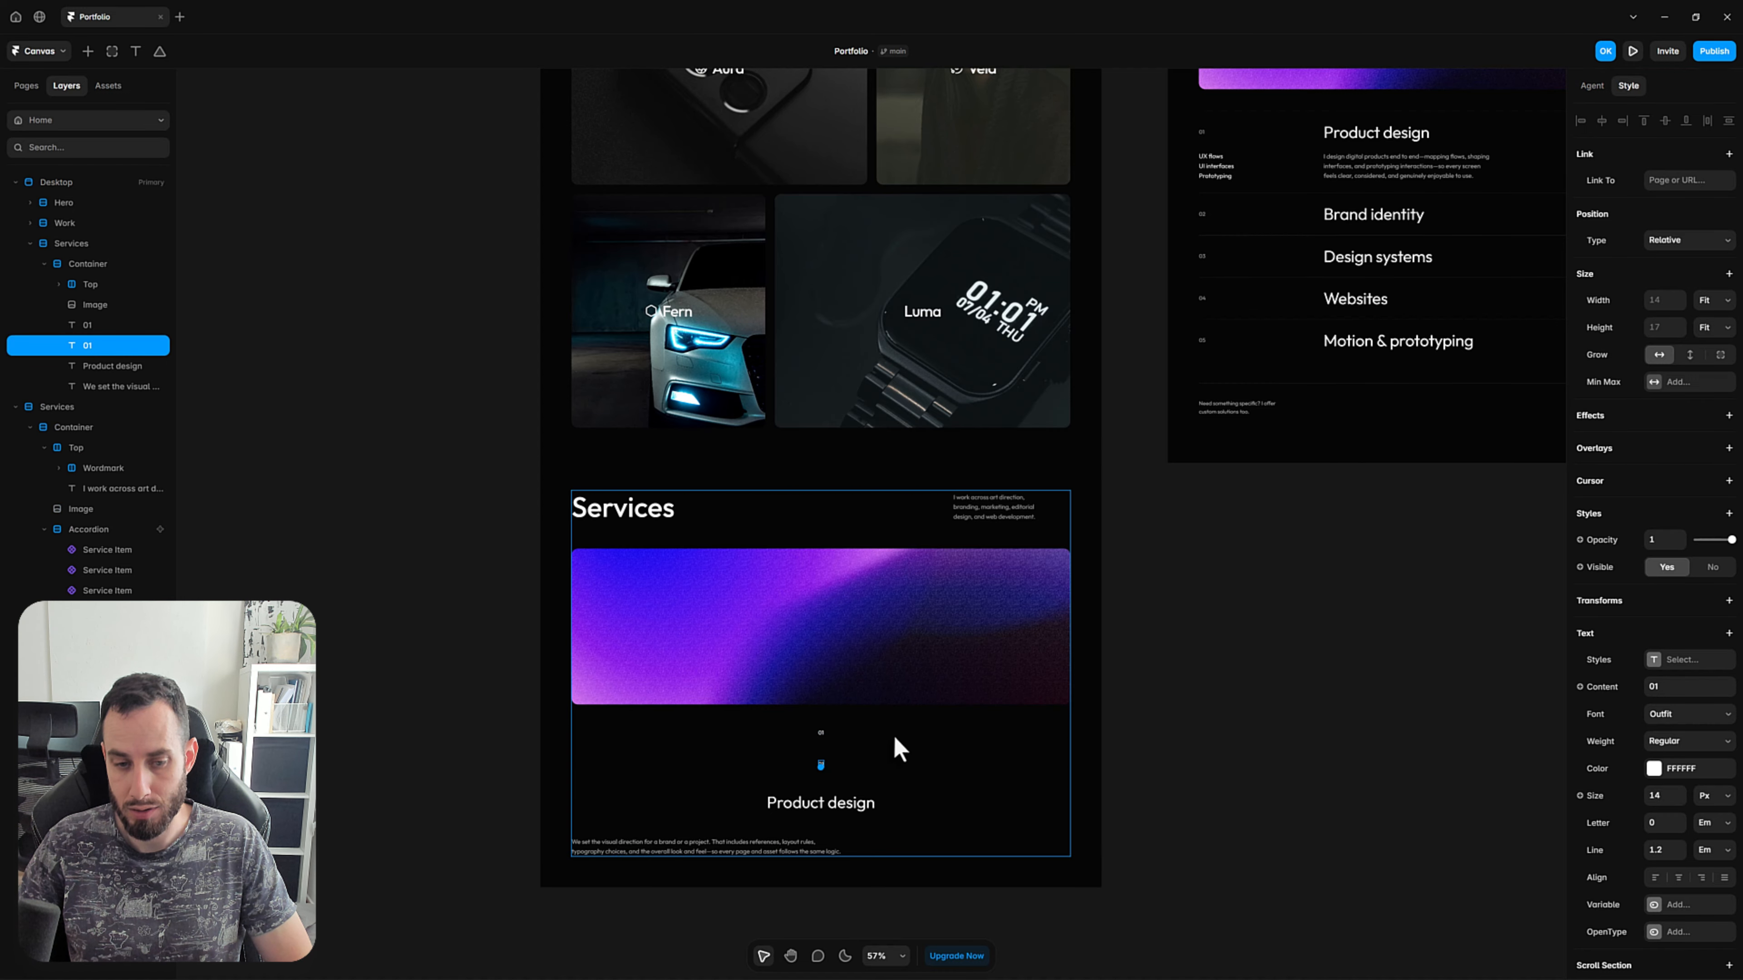
scroll(833, 781, "up", 3)
left_click(1288, 602)
scroll(1245, 665, "down", 3)
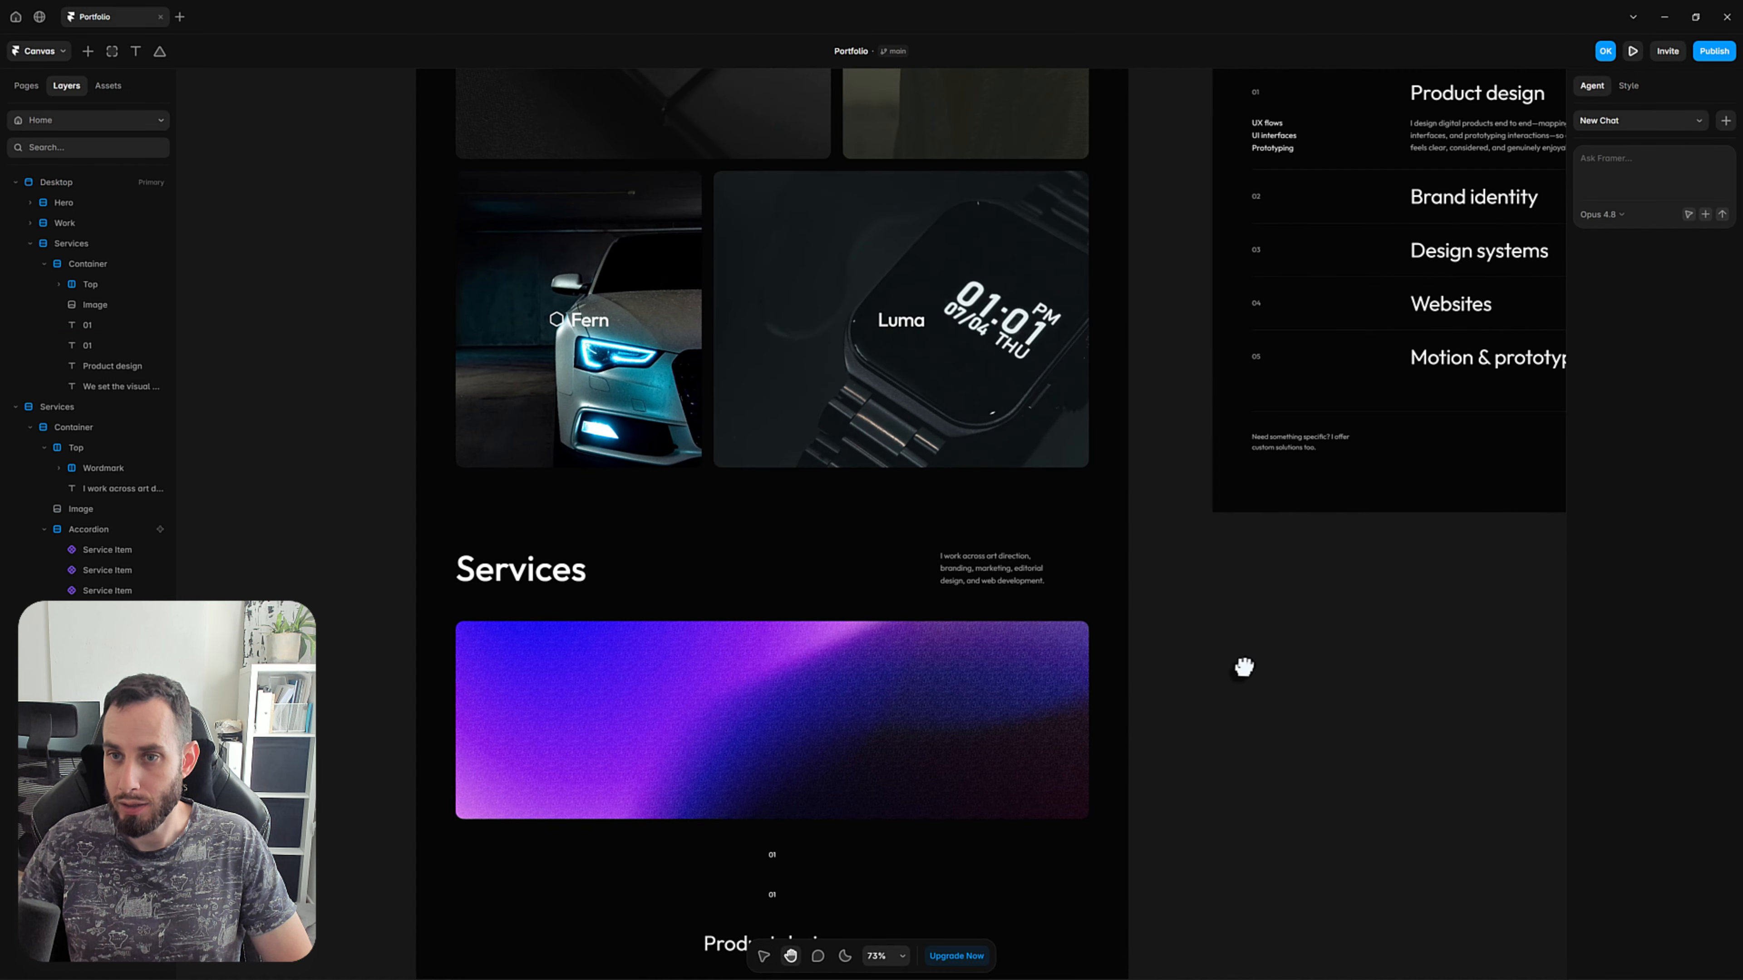
left_click(816, 873)
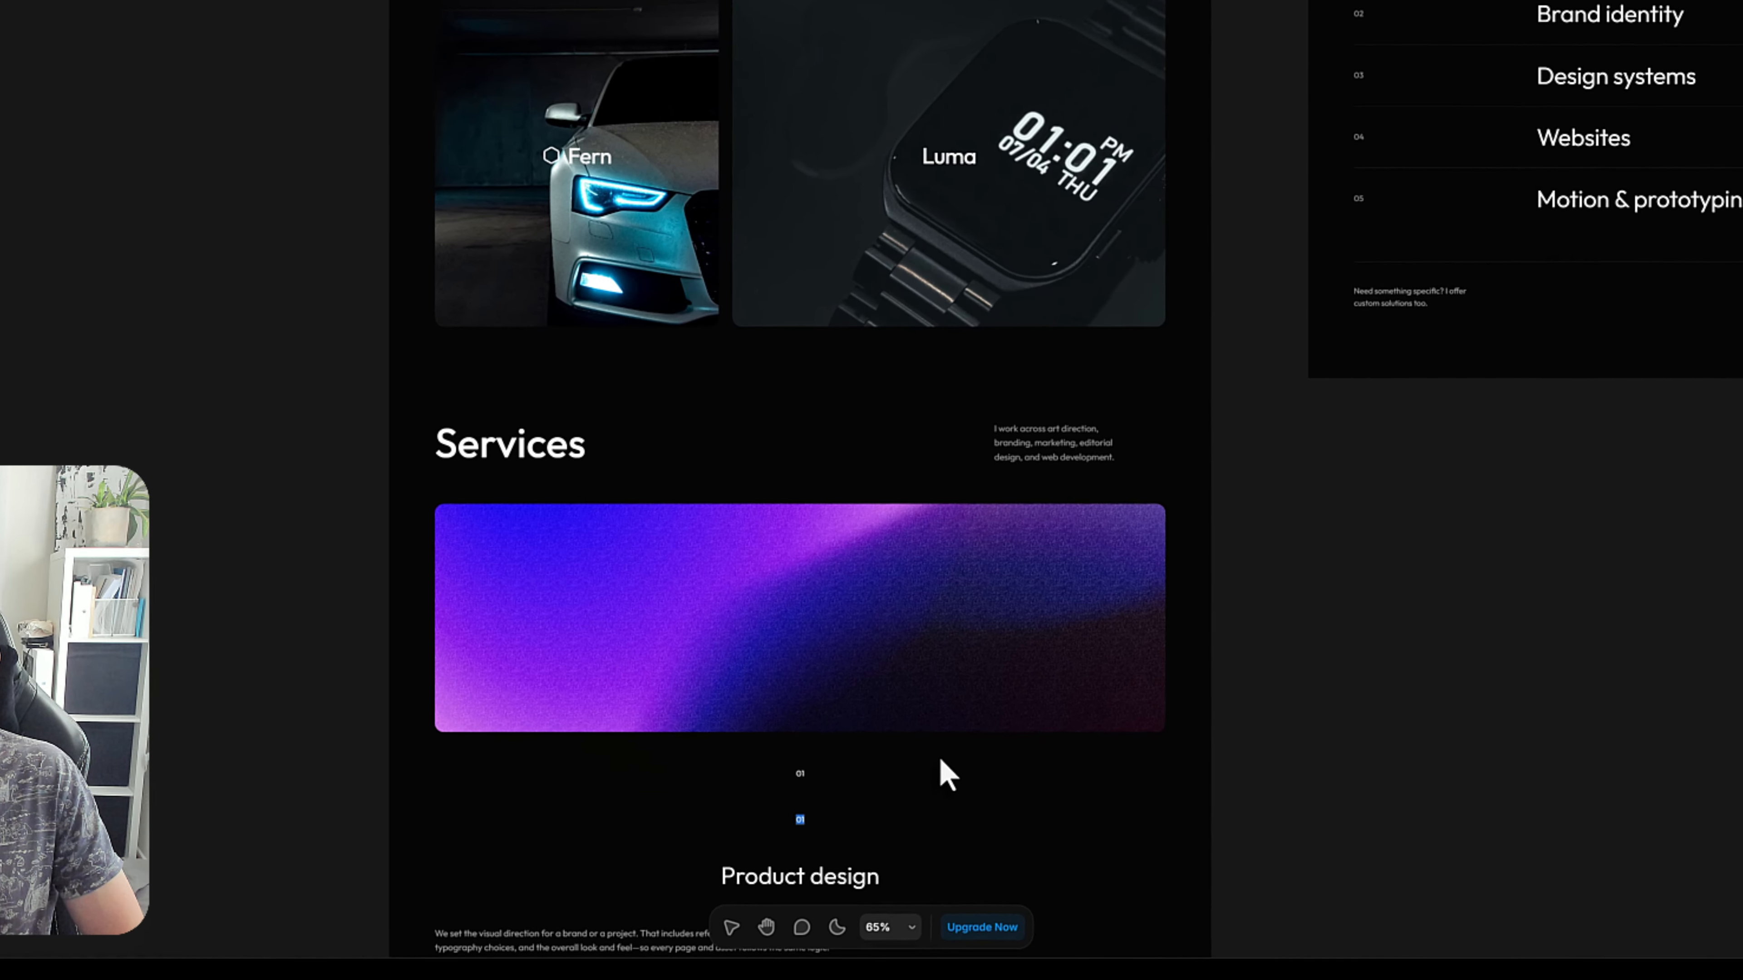
type("UX flows")
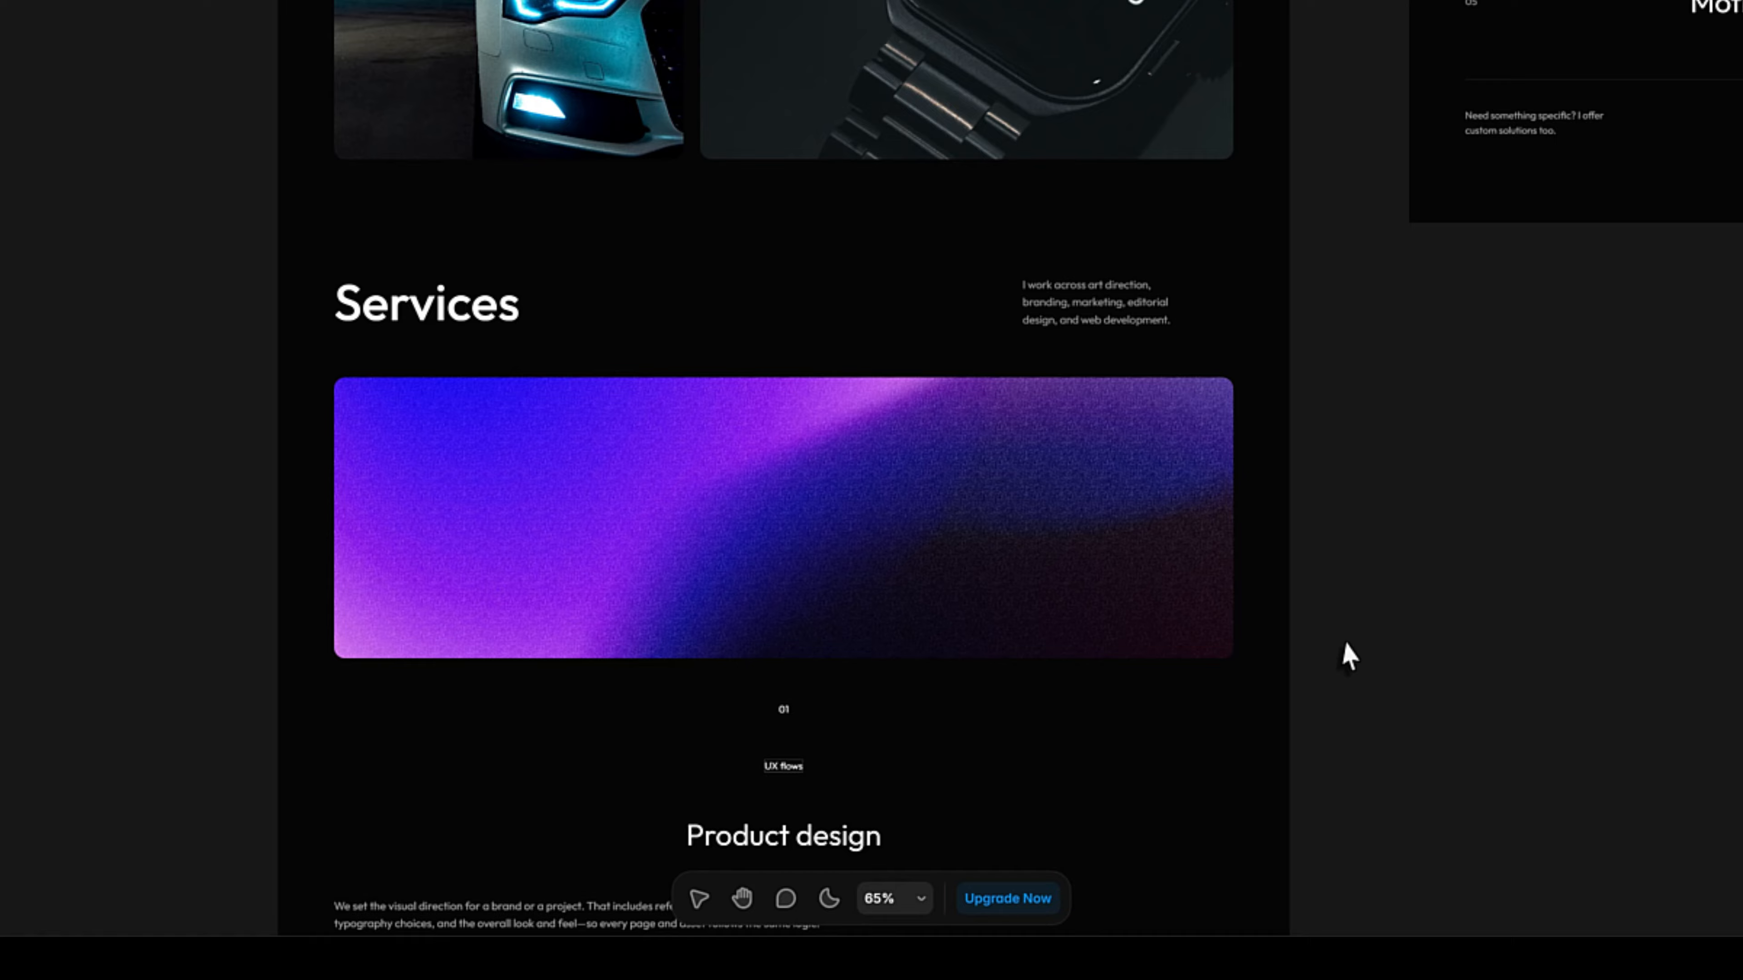
key("Escape")
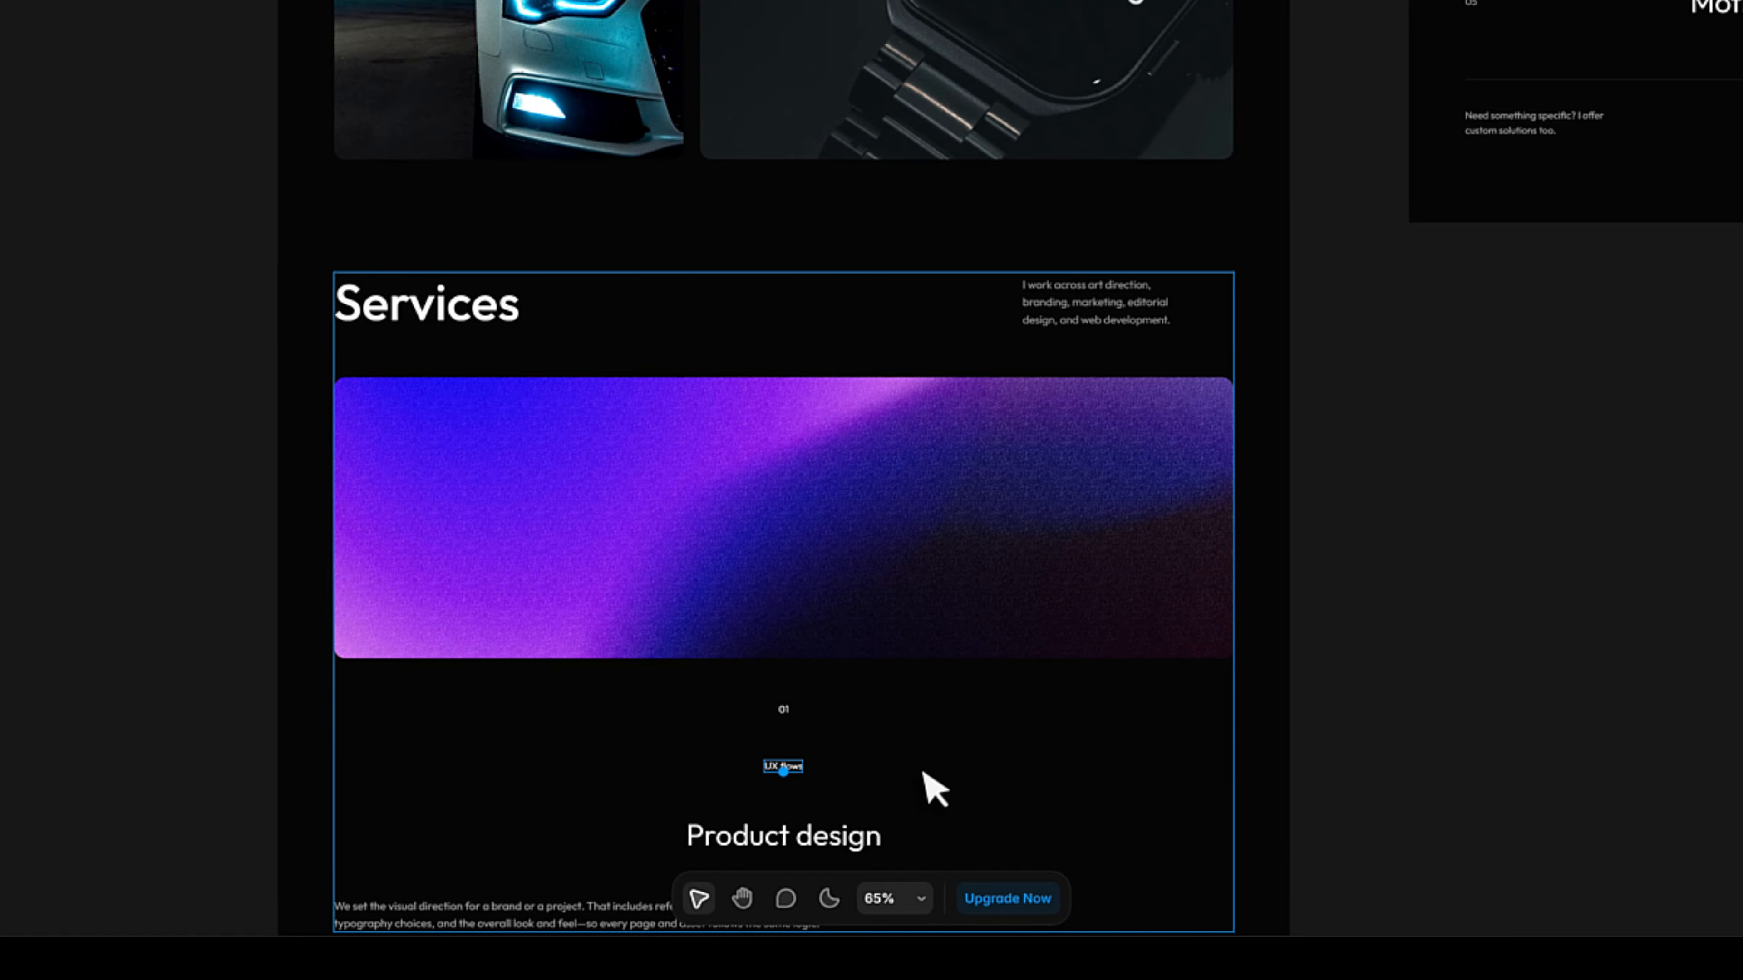
Add two more duplicates of the tag text below UX flows, reading "UI interfaces" and "Prototyping".
key("ctrl+d")
double_click(791, 823)
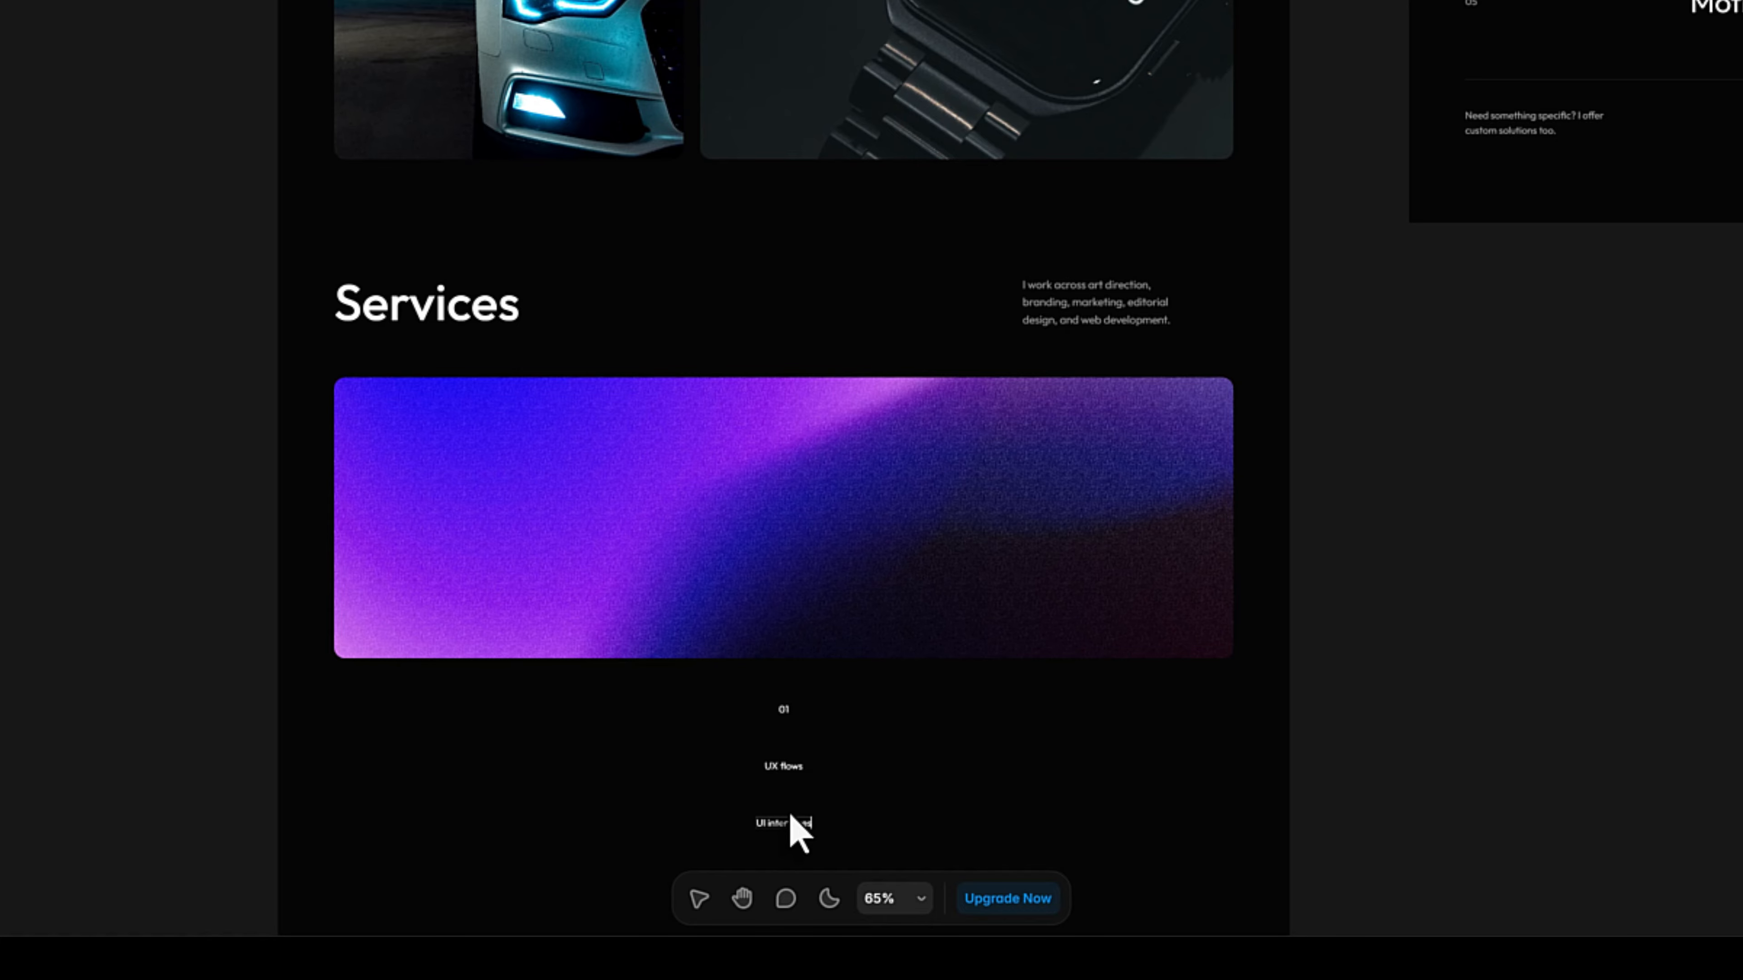
scroll(1362, 748, "down", 2)
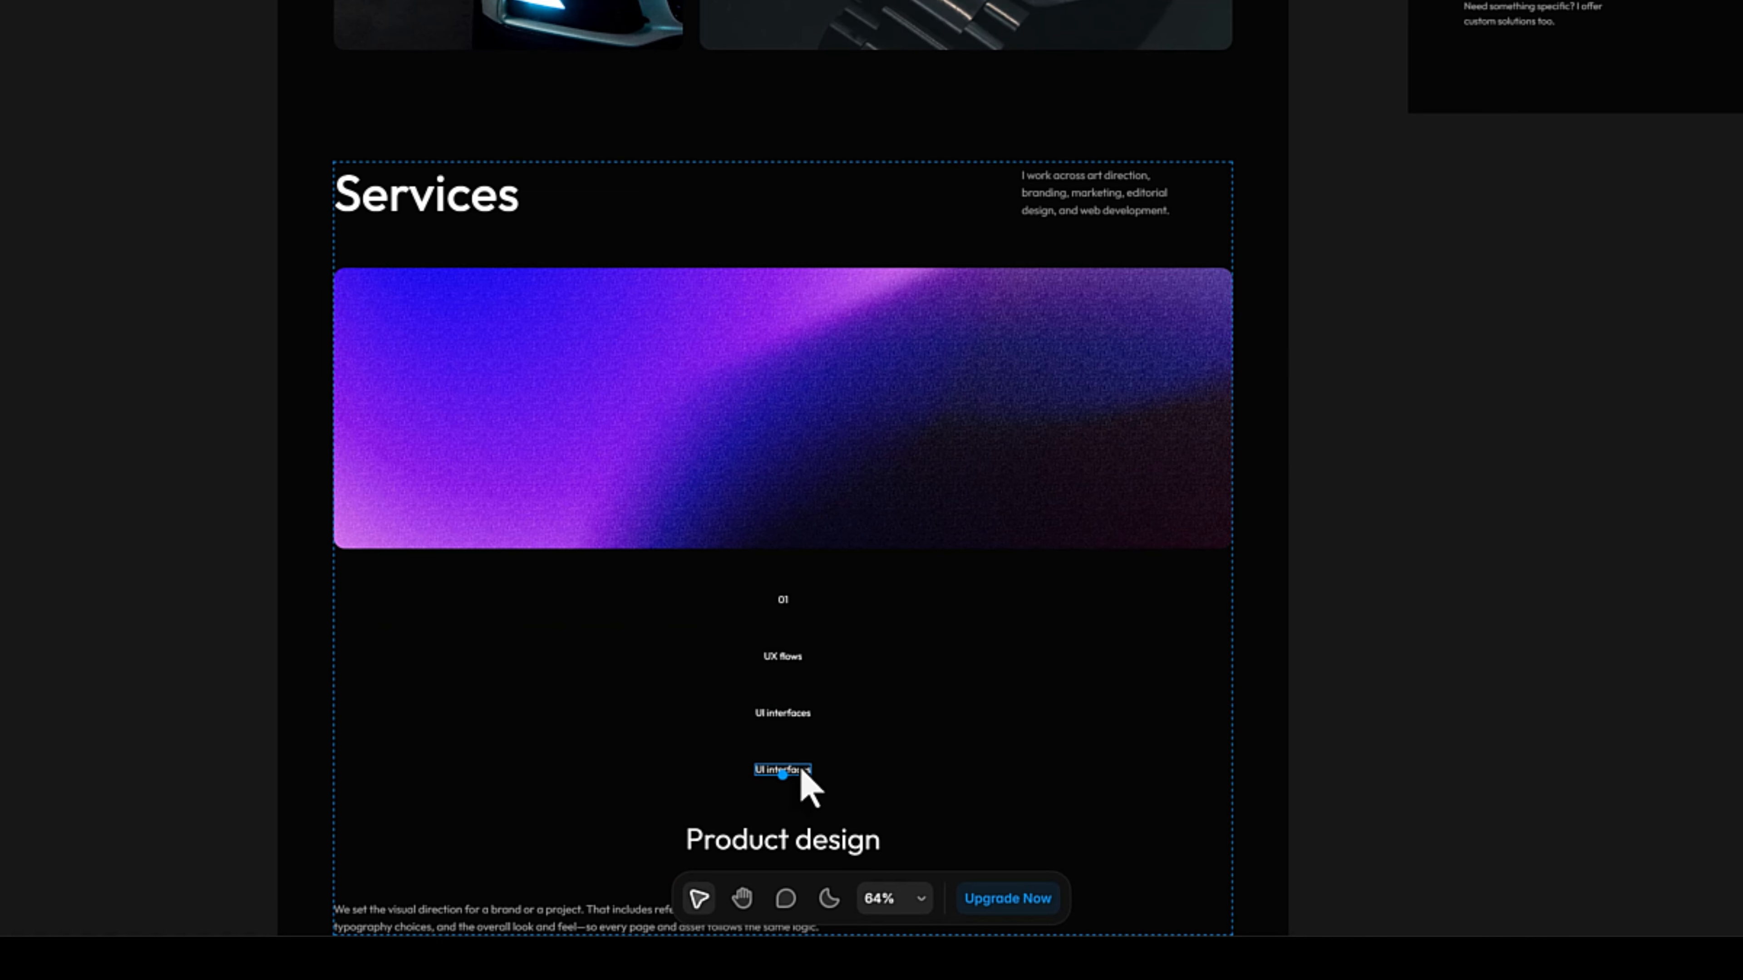
double_click(800, 771)
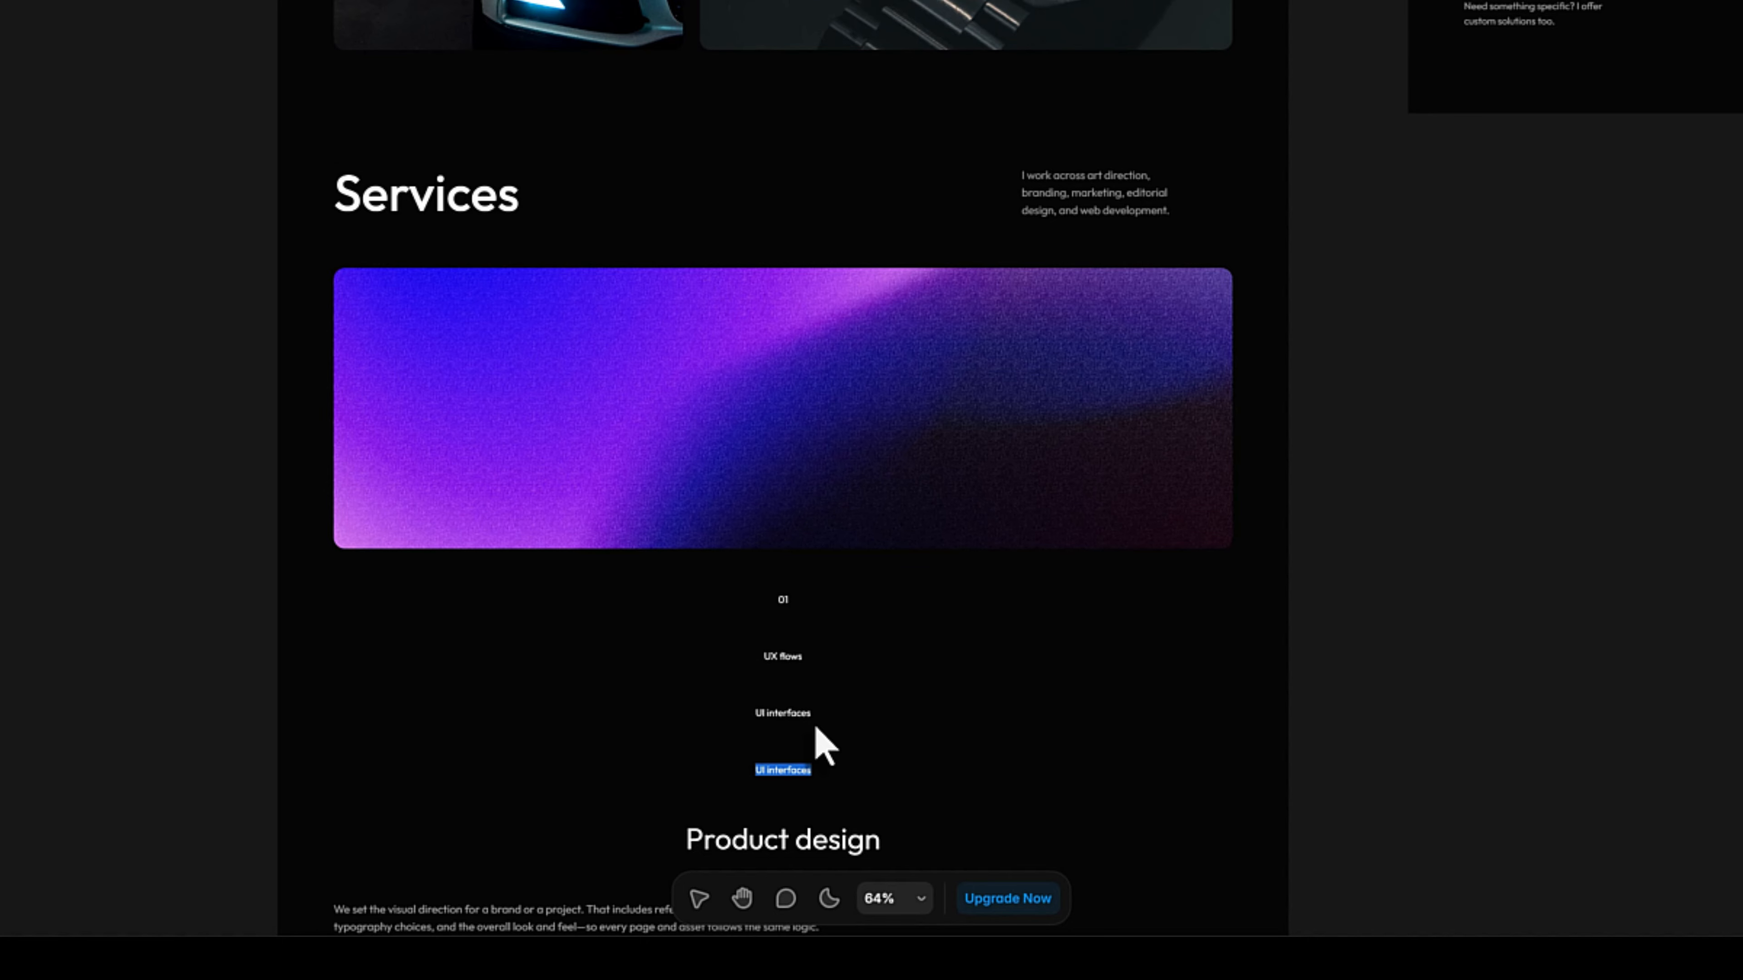
type("Prototyping")
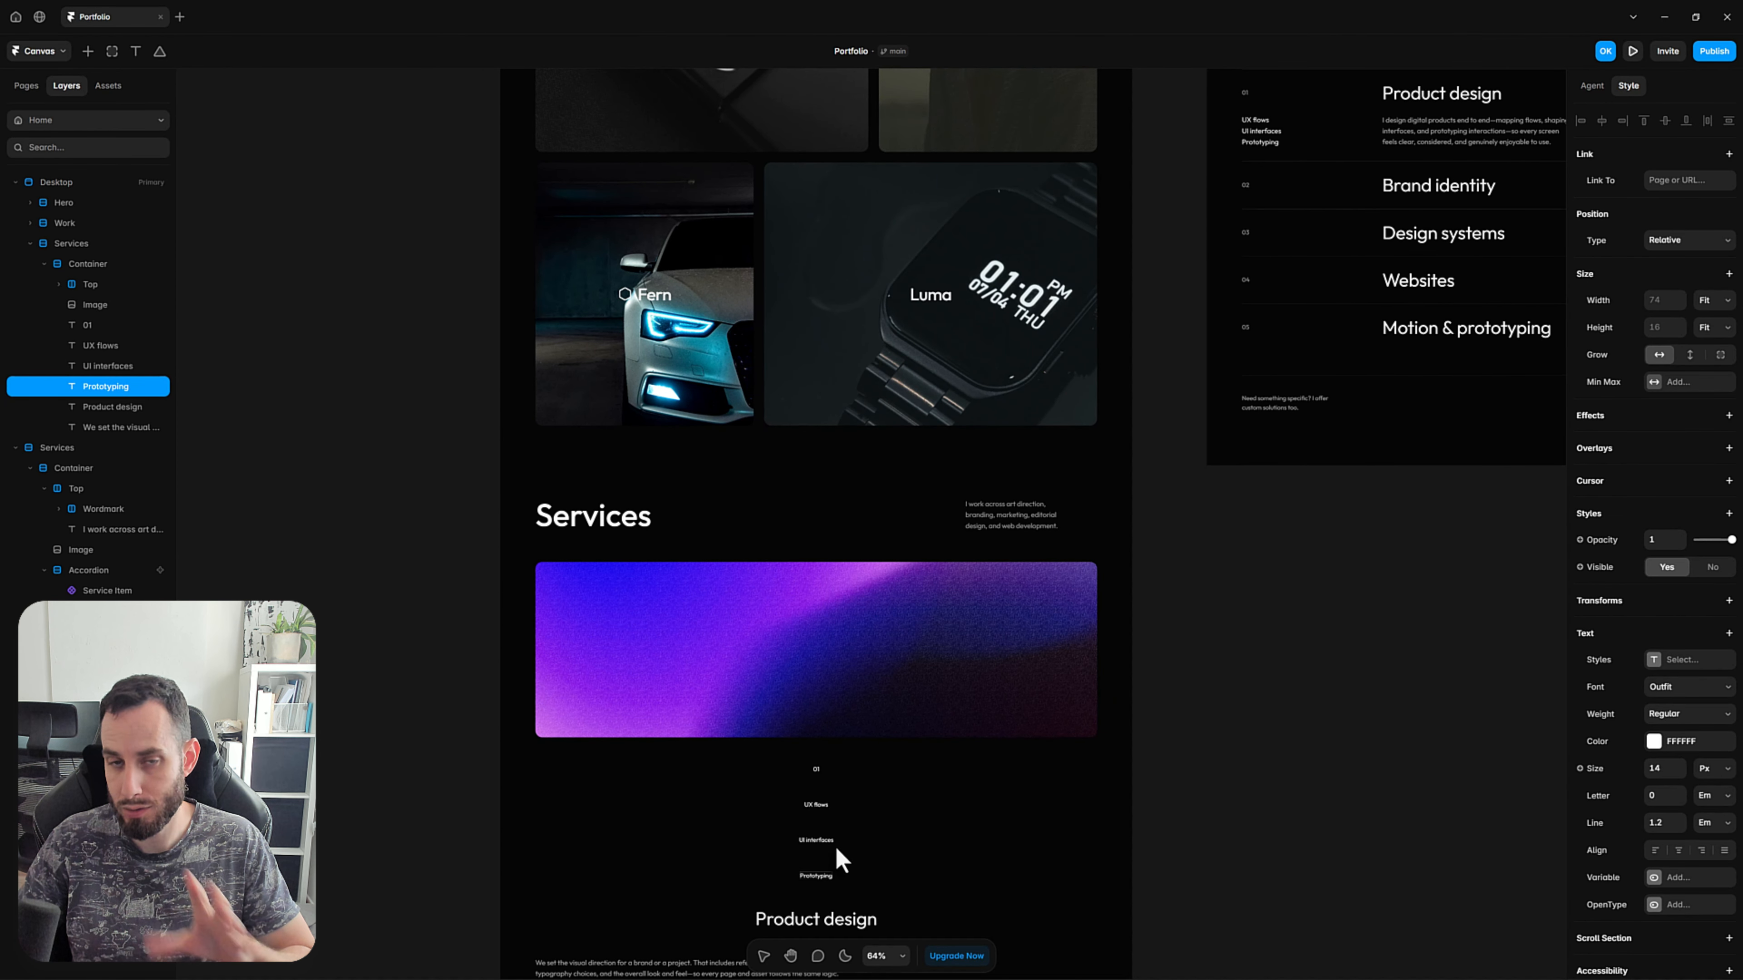
key("Escape")
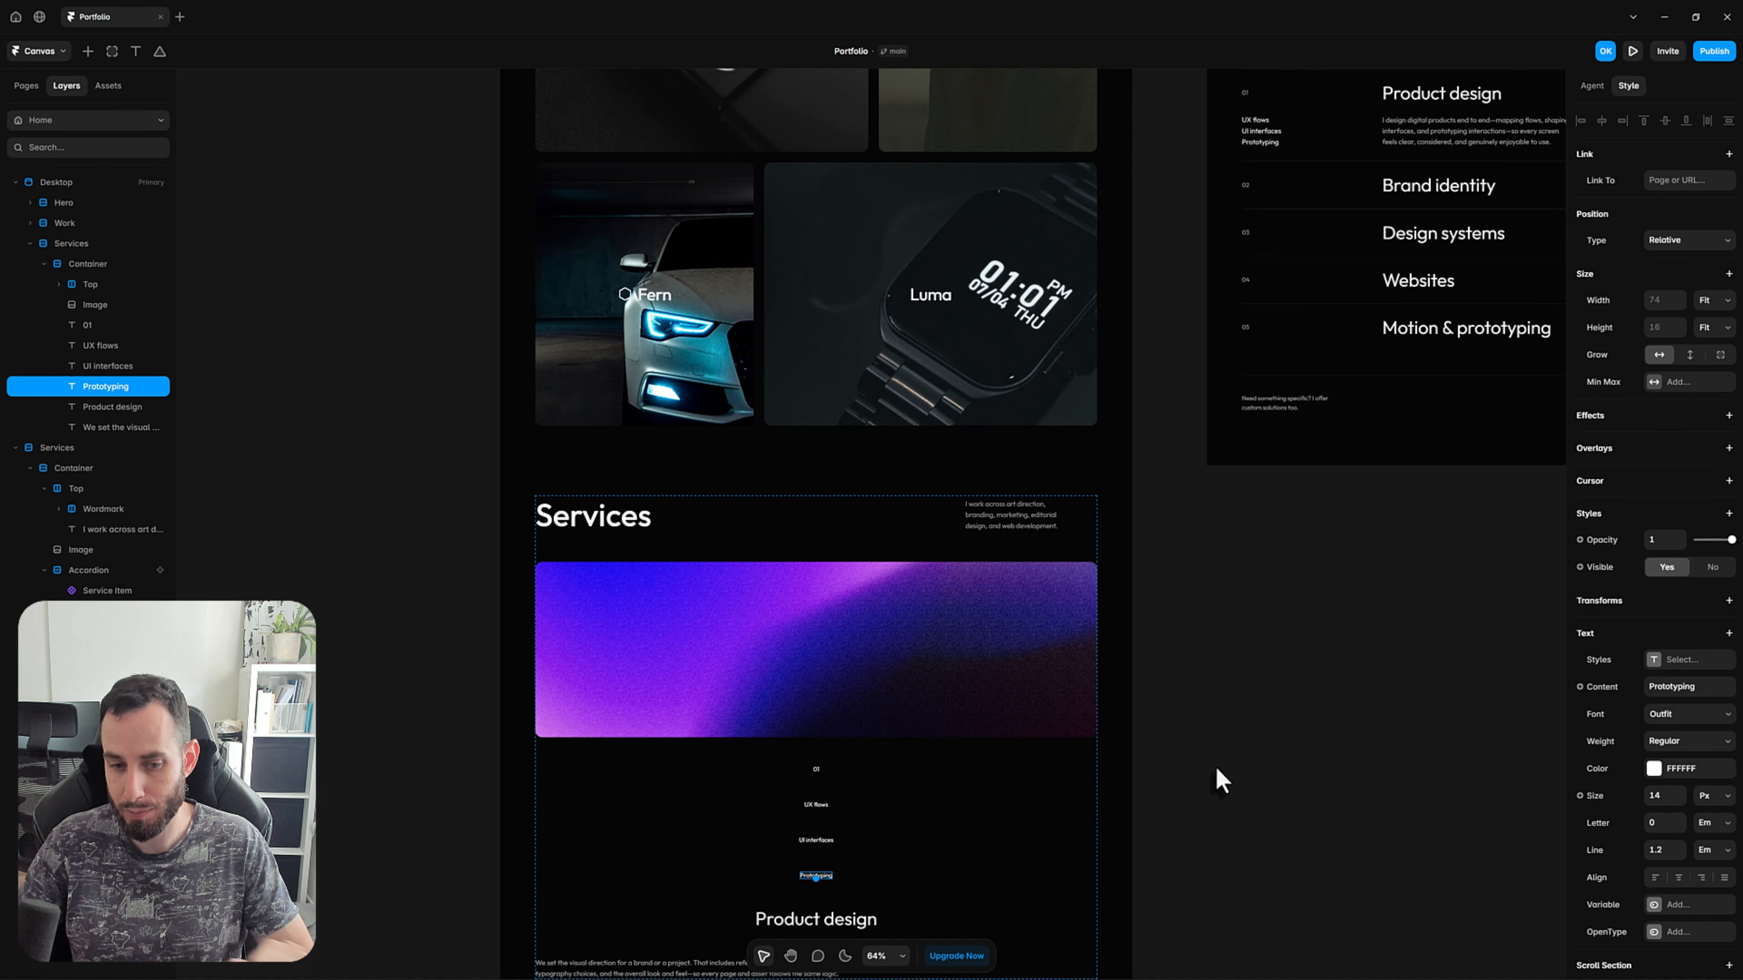
left_click(1207, 772)
scroll(1188, 746, "down", 2)
key("space")
left_click_drag(1243, 712, 1055, 588)
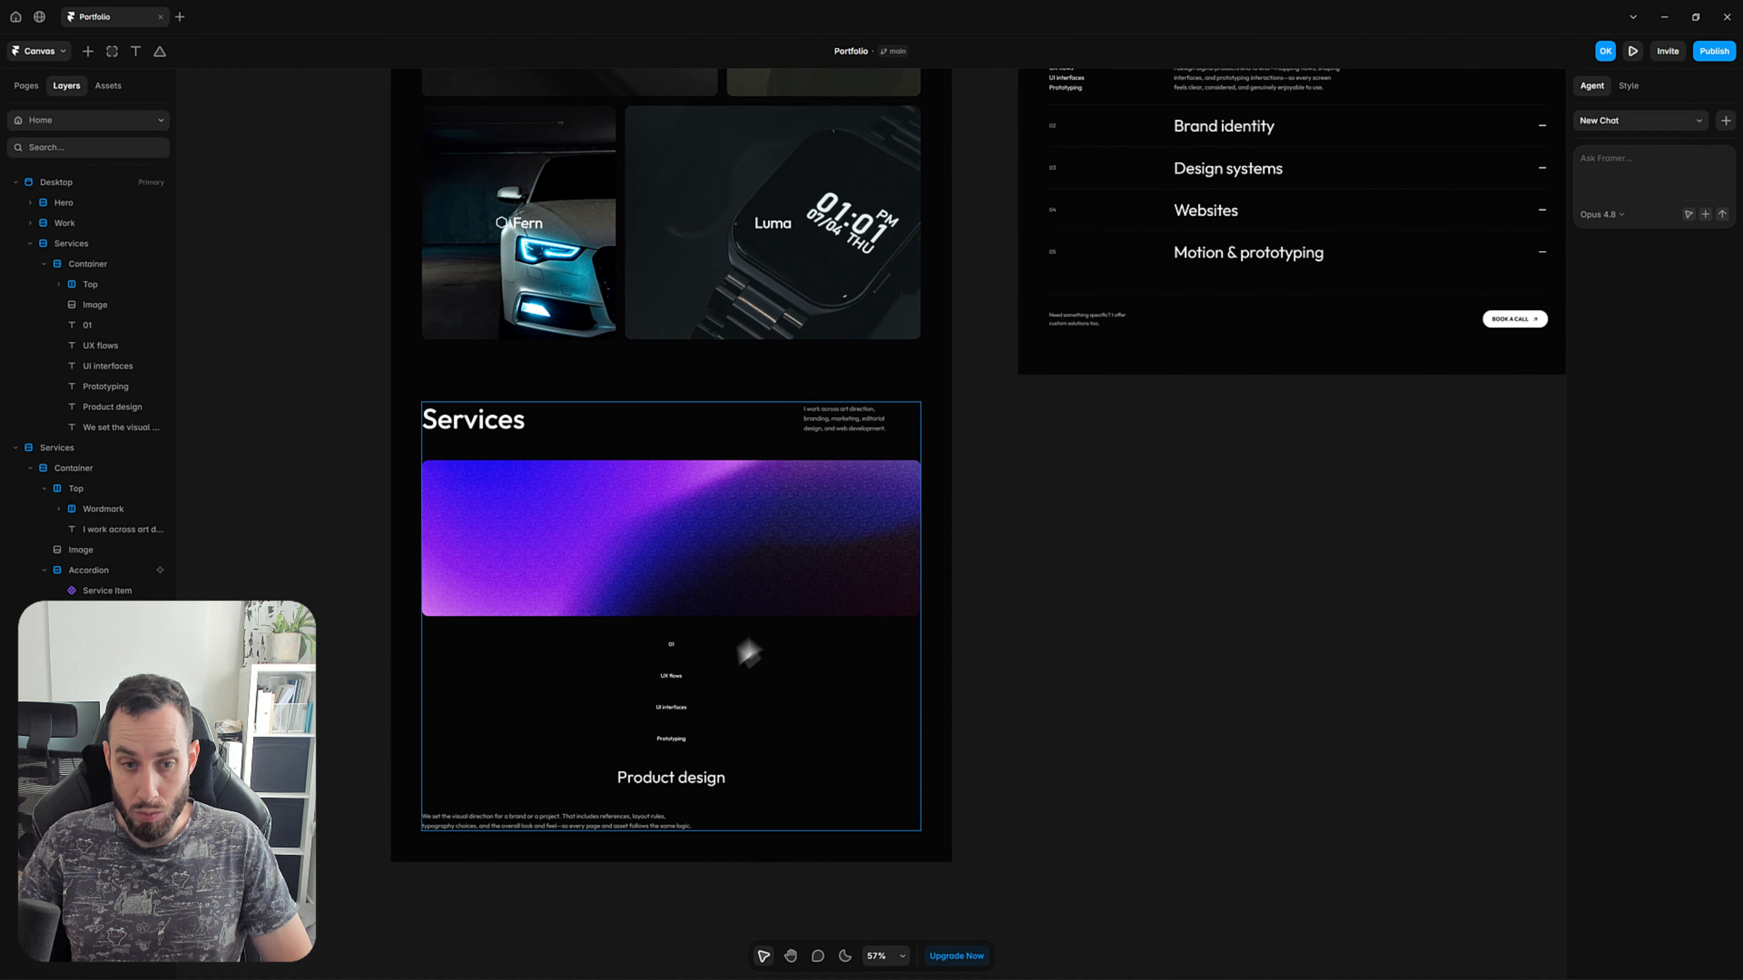
Wrap the UX flows, UI interfaces and Prototyping texts in one stack and name it Tags.
left_click(674, 676)
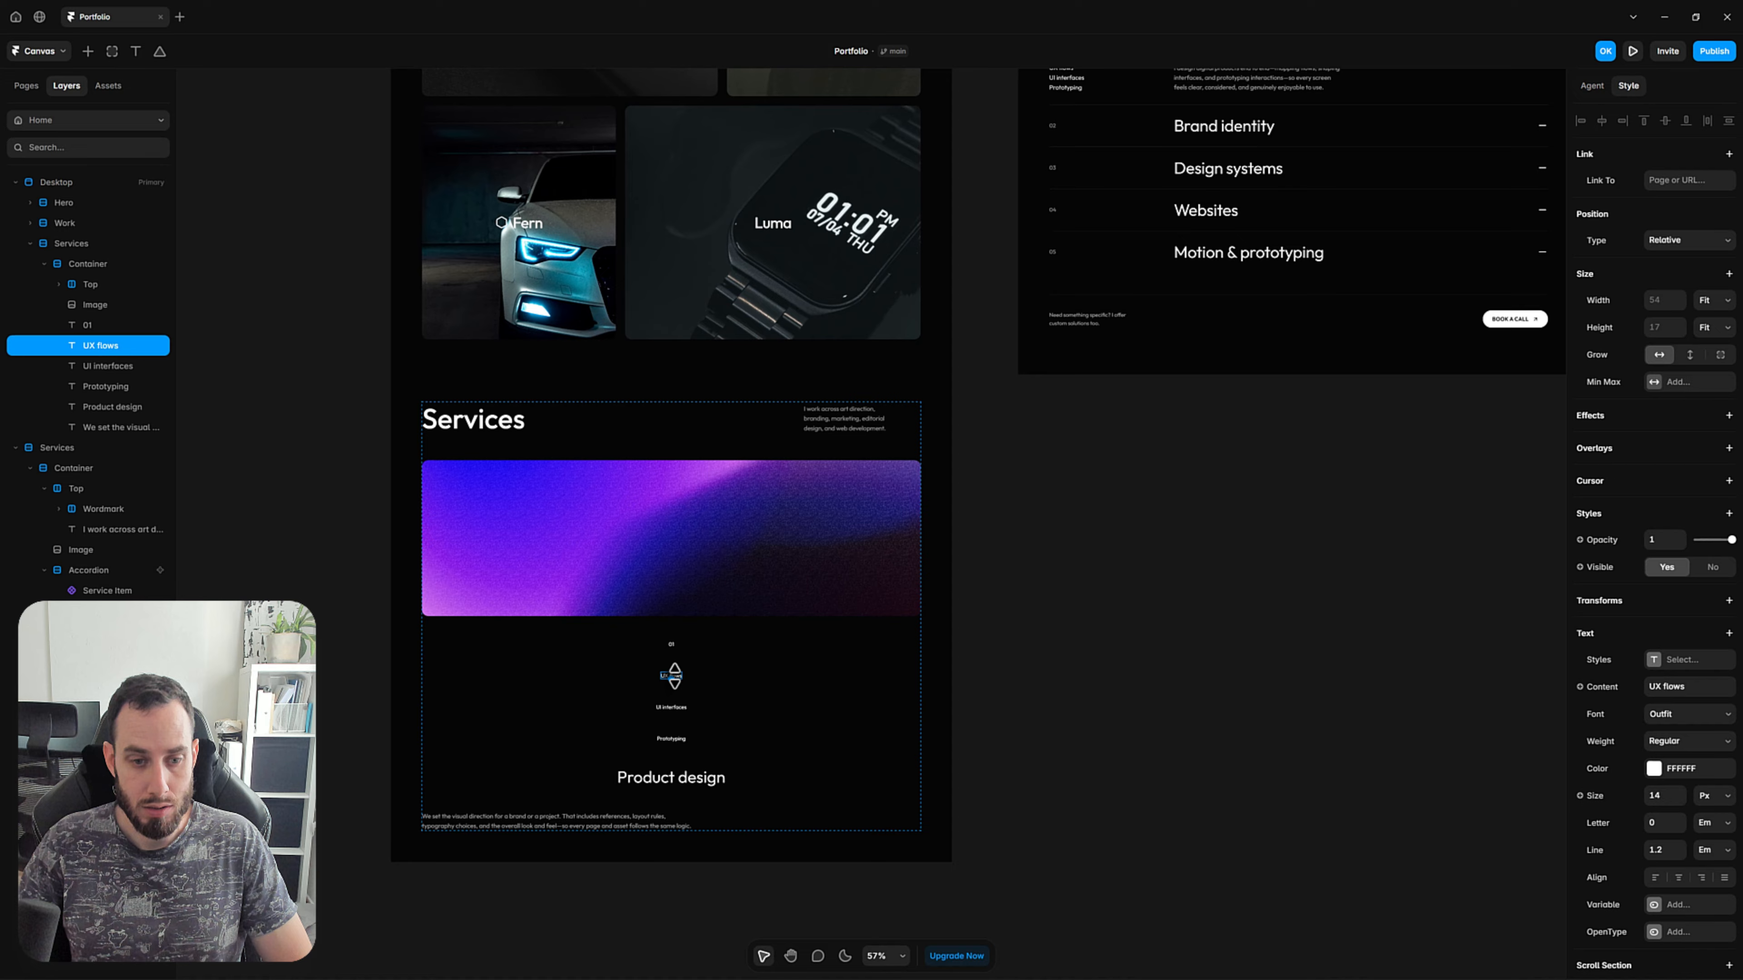
left_click(669, 707, "shift")
scroll(676, 742, "up", 5)
scroll(674, 742, "up", 1)
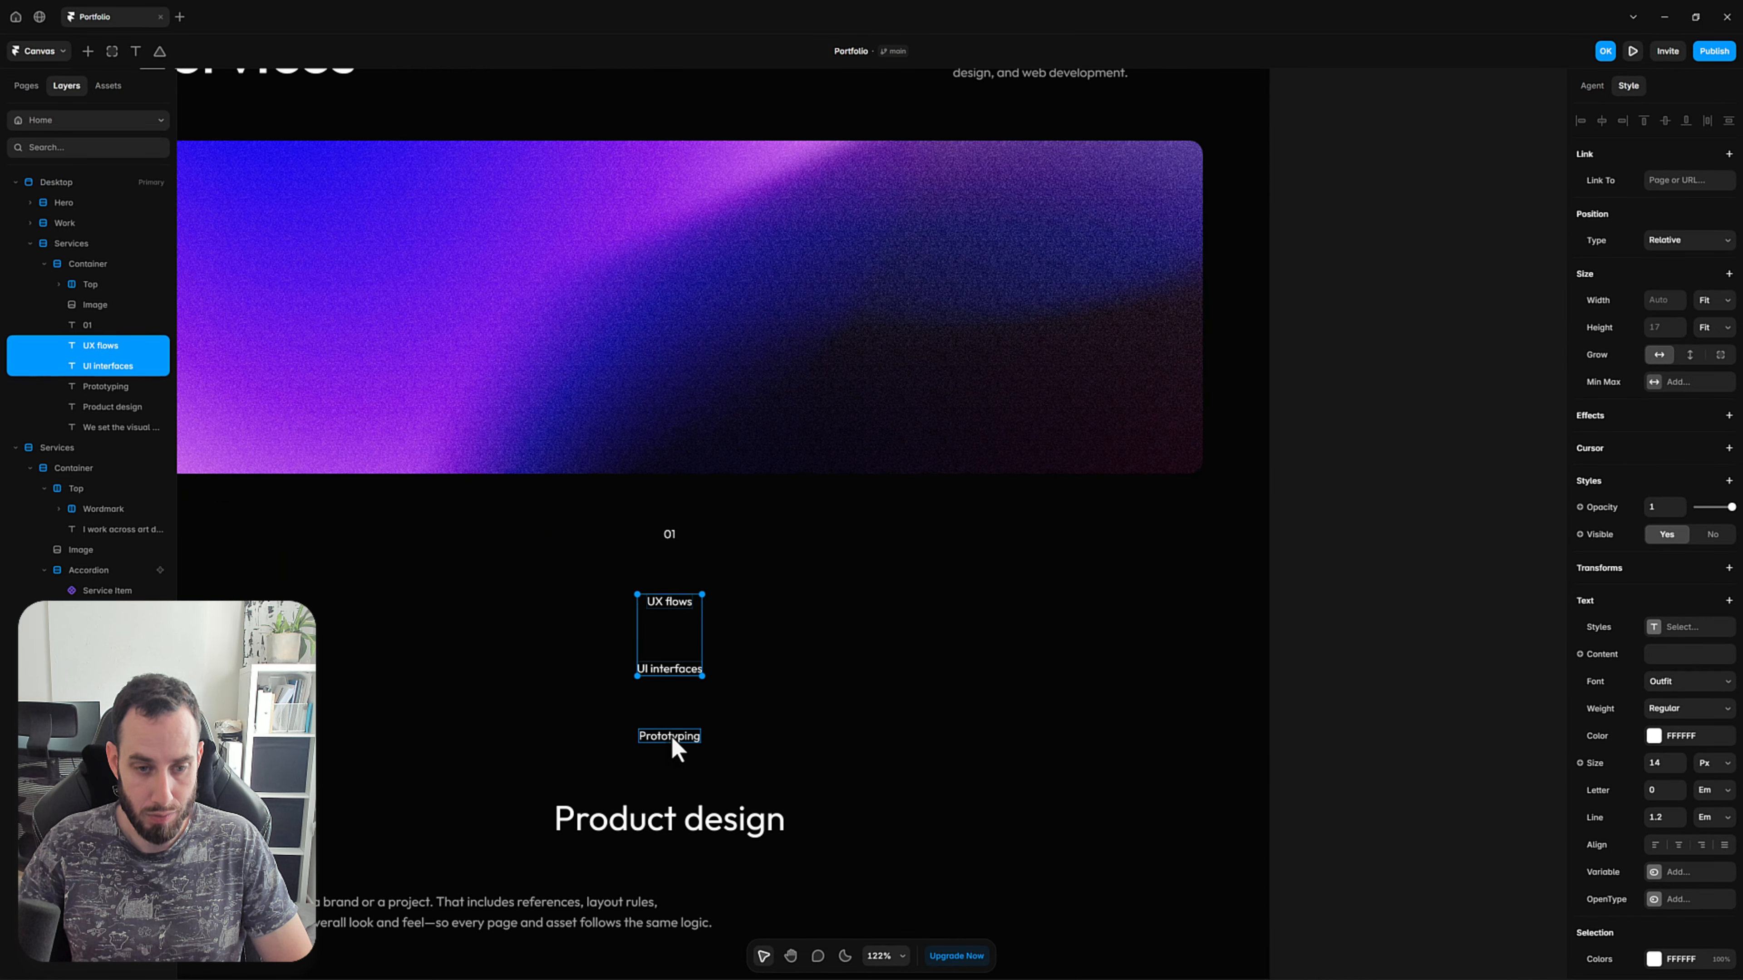
left_click(675, 741, "shift")
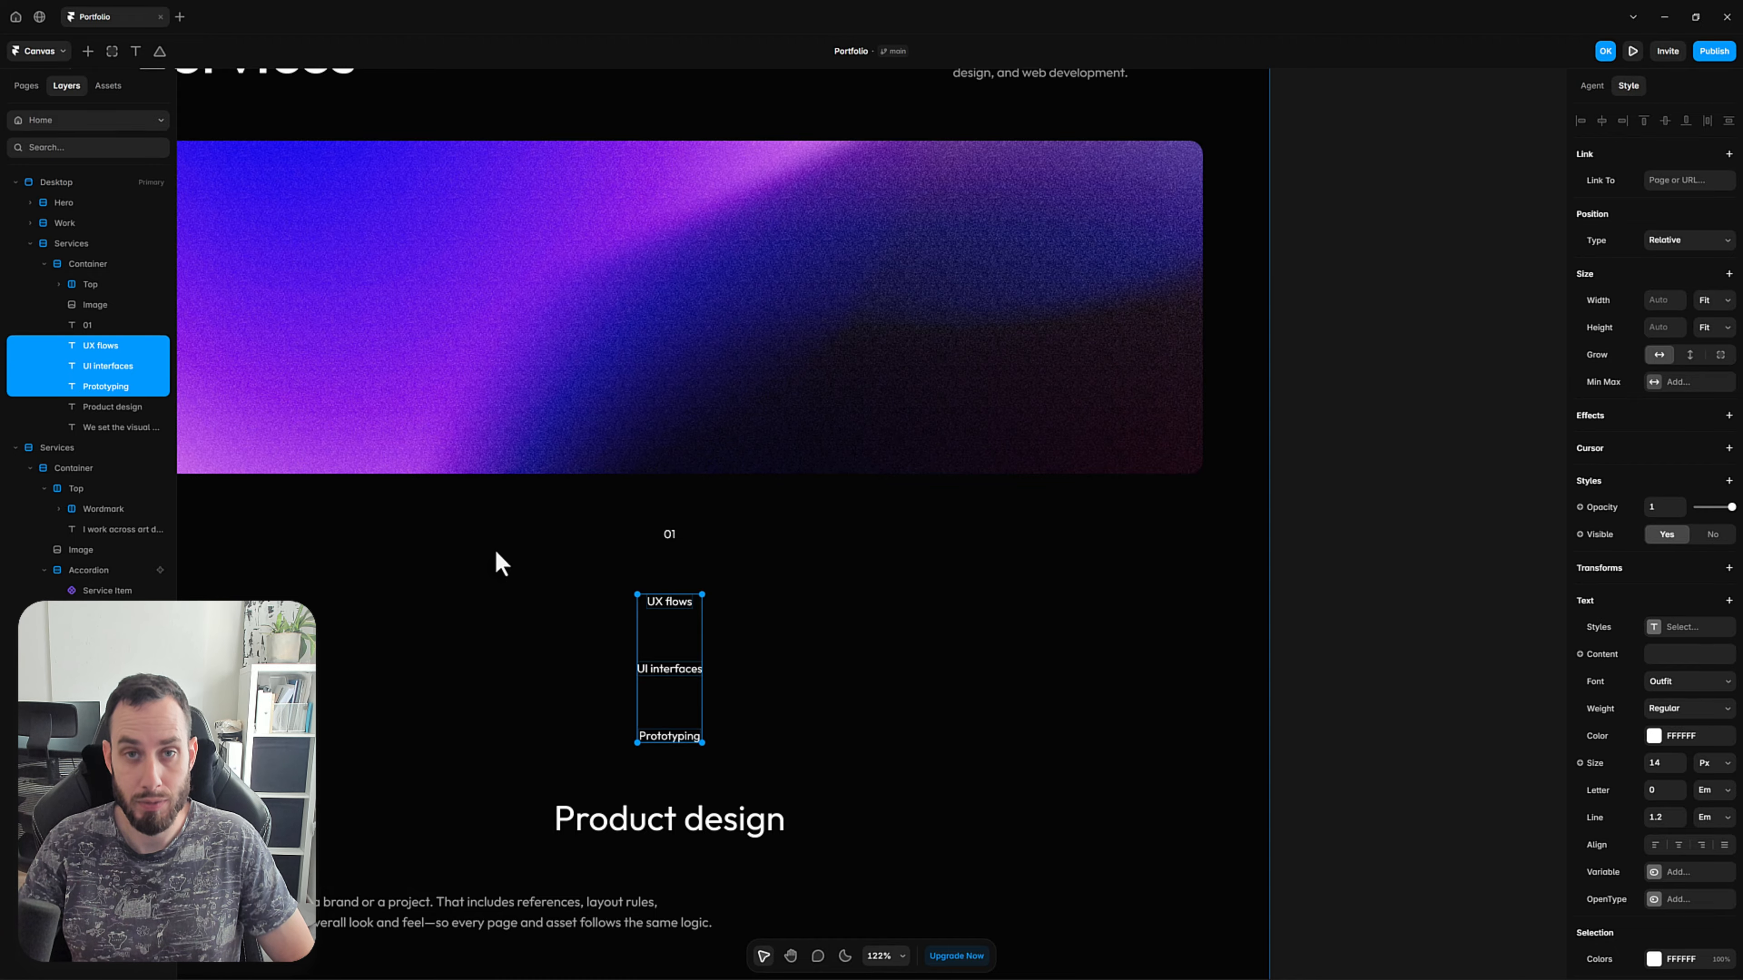
key("ctrl+Return")
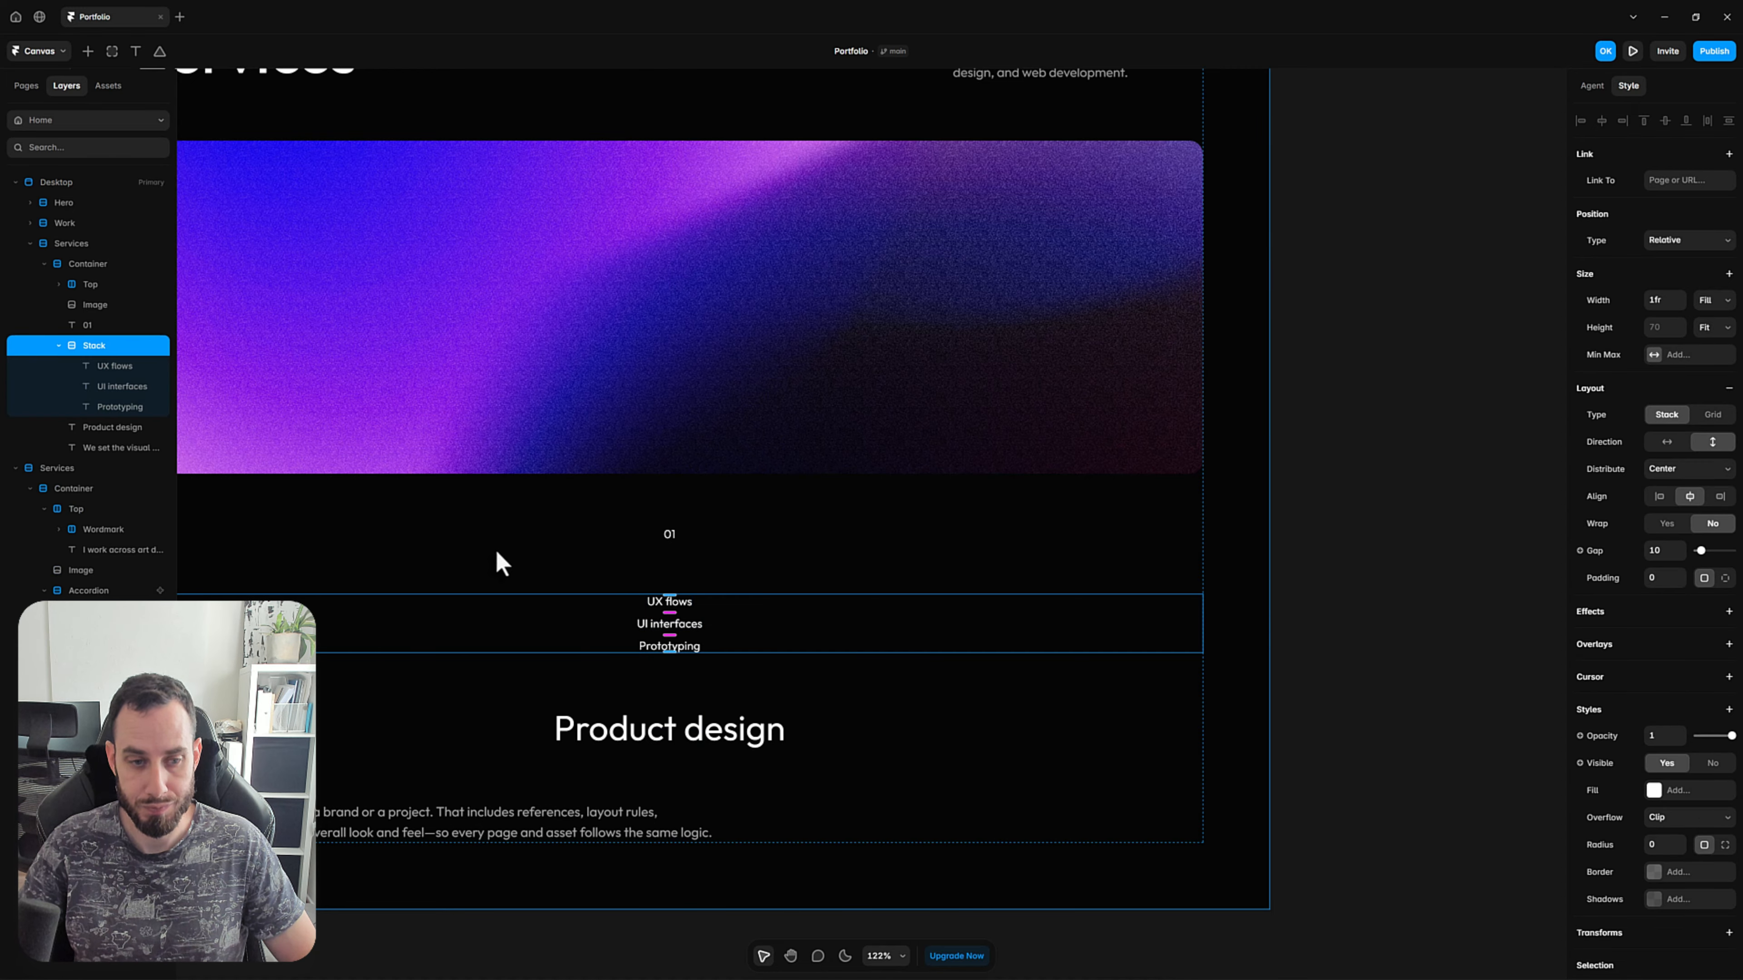
double_click(122, 346)
type("Tags")
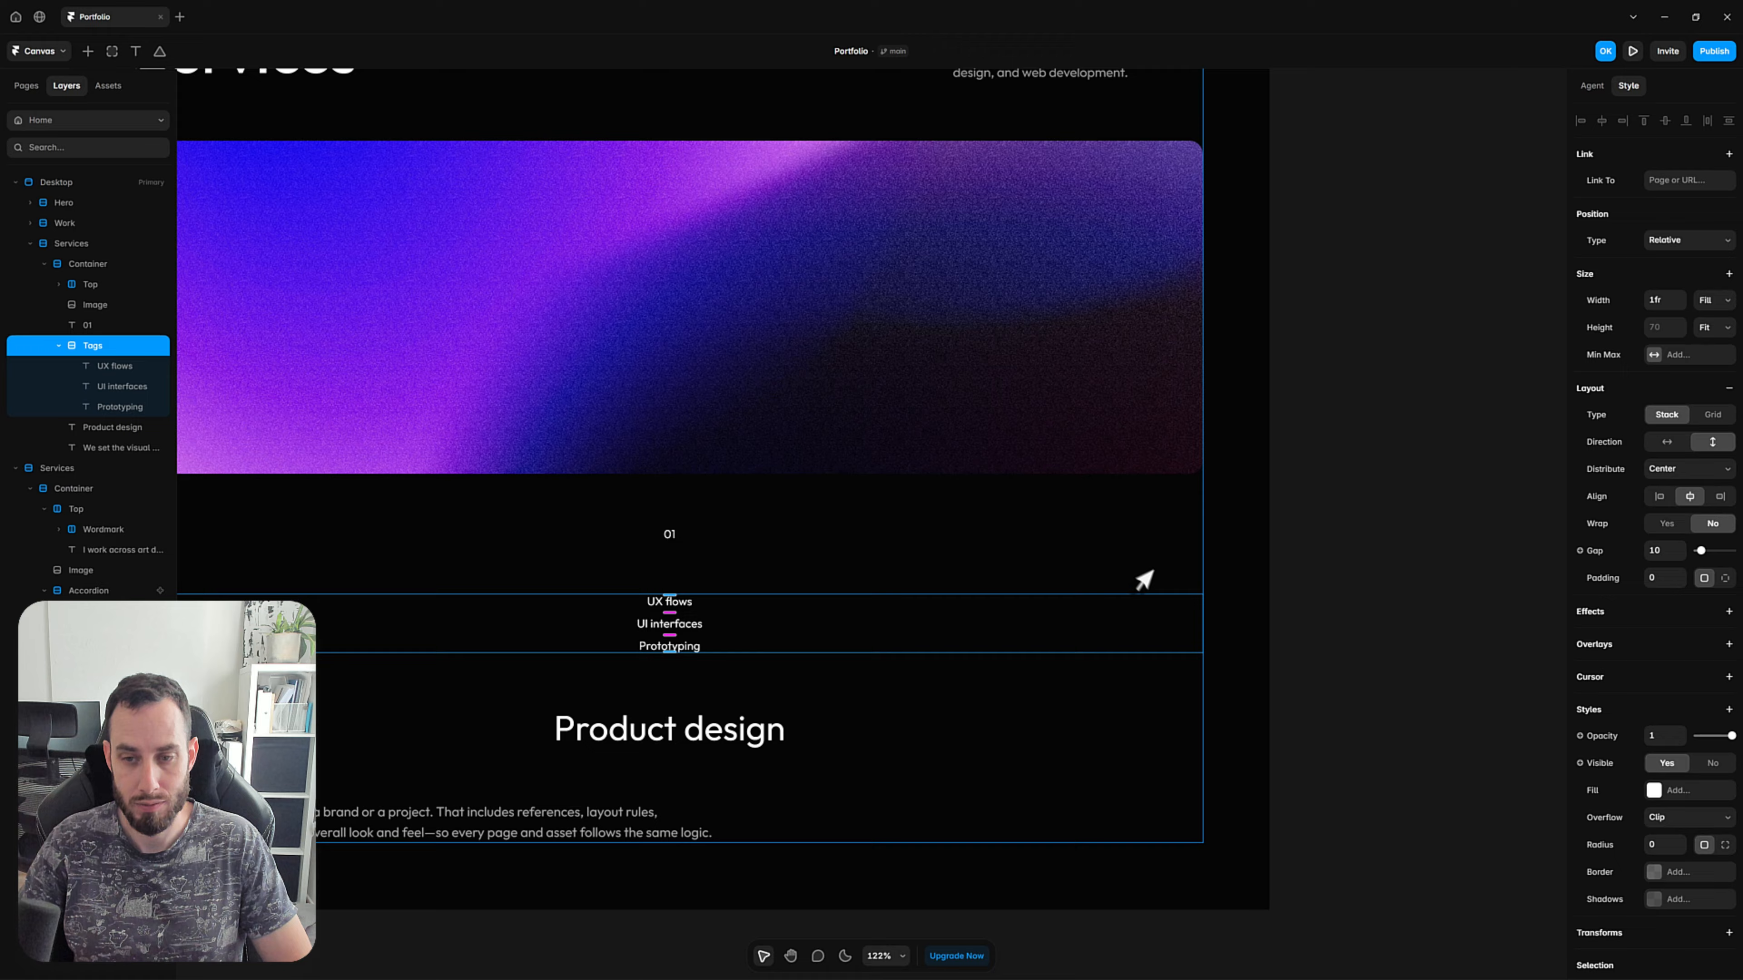
left_click(1382, 630)
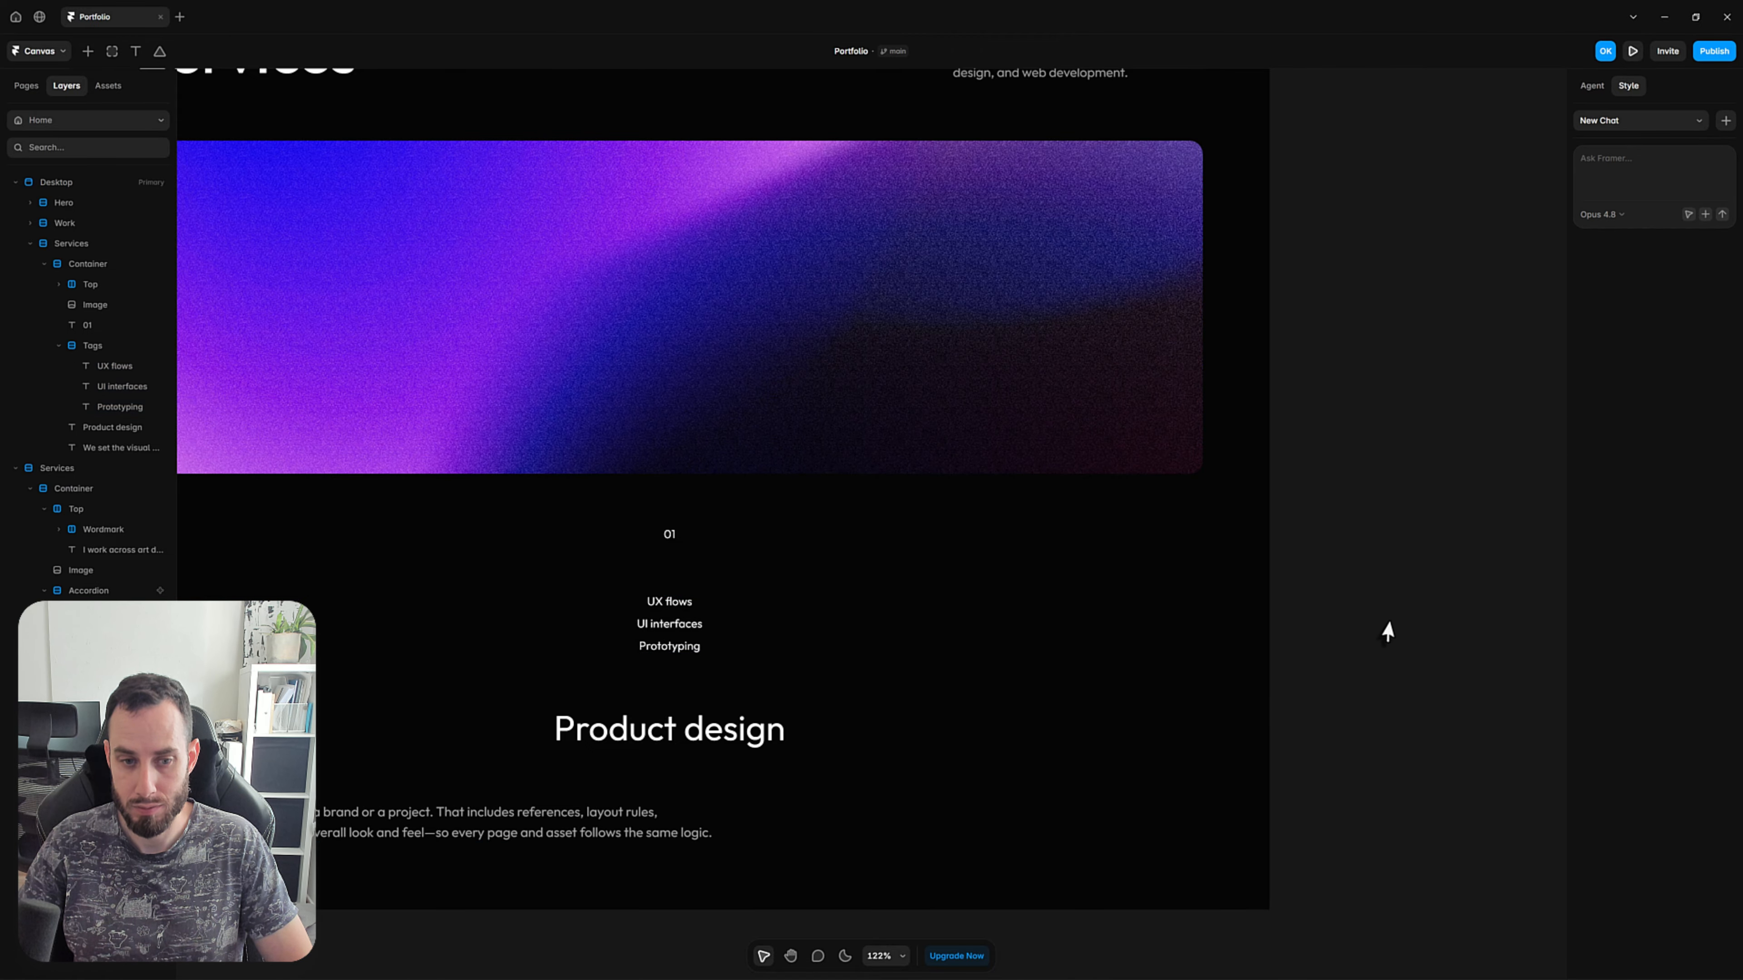
Wrap the description text below Product design in its own stack and name it Content.
scroll(1380, 621, "down", 3)
scroll(1380, 621, "down", 1)
key("space")
left_click_drag(1100, 707, 976, 683)
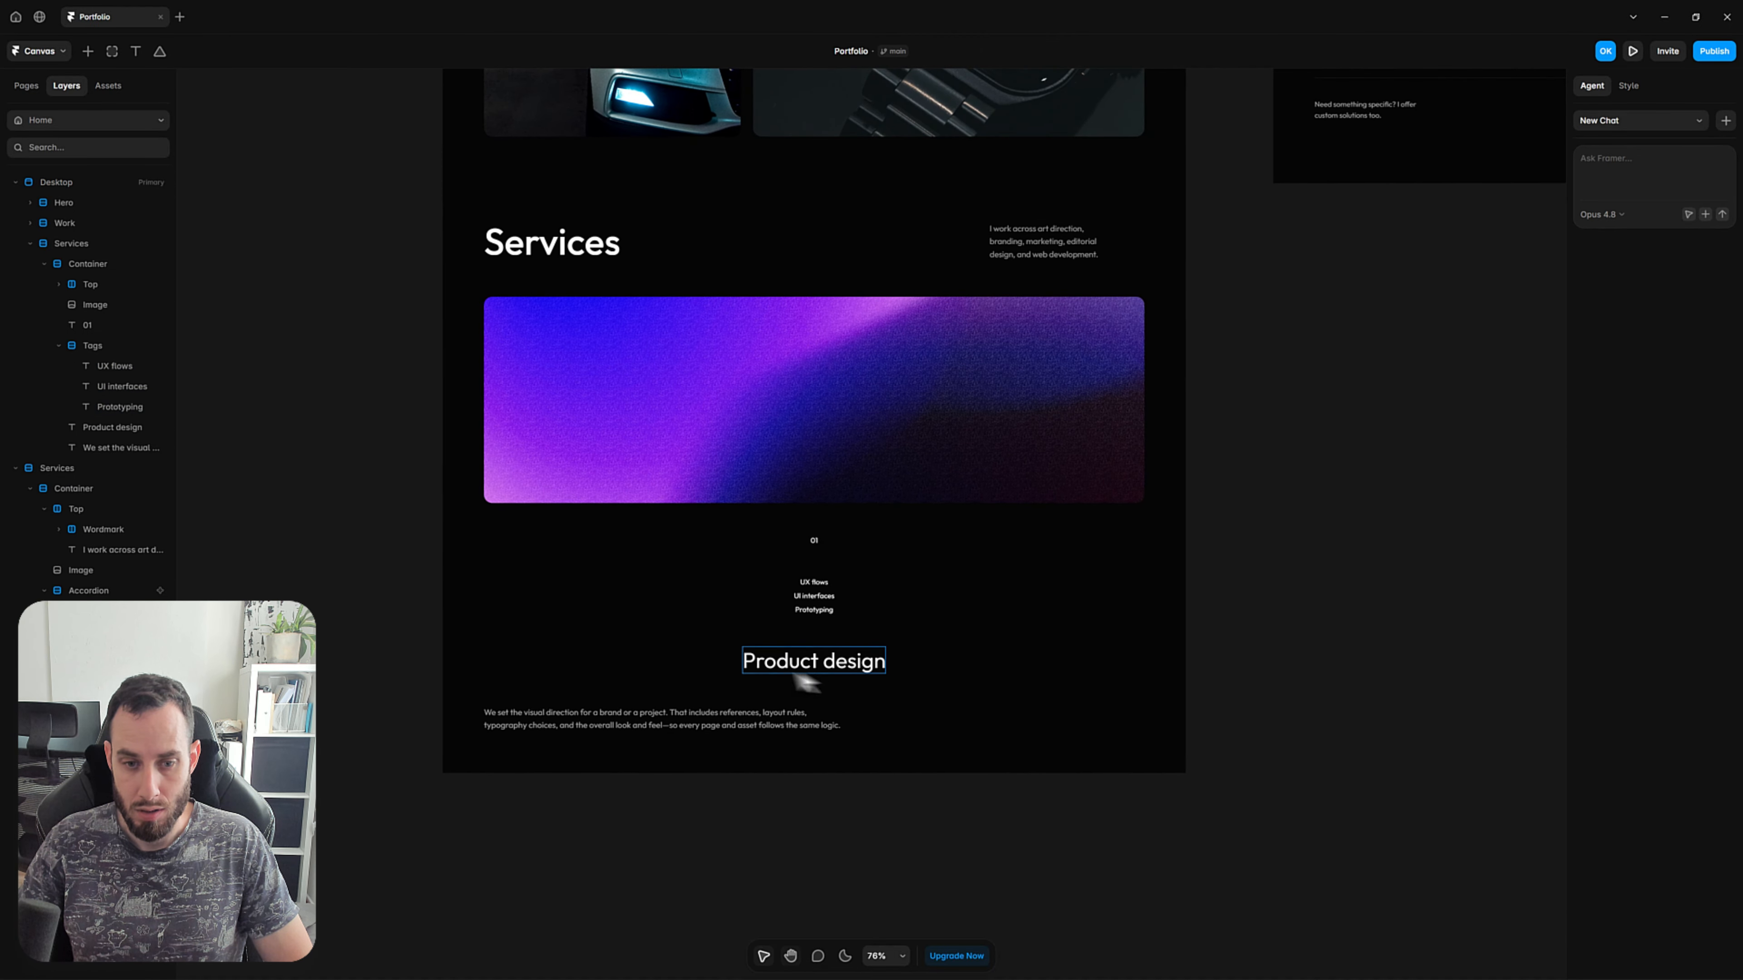
key("space")
left_click_drag(1187, 563, 1068, 641)
scroll(1068, 641, "down", 4)
left_click_drag(980, 677, 918, 637)
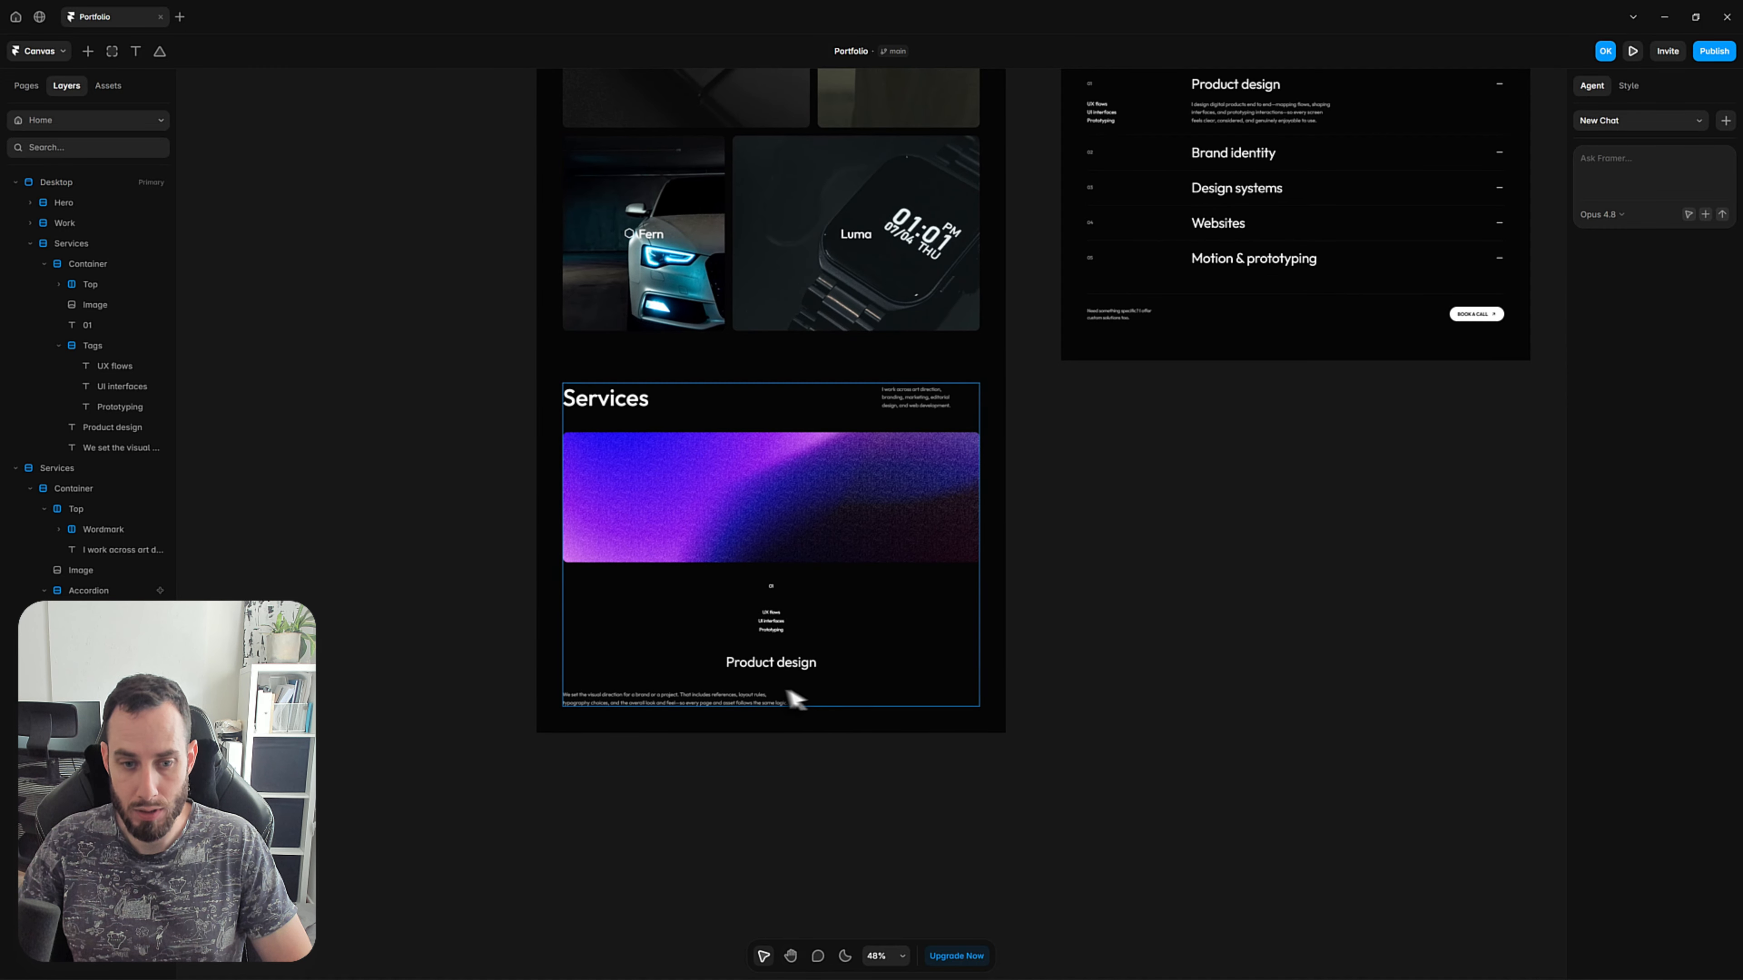
left_click(752, 707)
scroll(625, 686, "up", 5)
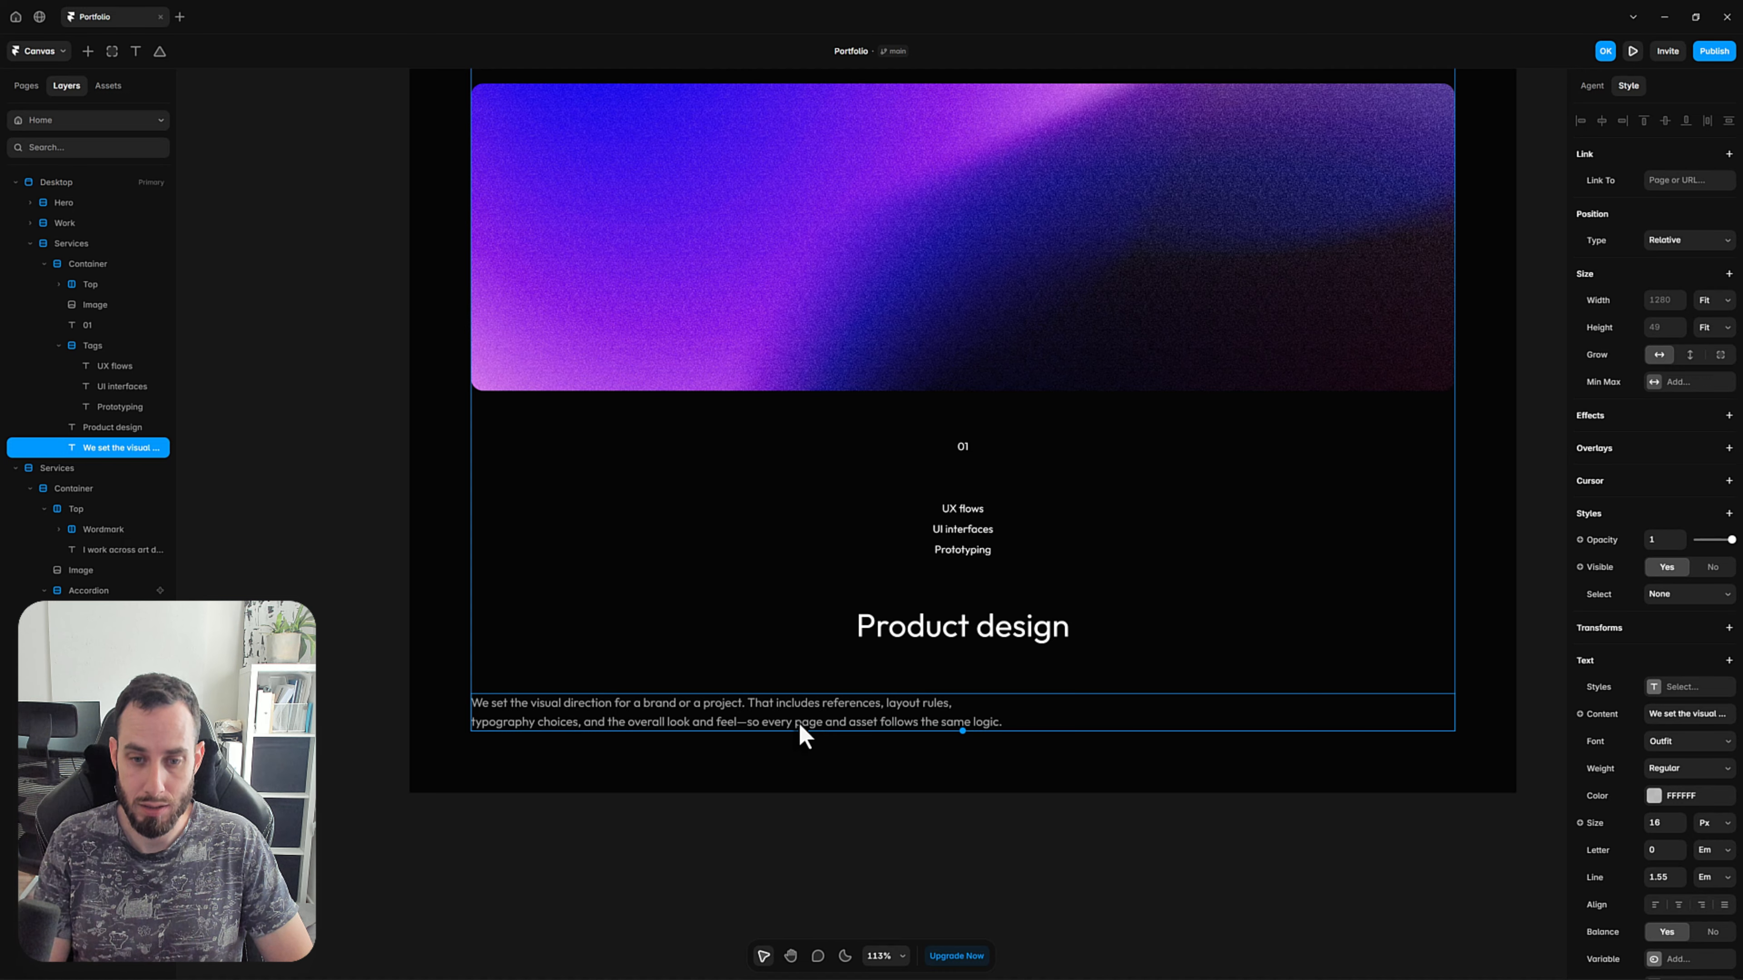
key("shift+a")
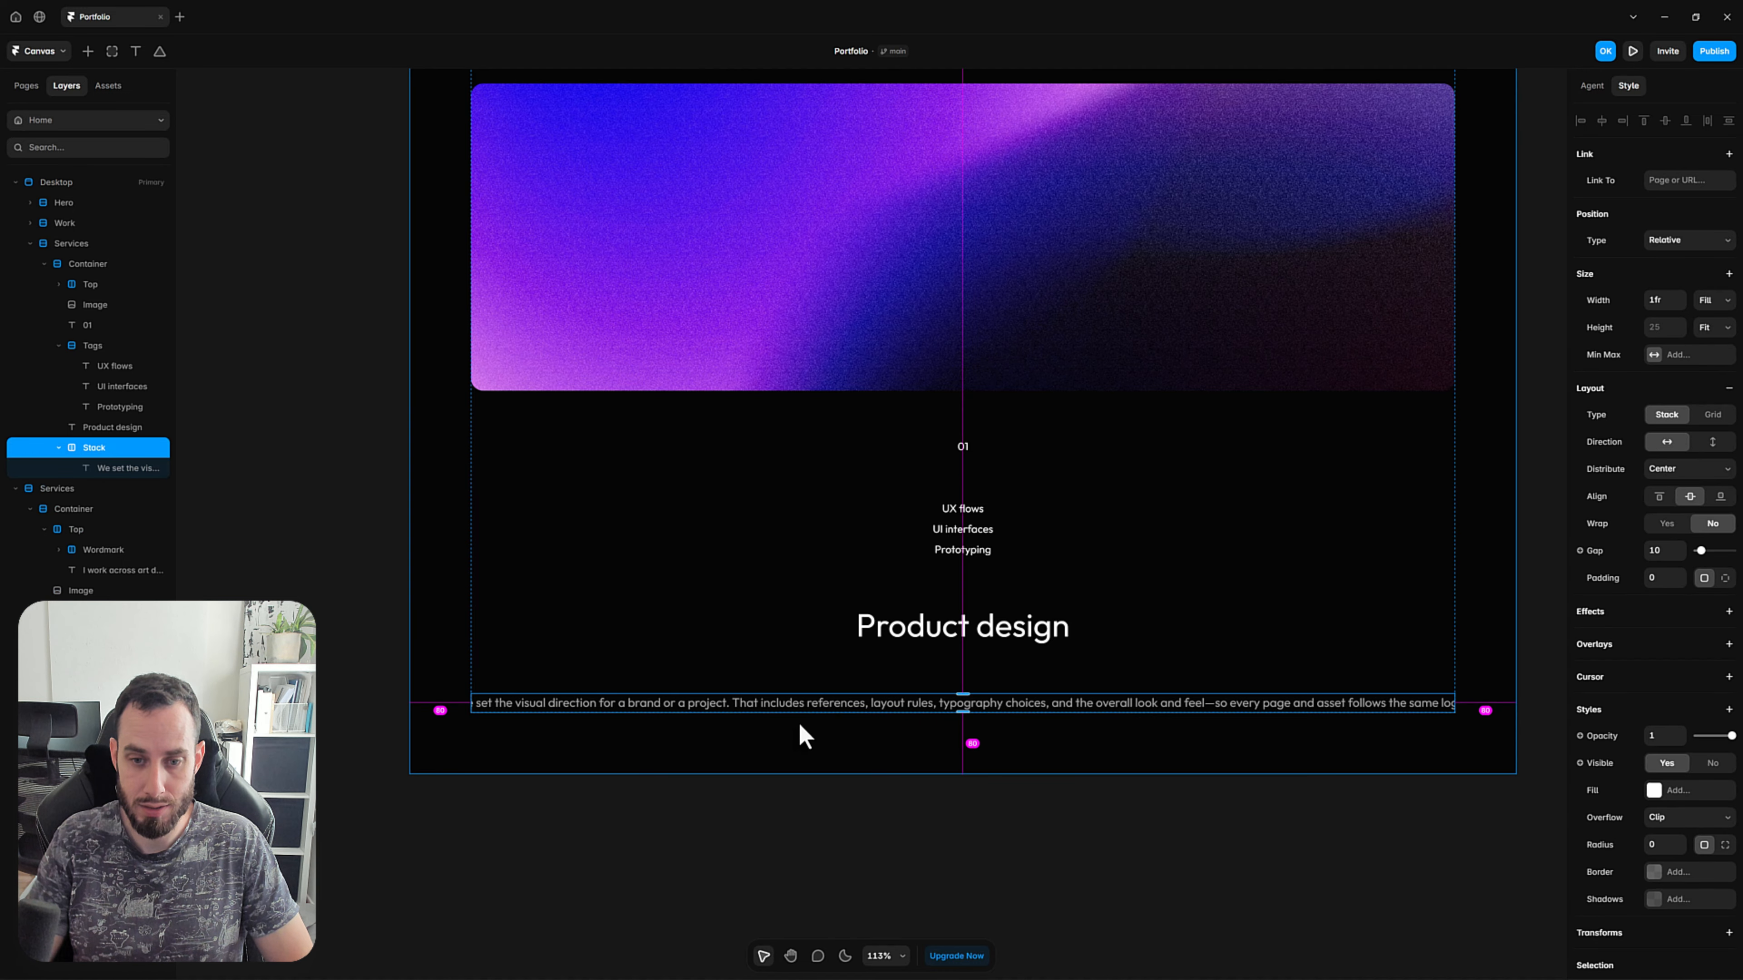
double_click(113, 448)
type("Content")
key("Return")
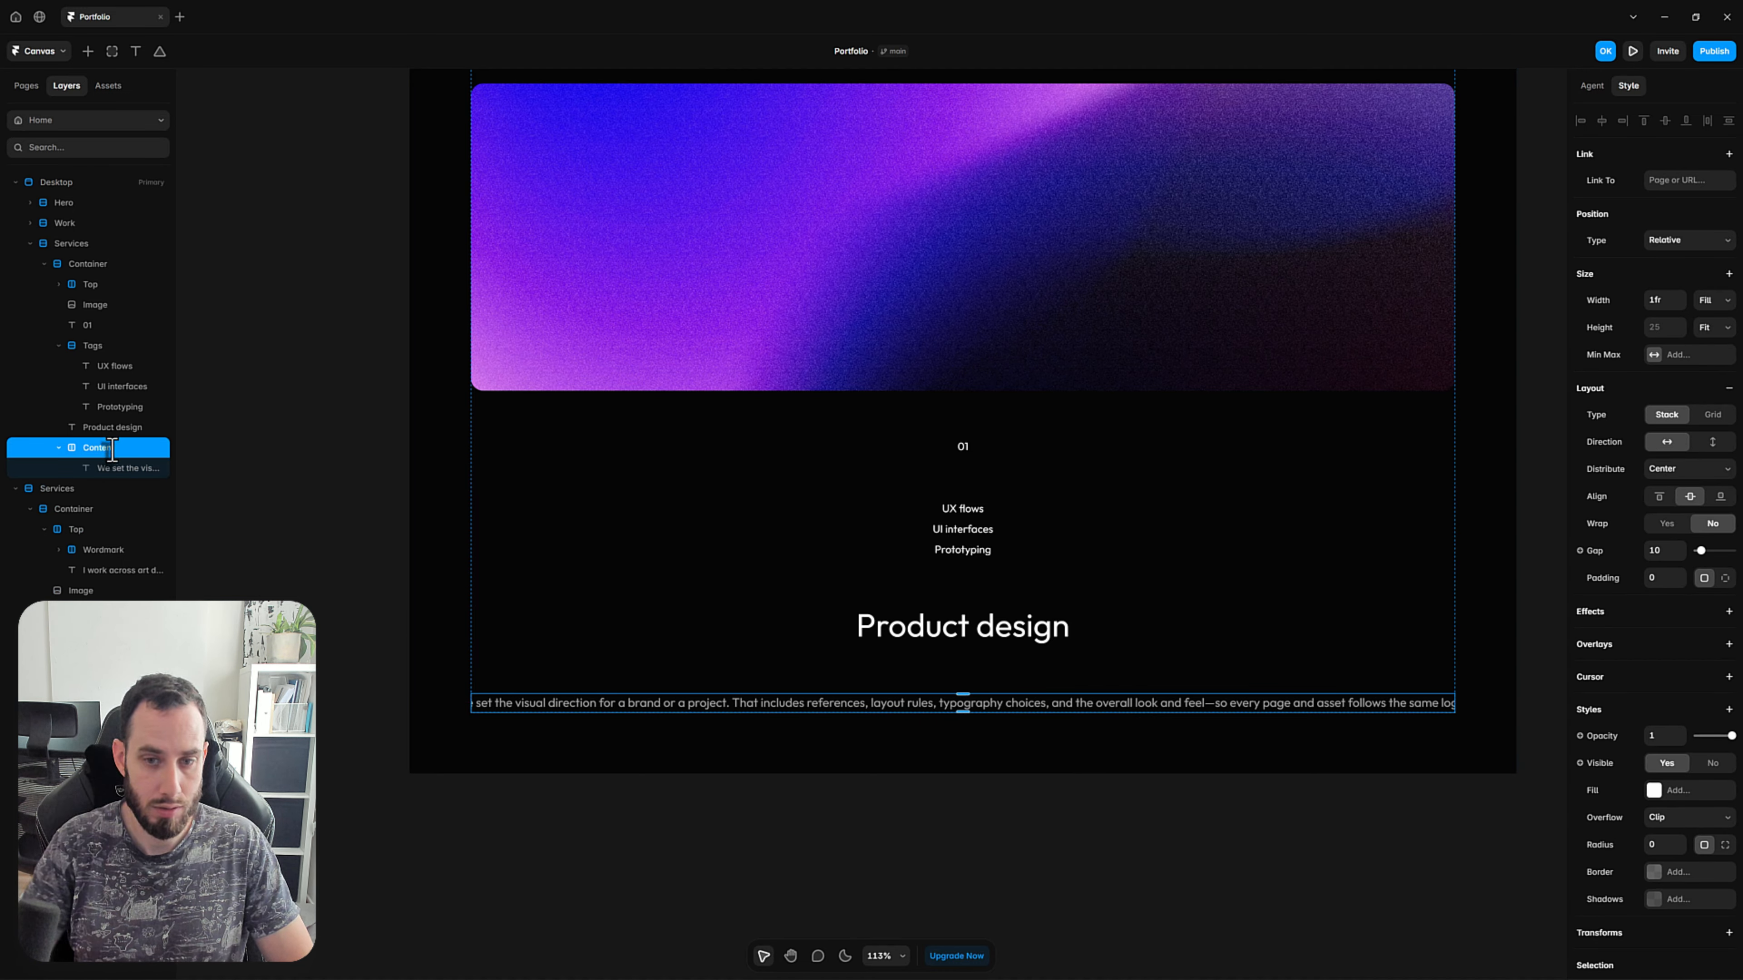
Move the Tags stack below the Product design text and wrap Tags and Content in a stack named Bottom.
left_click(1031, 532)
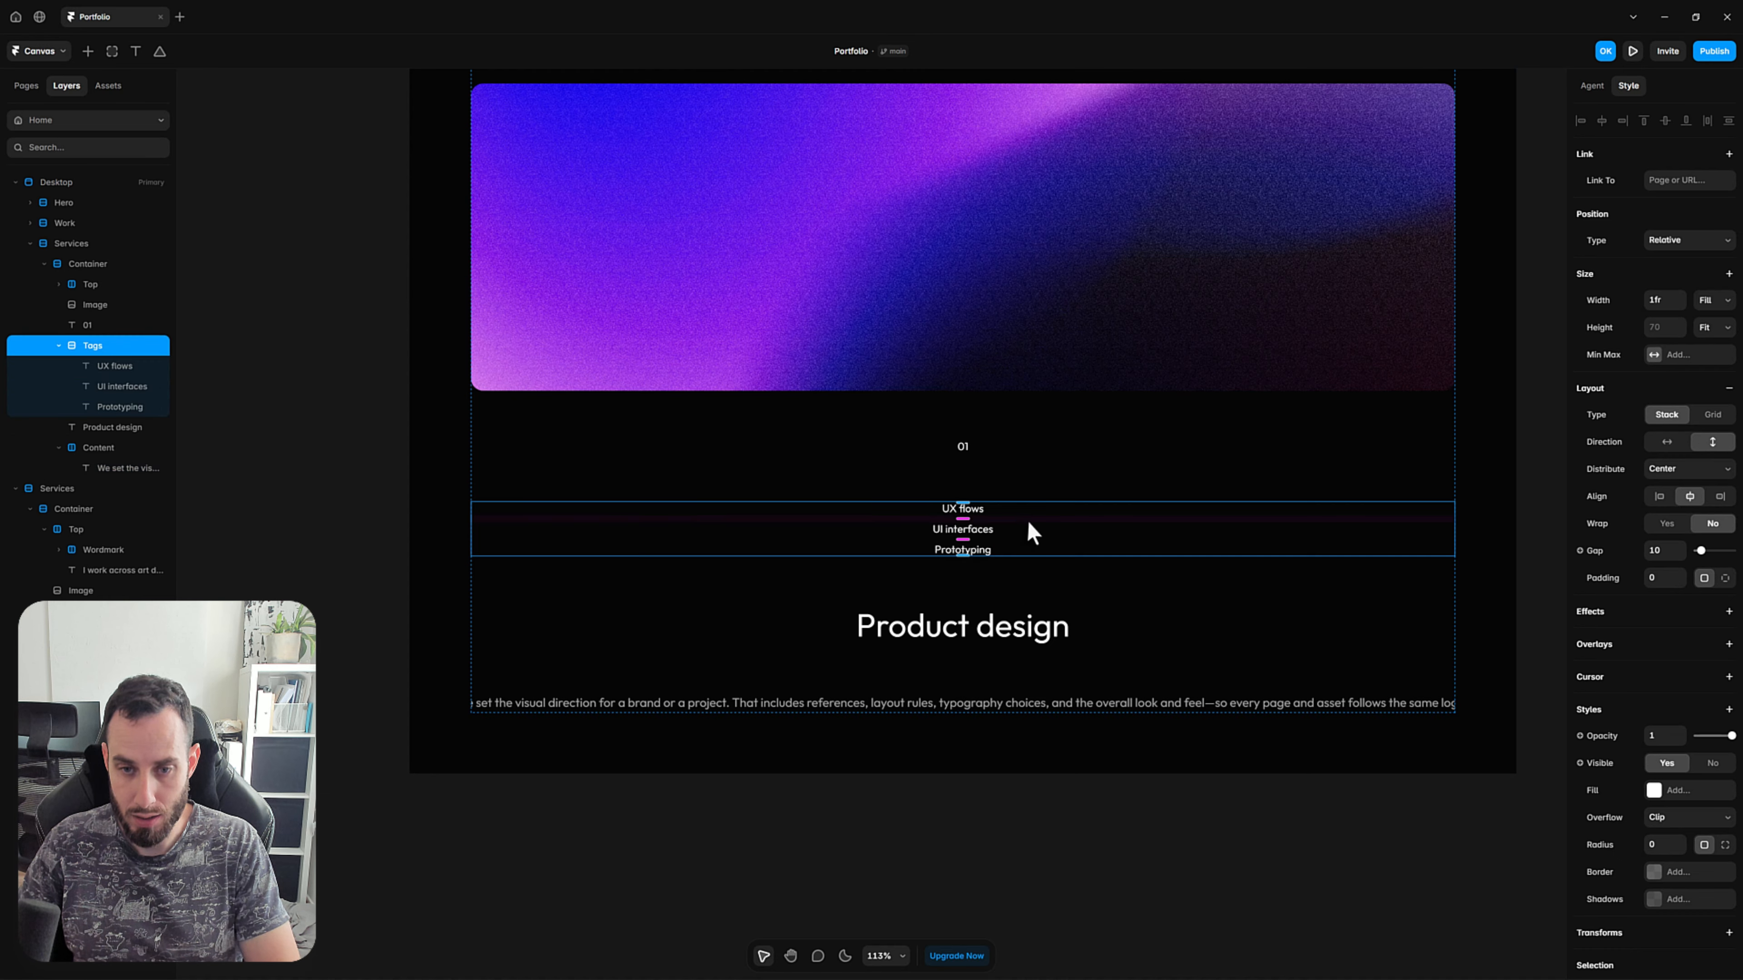
key("Down")
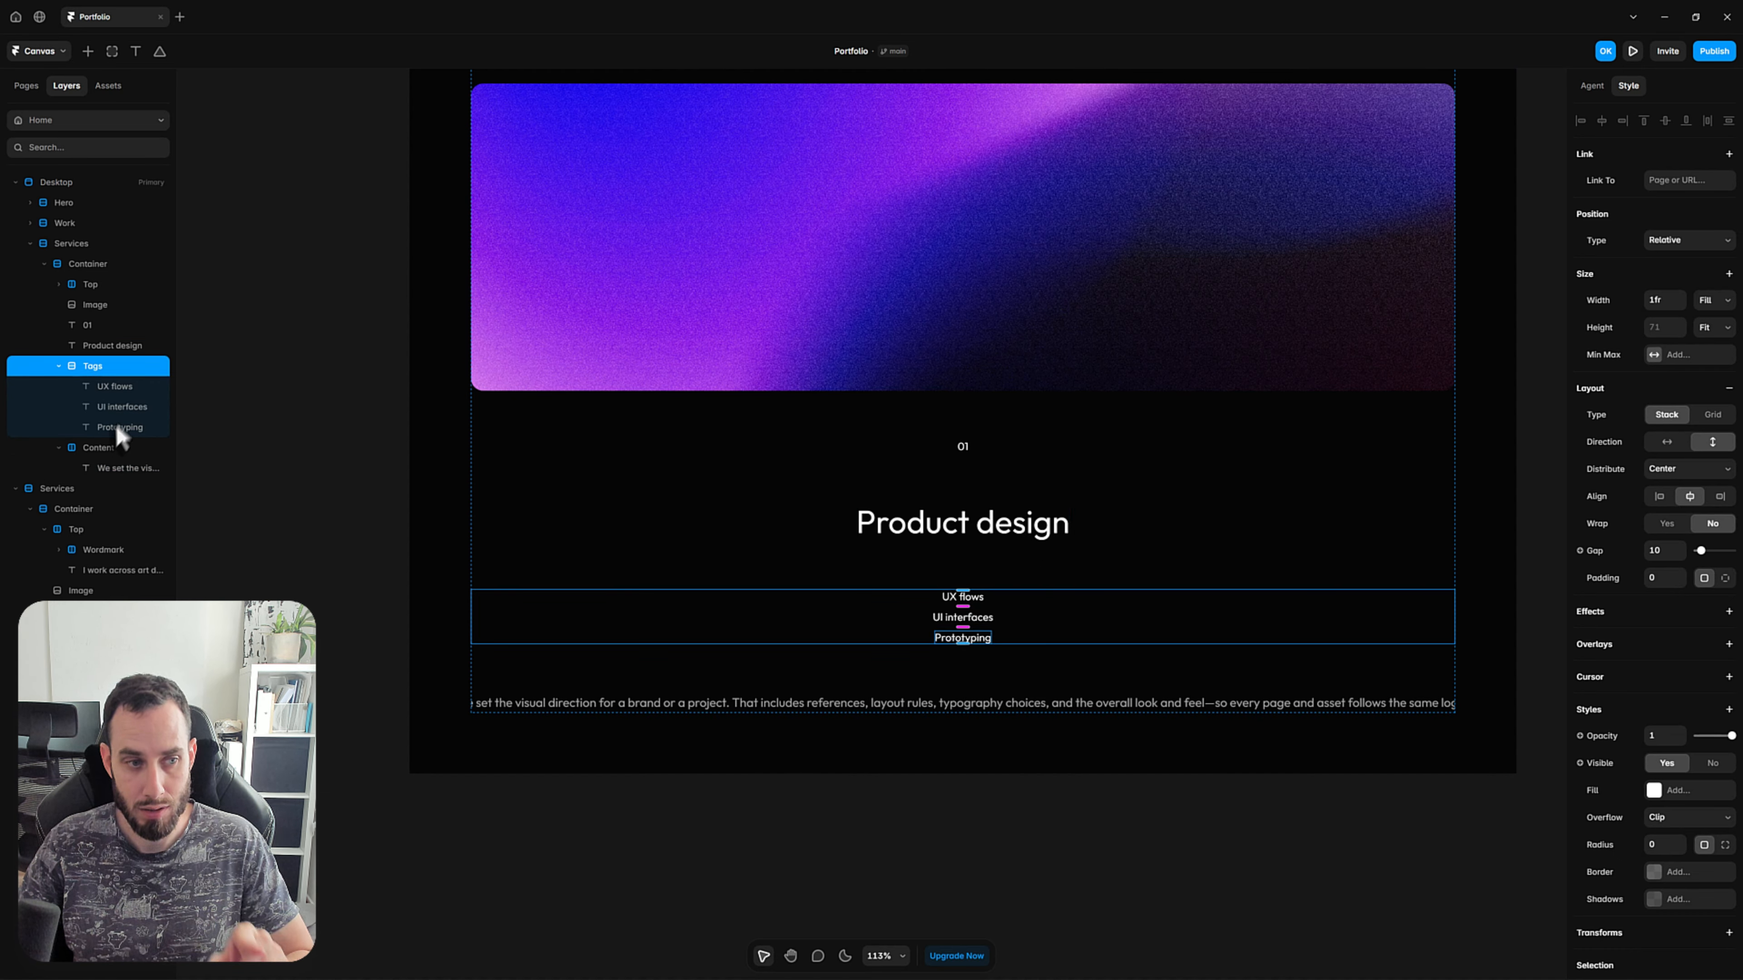
left_click(109, 449, "shift")
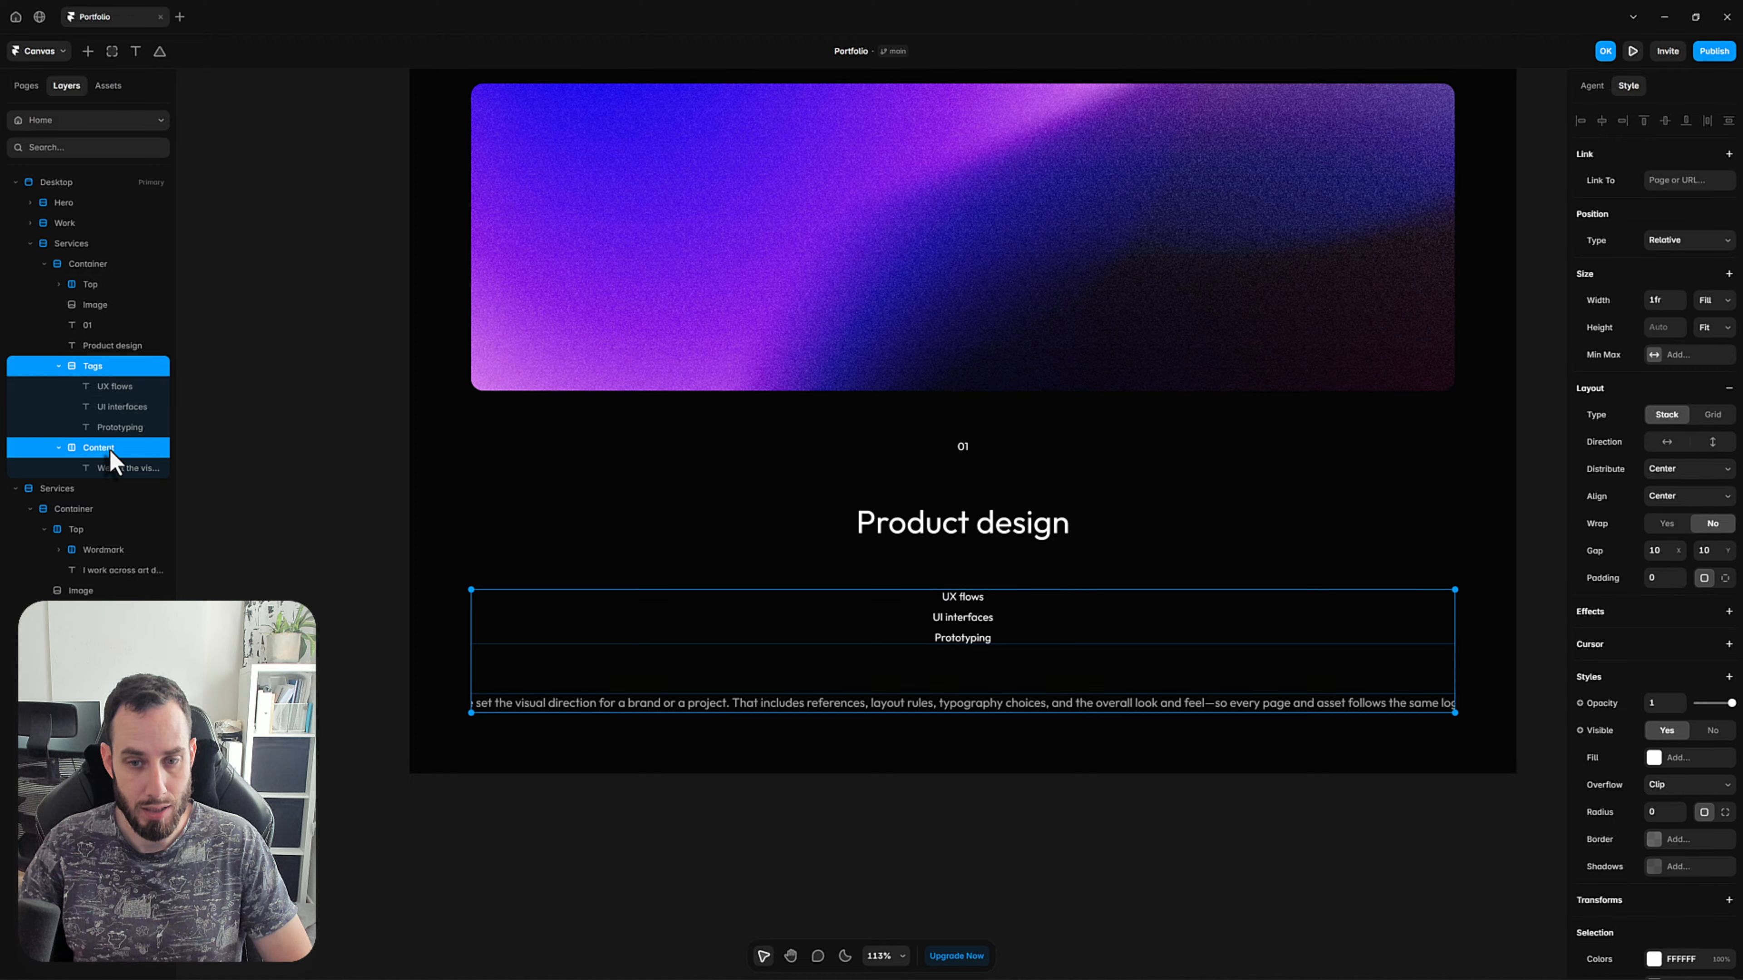
key("shift+a")
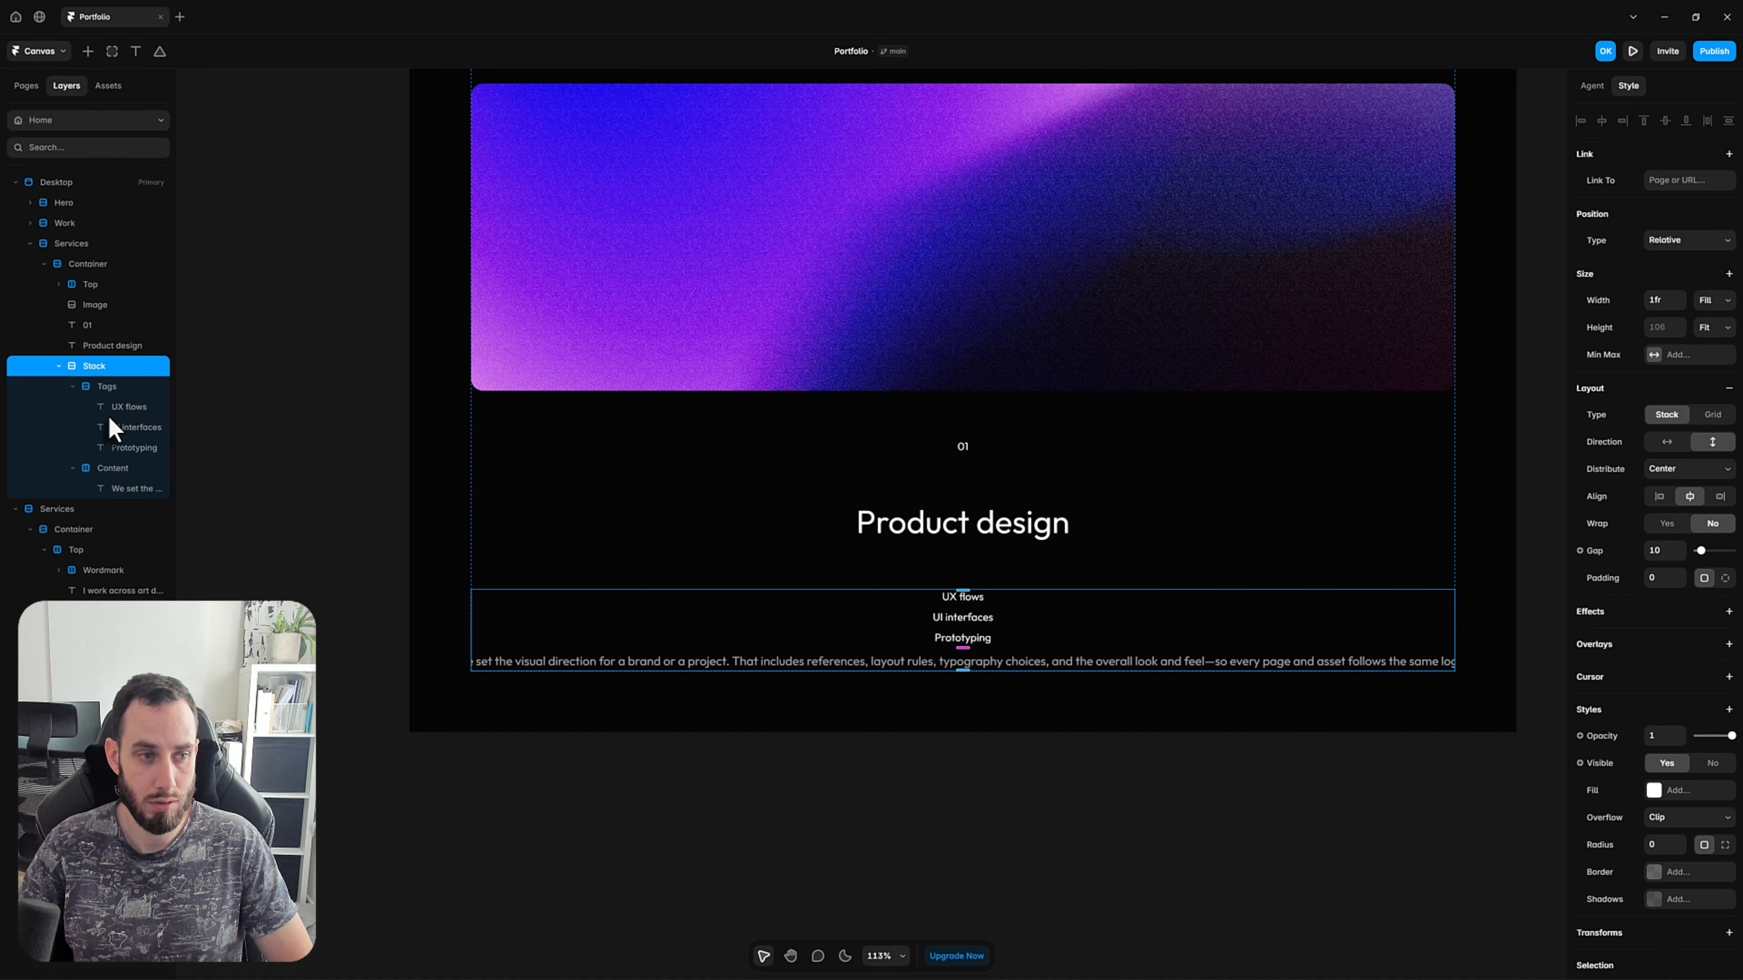
double_click(94, 367)
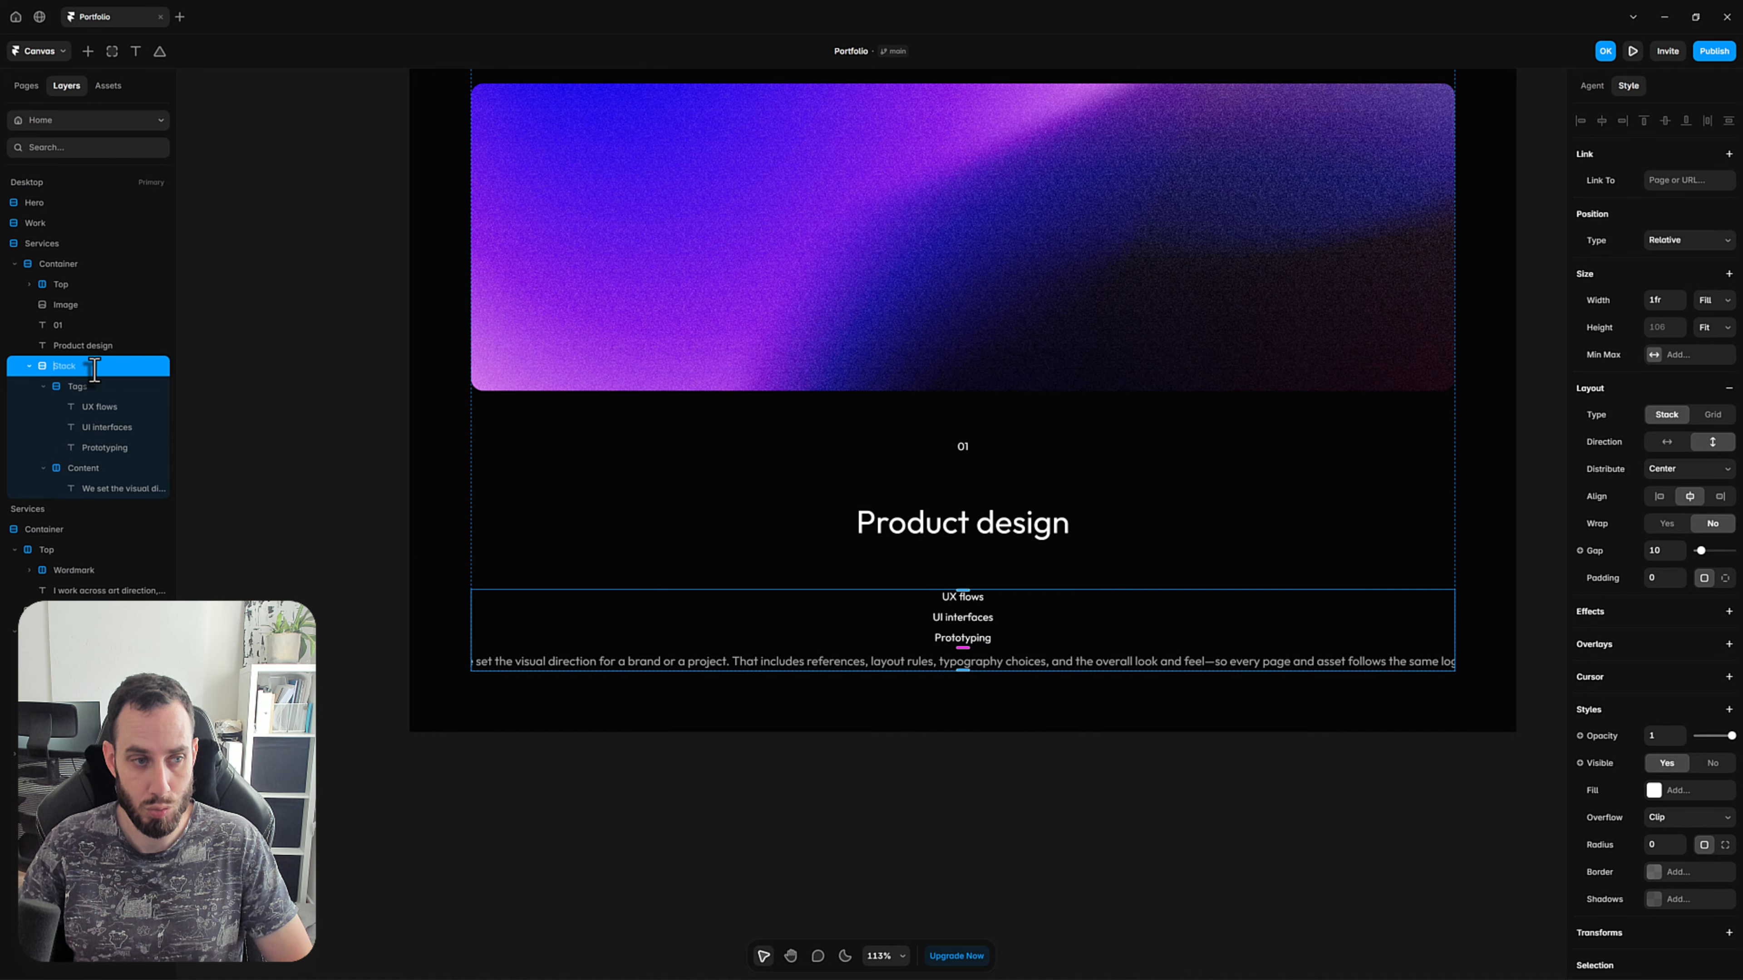
type("Bottom")
key("Return")
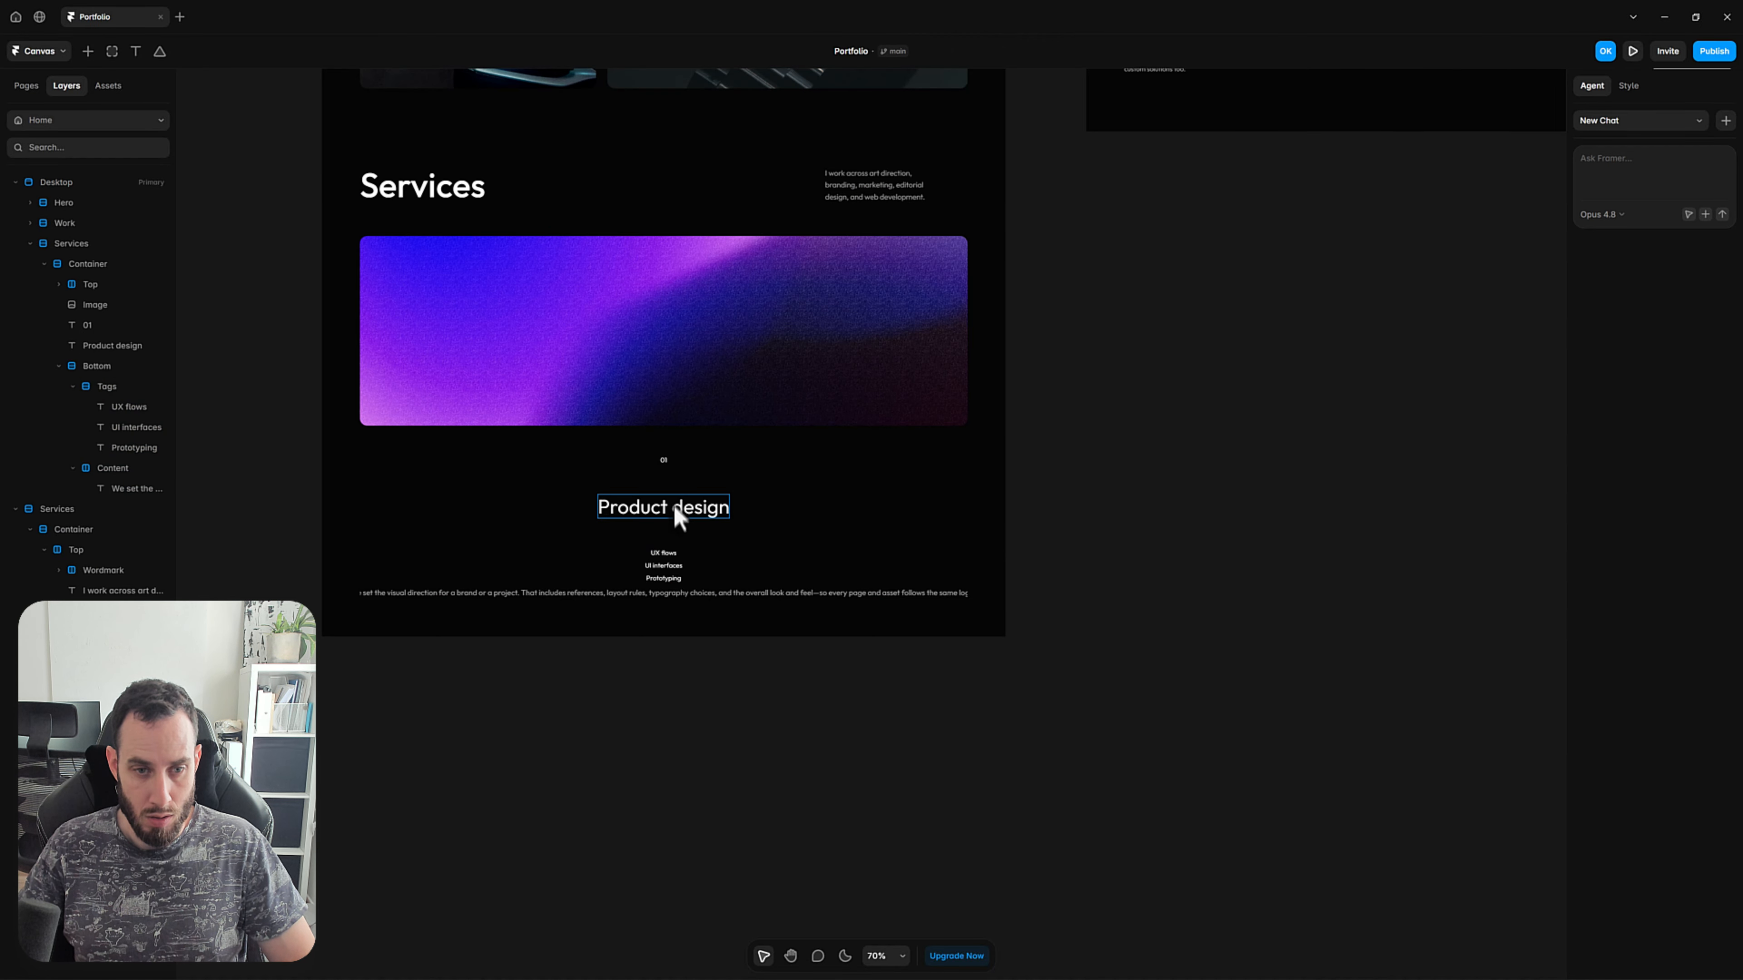
Wrap the 01 and Product design texts in a stack and name it Top.
left_click(675, 508)
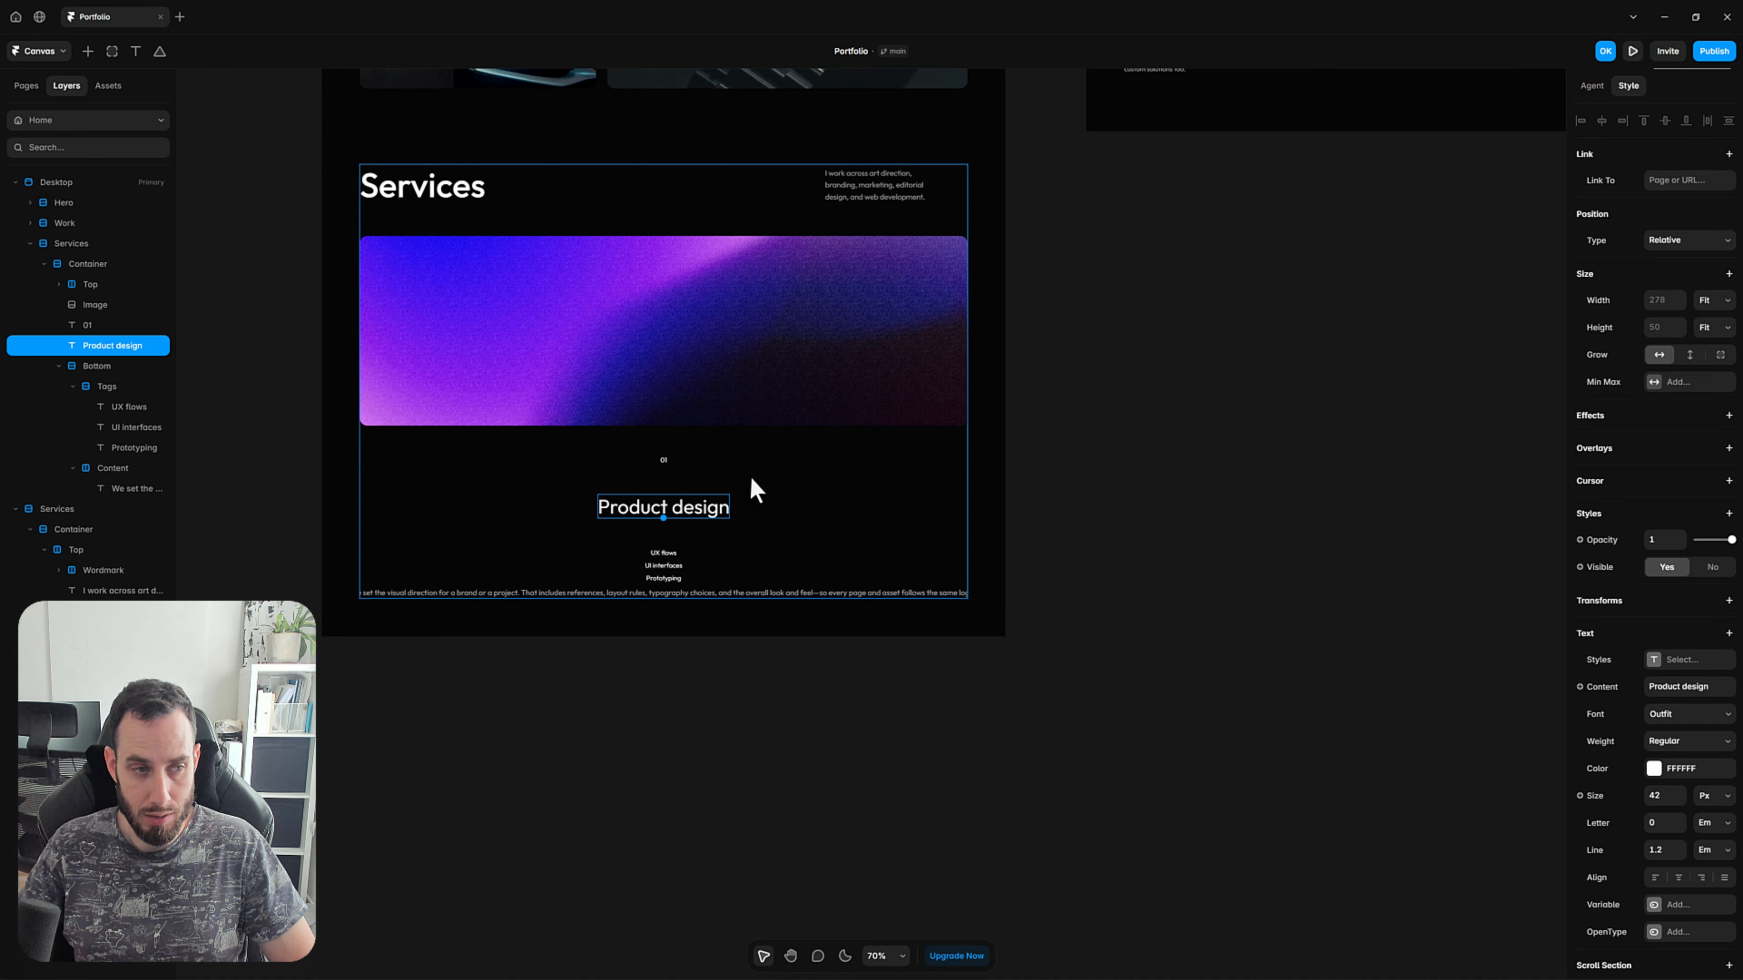
left_click(110, 329, "shift")
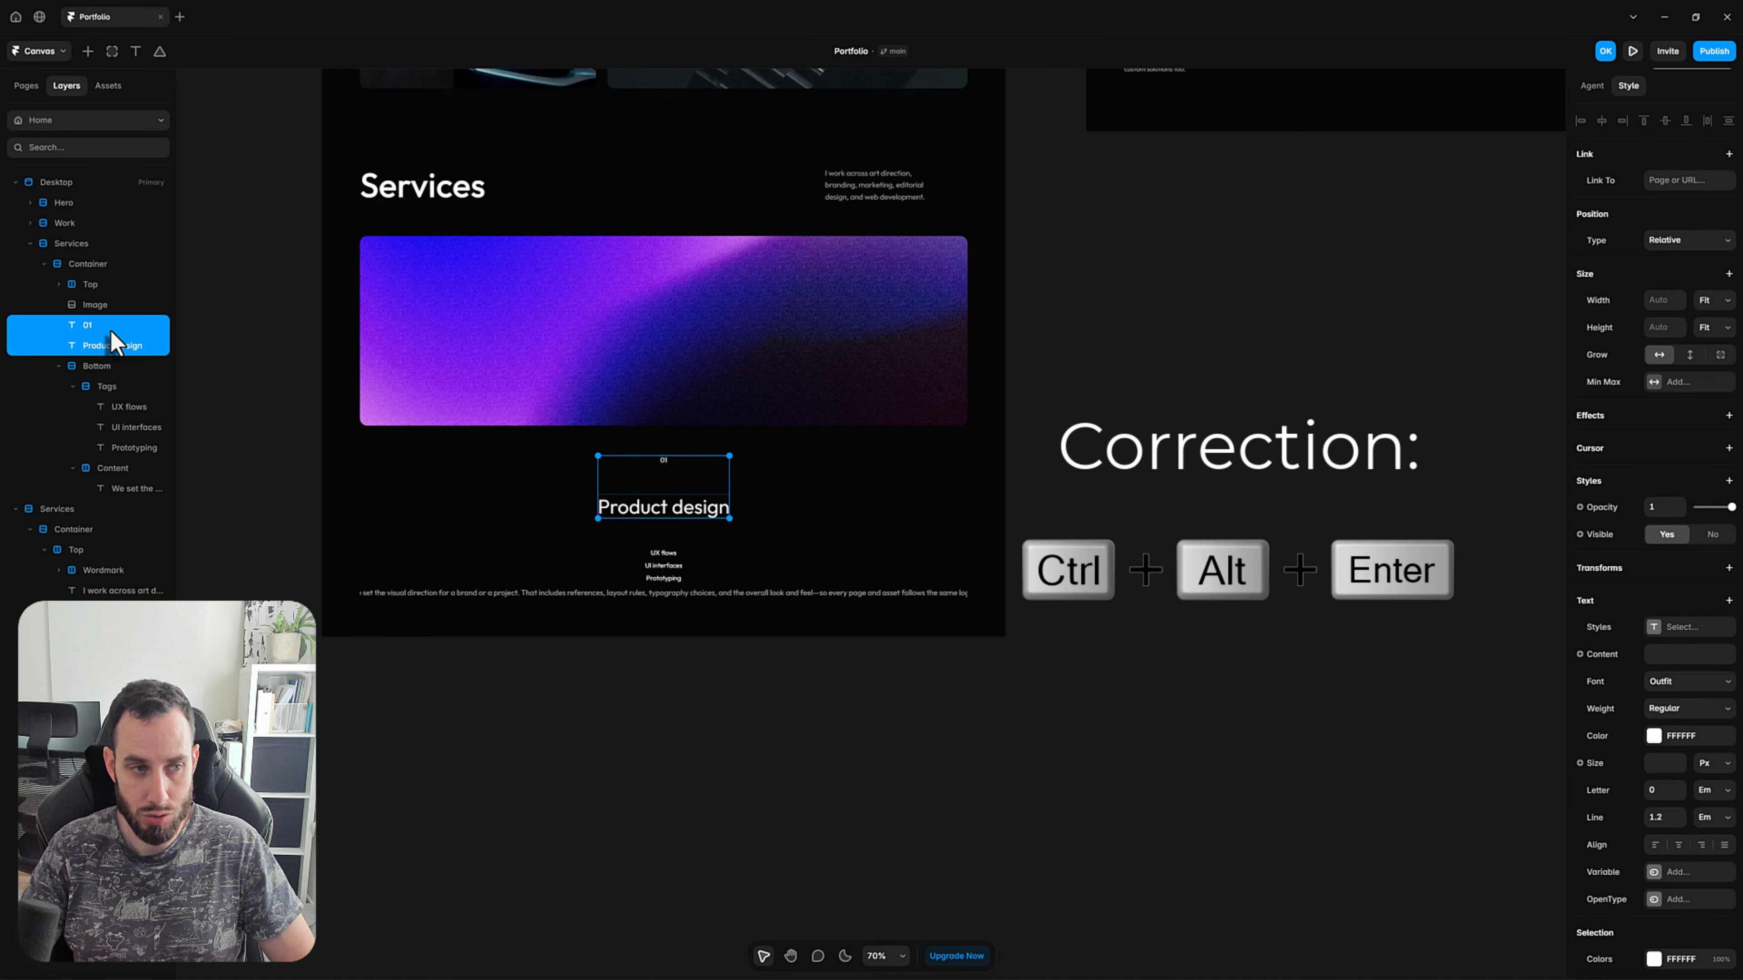
key("ctrl+alt+Return")
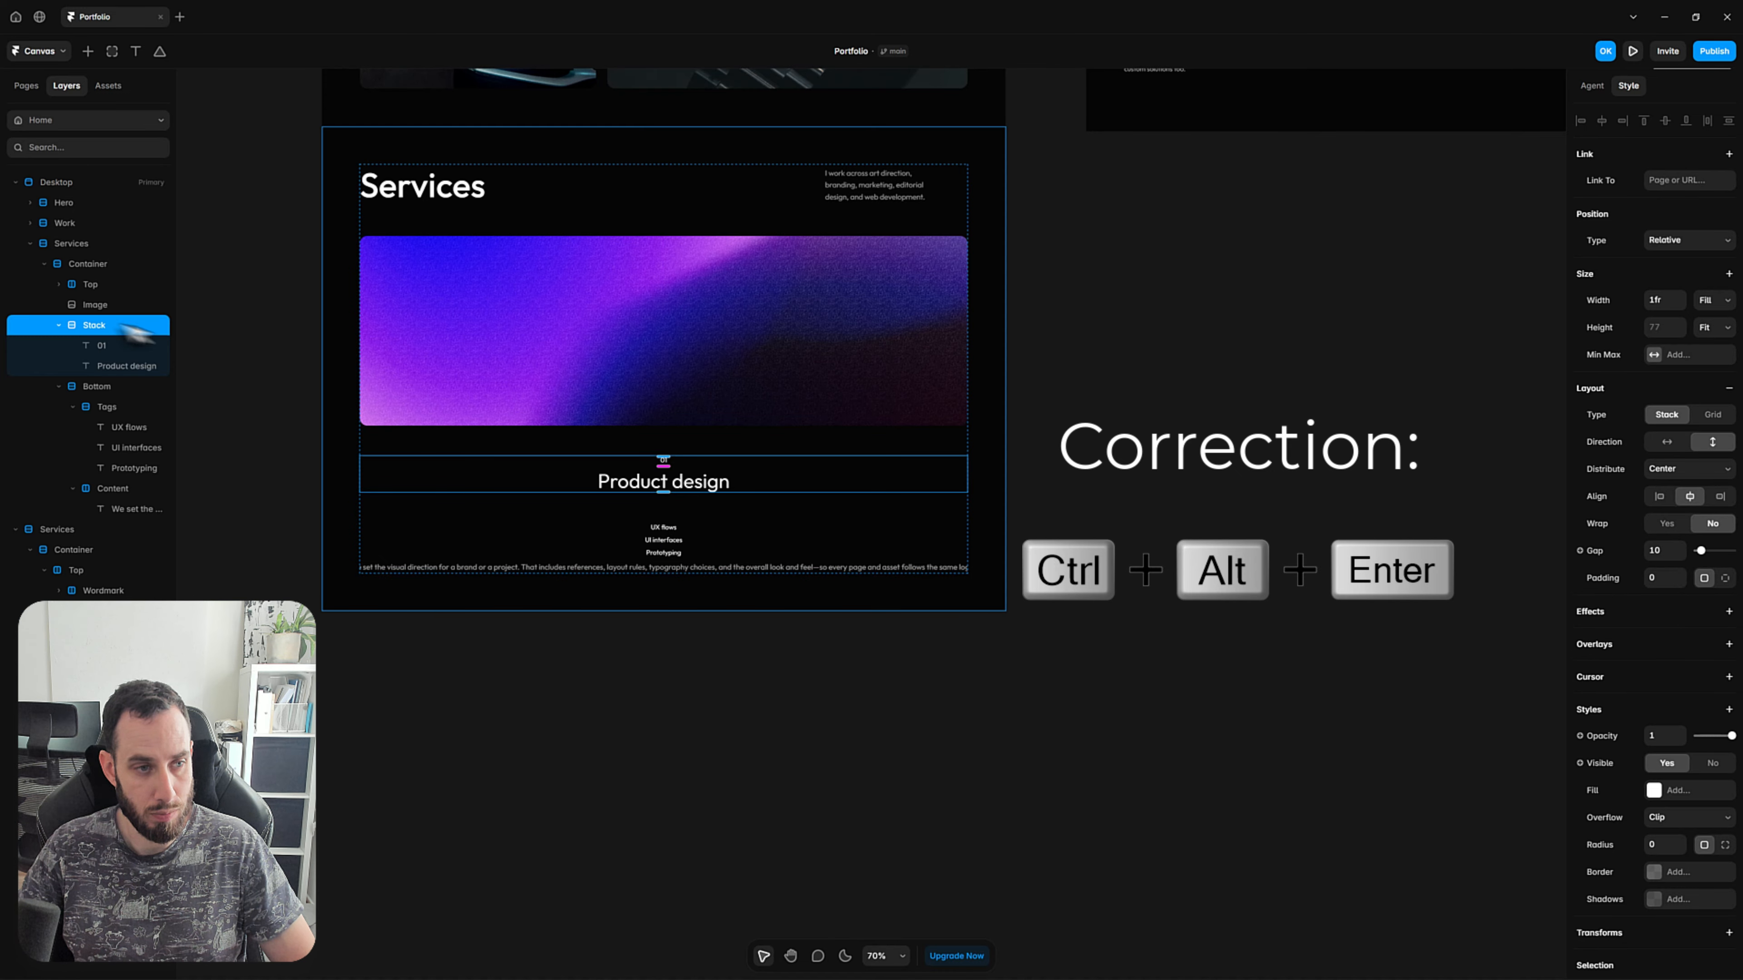
double_click(96, 325)
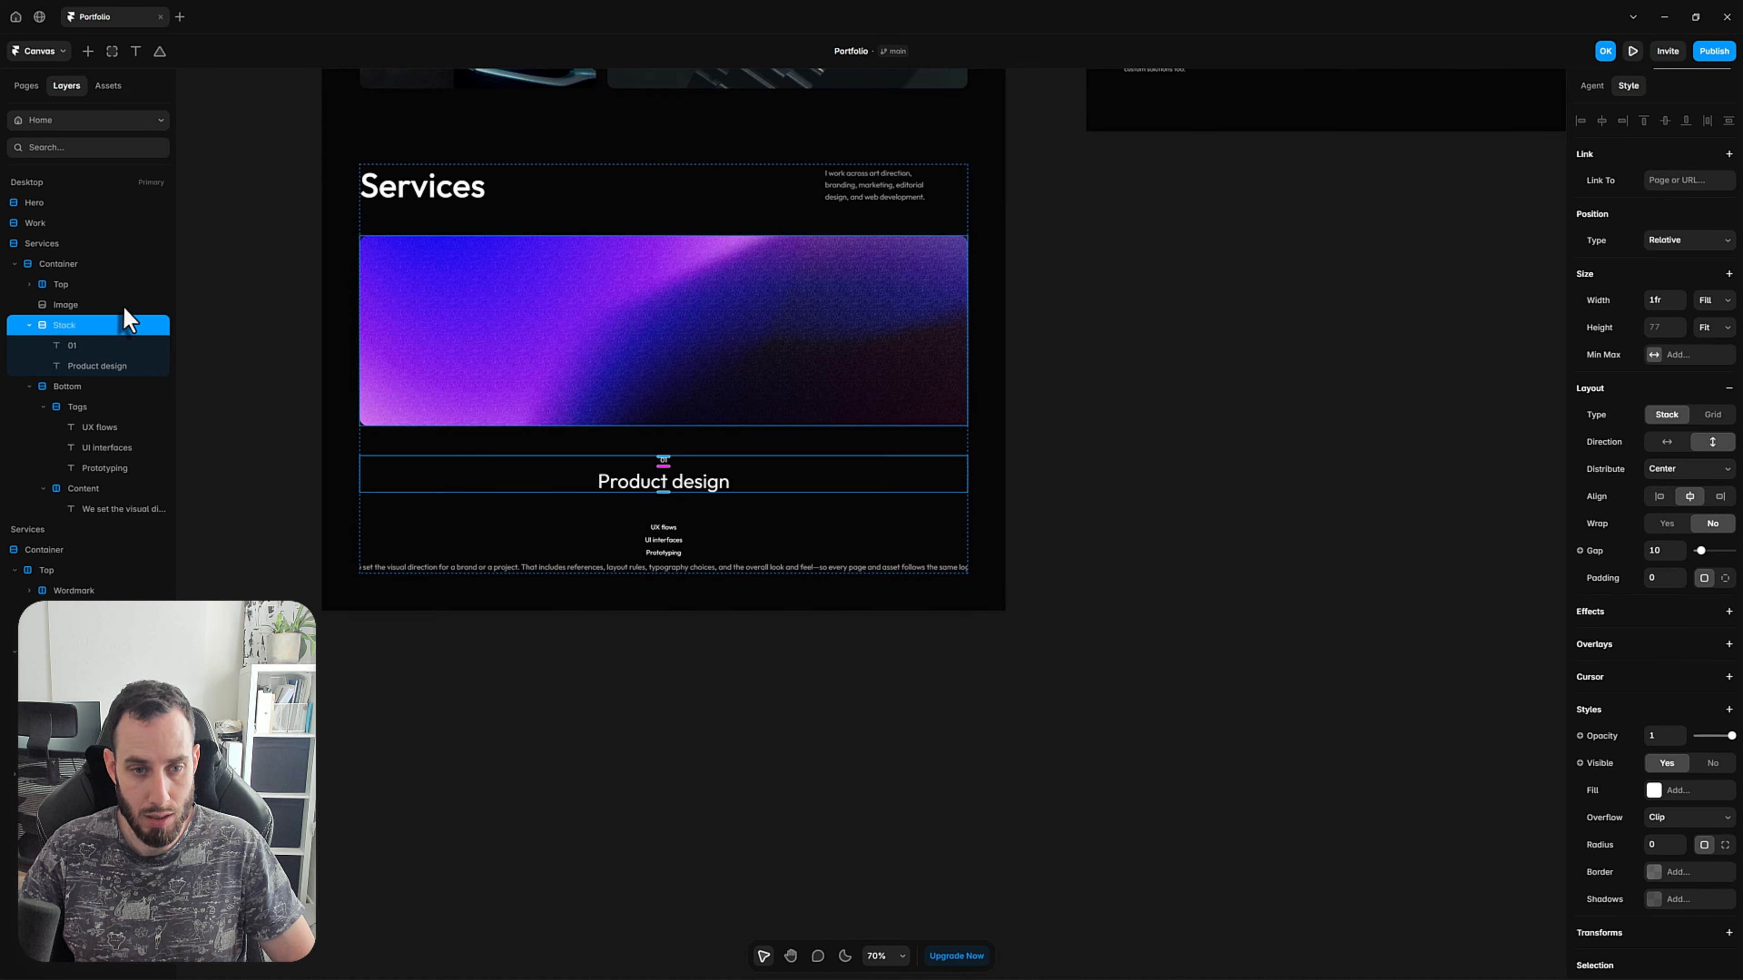
type("Top")
key("Return")
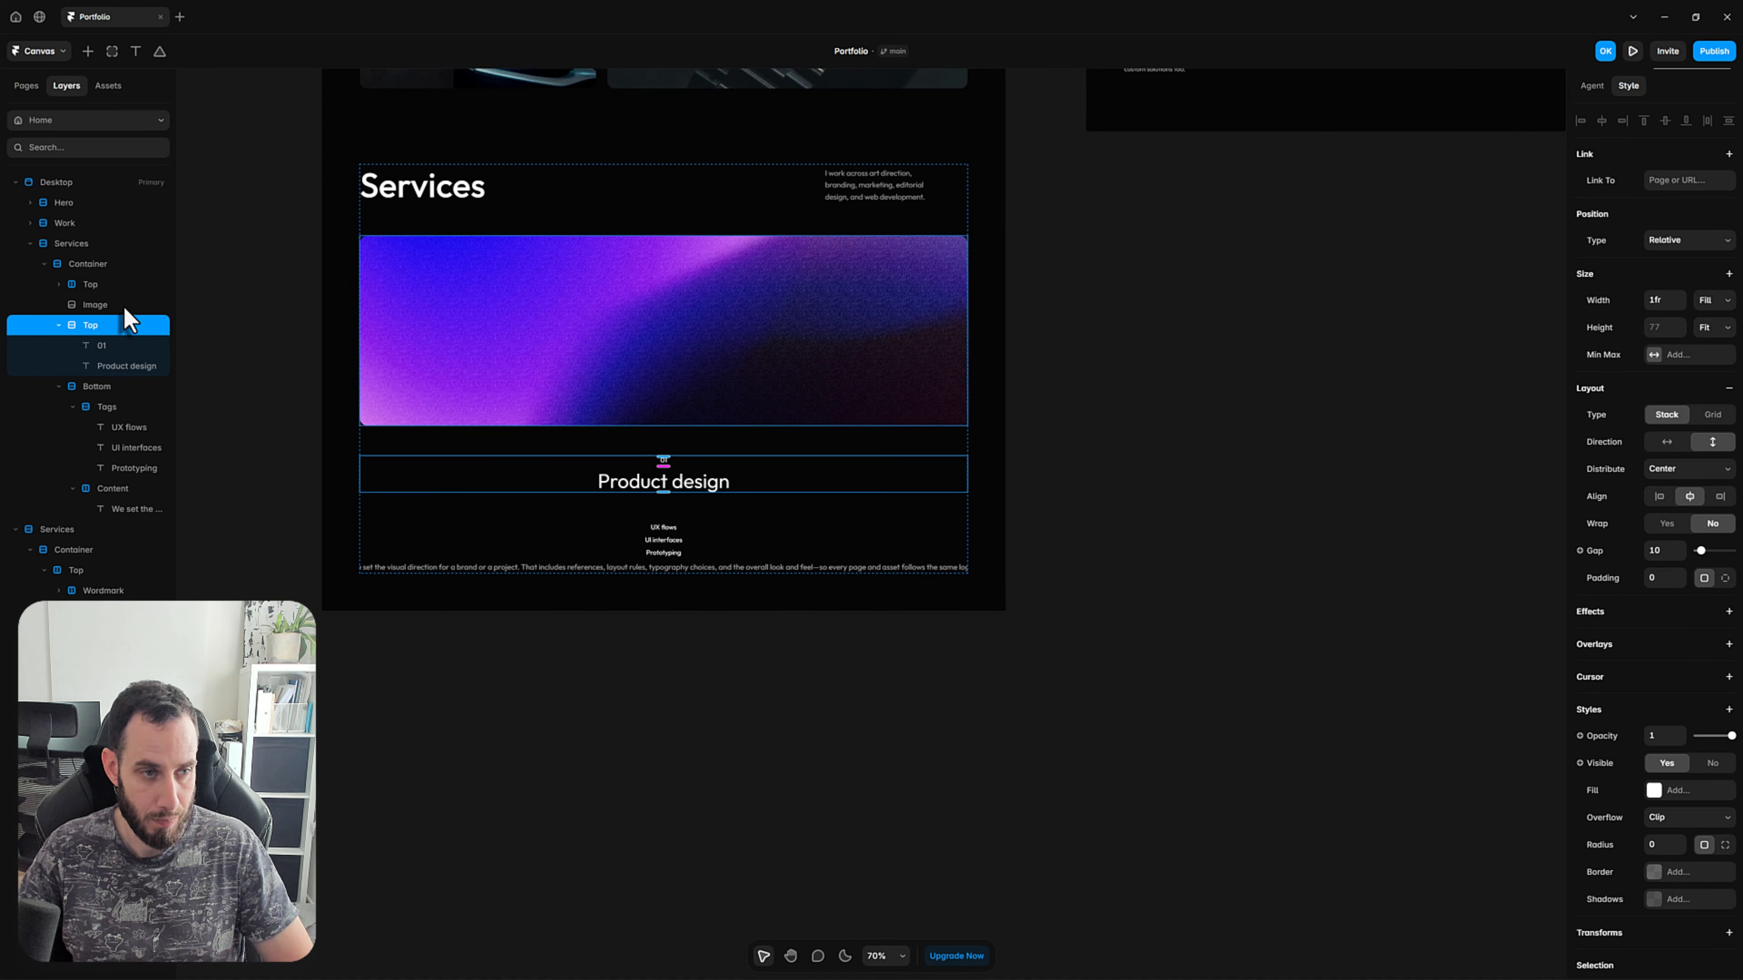
left_click(1097, 511)
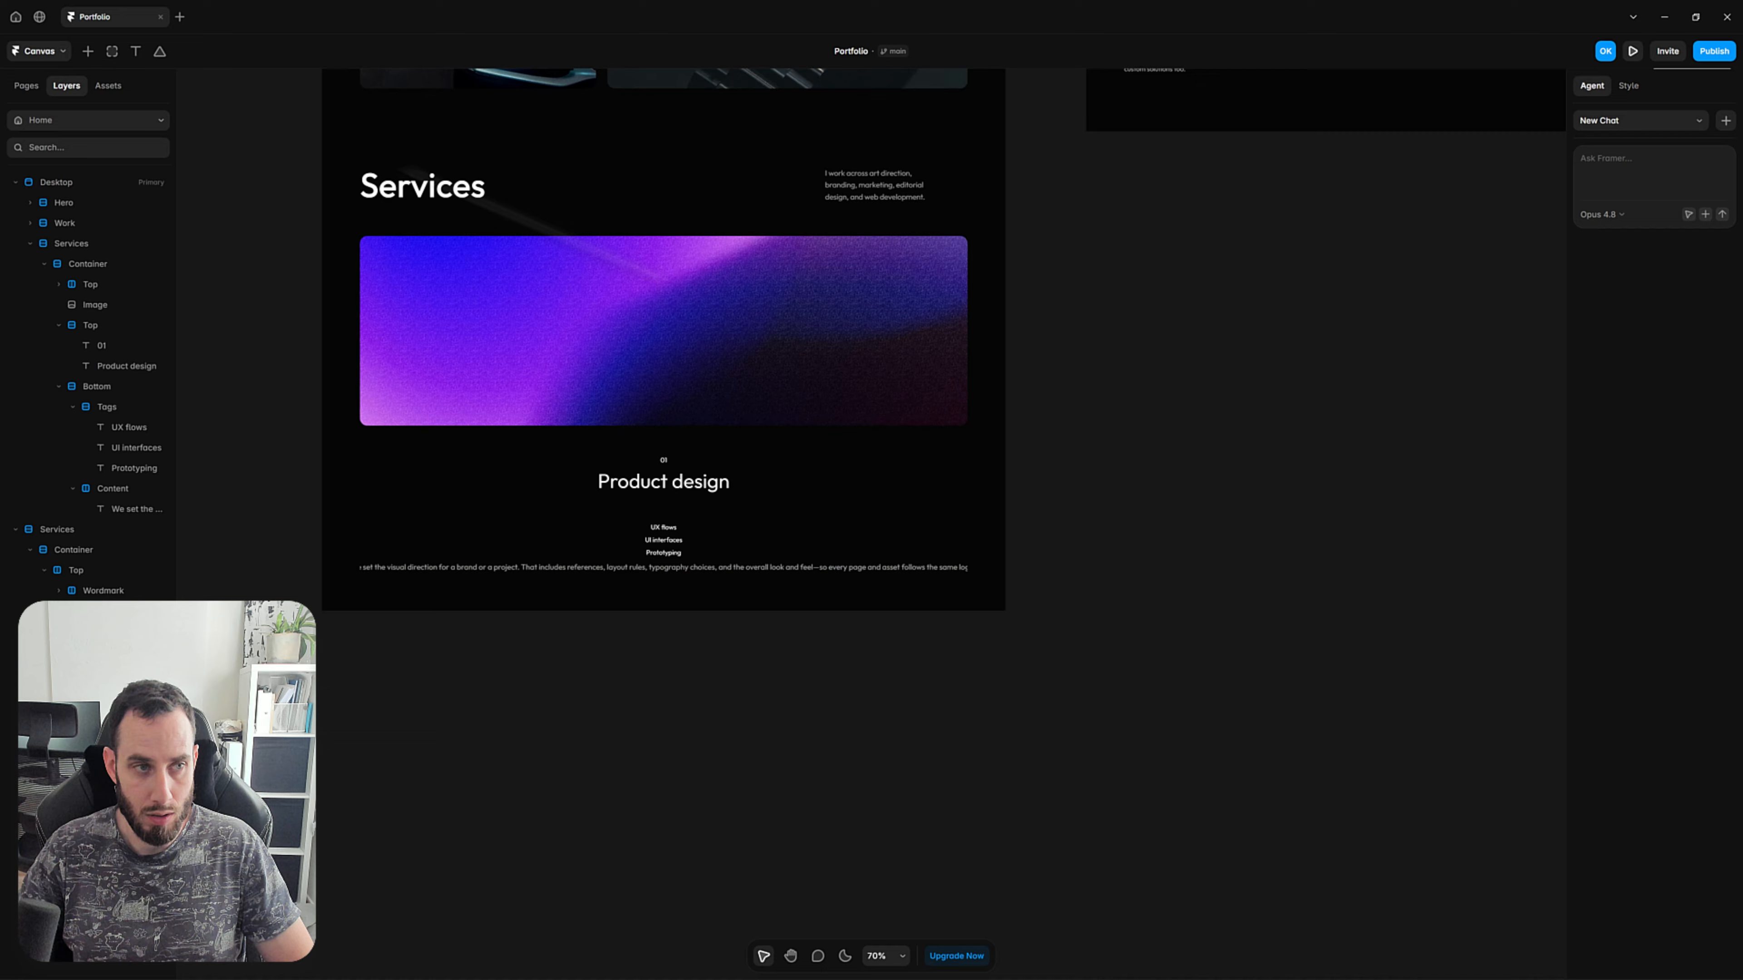
Insert a Lucide icon between the 01 and Product design texts and set its color to FFFFFF.
left_click(88, 51)
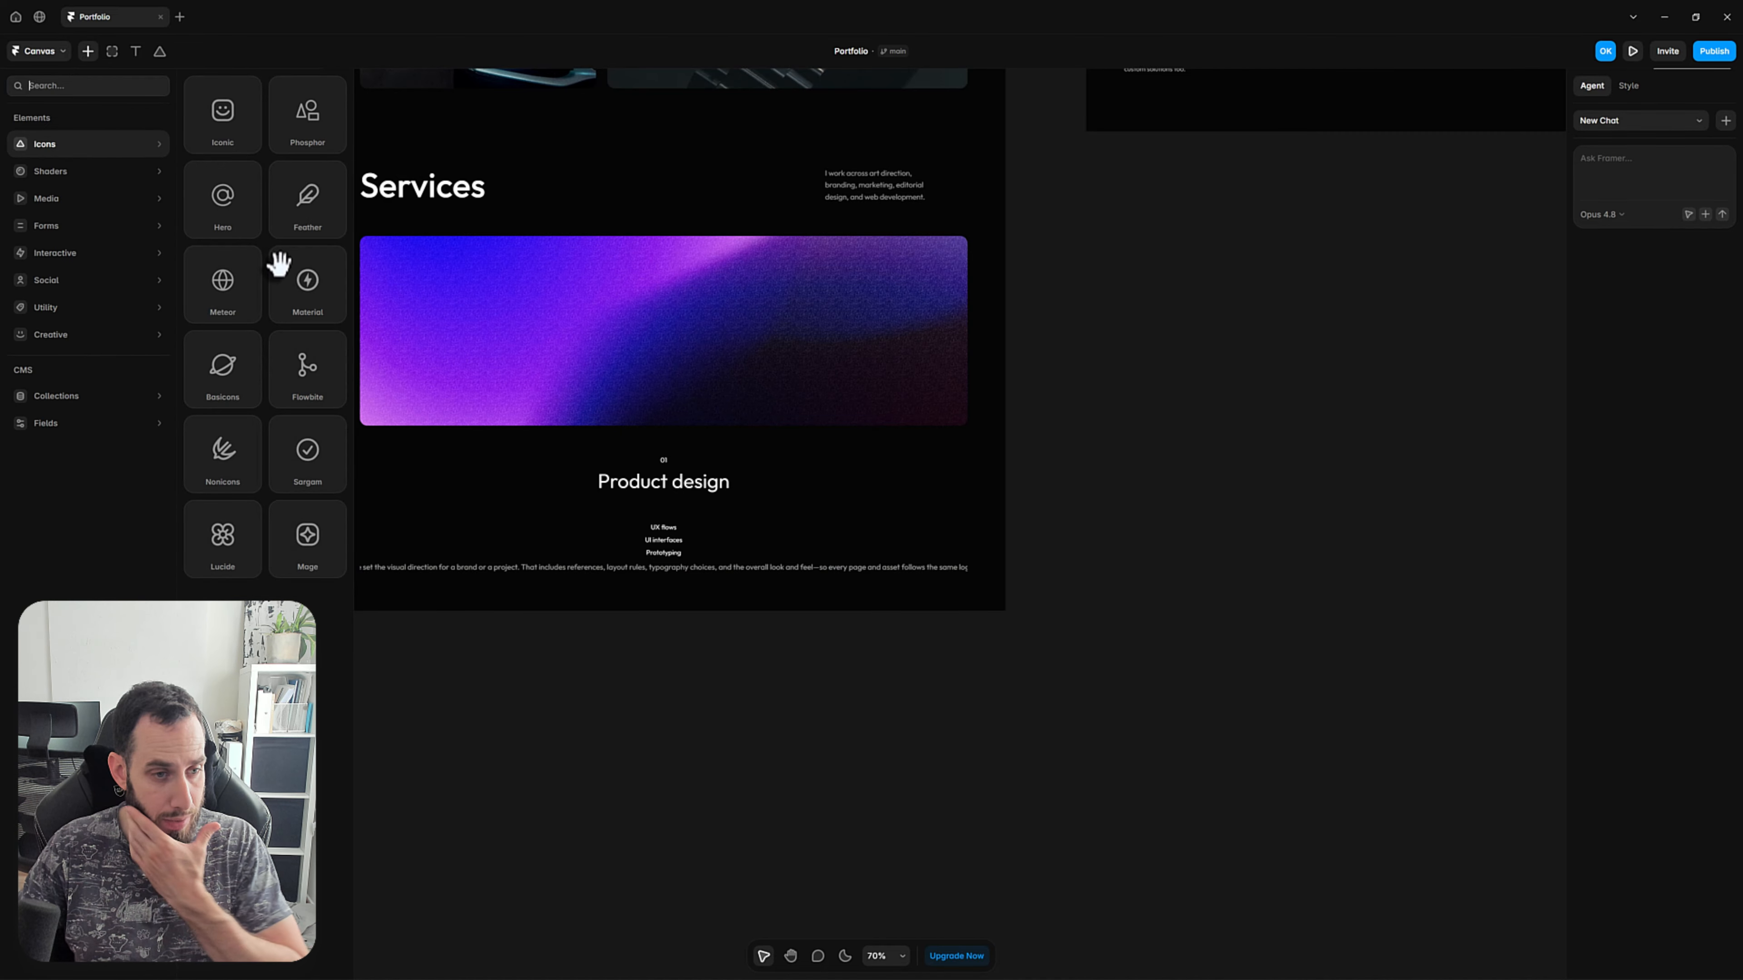
left_click_drag(234, 530, 755, 491)
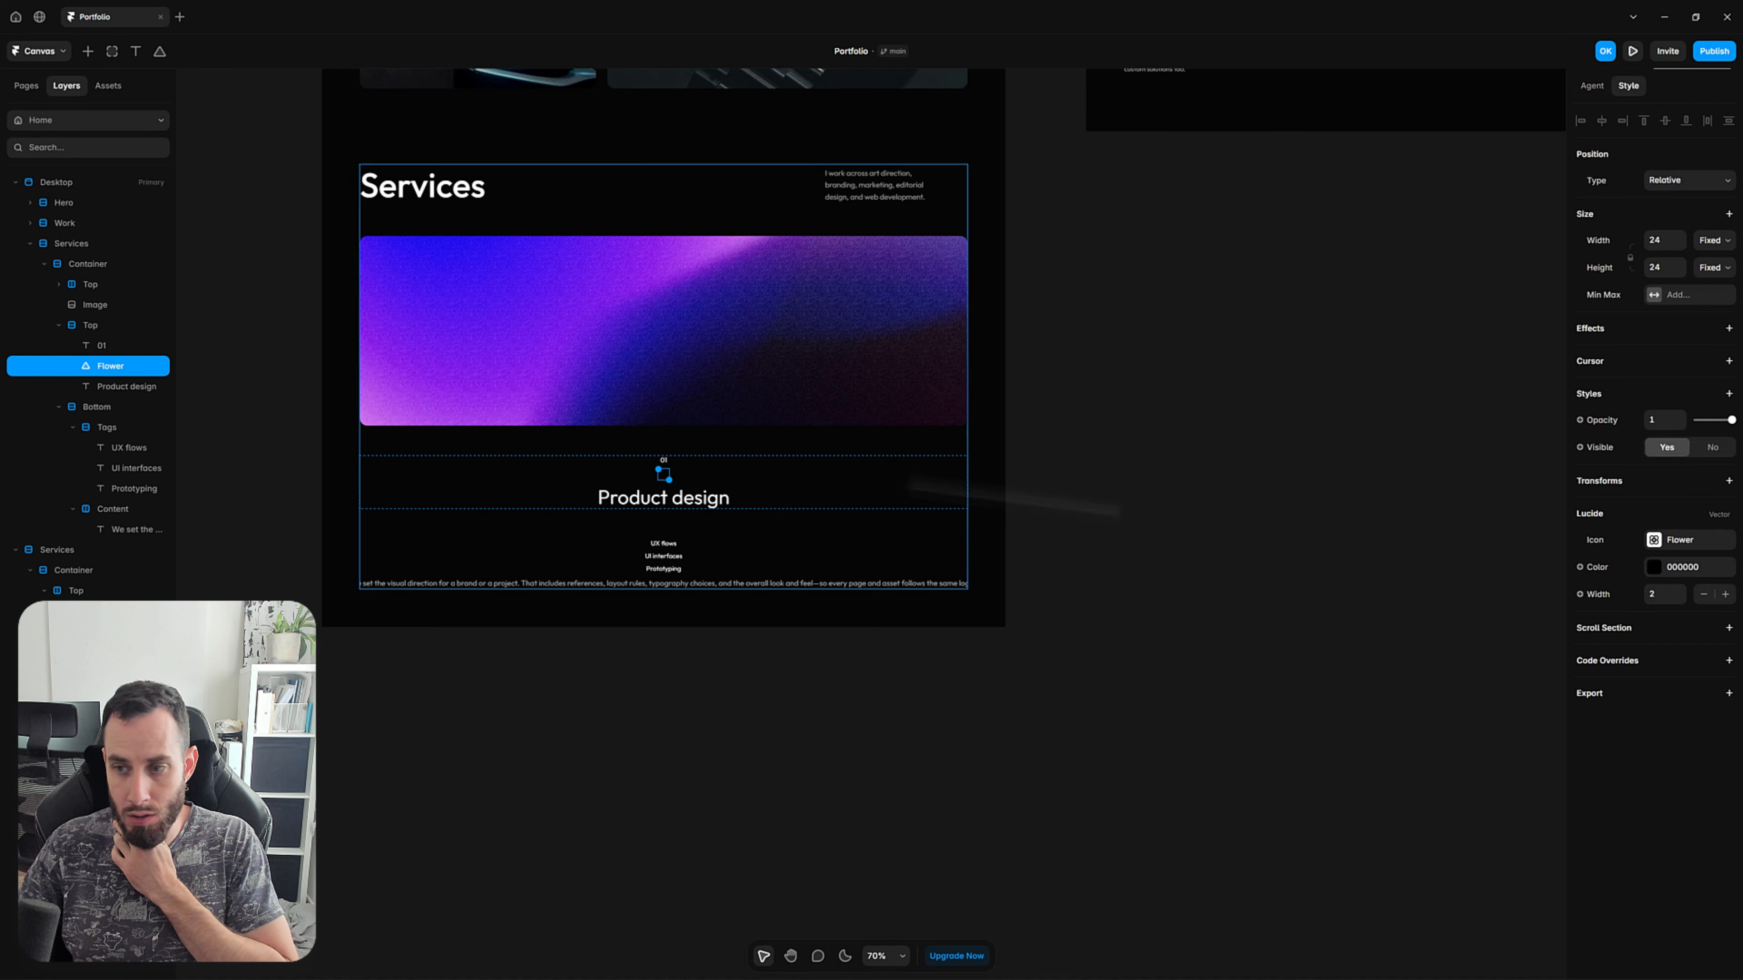
left_click(1674, 567)
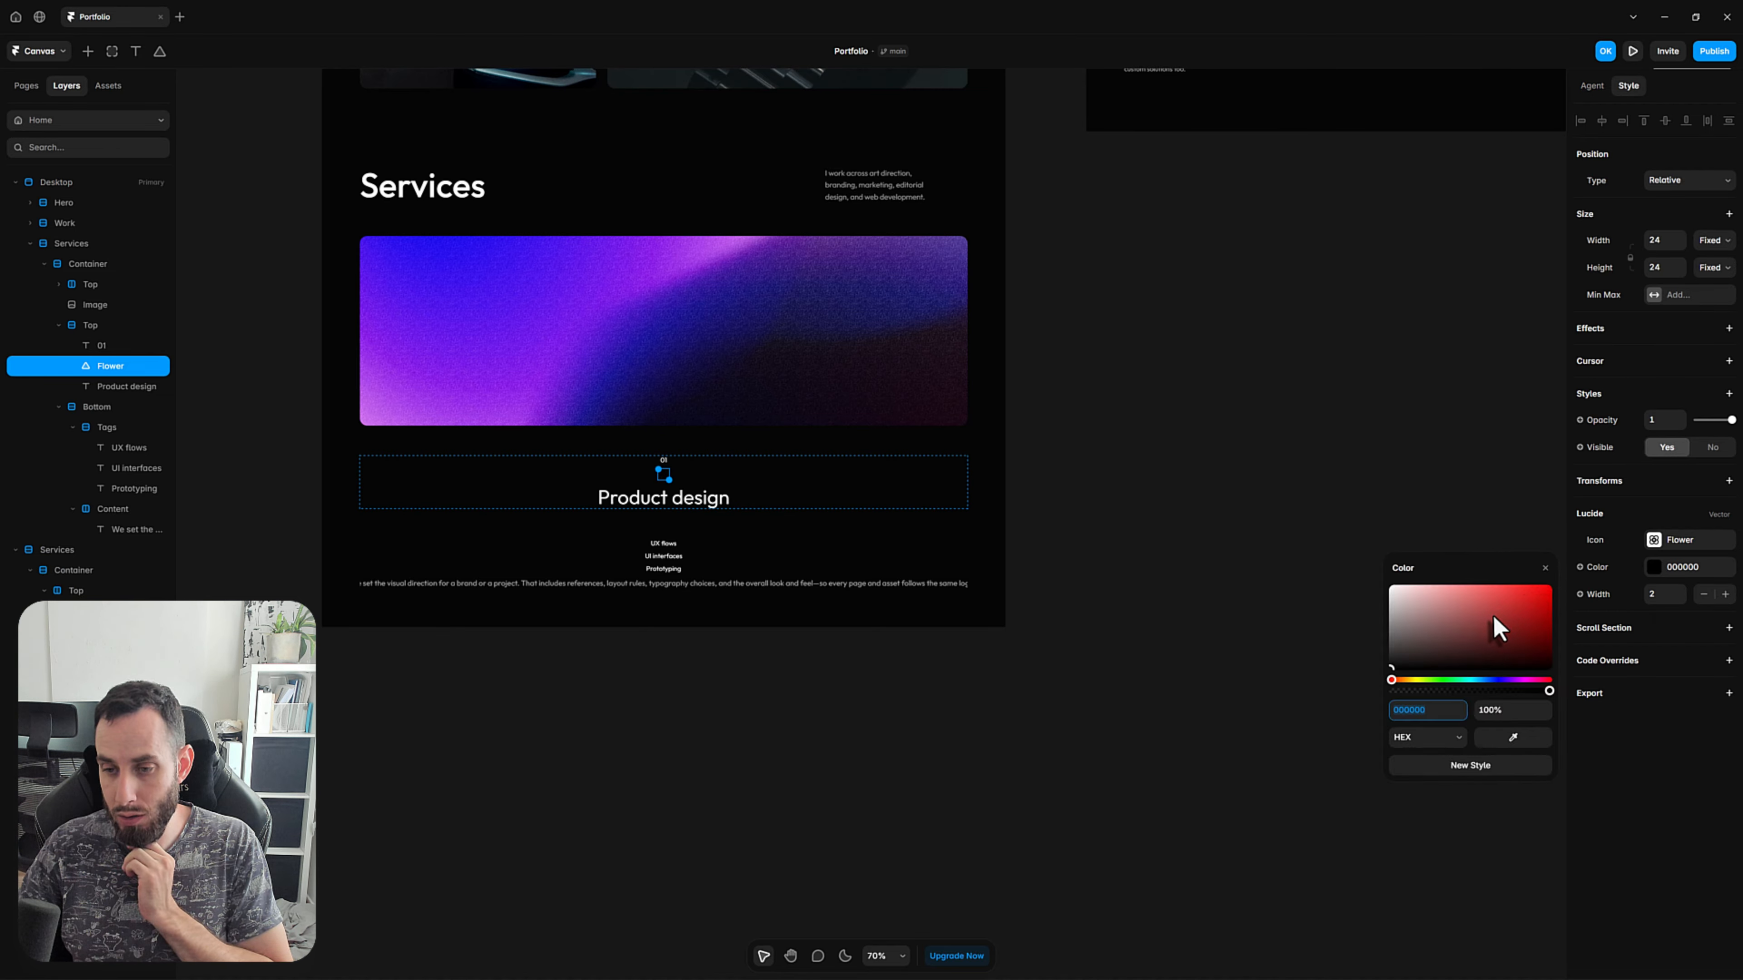
left_click_drag(1498, 635, 1353, 557)
Change the inserted Lucide icon from the flower to Minus.
left_click(1667, 540)
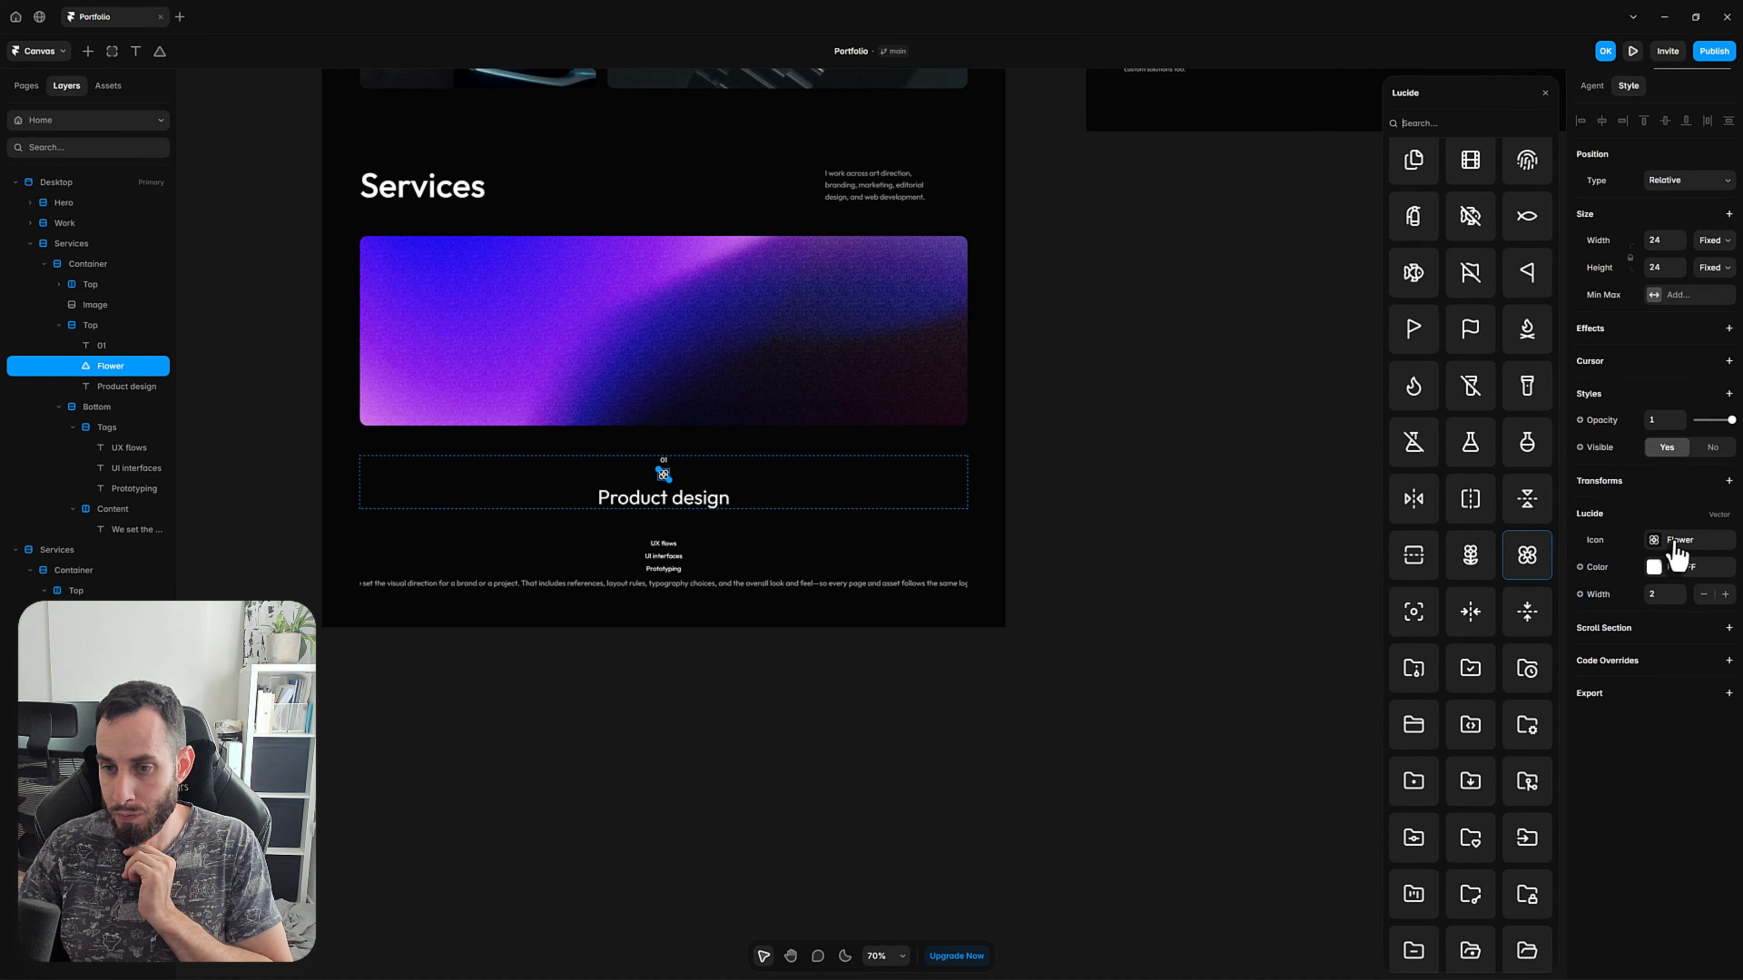
left_click(1451, 121)
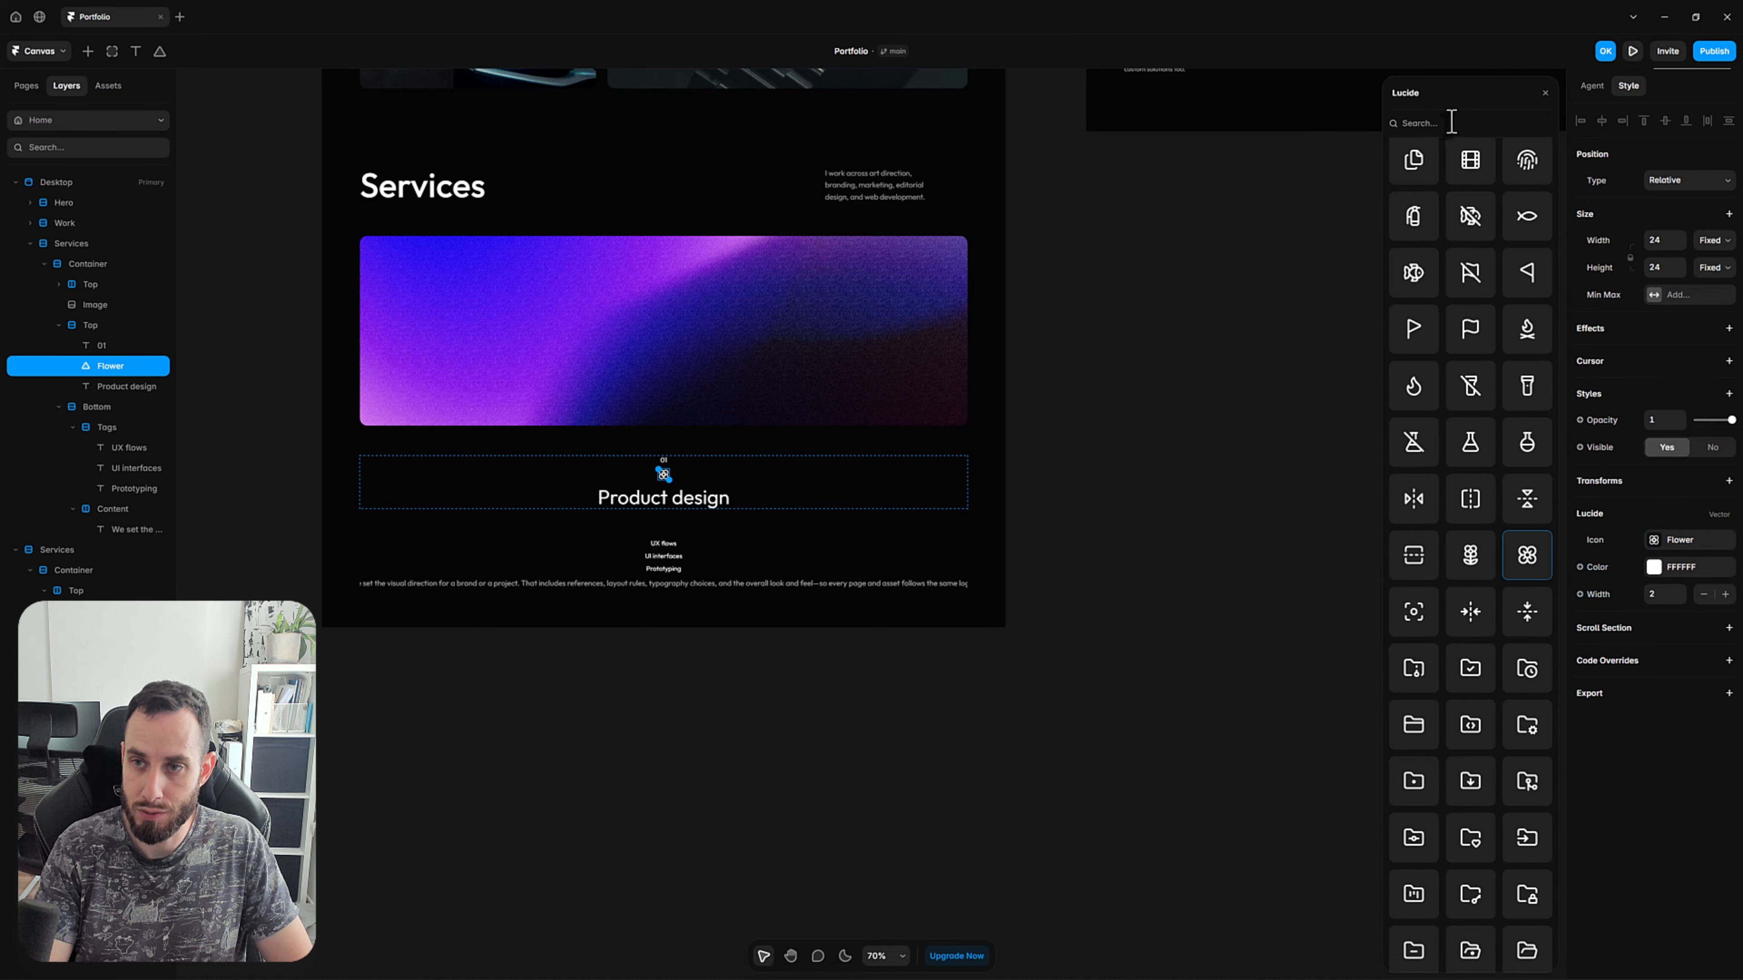
type("minus")
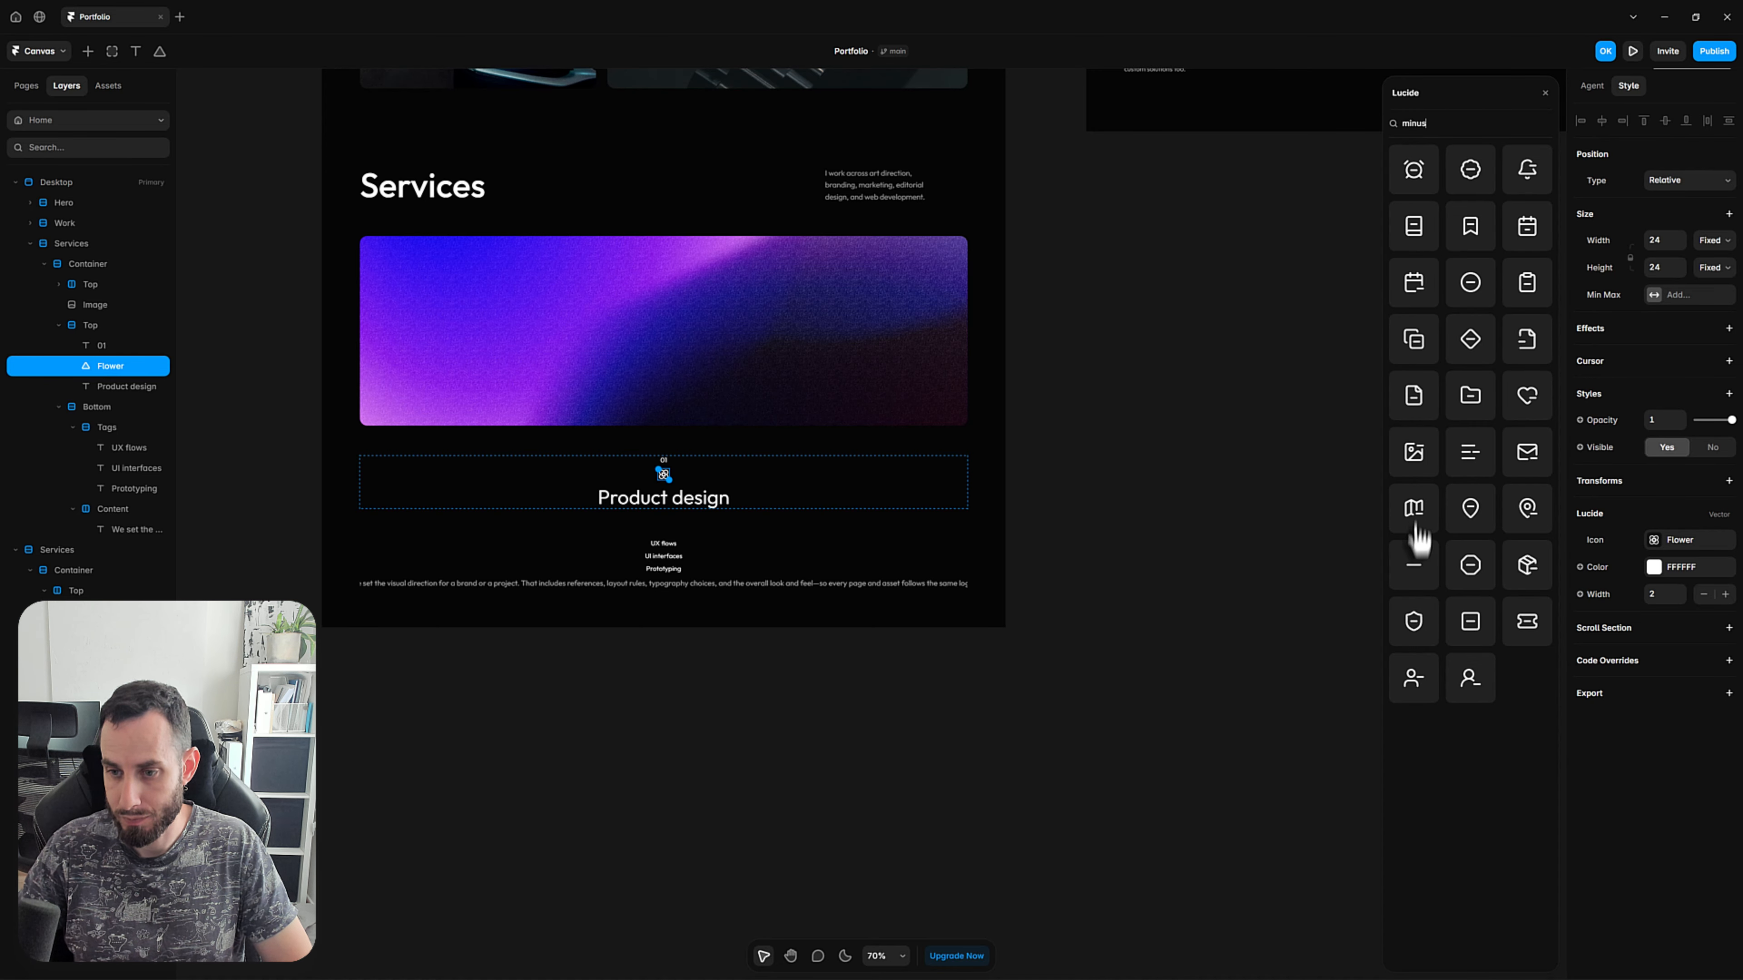
left_click(1413, 570)
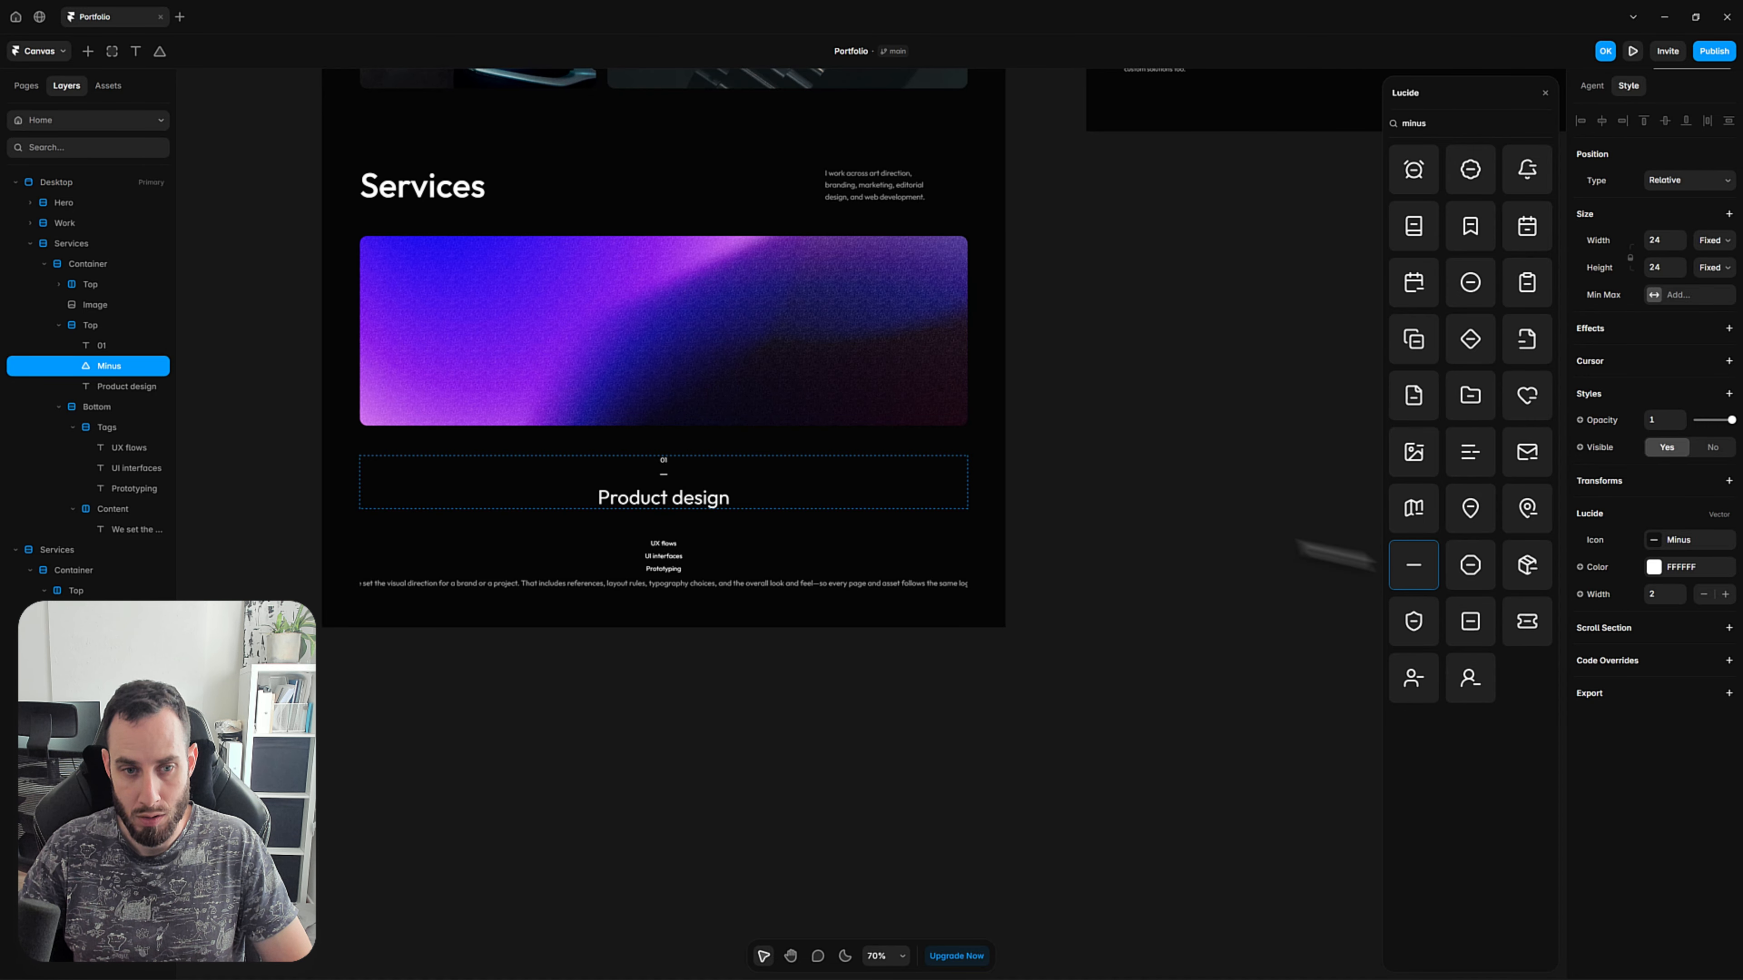
left_click(1159, 548)
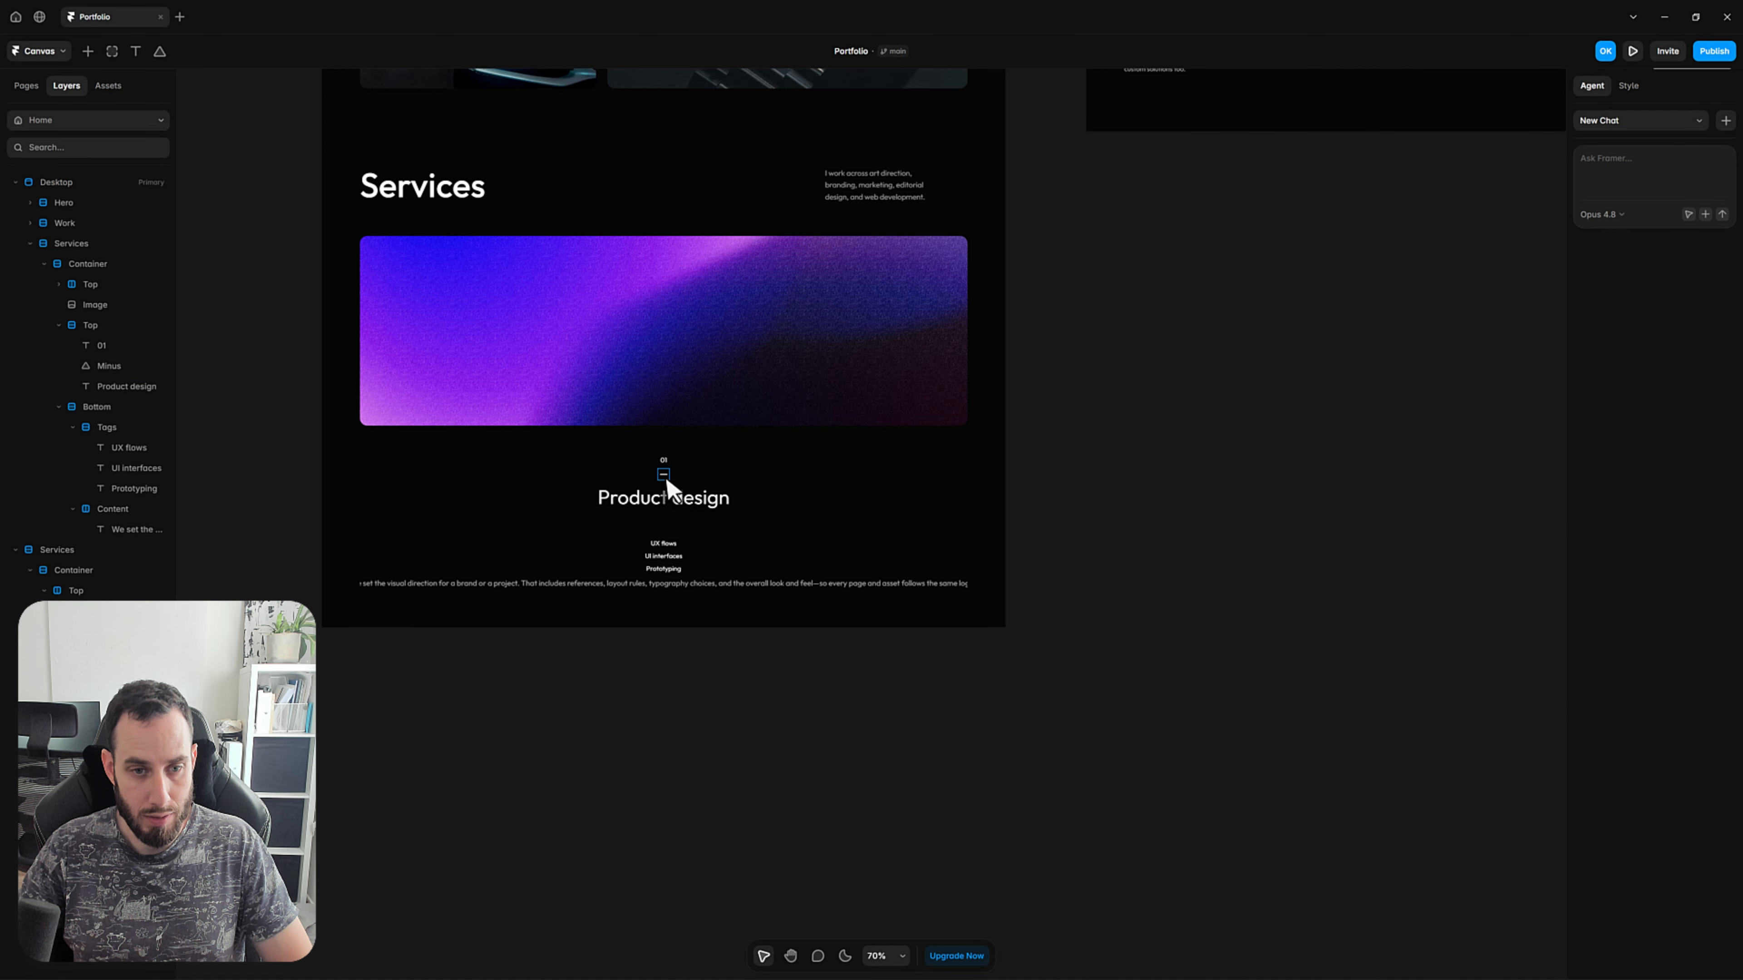
Wrap the Minus icon and the Product design text in a stack and name it Heading.
left_click(661, 473)
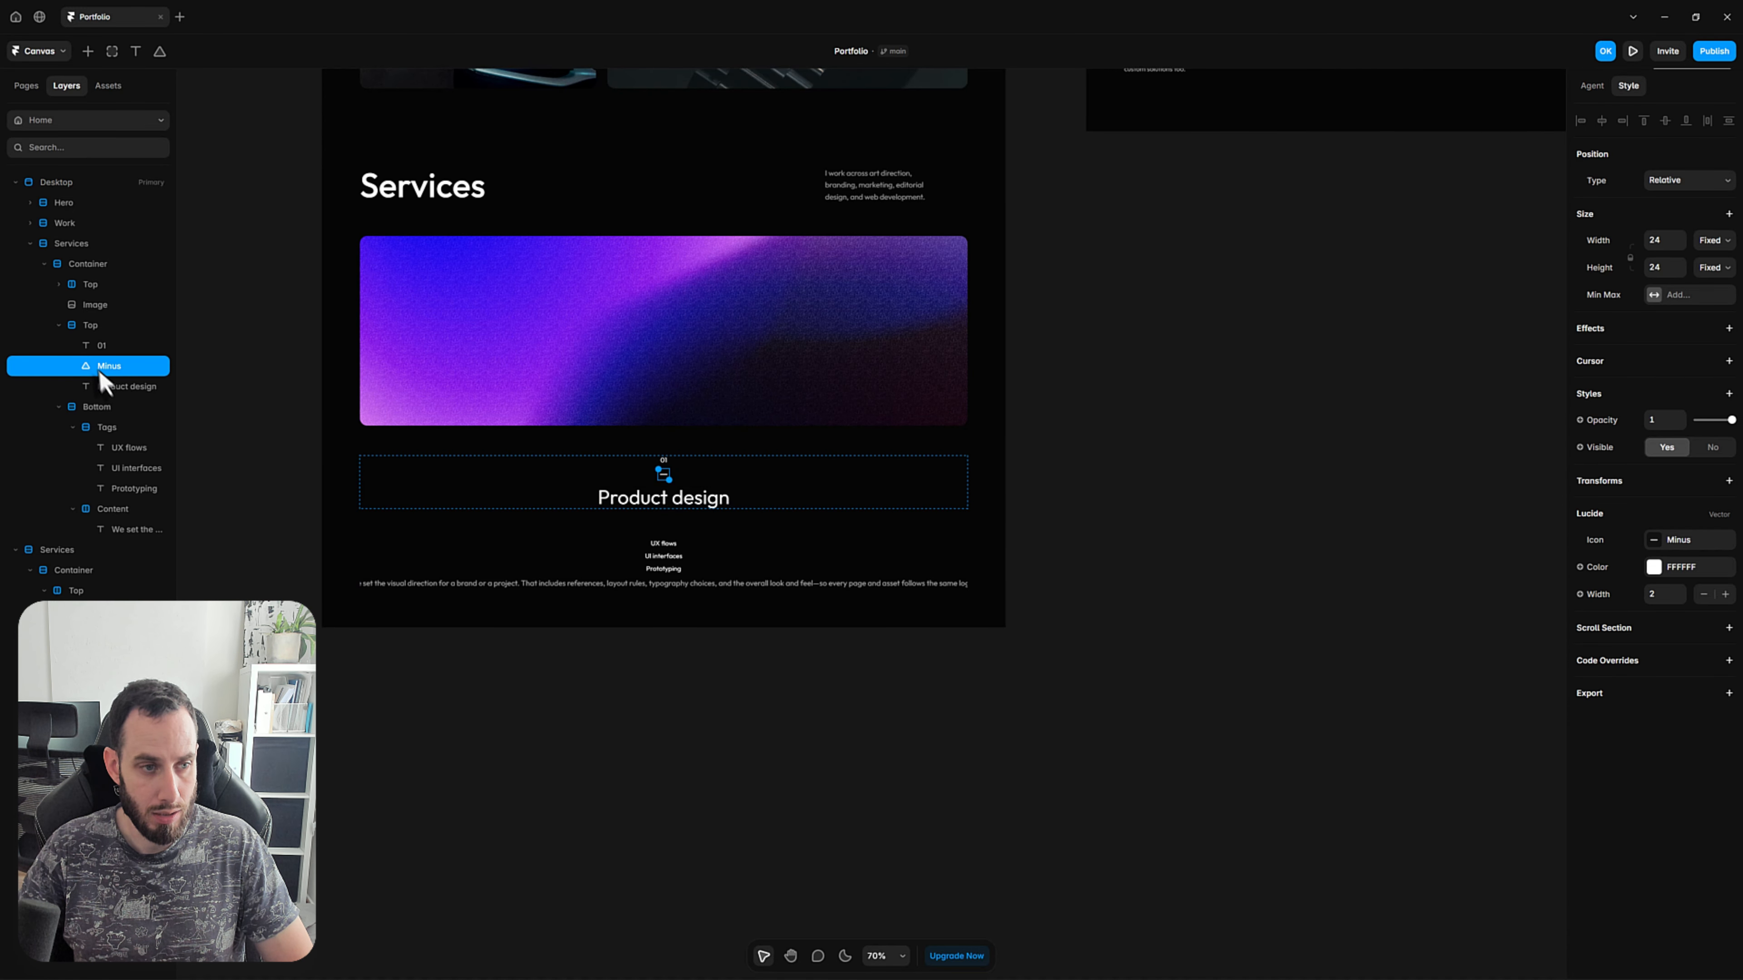
left_click(129, 384, "shift")
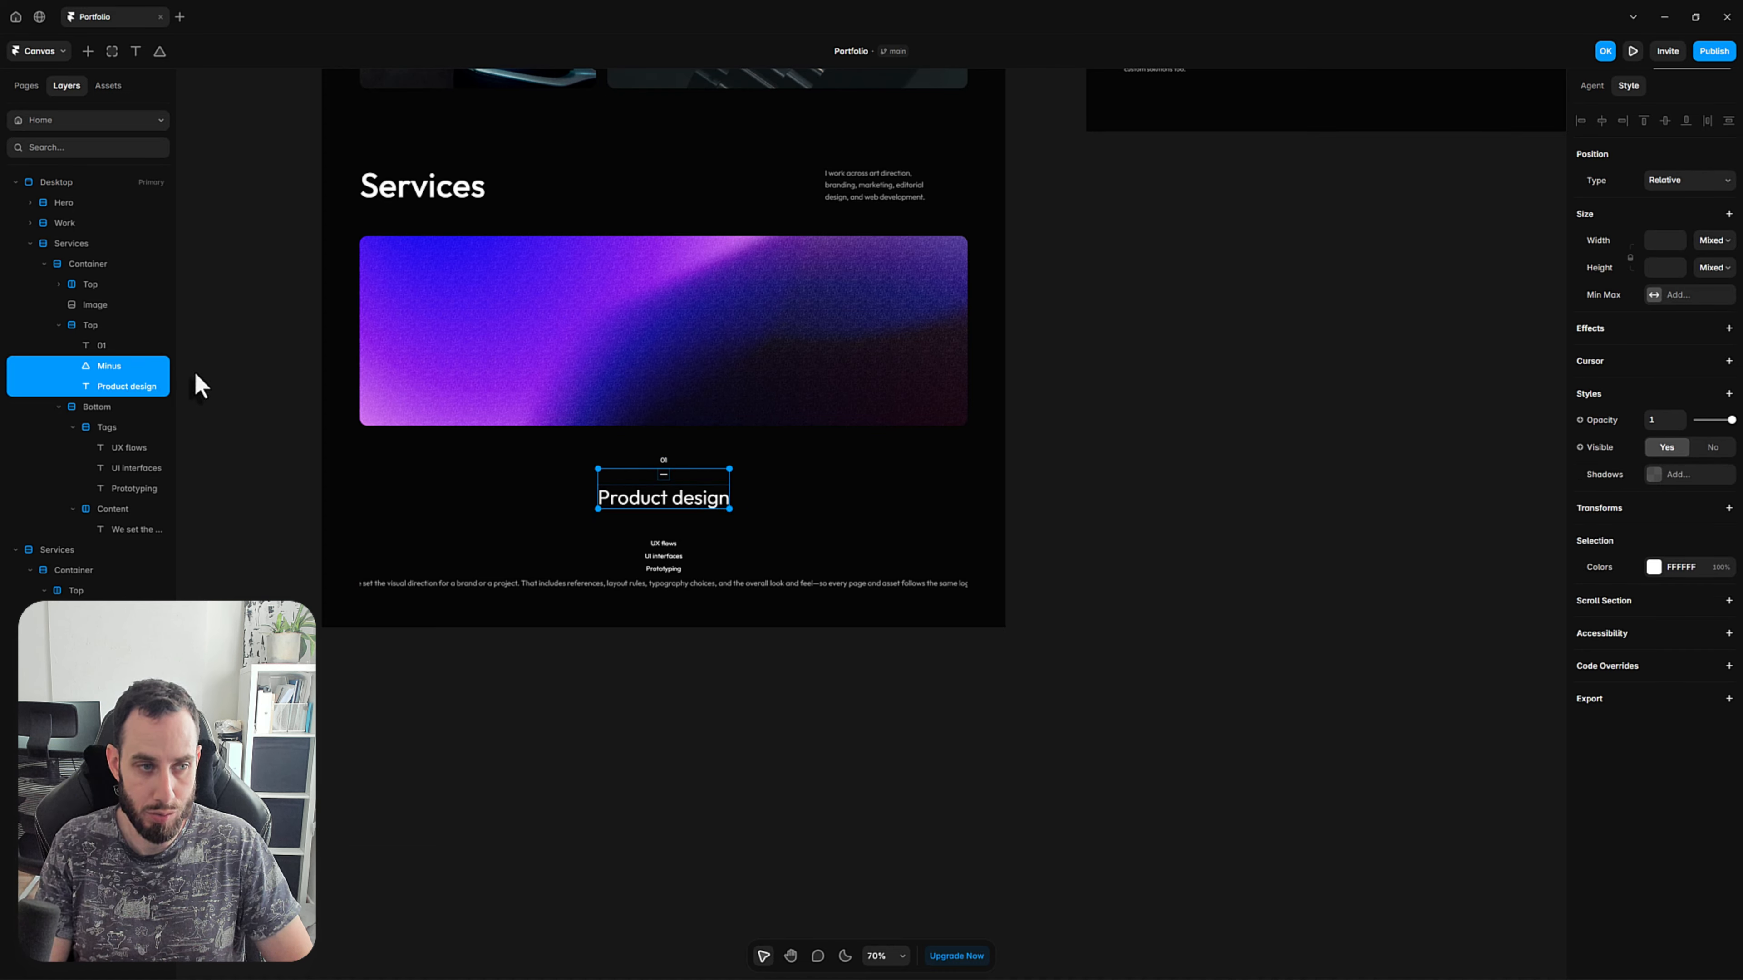
key("shift+a")
double_click(129, 365)
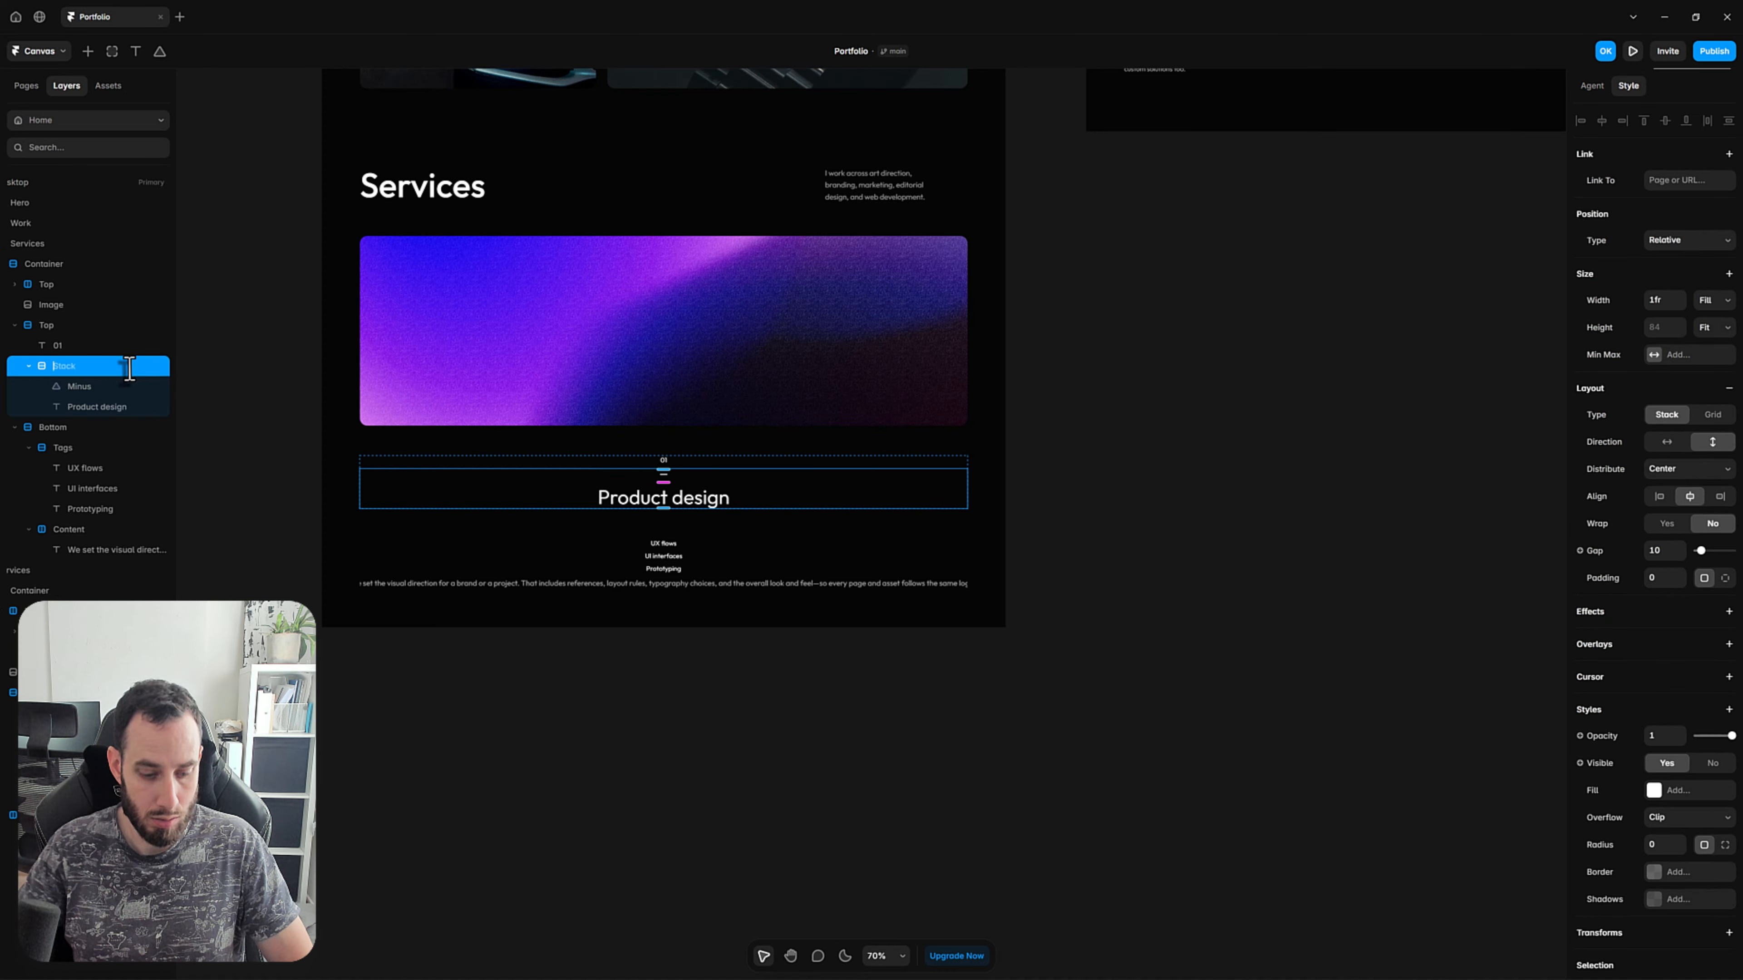
type("Heading")
key("Return")
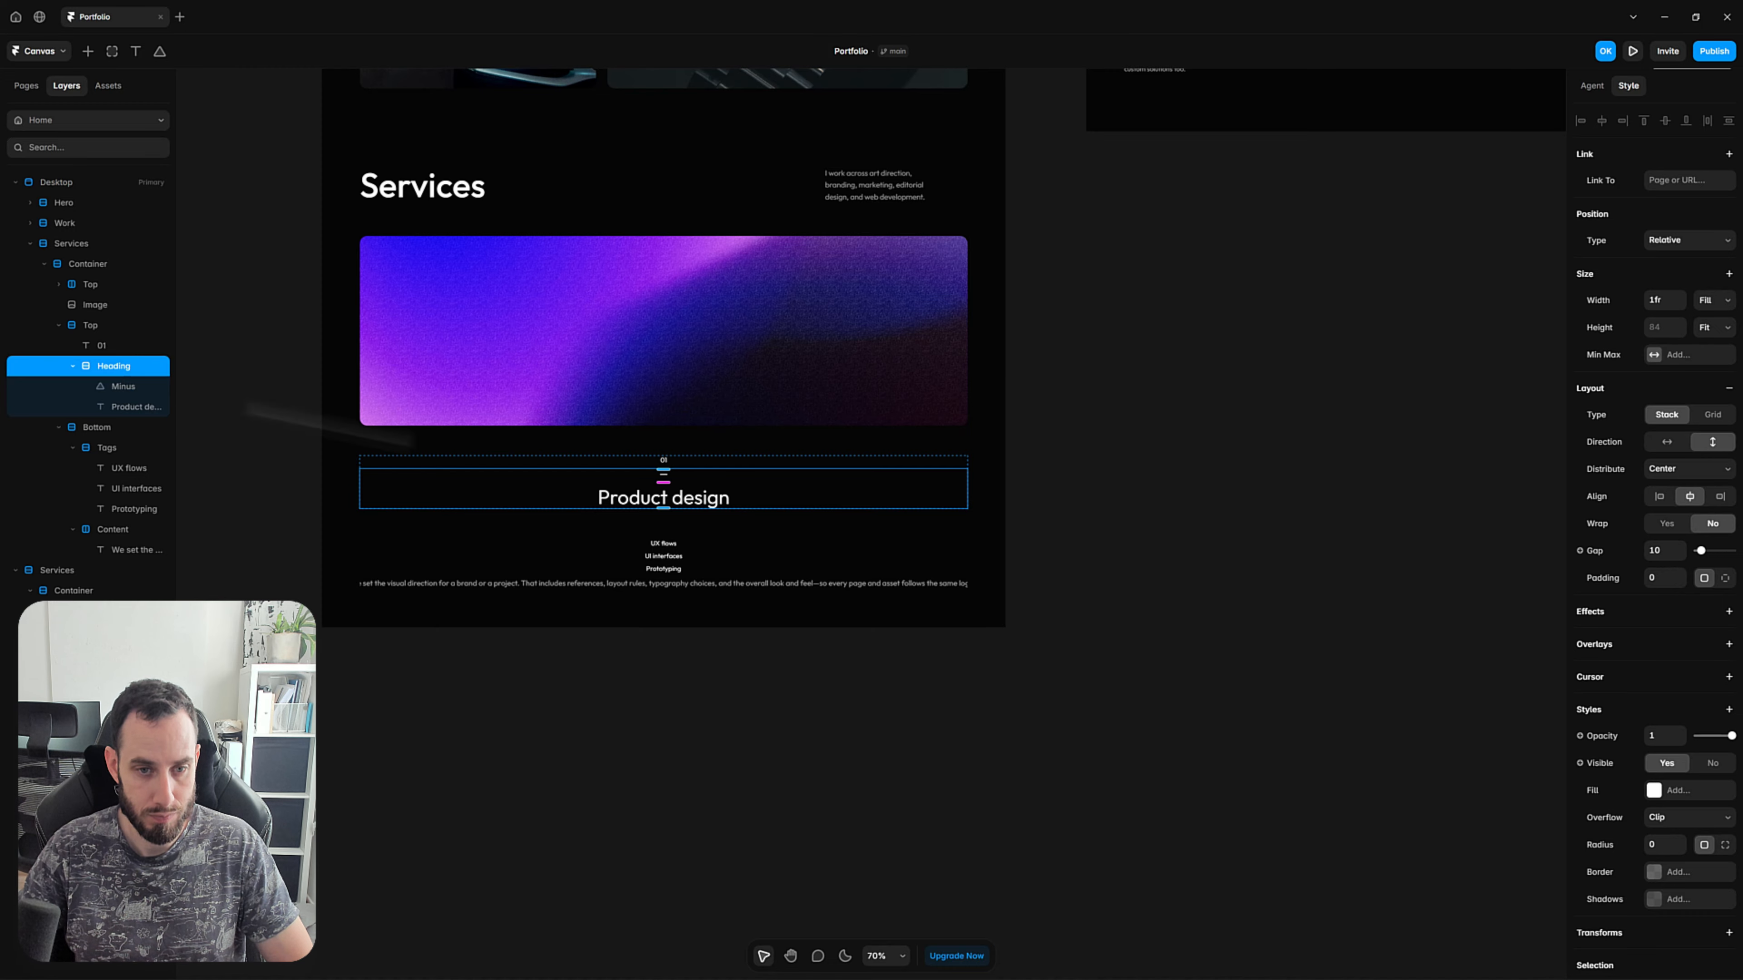
Change the layout direction of the service item's Top stack and its nested Heading stack to horizontal.
left_click(100, 324)
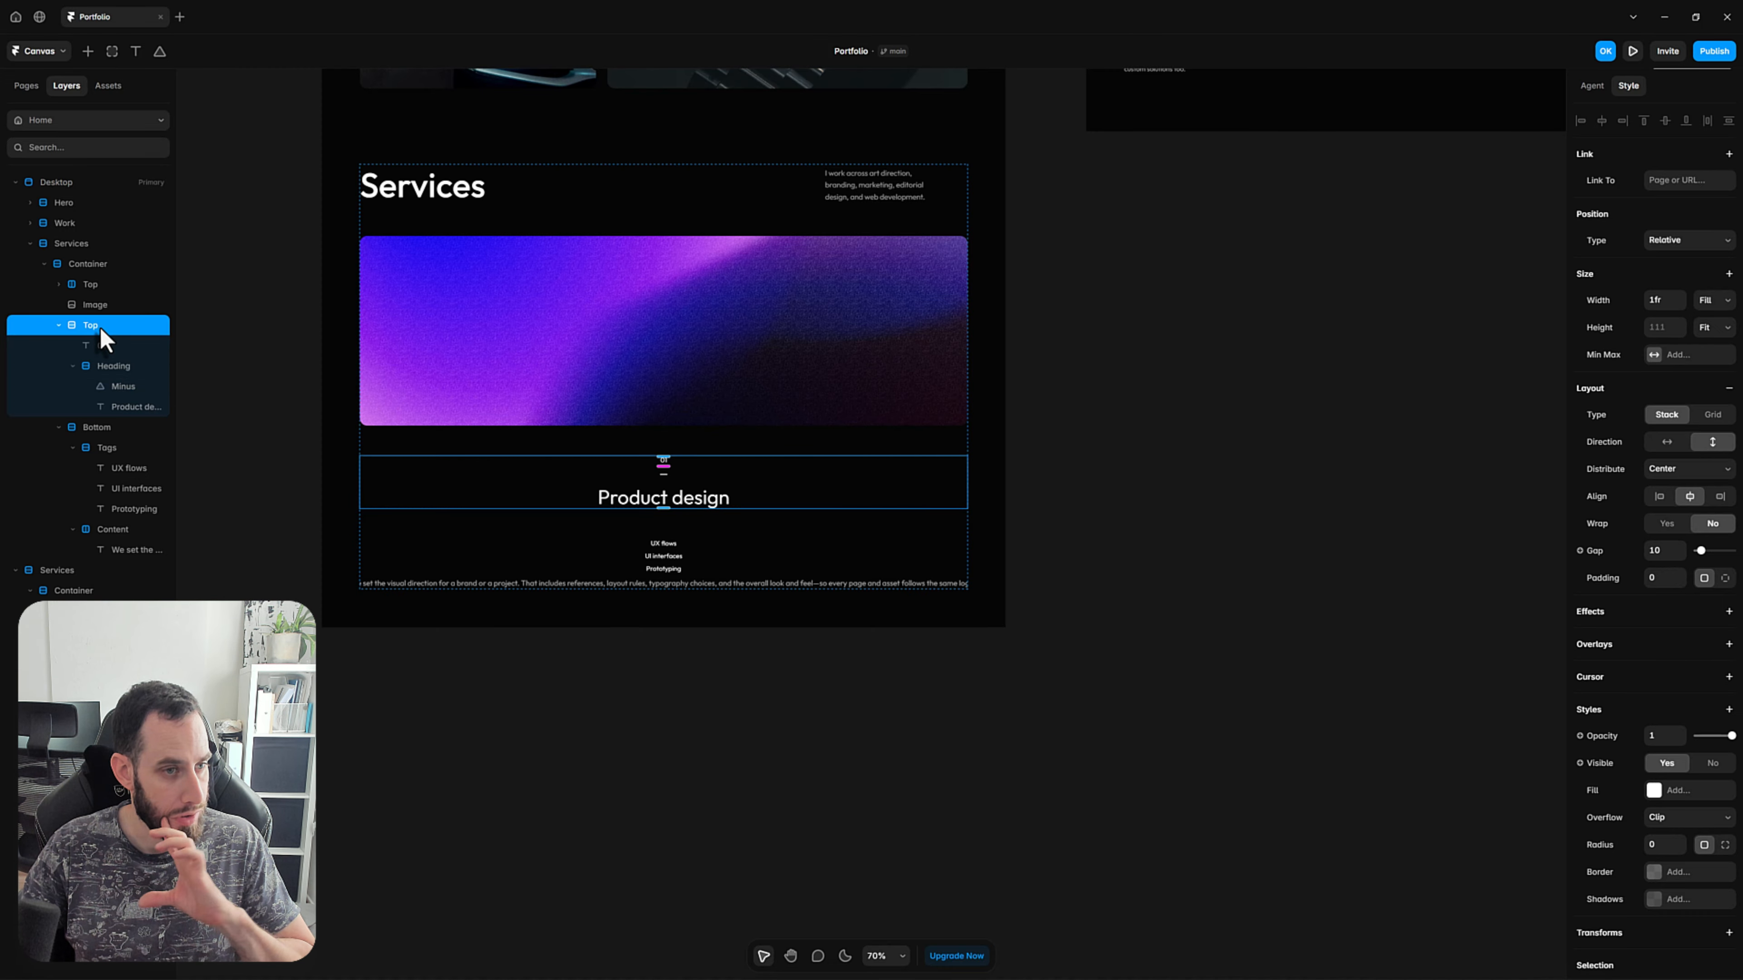
left_click(1666, 443)
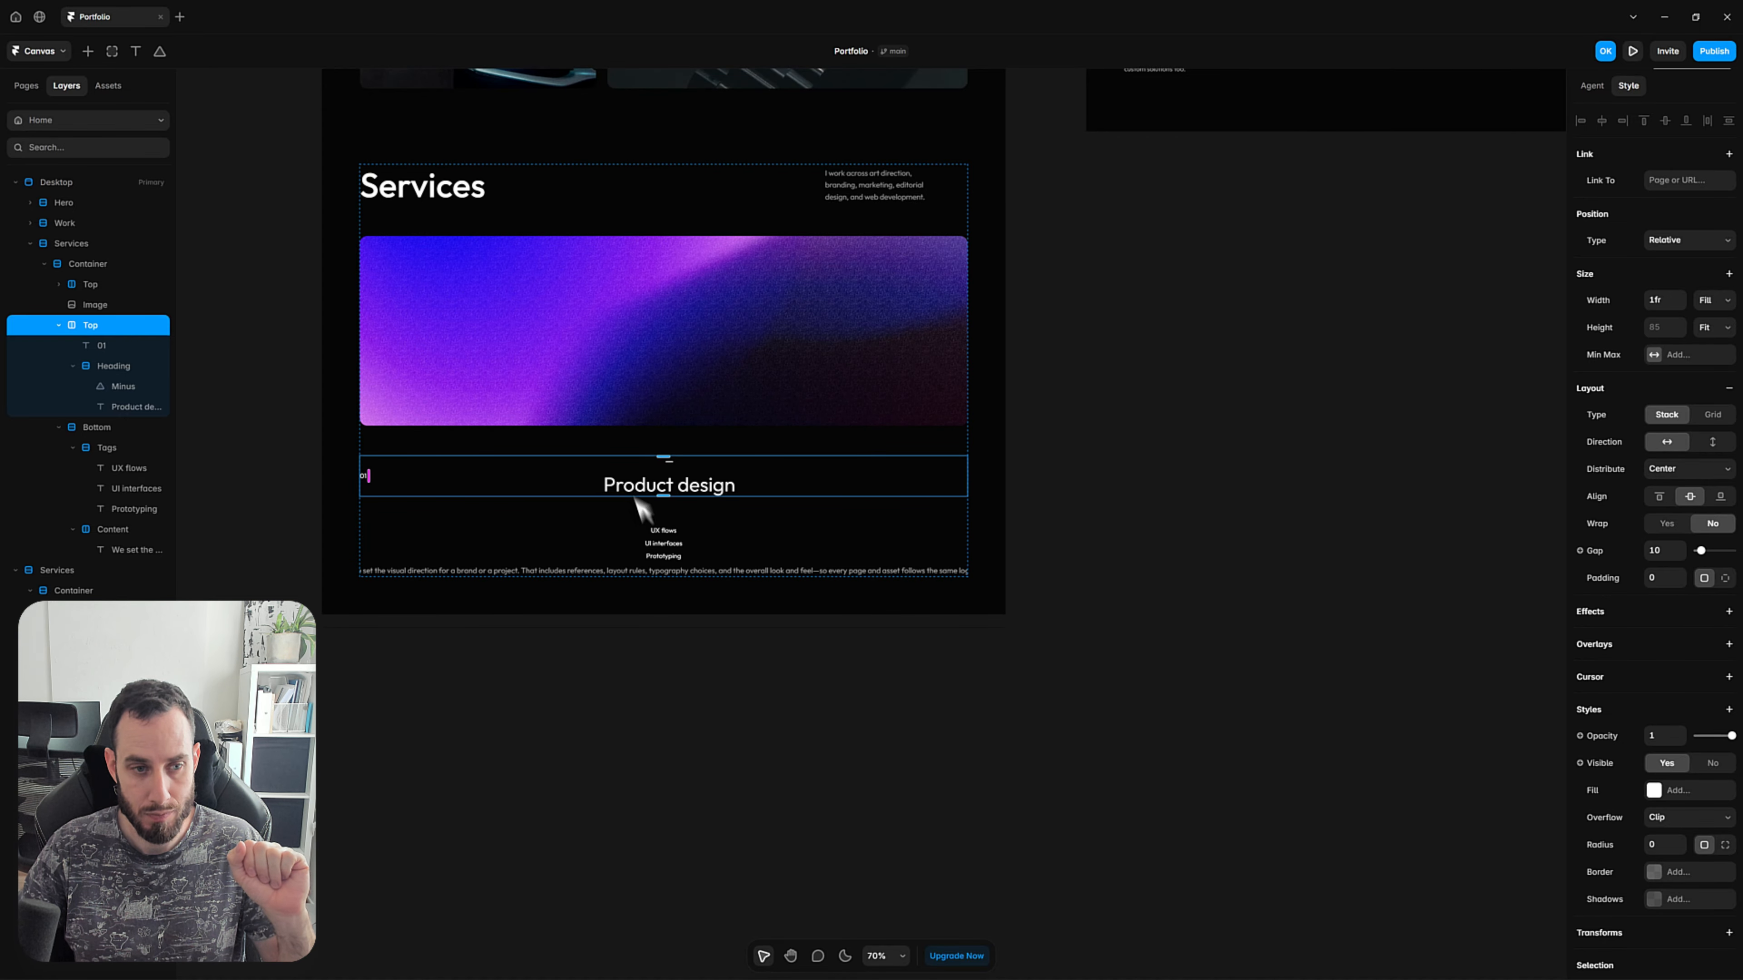
left_click(855, 511)
left_click(700, 479)
left_click(700, 475)
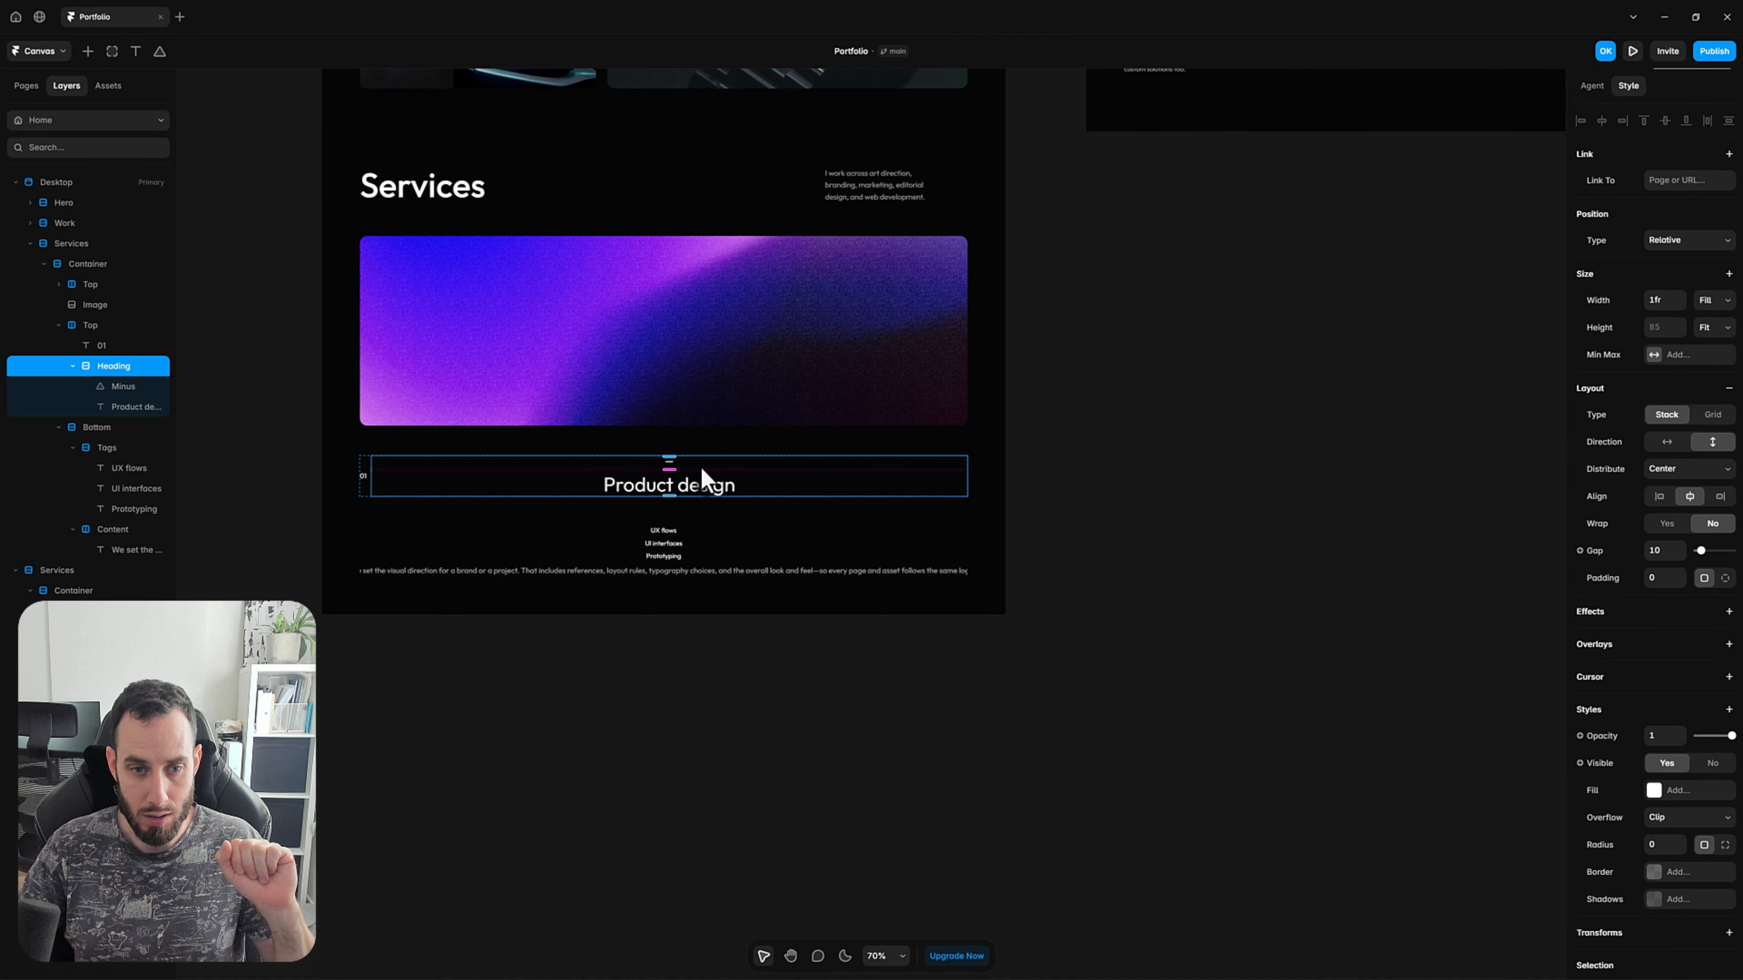
left_click(1666, 443)
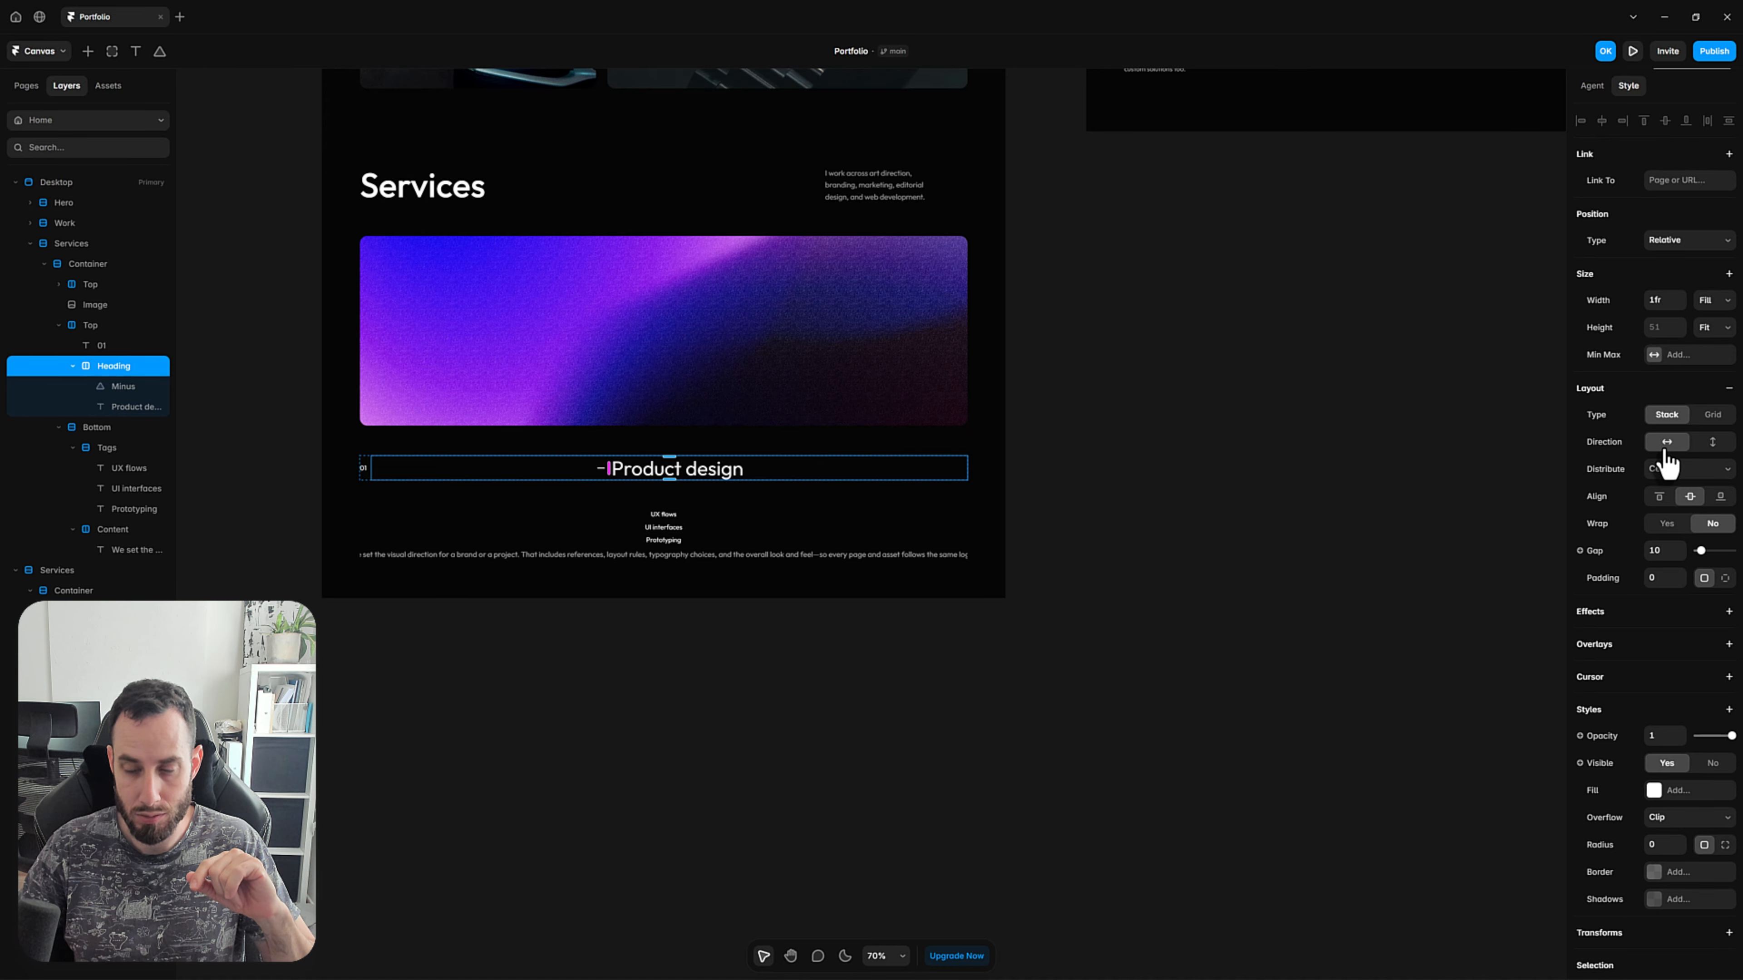
Reorder the Heading stack so the Minus icon comes after the Product design text.
scroll(472, 248, "up", 3)
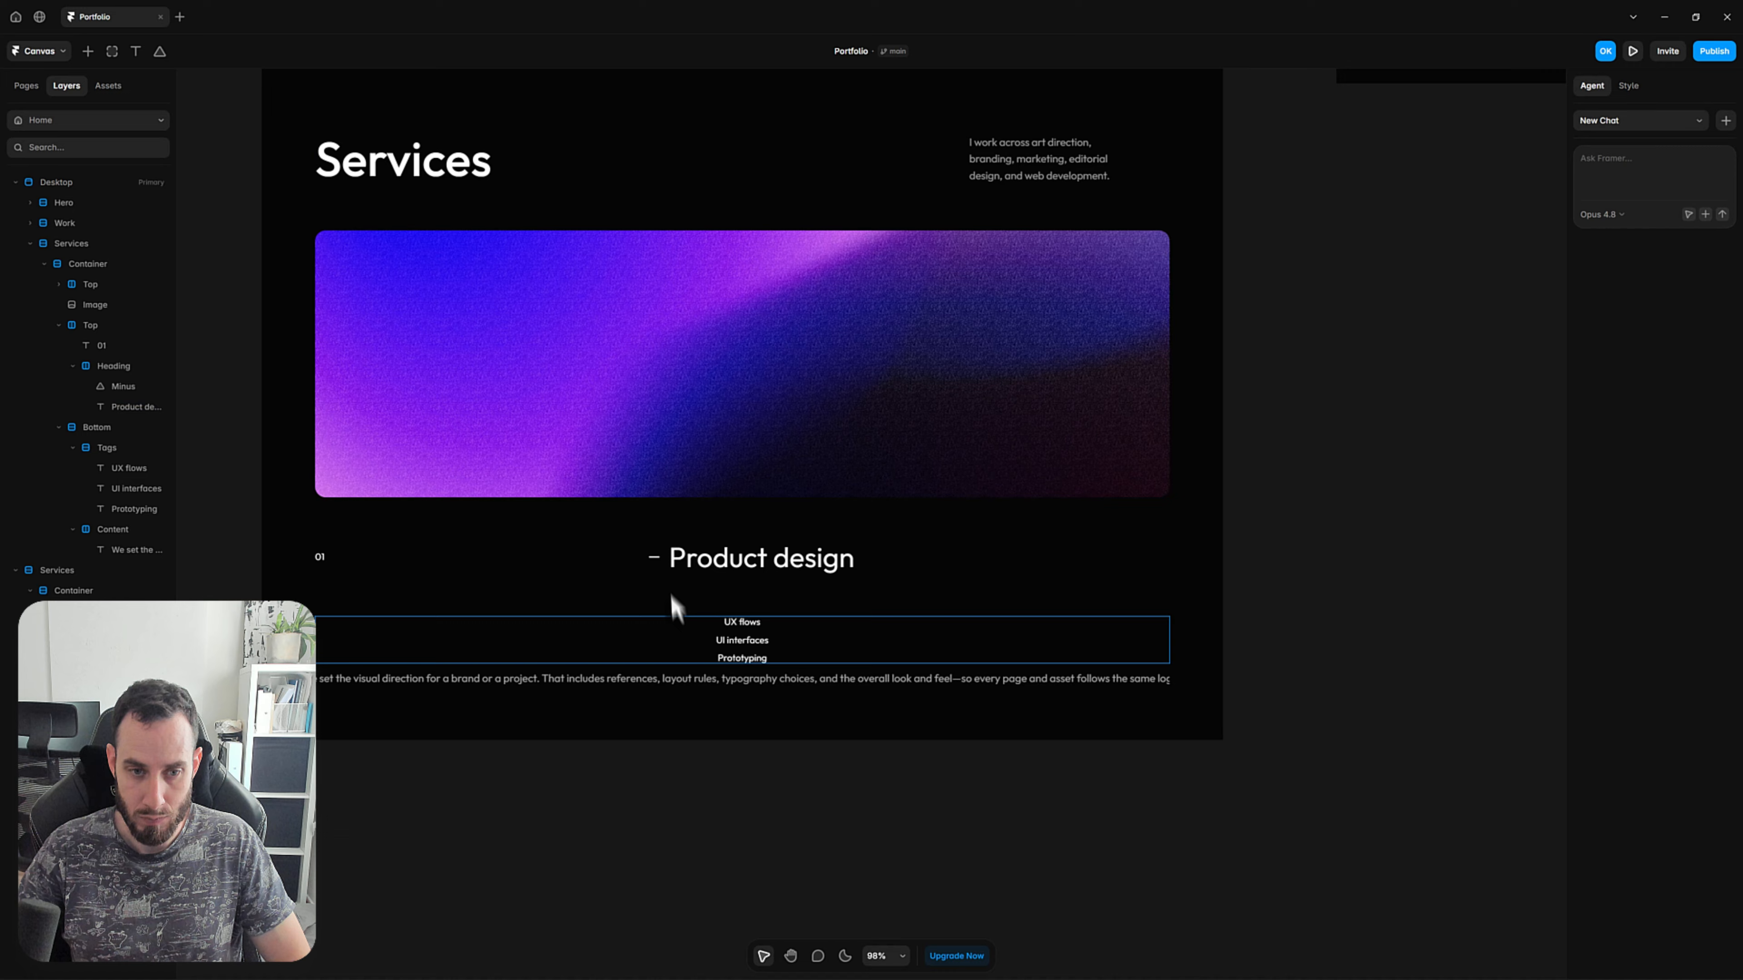
left_click(657, 564)
key("Right")
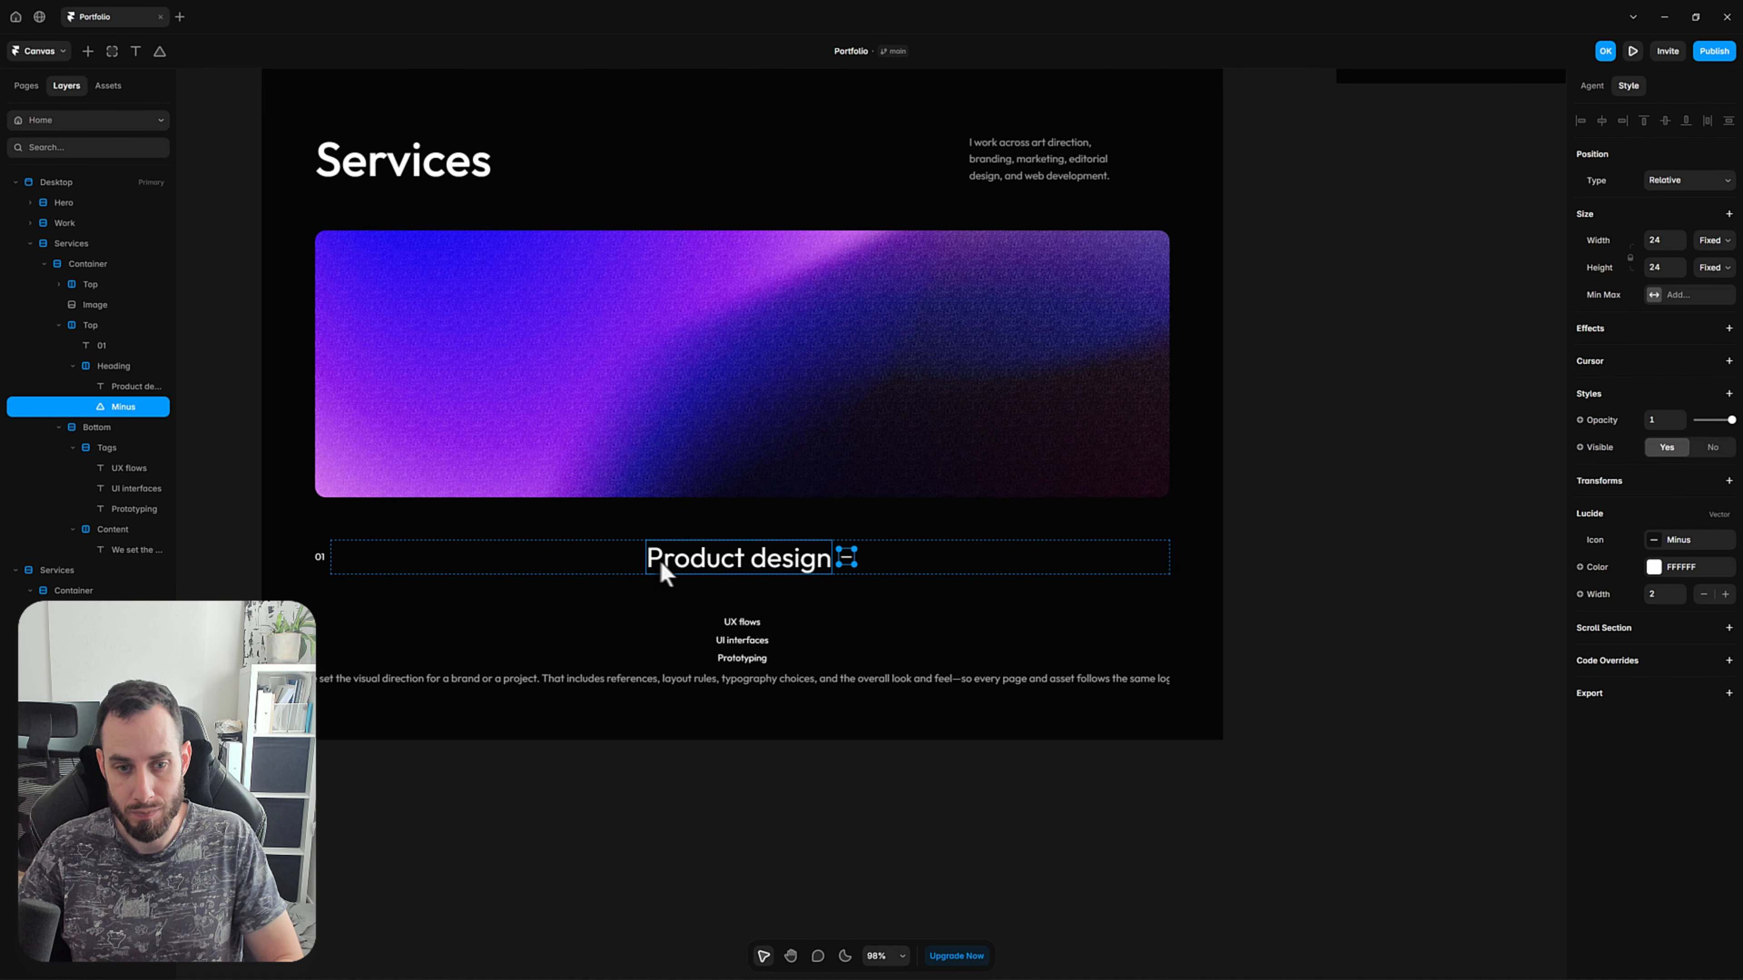
left_click(831, 839)
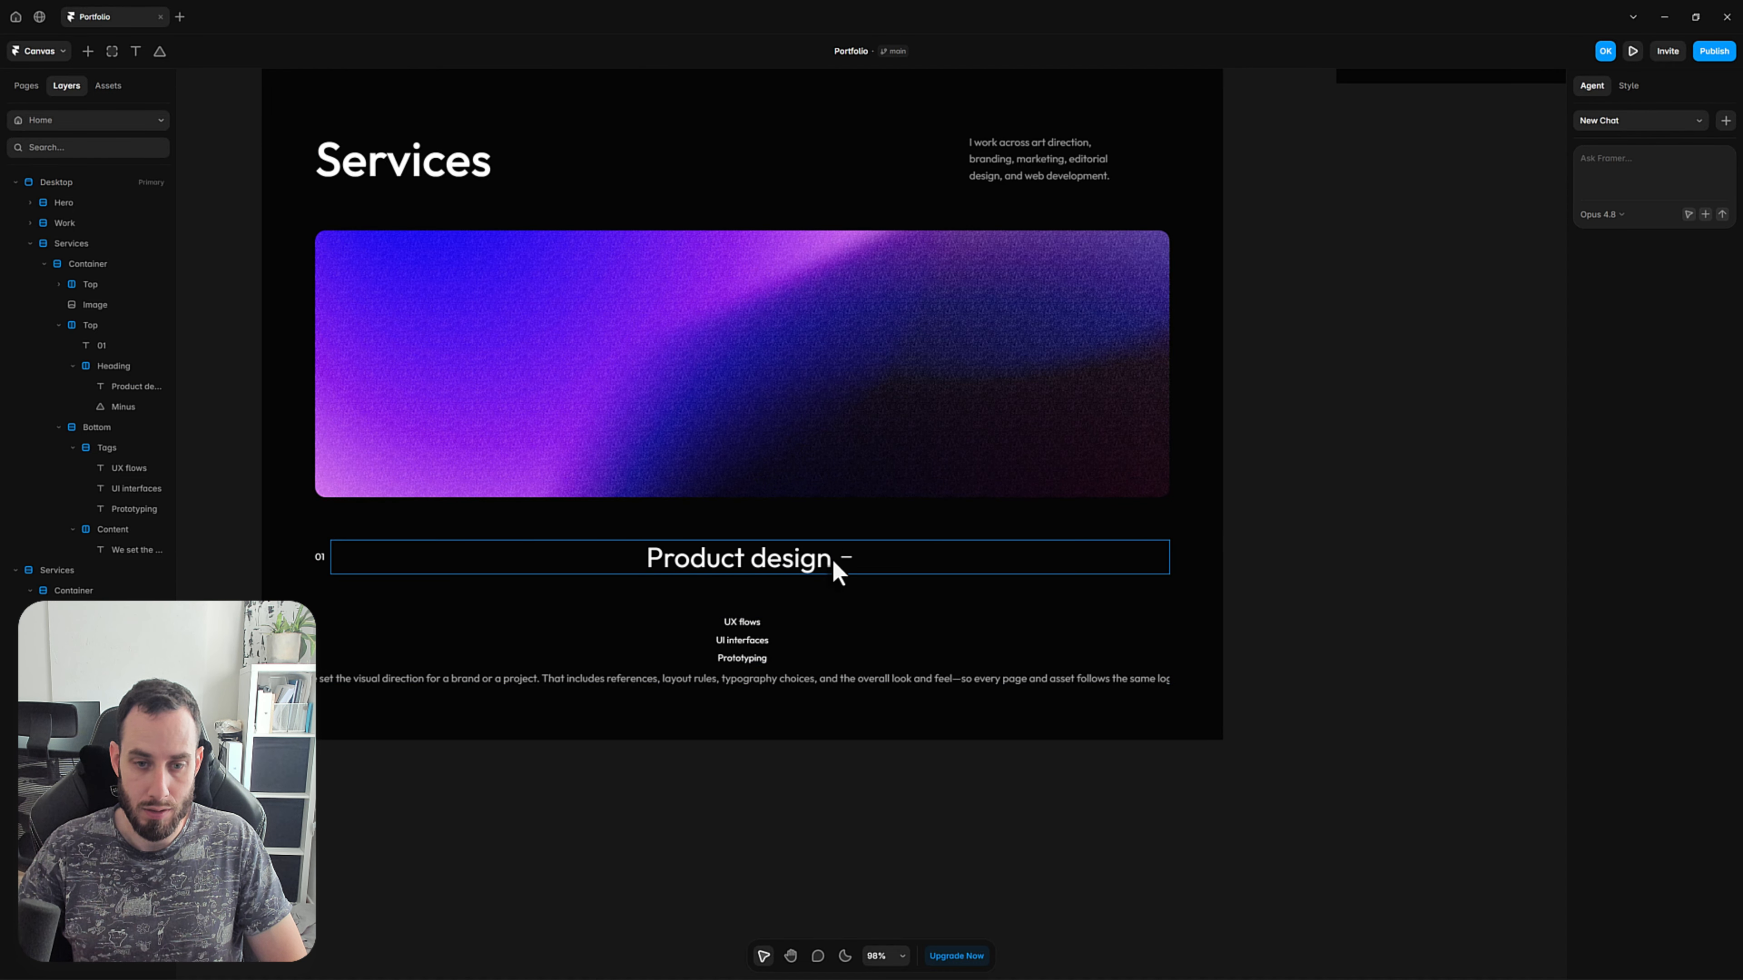
Set the Product design text's width to Fill so it spans the Heading stack.
left_click(726, 562)
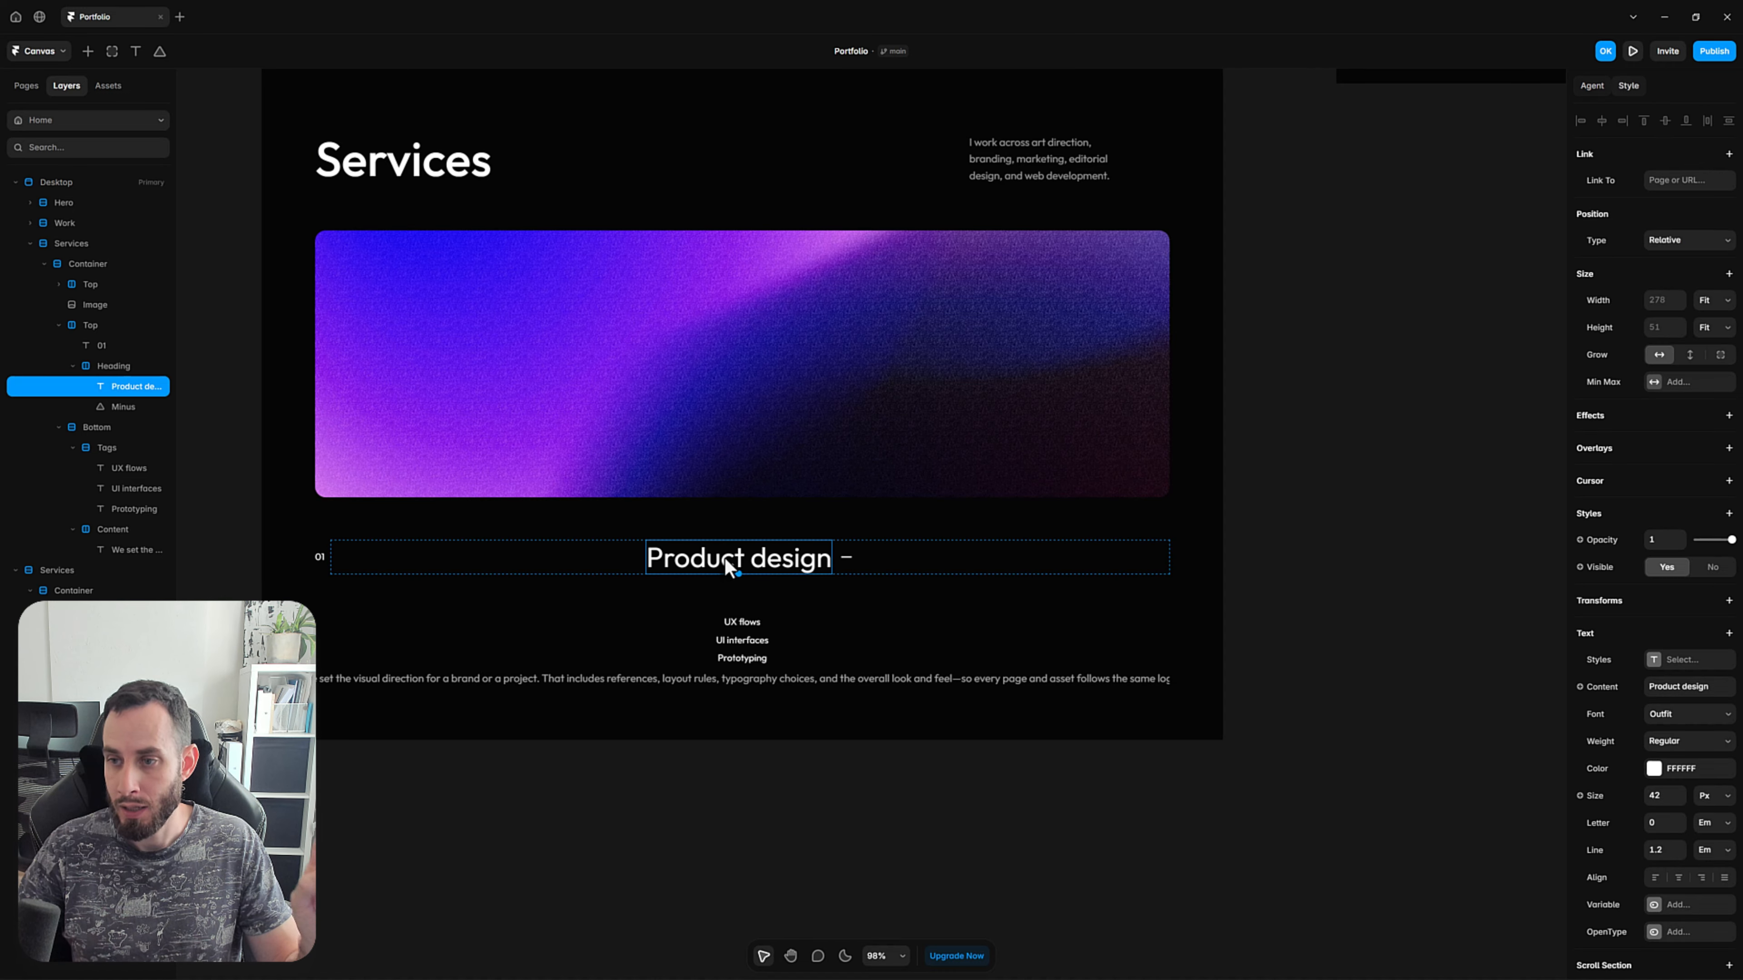
left_click(1708, 302)
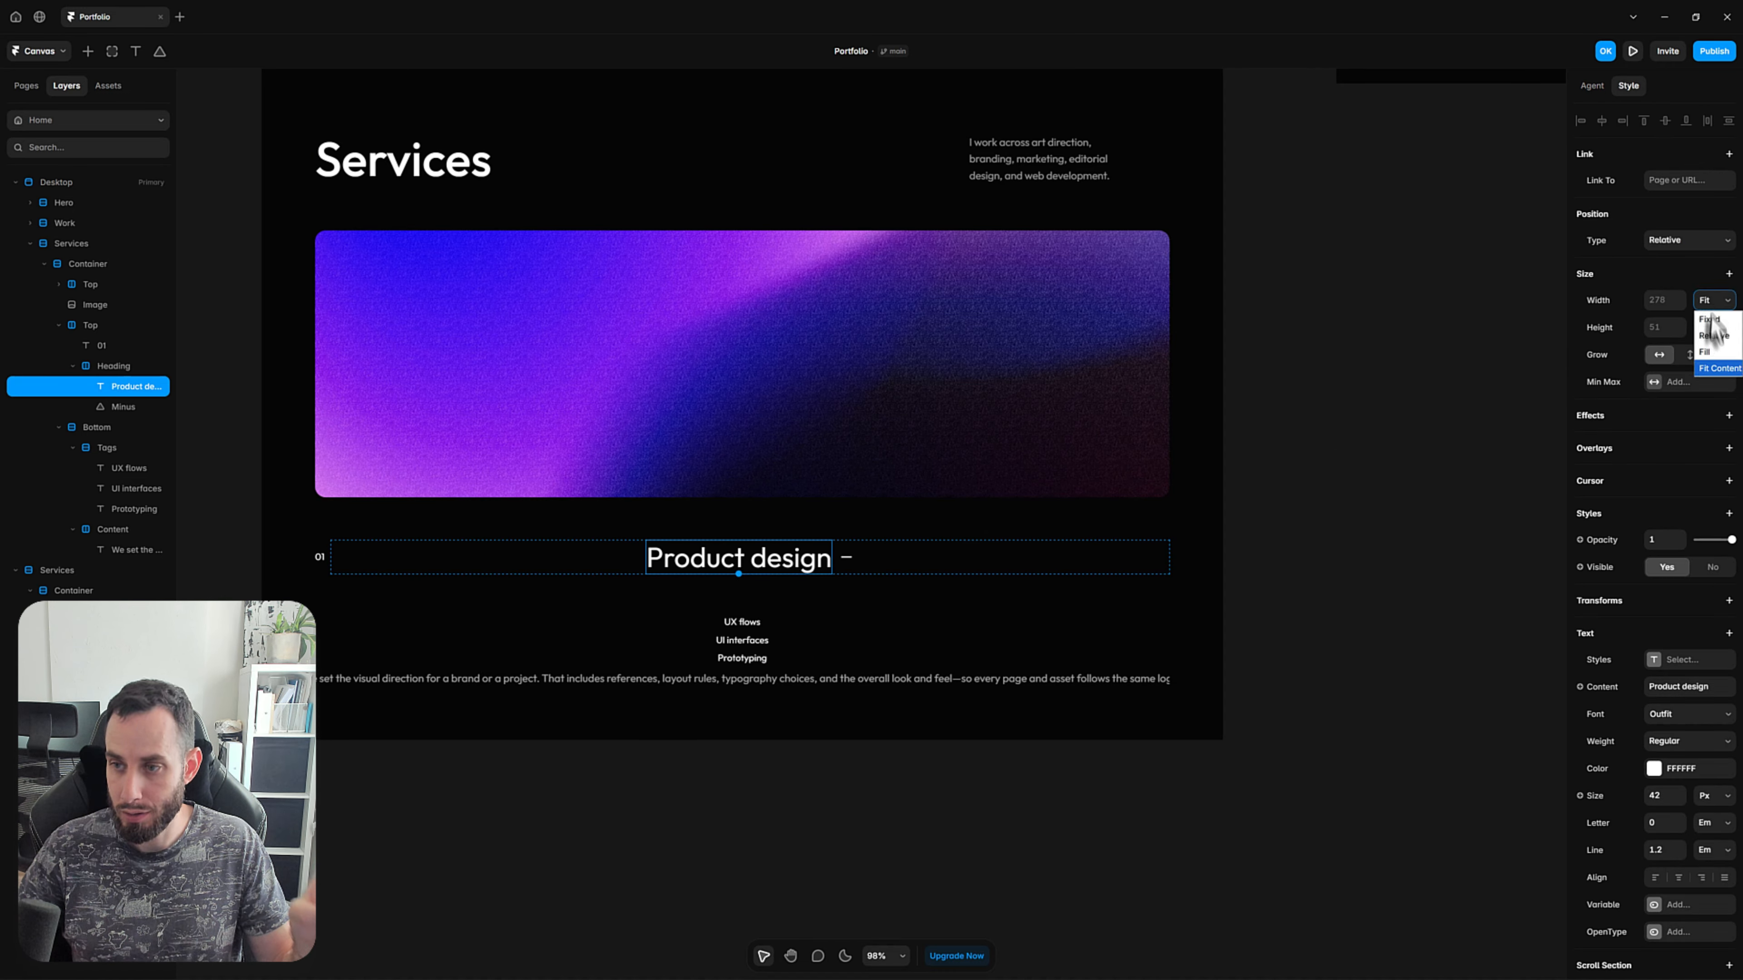
left_click(1707, 351)
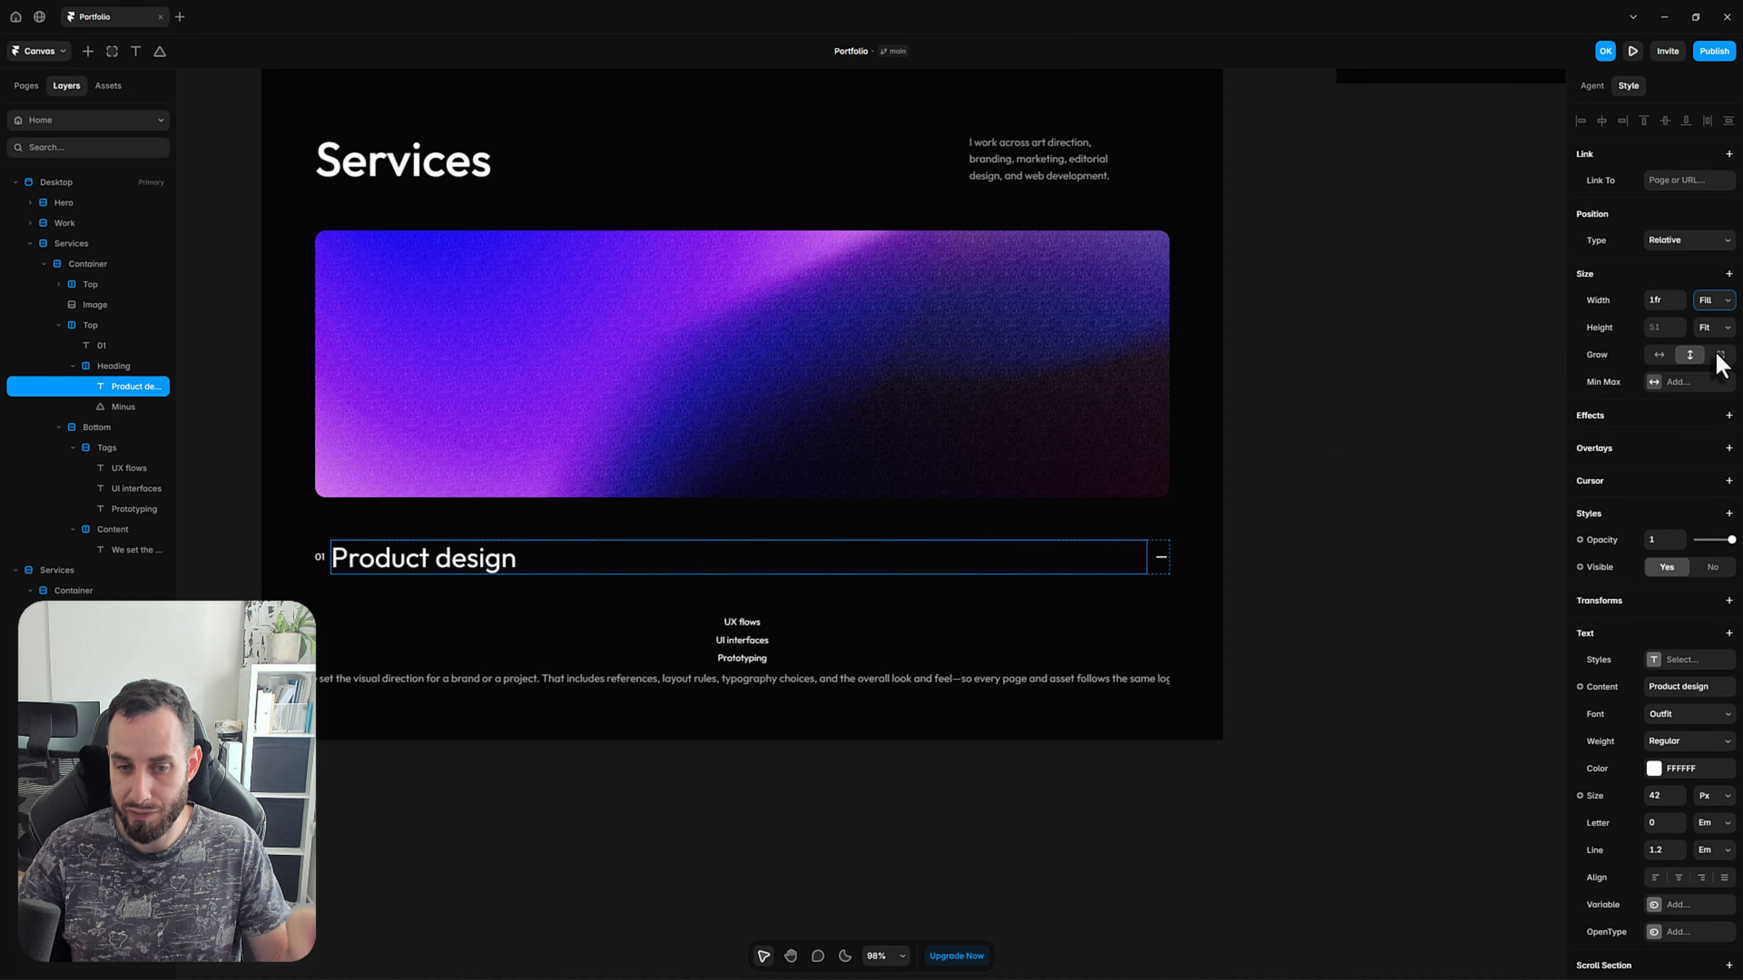
left_click(1276, 681)
Set the 01 text's width to Fill with a value of 0.3fr.
left_click(321, 557)
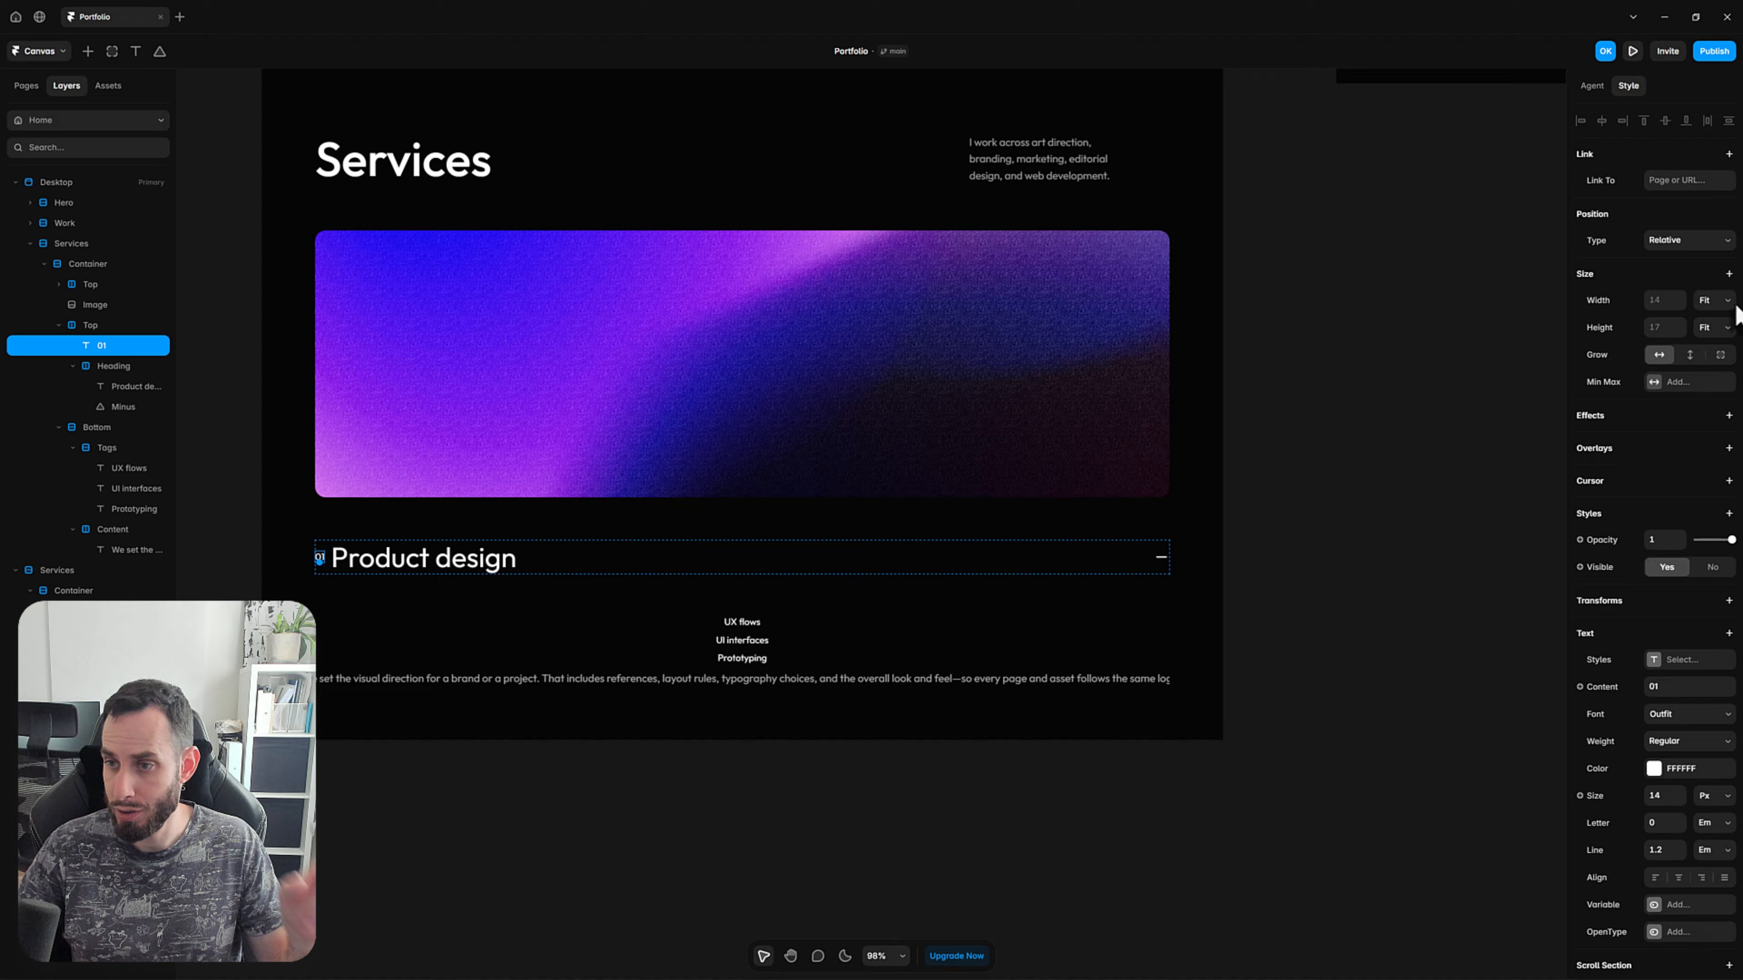
left_click(1713, 300)
left_click(1717, 368)
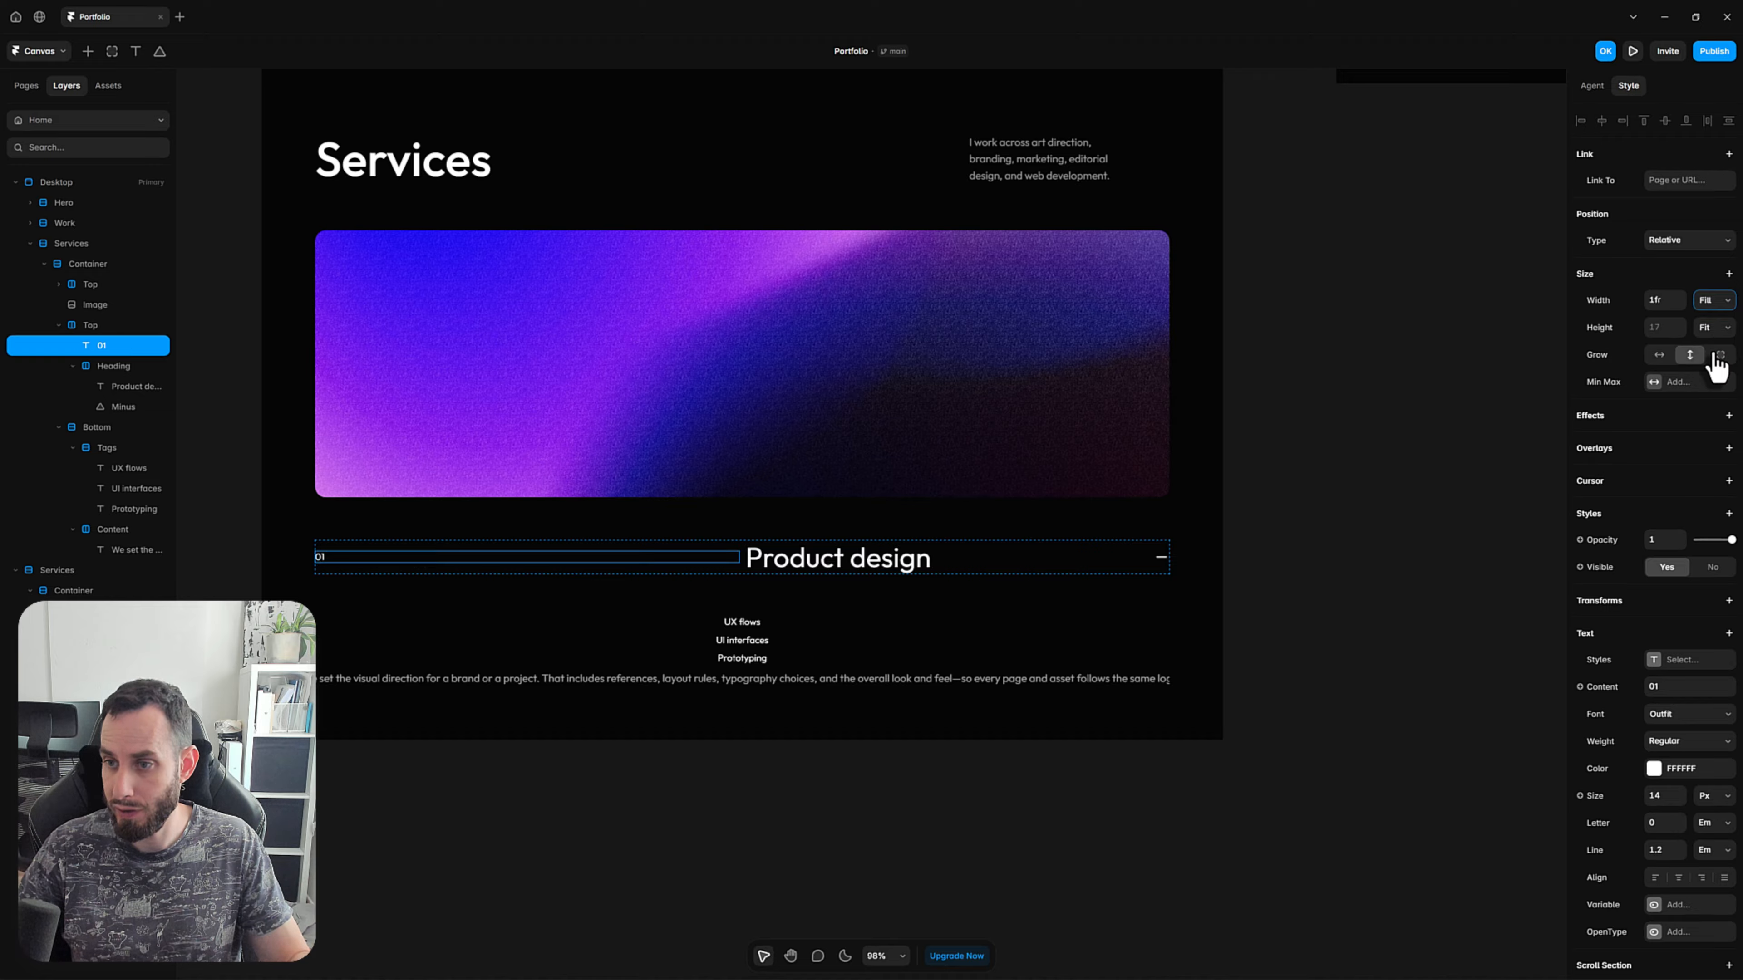
left_click(1662, 302)
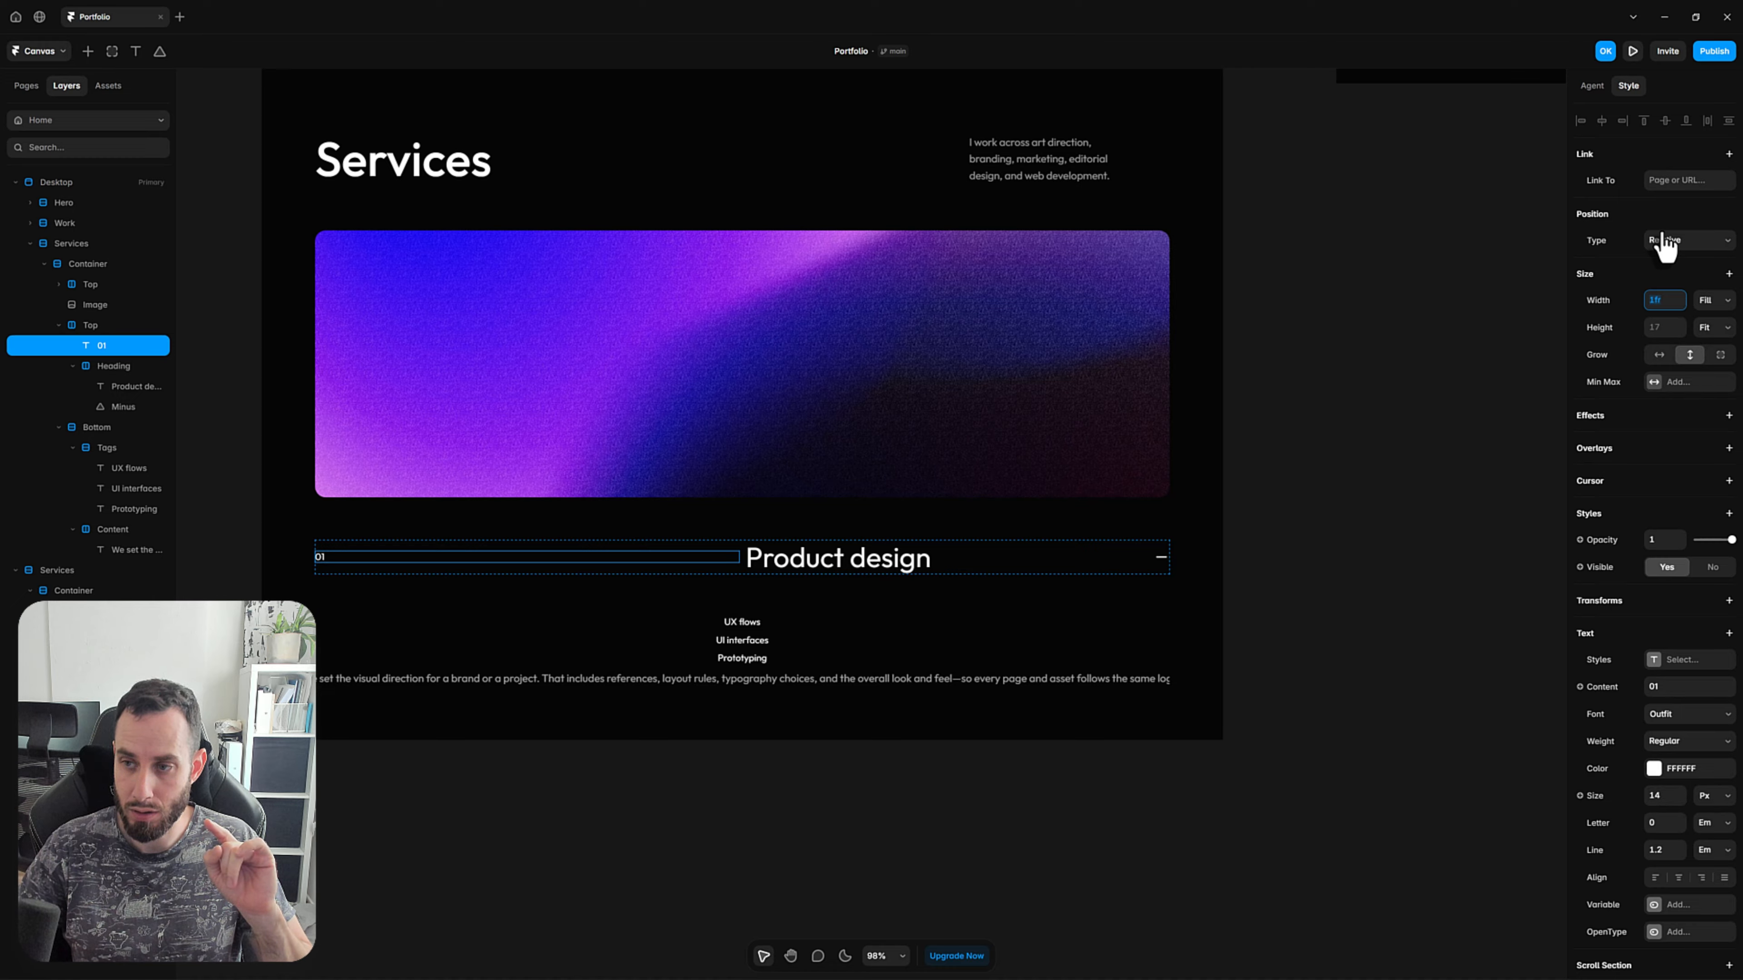
type(".3")
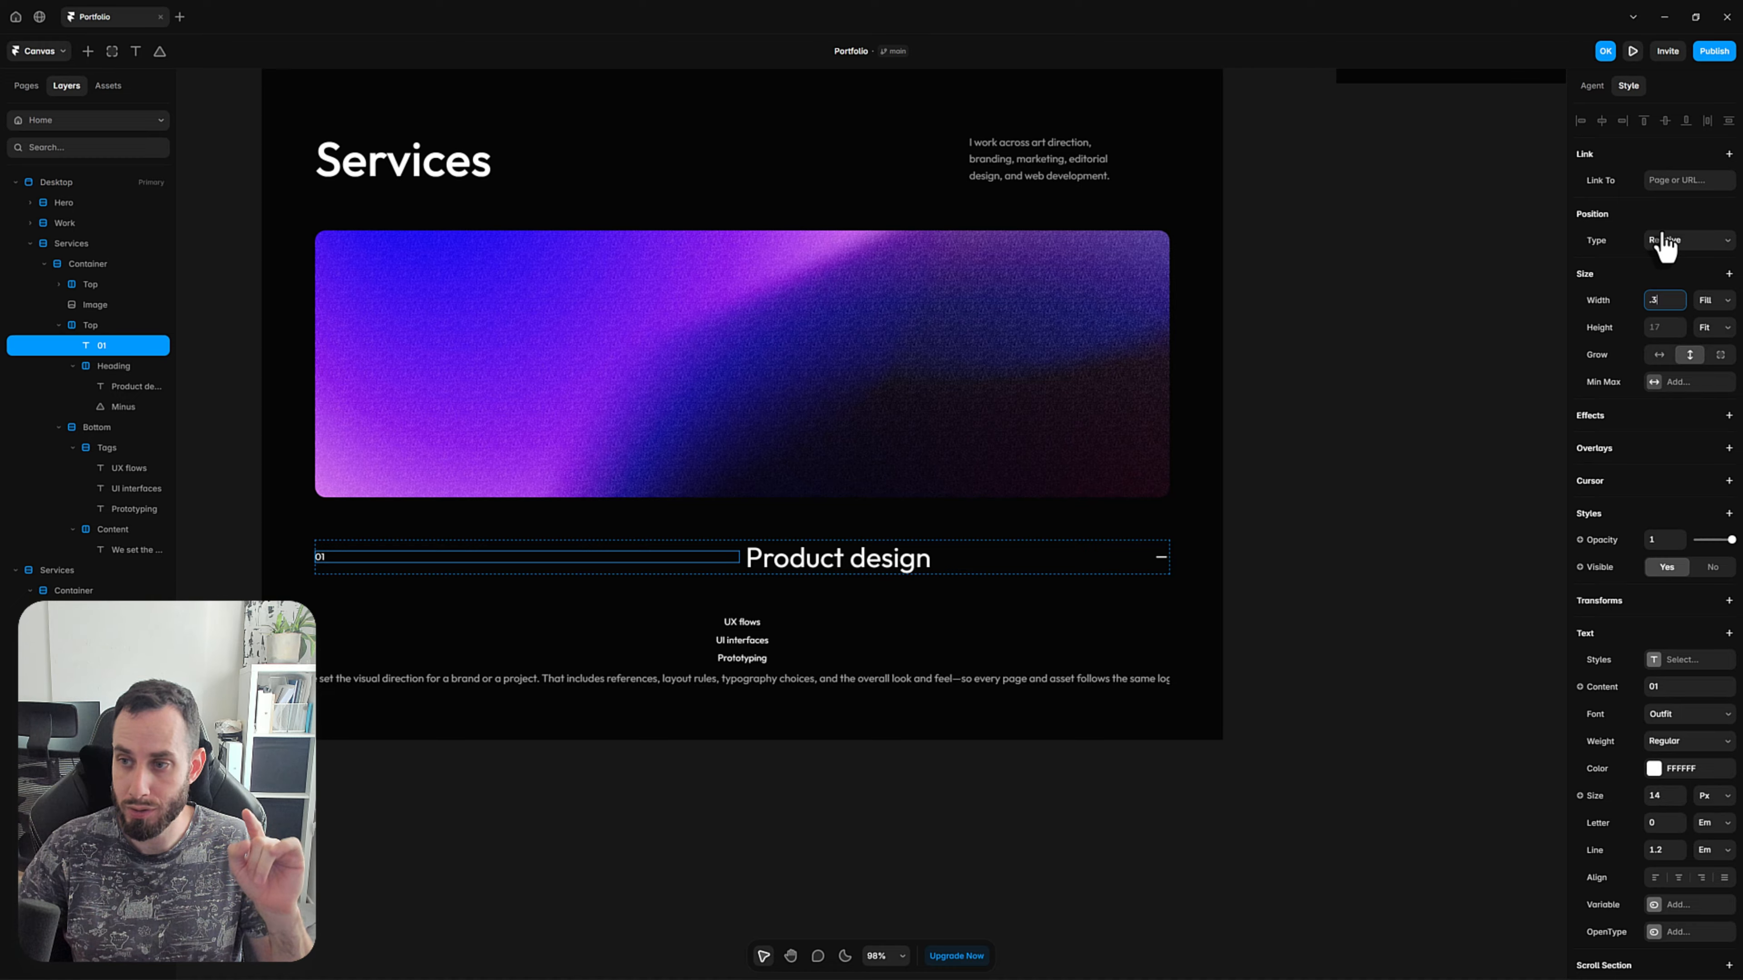
type("fr")
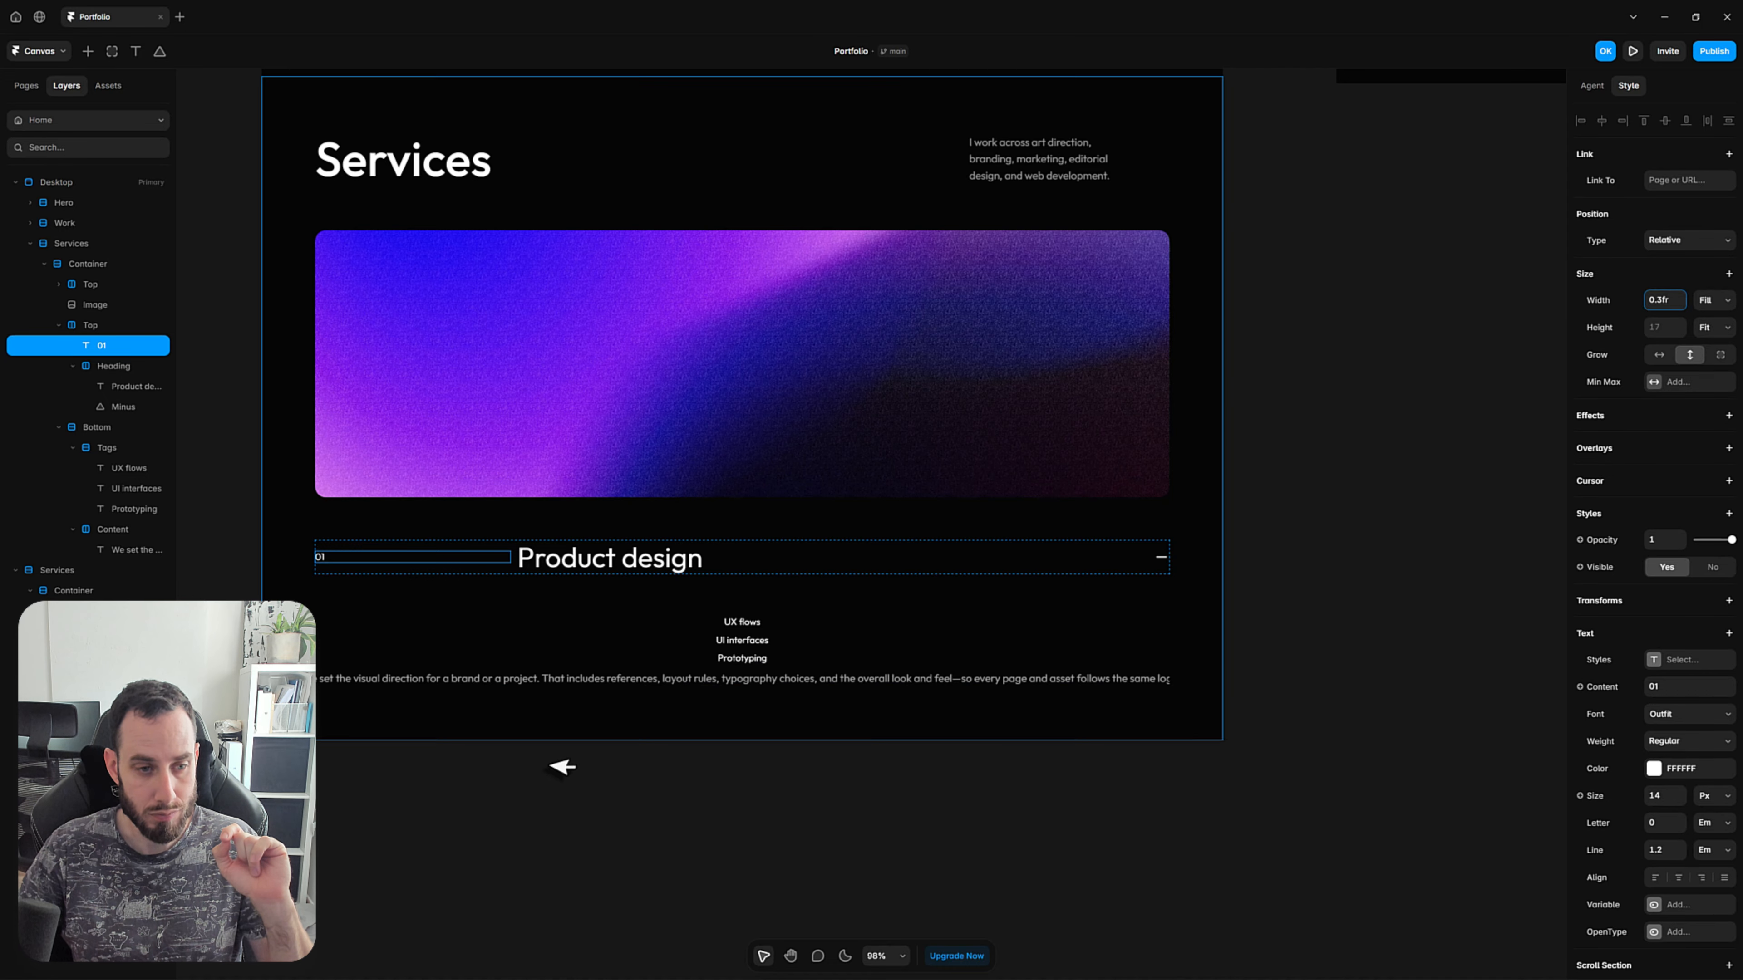
left_click(544, 873)
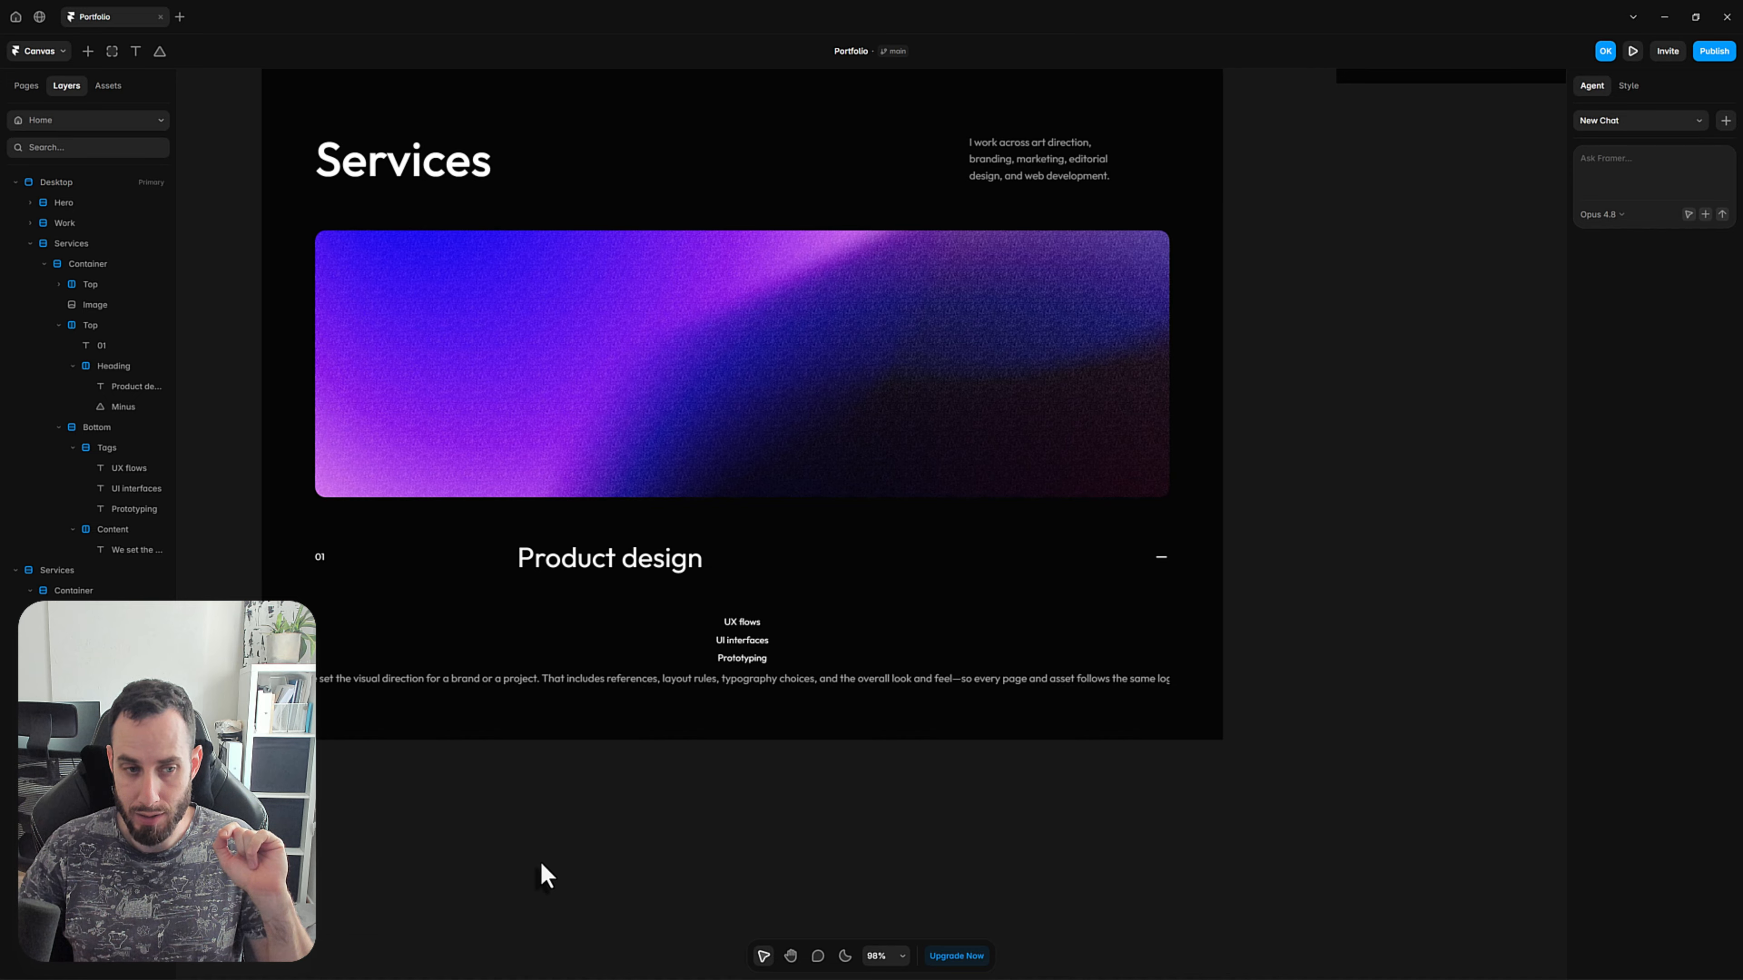
Increase the Heading stack's fractional width so it takes more of the row and narrows the 01 column.
left_click(658, 557)
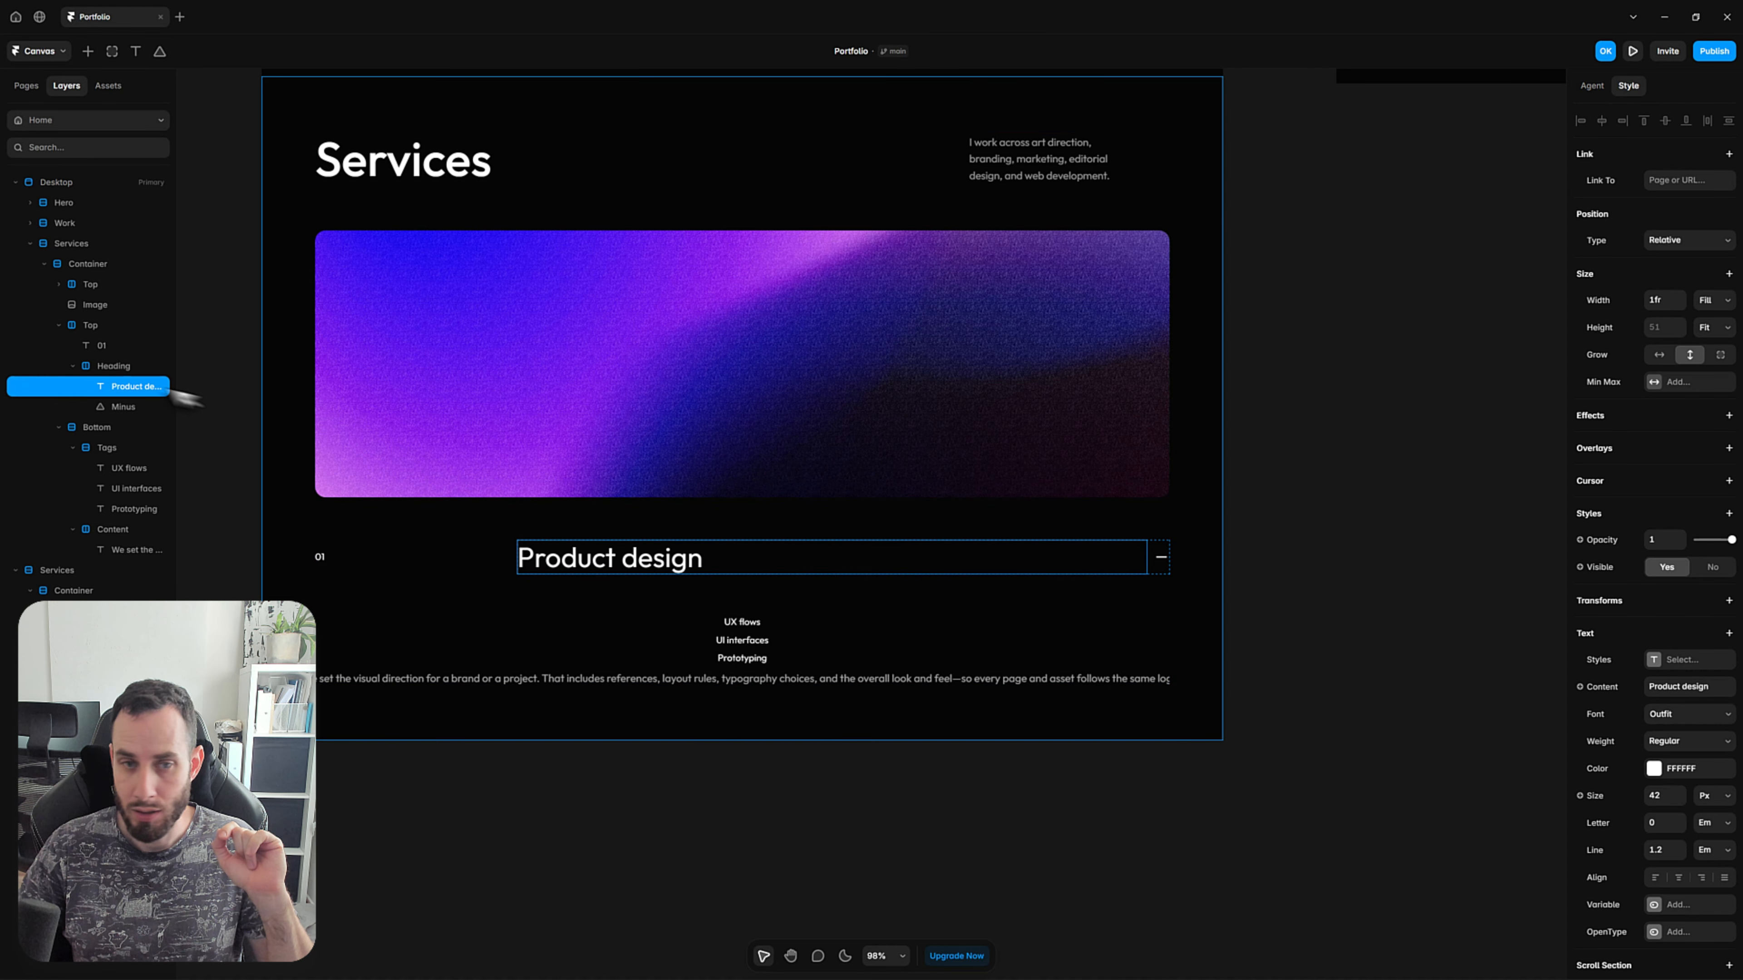
left_click(117, 369)
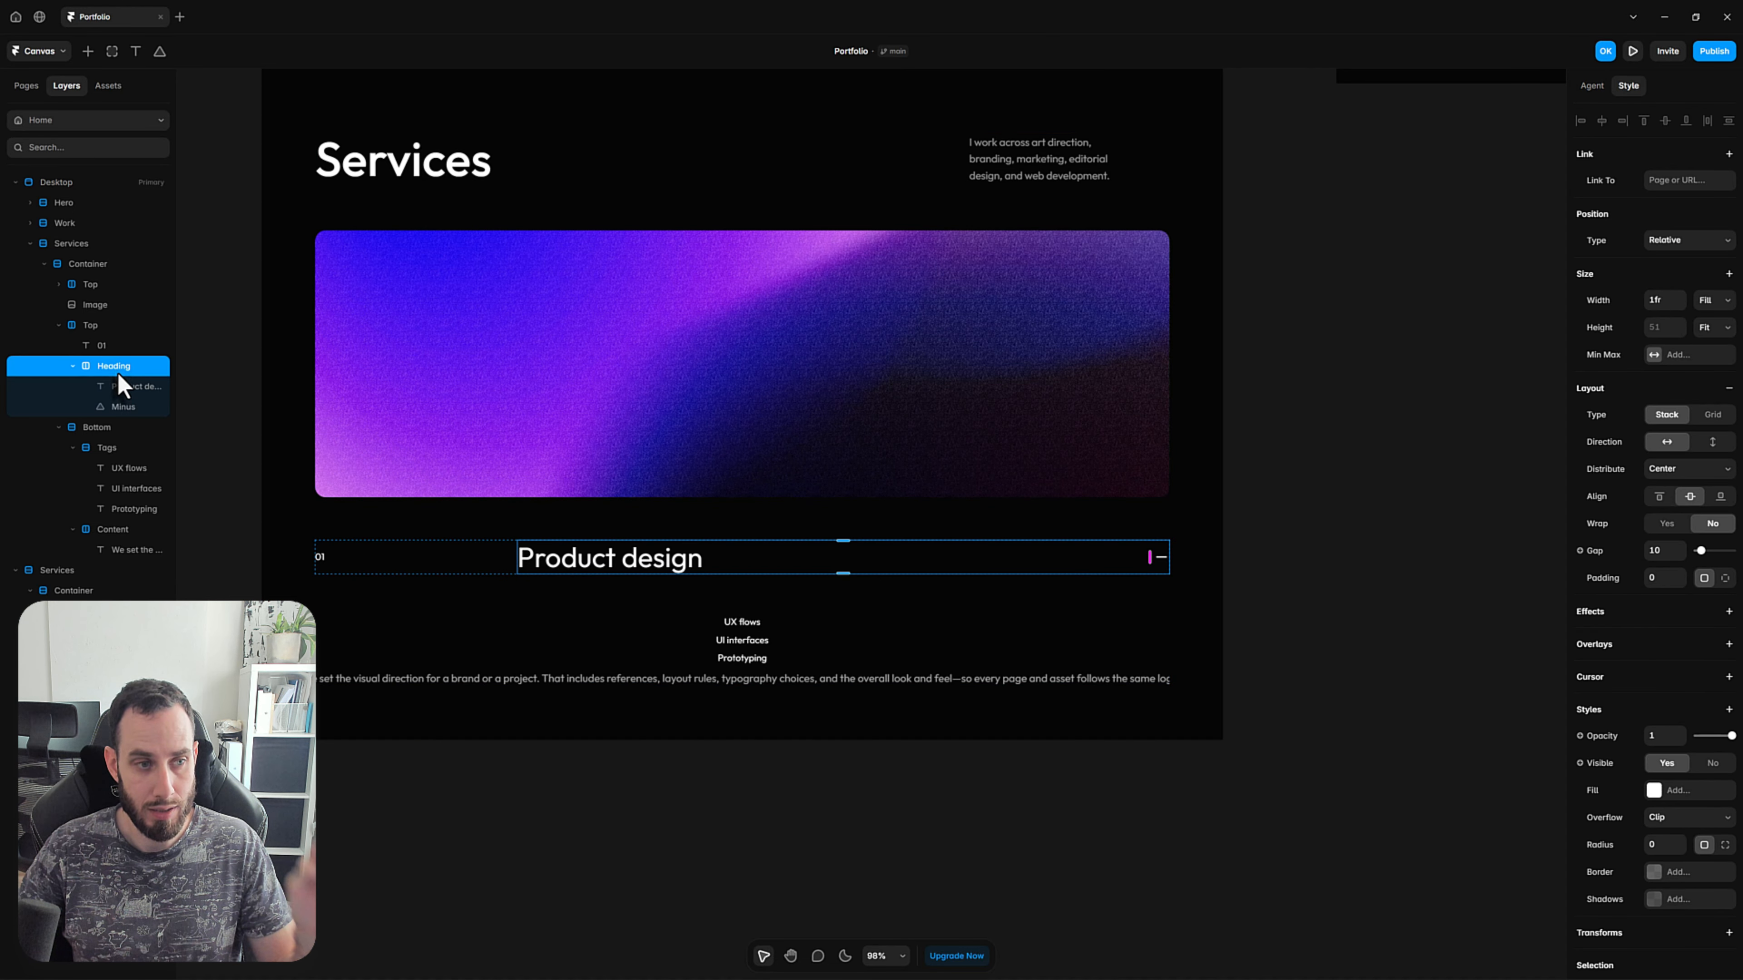
left_click(1702, 301)
left_click(1381, 721)
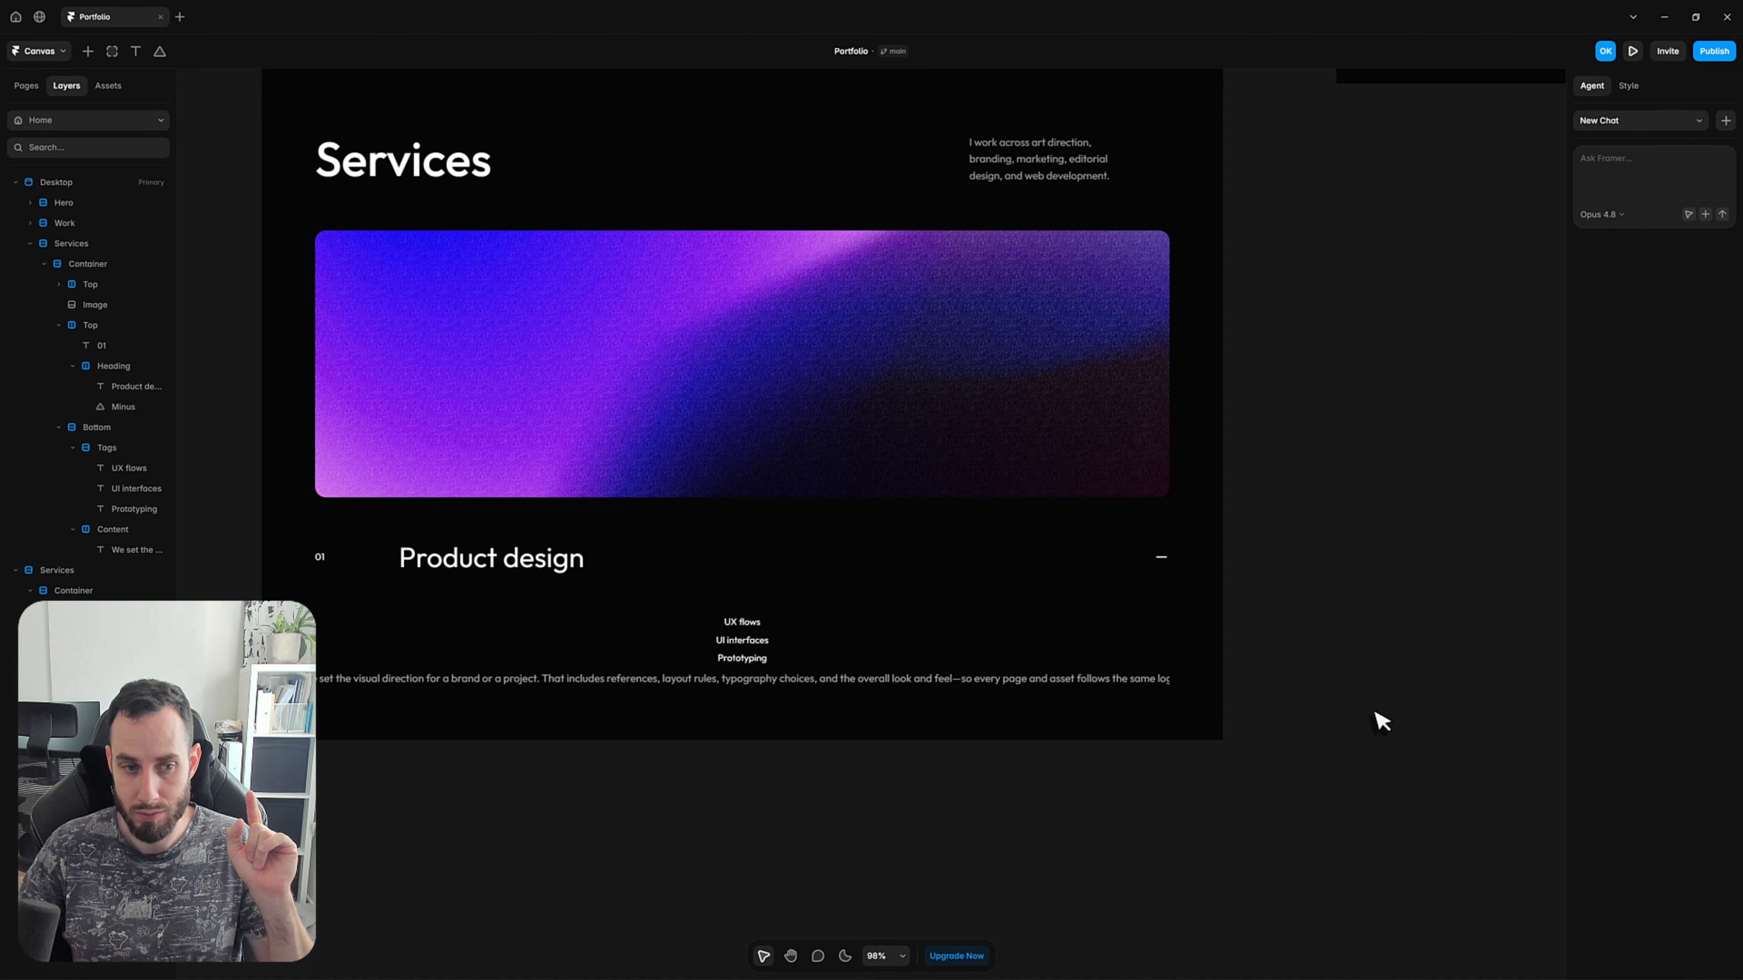
Change the Bottom stack's direction to horizontal so Tags and Content sit side by side.
scroll(705, 506, "down", 5)
scroll(706, 508, "up", 3)
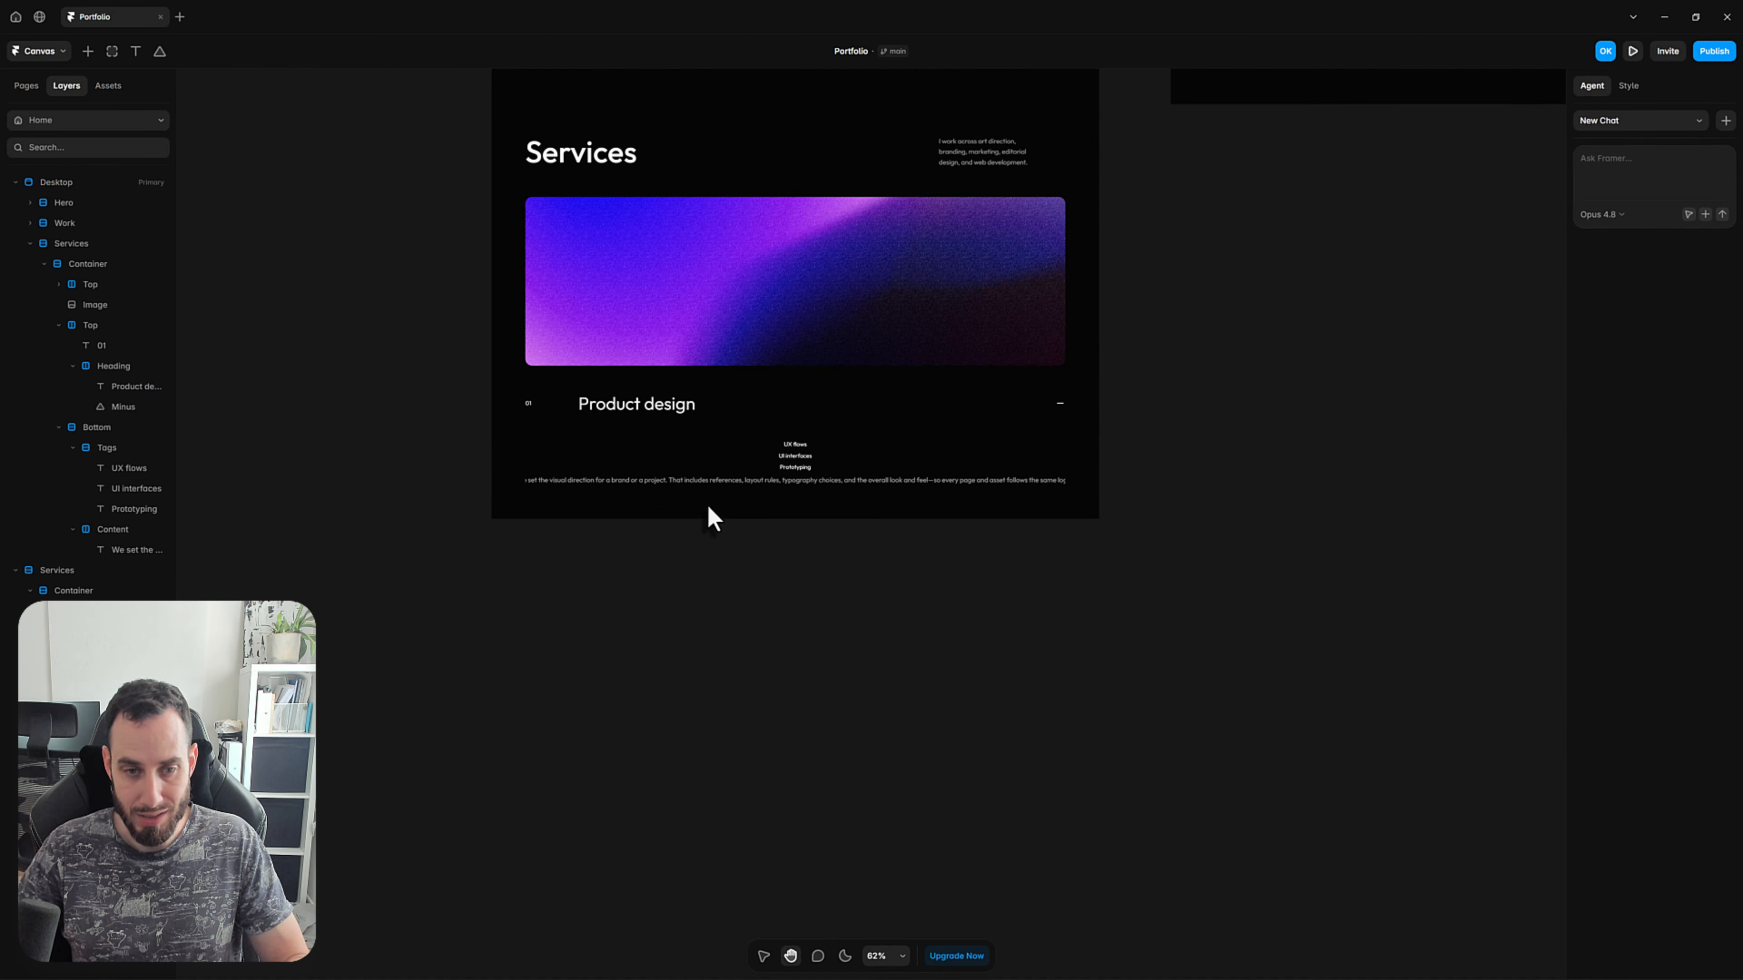
left_click(760, 474)
scroll(769, 474, "up", 5)
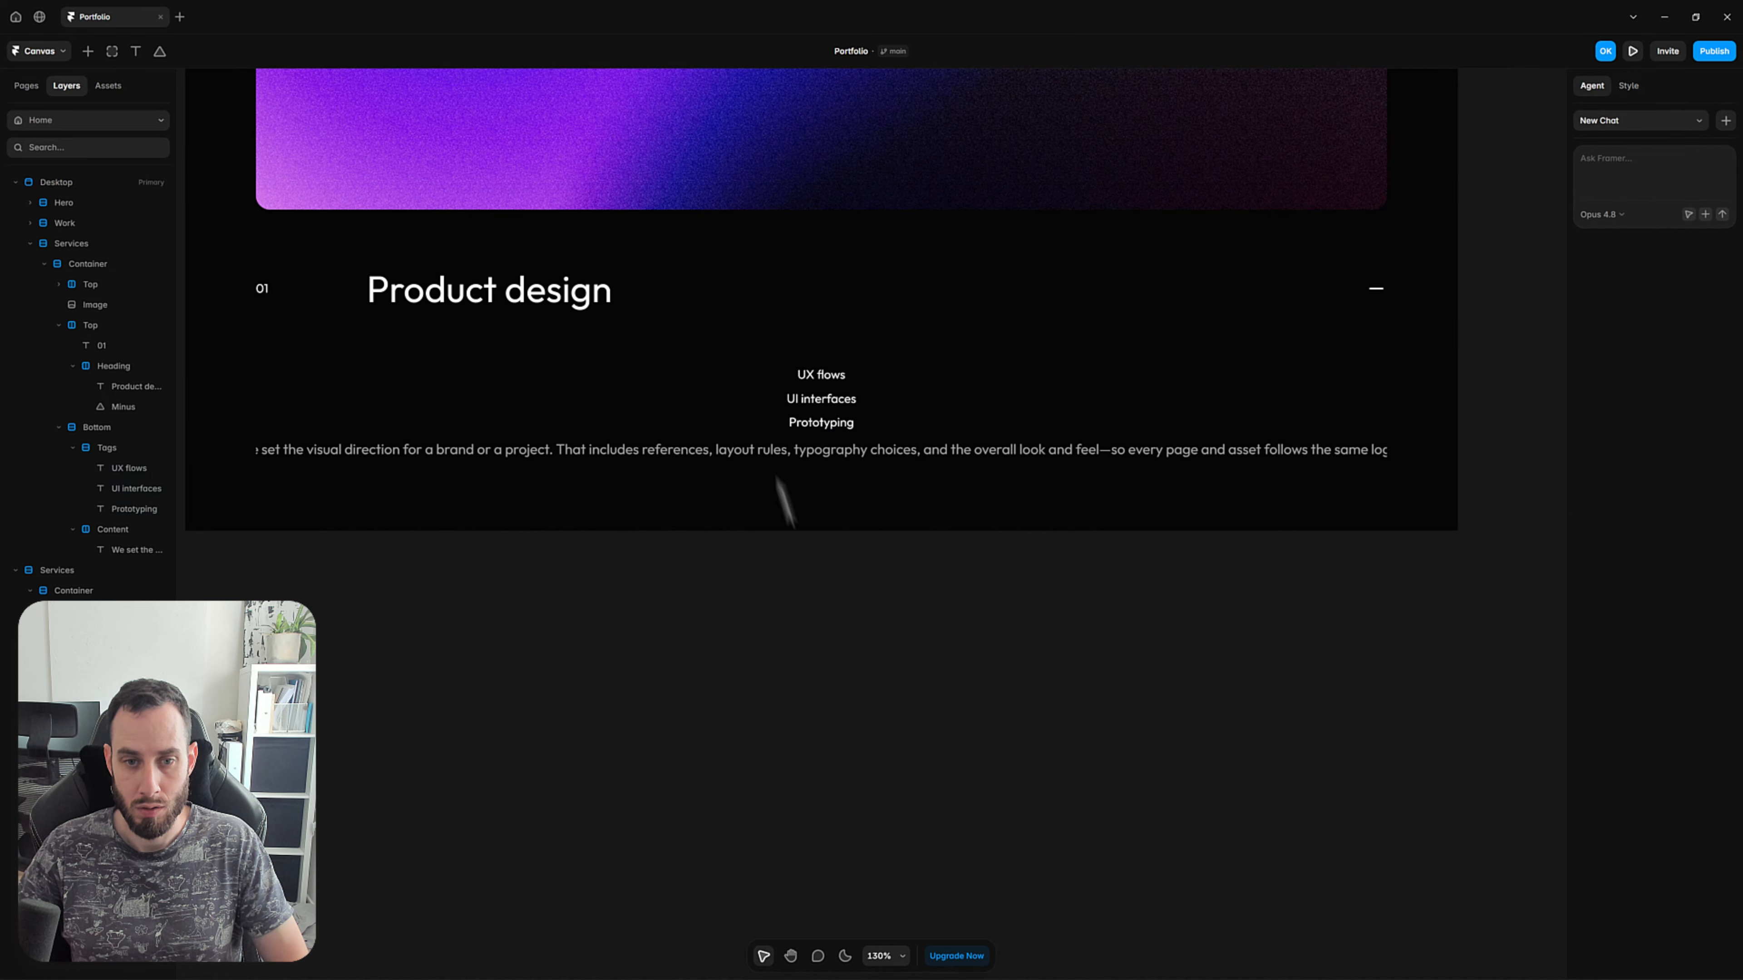
left_click(750, 432)
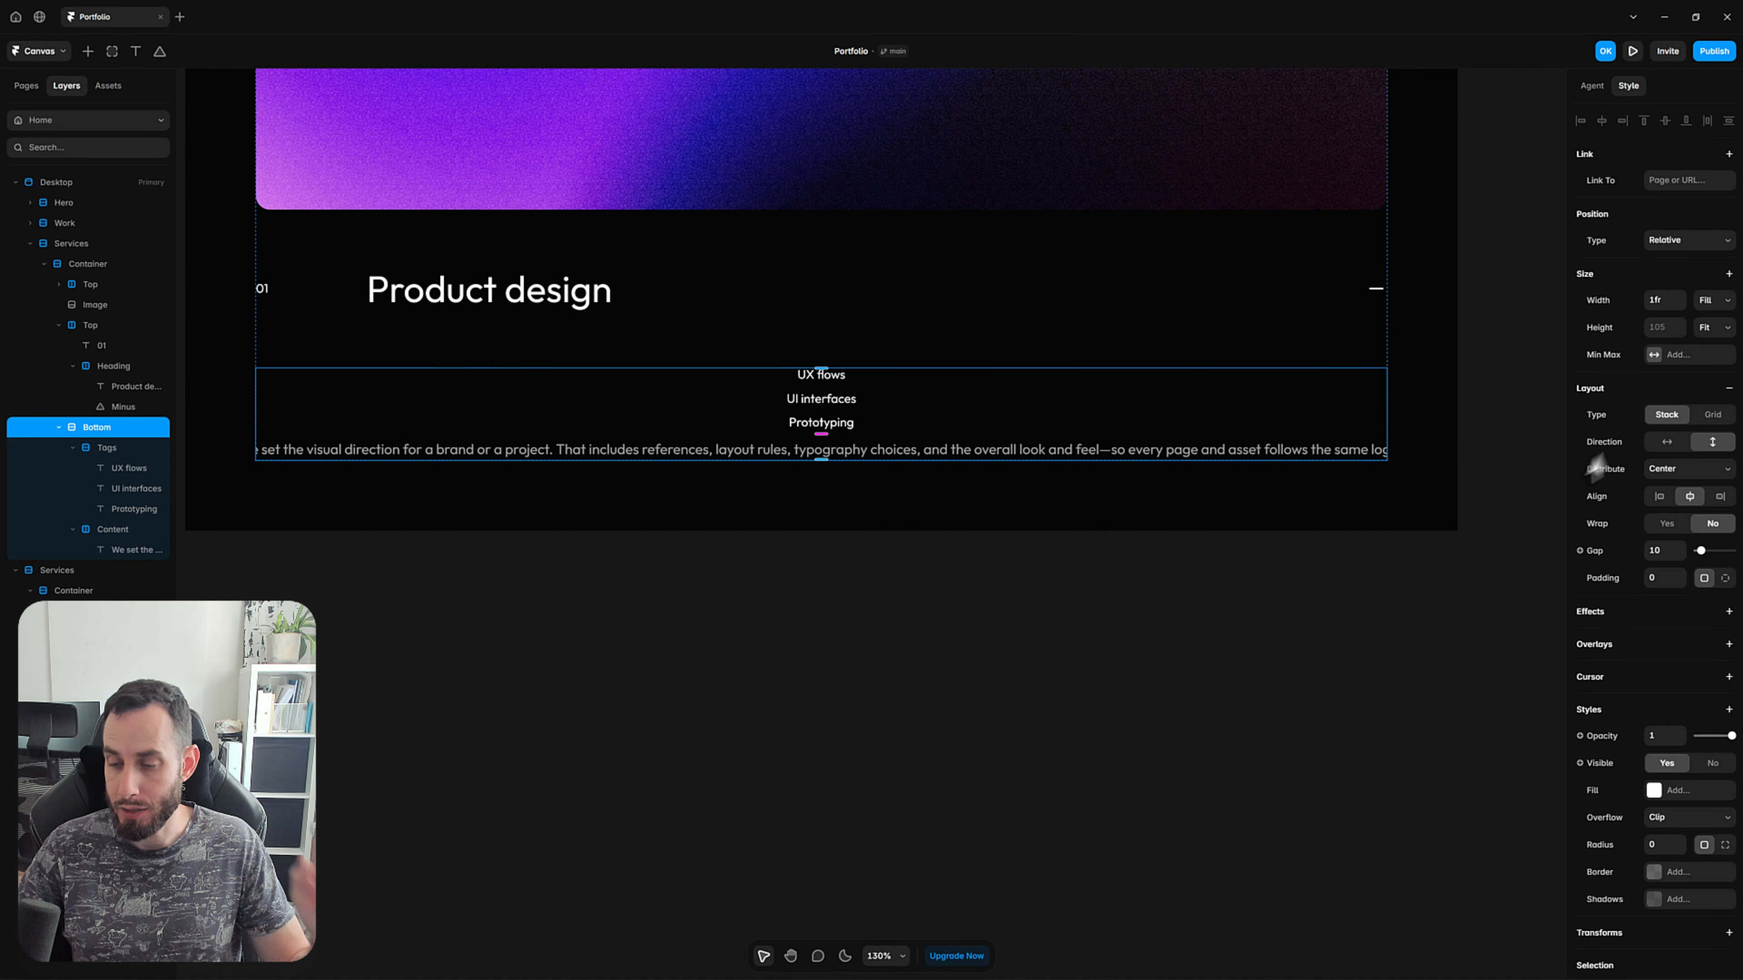
left_click(1665, 443)
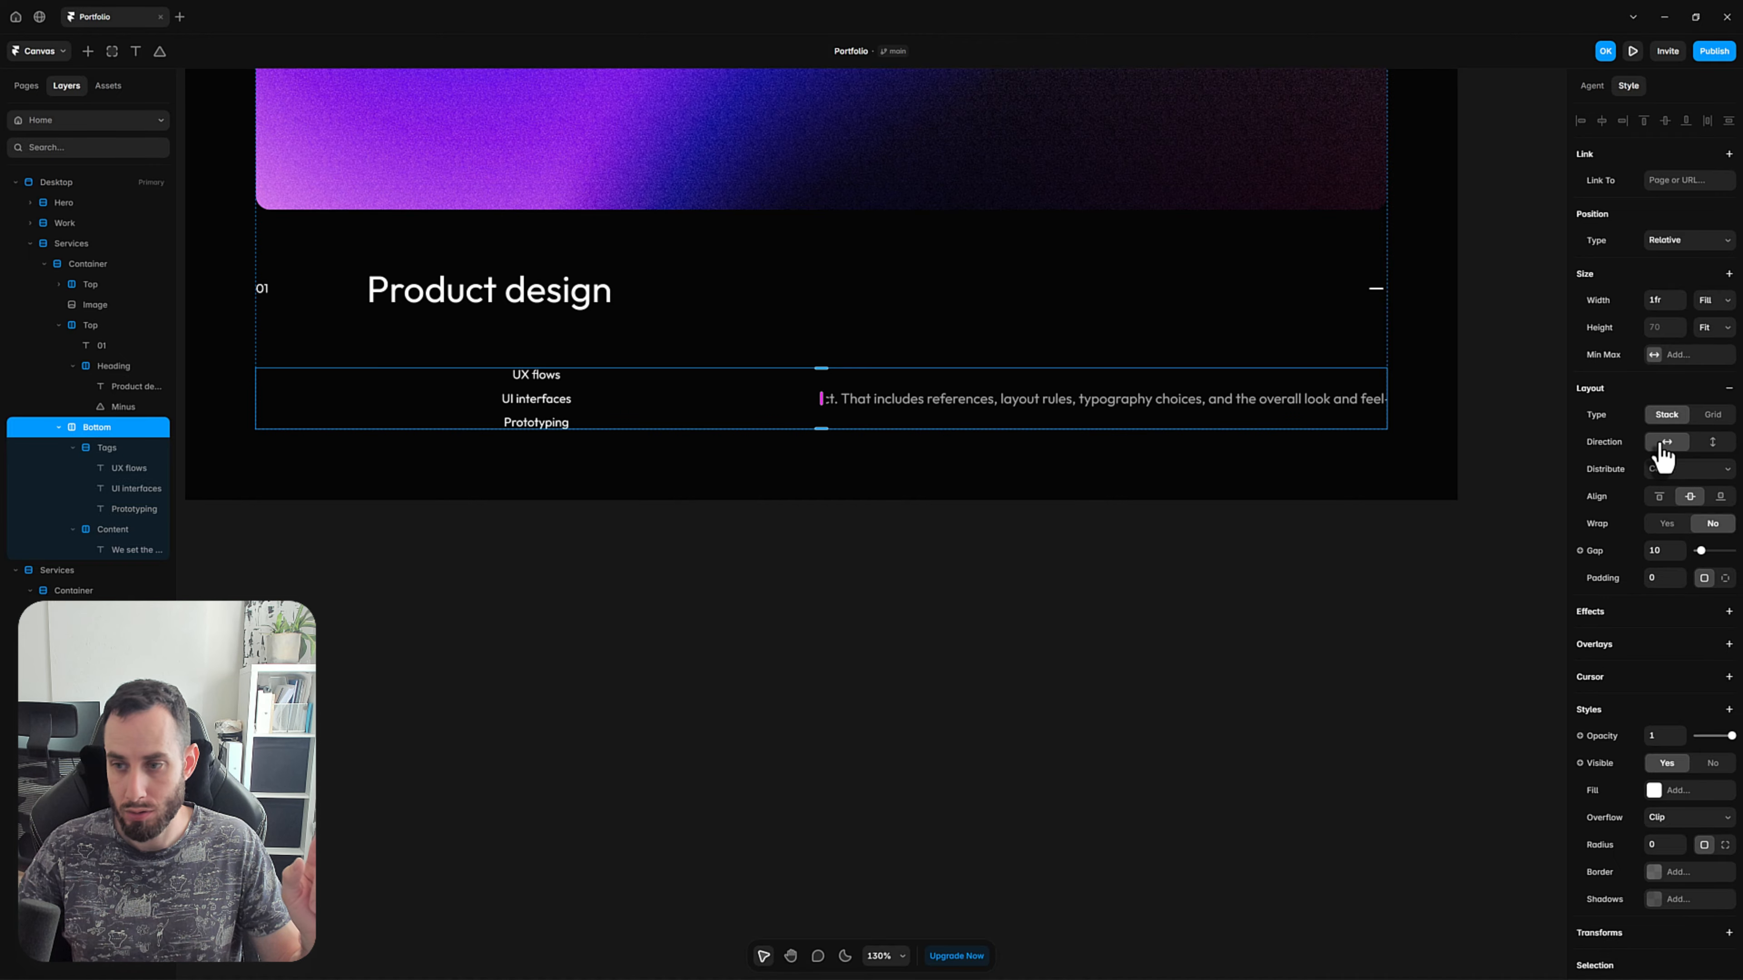
left_click(770, 662)
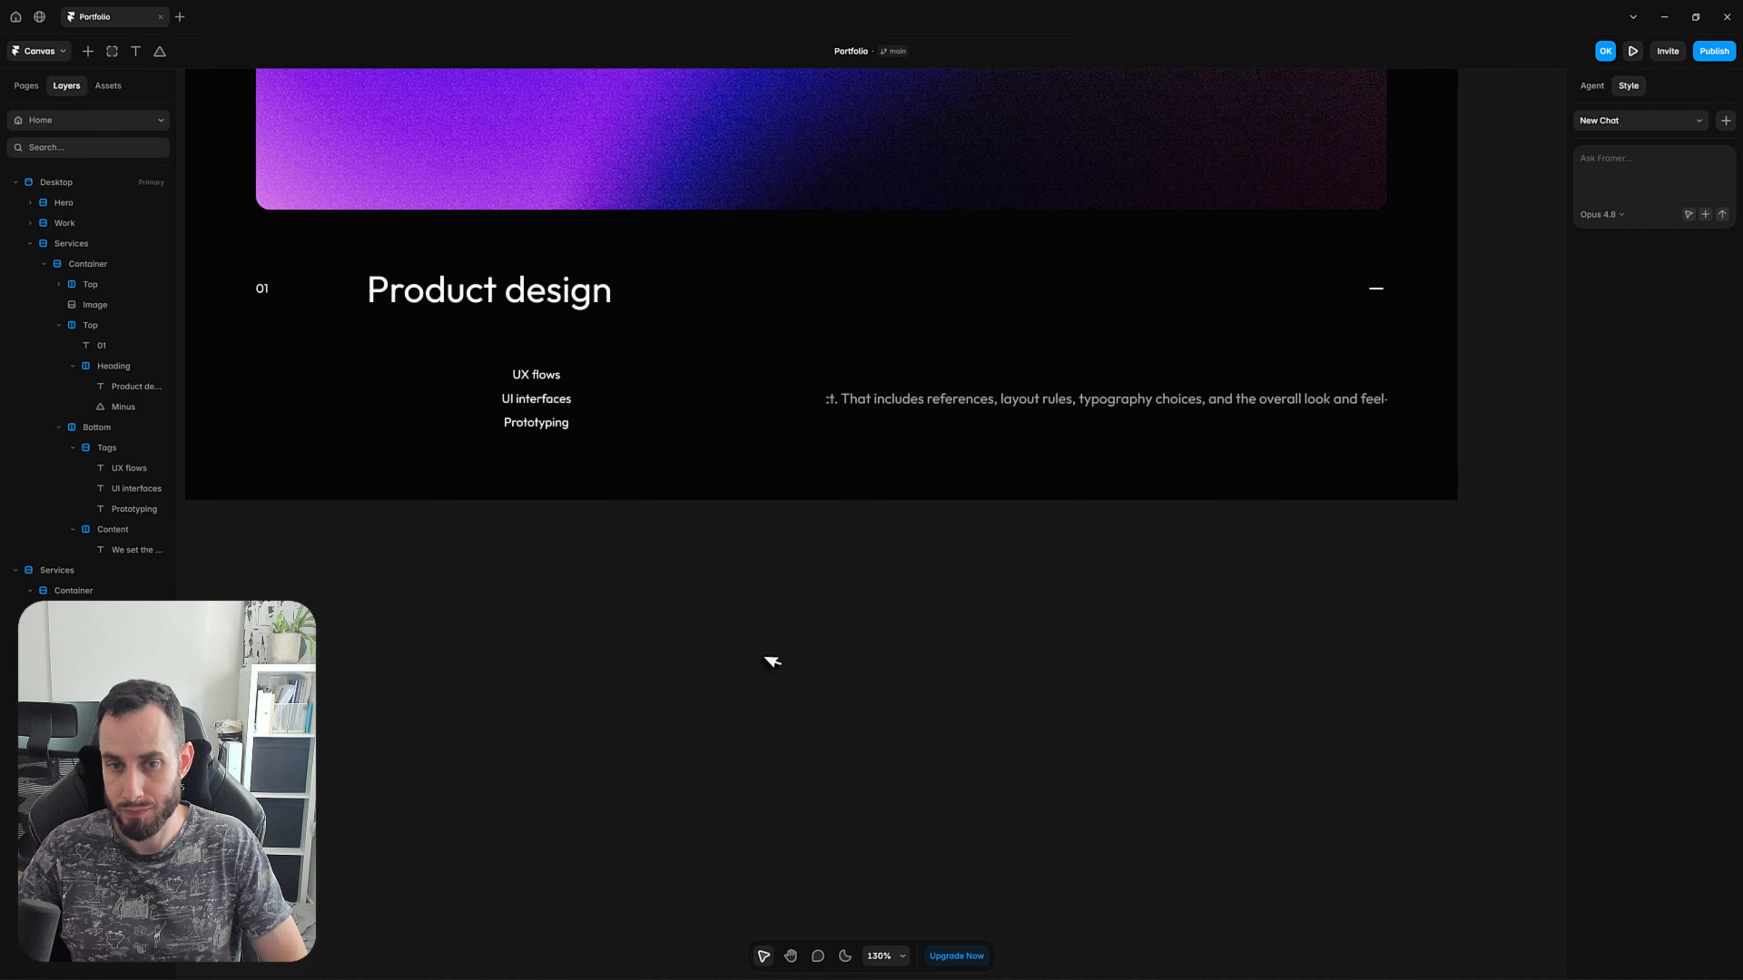
Set the Tags stack's width to 0.3fr with Fill sizing and align its items to the left.
scroll(704, 736, "up", 3)
left_click(643, 594)
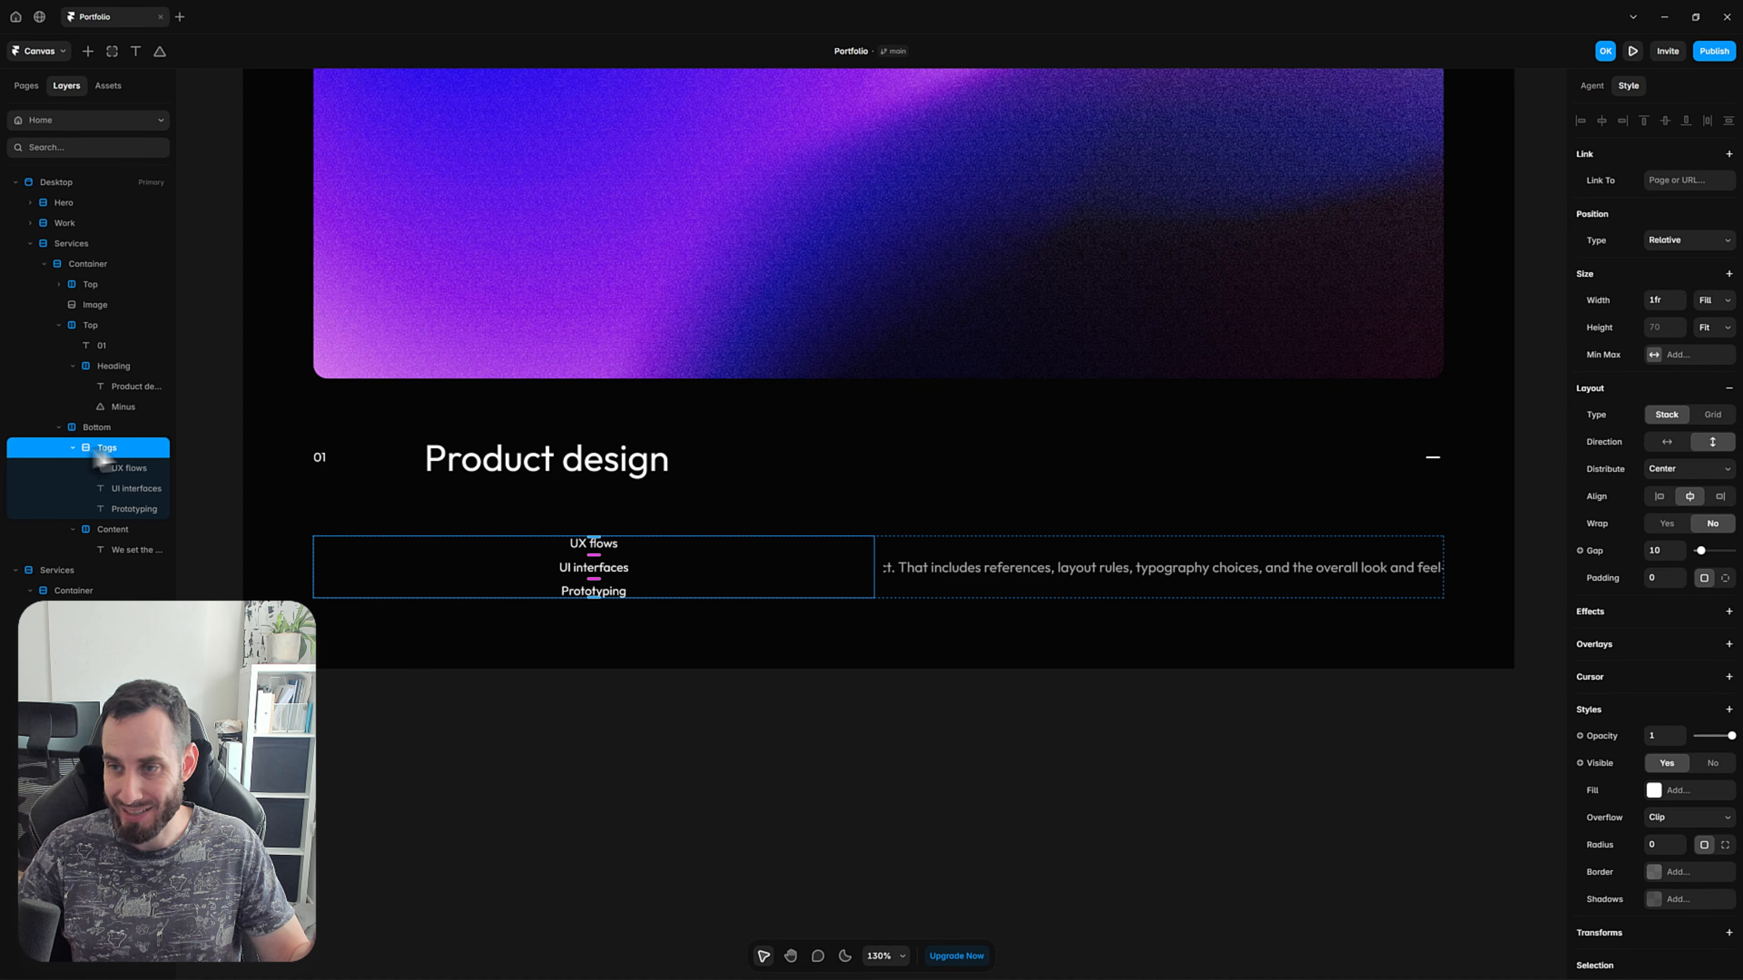
left_click(1654, 303)
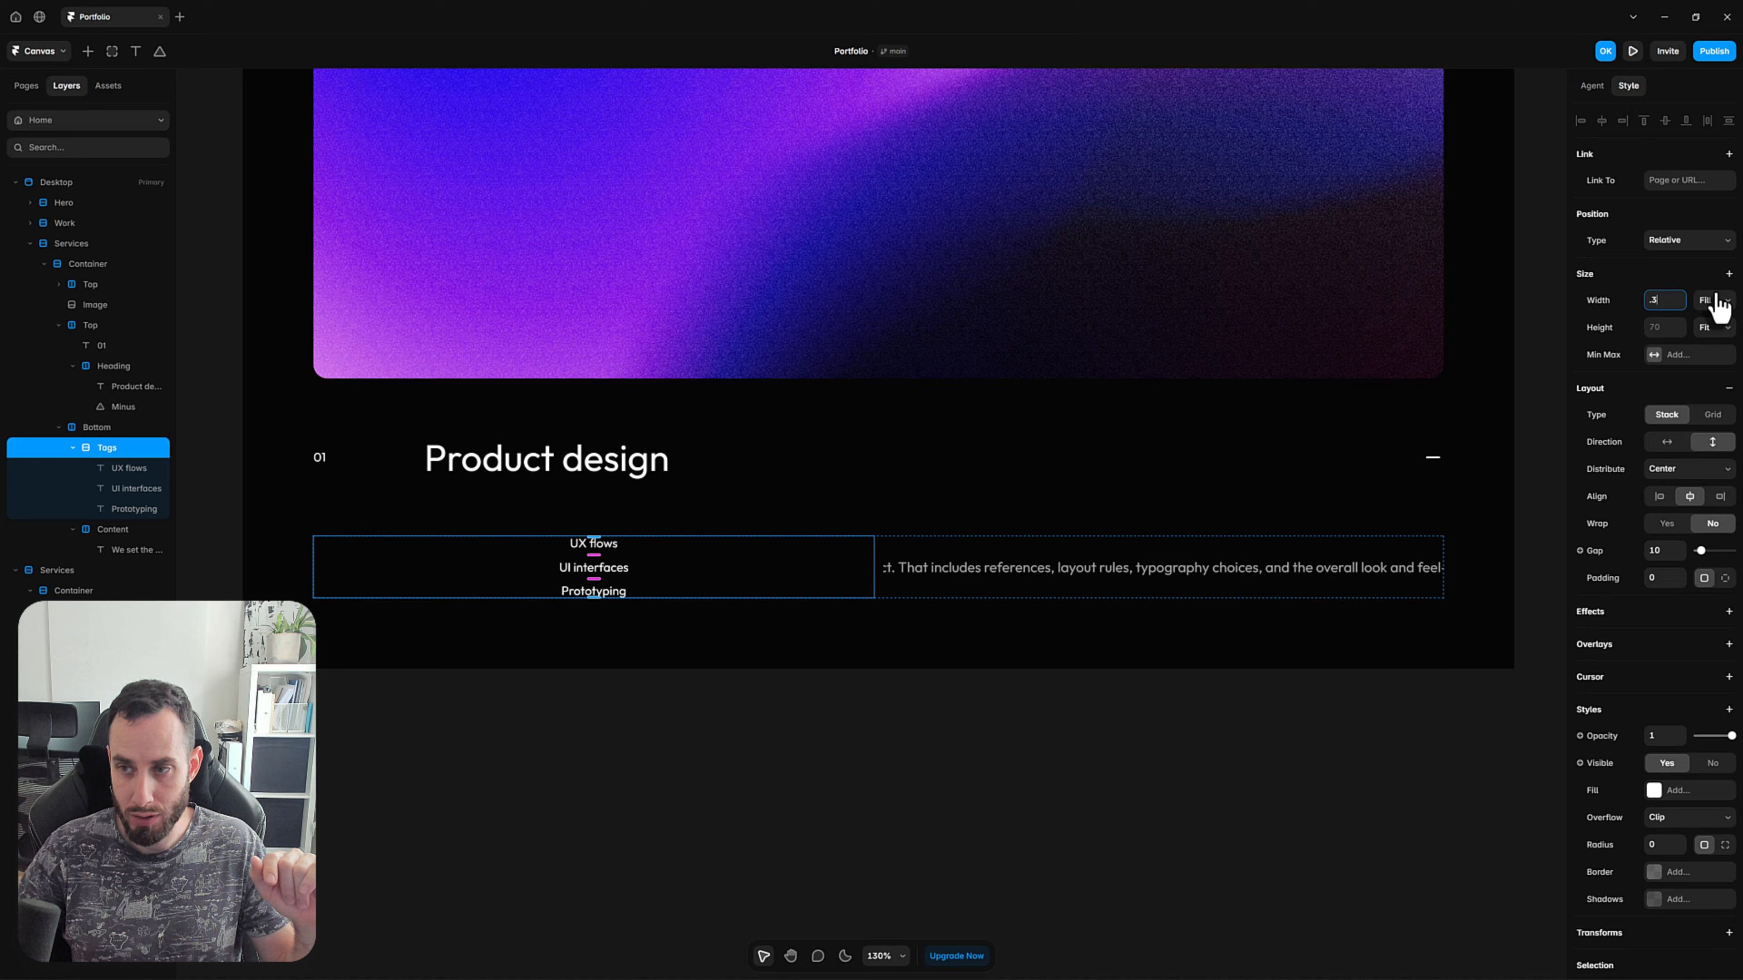
key("Return")
left_click(1715, 303)
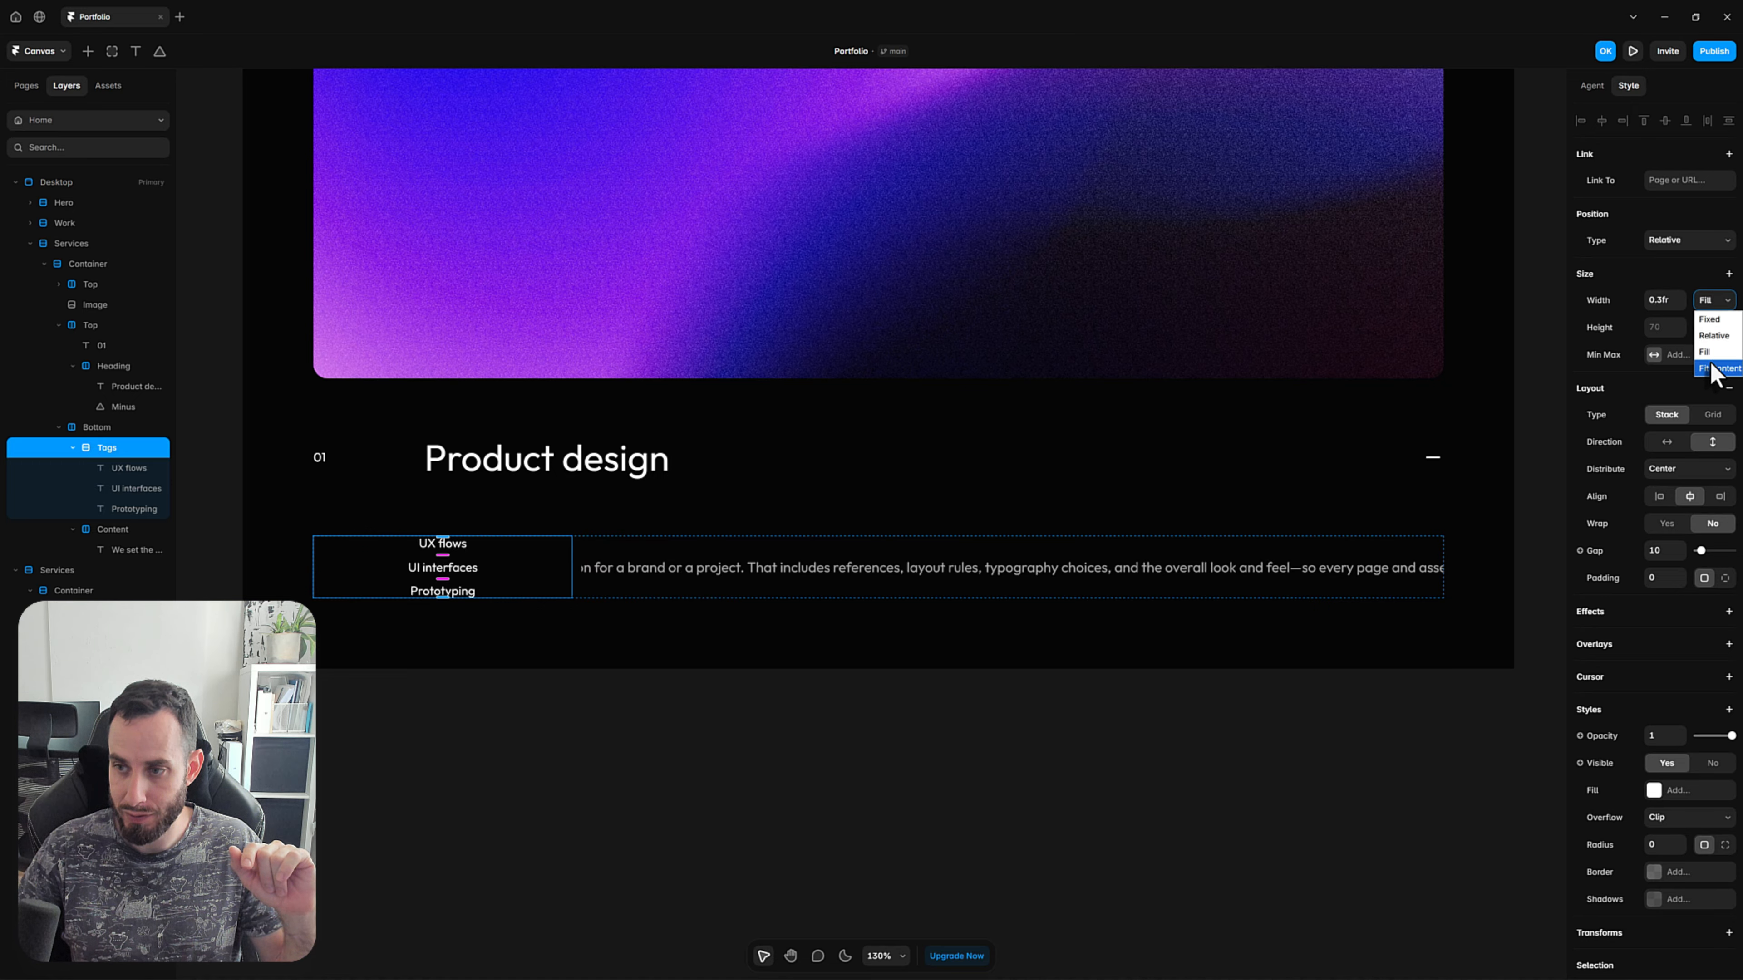
left_click(1713, 355)
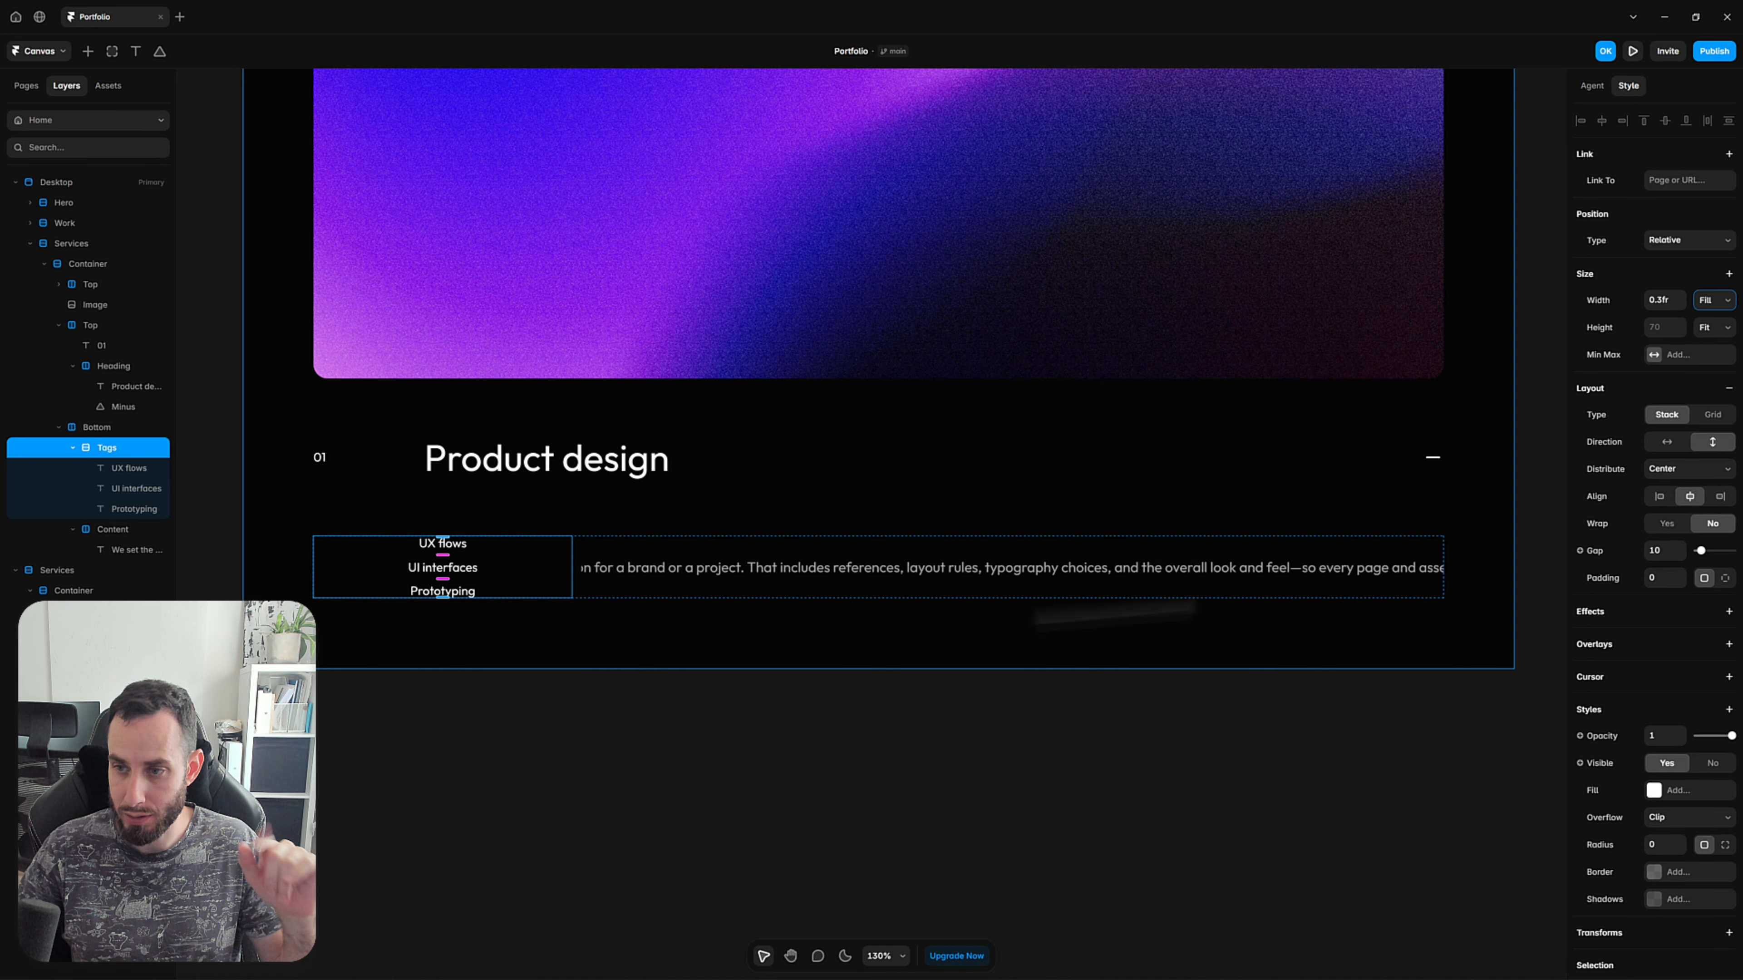
left_click(1659, 497)
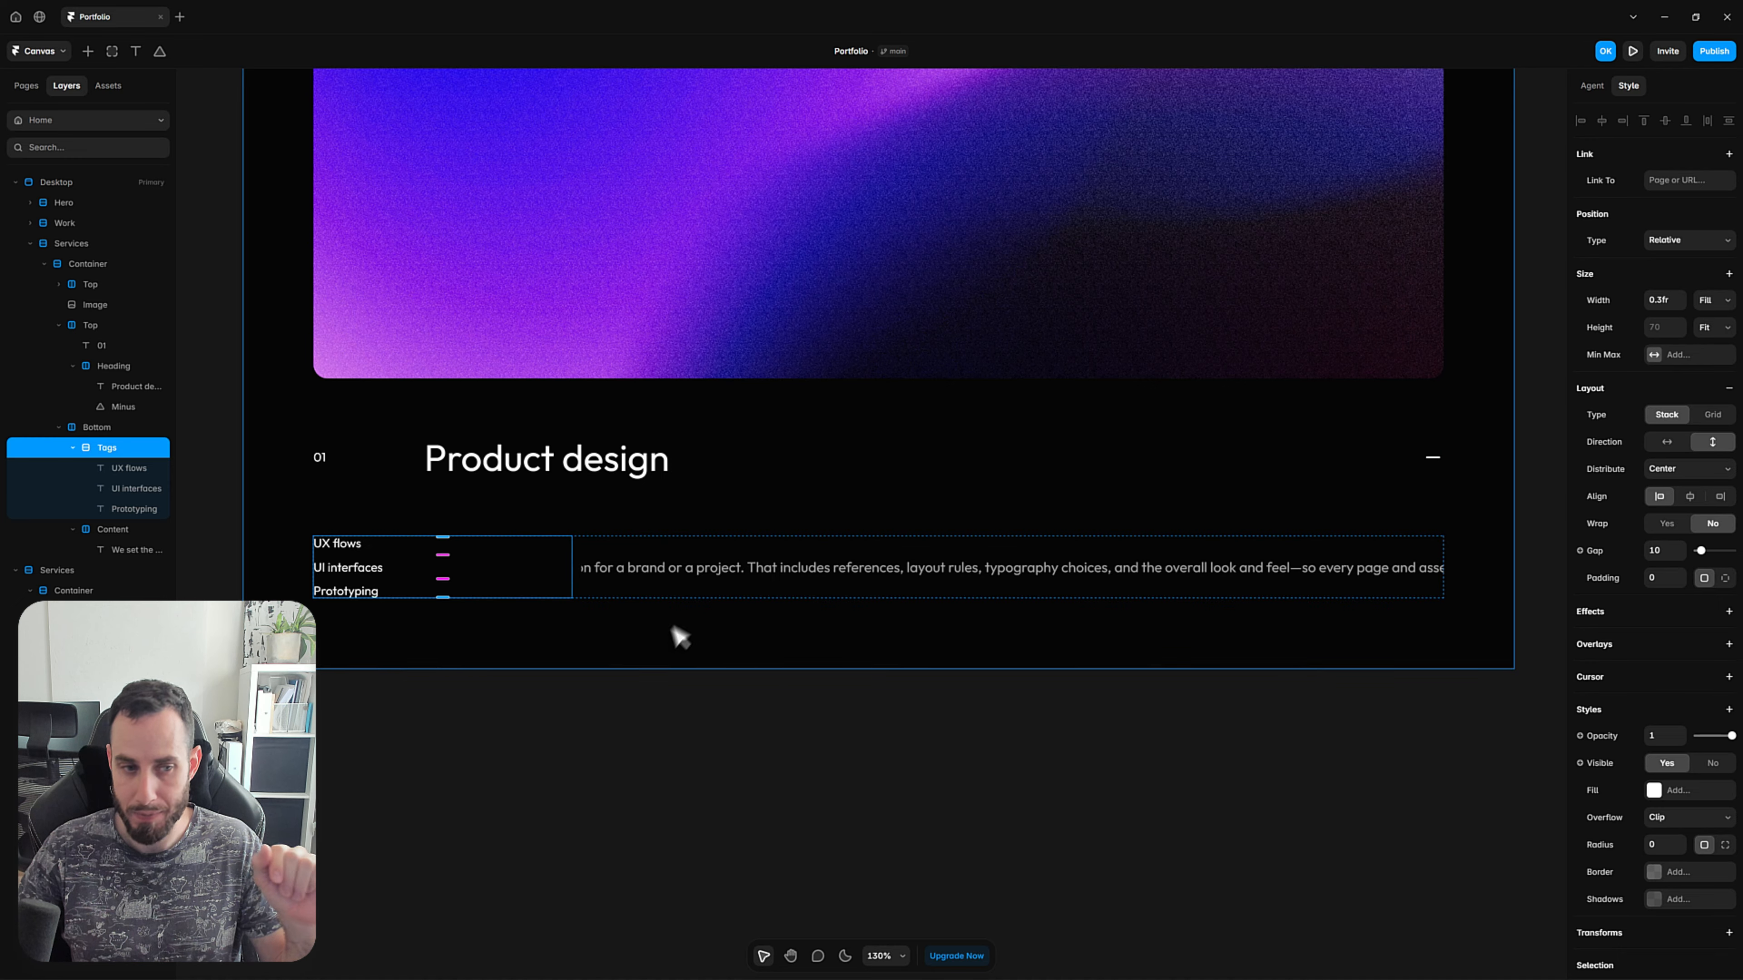
left_click(591, 769)
Set the width of the description text inside the Content stack to Fill so it wraps.
scroll(557, 615, "up", 1)
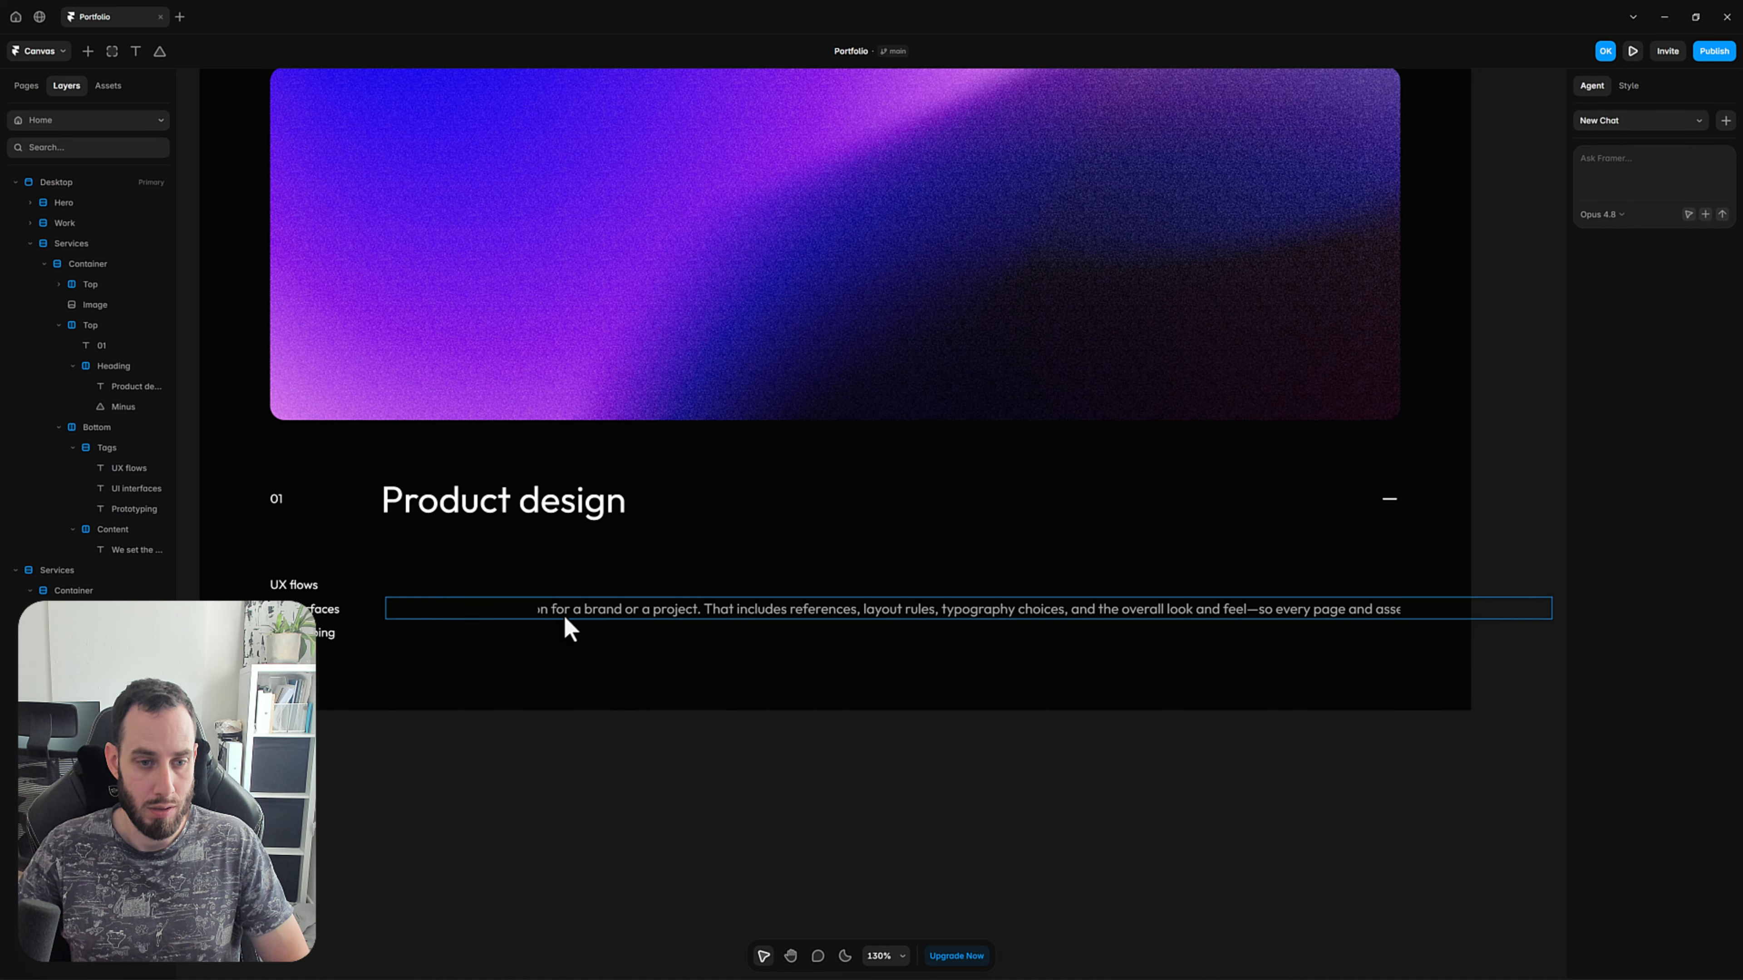
left_click(581, 614)
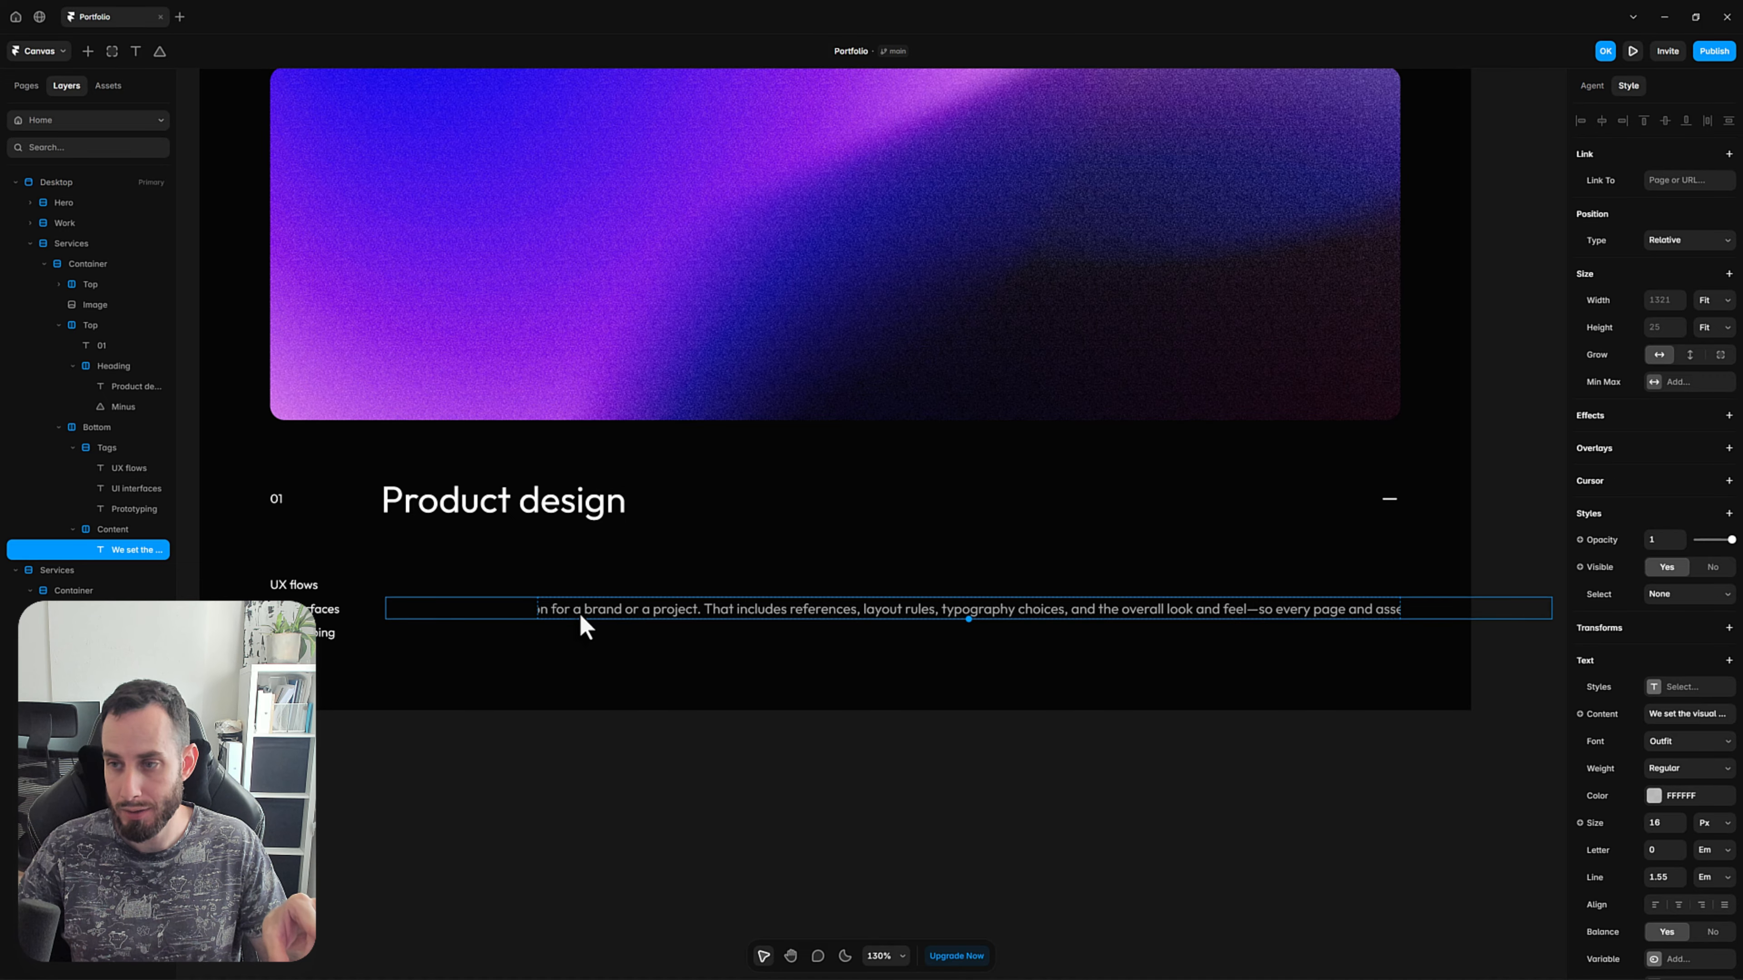
left_click(1708, 309)
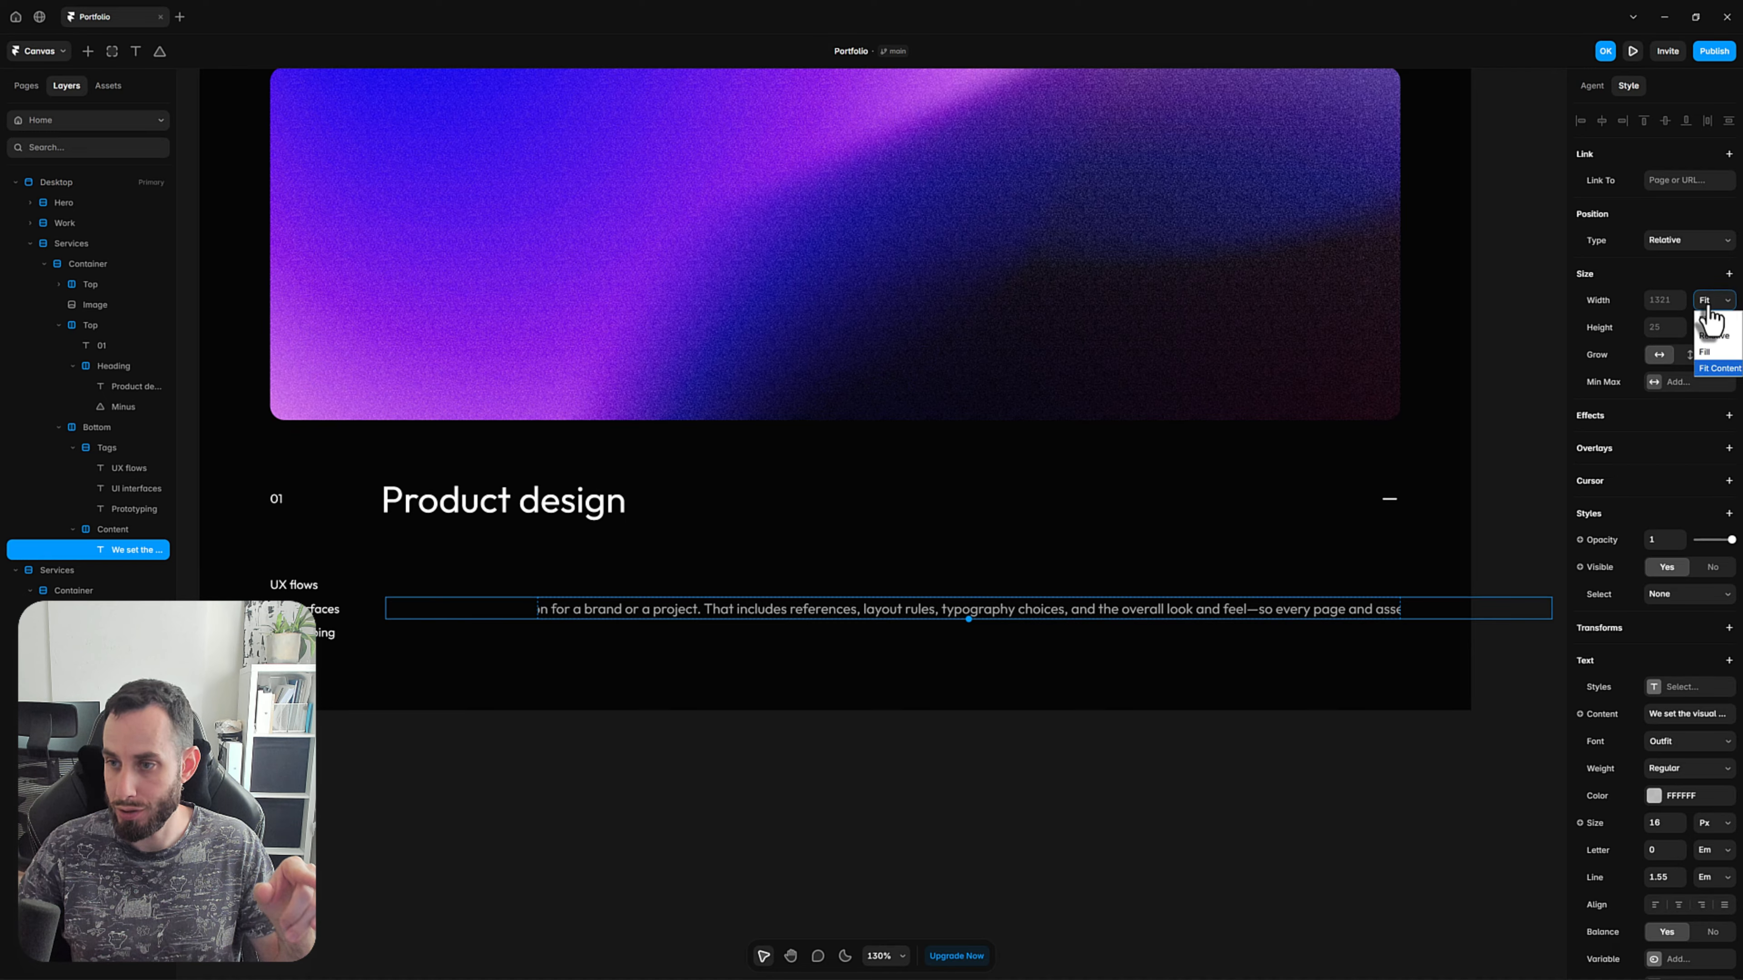
left_click(1718, 358)
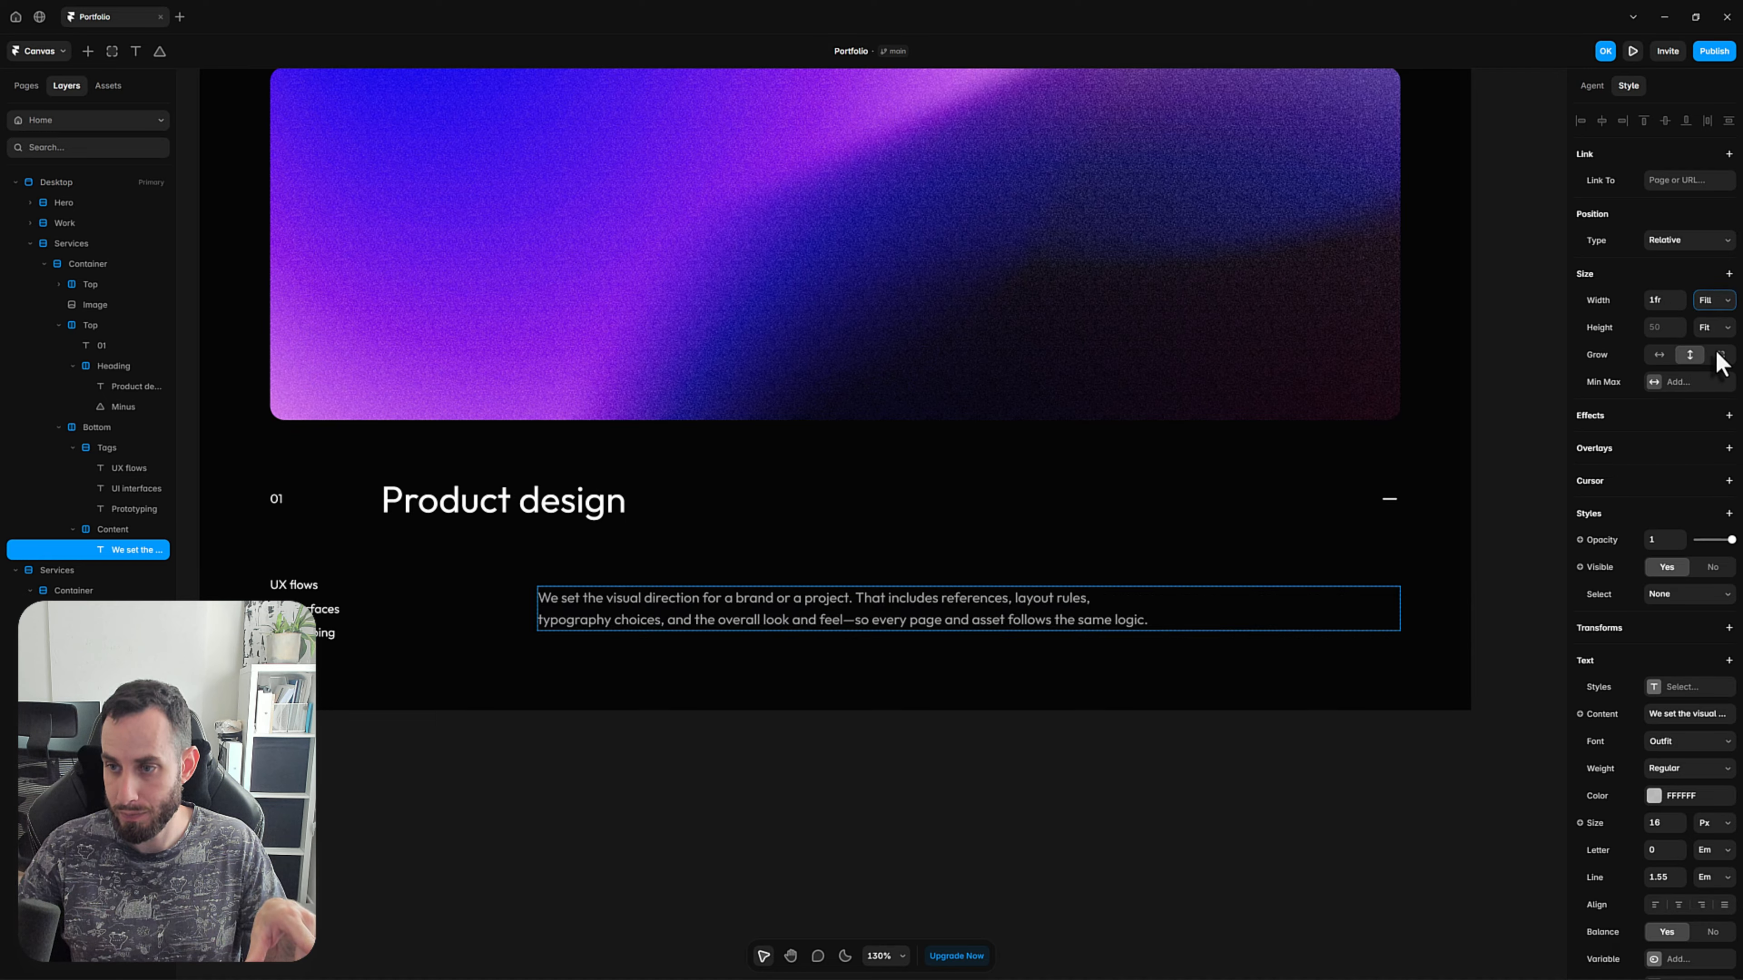
Set the Content stack's width to 3fr so the description lines up with the Product design heading.
left_click(111, 530)
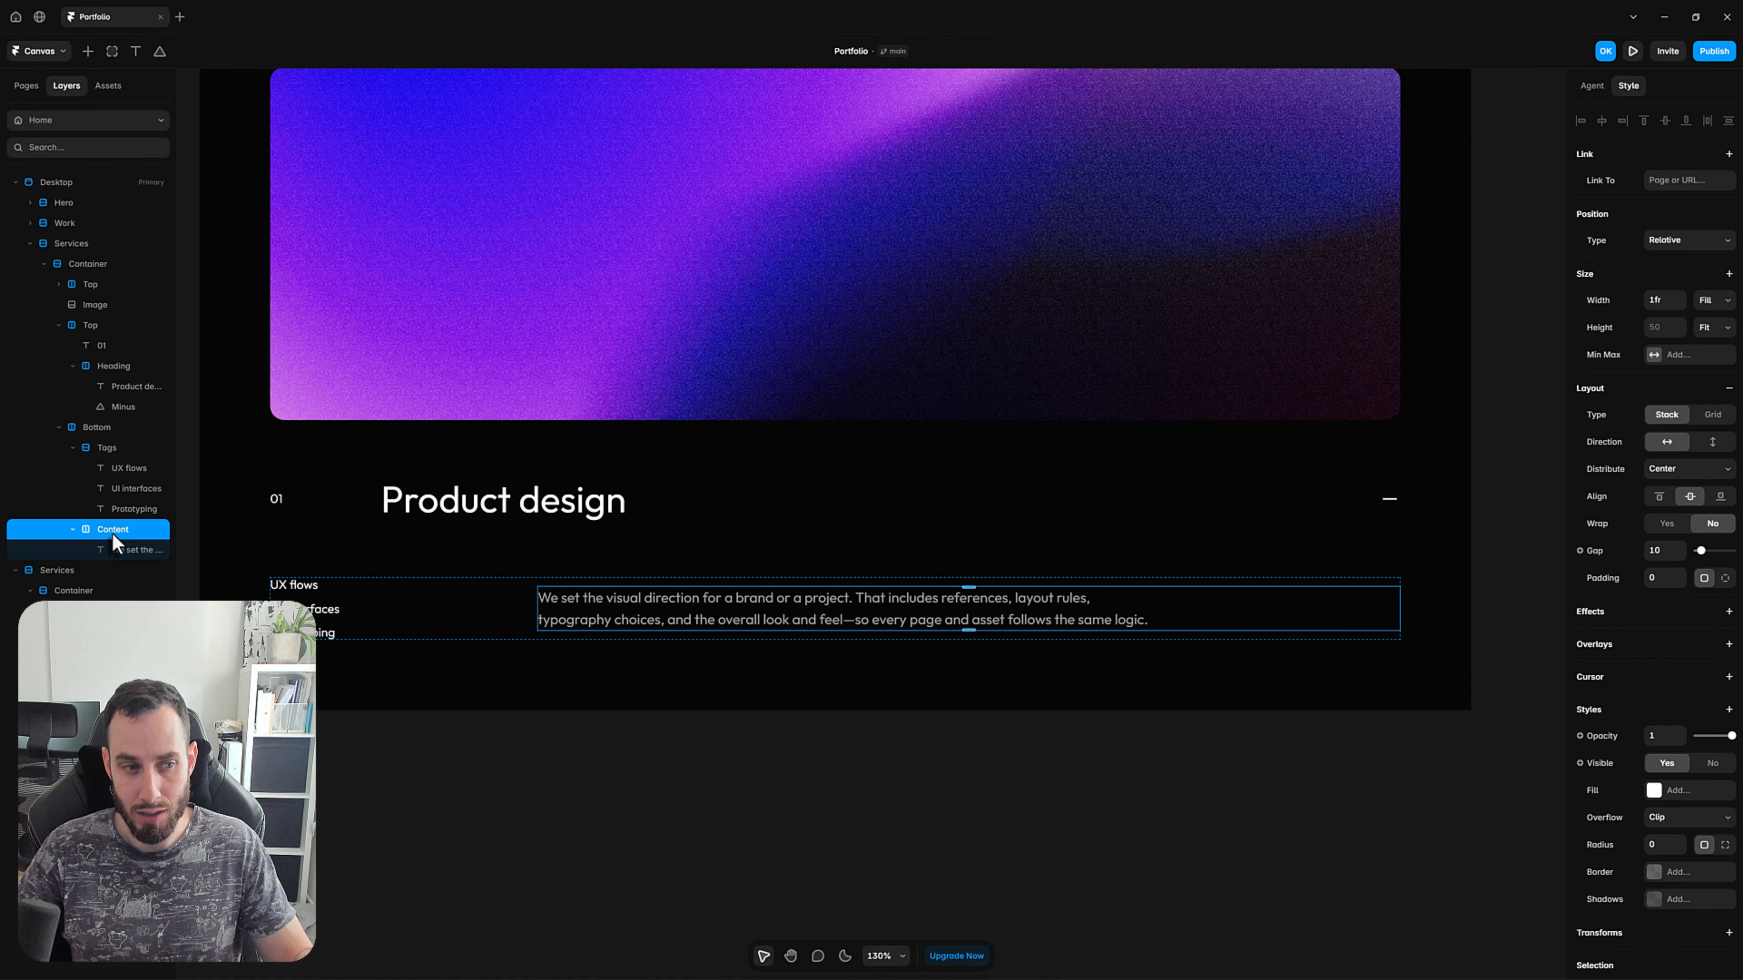
left_click(1661, 302)
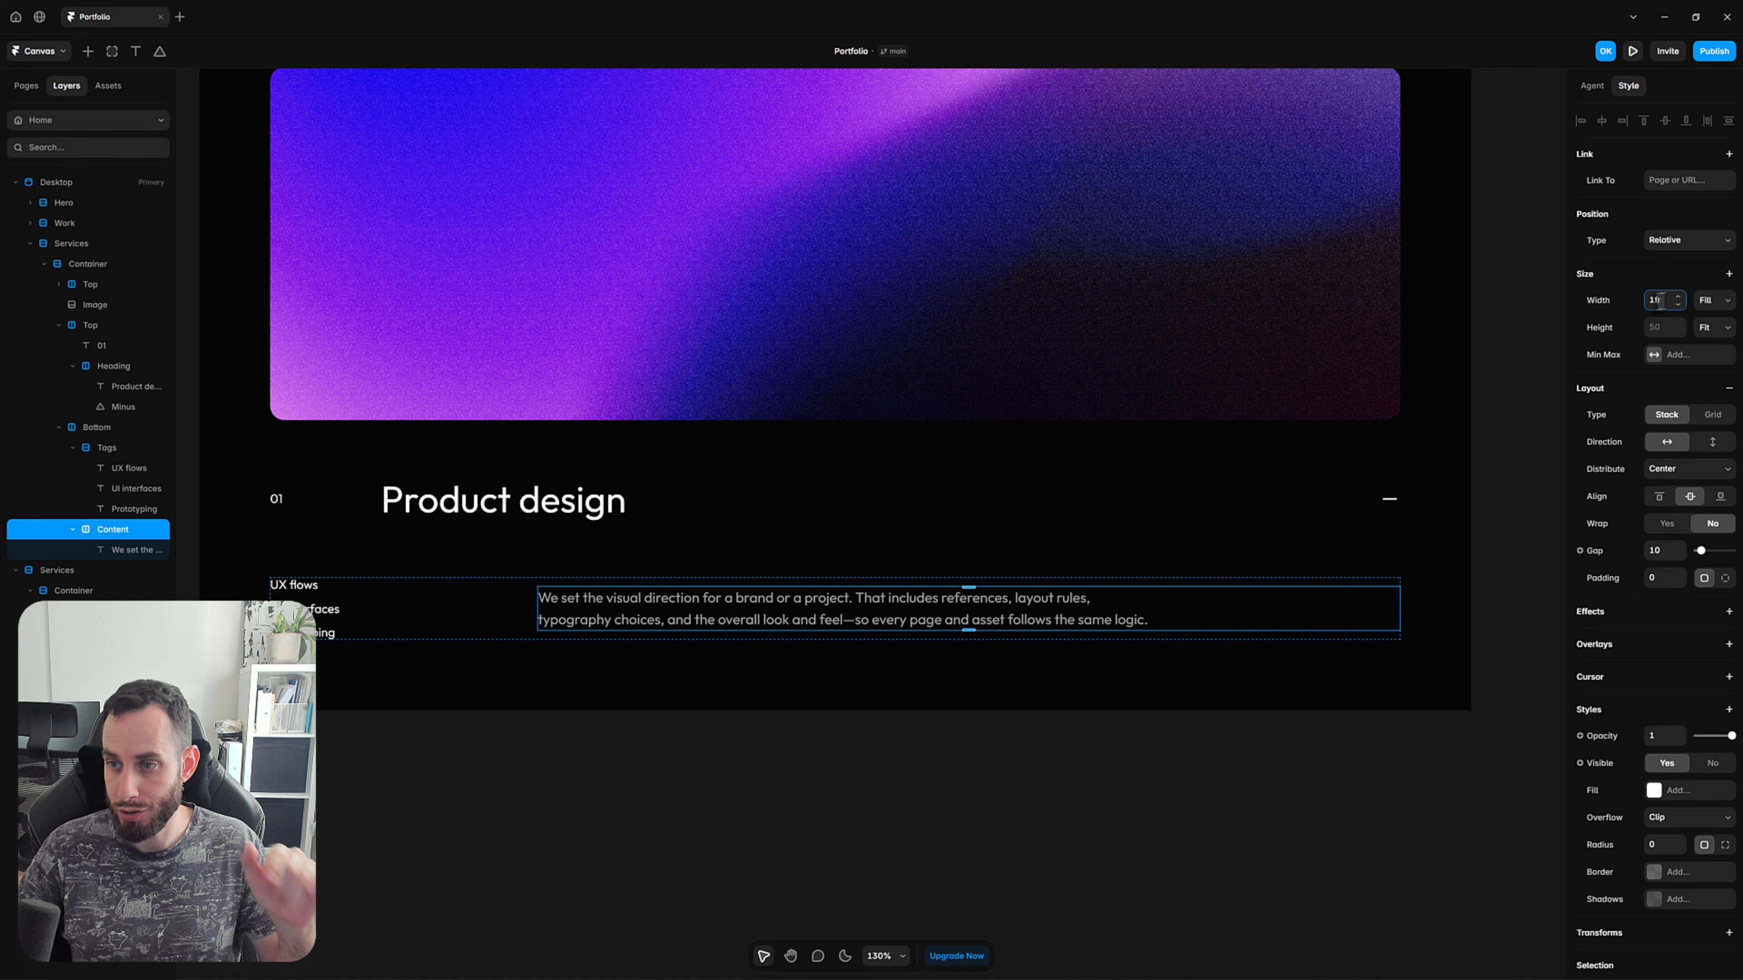
type("3fr")
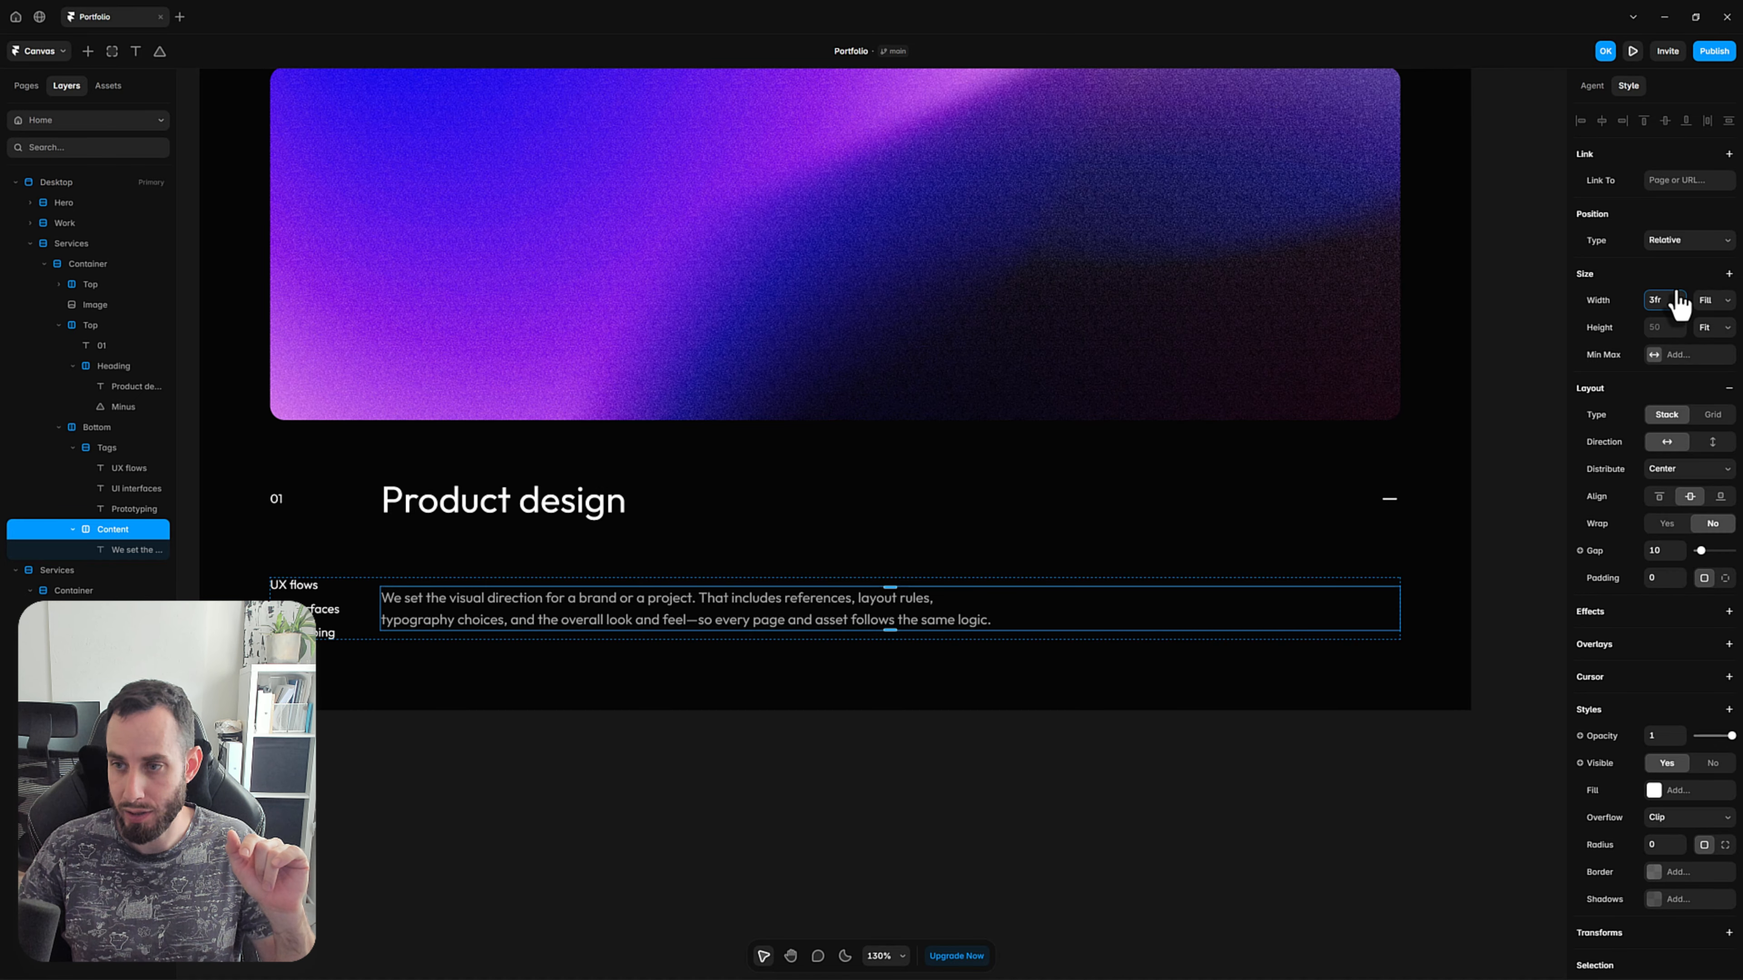
left_click(585, 826)
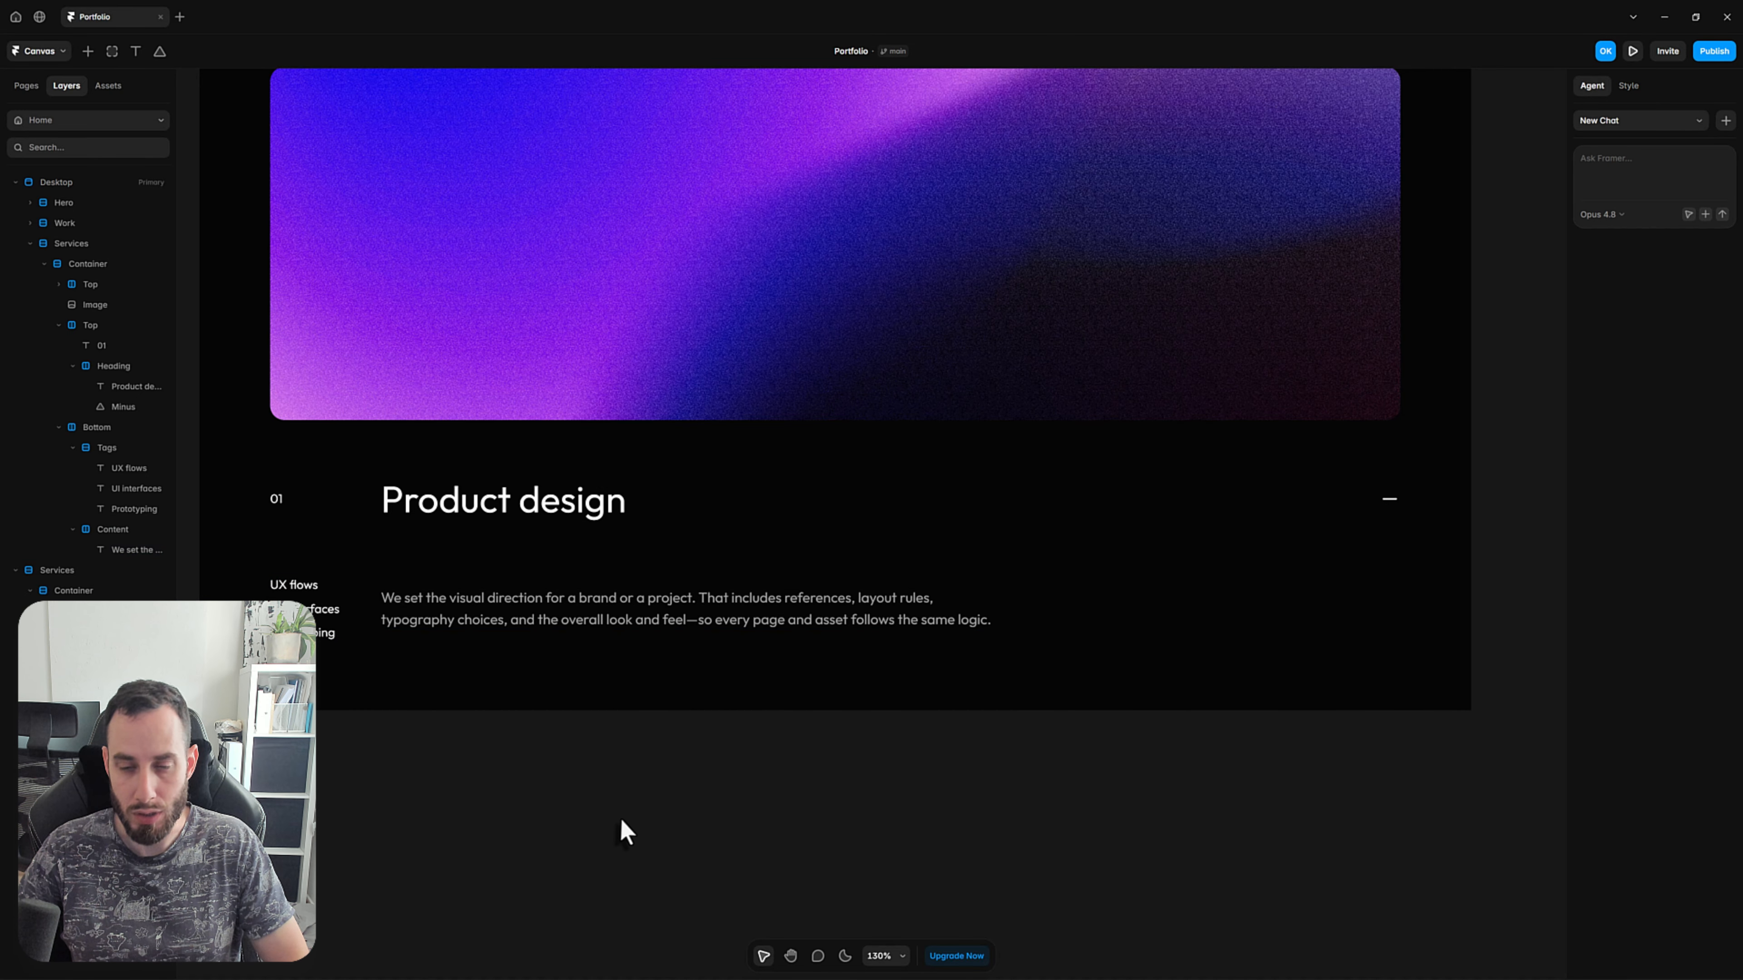
scroll(624, 821, "down", 3)
scroll(624, 832, "down", 3)
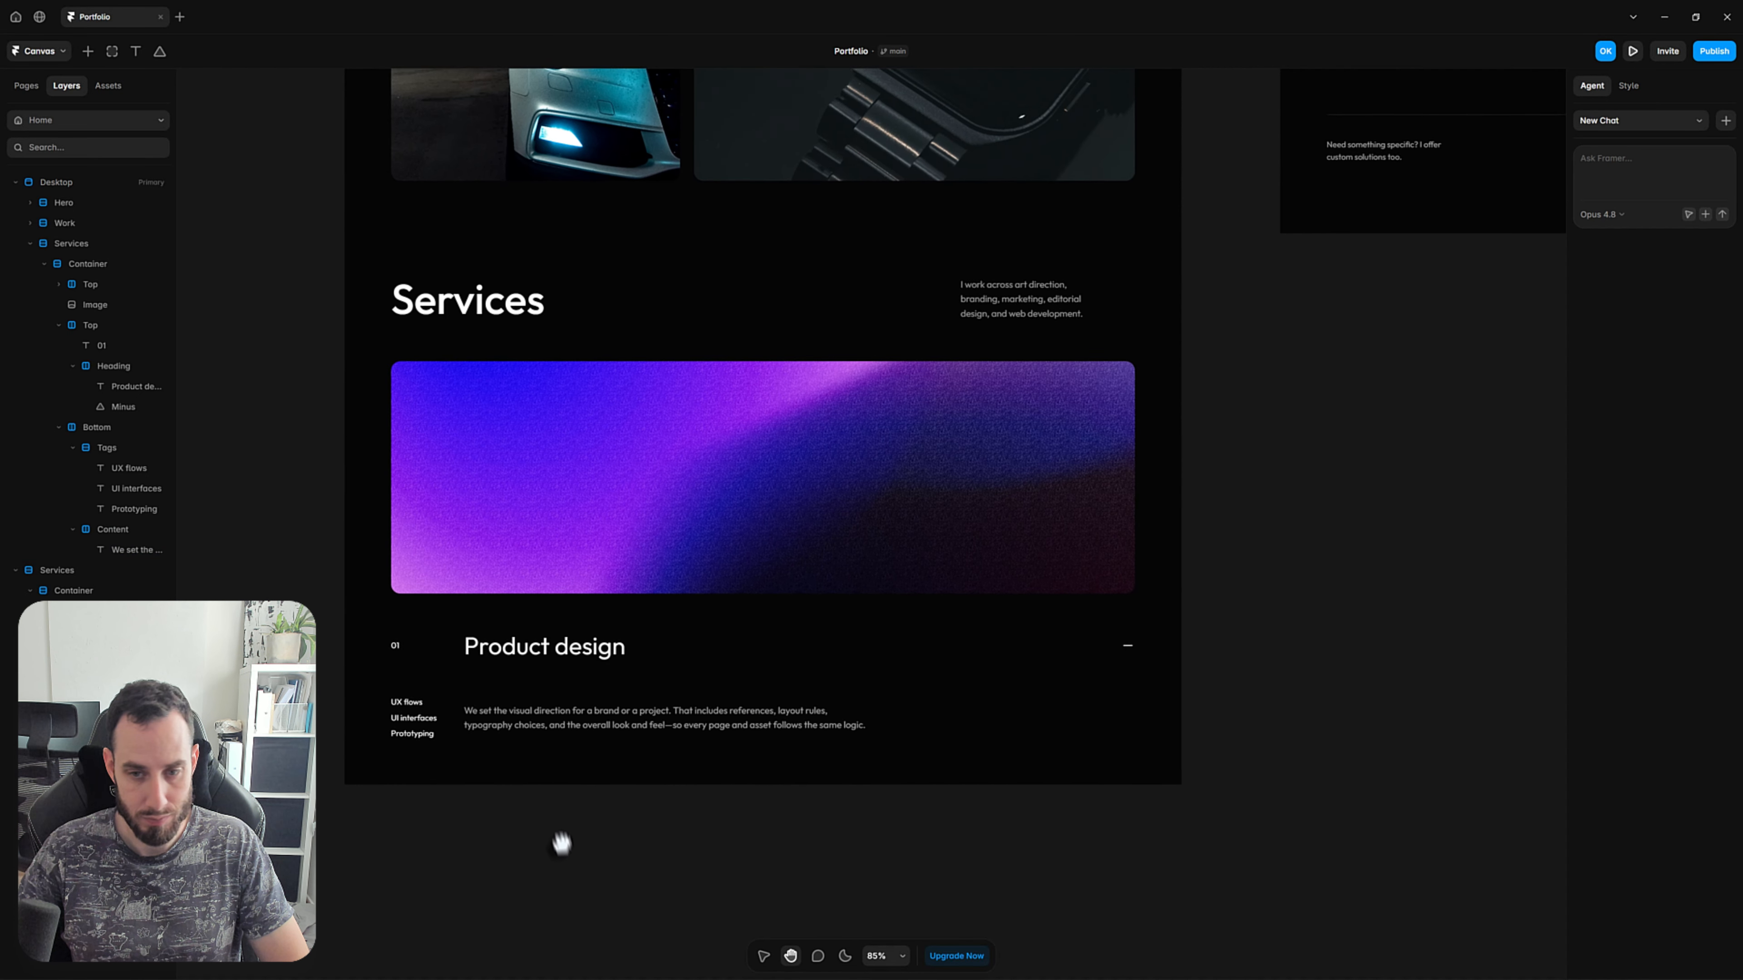
Wrap the accordion's Top and Bottom stacks below the image in a new vertical stack named Accordion.
left_click(631, 520)
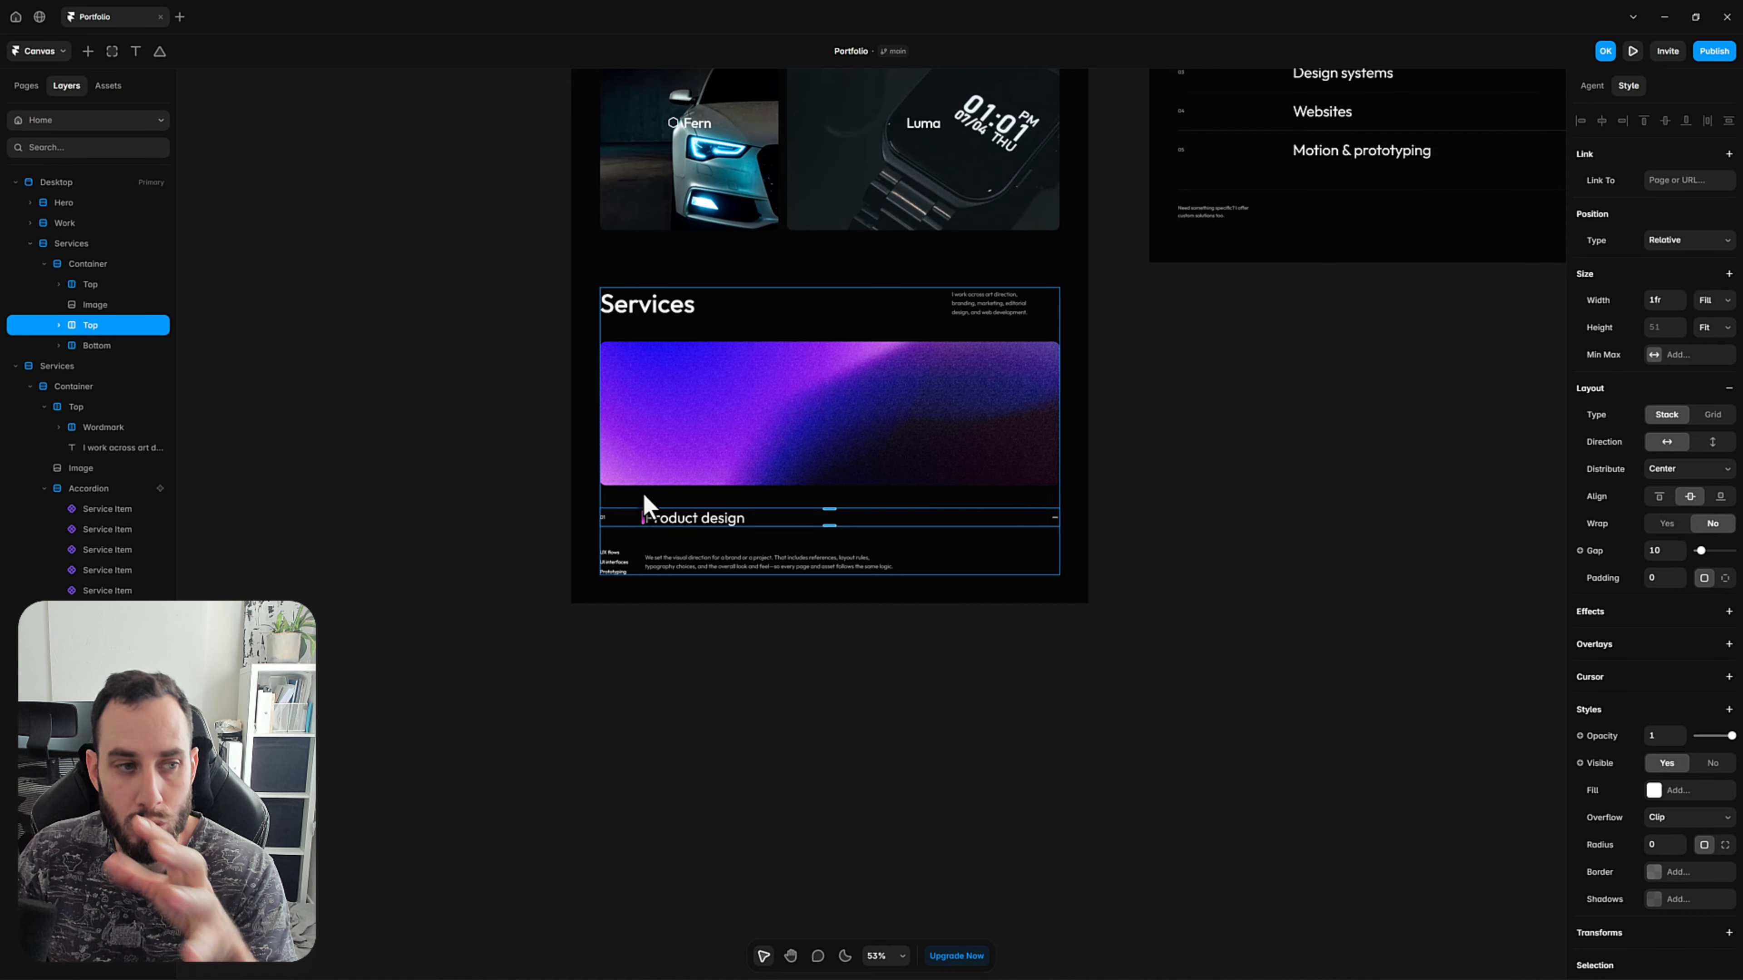
left_click(99, 344, "shift")
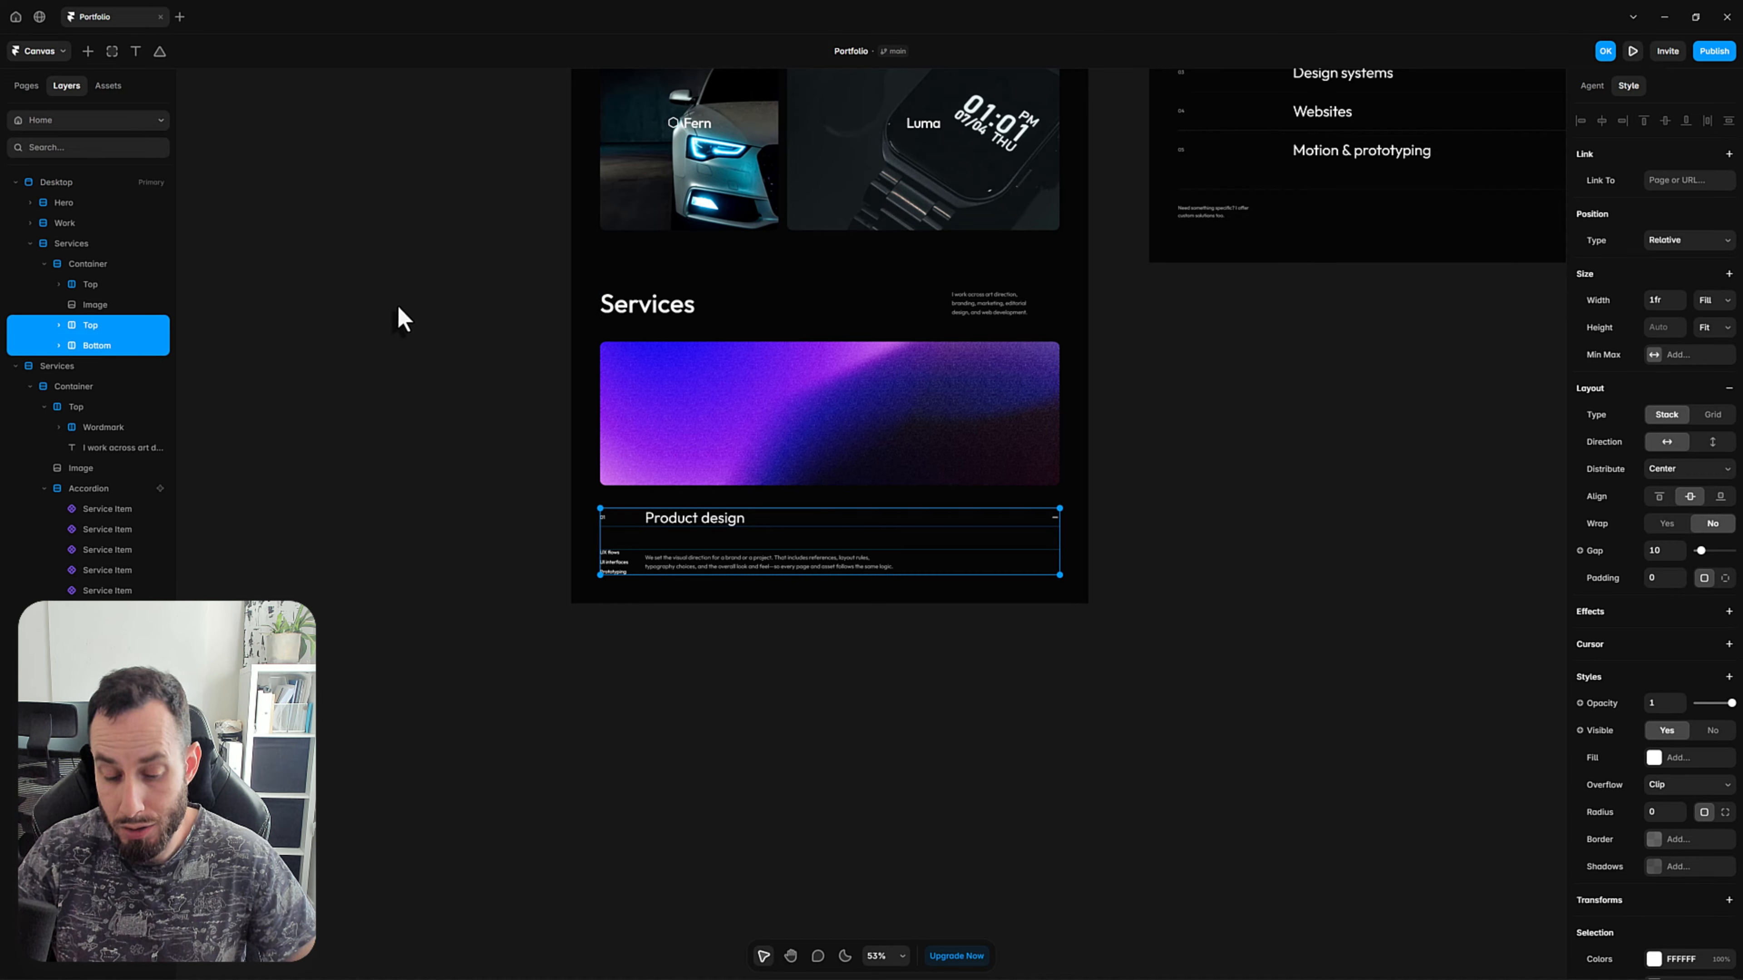
key("shift+a")
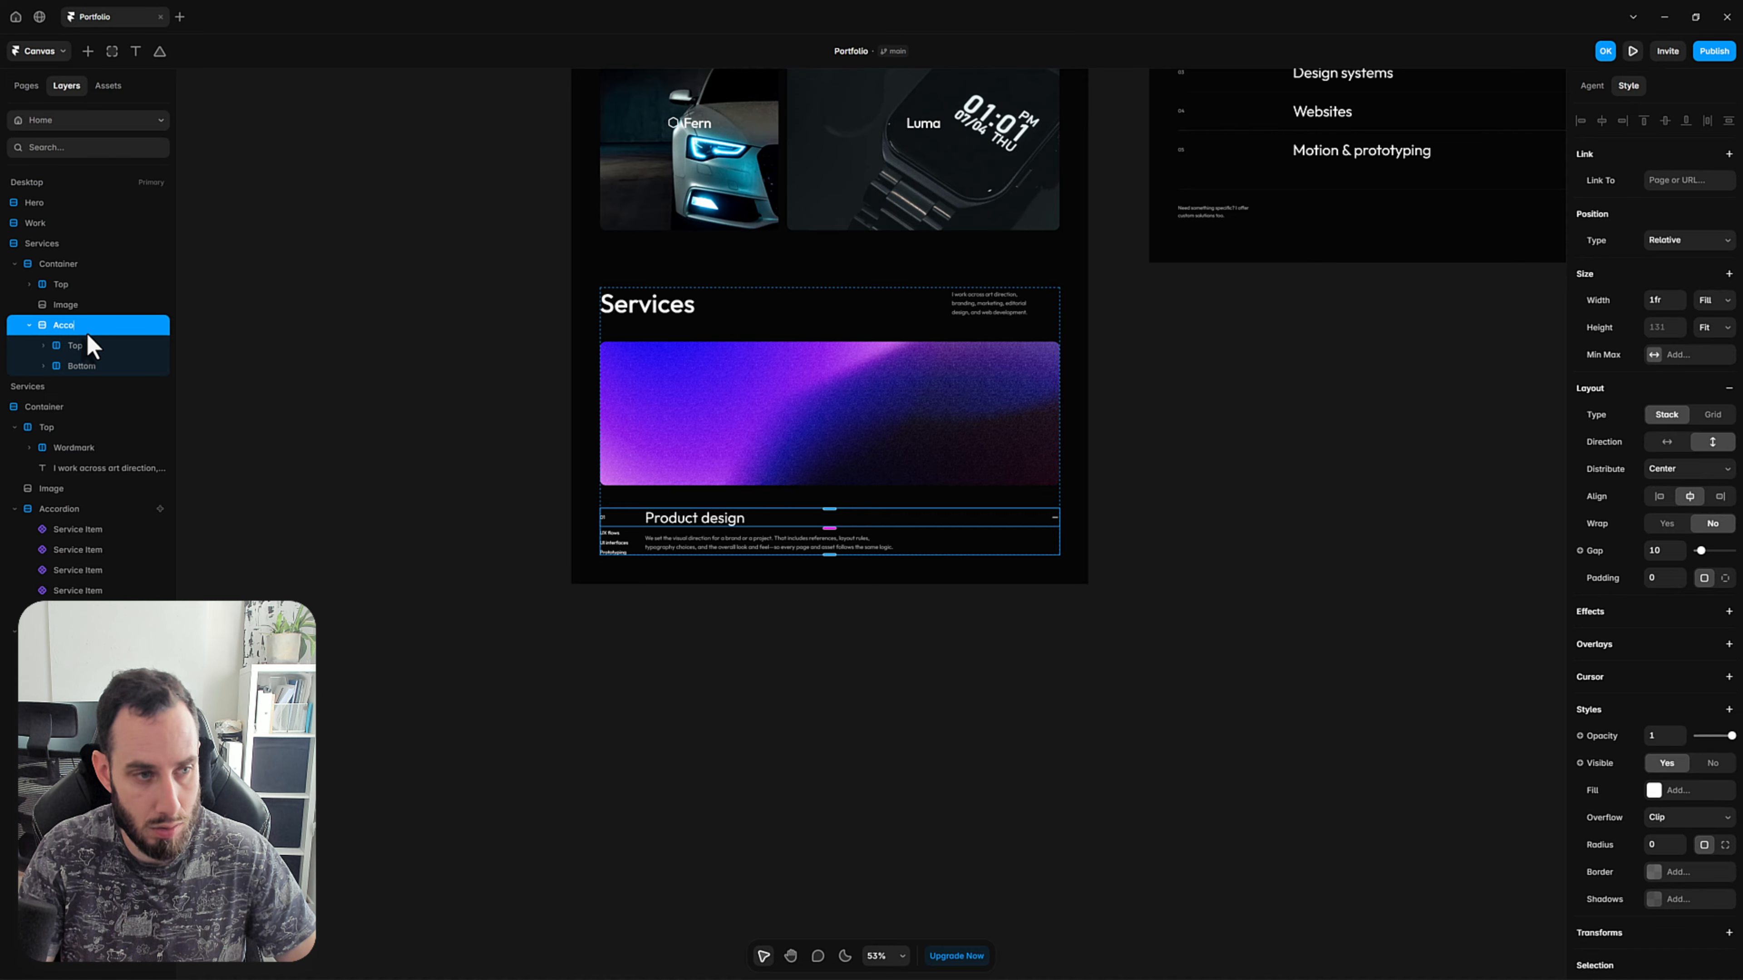
key("Return")
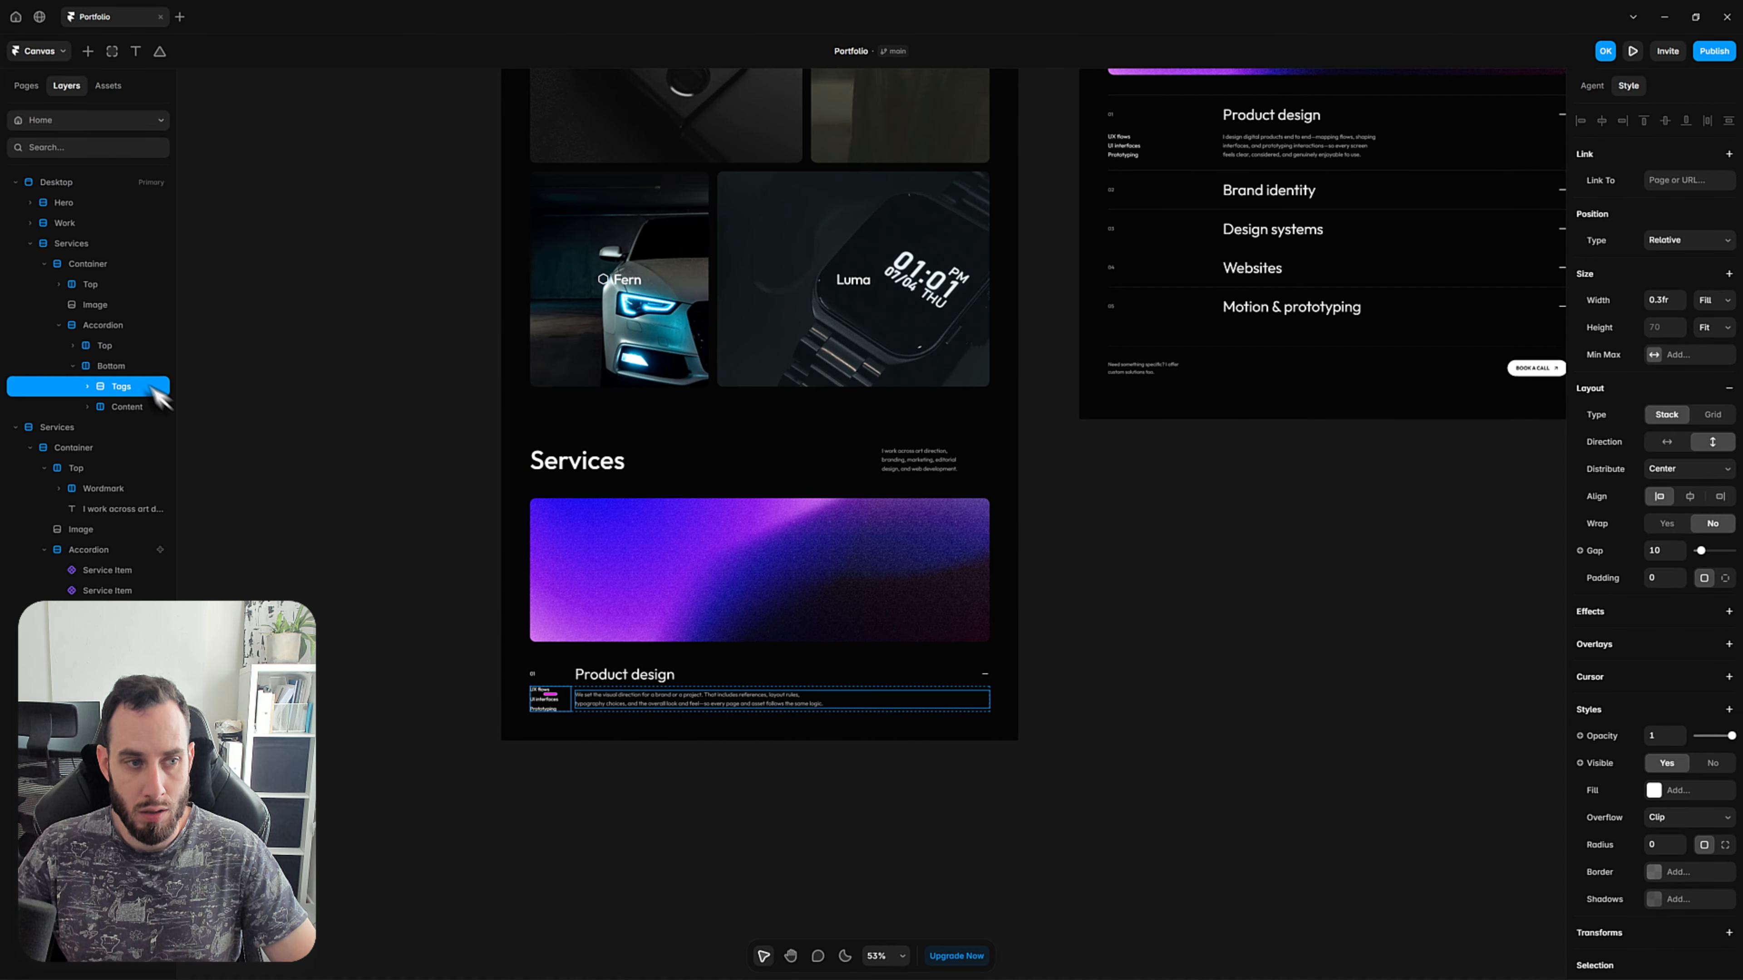
Wrap Top and Bottom inside the Accordion in another stack and rename it Service Item.
left_click(73, 366)
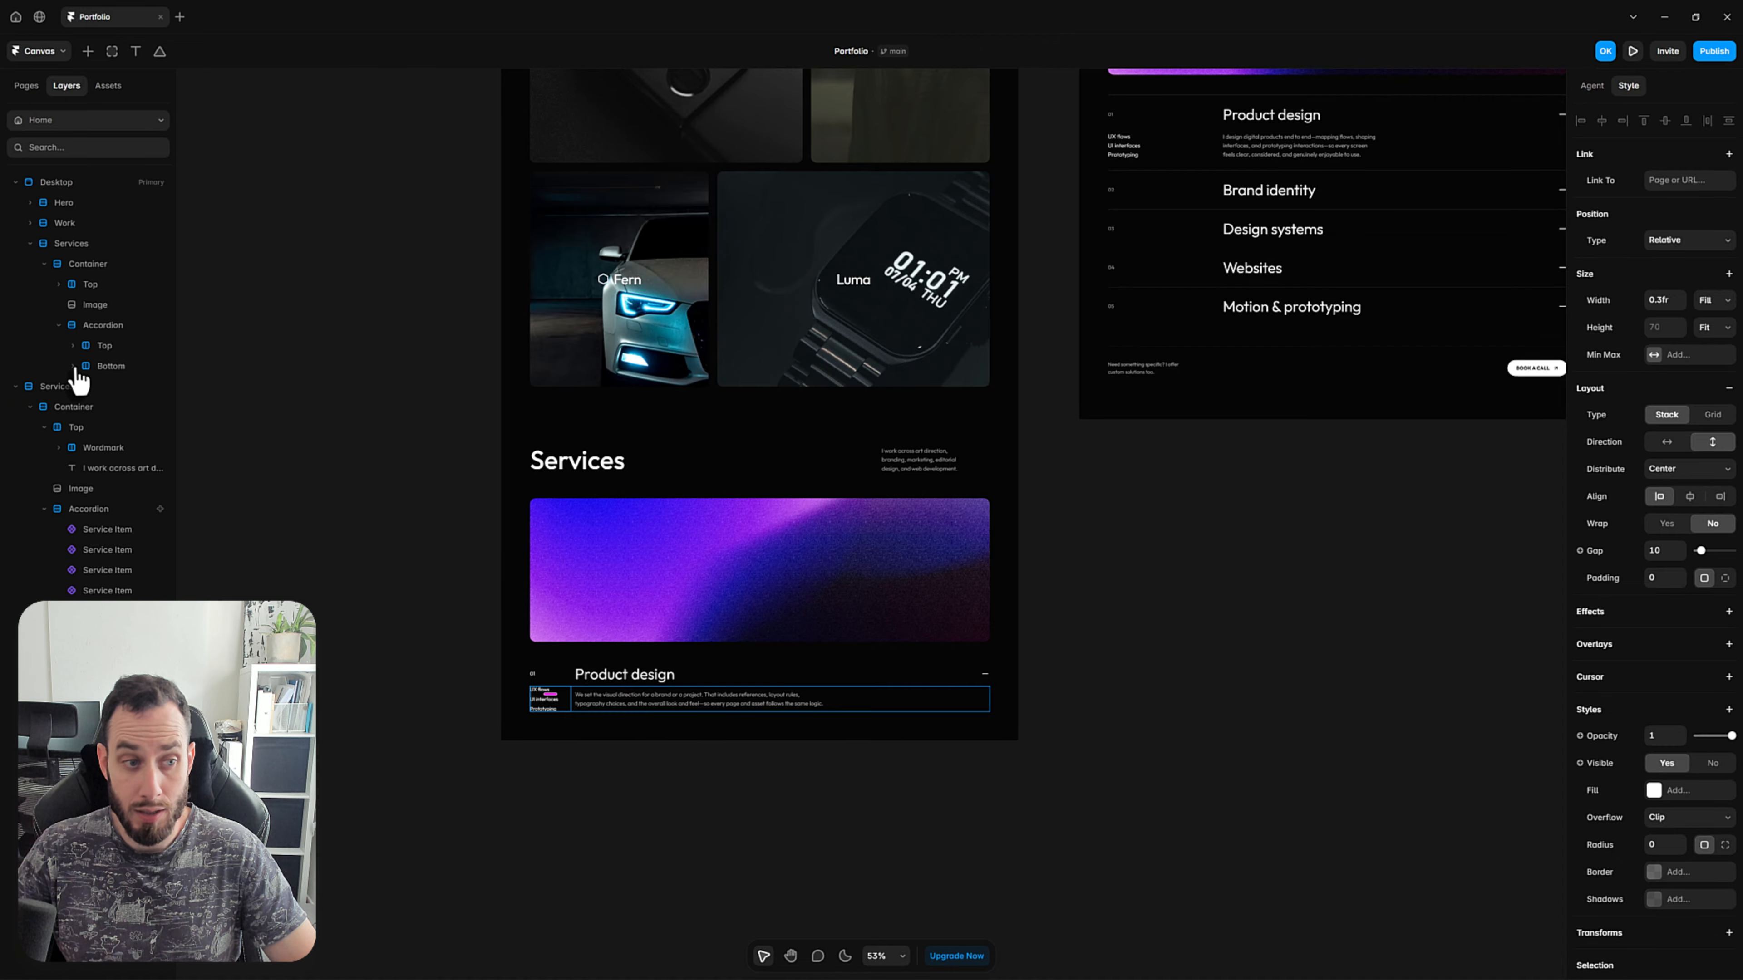
left_click(107, 347)
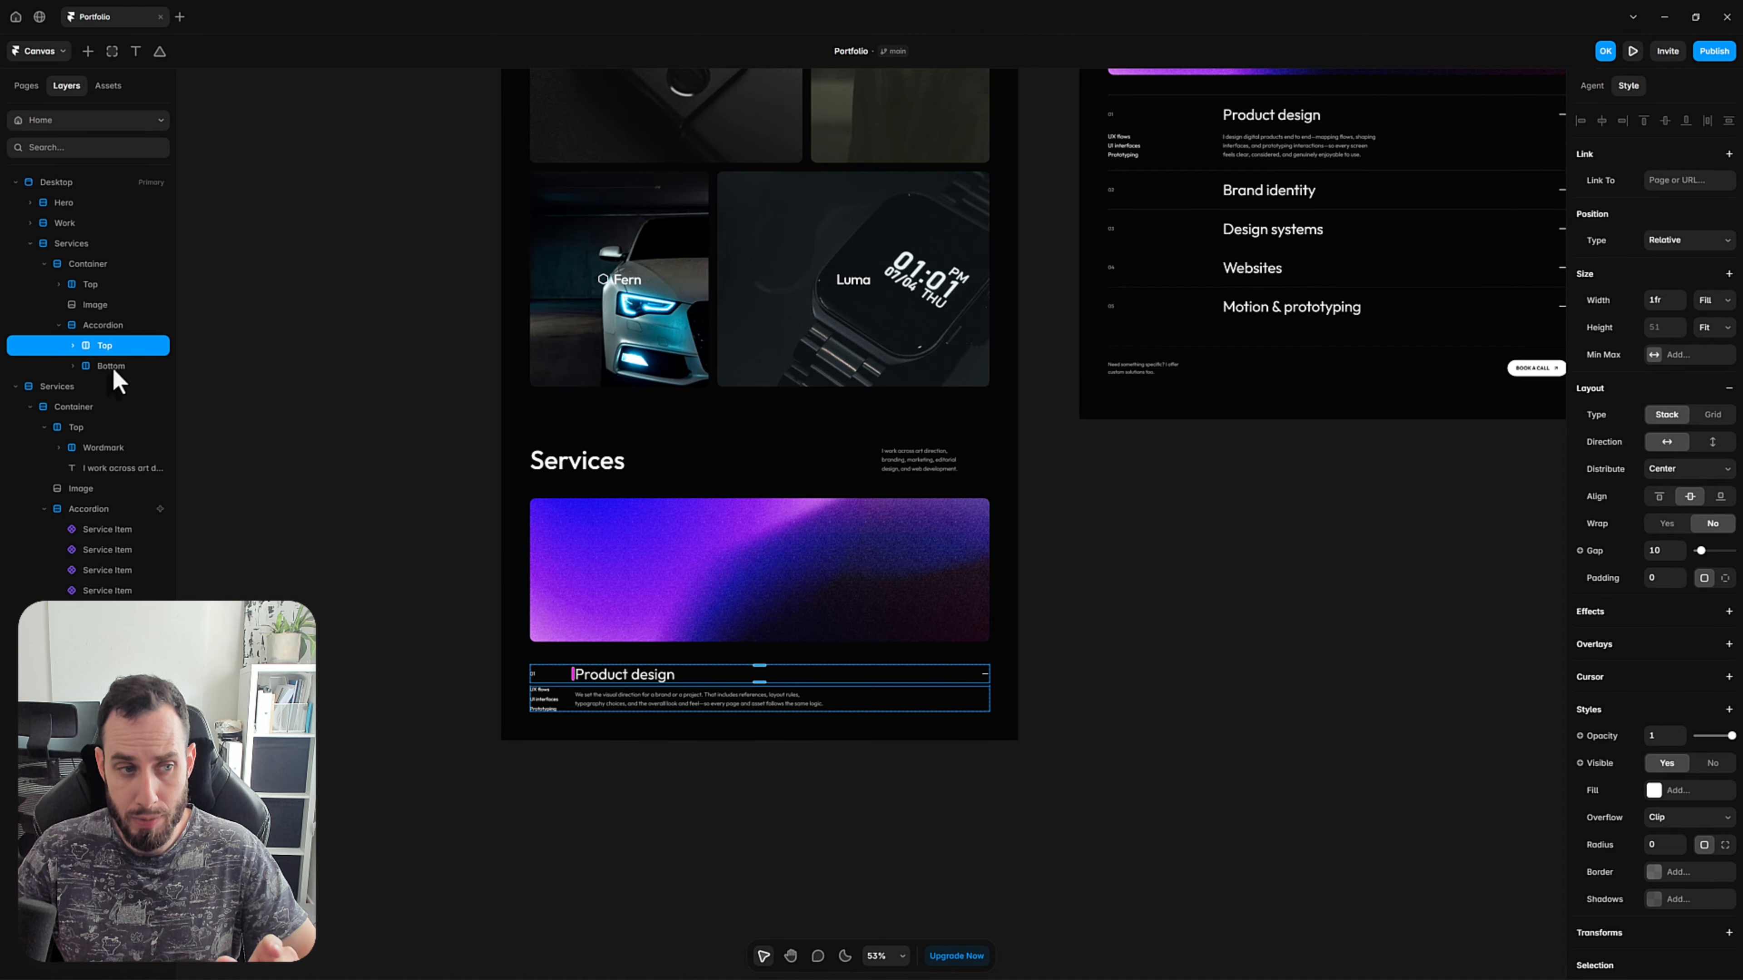
left_click(130, 366, "shift")
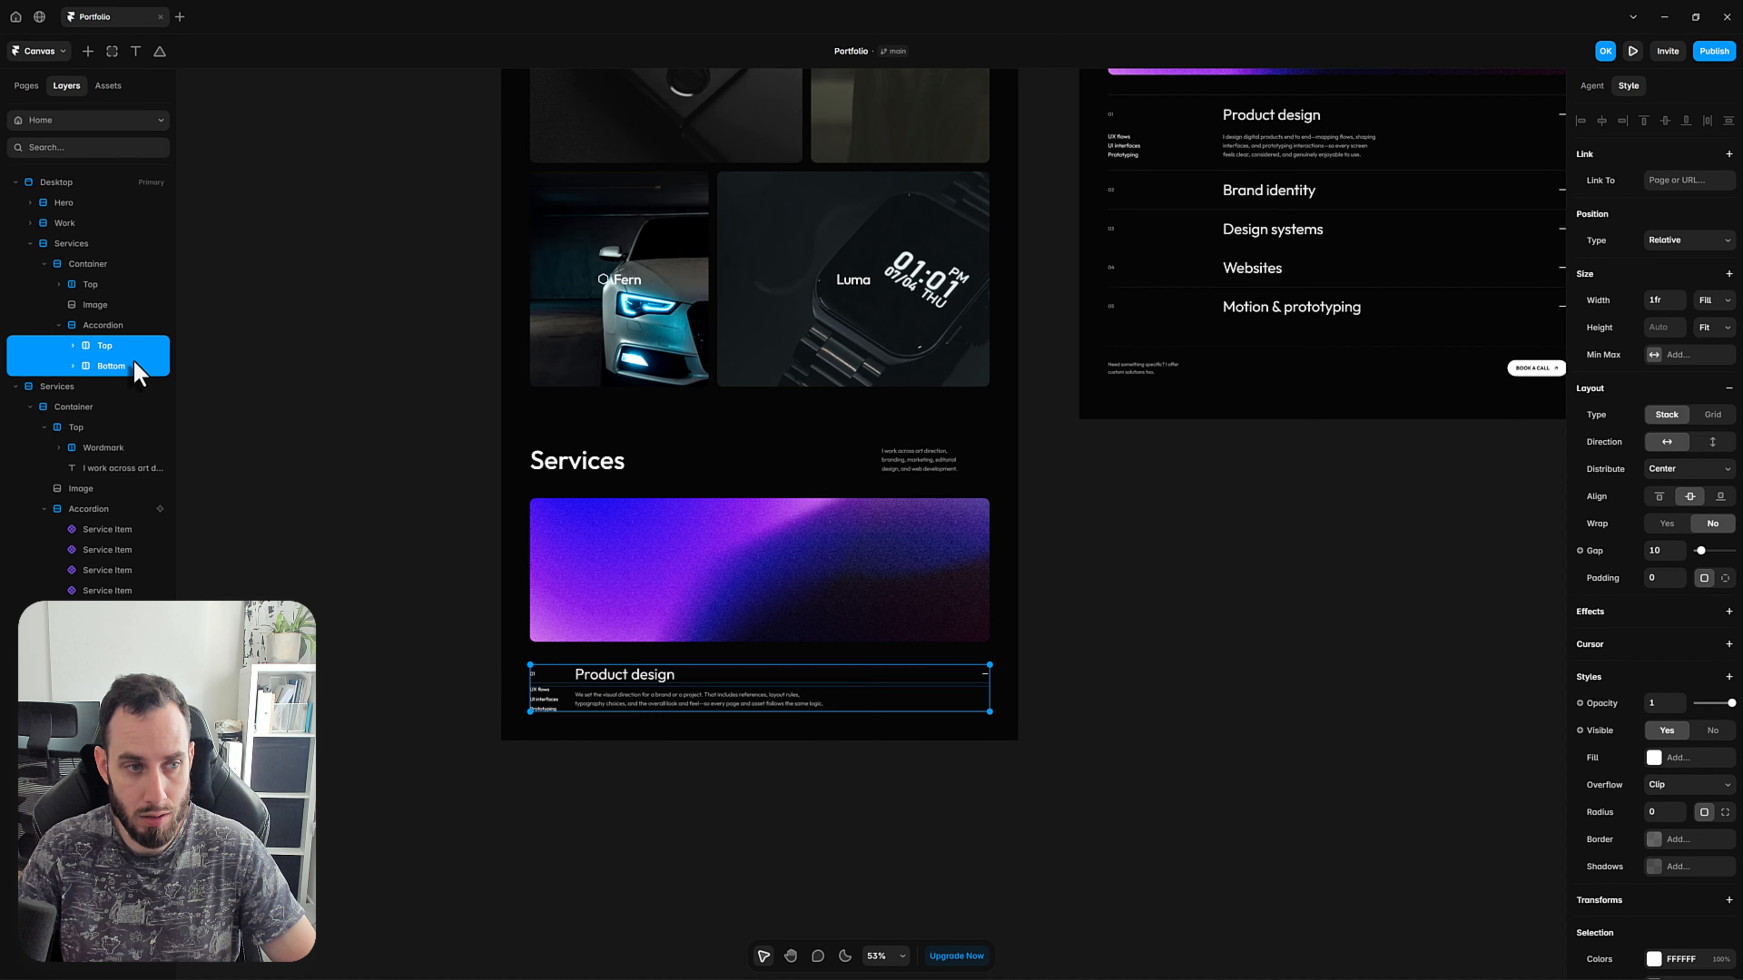
key("ctrl+alt+Return")
double_click(119, 352)
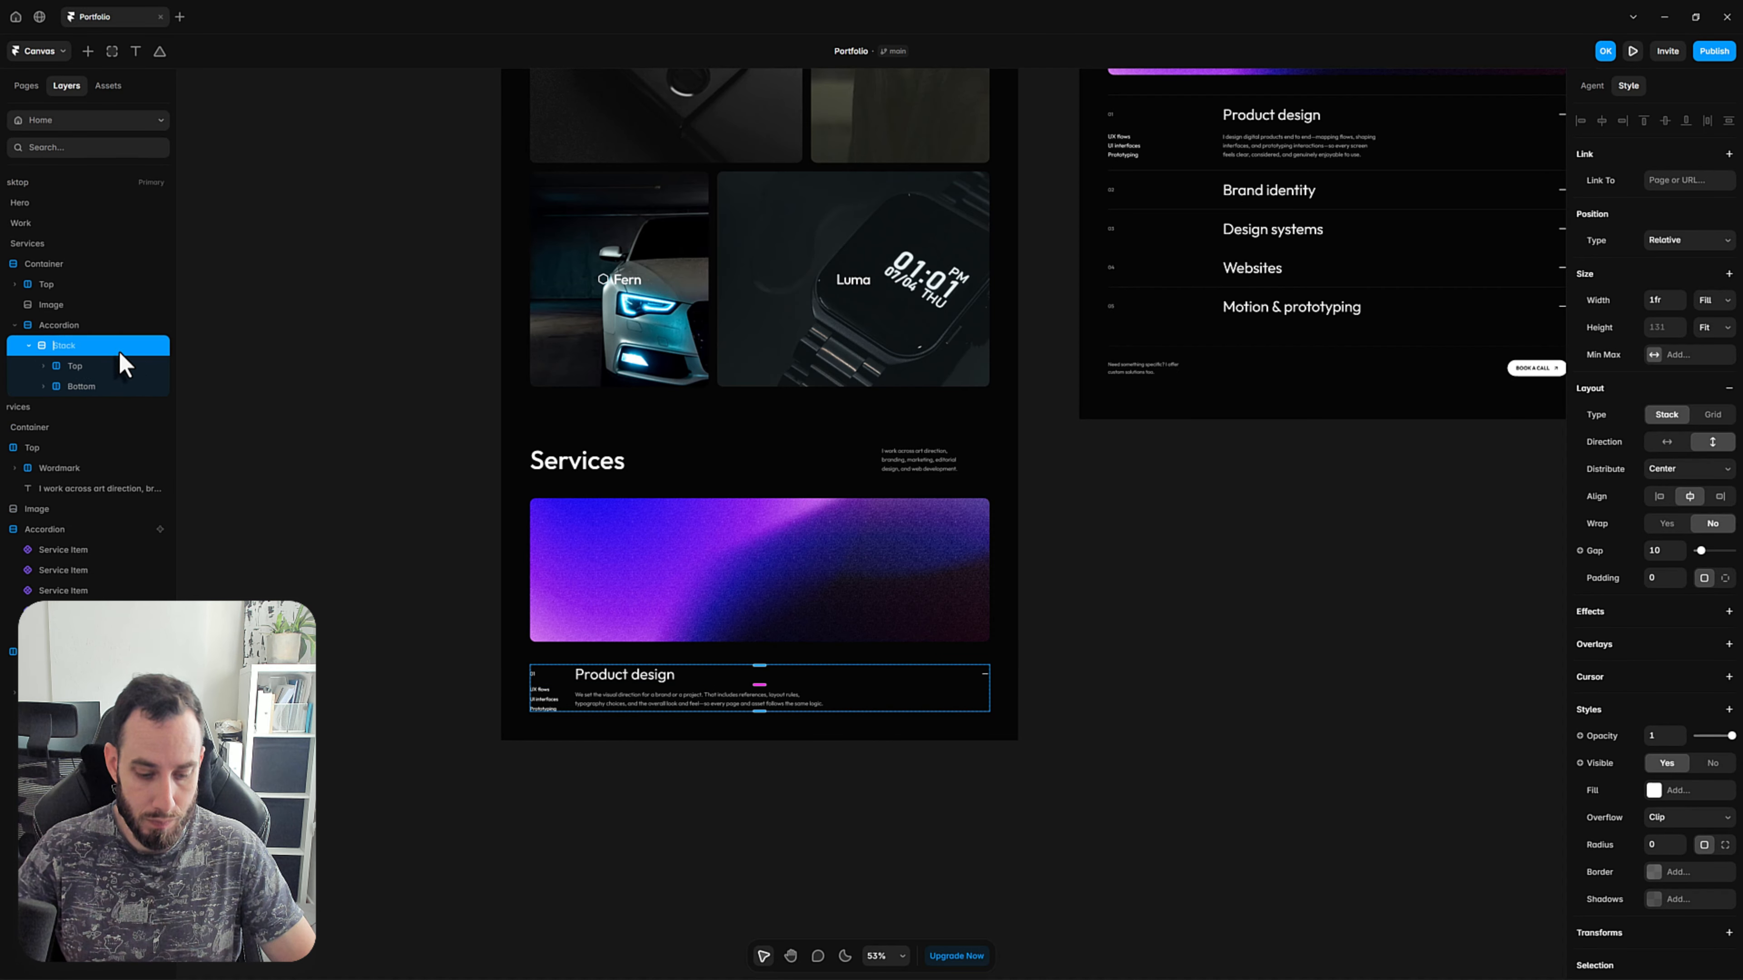
type("Service")
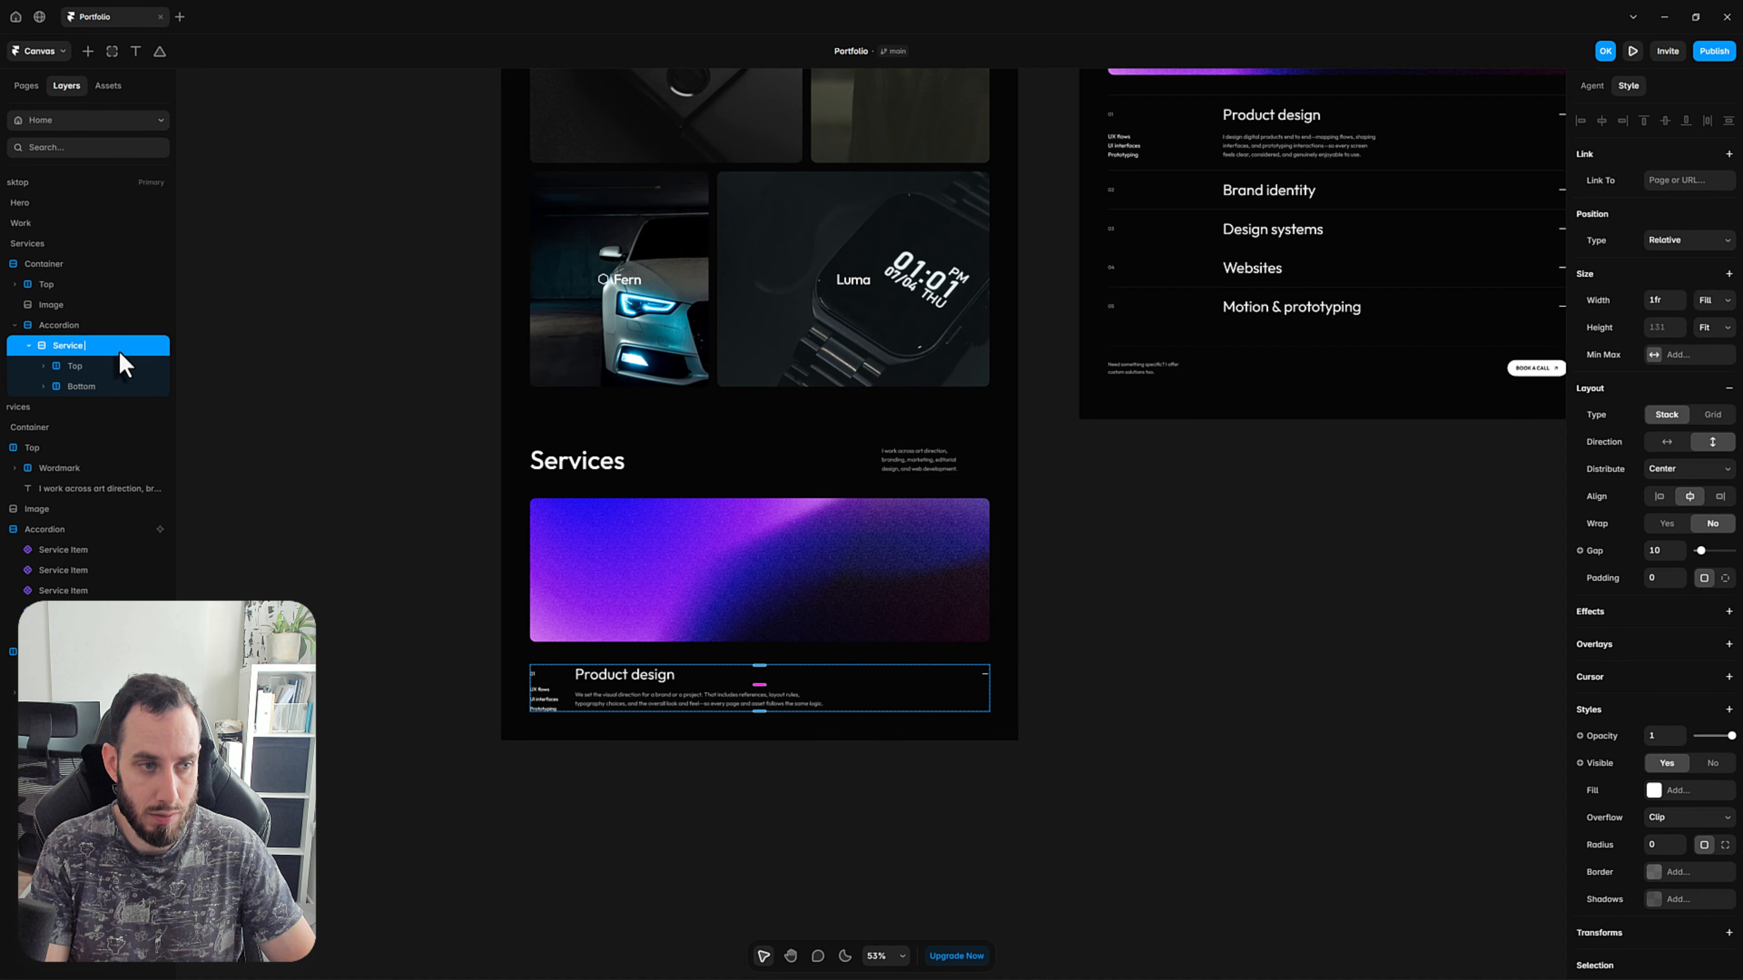
type(" Item")
key("Return")
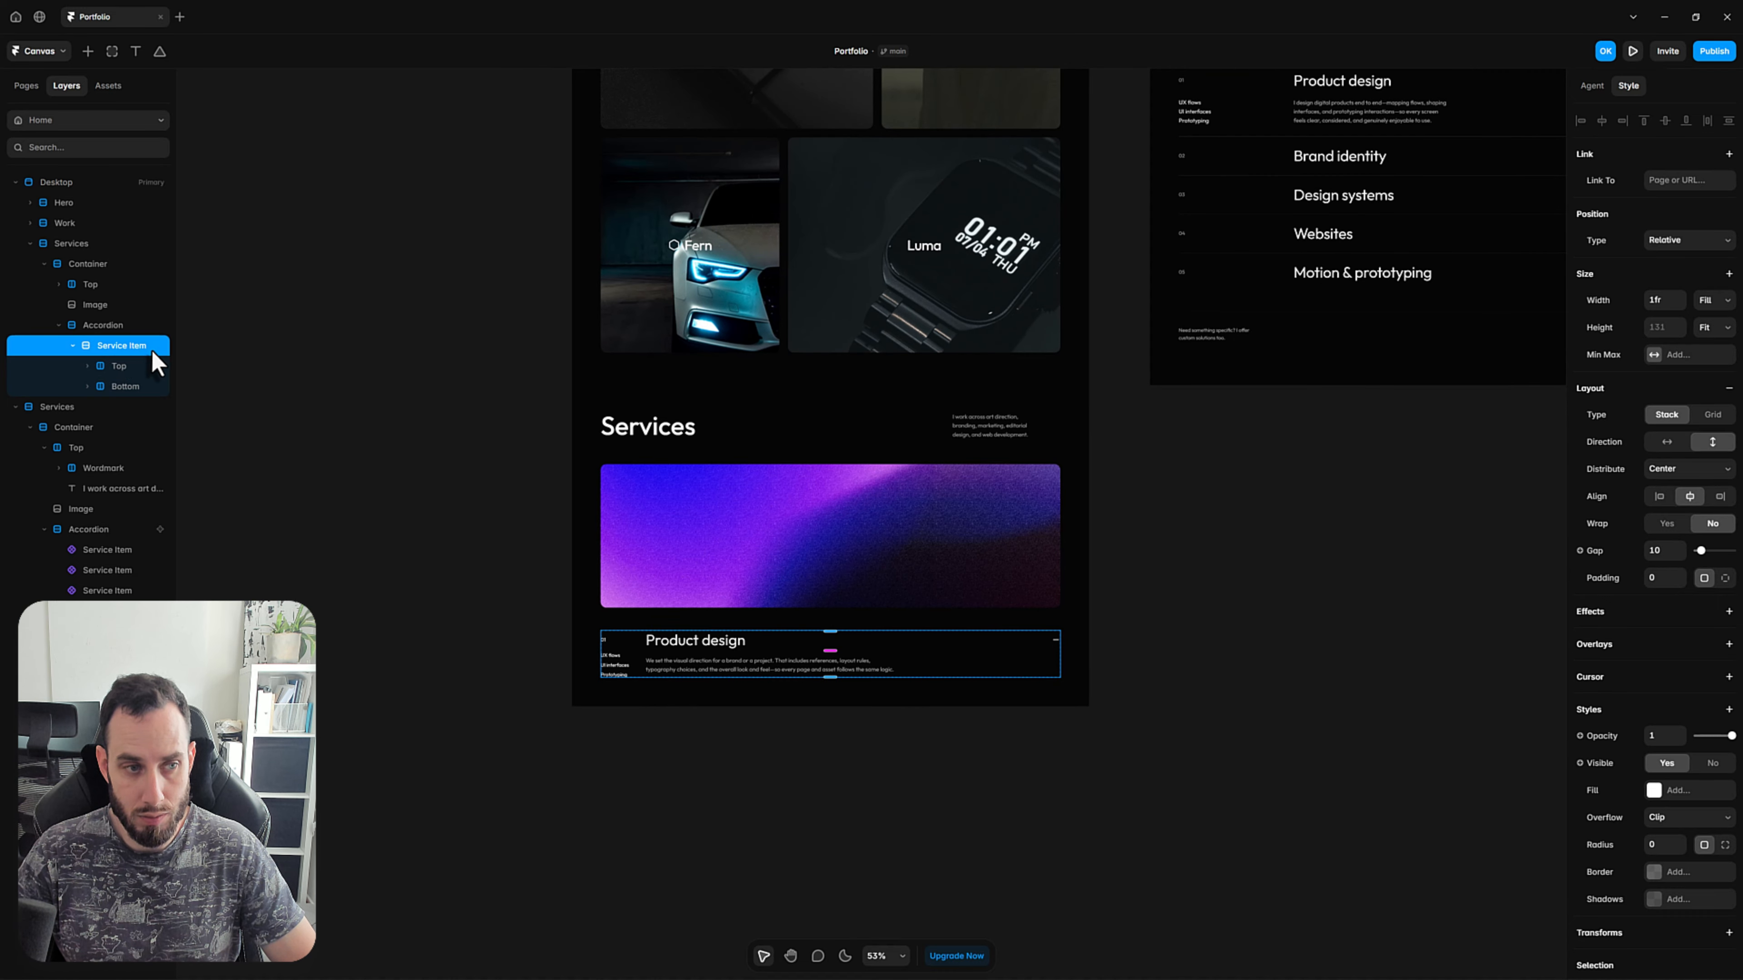
Create a component from the Service Item stack and name it Service Item 1.
right_click(151, 351)
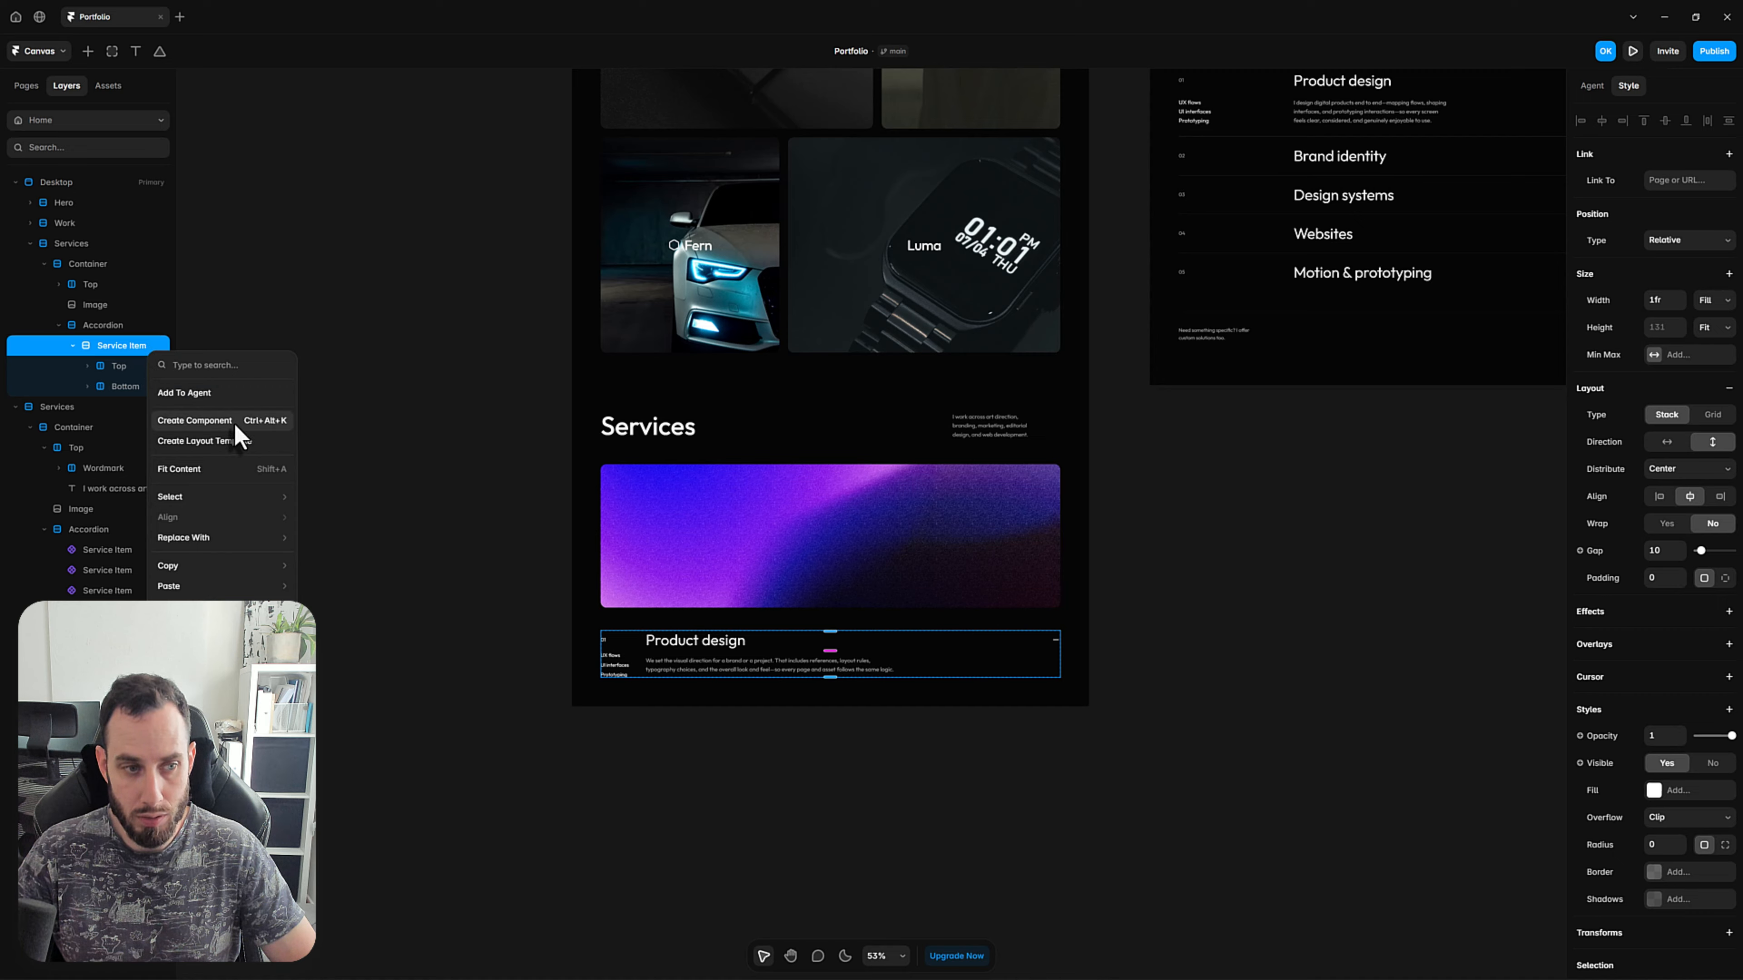
left_click(206, 420)
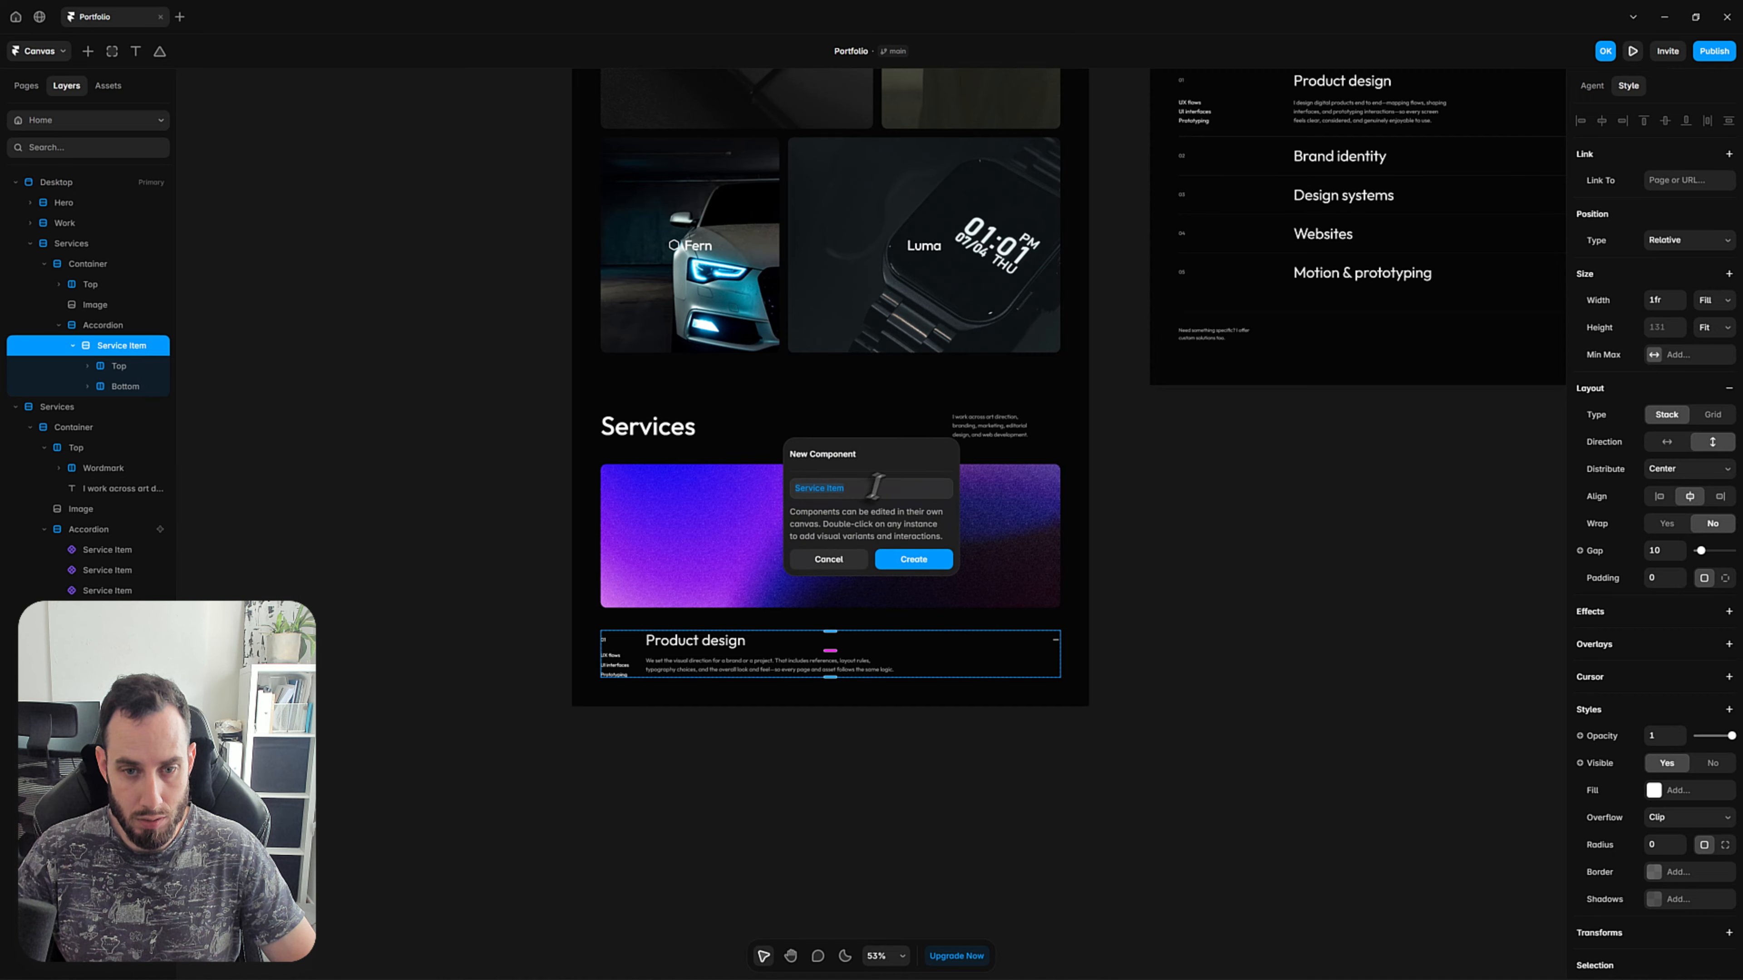
key("Right")
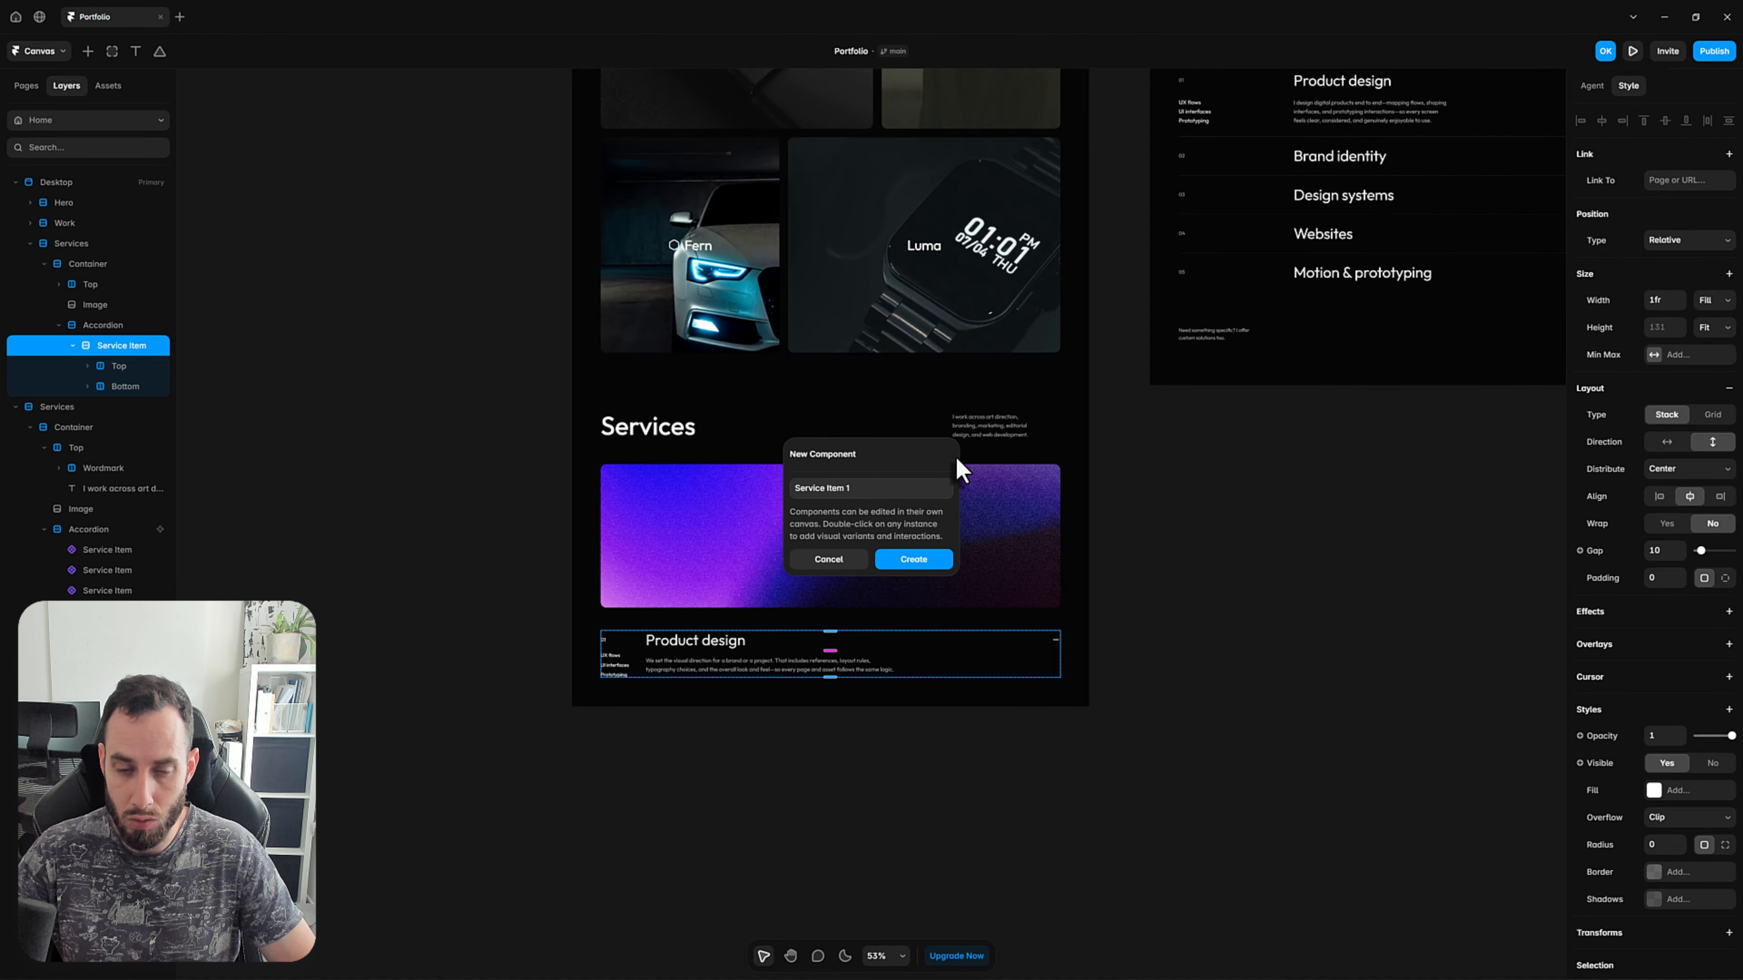
left_click(920, 566)
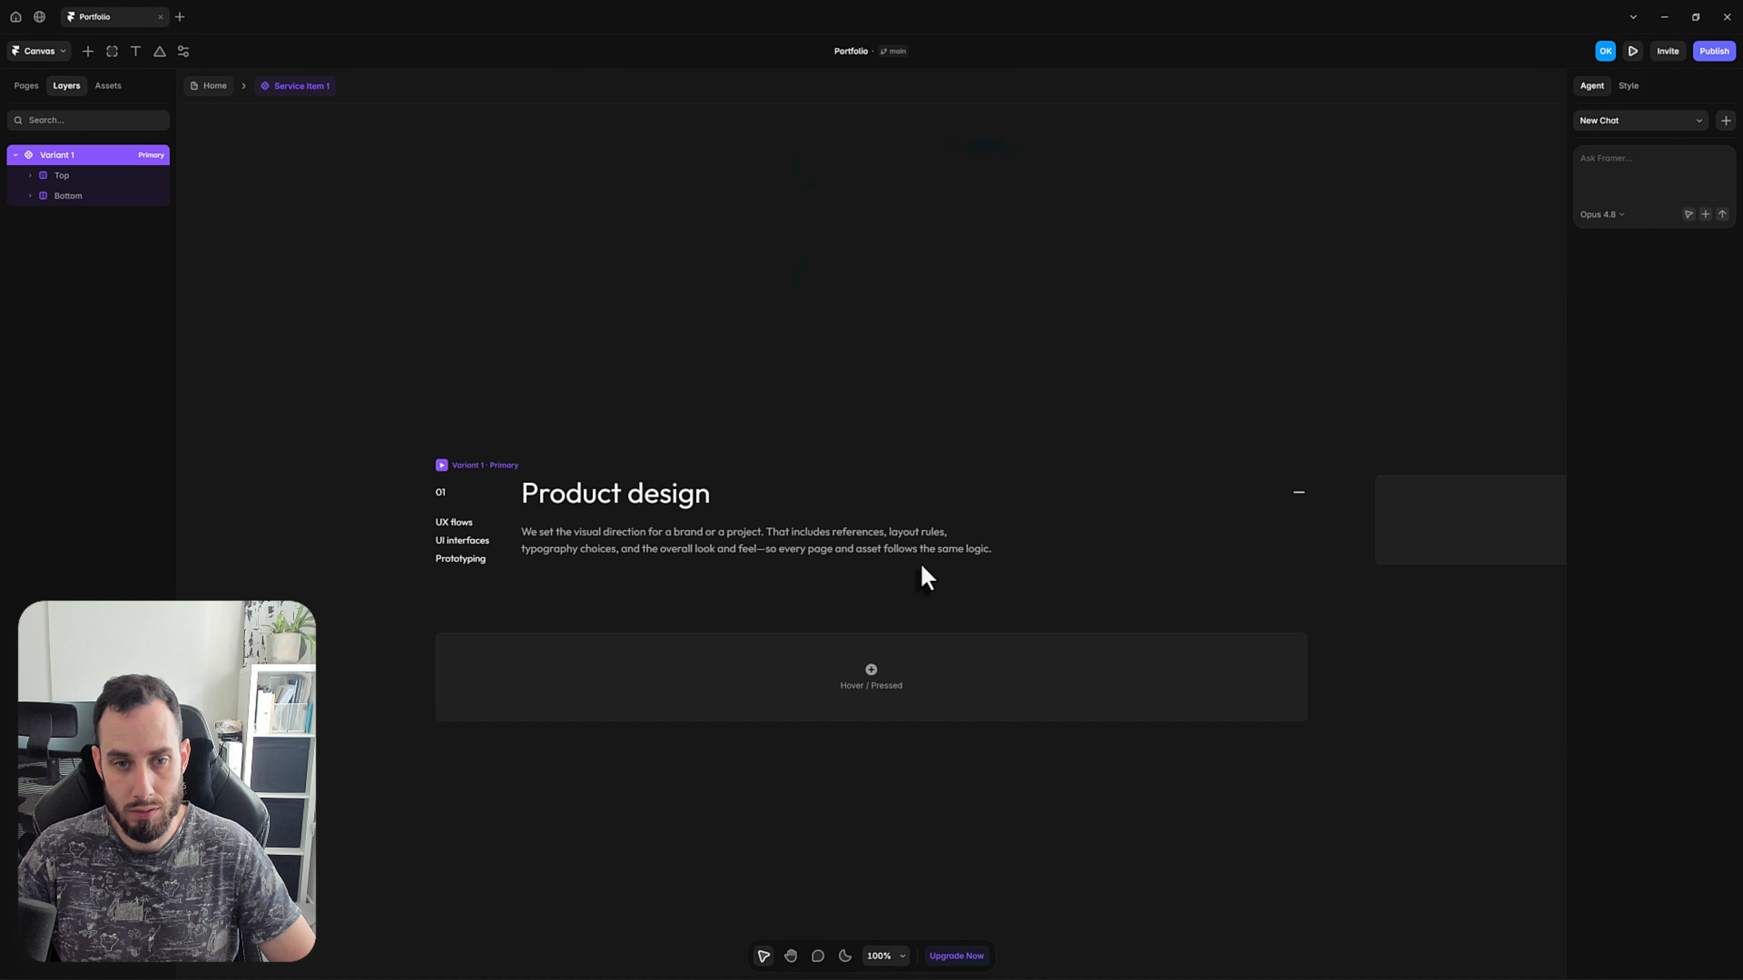
Rename the component's primary variant as Open.
left_click(503, 371)
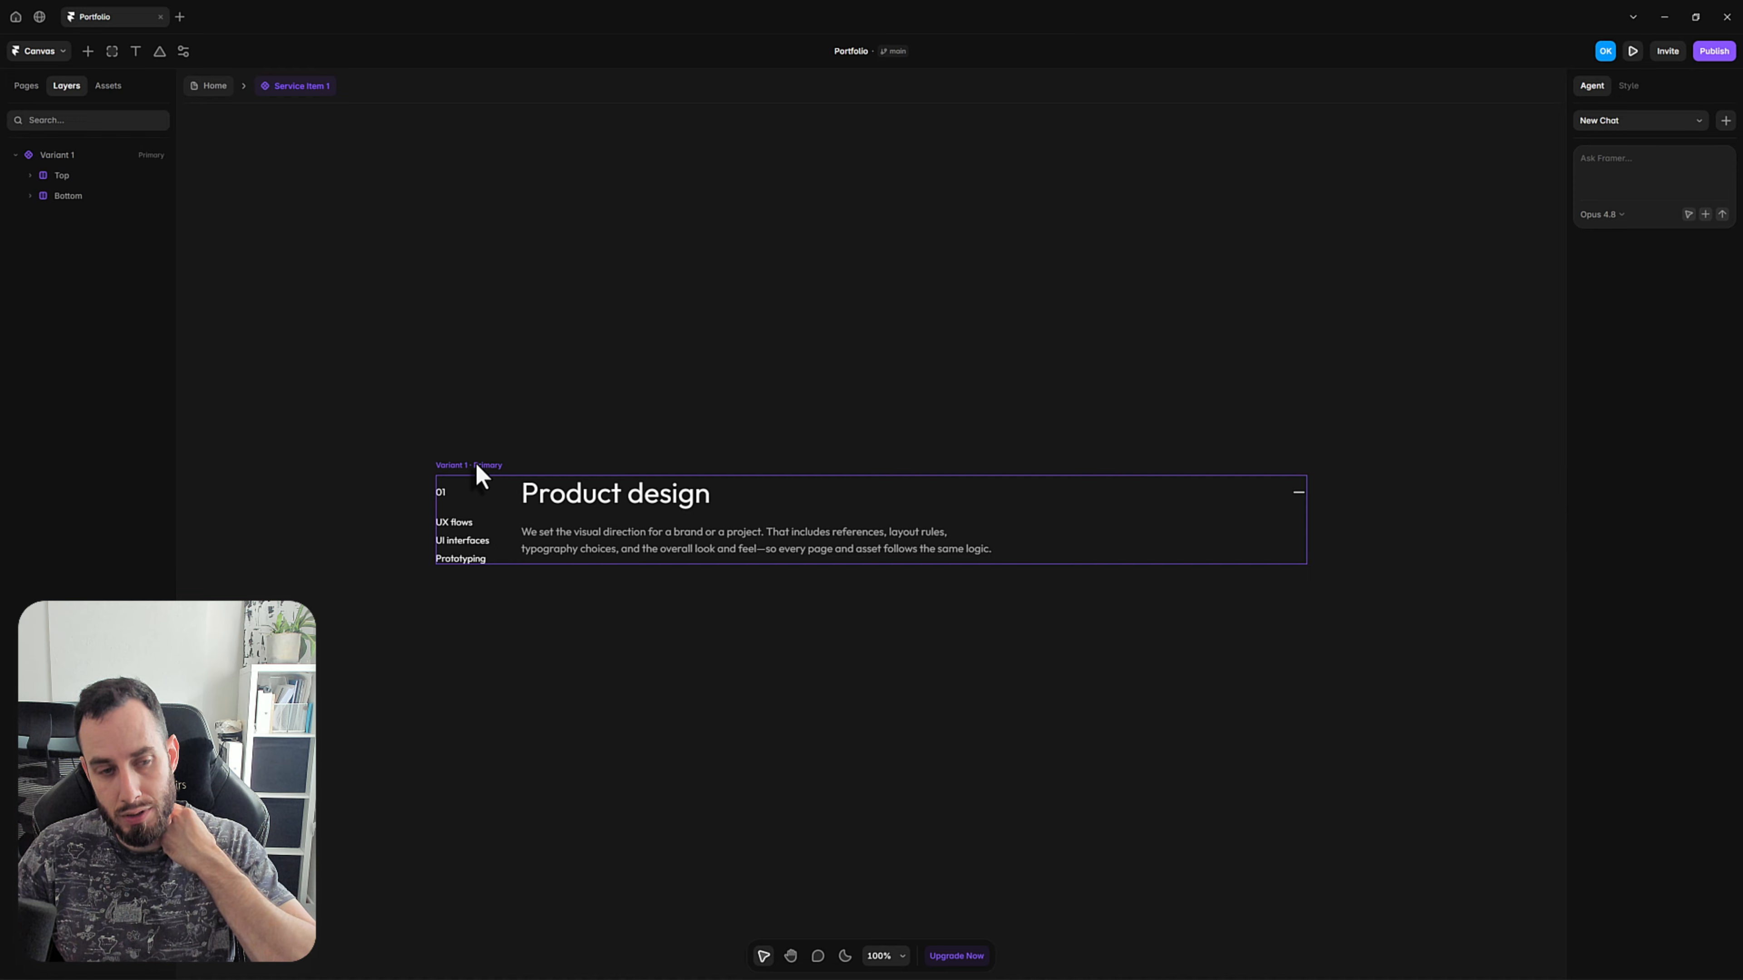
left_click(71, 154)
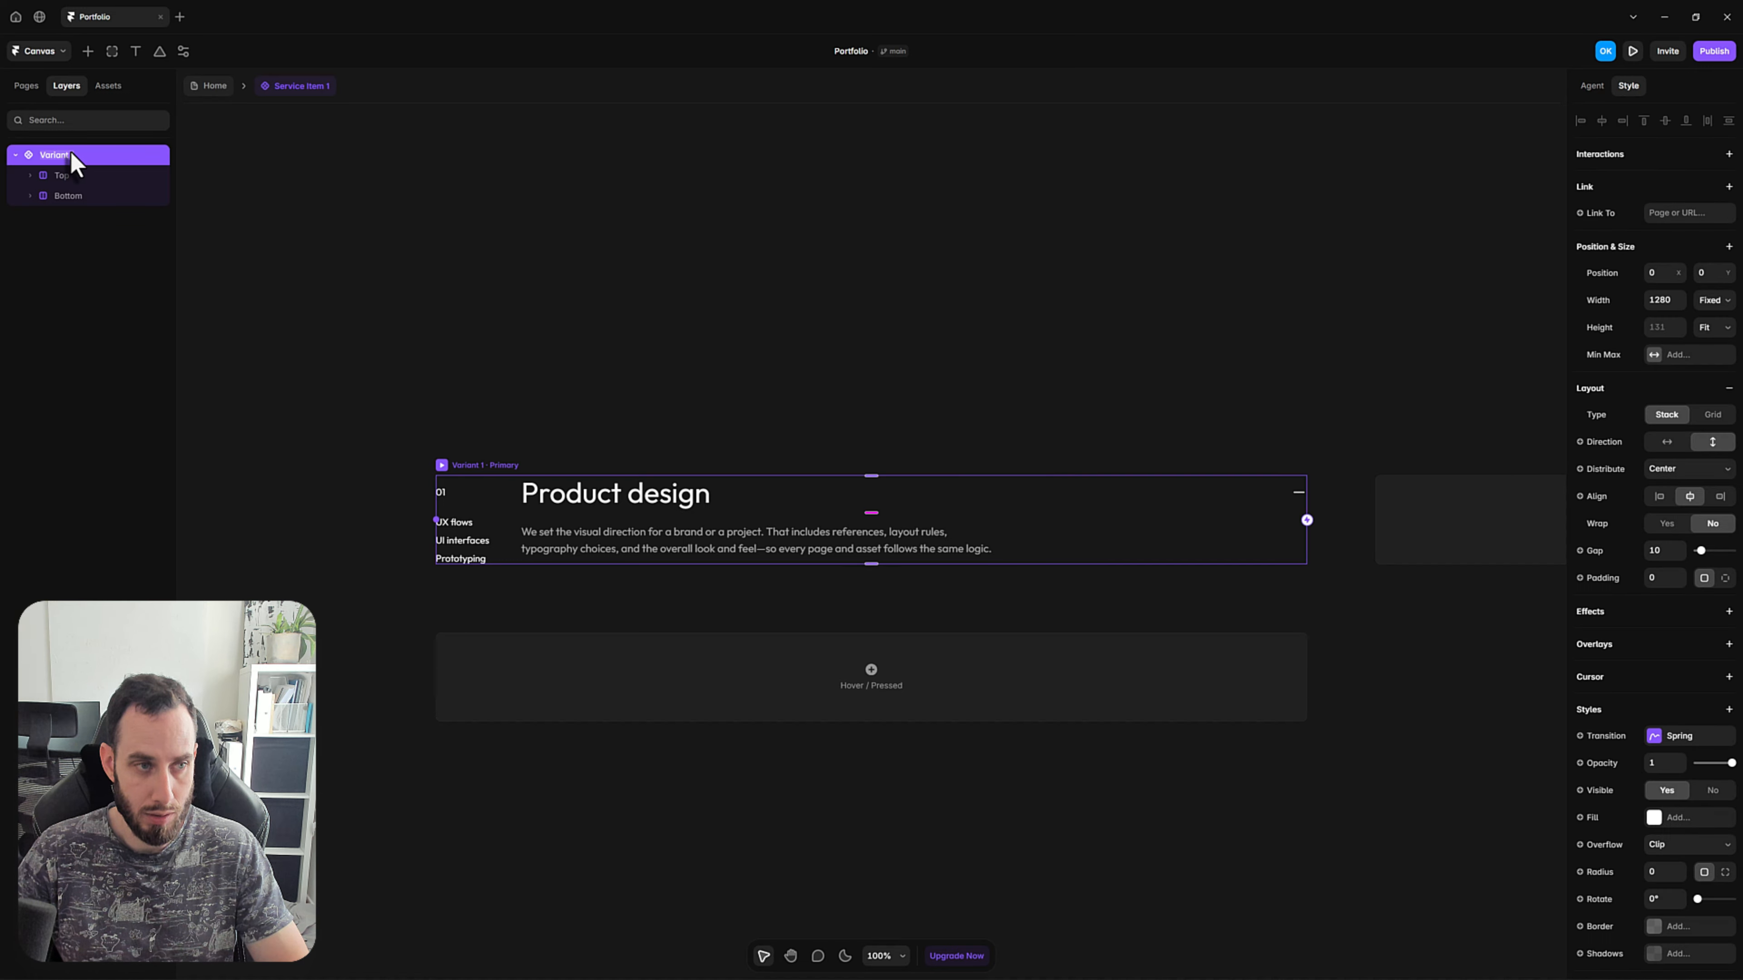
key("ctrl+r")
type("Open")
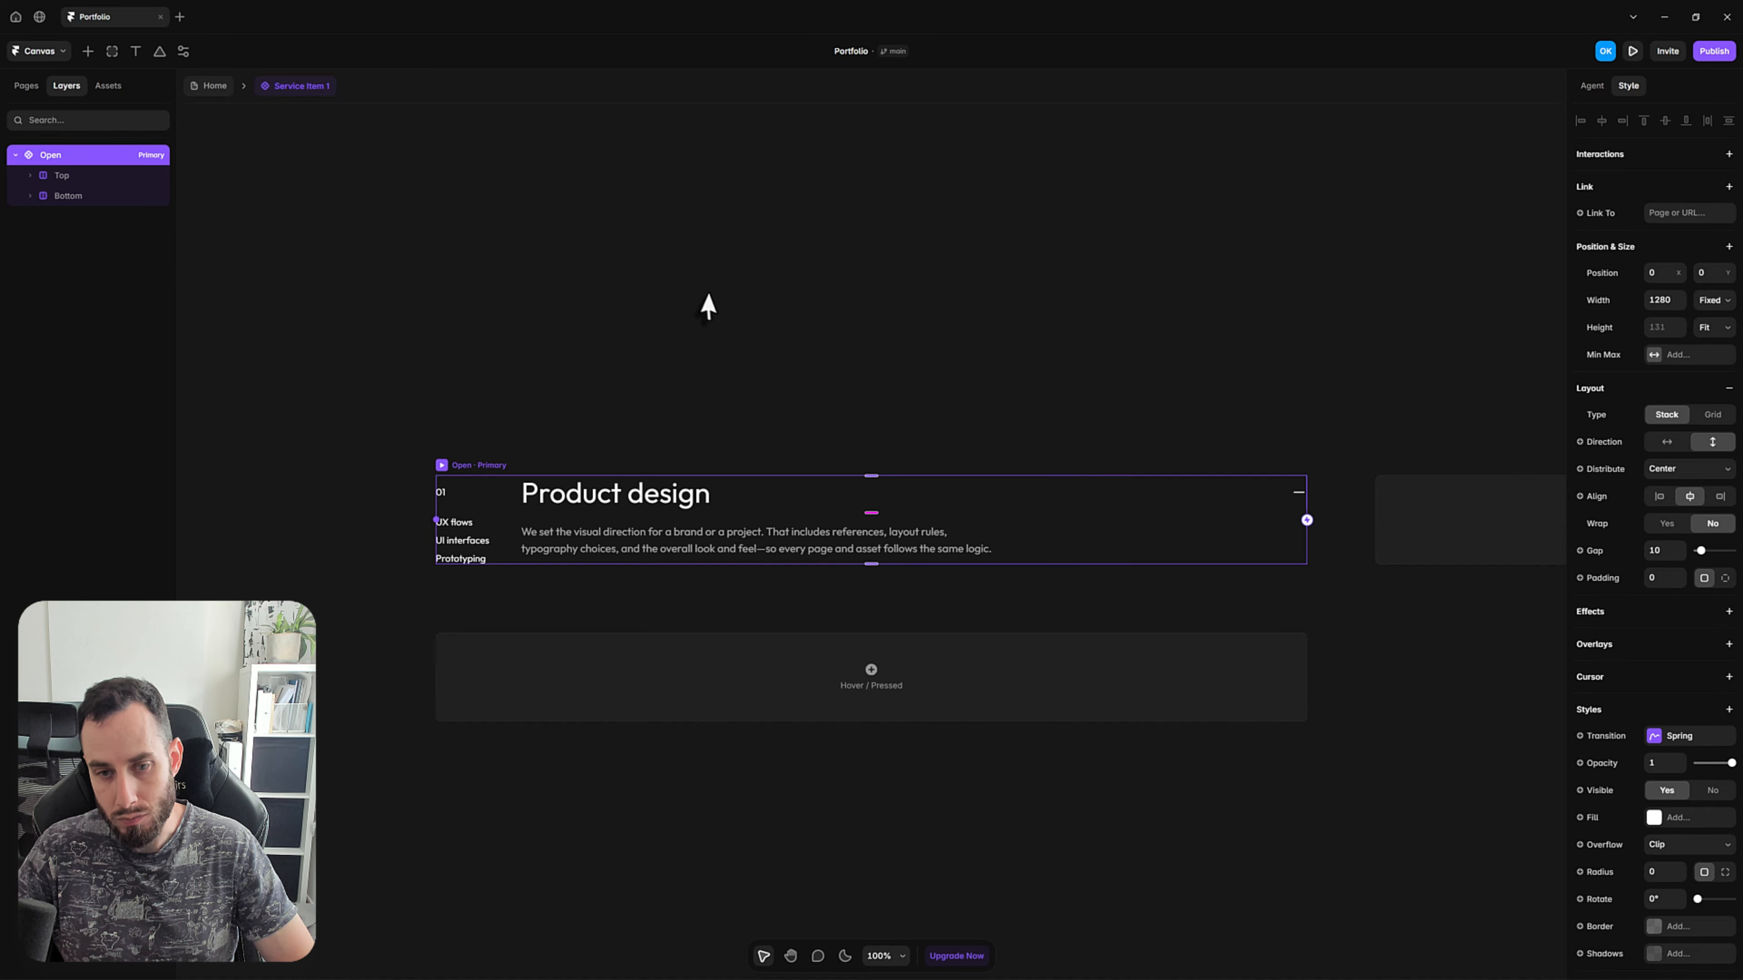
Set the 01 text's width to 1fr and add a fixed maximum width of 320.
left_click(487, 434)
left_click(449, 496)
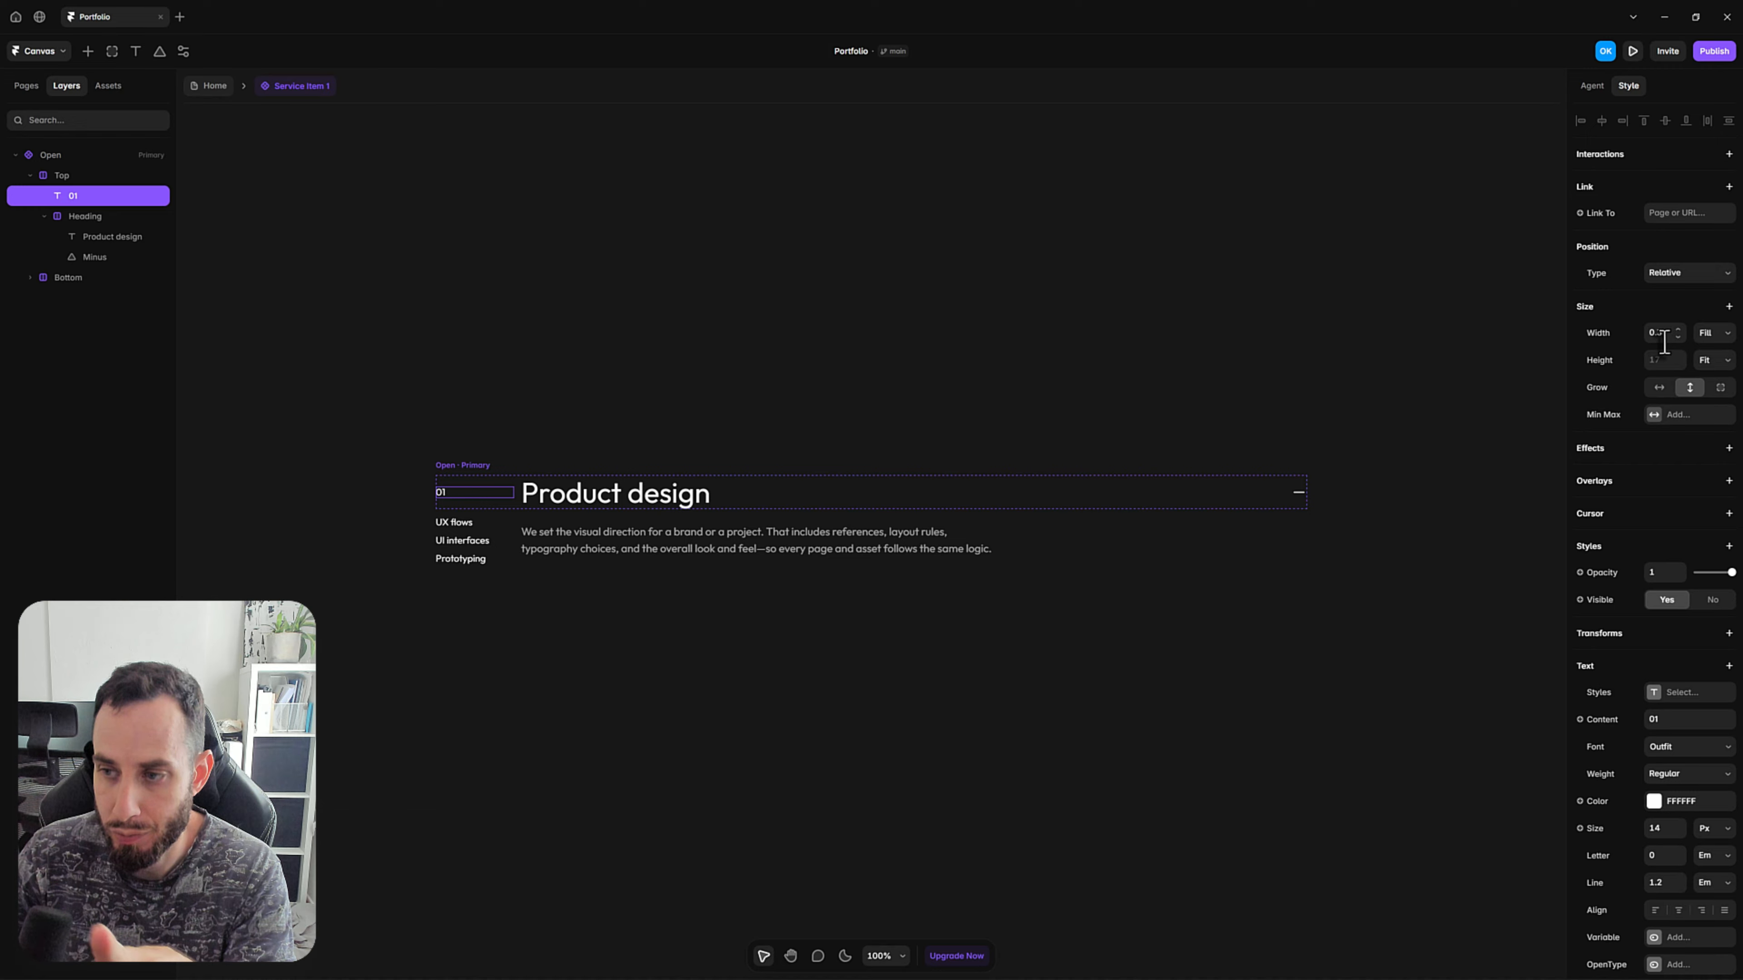
left_click(1661, 334)
type("1fr")
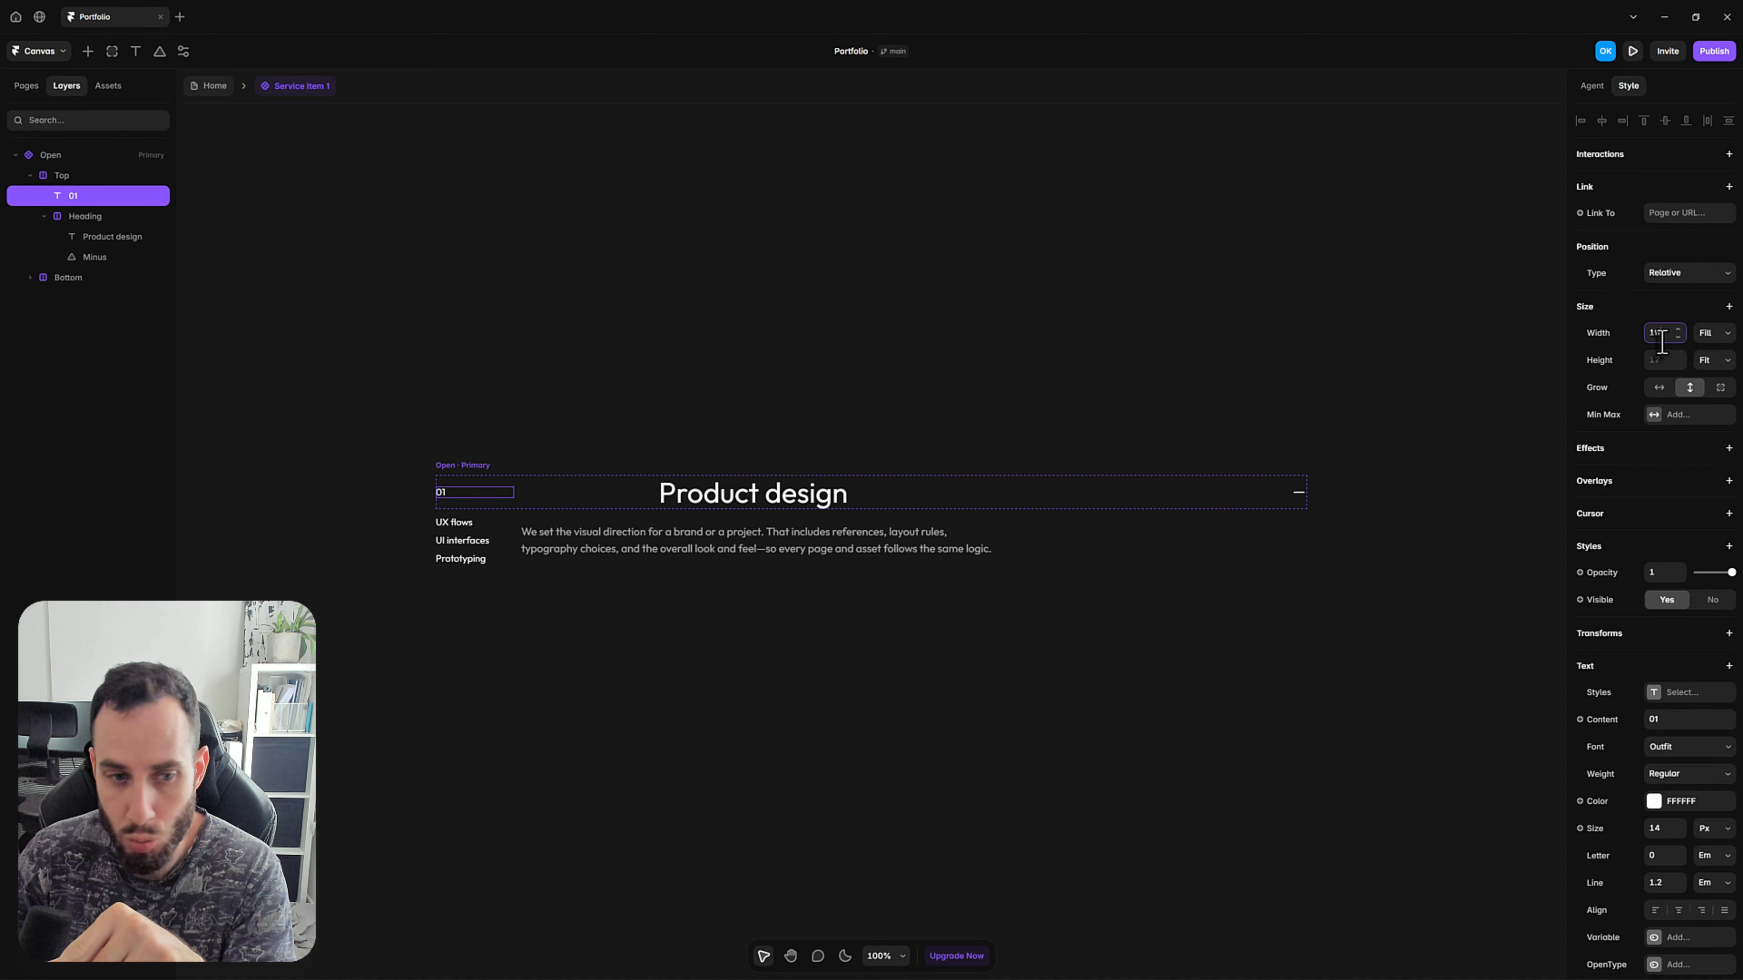
left_click(1654, 417)
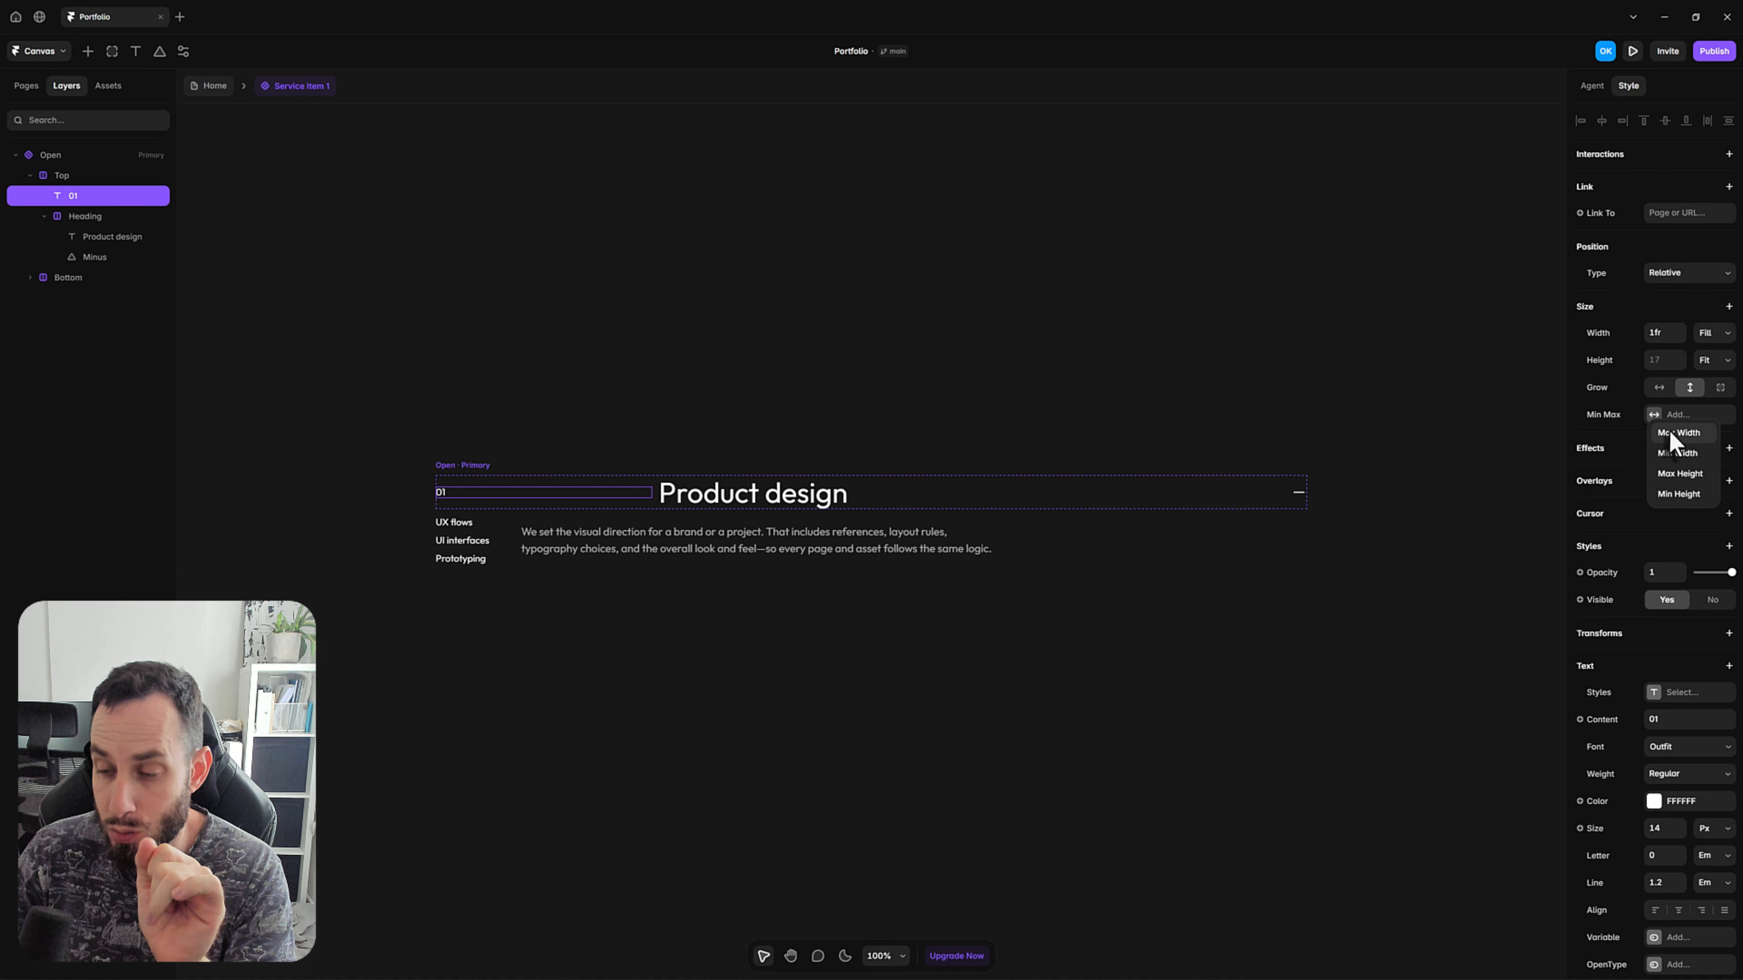
left_click(1668, 427)
type("3")
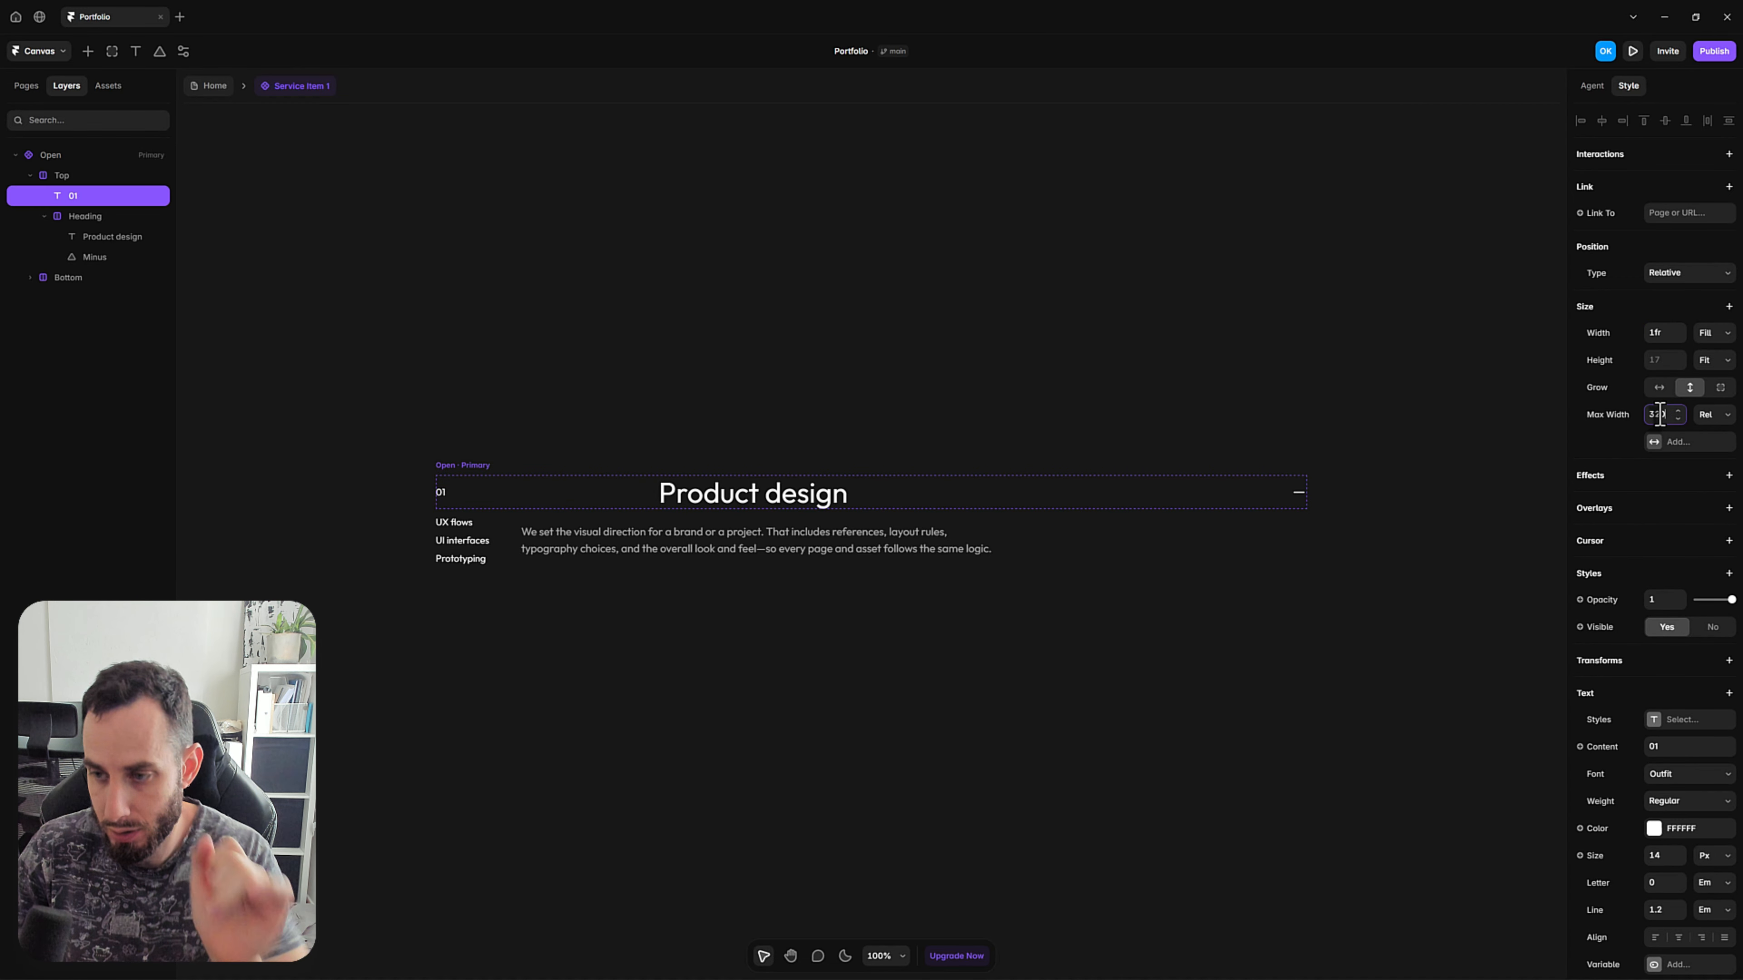
type("20")
key("Return")
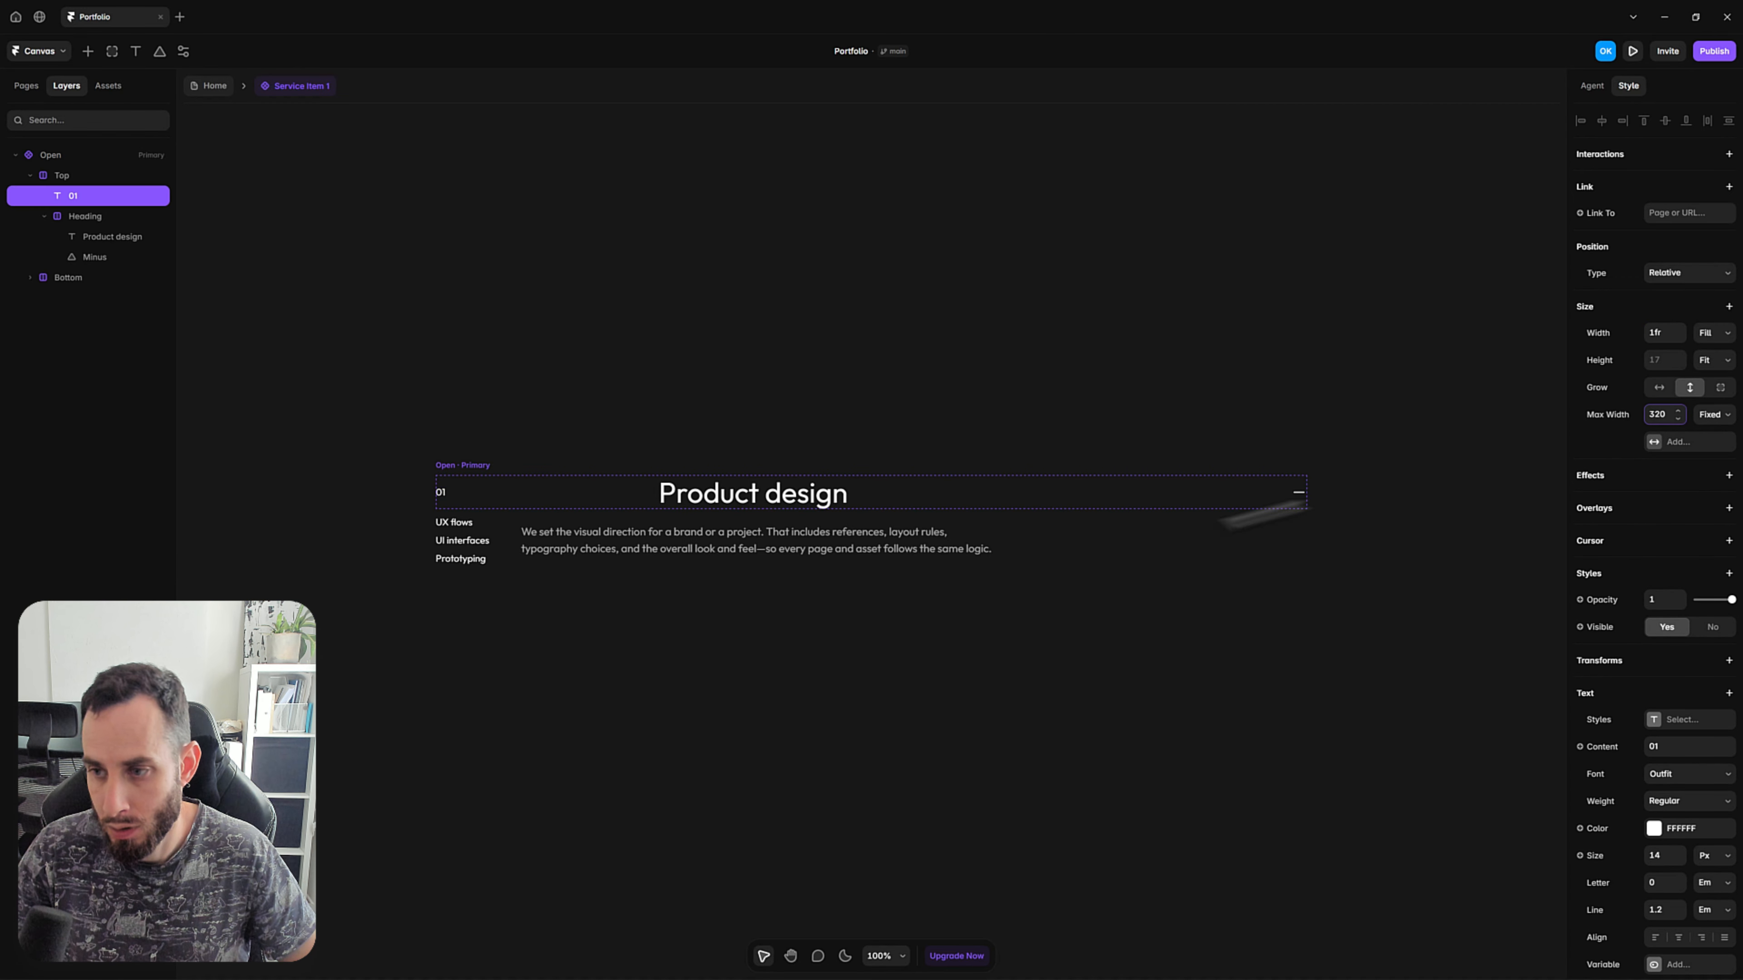
Set the Tags stack's width to 1fr and add a maximum width to it.
left_click(491, 535)
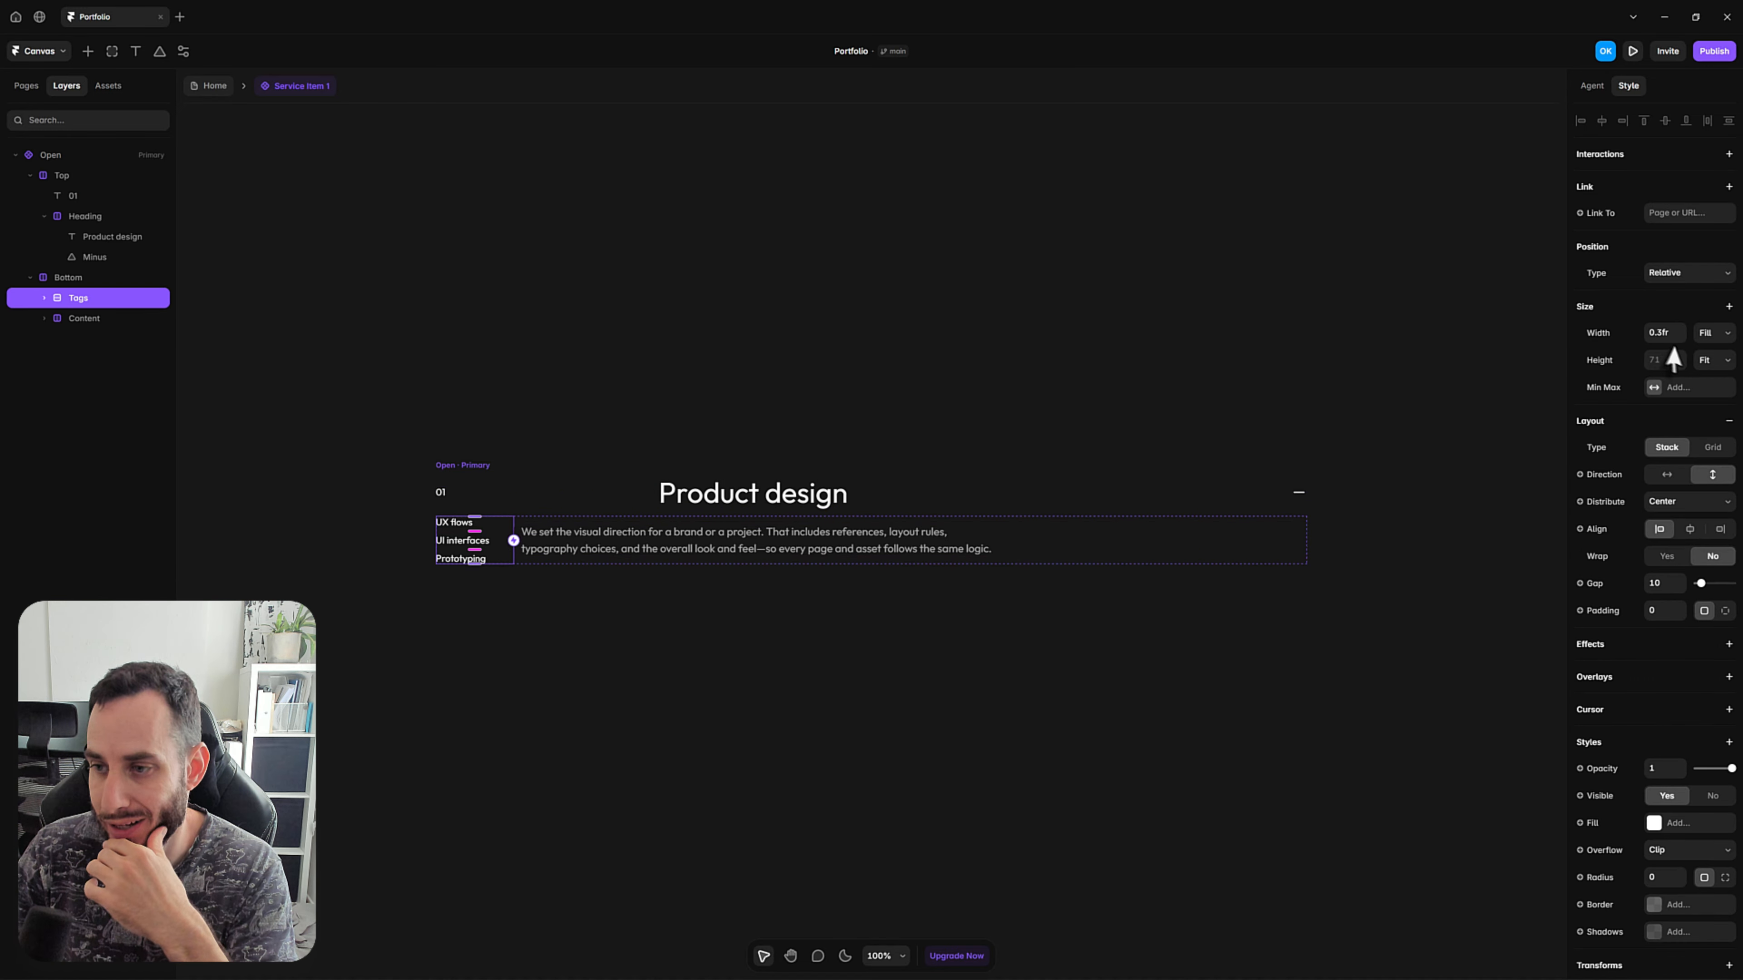
left_click(1664, 335)
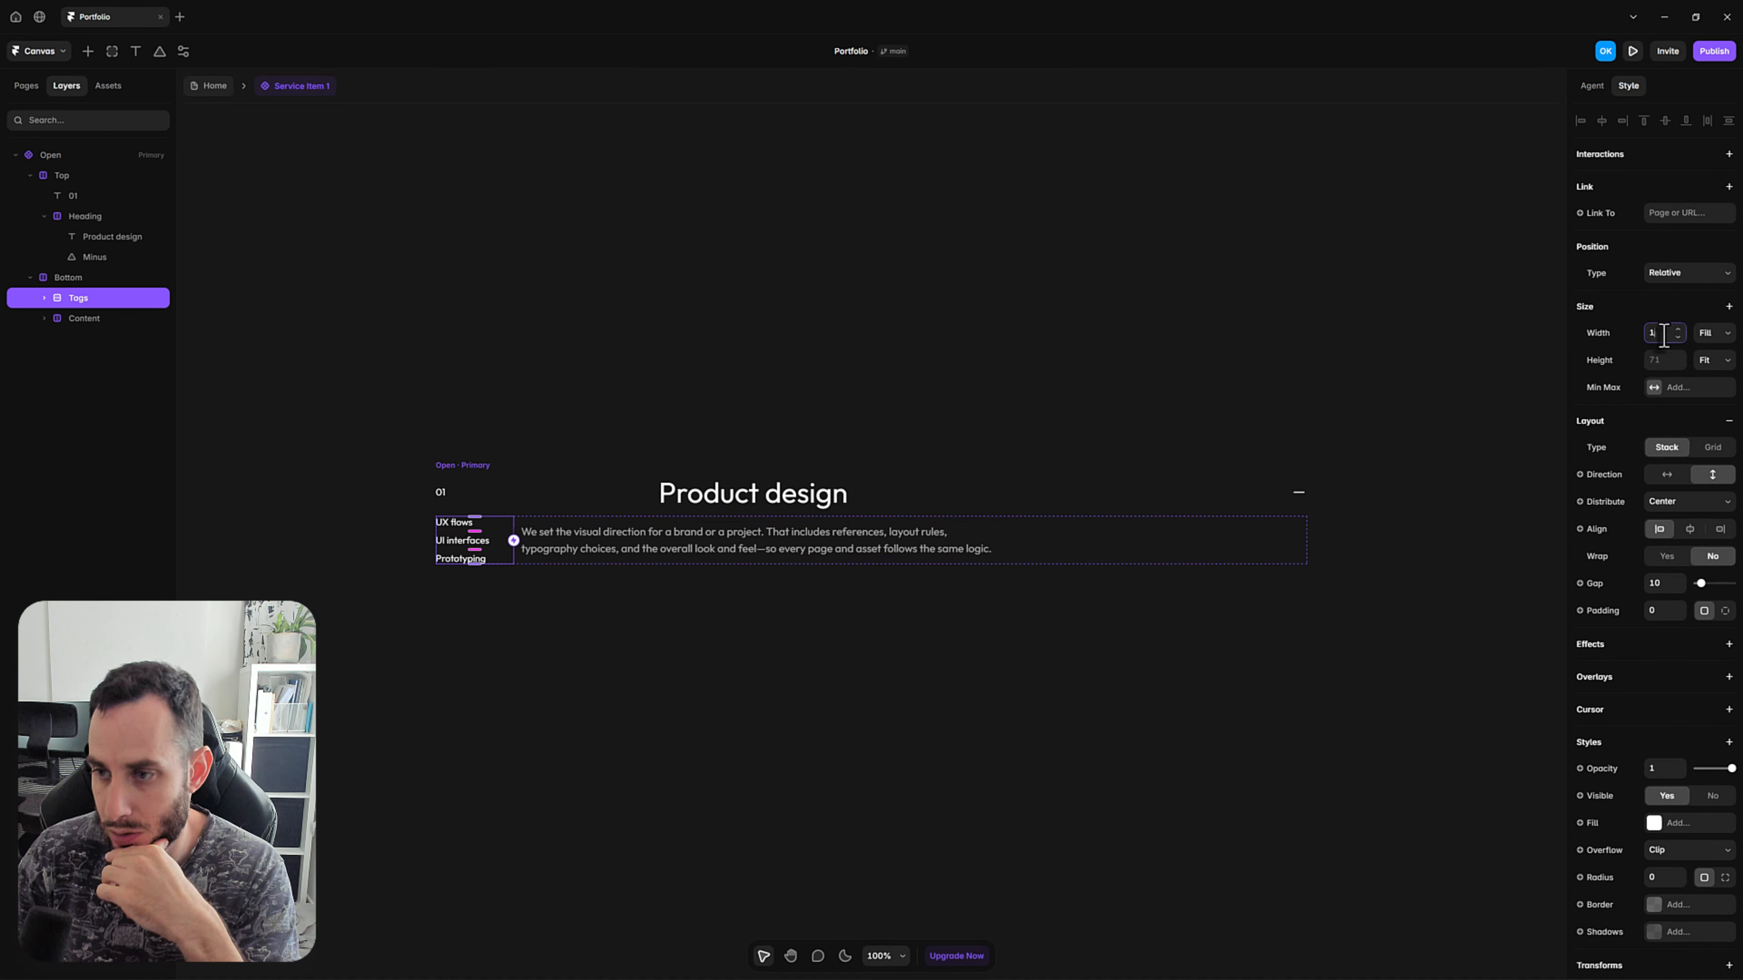
key("Return")
left_click(1654, 389)
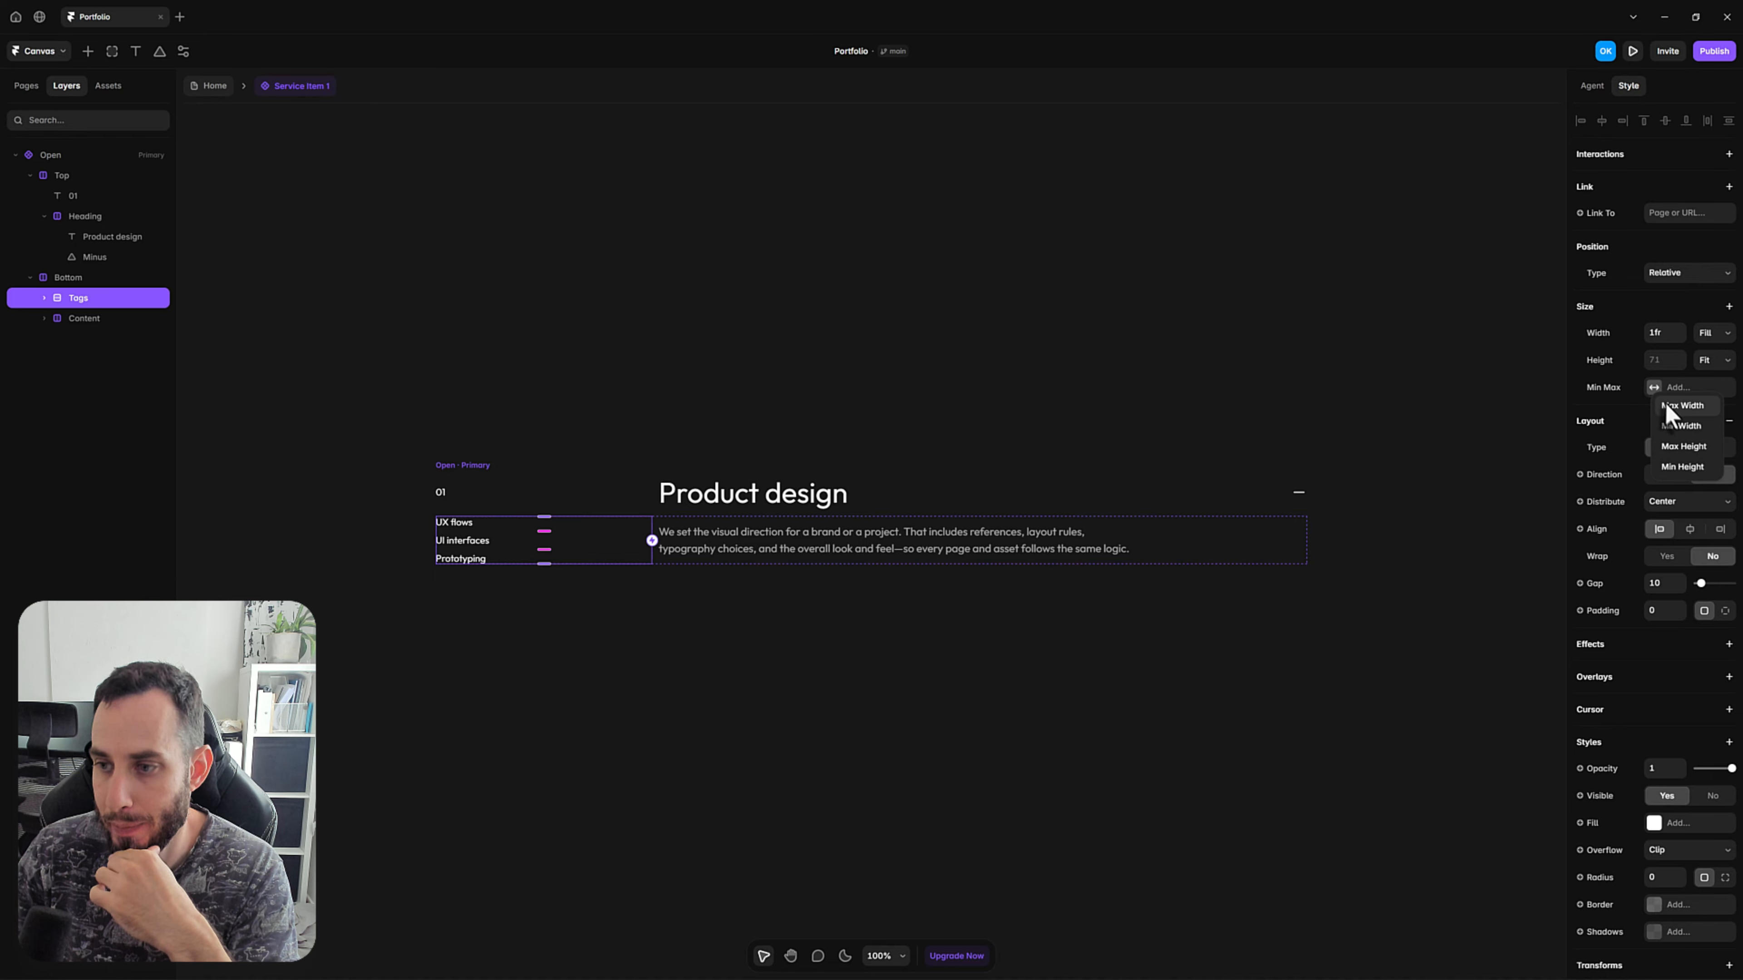
left_click(1681, 406)
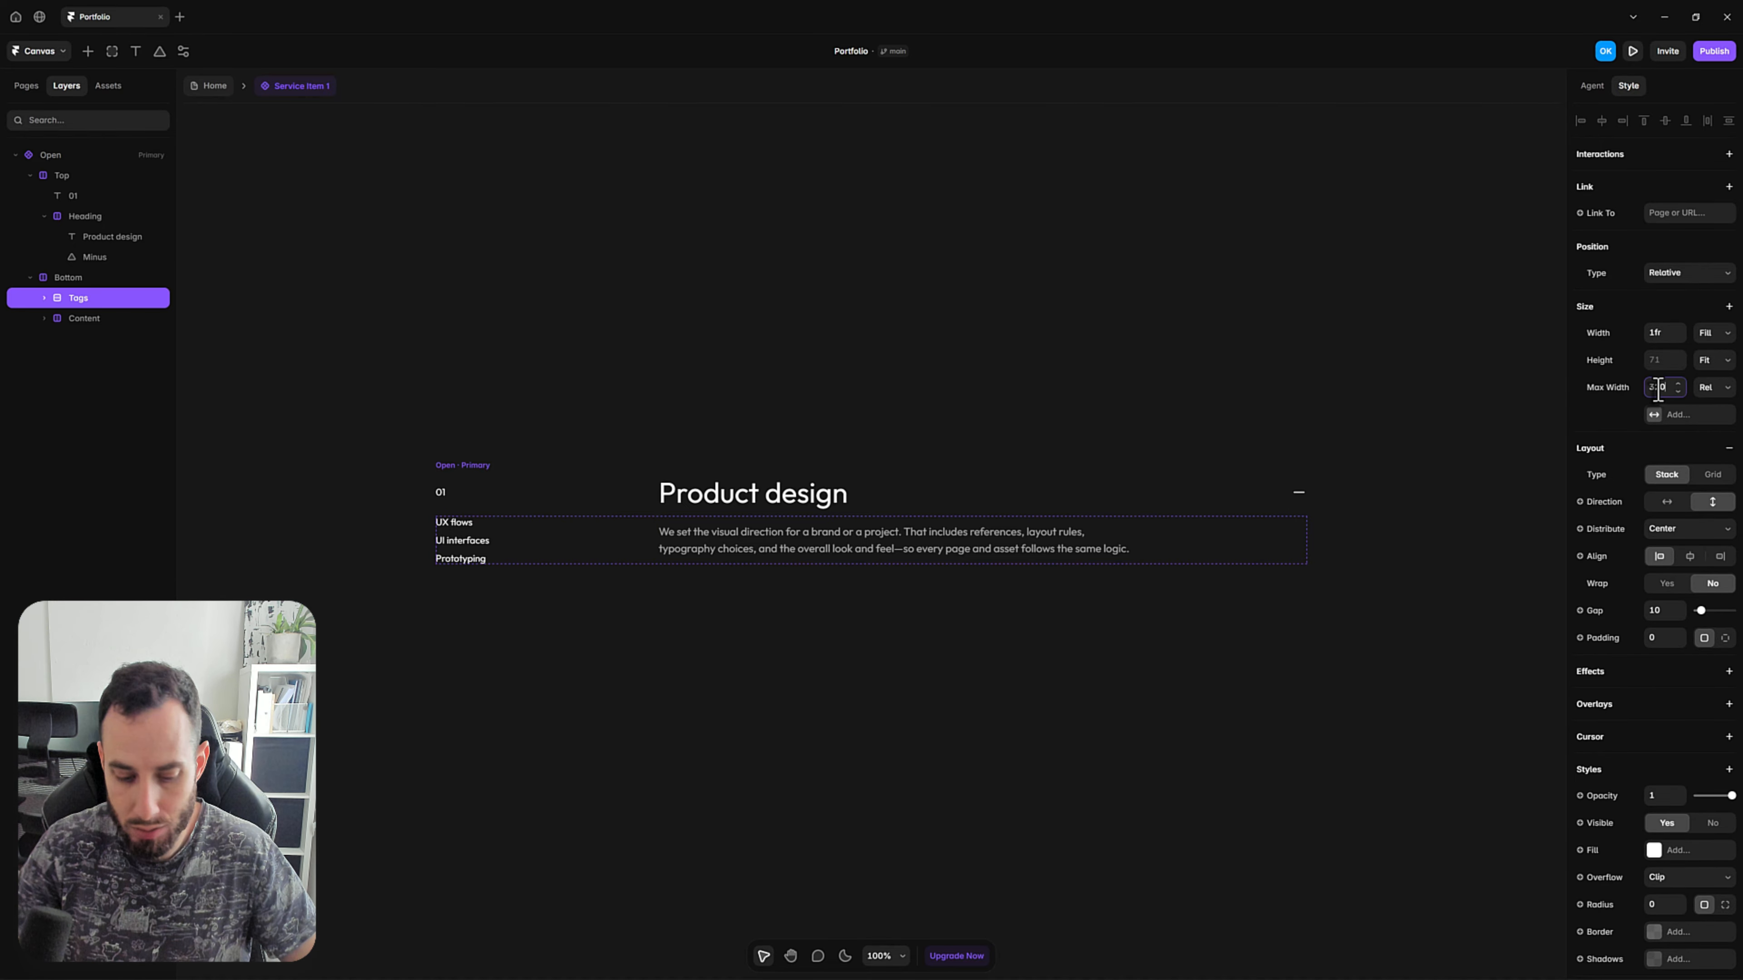
left_click(843, 699)
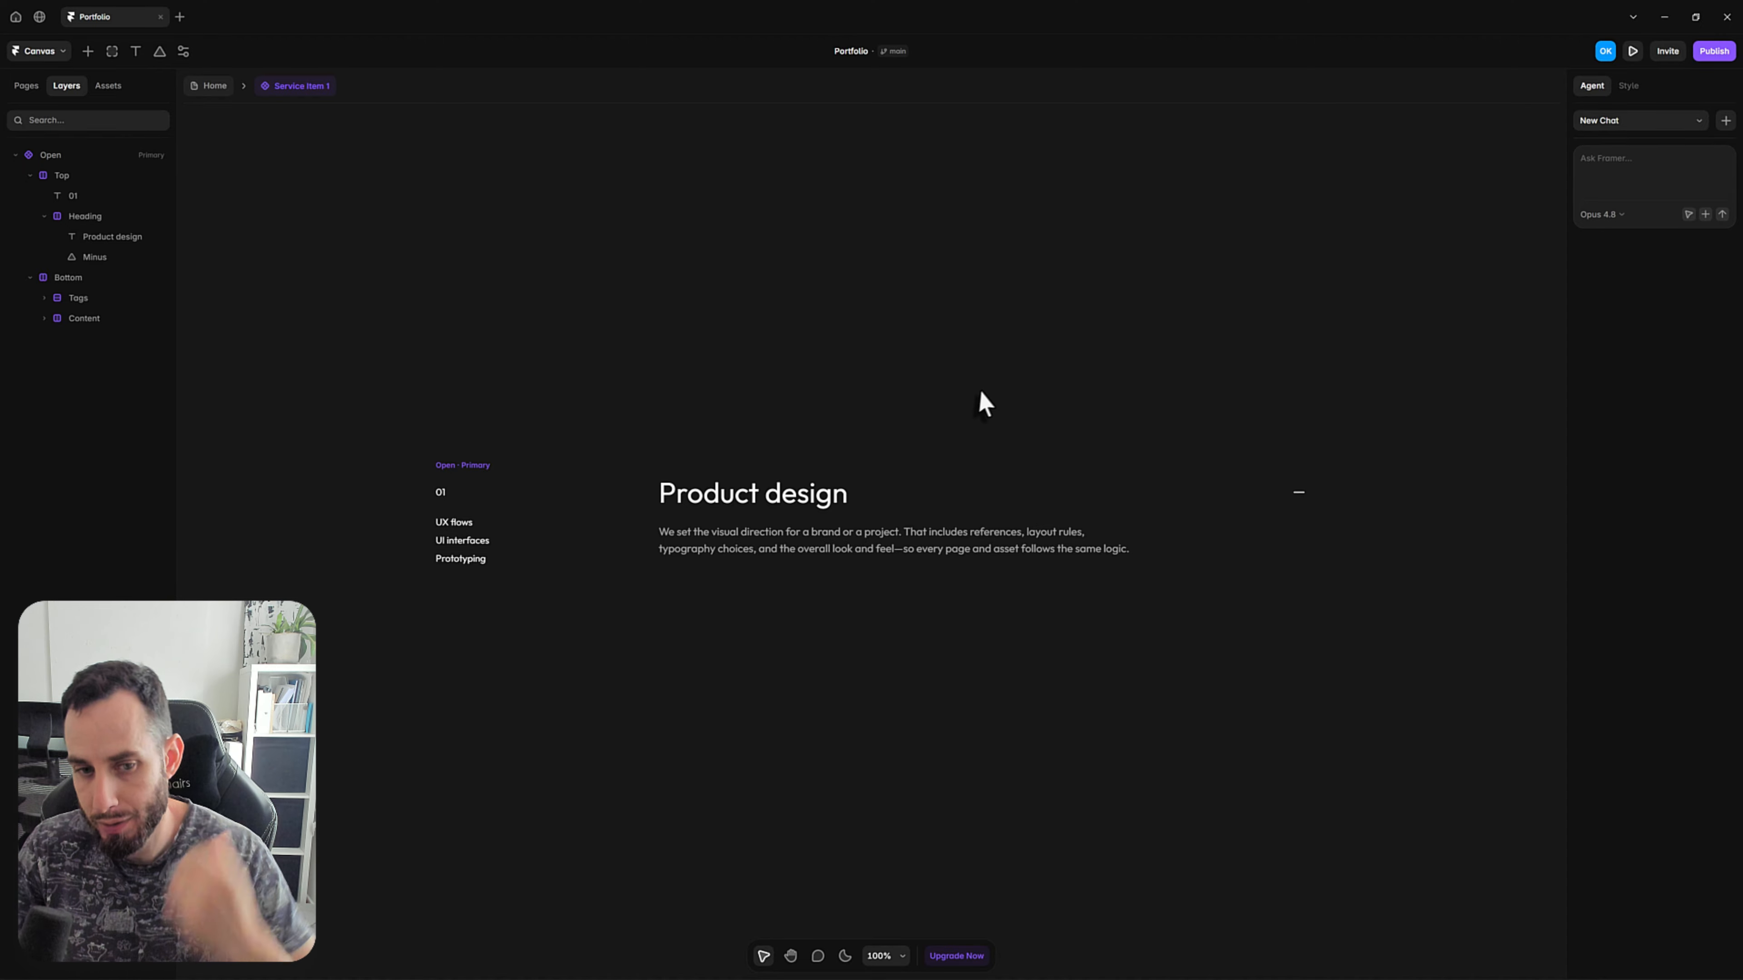
Duplicate the Open variant and name the copy Closed.
left_click(528, 523)
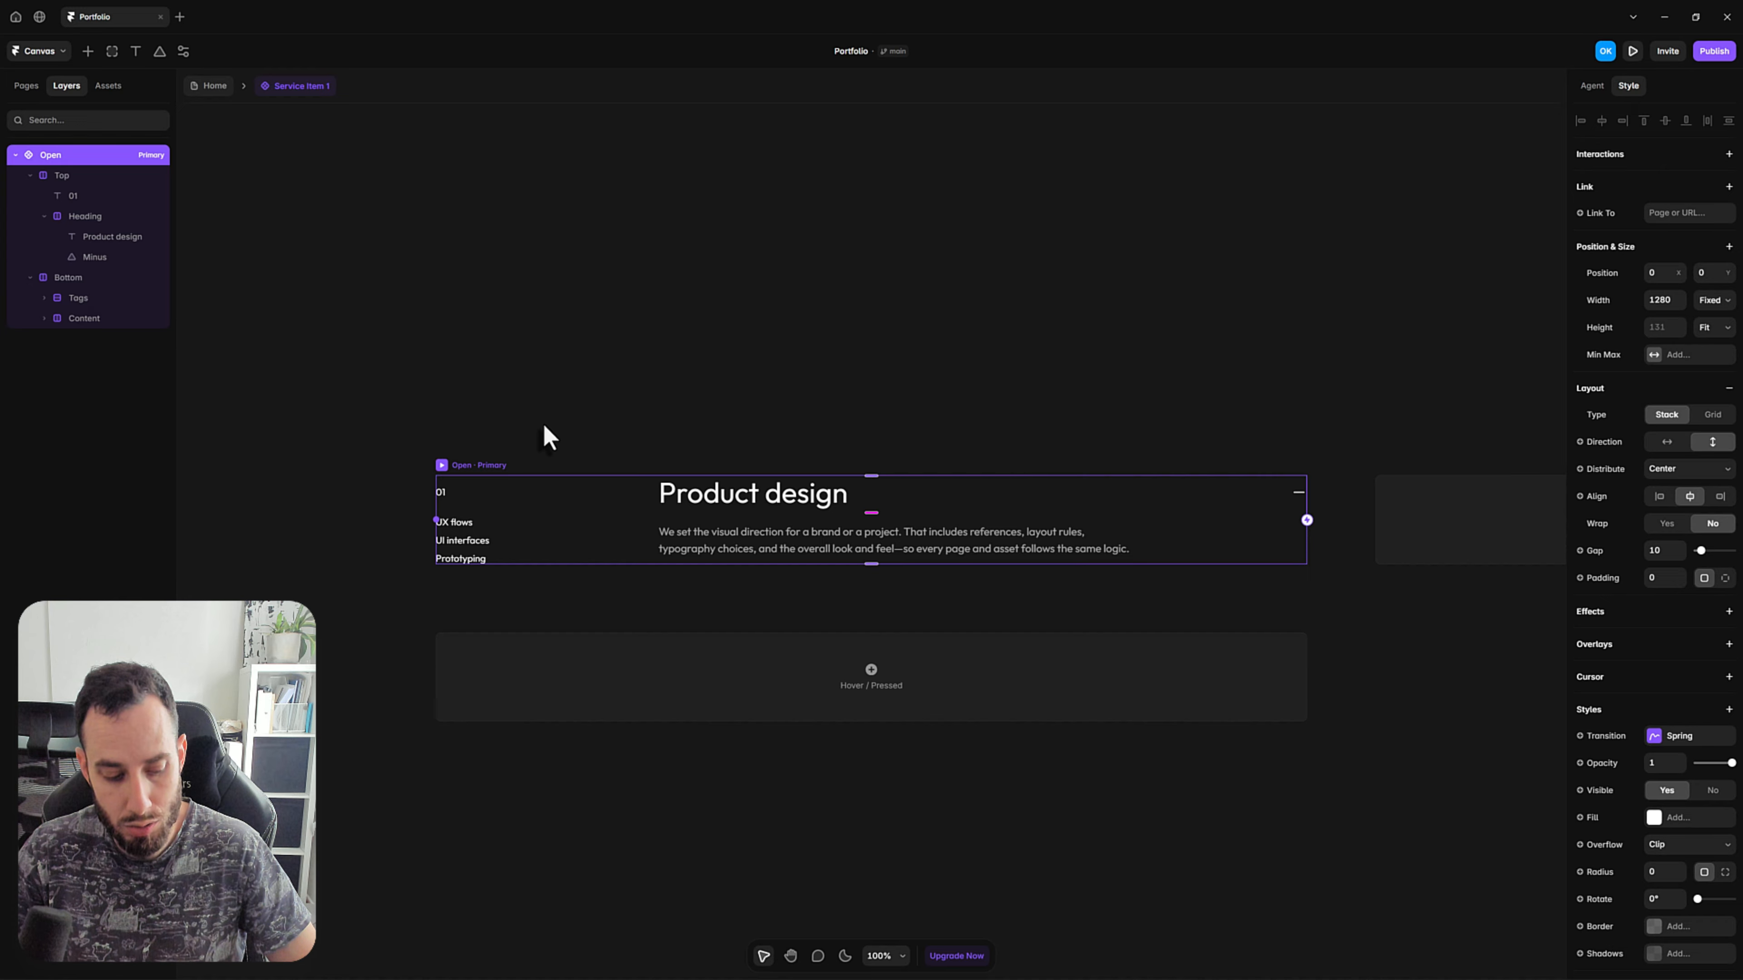
key("ctrl+d")
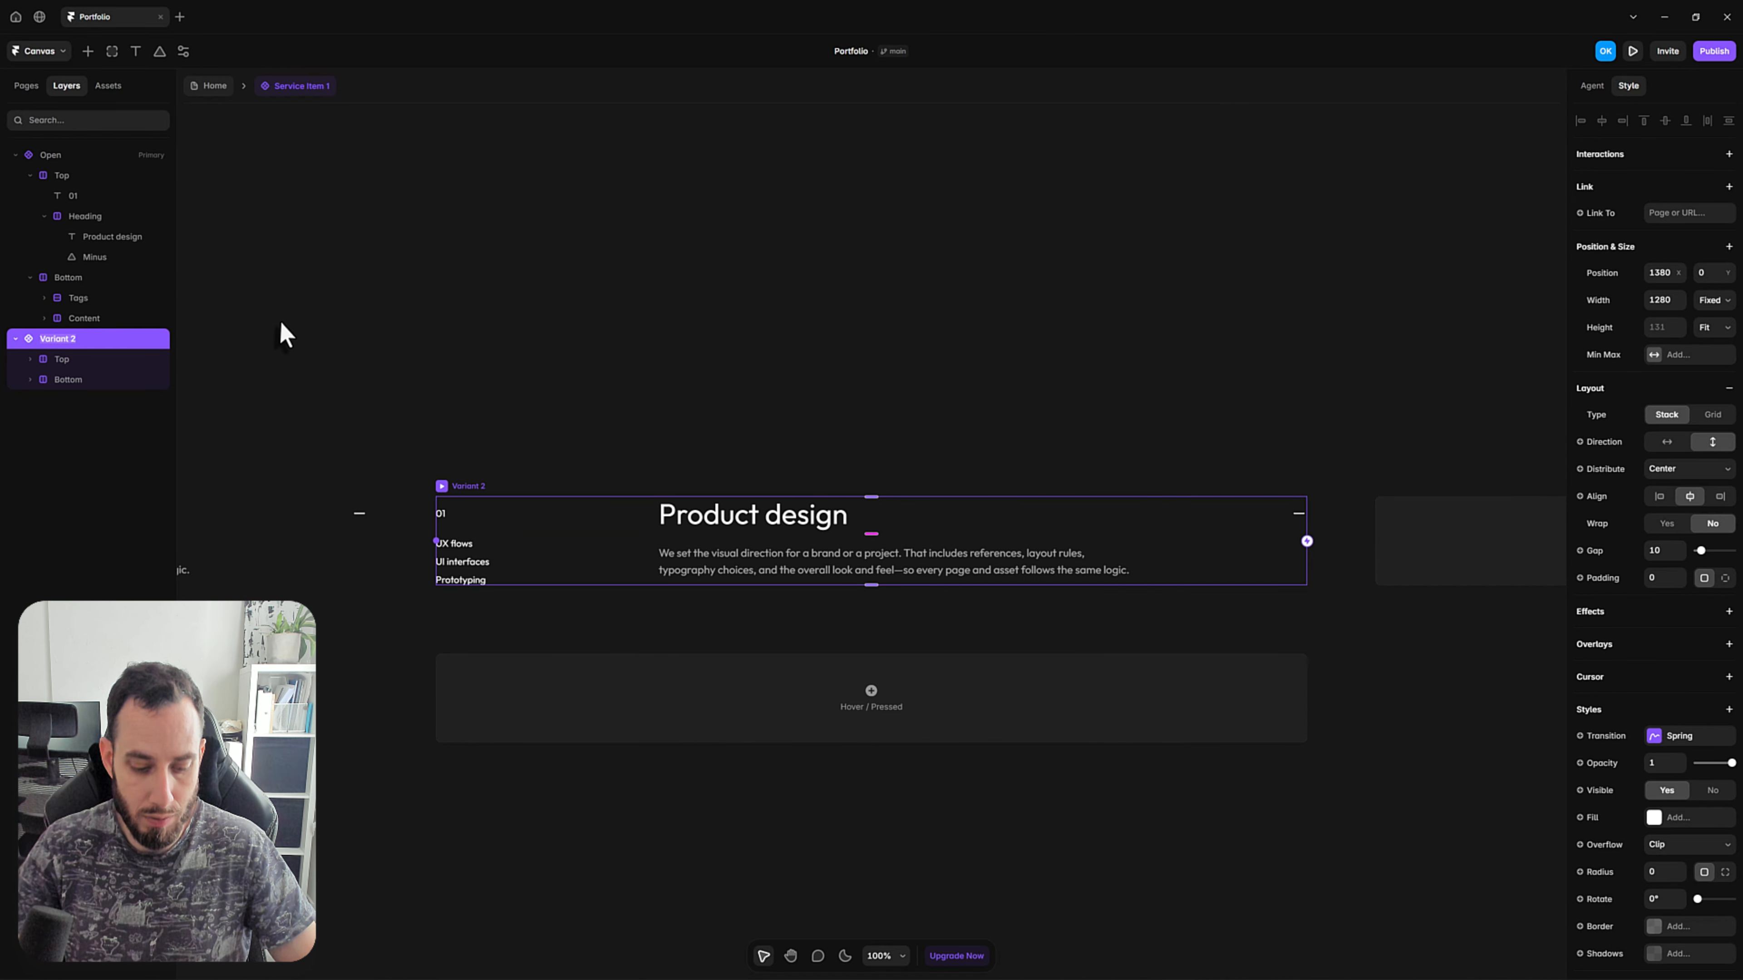
type("ed")
key("Return")
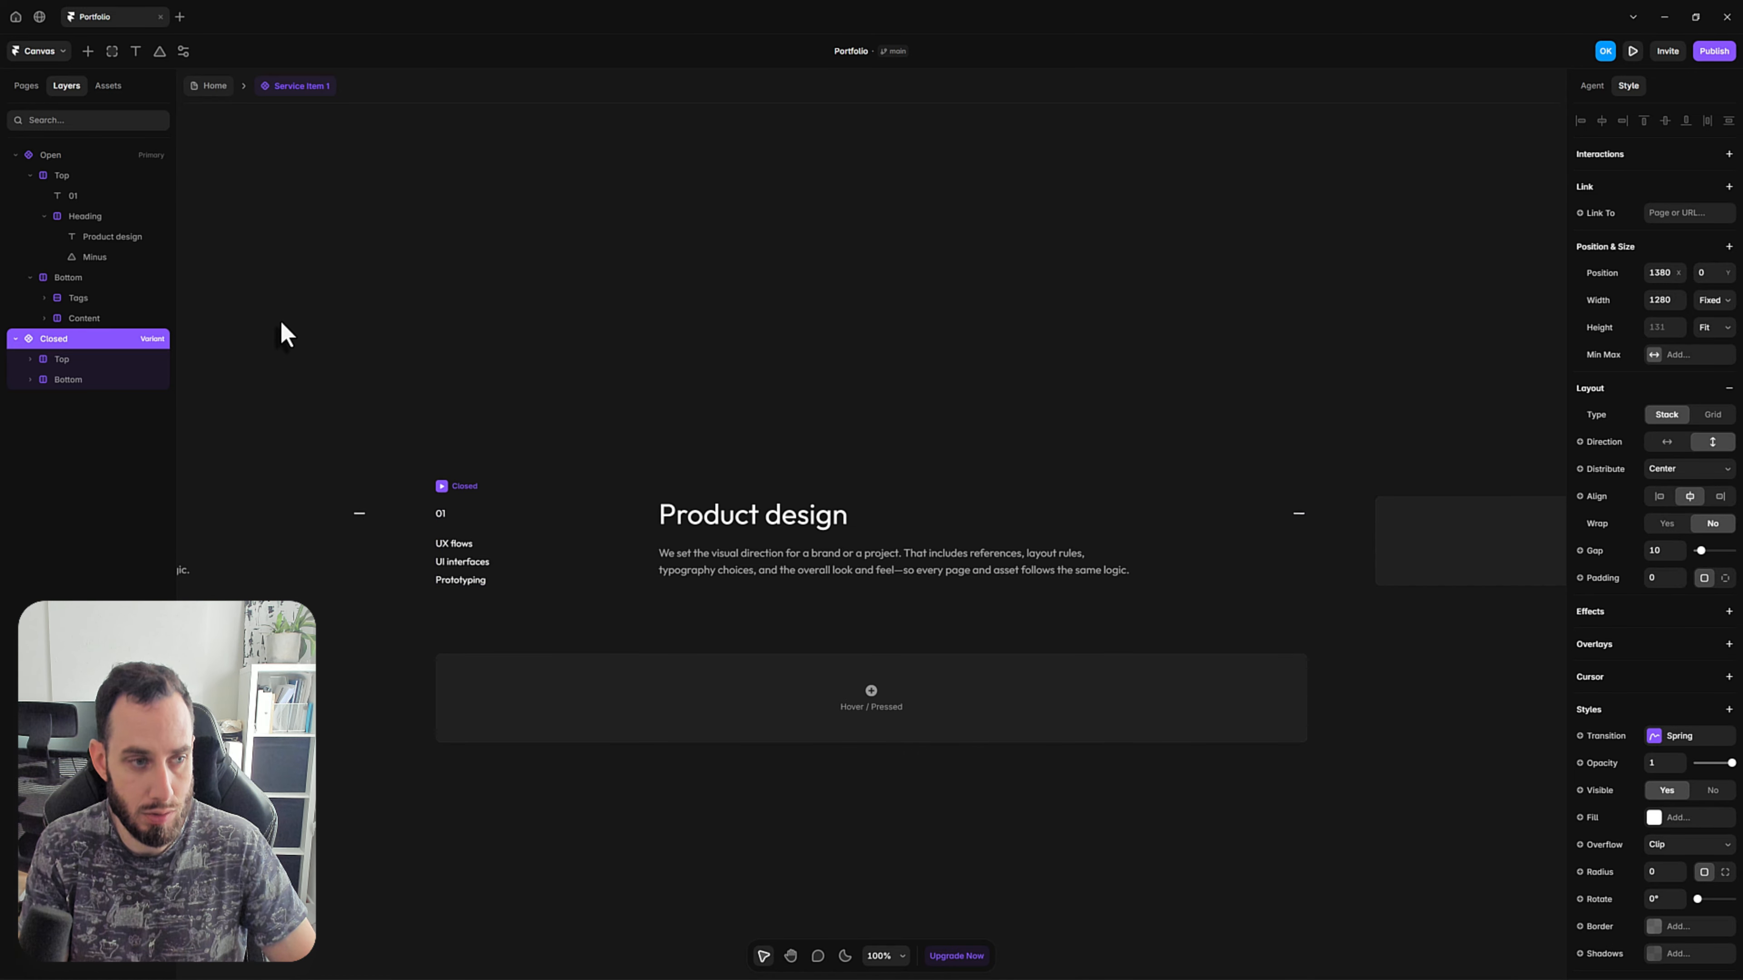
Replace the Minus icon in the Closed variant's heading with the Lucide Plus icon.
left_click(1019, 337)
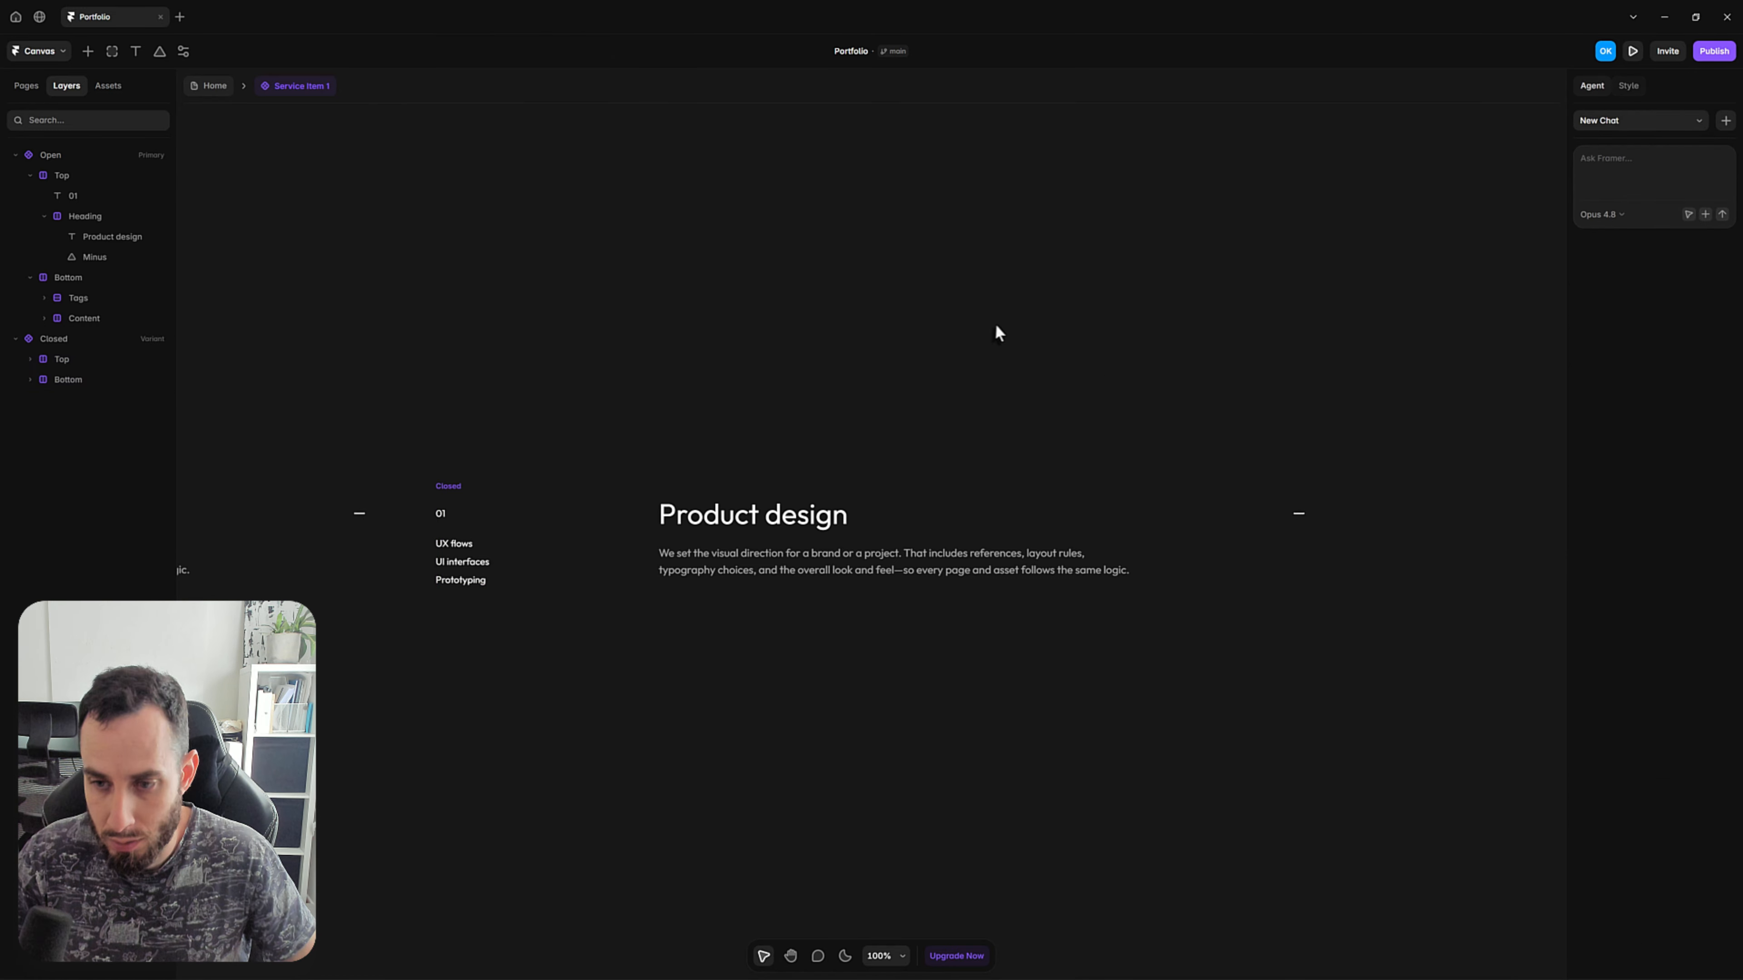
key("space")
left_click_drag(1141, 445, 984, 389)
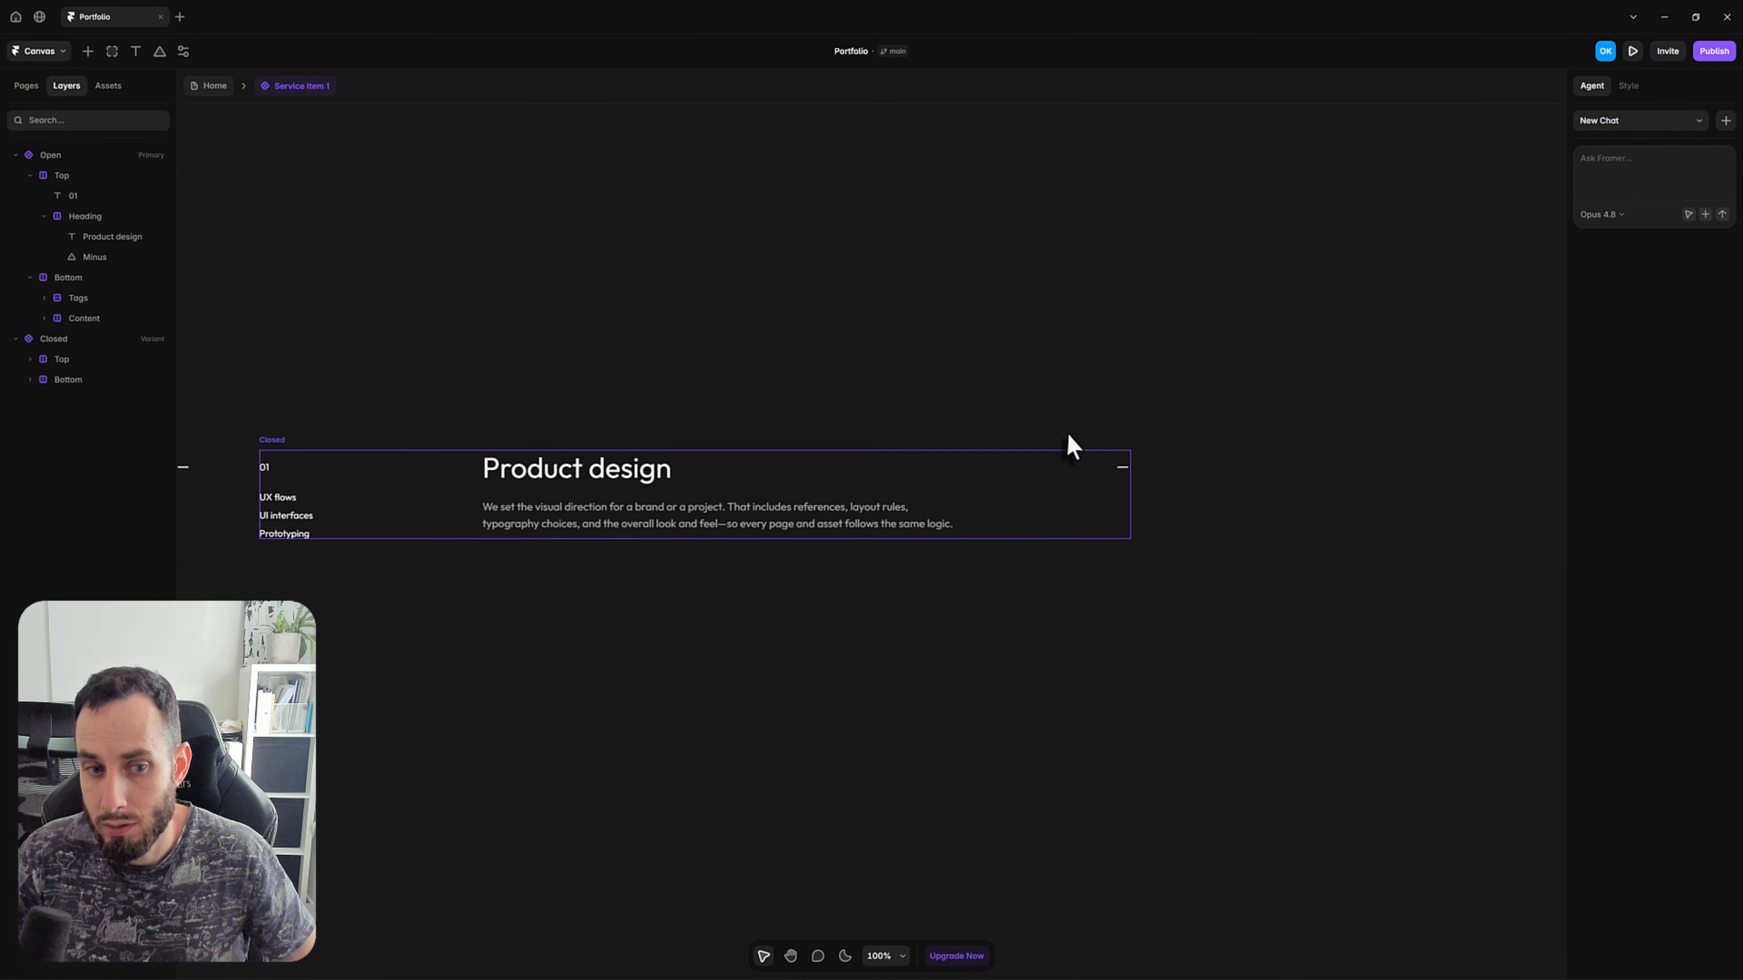
left_click(1121, 469)
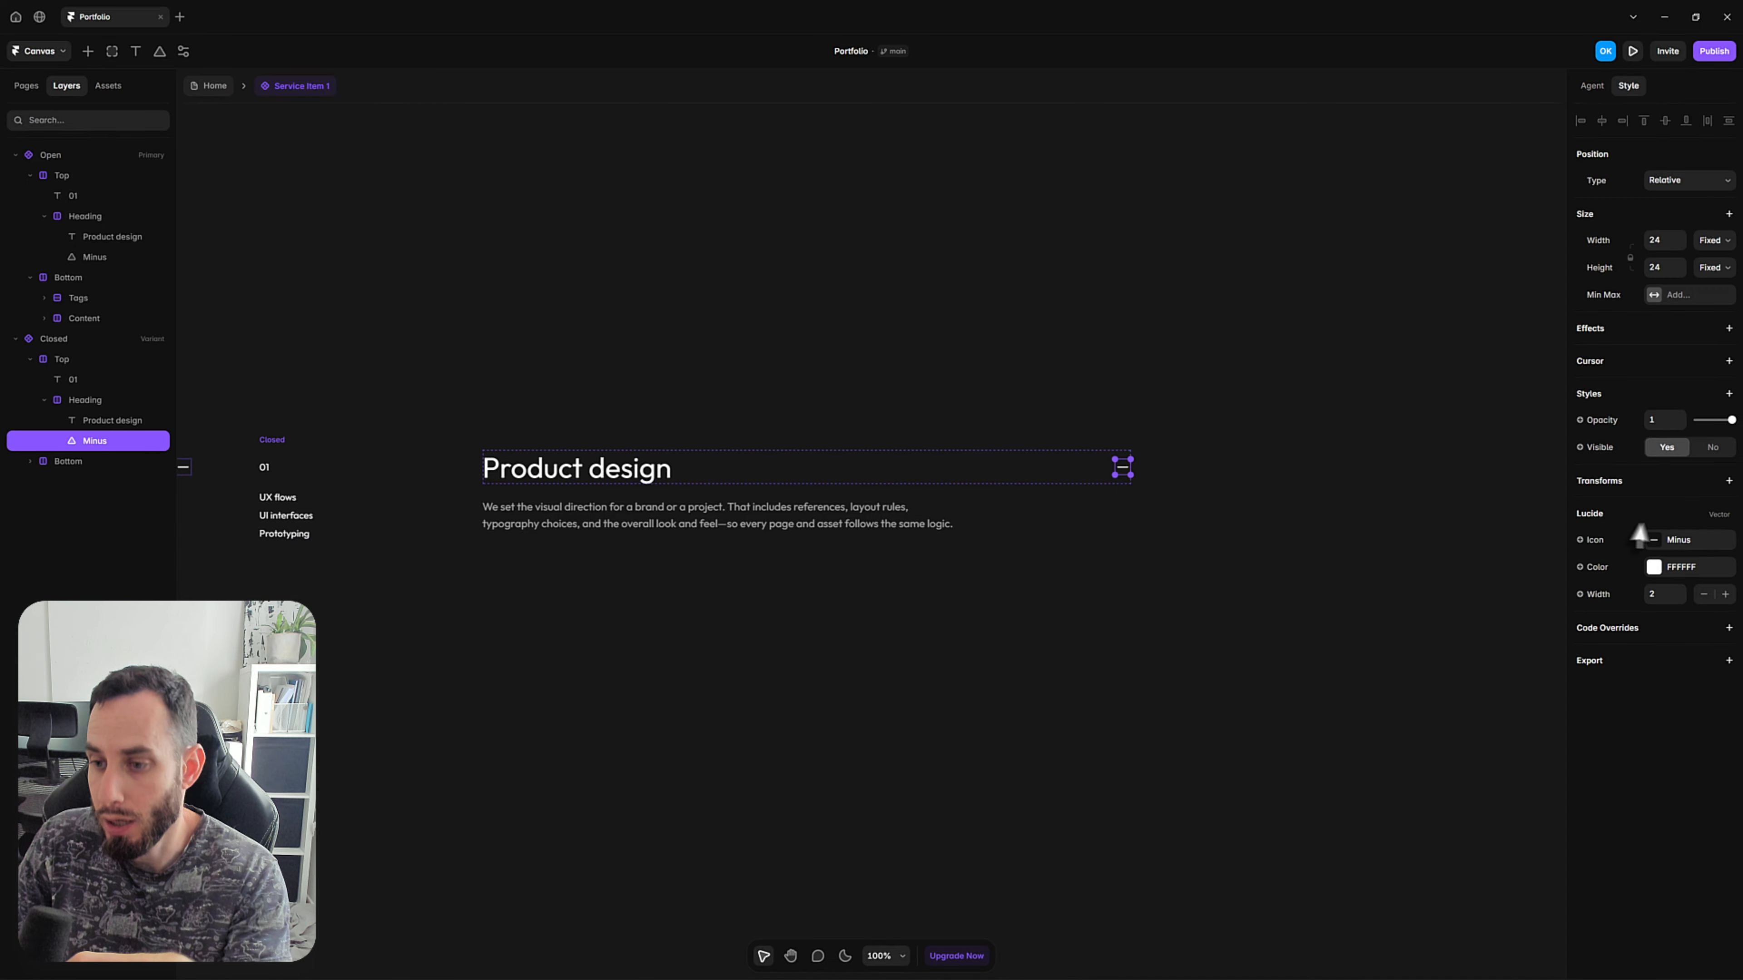
left_click(1668, 542)
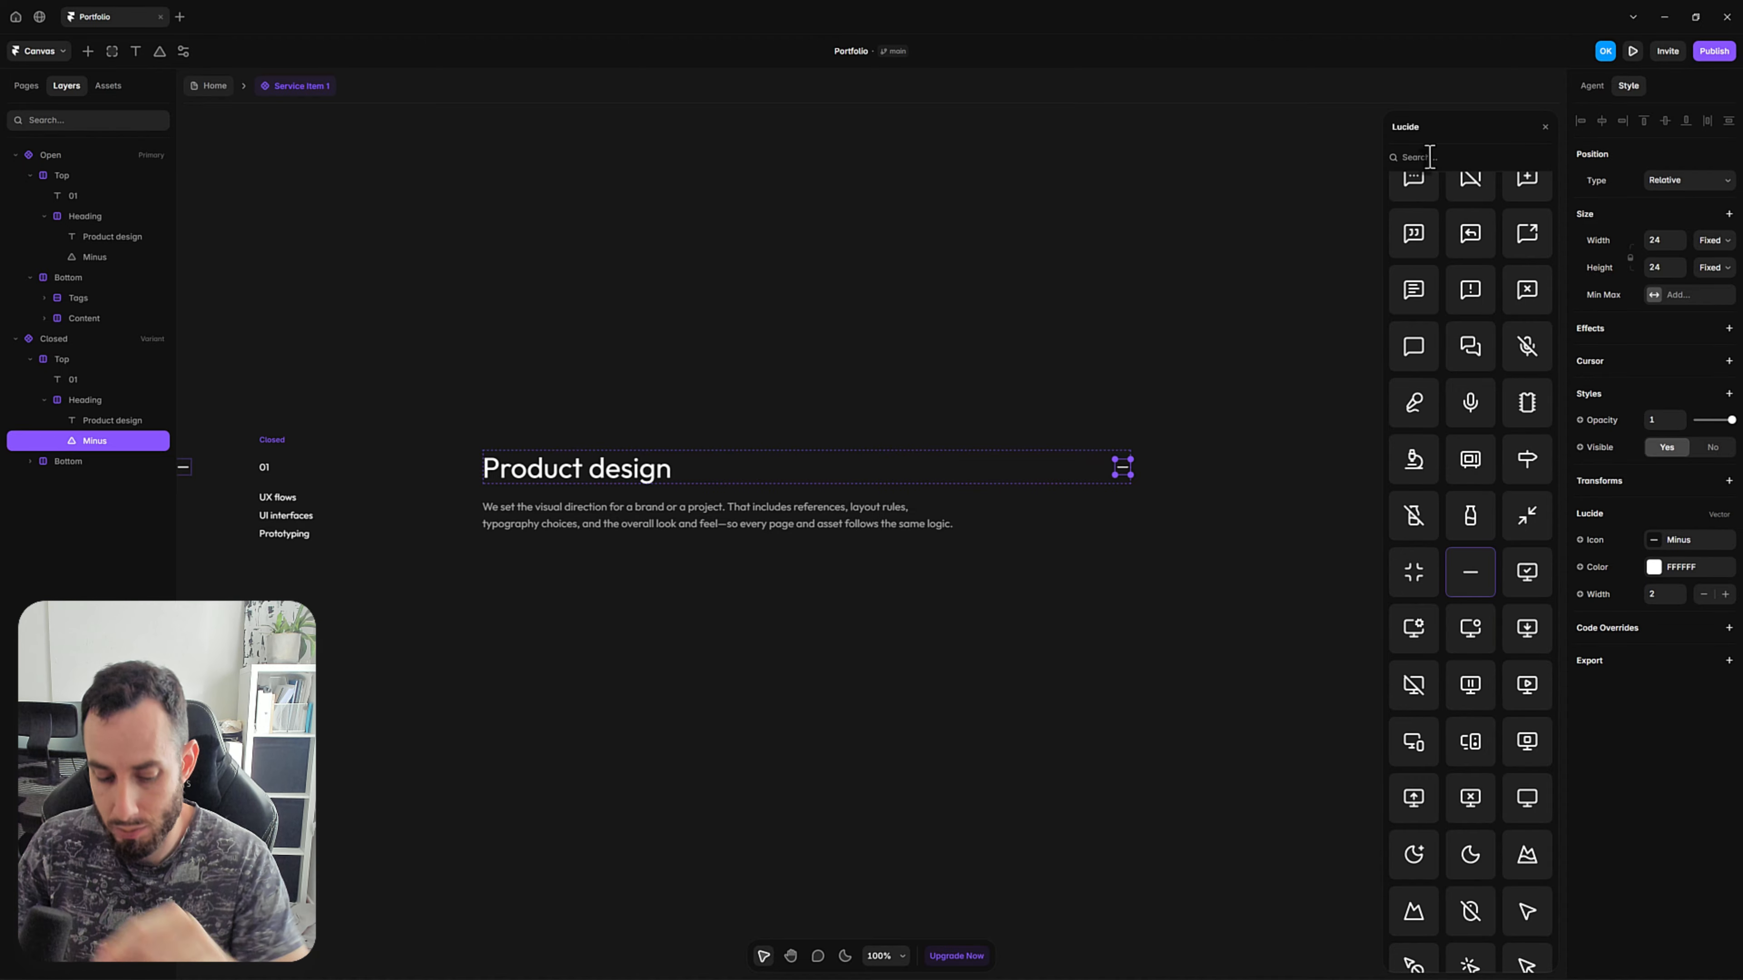
type("plus")
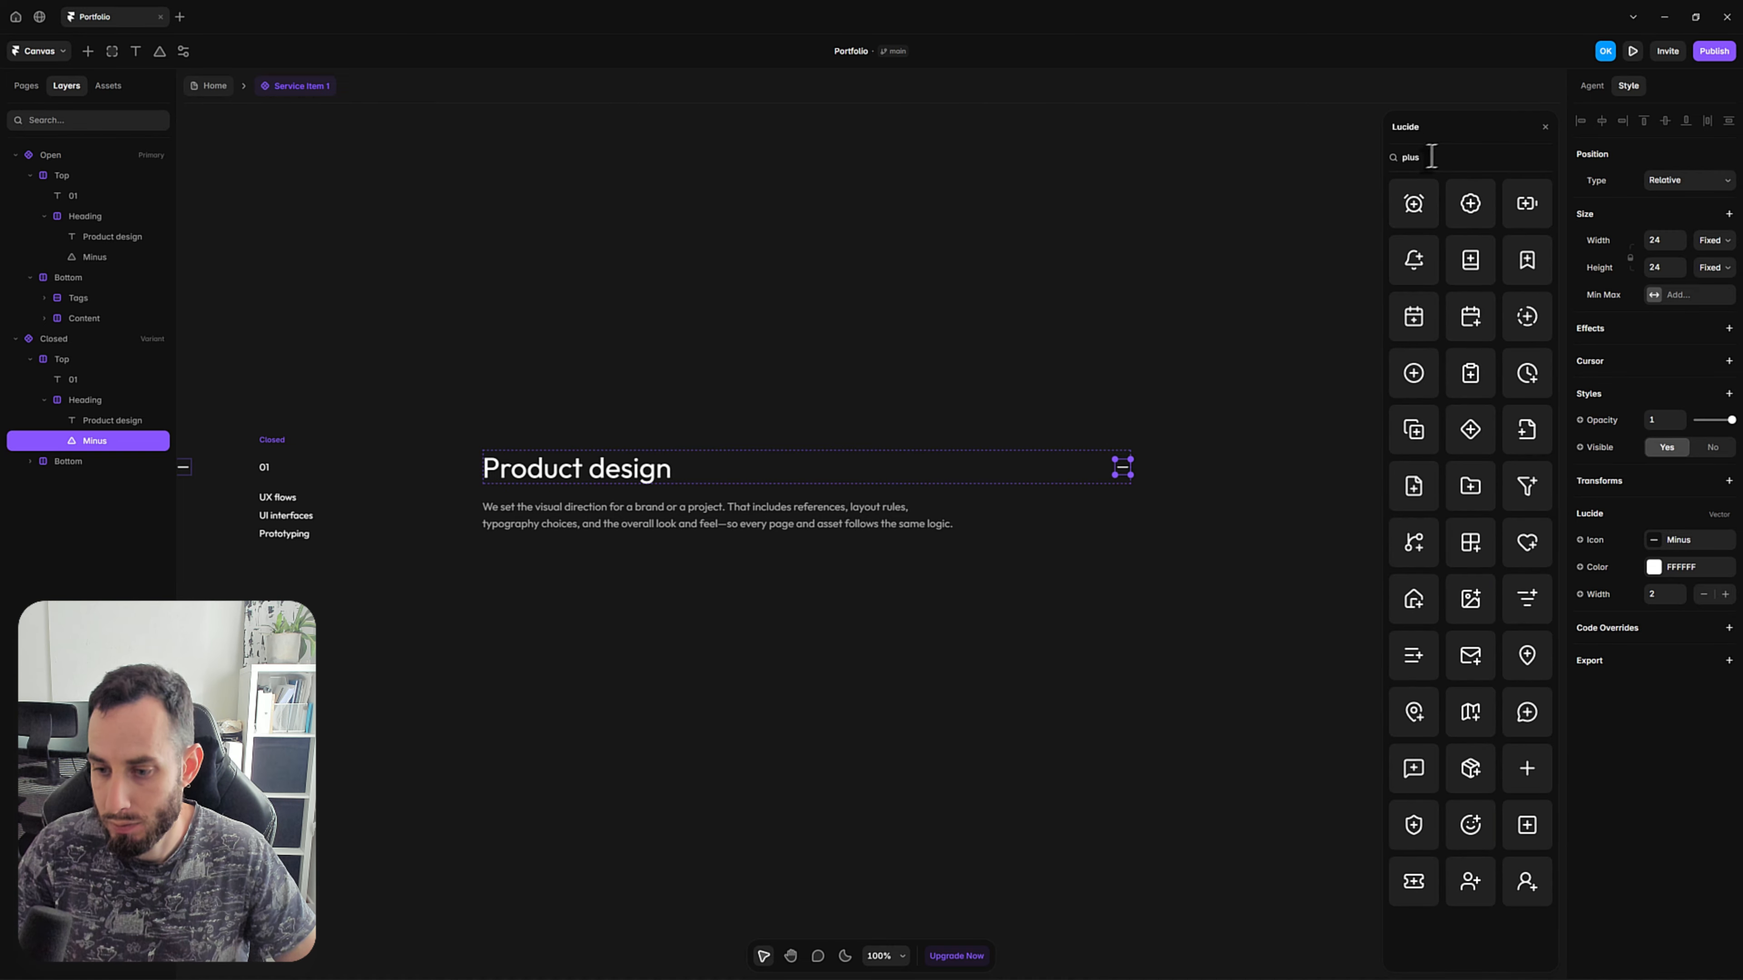
left_click(1524, 790)
left_click(851, 624)
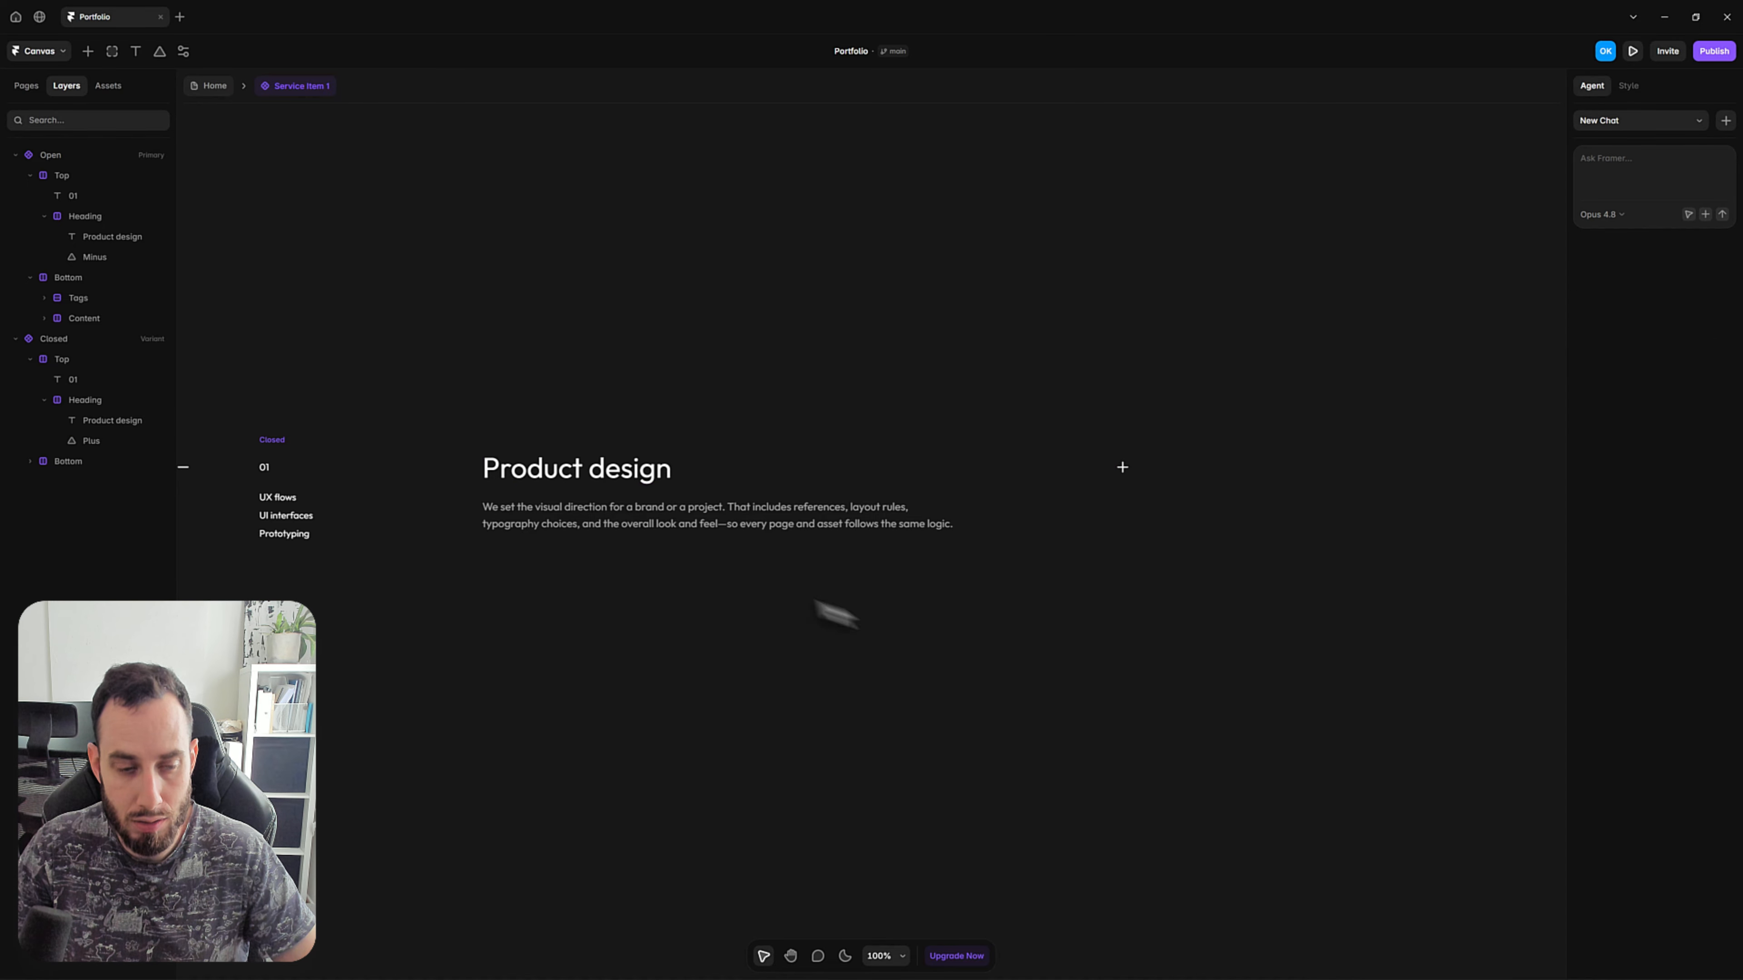
Hide the Bottom stack with the tags and description in the Closed variant by setting Visible to No.
key("h")
left_click_drag(533, 670, 802, 617)
key("v")
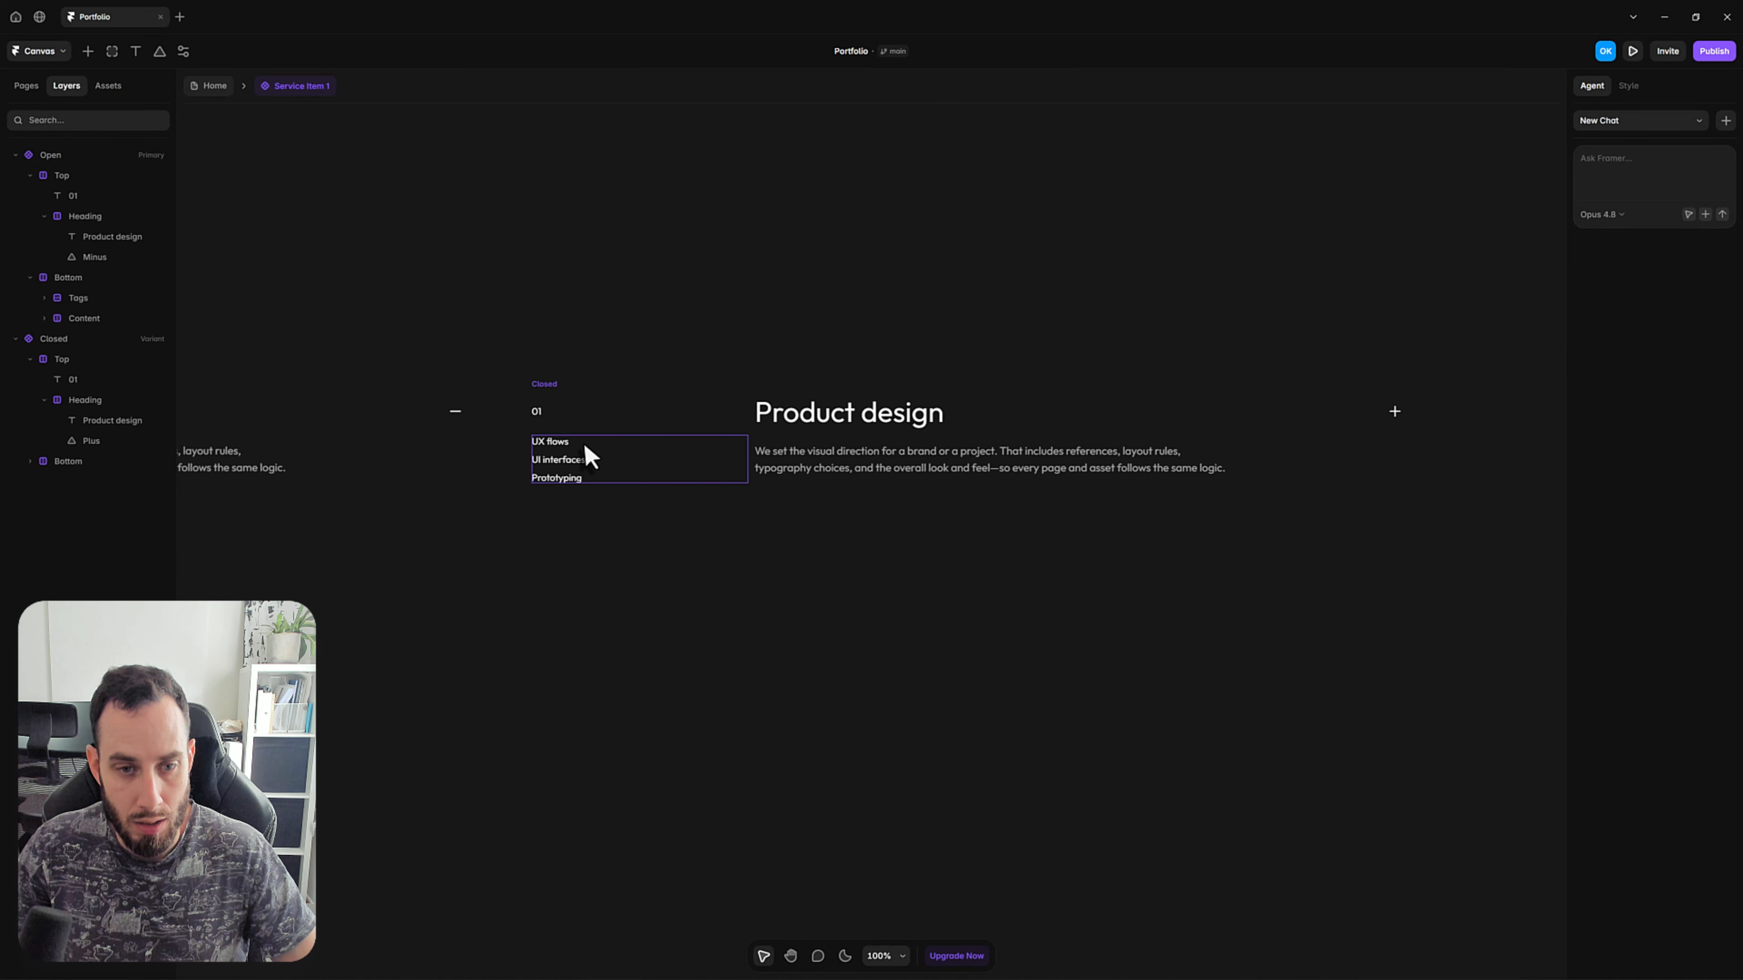
left_click(750, 460)
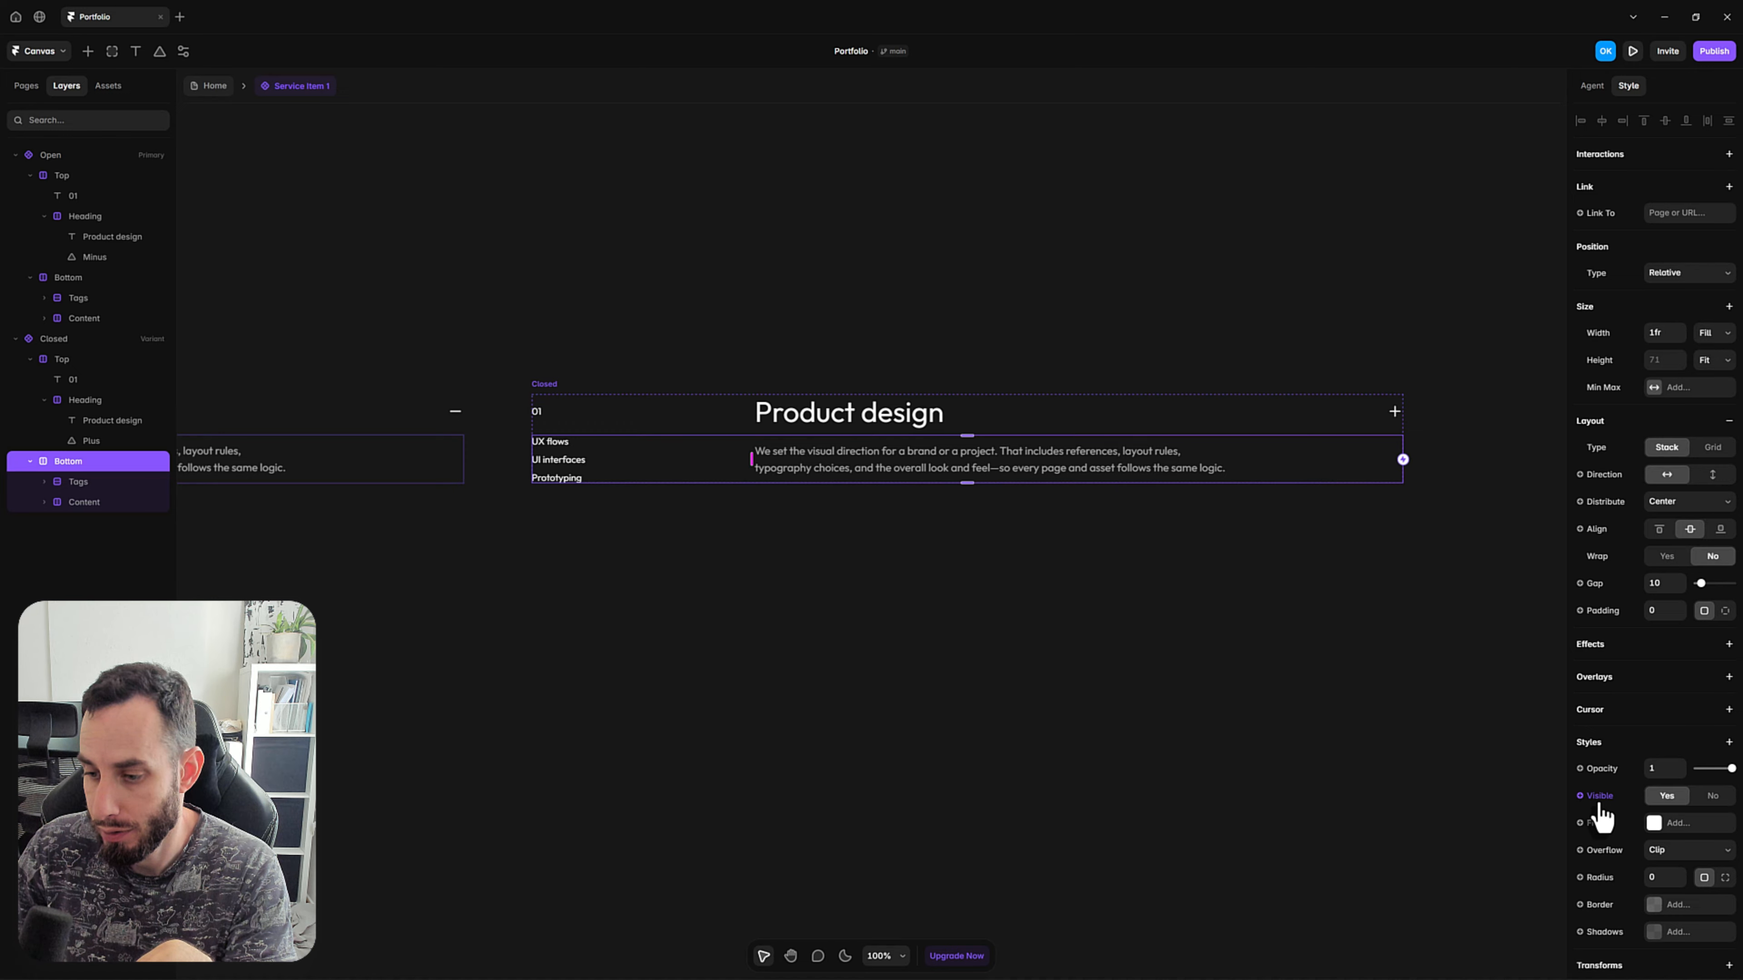
left_click(1713, 798)
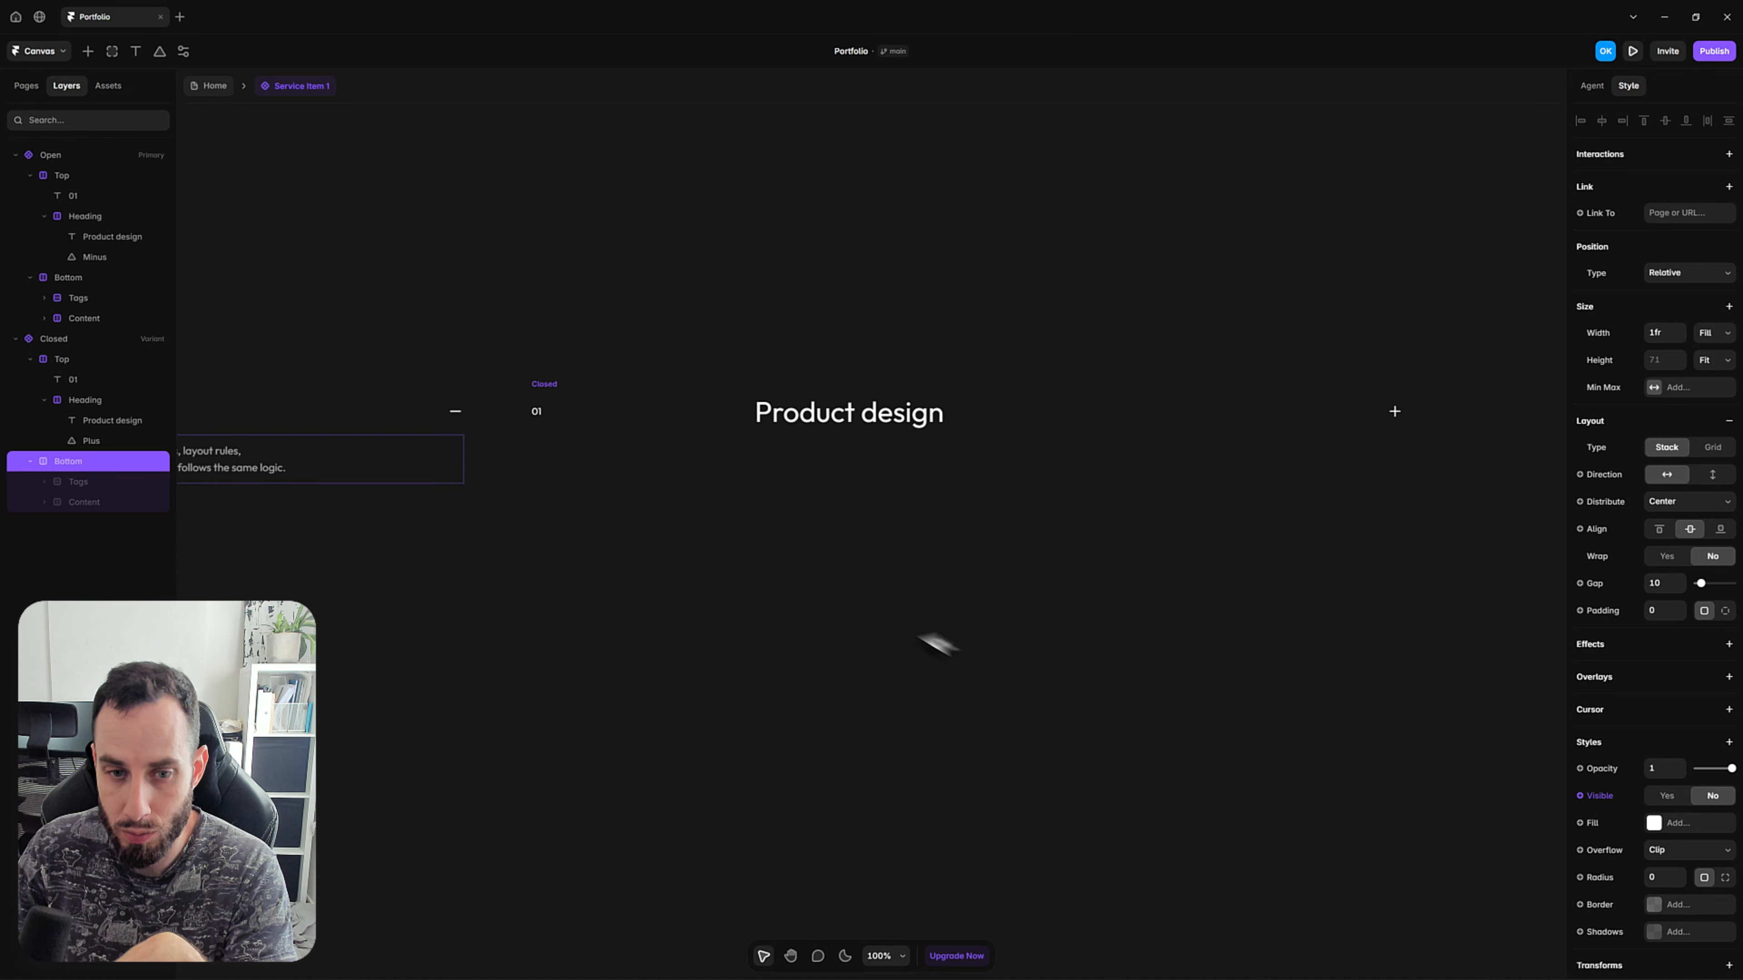
left_click(579, 343)
left_click_drag(608, 401, 472, 436)
left_click(419, 421)
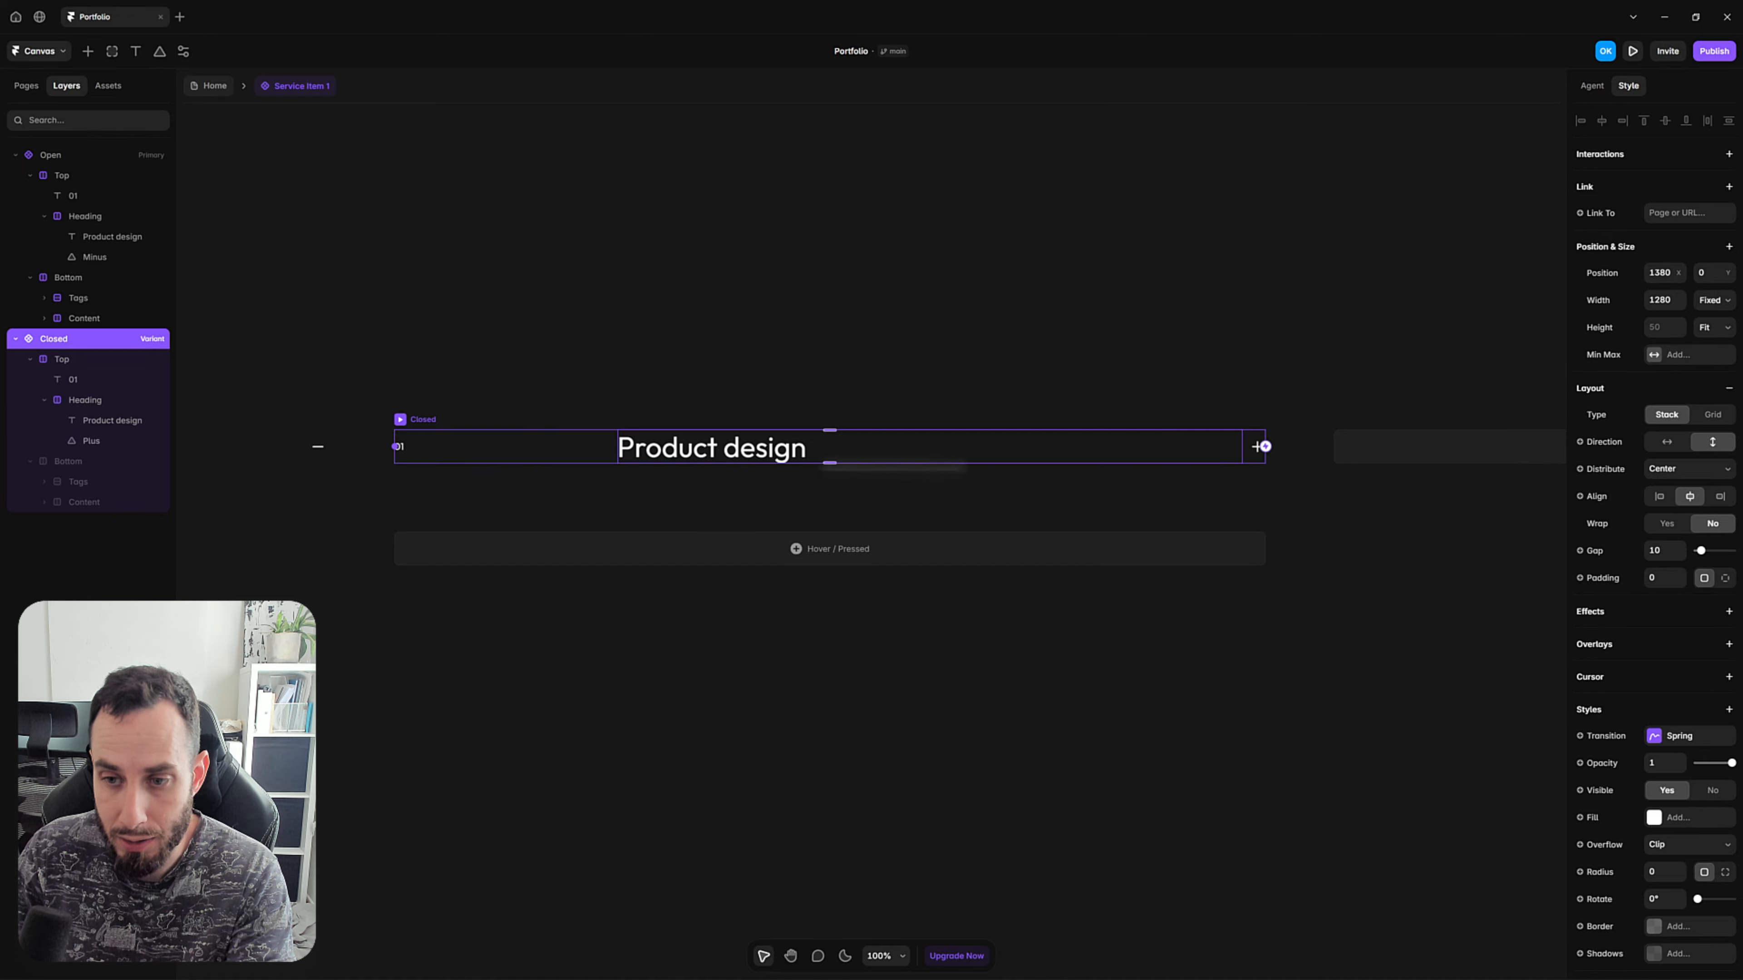
left_click(1151, 670)
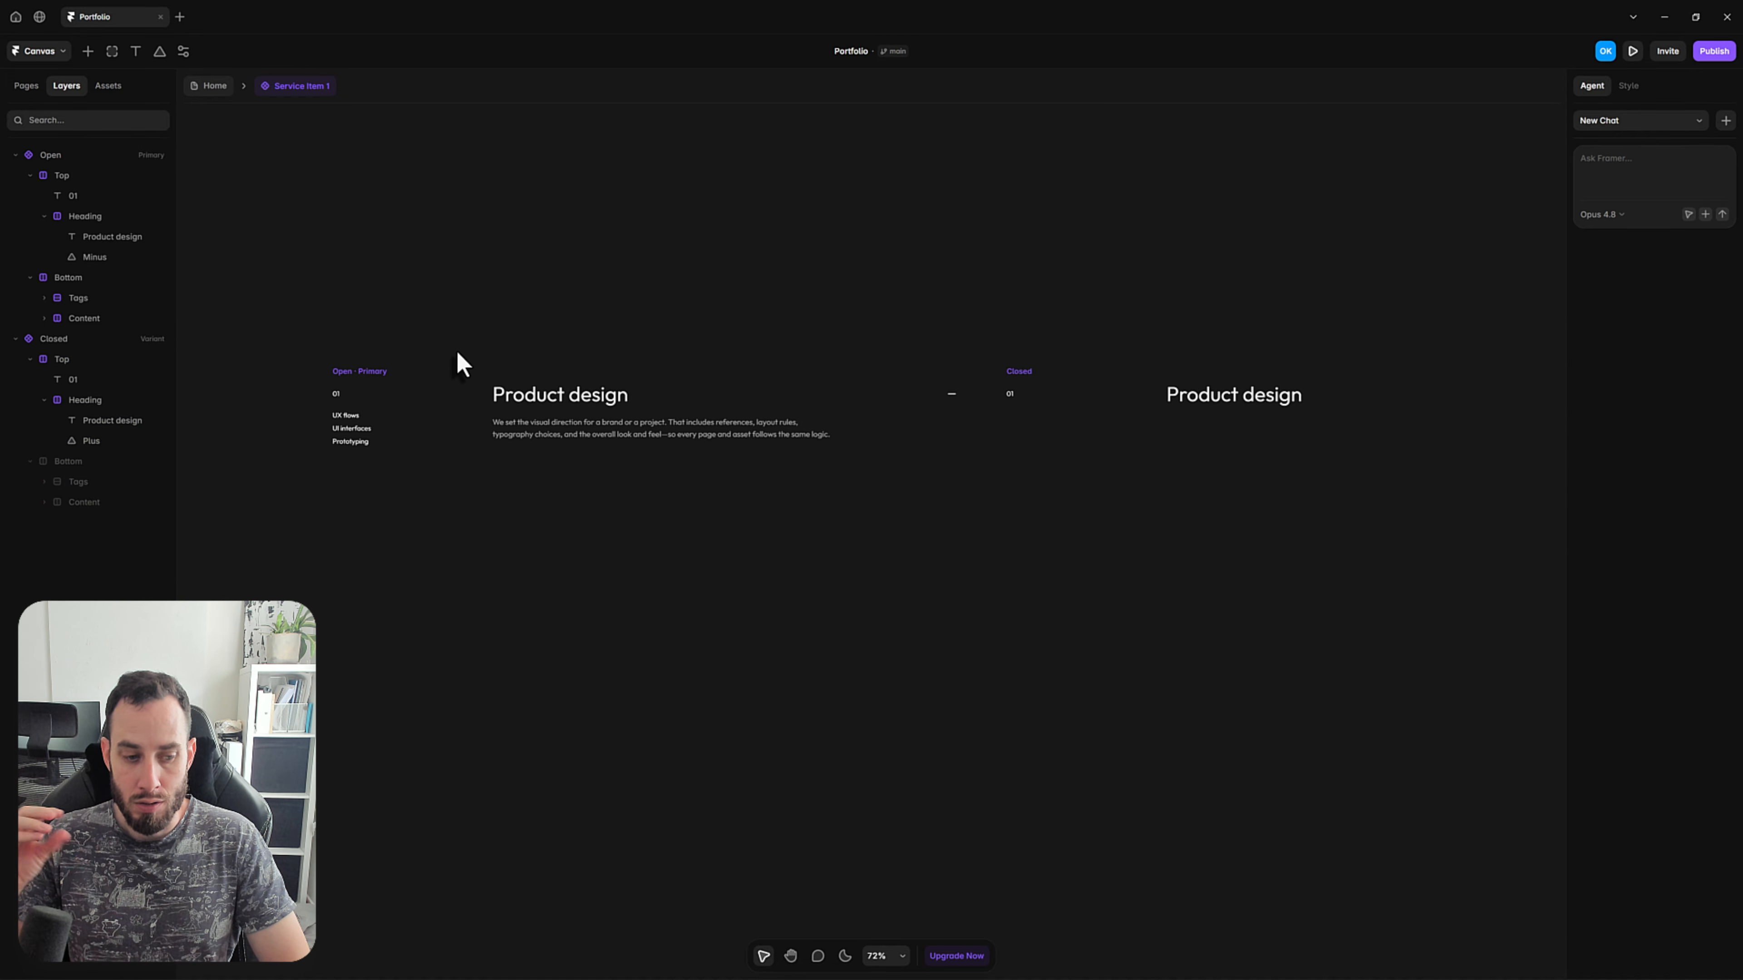
Connect the Open variant to the Closed variant with a Click interaction.
left_click(348, 371)
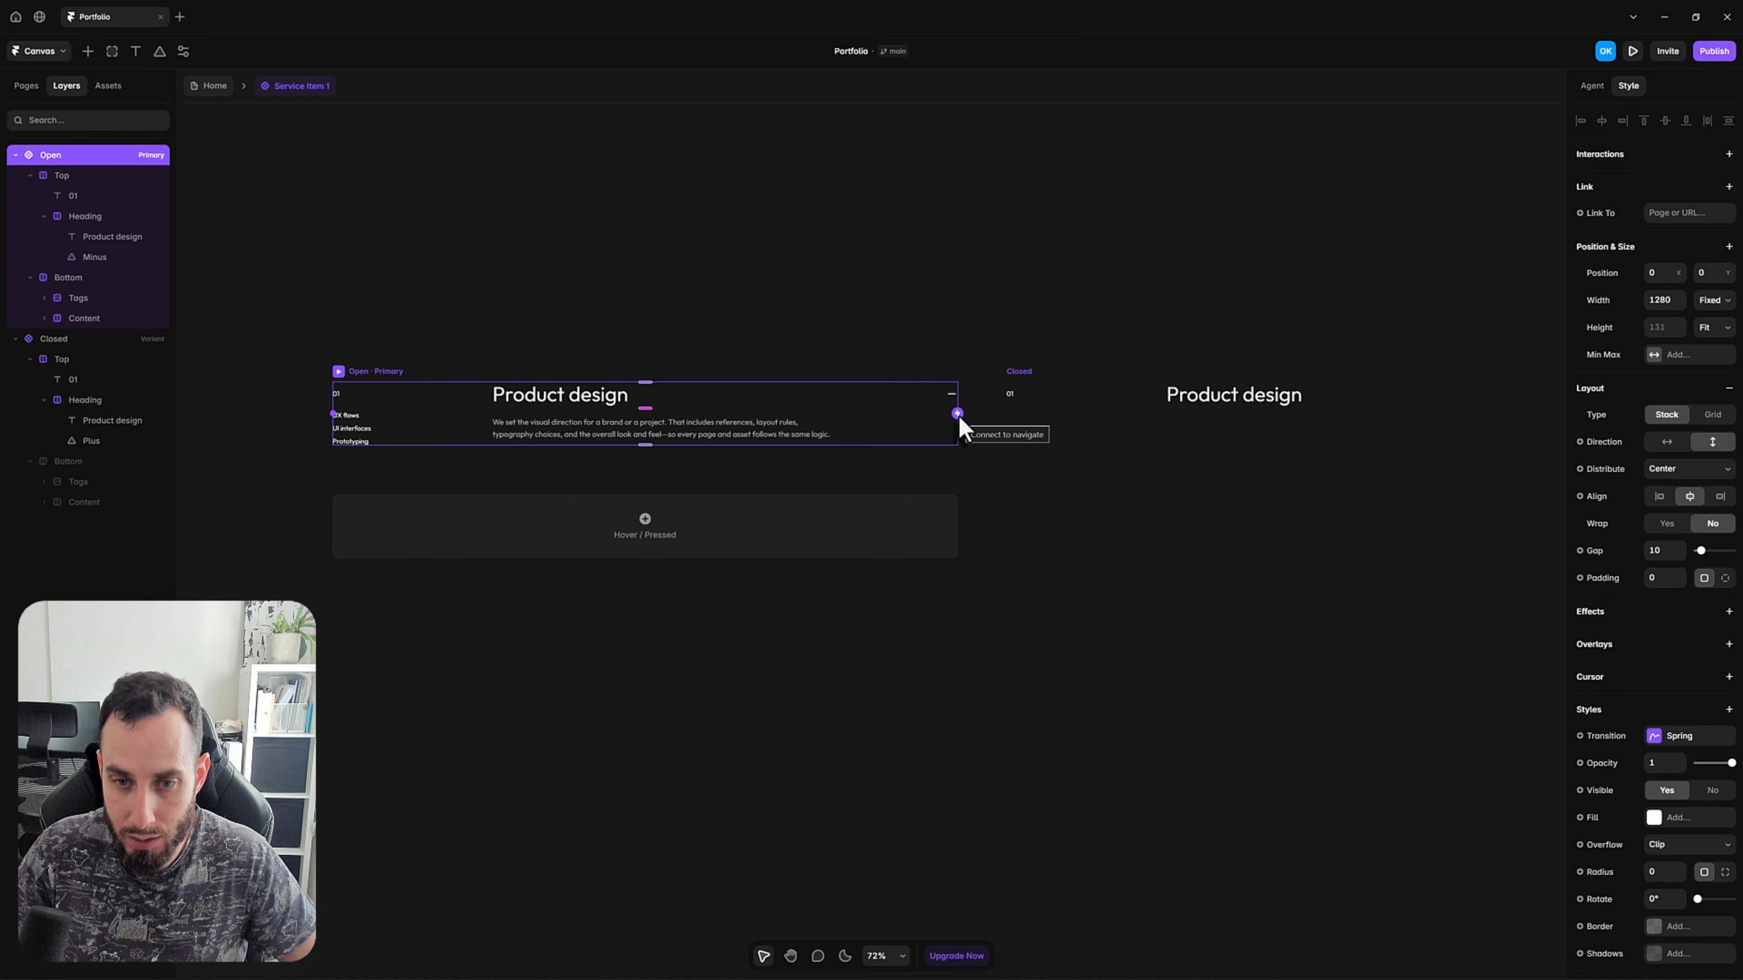
left_click_drag(959, 415, 1041, 391)
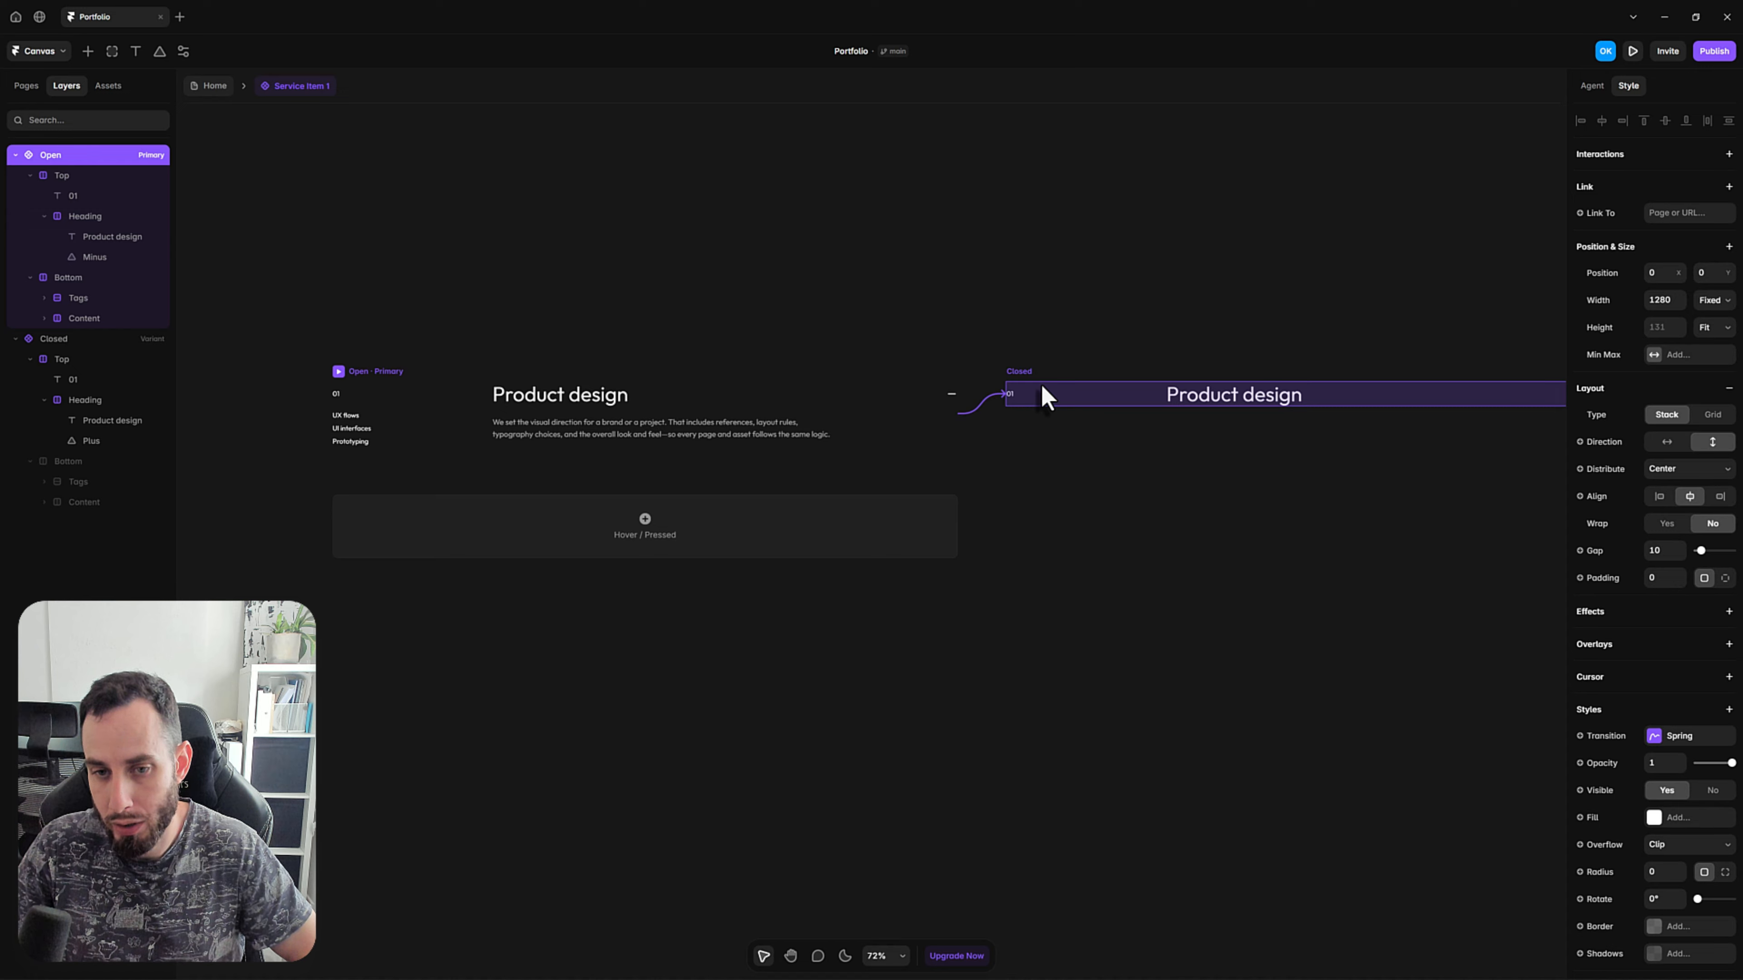
left_click_drag(1040, 384, 1041, 385)
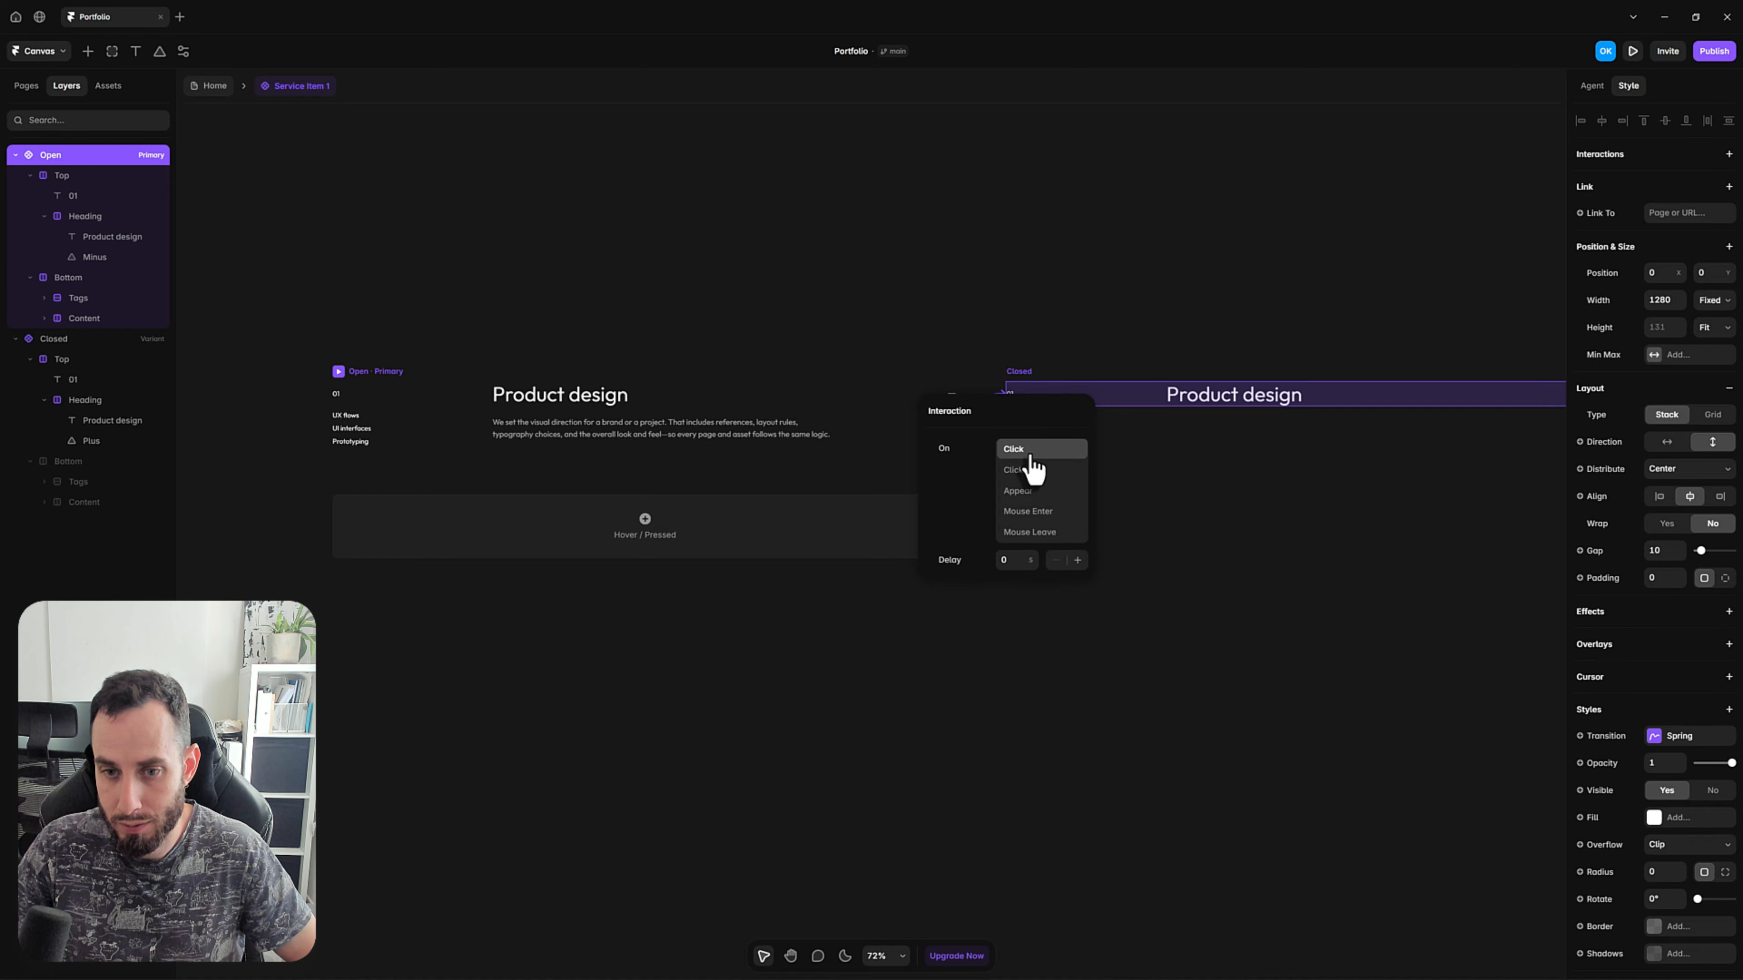
left_click(1265, 556)
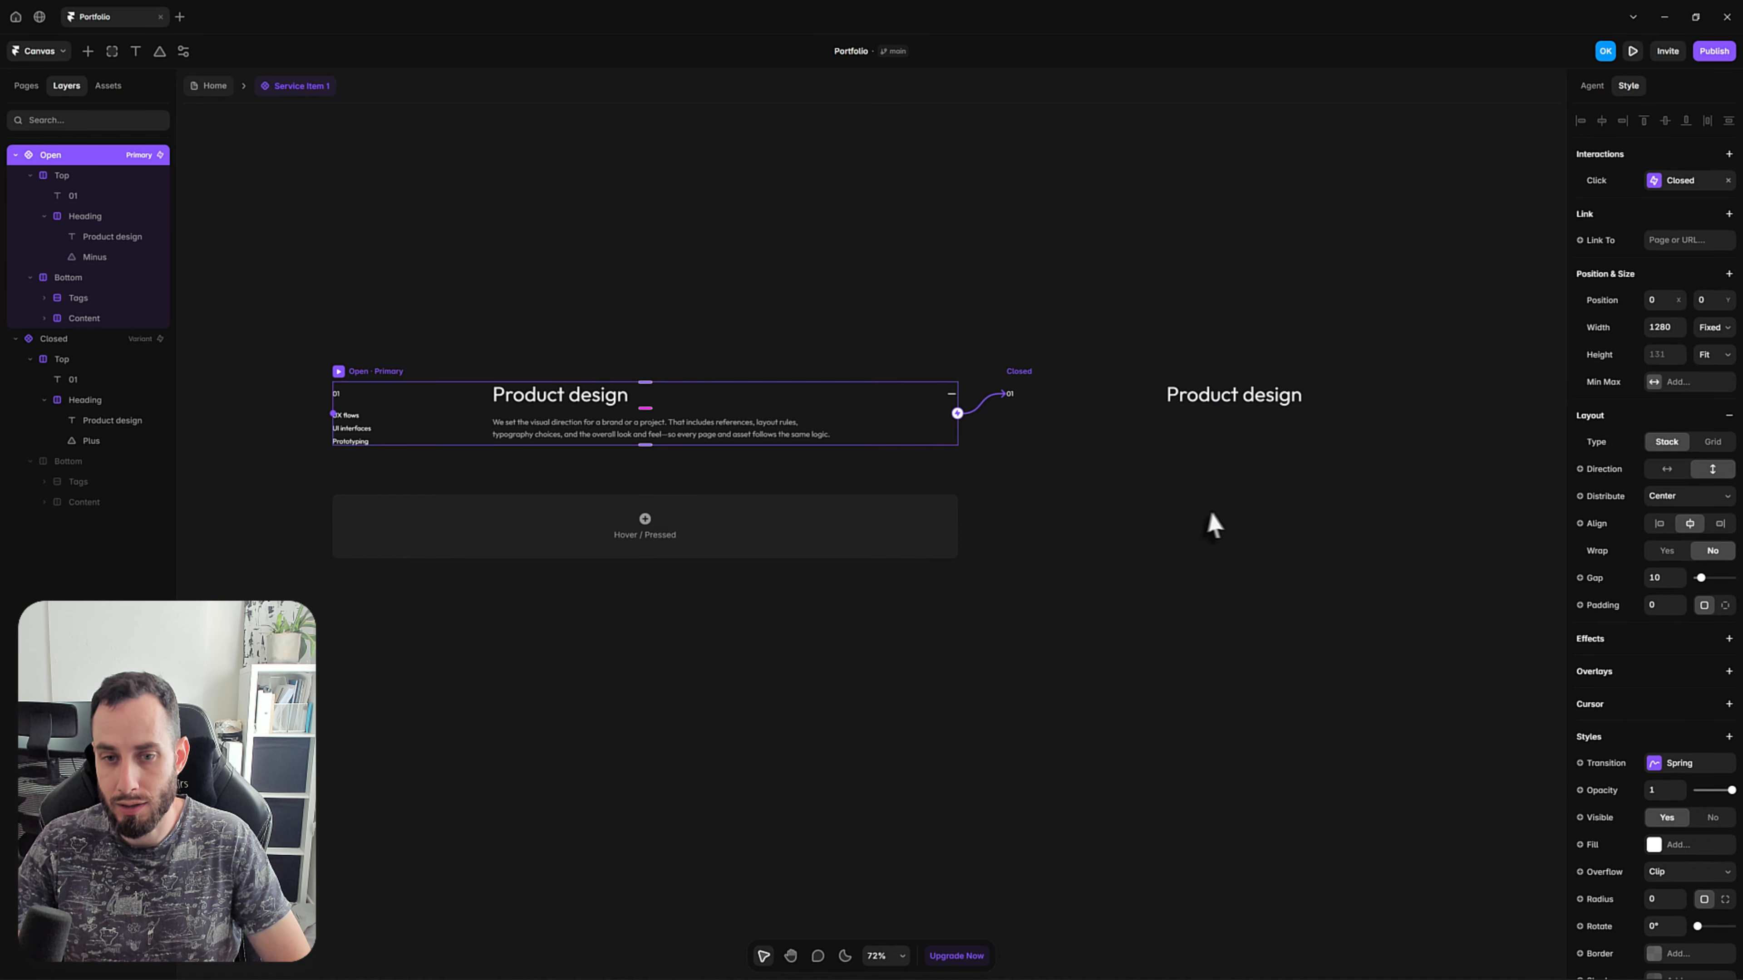
Connect the Closed variant back to the Open variant with a Click interaction.
left_click_drag(1210, 513, 1015, 518)
scroll(988, 498, "down", 1)
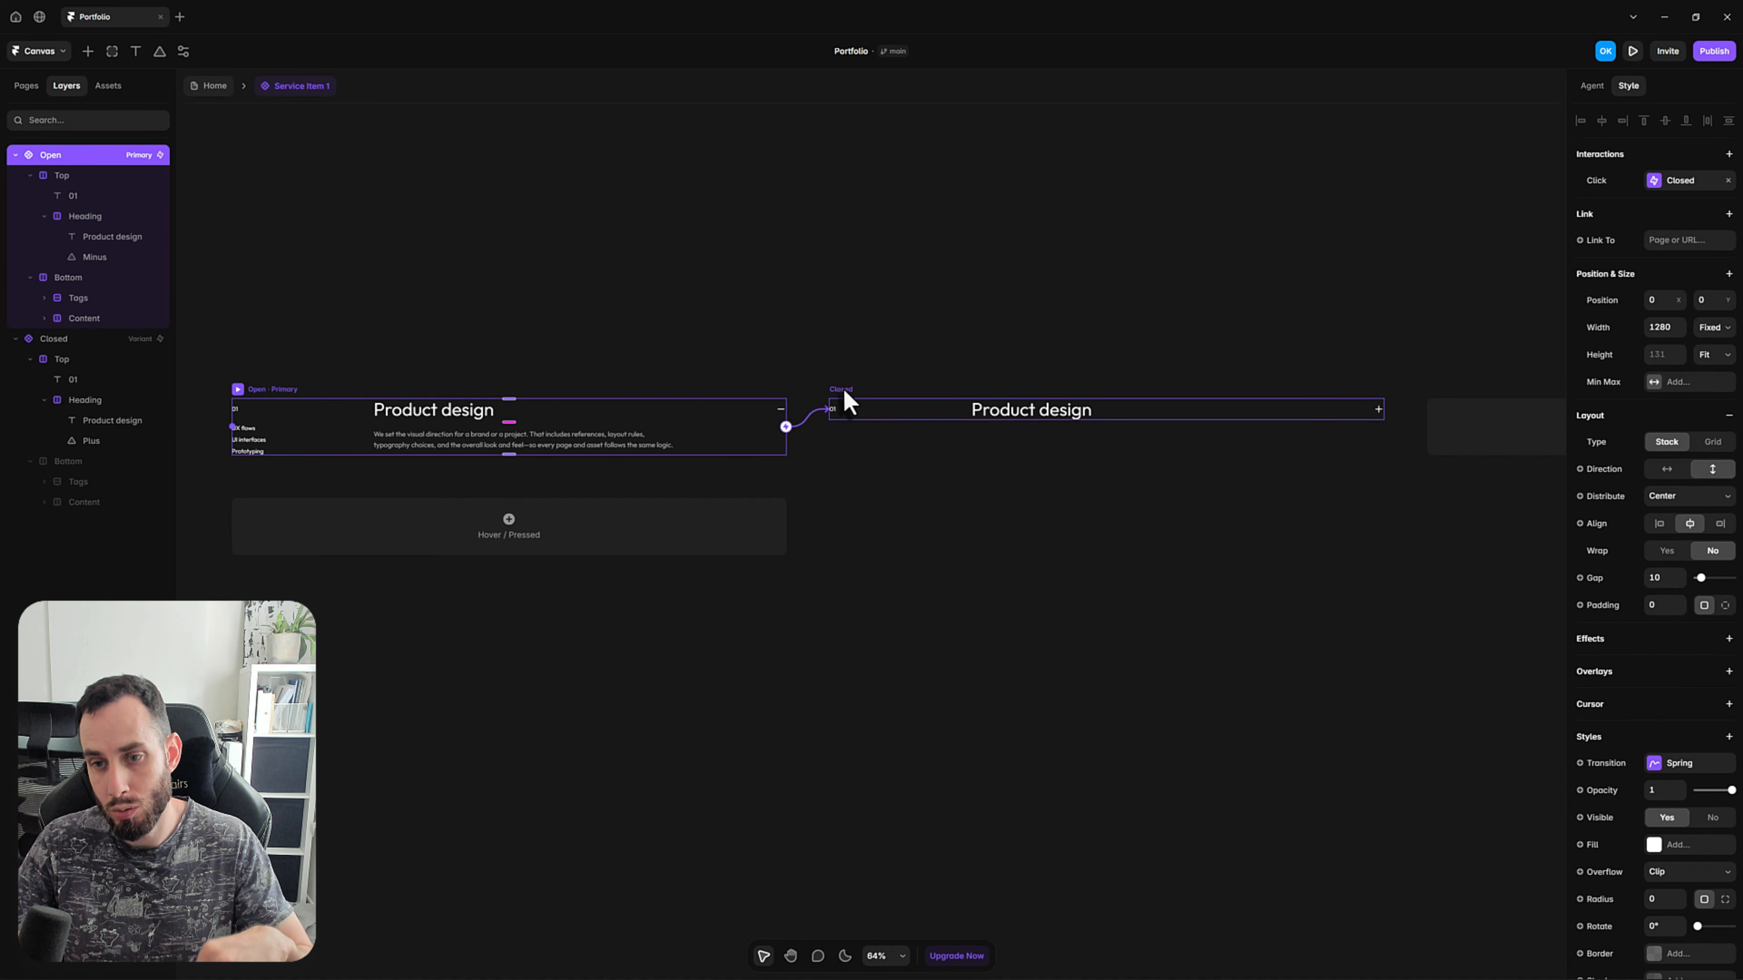
left_click(845, 392)
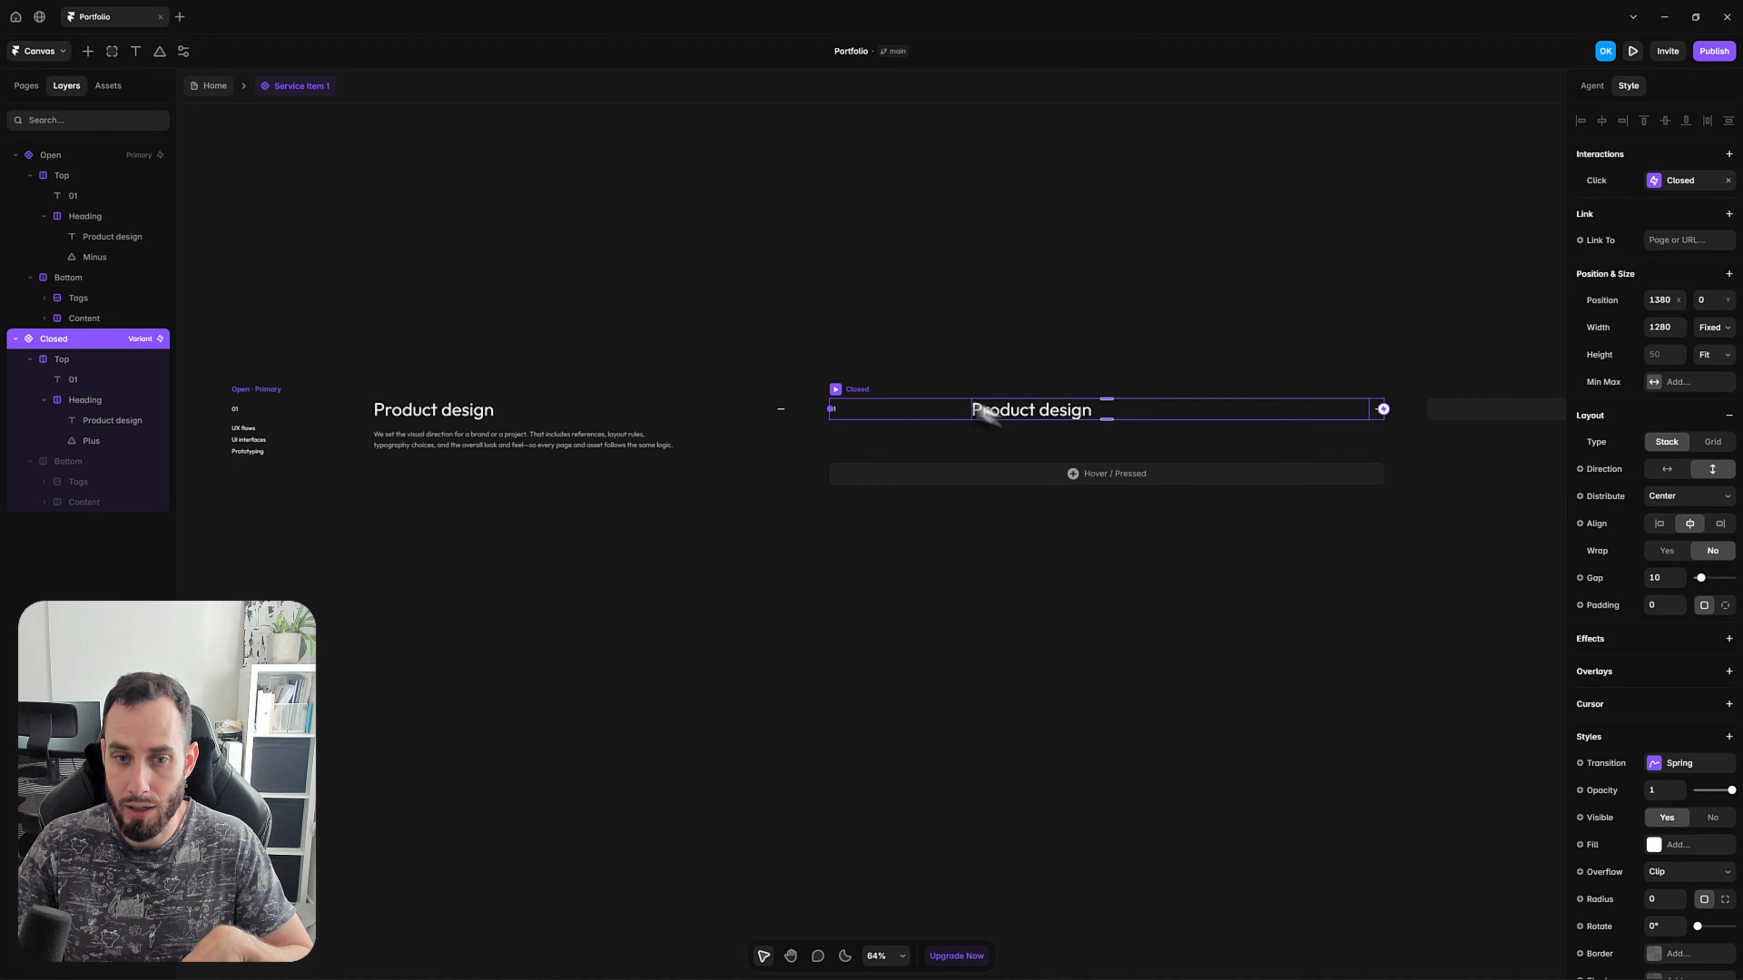
scroll(854, 405, "up", 5)
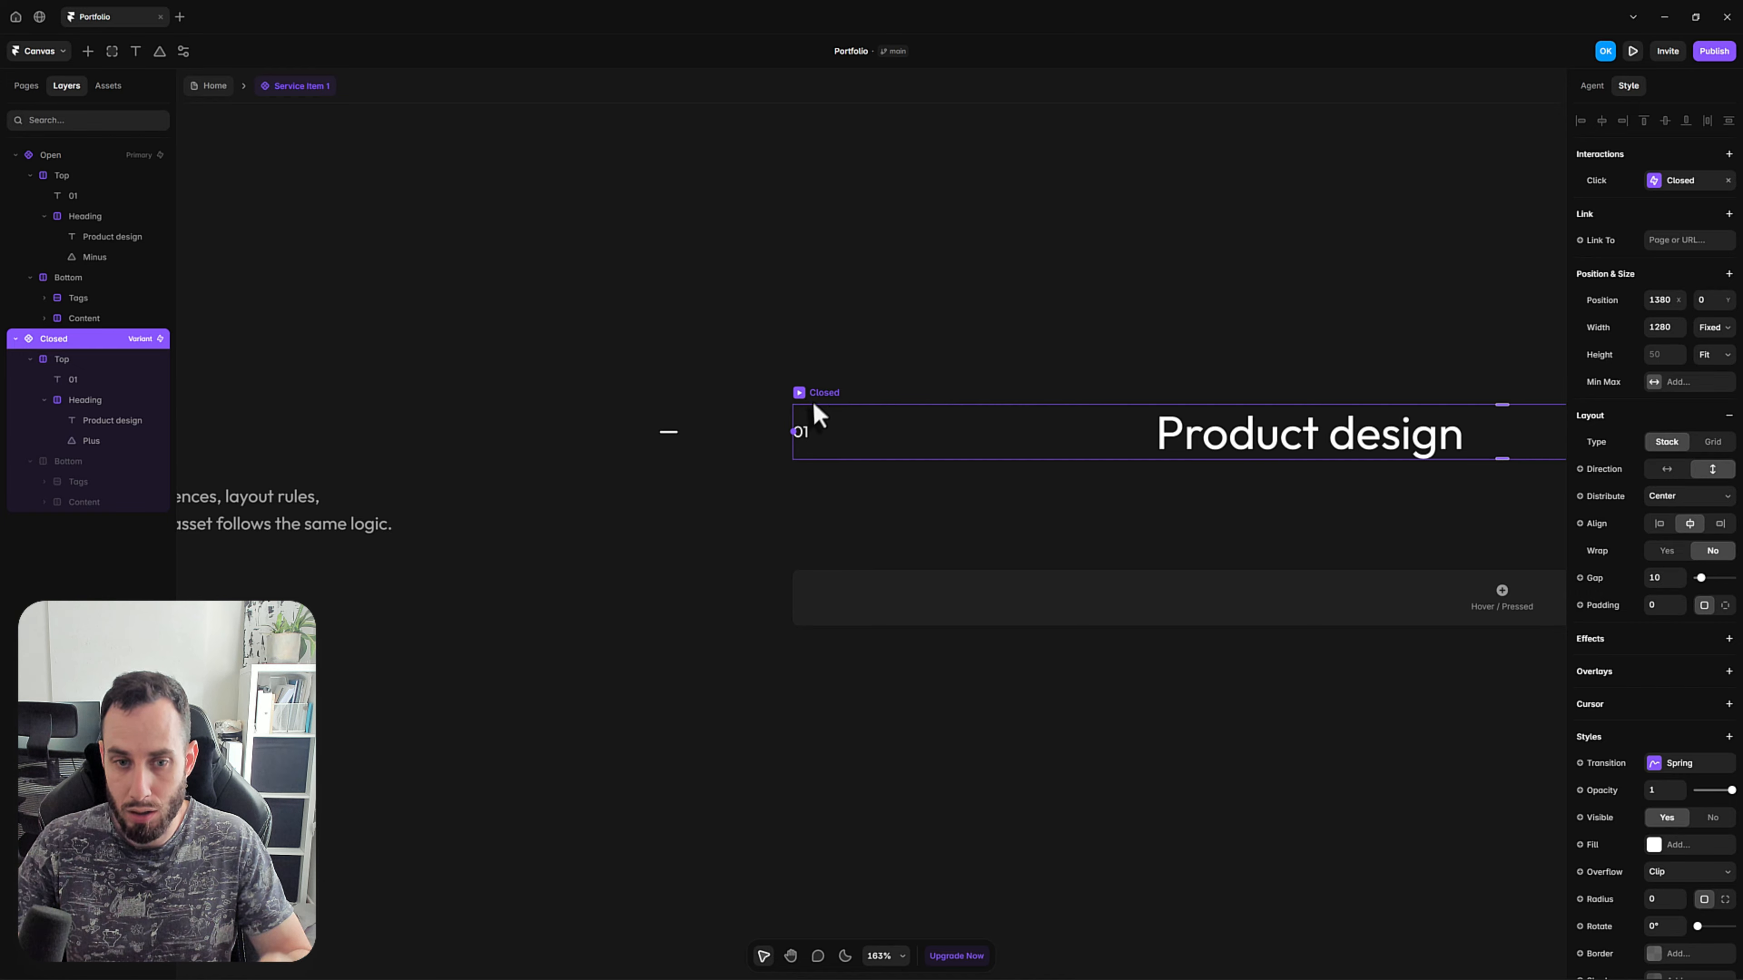
scroll(796, 434, "down", 5)
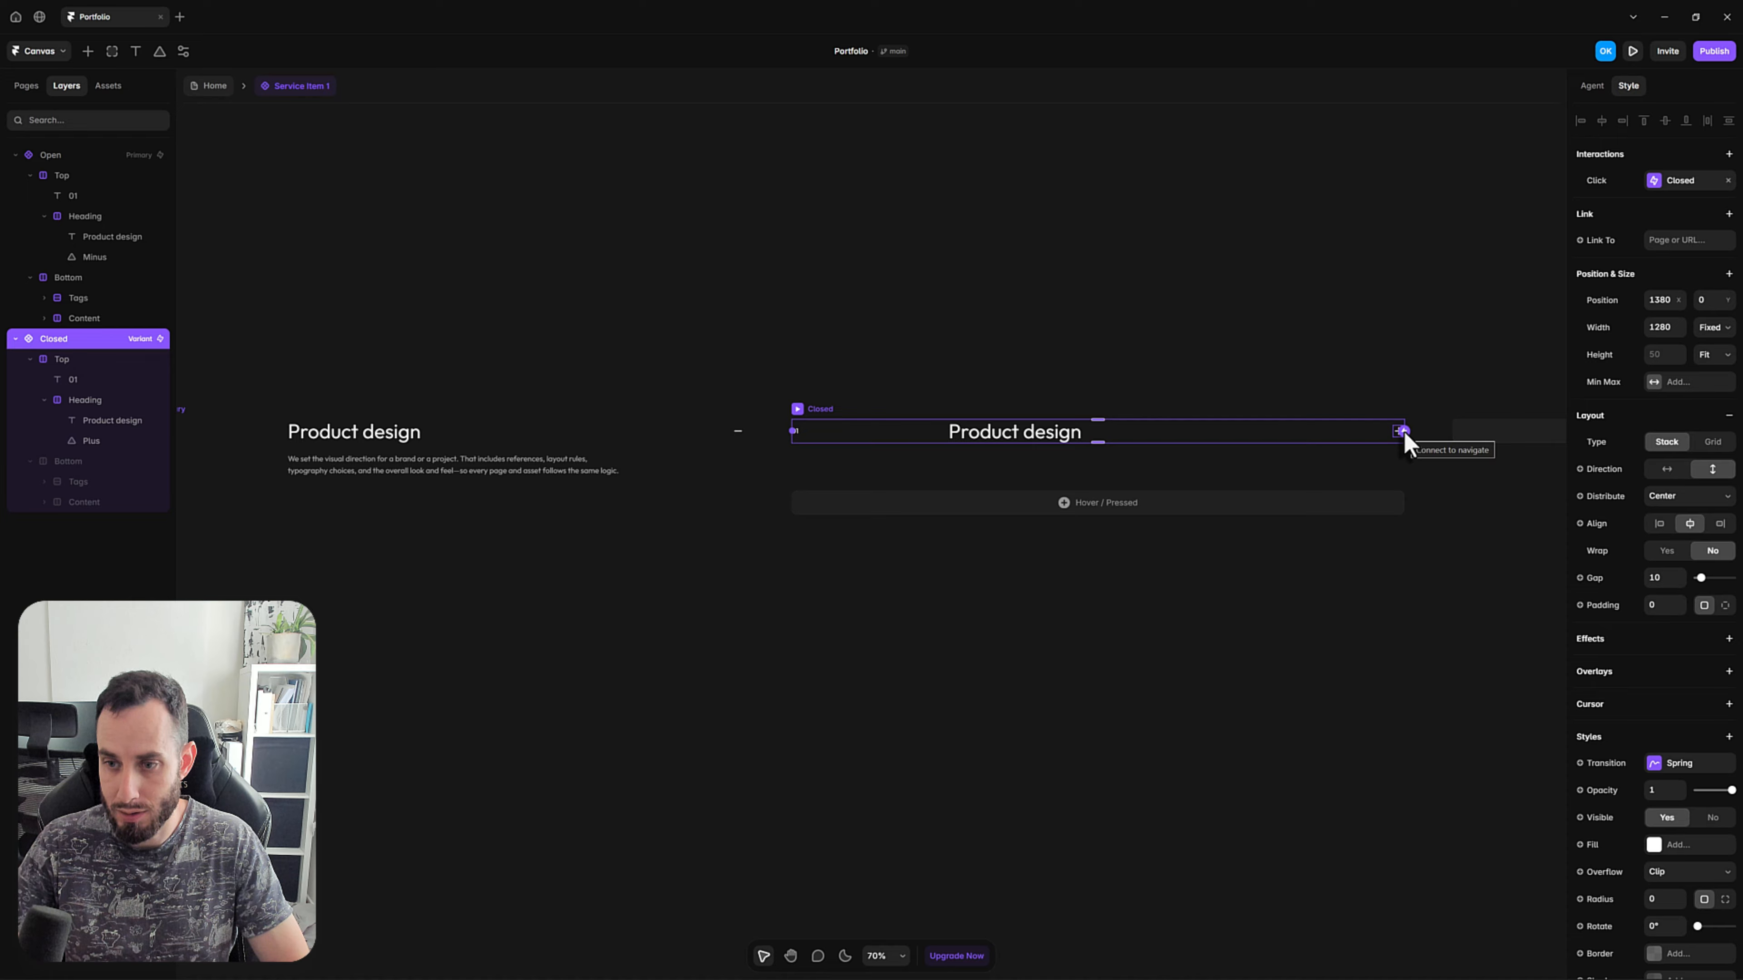
left_click_drag(1402, 431, 602, 467)
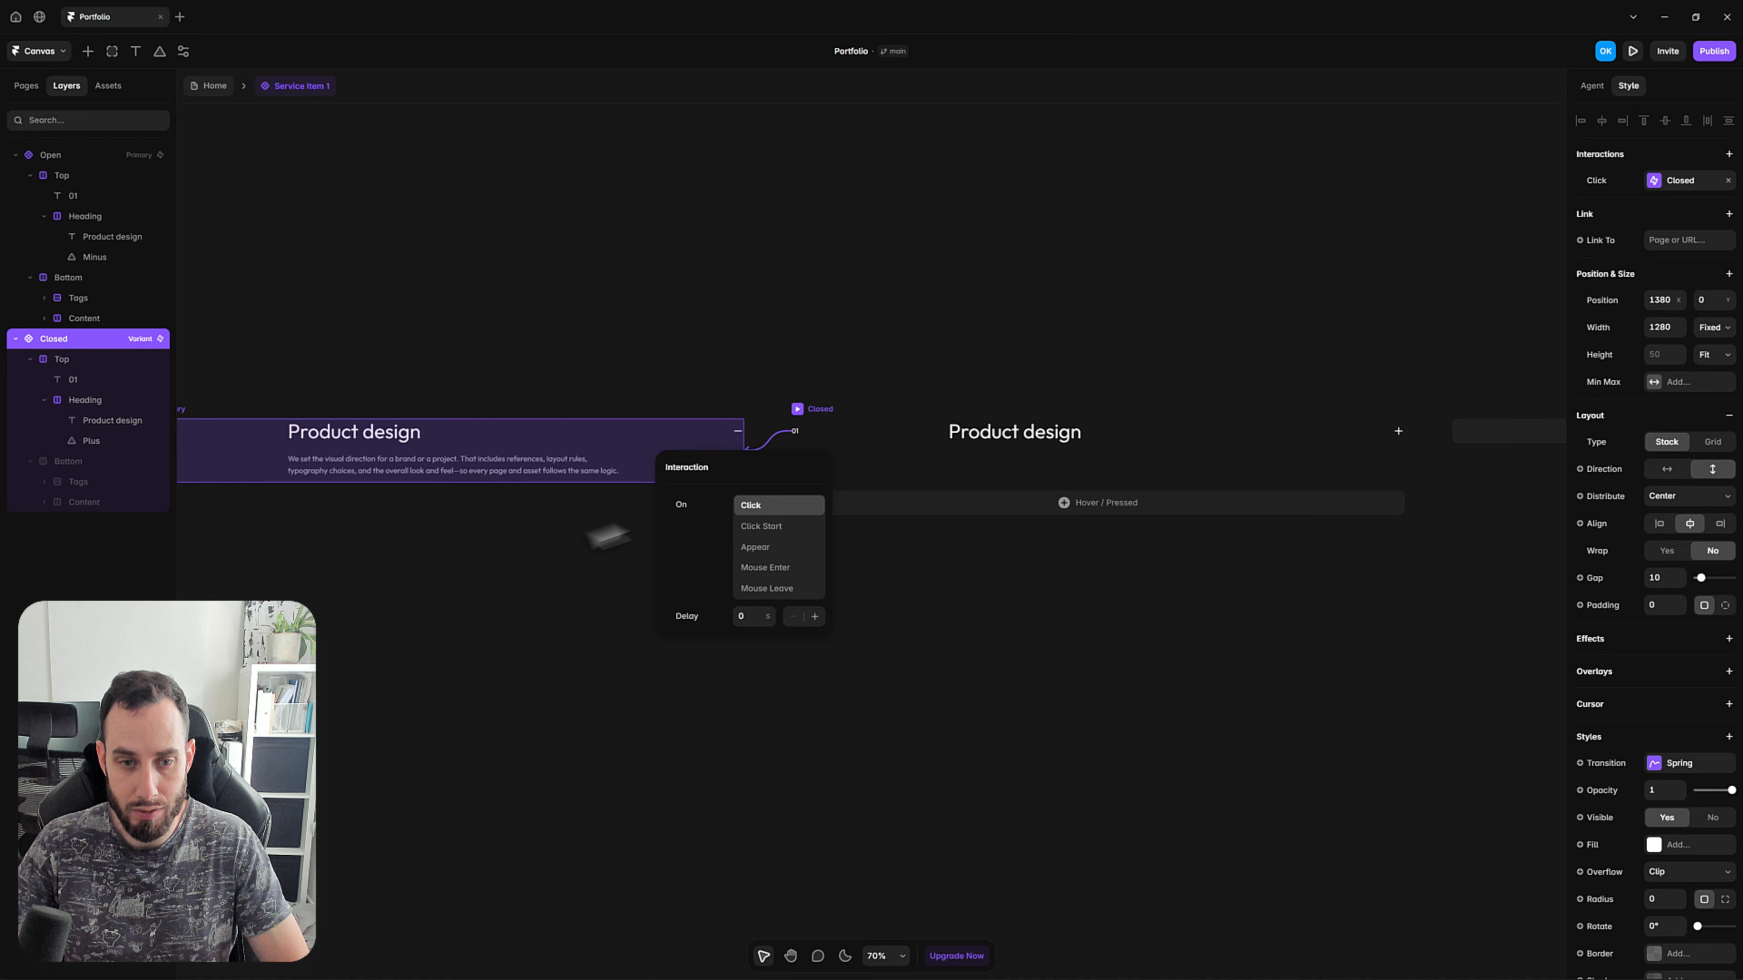
left_click(560, 606)
Preview the component from its Open variant, toggle it repeatedly between open and closed, and return to the canvas.
key("space")
left_click_drag(557, 628, 922, 570)
scroll(562, 353, "down", 3)
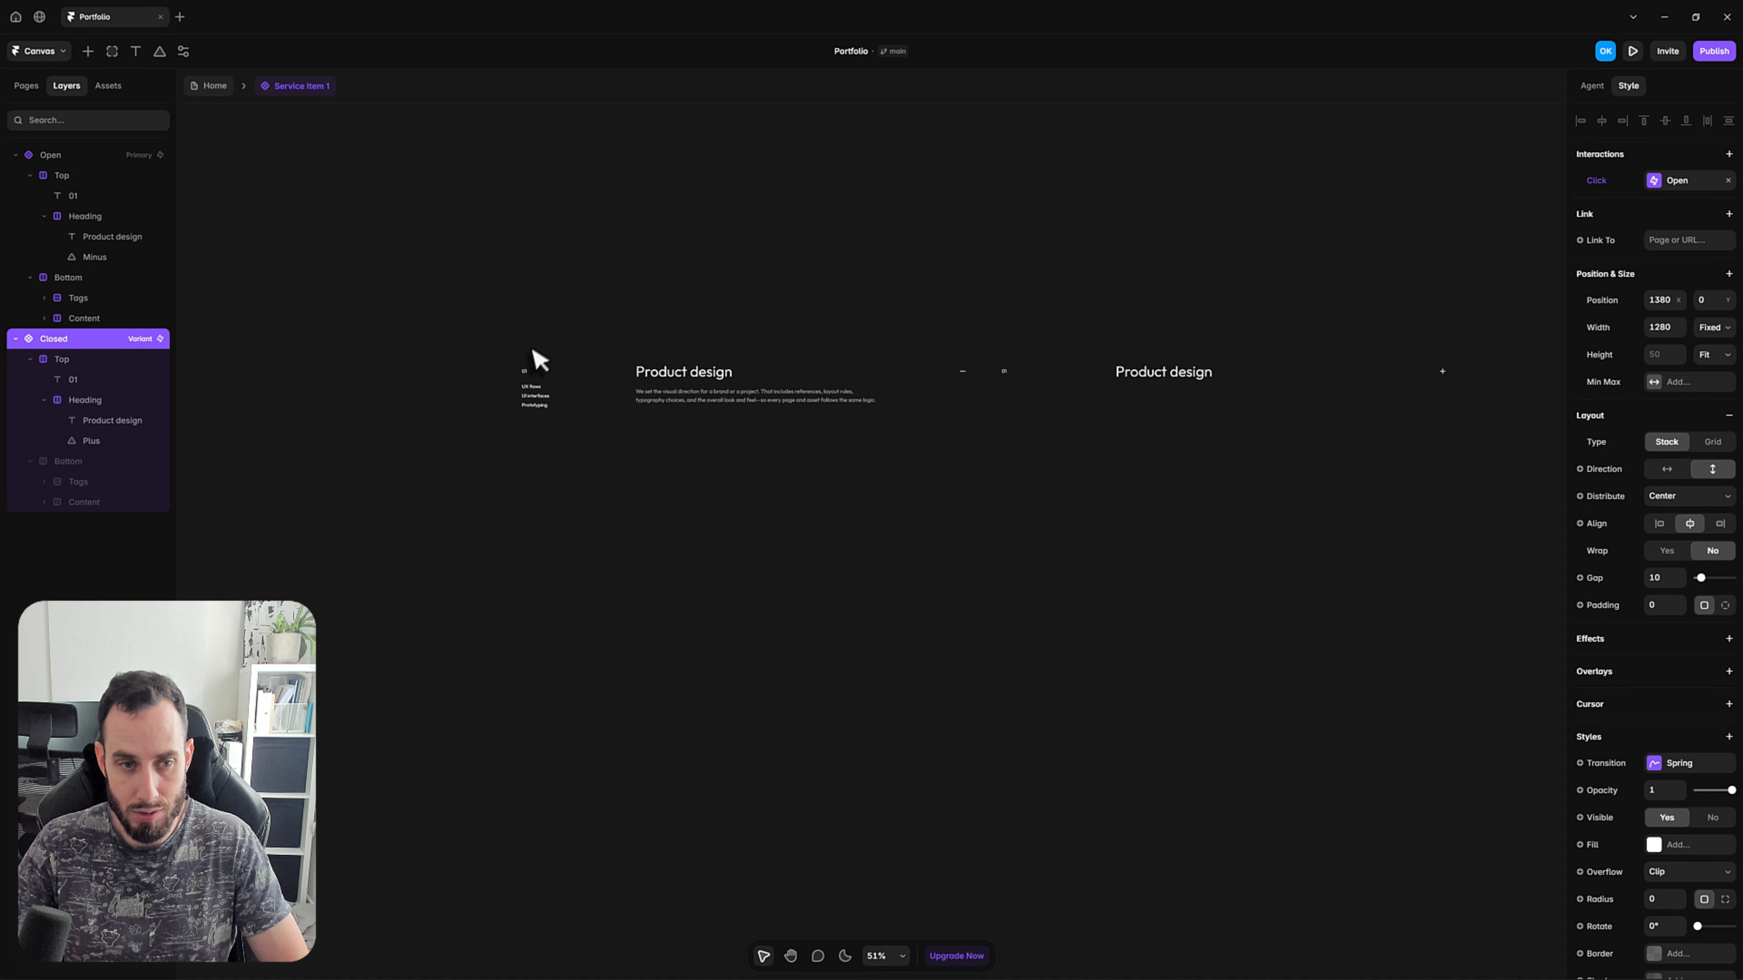
left_click(533, 370)
left_click(1030, 373)
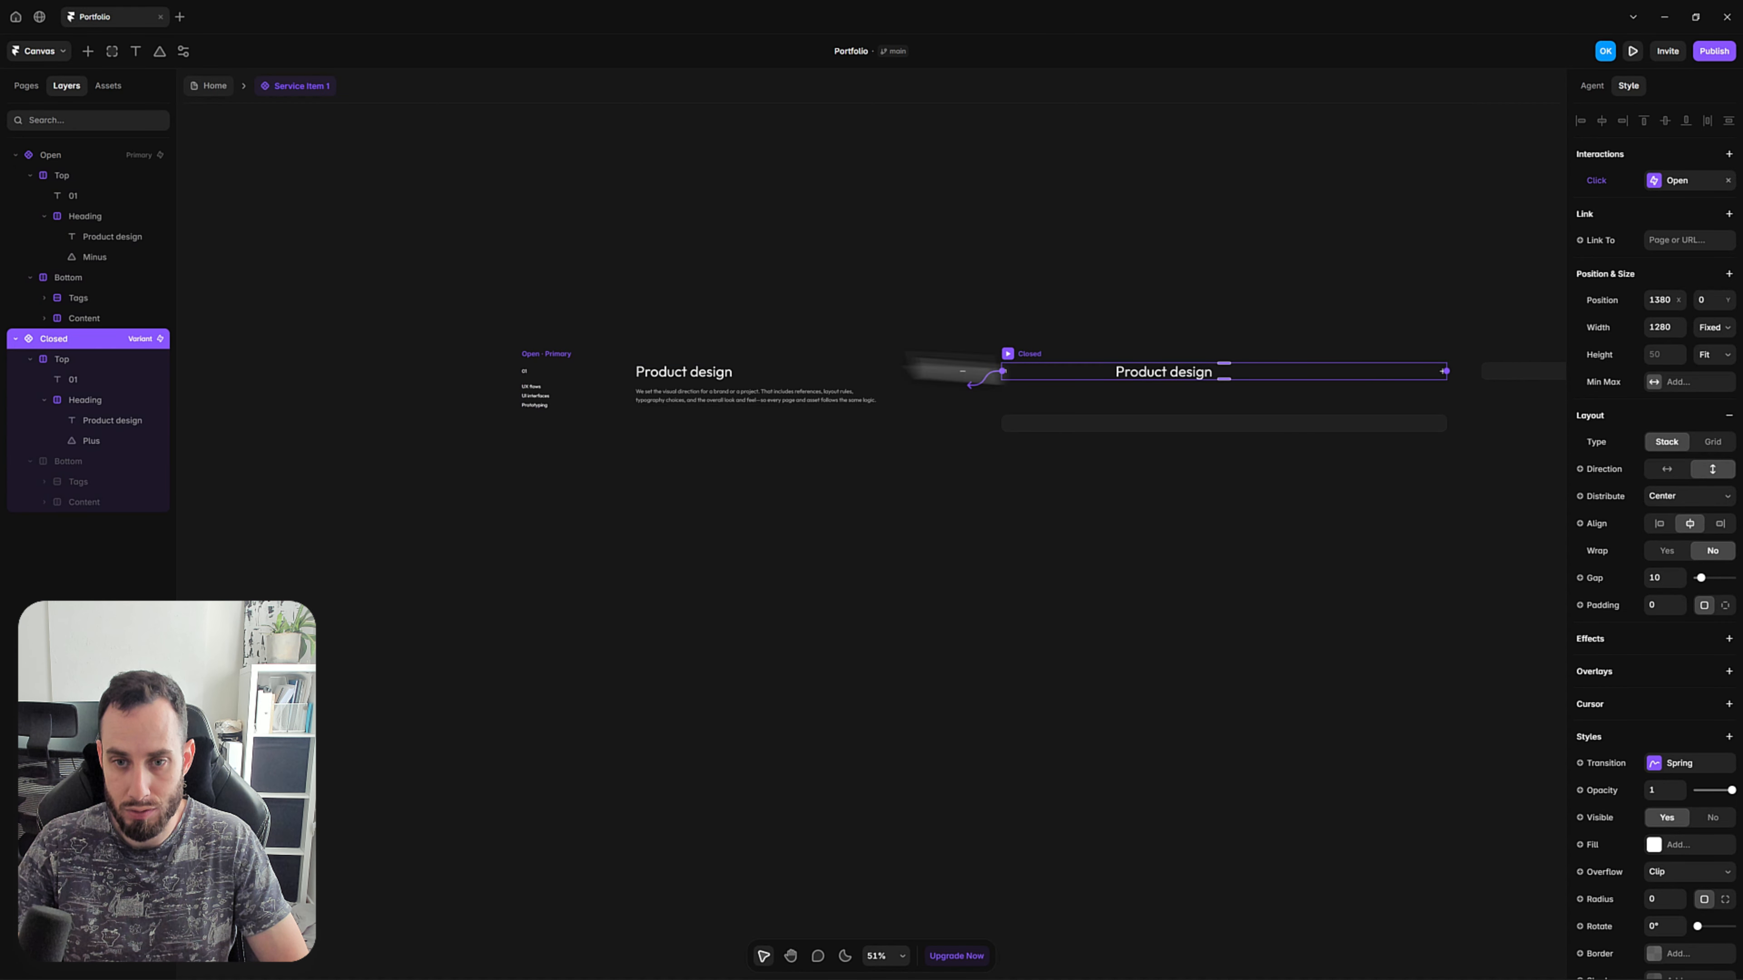
left_click(546, 363)
key("ctrl+p")
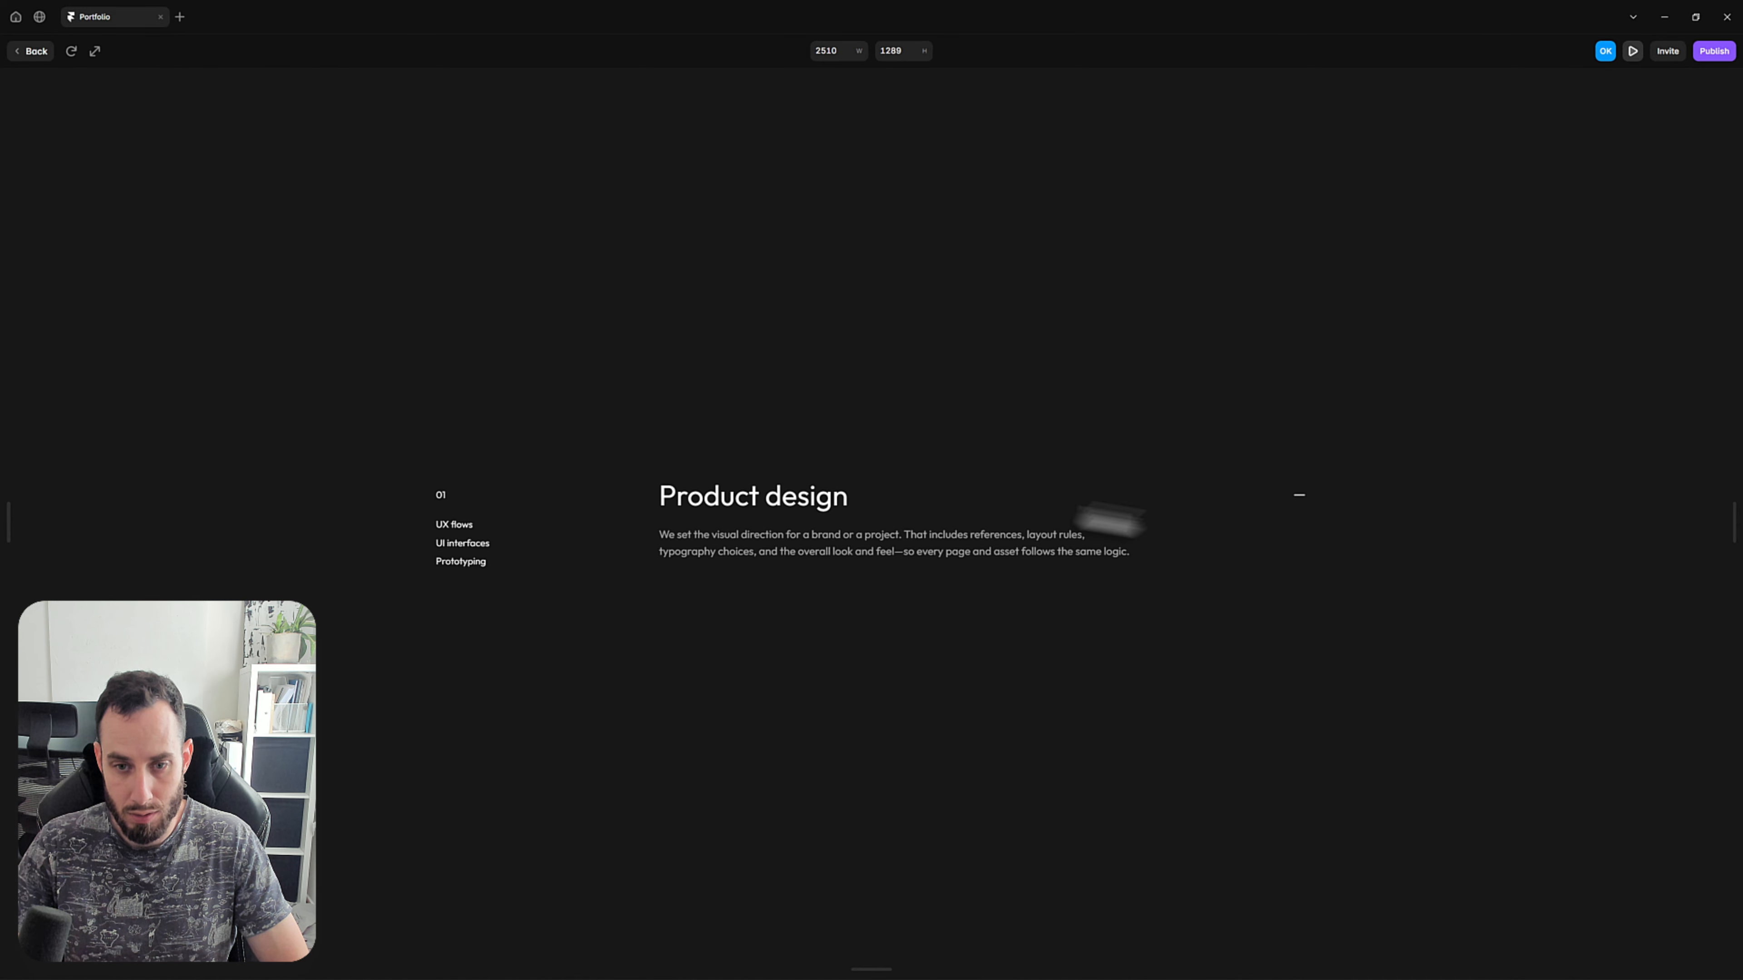
left_click(1296, 505)
left_click(1298, 527)
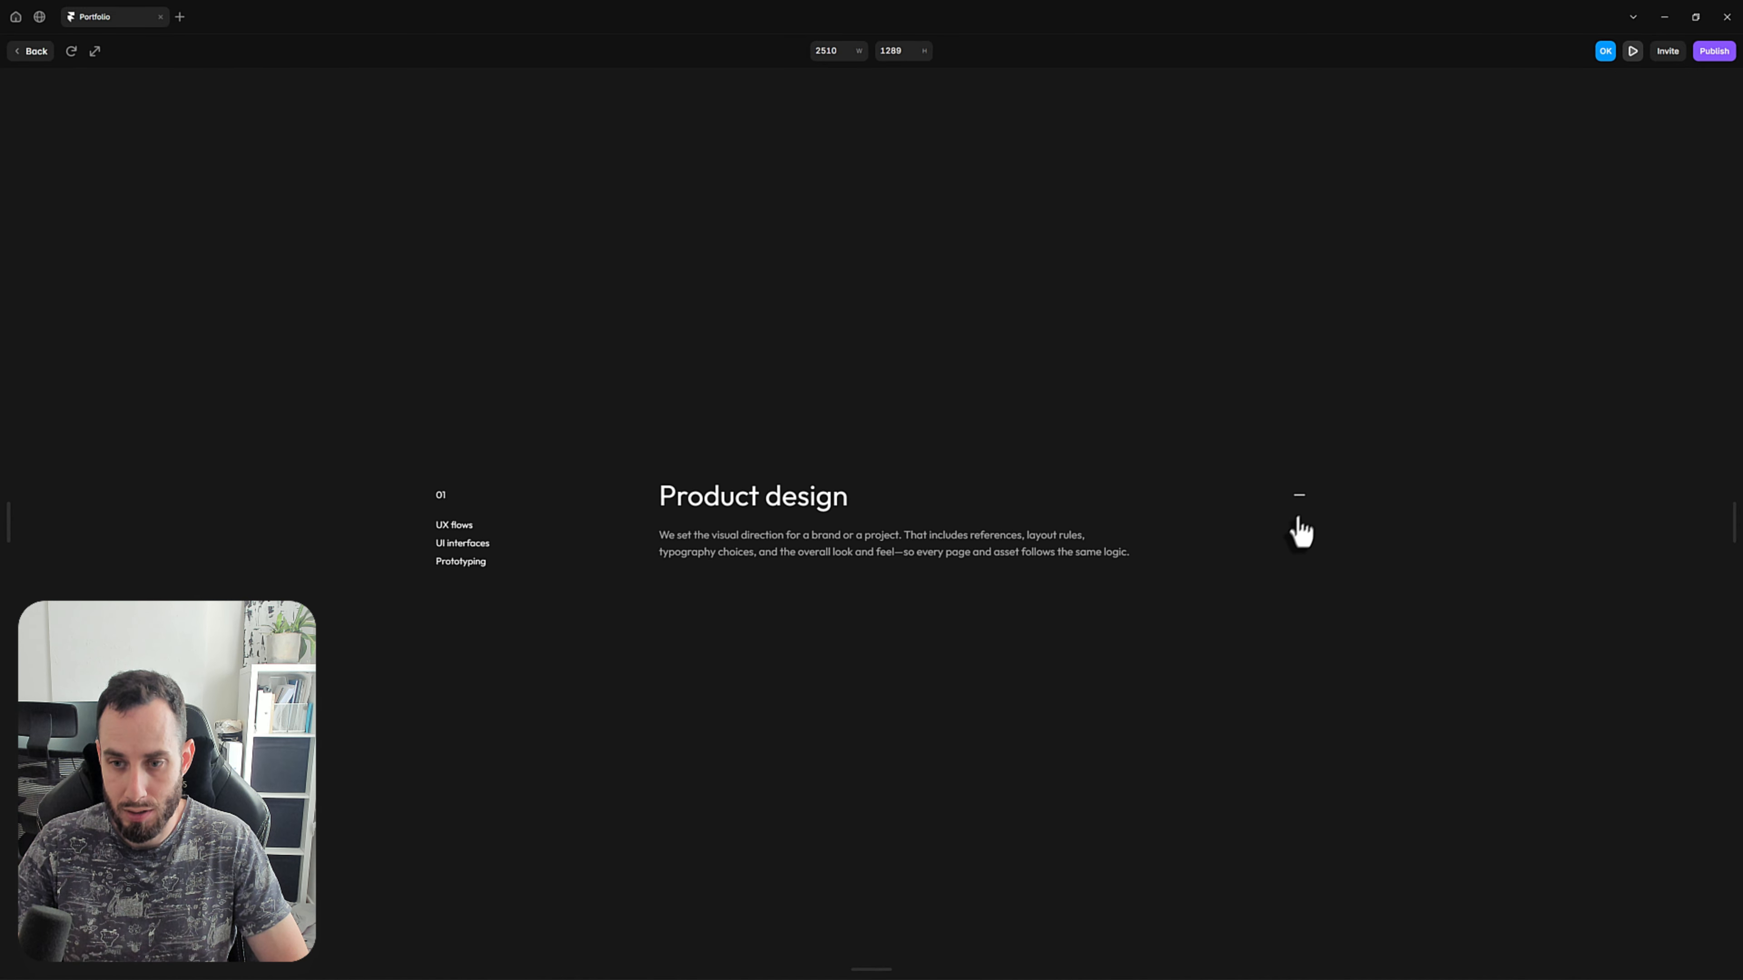
left_click(1302, 519)
left_click(1298, 542)
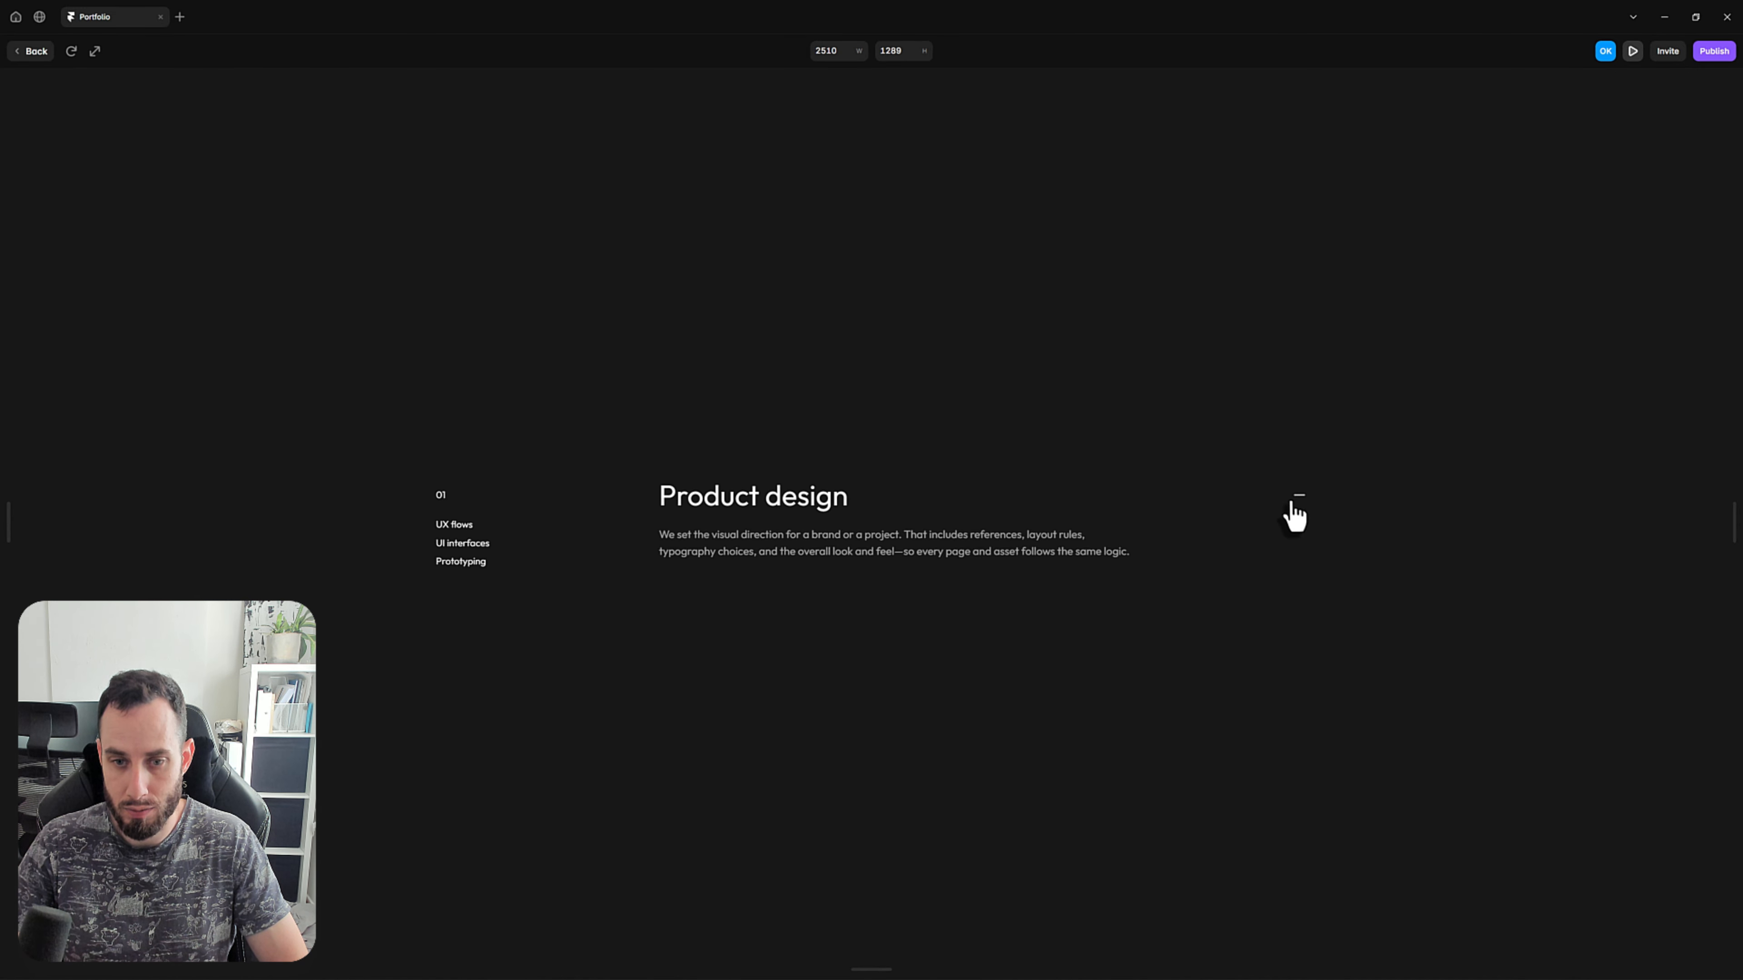
left_click(1292, 512)
left_click(1295, 529)
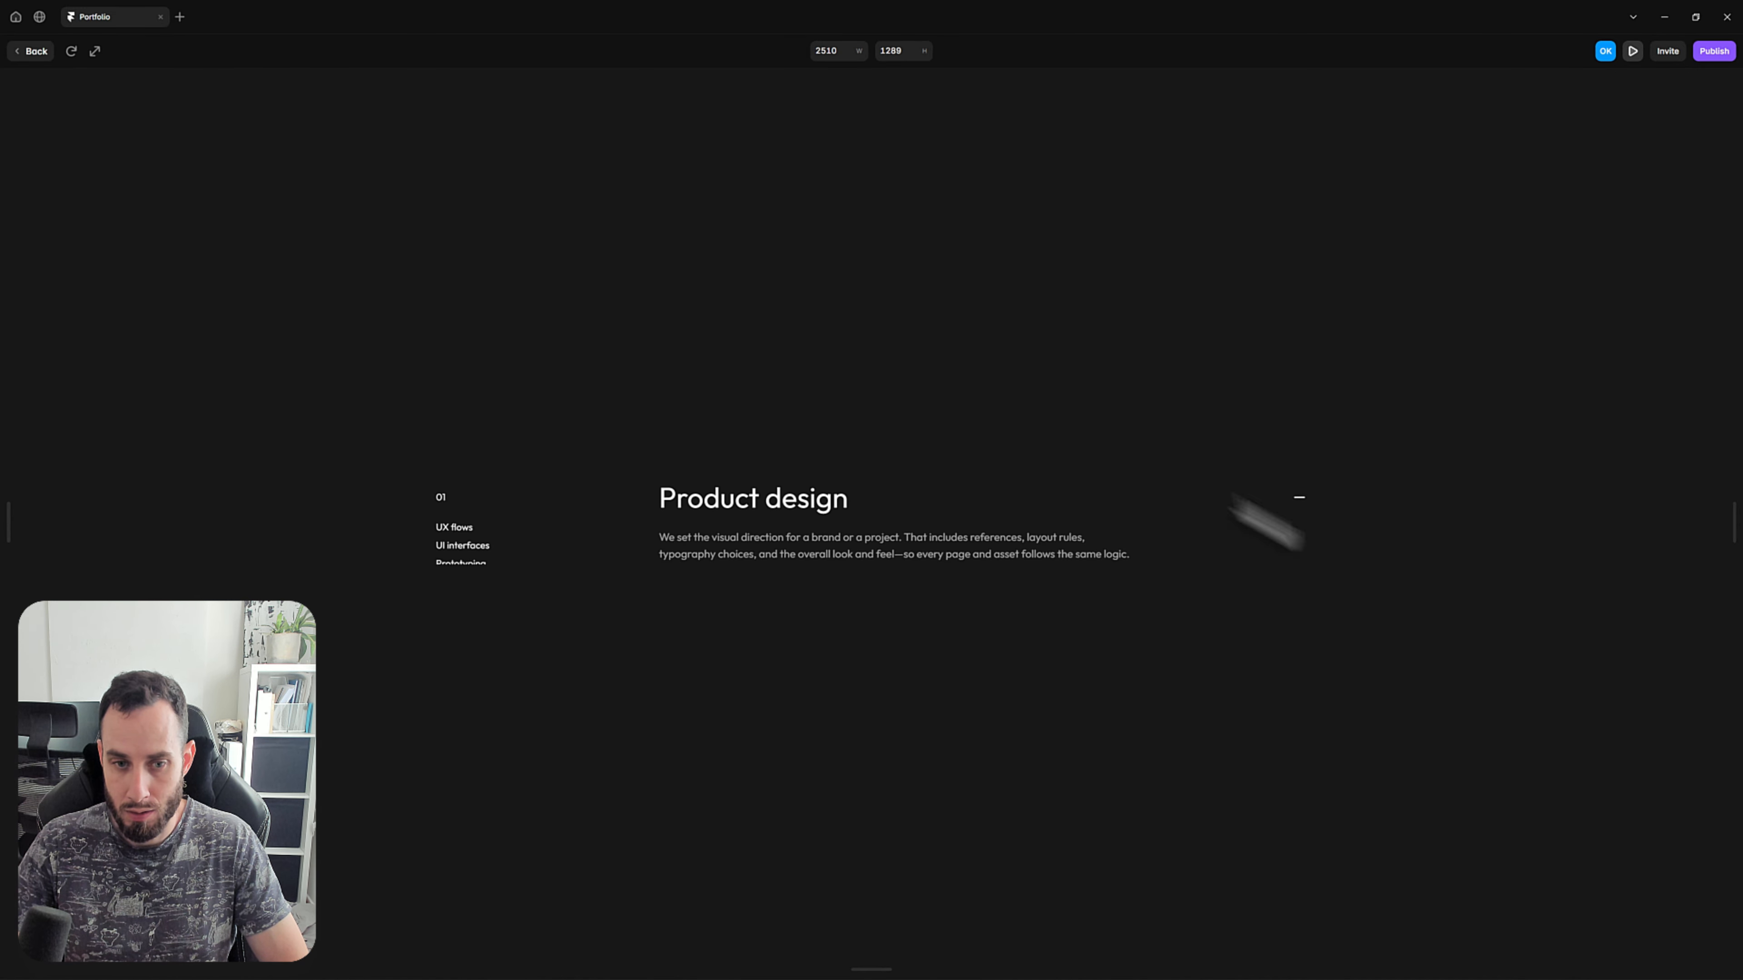
left_click(24, 52)
left_click(1087, 624)
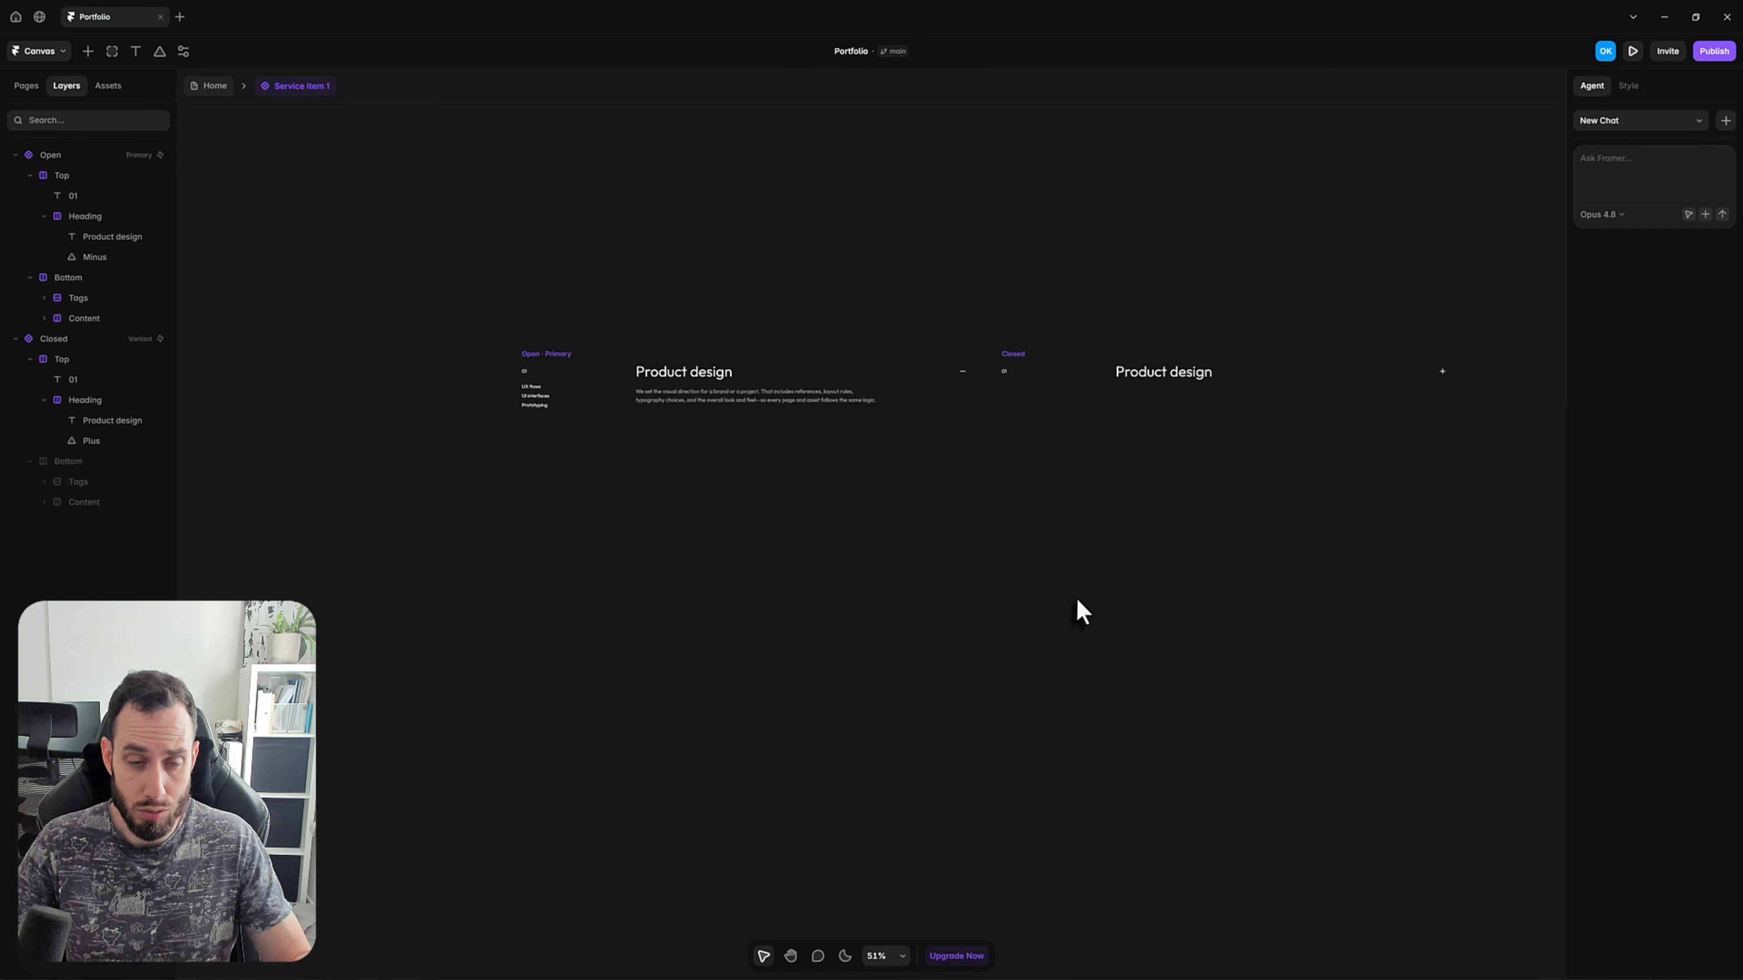
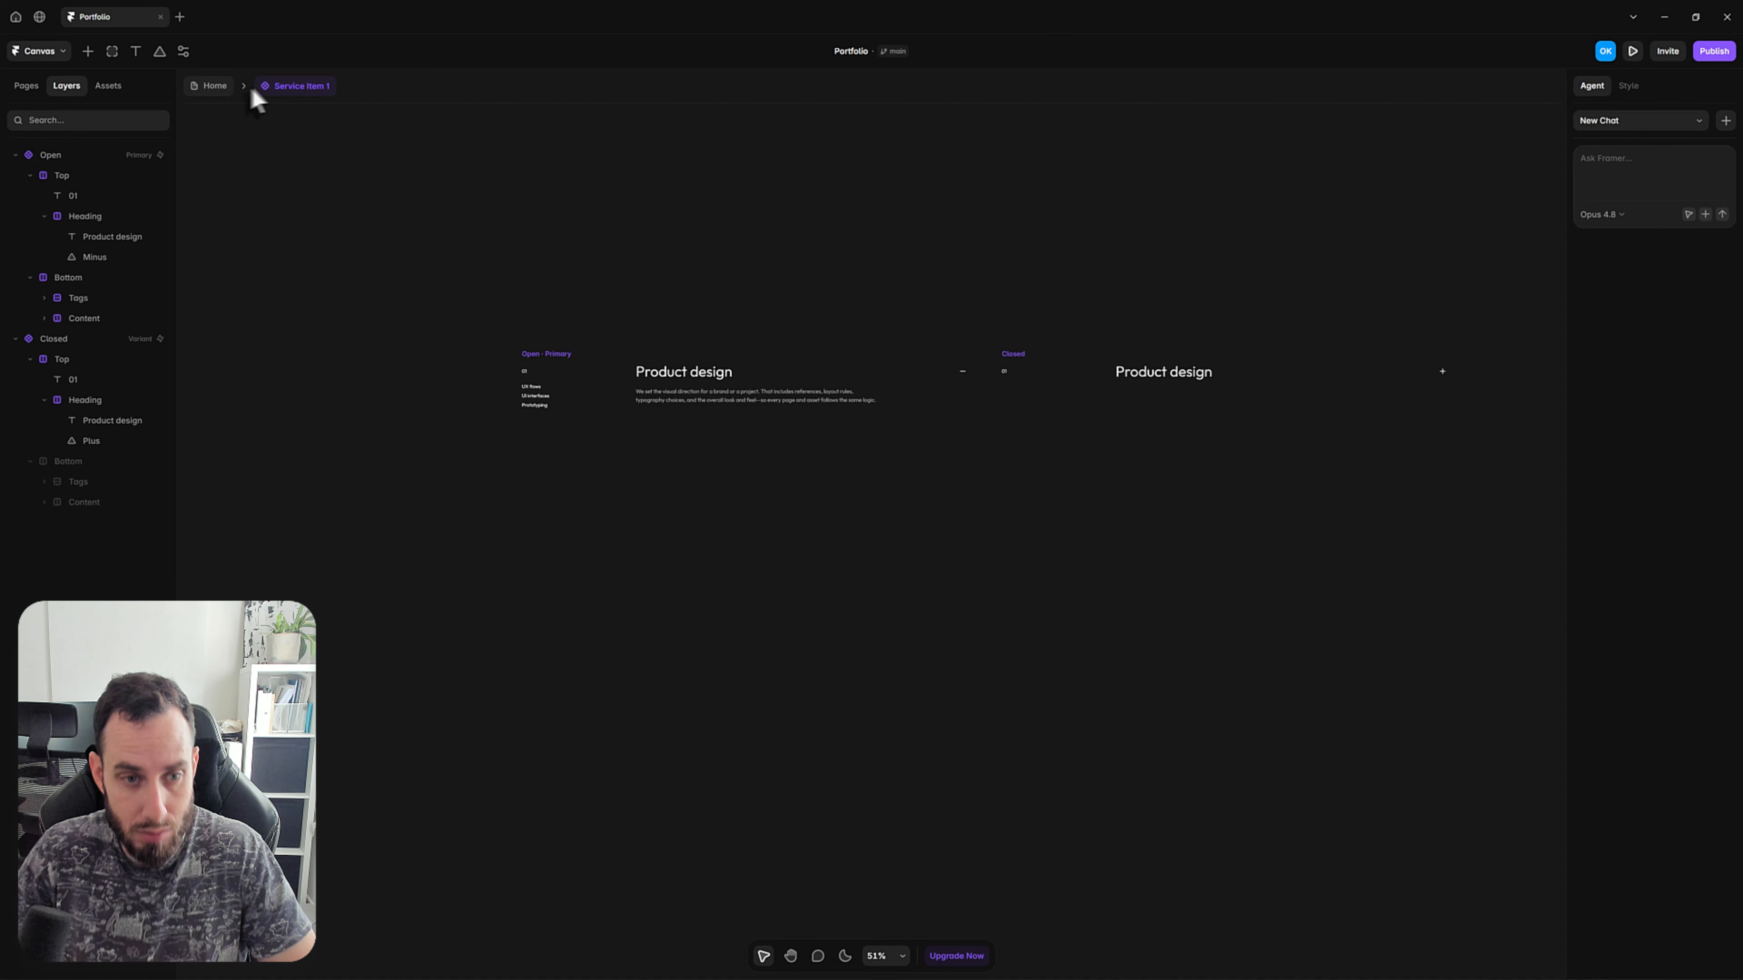
Return to the Home page and duplicate the service item in the Services accordion three times.
left_click(213, 89)
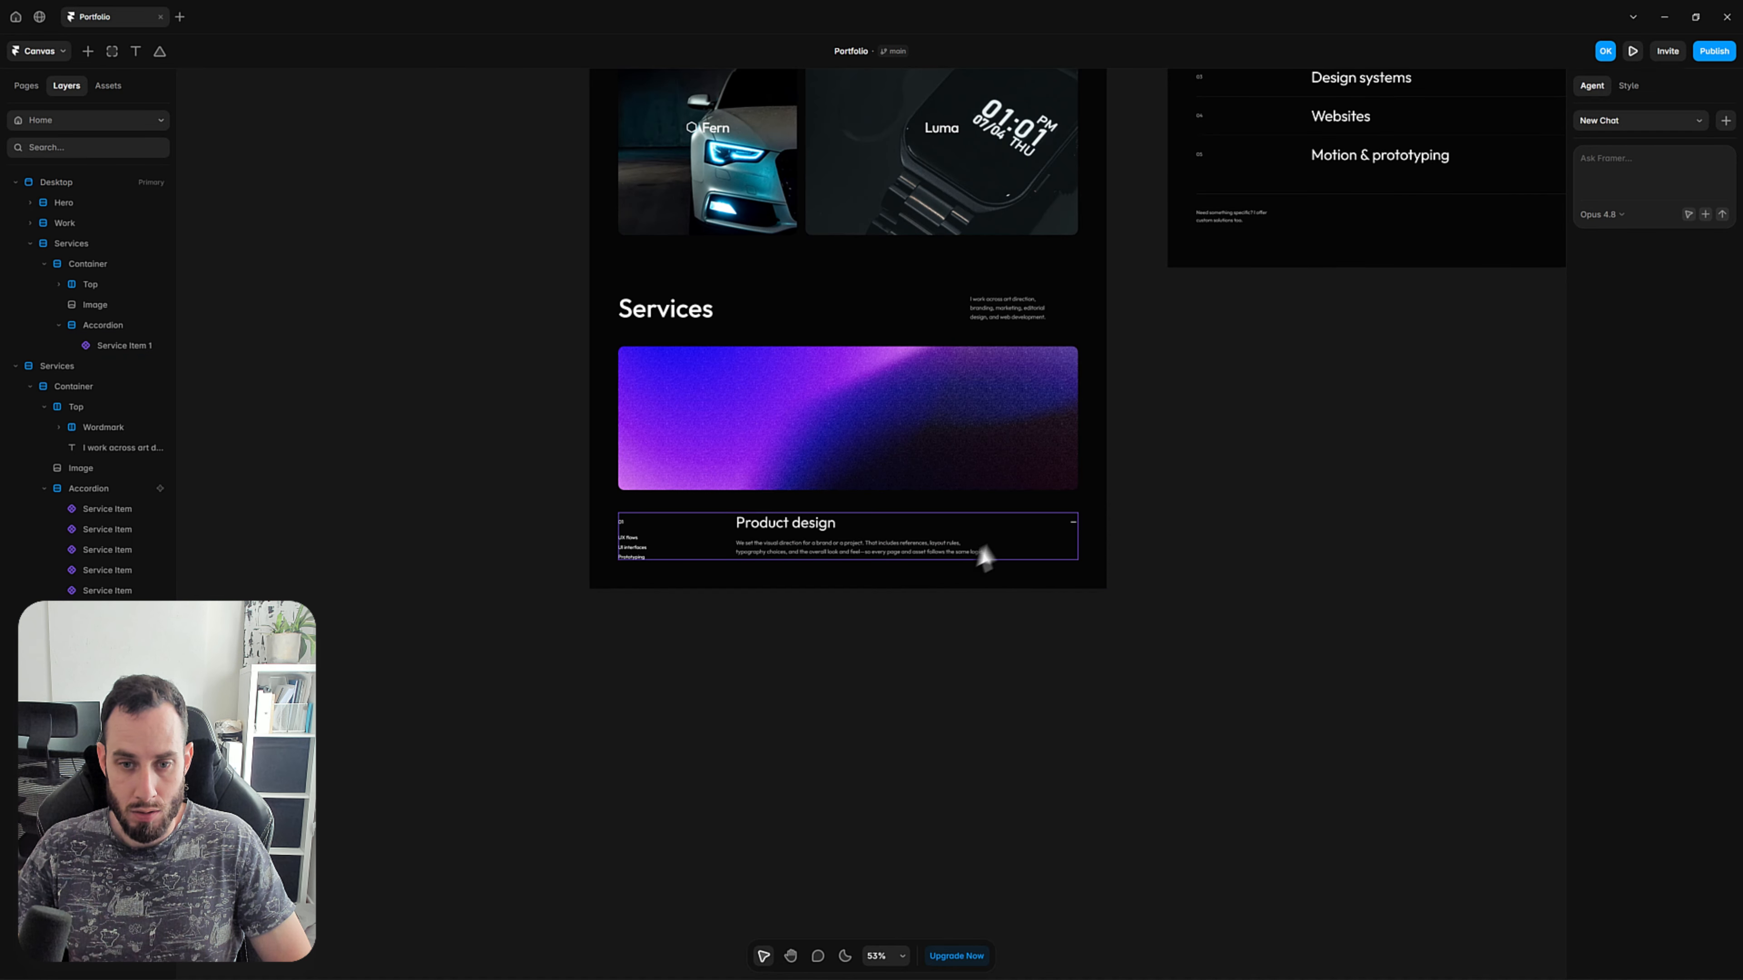
left_click(1006, 534)
key("ctrl+d")
key("ctrl+d")
key("ctrl+d")
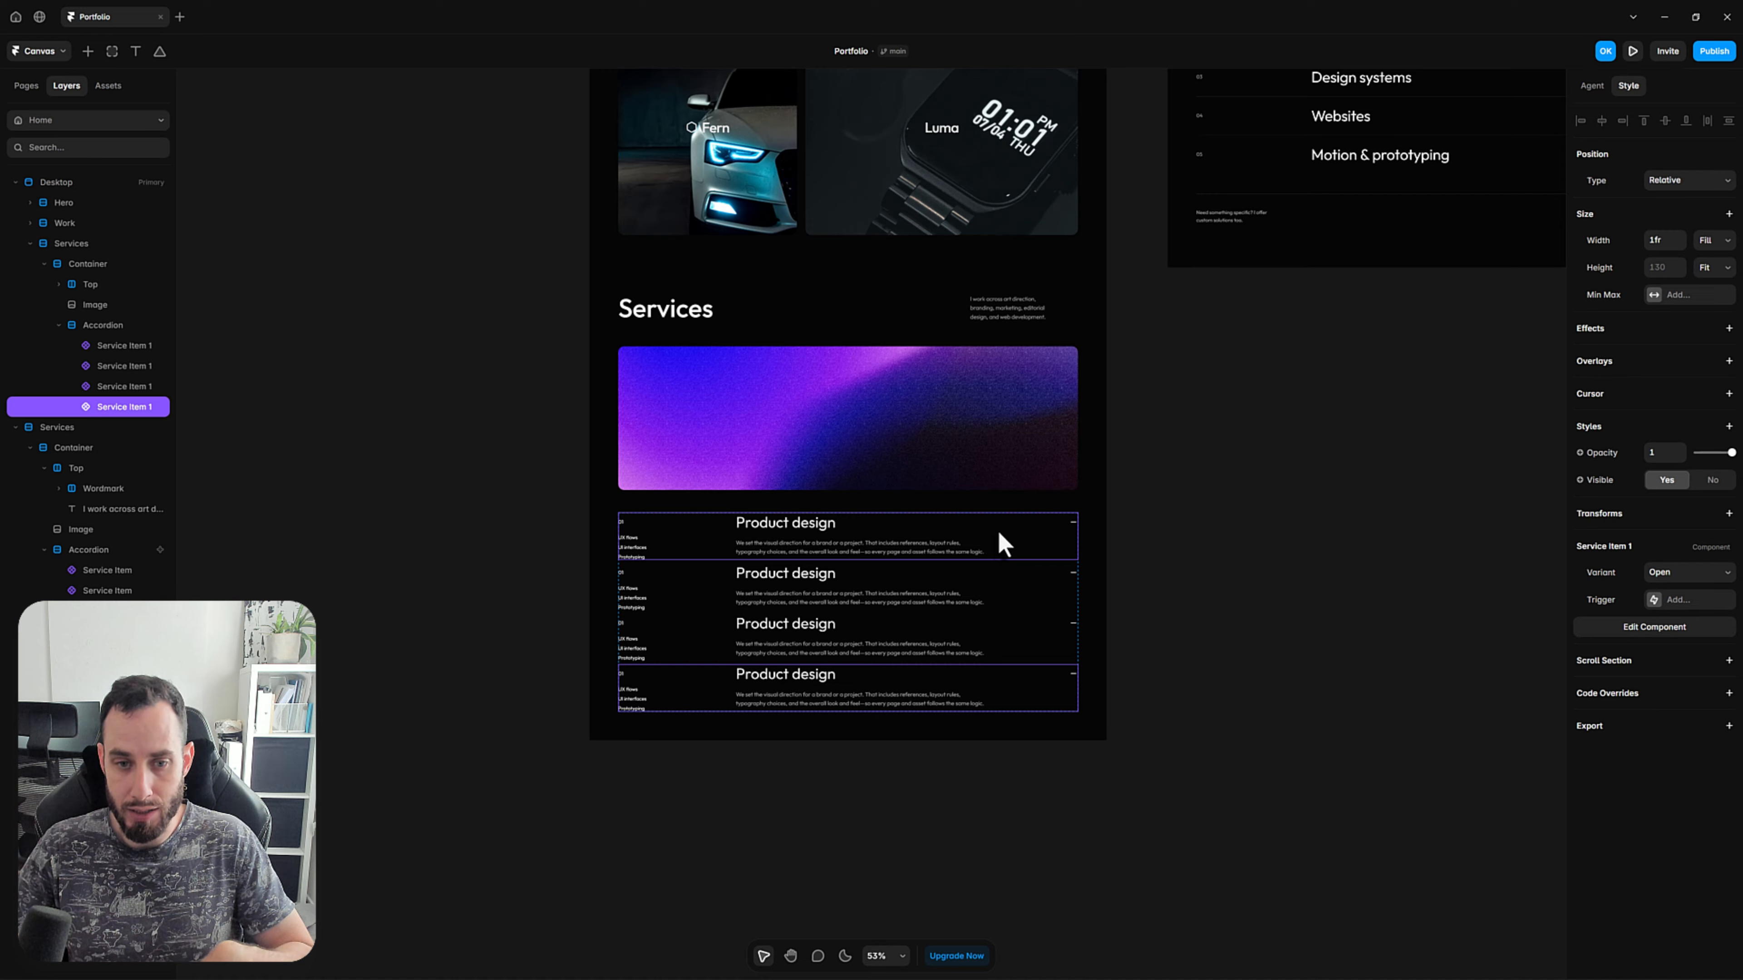
Open the service item component and add a solid border to its Open variant, coloured FFFFFF at 15% opacity.
double_click(973, 573)
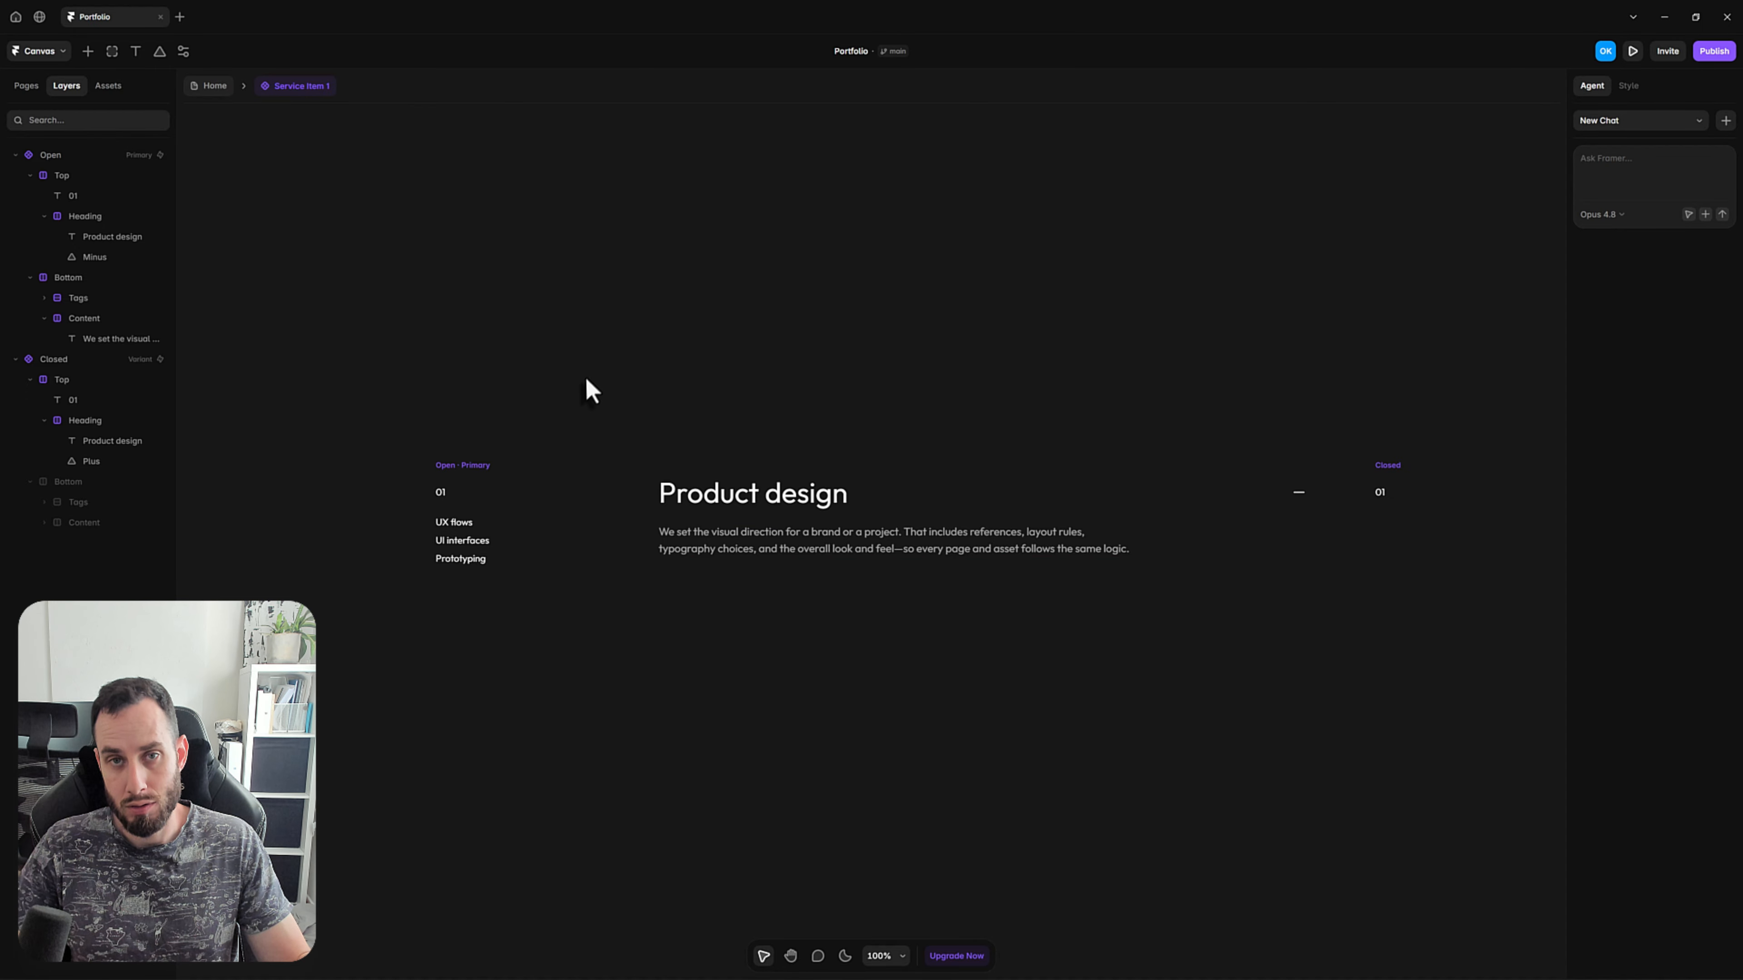
left_click(479, 467)
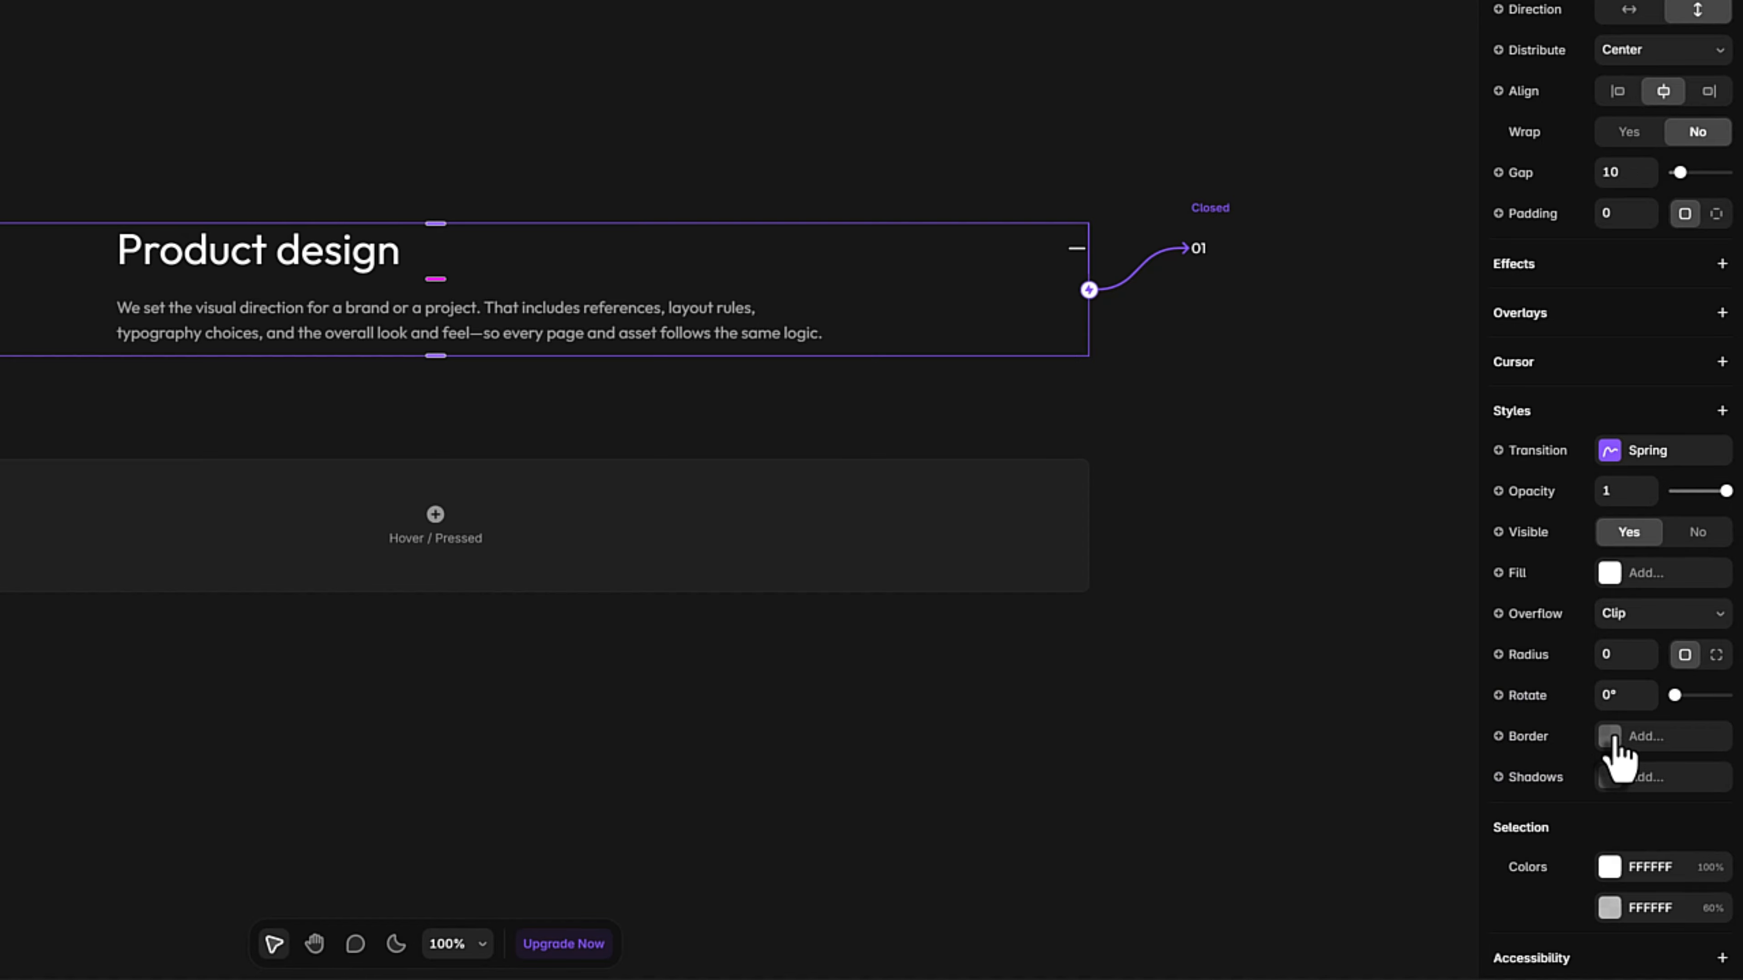
left_click(1610, 738)
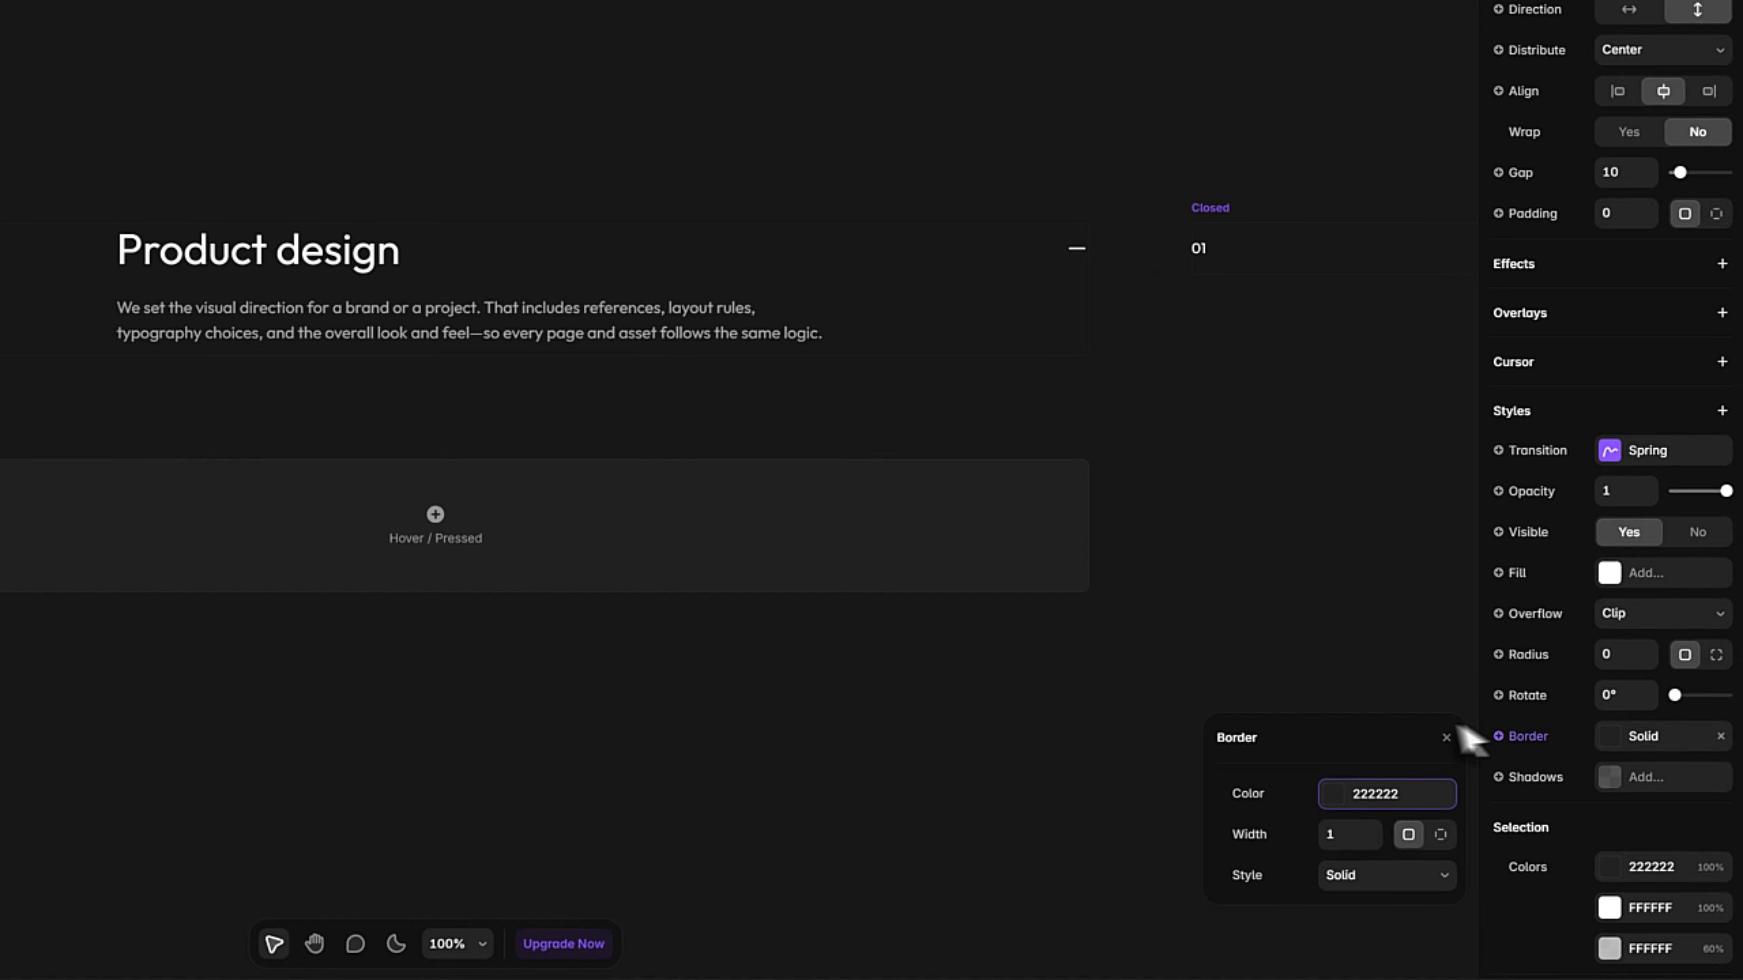
left_click(1335, 804)
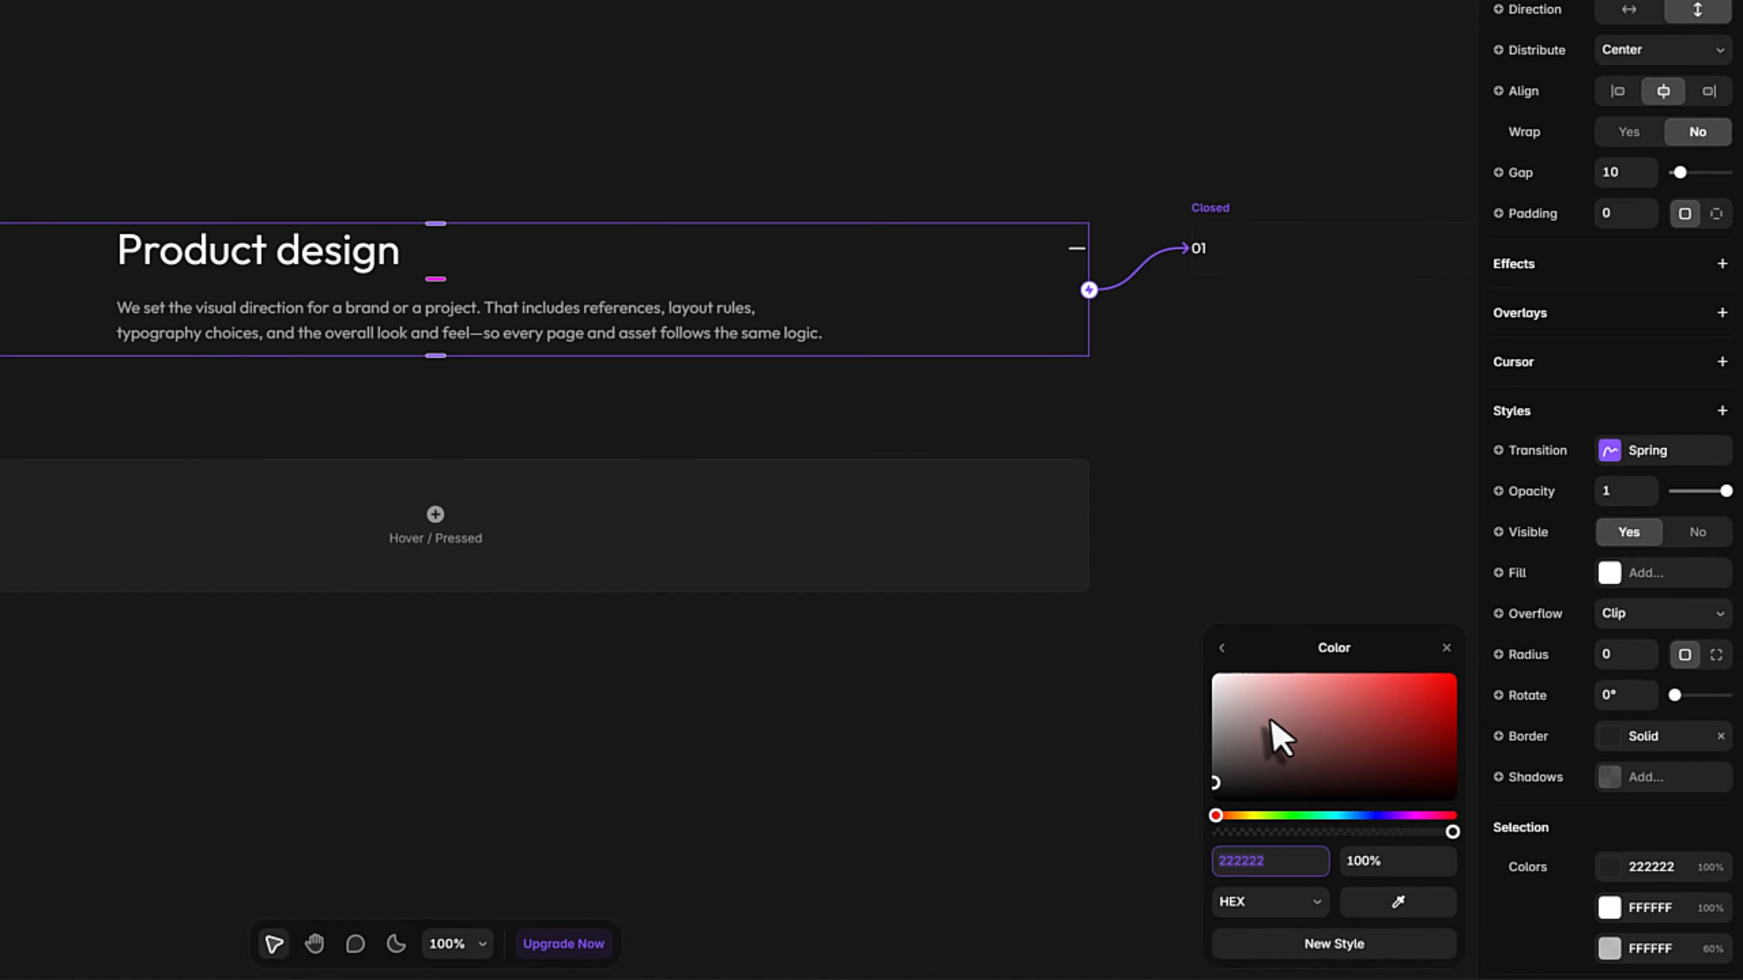
left_click_drag(1272, 727, 1073, 606)
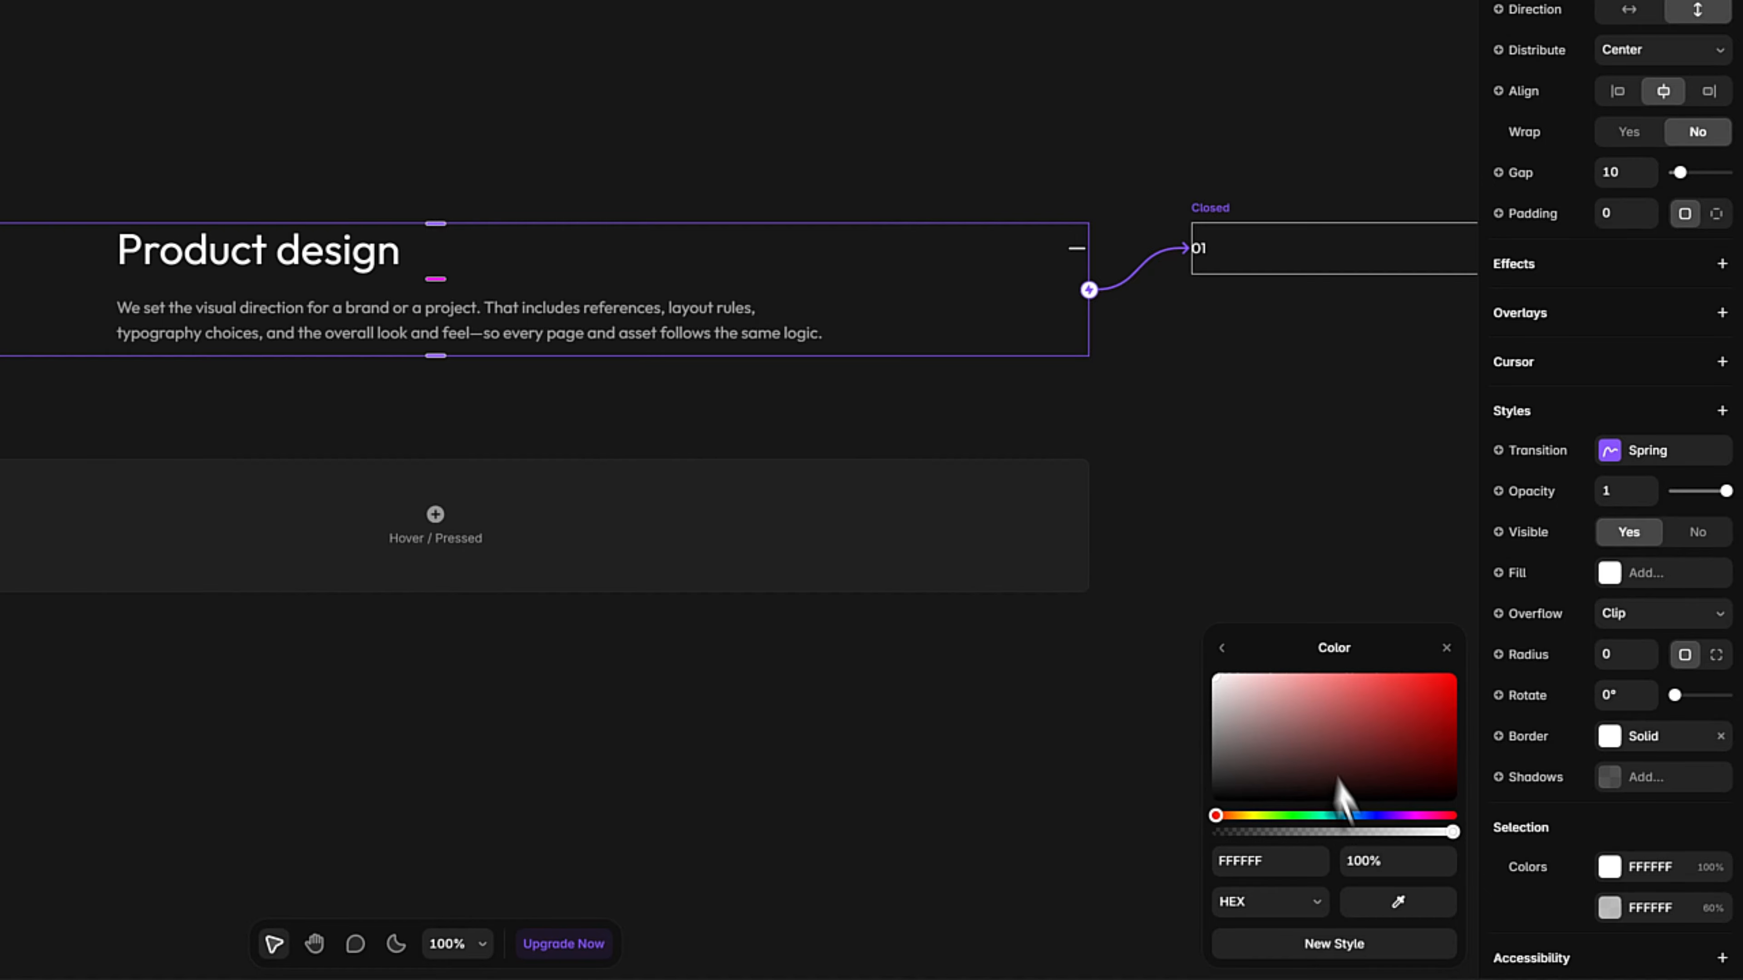
left_click(1368, 858)
type("15")
key("Return")
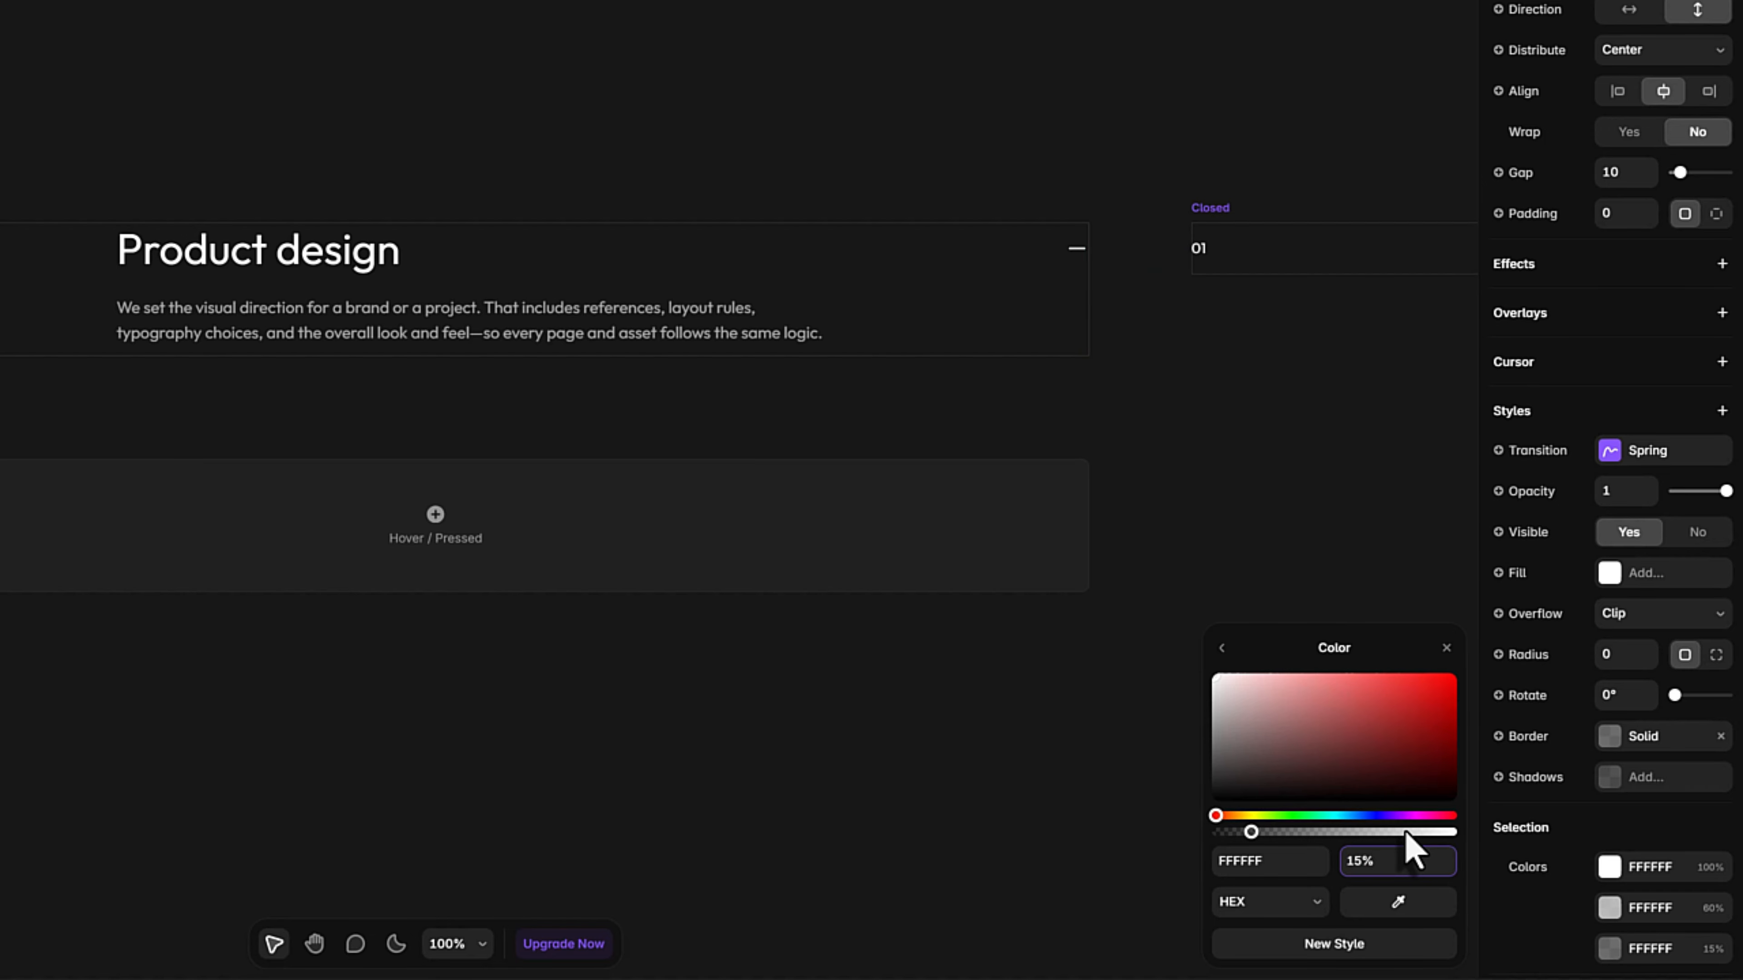
left_click(1222, 647)
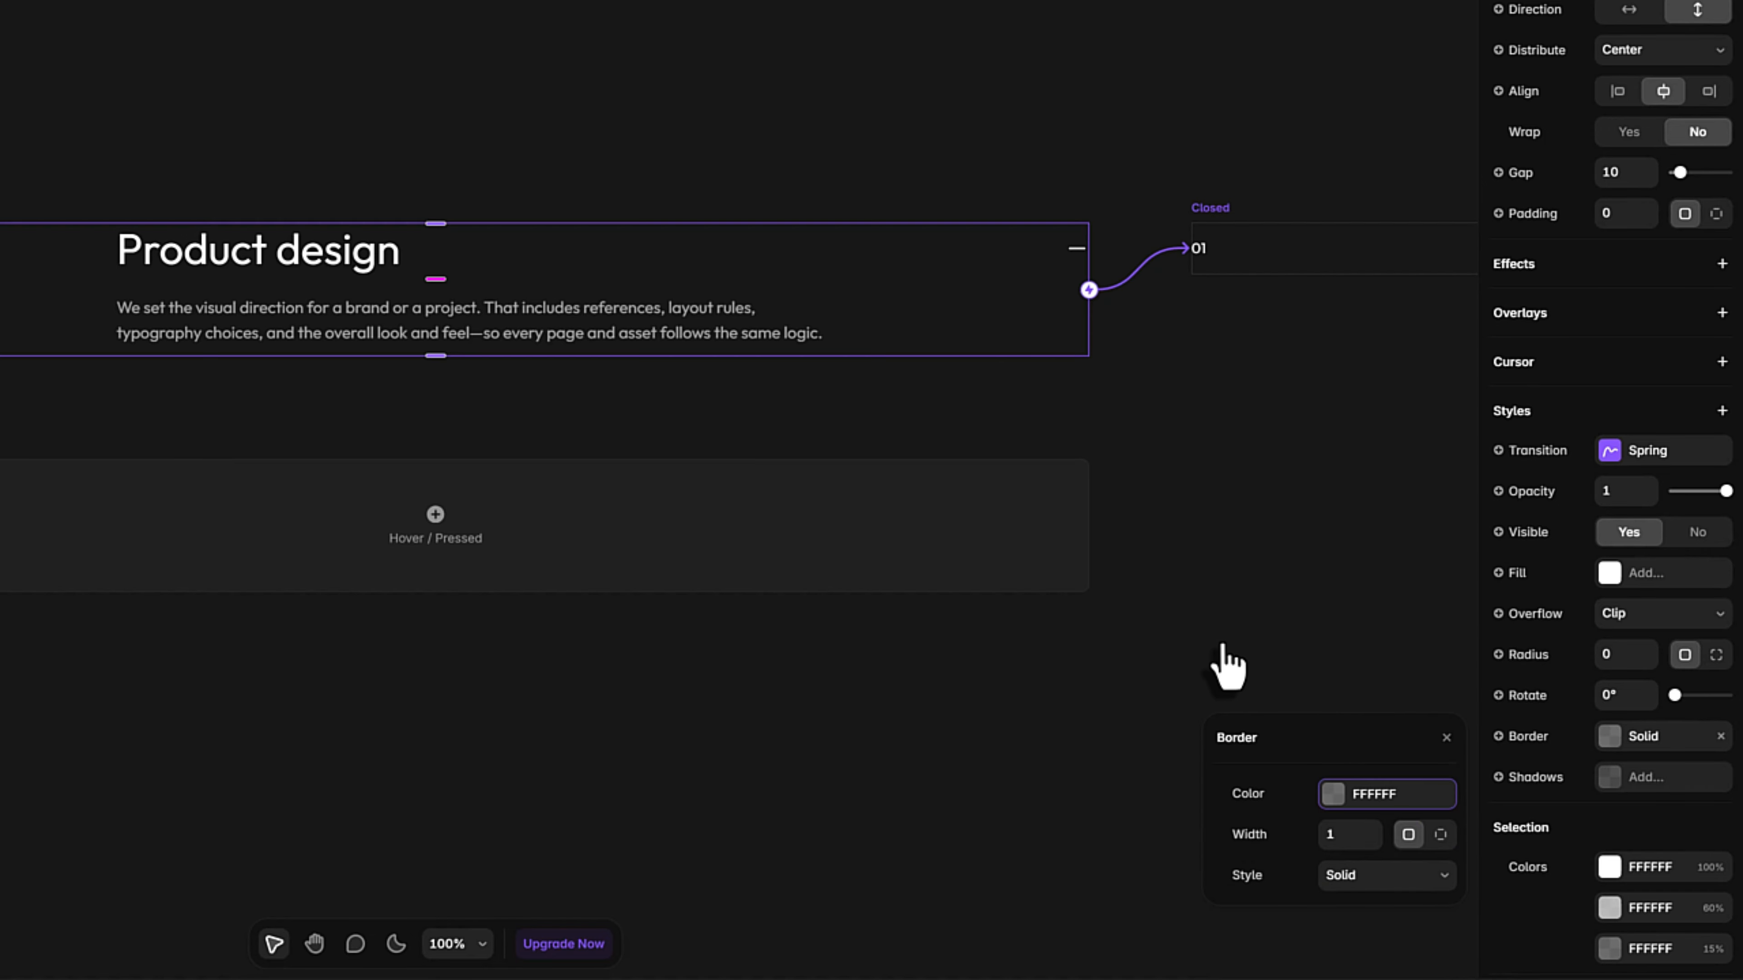
Set the Open variant's border widths per side: 1 on top and 0 on the right, bottom and left.
left_click(1441, 843)
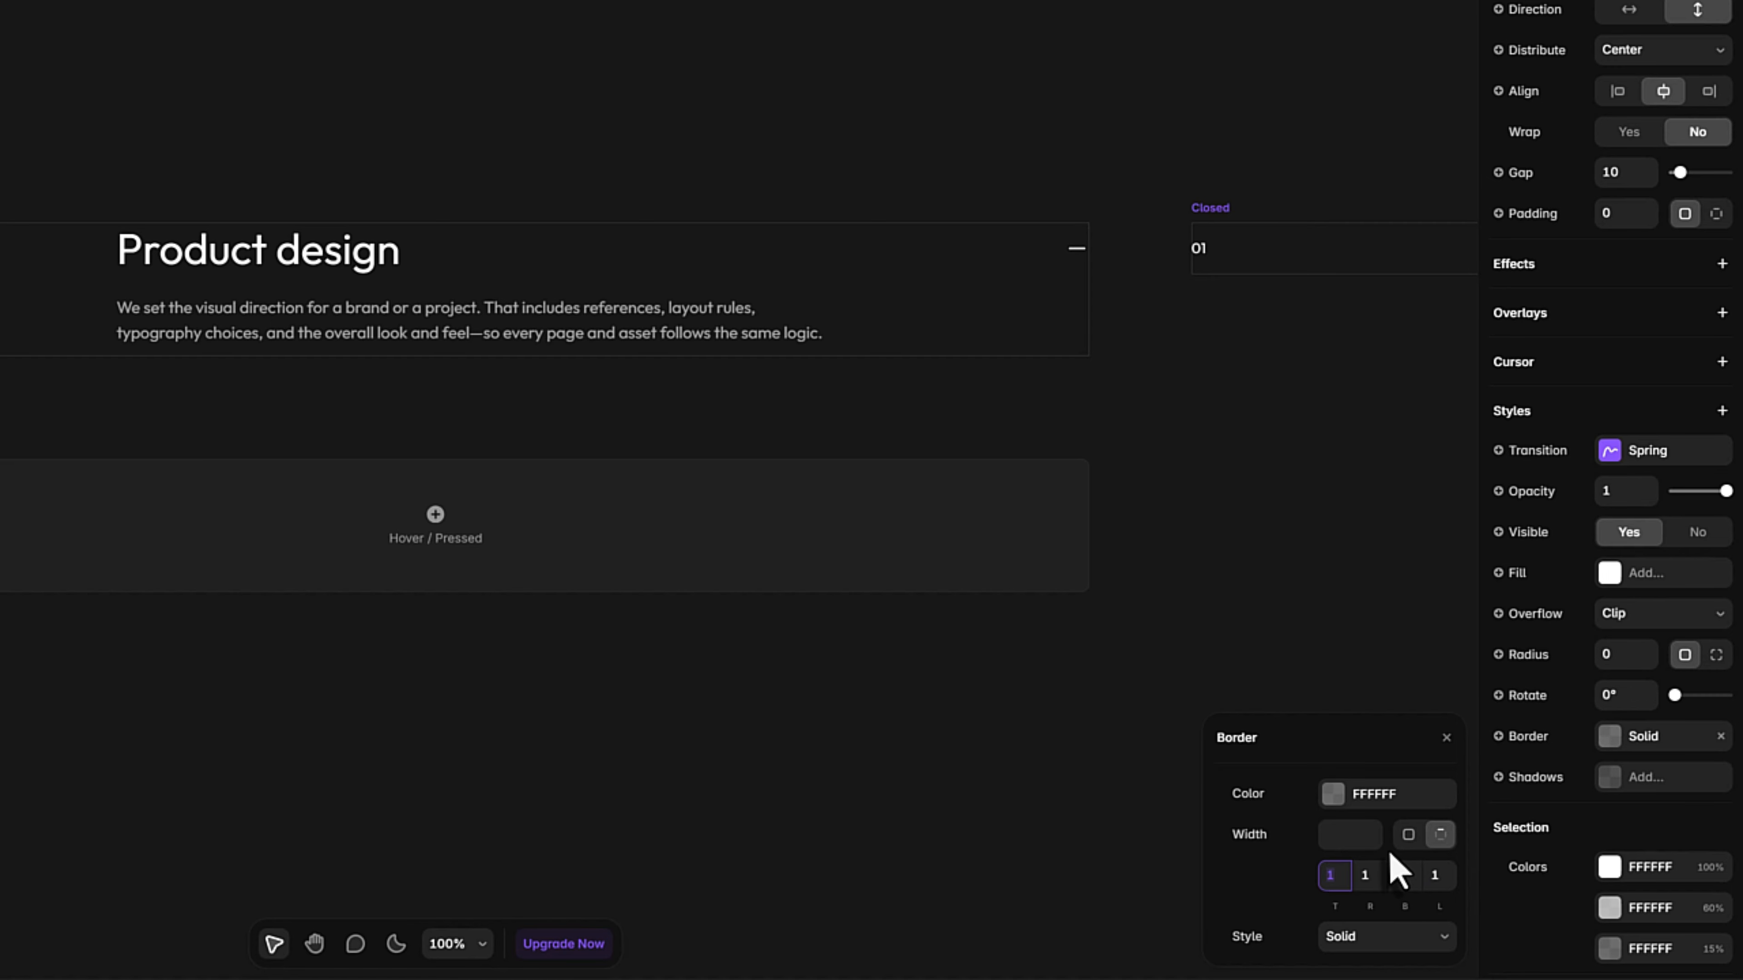
left_click(1369, 879)
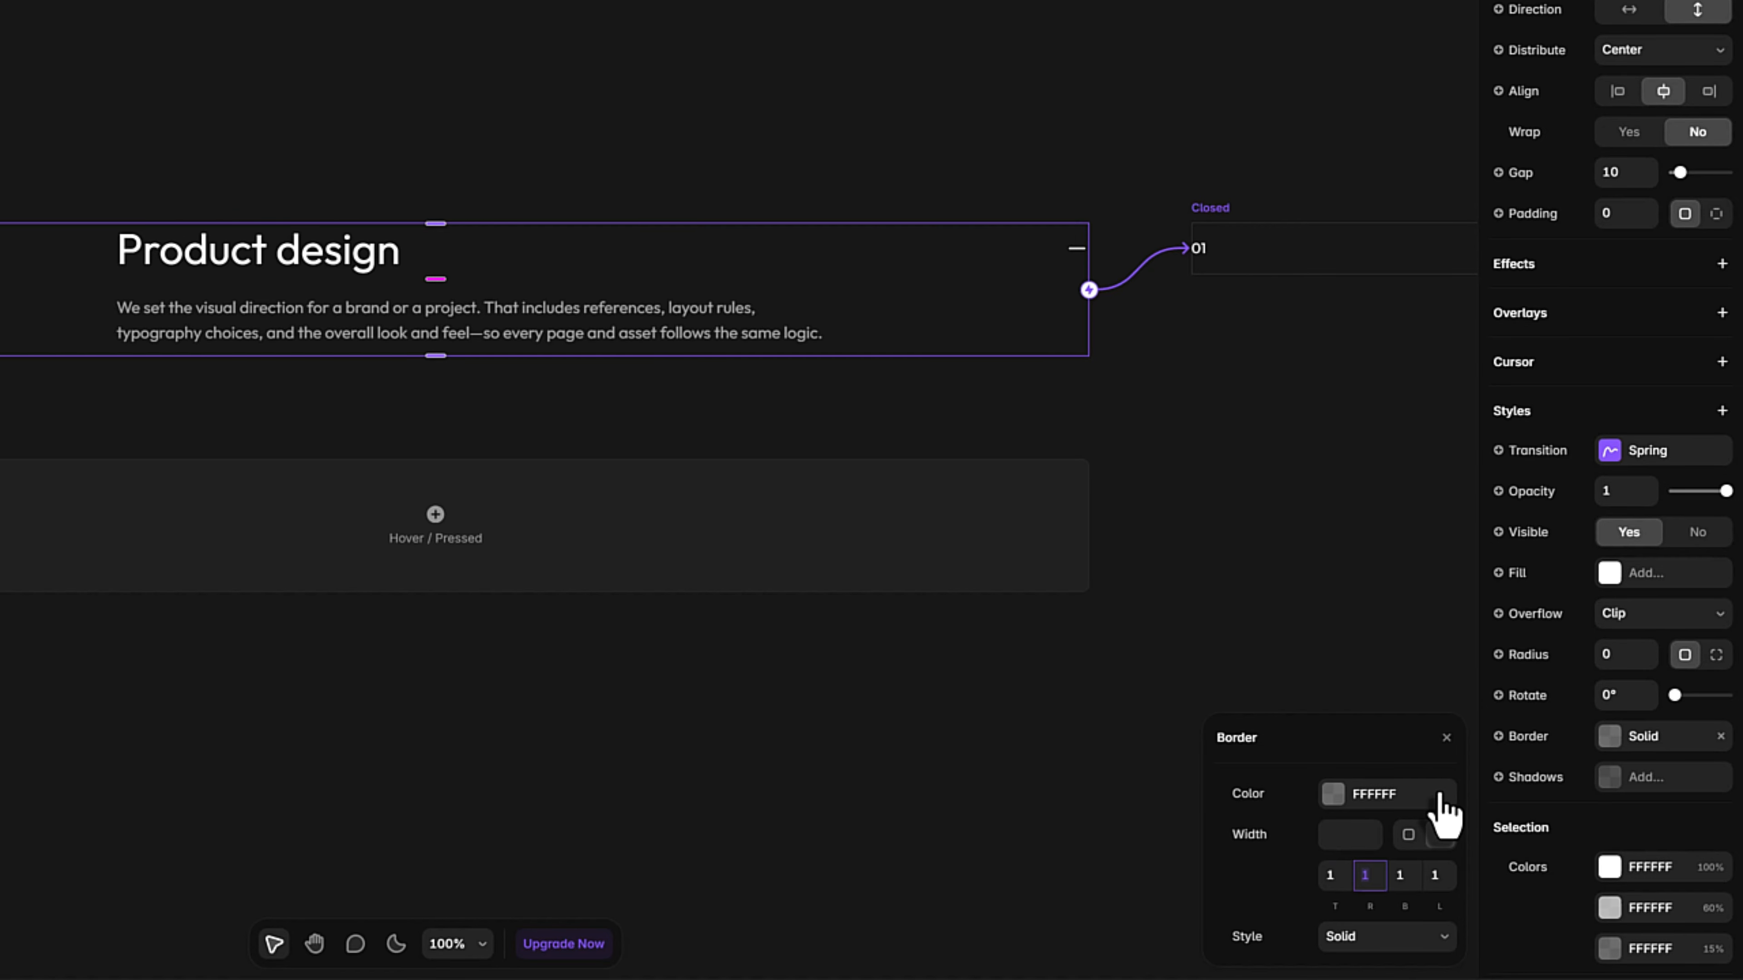
key("Tab")
type("0")
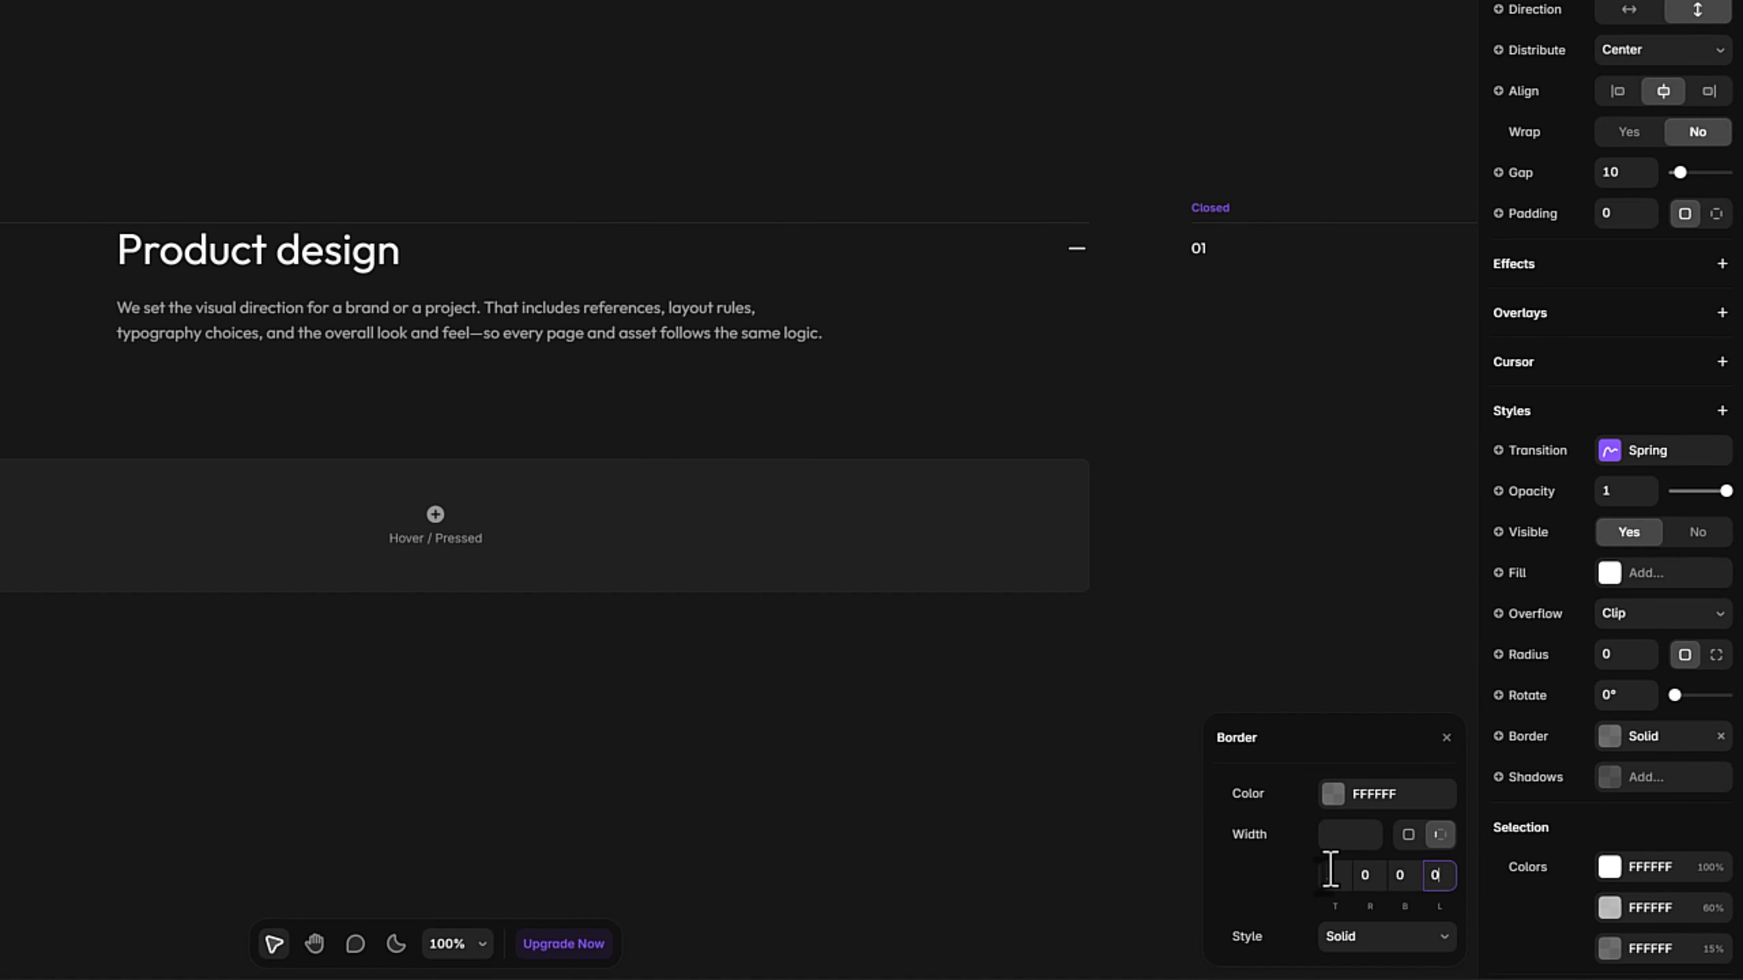
left_click(1184, 797)
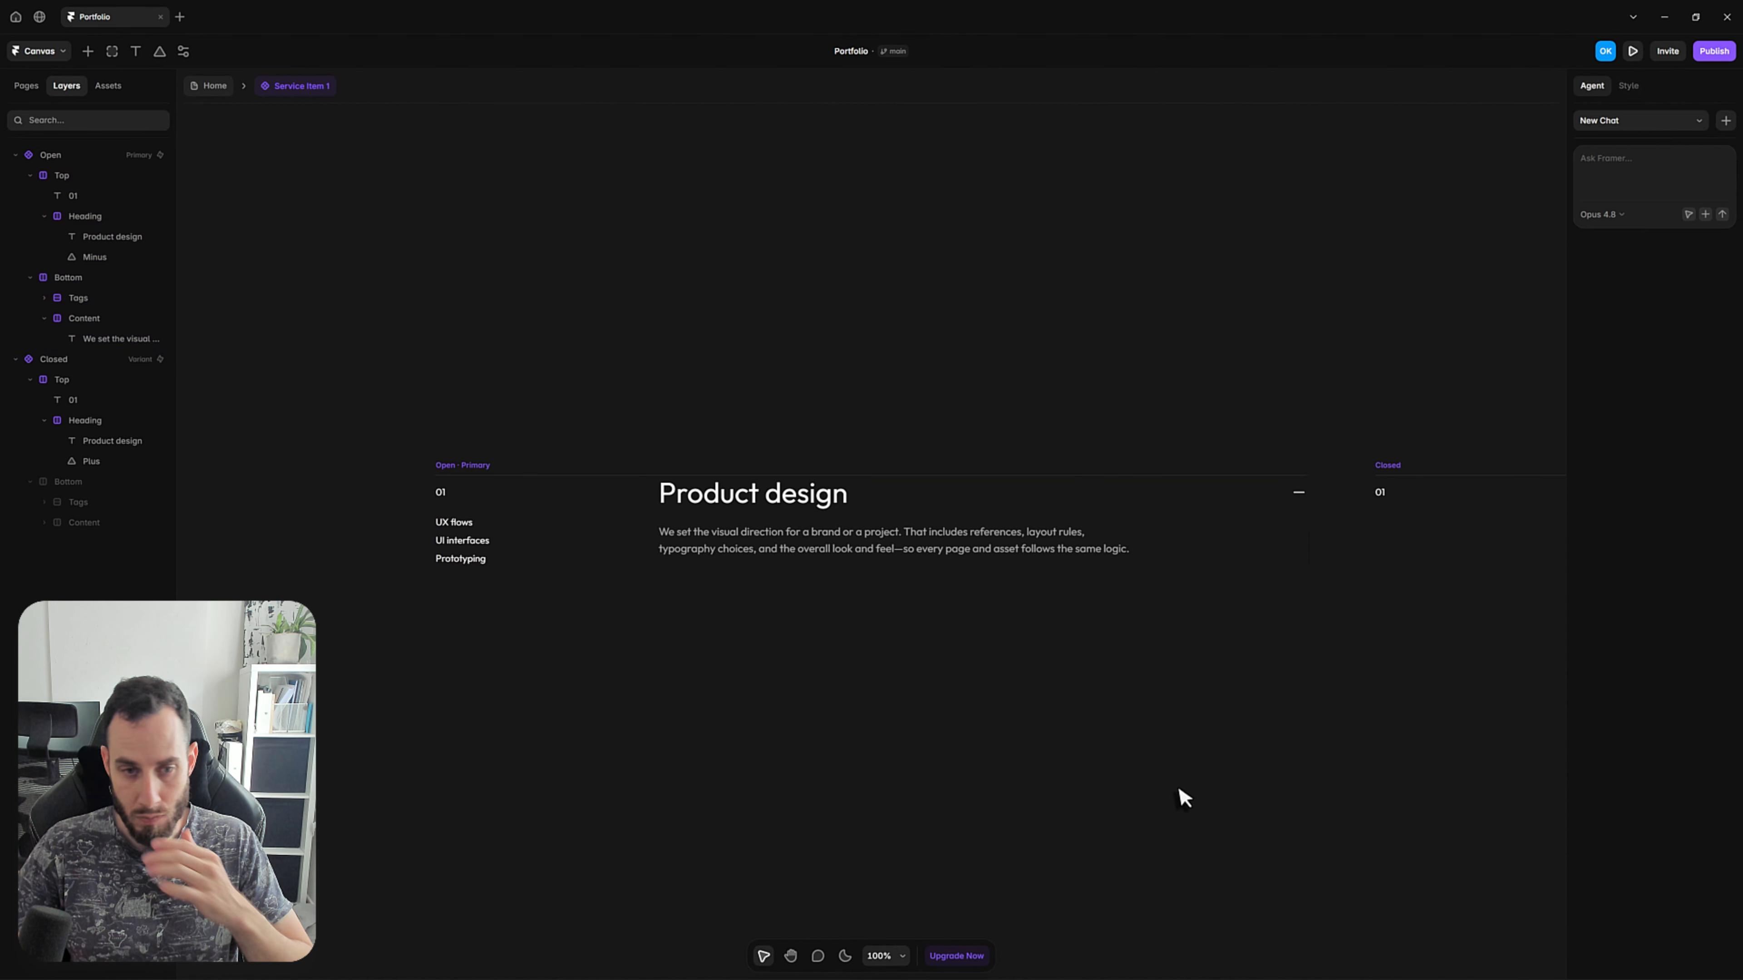
Select the Open variant of the service item component.
left_click(473, 468)
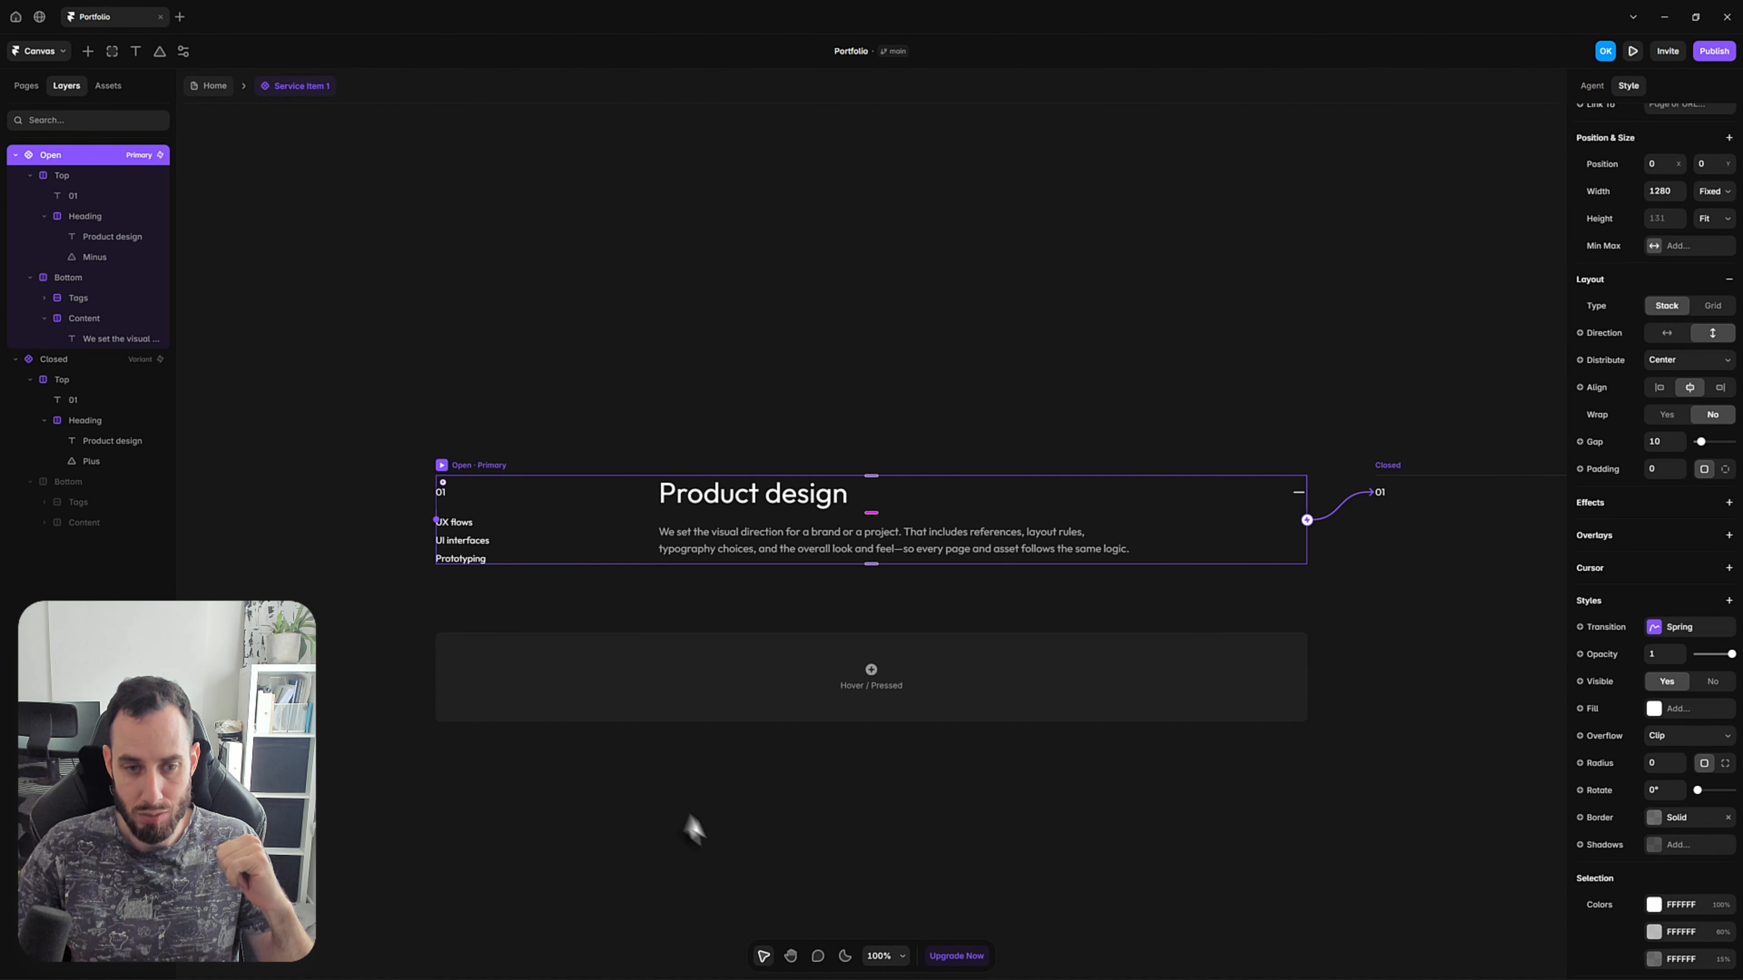
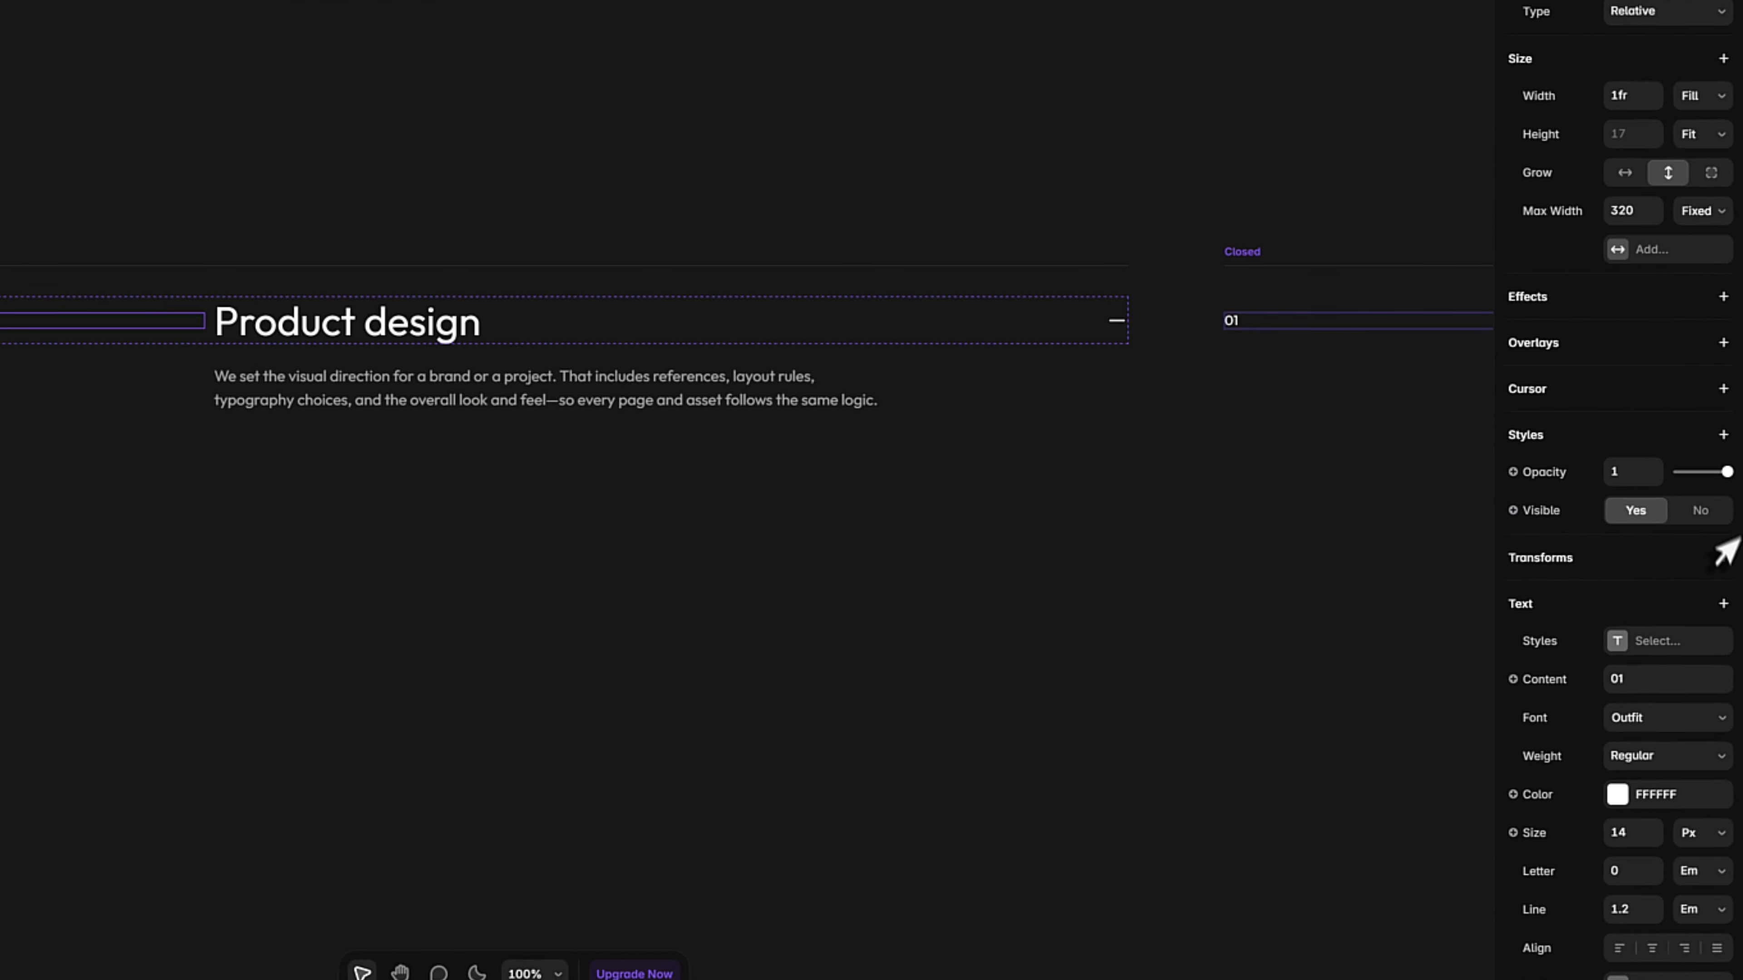
Create a plain text variable for the content of the 01 number in the service item's Open variant.
scroll(1645, 453, "down", 3)
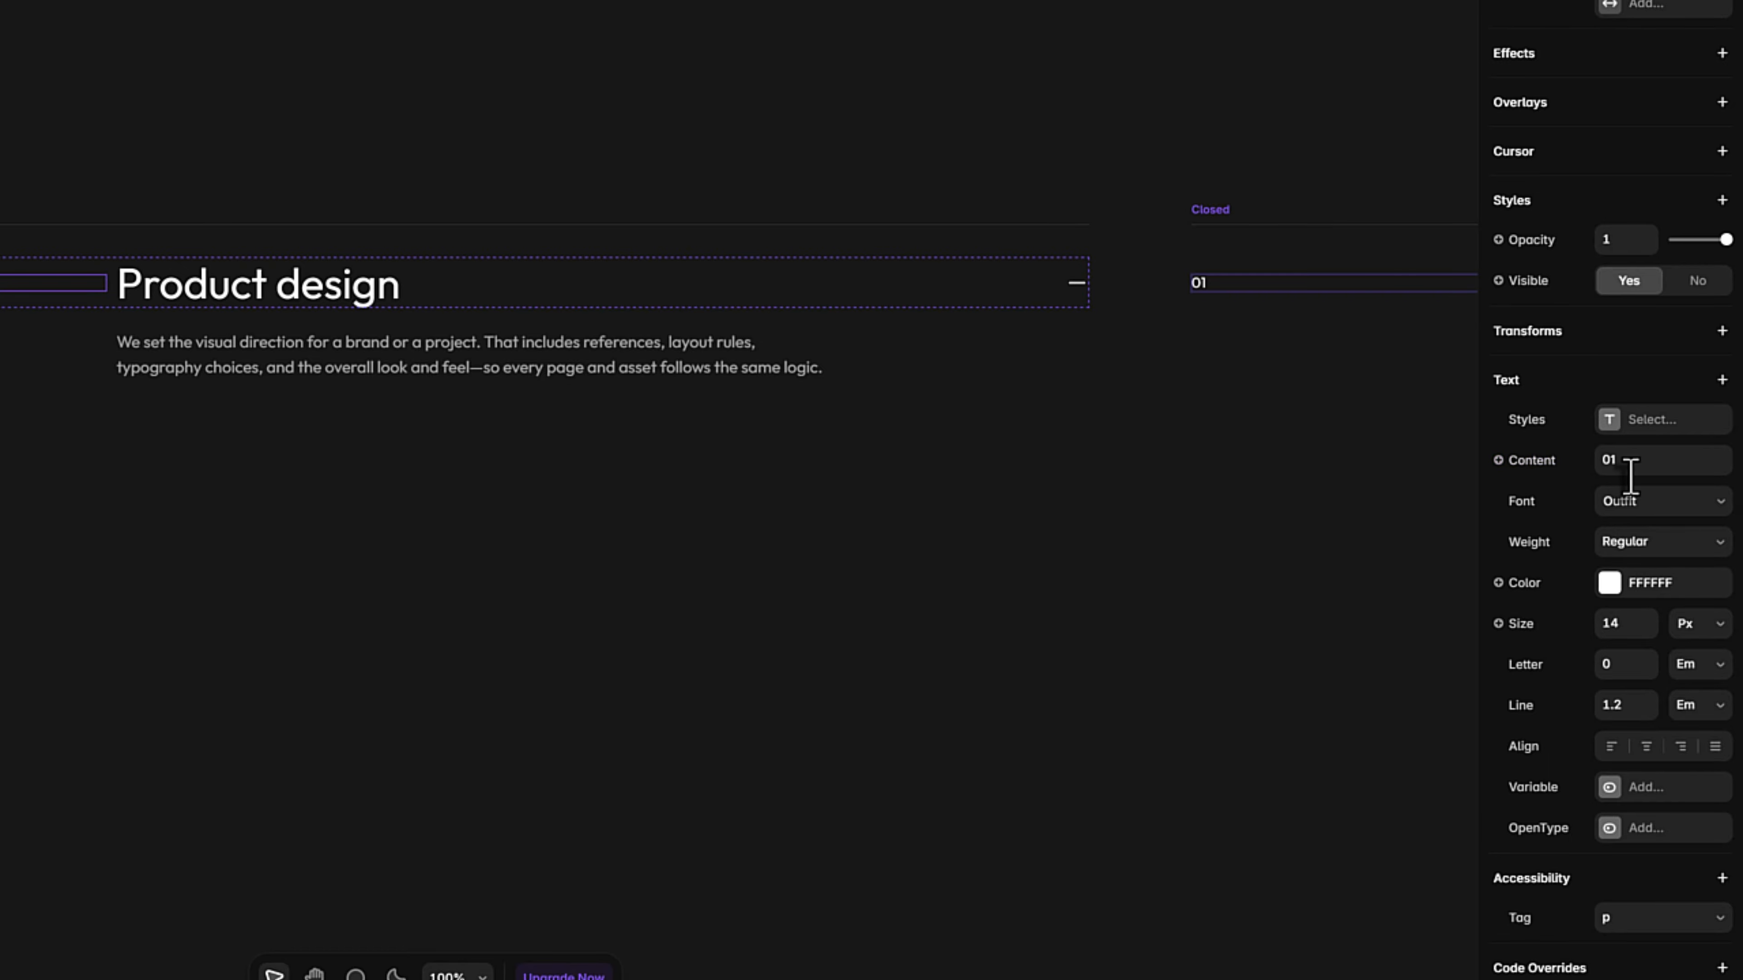
left_click(1537, 465)
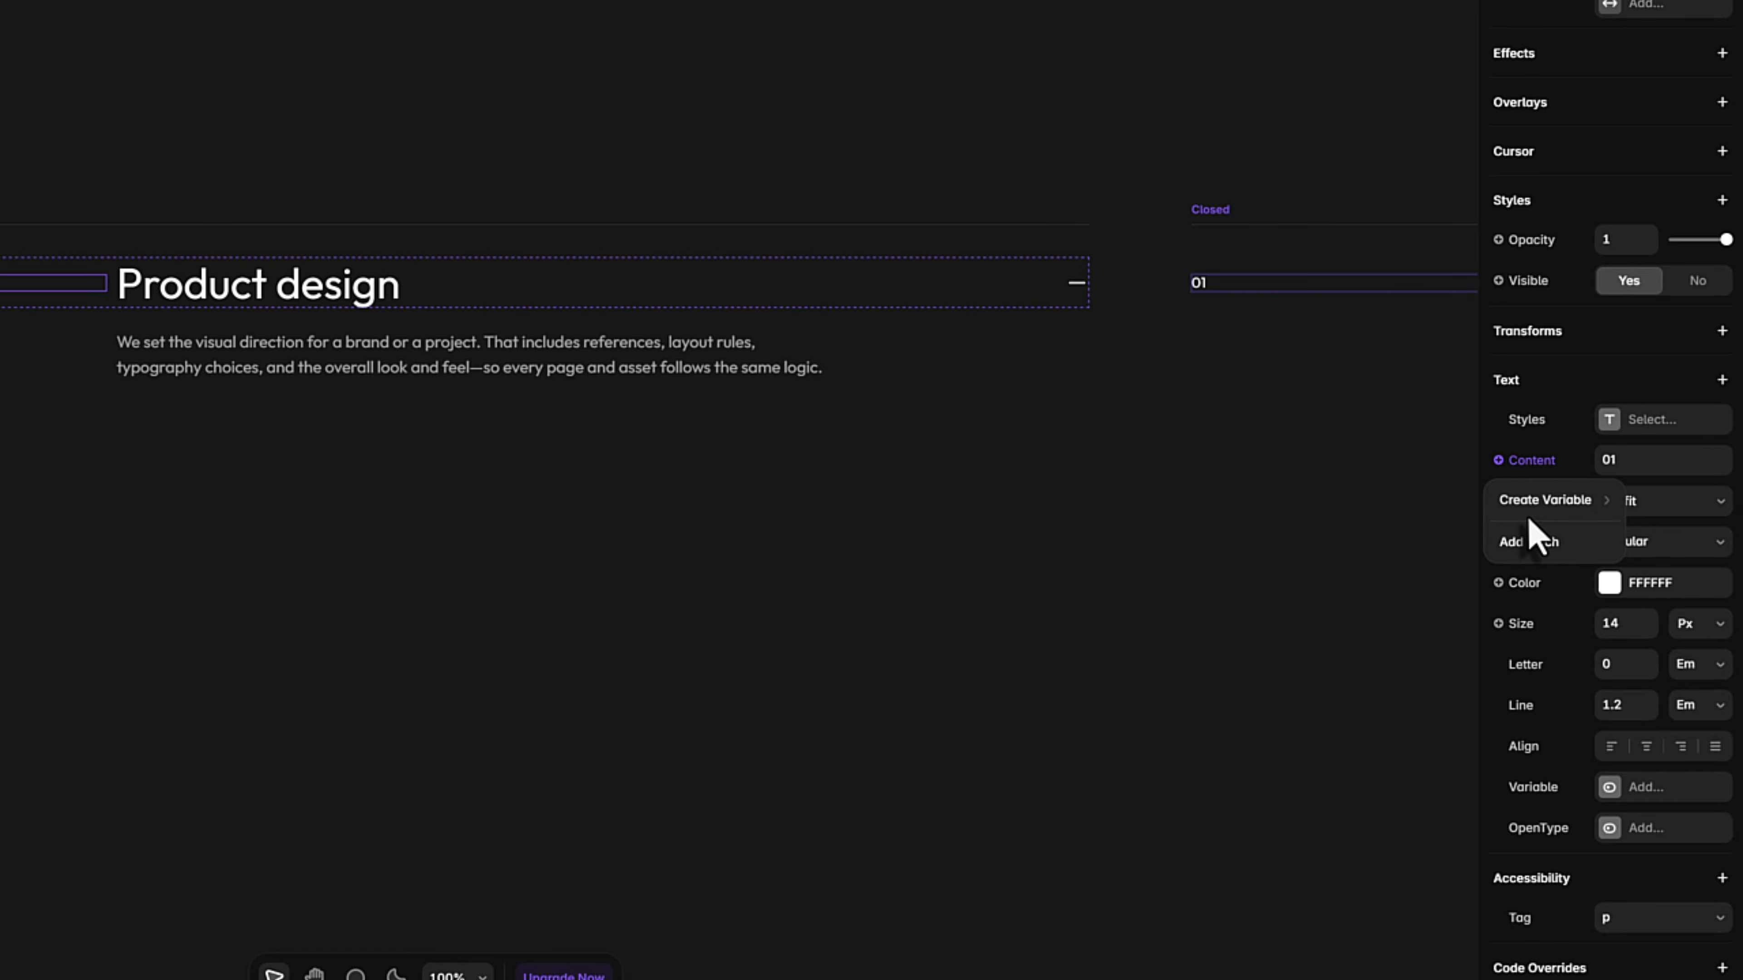
mouse_move(1531, 512)
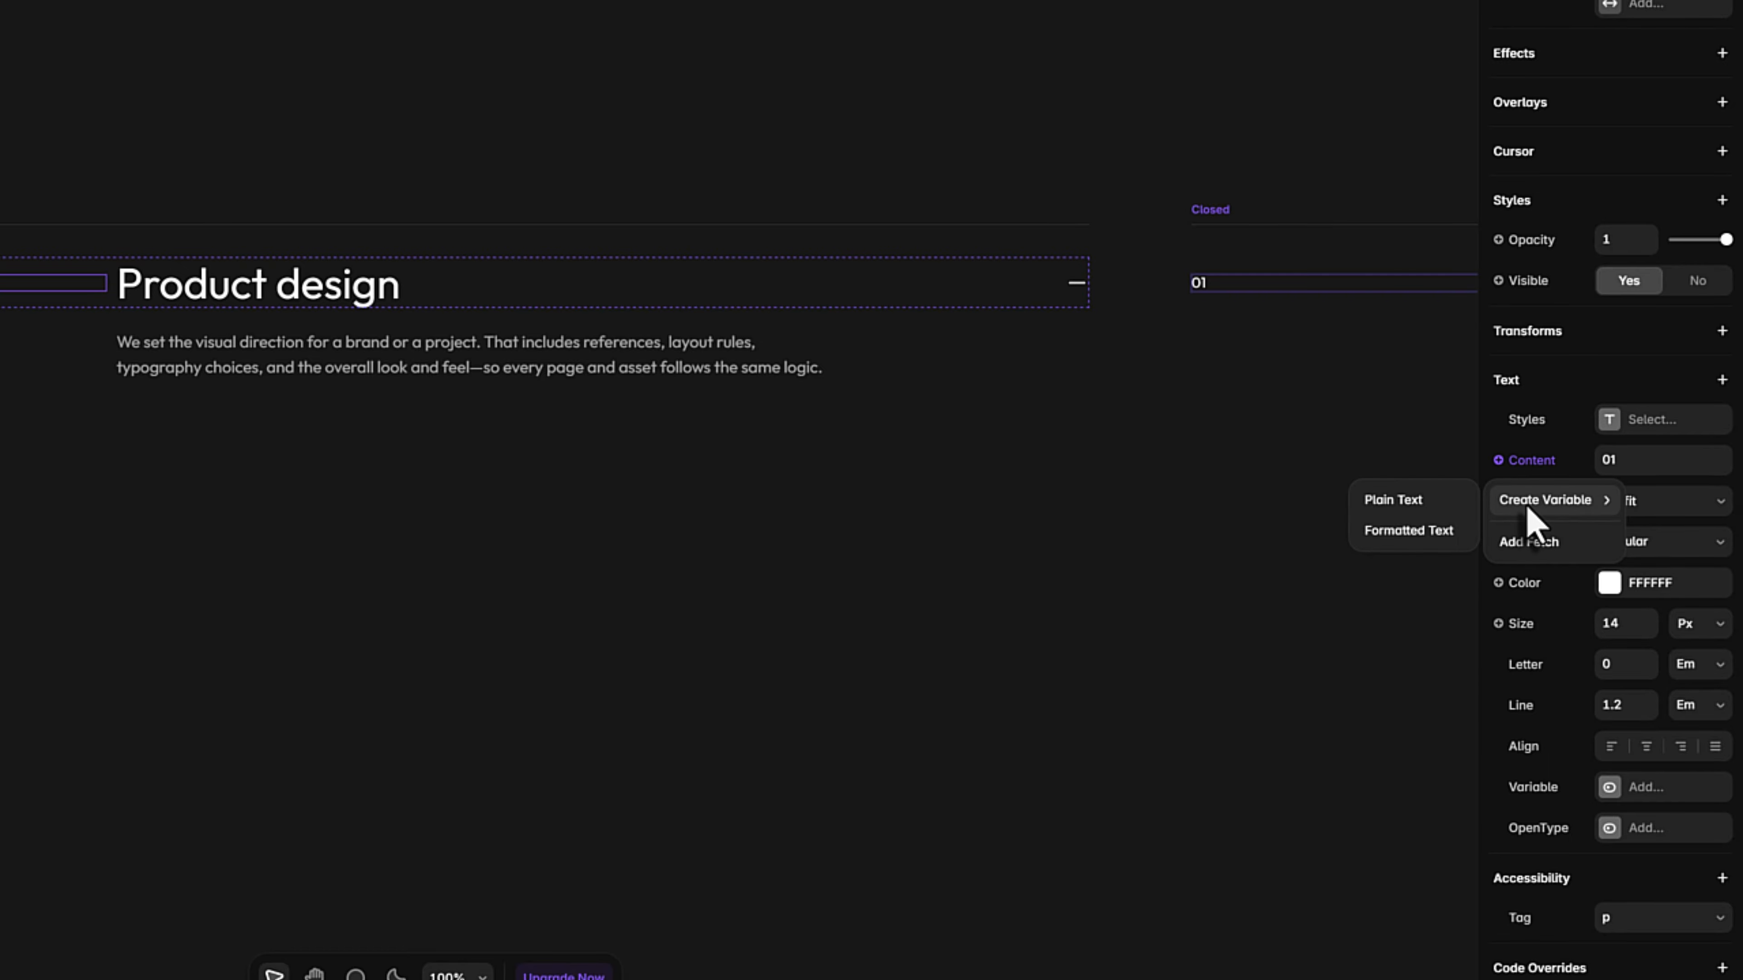
left_click(1398, 508)
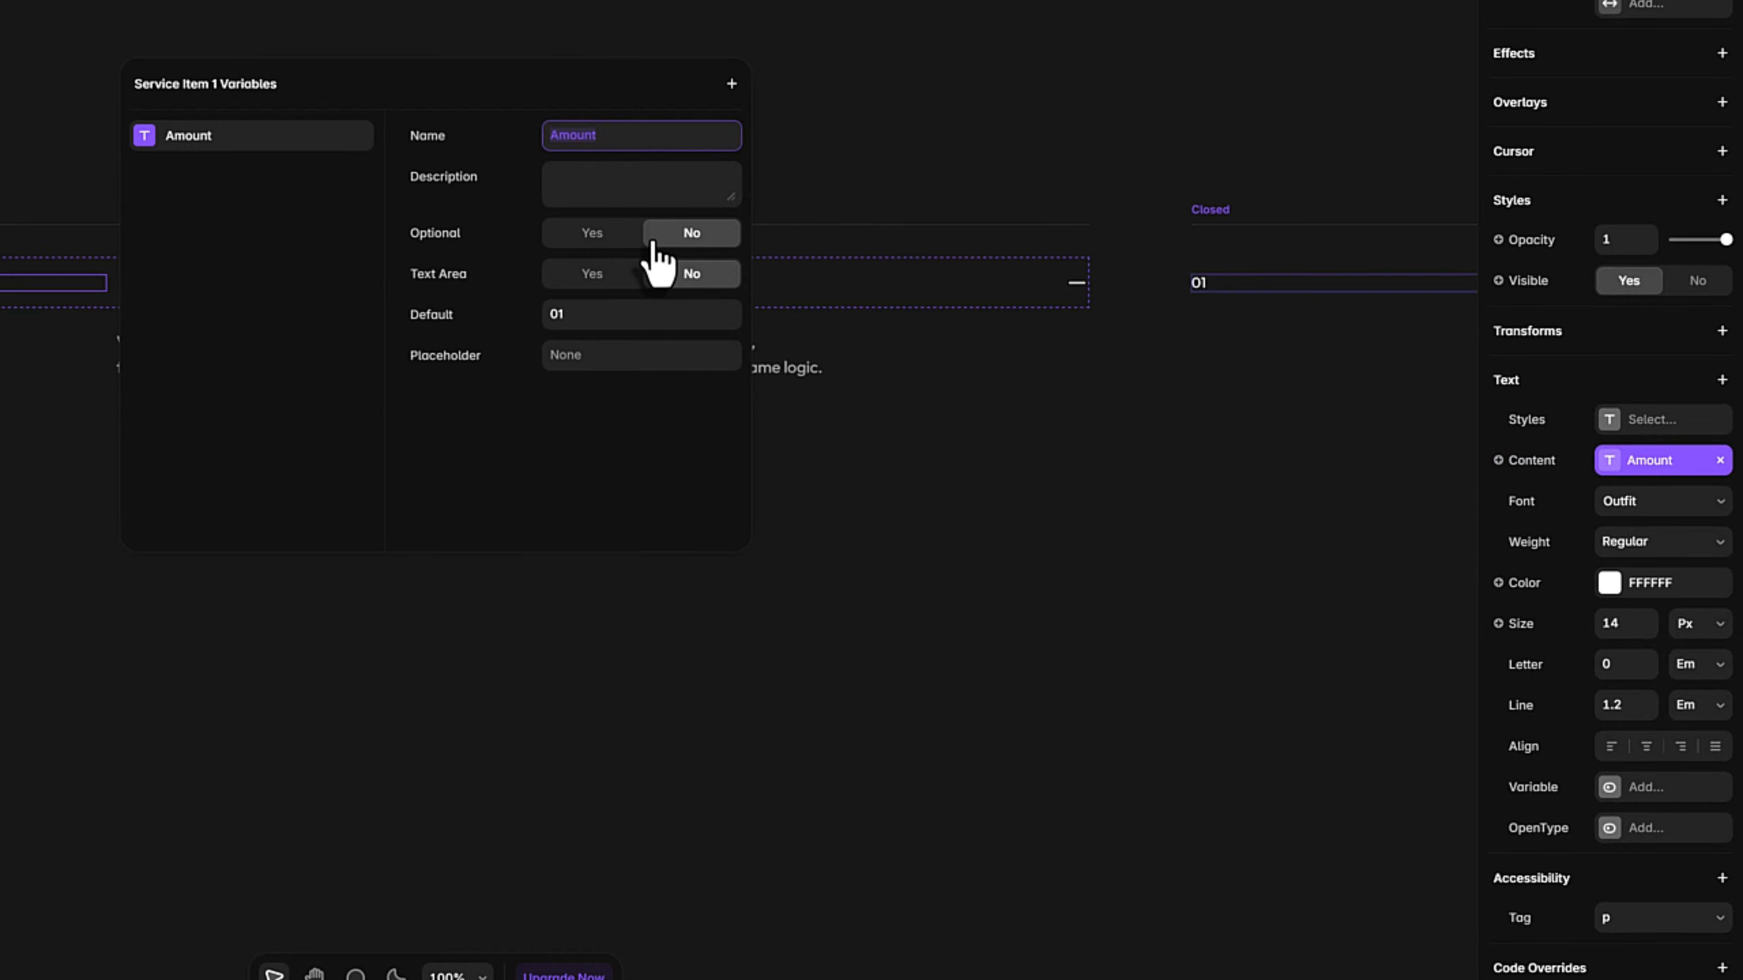
left_click(958, 570)
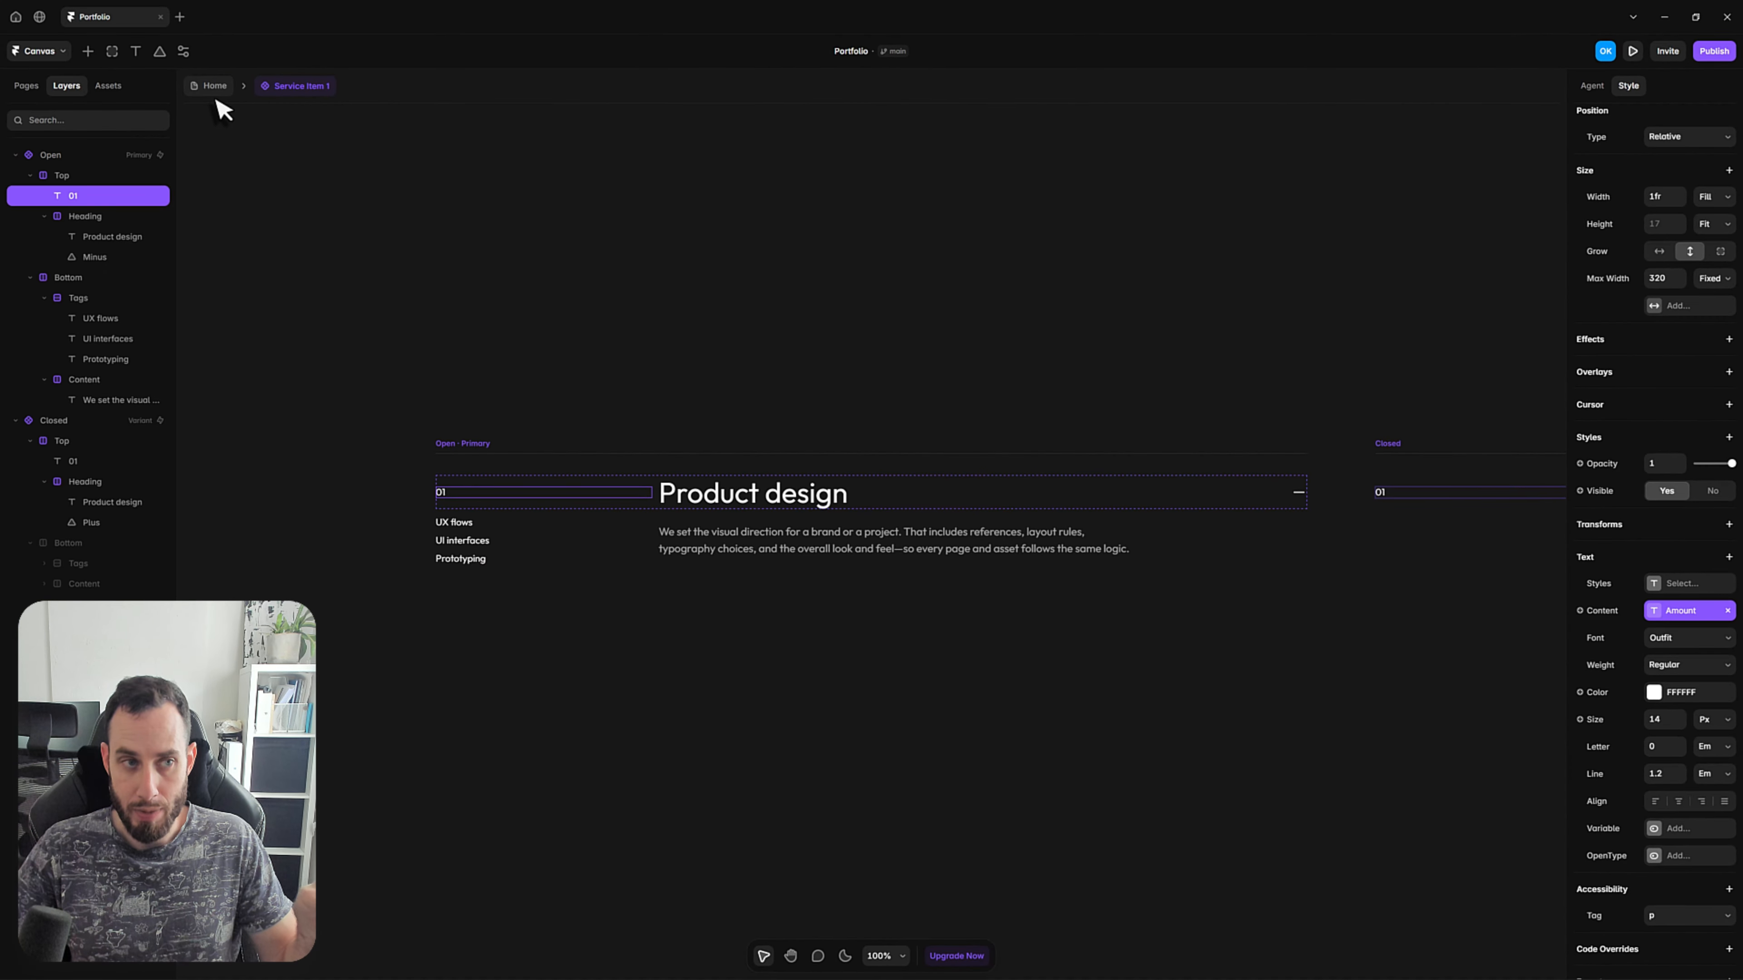
Return to the Home page, try 999 as the service item's Amount, and undo that change.
left_click(210, 88)
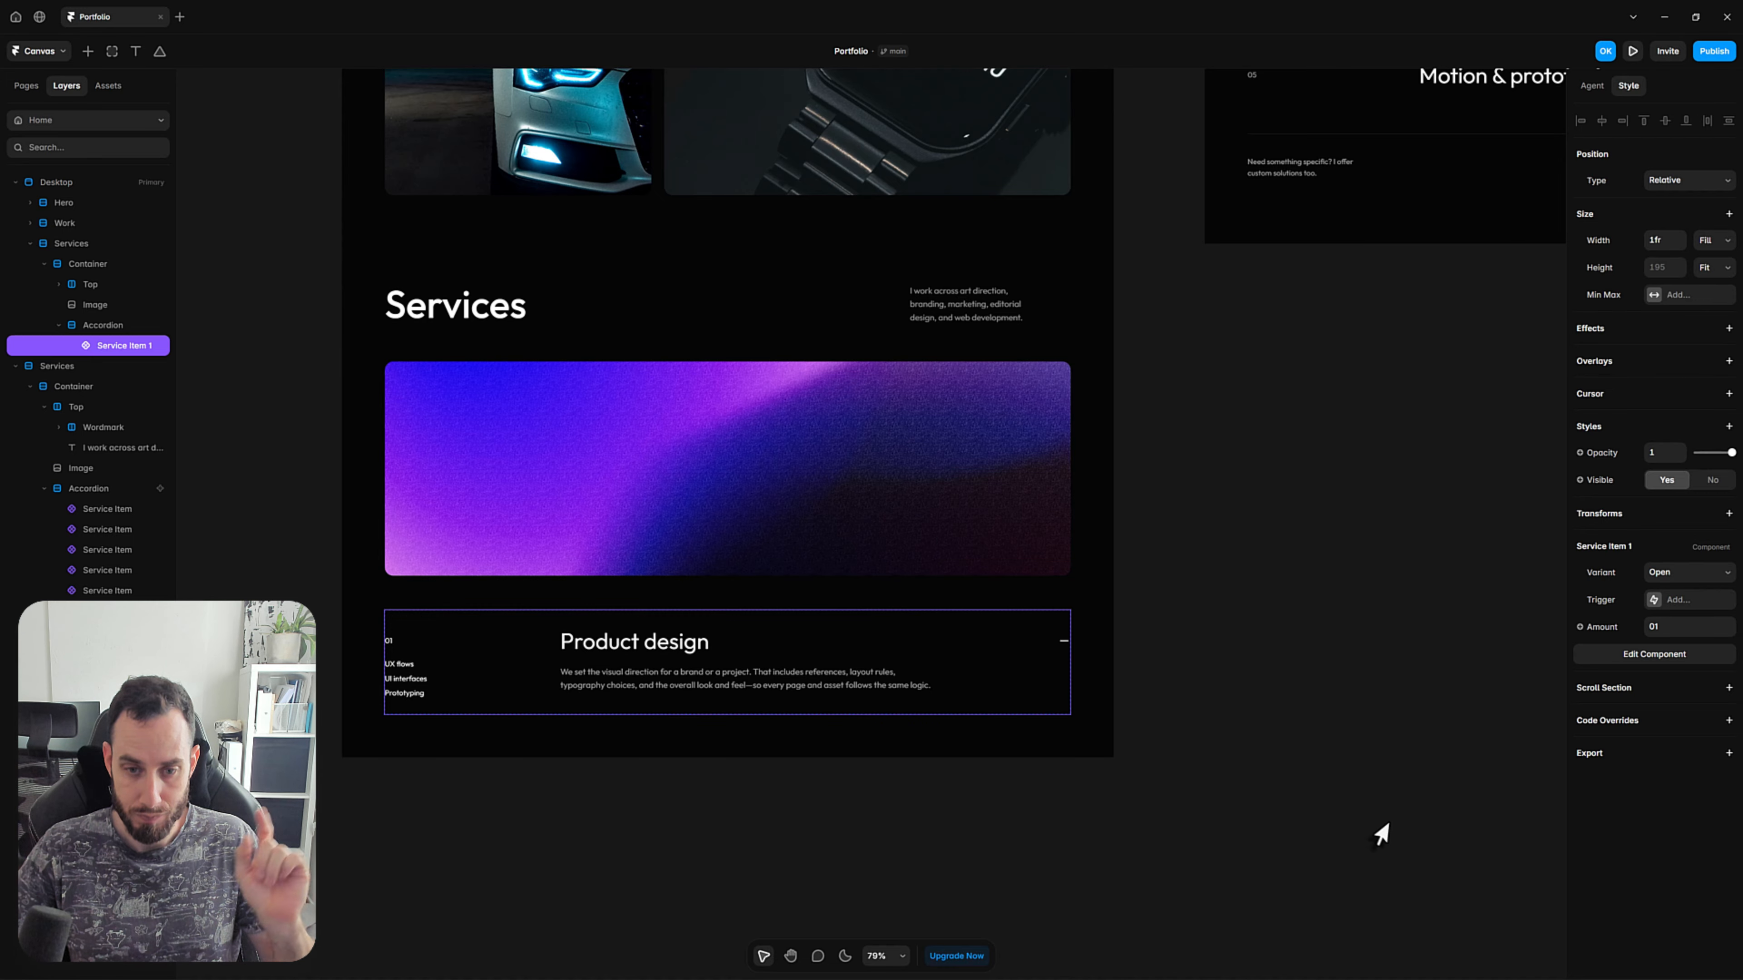
left_click(1377, 829)
scroll(524, 800, "left", 2)
scroll(524, 800, "down", 1)
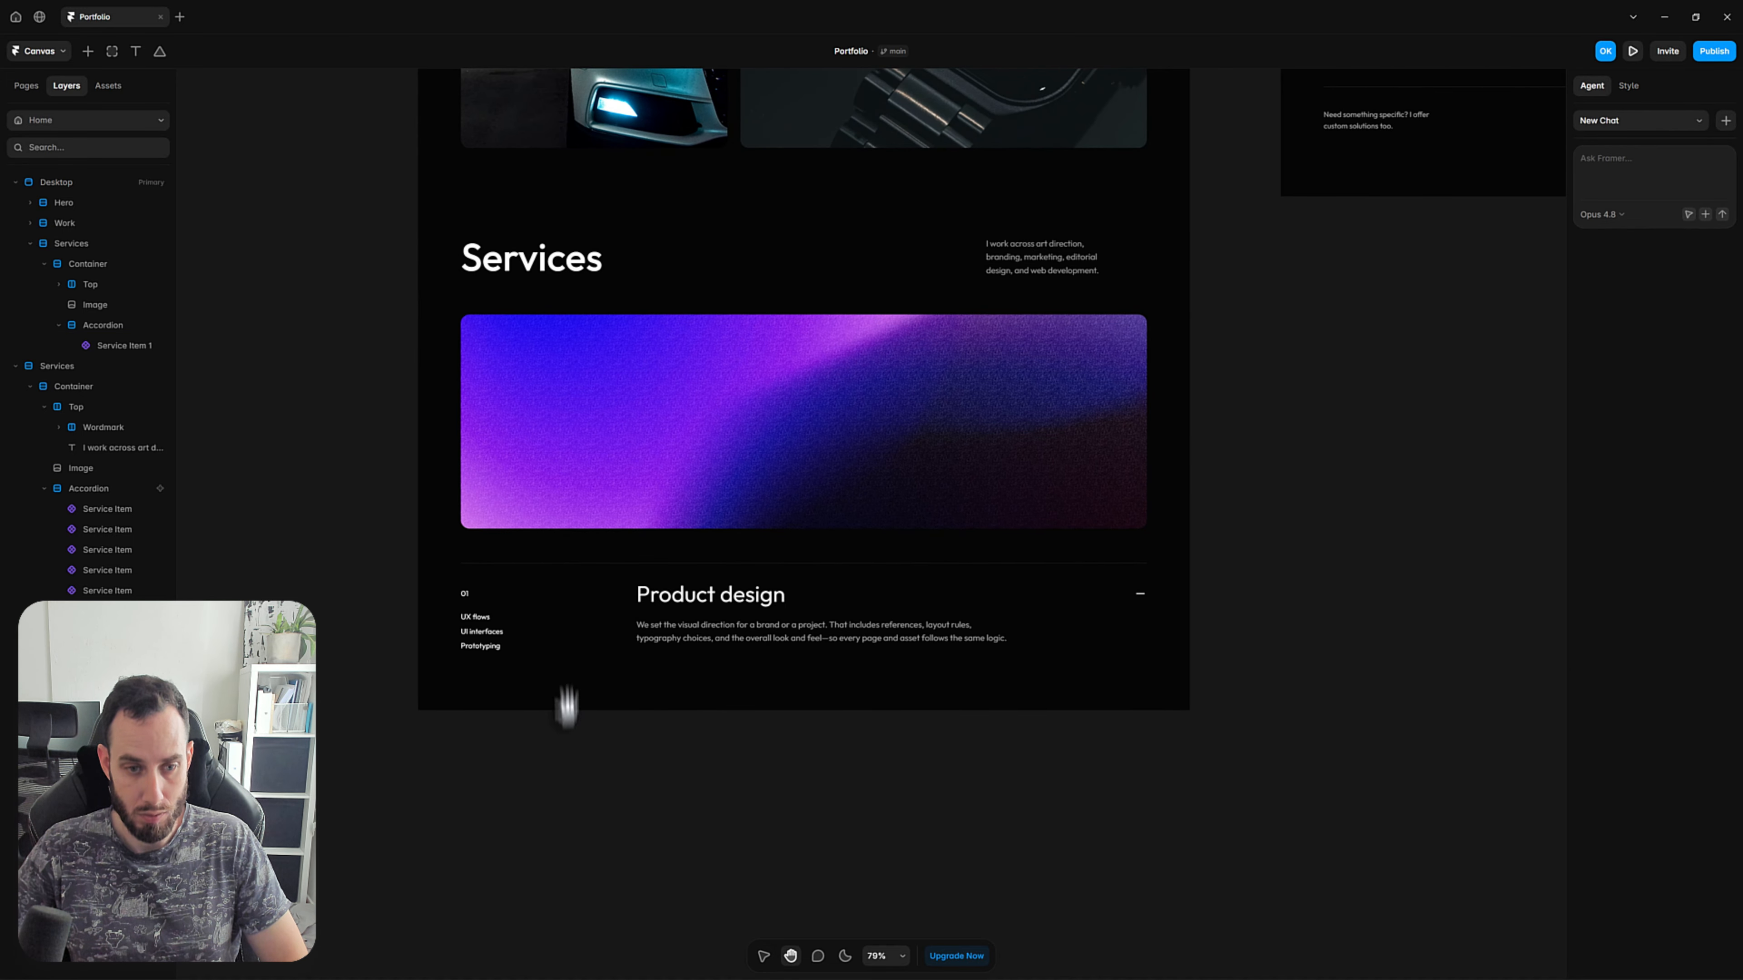
left_click(553, 611)
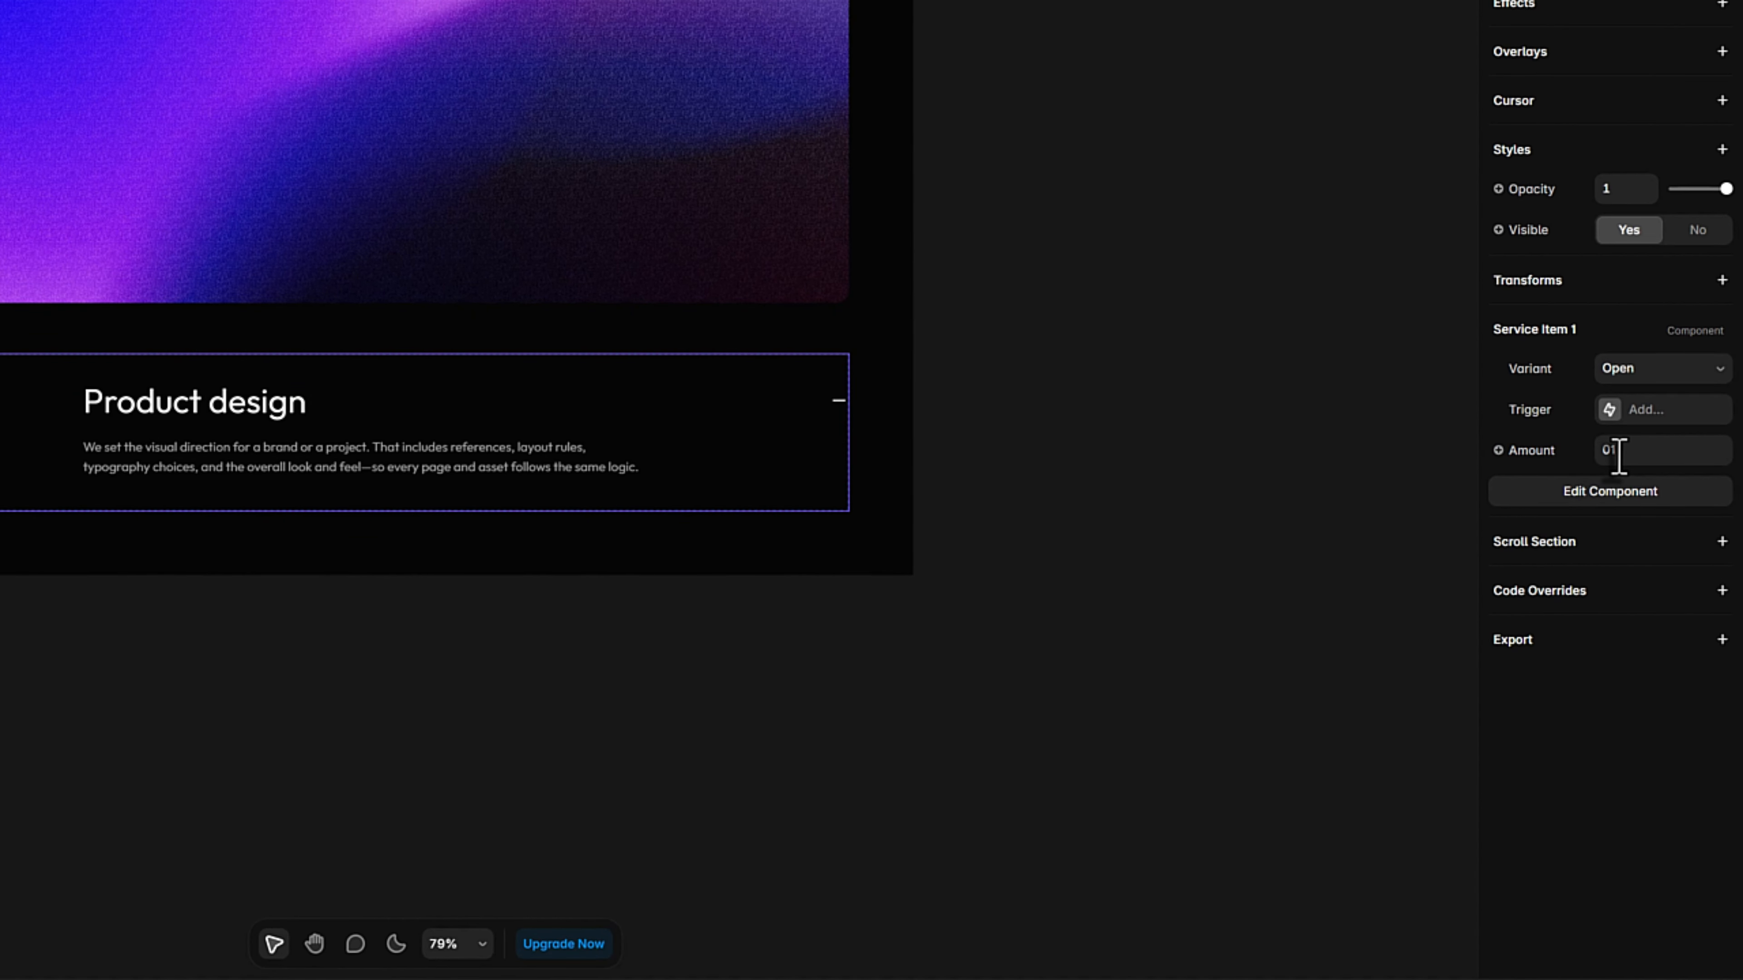
left_click(1609, 453)
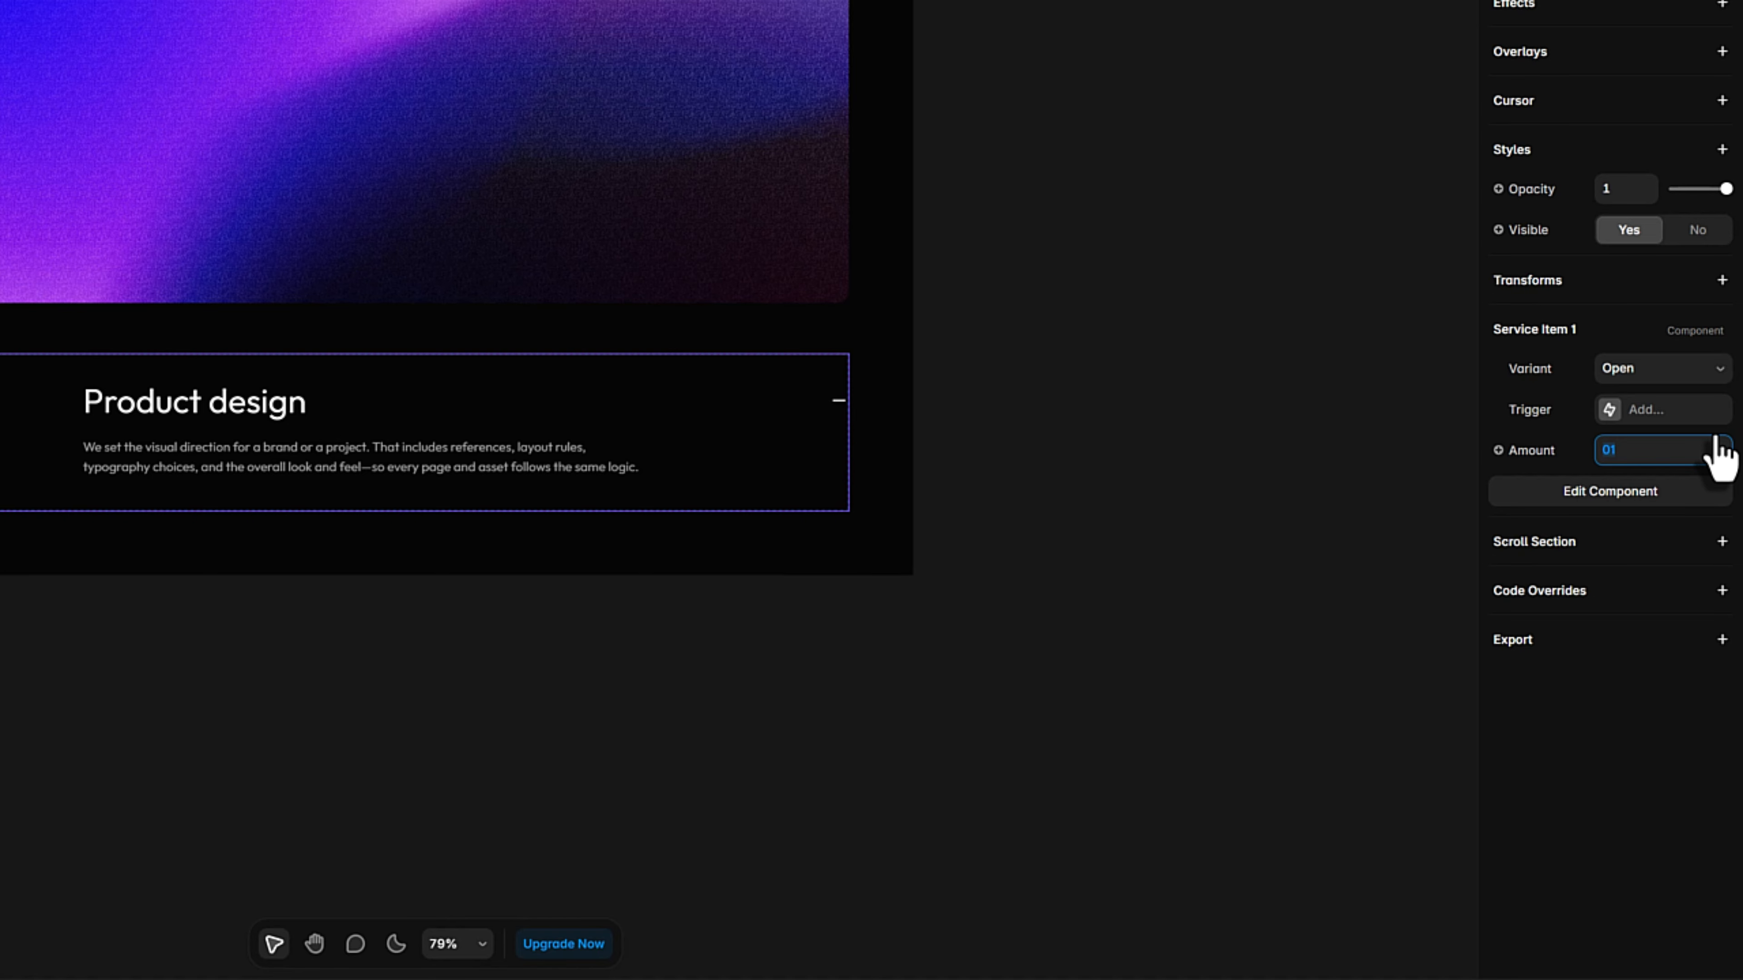
type("999")
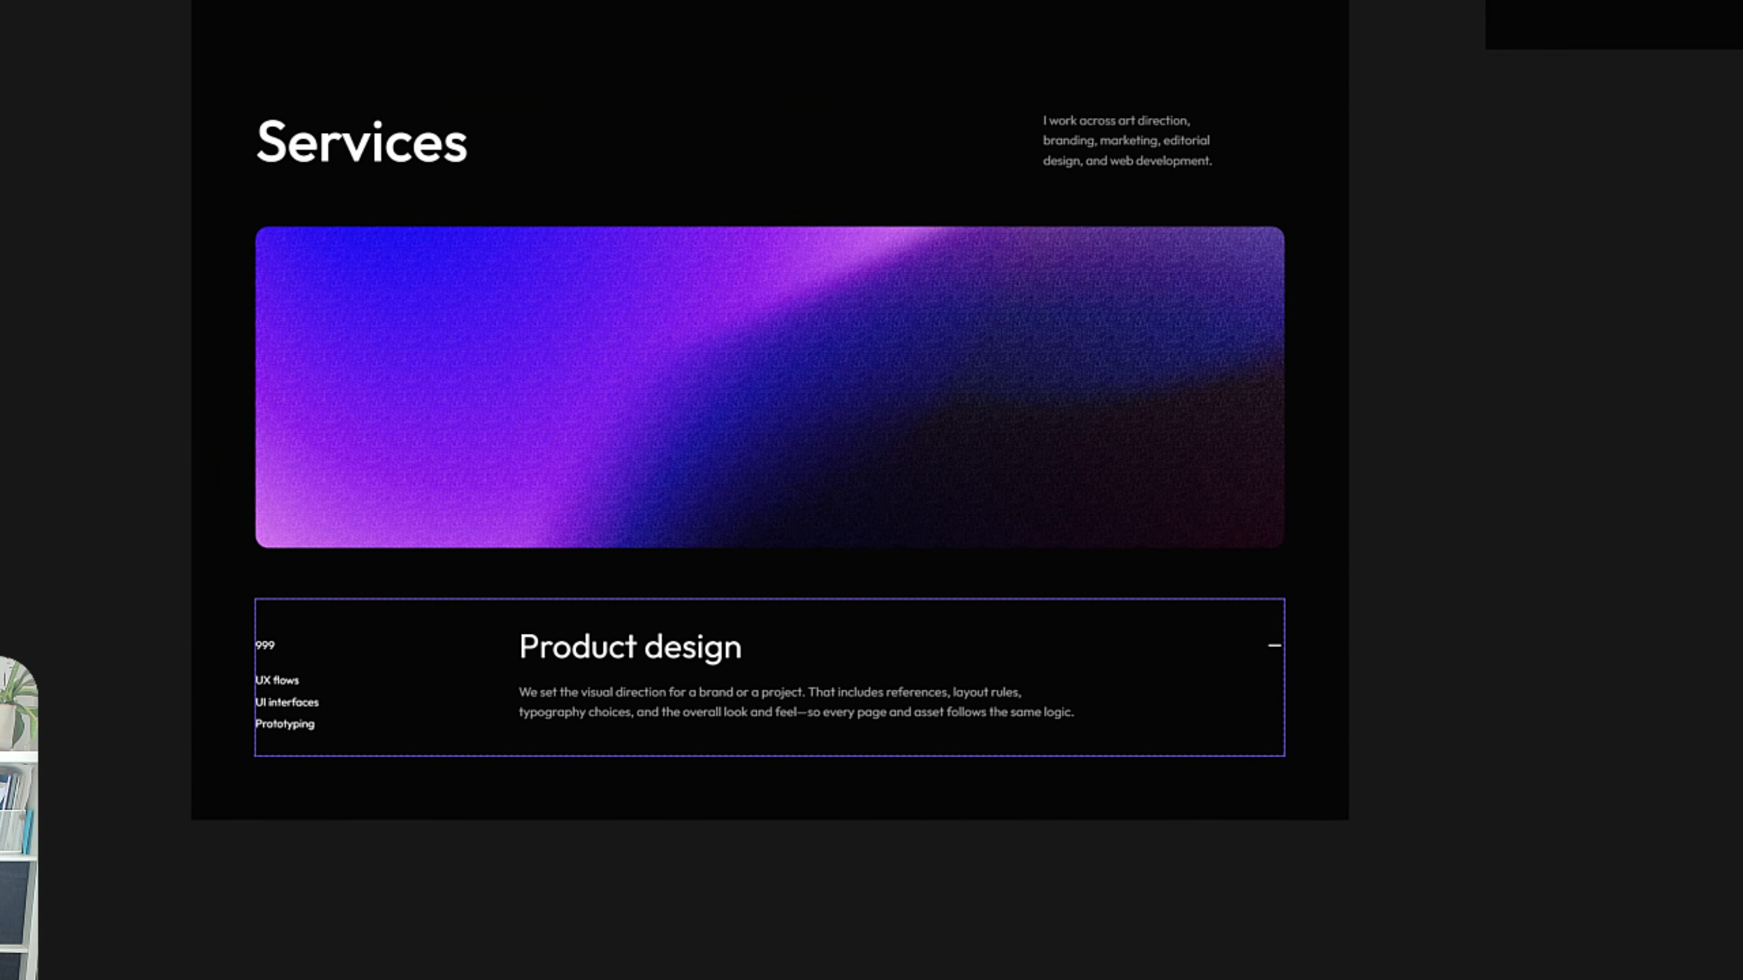
key("ctrl+z")
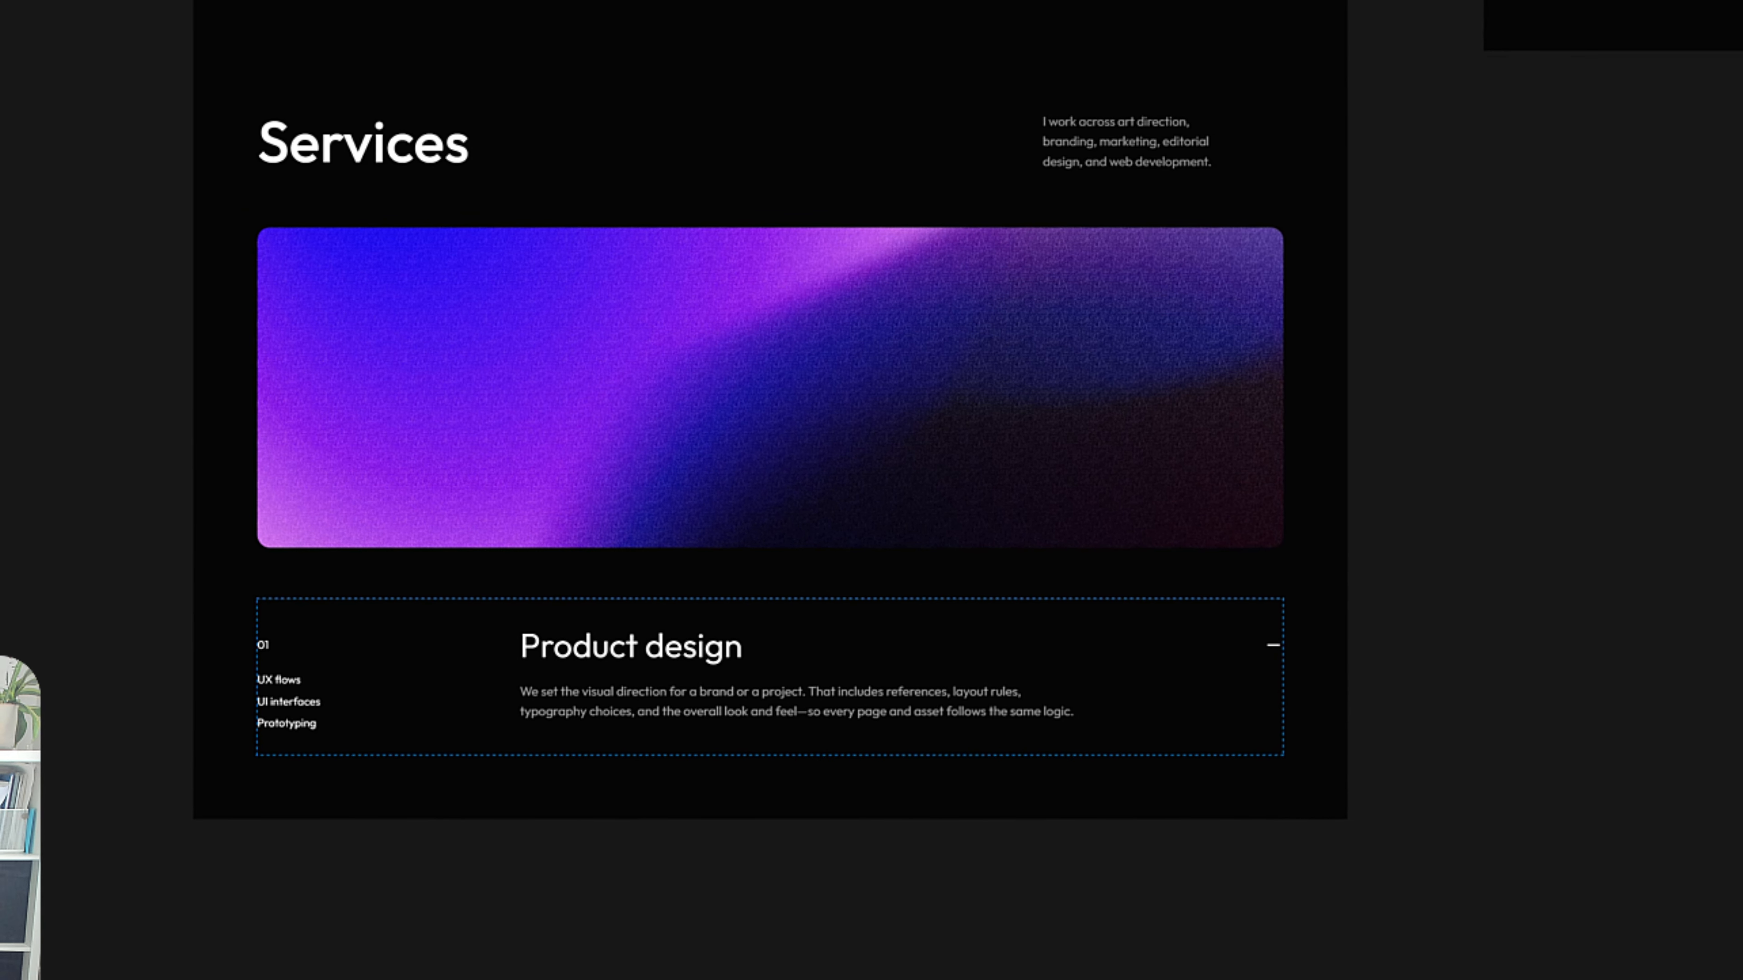
Reopen the service item component and rename the 01 text's content variable to Number.
double_click(470, 690)
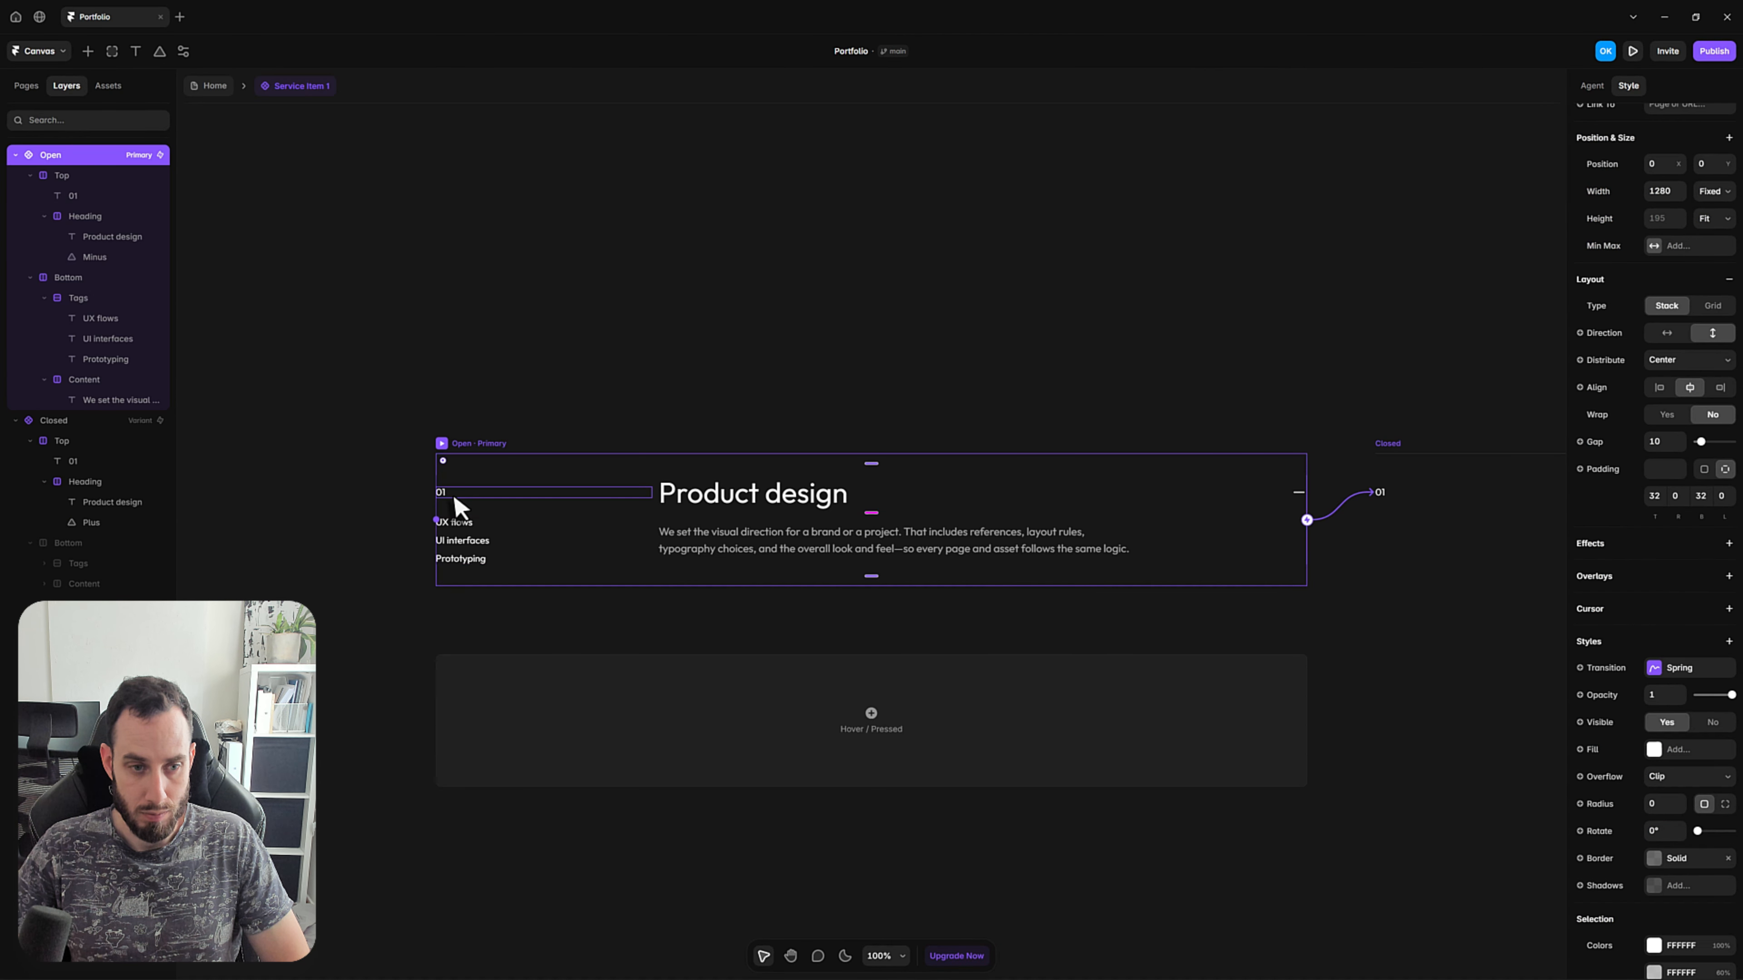
left_click(472, 494)
left_click(1672, 611)
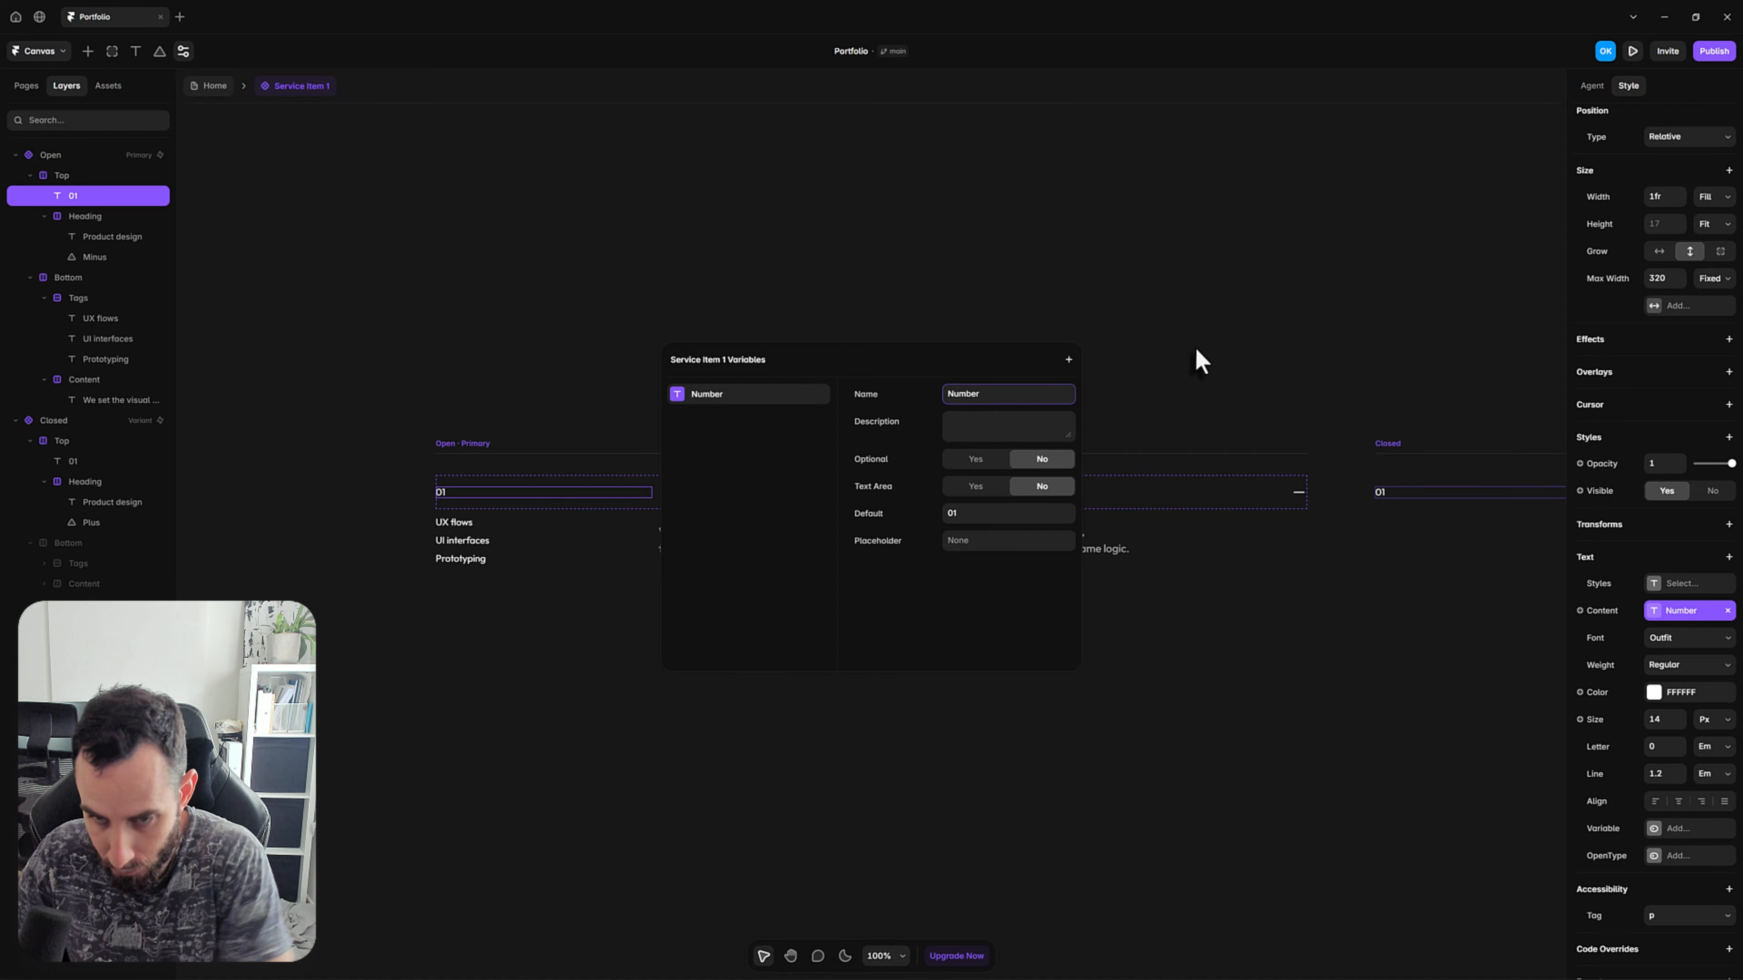
left_click(1182, 323)
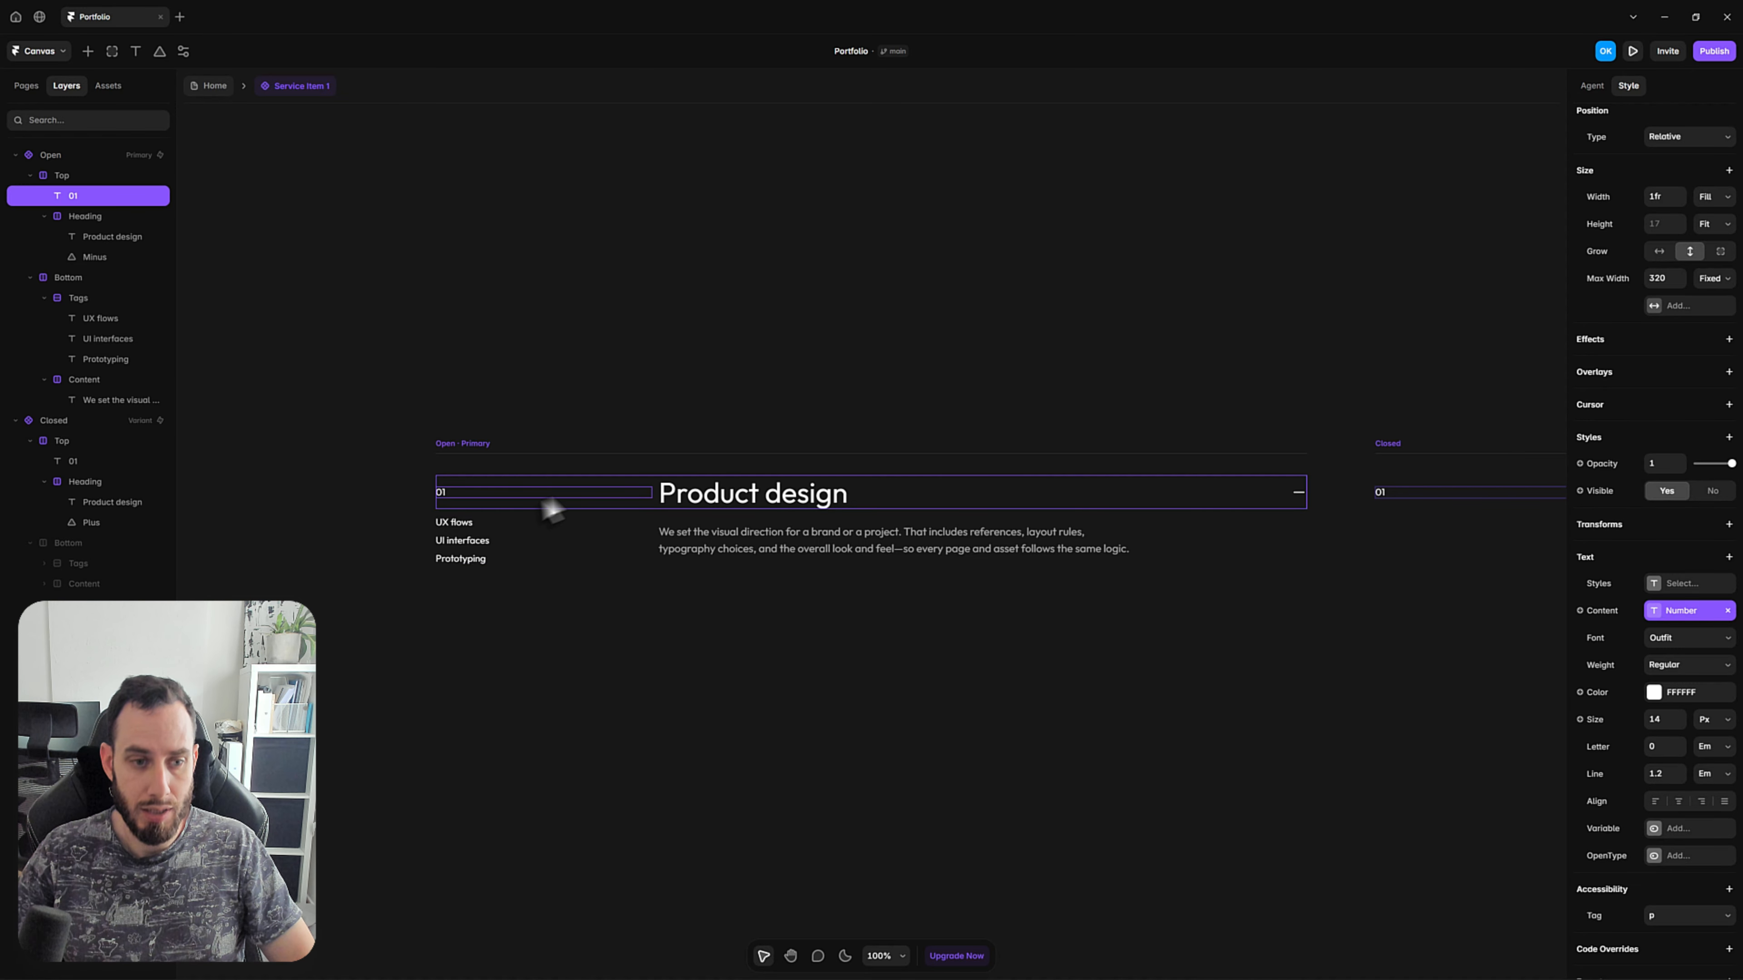
Create a plain text variable named Tag #1 for the content of the UX flows tag.
left_click(453, 522)
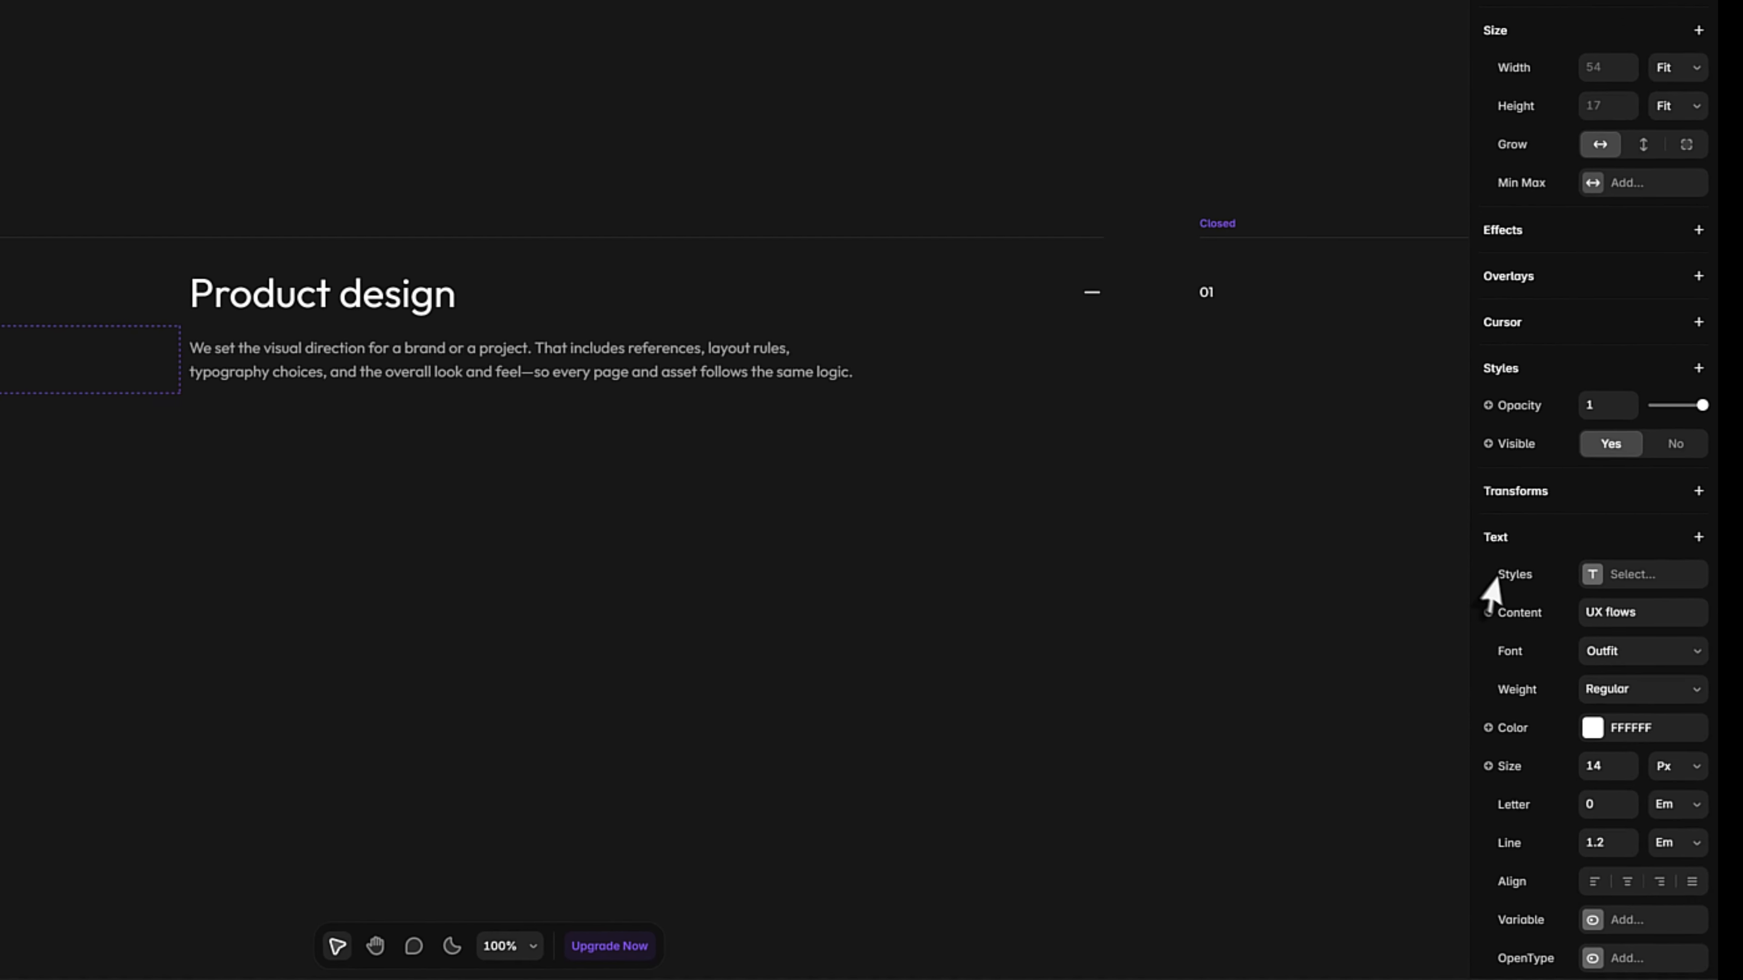
left_click(1521, 612)
mouse_move(1529, 655)
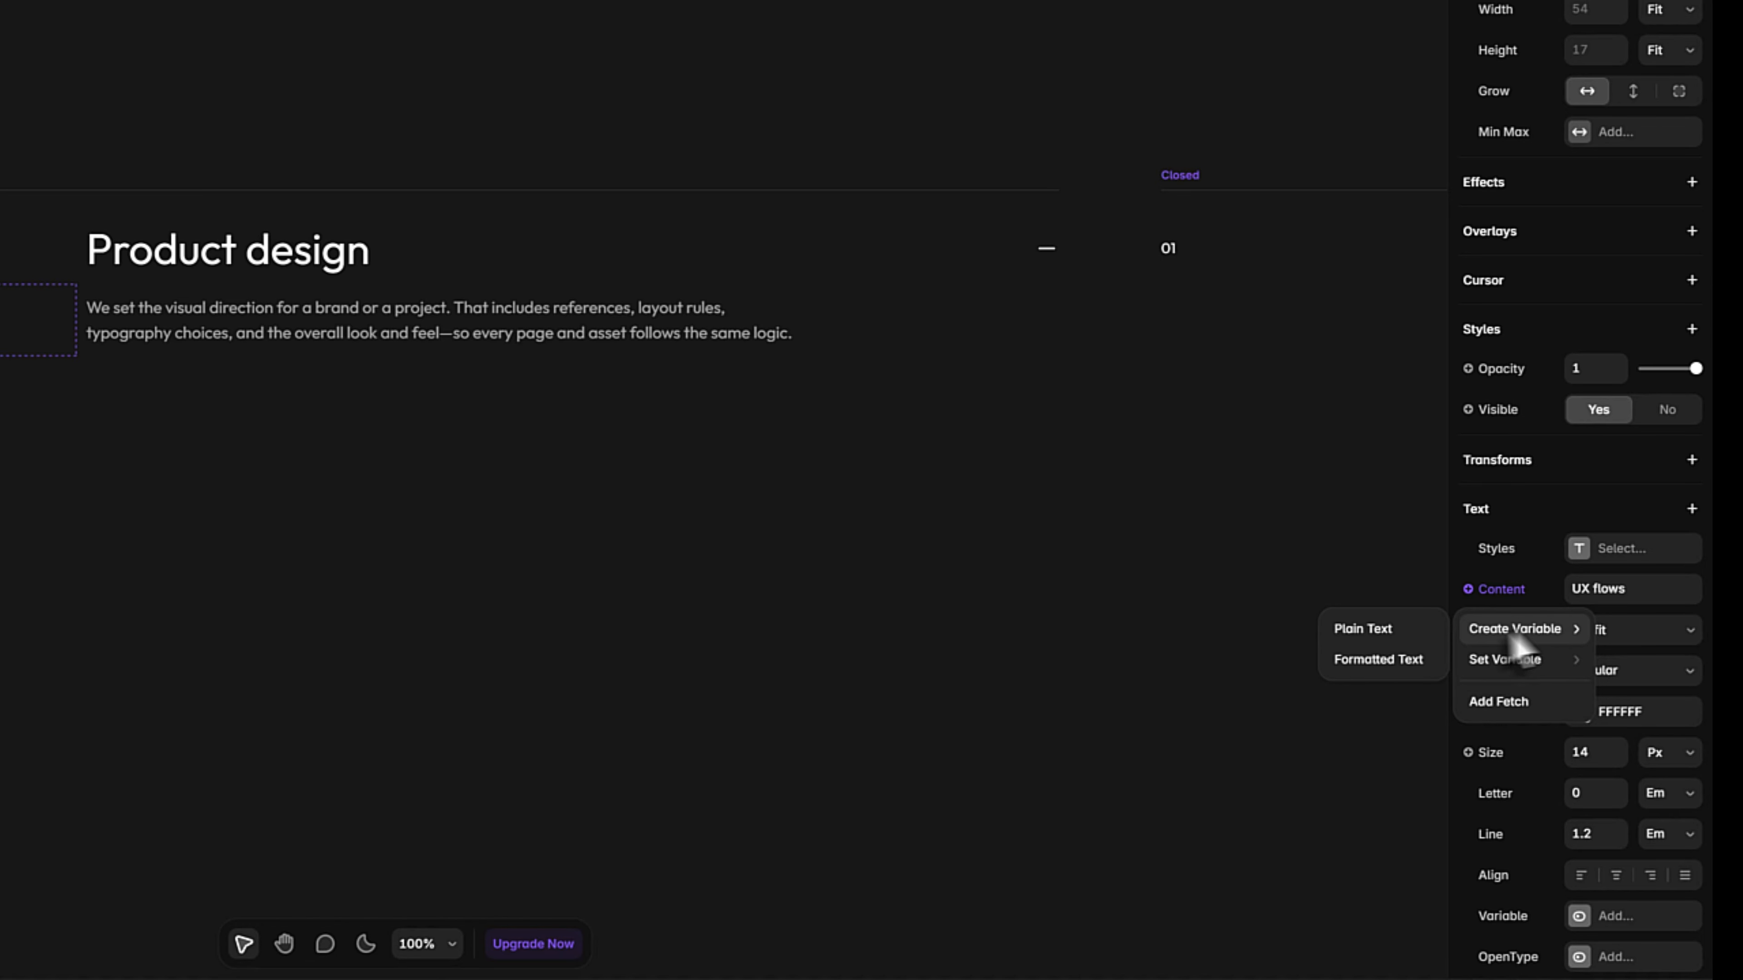
left_click(1360, 637)
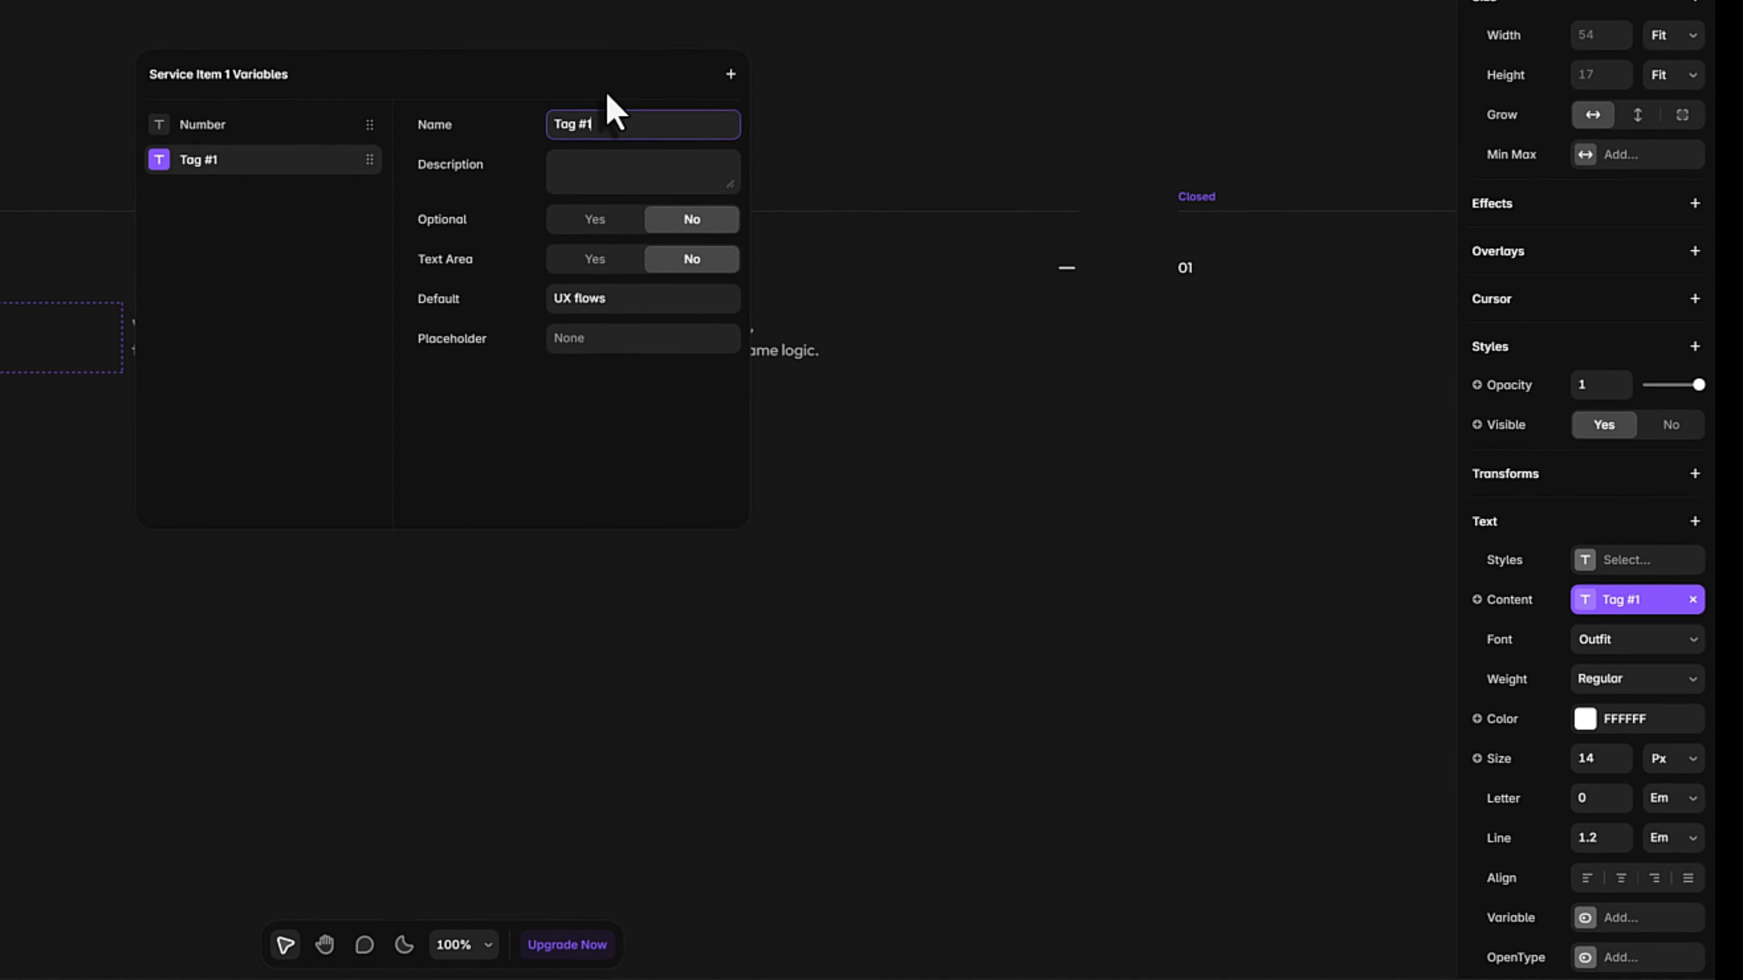
left_click(540, 698)
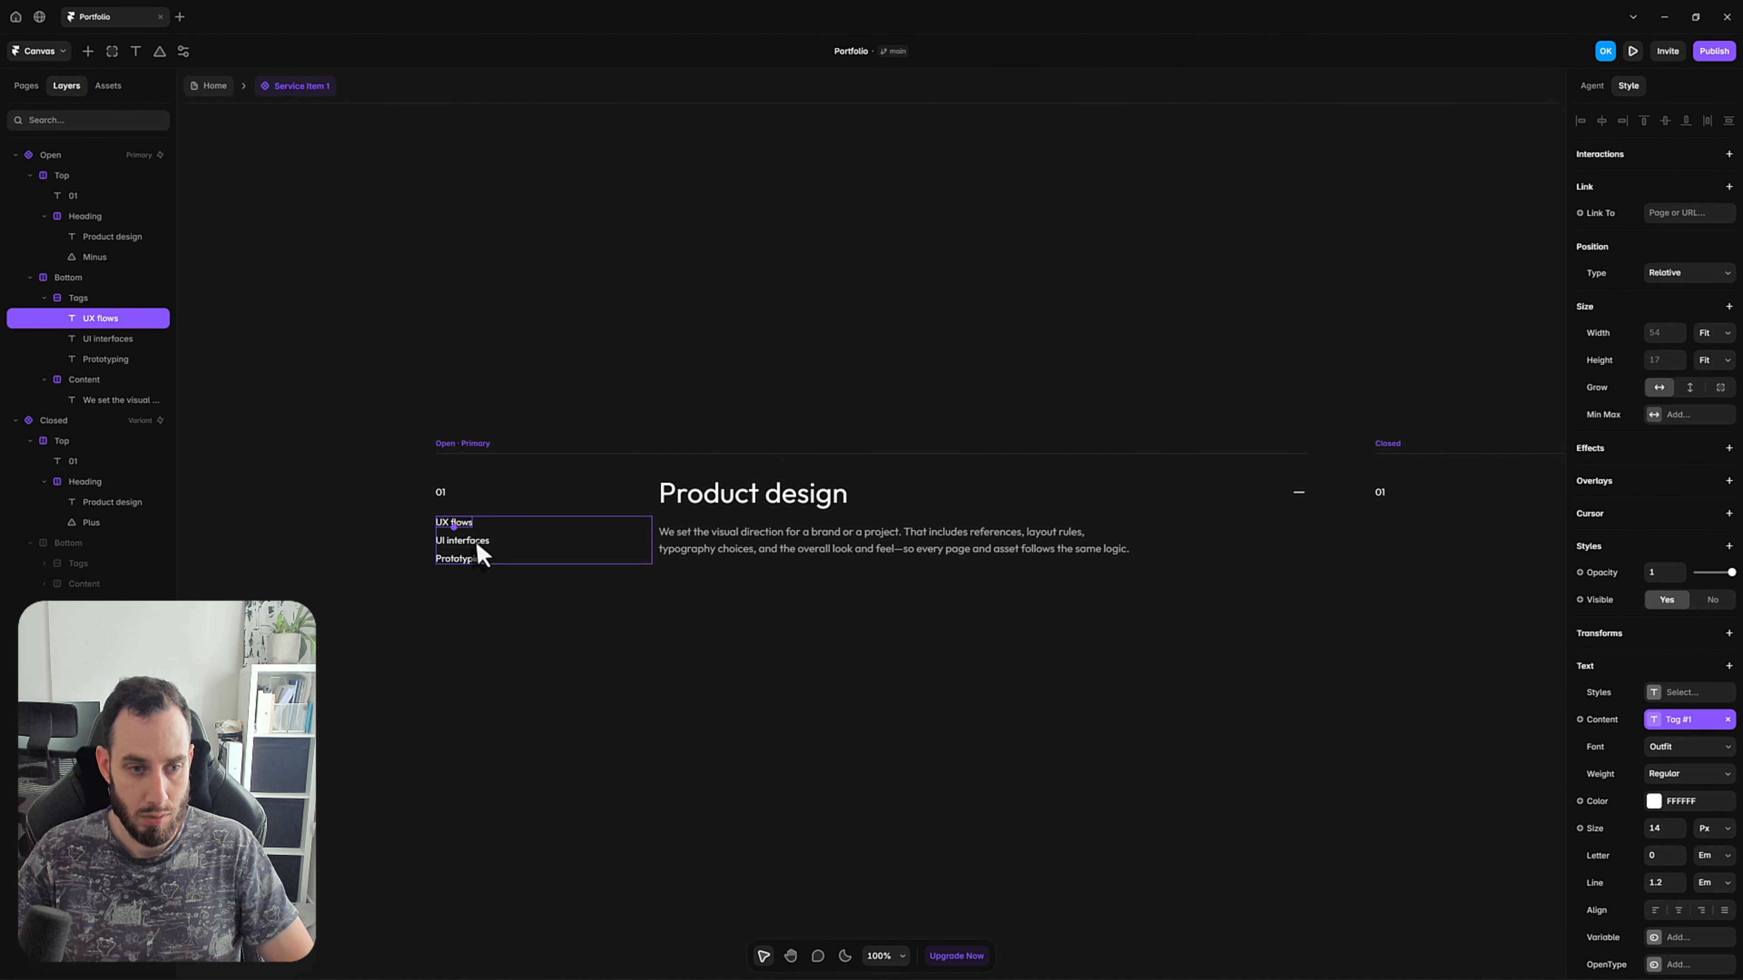
Create a plain text variable named Tag #2 for the content of the UI interfaces tag.
left_click(479, 546)
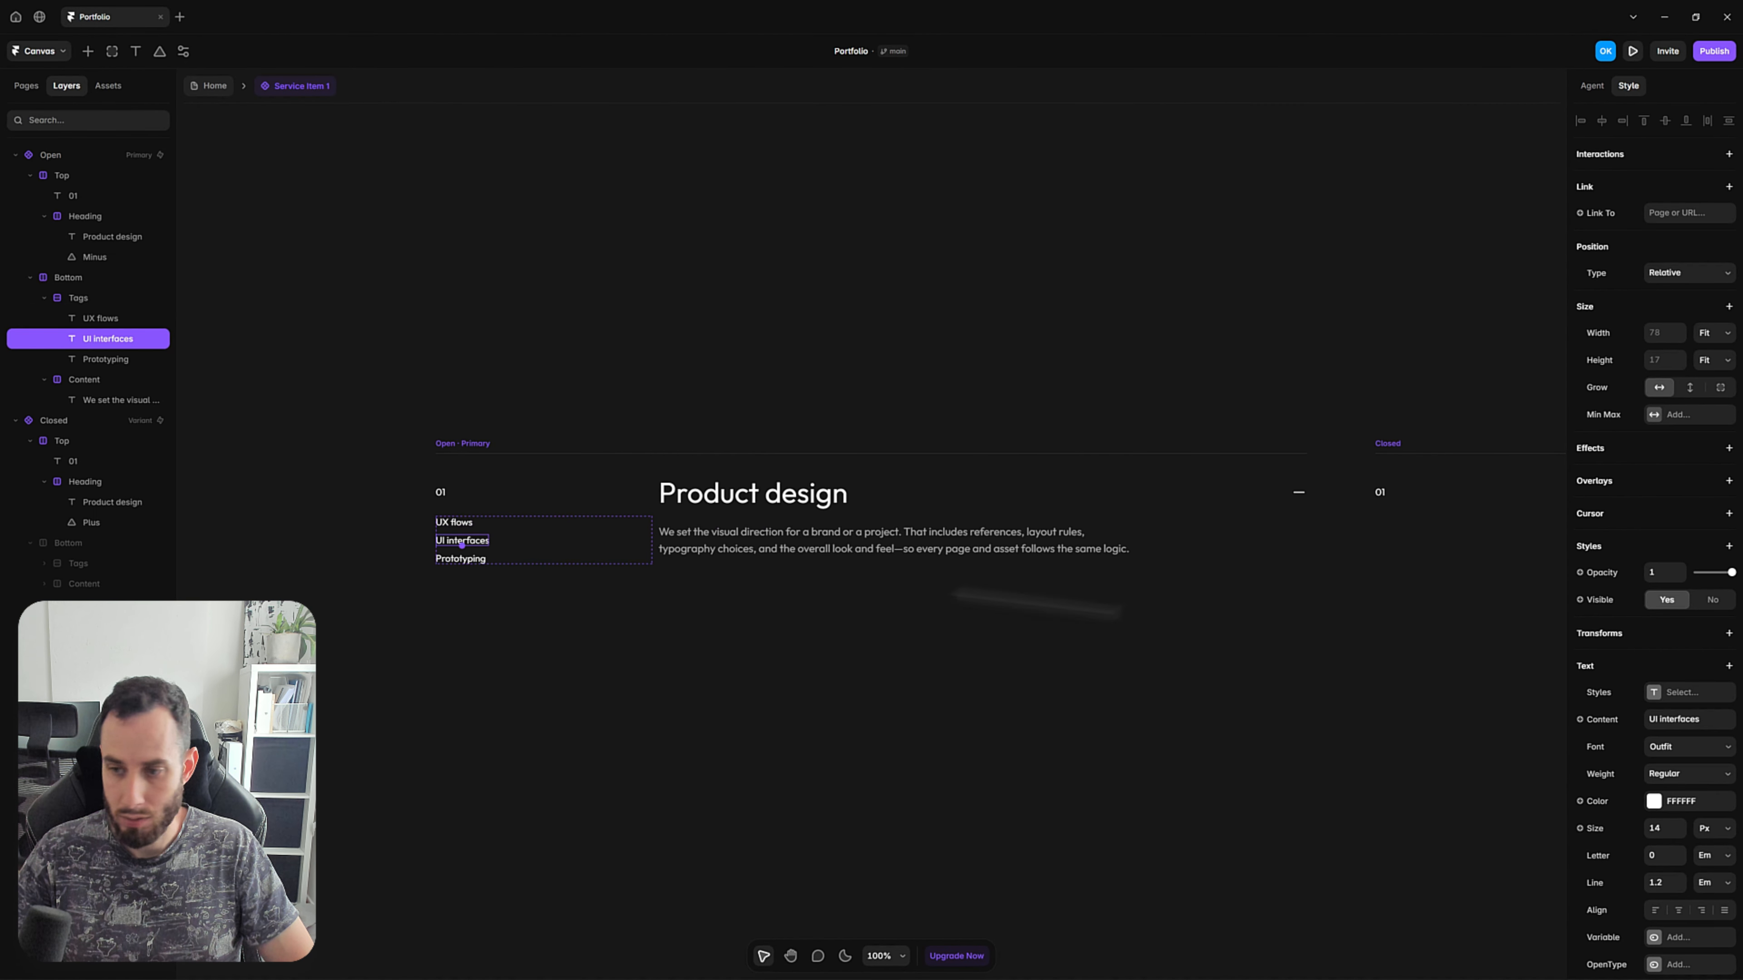
left_click(1580, 719)
mouse_move(1600, 748)
left_click(1513, 746)
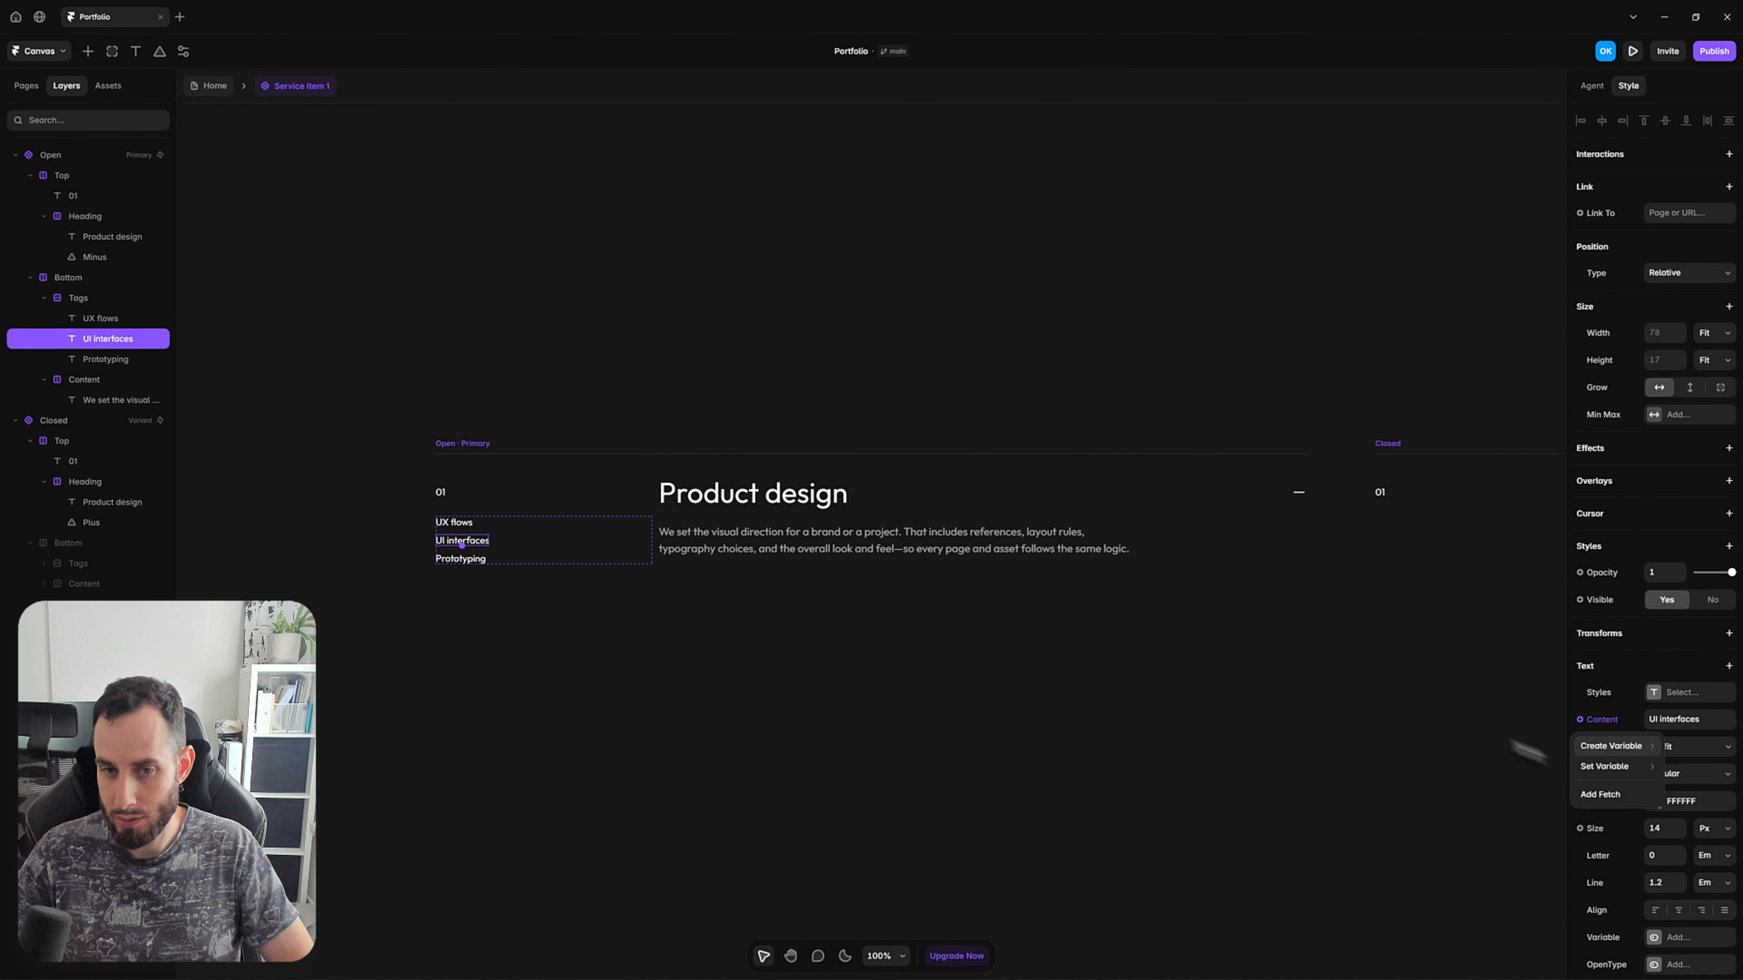
type("Tag #2")
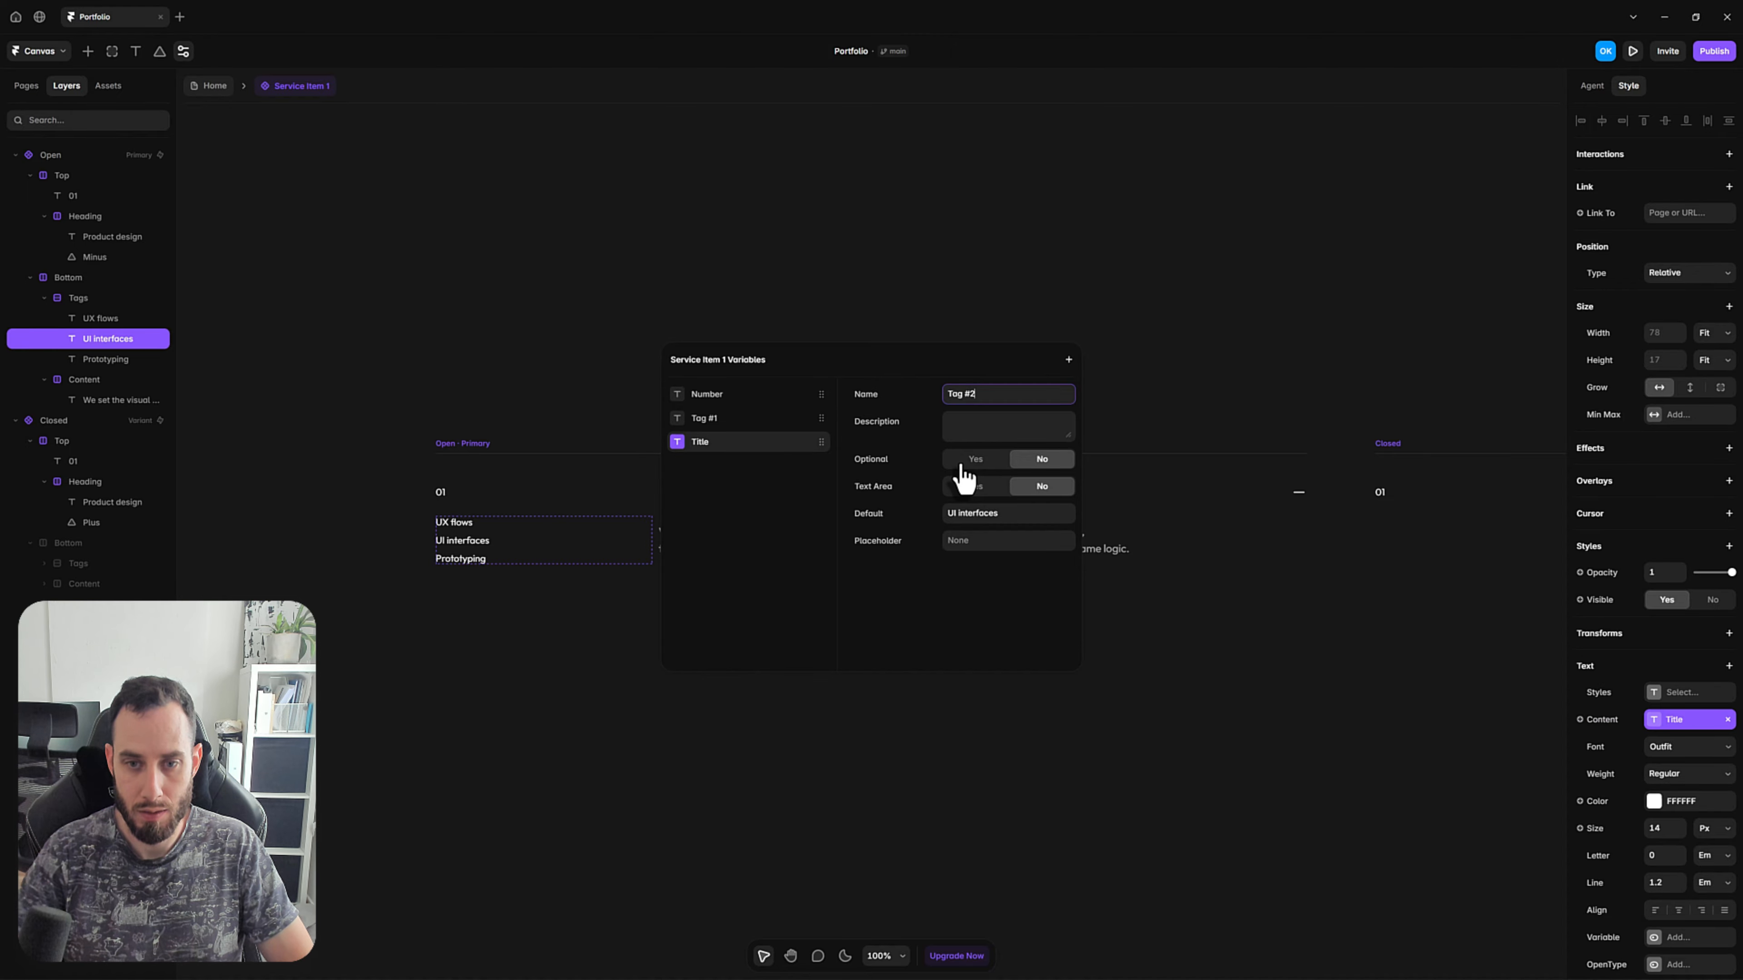
left_click(525, 623)
Create a plain text variable named Tag #3 for the content of the Prototyping tag.
left_click(461, 559)
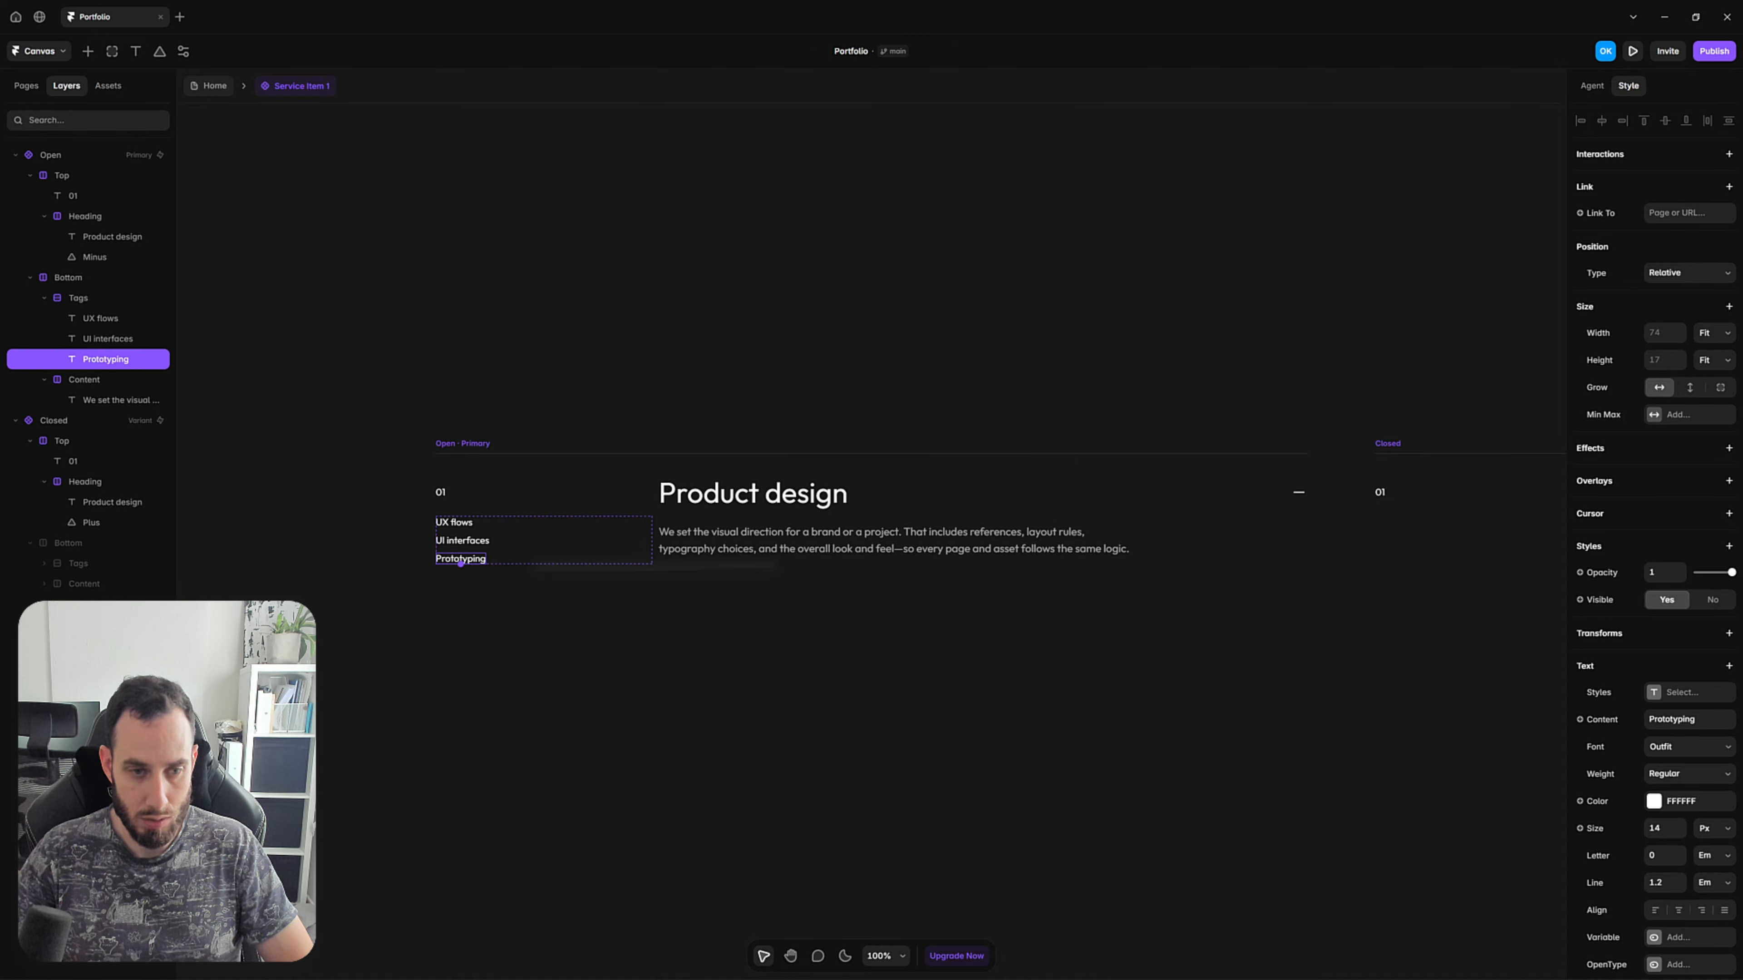
left_click(1580, 719)
mouse_move(1609, 746)
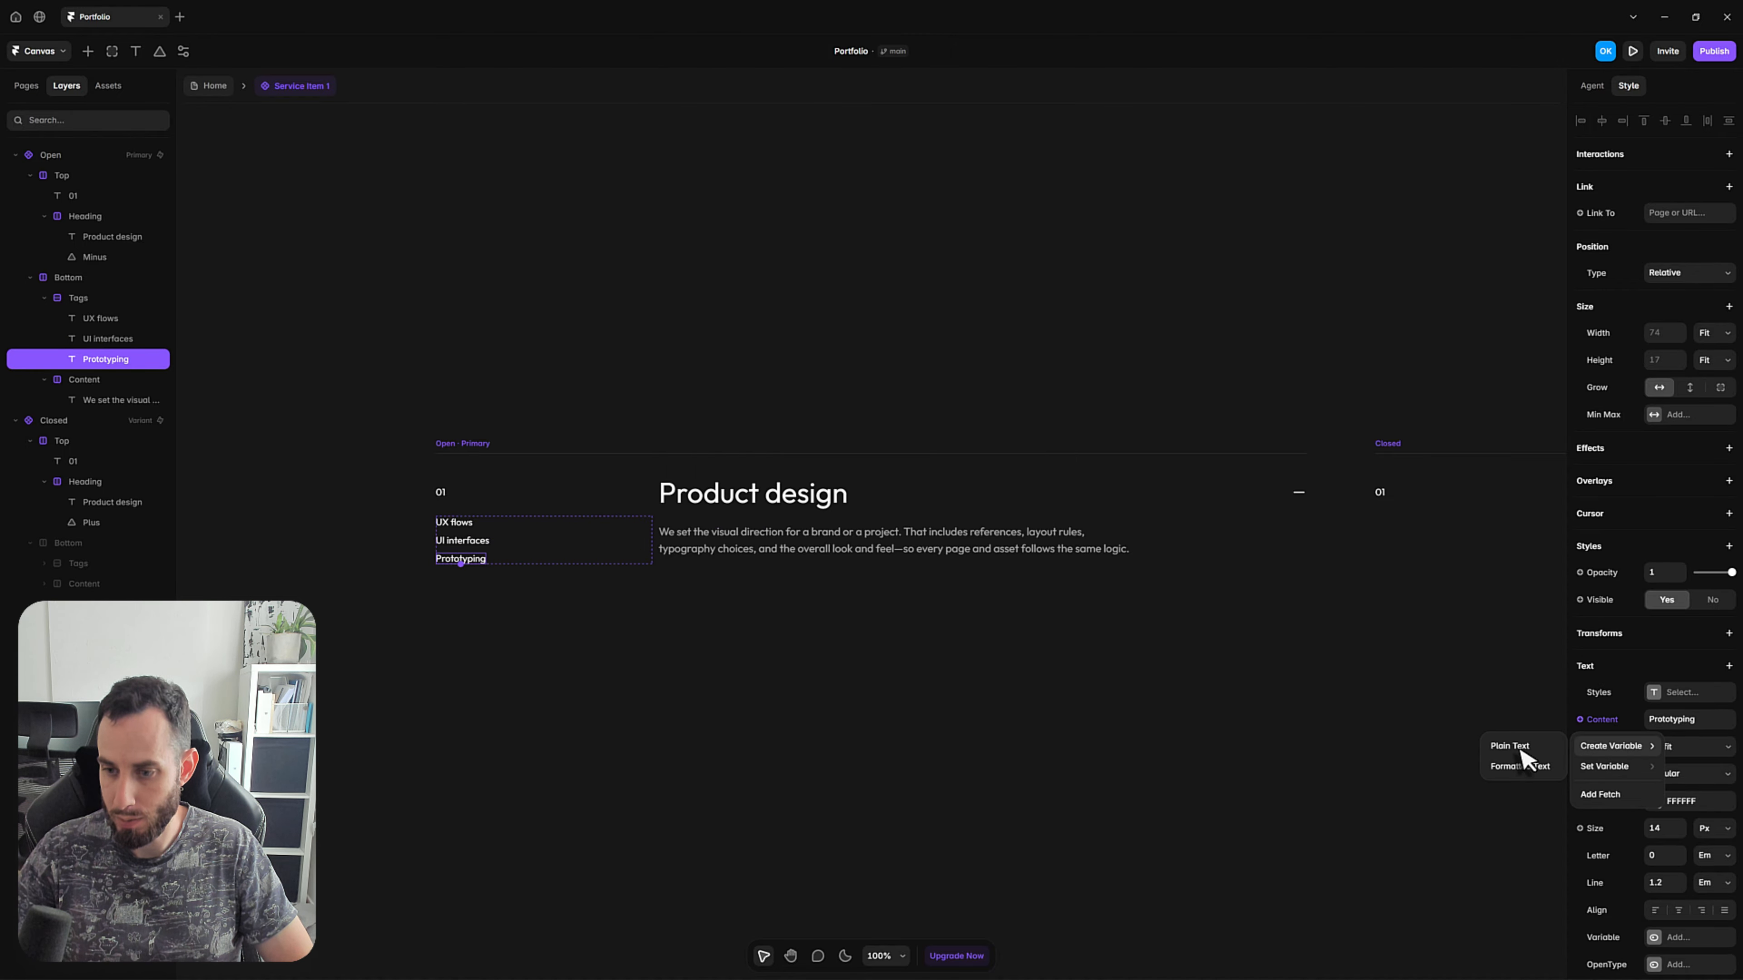
left_click(1513, 748)
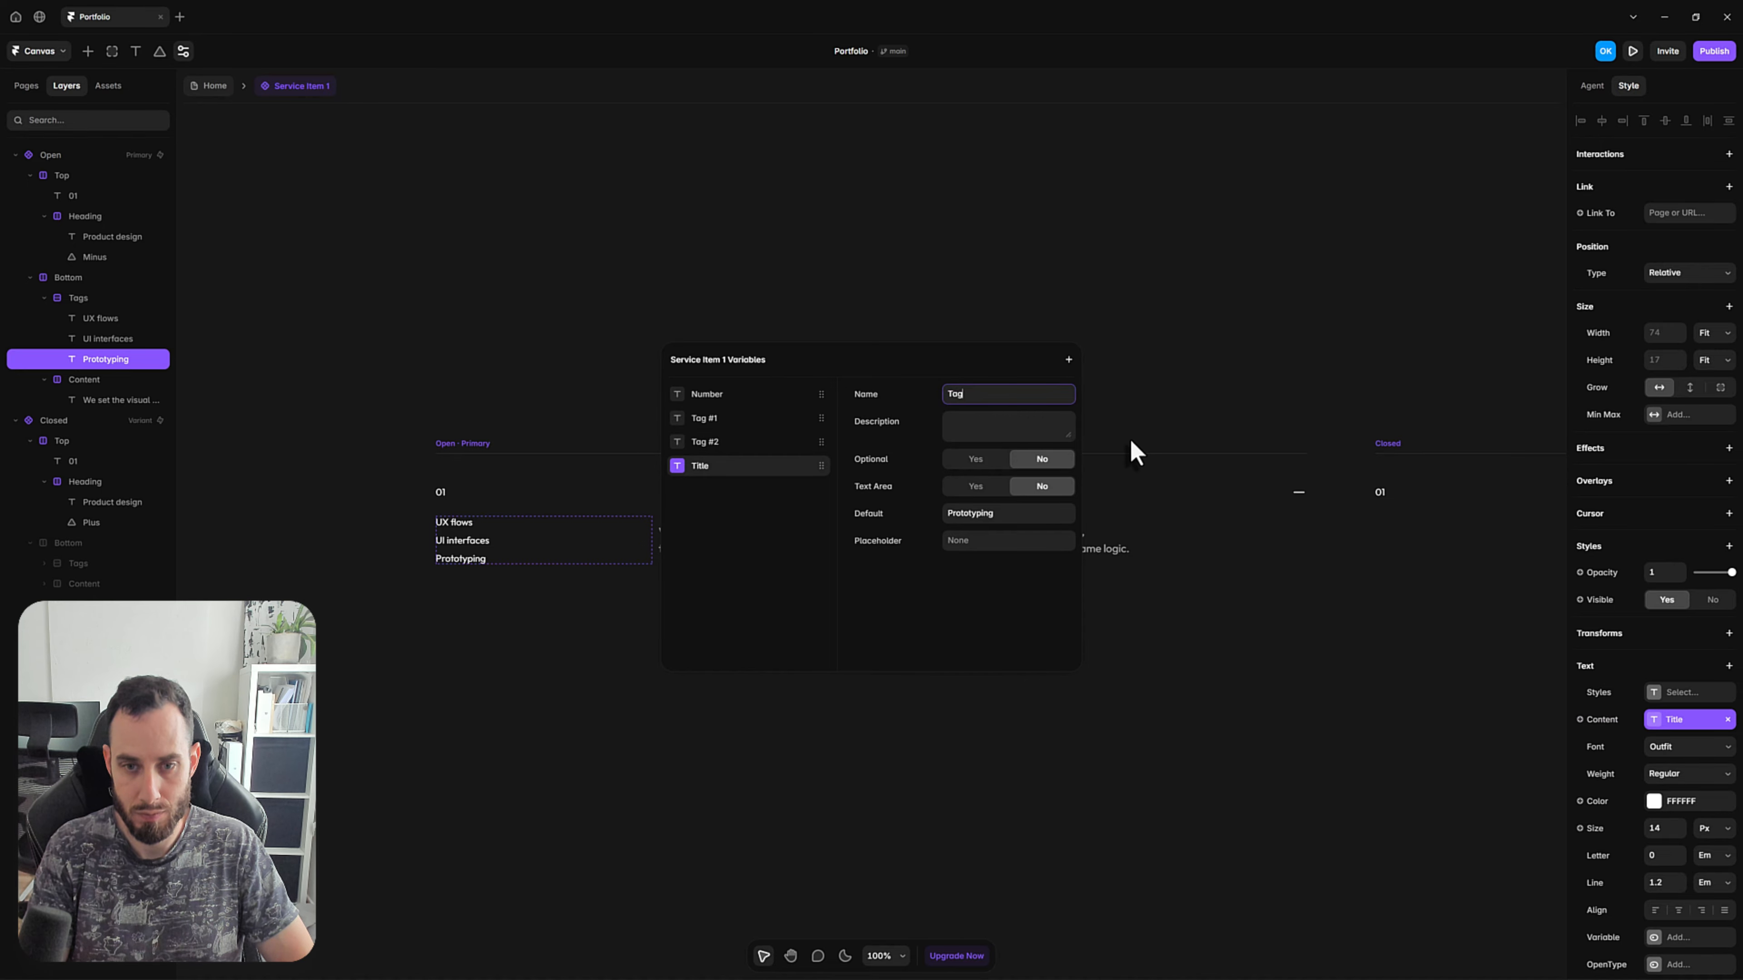
key("Return")
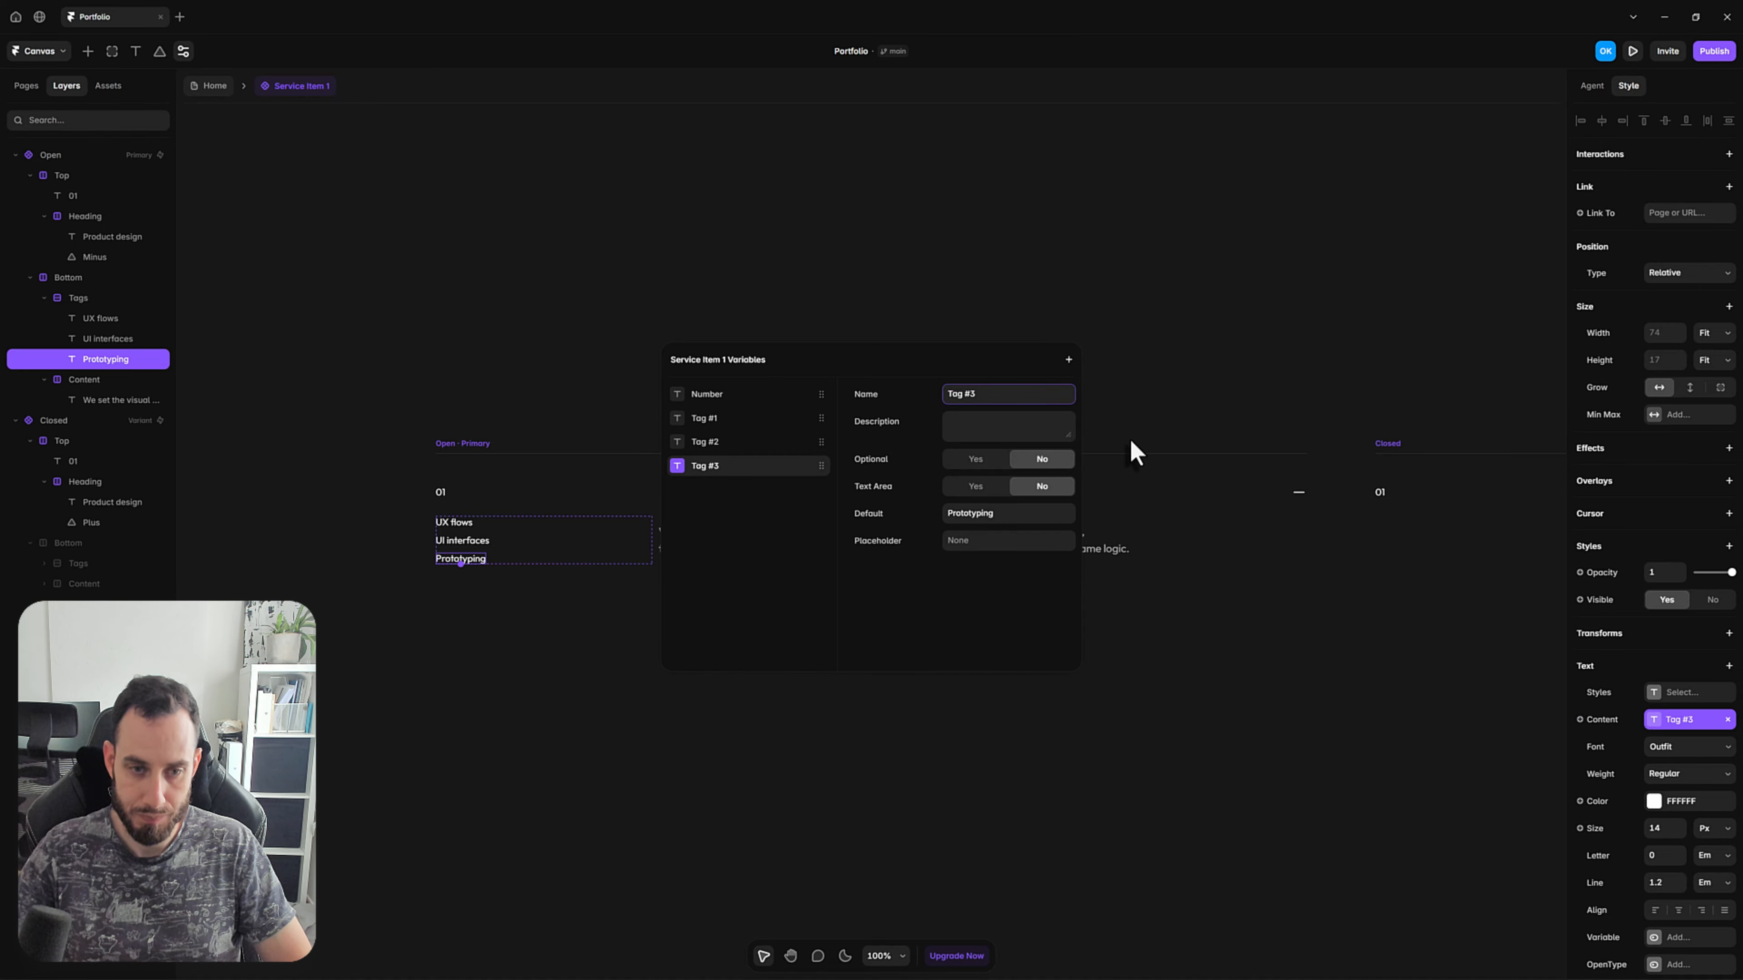
left_click(872, 715)
Create a plain text variable named Title for the content of the Product design heading in the Open variant.
left_click(810, 500)
key("ctrl+z")
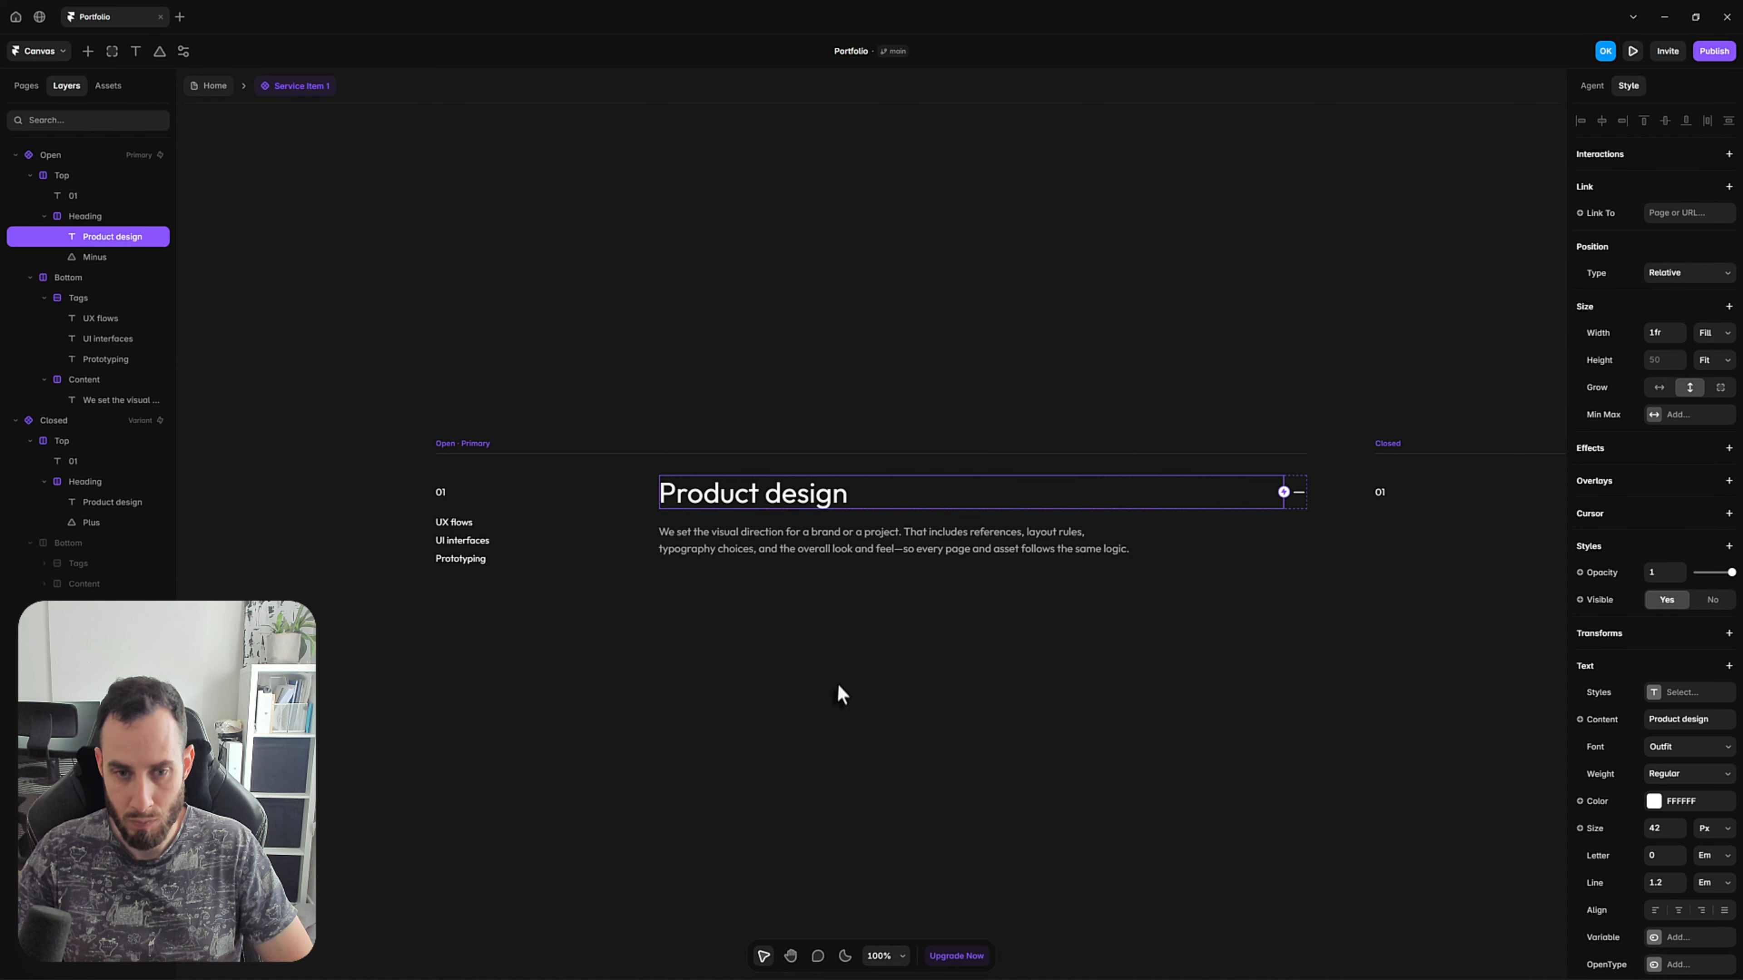
left_click(837, 684)
left_click(753, 484)
left_click(1579, 718)
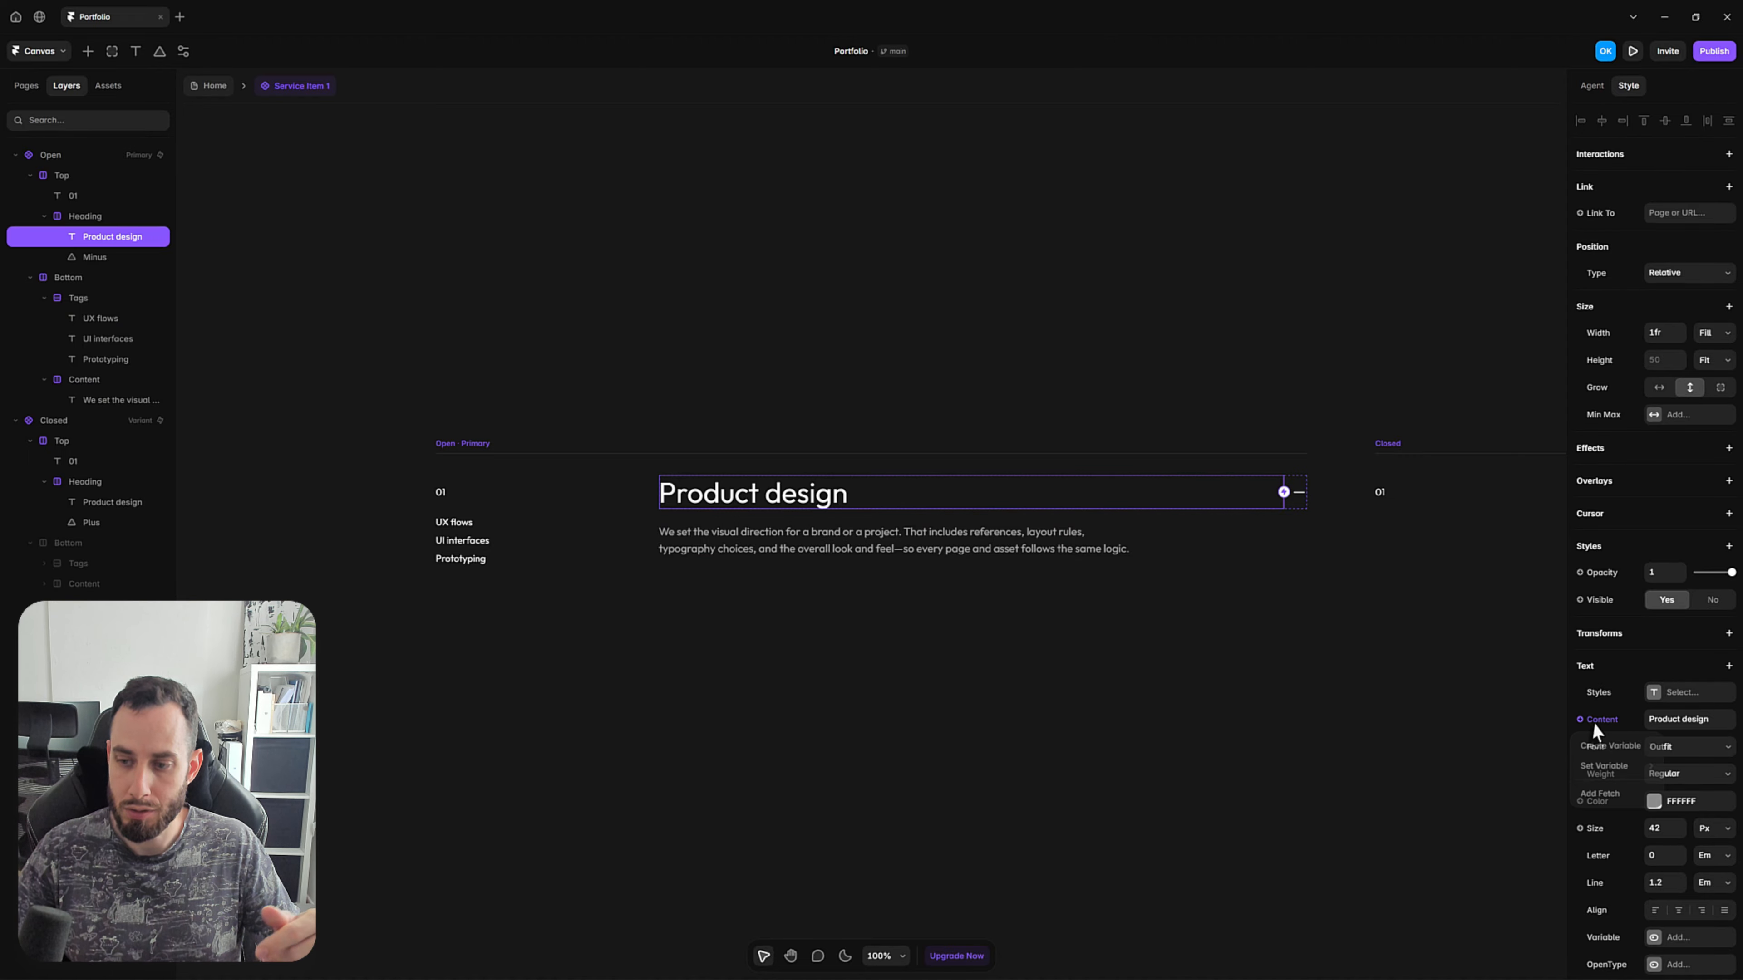
left_click(1602, 746)
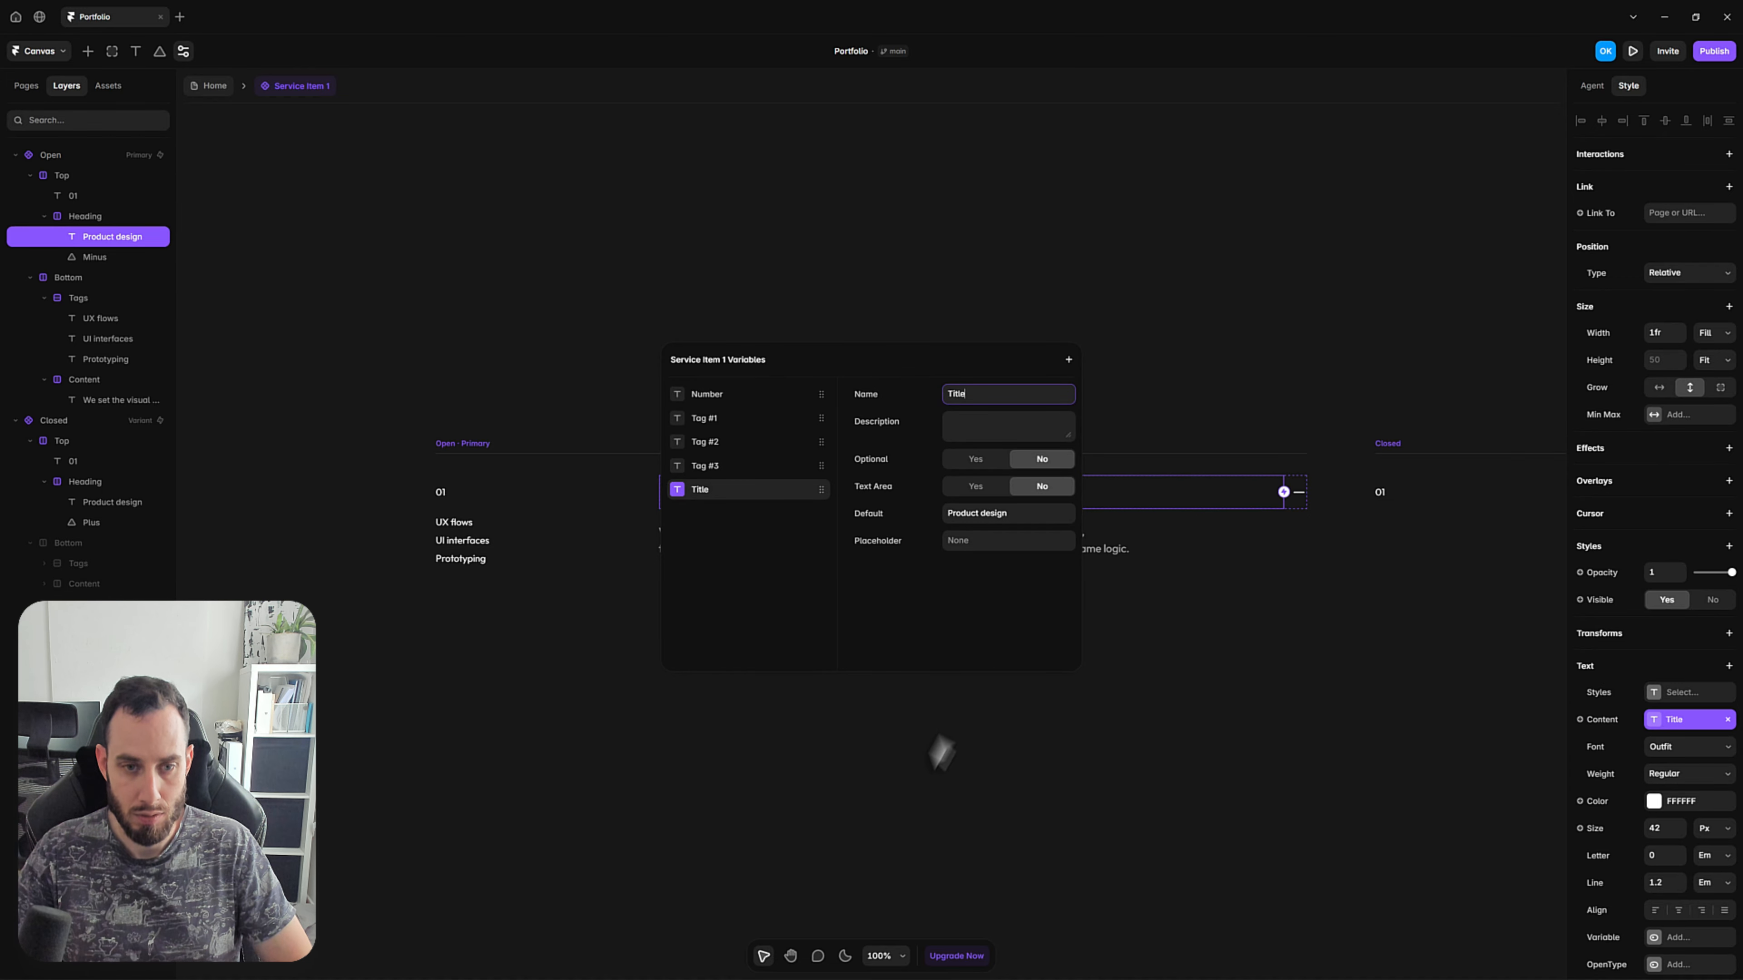
left_click(937, 747)
Create a plain text variable named Description for the content of the paragraph under the Product design heading.
left_click(794, 559)
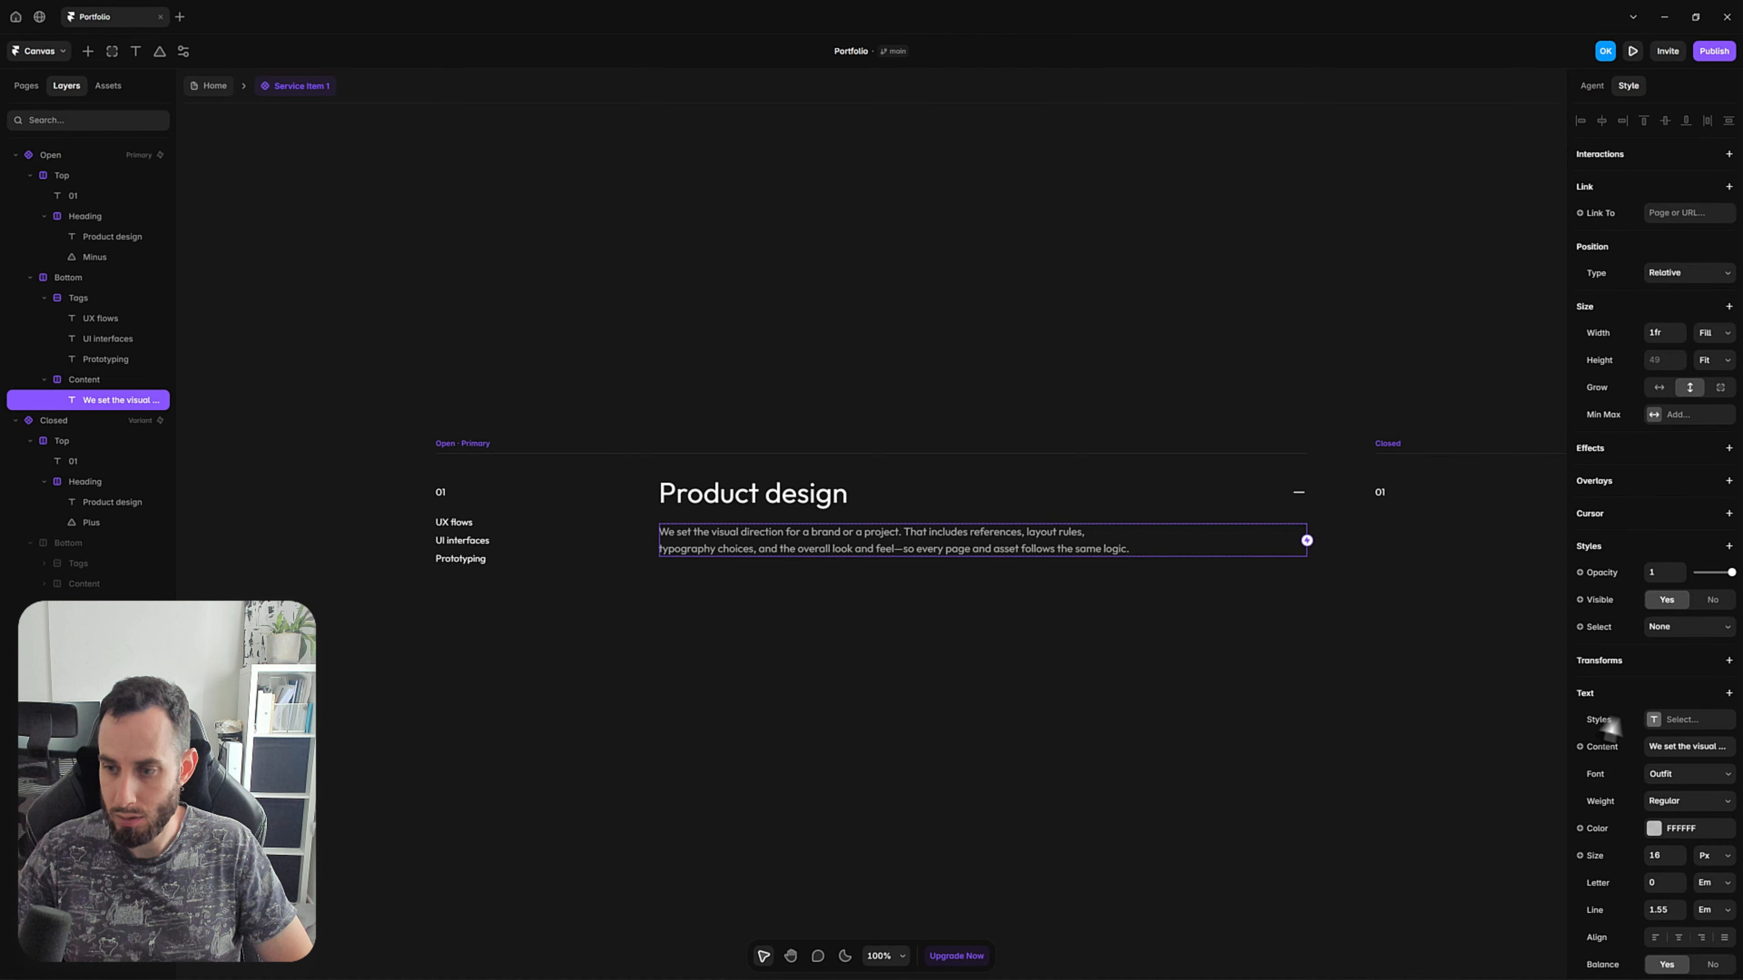
left_click(1607, 747)
mouse_move(1610, 771)
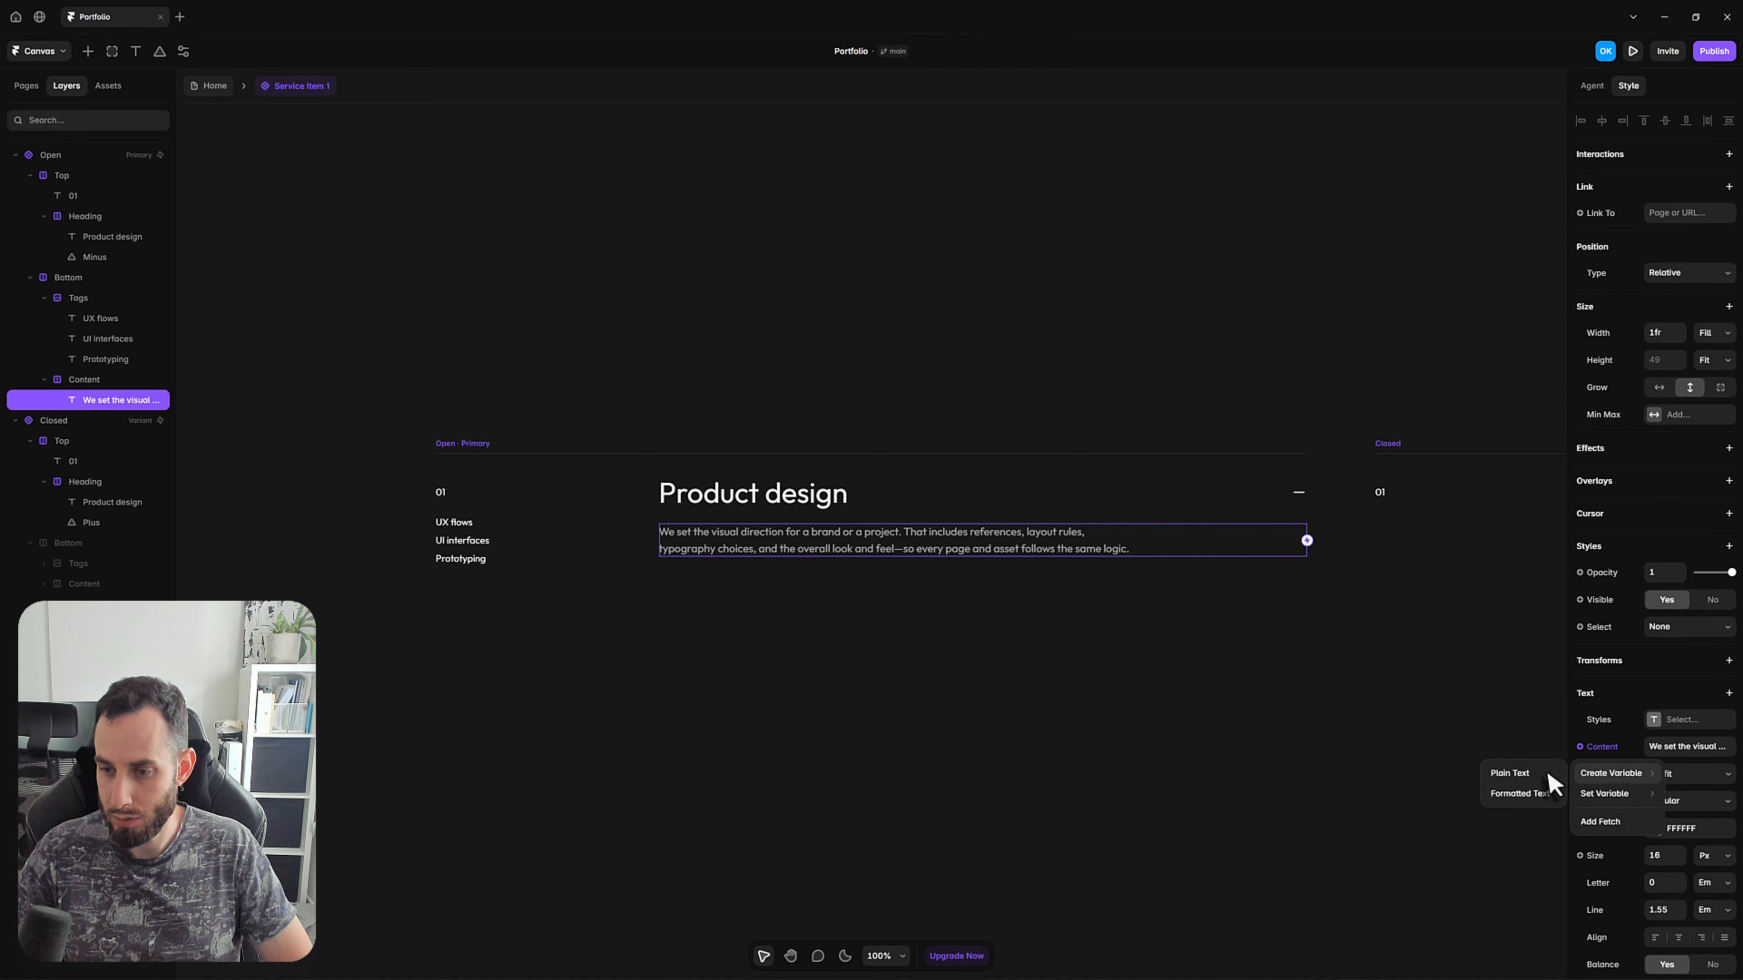
left_click(1534, 773)
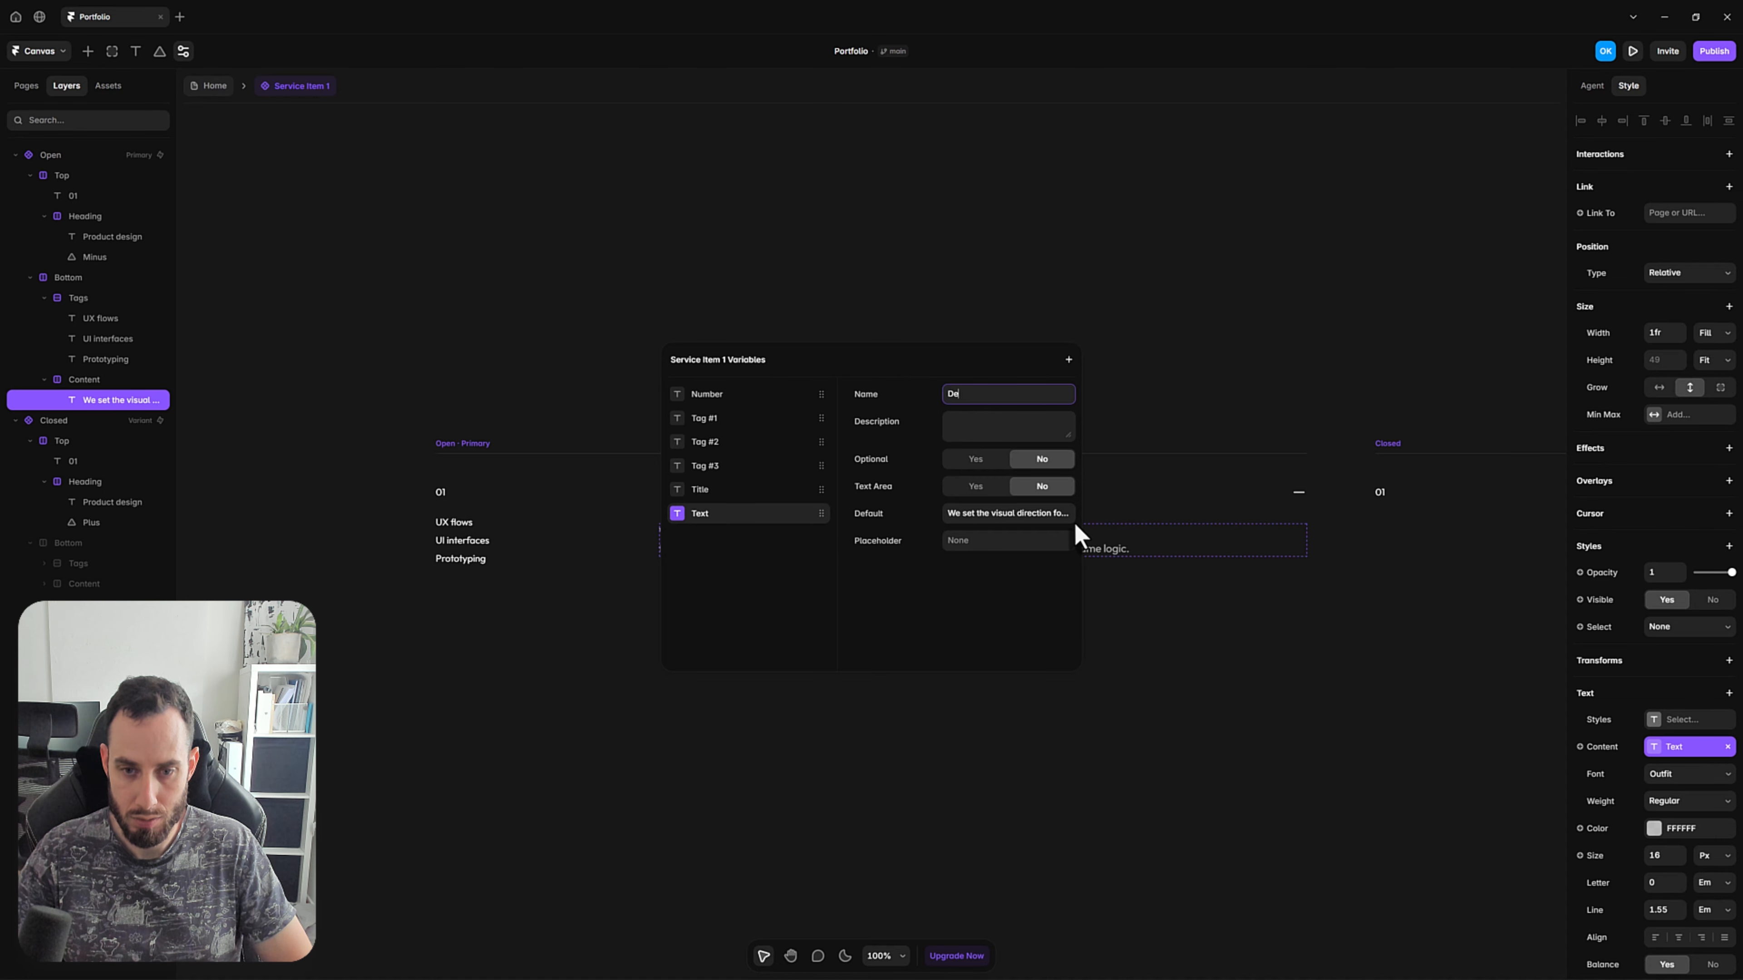
key("ctrl+a")
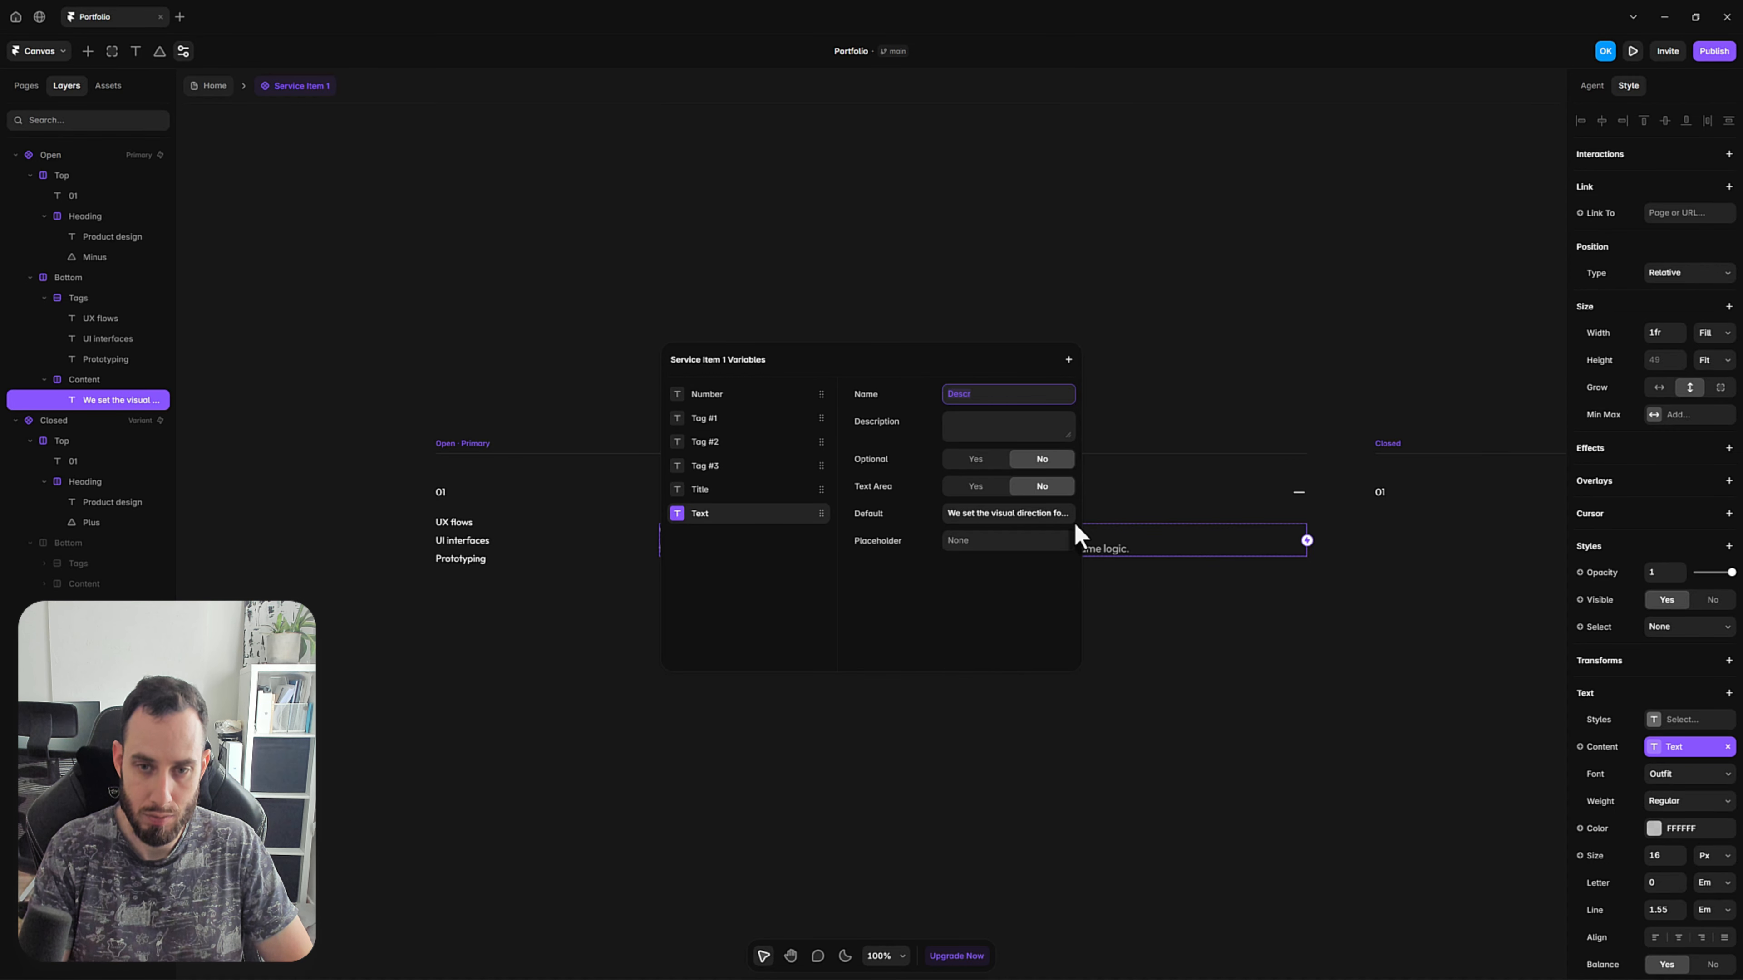
type("ion")
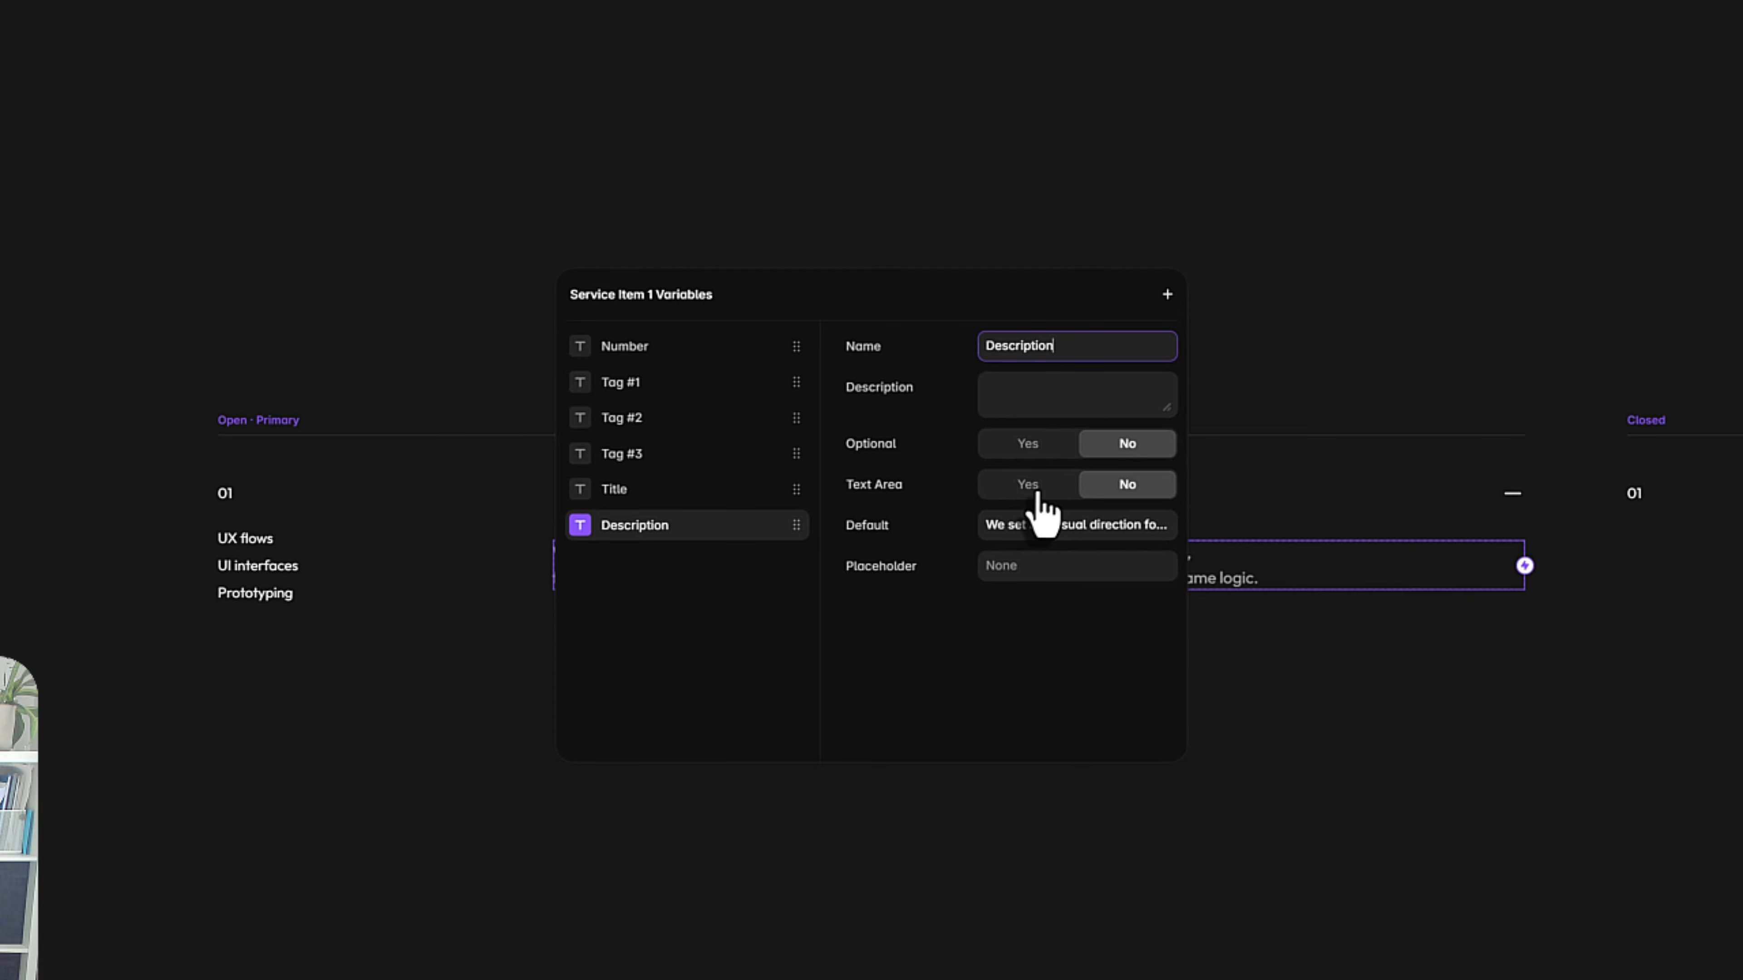
Make the Description variable a text area, enlarge its default text box, and deselect the paragraph.
left_click(1038, 492)
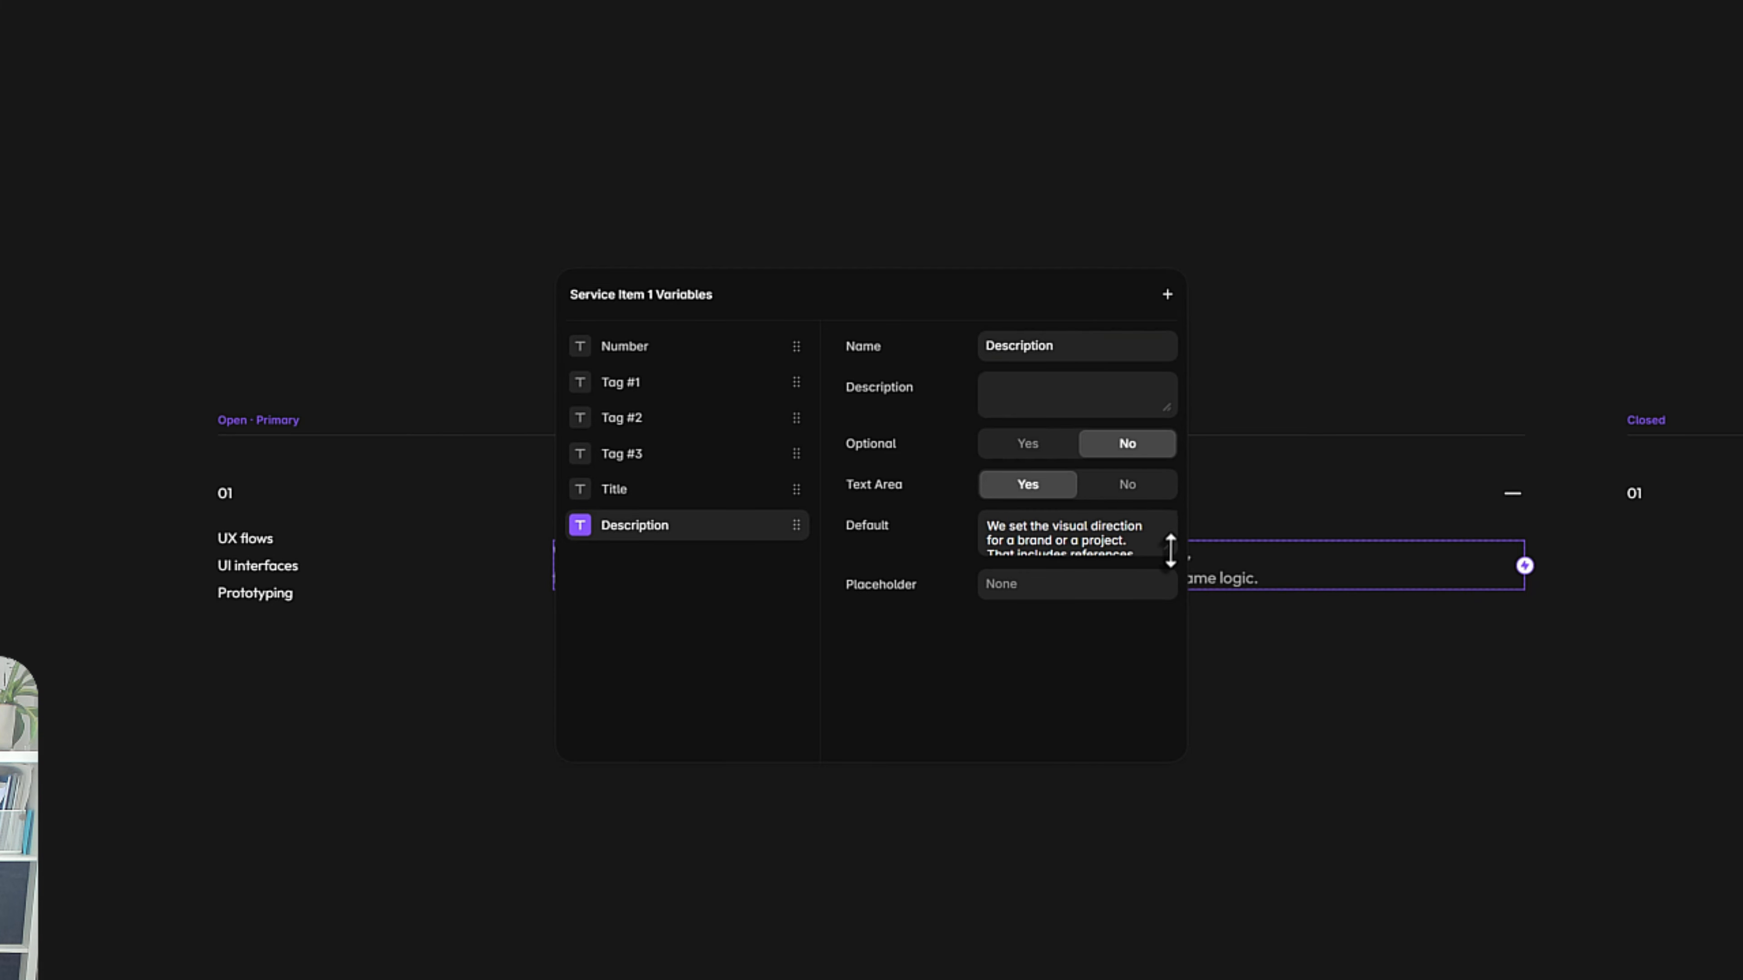
left_click_drag(1170, 551, 1171, 586)
left_click(1385, 779)
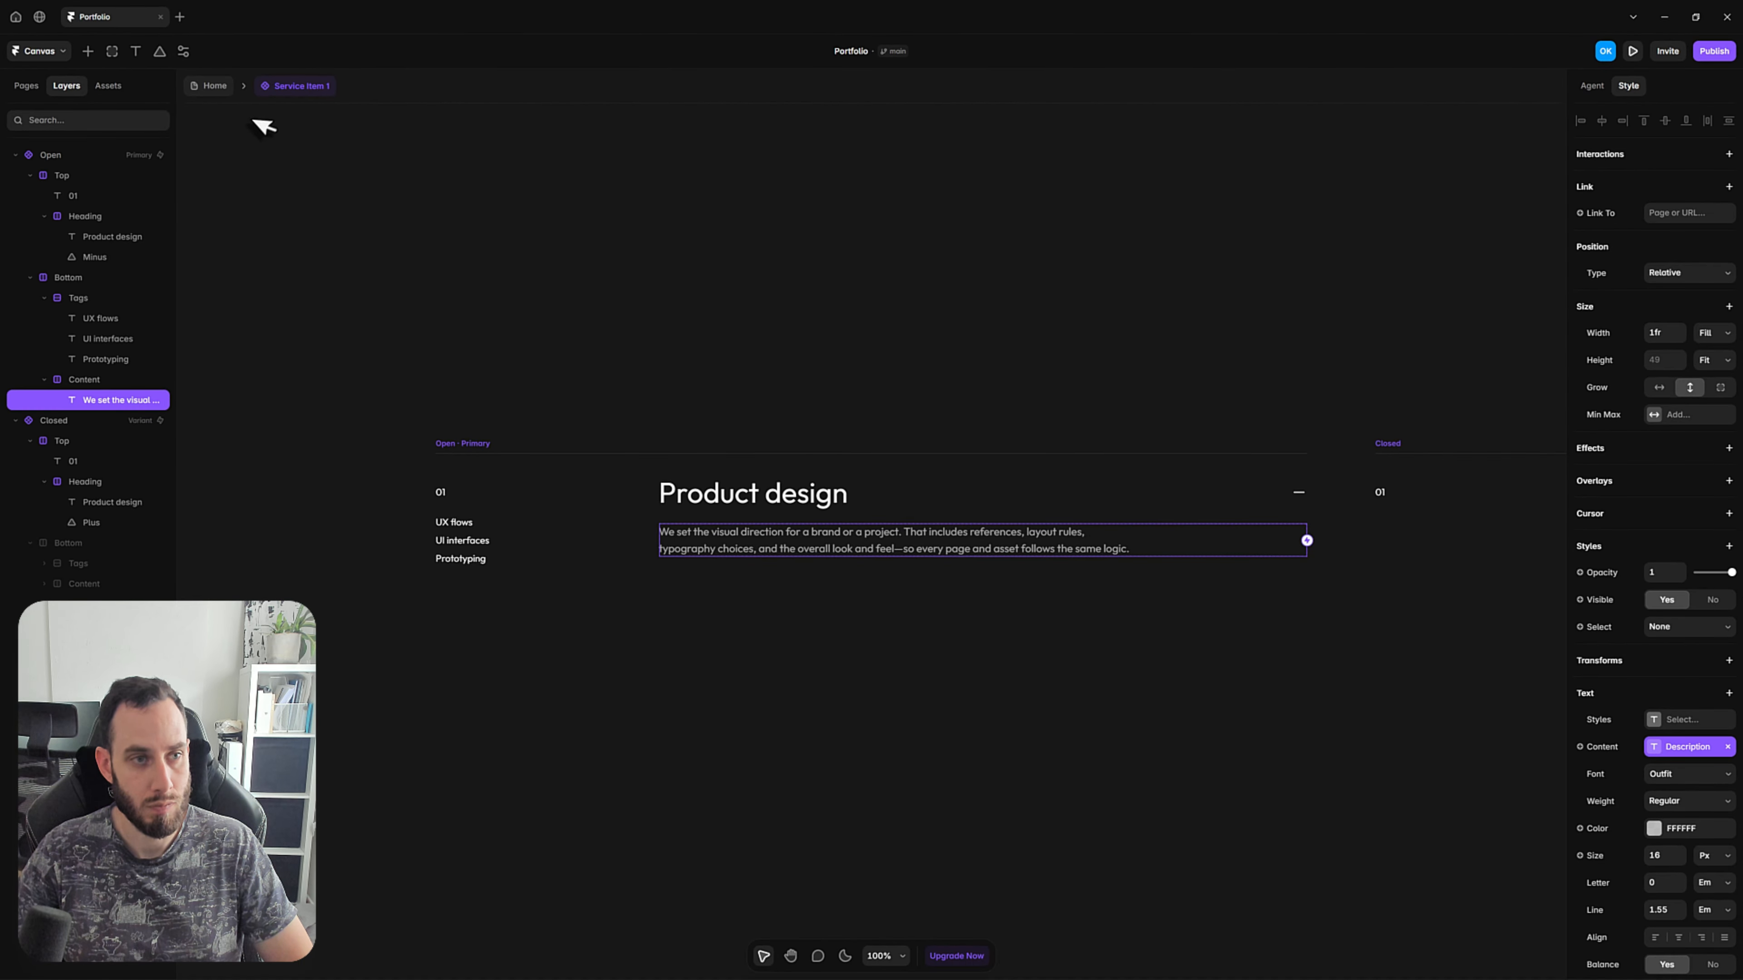
left_click(238, 134)
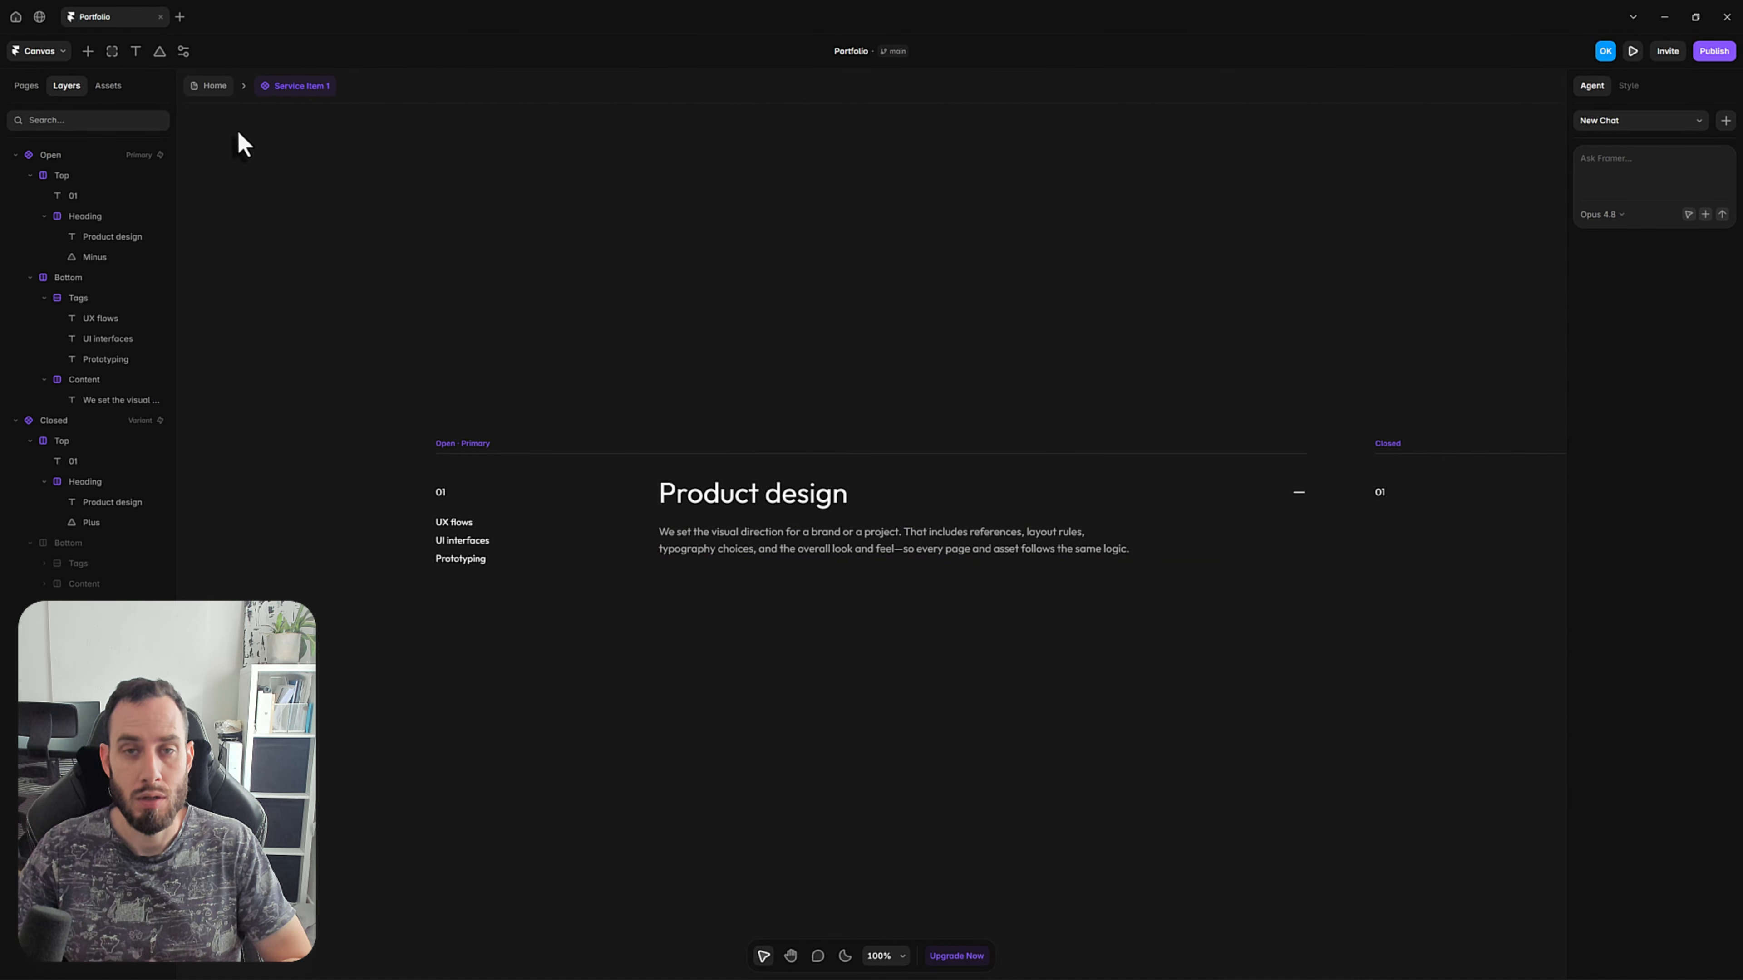
Return to the Home page and select the service item instance in the Services accordion.
left_click(217, 91)
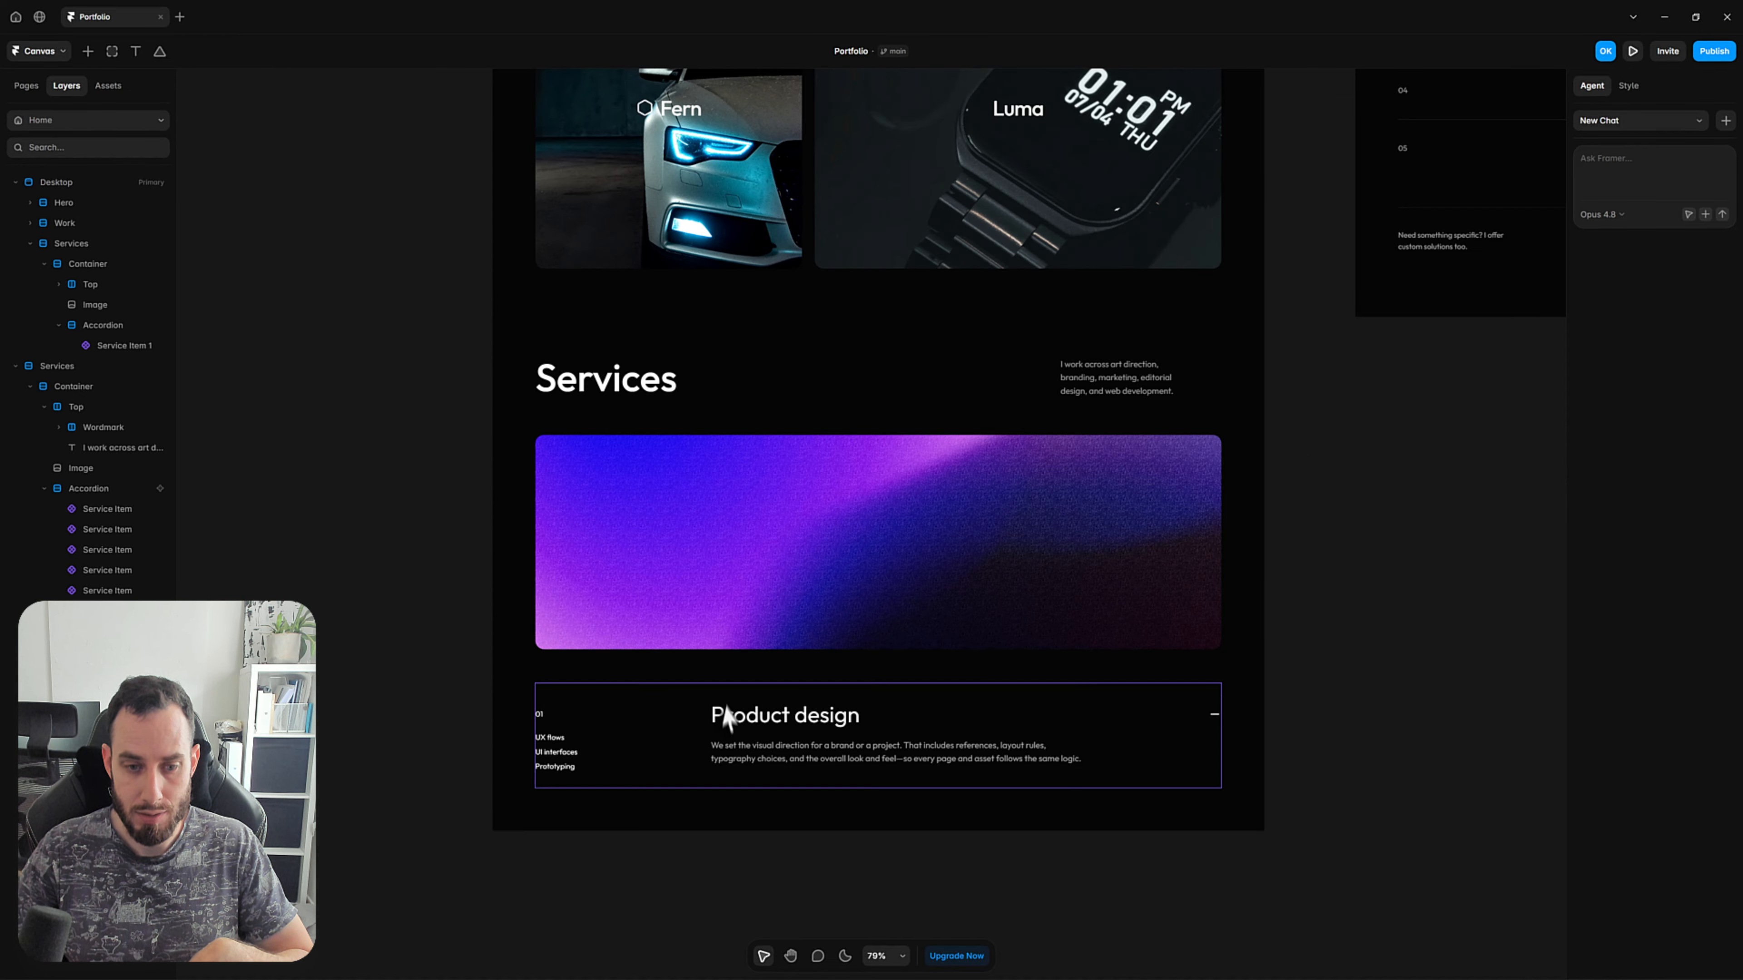
left_click(675, 741)
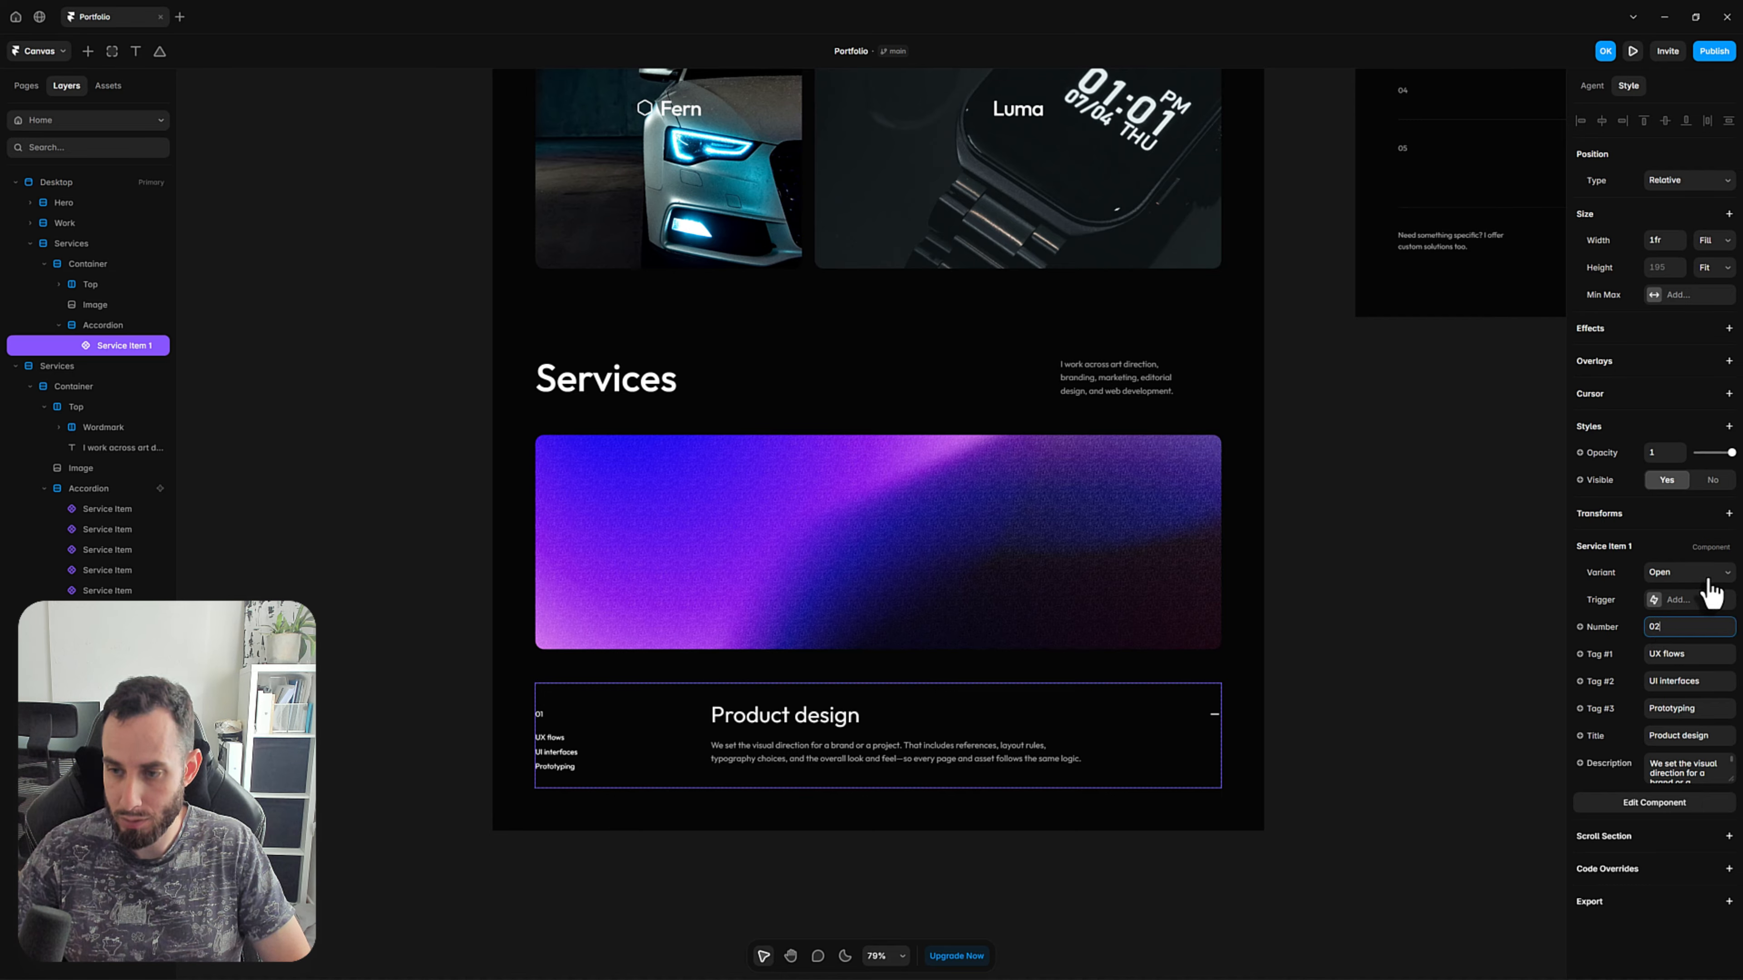
Try out the service item's variables by setting Number to 02 and entering placeholder text for the three tags, title and description.
key("Tab")
key("Tab")
type("asasd")
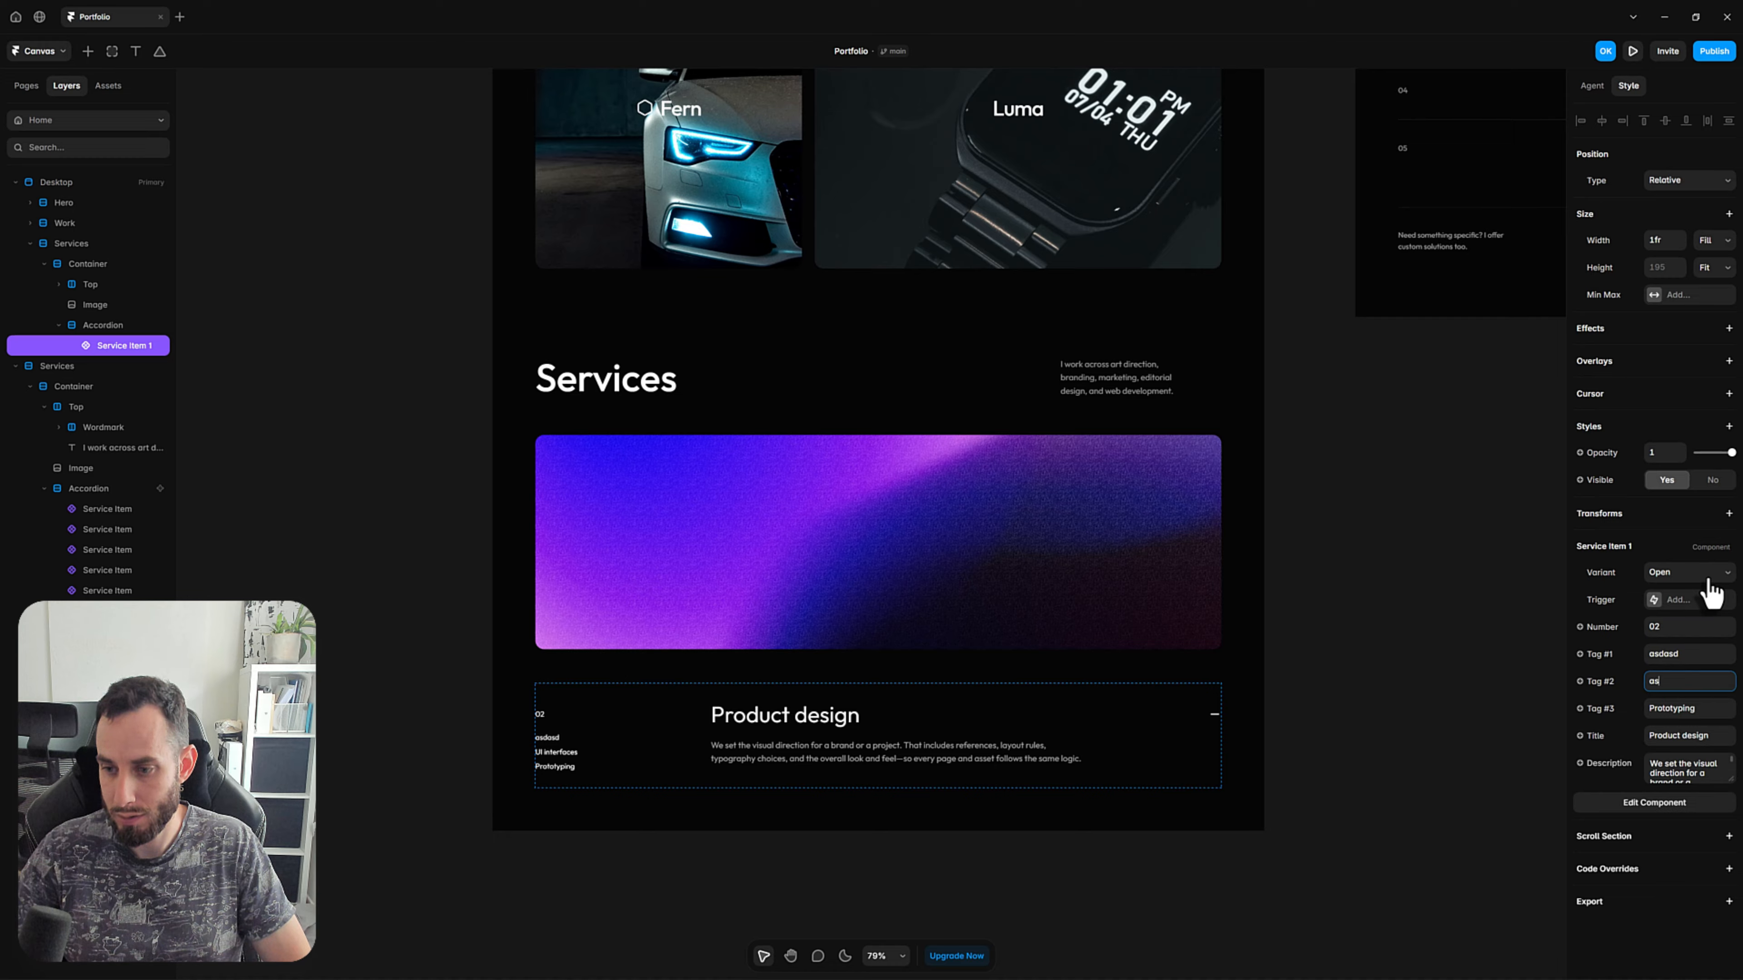
key("Tab")
type("asdas")
key("Tab")
type("asdsa")
key("Tab")
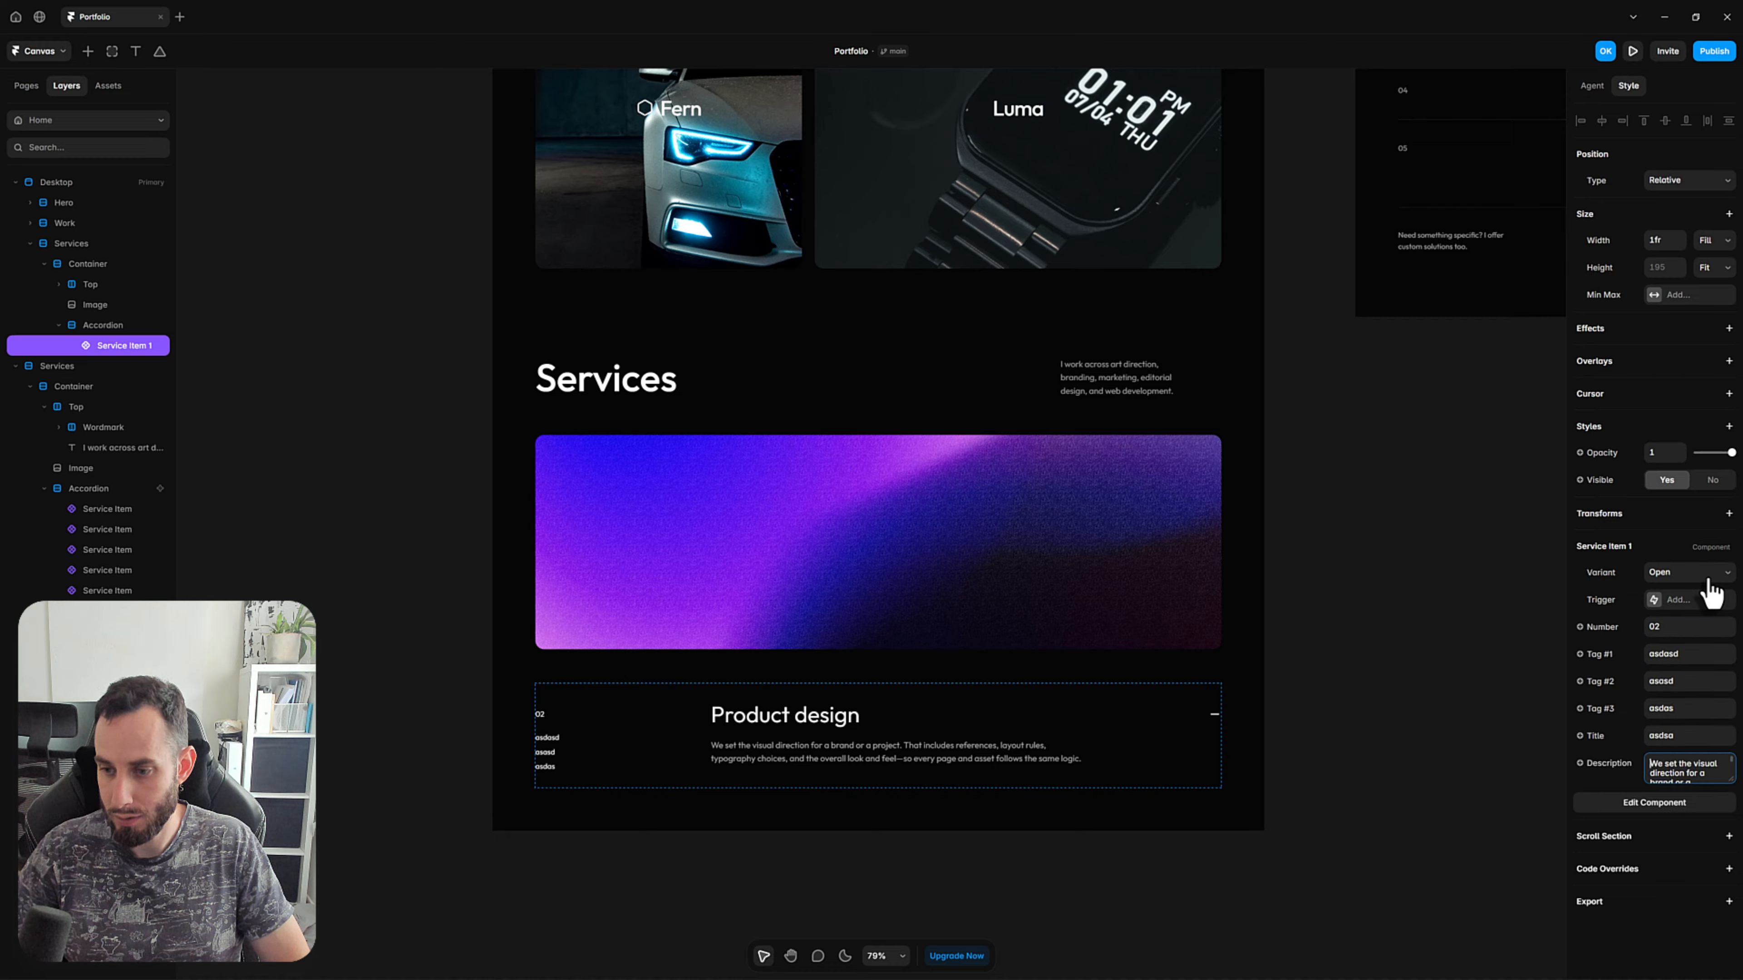
type("sadasd")
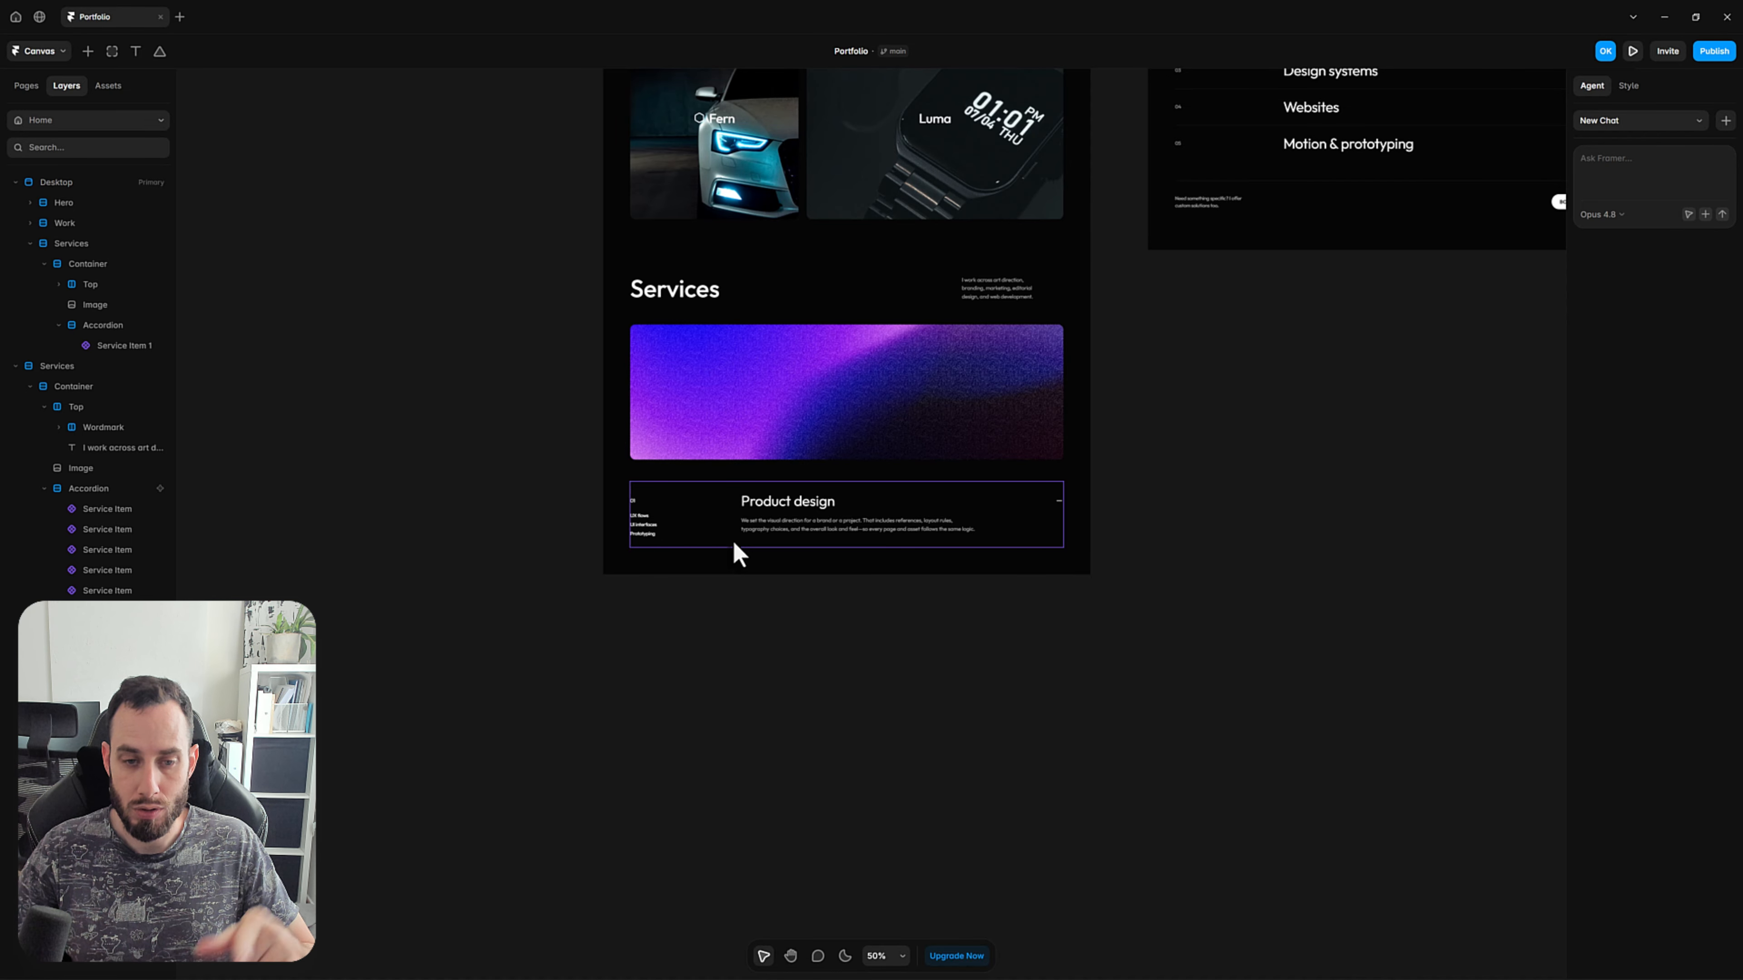
Duplicate the service item four times within the accordion, then deselect it.
left_click(729, 530)
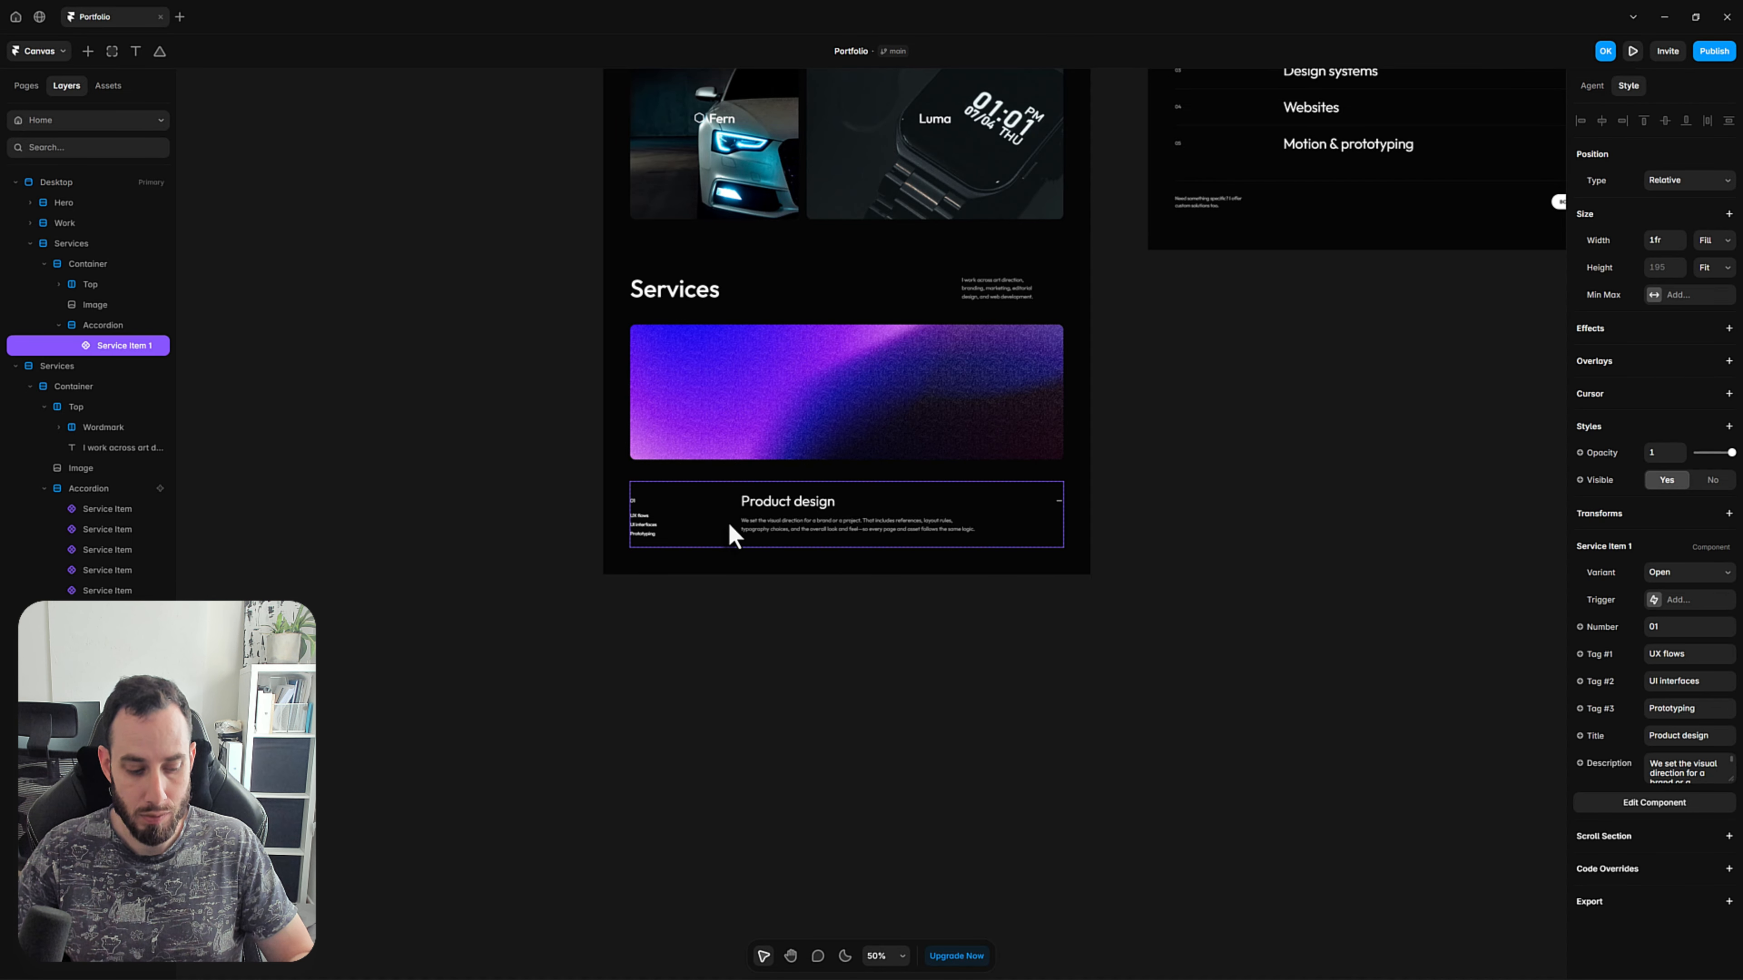
key("ctrl+d")
key("ctrl+d")
key("ctrl+d")
key("ctrl+d")
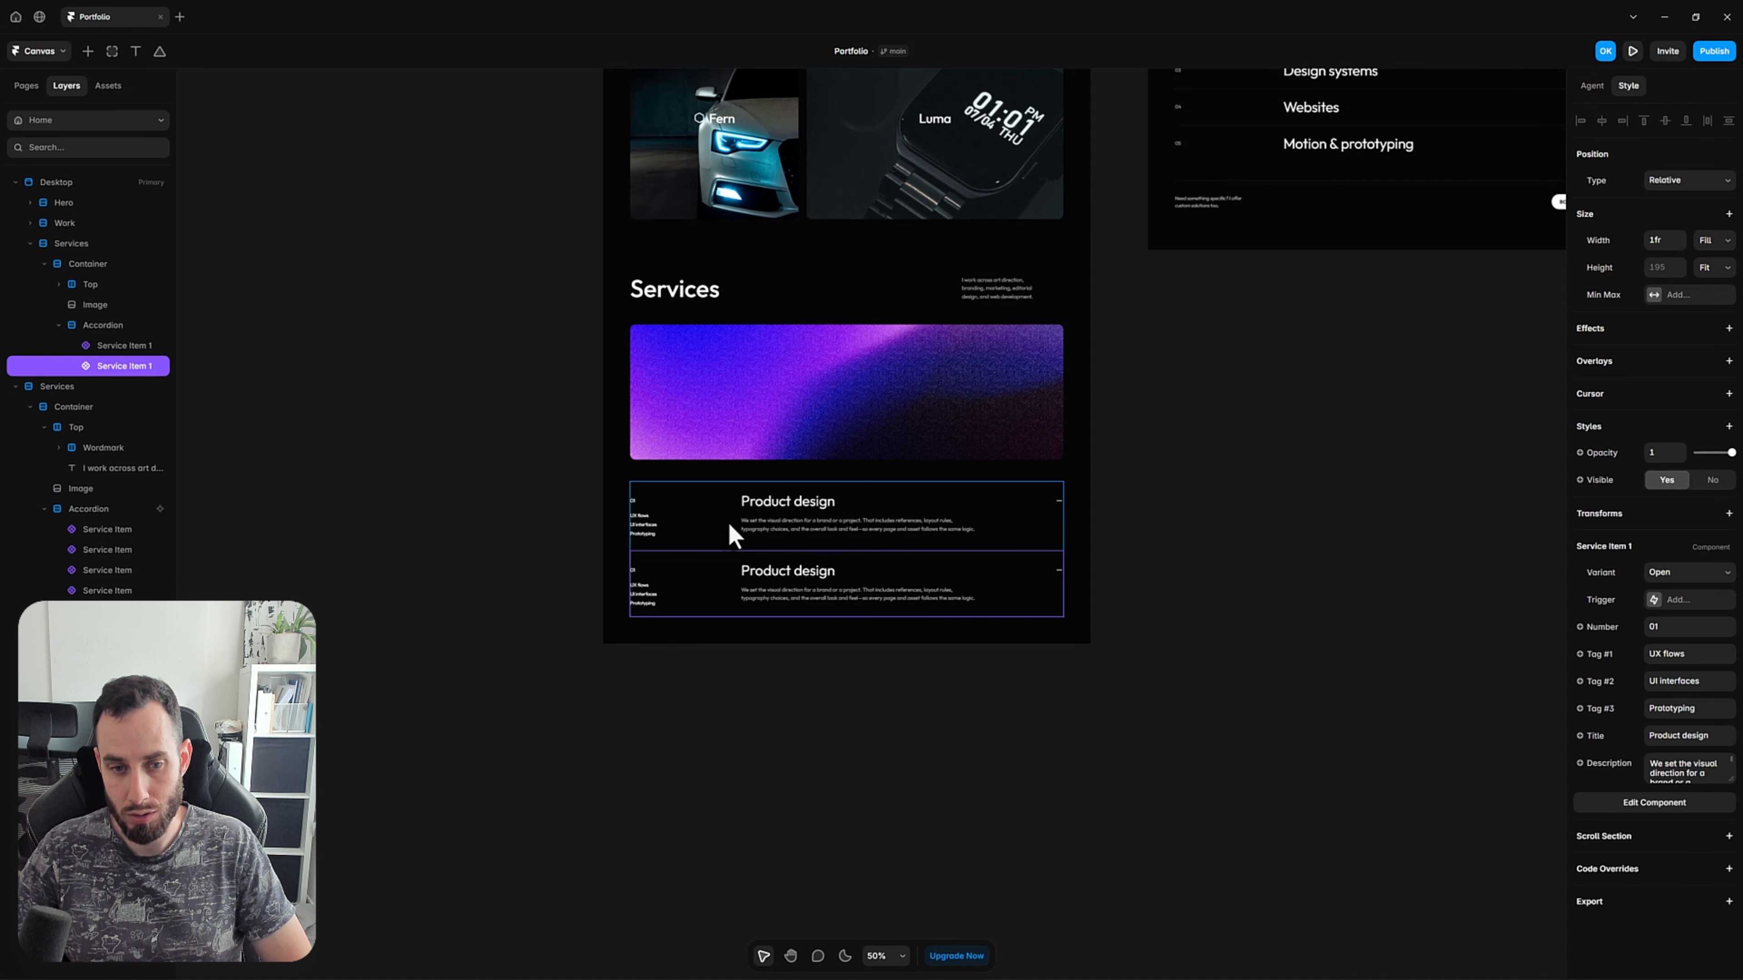
left_click(1295, 661)
Switch the second to fifth service items to the Closed variant.
key("space")
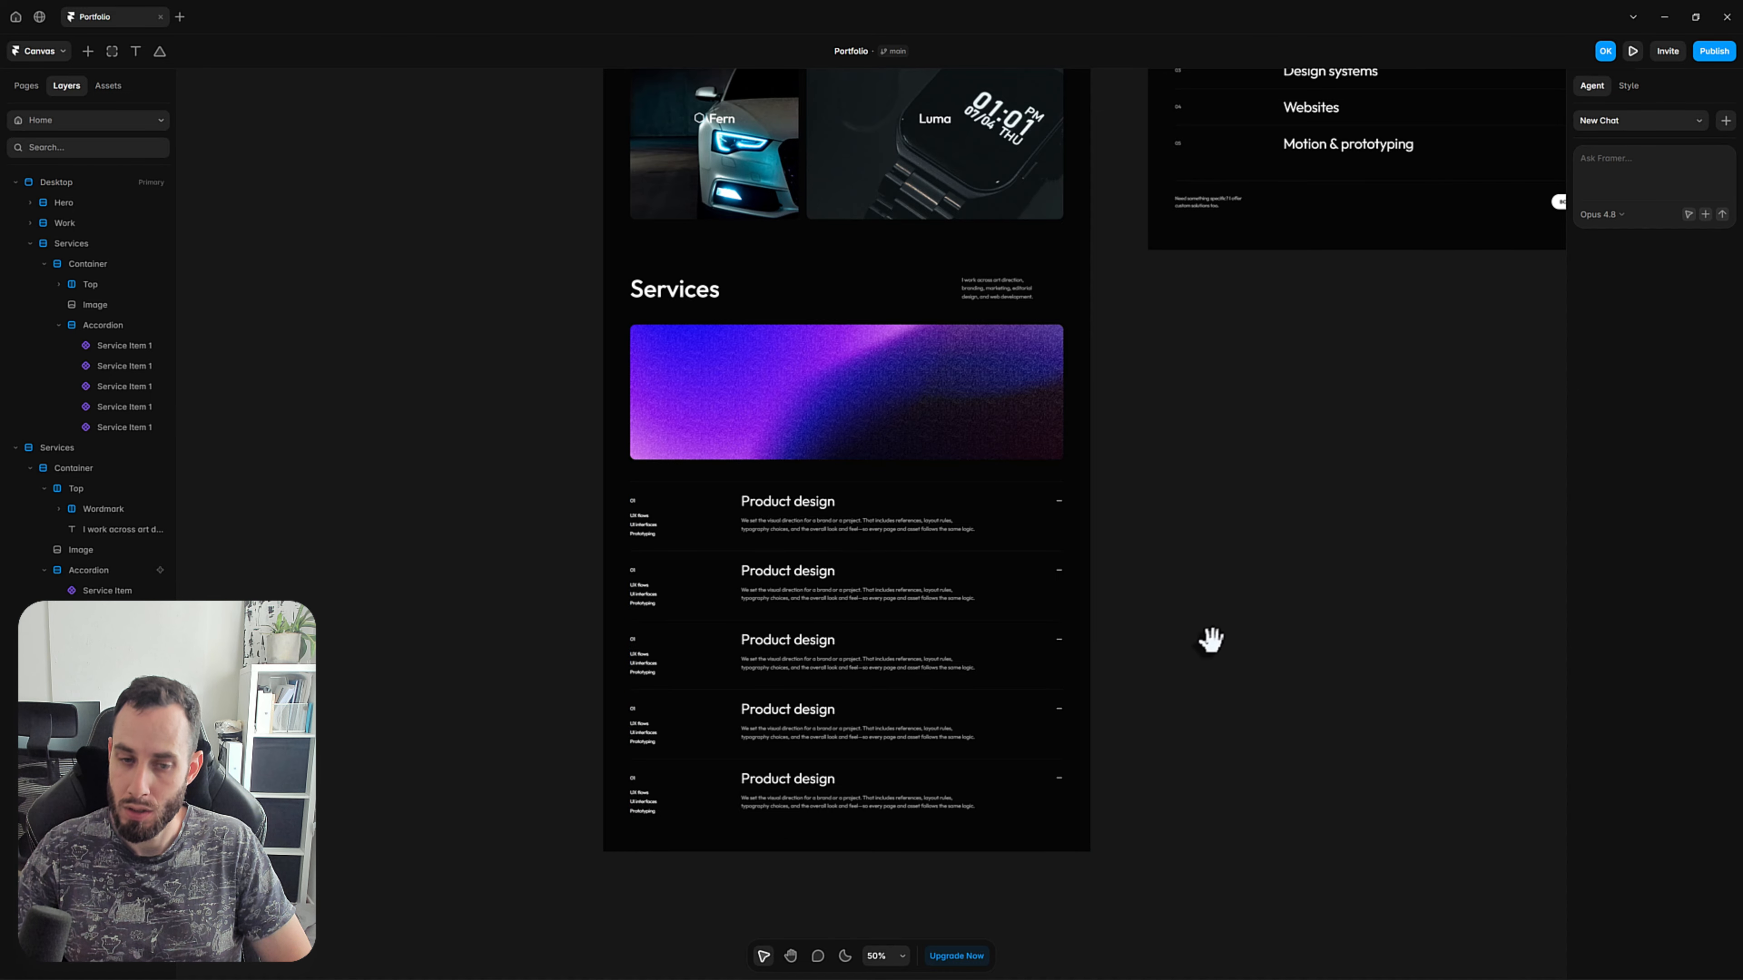
left_click_drag(1209, 638, 1161, 594)
left_click(912, 530)
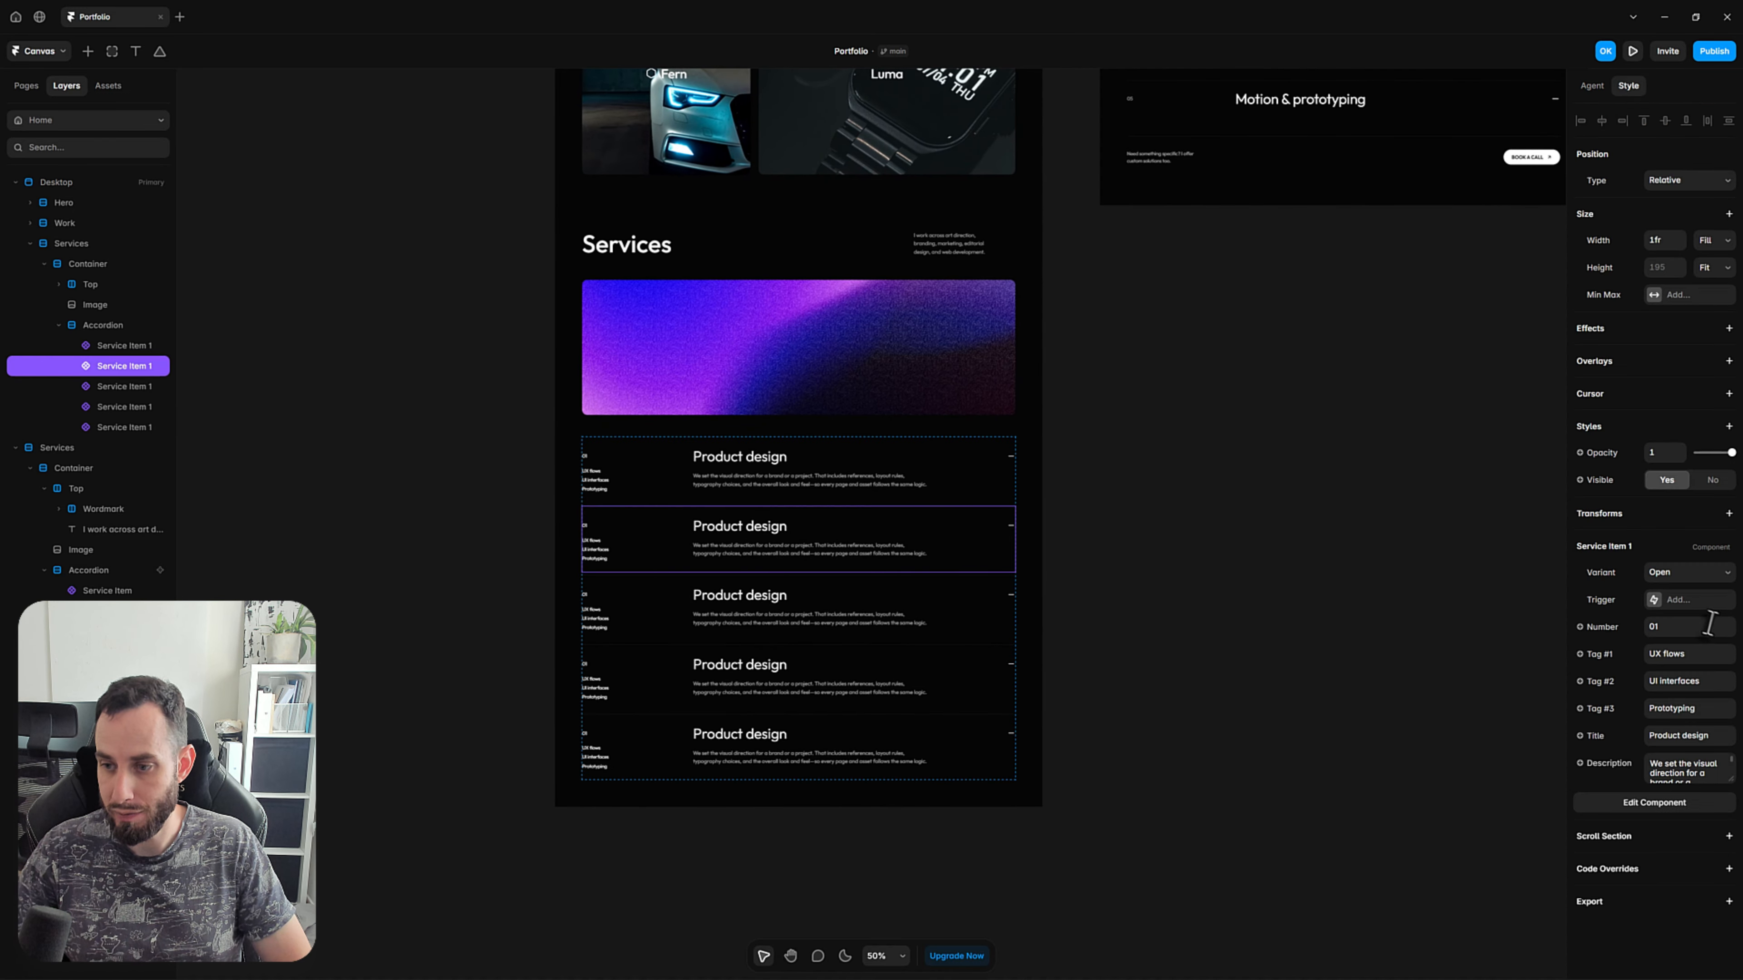
left_click(925, 599, "shift")
left_click(952, 700, "shift")
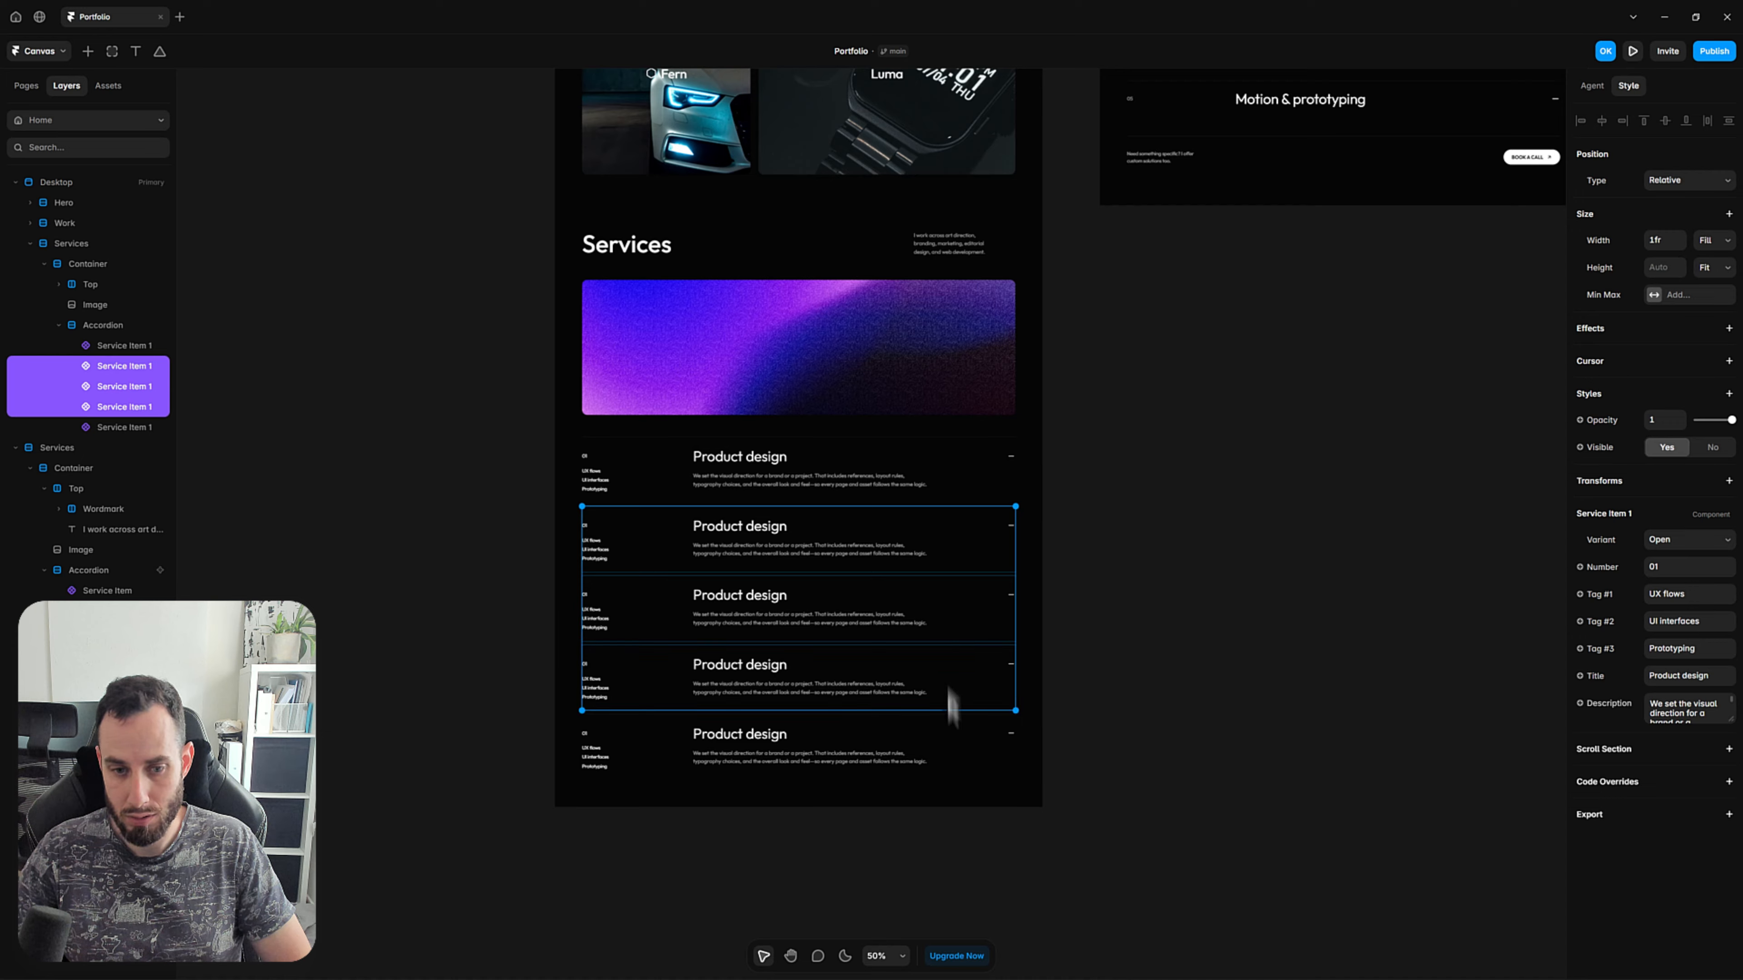
left_click(954, 739, "shift")
left_click(1681, 540)
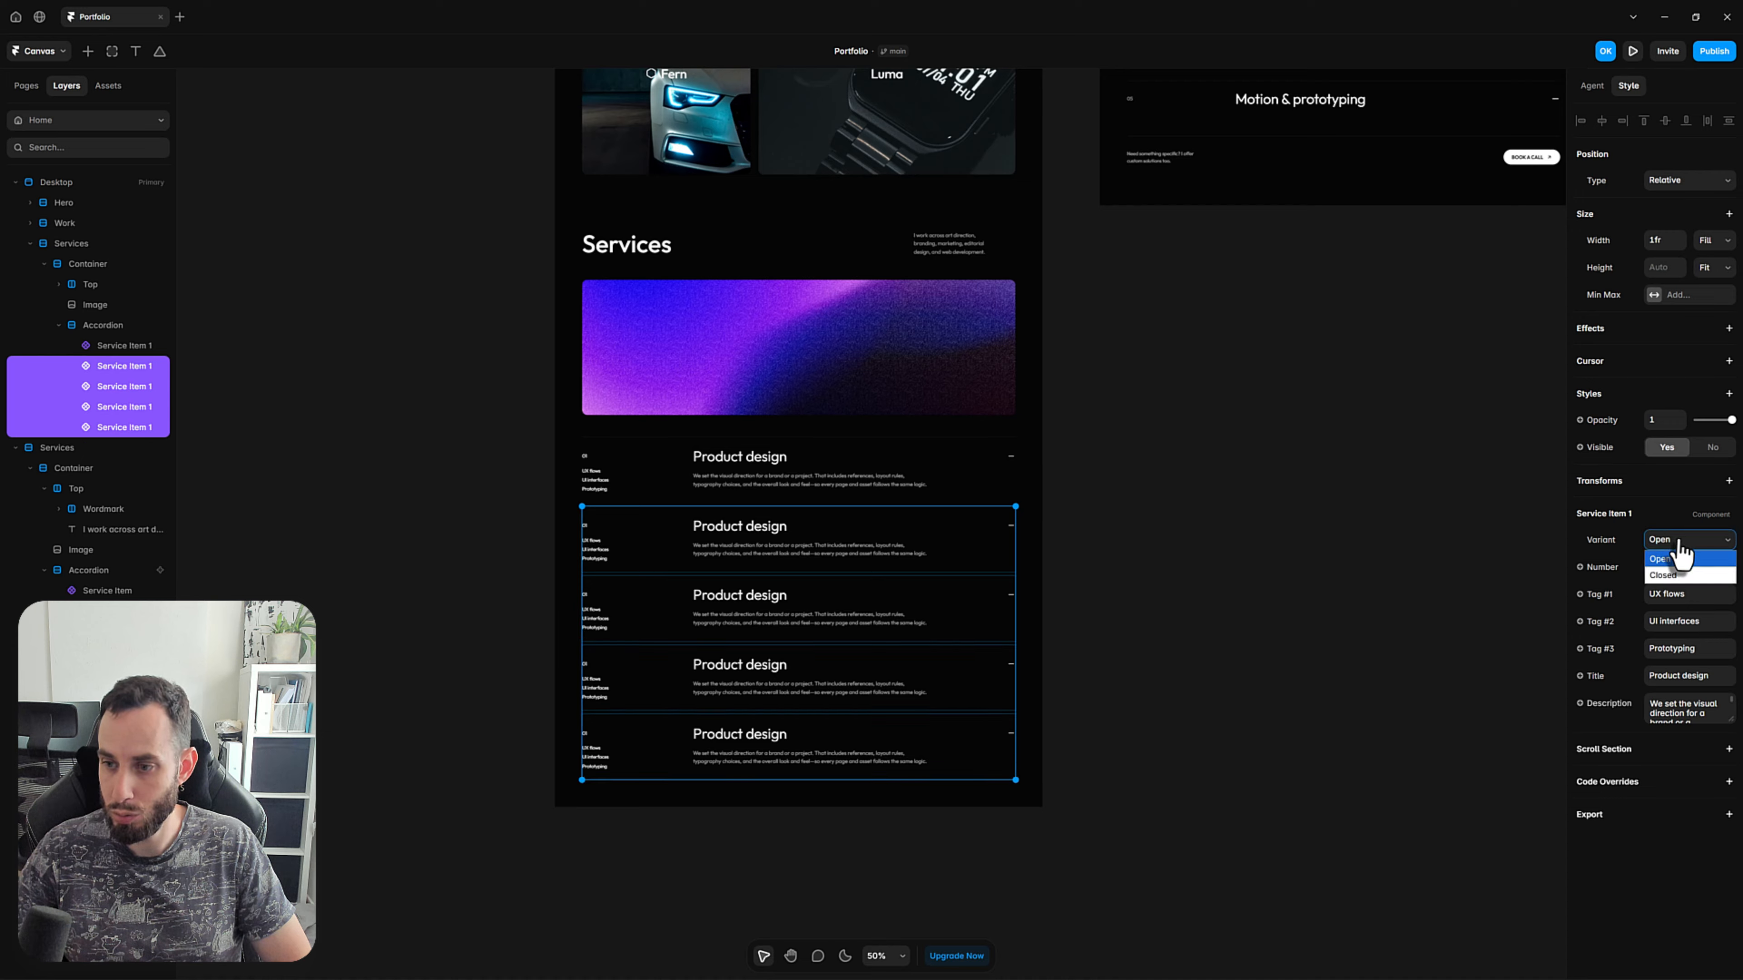
left_click(1679, 577)
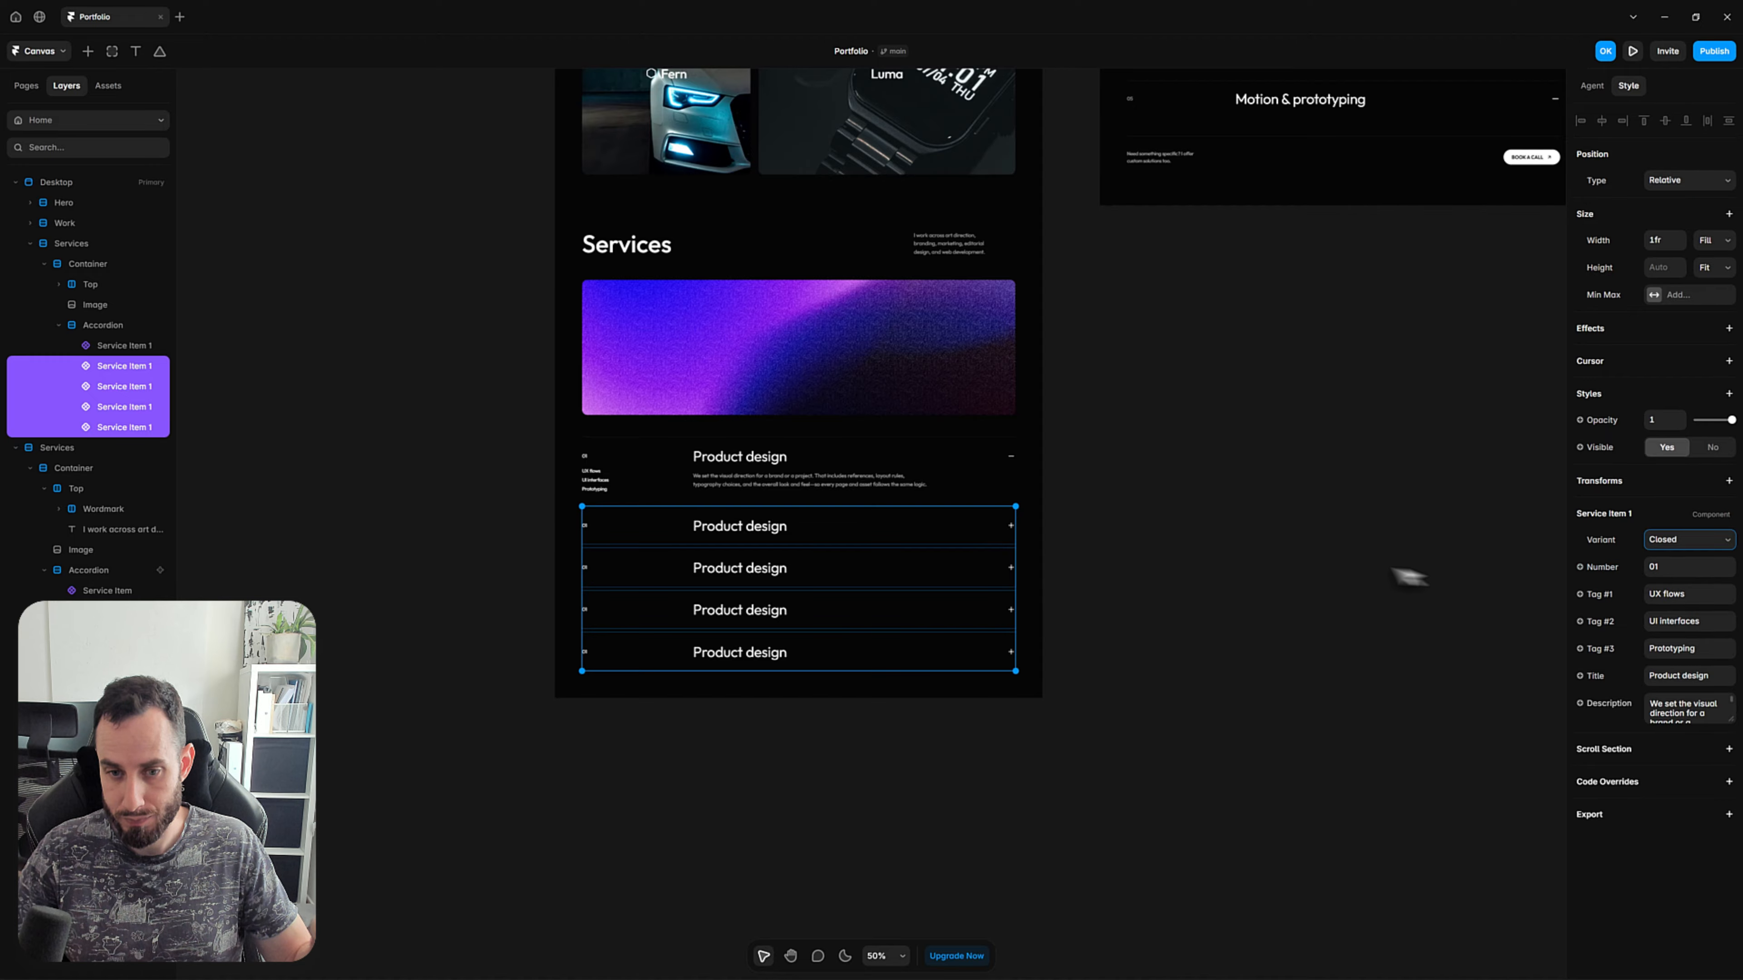
left_click(1289, 555)
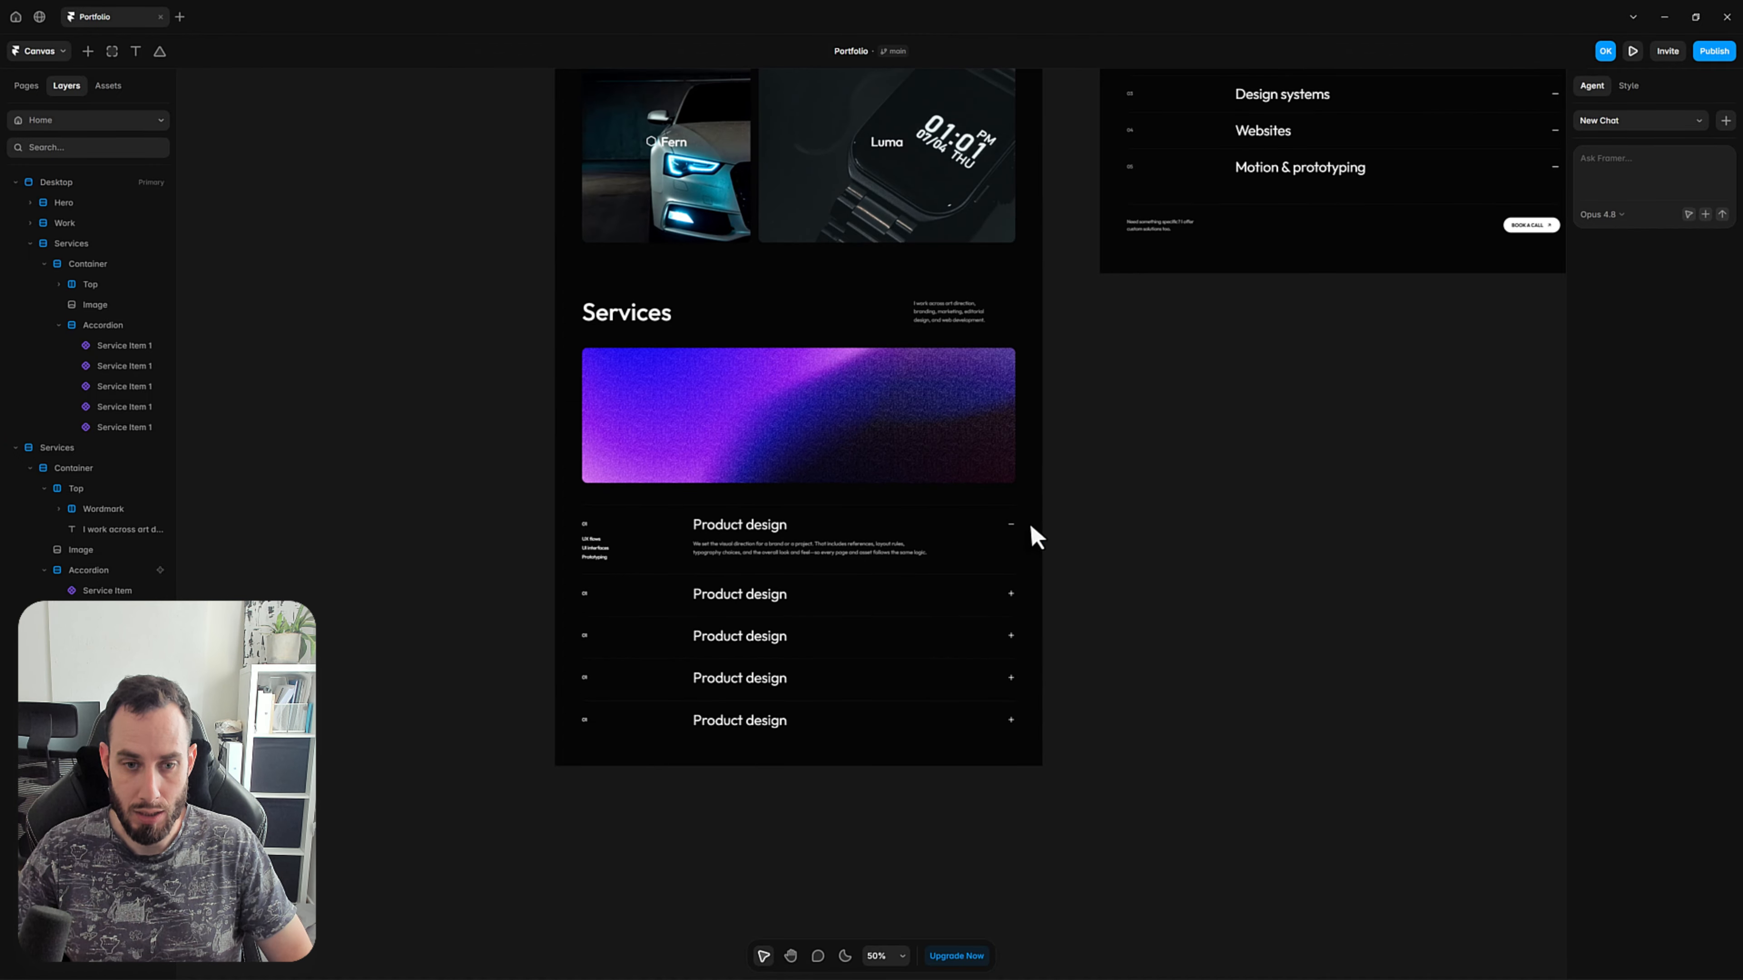
Preview the page and test expanding and collapsing items in the Services accordion, then return to the canvas.
key("ctrl+p")
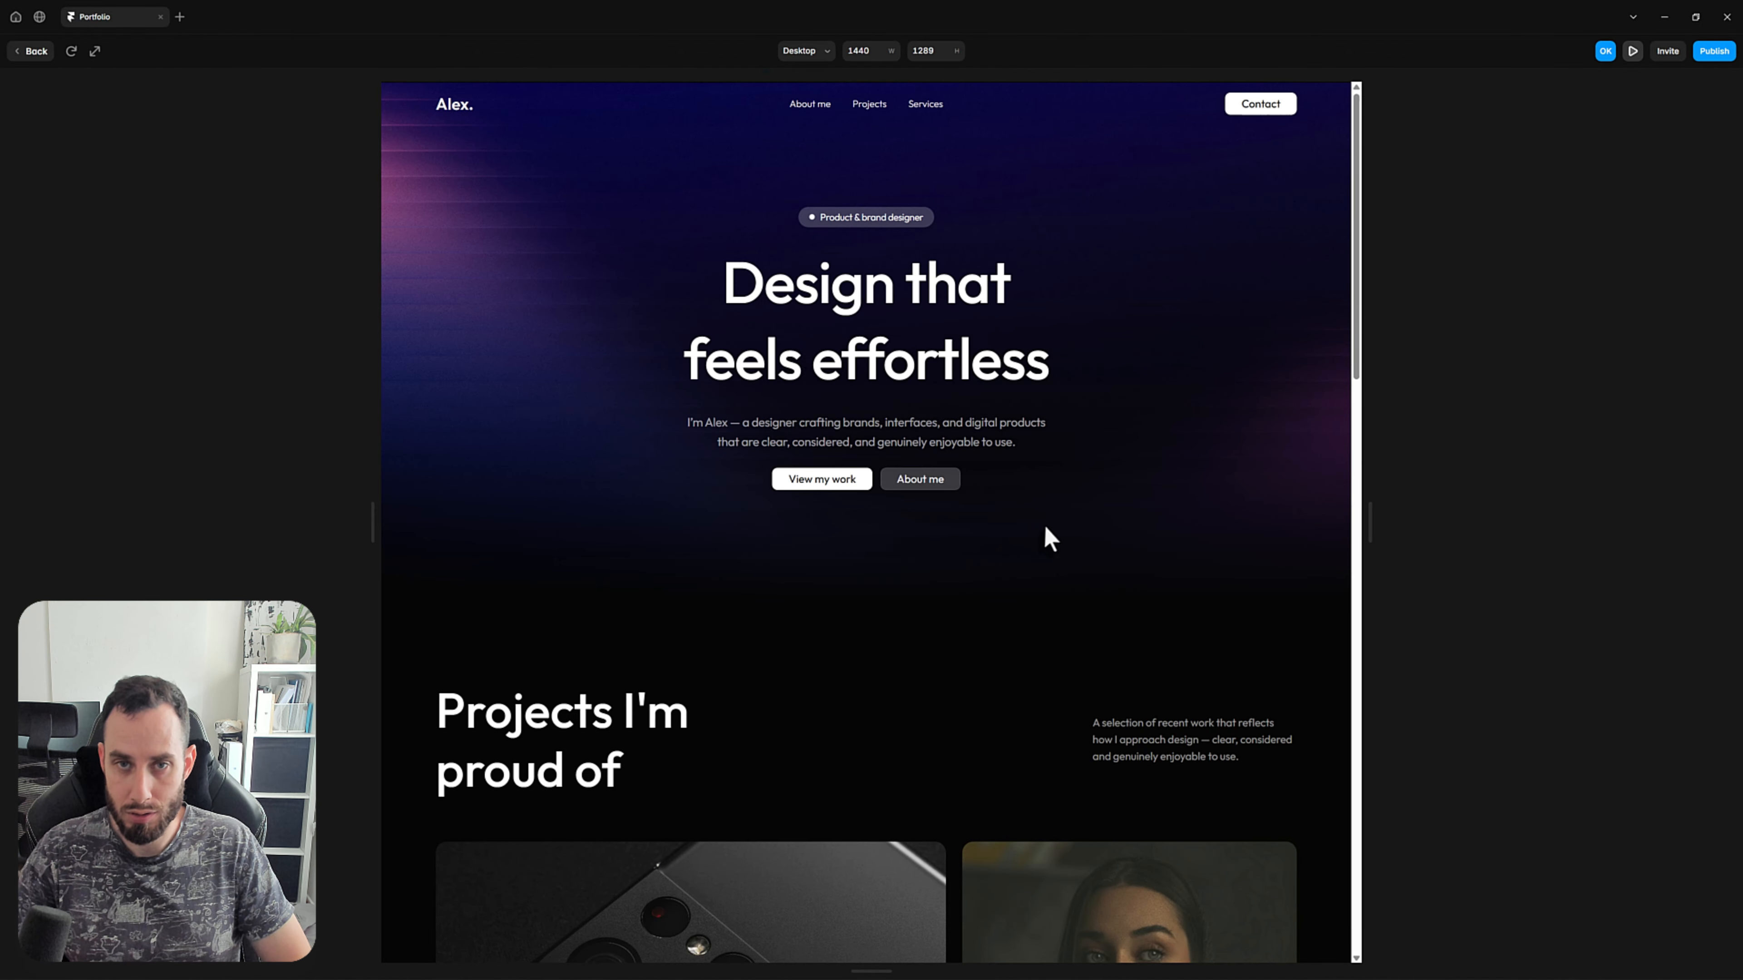
scroll(1039, 538, "down", 10)
scroll(1044, 526, "down", 10)
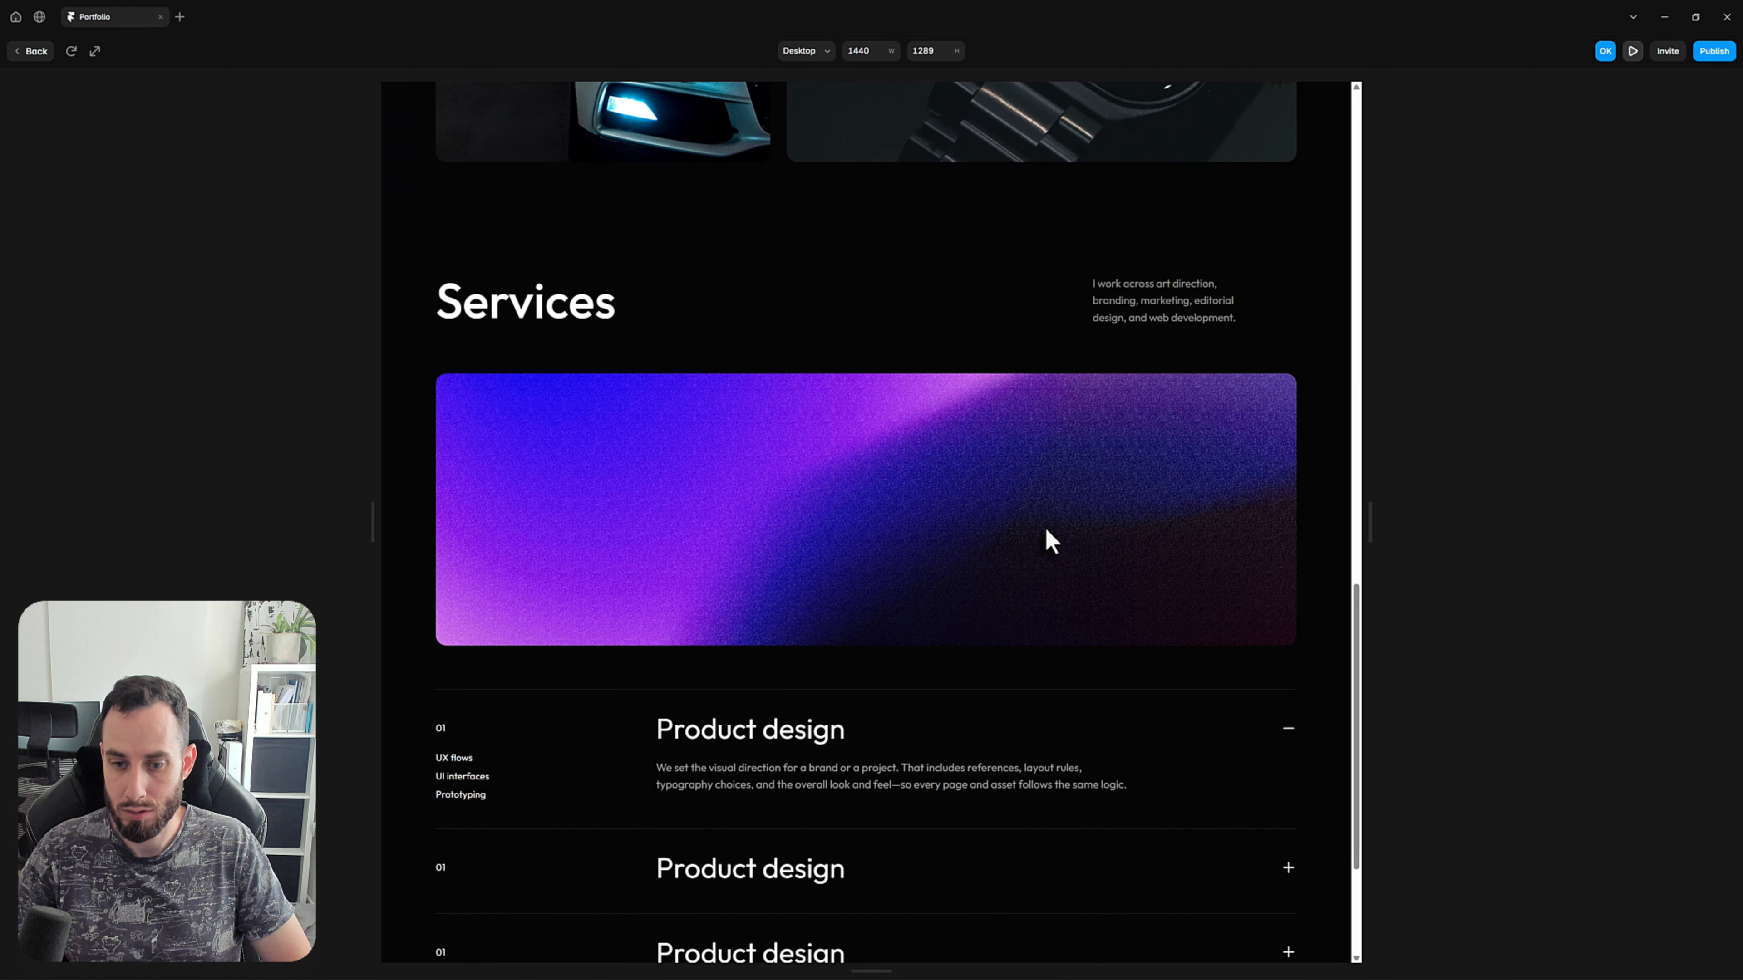
left_click(847, 654)
left_click(846, 652)
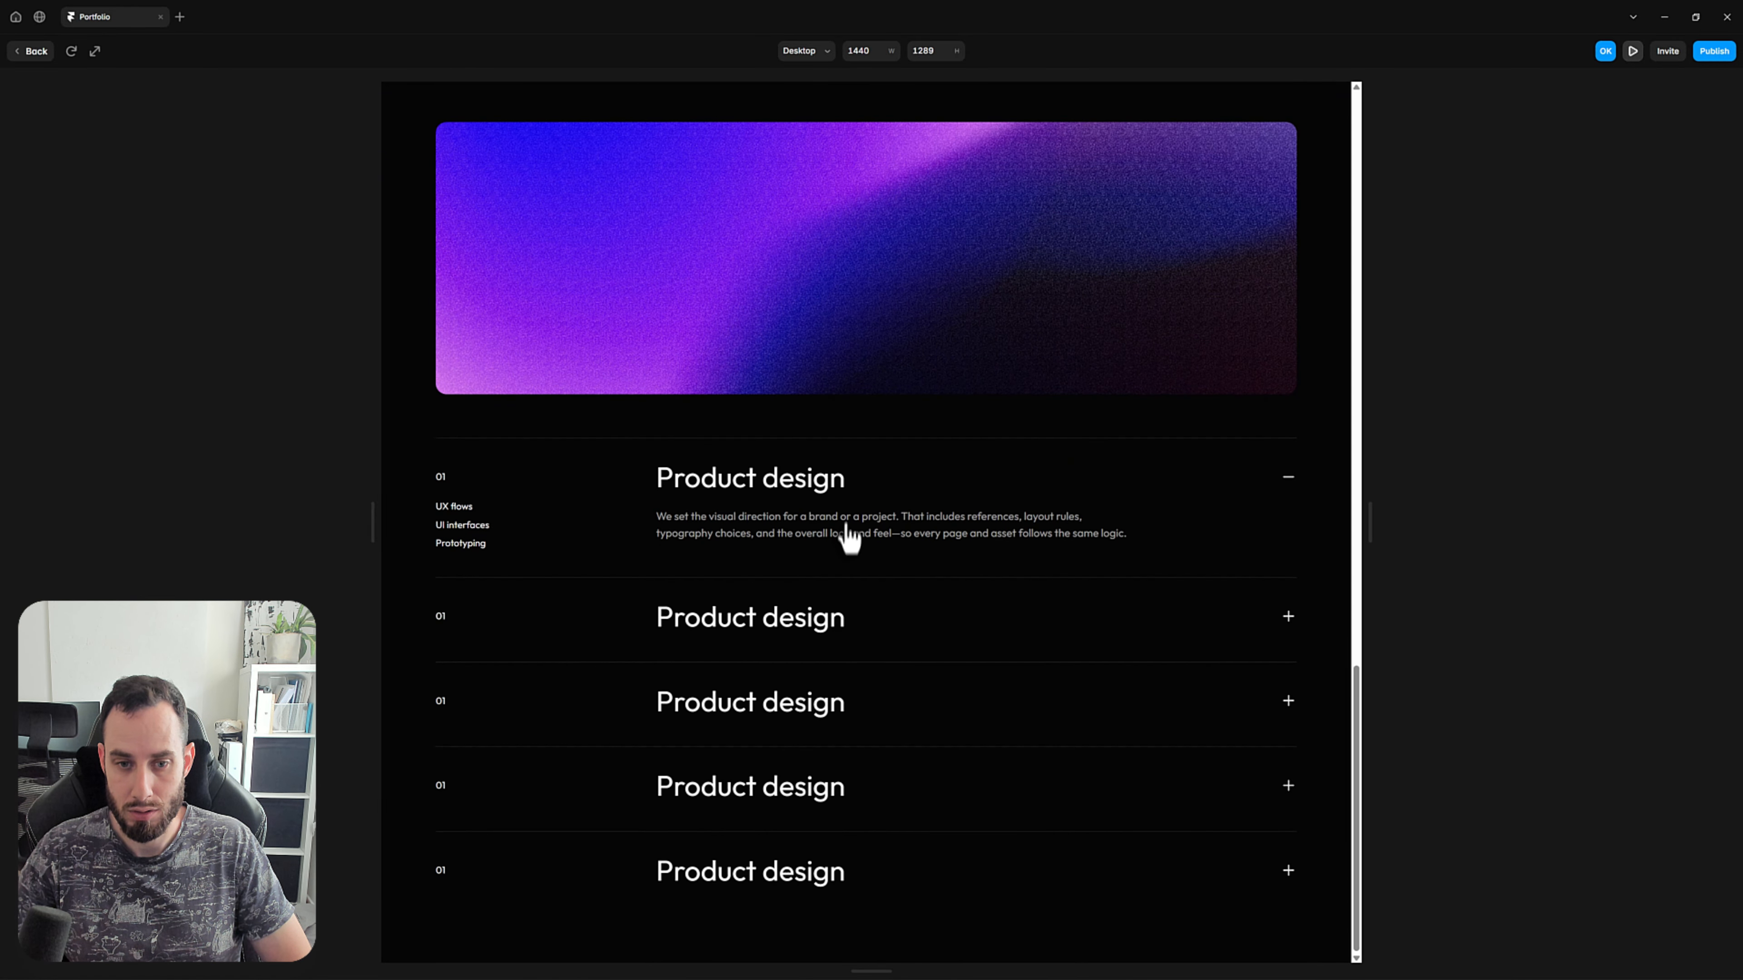
left_click(846, 533)
left_click(837, 549)
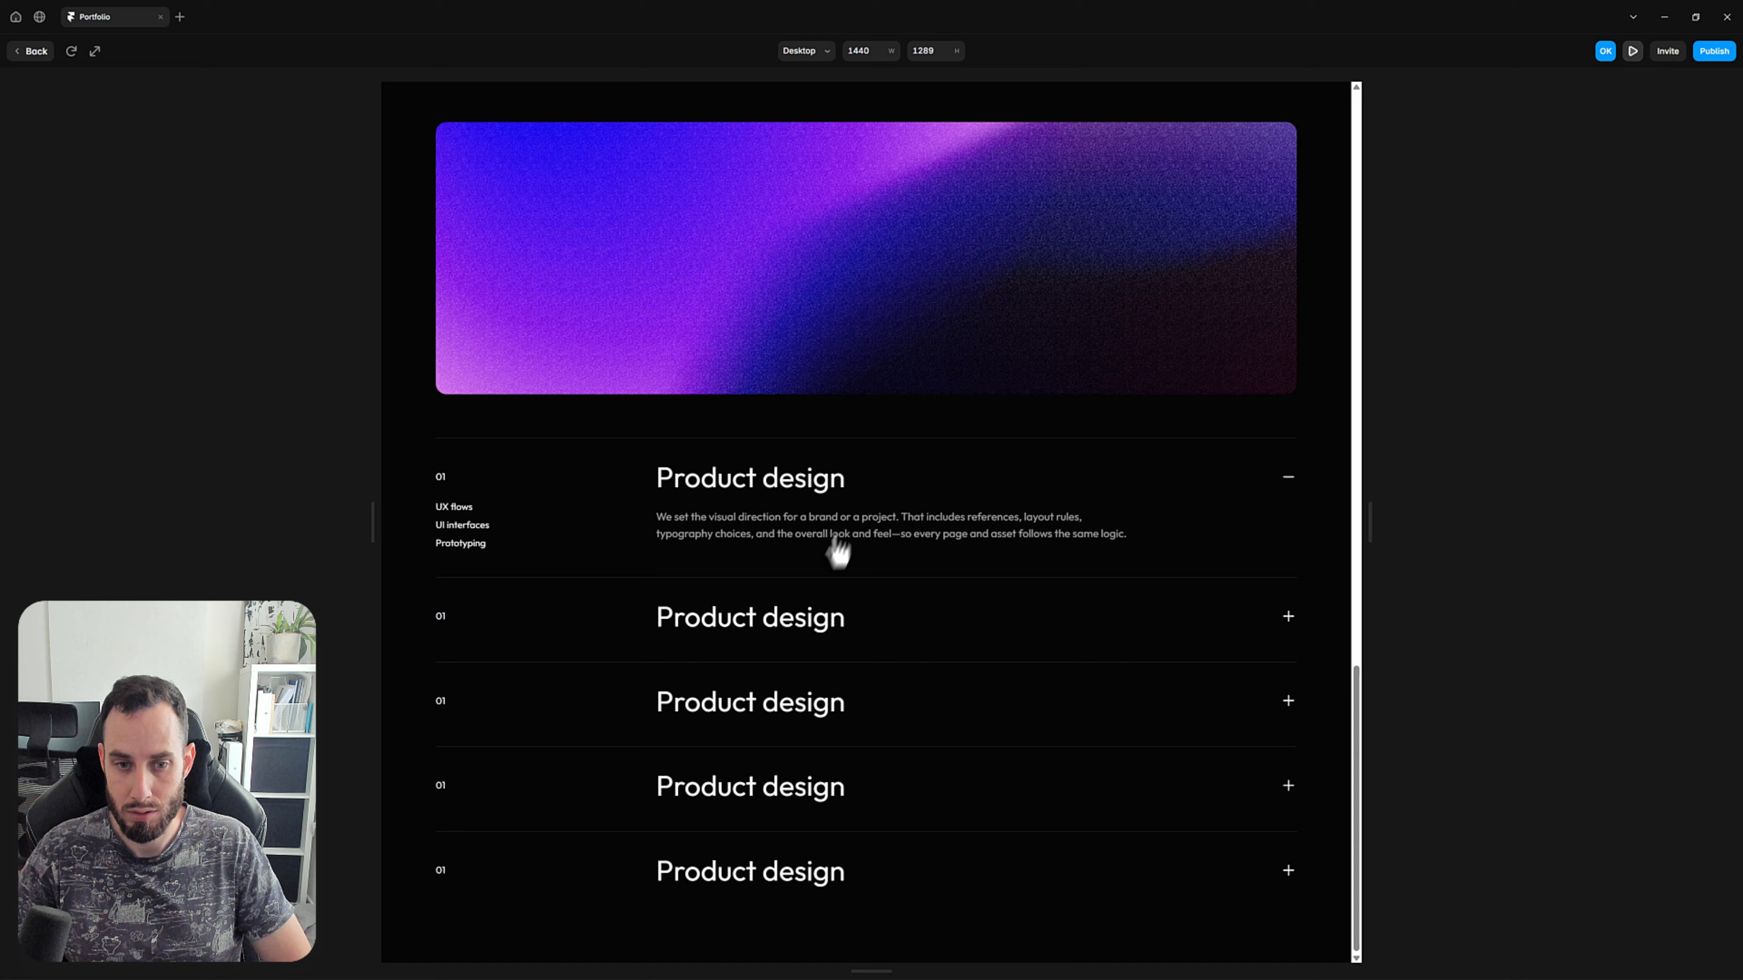
left_click(811, 617)
key("Escape")
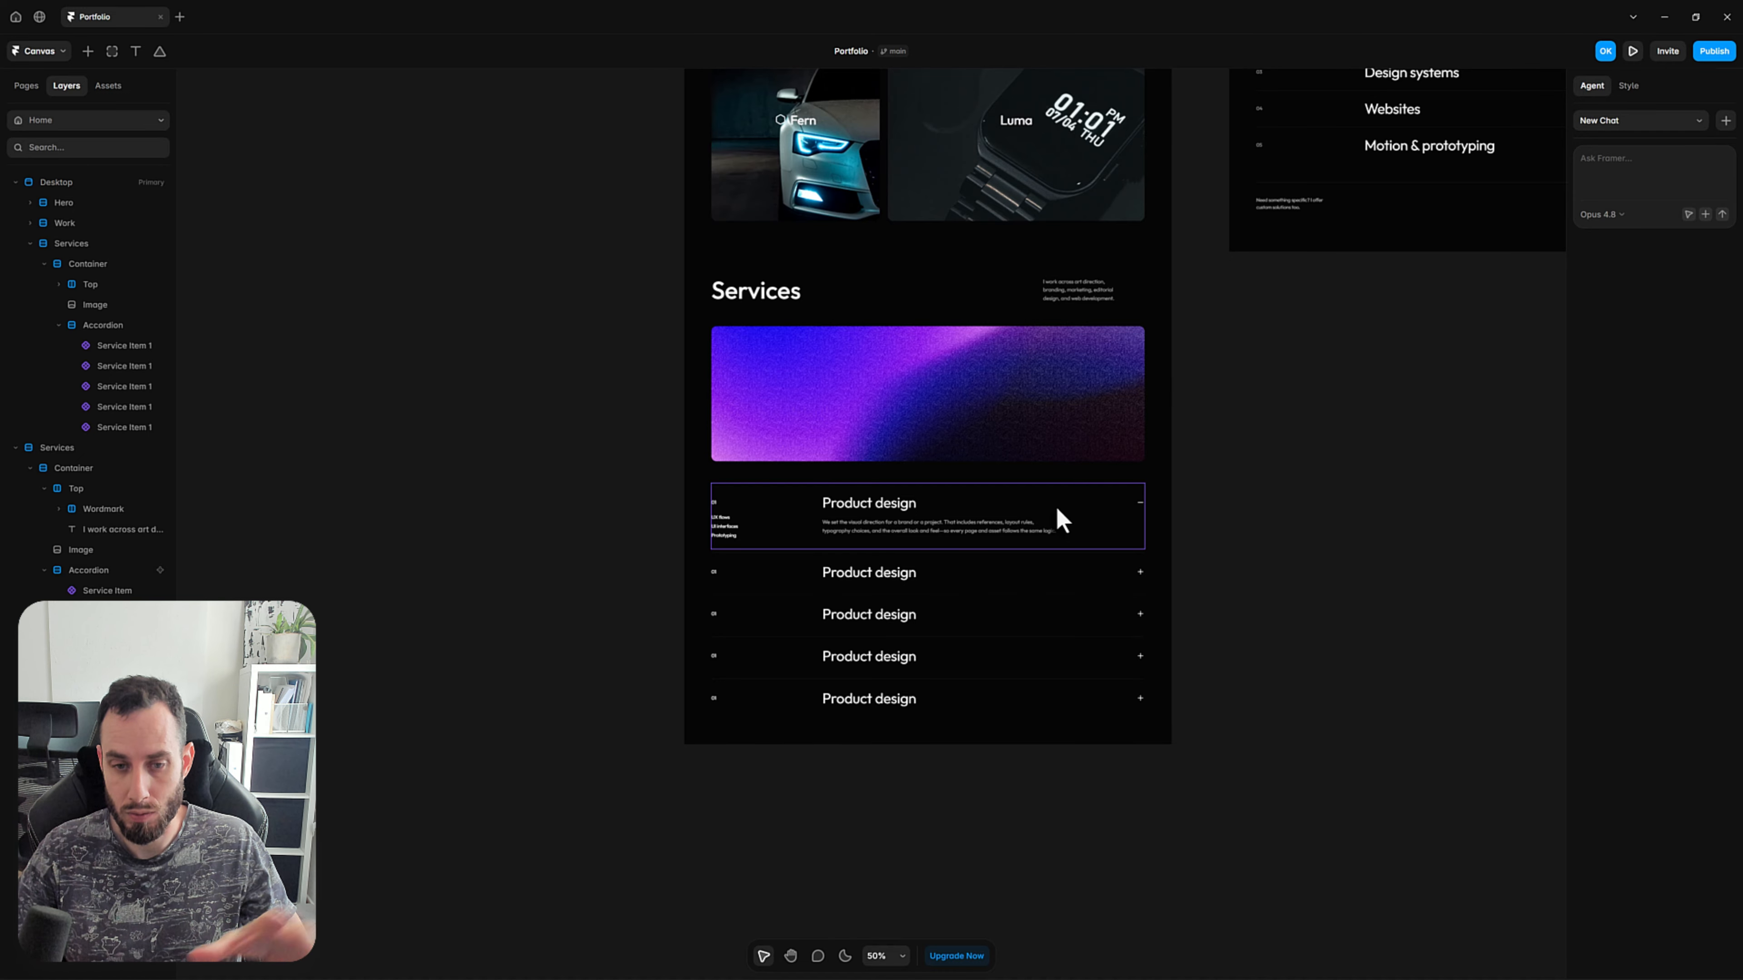
In the service item component, set the Open variant's Spring transition to a time of 0.55 s and a bounce of 0.1.
double_click(1055, 504)
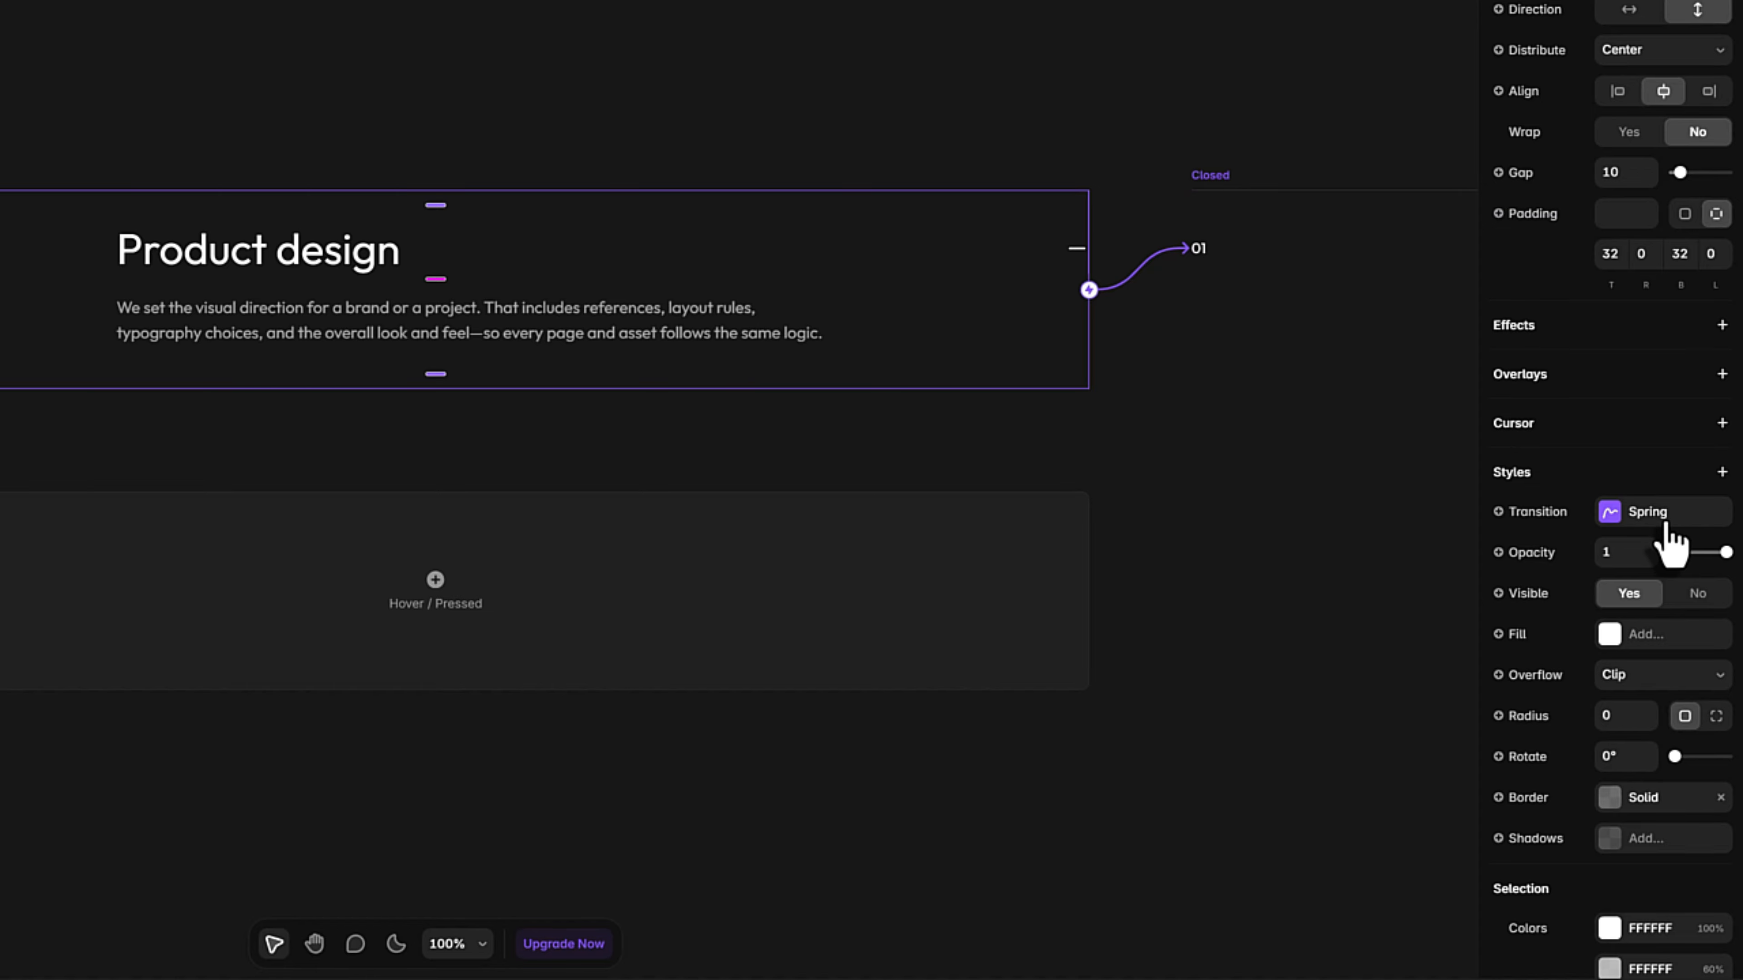
left_click(1666, 526)
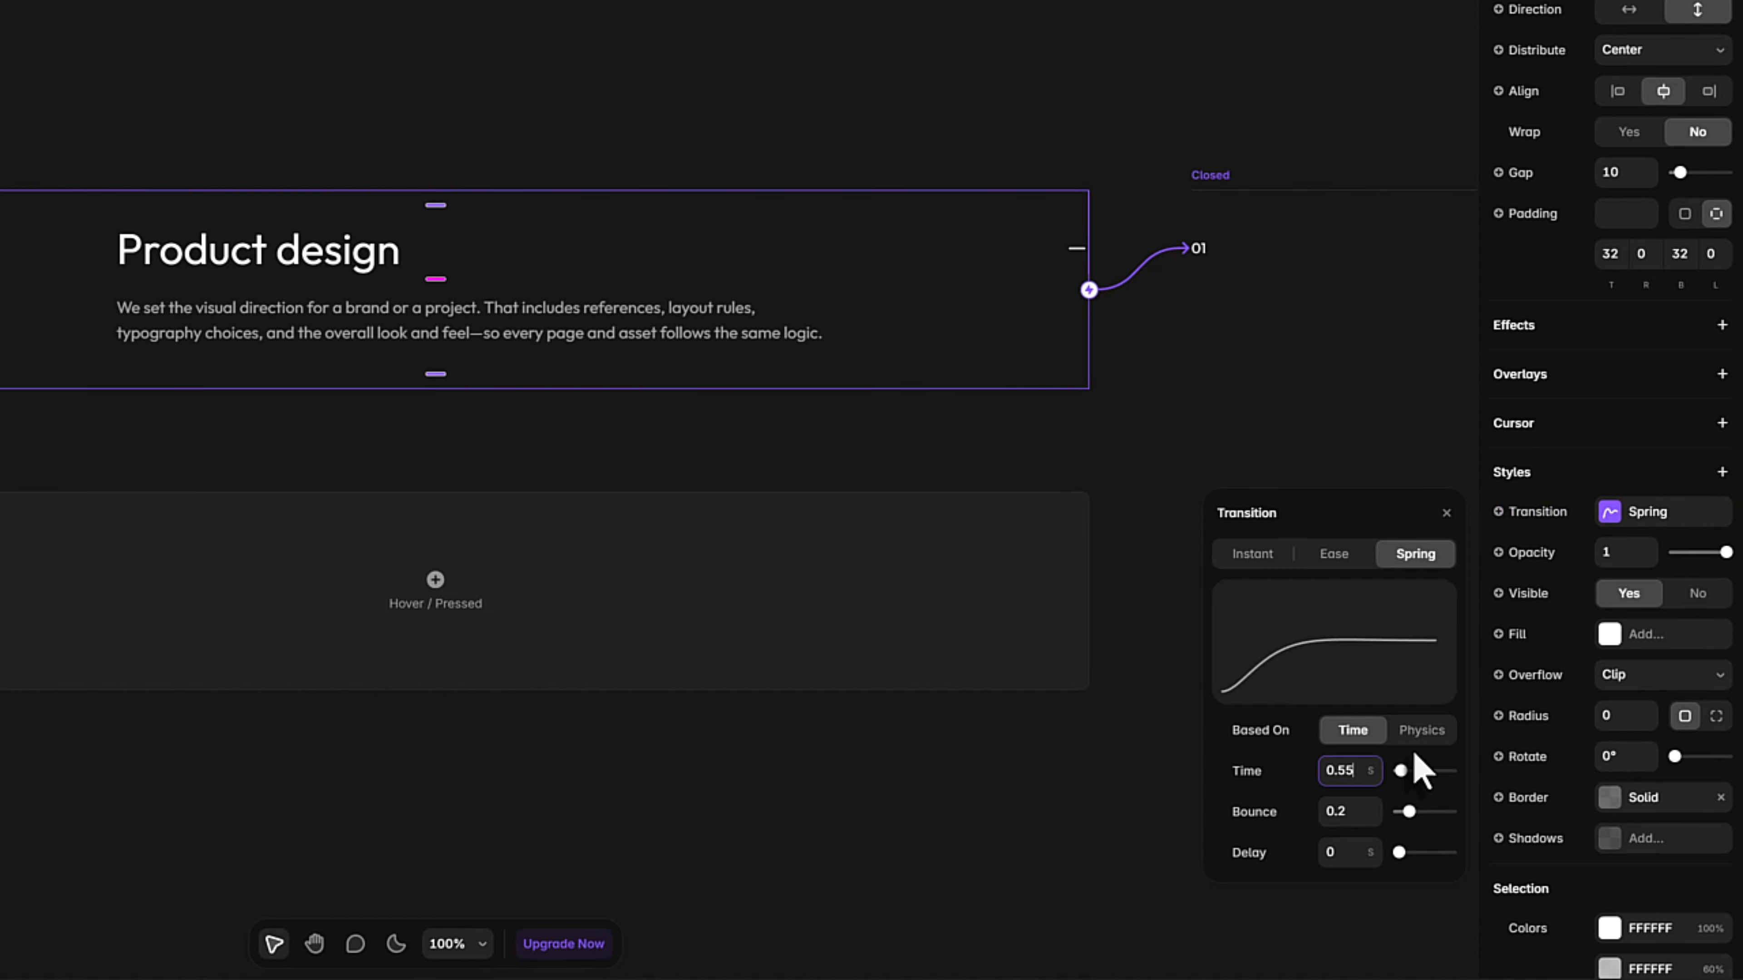
left_click(1369, 806)
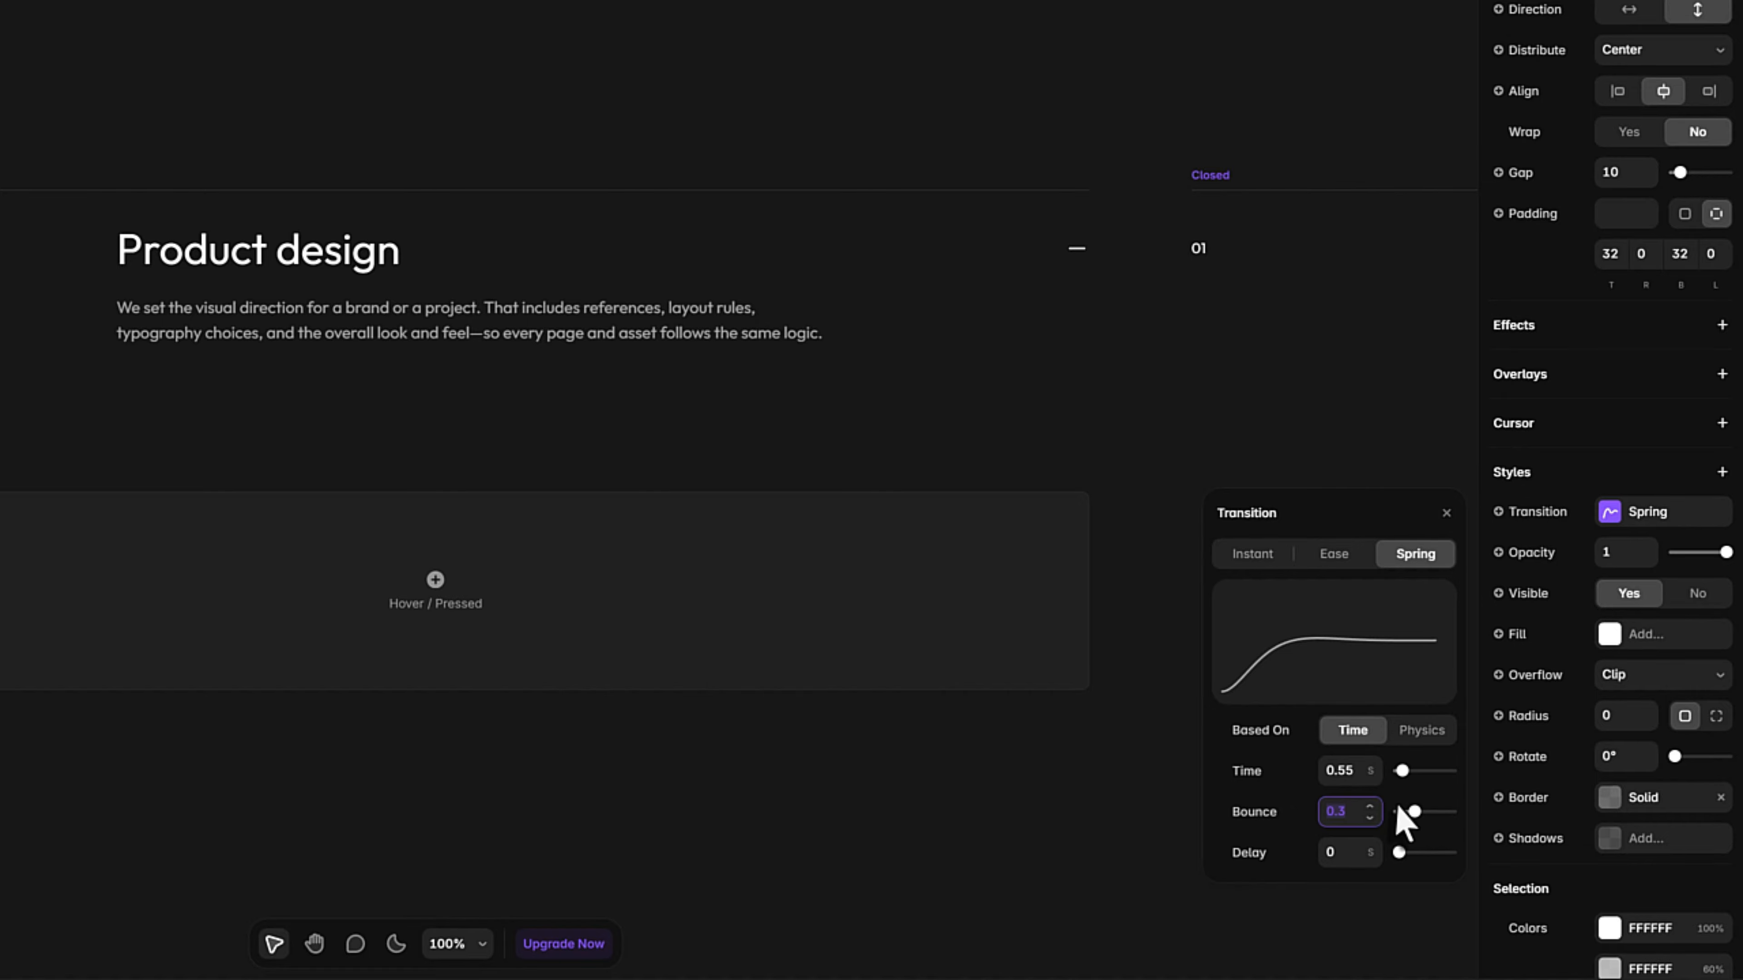
type("0.1")
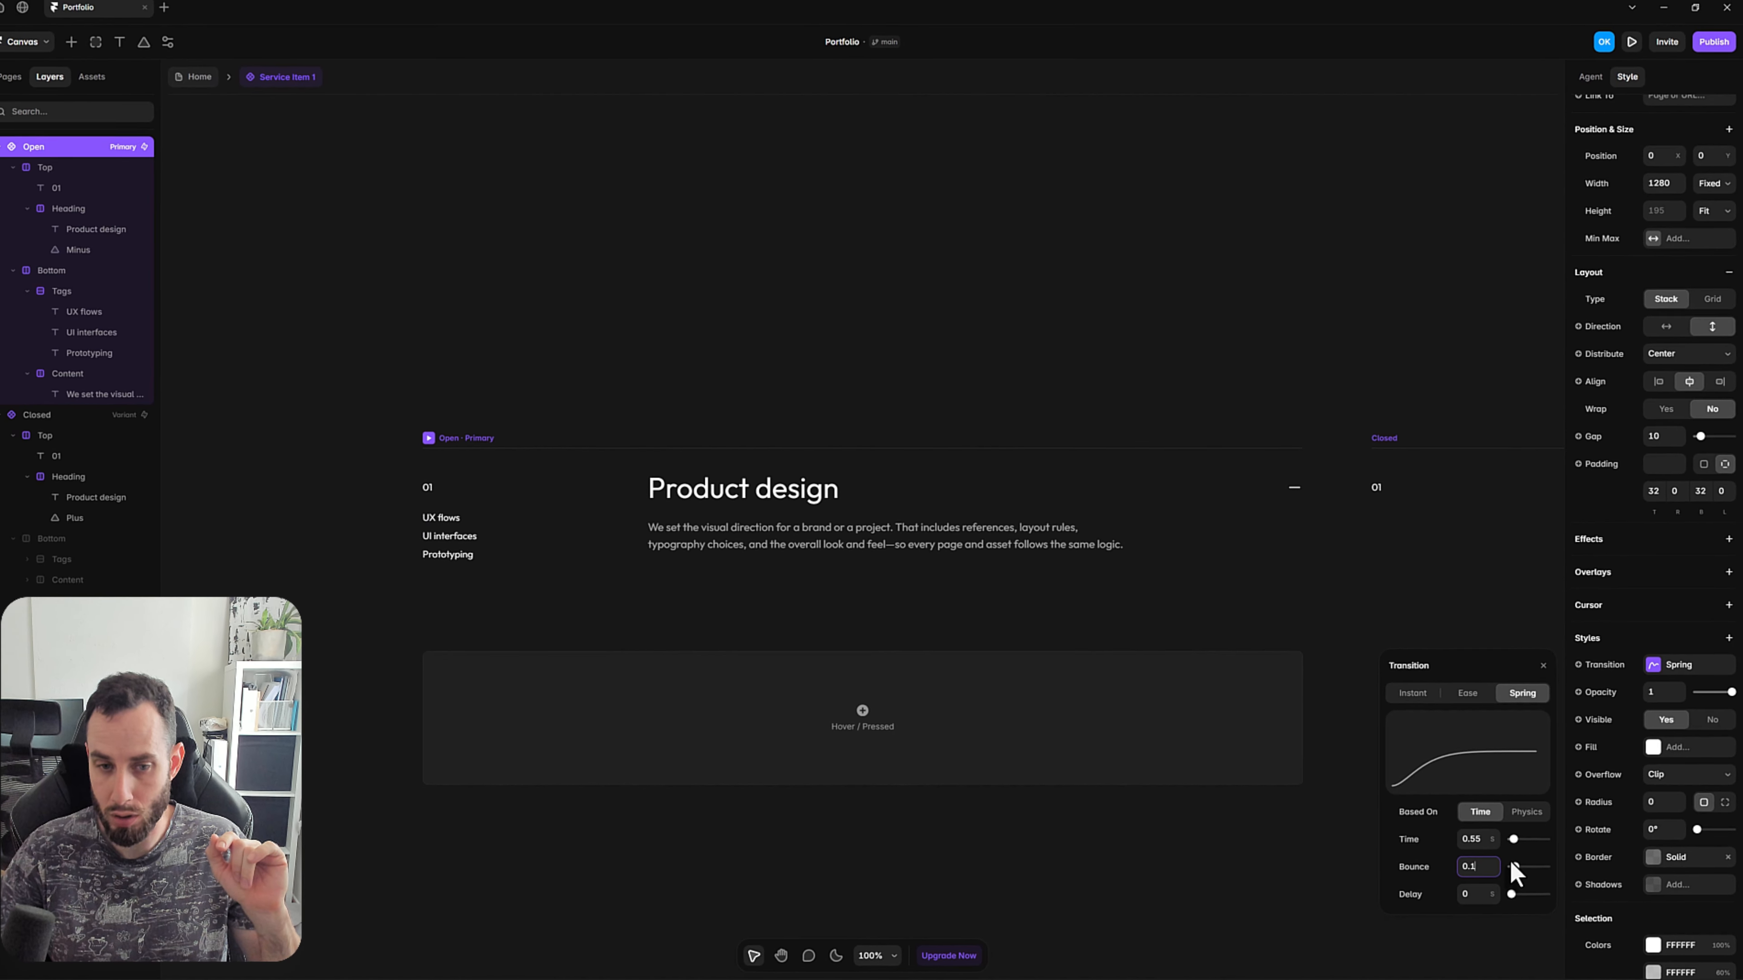
Add a Flow effect to the Home page's Accordion stack, with a Spring transition of 0.55 s time and 0.1 bounce.
left_click(215, 85)
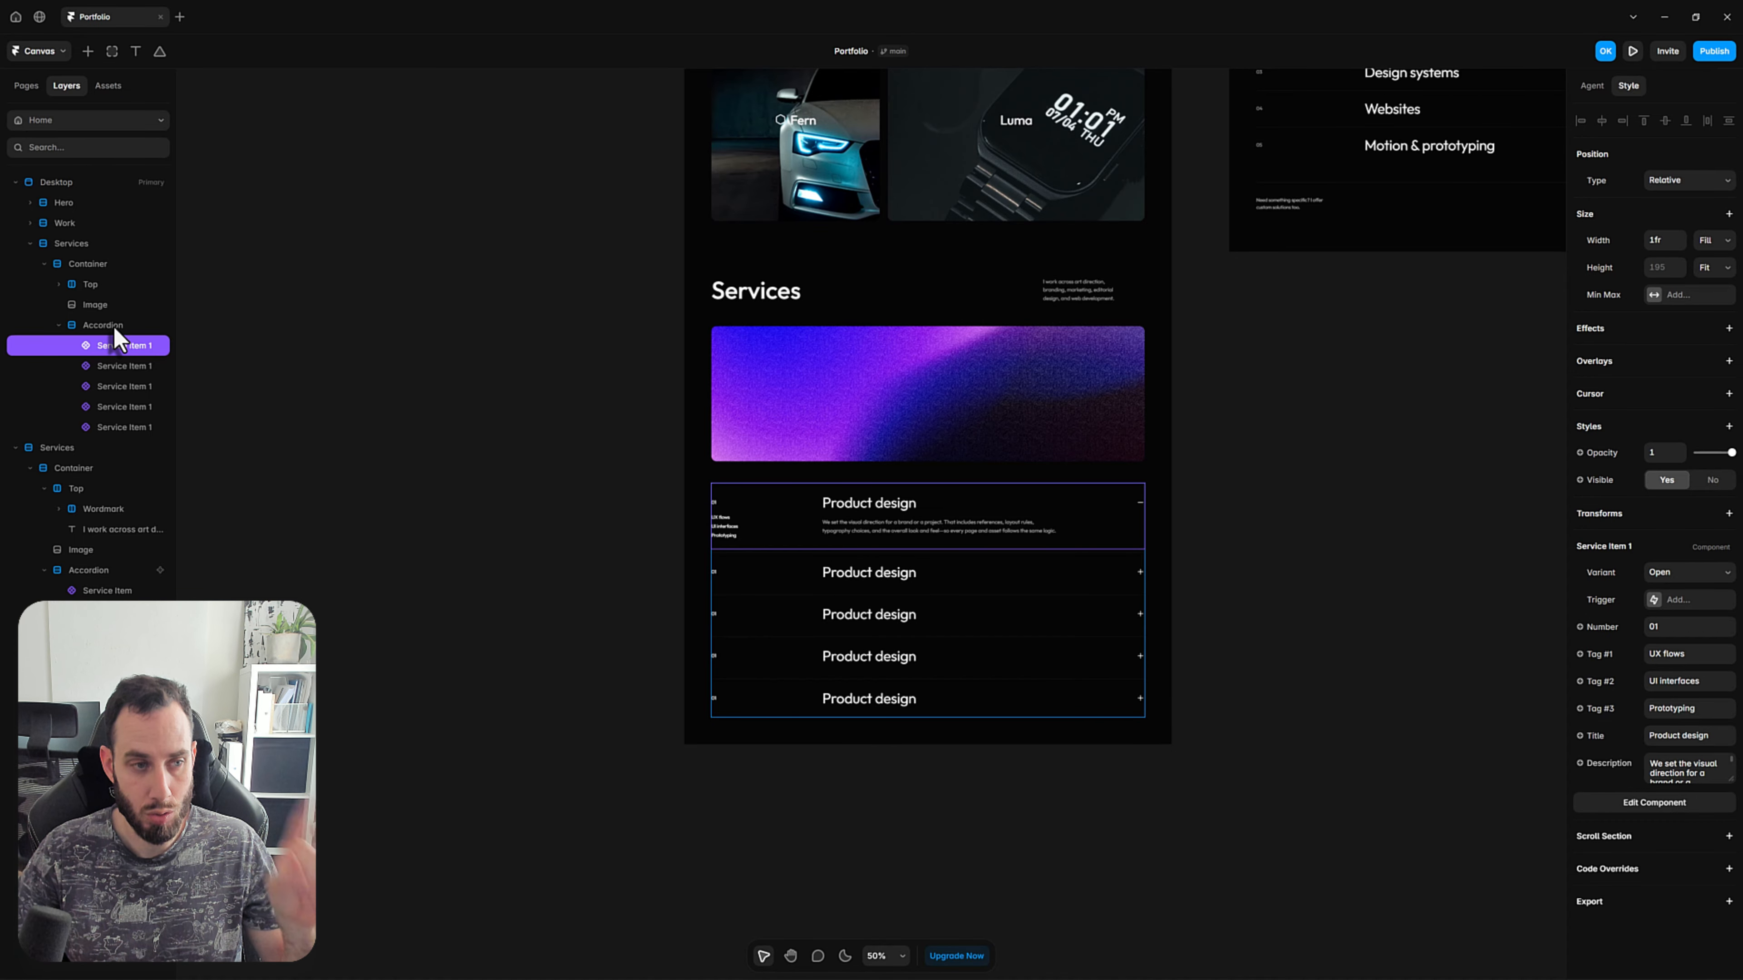
key("Escape")
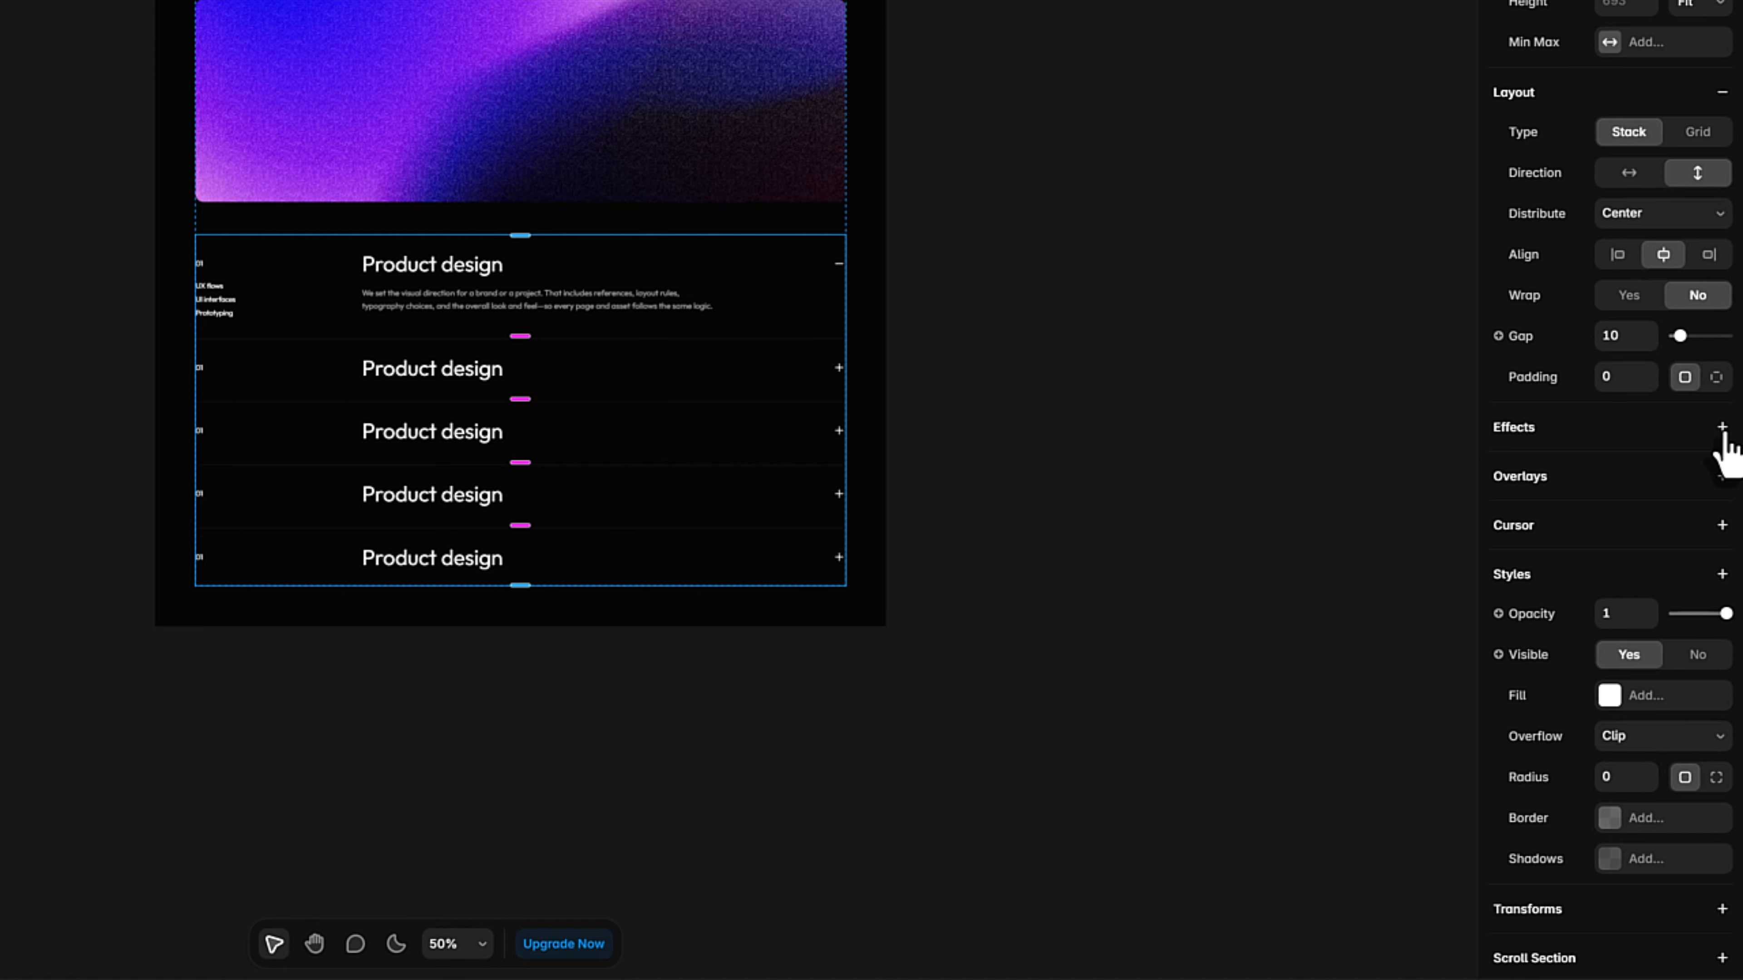
left_click(1722, 428)
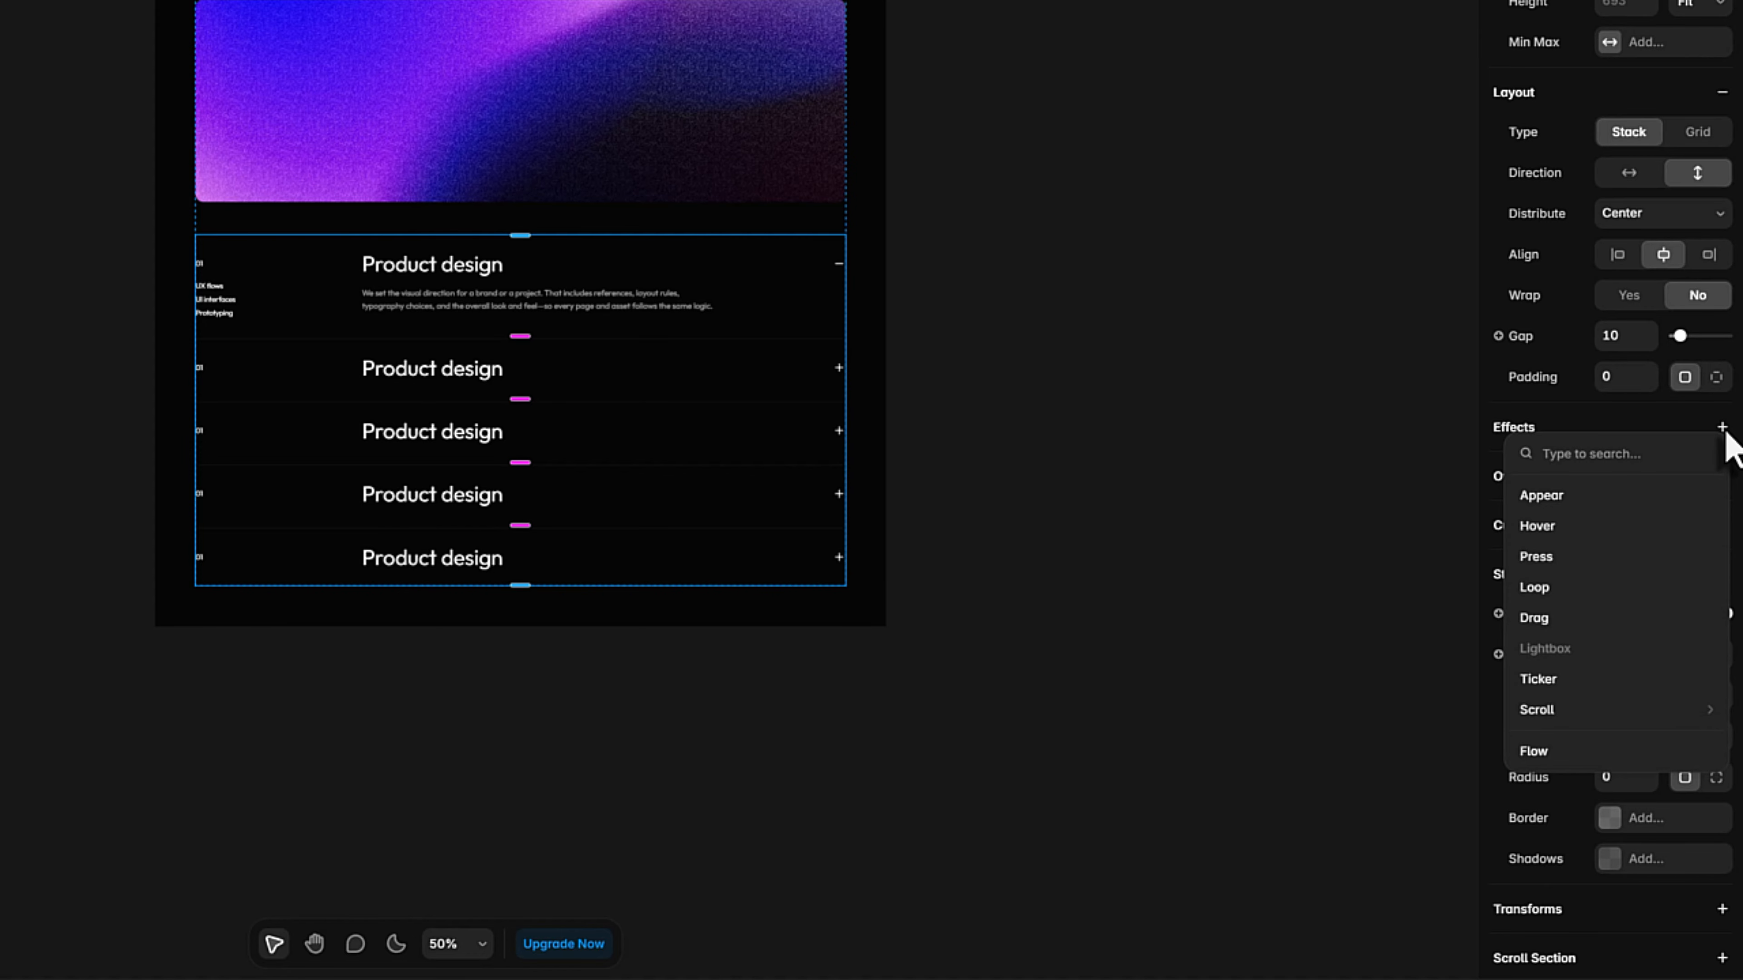
left_click(1561, 754)
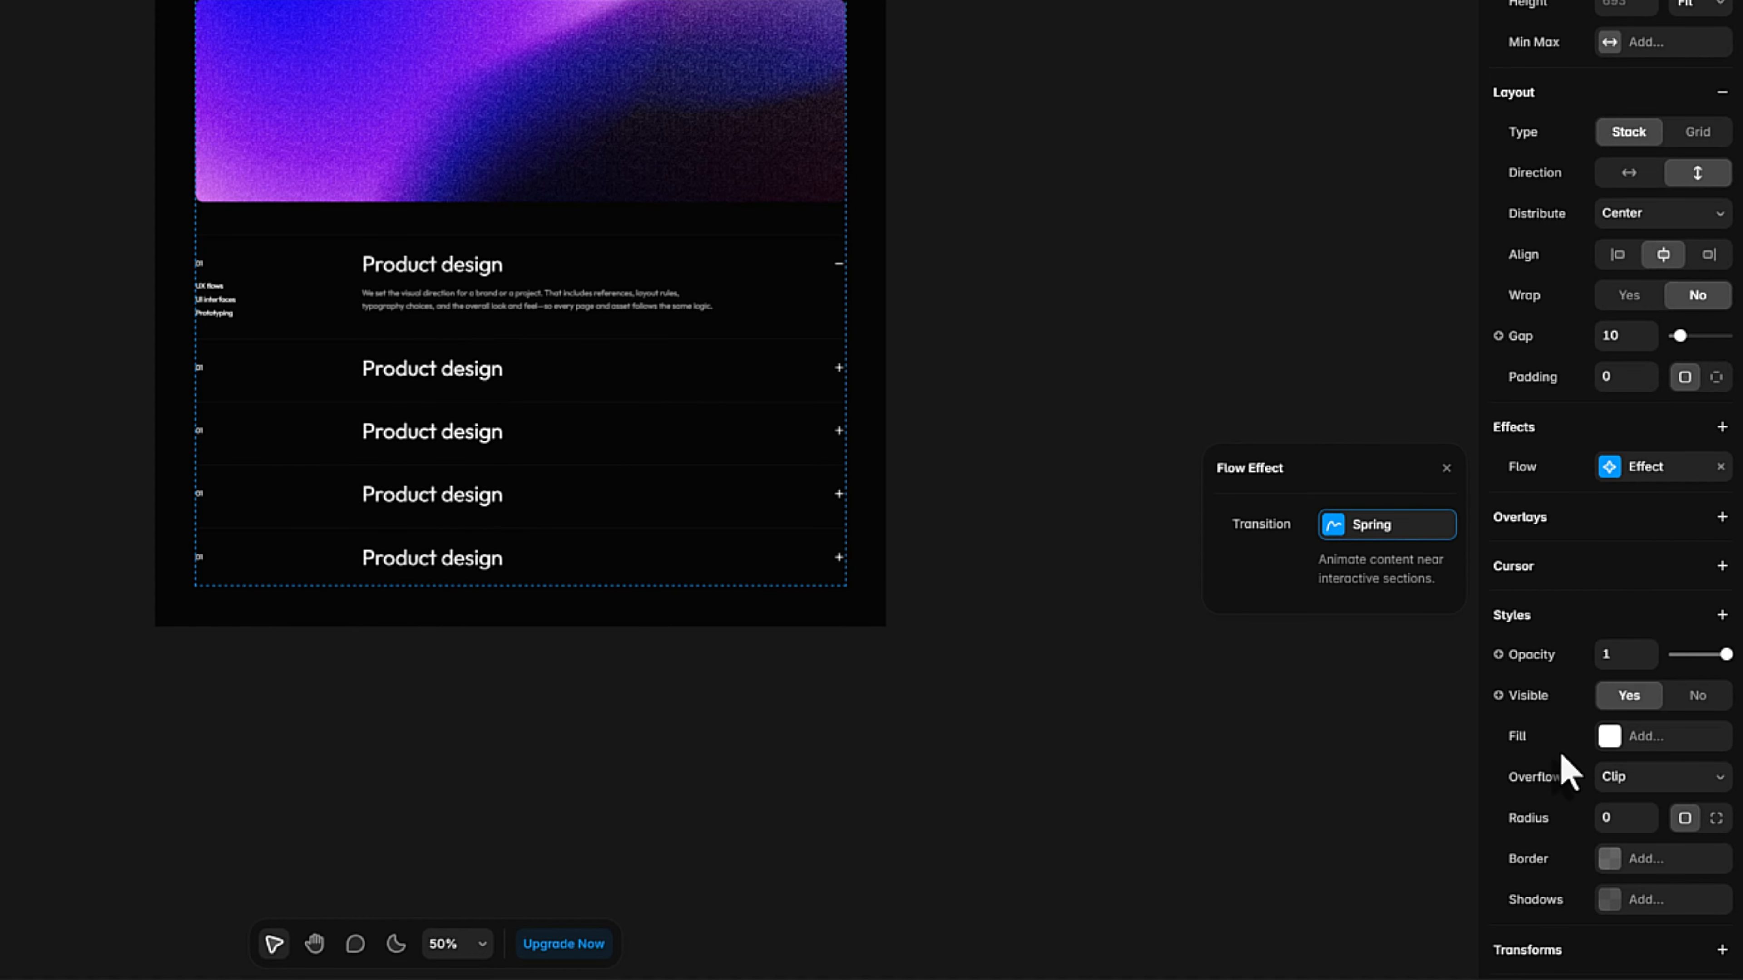
left_click(1342, 542)
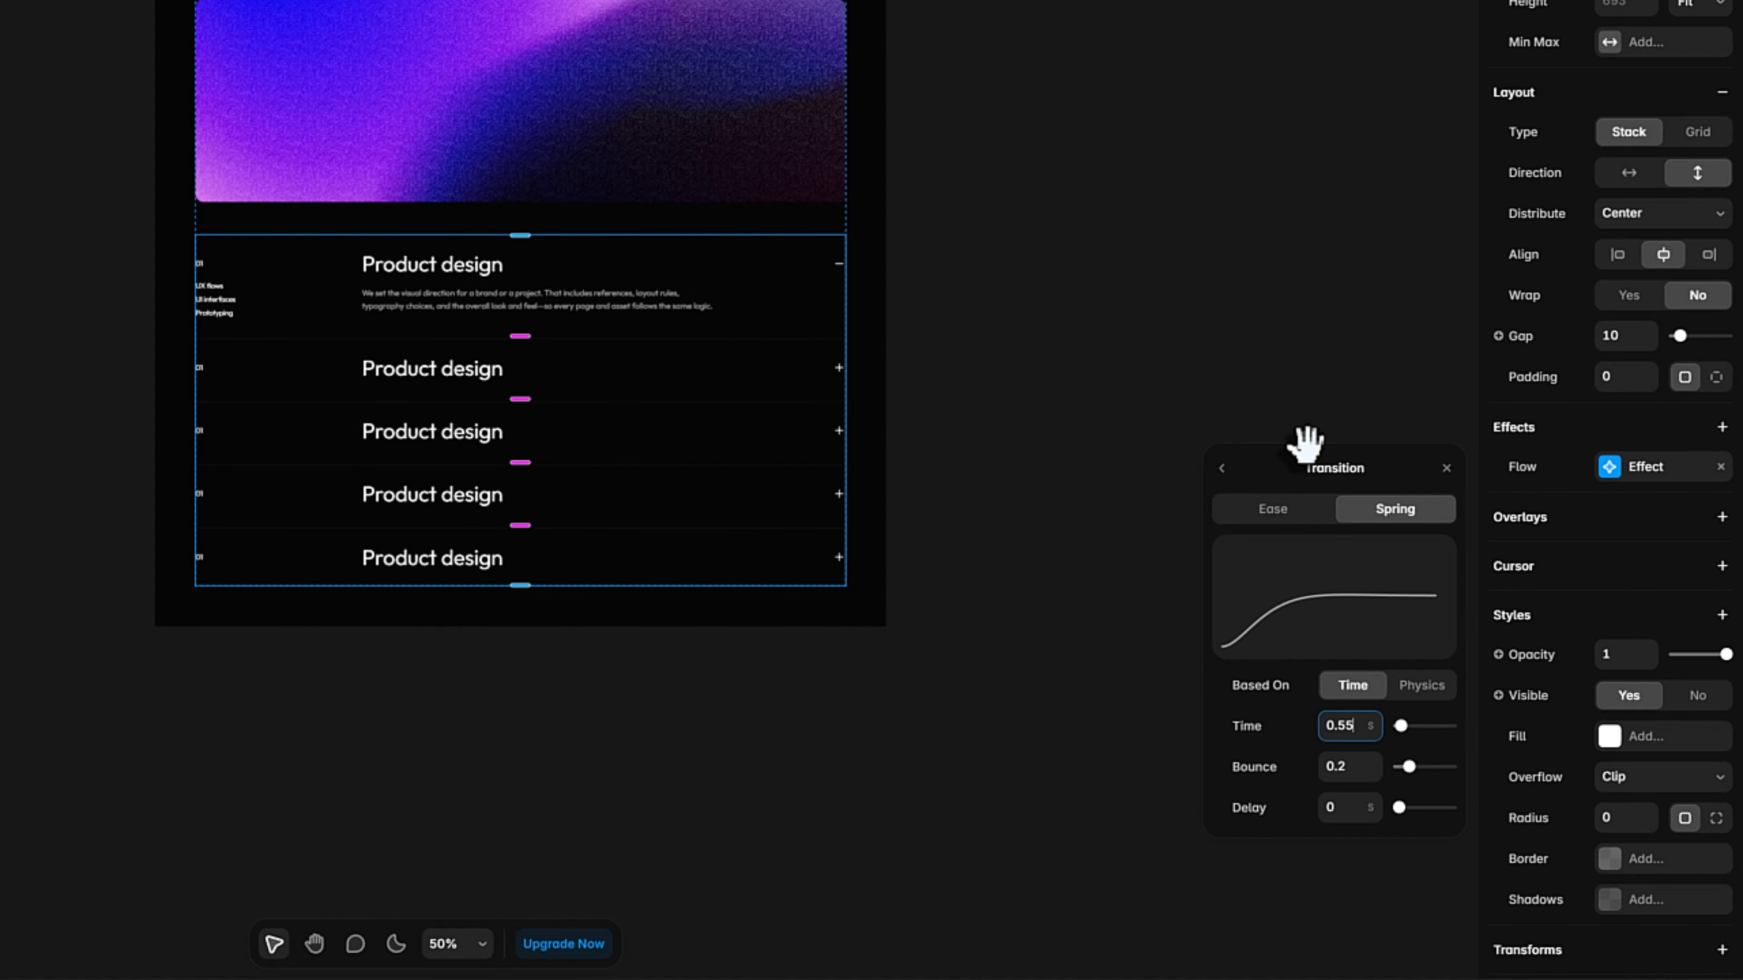
key("Tab")
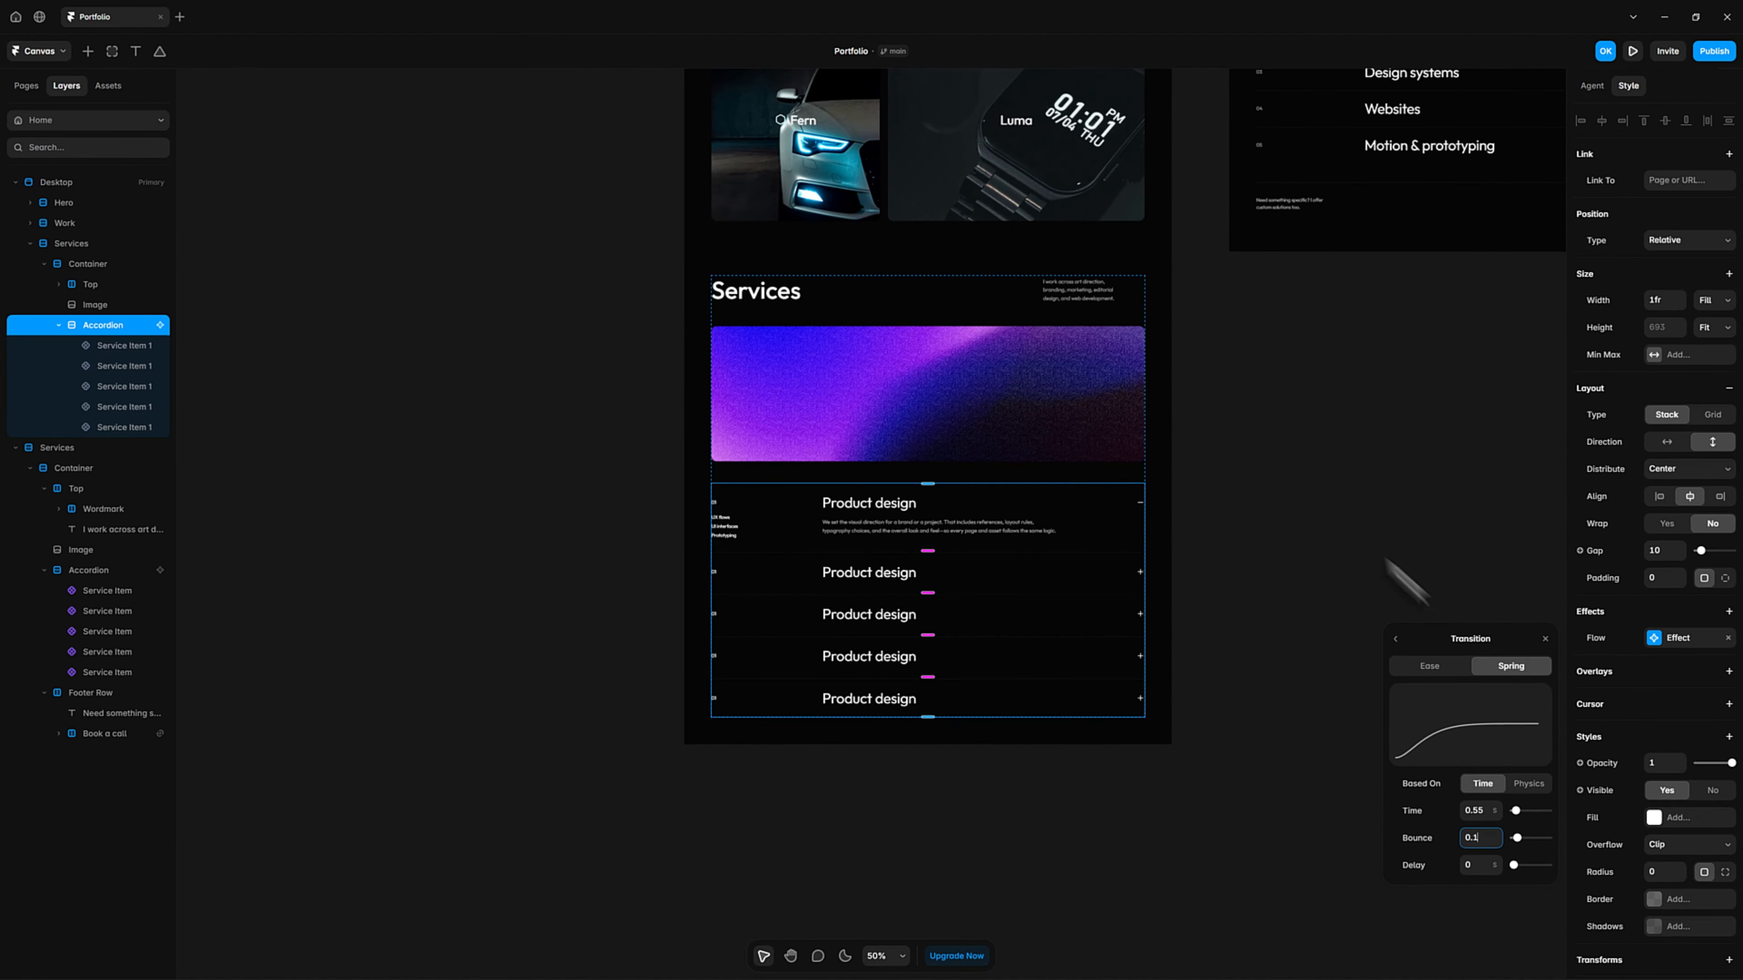
left_click(1130, 280)
Preview the page again and toggle all the accordion items to check the motion with the Flow effect, then leave the preview.
key("space")
left_click_drag(1211, 450, 1173, 469)
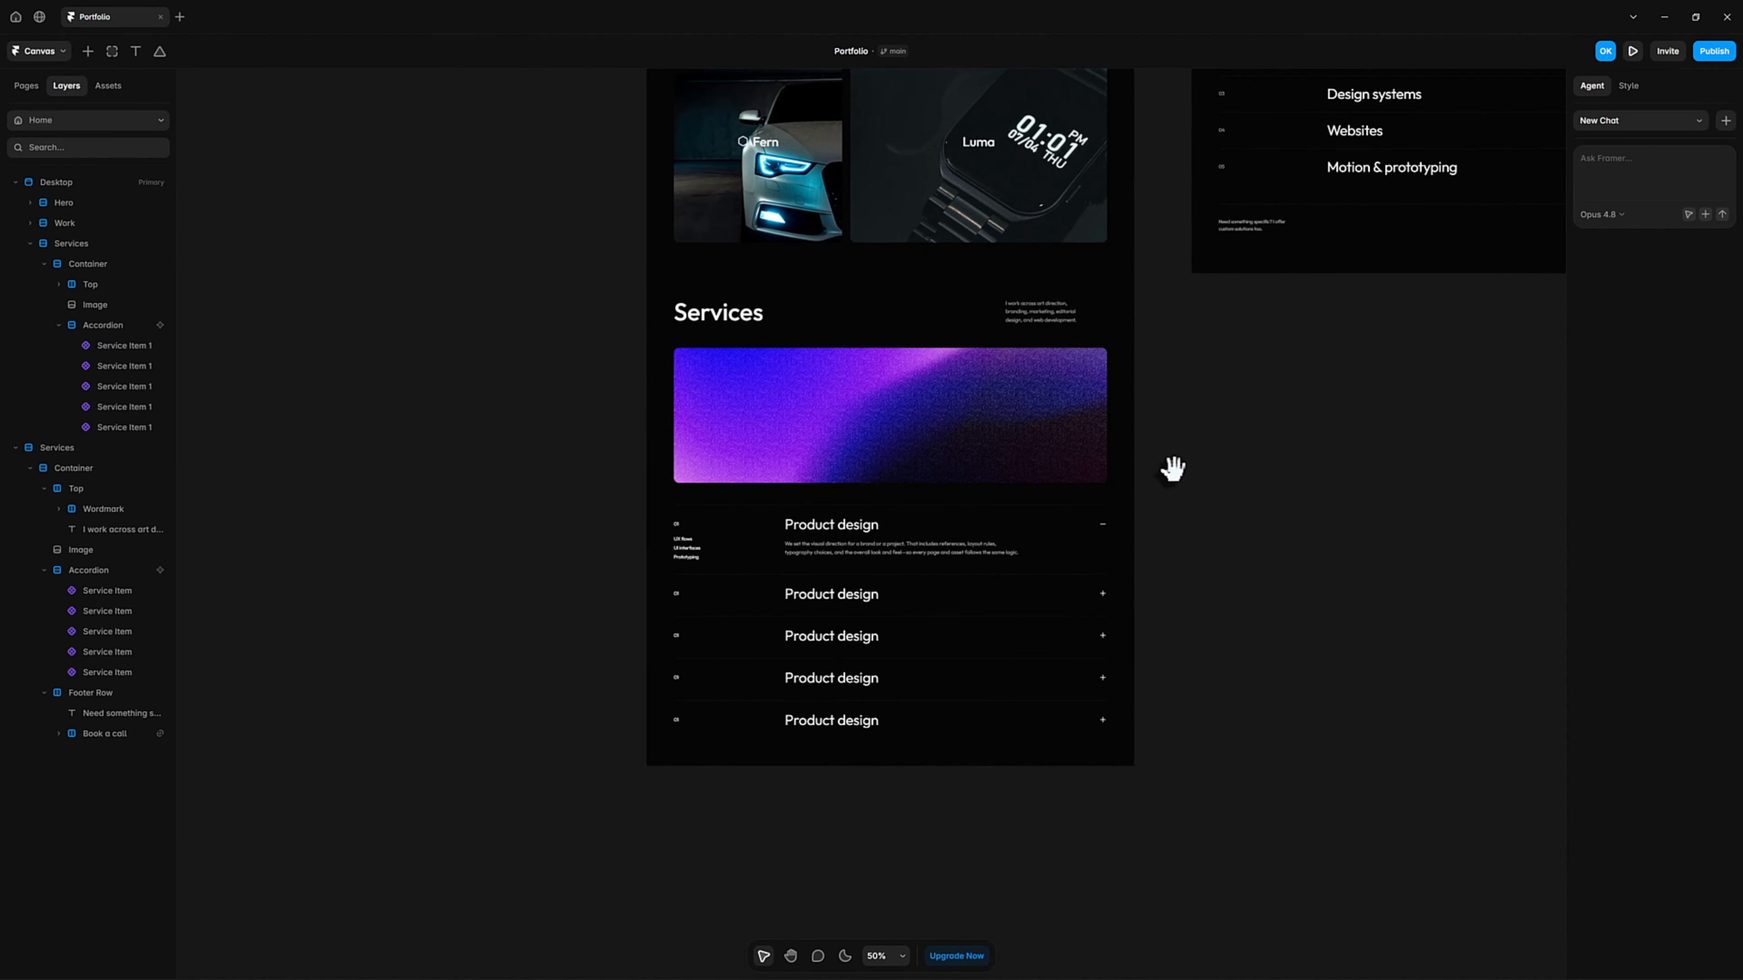
key("ctrl+p")
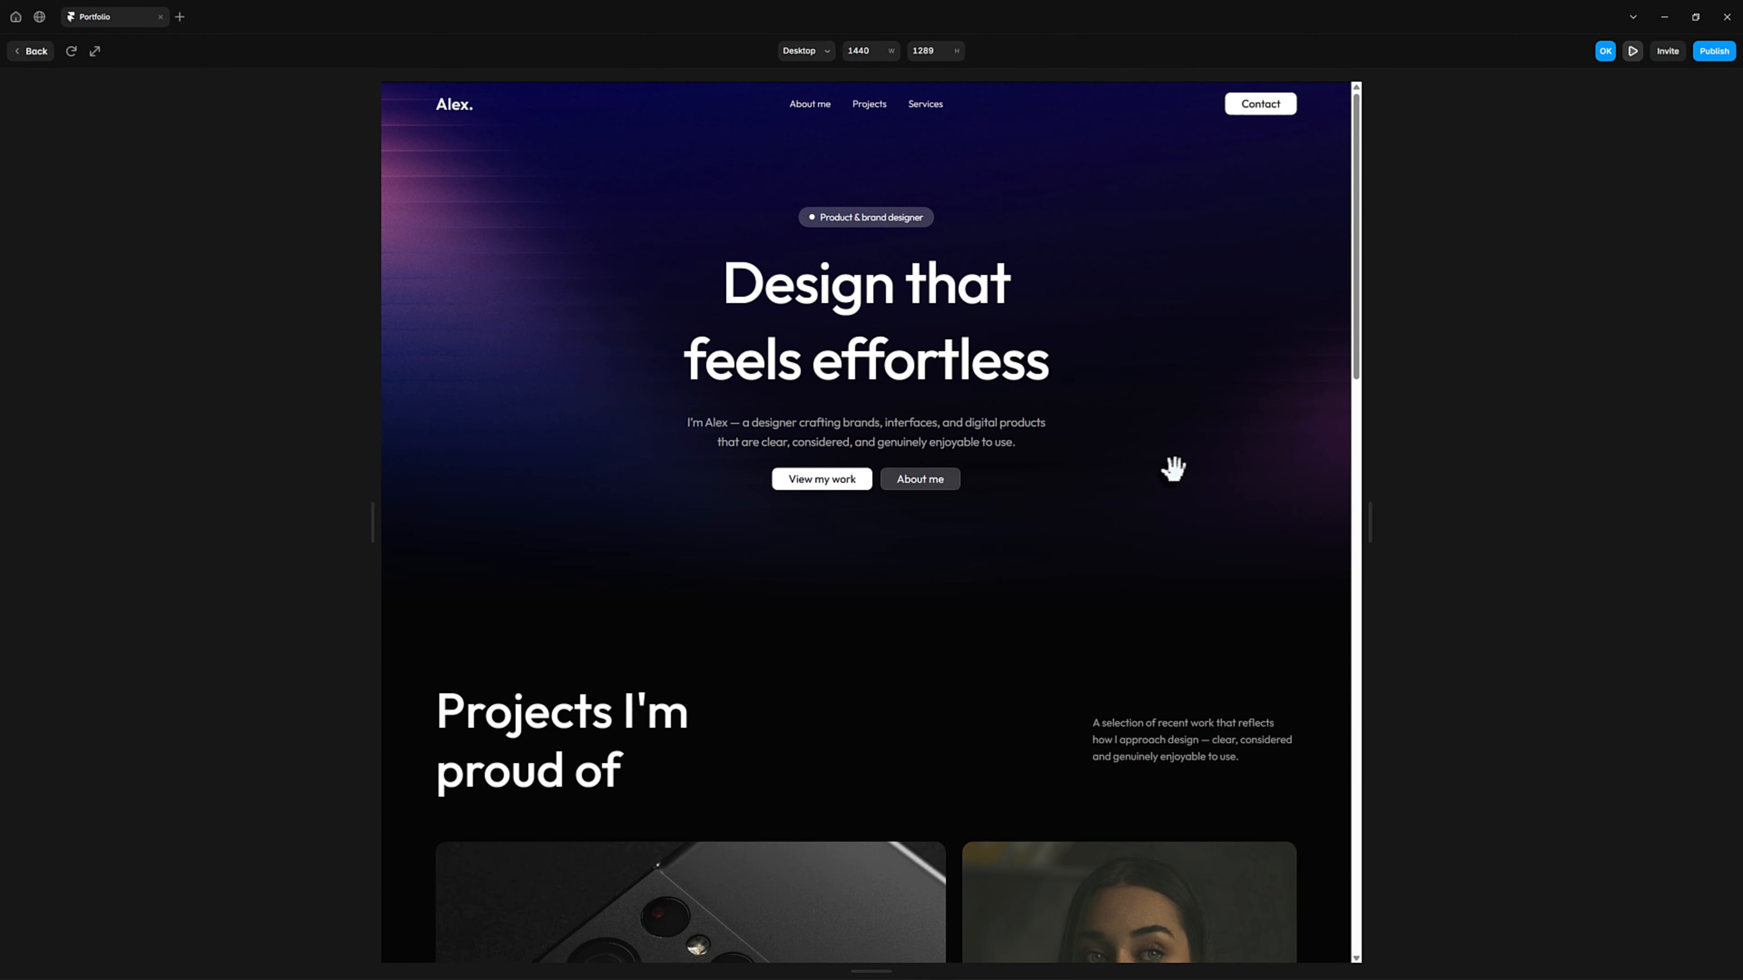
scroll(1266, 594, "down", 15)
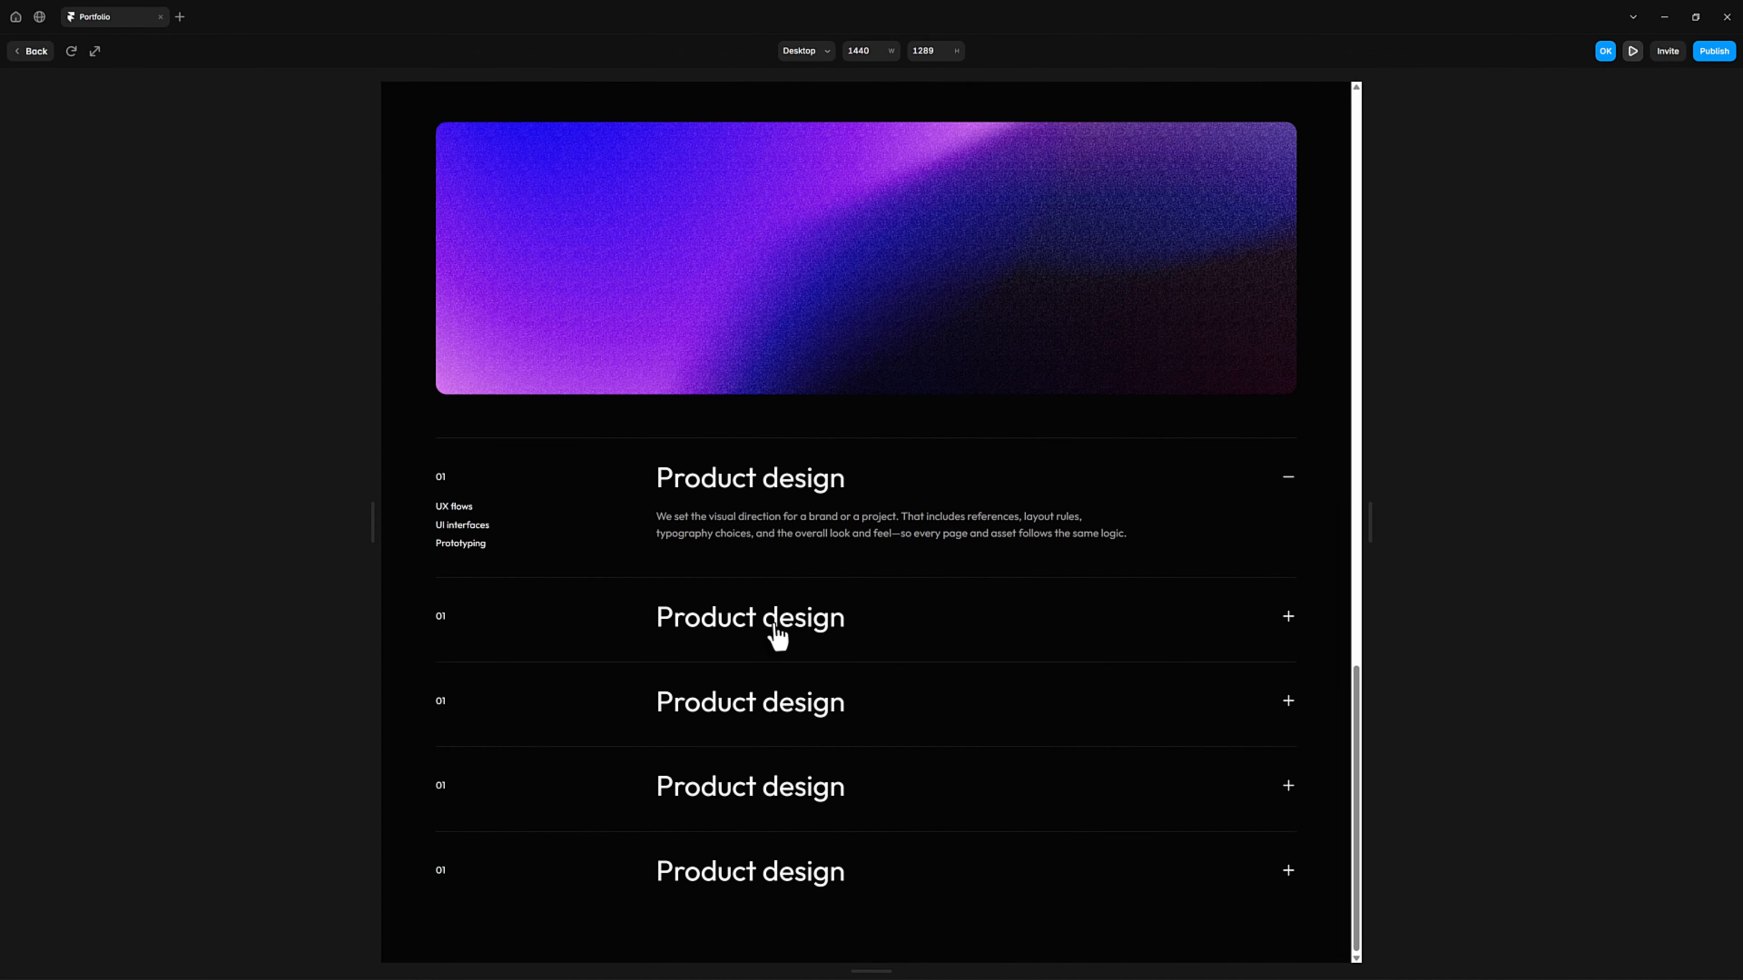
left_click(774, 625)
left_click(773, 625)
left_click(744, 502)
left_click(743, 531)
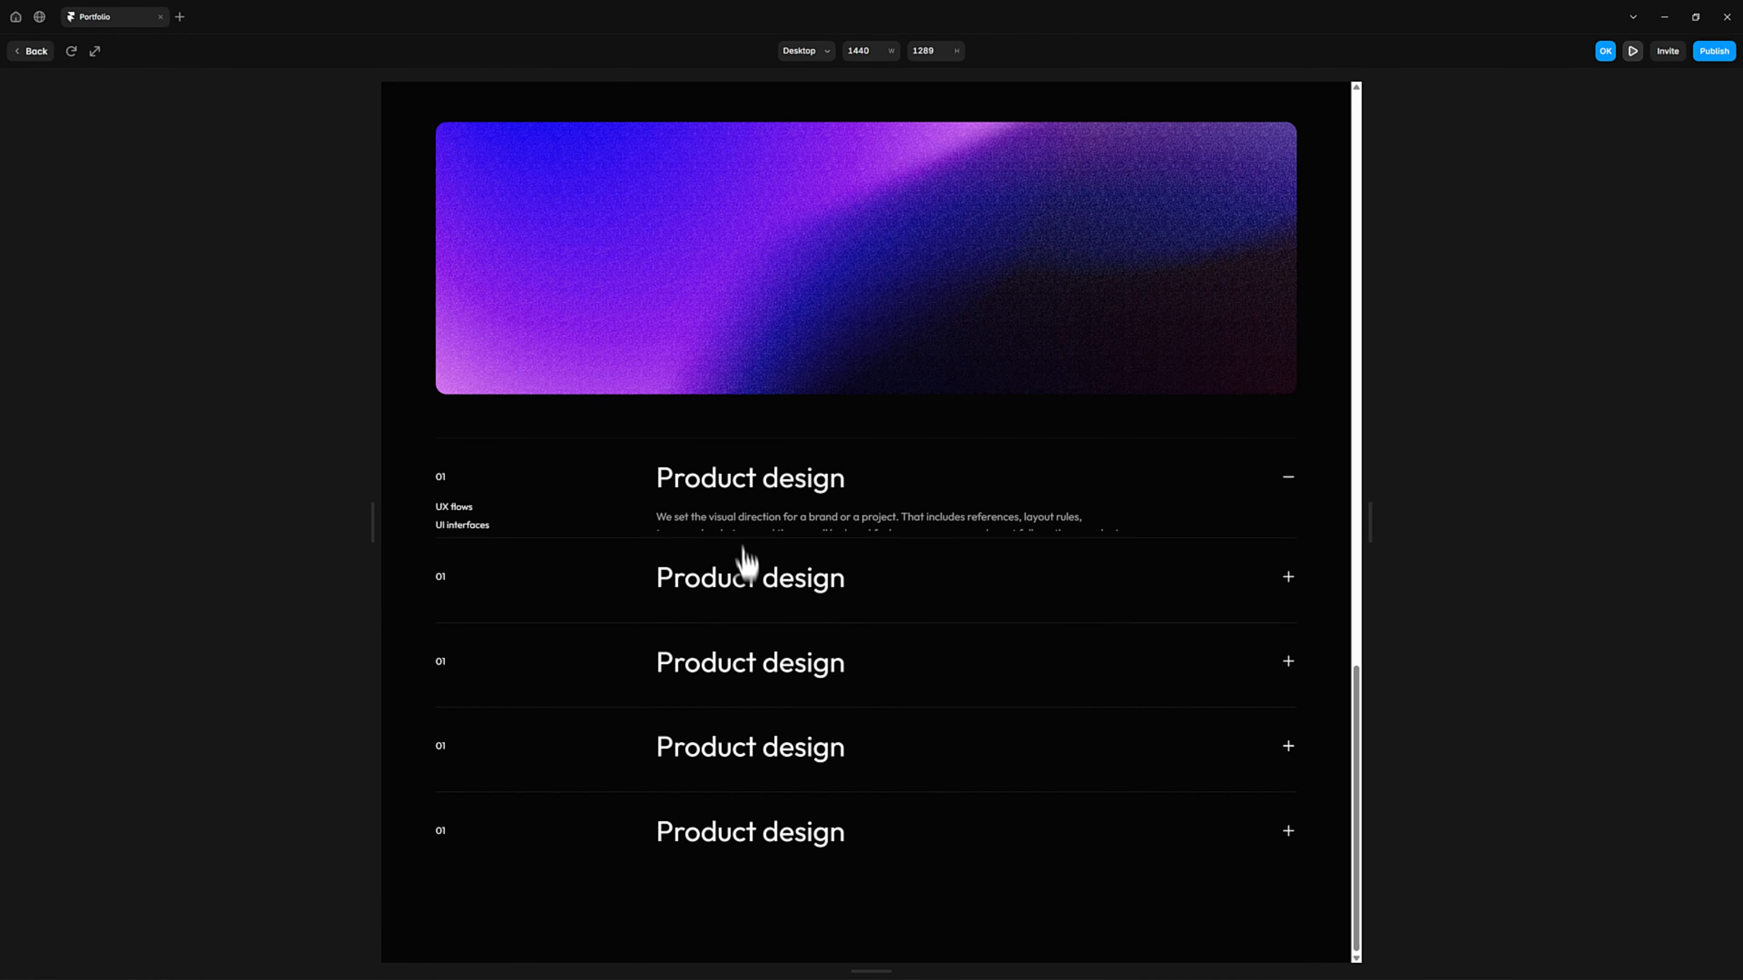
left_click(767, 621)
left_click(778, 752)
scroll(778, 776, "down", 2)
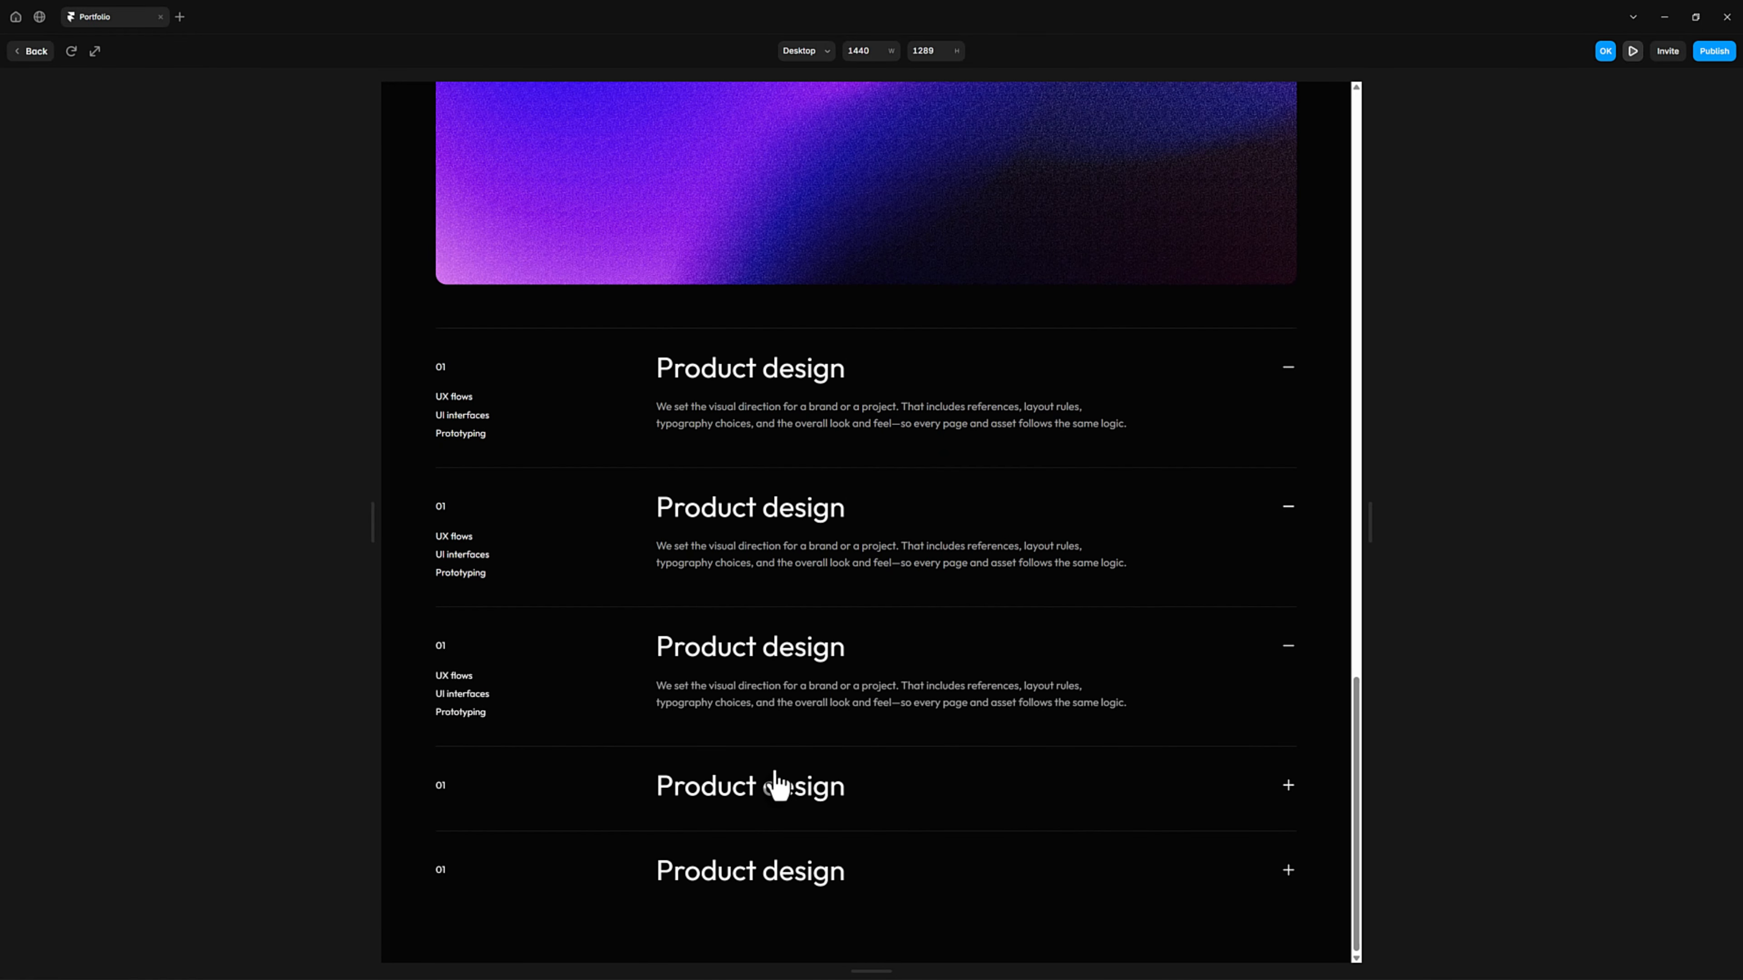
left_click(775, 775)
left_click(737, 917)
left_click(737, 920)
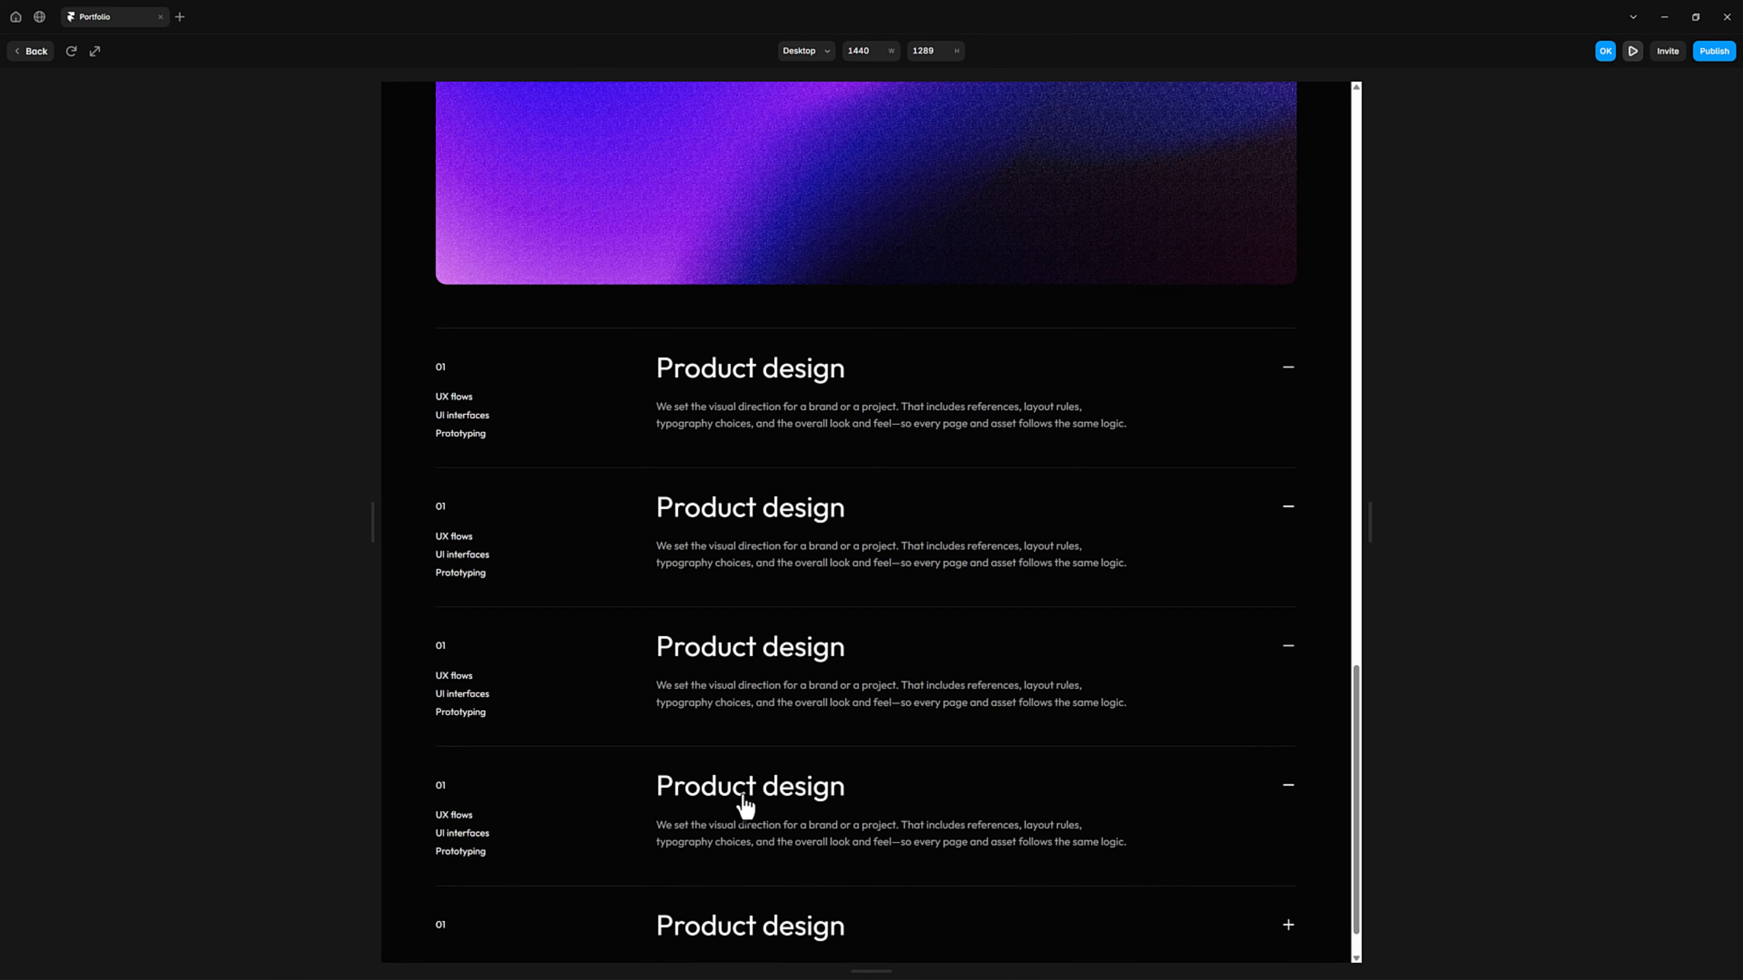
left_click(744, 800)
left_click(657, 656)
left_click(55, 61)
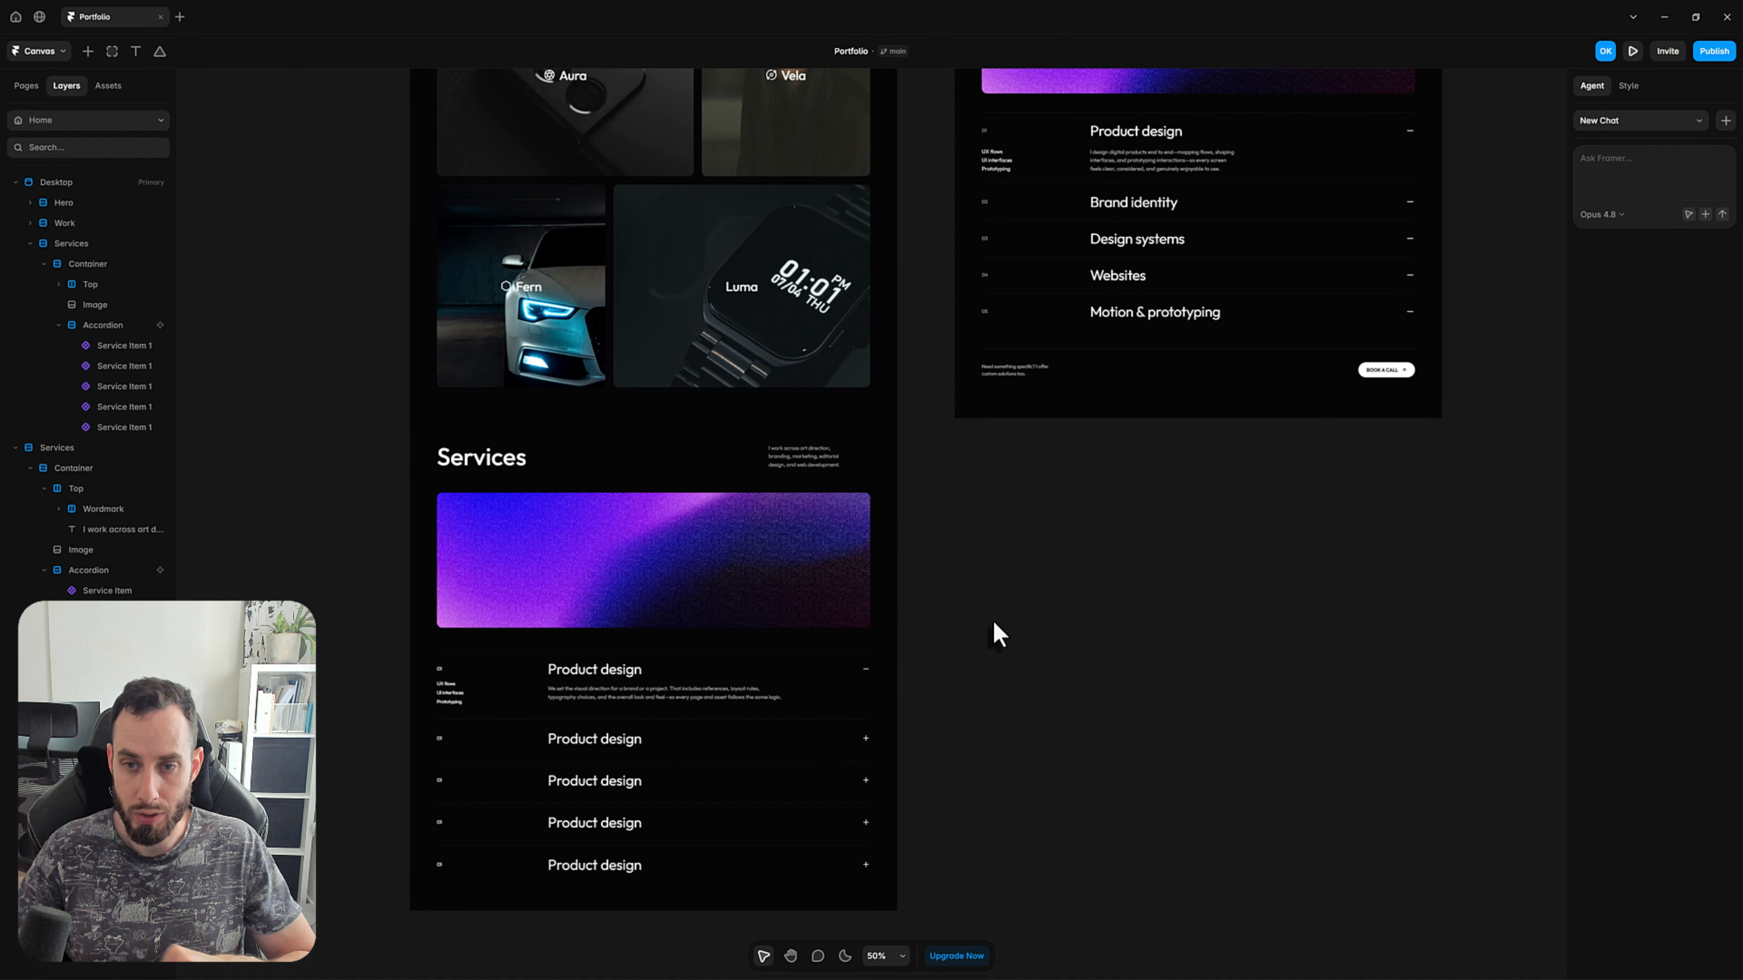
Insert a new text layer inside the Accordion stack of the Home page's Services section.
scroll(1033, 382, "up", 2)
scroll(1030, 369, "up", 3)
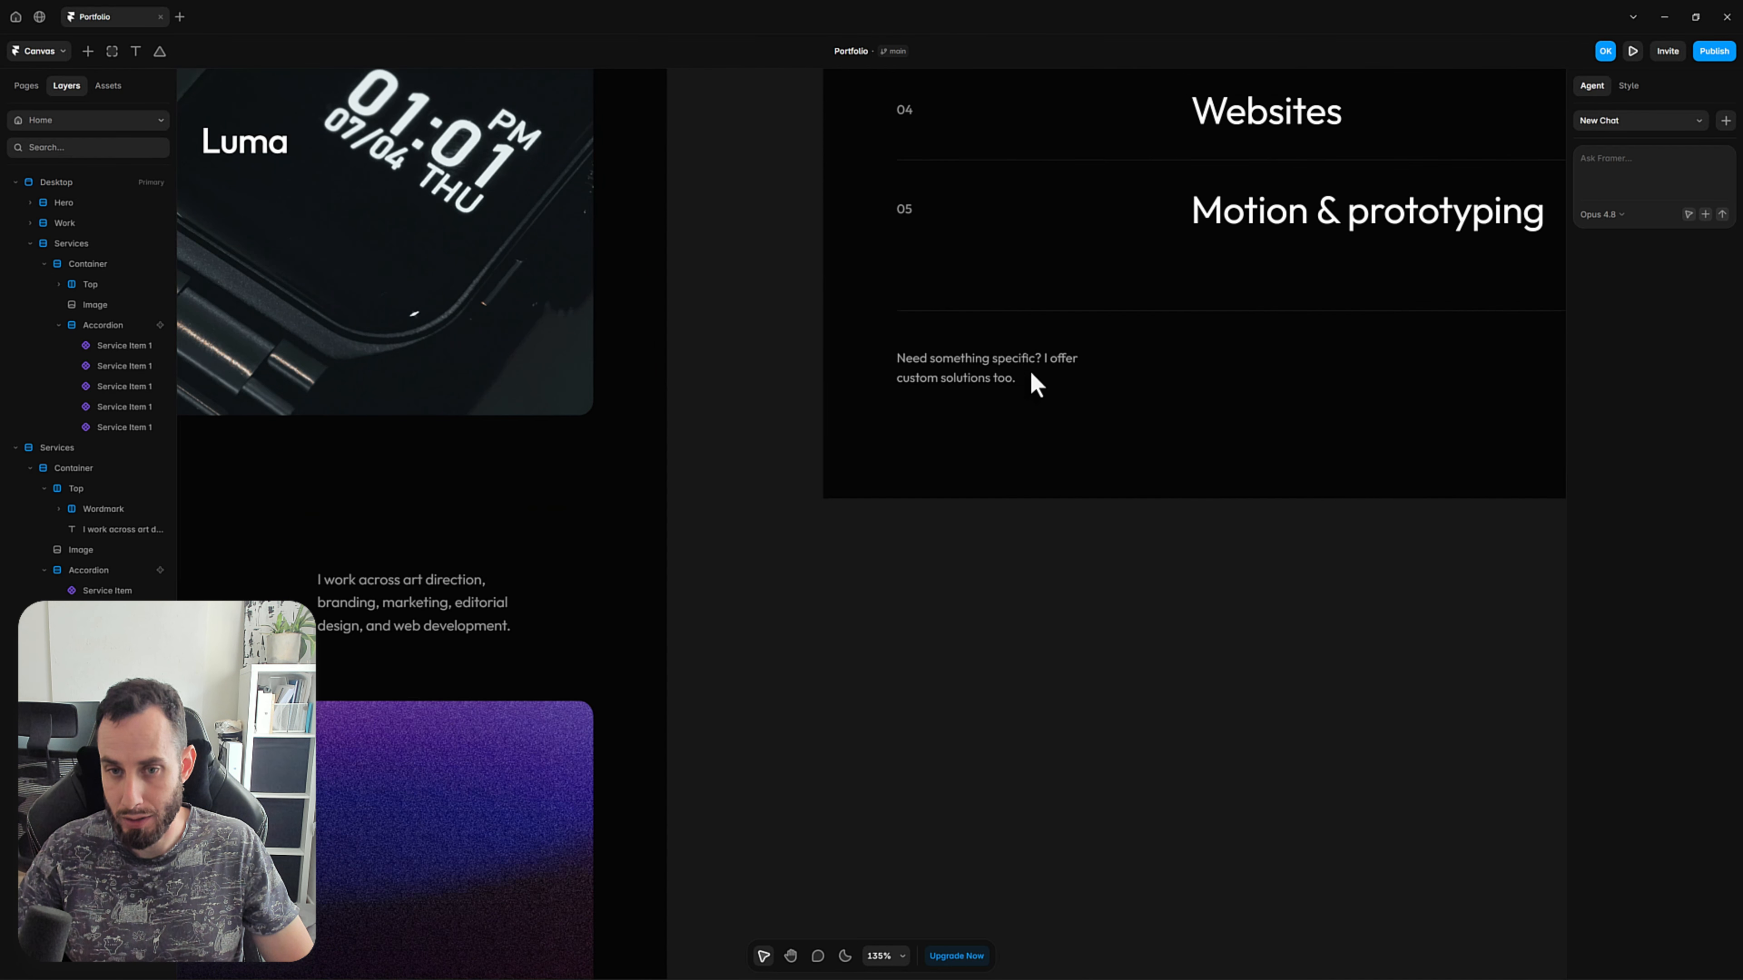
left_click_drag(1279, 420, 809, 431)
scroll(805, 430, "down", 2)
scroll(799, 436, "down", 3)
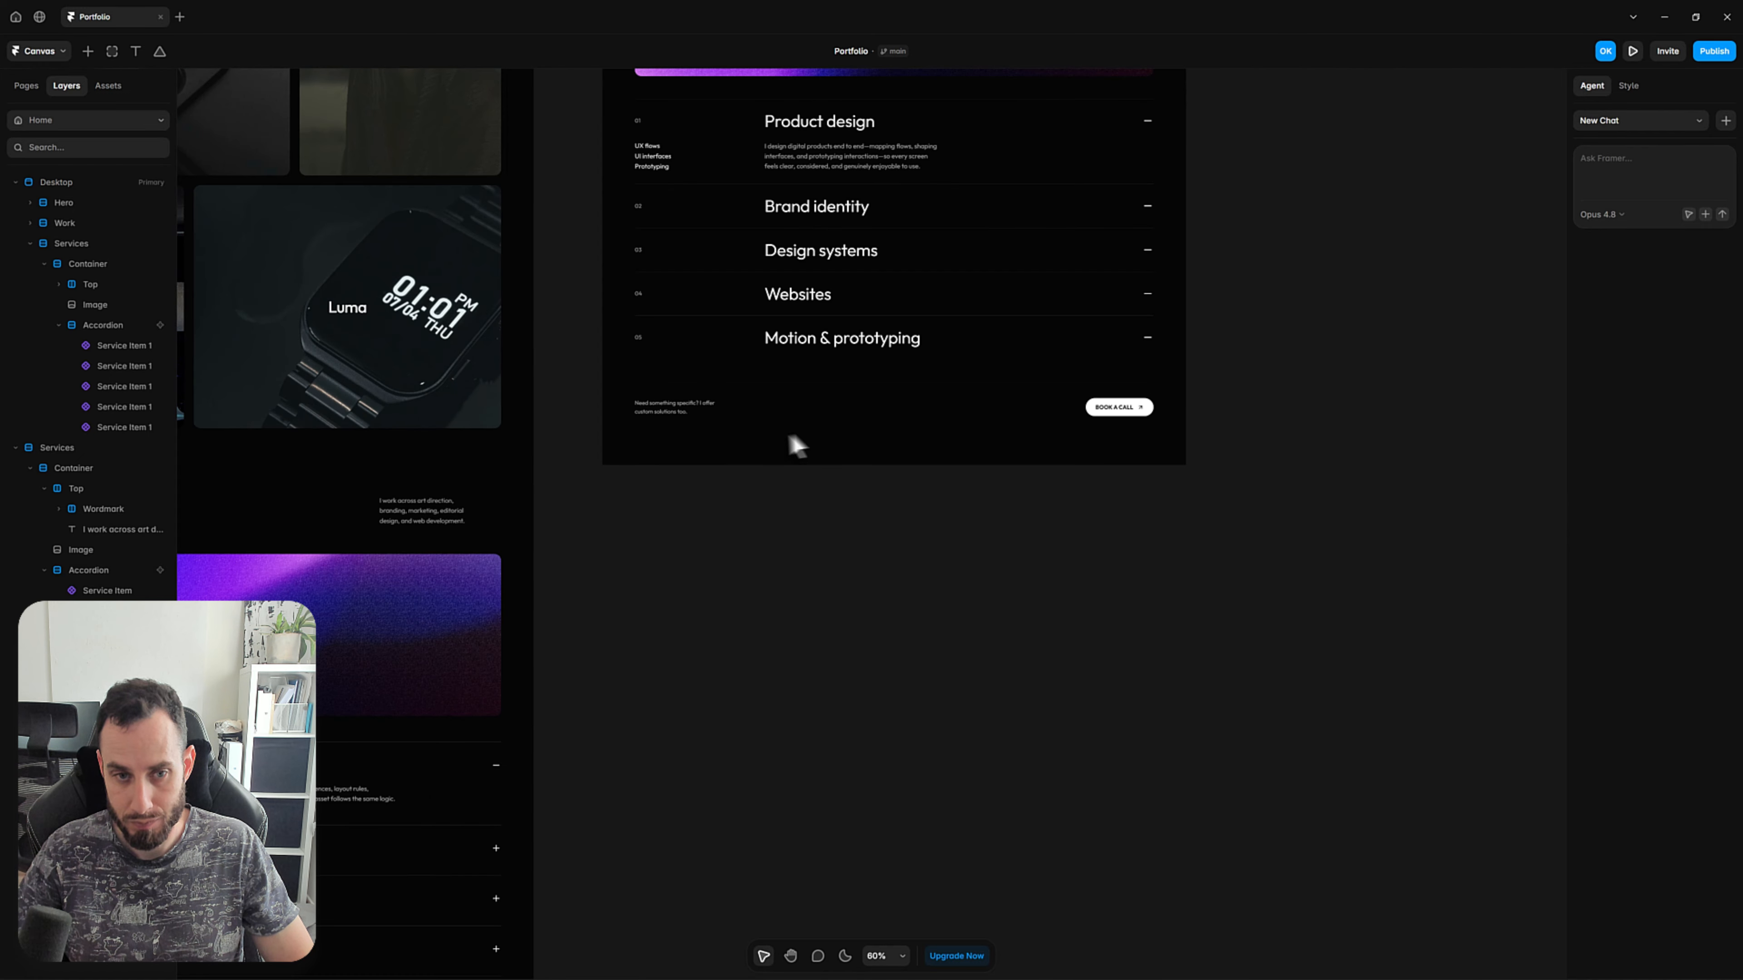
scroll(1124, 483, "left", 5)
scroll(969, 674, "down", 4)
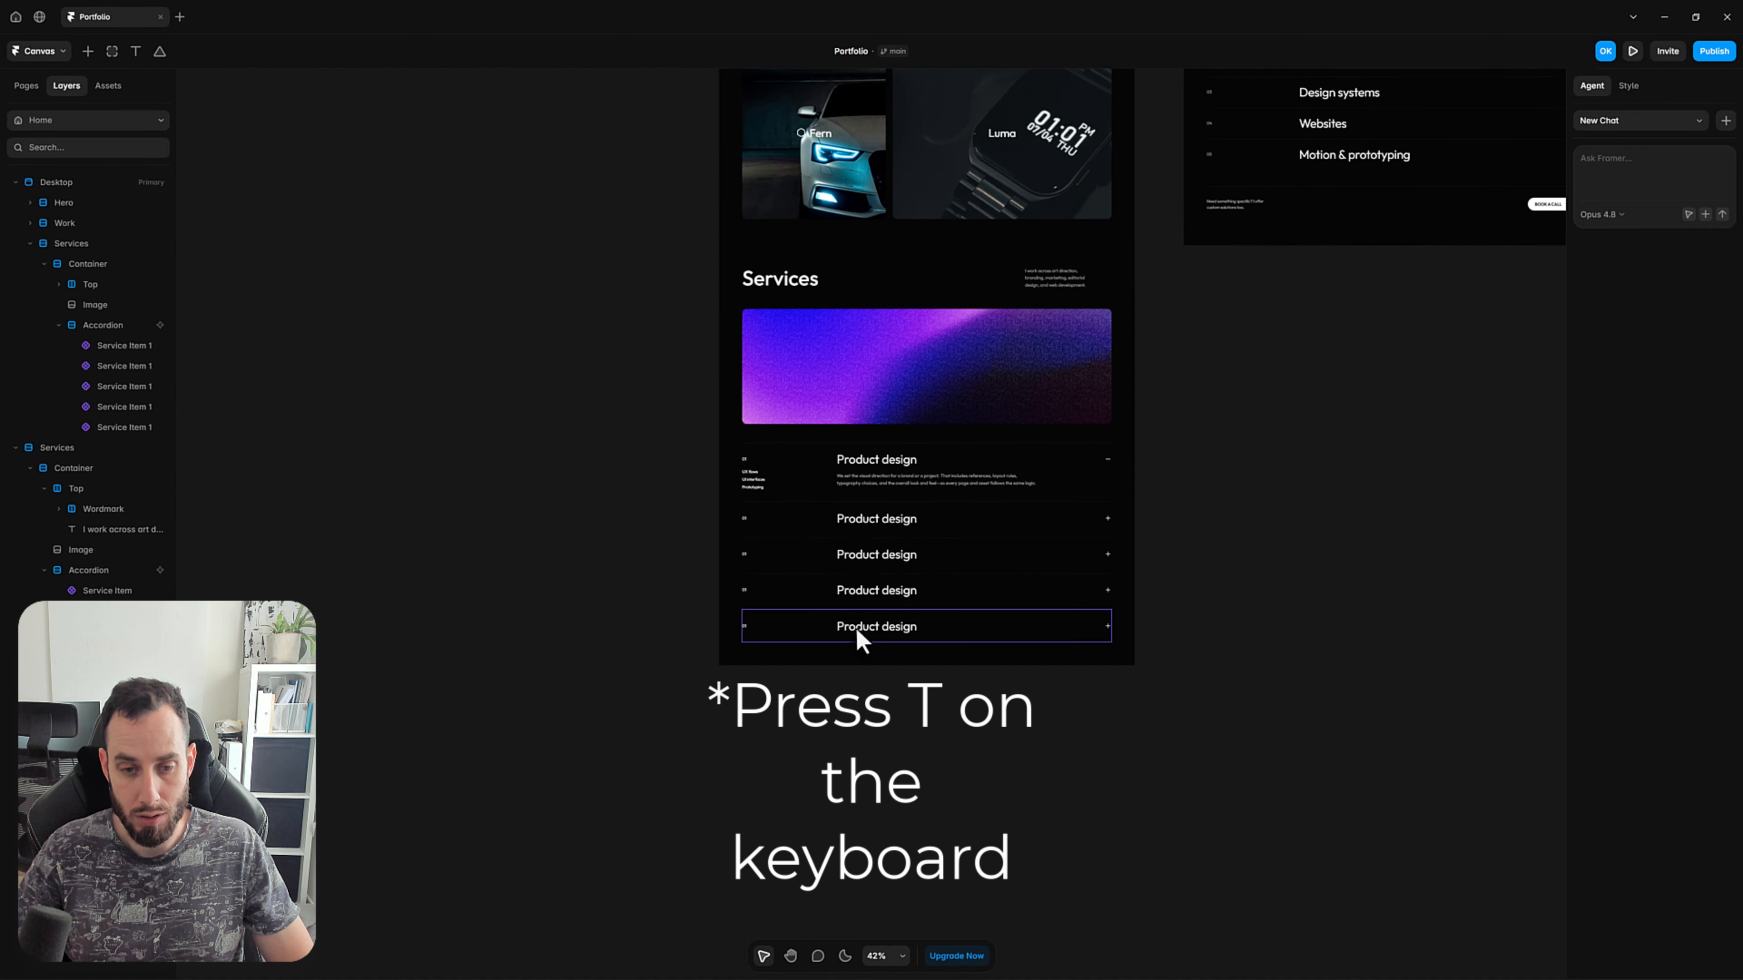
left_click(800, 596)
left_click(92, 324)
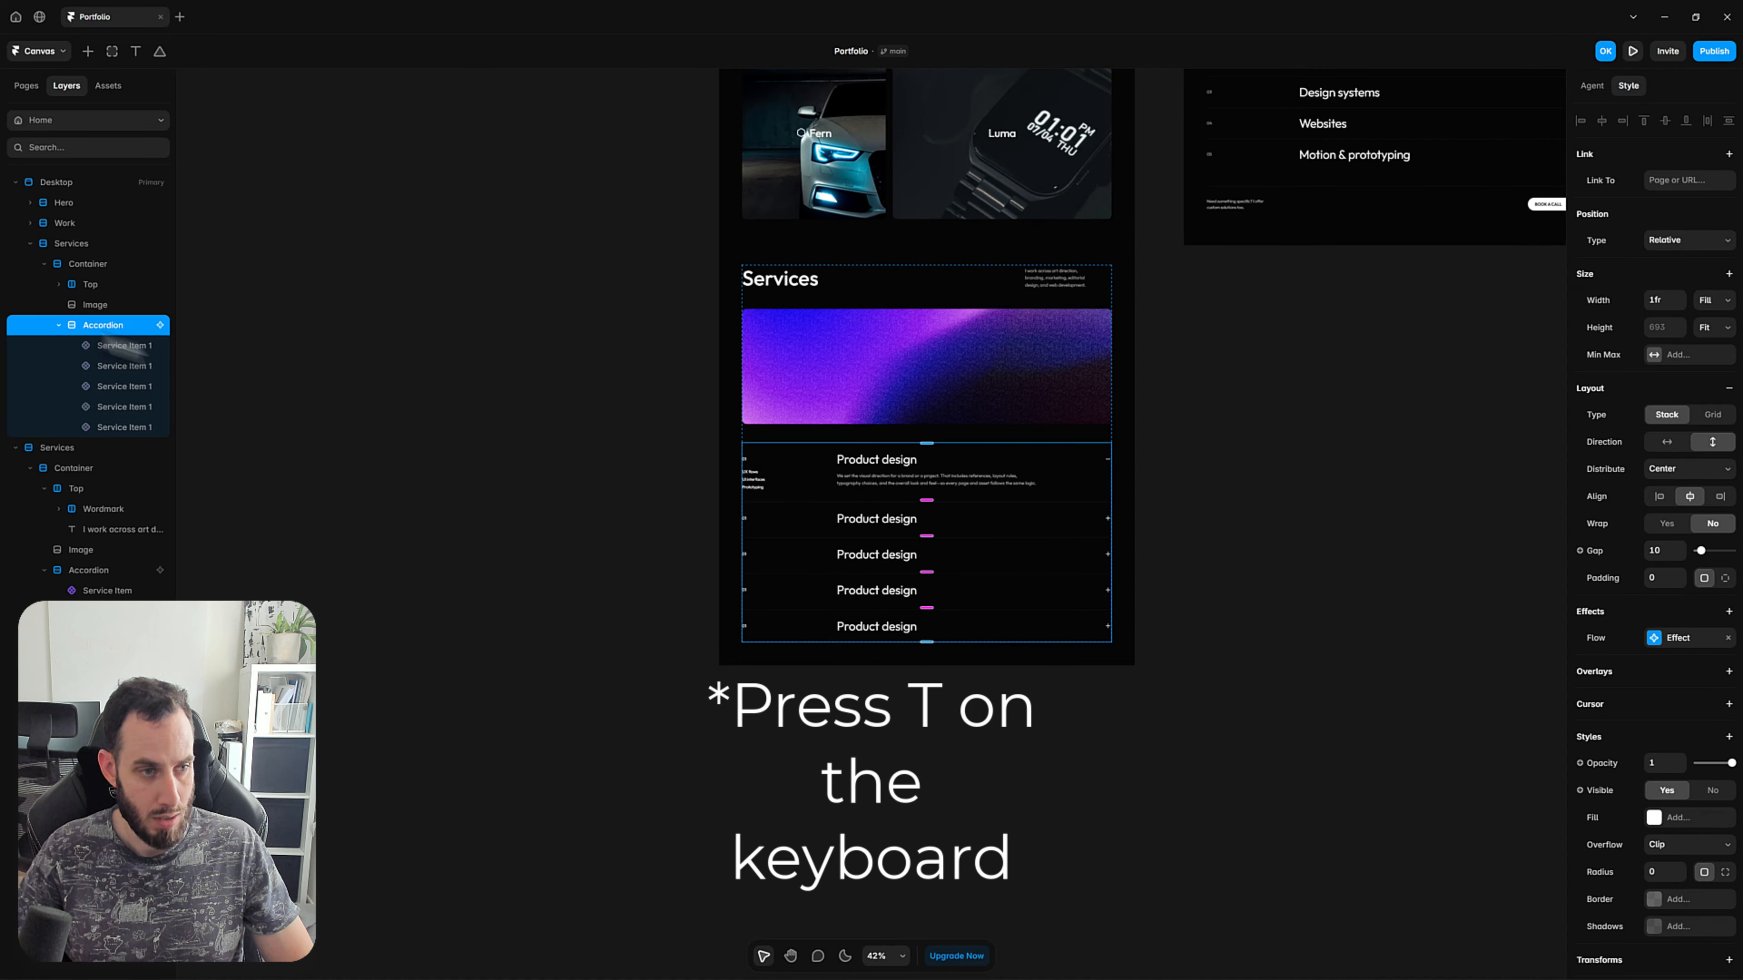
left_click(880, 644)
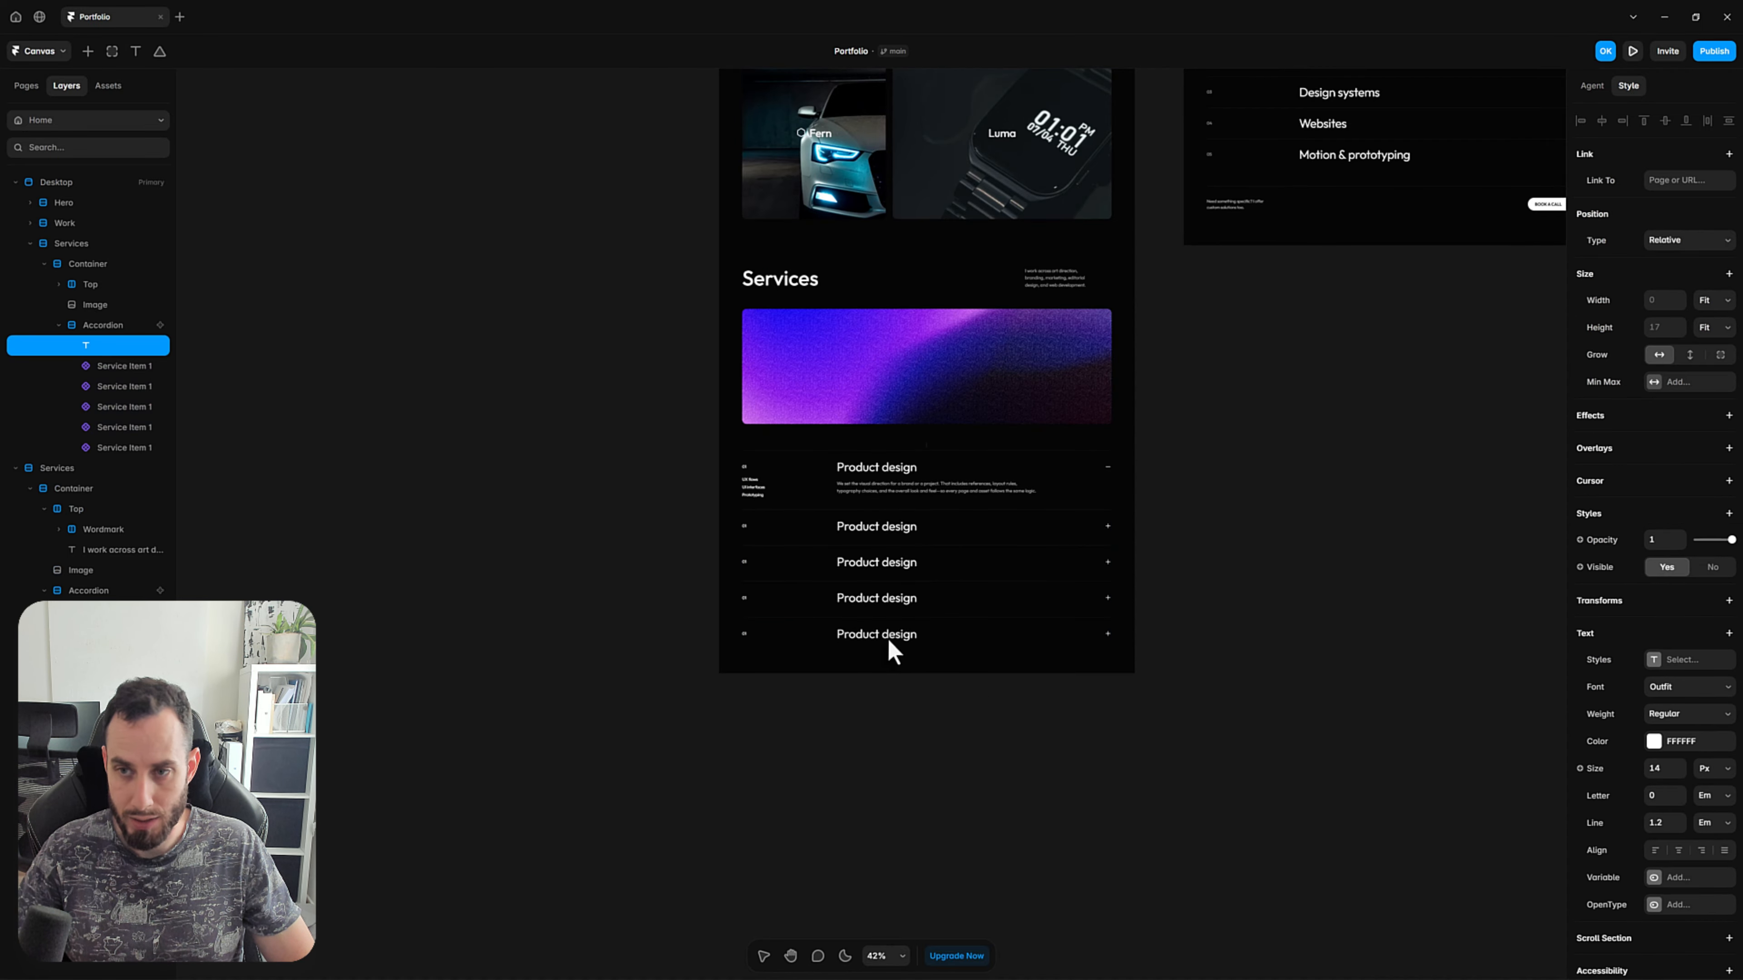
Enter "Need something specific? I offer custom solutions too." as the new text layer's content, matching the reference footer.
scroll(1245, 338, "up", 1)
scroll(1256, 348, "up", 4)
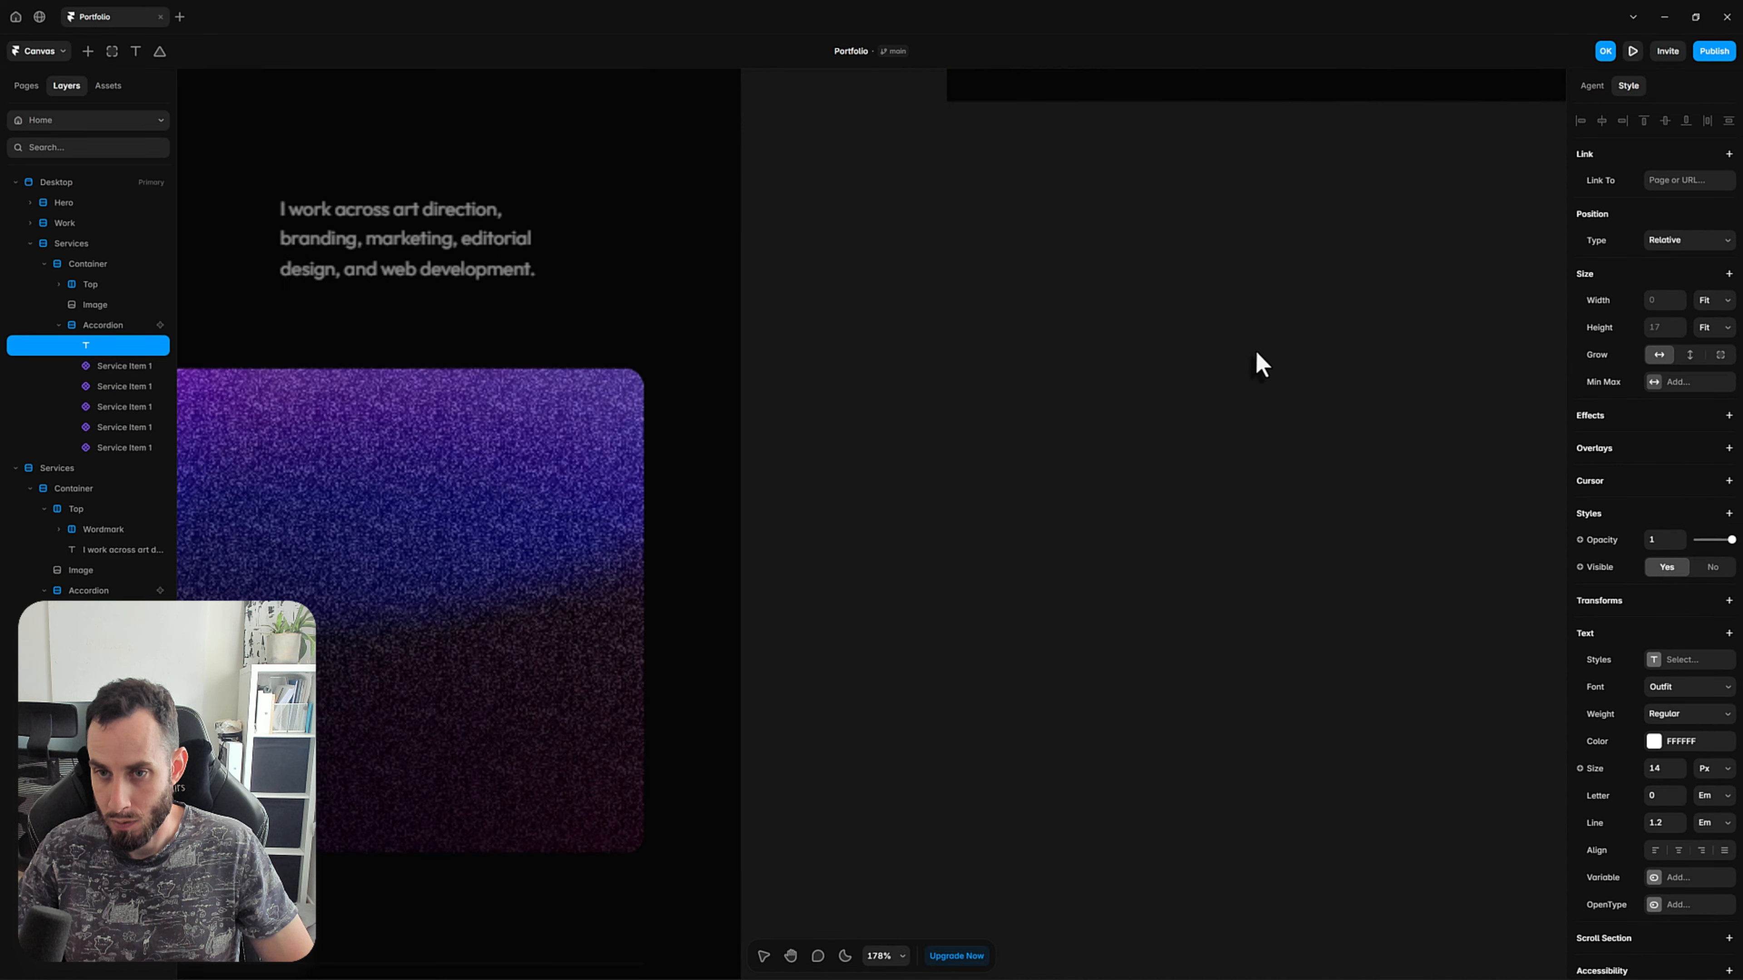
scroll(1255, 350, "down", 4)
scroll(1169, 375, "up", 2)
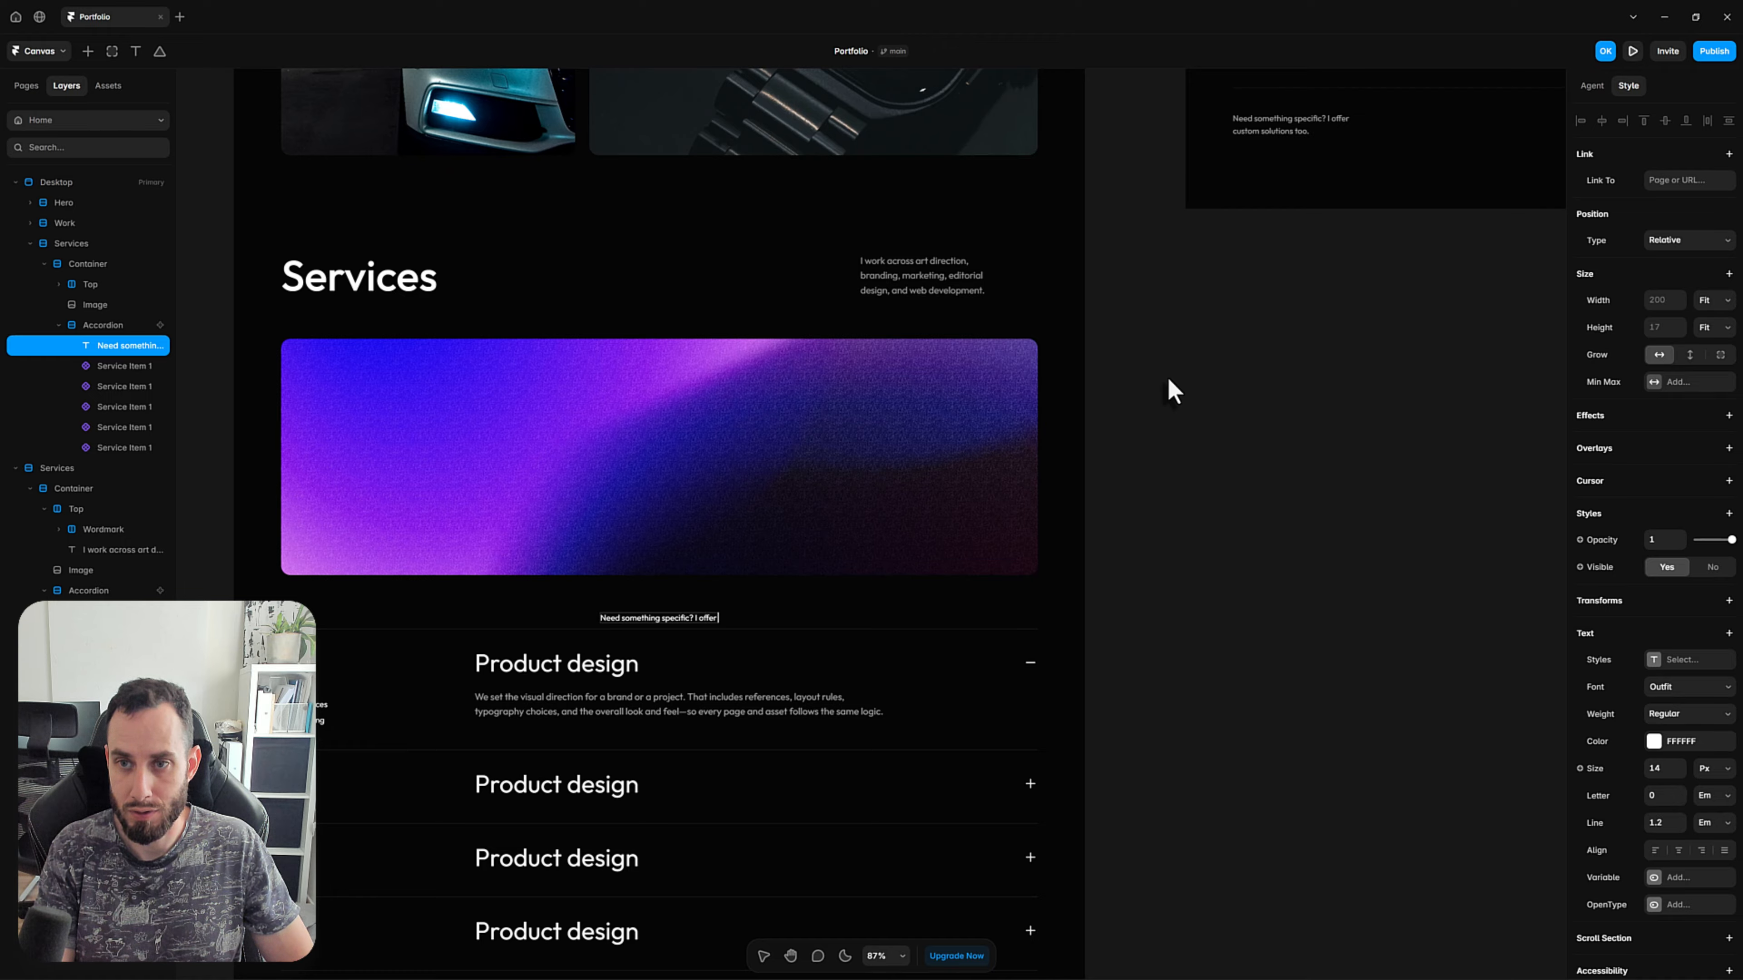
type("m so")
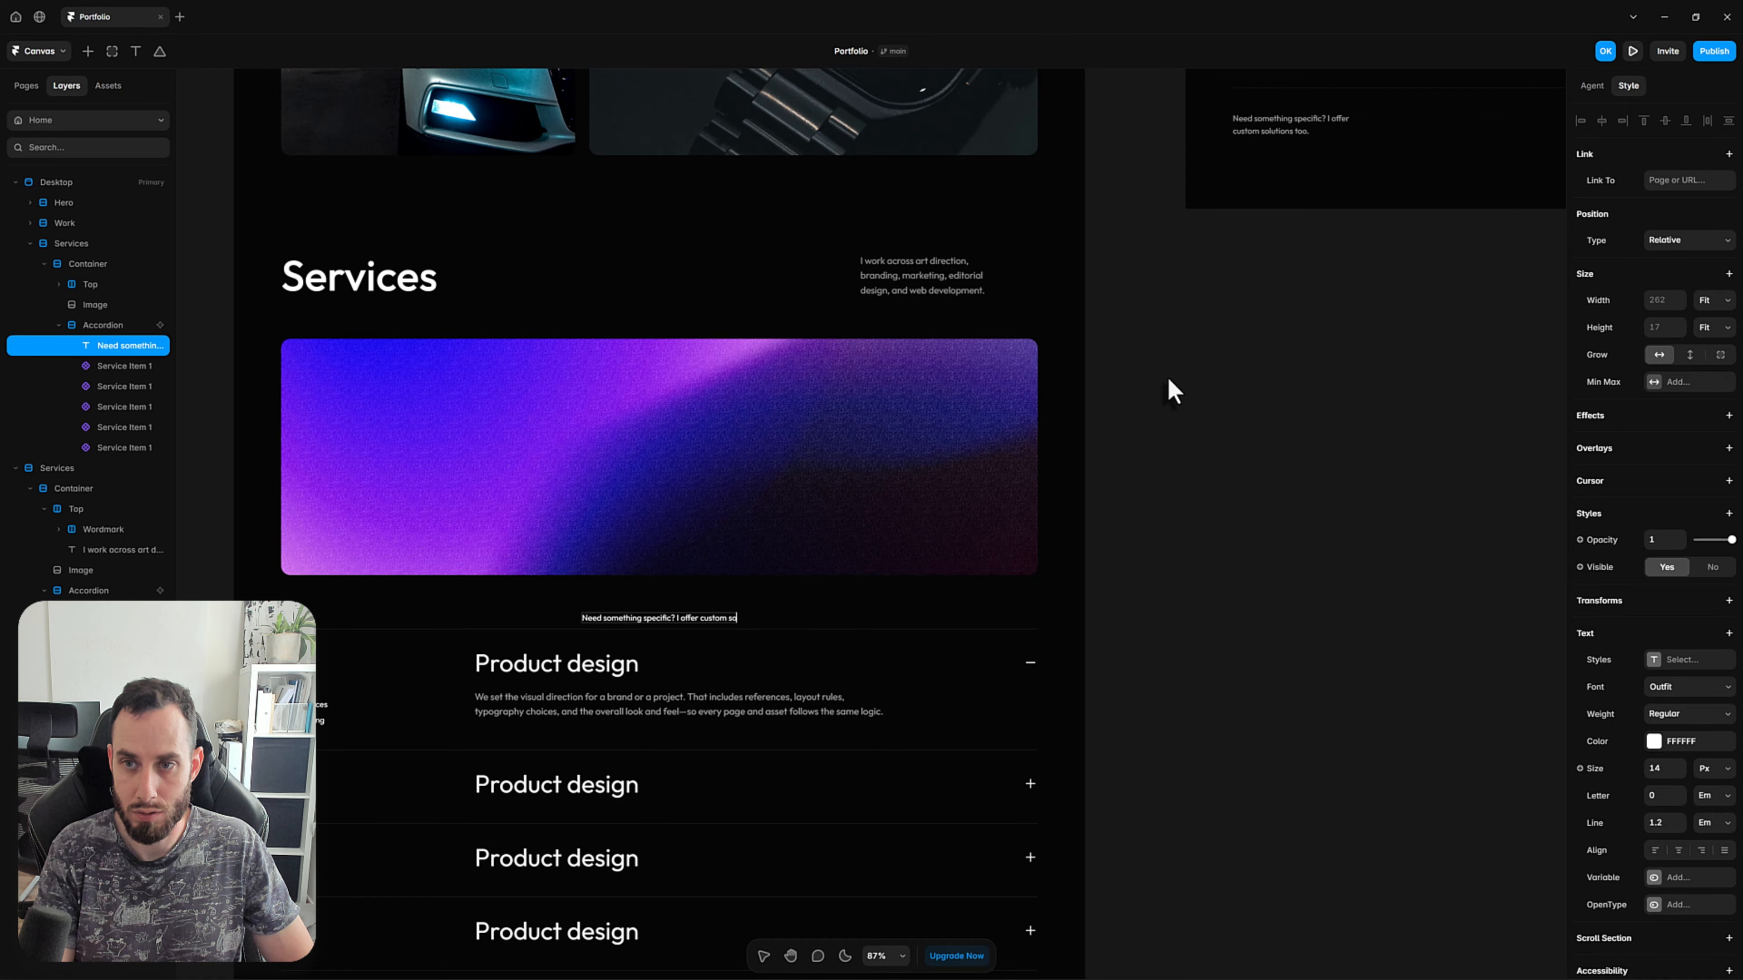
type("lutionms")
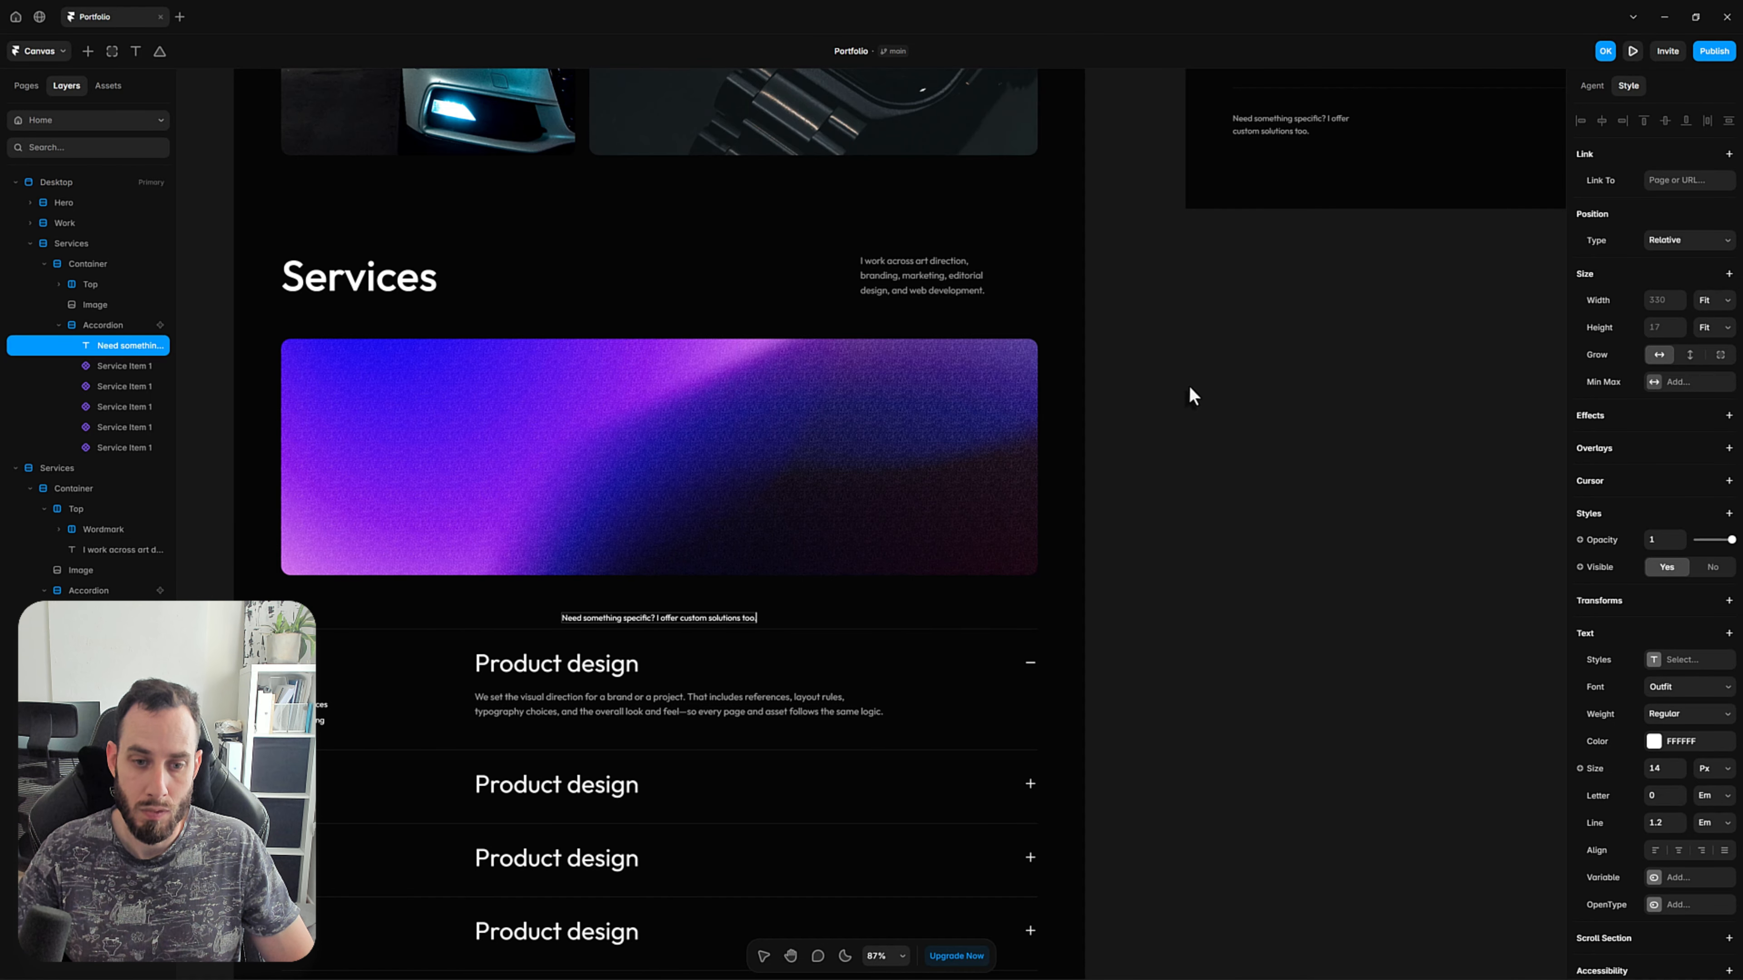
Copy the hero's "View my work" button and paste it into the Services Accordion stack, directly below the "Need something specific?" text.
scroll(1128, 486, "down", 5)
key("h")
left_click_drag(1206, 571, 768, 661)
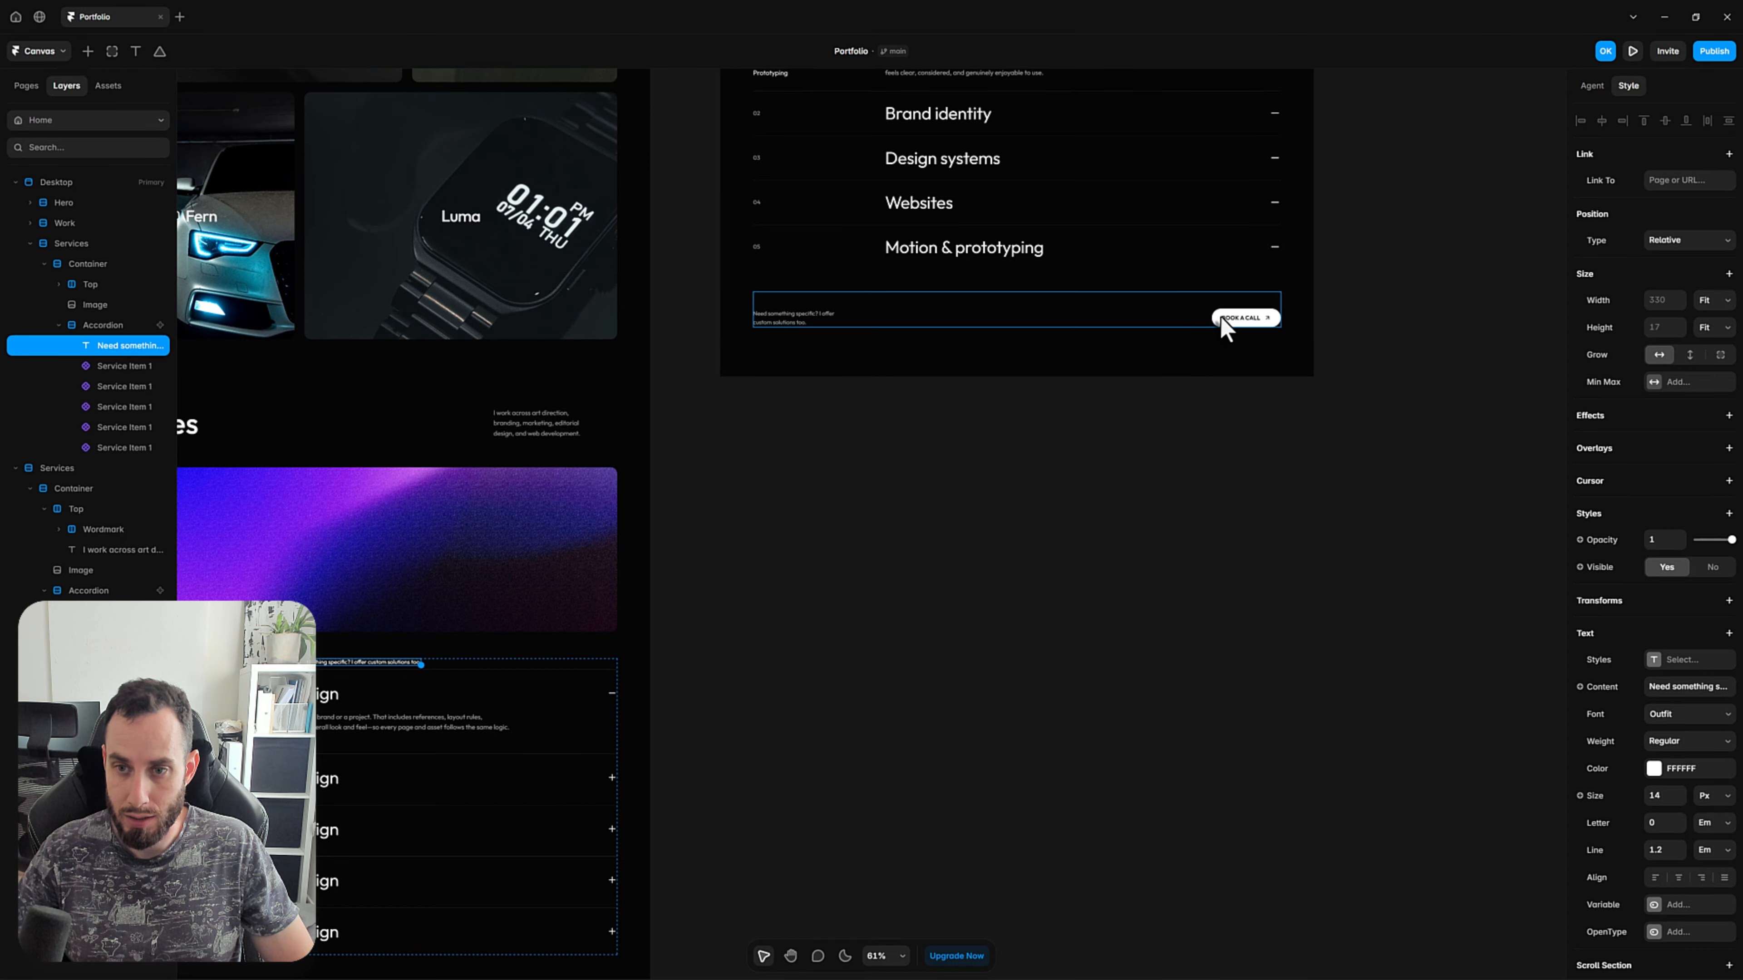
left_click_drag(669, 498, 957, 707)
scroll(957, 707, "up", 7)
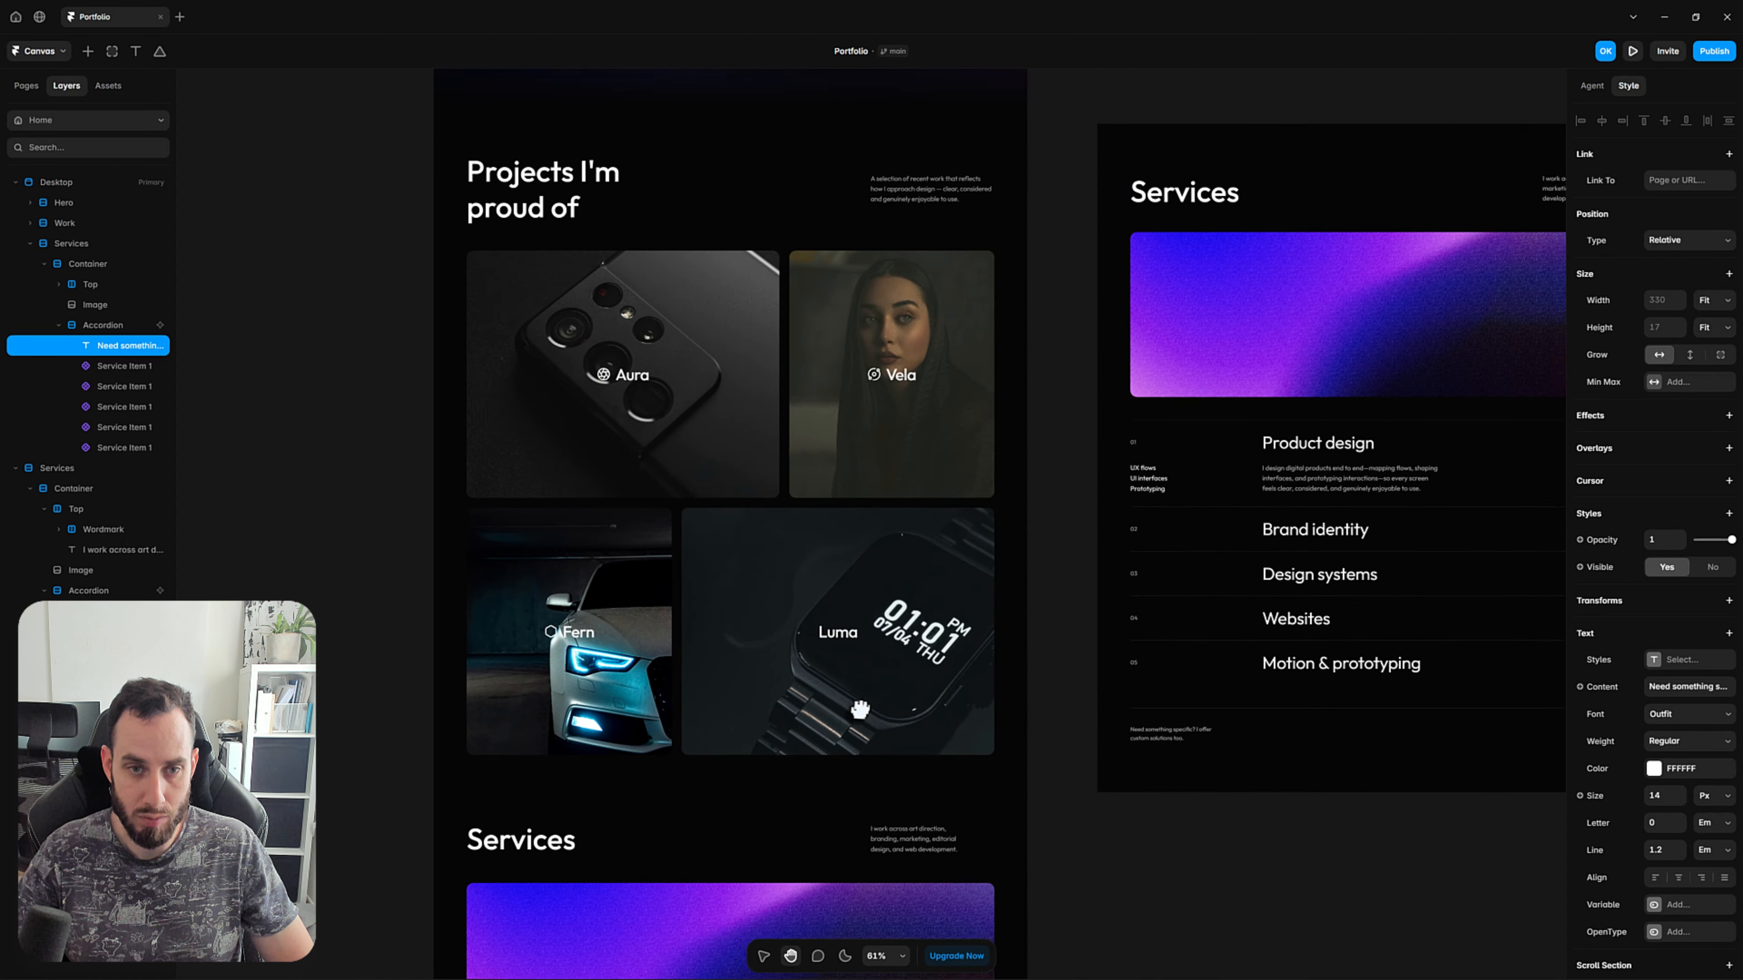
left_click_drag(807, 439, 762, 450)
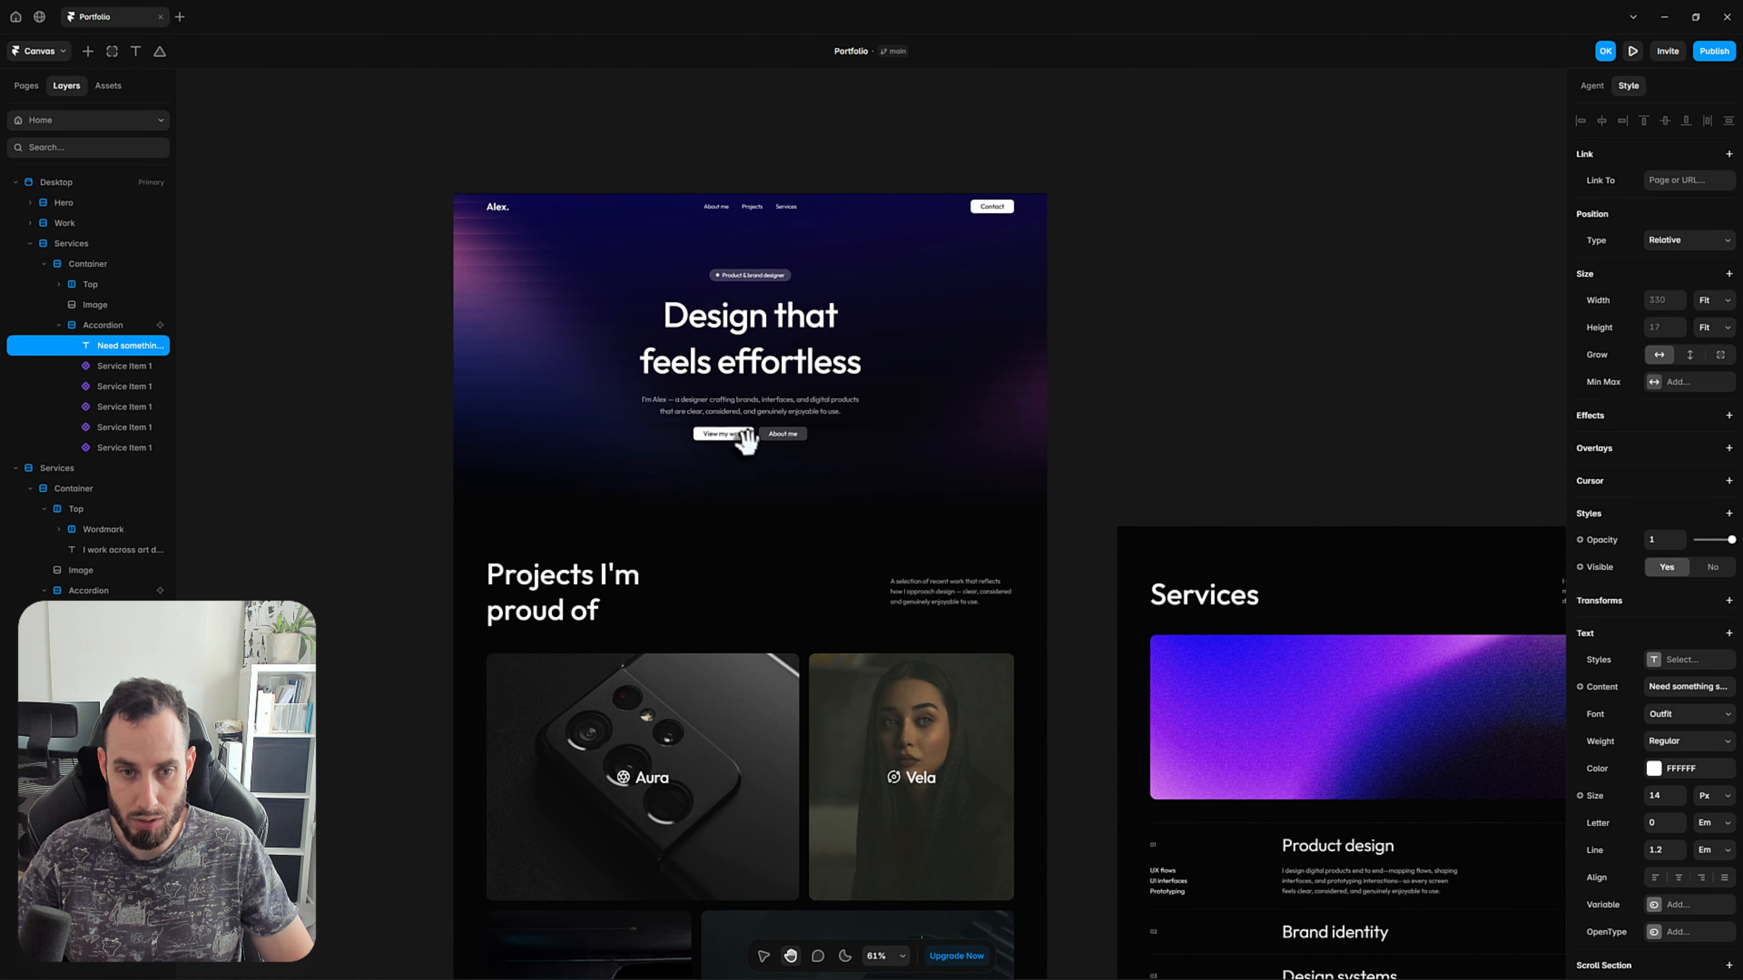
left_click(749, 438)
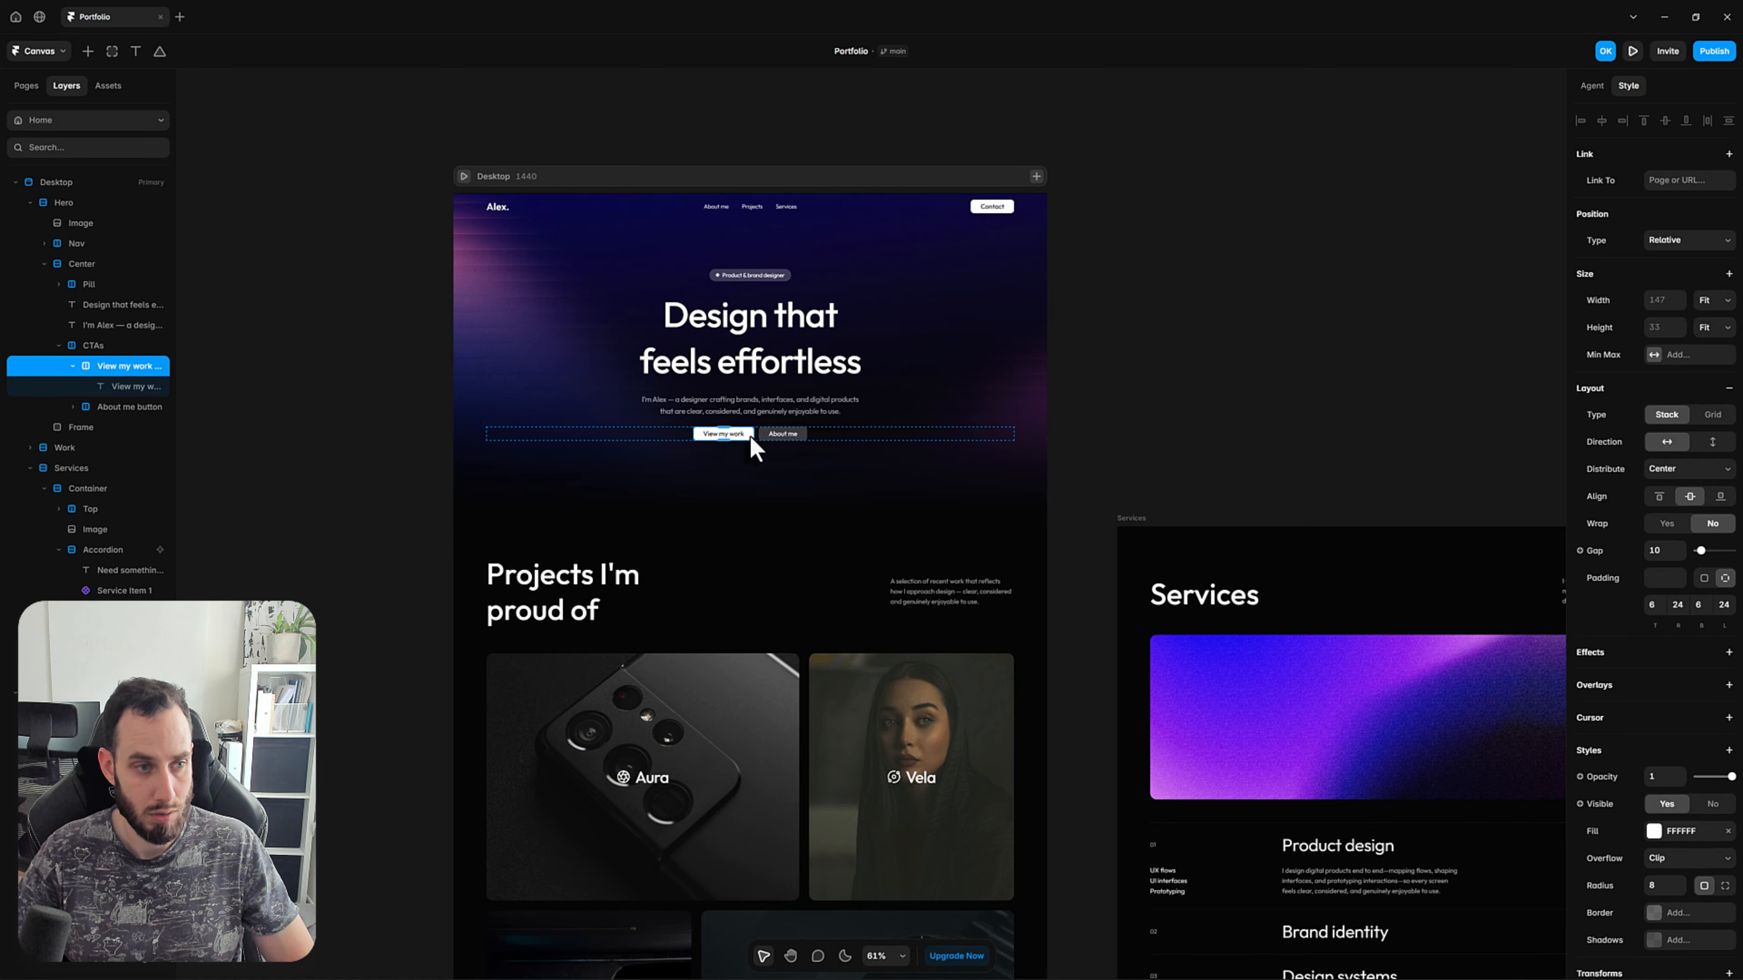
scroll(1050, 494, "down", 8)
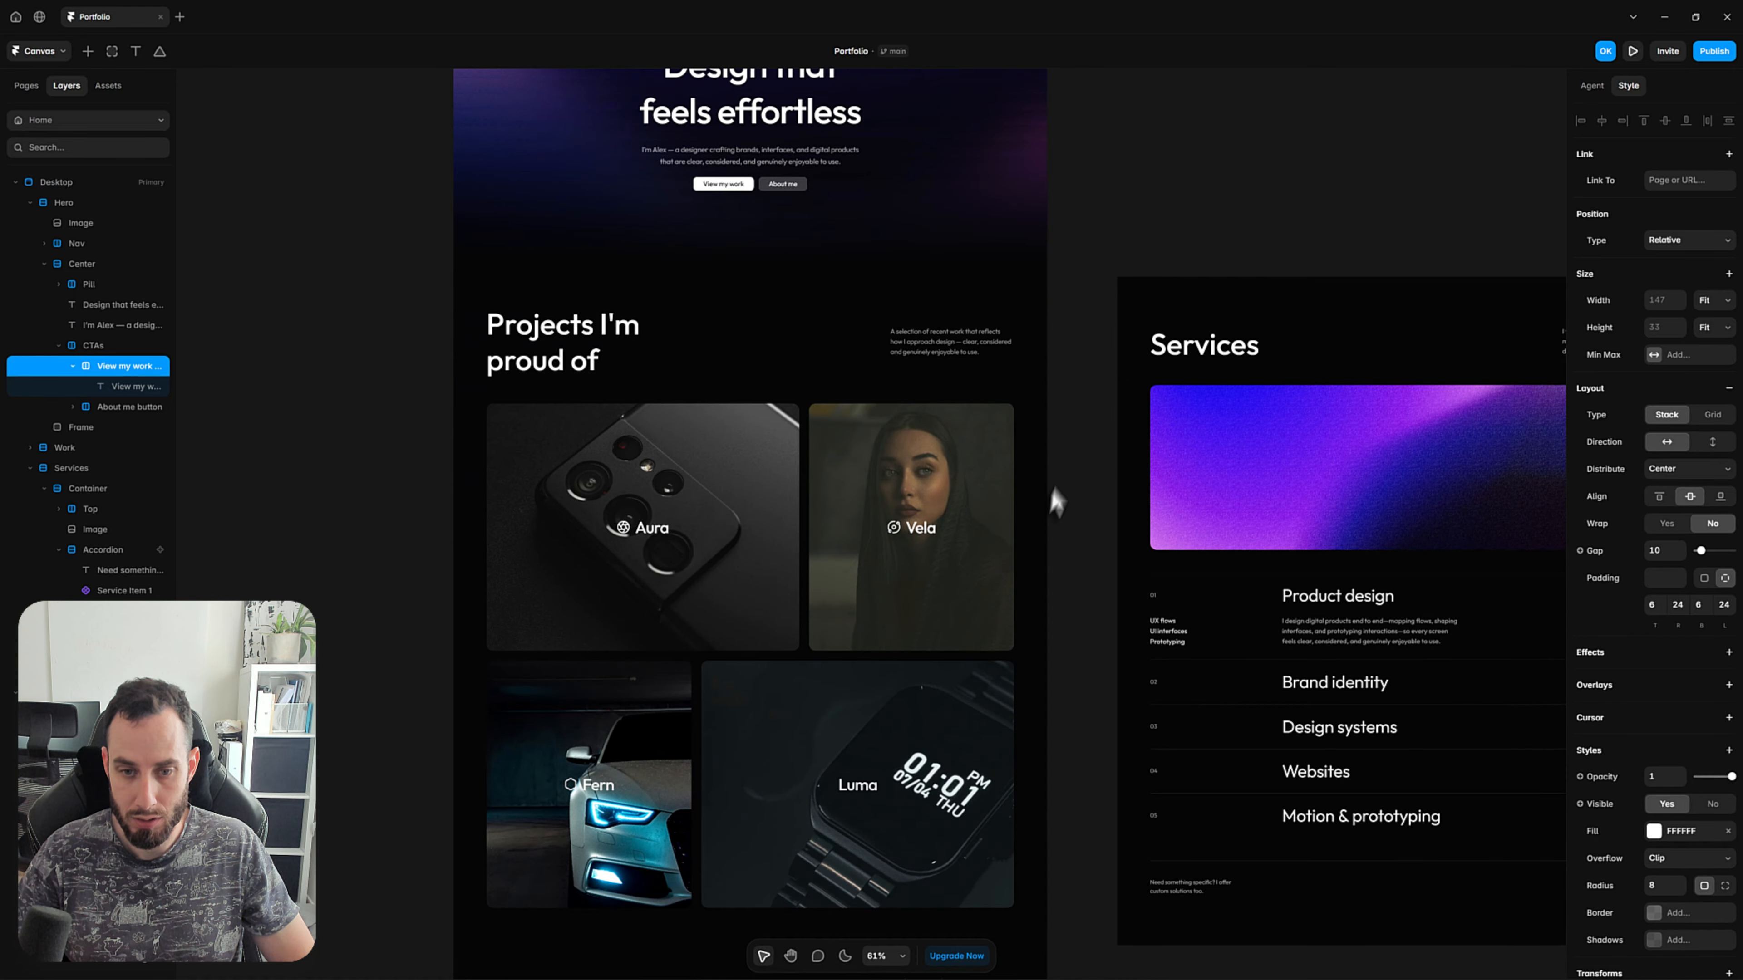
scroll(981, 559, "down", 9)
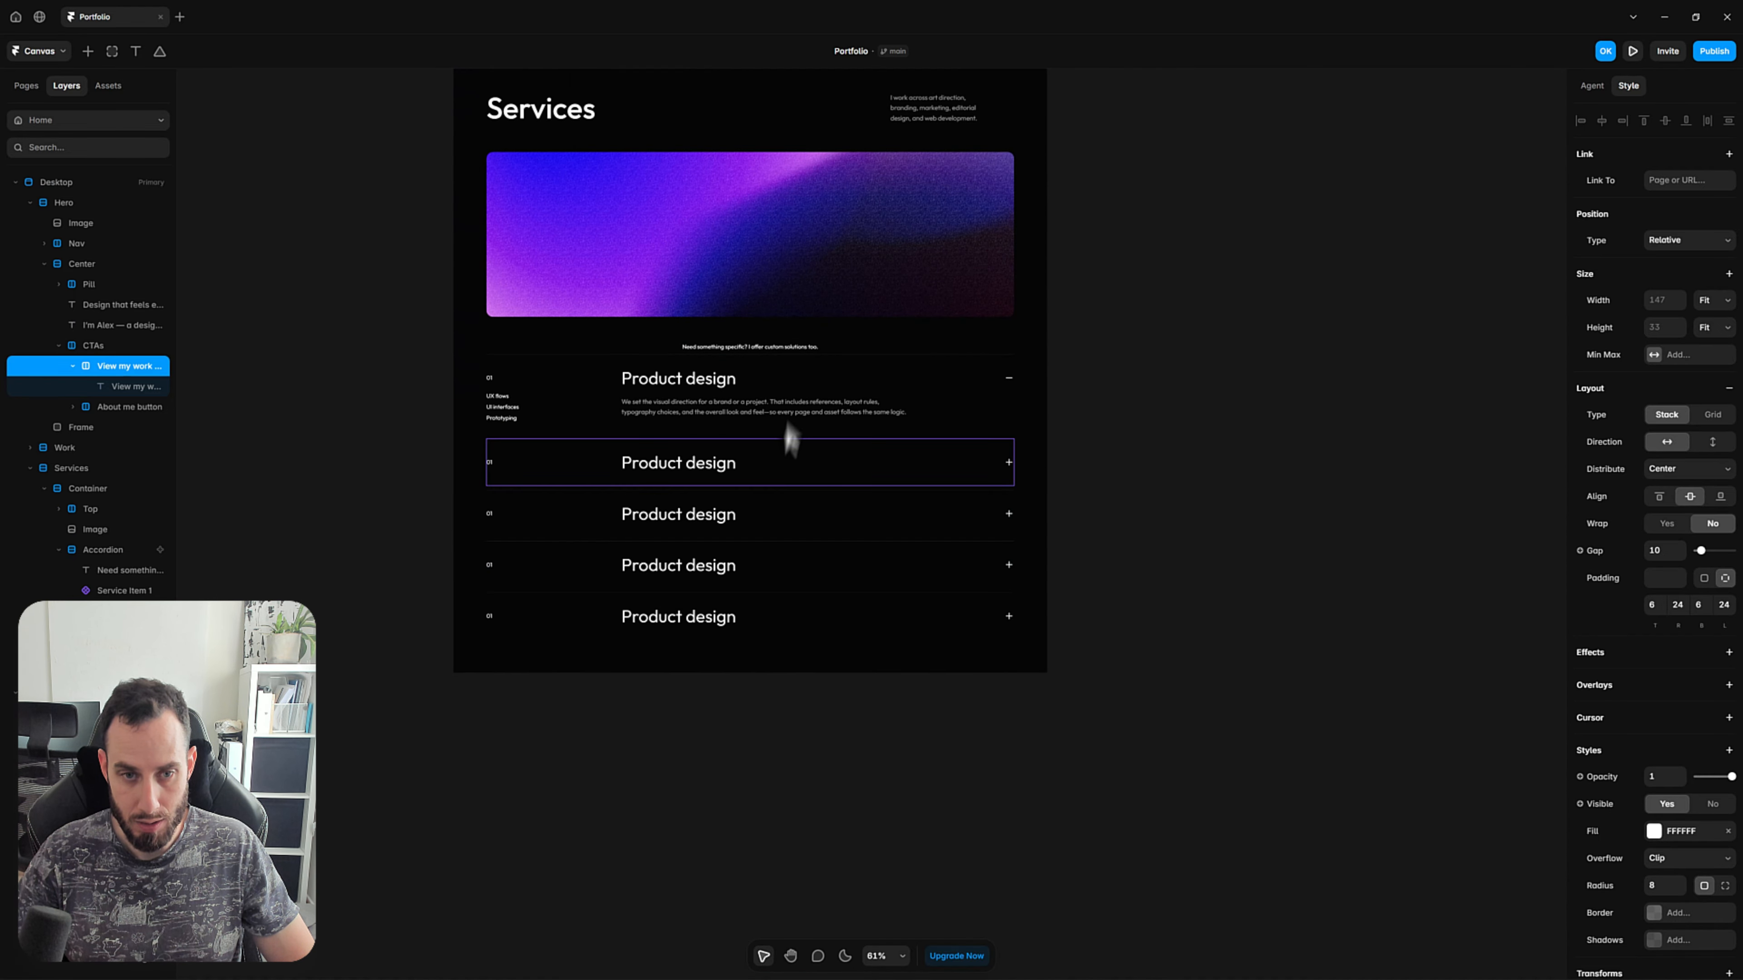
left_click(826, 348, "ctrl")
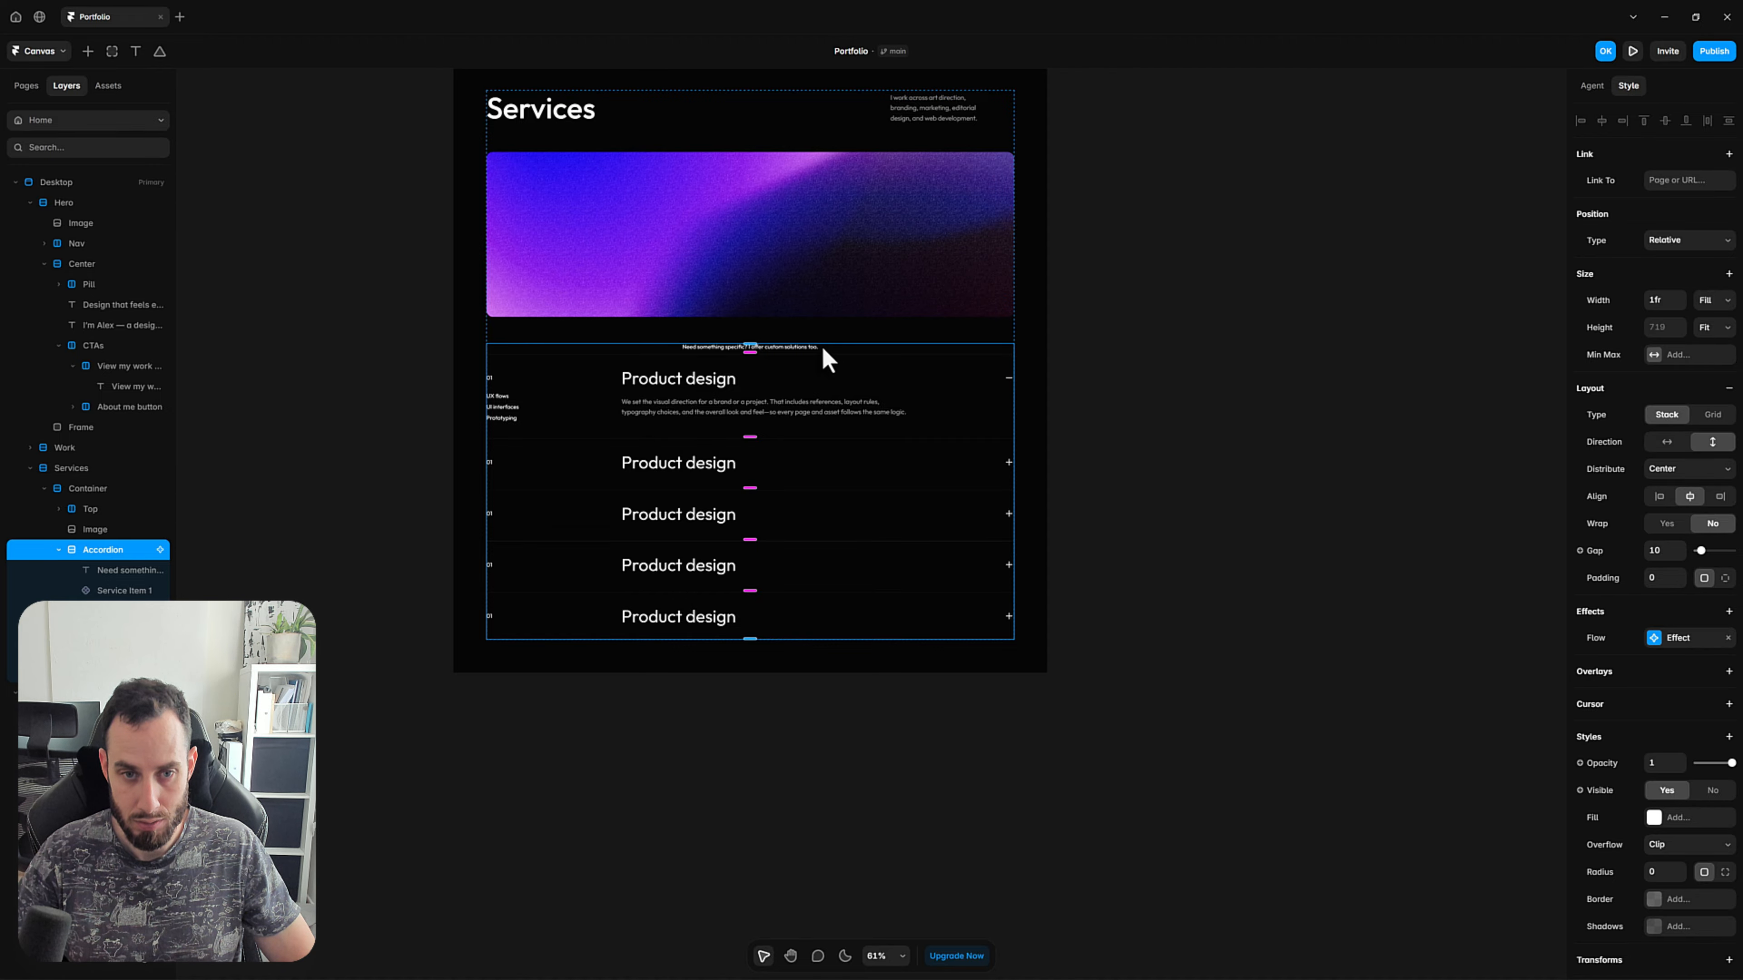
key("ctrl+v")
key("Up")
key("Up")
key("Up")
key("Up")
key("Up")
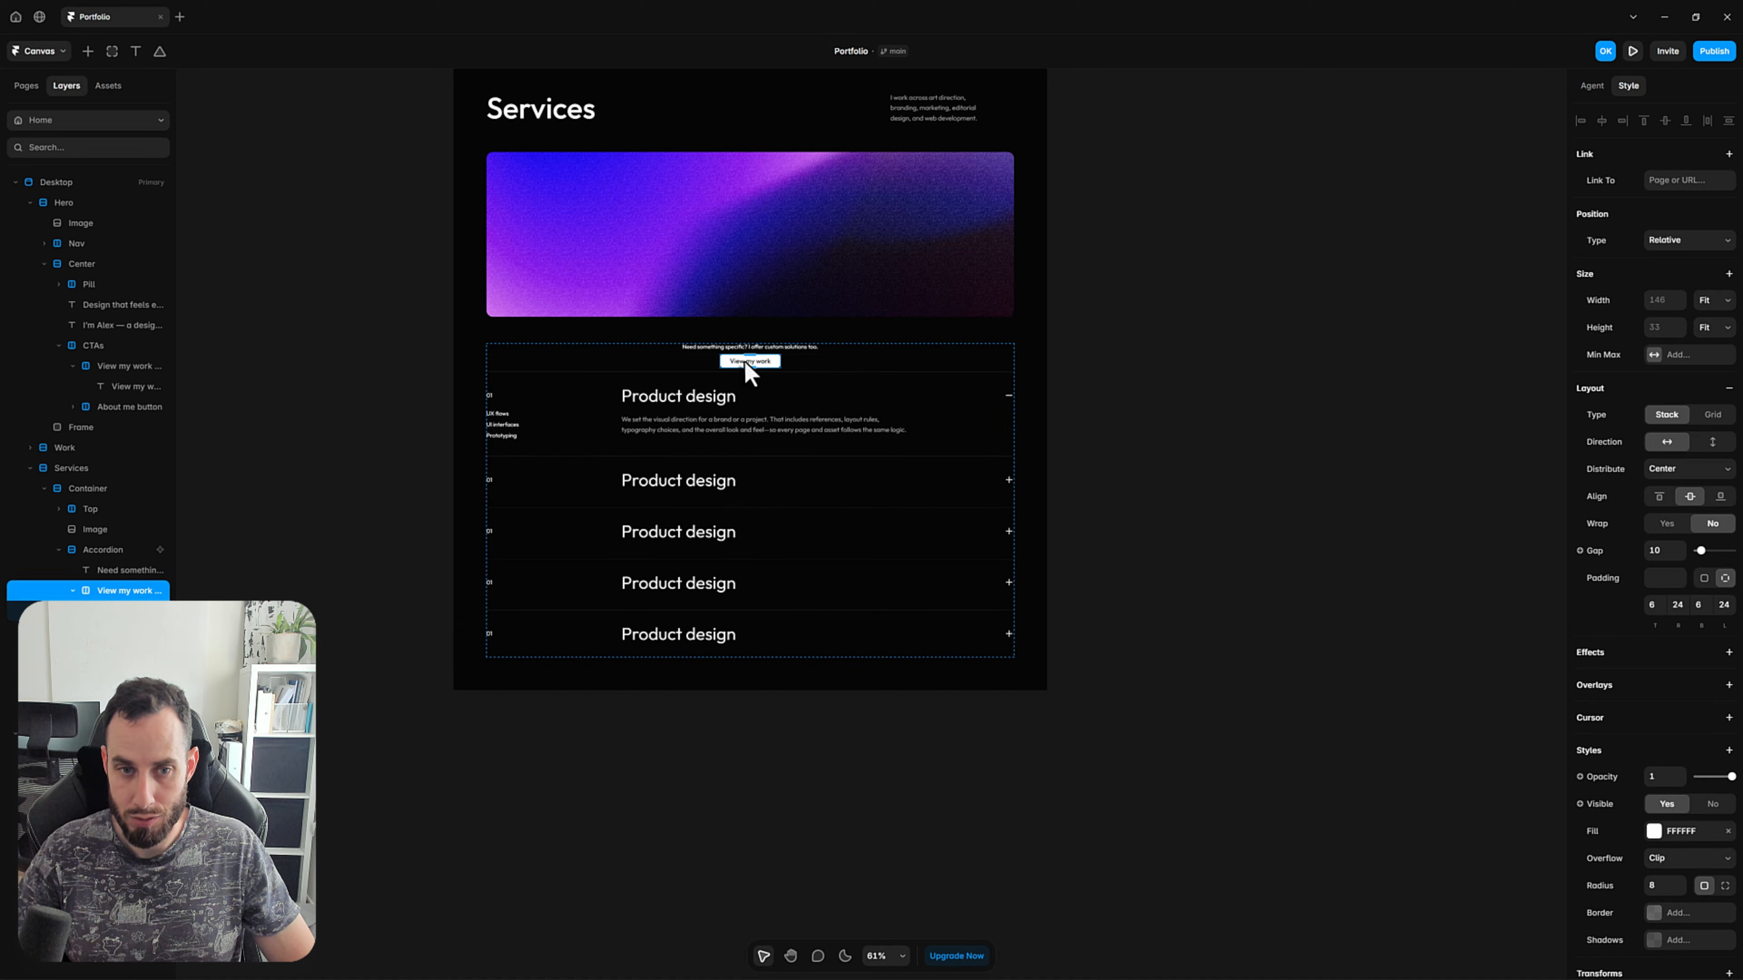
Change the pasted button's label to "Book a call".
double_click(761, 362)
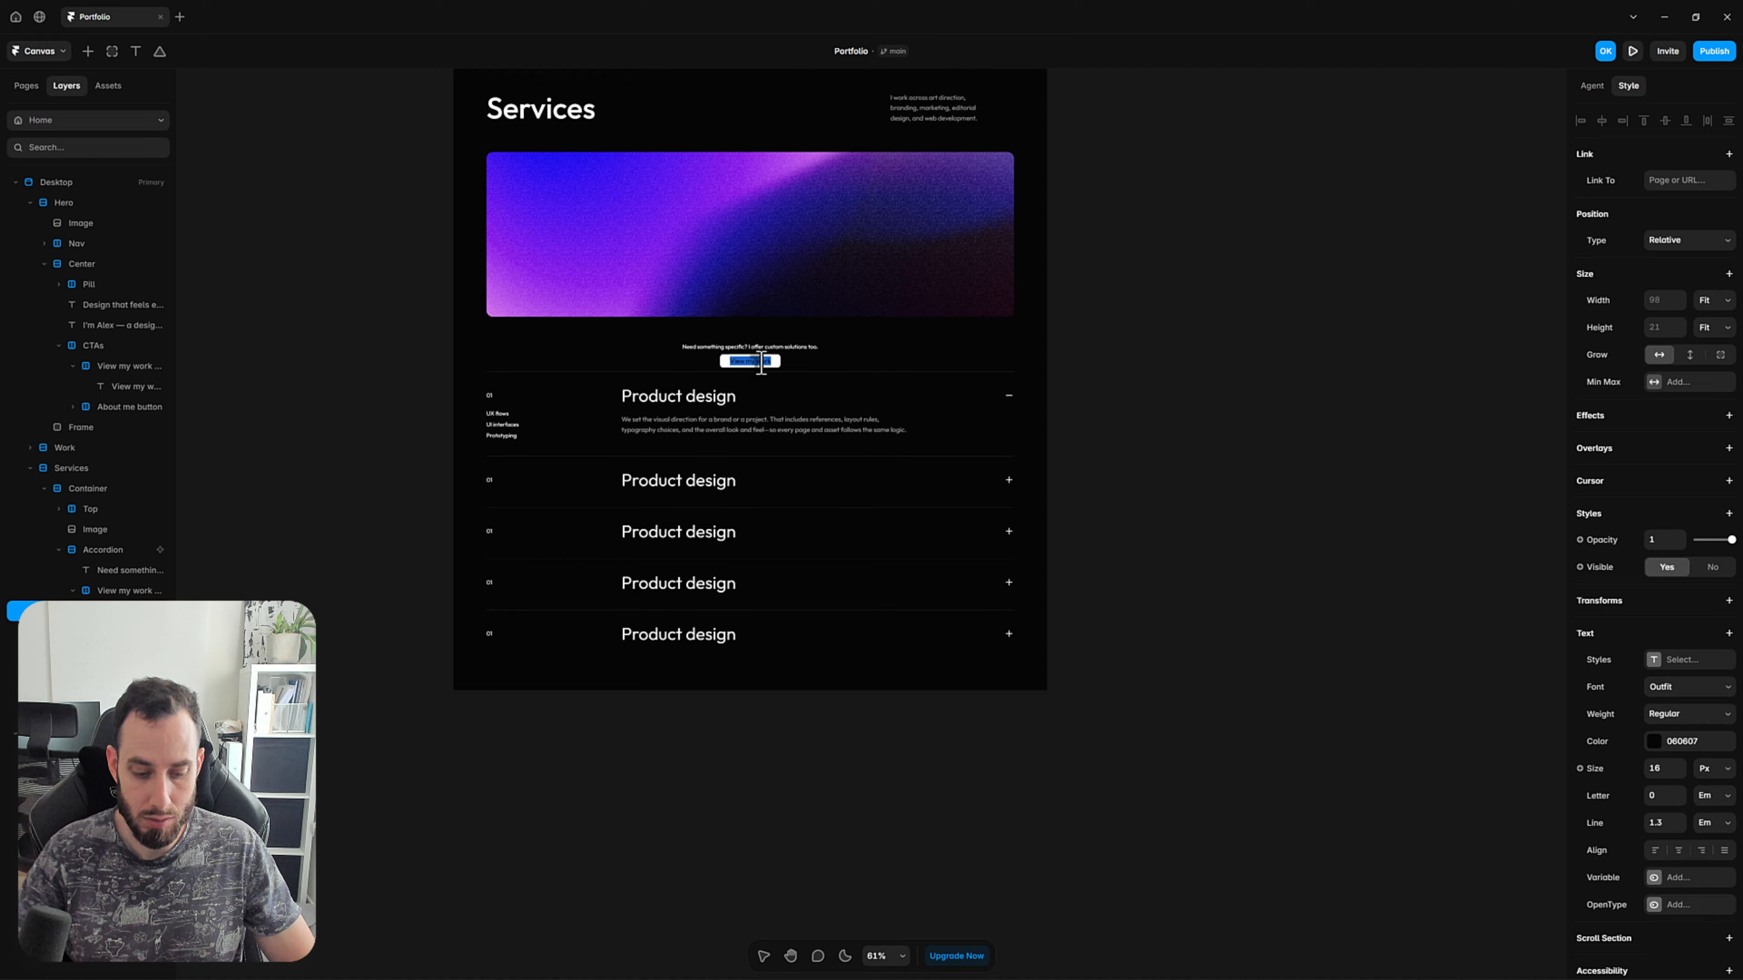
type("Co")
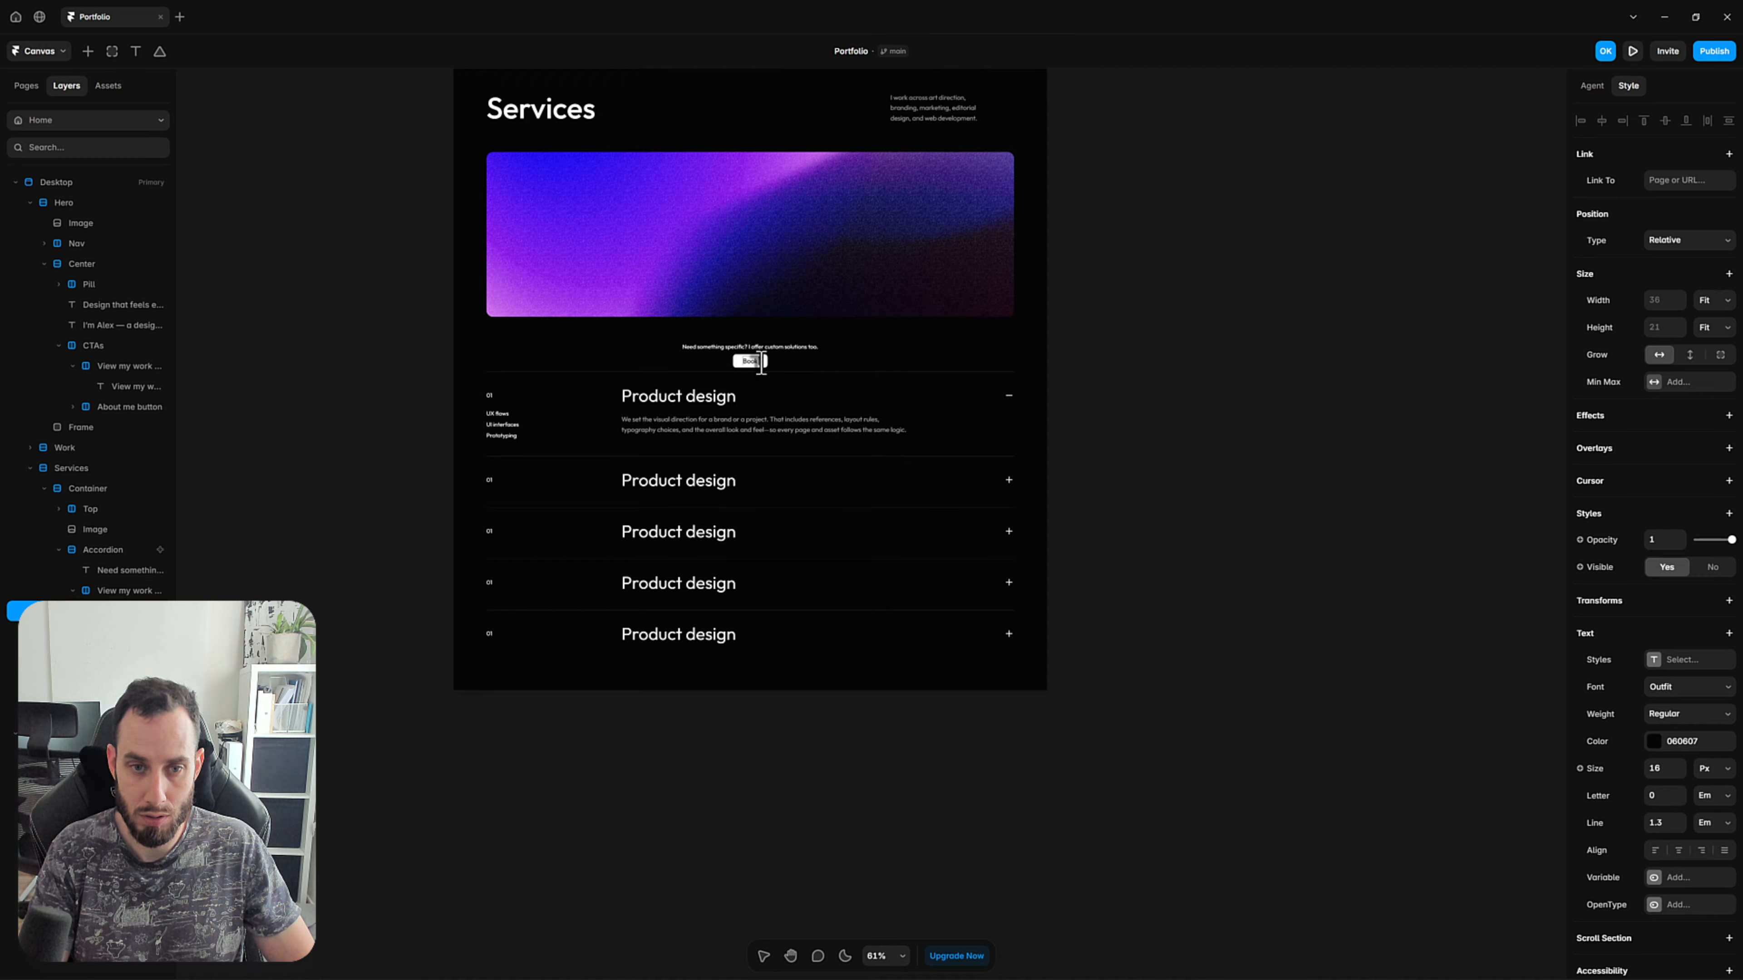
type("ok a call")
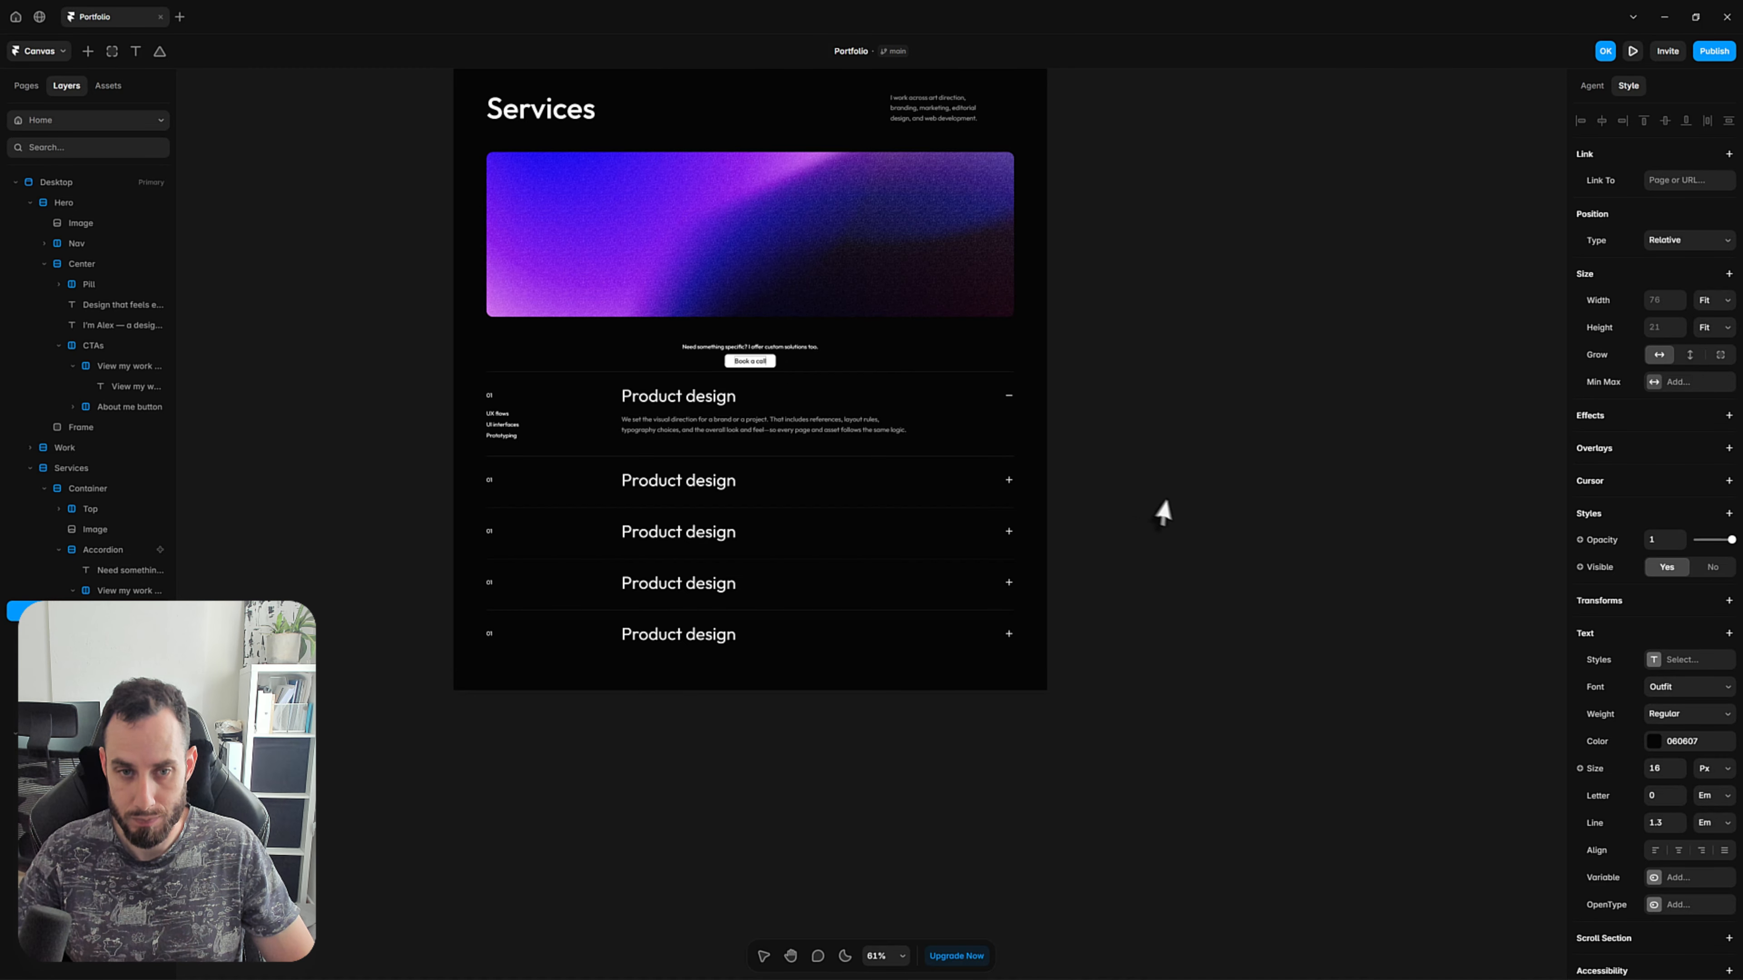
left_click(1166, 512)
Rename the pasted button's layer as "Book a call button".
left_click_drag(889, 355, 622, 443)
key("v")
left_click(577, 475)
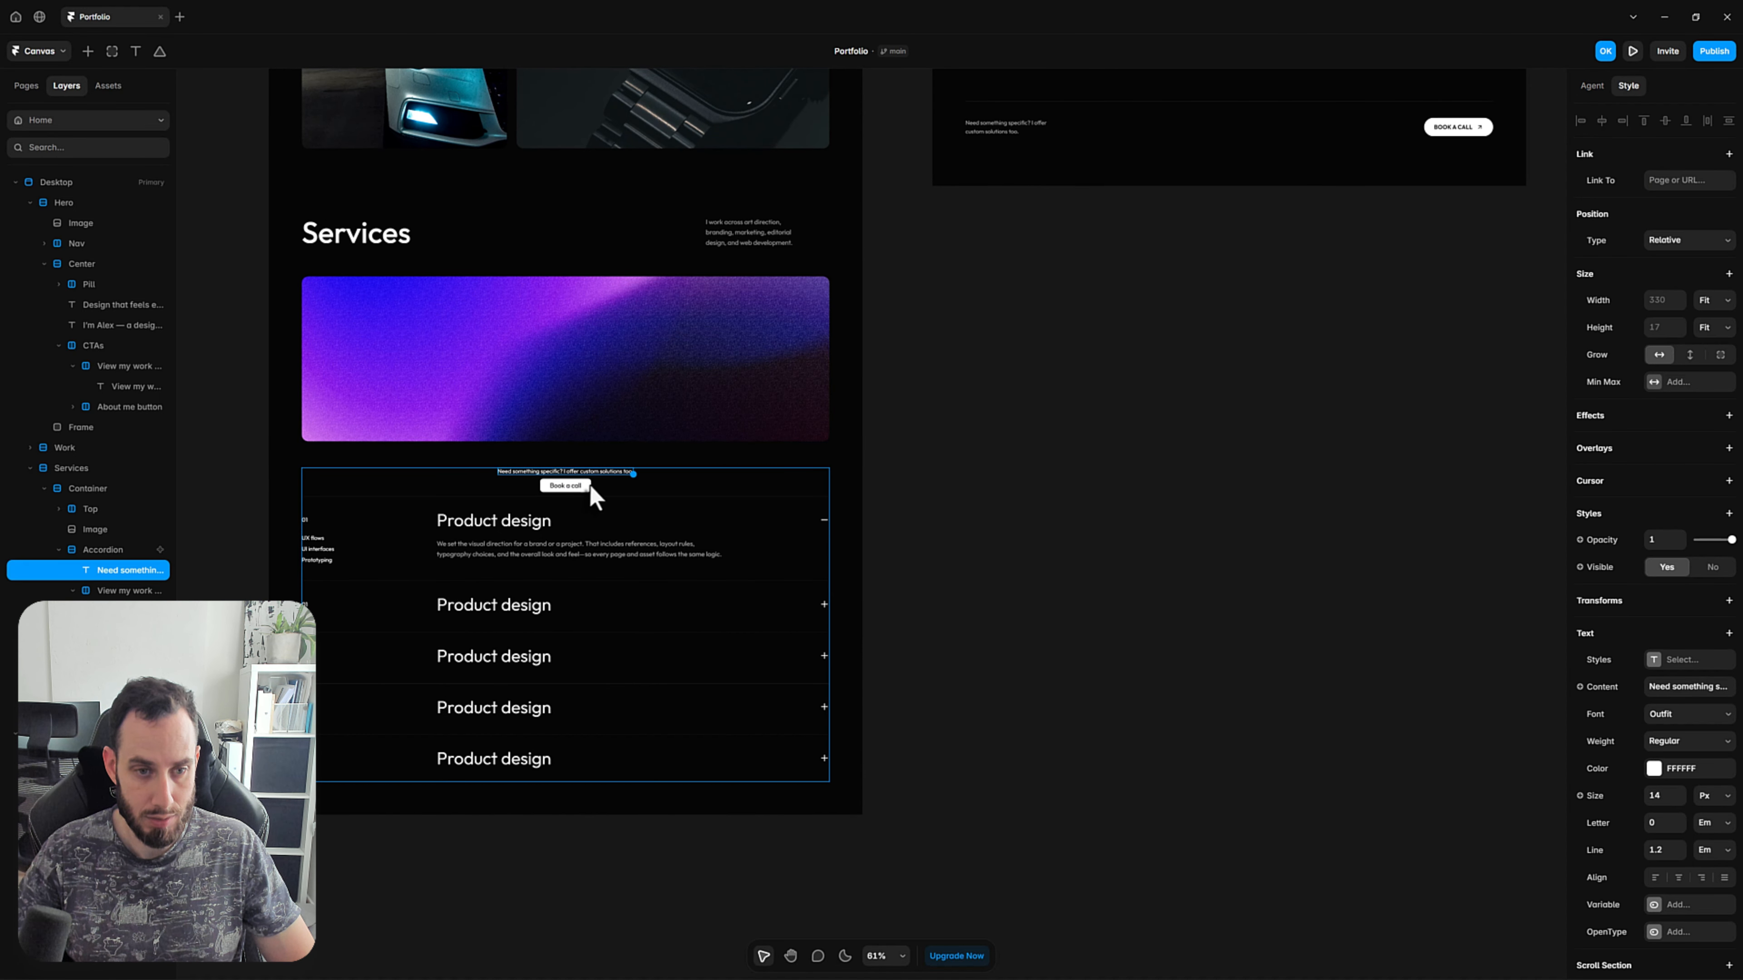
left_click(120, 591)
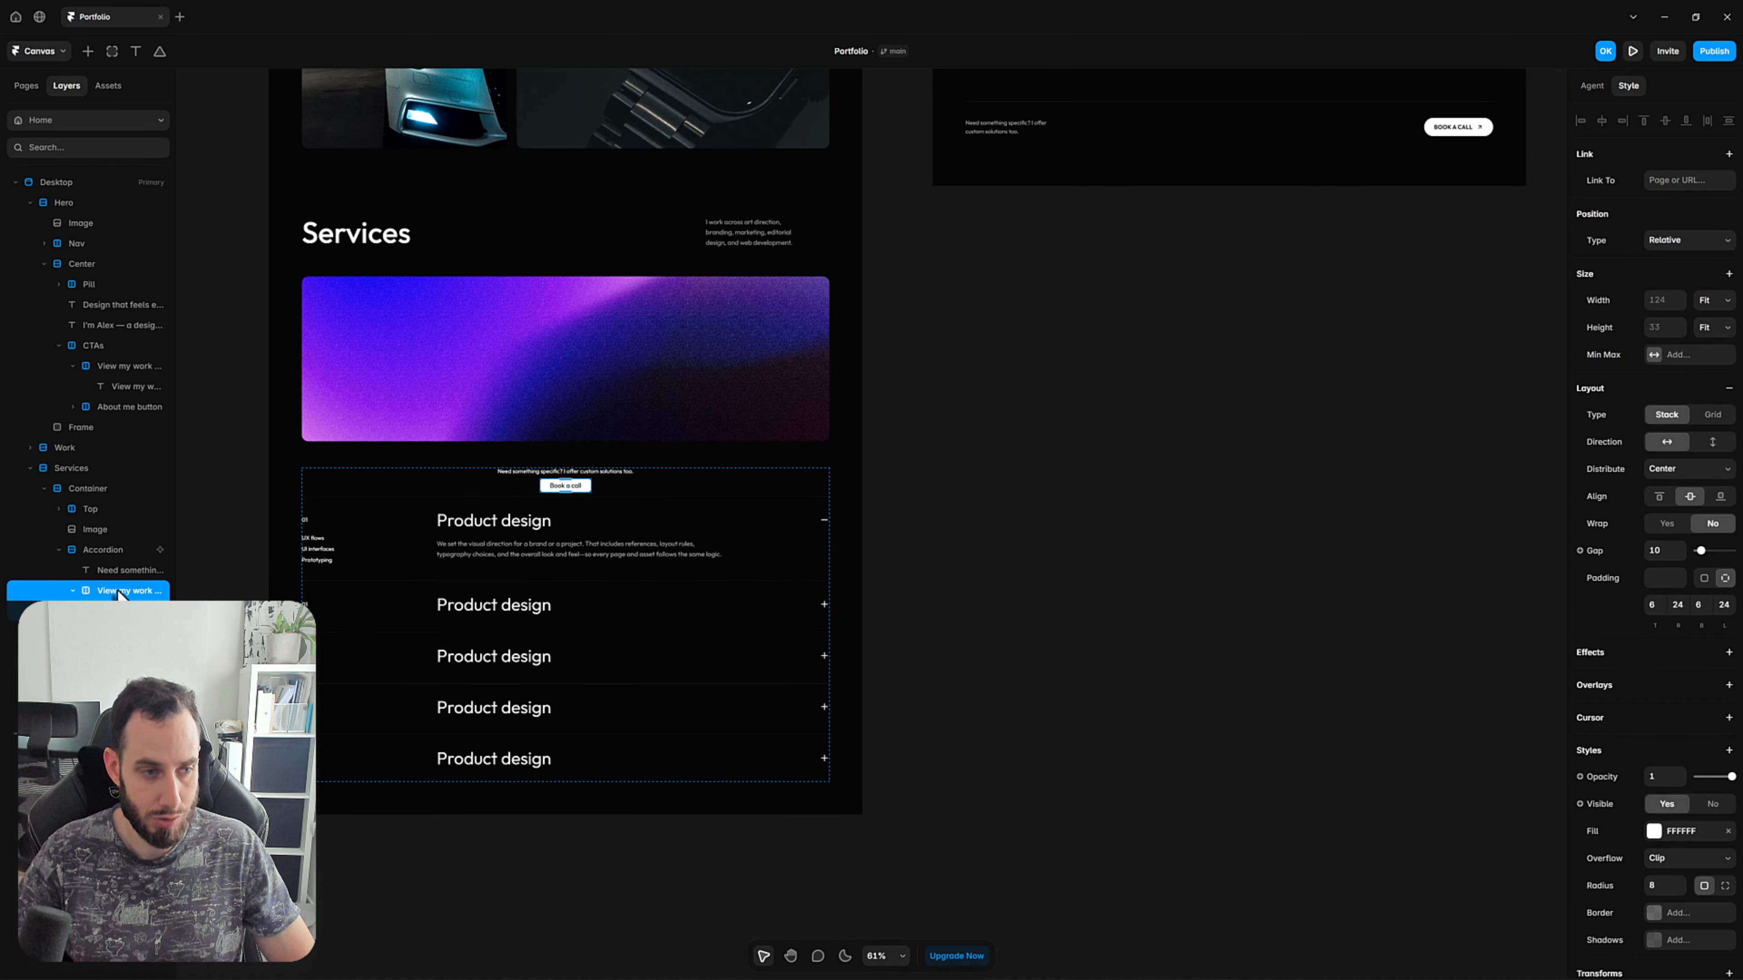
double_click(121, 590)
type("Boo")
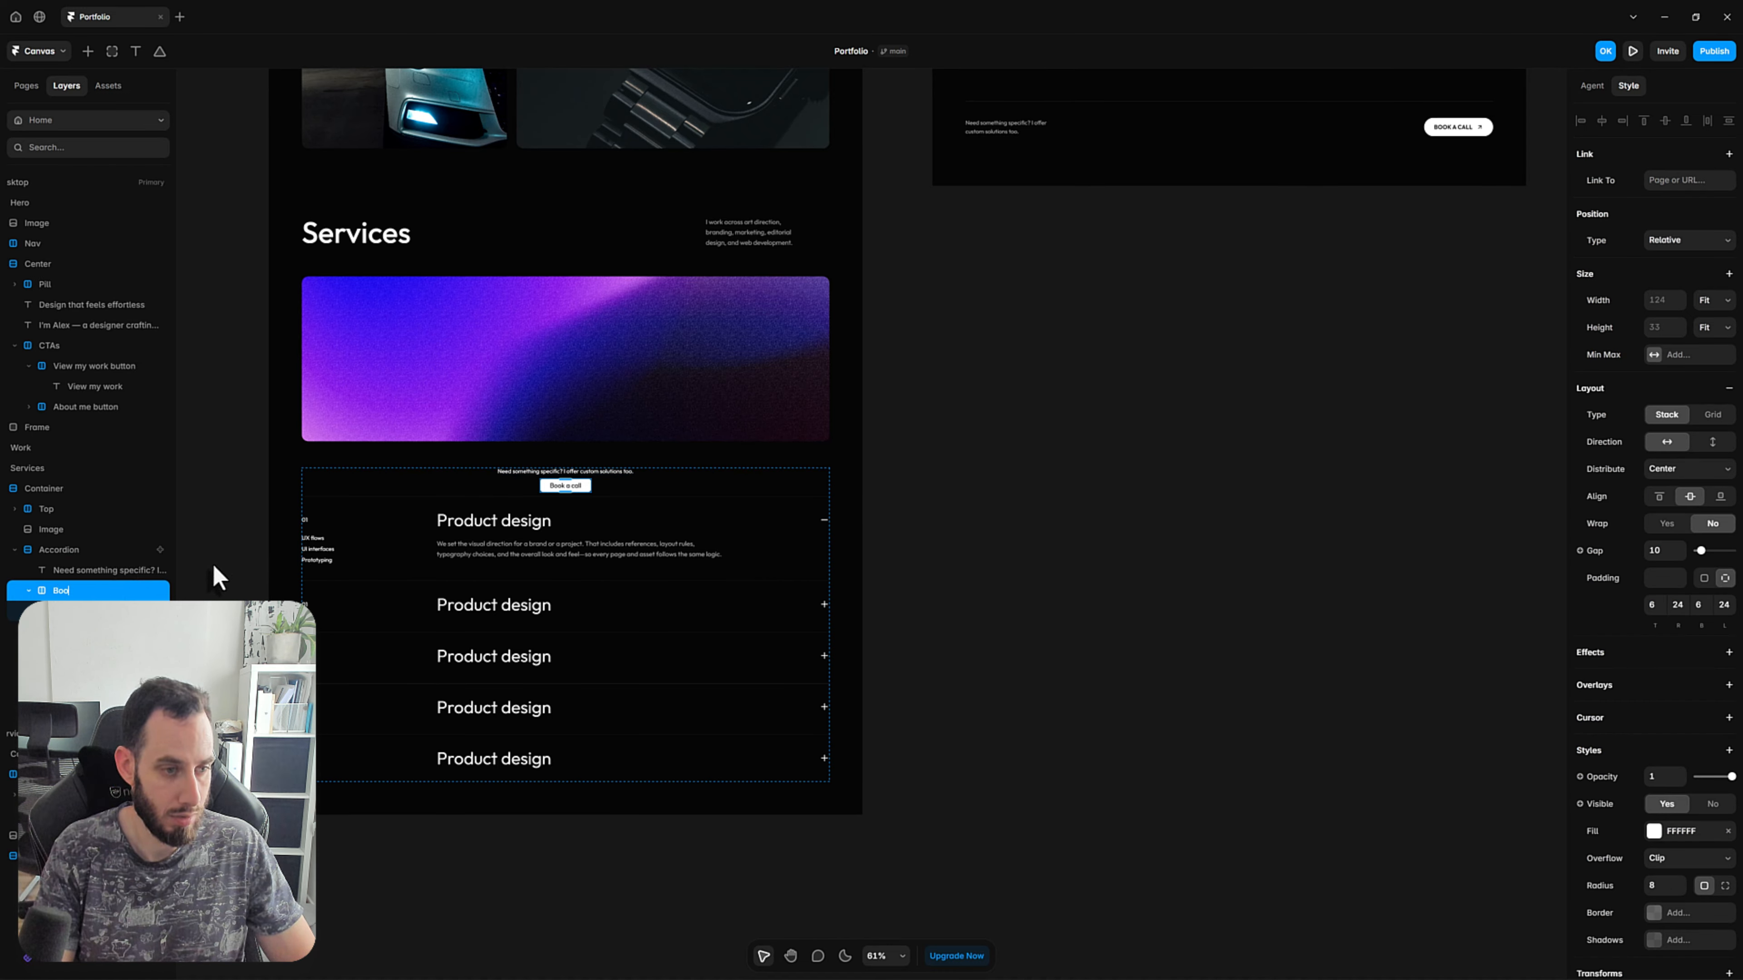
type("k a call button")
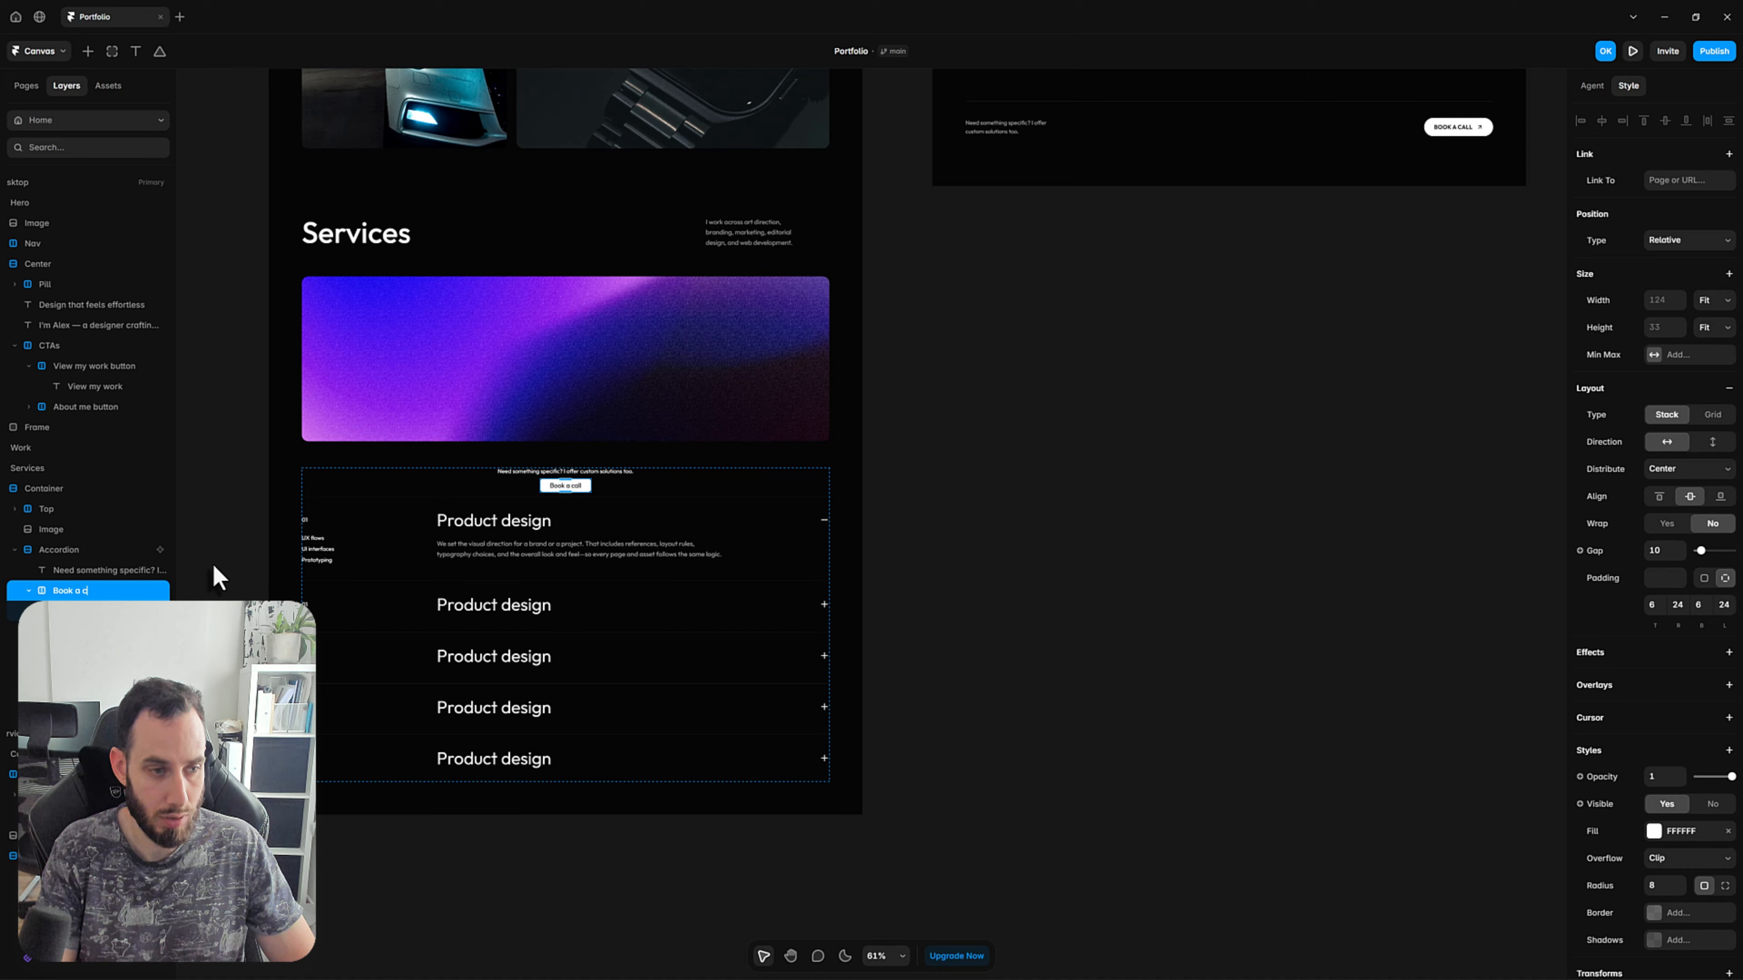
key("Return")
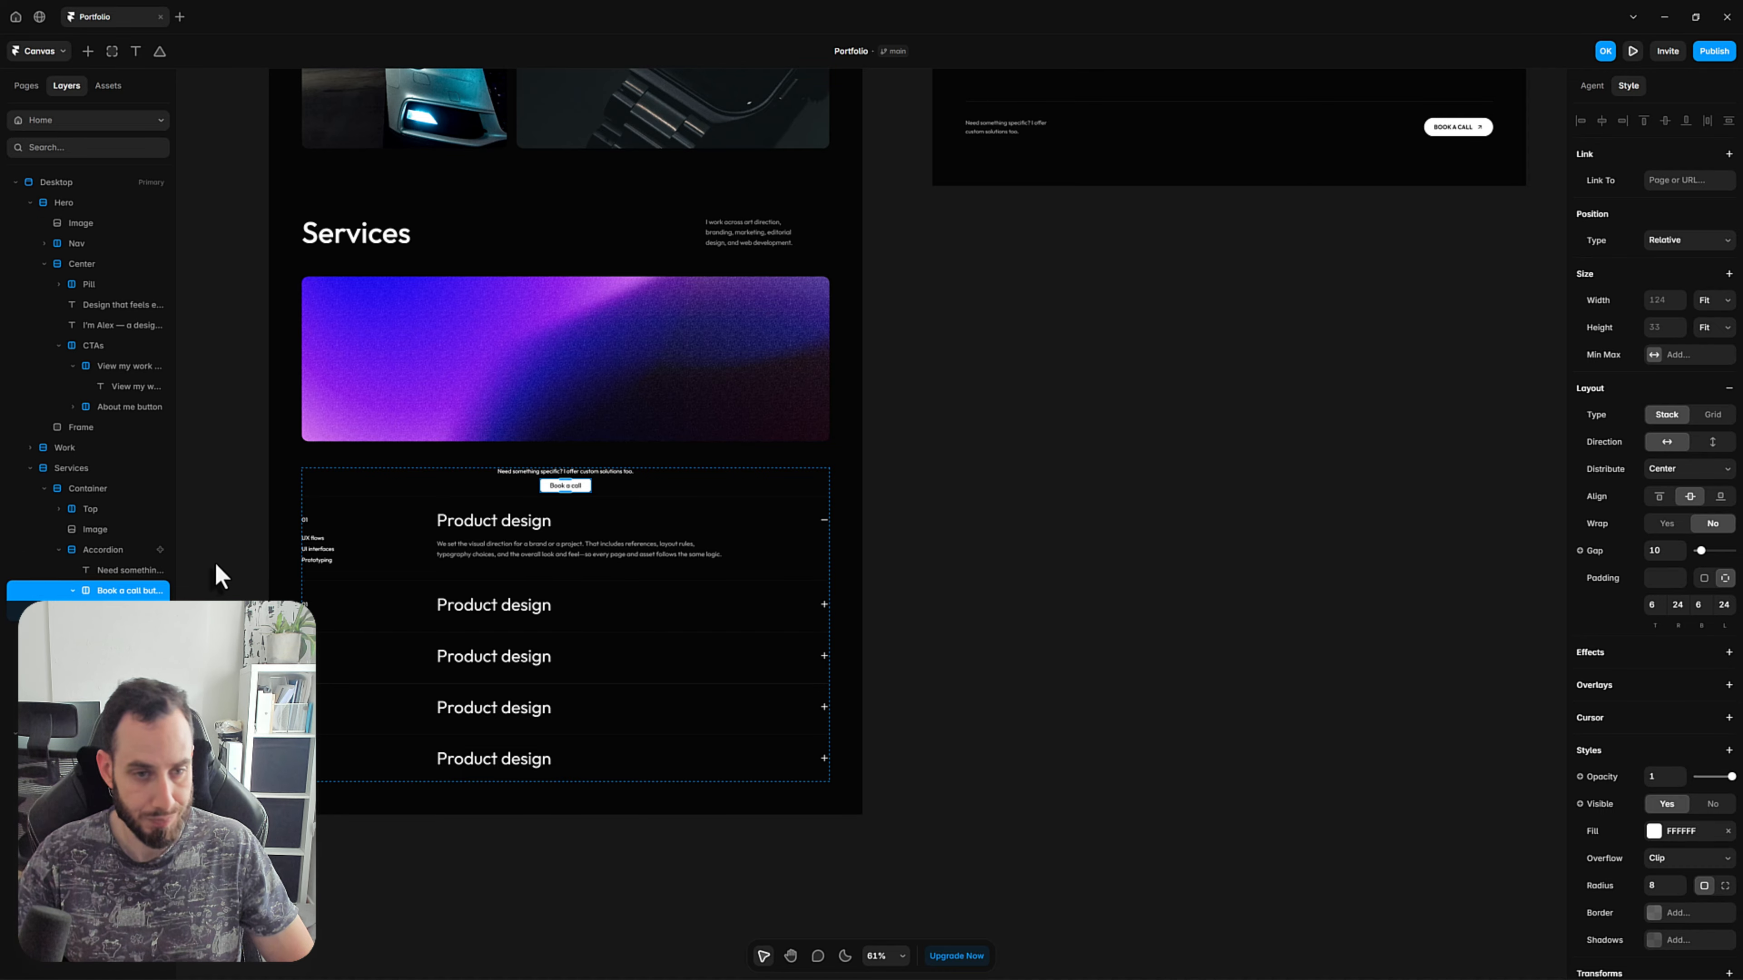
Wrap the "Need something specific?" text and the Book a call button in a stack and name it "Bottom".
left_click(1101, 483)
left_click(579, 473)
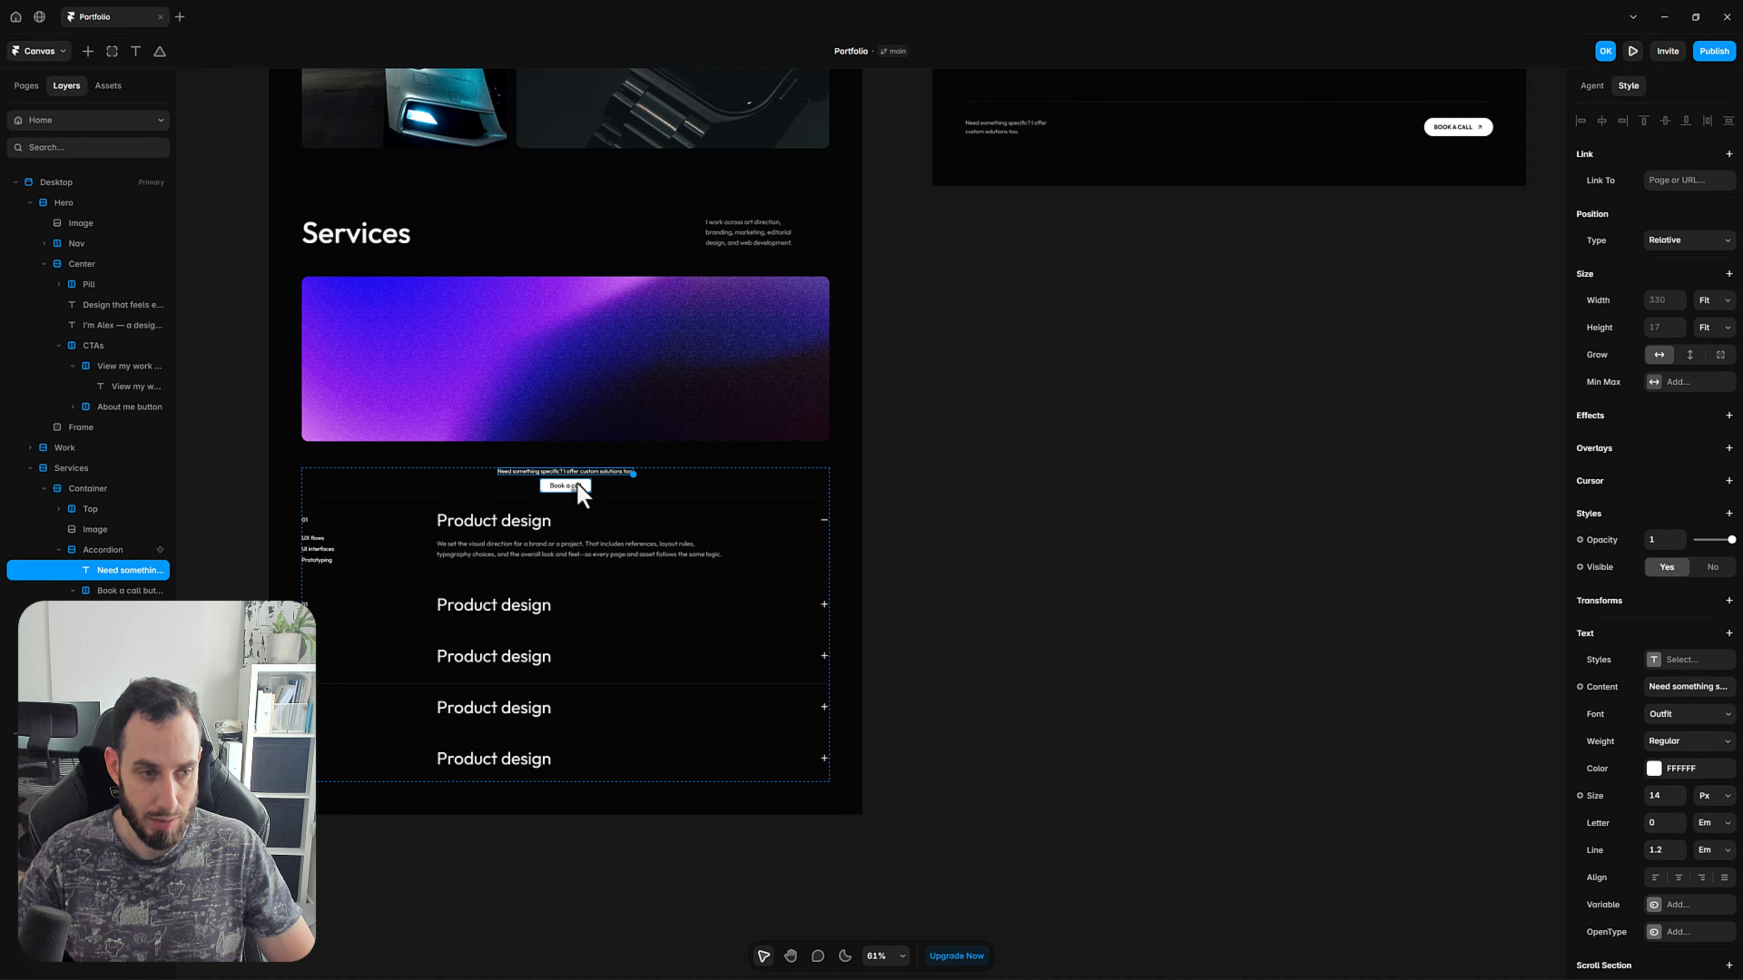
left_click(589, 487, "shift")
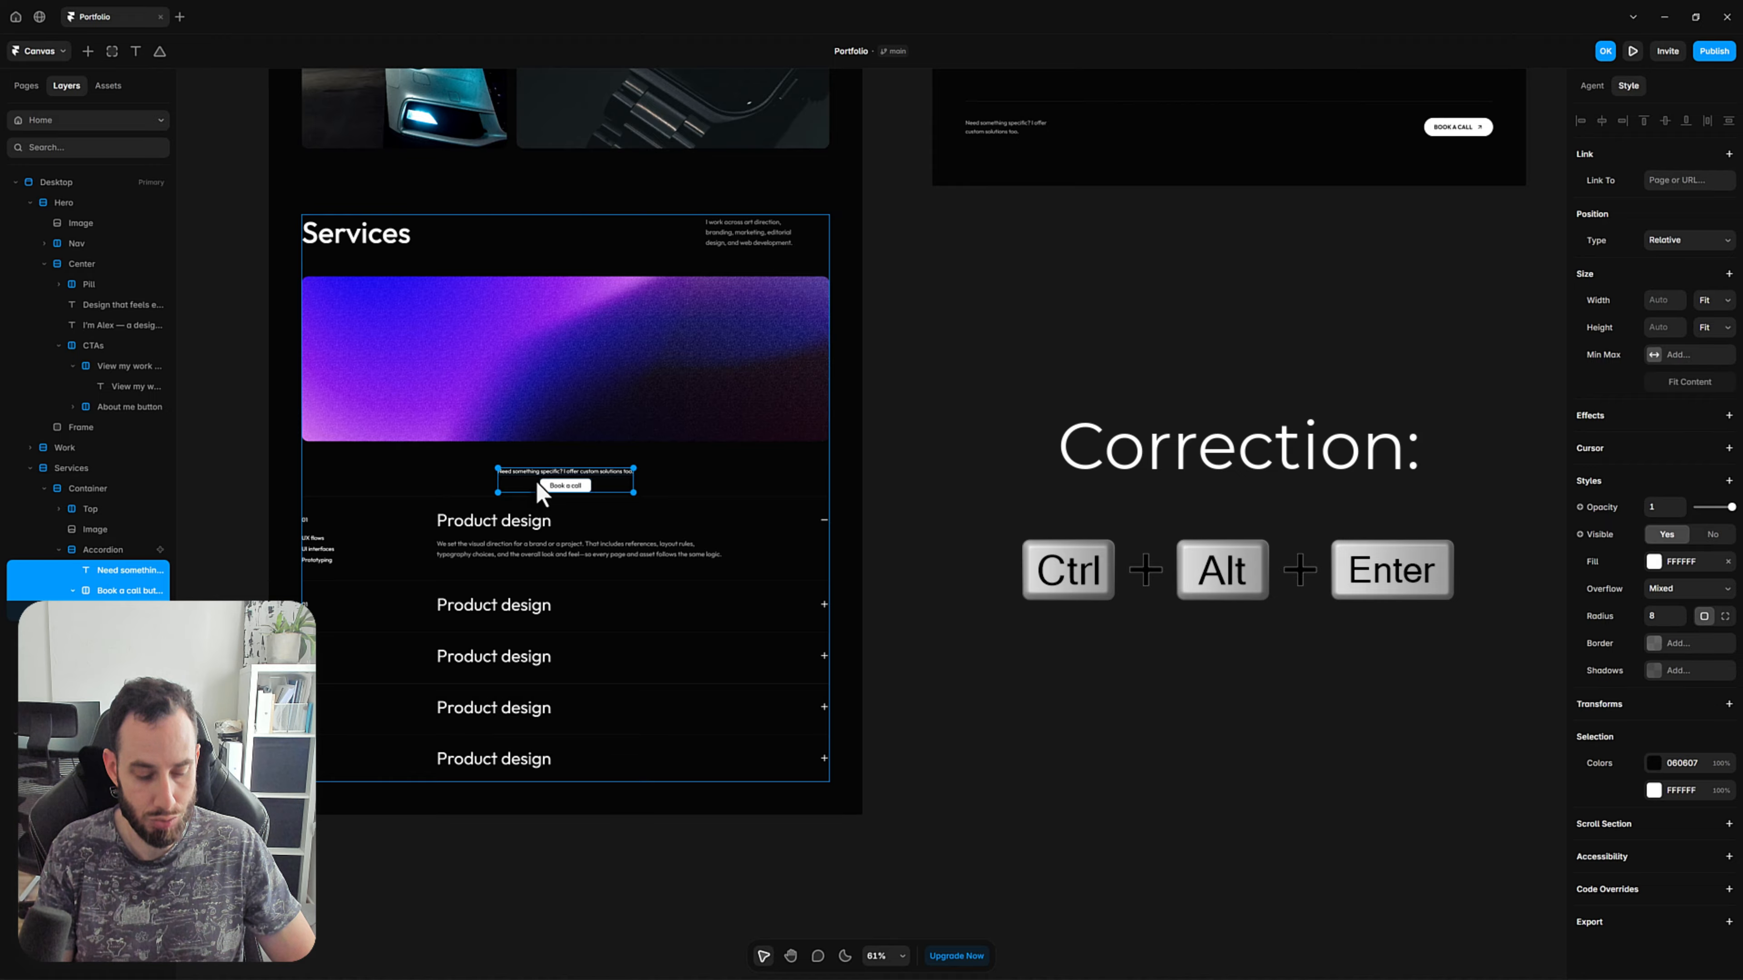
key("ctrl+alt+Return")
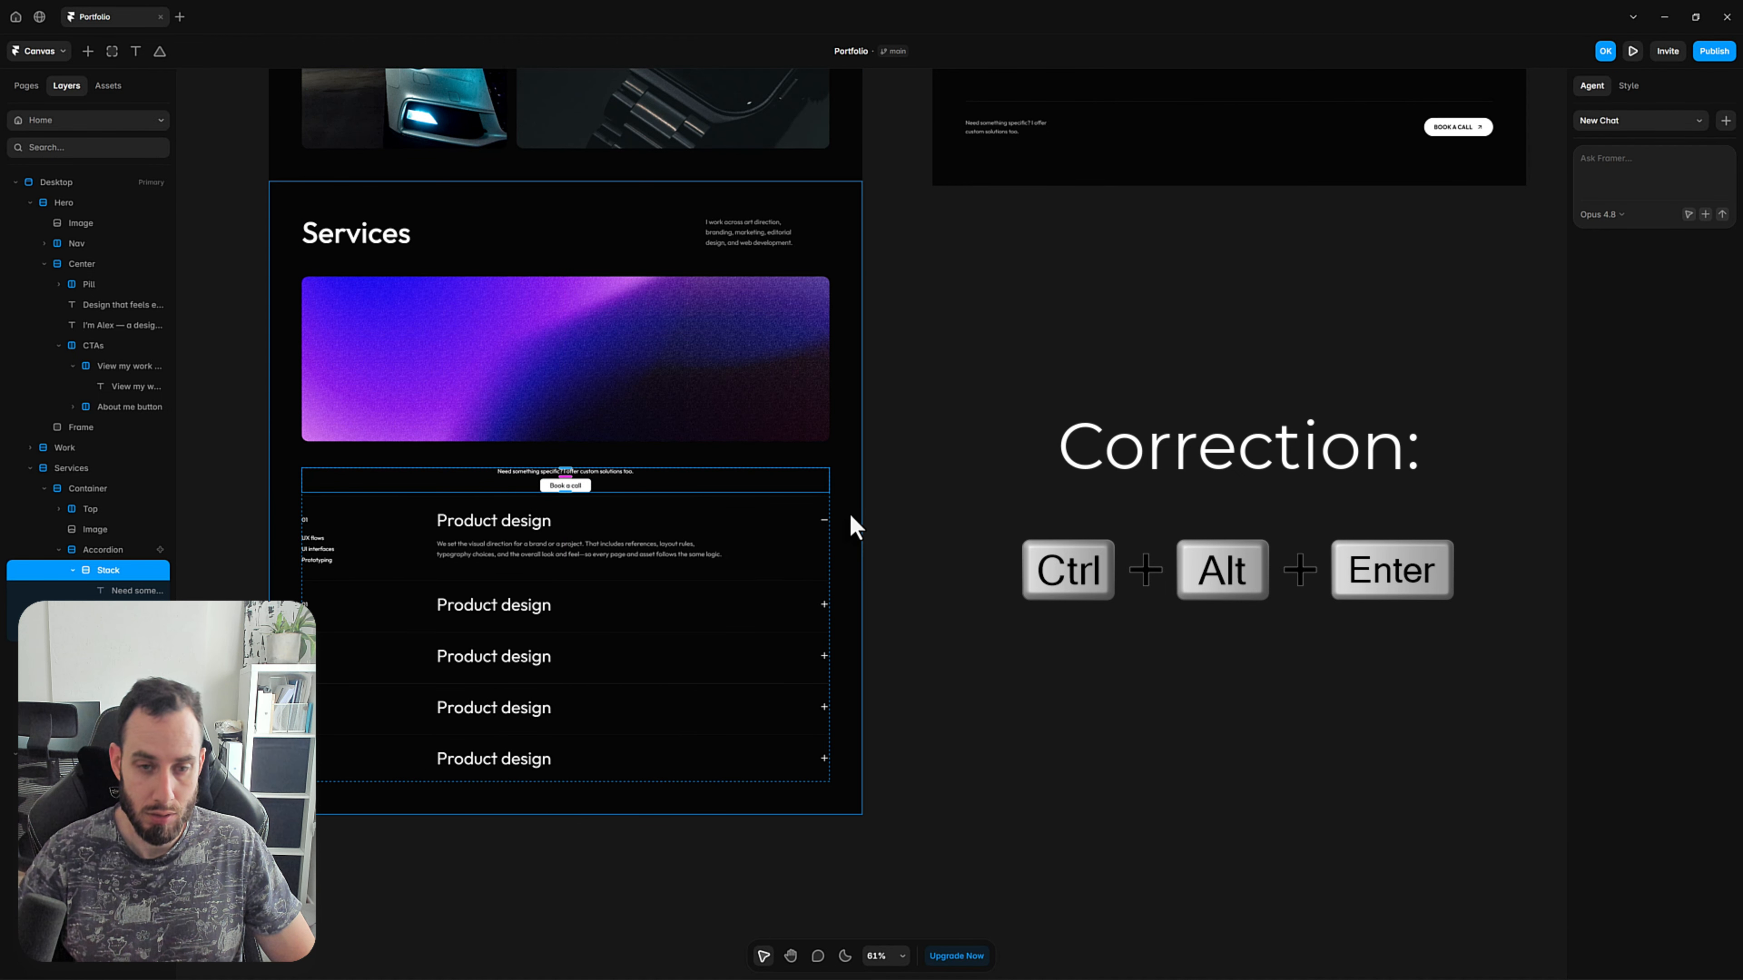
double_click(118, 572)
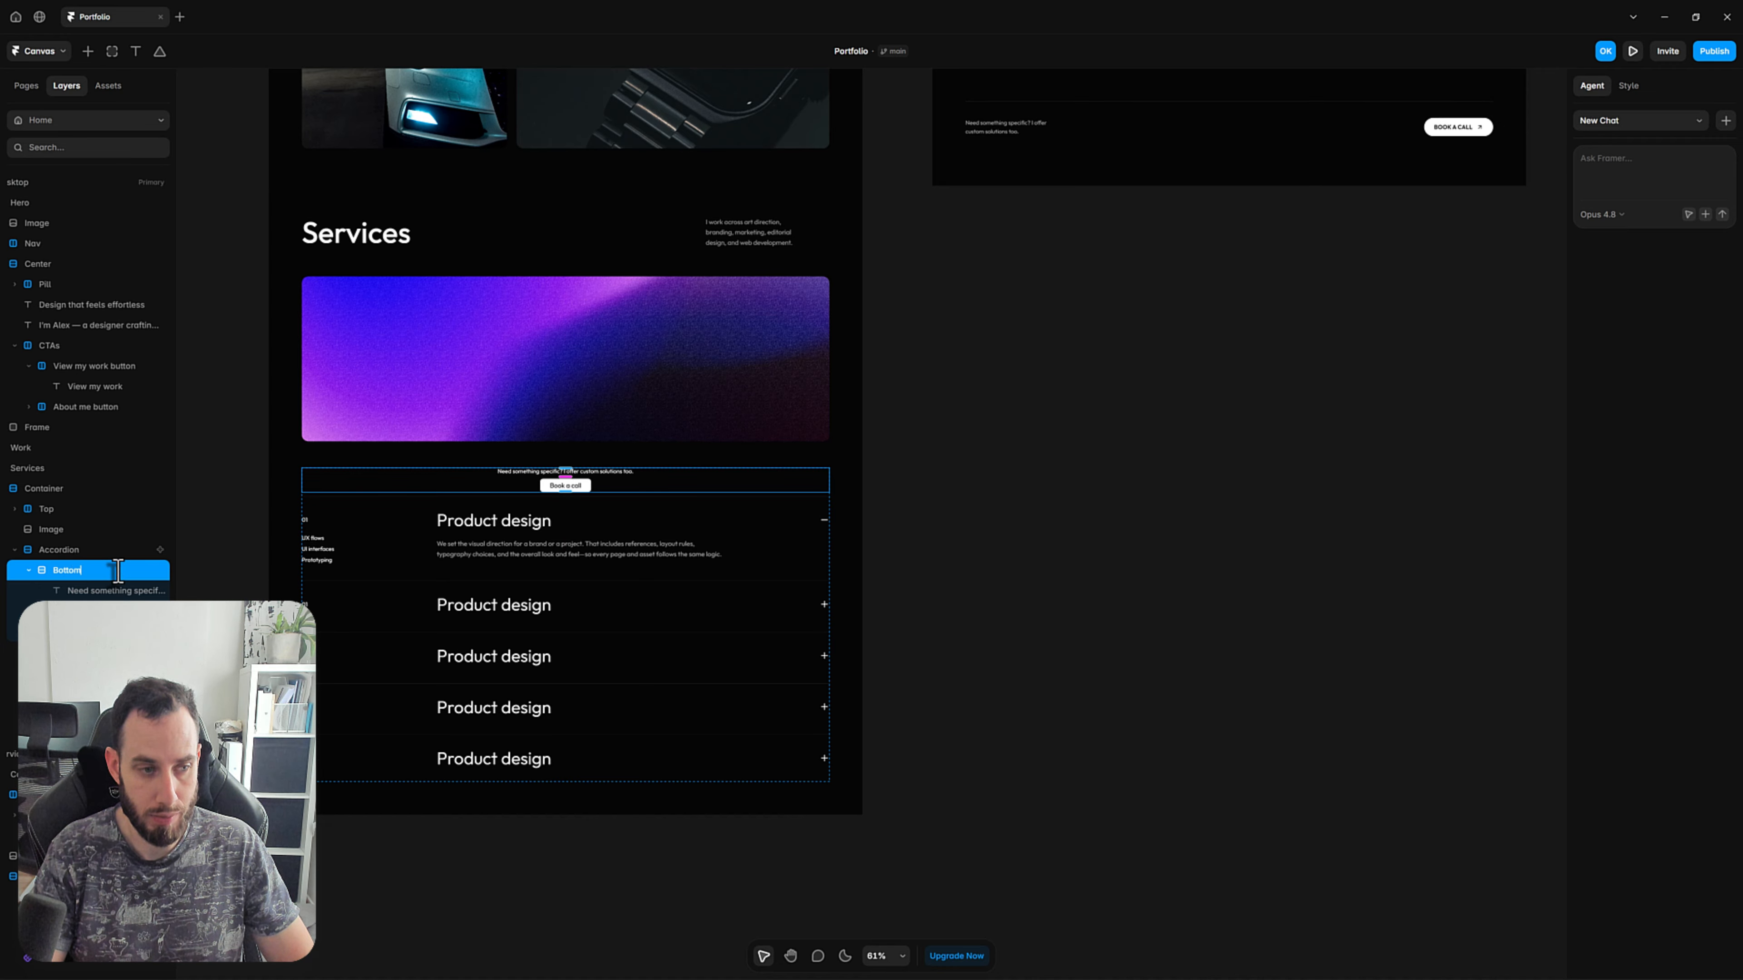
type("Bottom")
key("Return")
Move the Bottom stack below the last service item and out of the Accordion, into the Services Container beneath it.
key("Down")
key("Down")
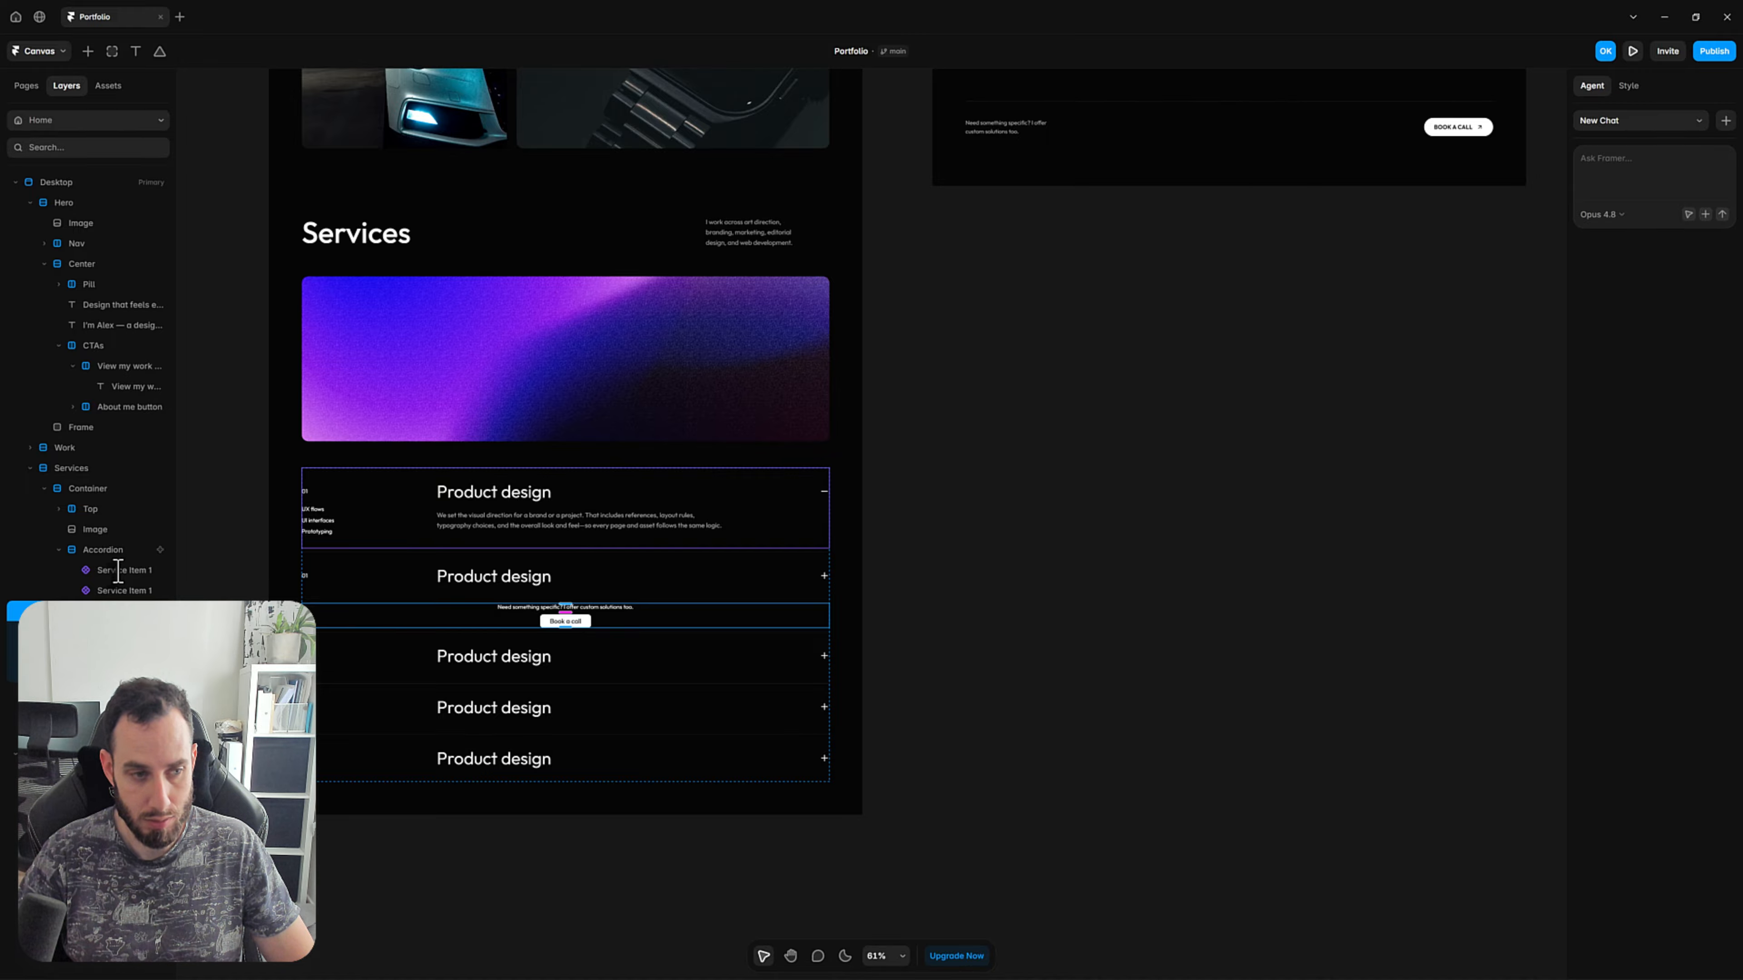
key("Down")
key("Down")
key("Down")
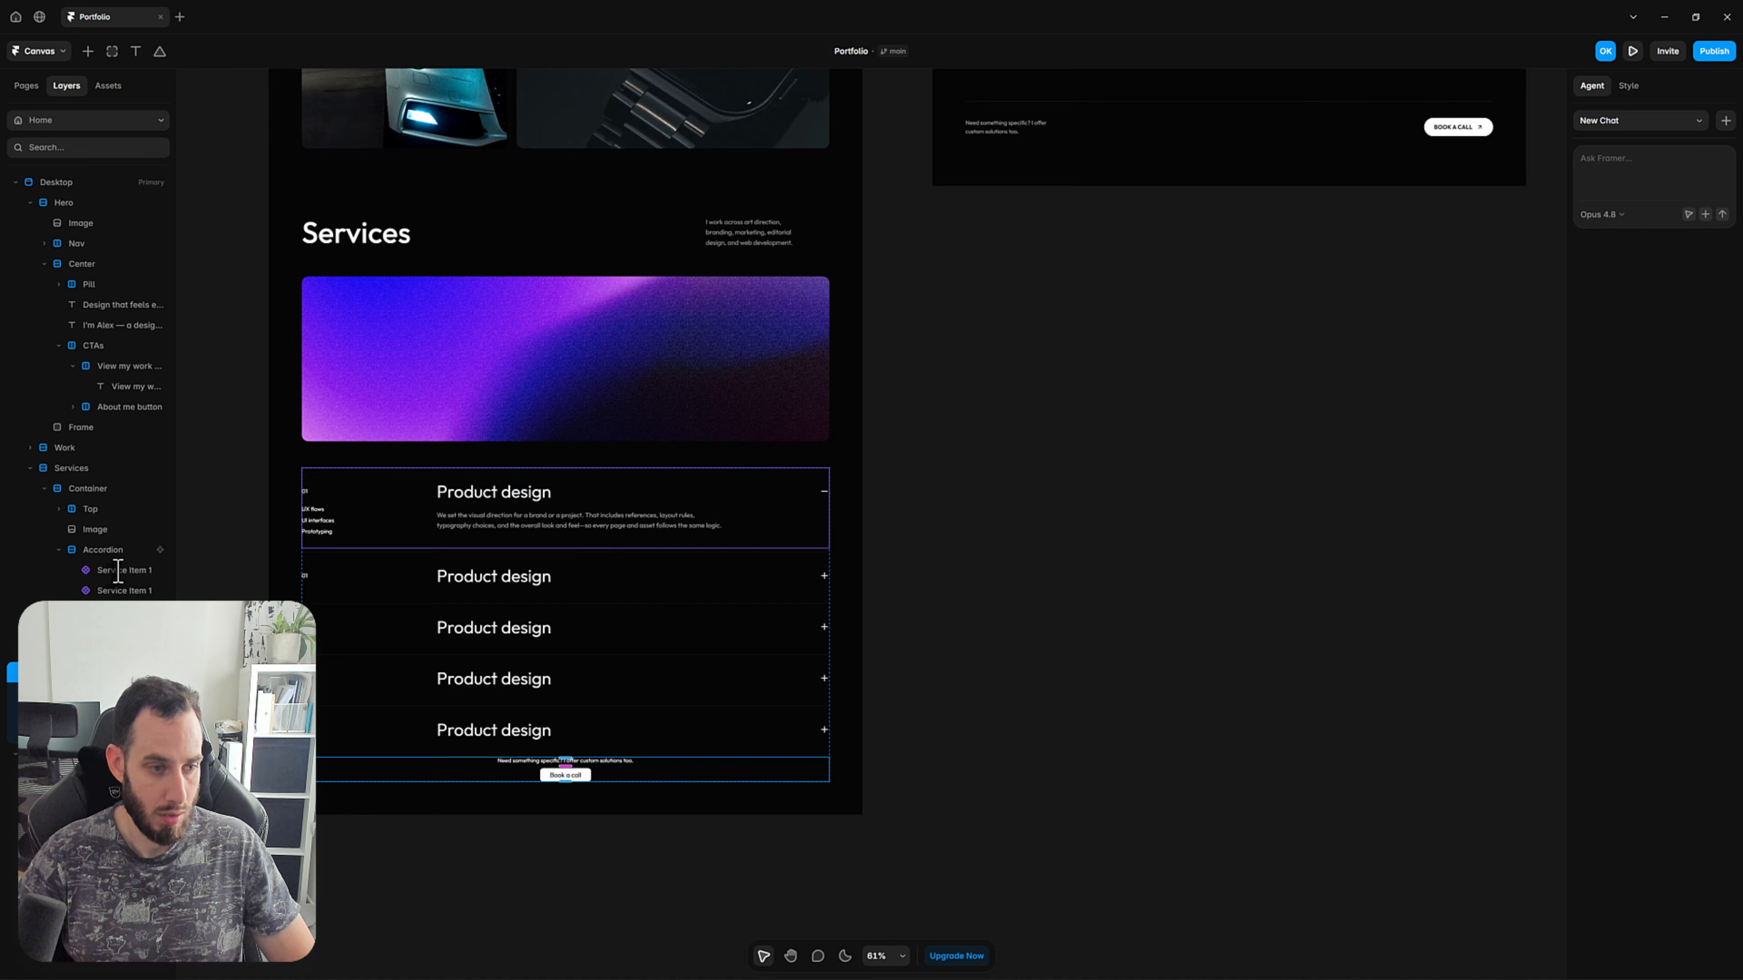
key("Delete")
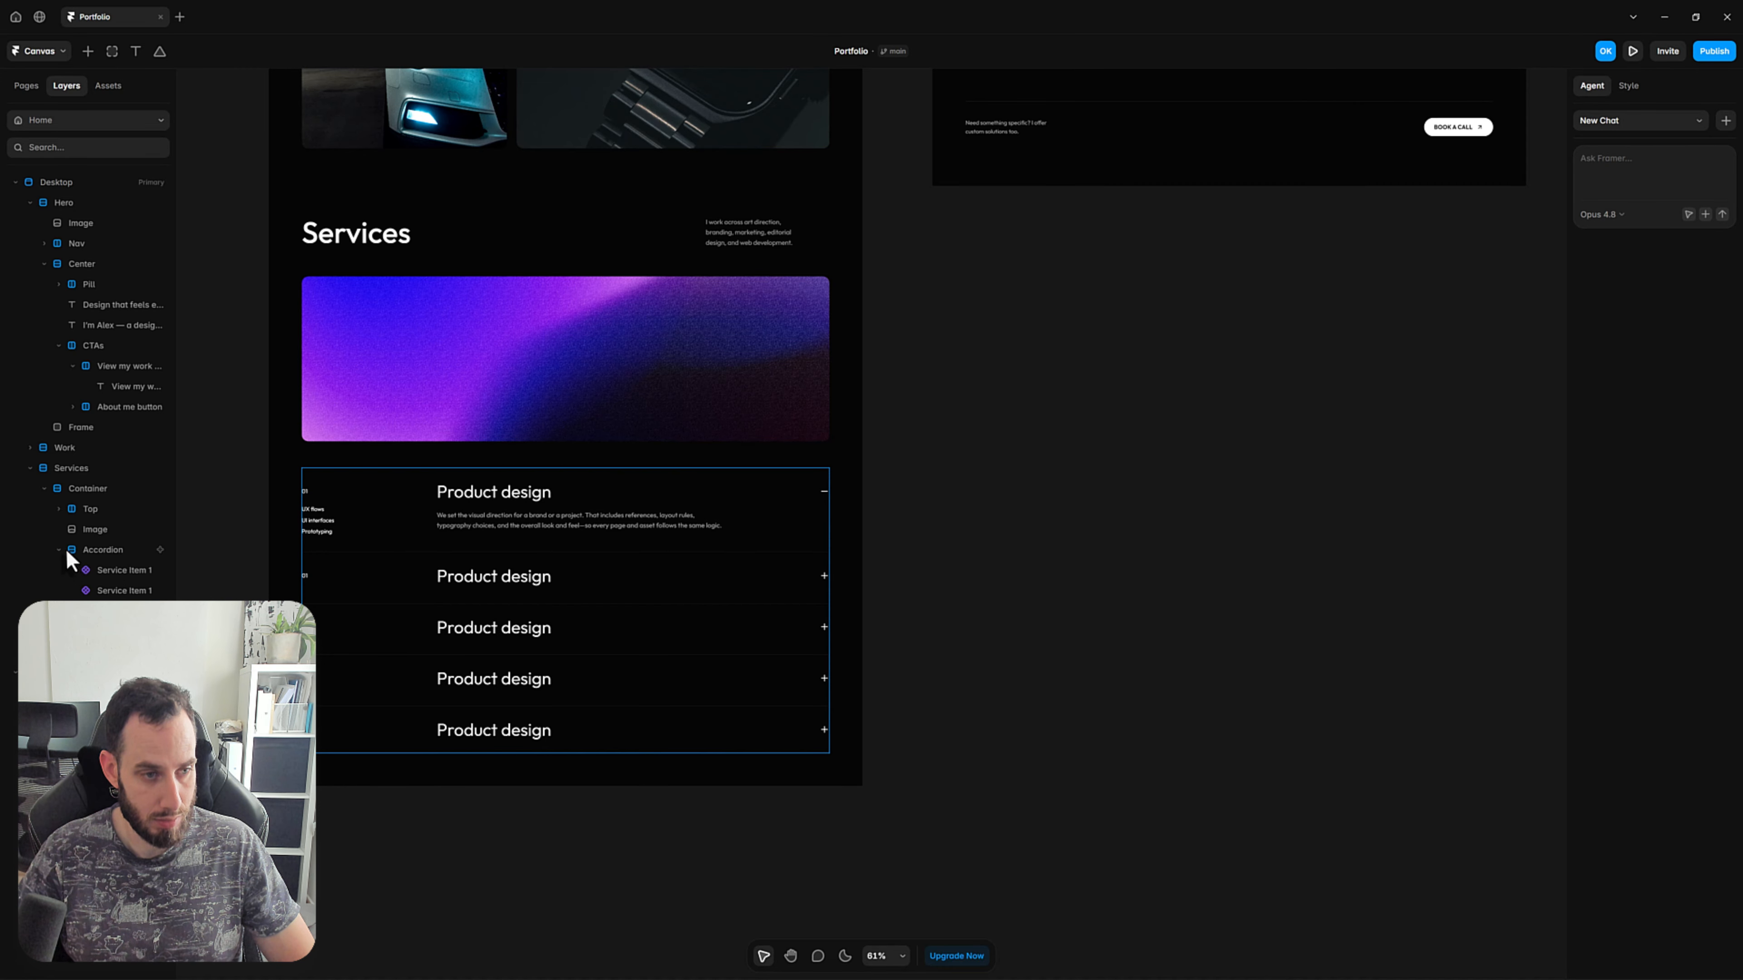
key("ctrl+z")
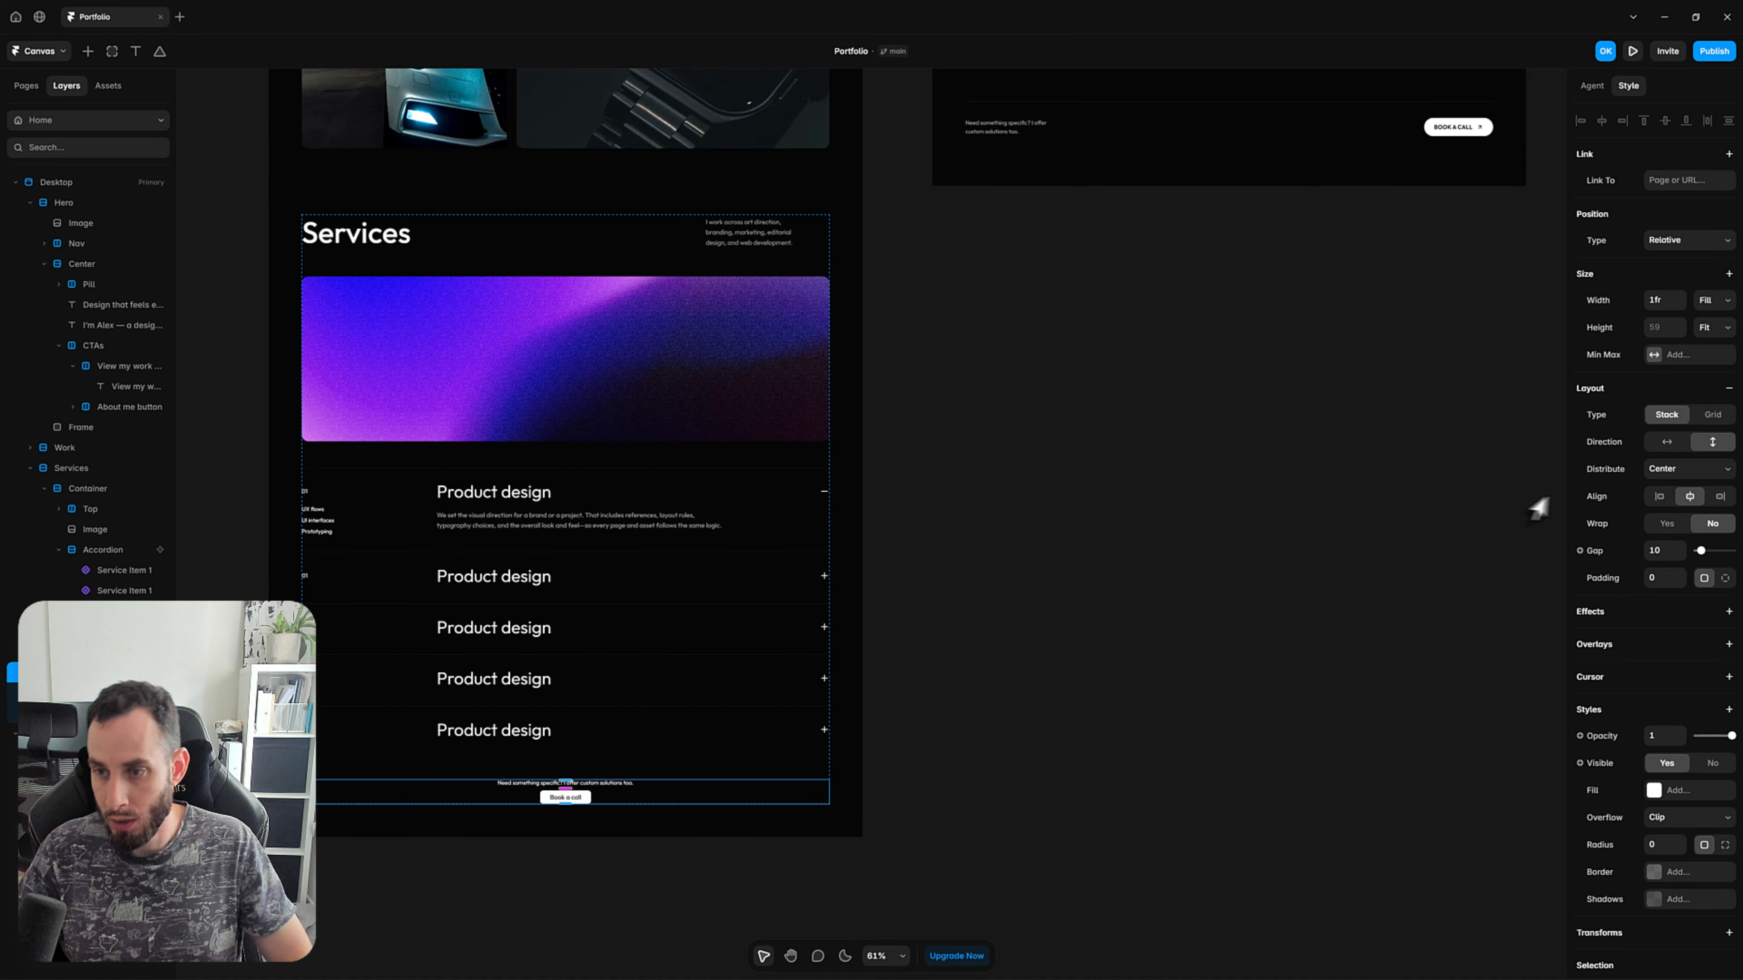
Set the Bottom stack's direction to horizontal and its distribution to Space Between.
left_click(1665, 445)
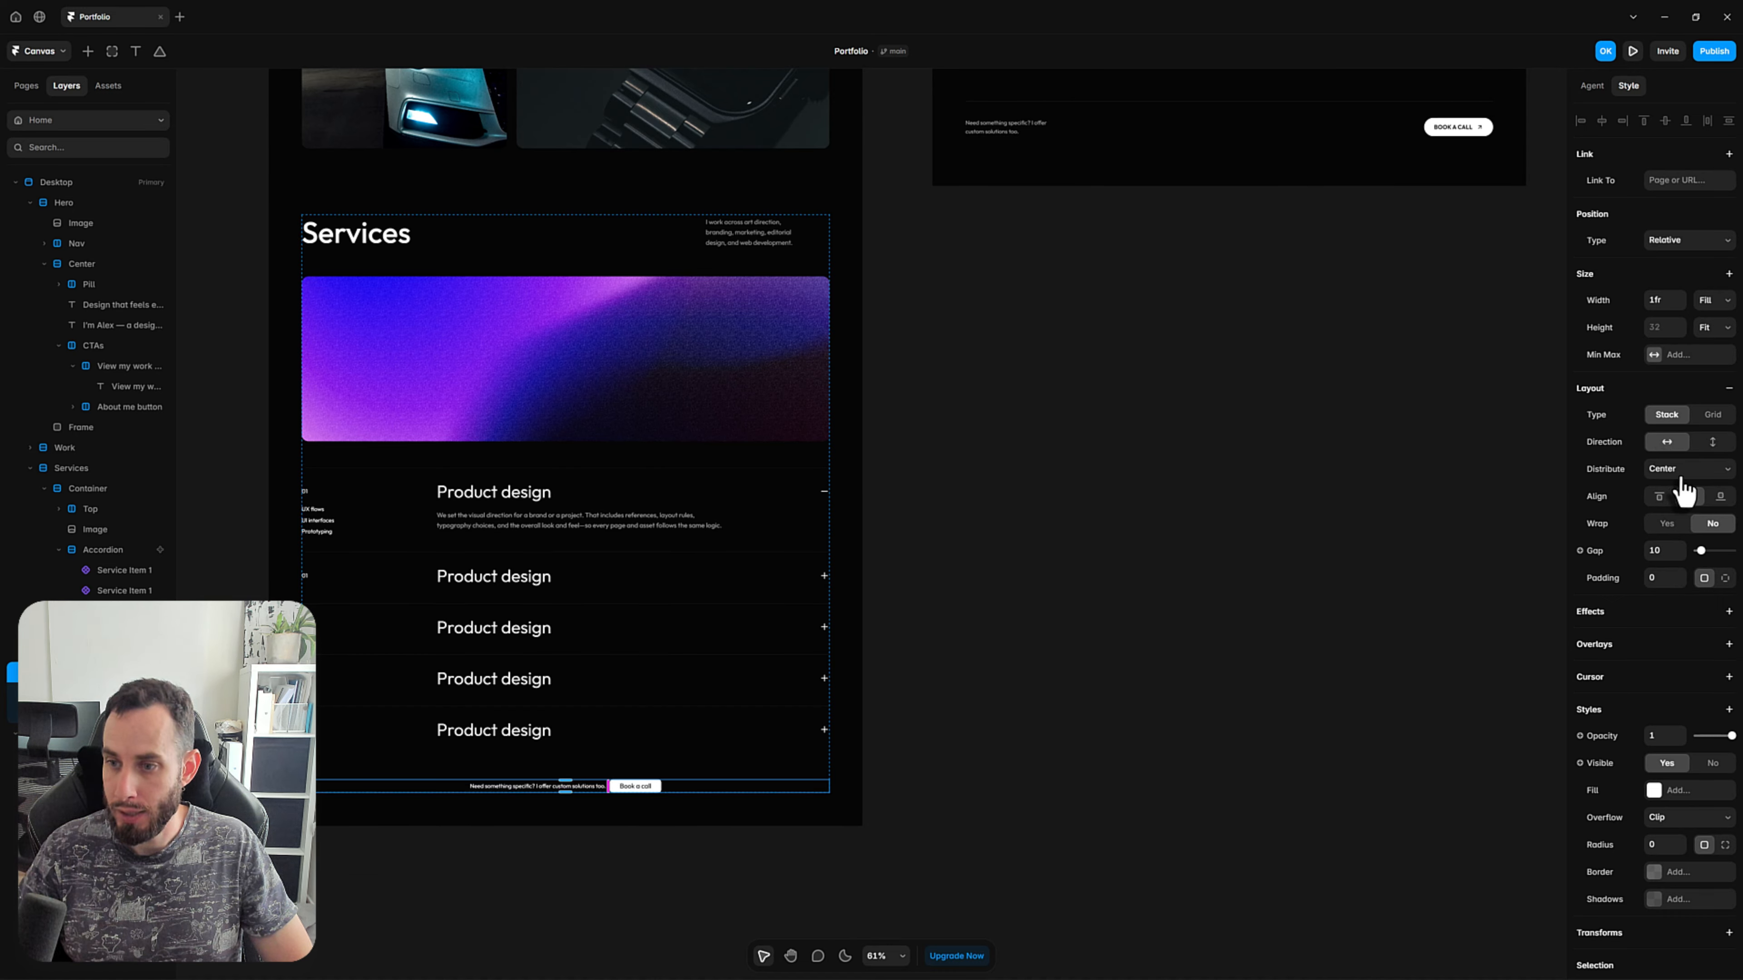
left_click(1667, 474)
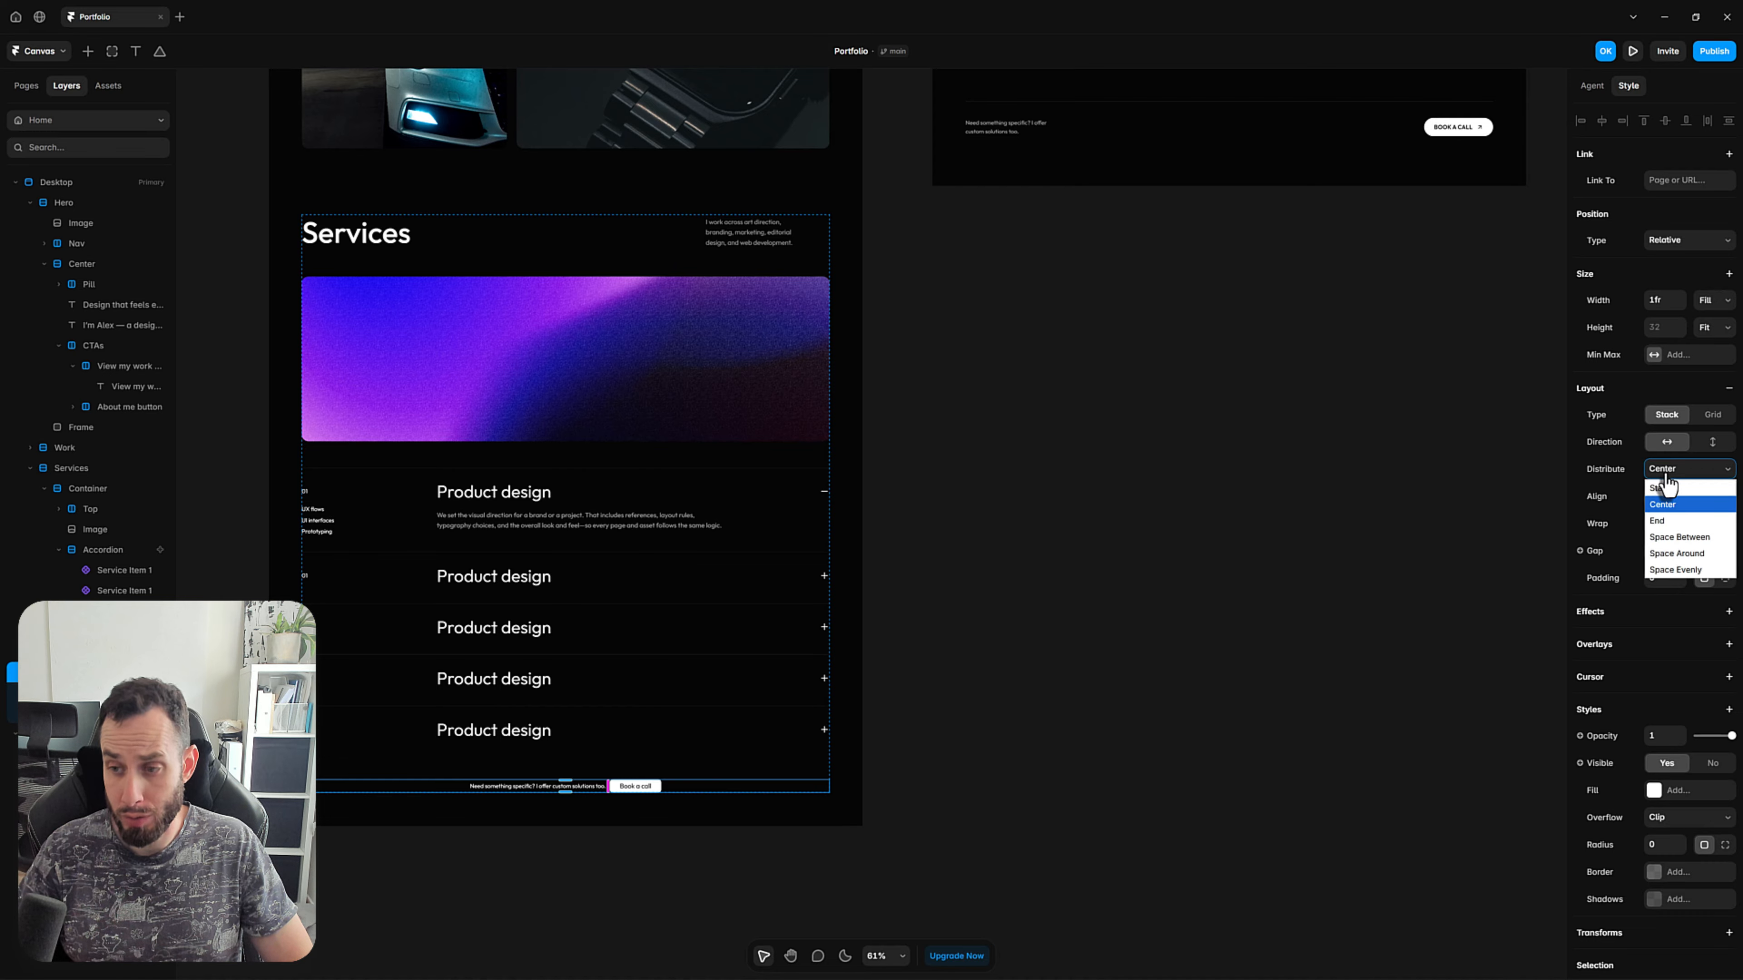
left_click(1677, 537)
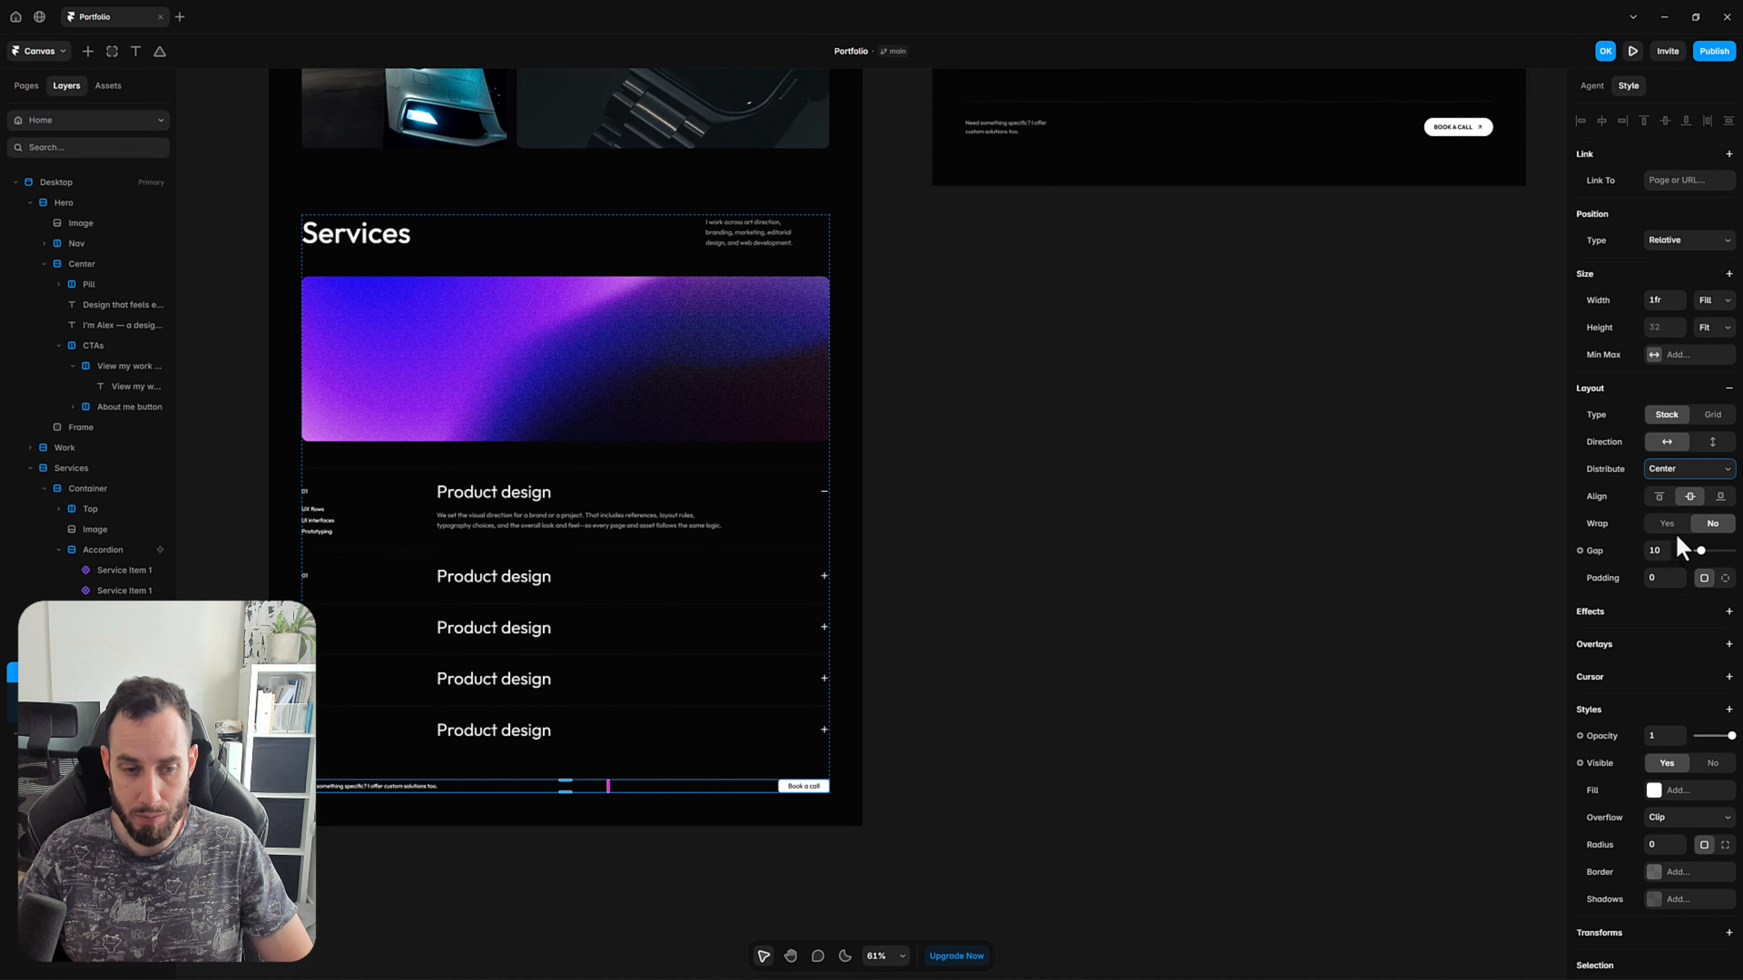
left_click(996, 827)
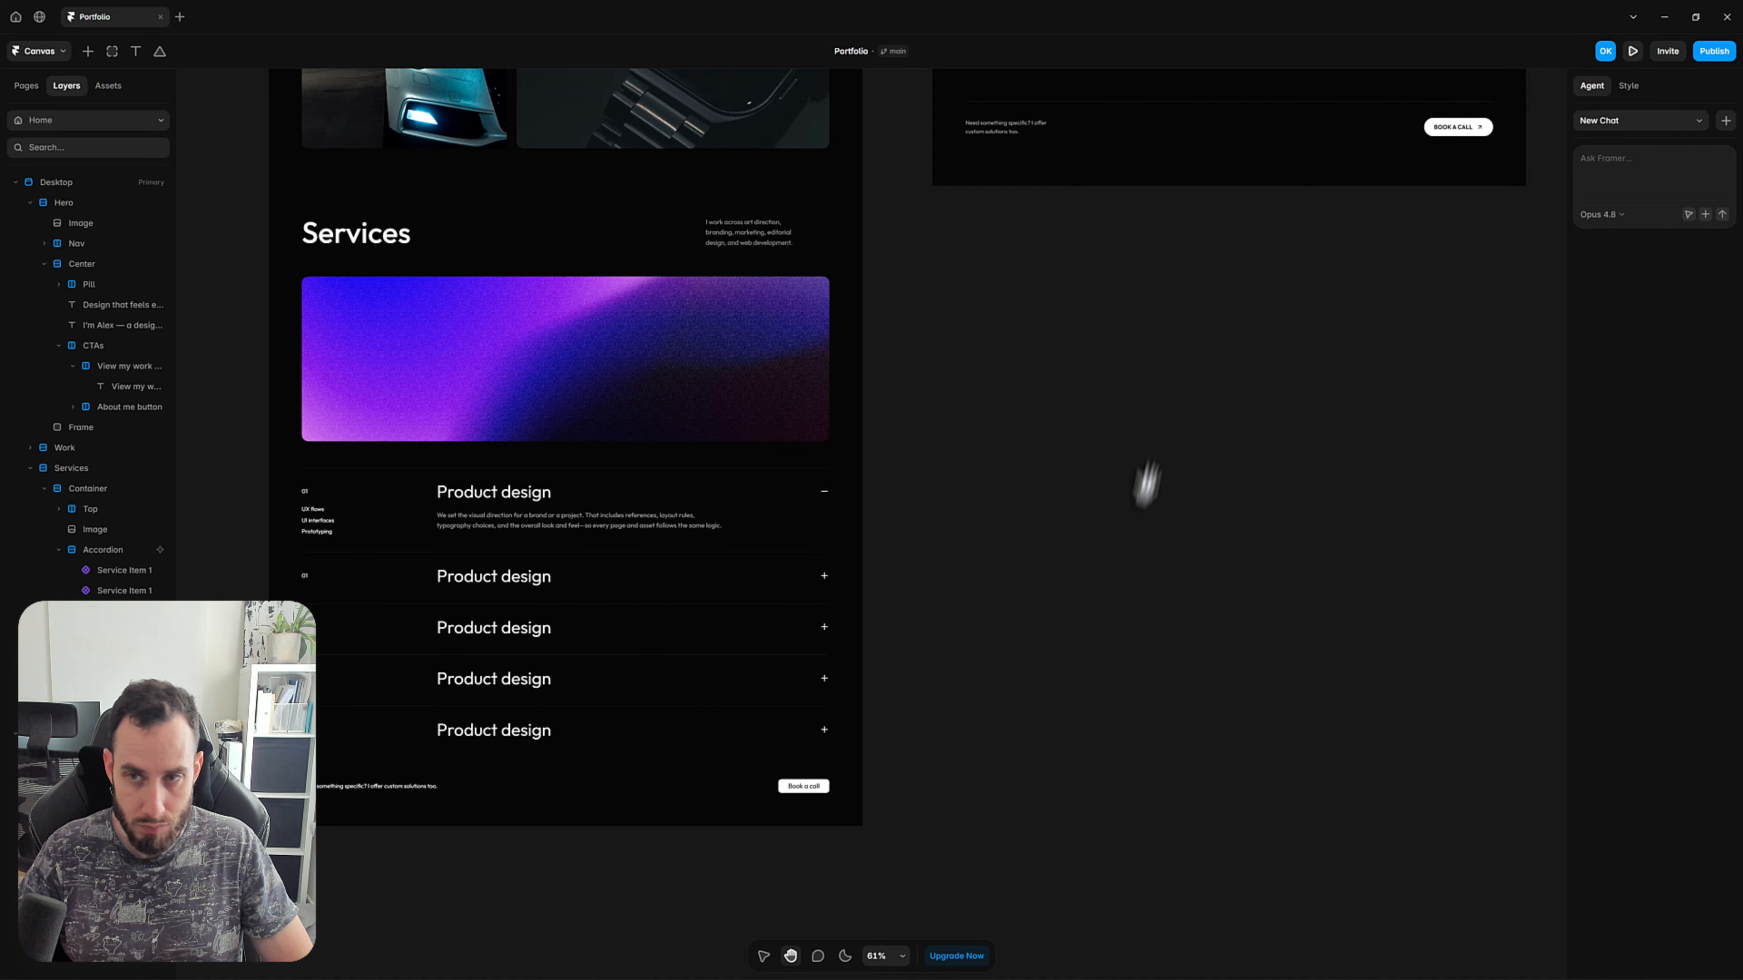
Set the "Need something specific?" text's colour to FFFFFF at 60% opacity, following the reference text.
scroll(925, 740, "up", 5)
scroll(925, 739, "right", 3)
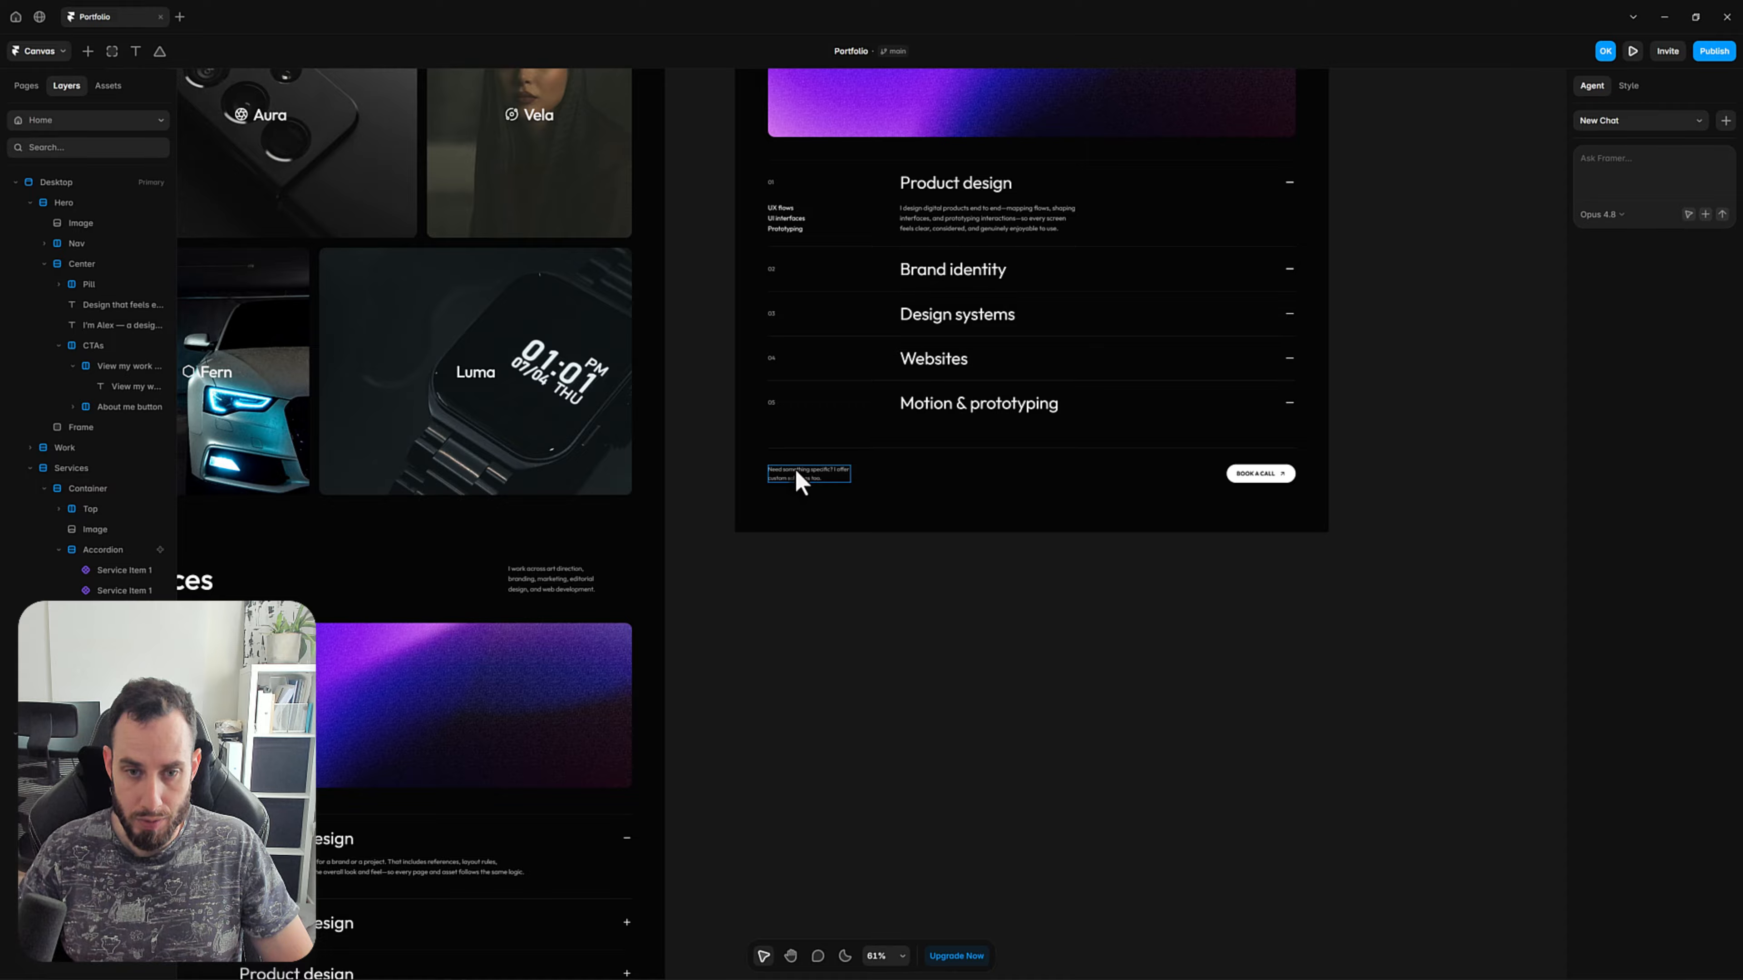
left_click(813, 482)
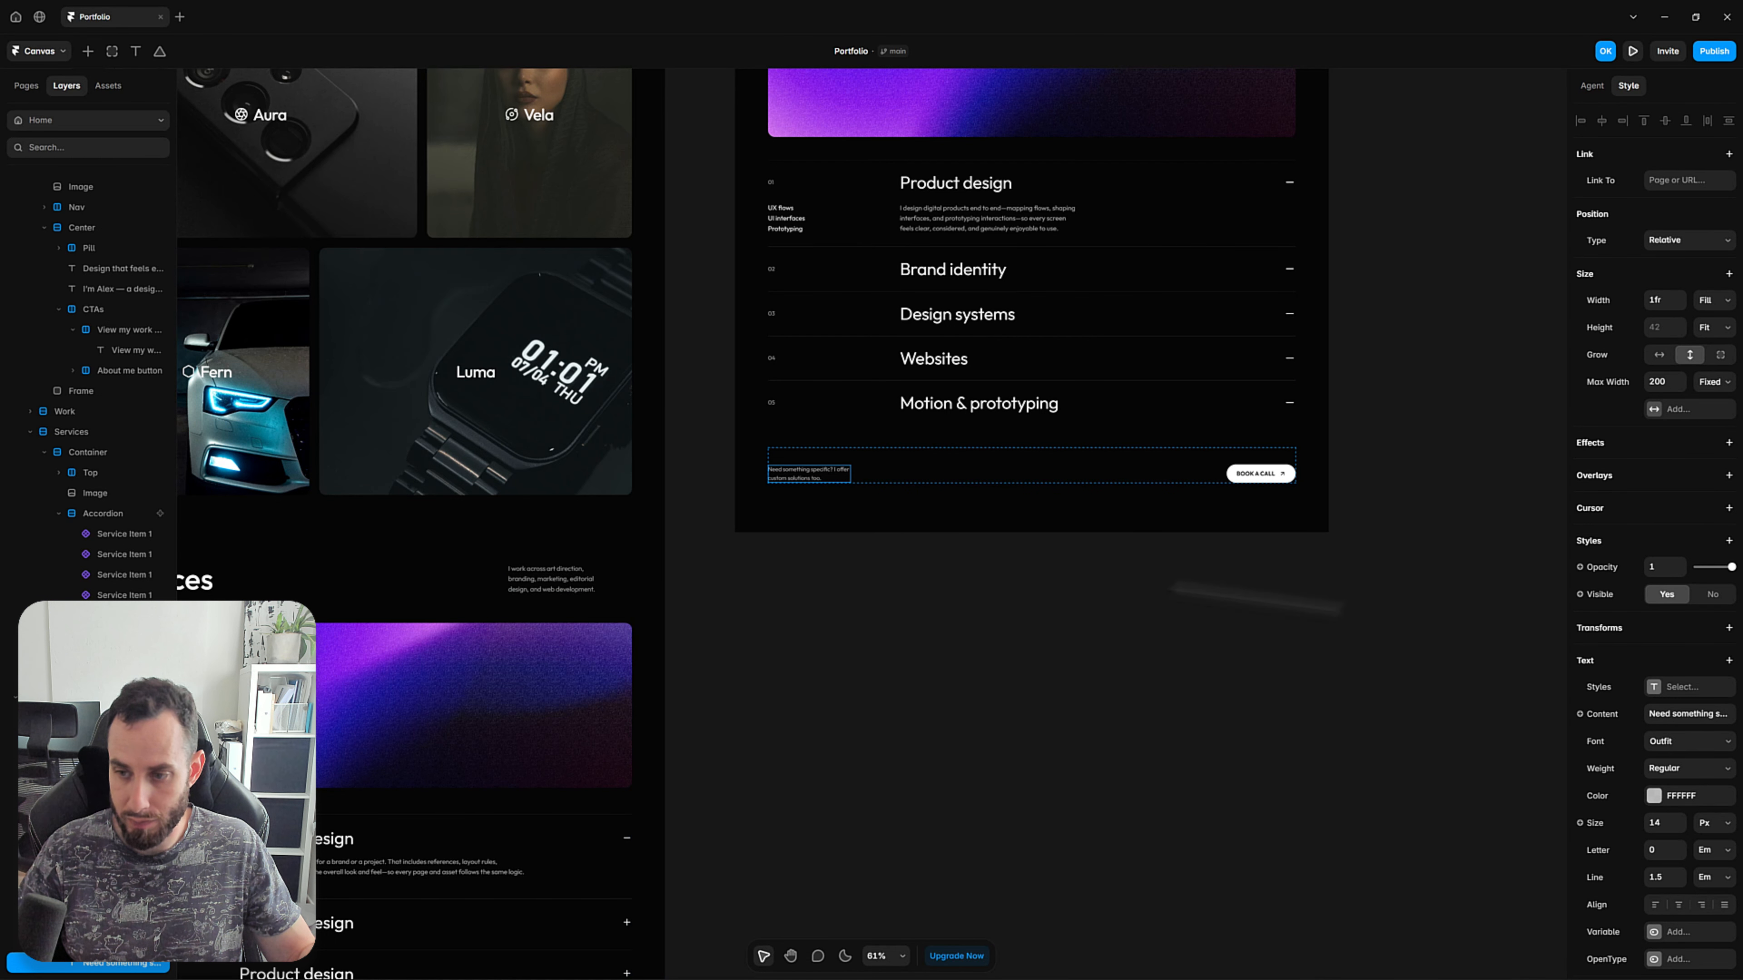
left_click(1653, 797)
left_click(1051, 755)
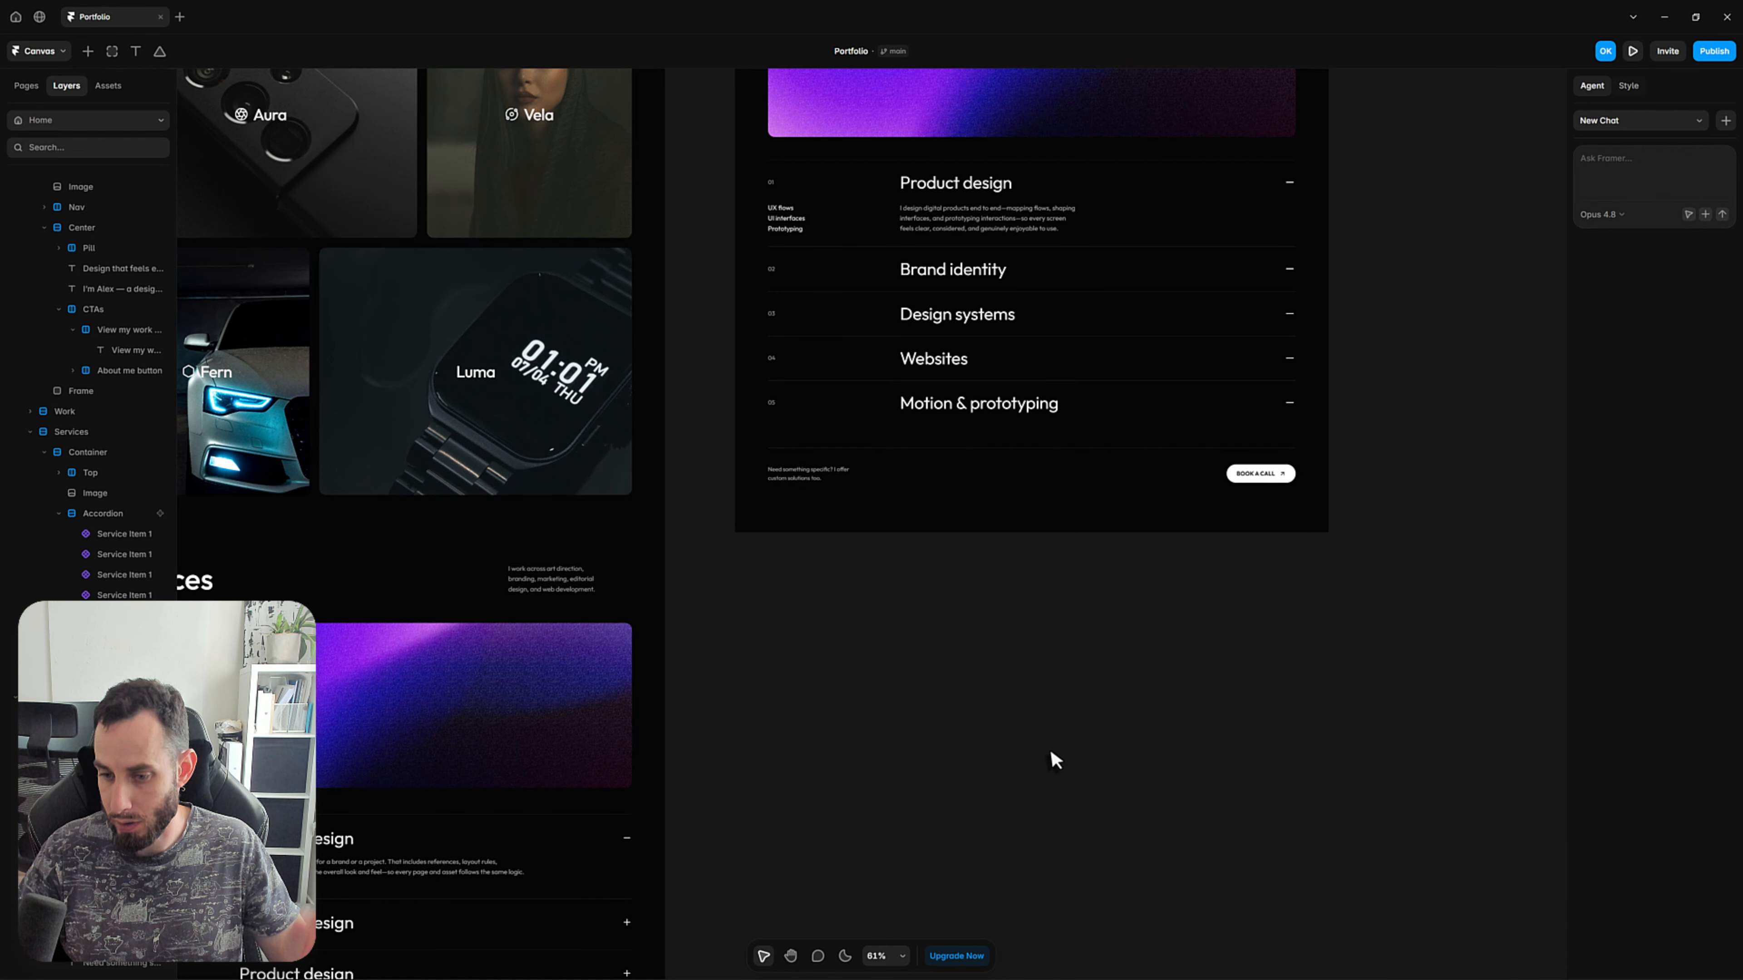
key("h")
left_click_drag(860, 773, 1473, 264)
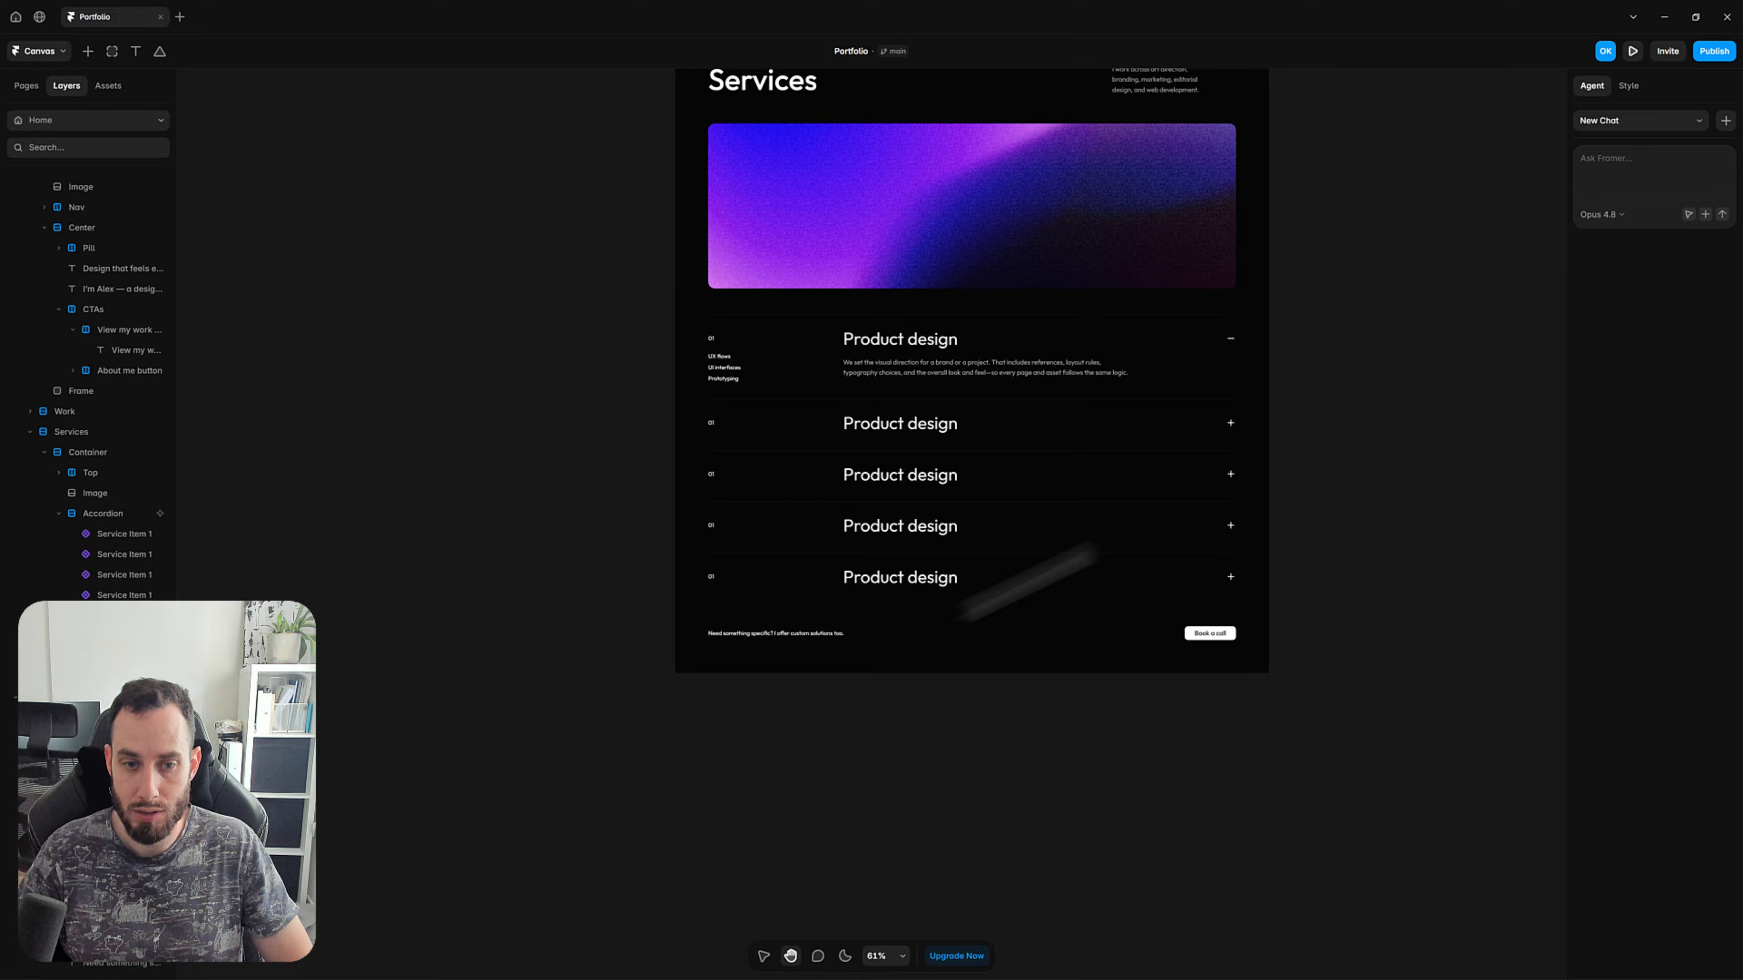
left_click(799, 635, "ctrl")
left_click(1653, 769)
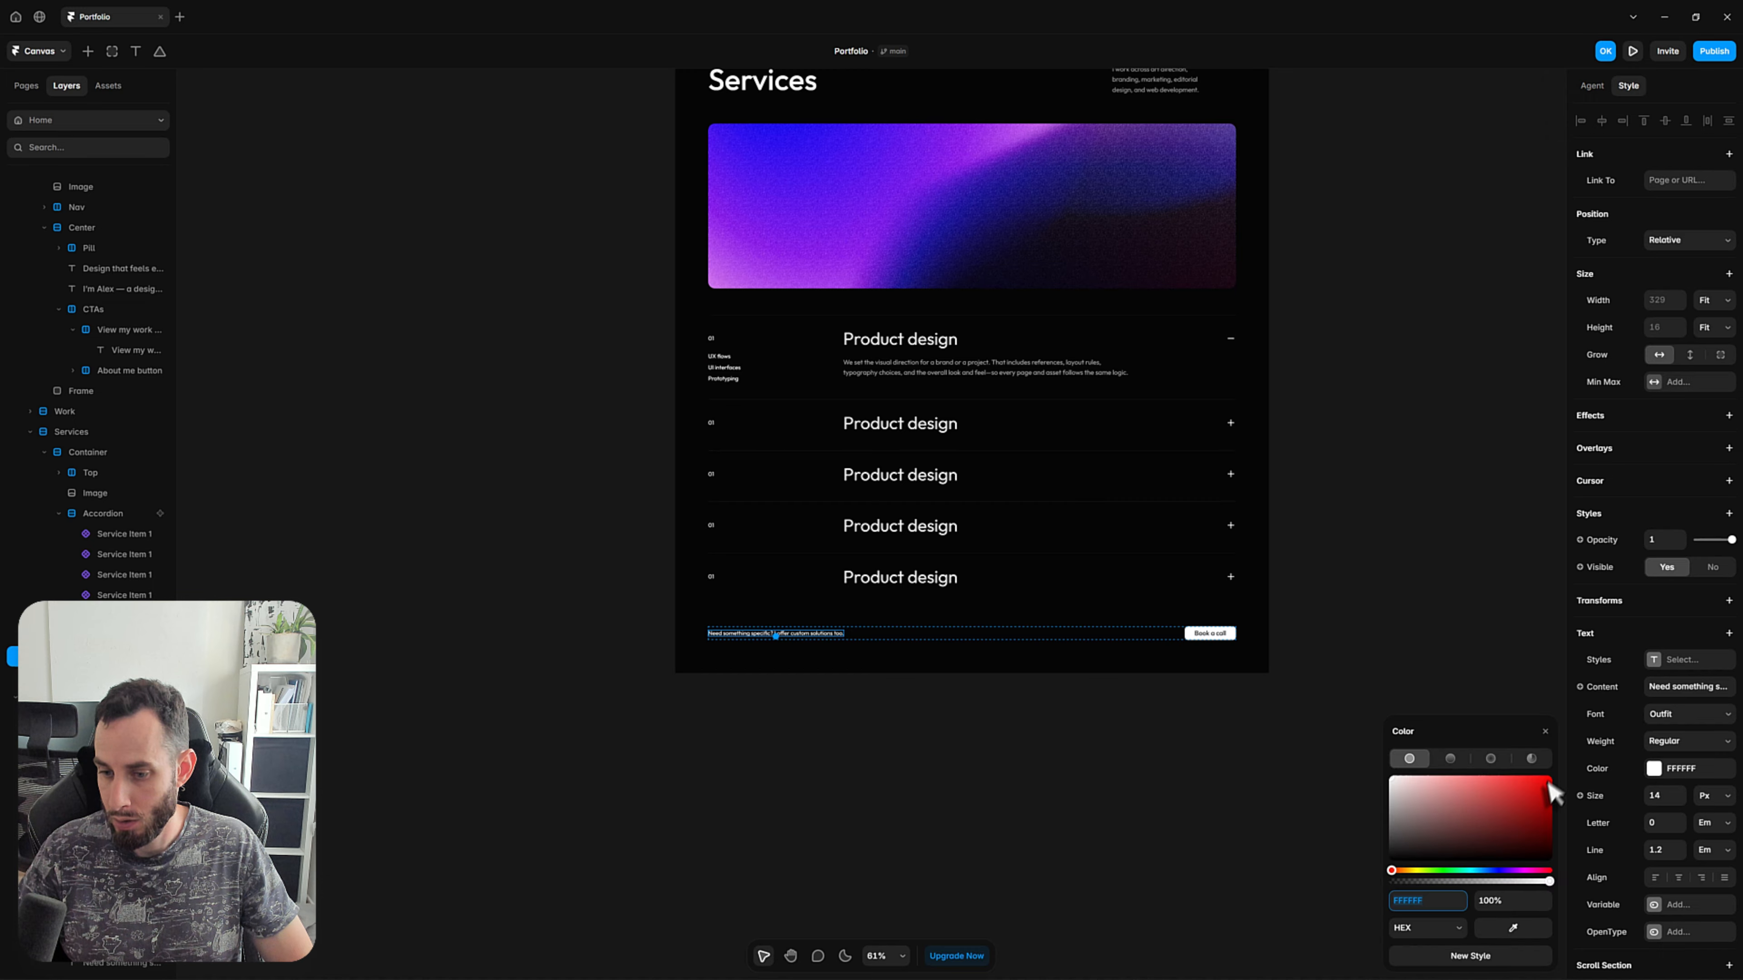
key("Tab")
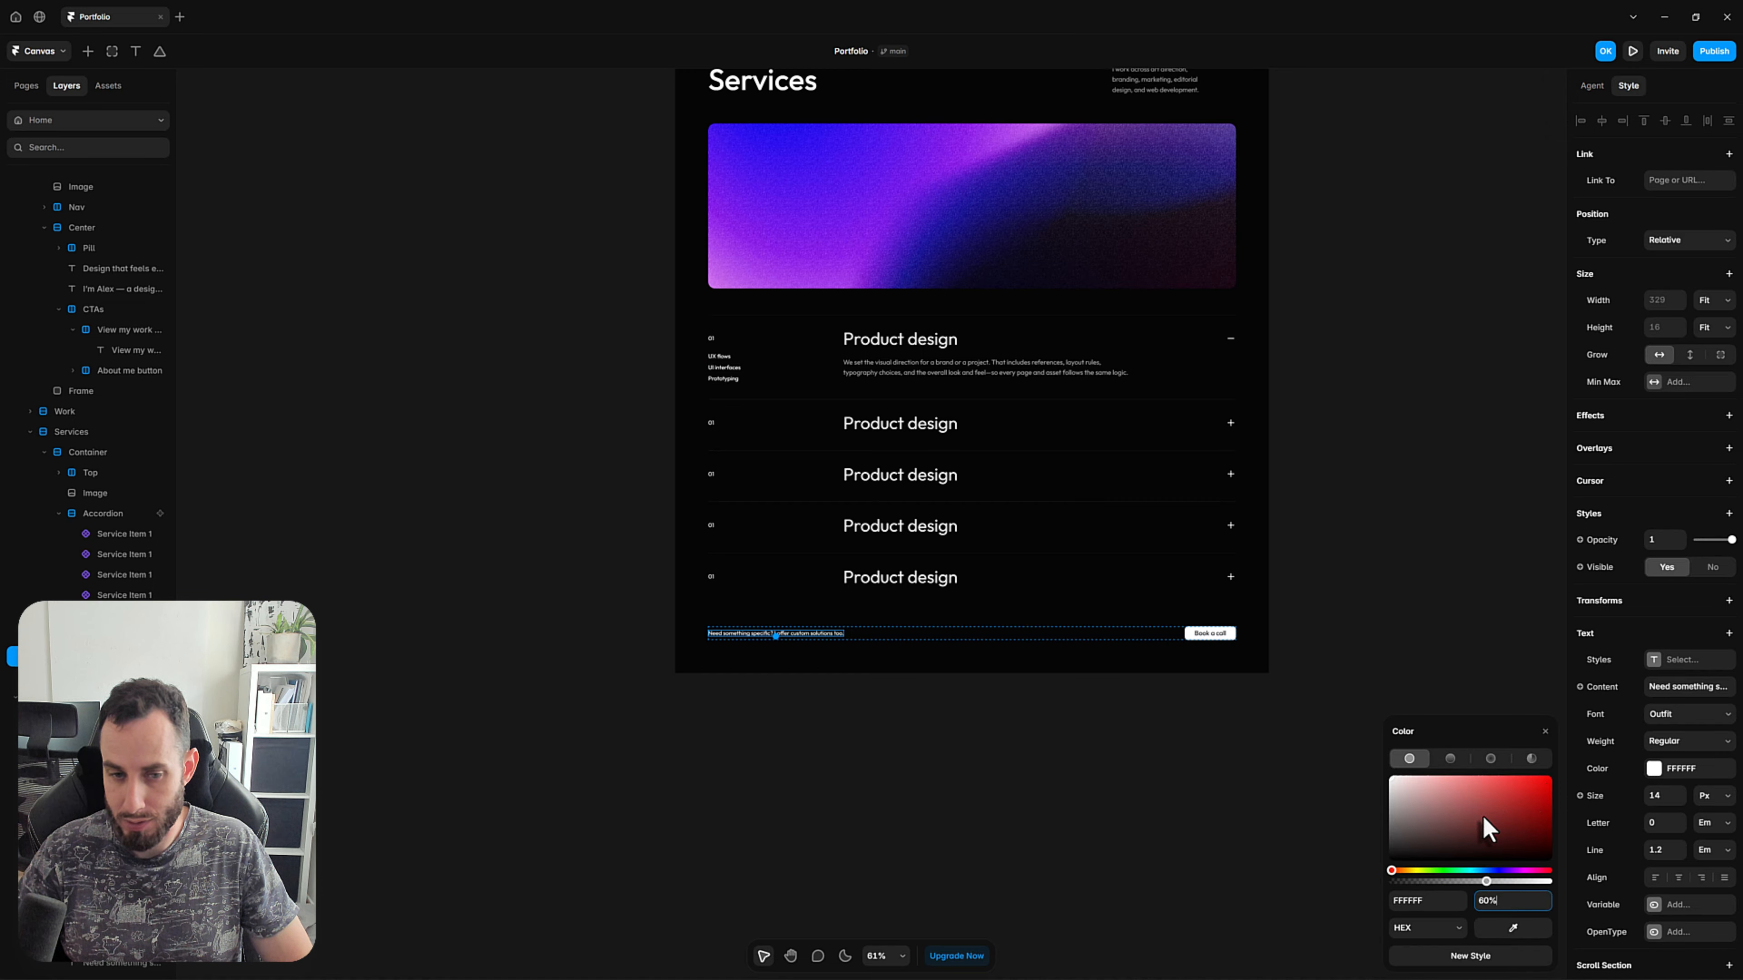
key("Return")
left_click(1393, 653)
Add a maximum width of 200 to the "Need something specific?" text.
left_click(801, 634, "ctrl")
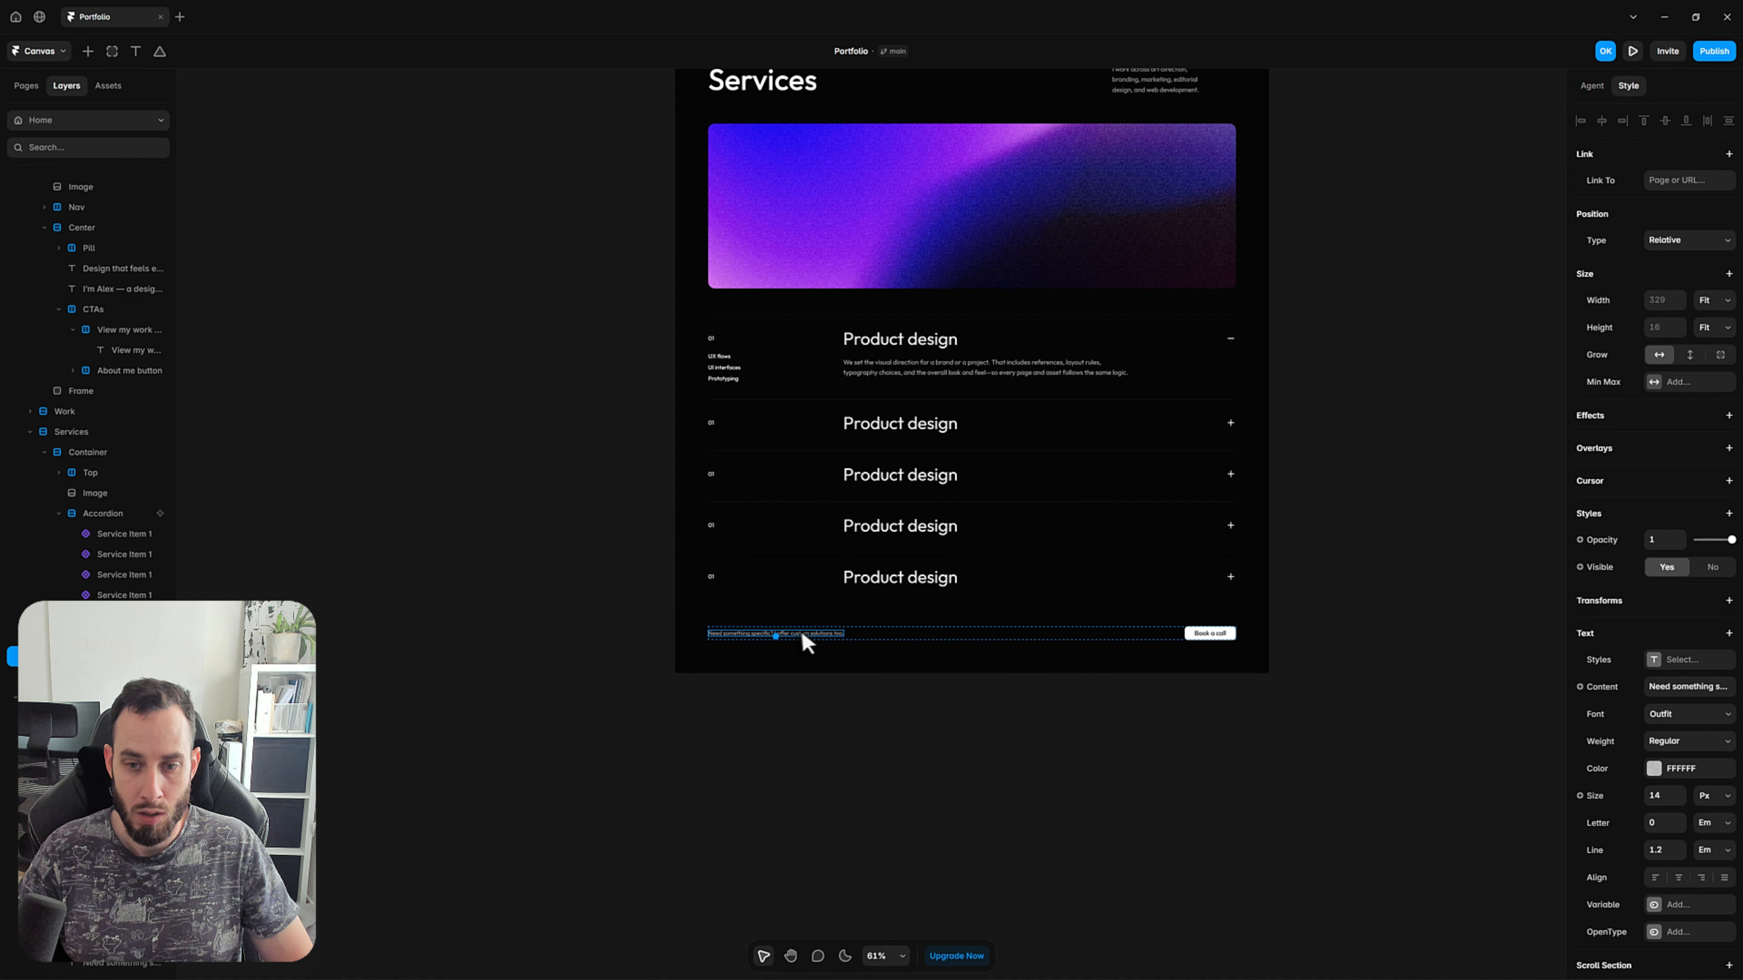
left_click(1659, 390)
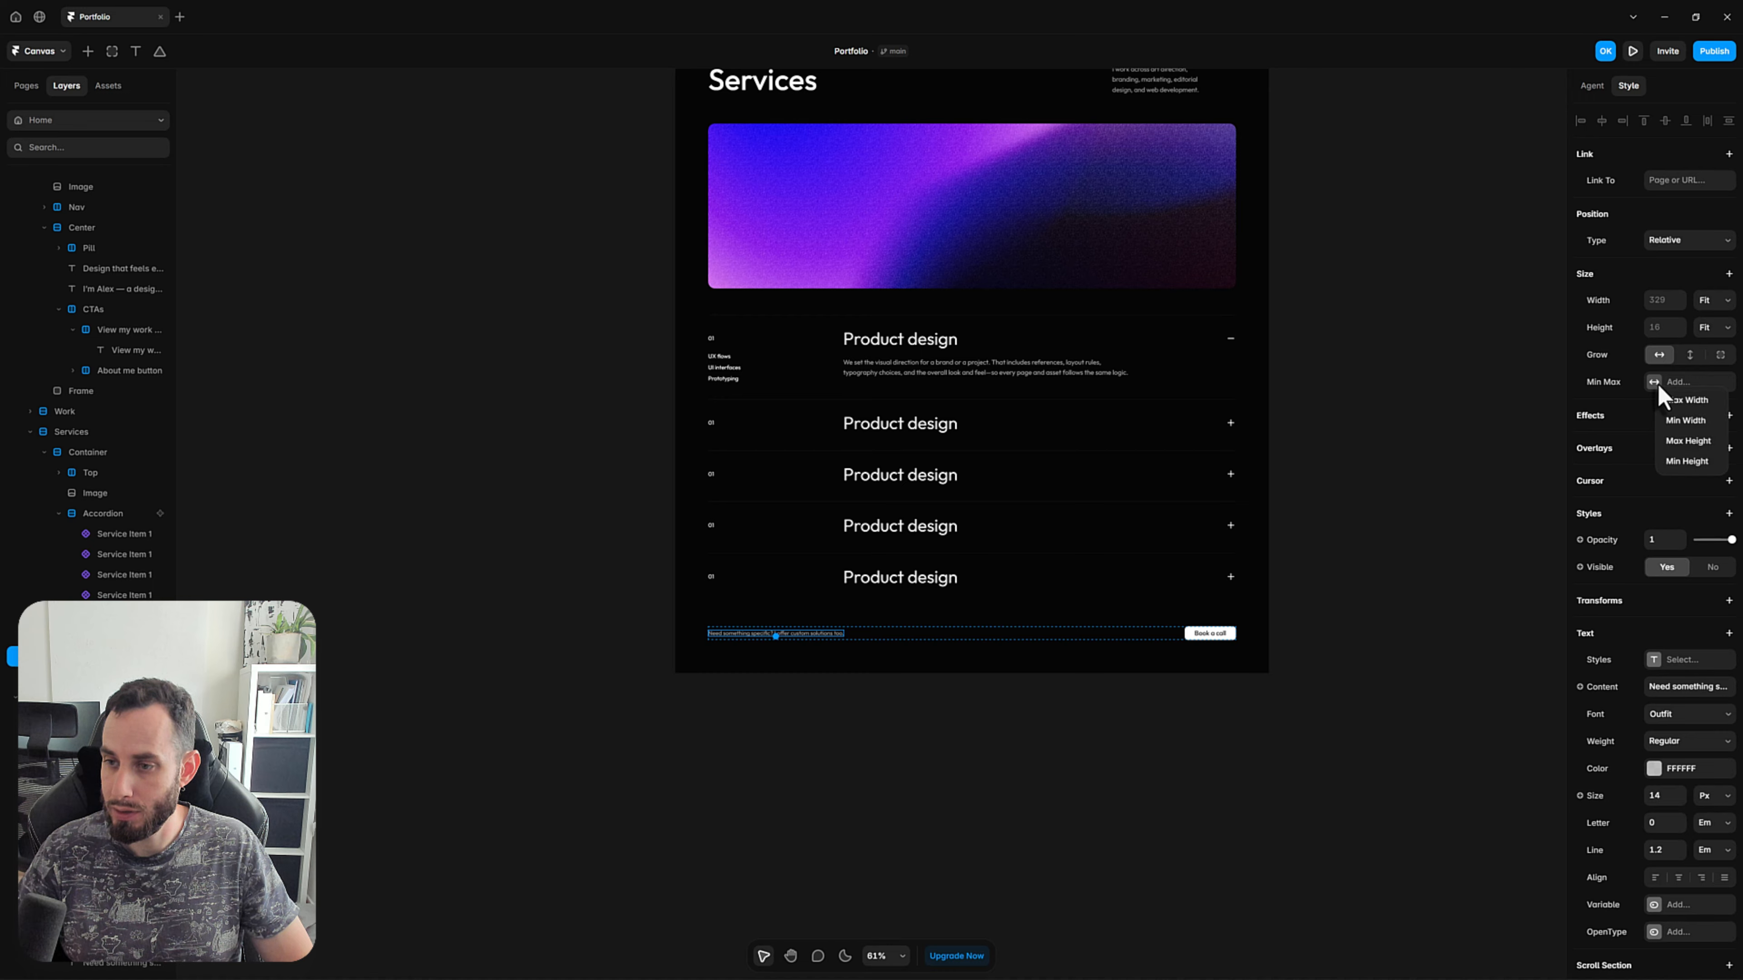
left_click(1685, 401)
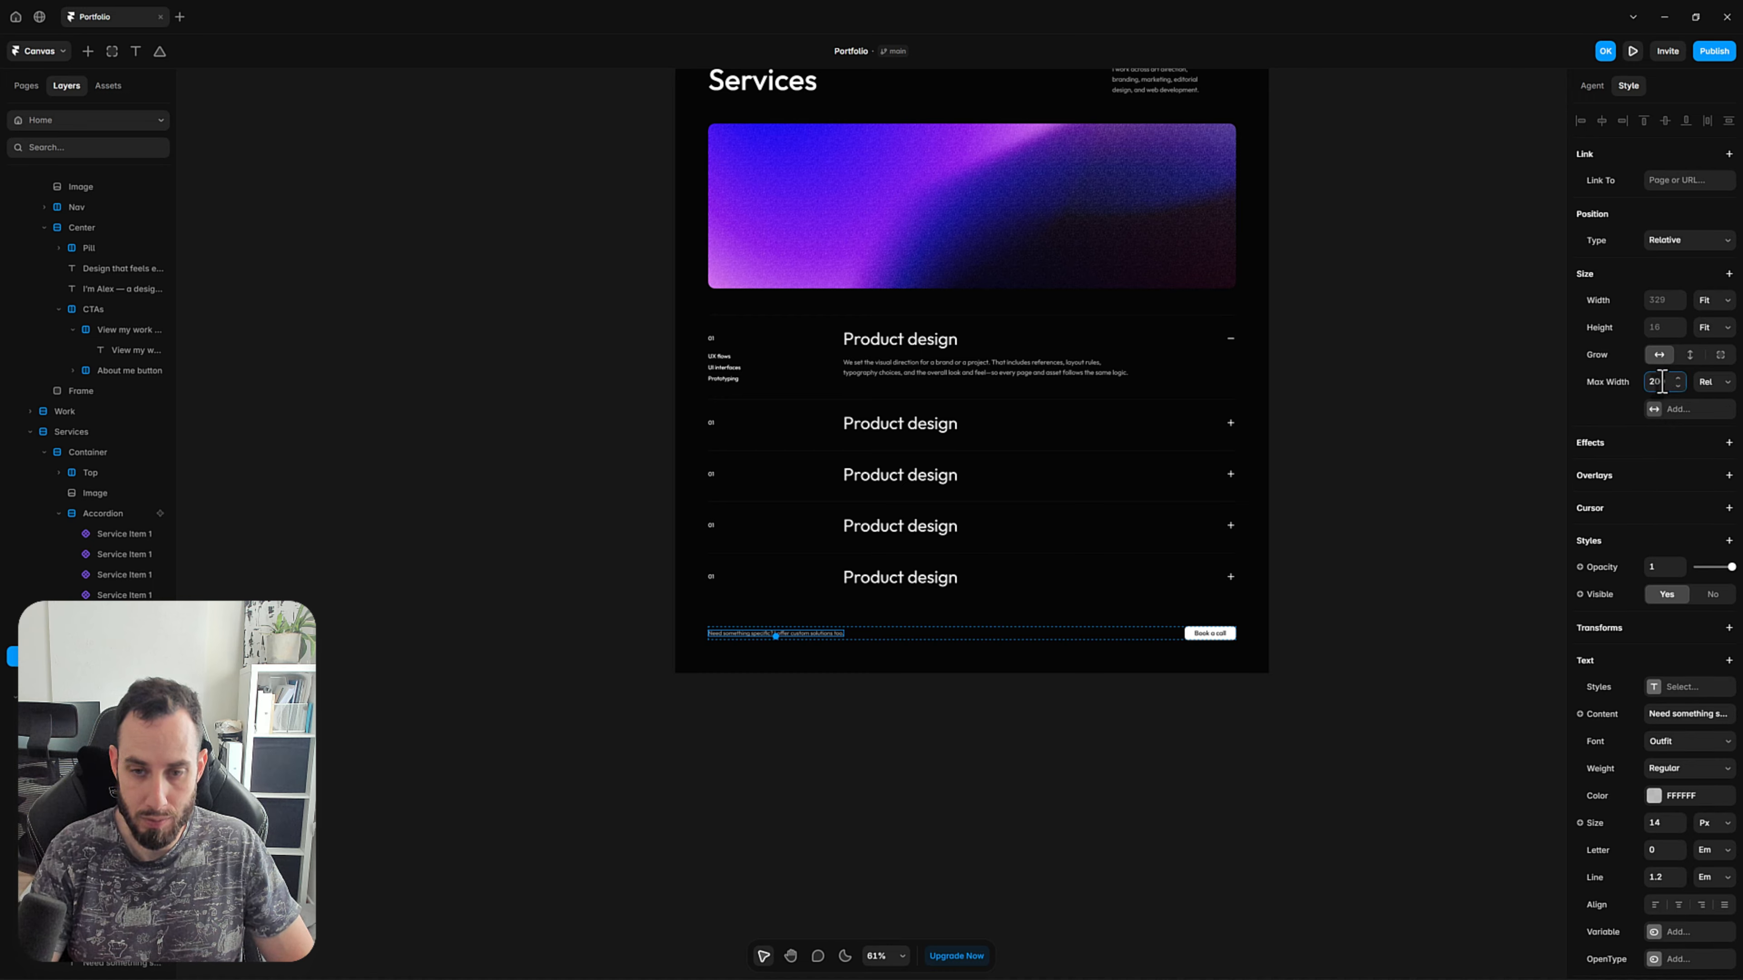
key("Return")
left_click(1137, 743)
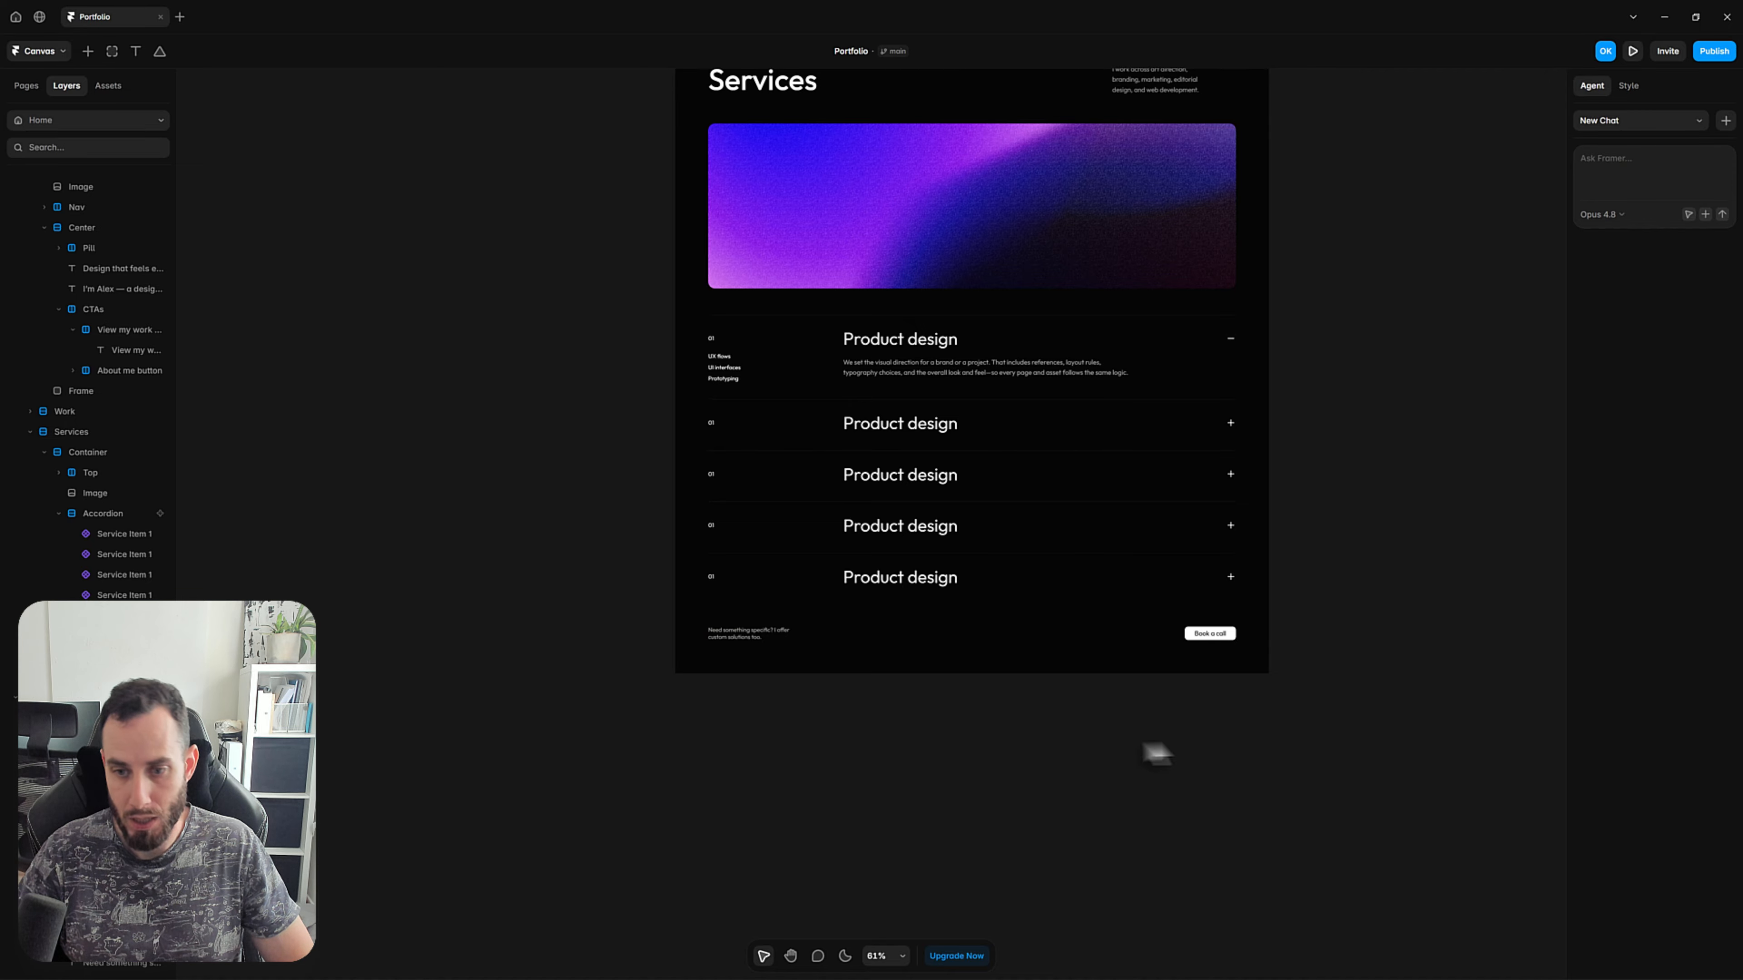
Compare the Book a call button's layout and styling with the reference section's button.
left_click_drag(1273, 717, 887, 490)
key("v")
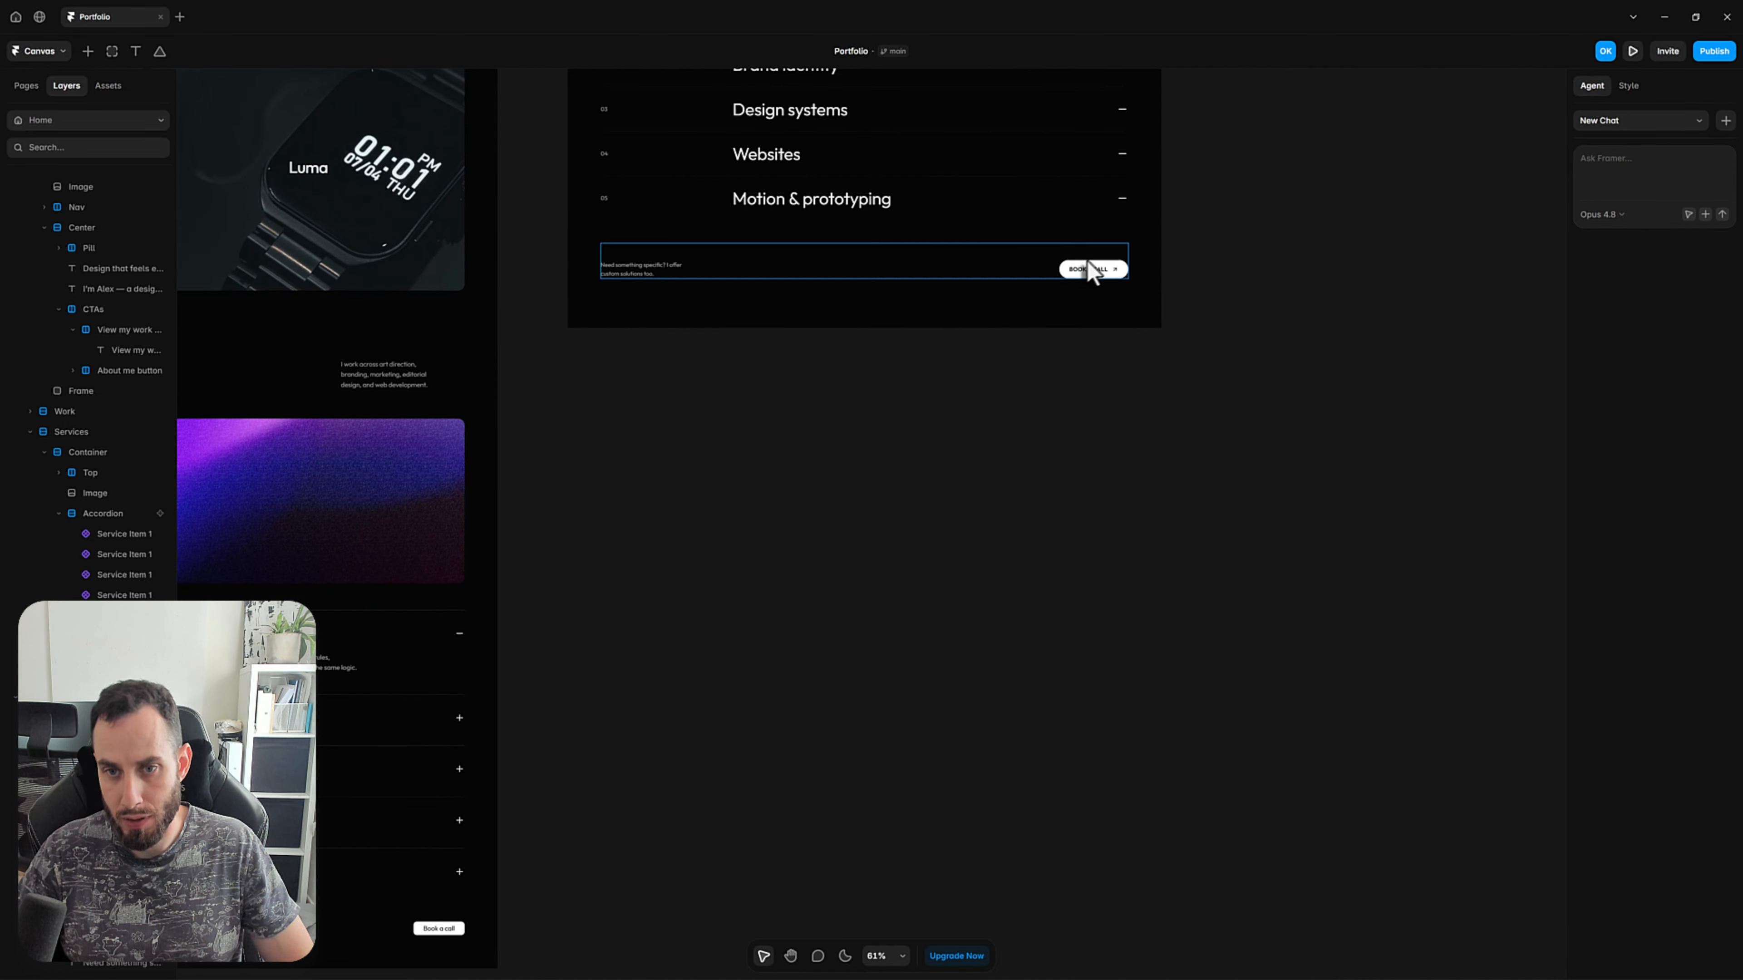
key("space")
left_click_drag(621, 762, 932, 582)
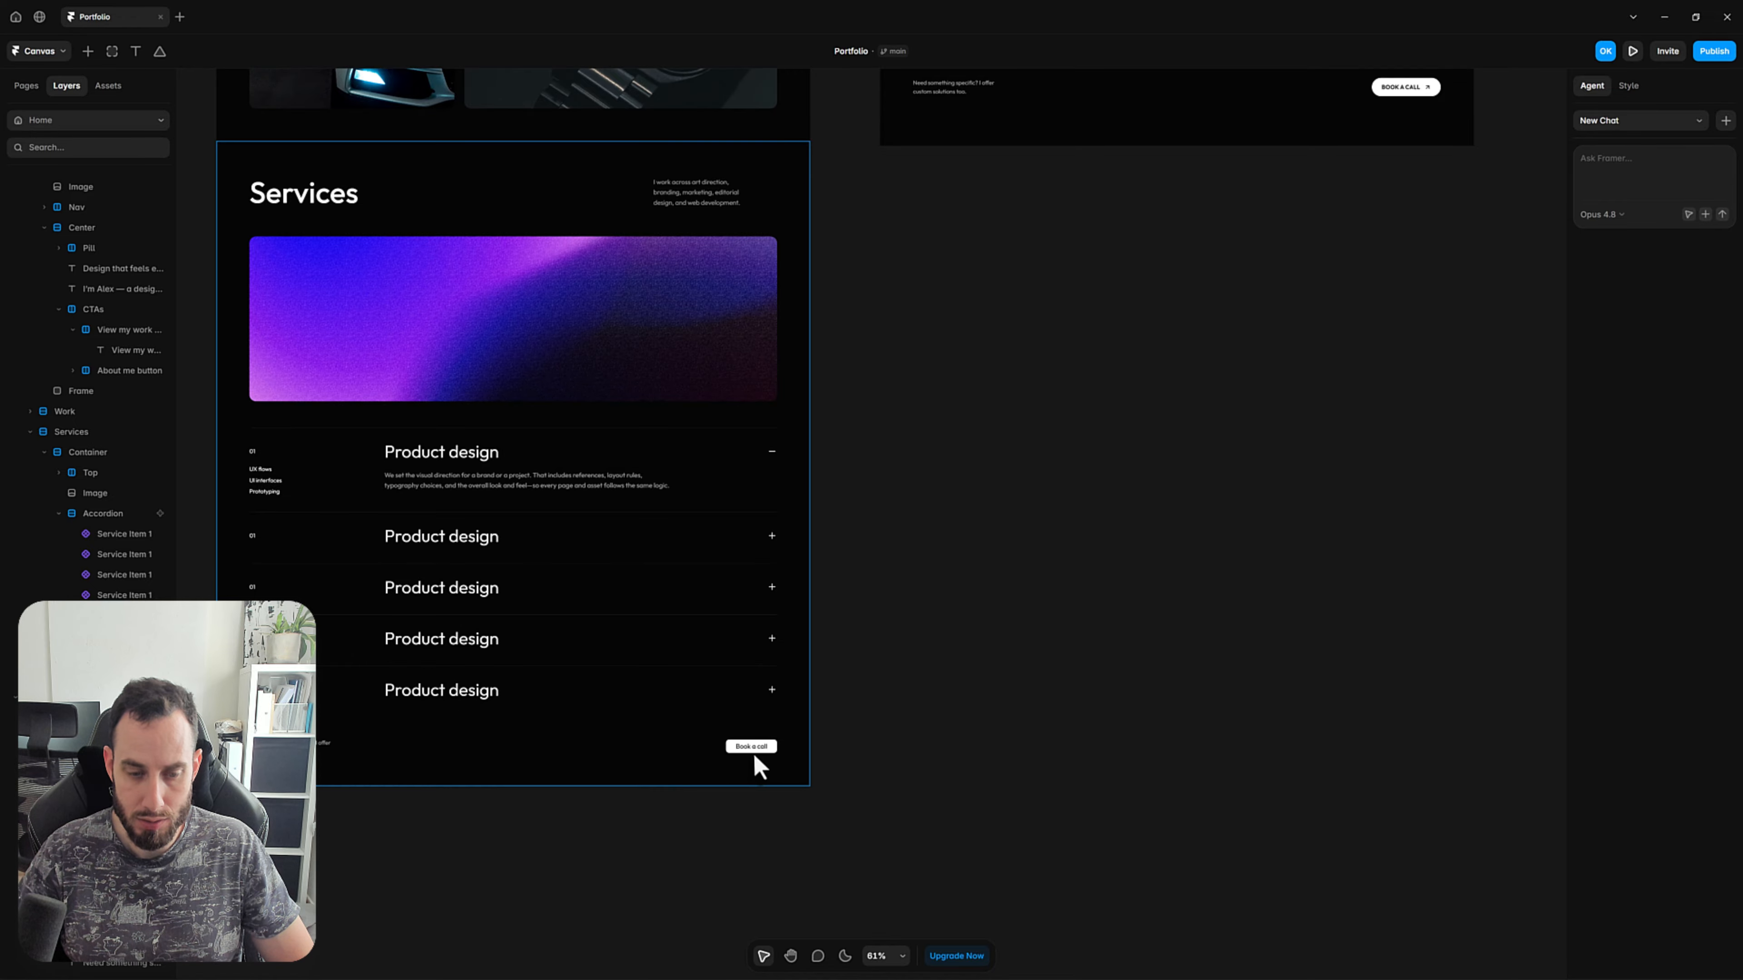
scroll(758, 764, "up", 5, "ctrl")
left_click(802, 729)
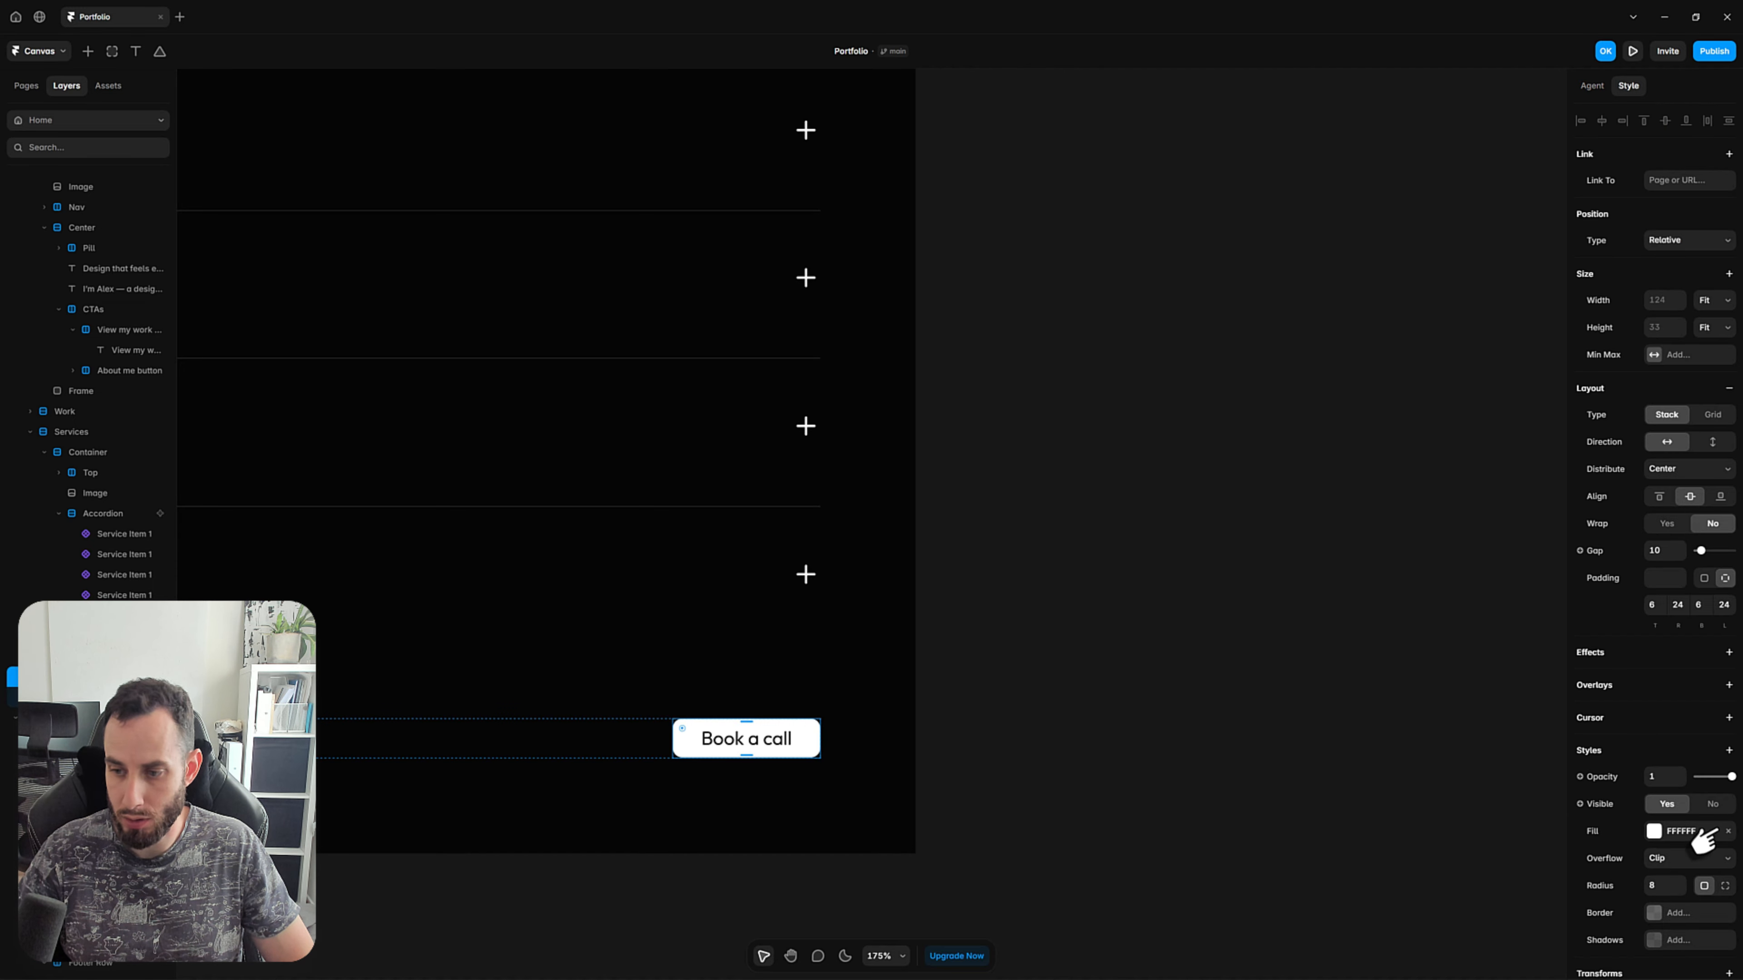
scroll(1703, 839, "down", 4)
left_click(1258, 790)
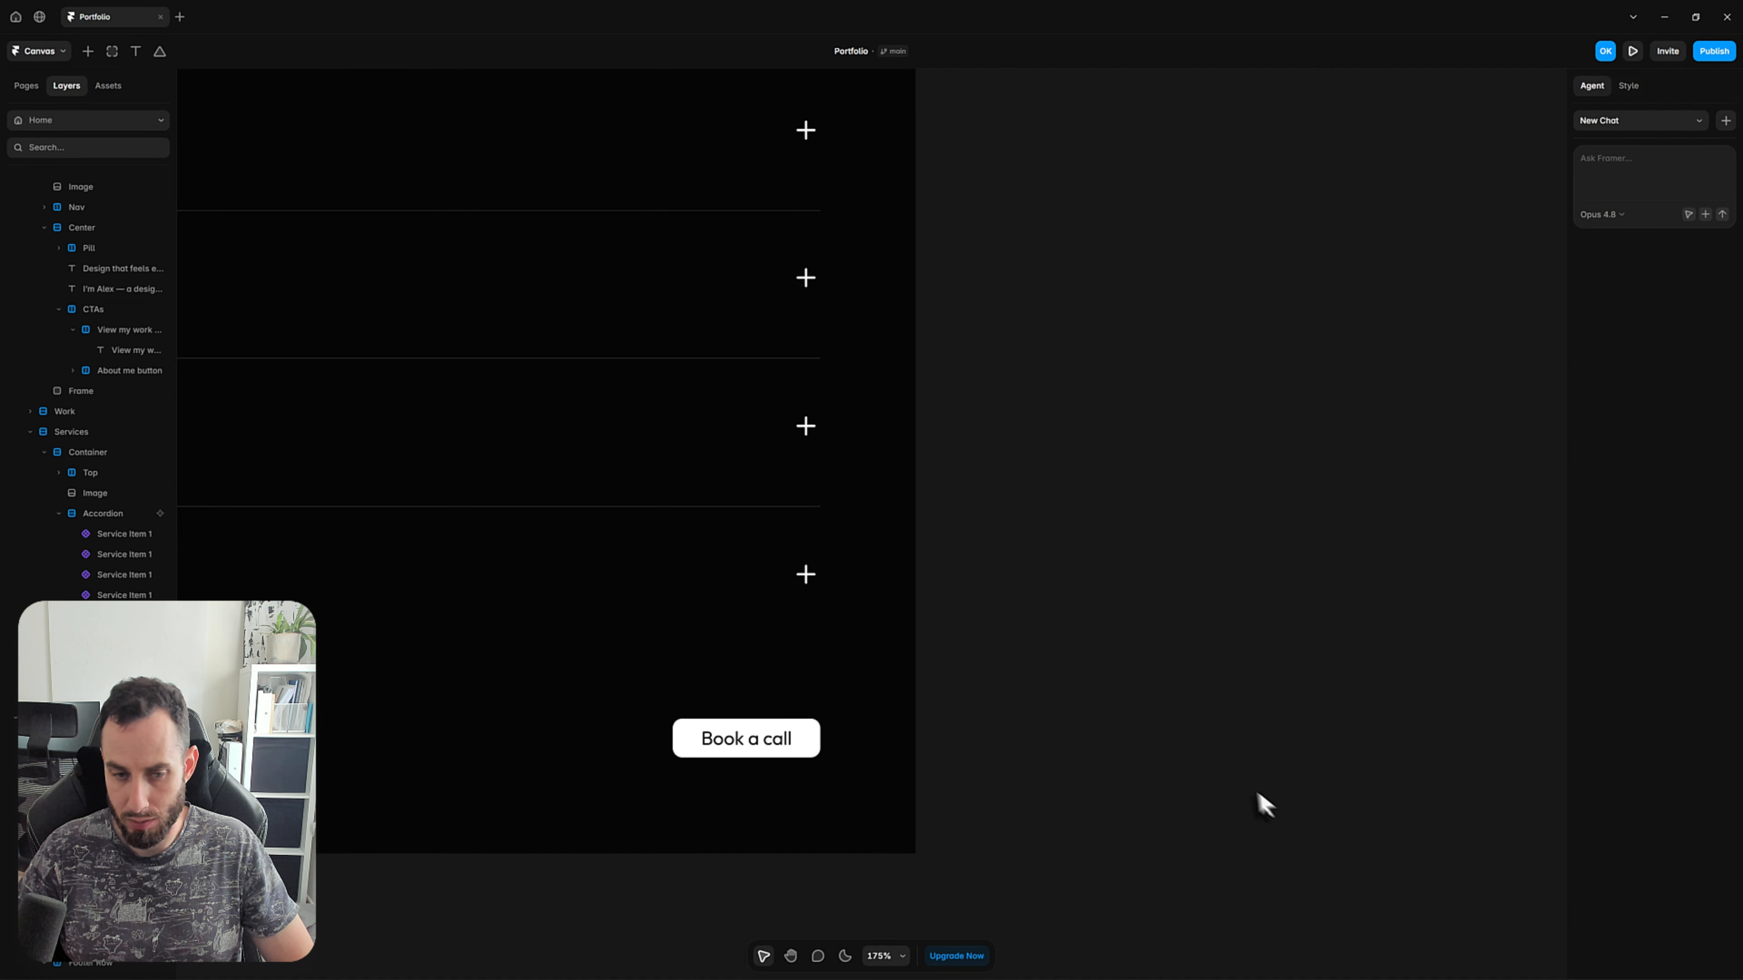
scroll(1188, 774, "down", 5, "ctrl")
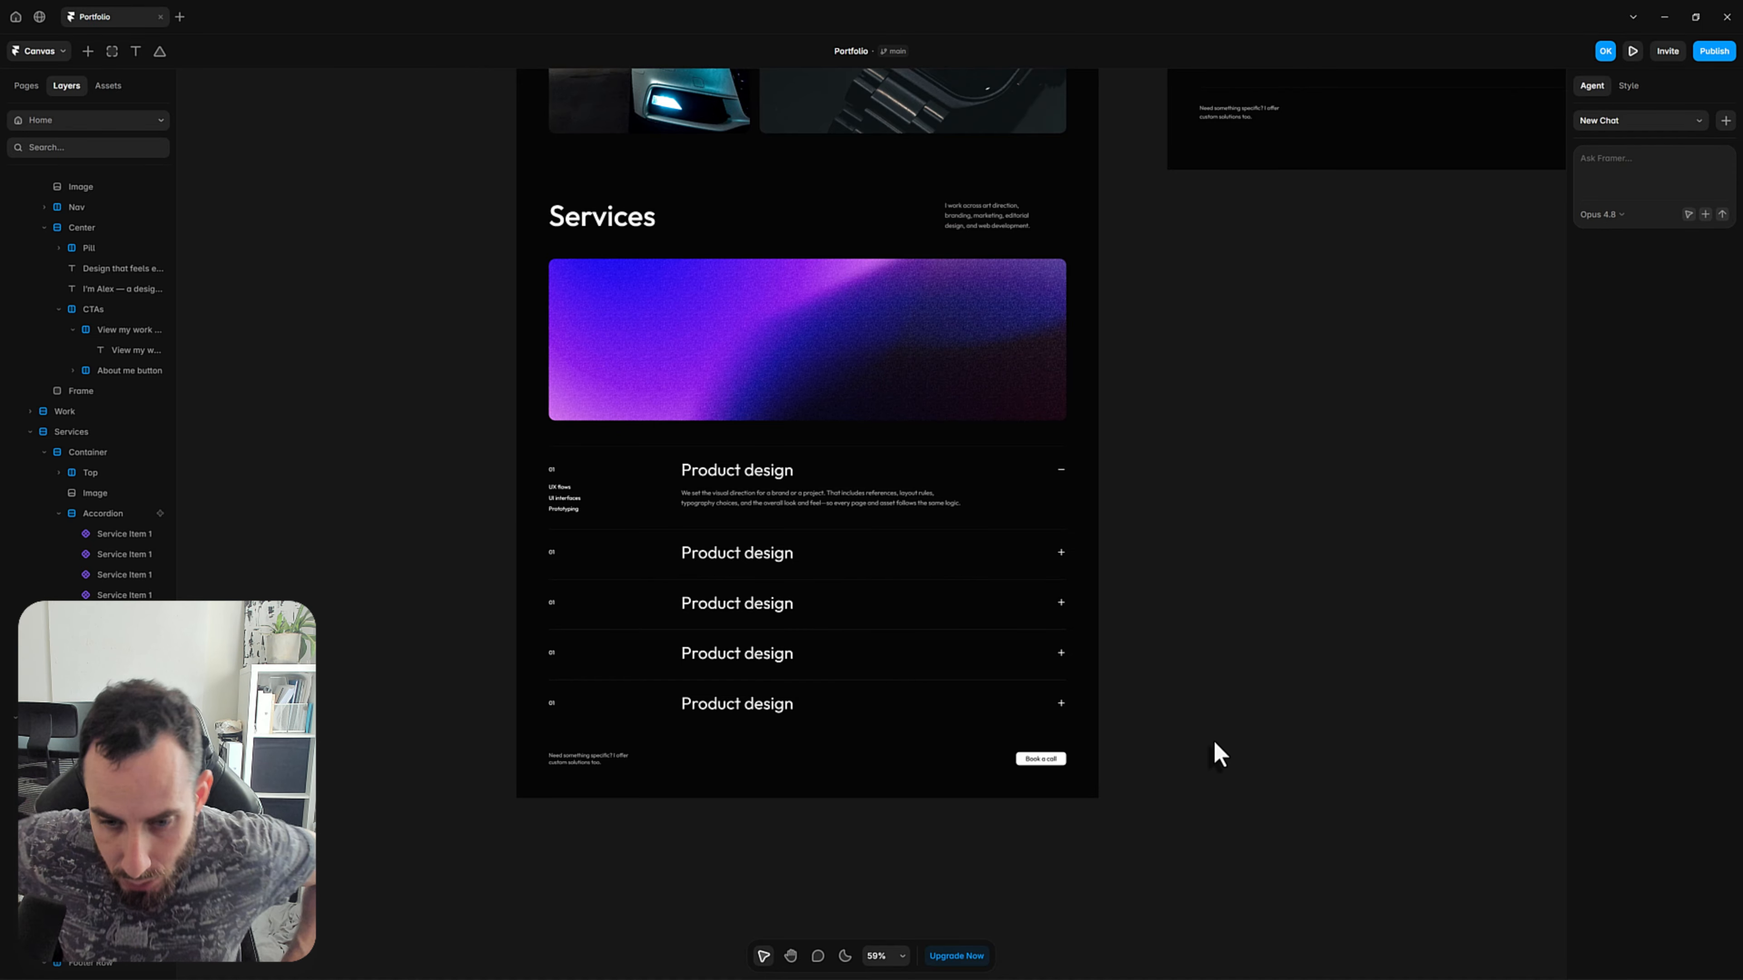
Check the arrow icon in the reference button and insert a Lucide icon after the Book a call button's label.
scroll(1225, 711, "up", 1)
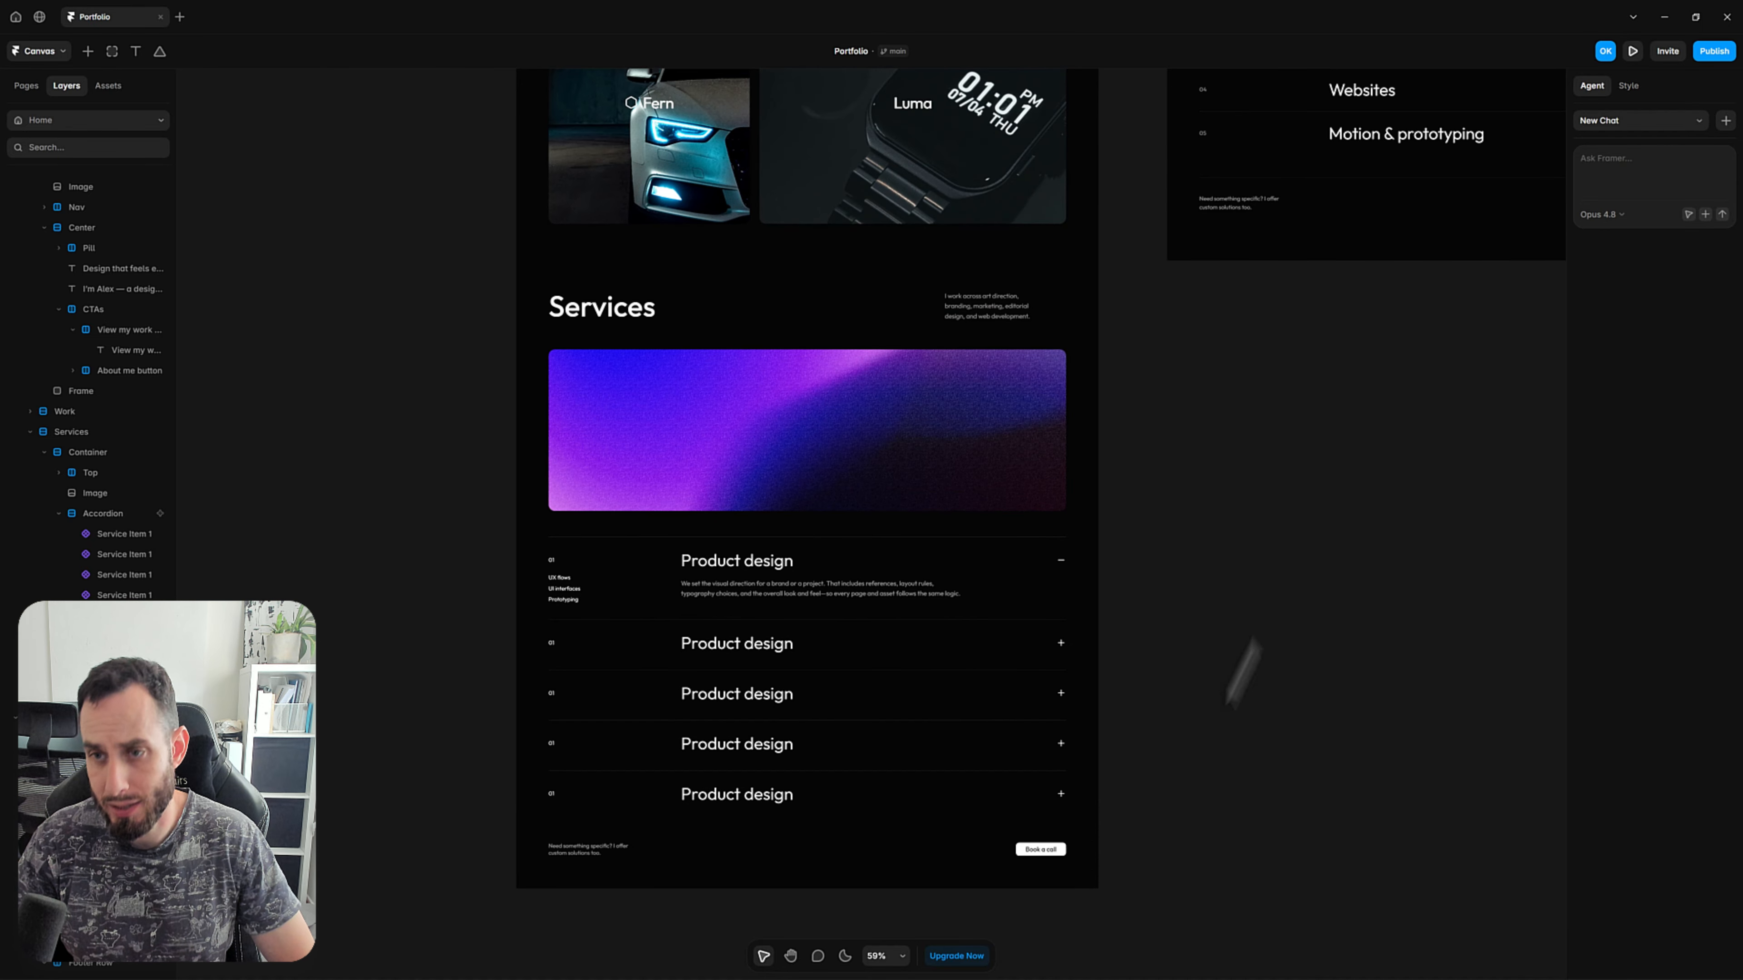
scroll(1287, 600, "down", 3, "ctrl")
left_click_drag(1509, 364, 1080, 328)
scroll(1115, 309, "up", 5, "ctrl")
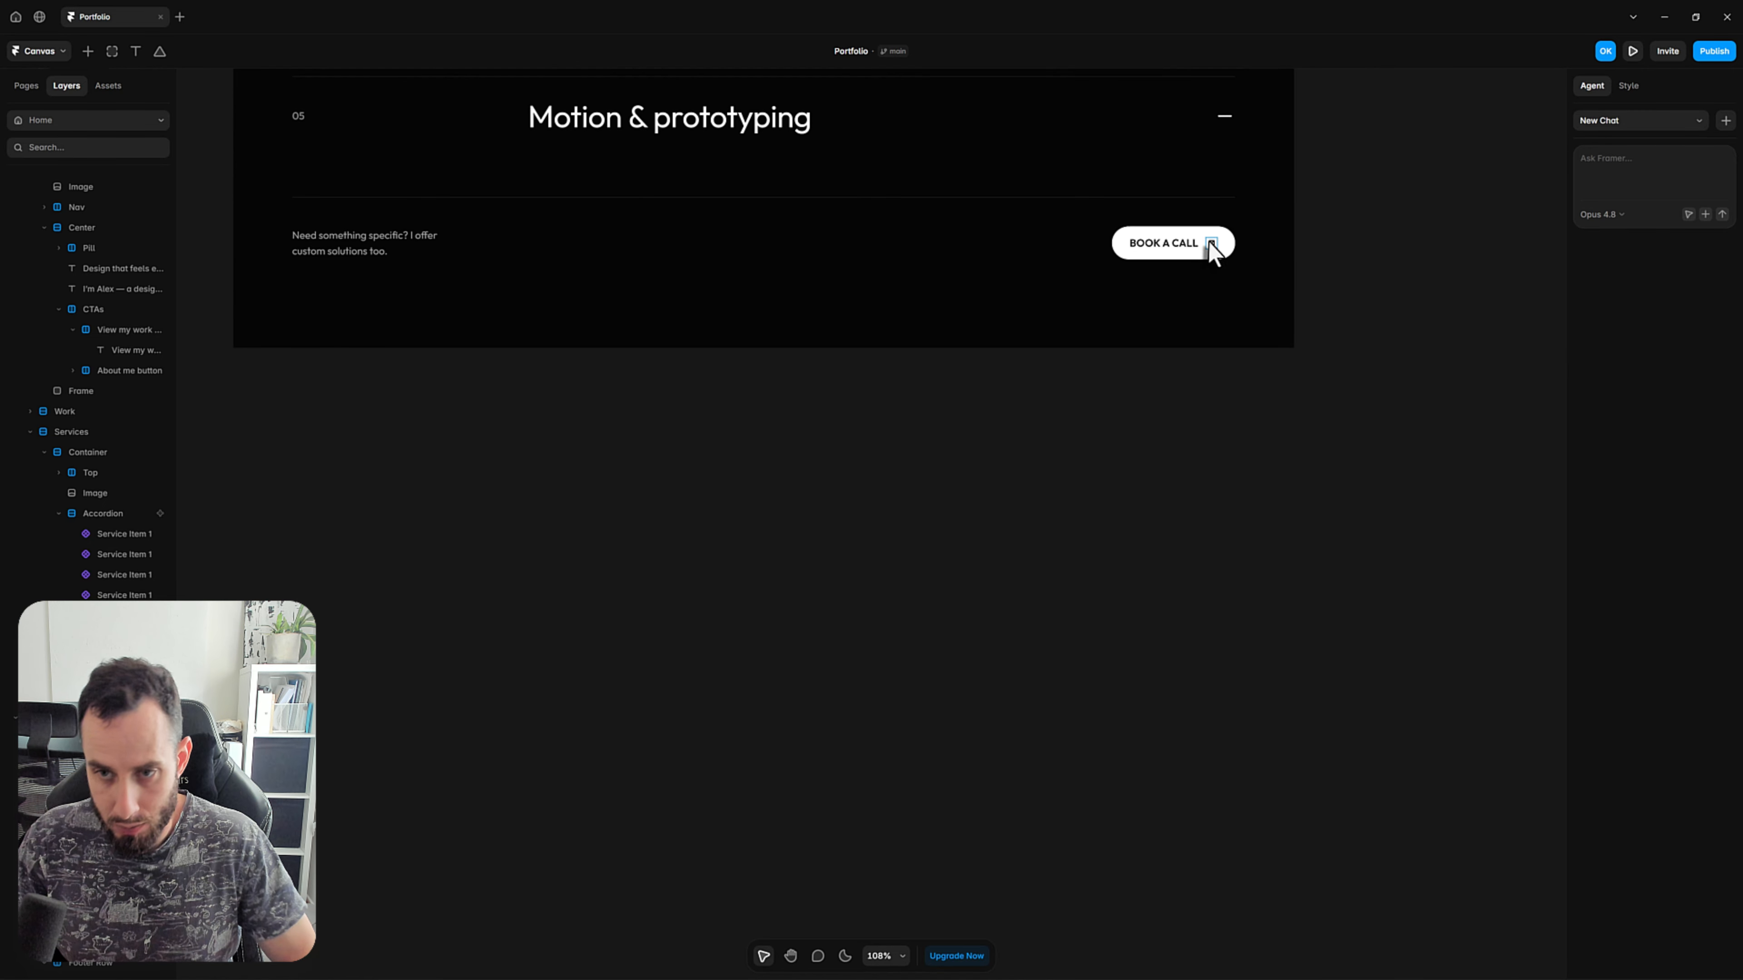
left_click(1210, 243)
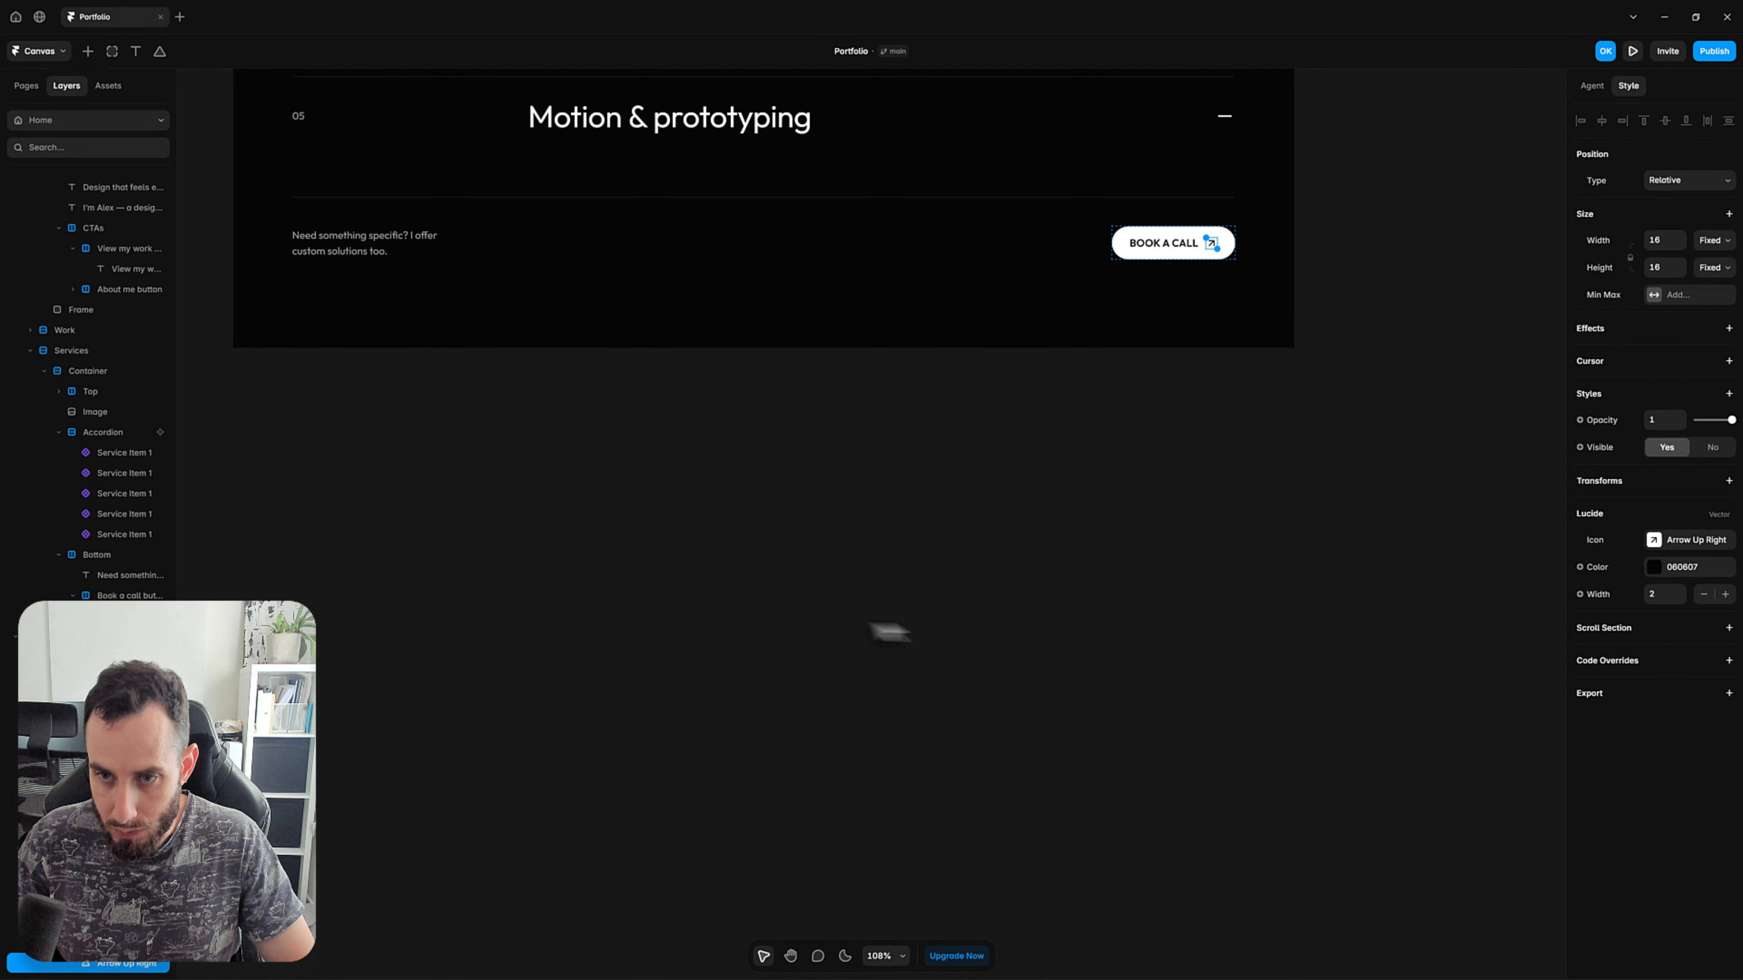
left_click(789, 651)
key("space")
left_click_drag(764, 656, 1259, 361)
left_click_drag(780, 707, 1407, 346)
scroll(1355, 453, "down", 3, "ctrl")
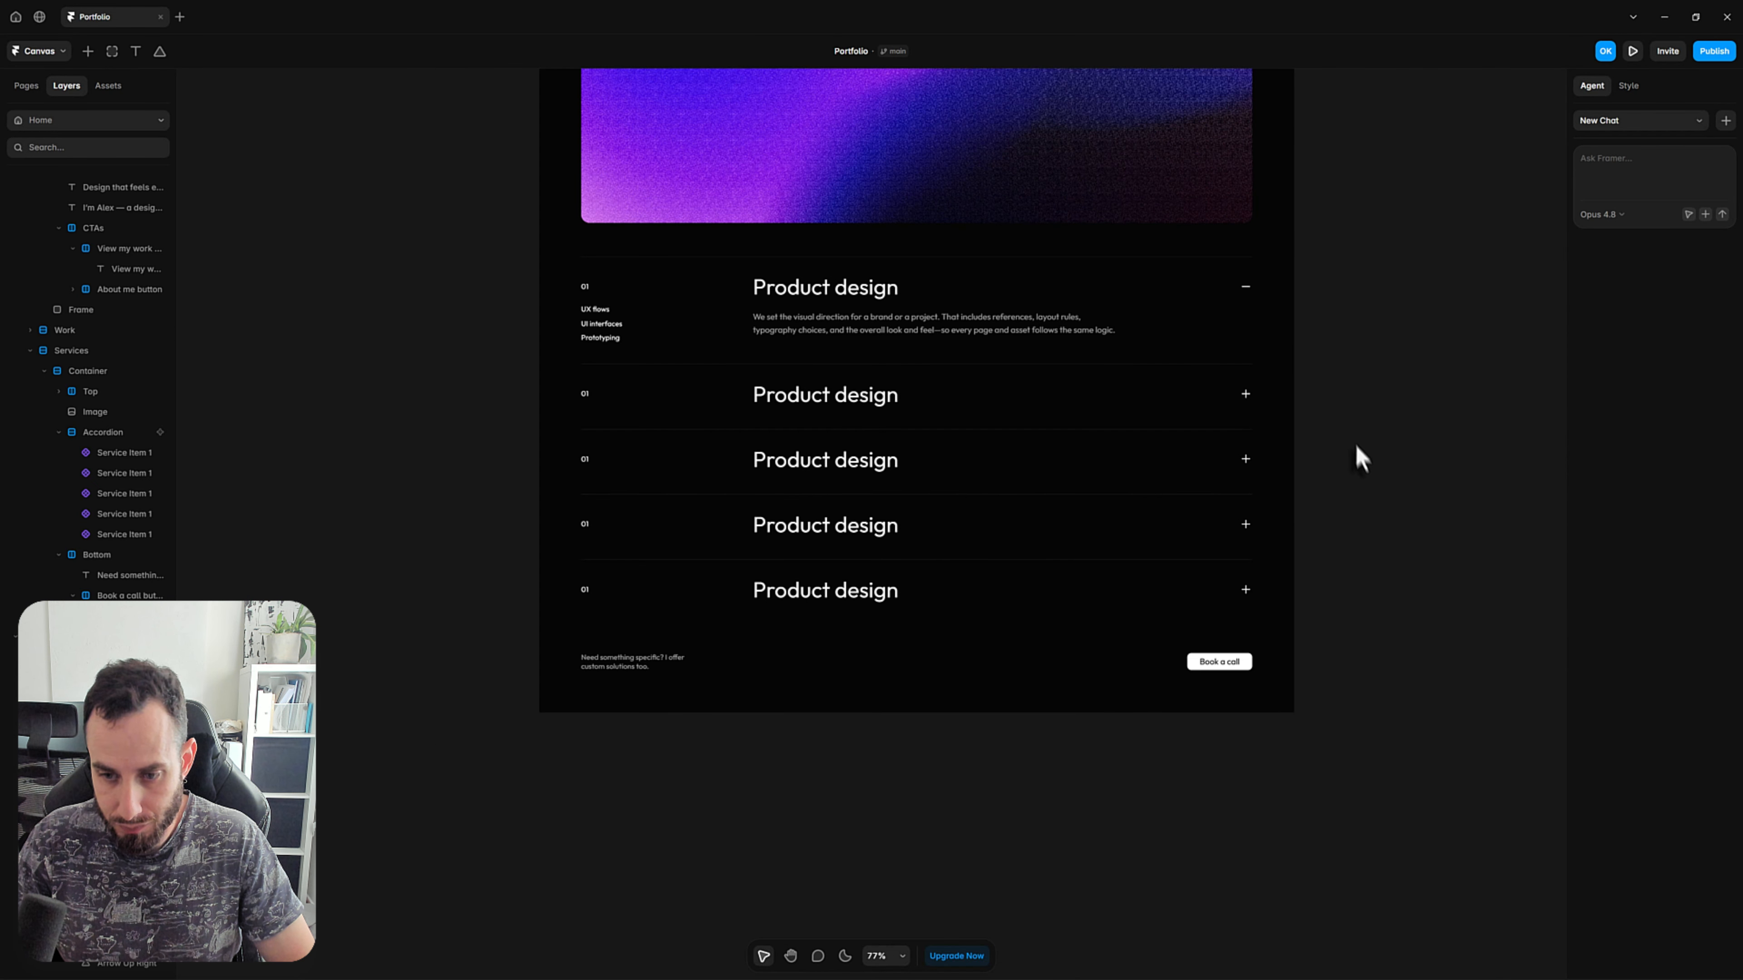
left_click(88, 55)
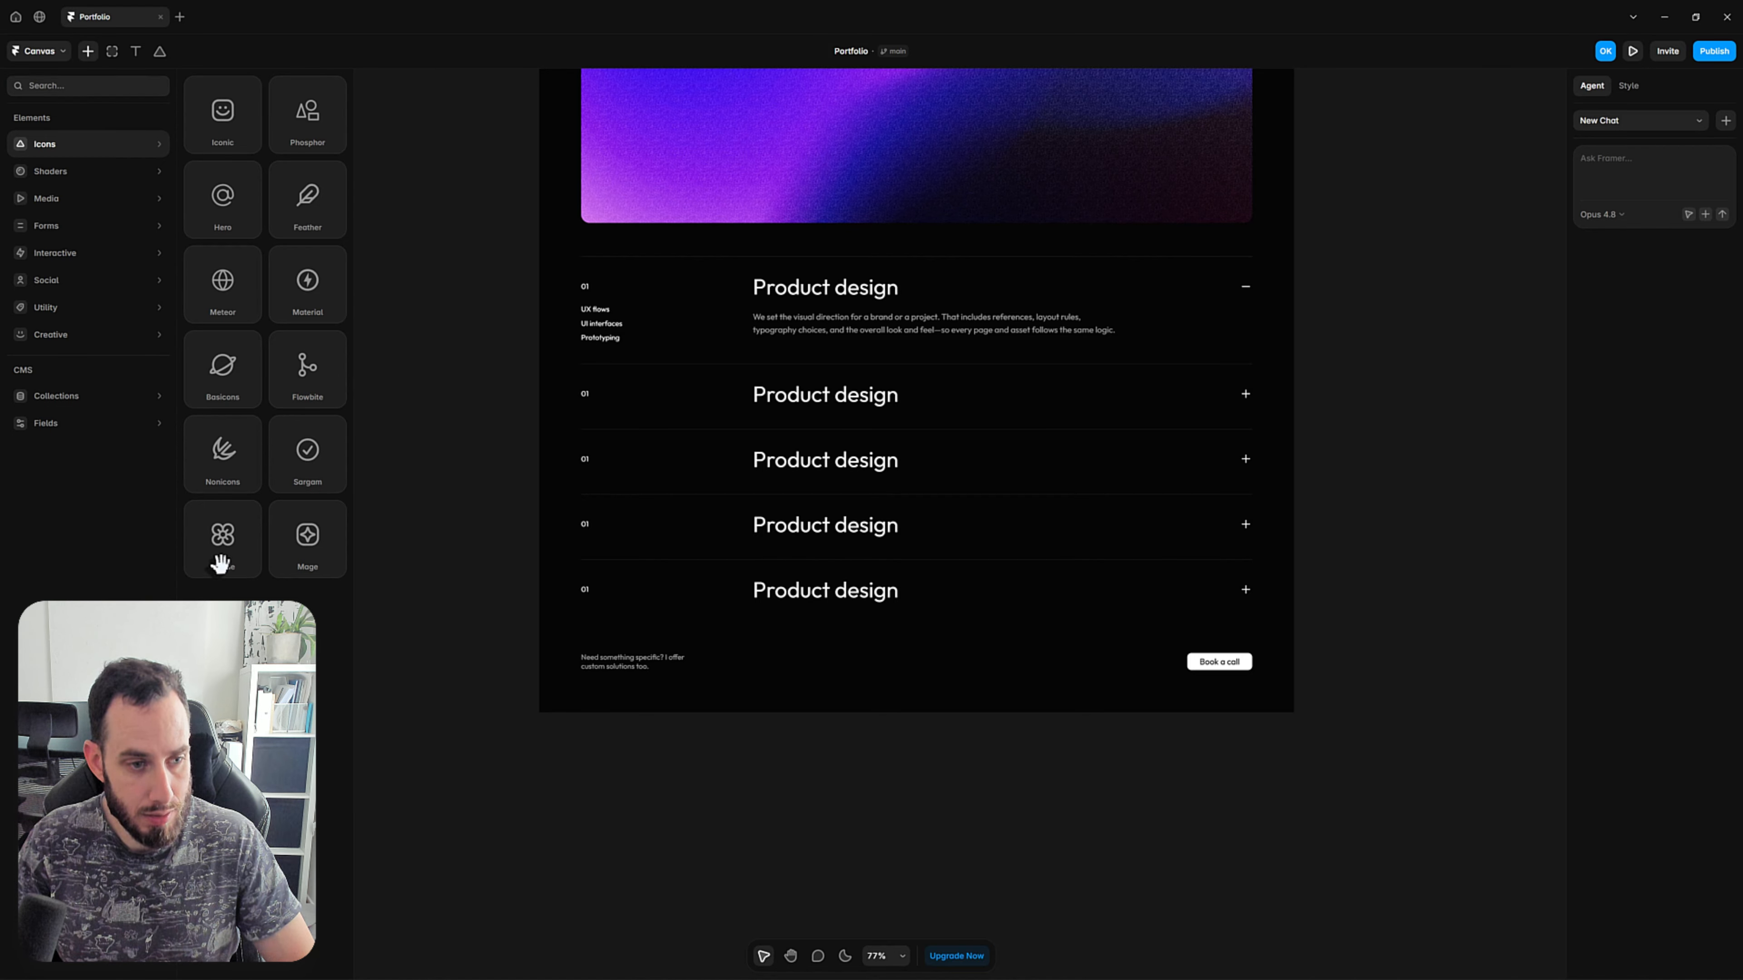
left_click_drag(220, 562, 1245, 664)
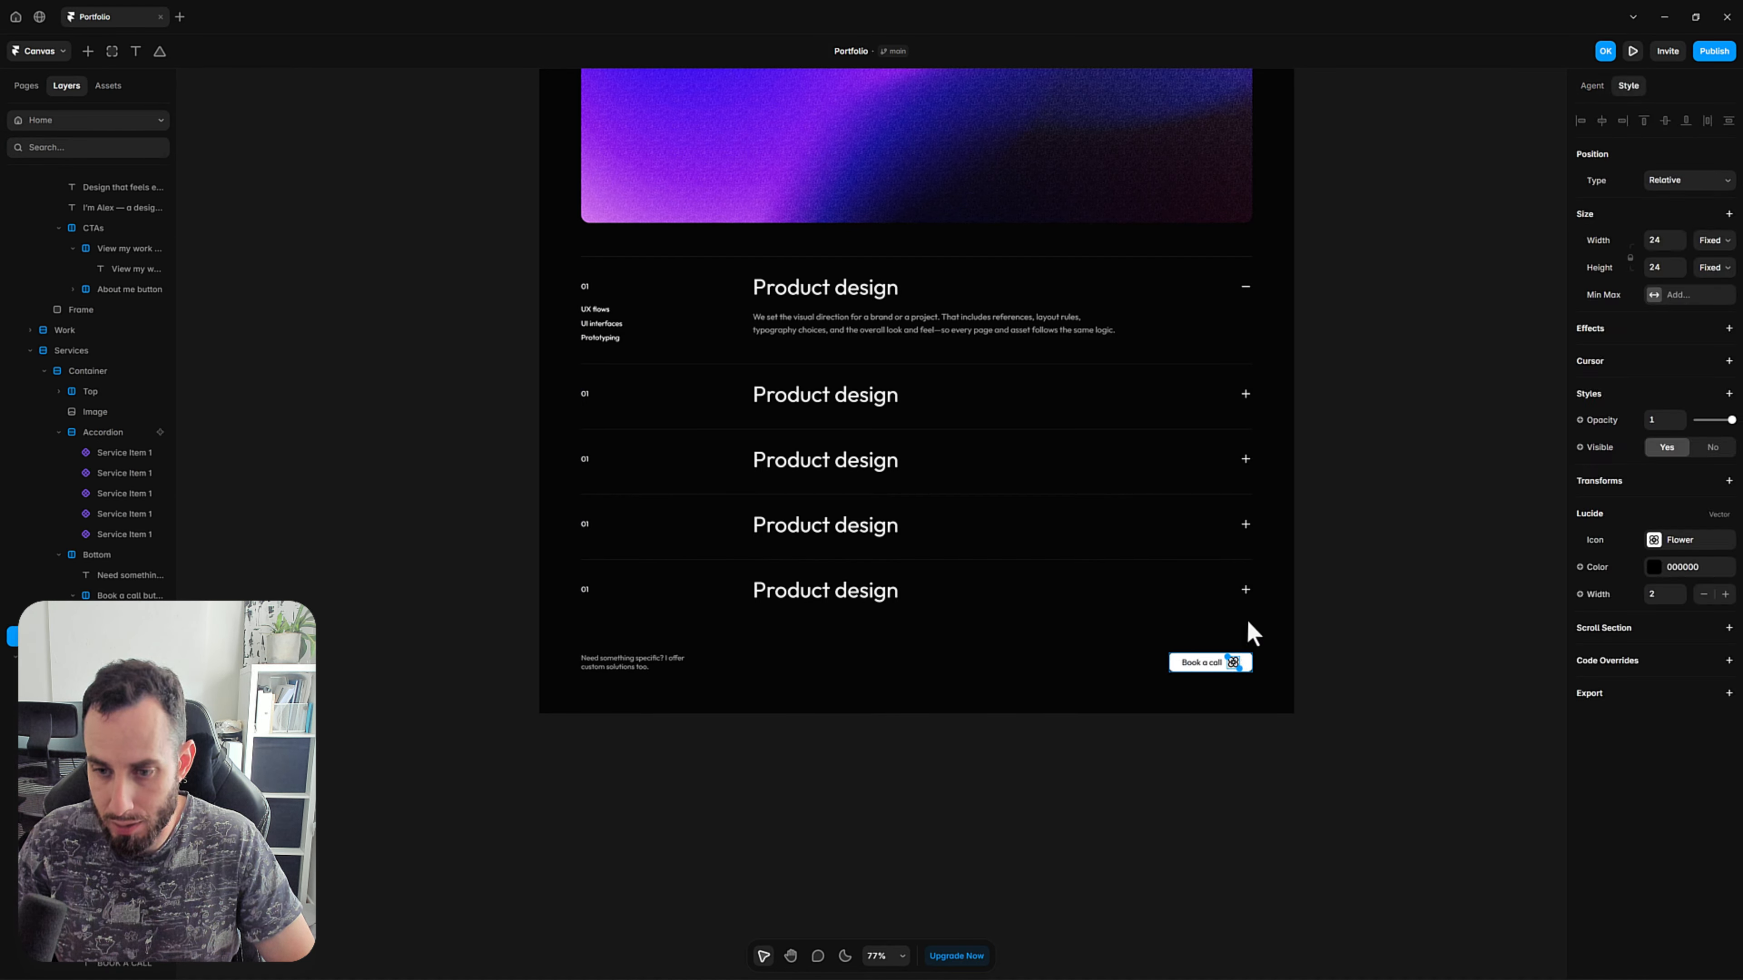
Search the Lucide icons for "arrow" and change the button's icon to Arrow Up Right.
left_click(1680, 546)
type("arrow")
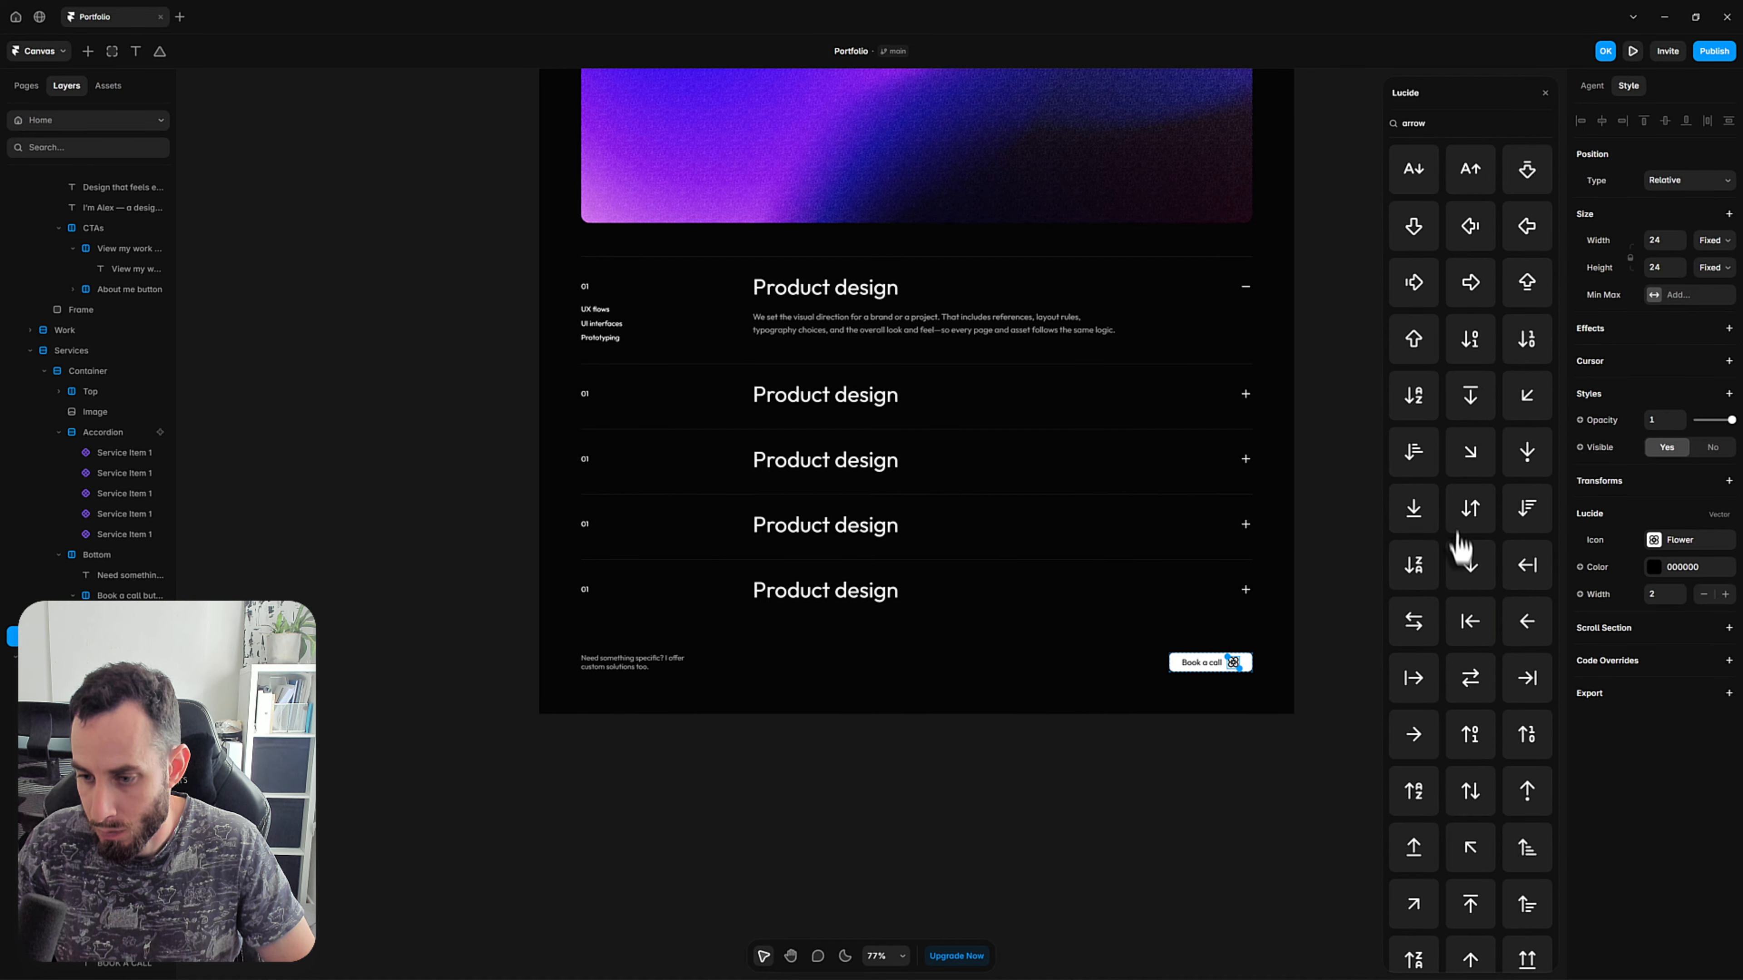
scroll(1516, 429, "down", 6)
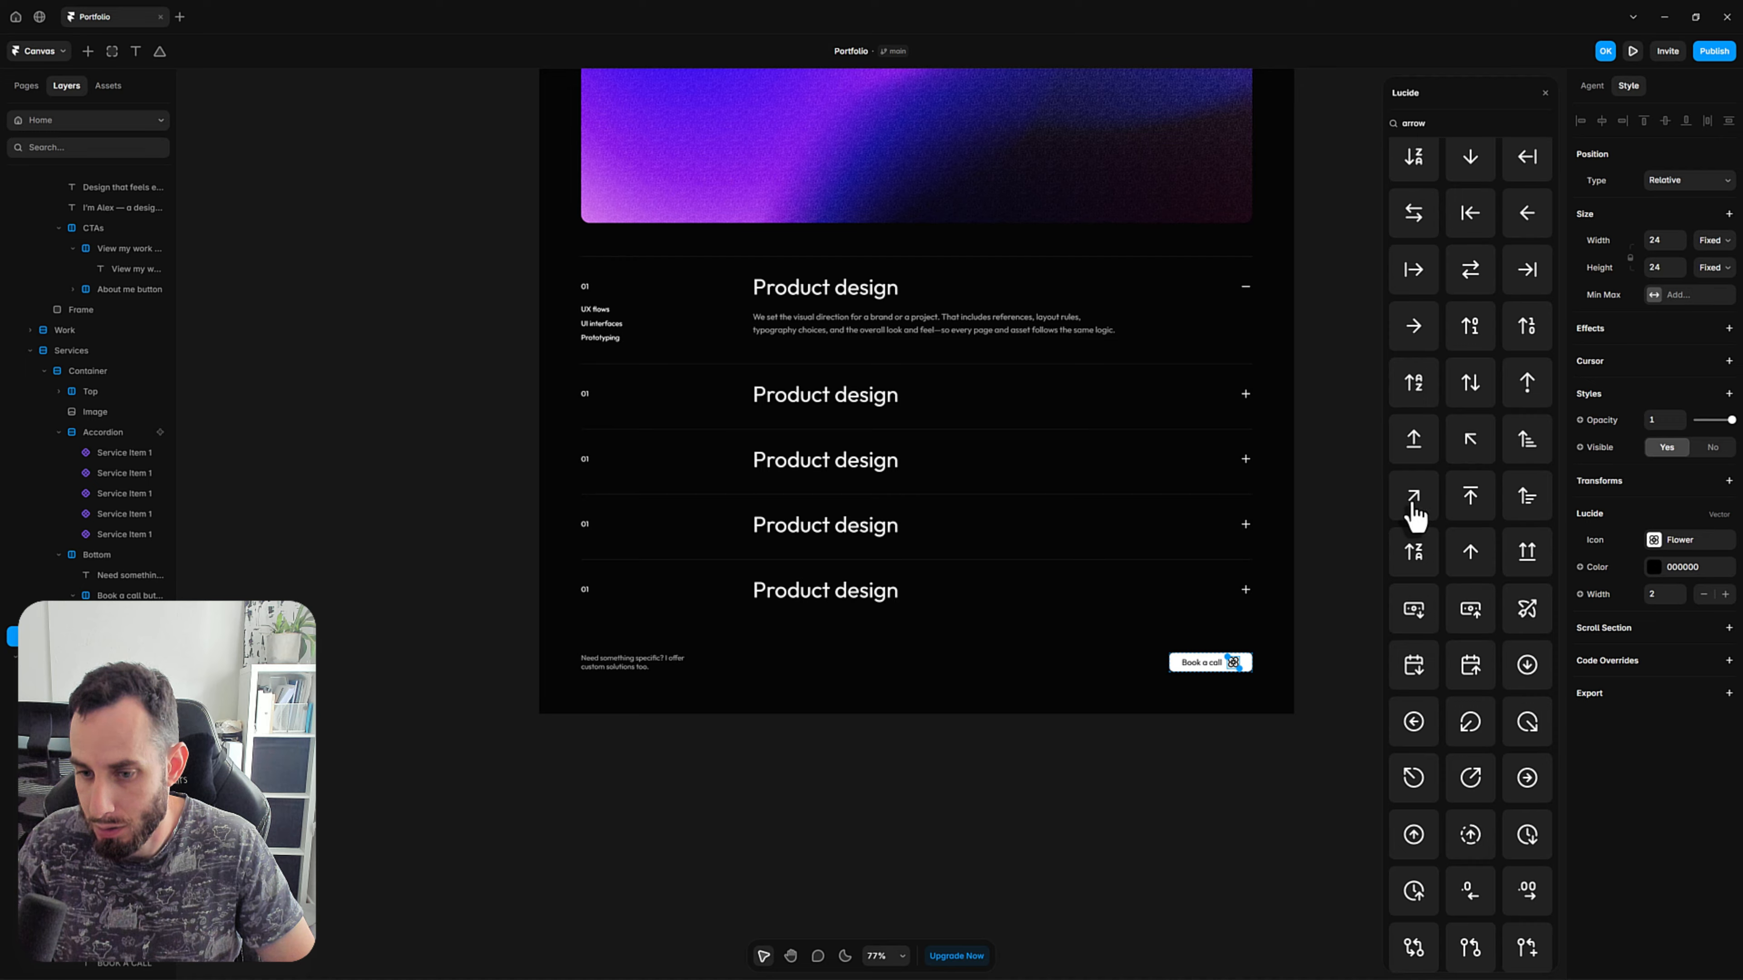
left_click(1414, 504)
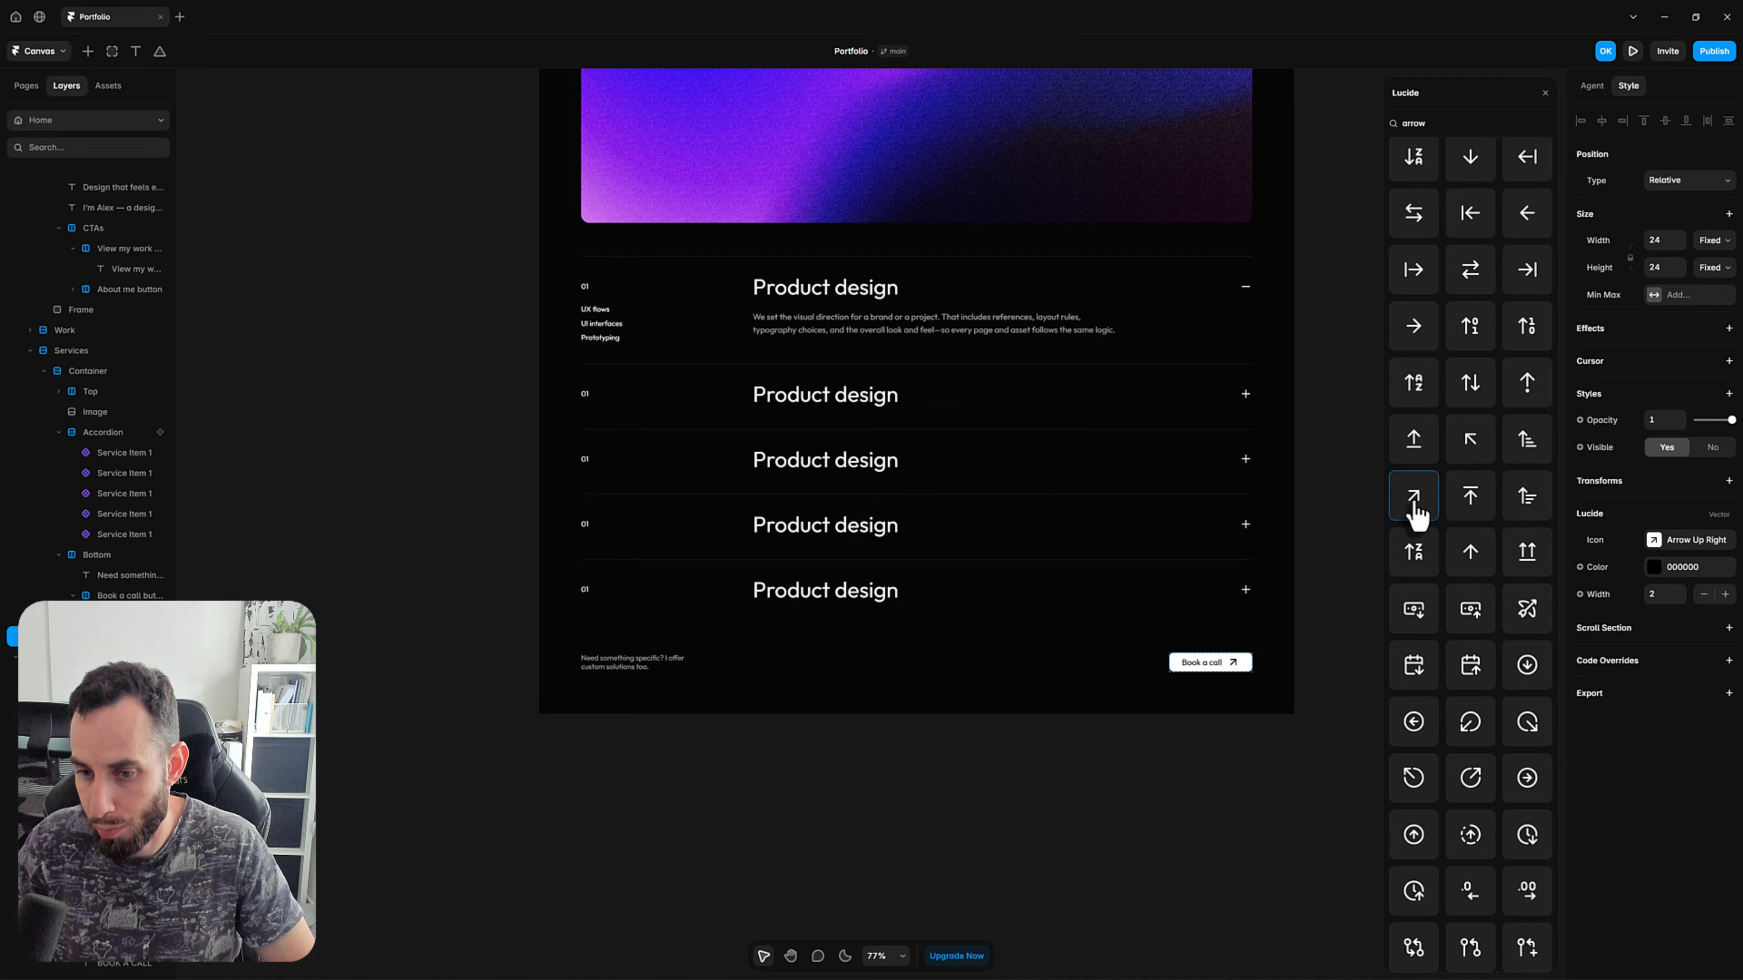
left_click(1262, 757)
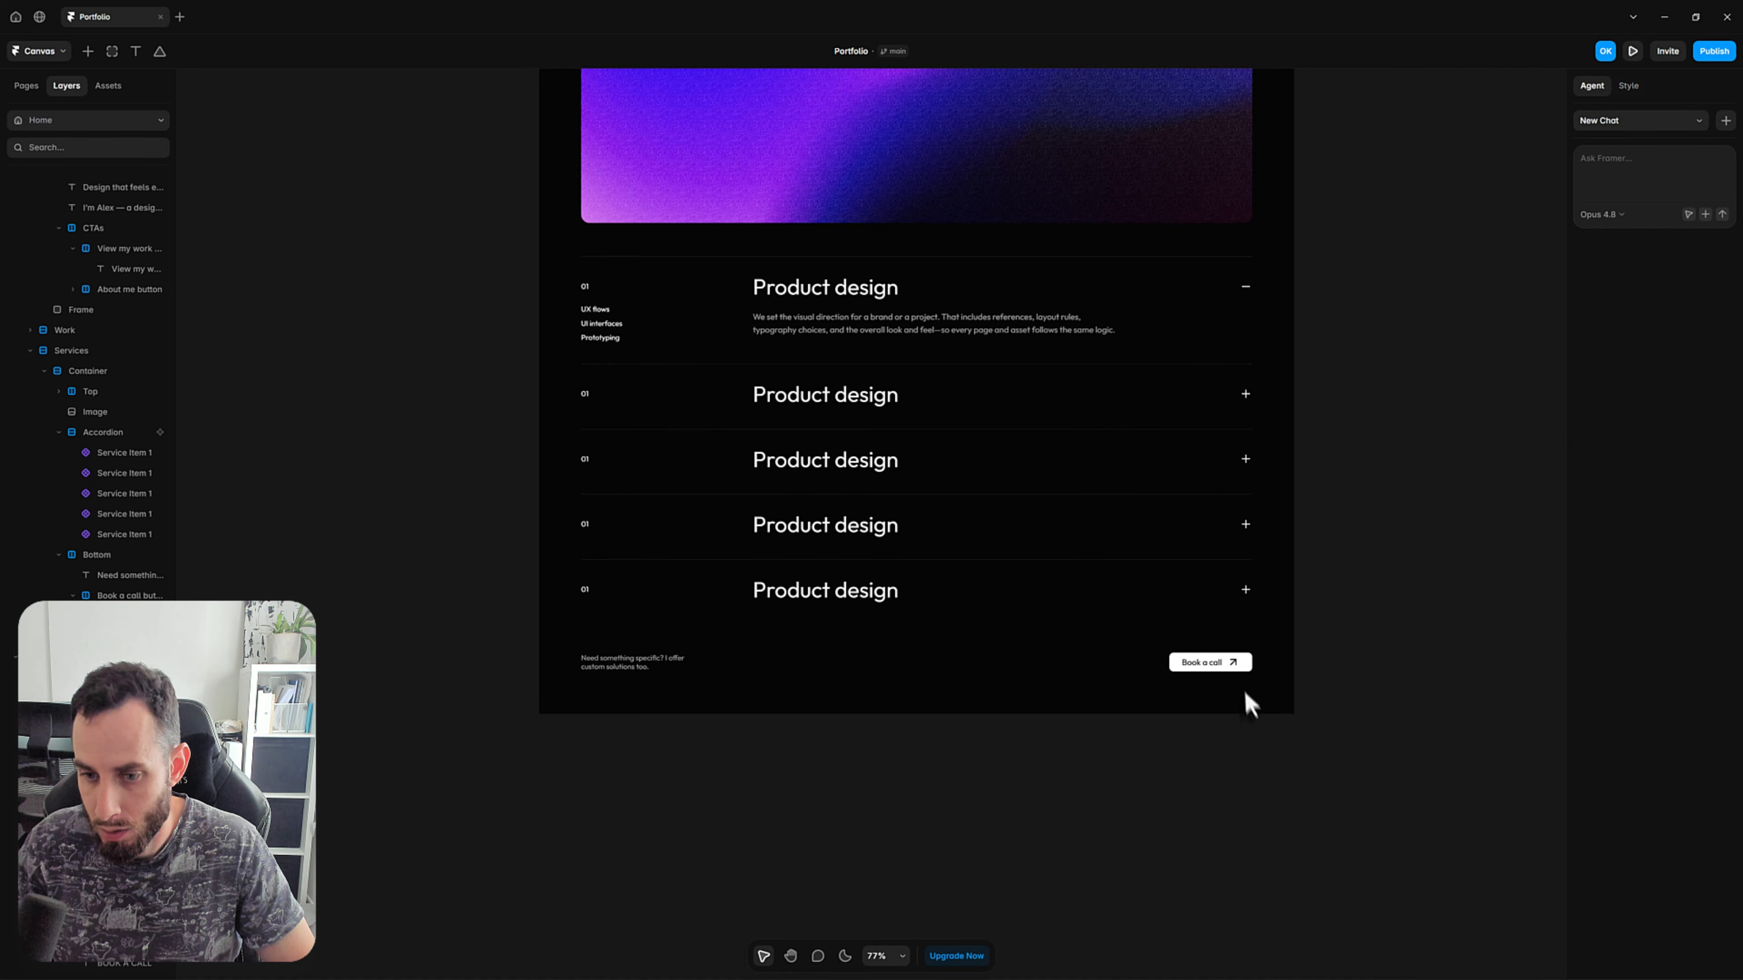
Set the Book a call button's arrow icon size to 22 by 22.
left_click(1210, 663, "ctrl")
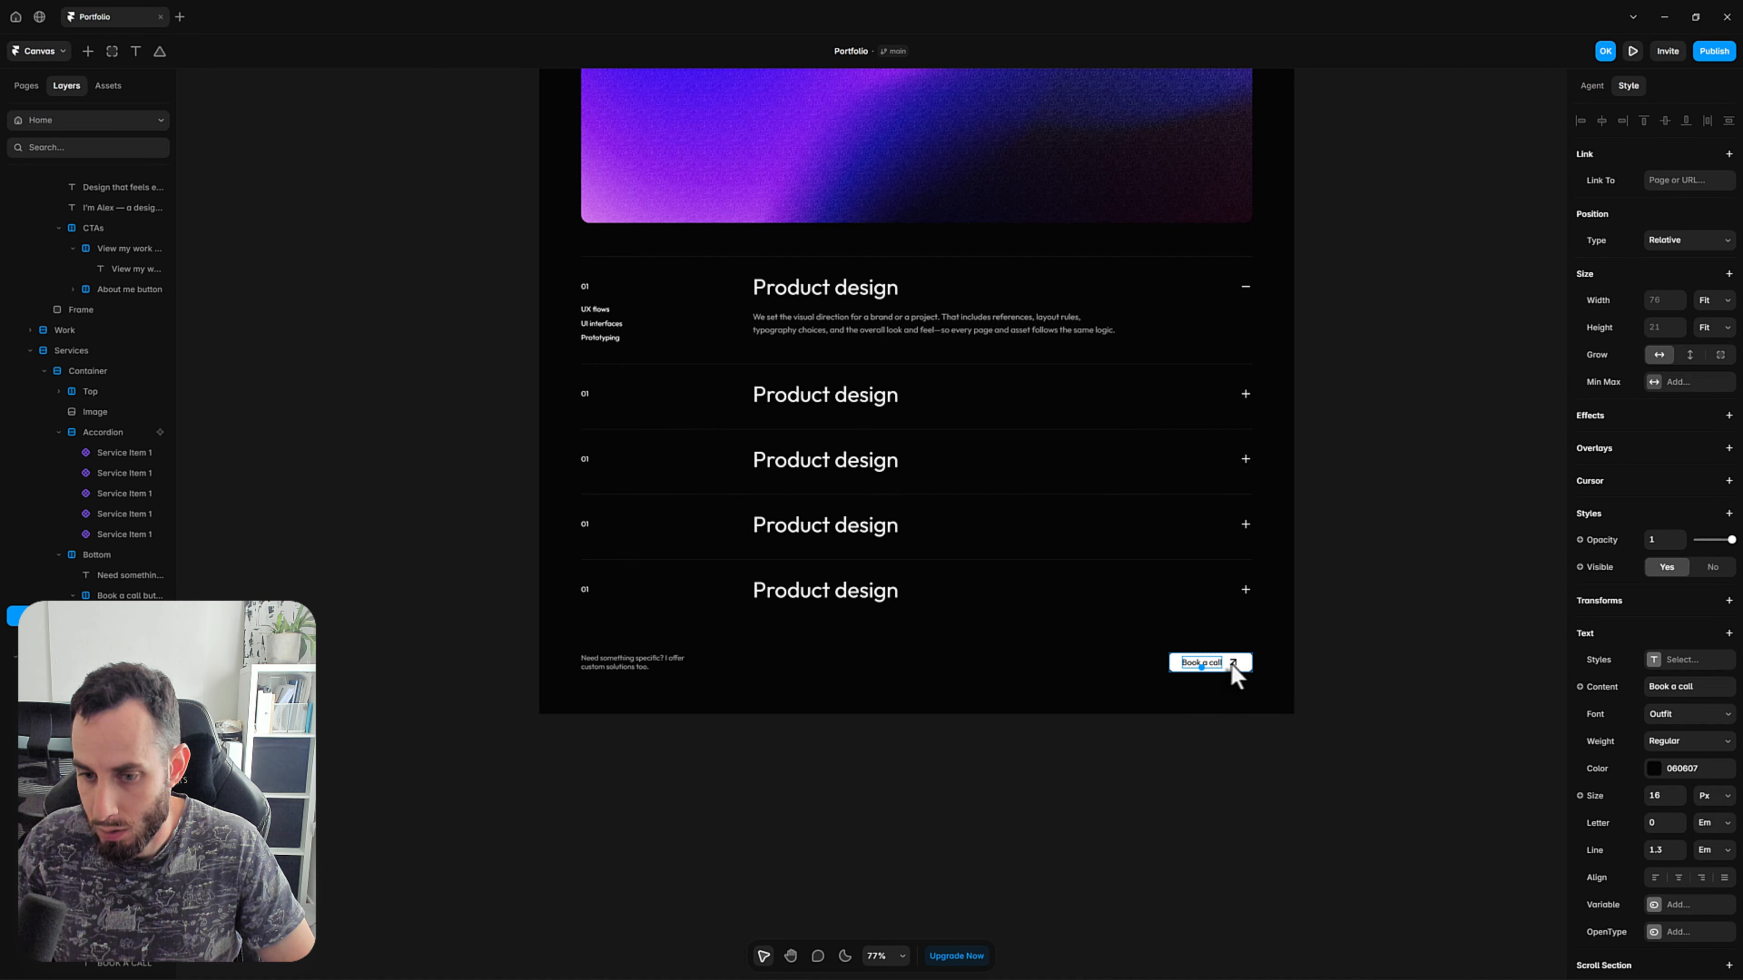
left_click(1233, 663)
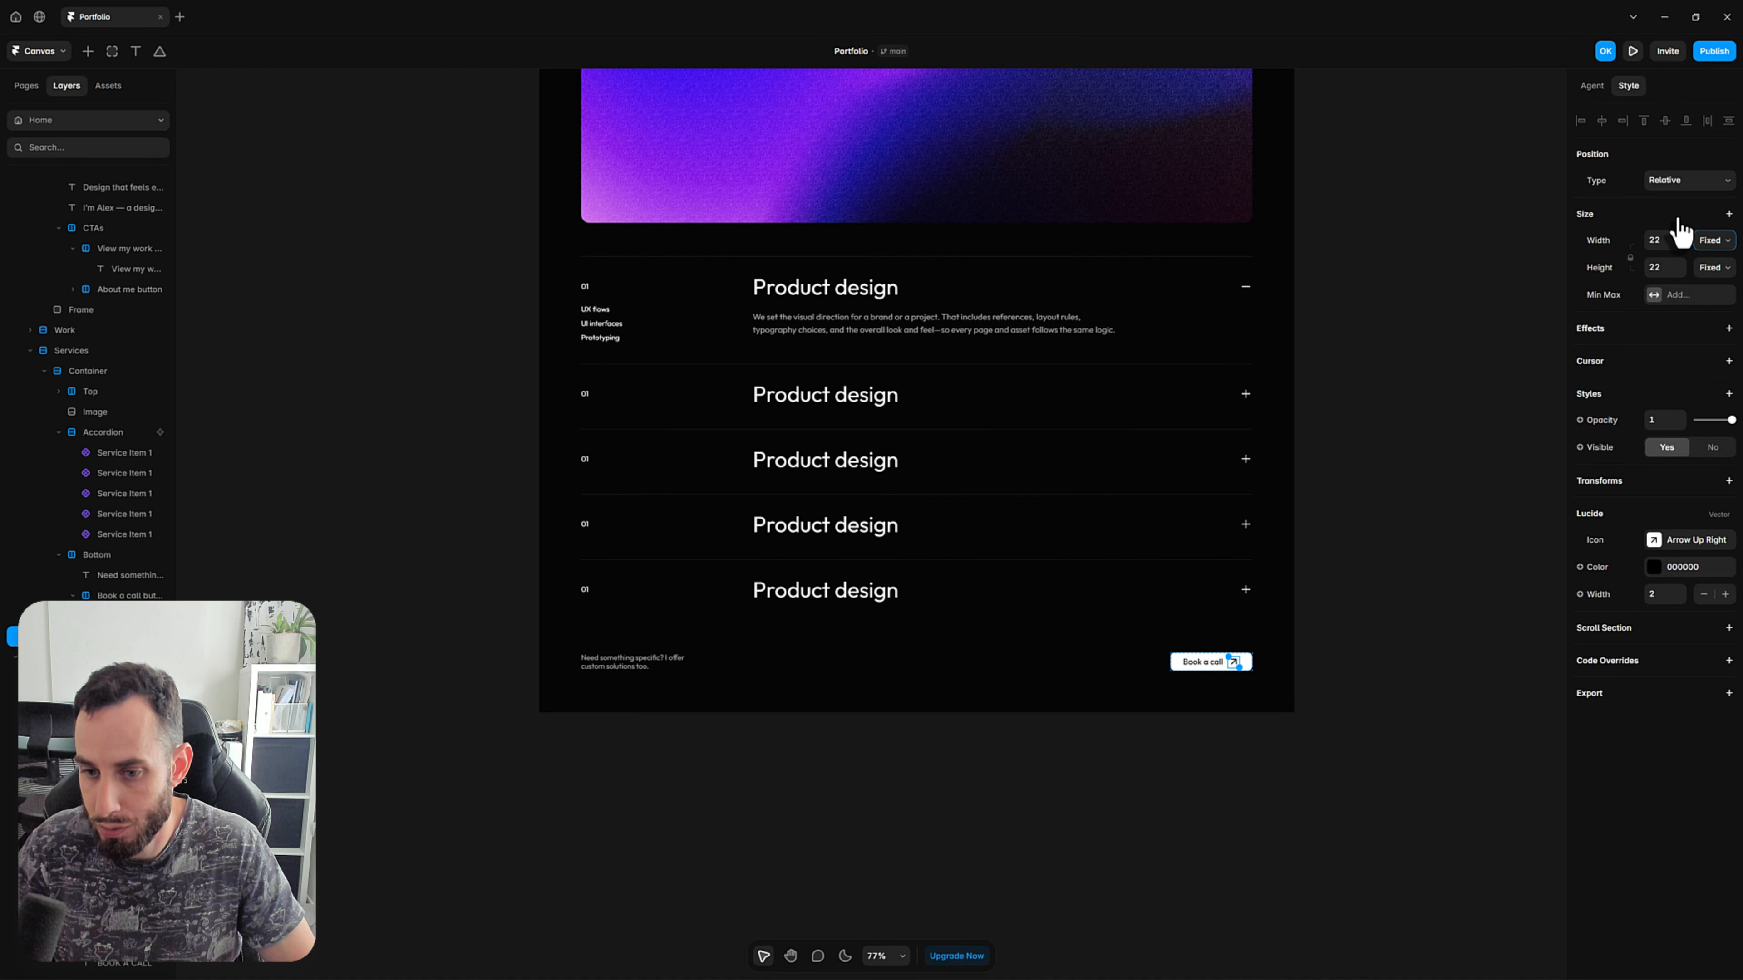
left_click(1349, 689)
Preview the page and review it from the hero down to the Services section's Book a call row.
key("space")
left_click_drag(1303, 780, 1015, 804)
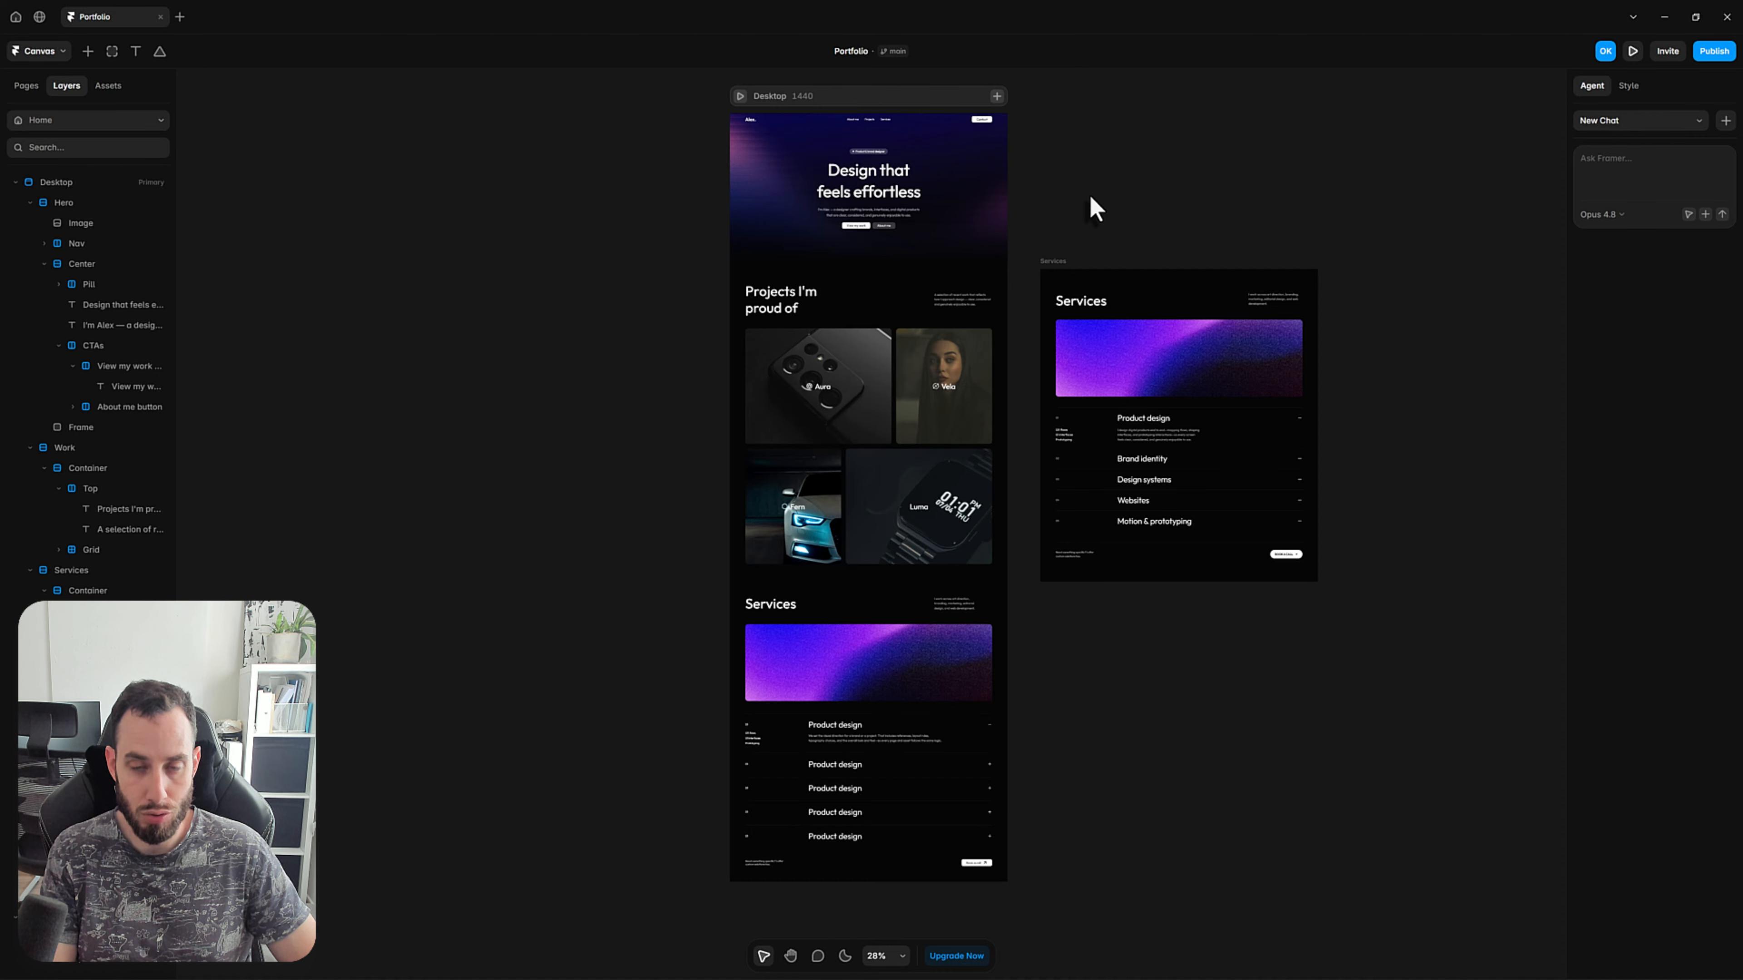
key("ctrl+p")
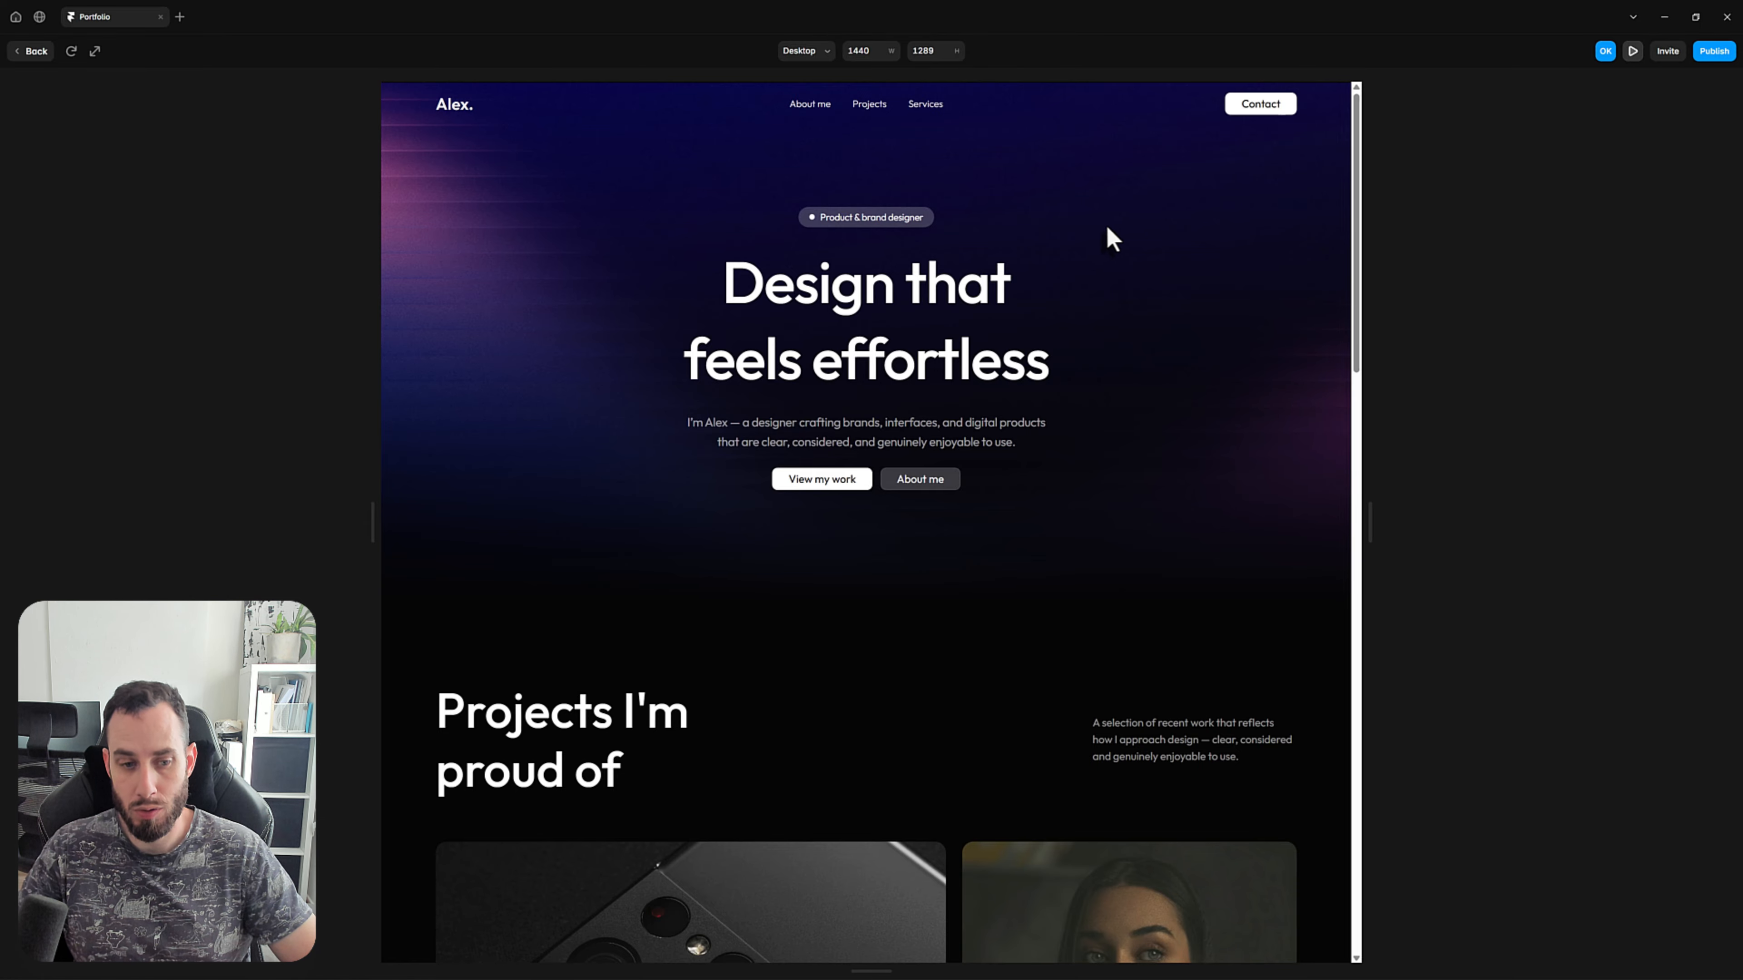
scroll(1063, 371, "down", 8)
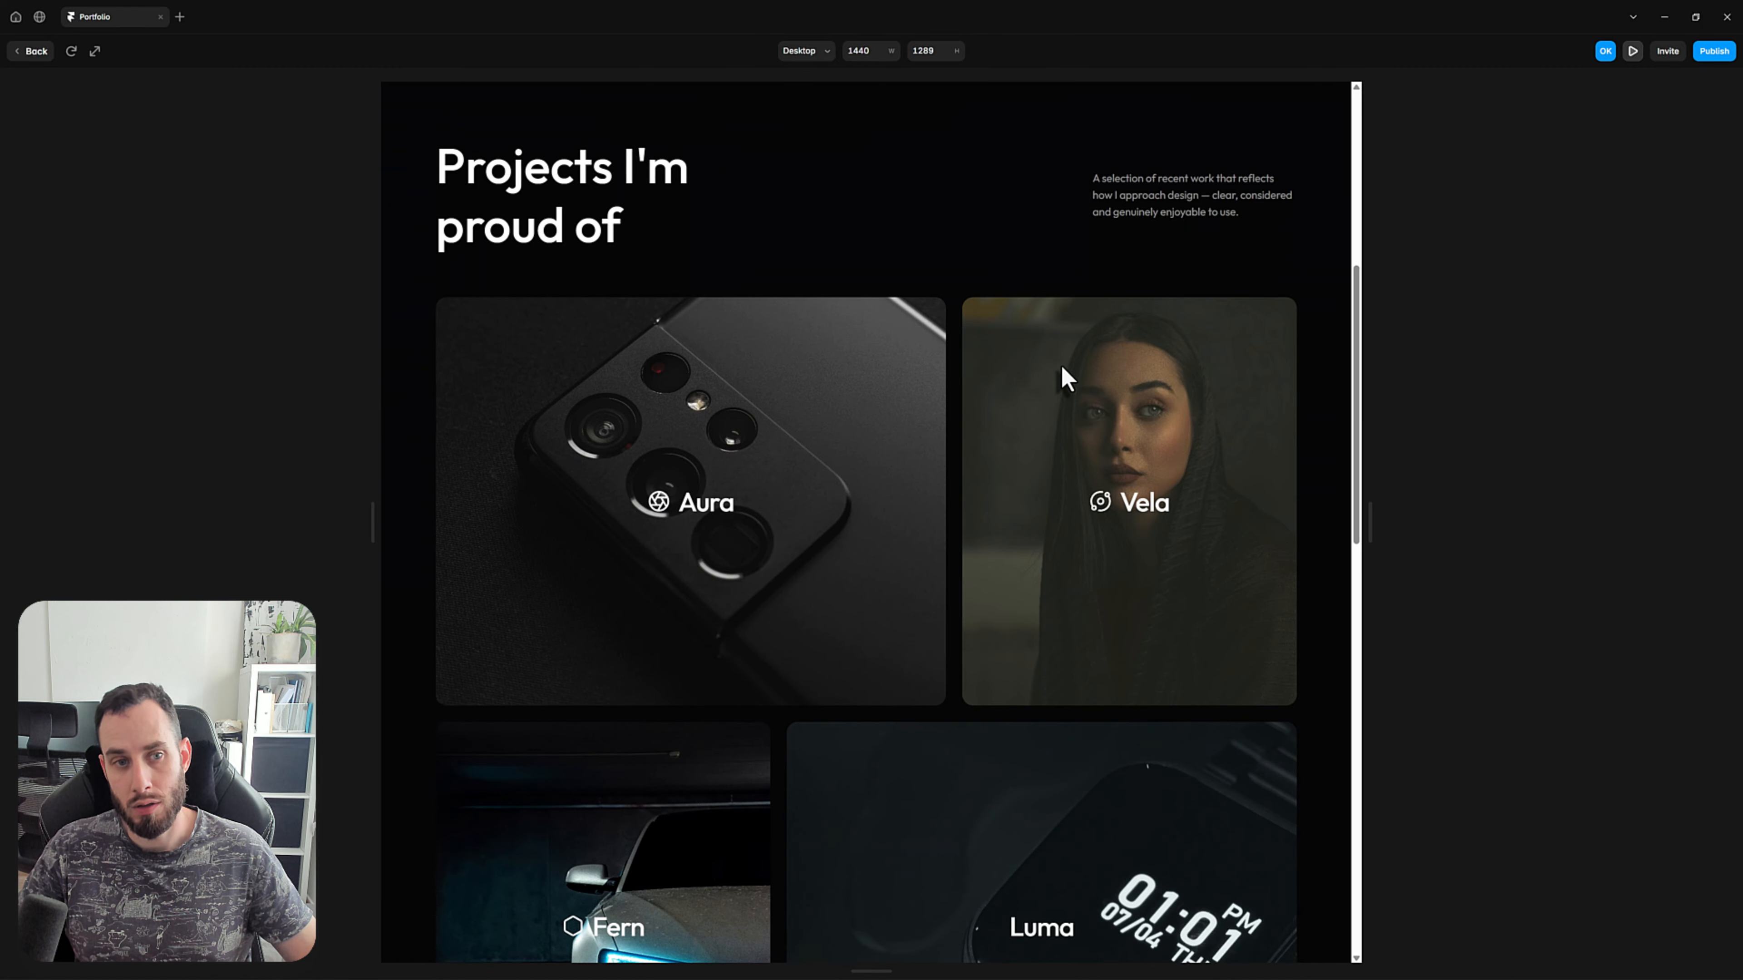
scroll(1065, 376, "down", 13)
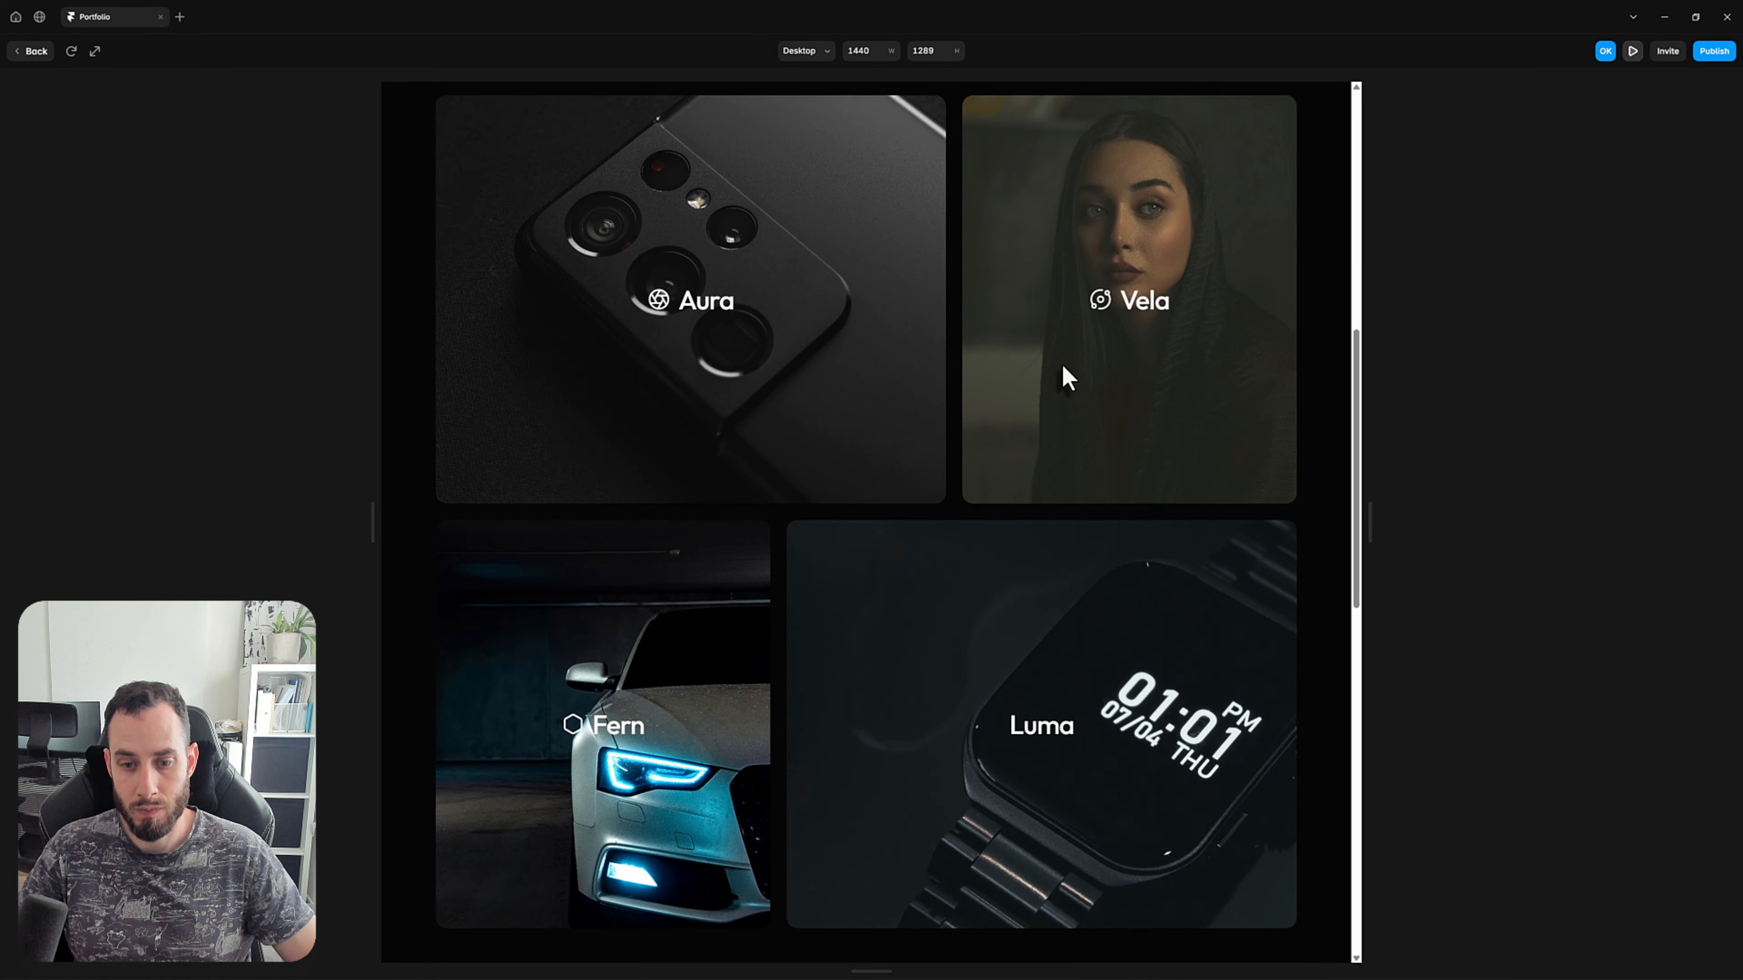
scroll(1063, 364, "down", 3)
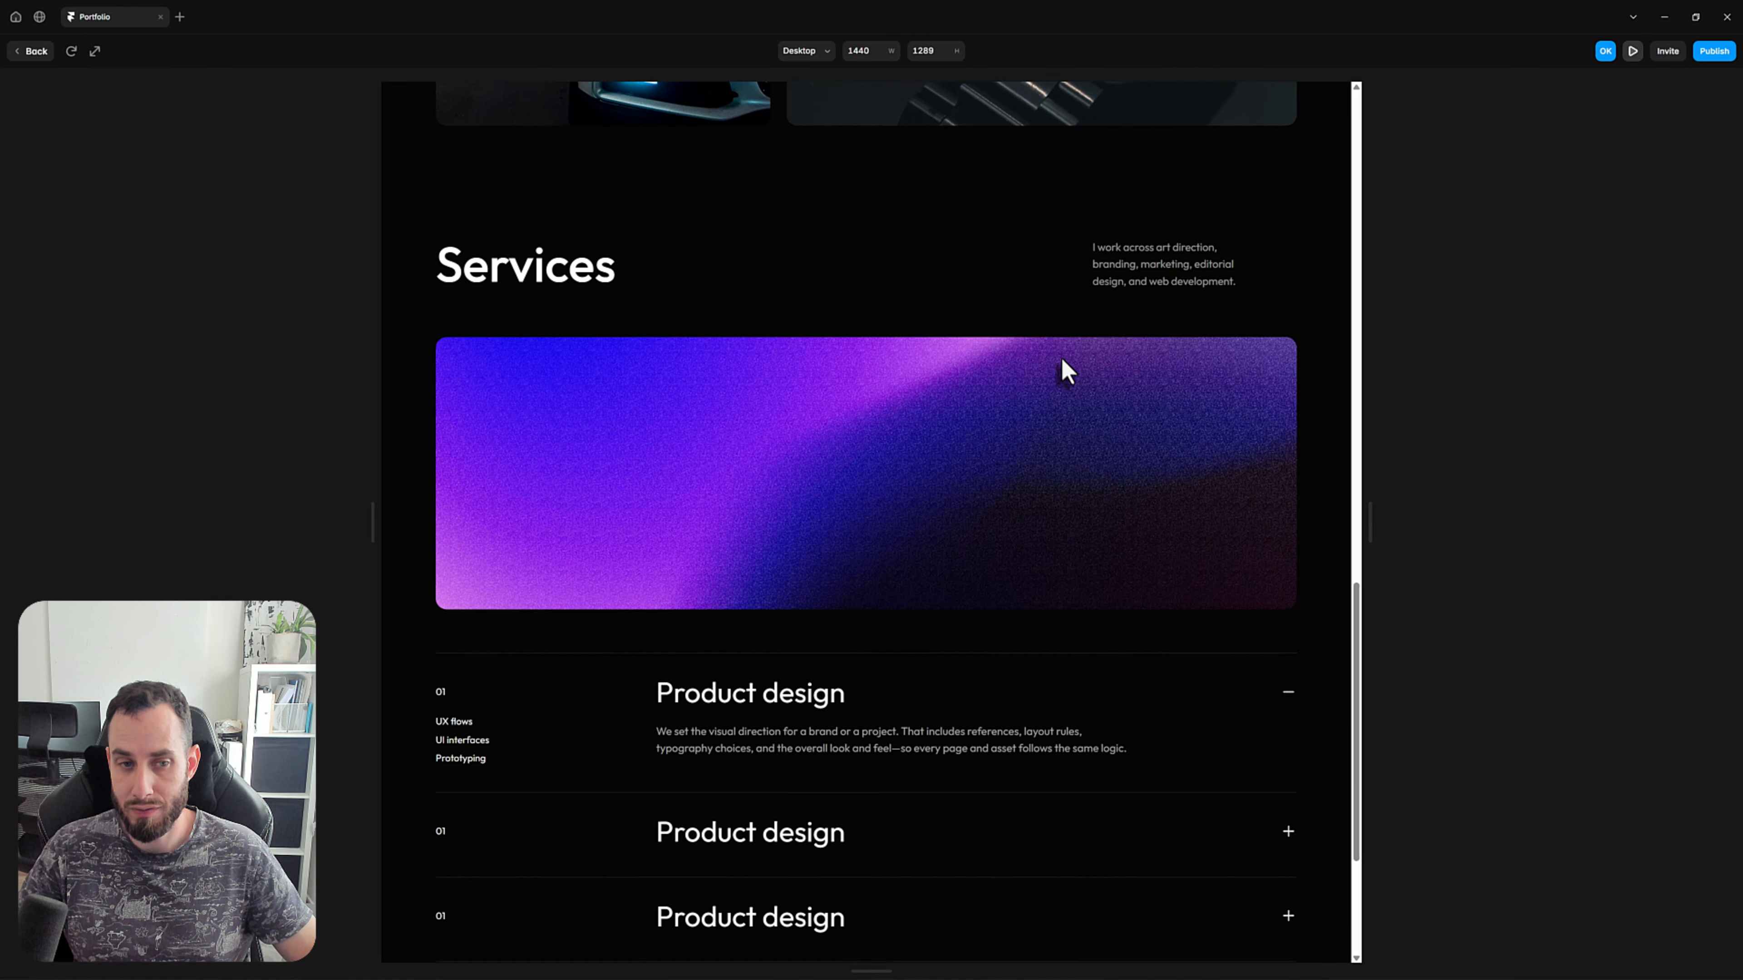
scroll(1063, 362, "down", 3)
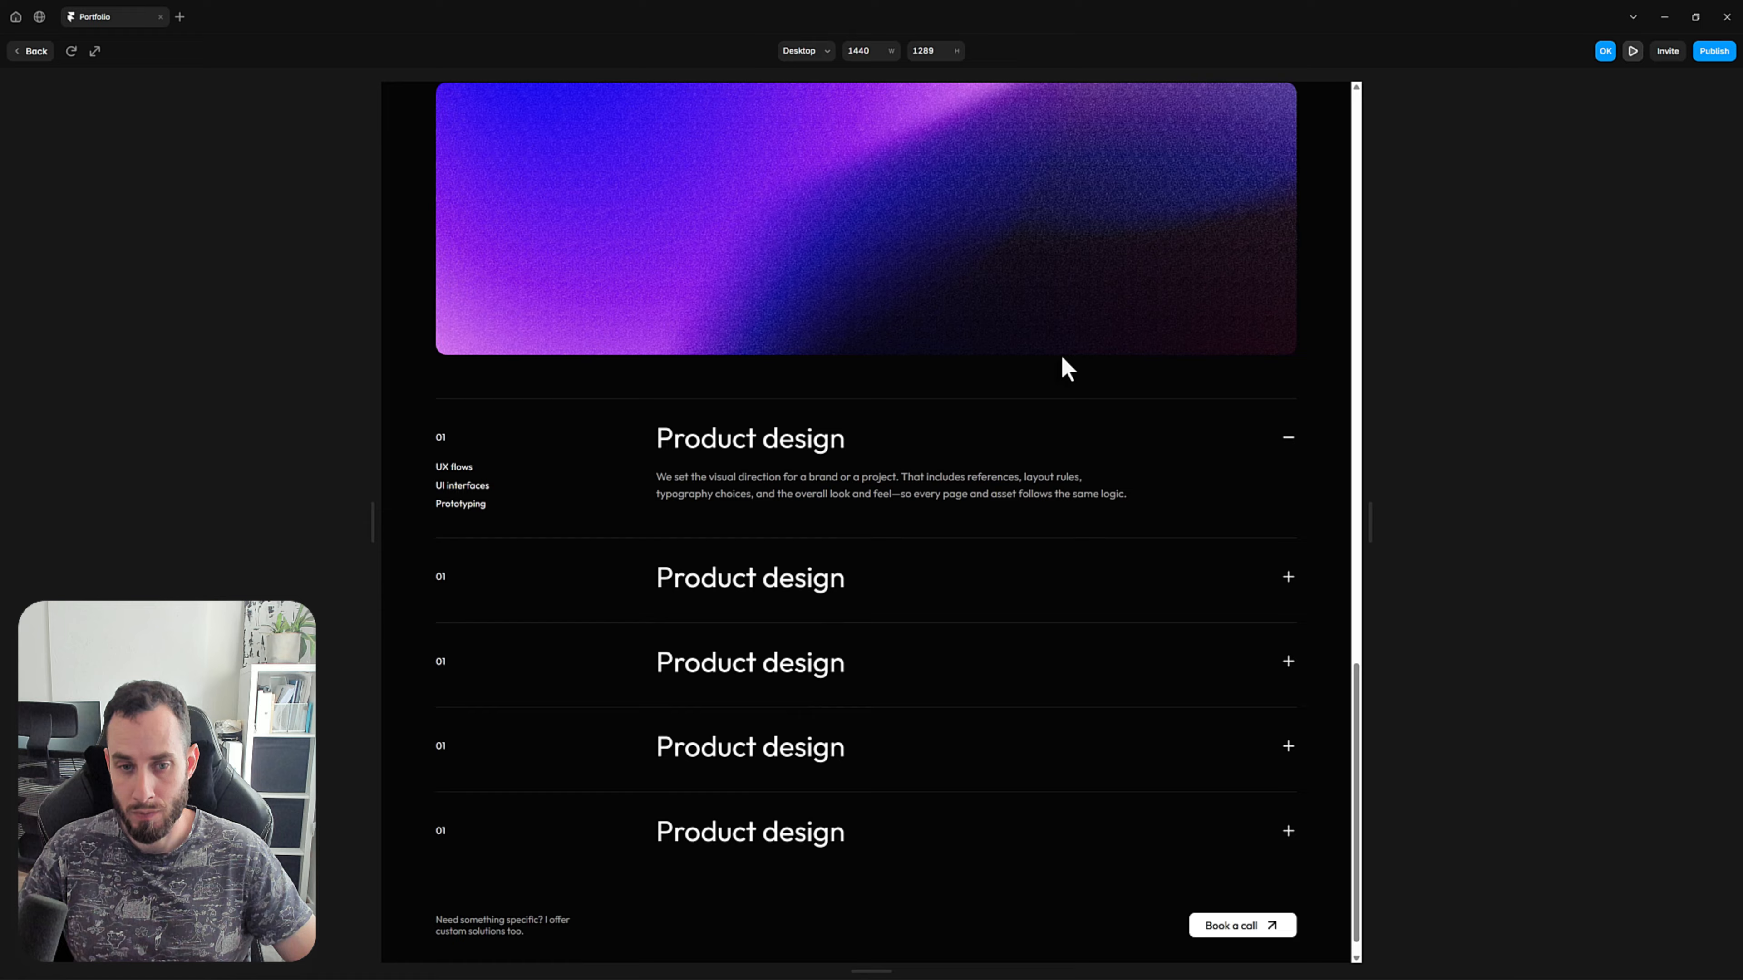
Test the Services accordion in the preview by toggling the first, second and third items open and closed.
left_click(774, 583)
left_click(773, 693)
left_click(766, 585)
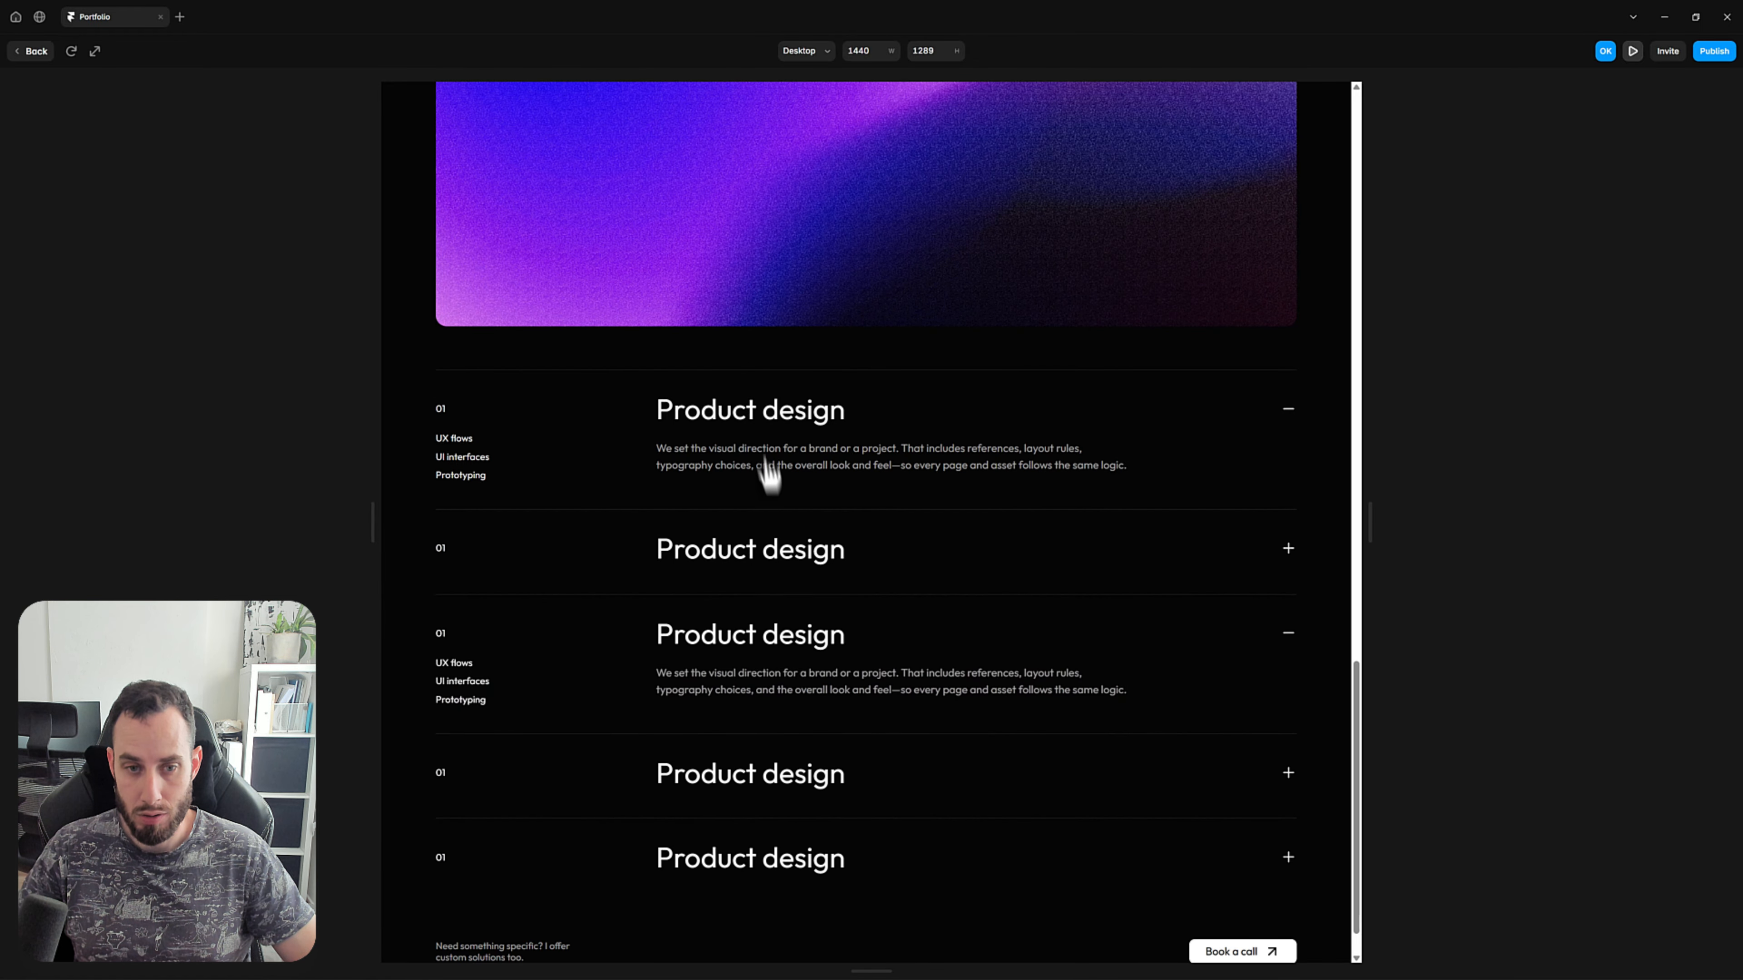
left_click(765, 463)
left_click(741, 422)
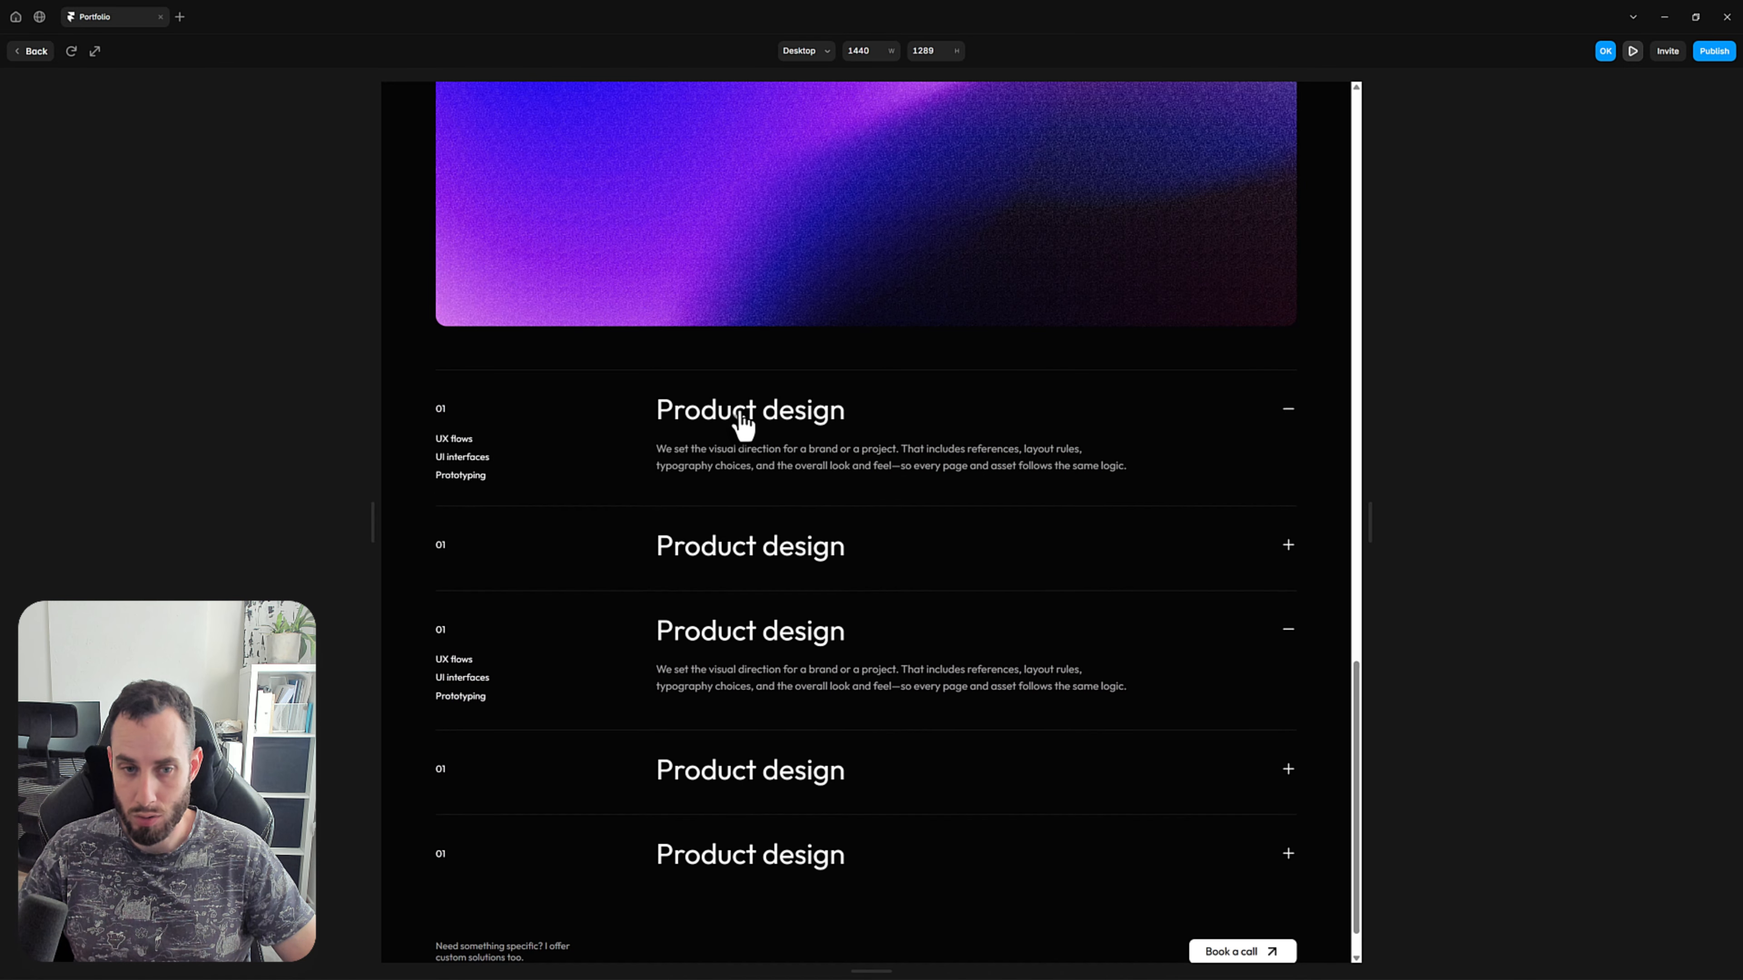
scroll(741, 429, "down", 1)
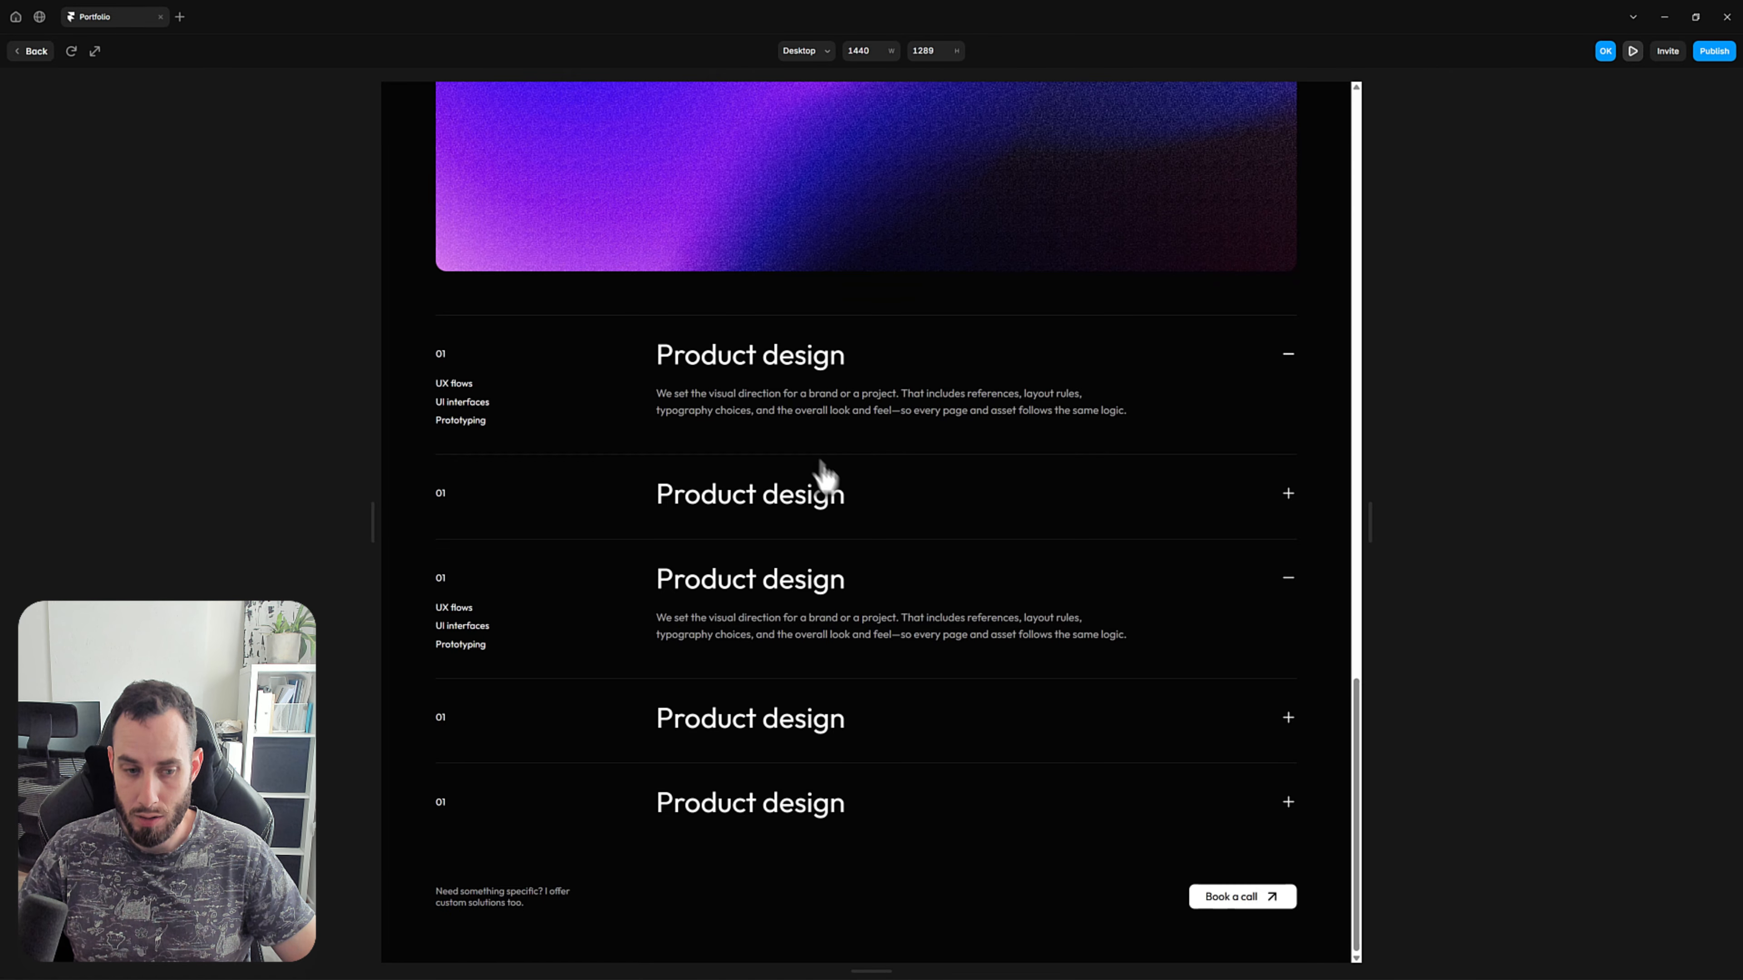
Review the previewed page again from the hero to the Services heading and return to the canvas.
scroll(961, 533, "up", 6)
scroll(964, 522, "up", 12)
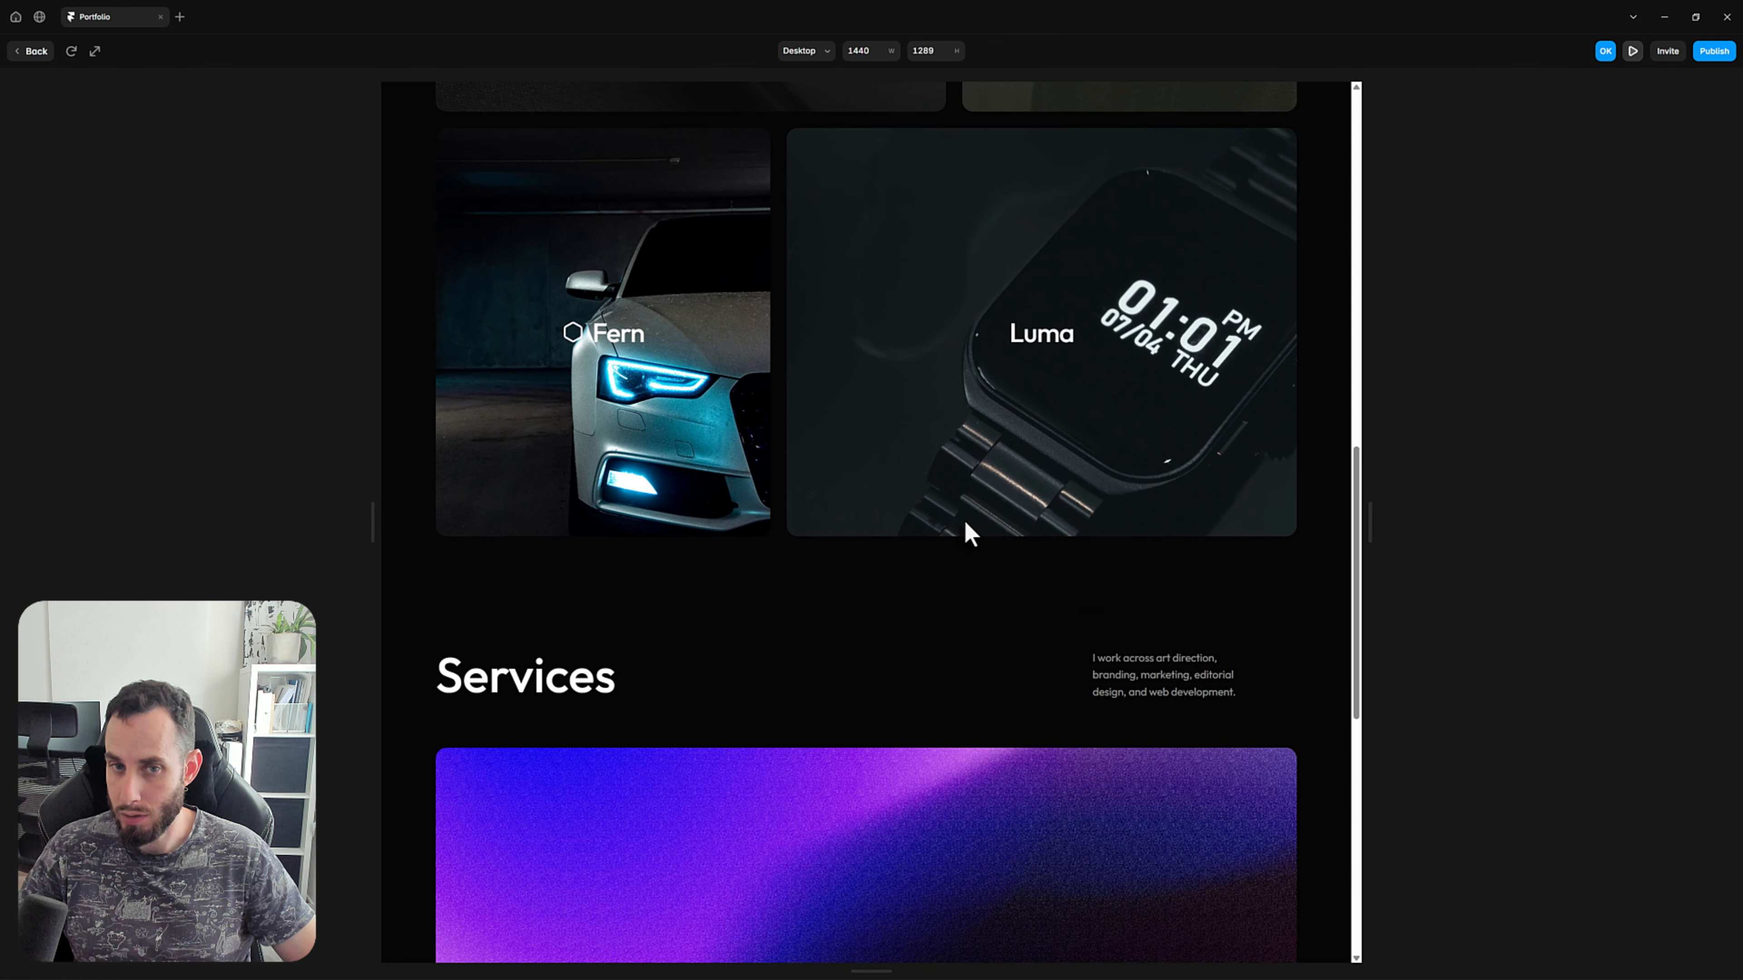
scroll(965, 522, "up", 6)
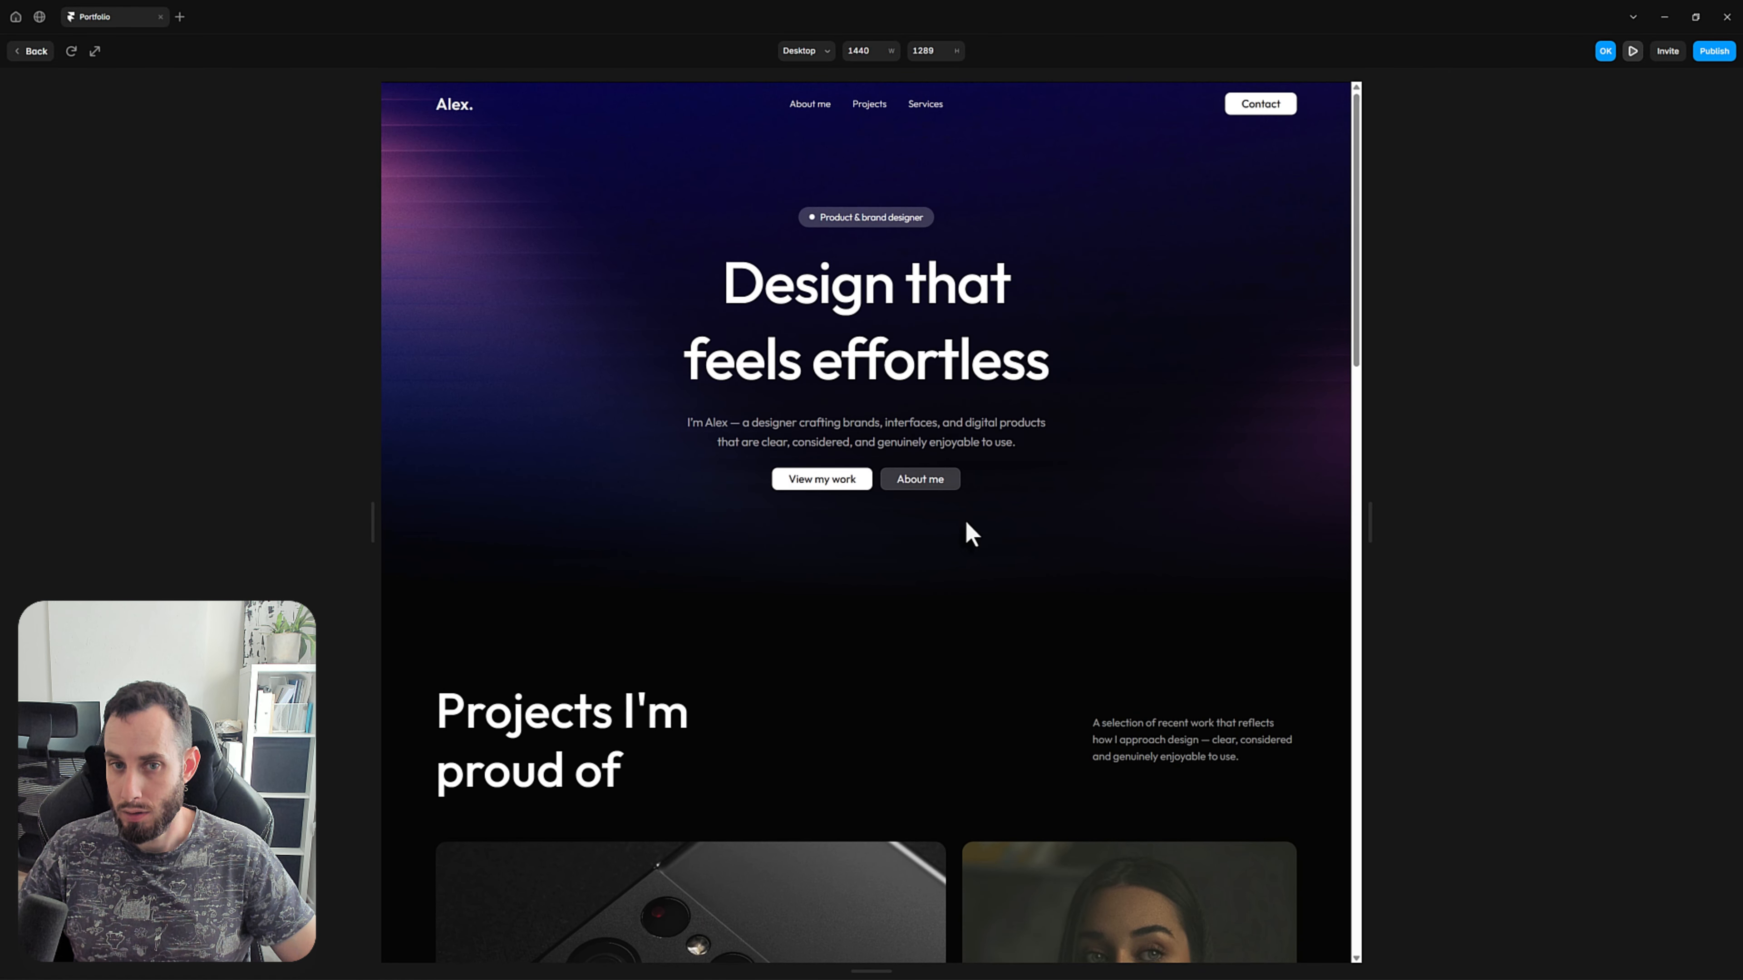
scroll(966, 520, "down", 10)
scroll(968, 519, "down", 7)
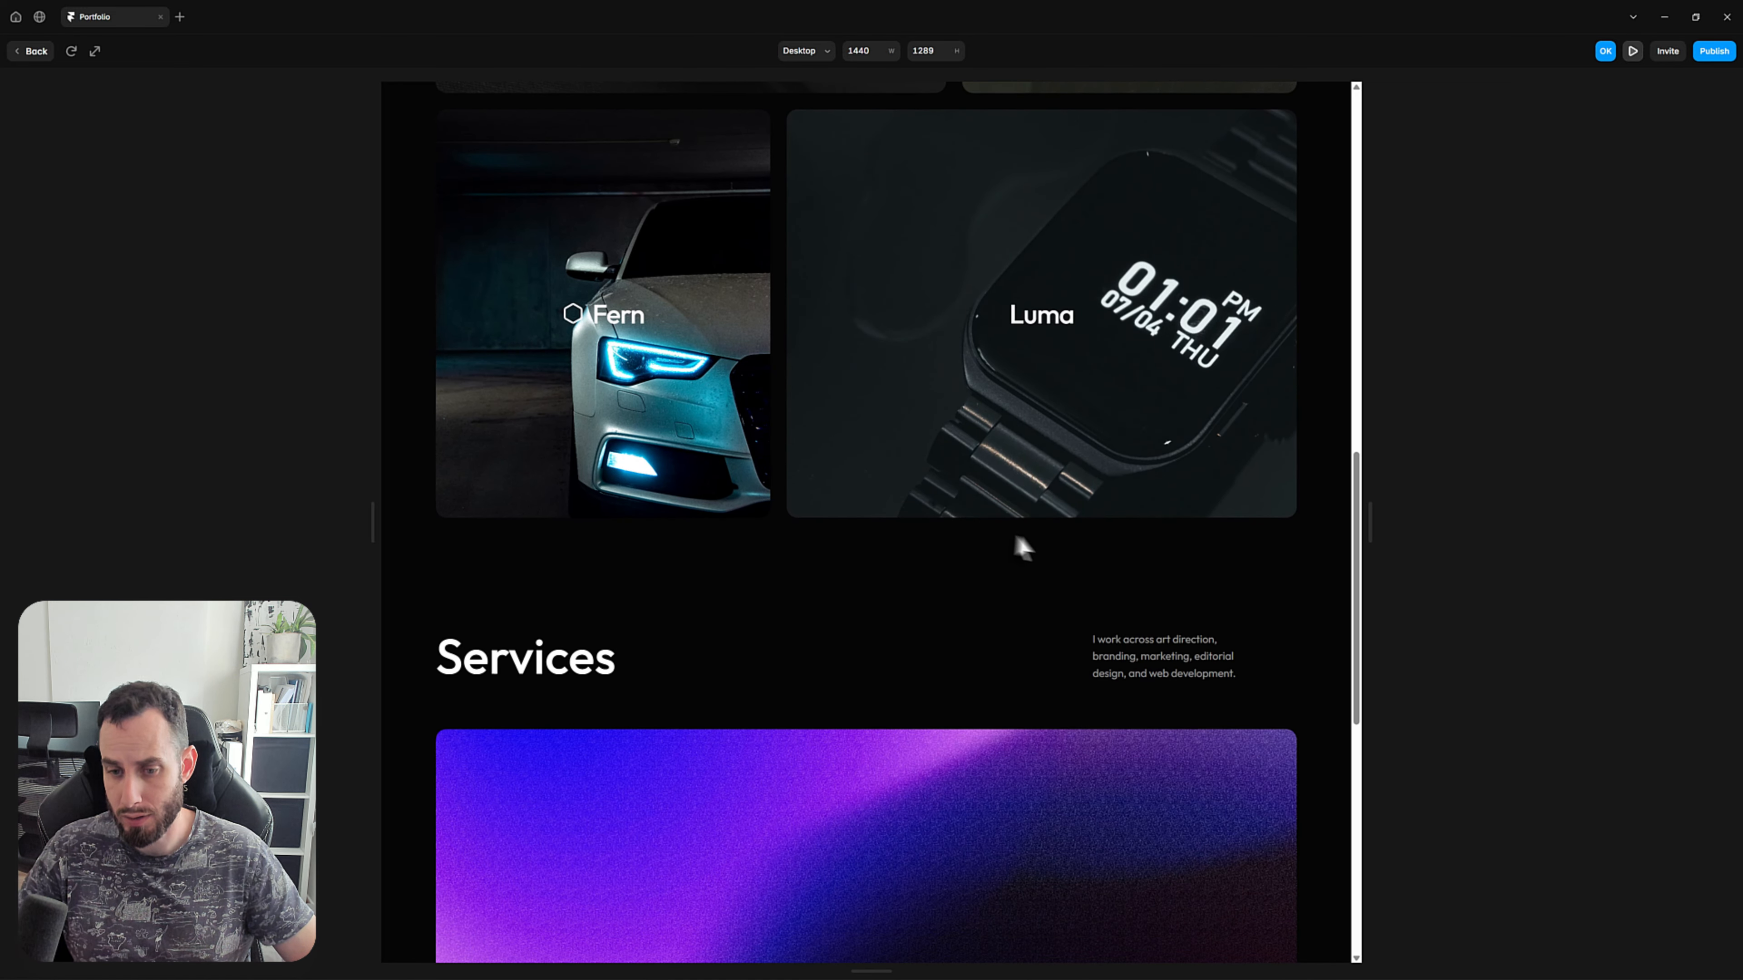
left_click(39, 56)
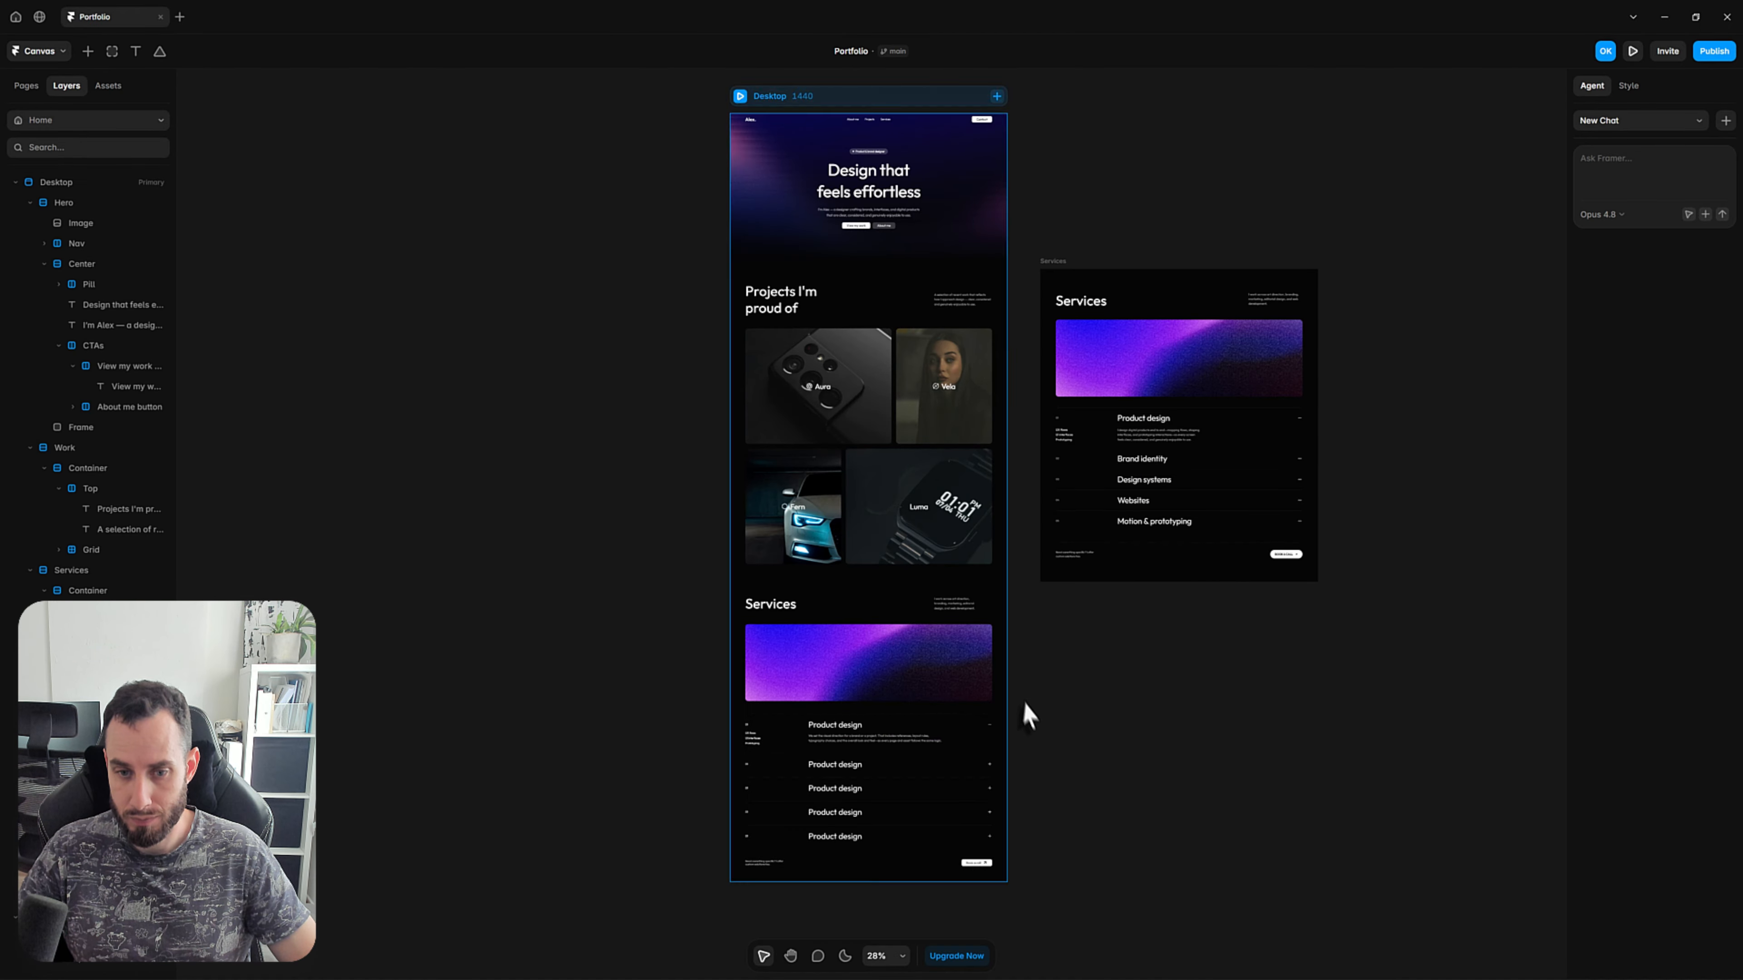
Open the Services intro paragraph for editing and examine where its lines break.
scroll(1002, 687, "up", 10)
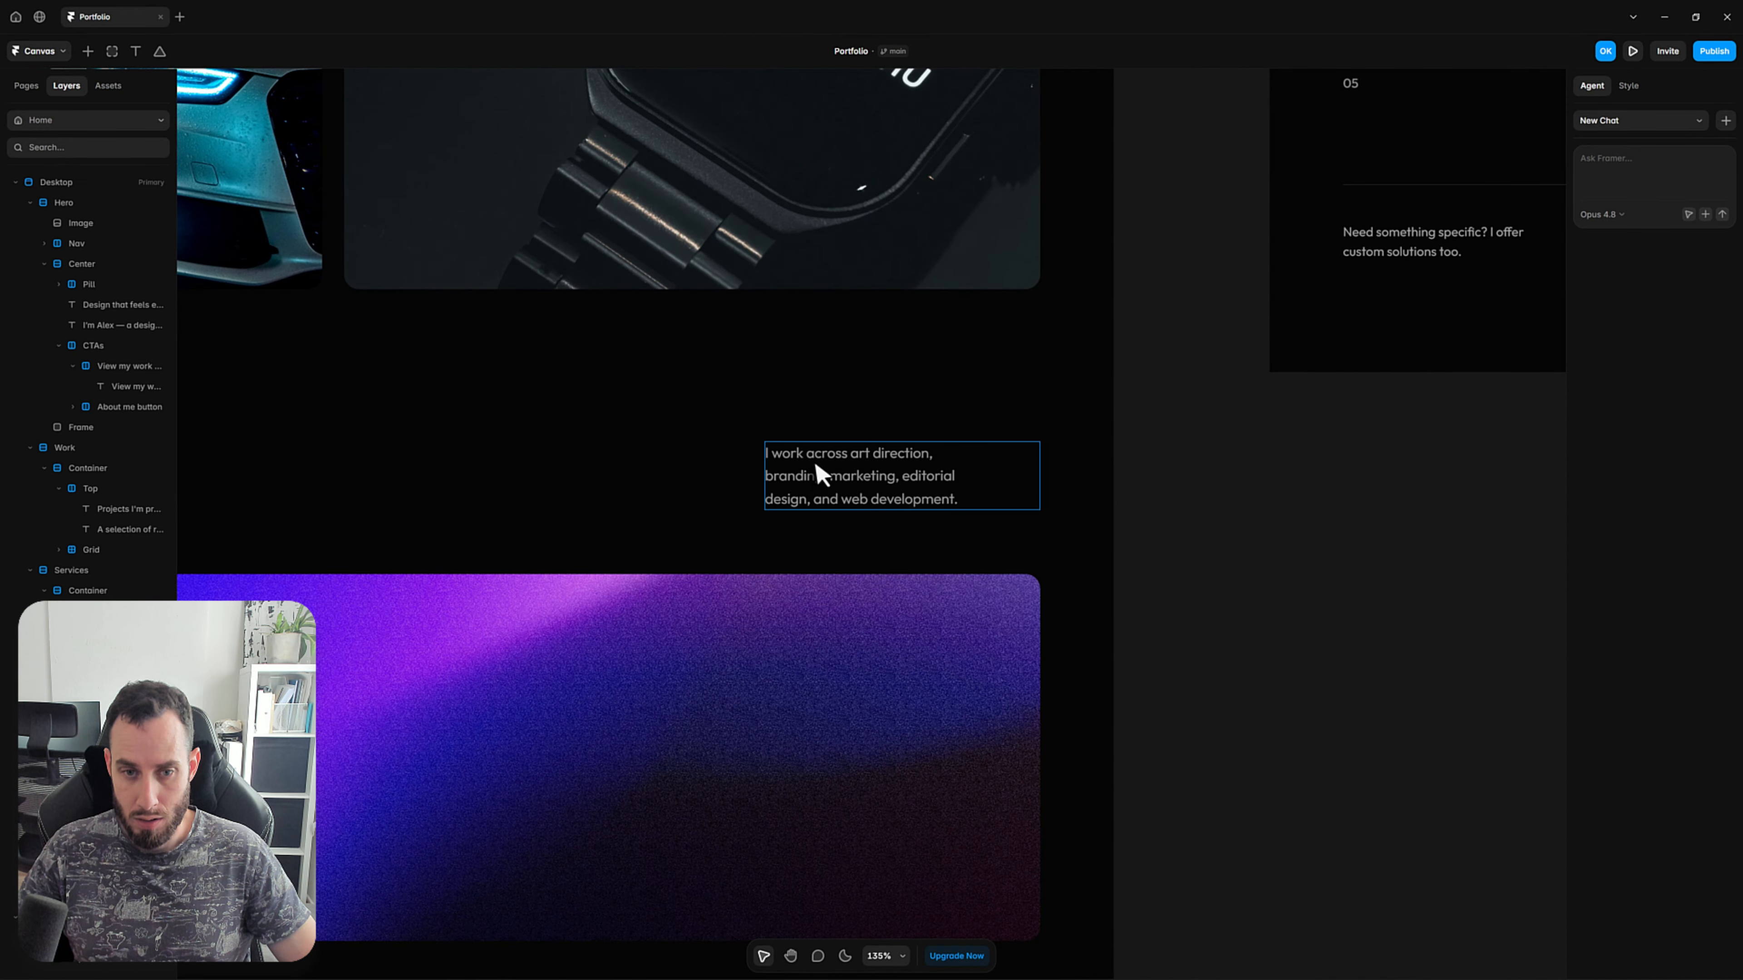
scroll(817, 471, "up", 4)
left_click(905, 616)
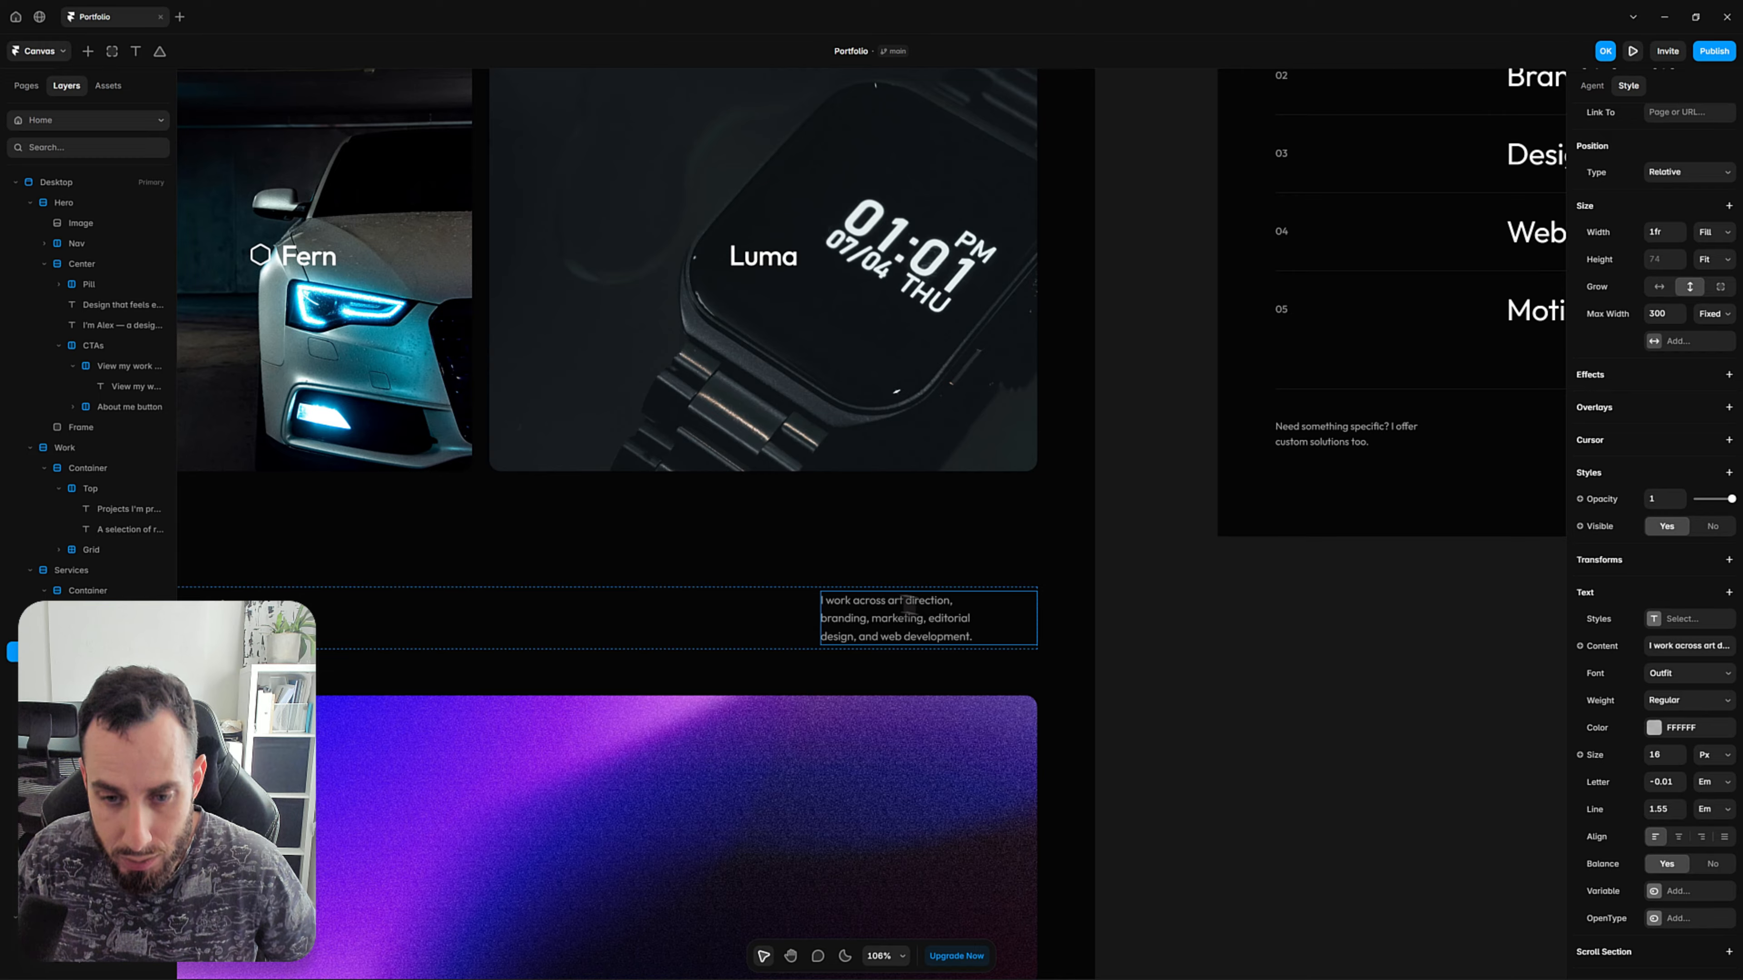
double_click(934, 603)
left_click(959, 607)
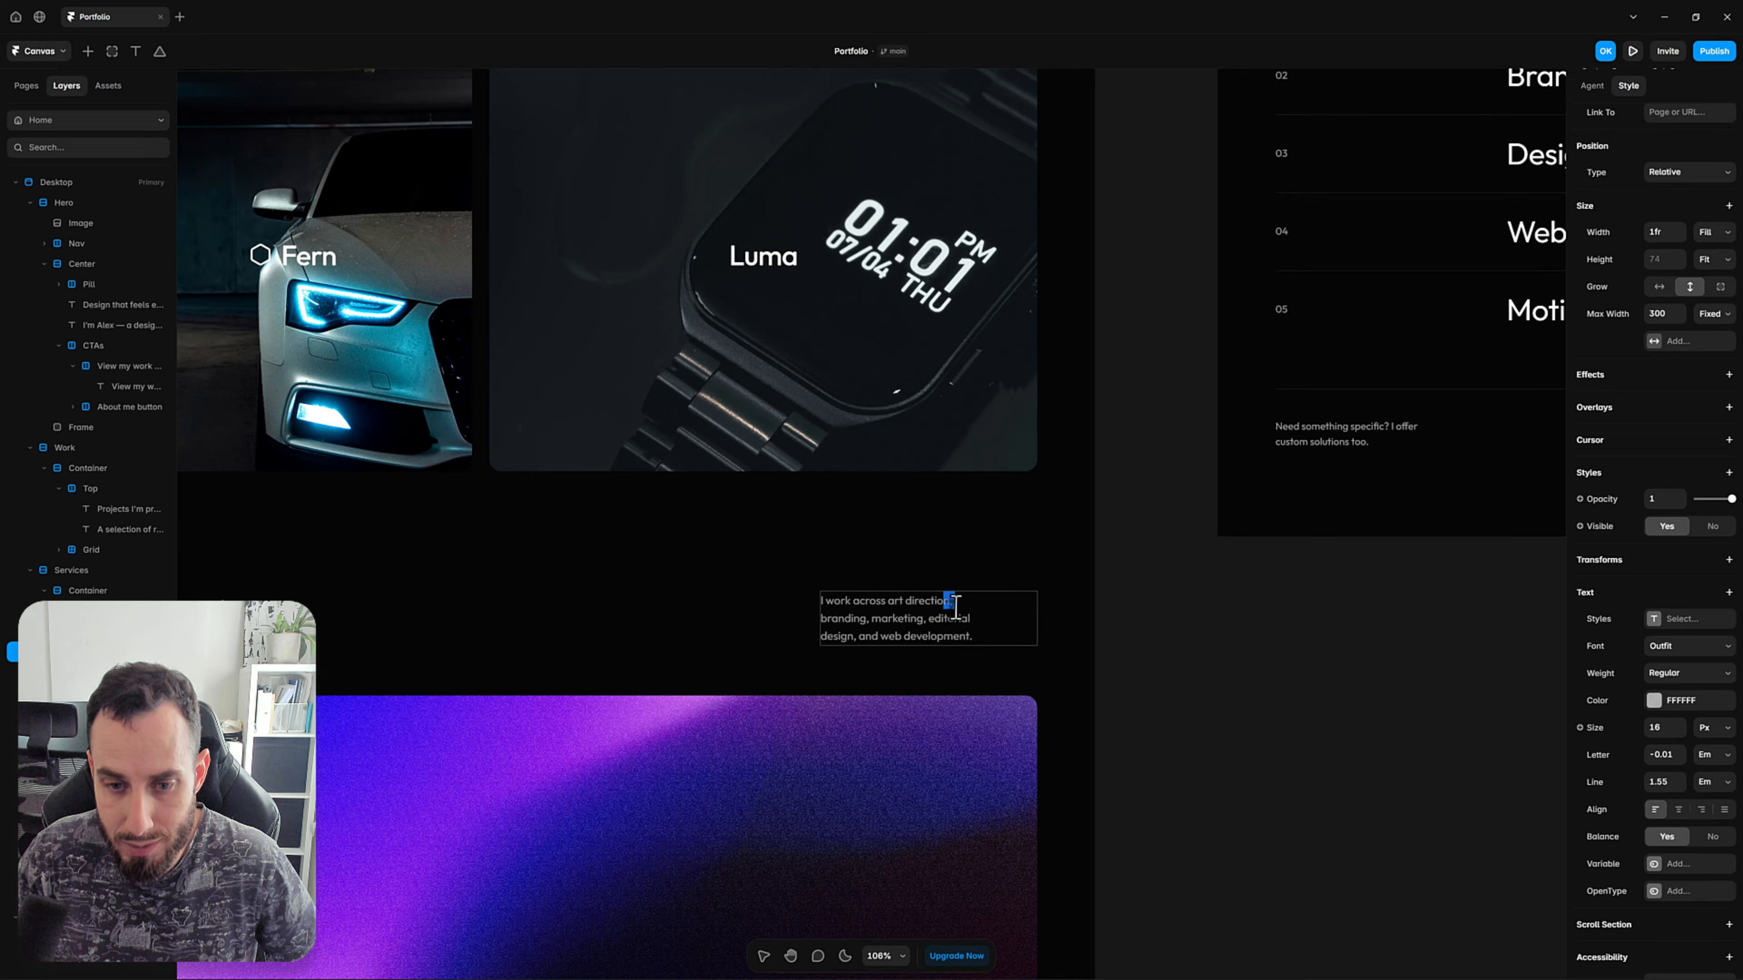
left_click(963, 605)
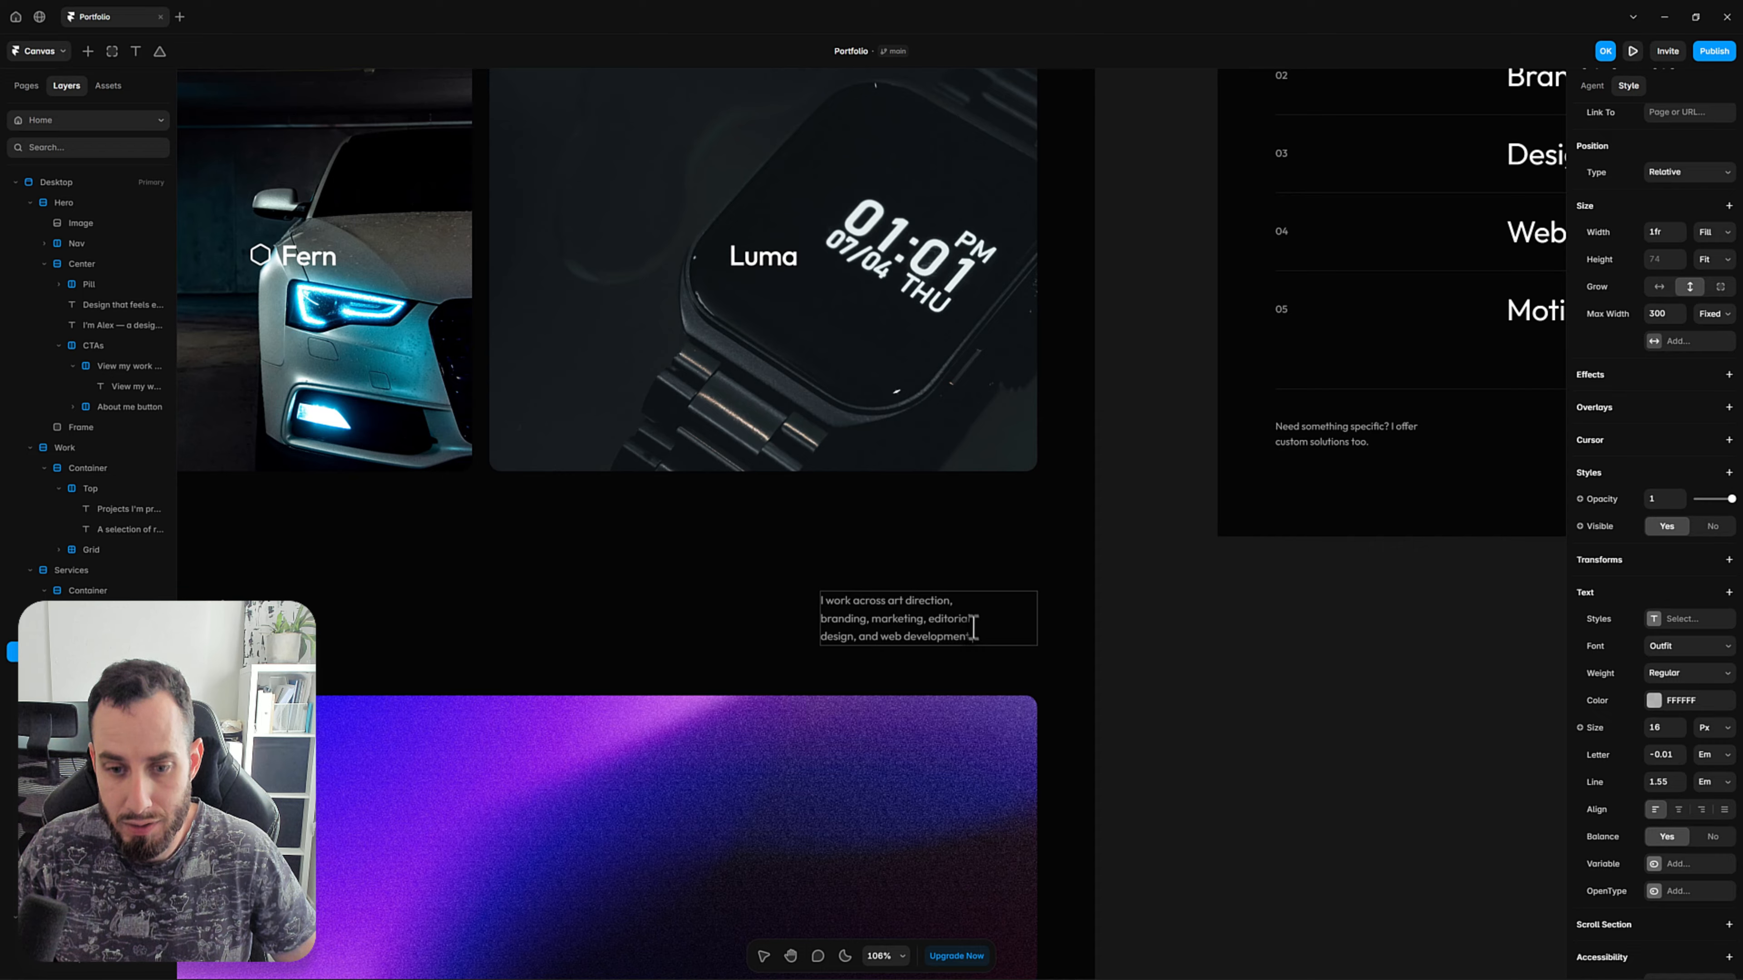
left_click(807, 623)
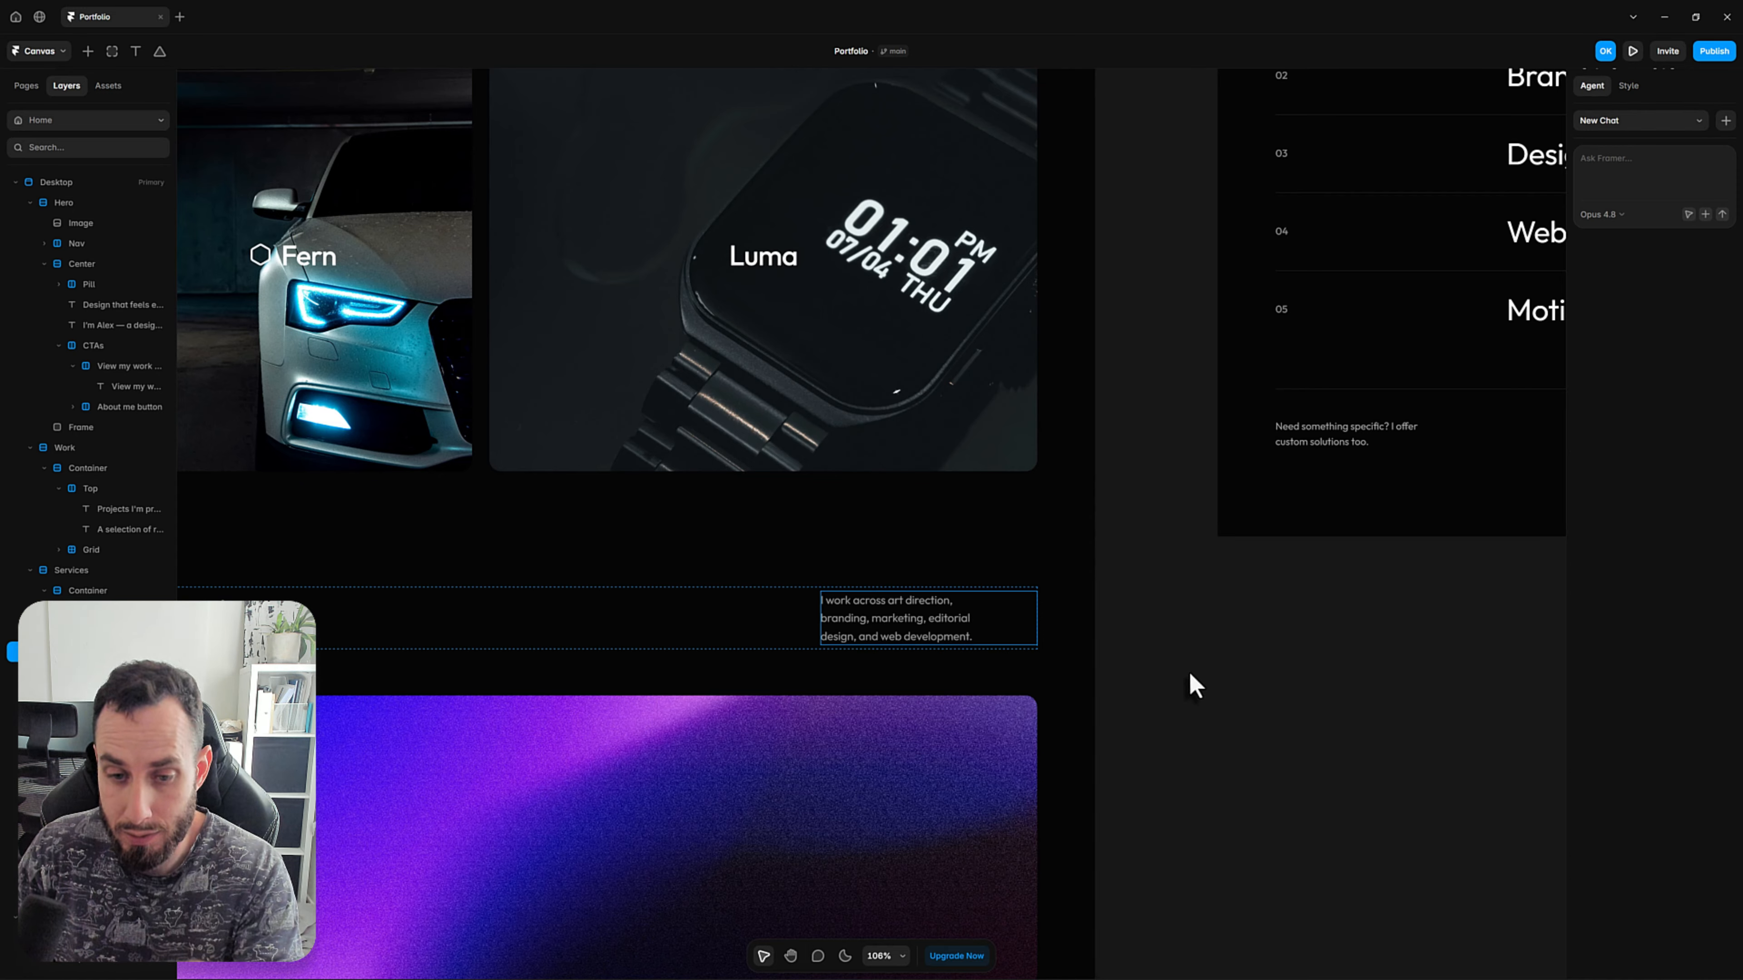
Remove the Balance property from the Services intro paragraph and set its max width to 280.
left_click(945, 615)
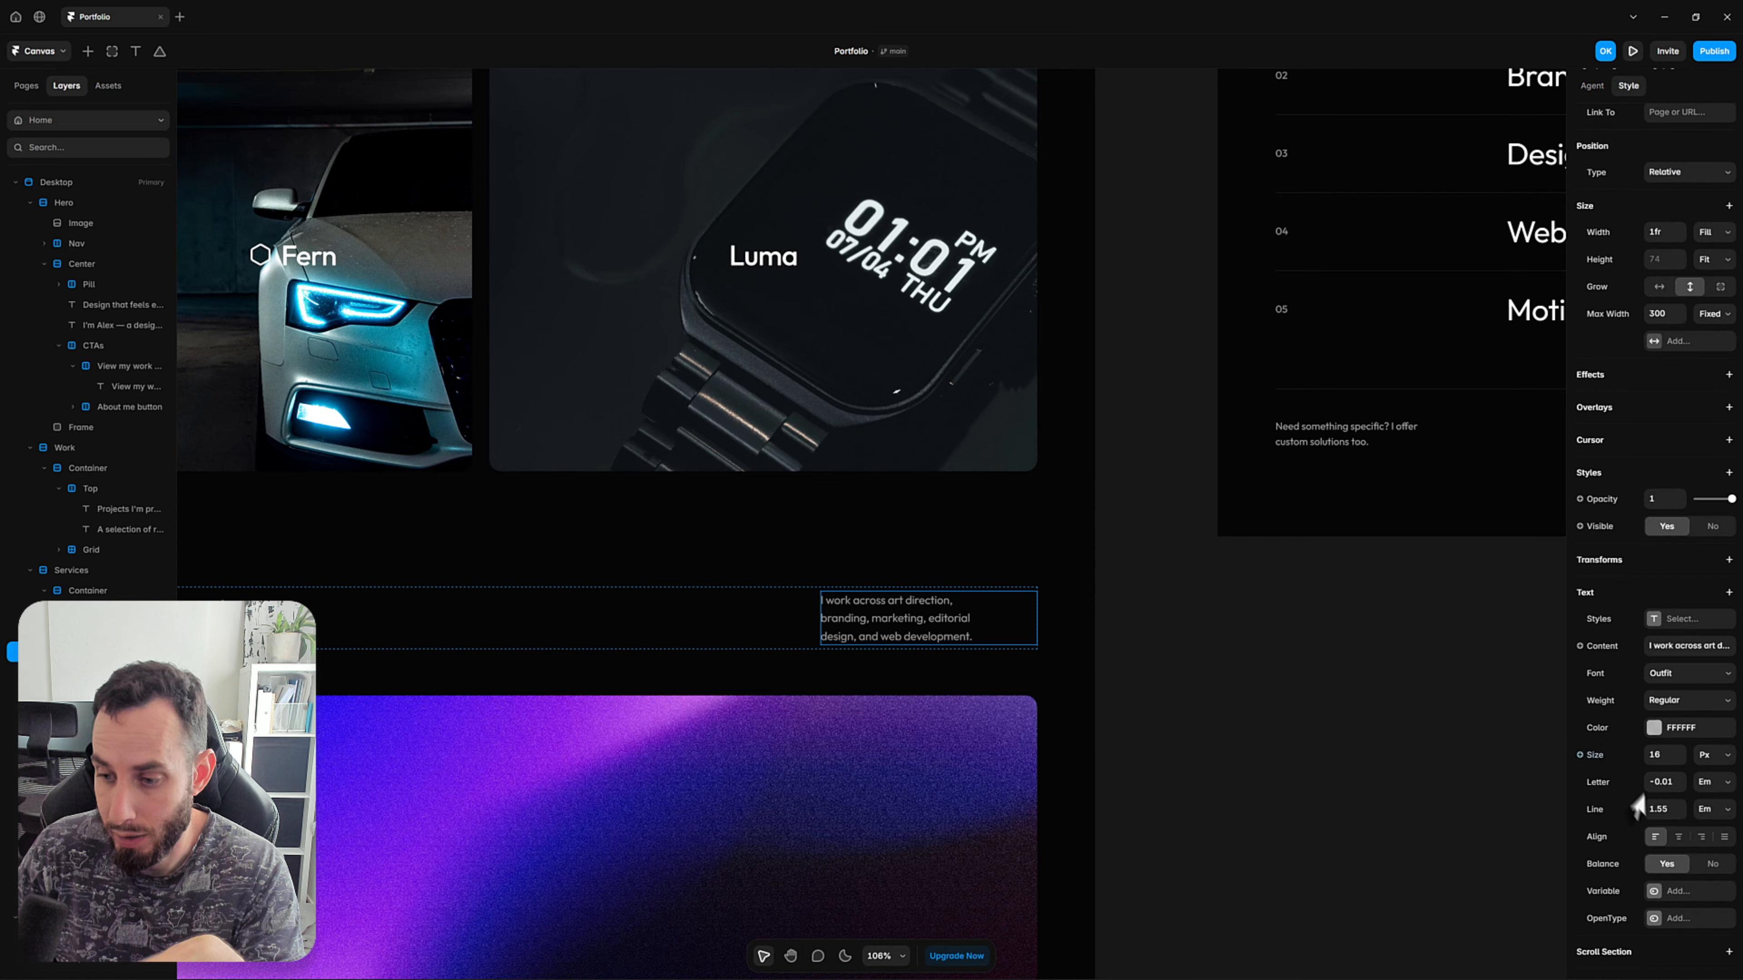
right_click(1614, 868)
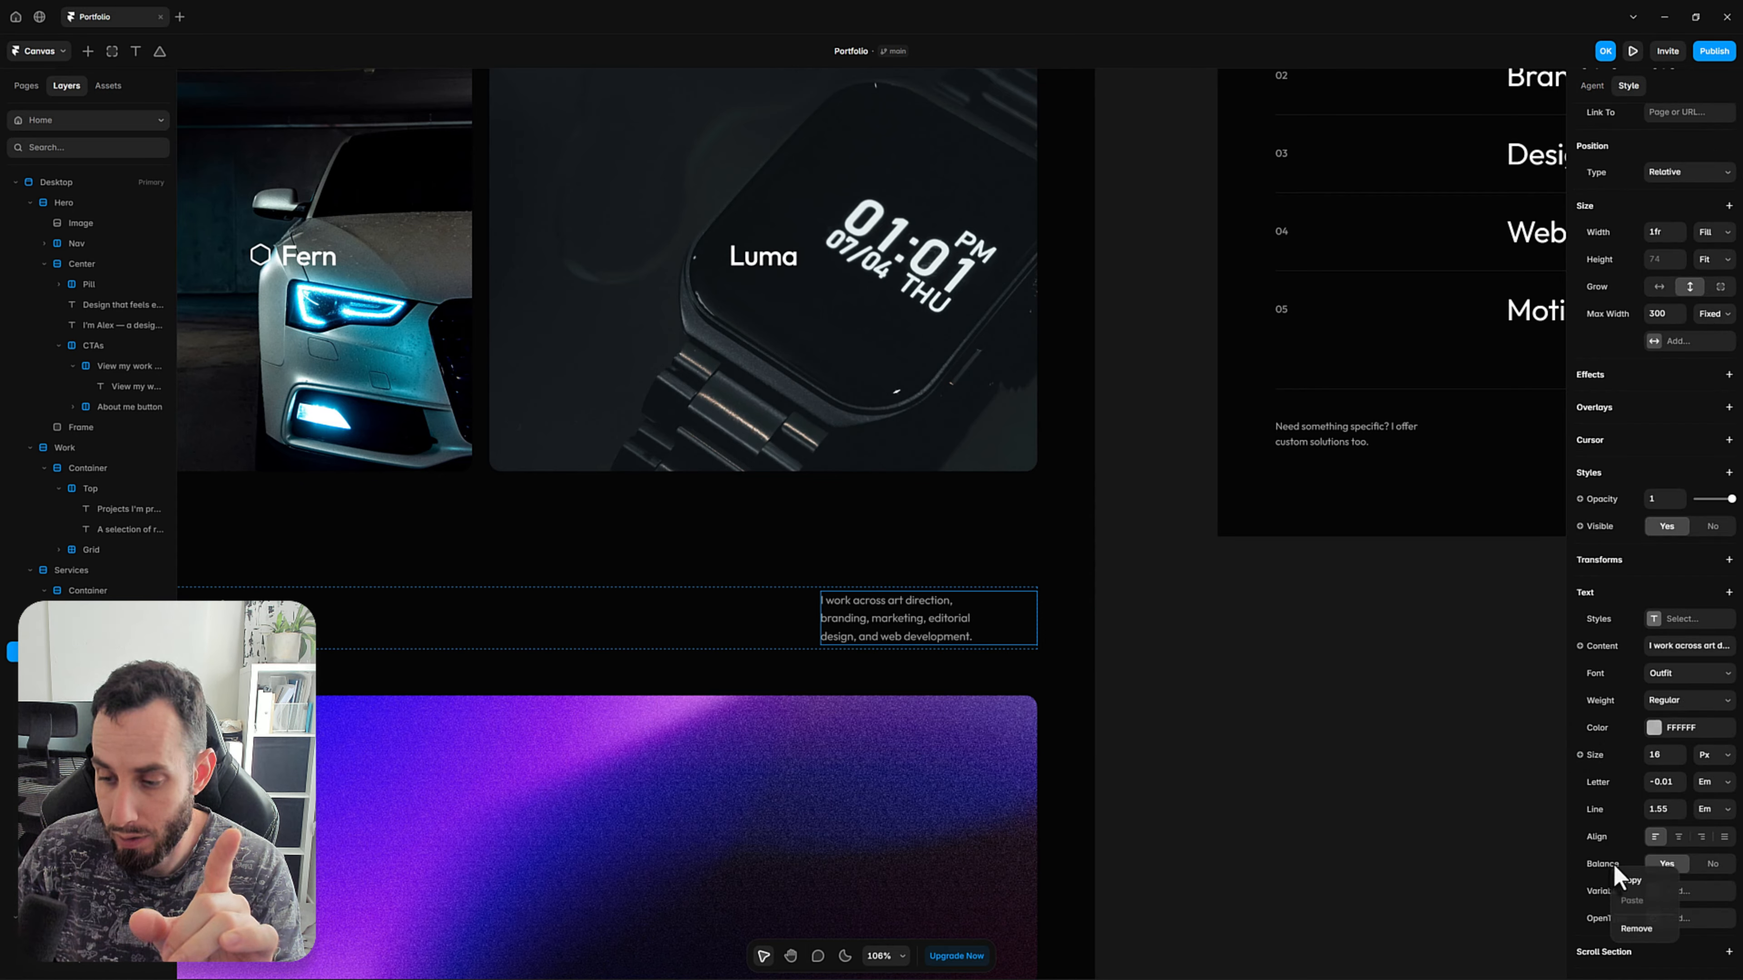
left_click(1640, 929)
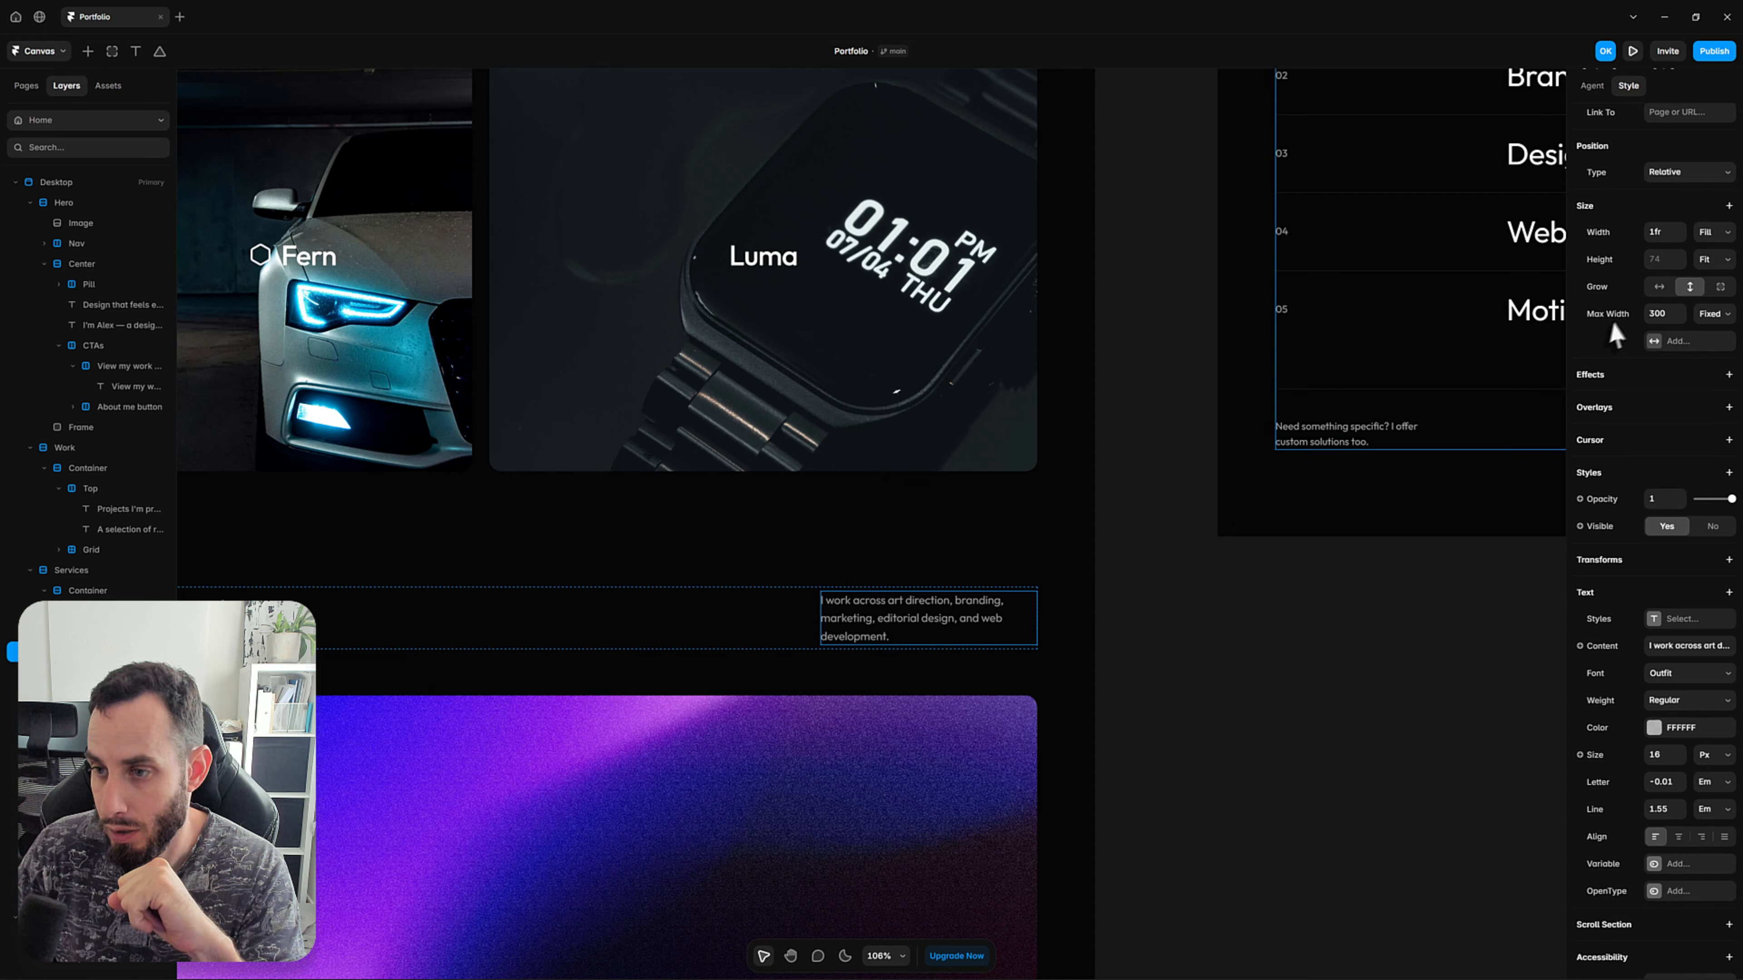
left_click(1663, 315)
type("280")
key("Return")
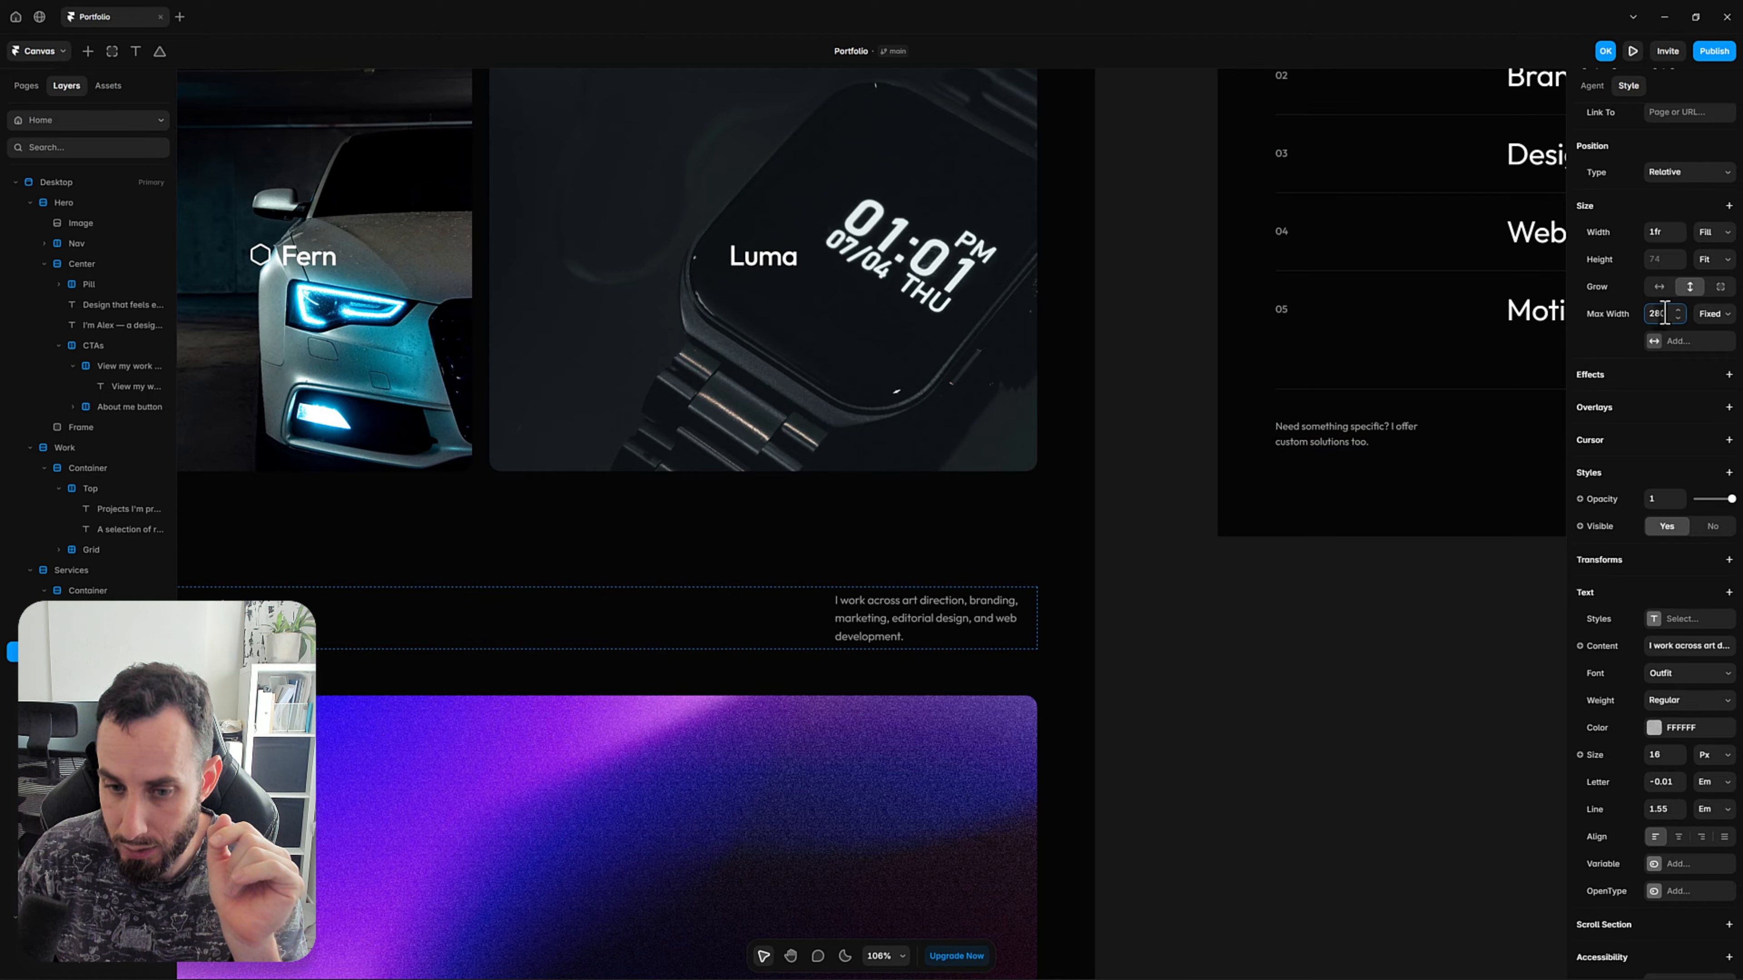
left_click(1240, 730)
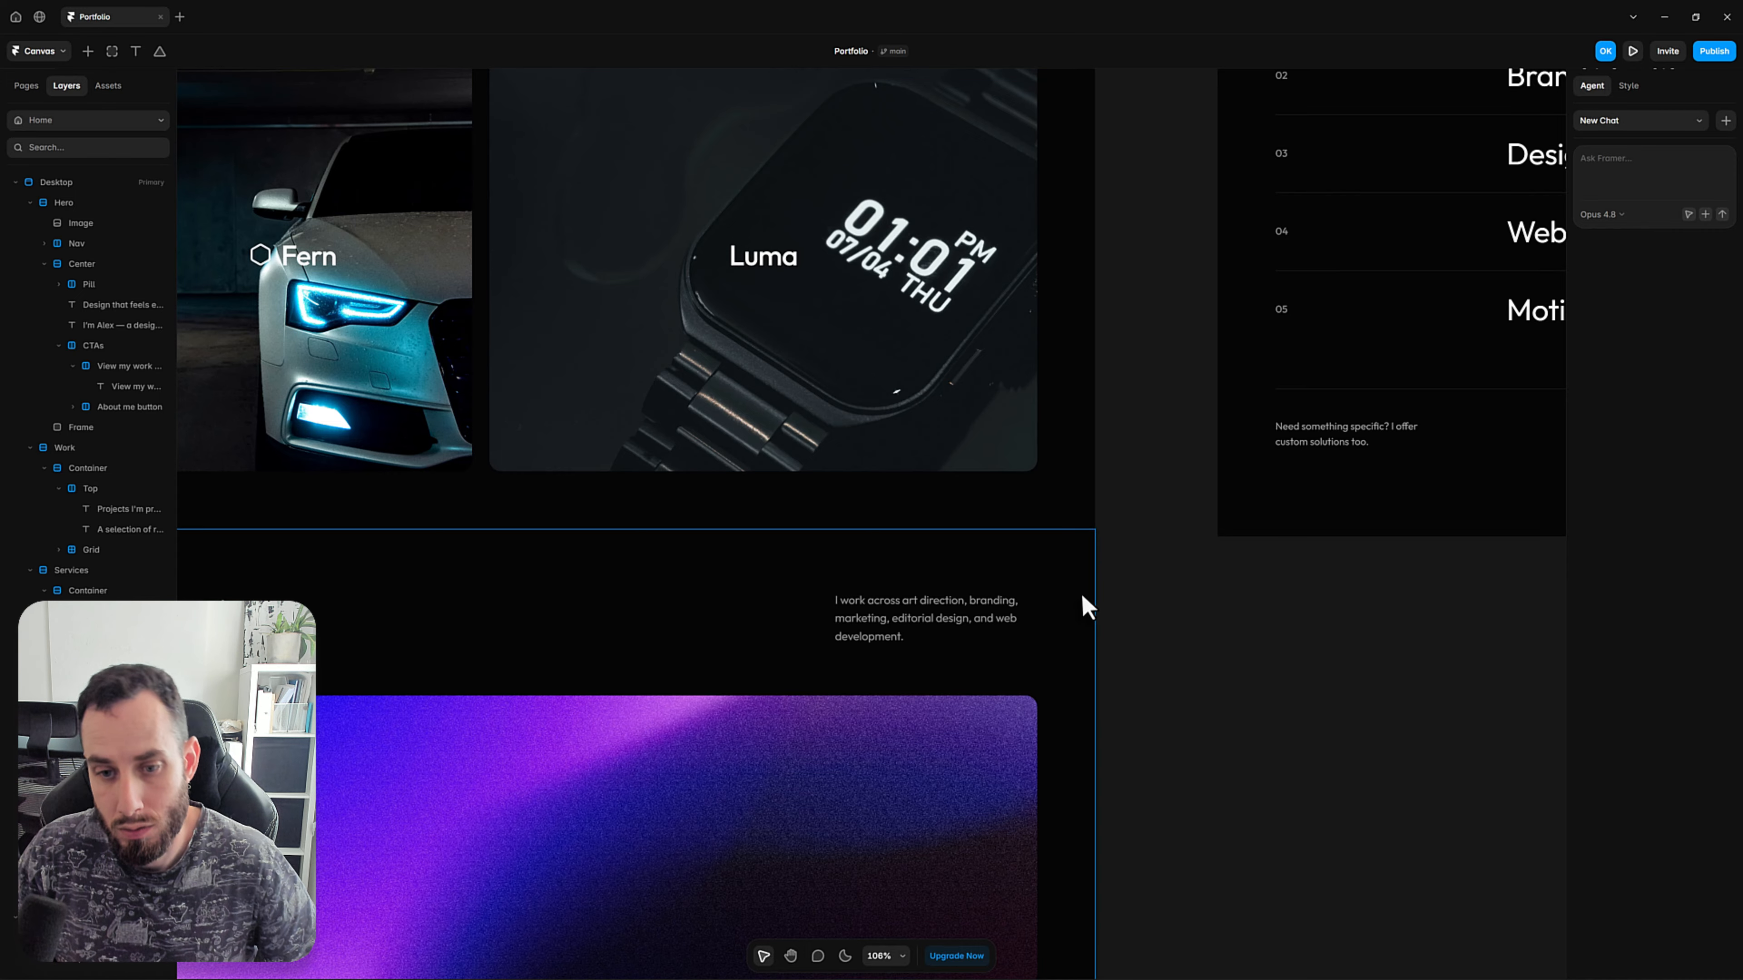
Preview the page, compare the Services intro paragraph with the Projects section's text, and return to the canvas.
scroll(1086, 604, "down", 6)
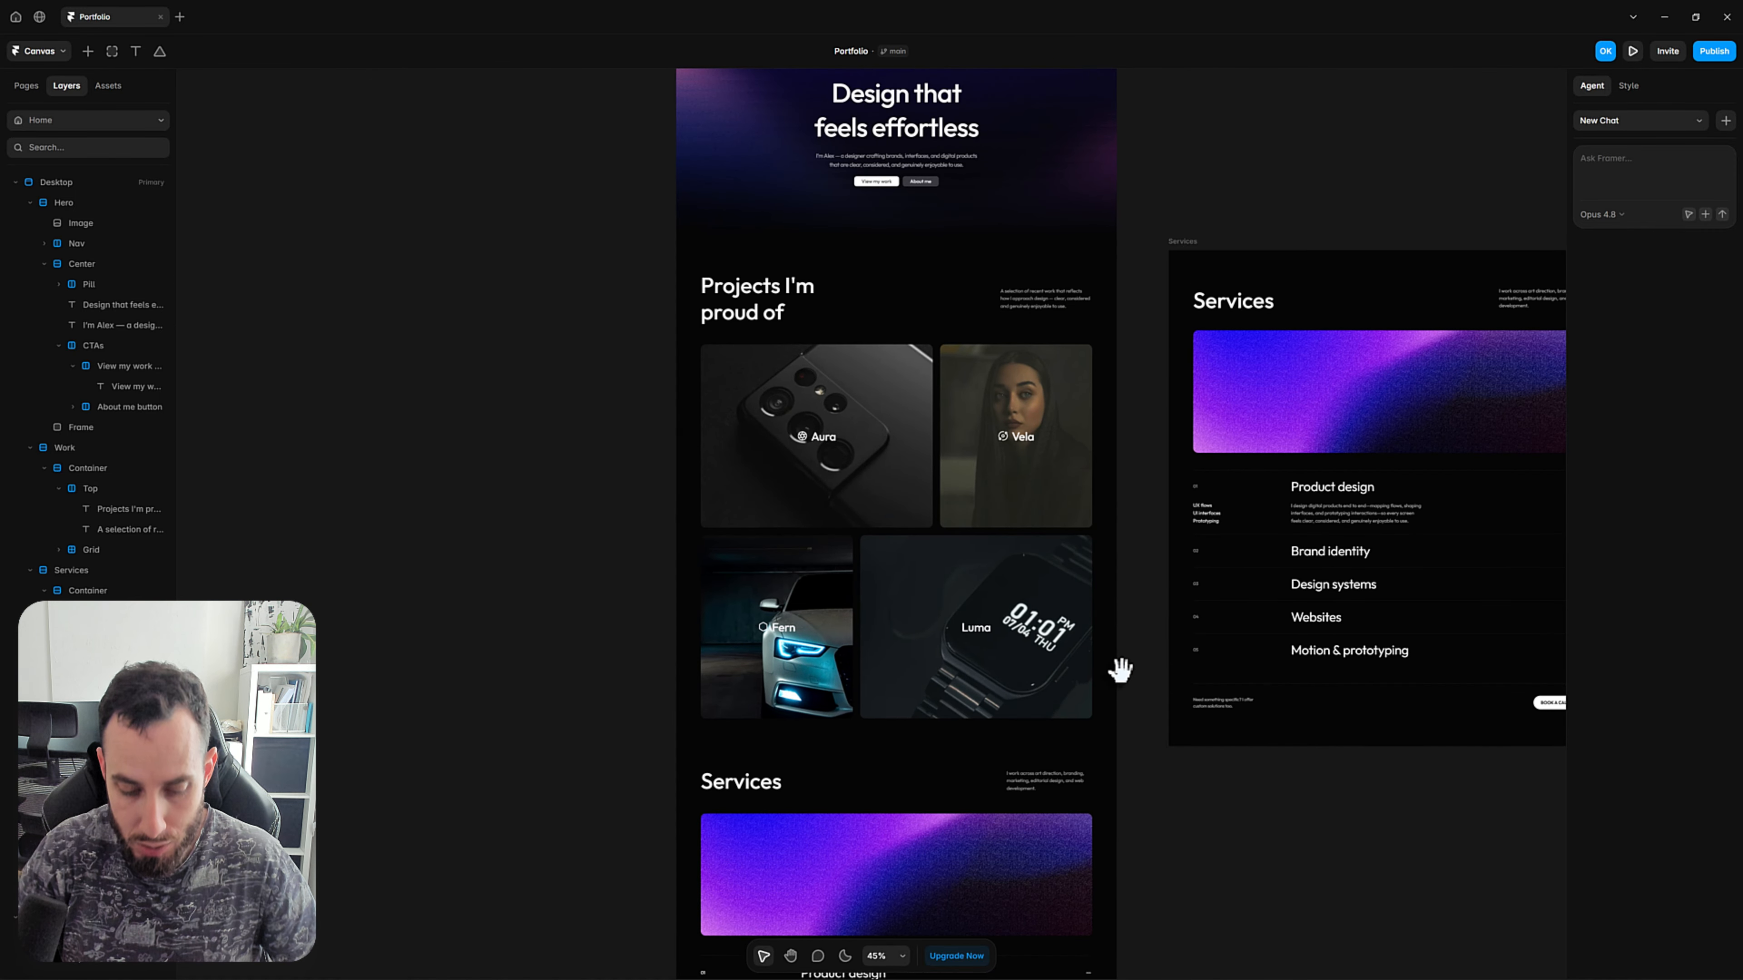
key("ctrl+p")
scroll(1109, 679, "down", 3)
scroll(1109, 679, "down", 10)
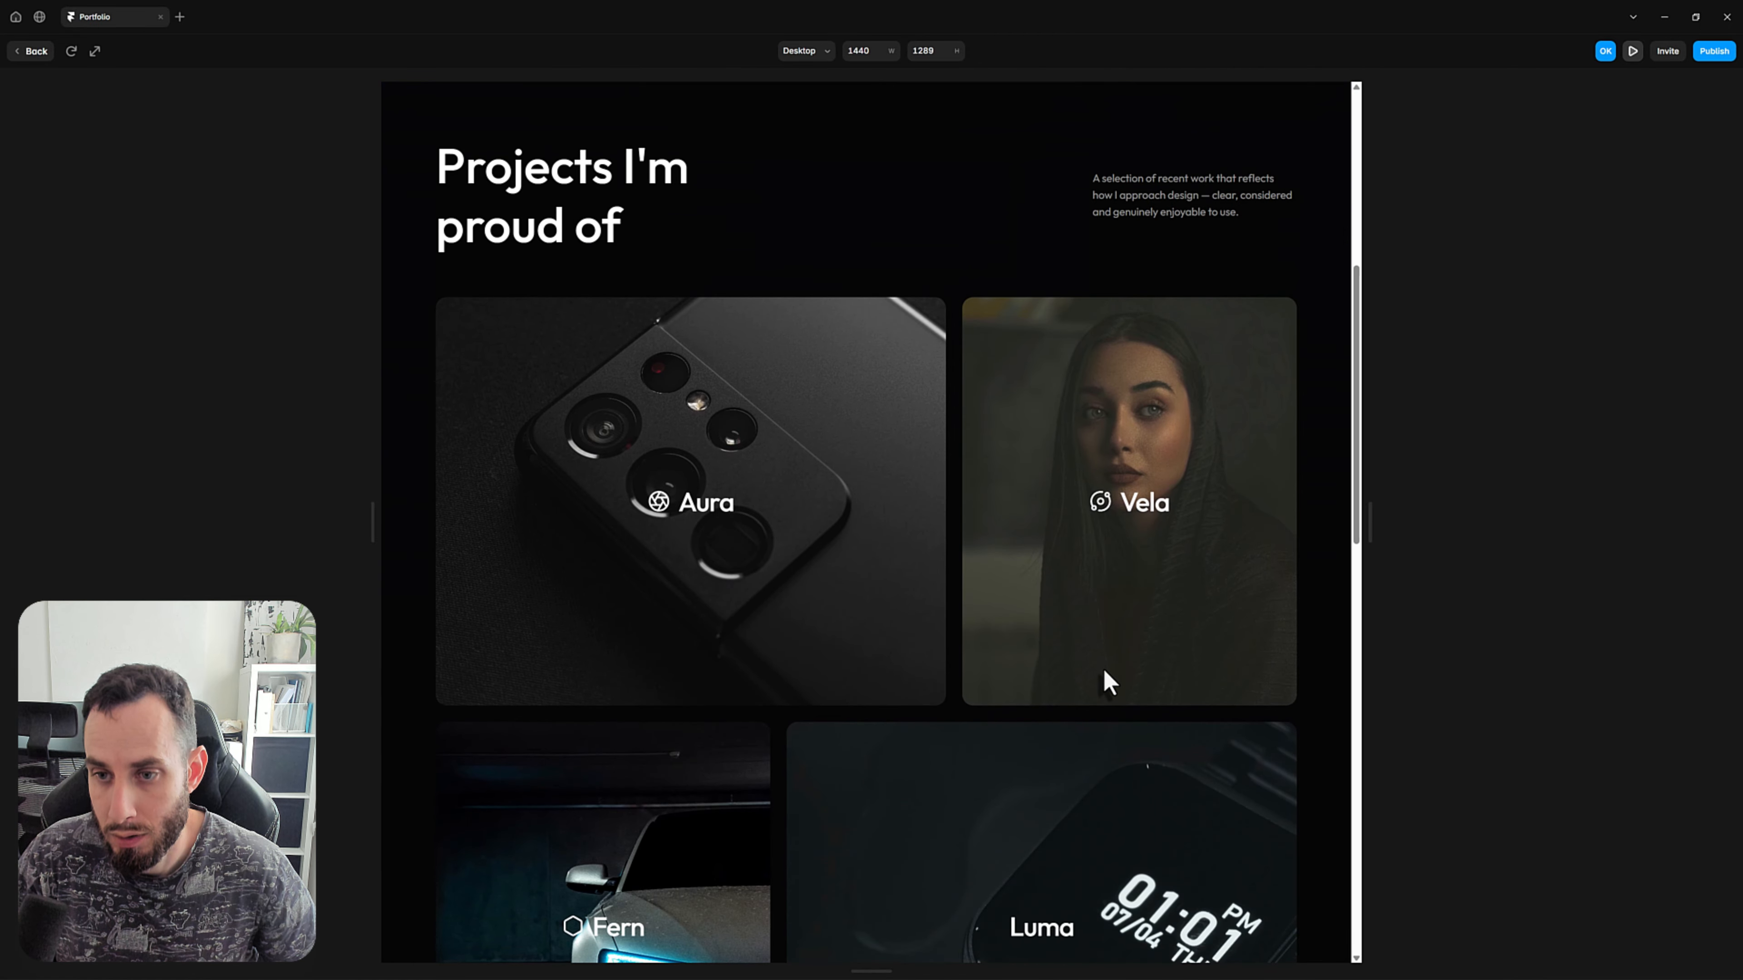
scroll(1108, 680, "down", 8)
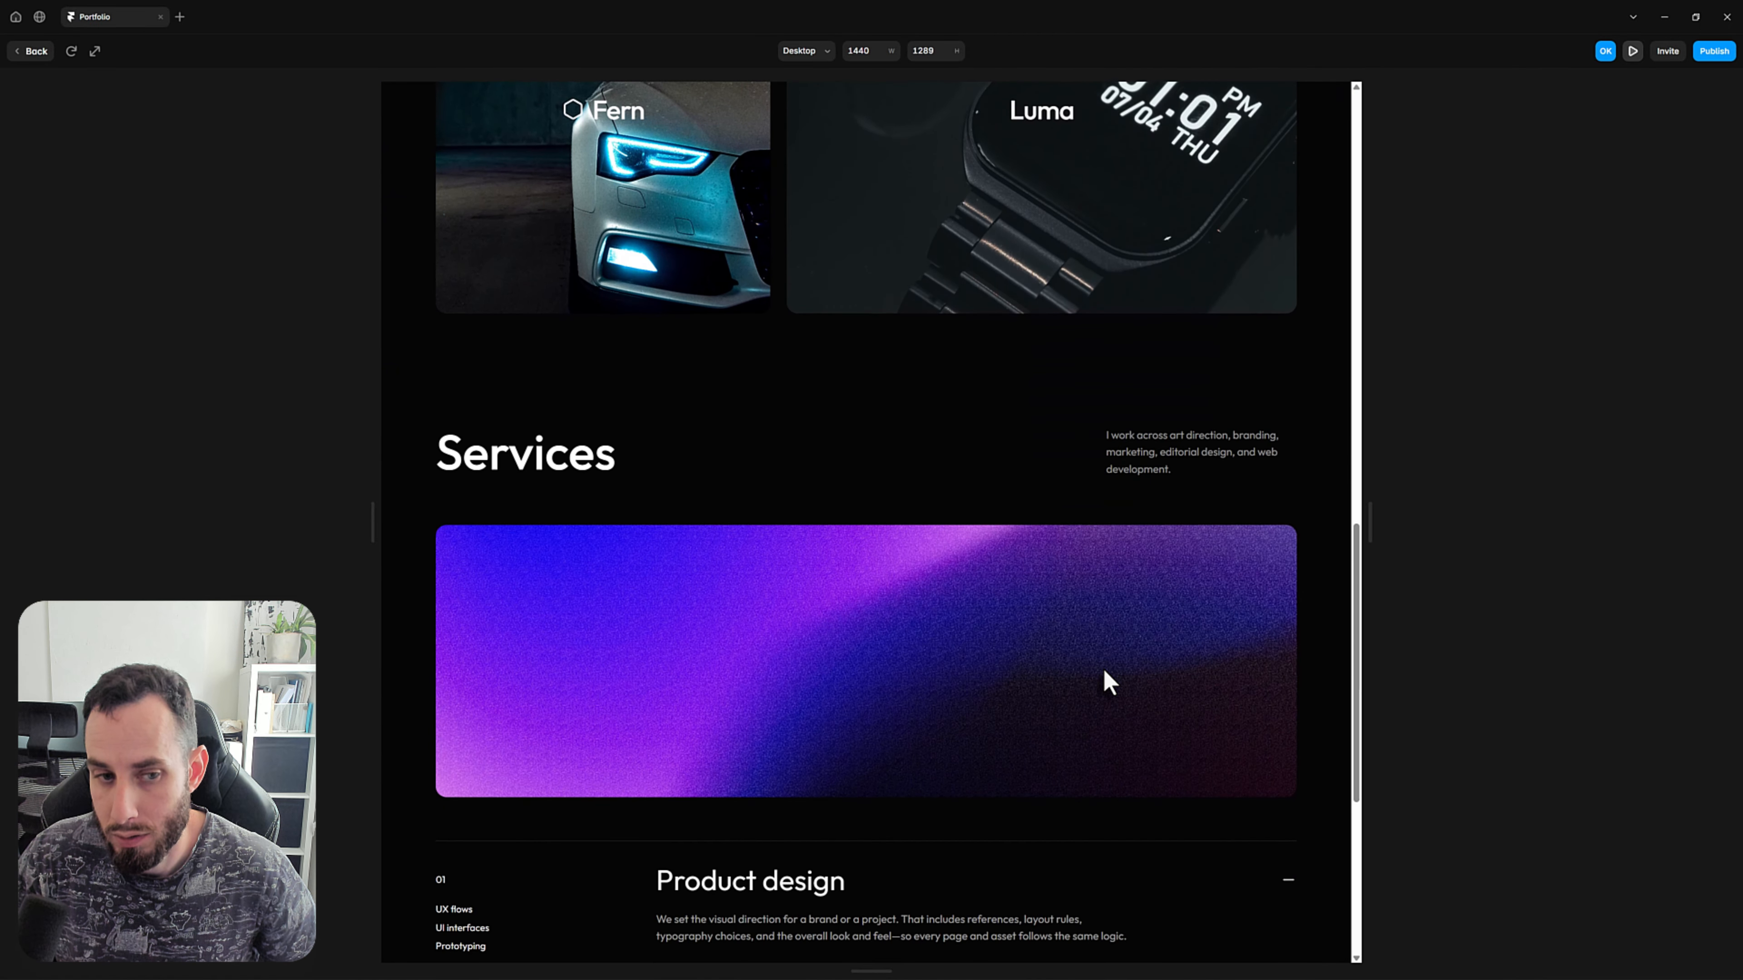
scroll(1108, 680, "up", 1)
scroll(1108, 681, "up", 20)
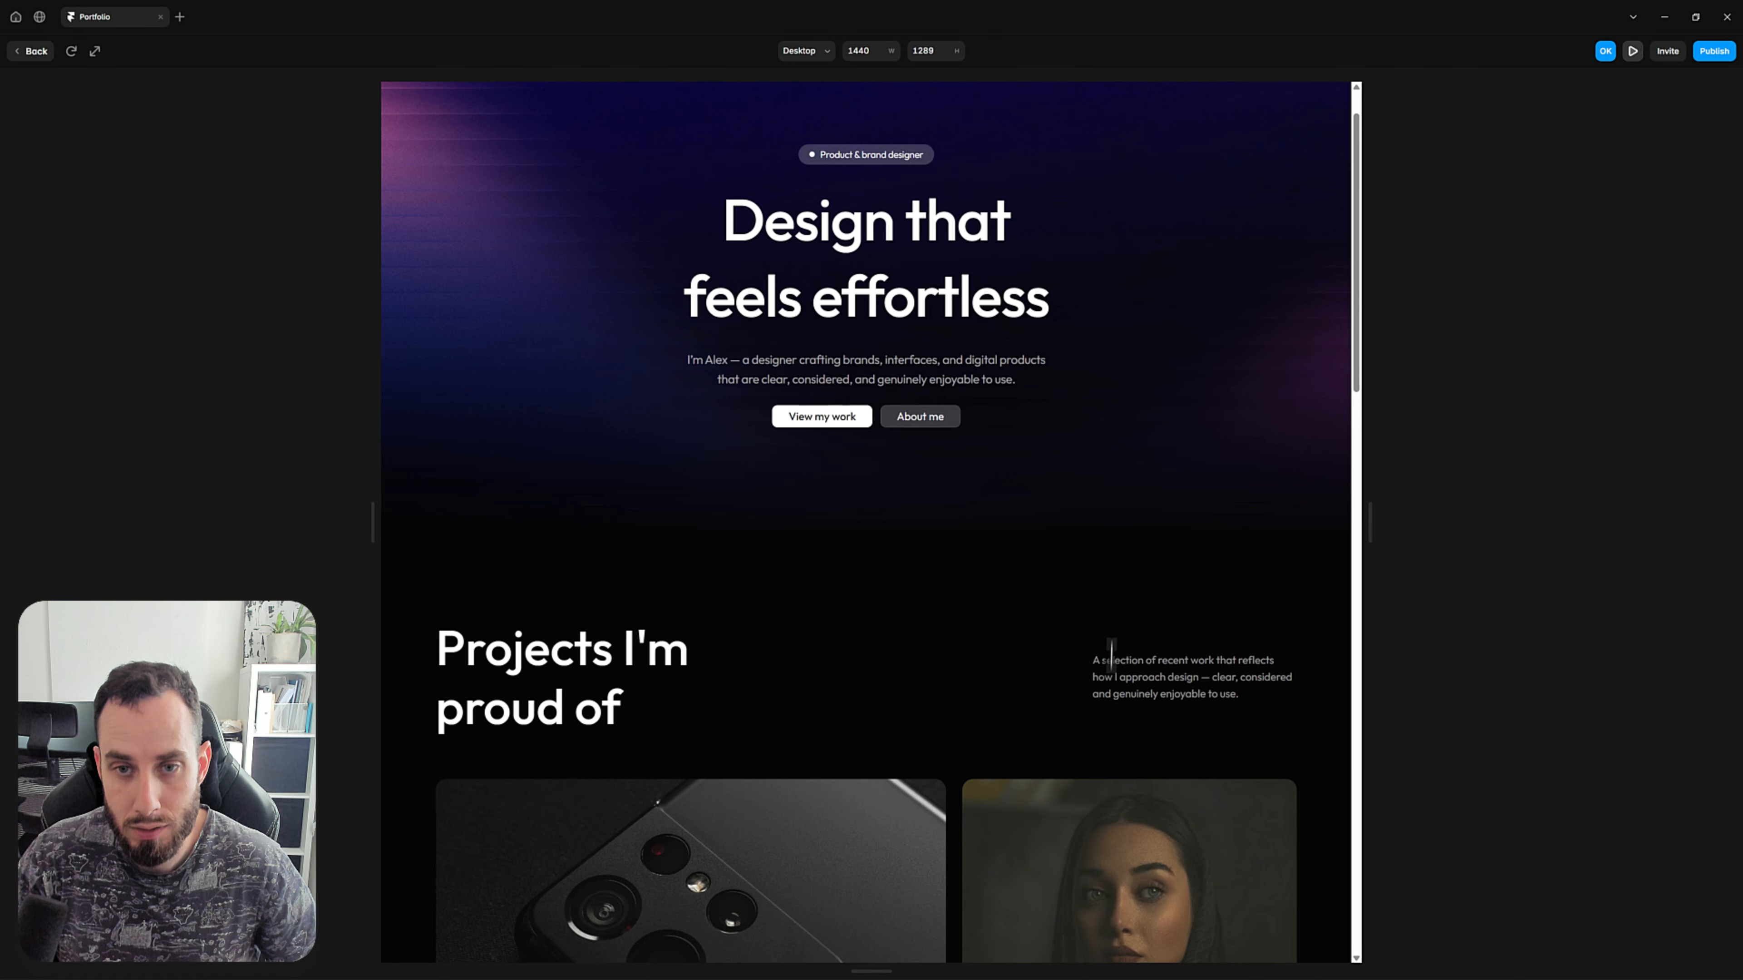
scroll(1120, 616, "down", 10)
scroll(1123, 626, "down", 5)
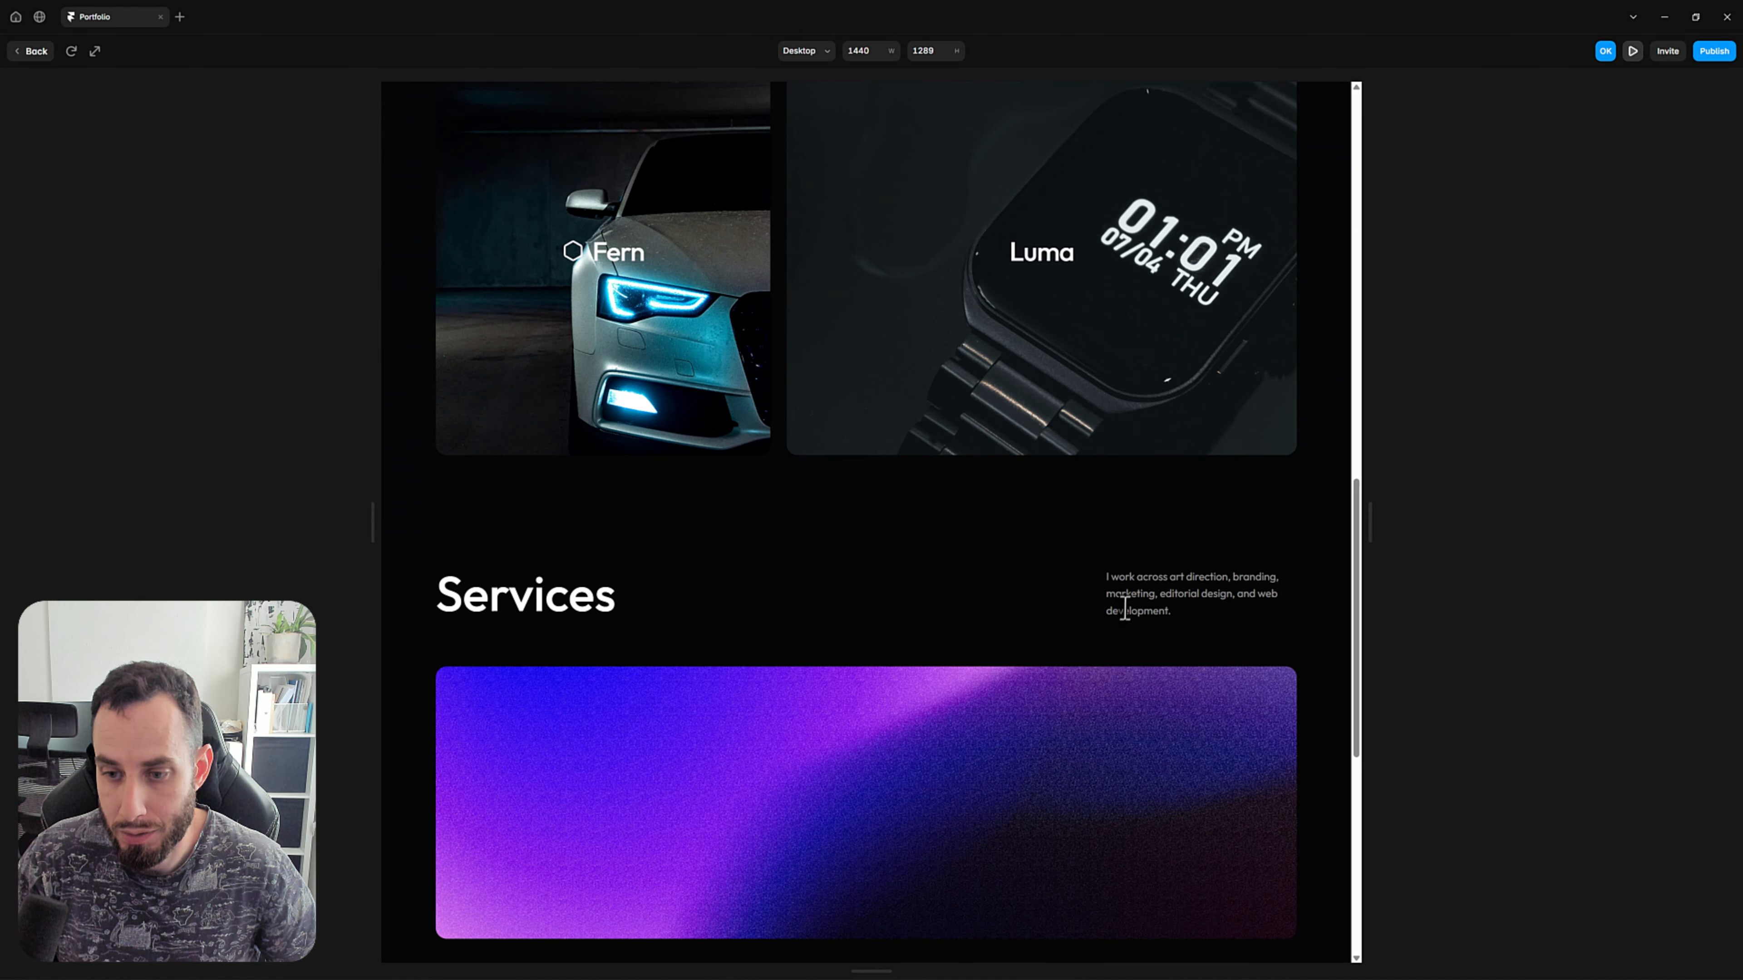
left_click(33, 51)
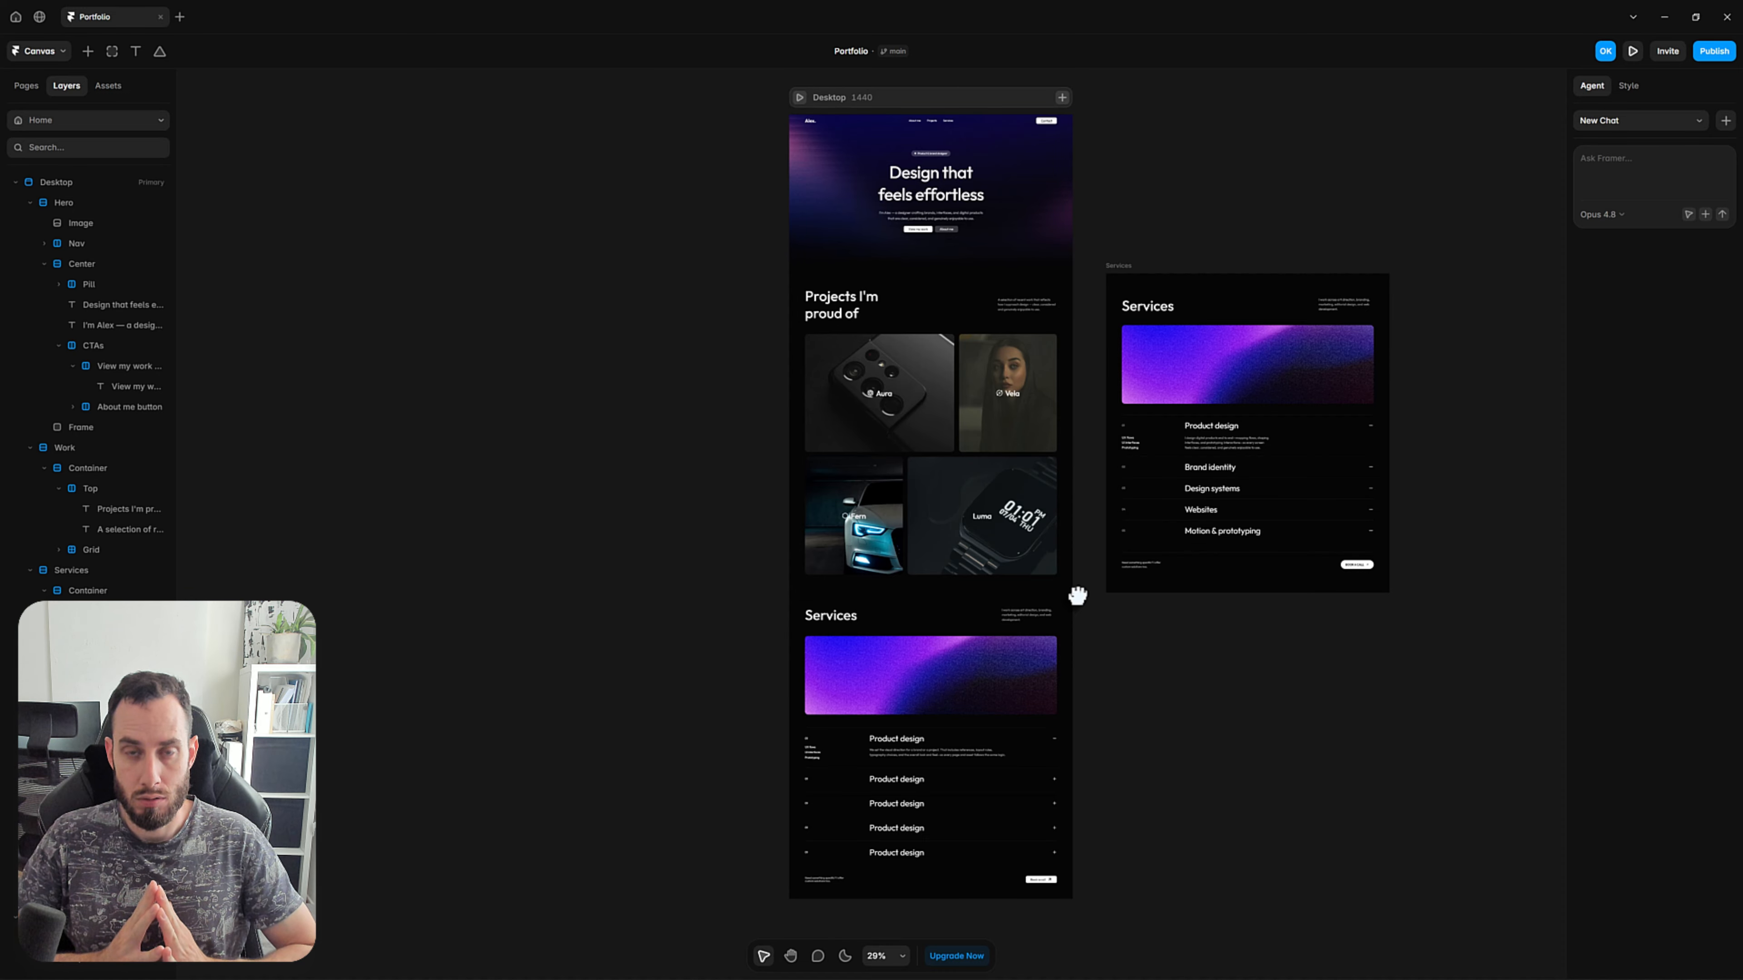